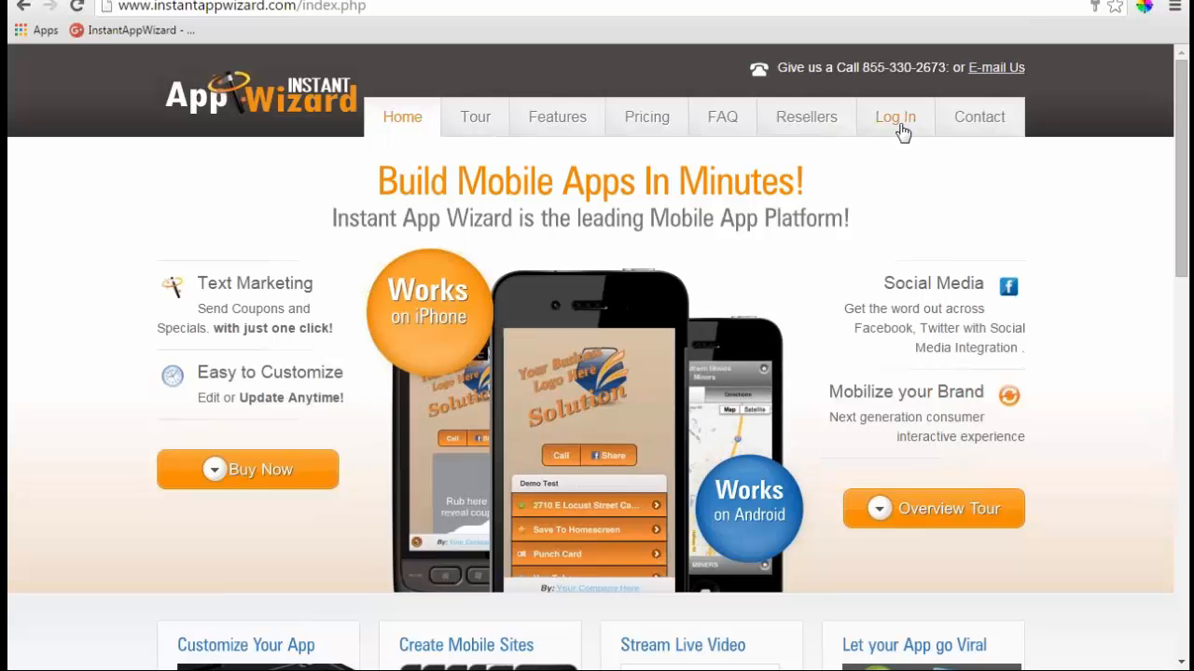
- Sign in with the saved training account to reach the empty Web Apps list (0 of 100)
left_click(902, 121)
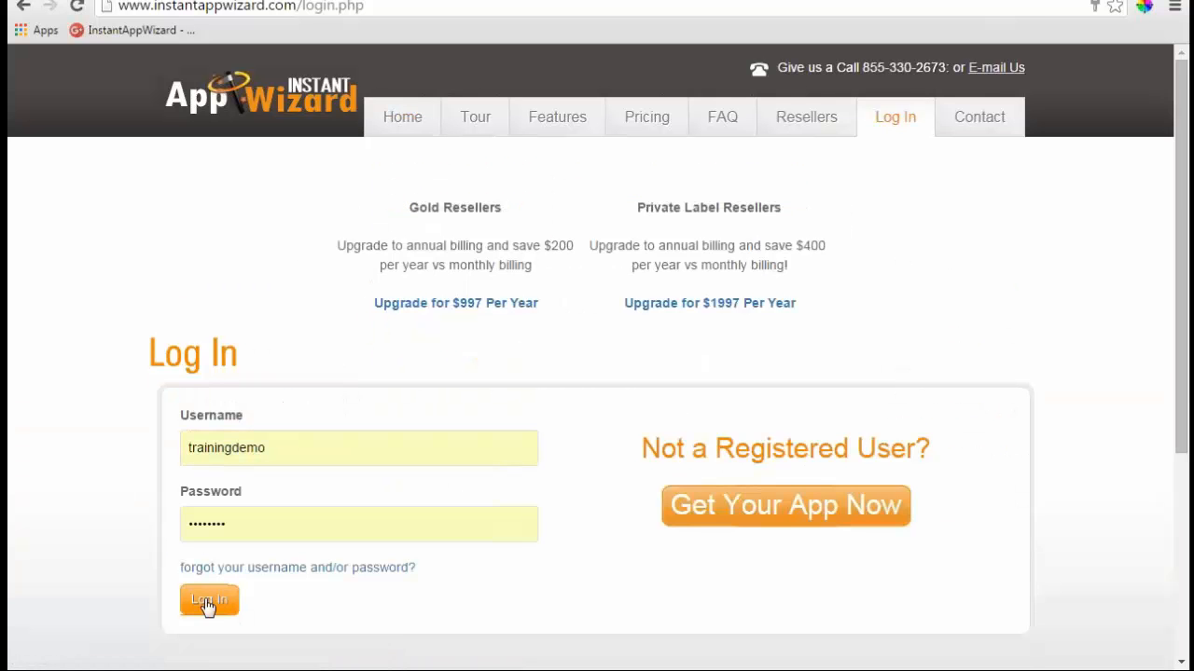
left_click(209, 601)
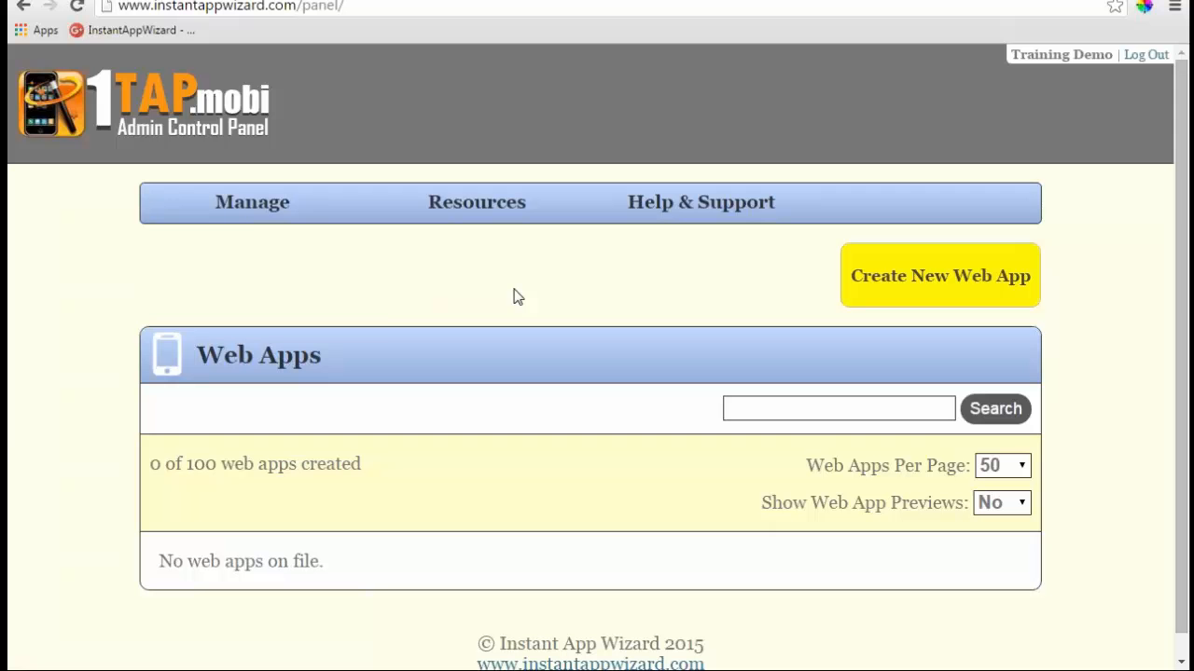
left_click(251, 206)
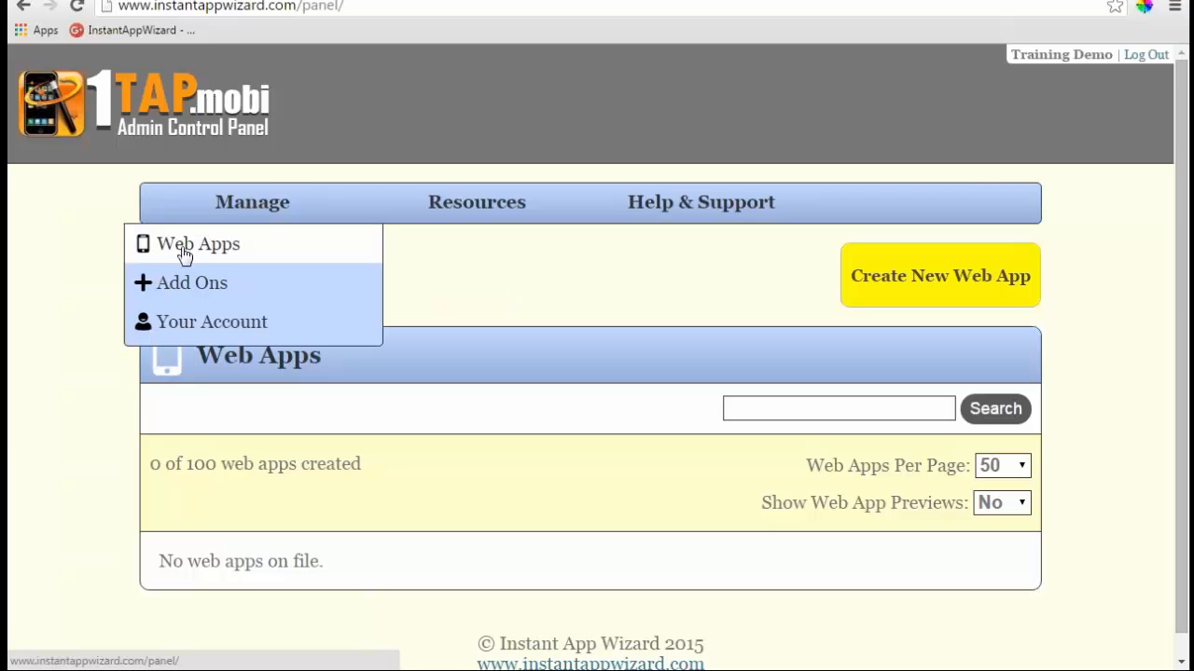
- Browse the Text Sharing ($20), Website & Accept Payments ($97) and Sales Rep ($59) add-ons
left_click(189, 291)
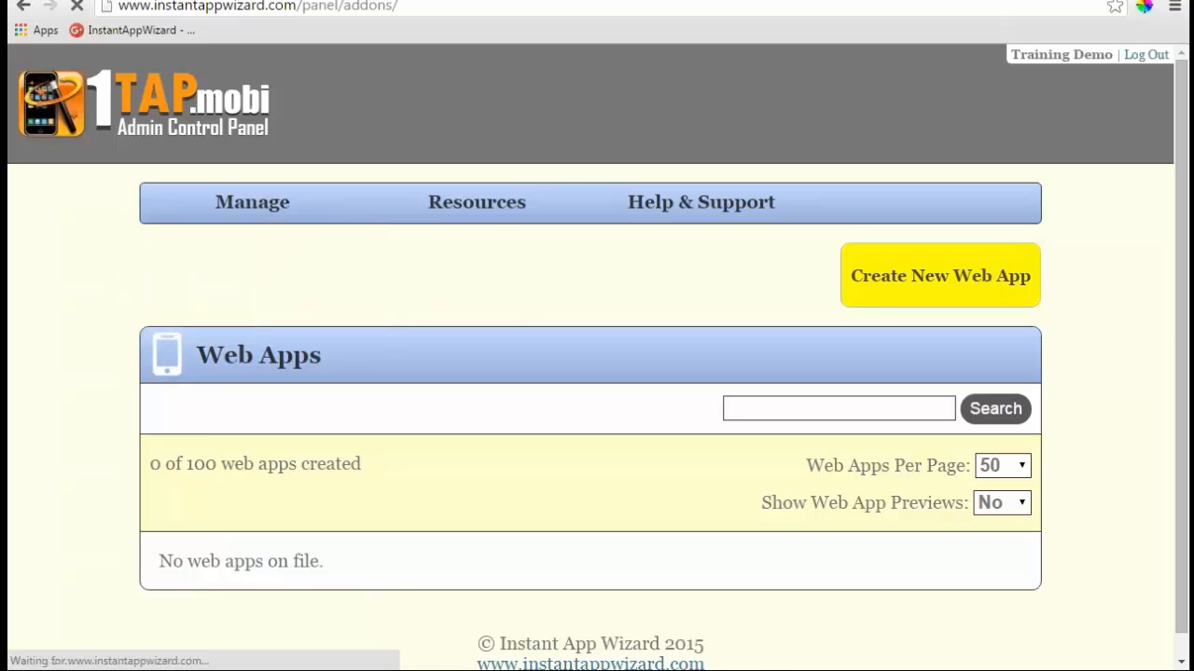
scroll(648, 313, "down", 1)
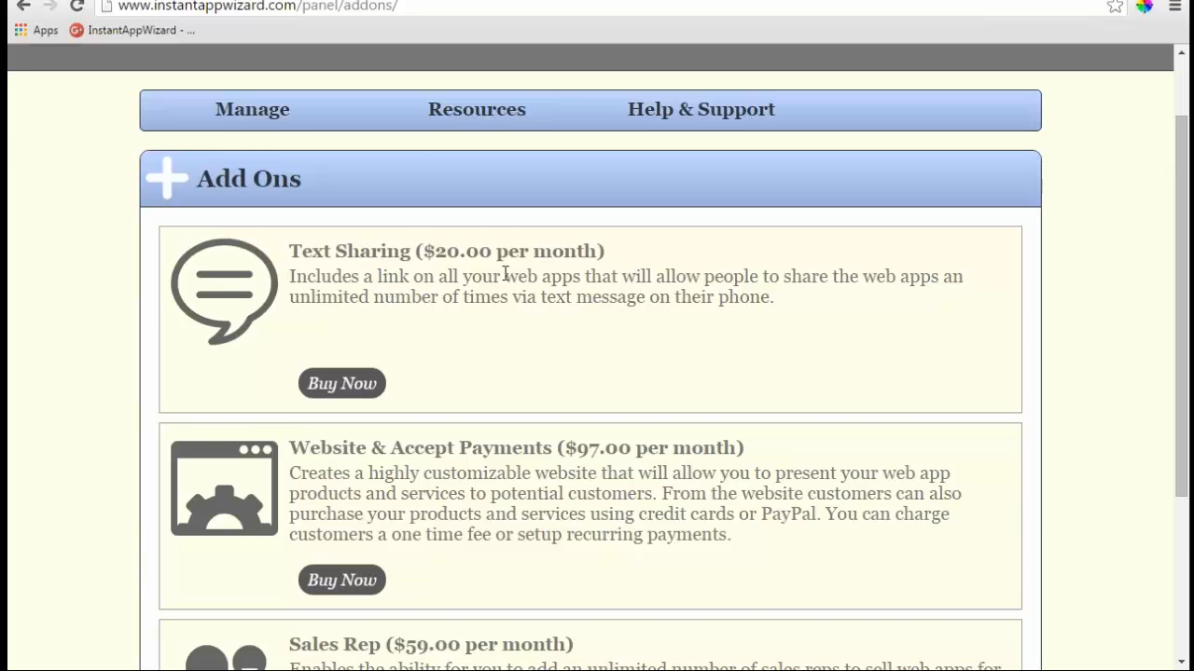
scroll(707, 276, "down", 1)
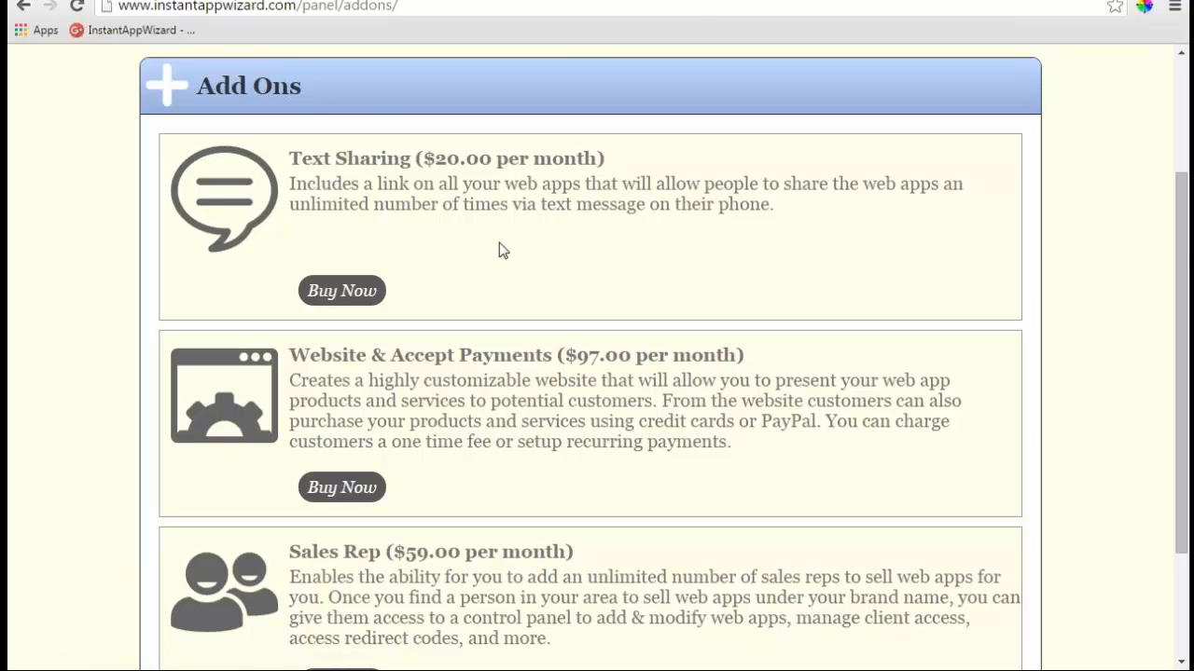
scroll(501, 251, "down", 2)
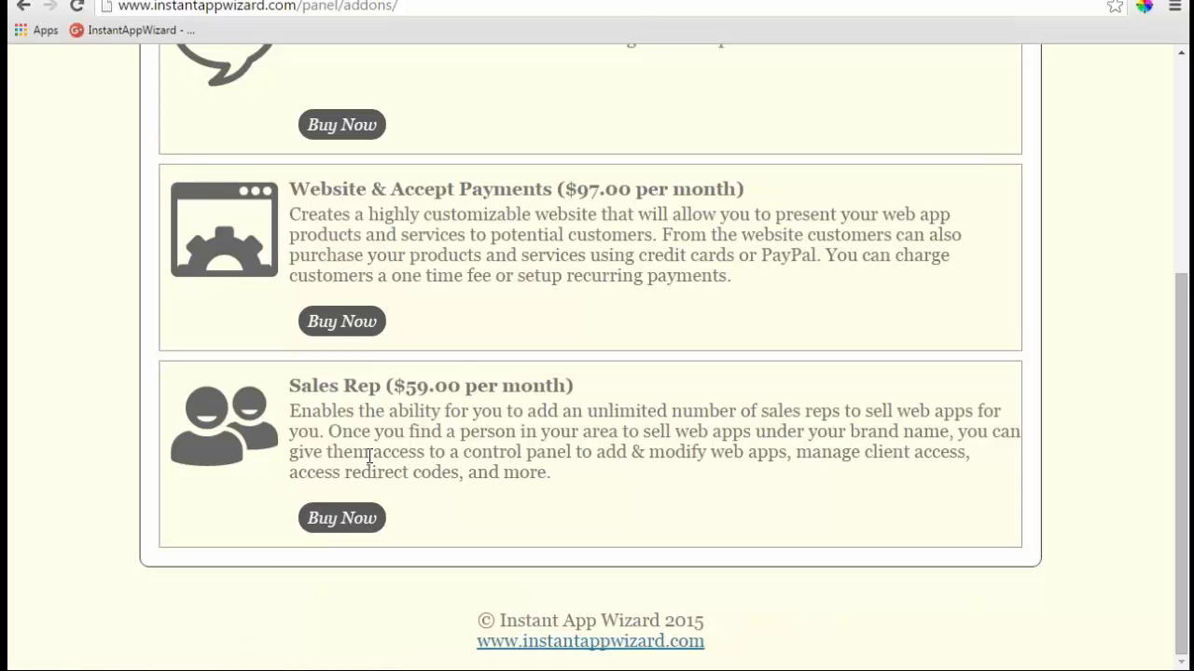
scroll(370, 457, "up", 3)
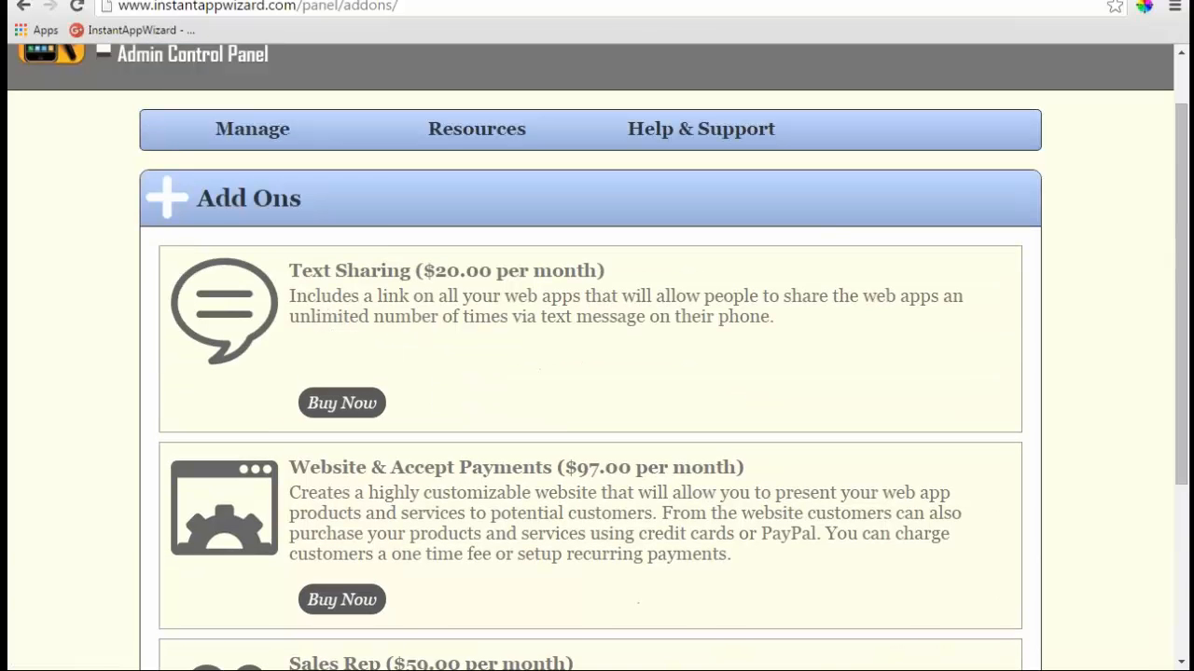
left_click(270, 147)
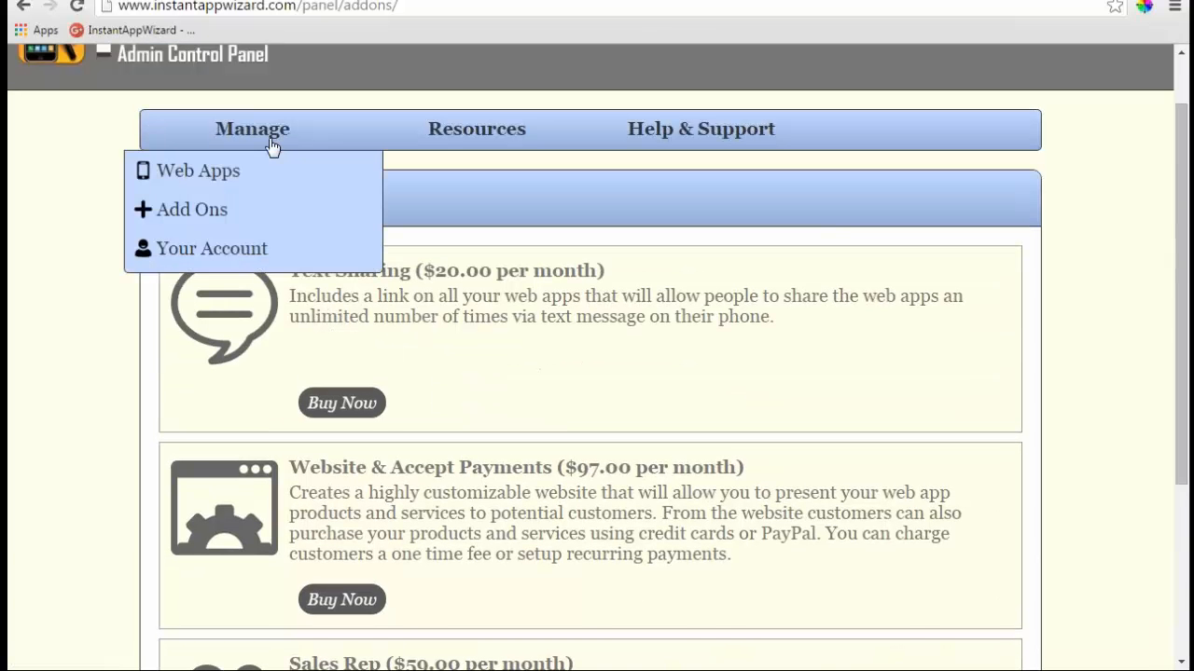
- Review the business name, contact details, username and password fields on Your Account
left_click(250, 252)
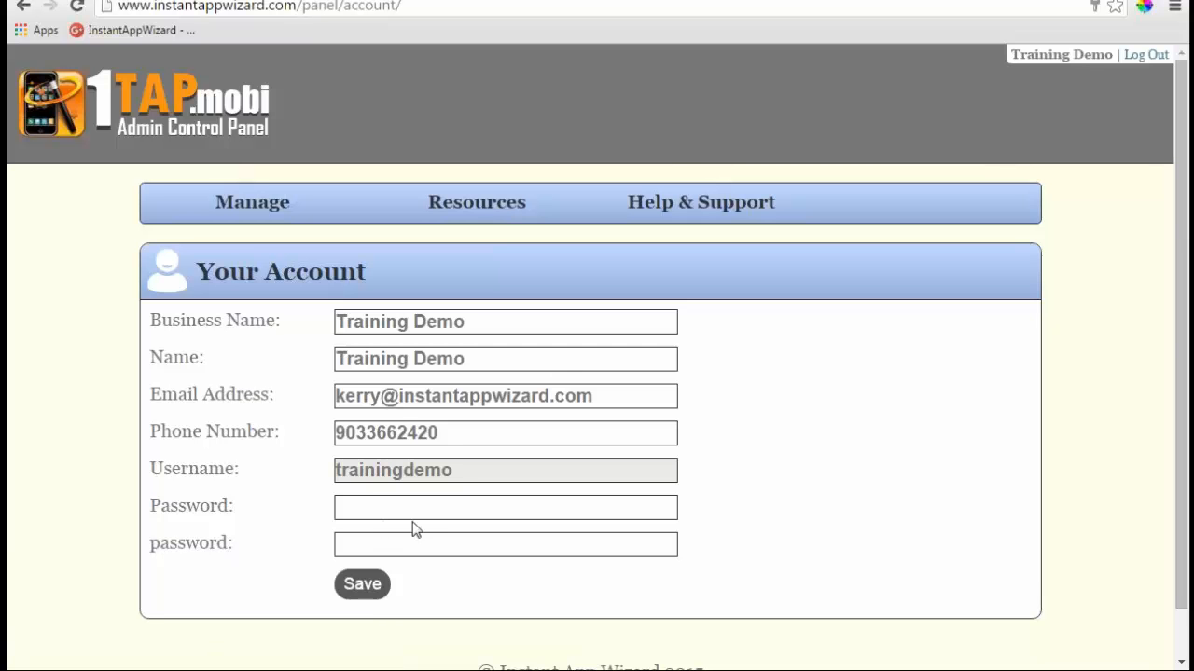
left_click_drag(456, 471, 361, 470)
key("Tab")
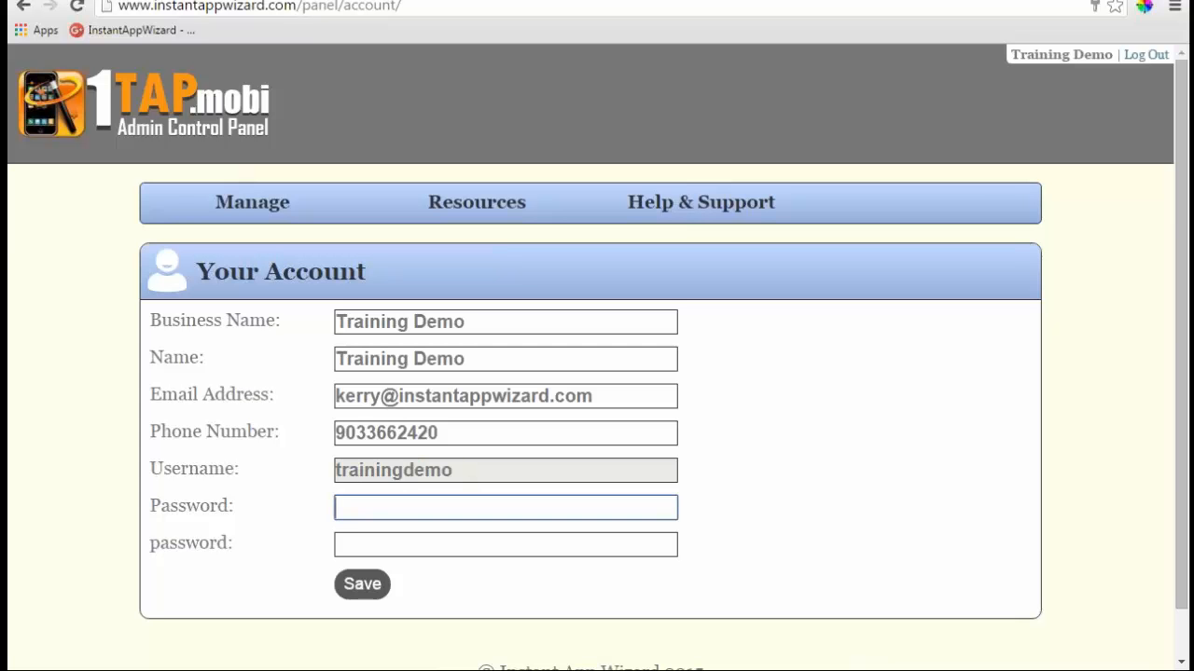
left_click(268, 205)
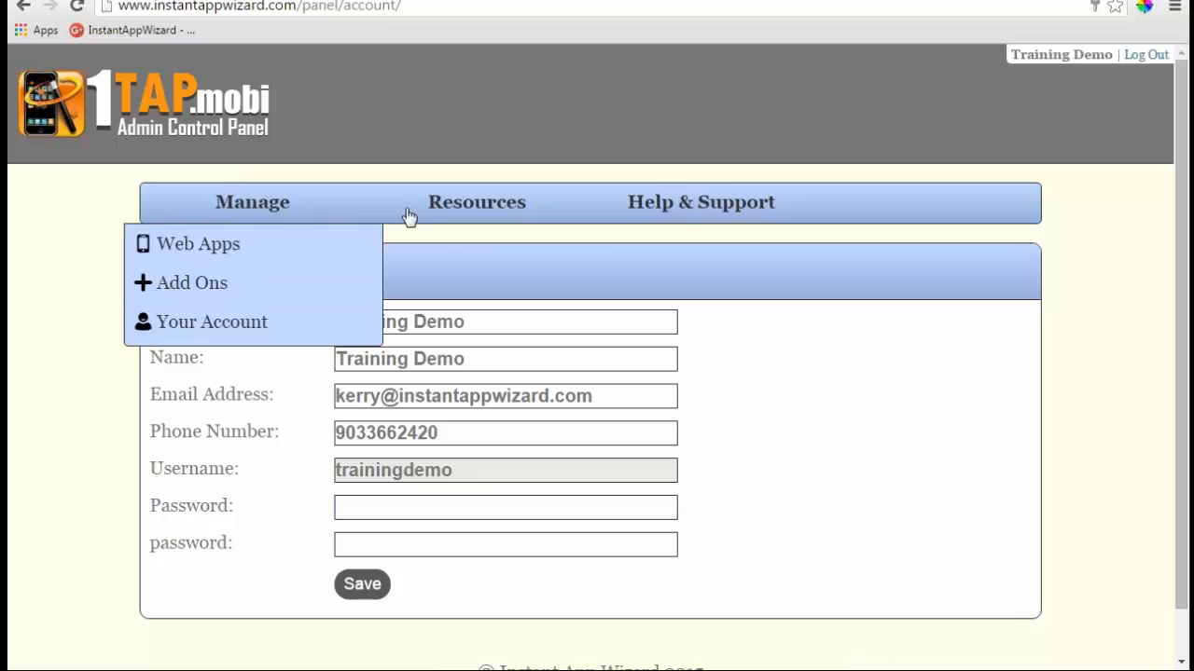
left_click(471, 207)
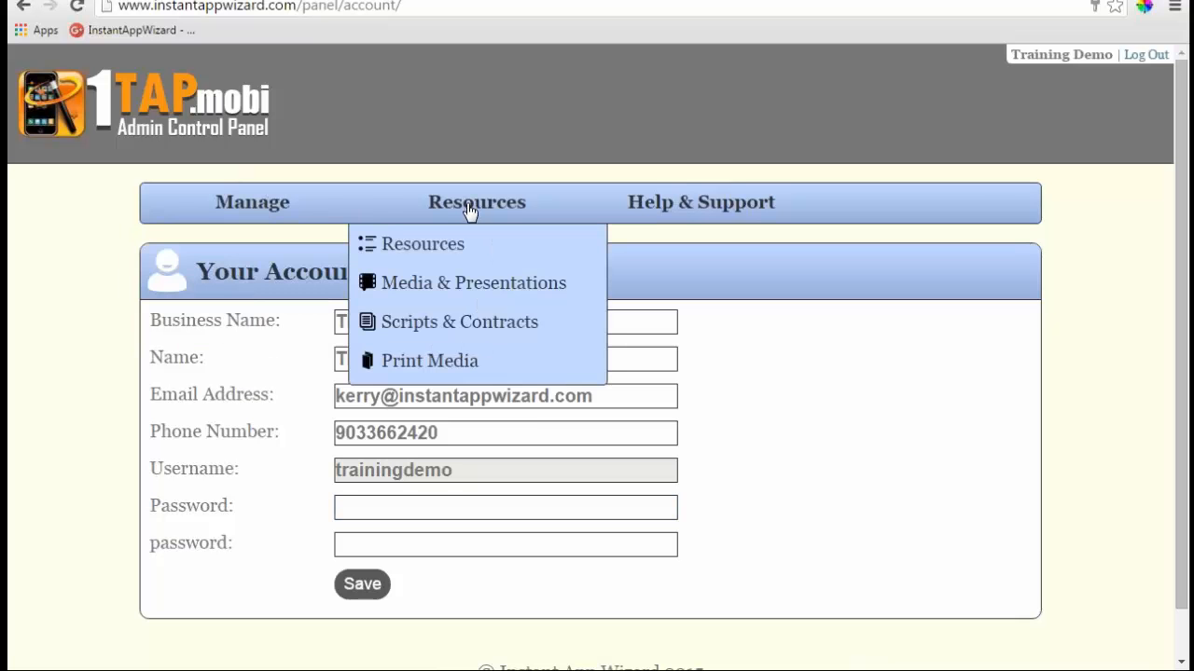
- Open the Resources library and expand the marketing section
left_click(453, 245)
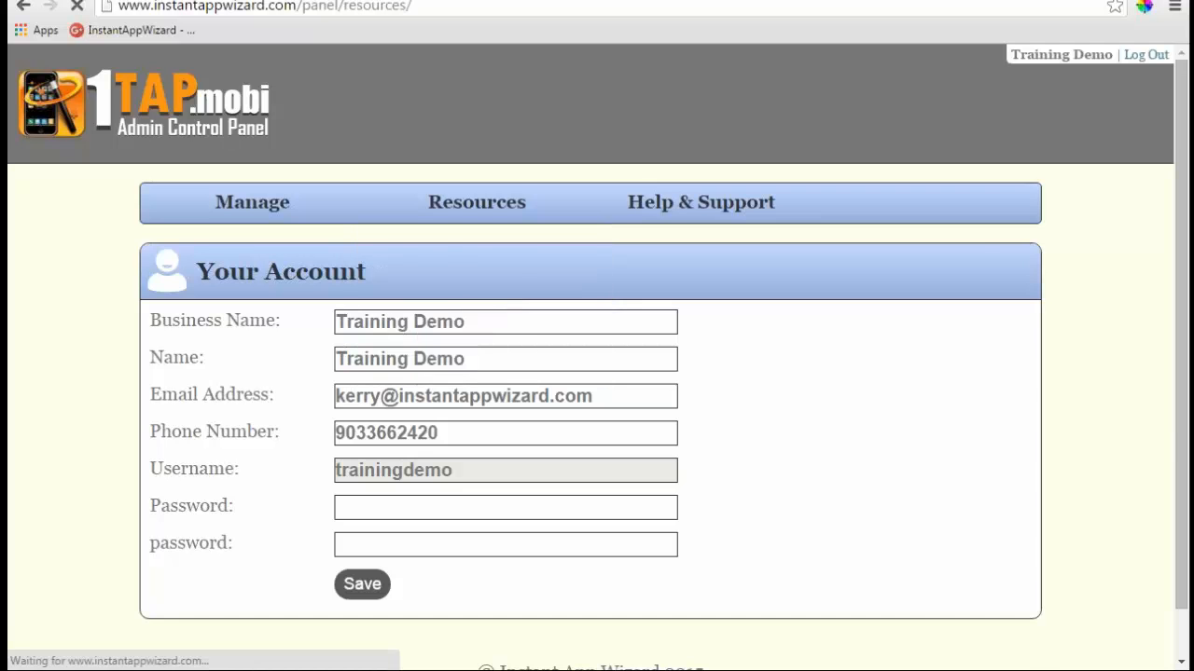
scroll(471, 277, "down", 2)
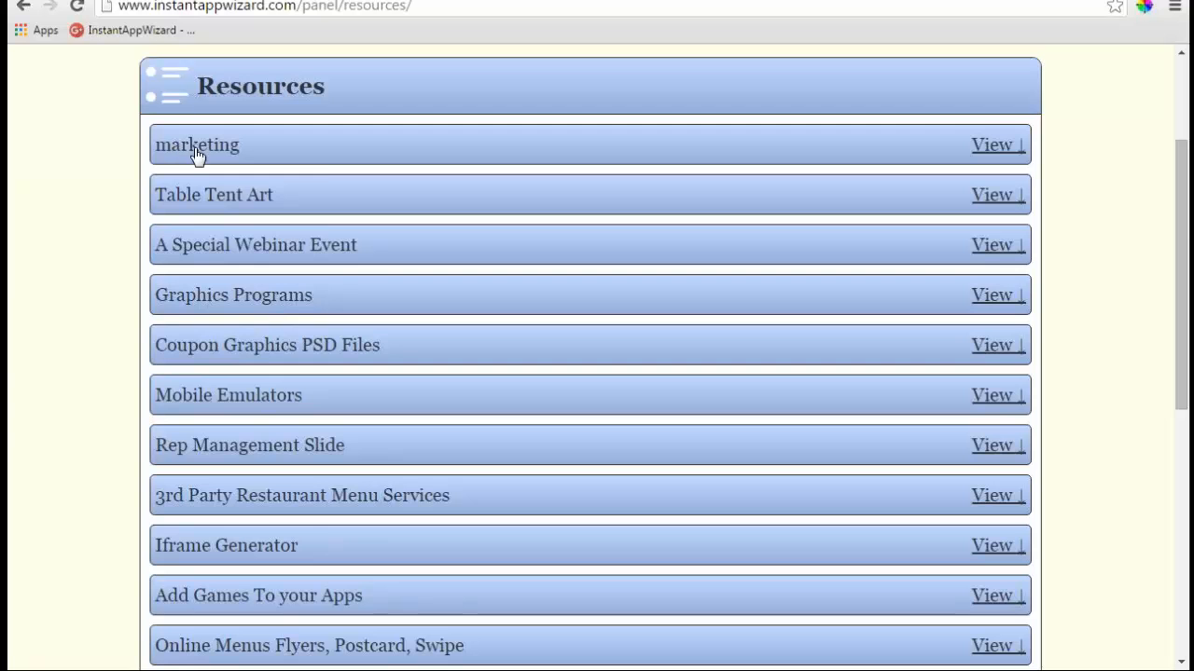
left_click(1002, 146)
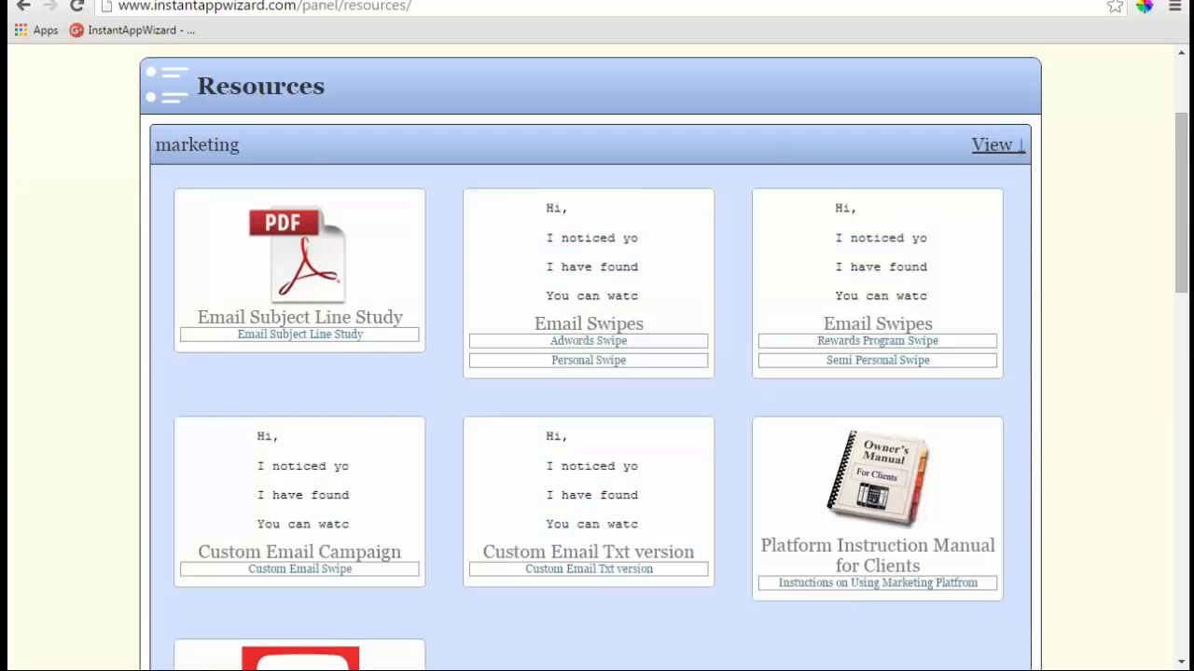
scroll(494, 277, "down", 1)
scroll(714, 195, "up", 1)
scroll(986, 159, "down", 1)
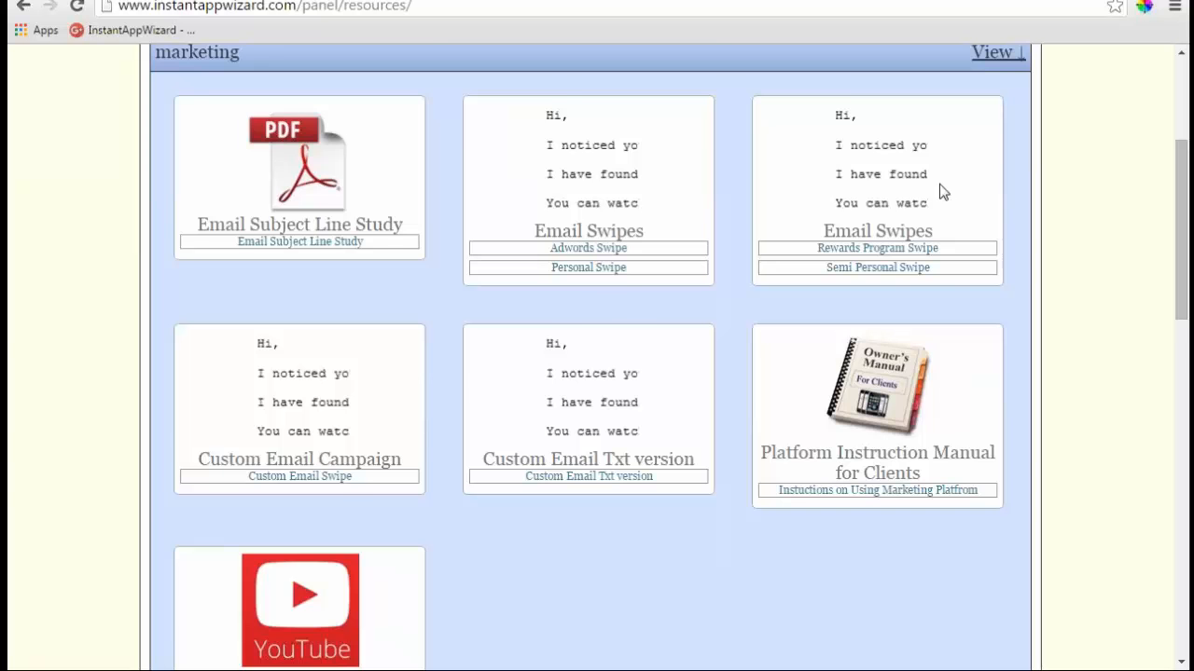
scroll(939, 184, "down", 3)
scroll(744, 268, "down", 3)
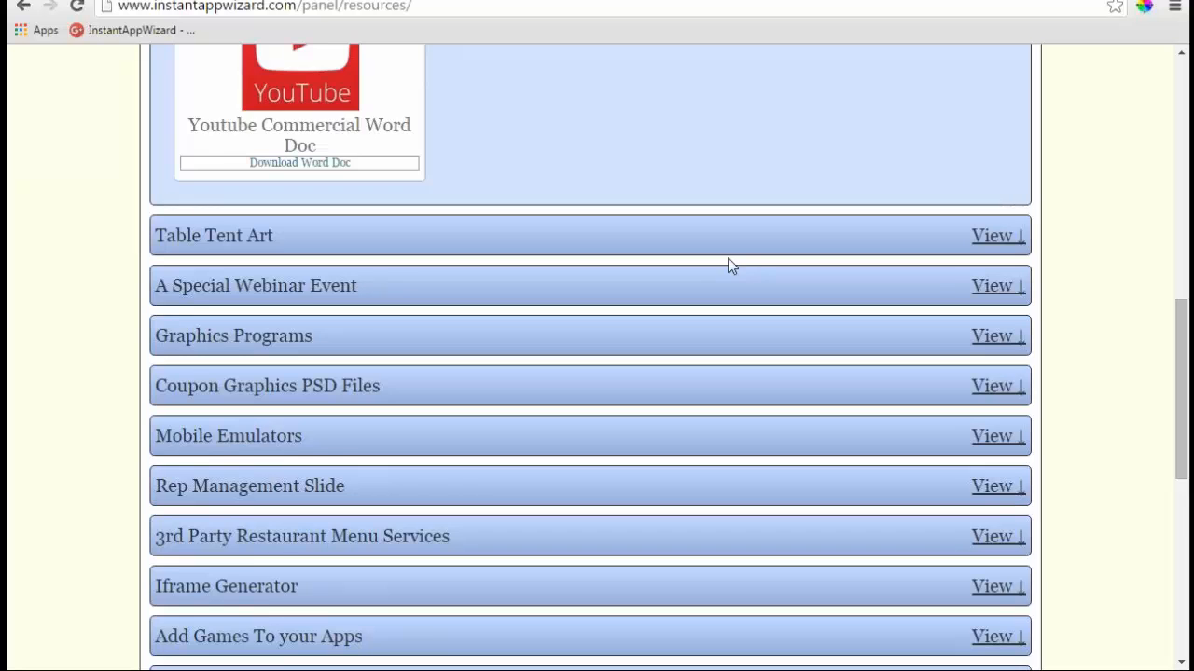
scroll(728, 264, "down", 2)
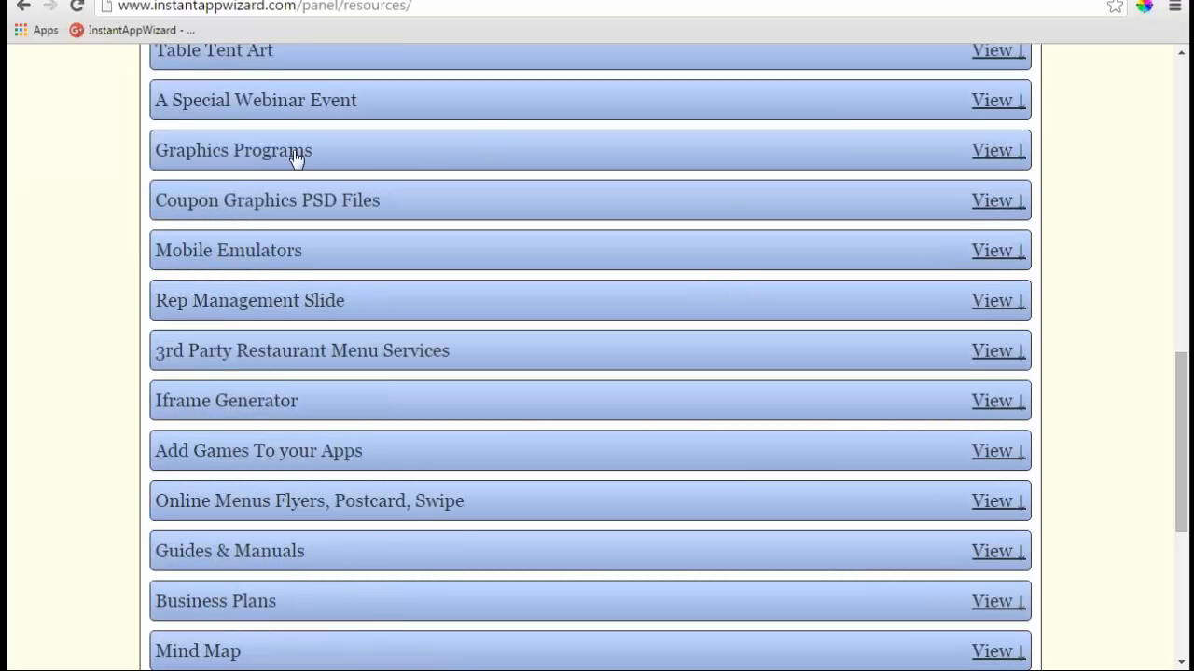
- Expand Graphics Programs and Coupon Graphics PSD Files to show the five scratch-and-win graphics
left_click(985, 154)
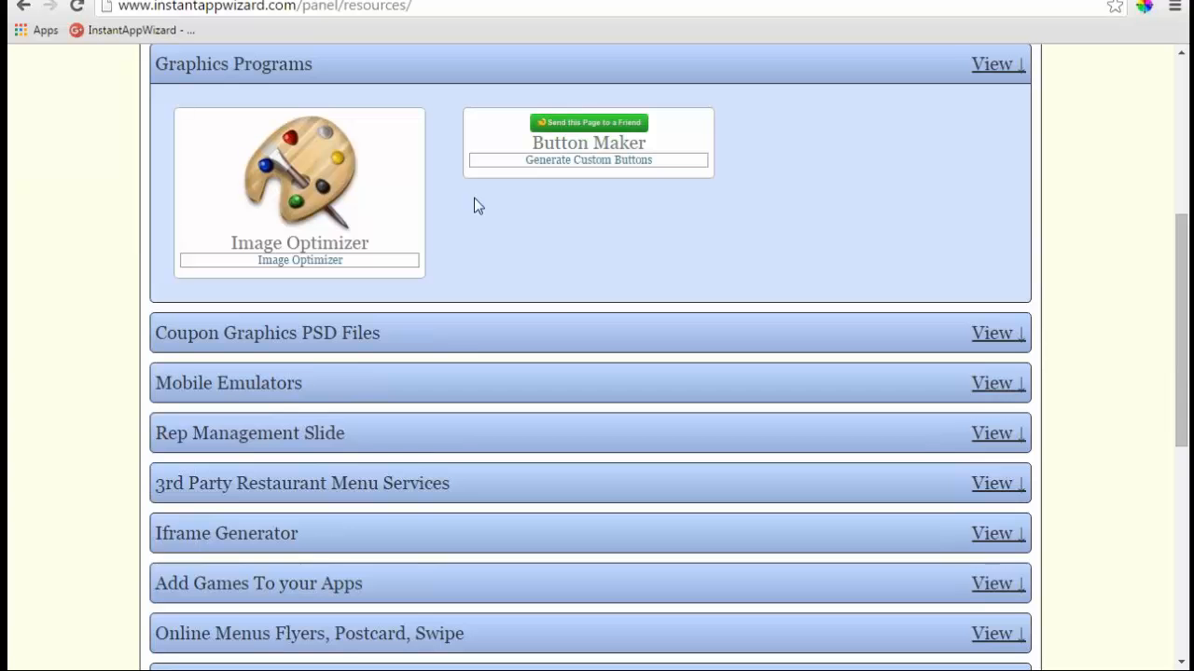
left_click(994, 335)
scroll(663, 224, "down", 1)
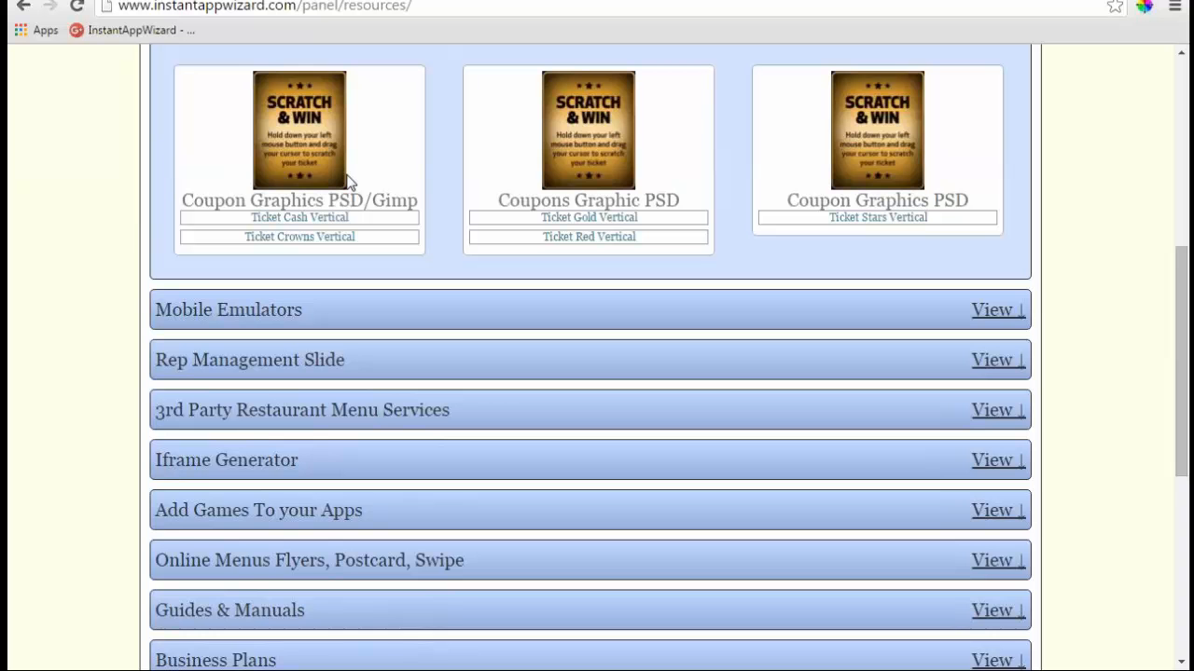
- Expand Mobile Emulators, Rep Management Slide, then 3rd Party Restaurant Menu Services (Order Up, Menufy, E Hungry, Grub Hub)
left_click(992, 311)
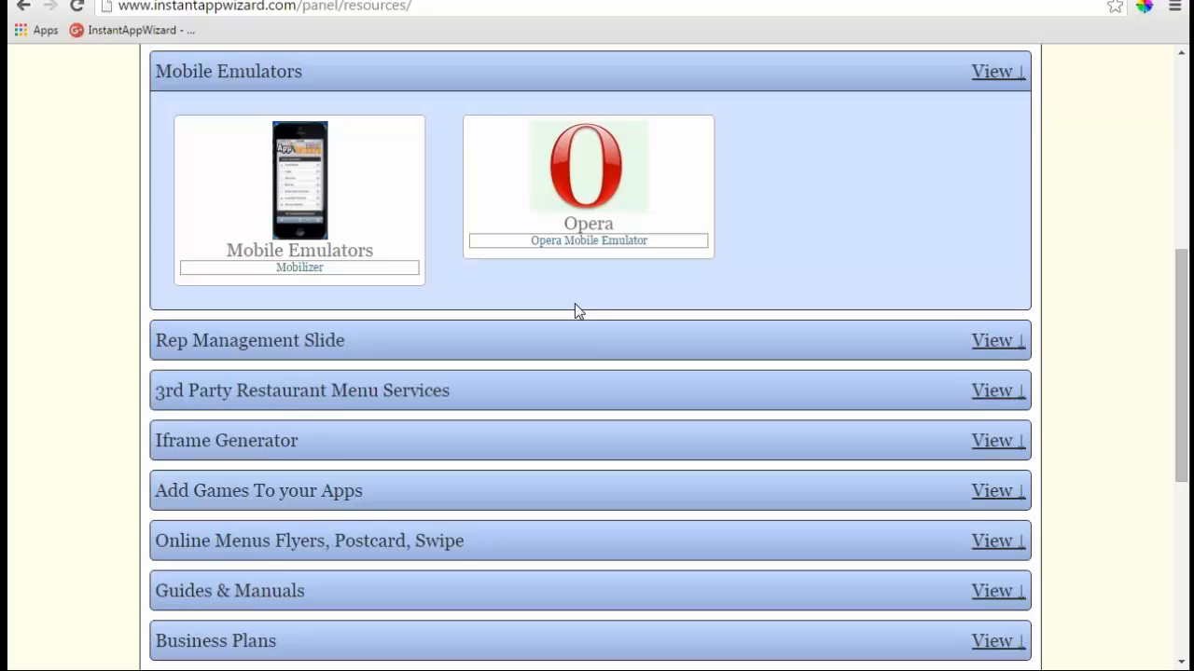
left_click(994, 341)
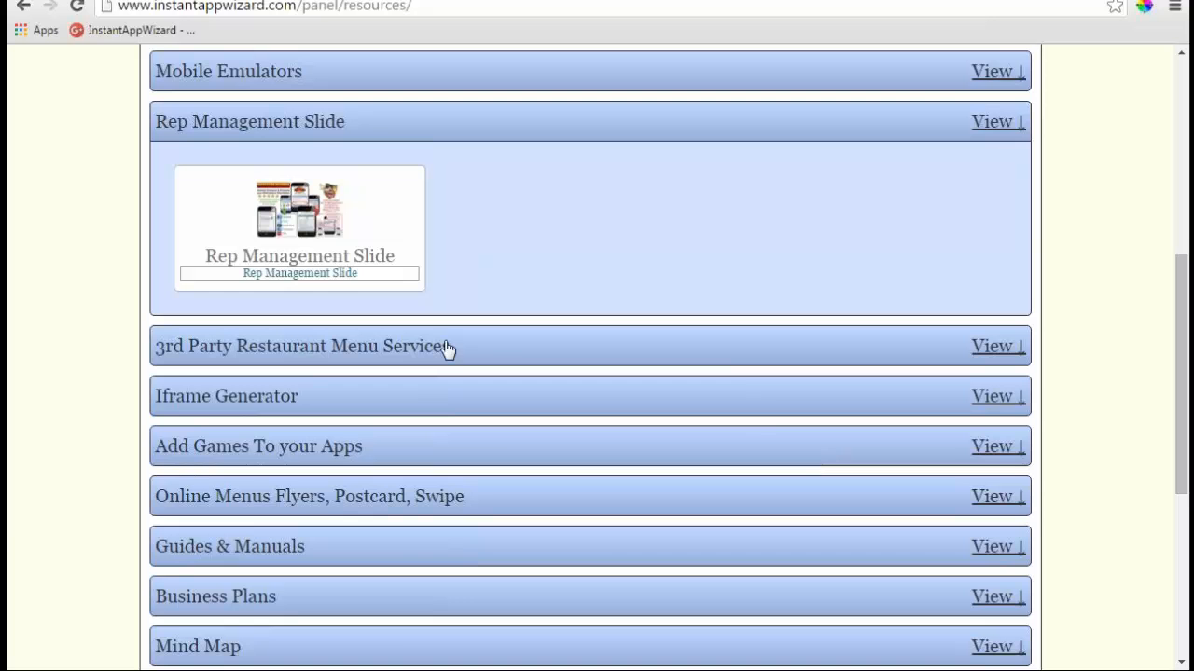
left_click(360, 346)
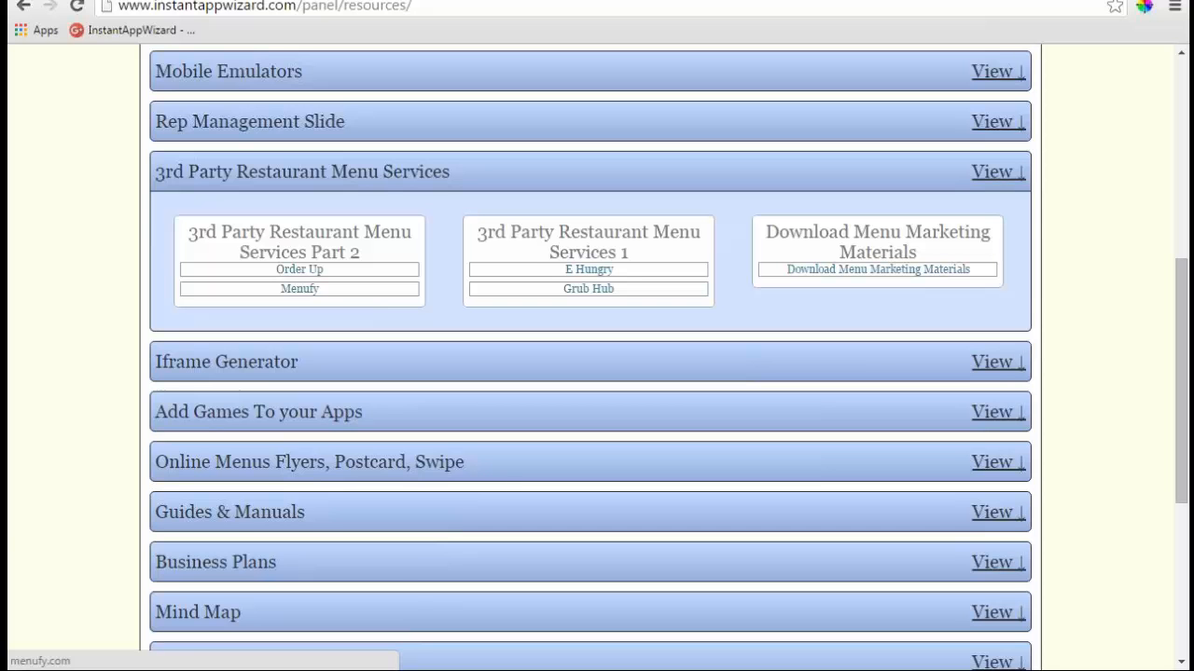
- Expand the Iframe Generator row to reveal its Generate an Iframe link
left_click(996, 362)
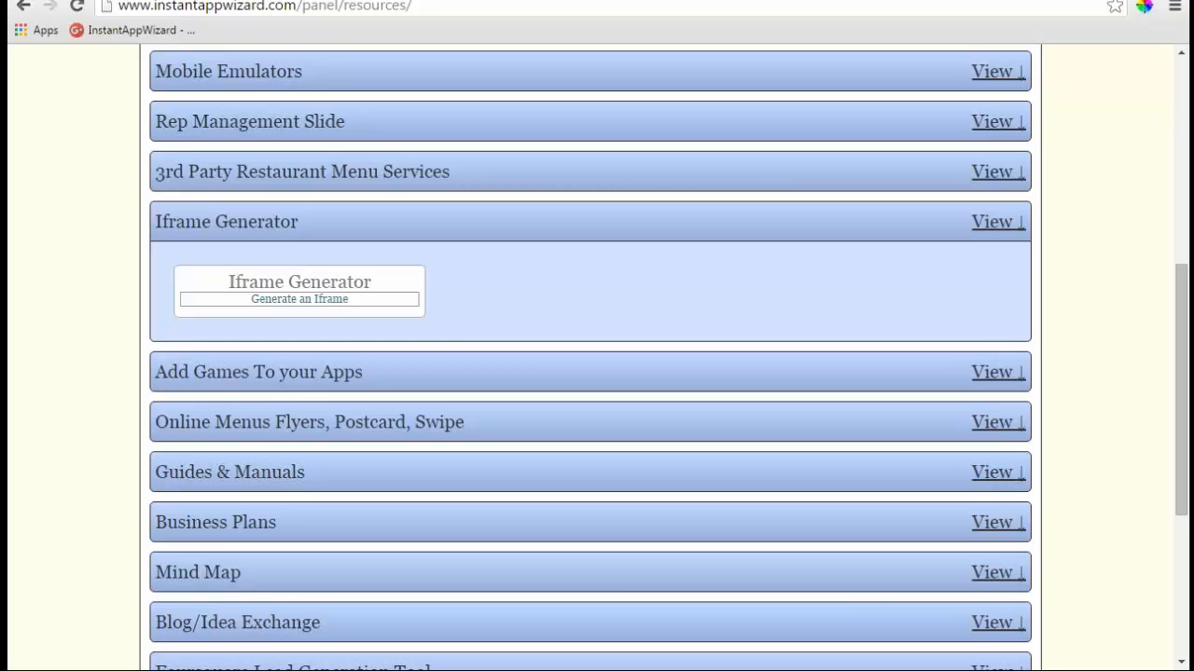
- Expand the Add Games, Online Menus Flyers and Guides & Manuals resource sections
left_click(994, 373)
scroll(486, 333, "down", 1)
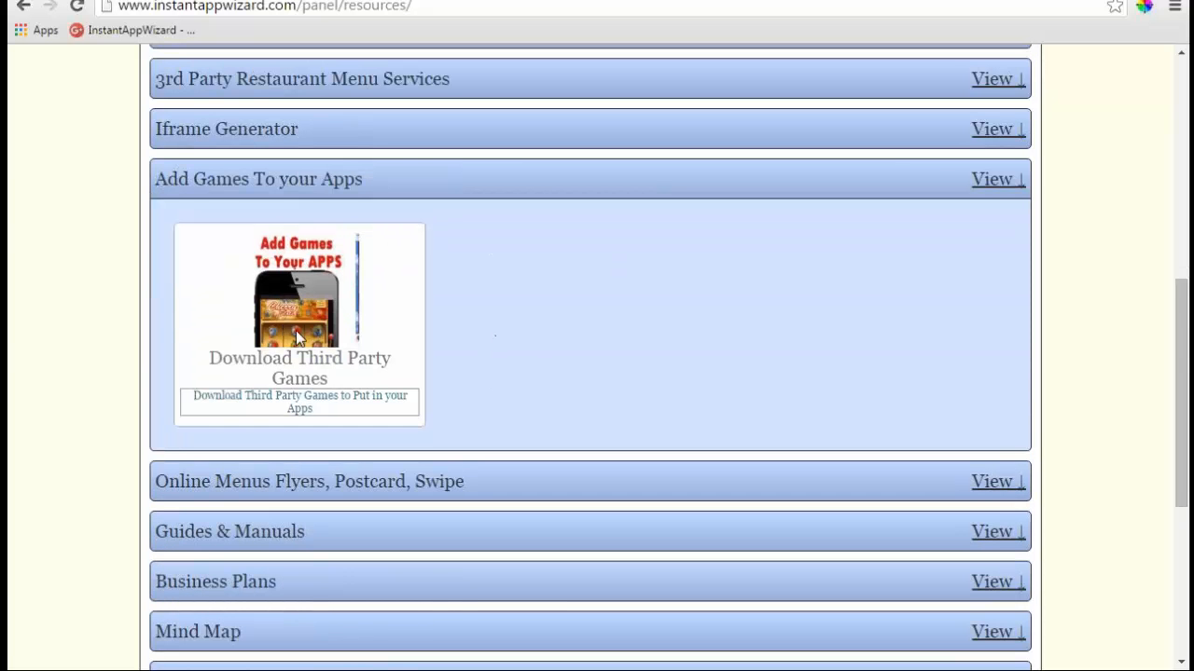
scroll(499, 360, "down", 1)
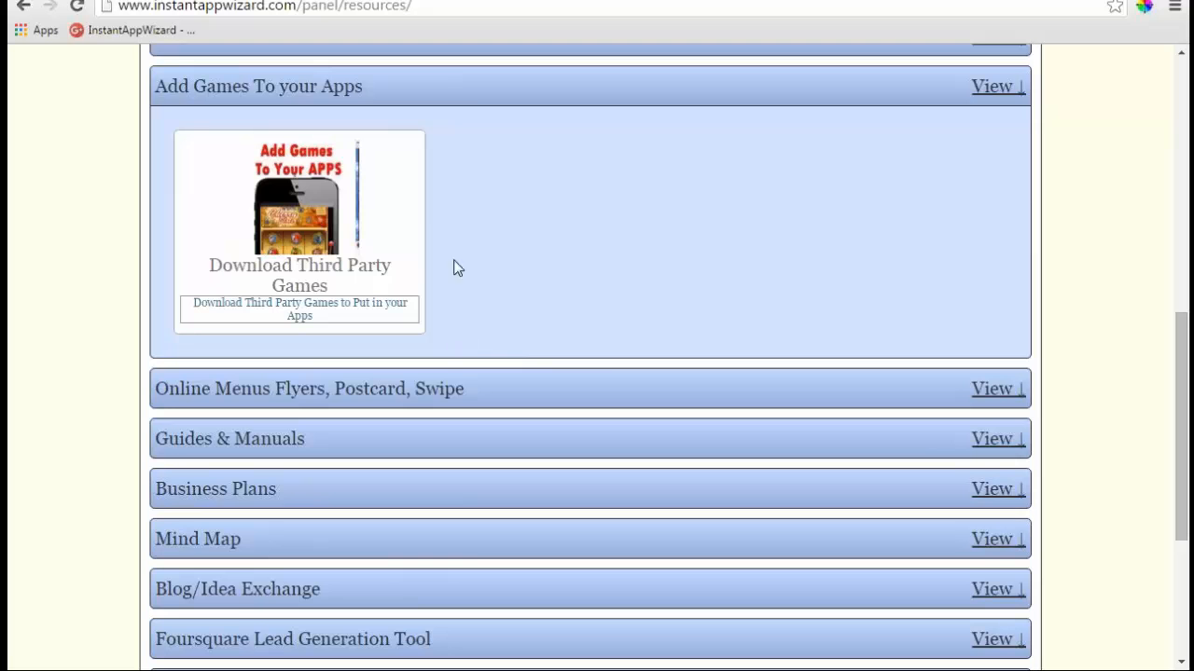
left_click(989, 390)
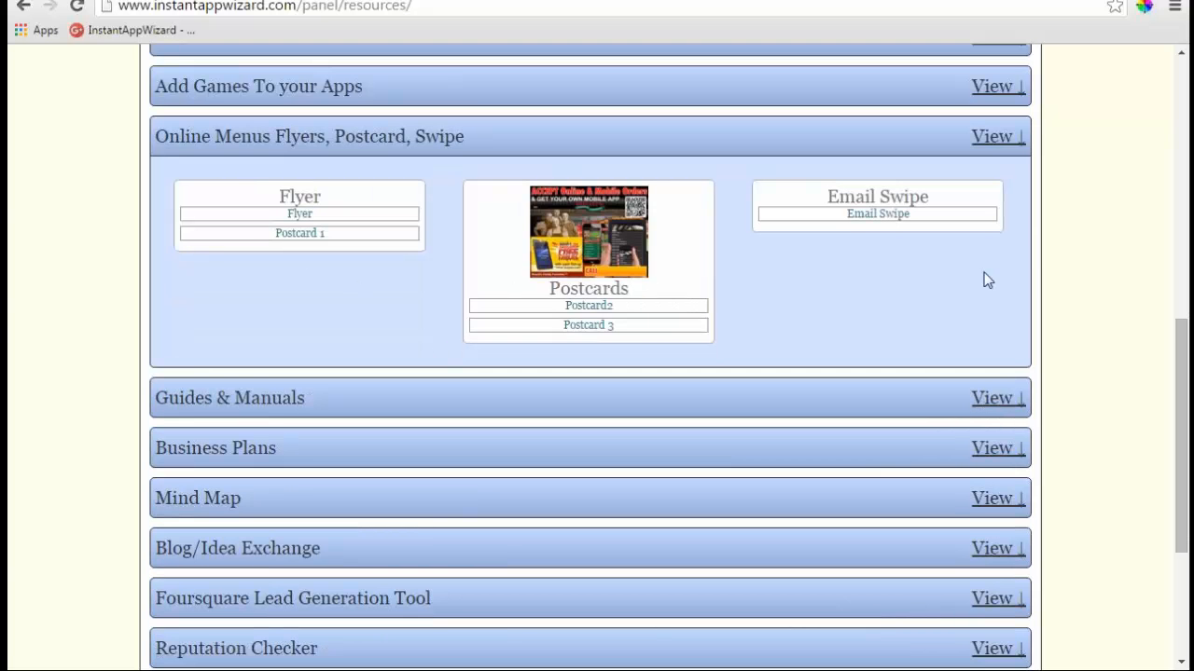
left_click(1003, 403)
scroll(373, 373, "down", 2)
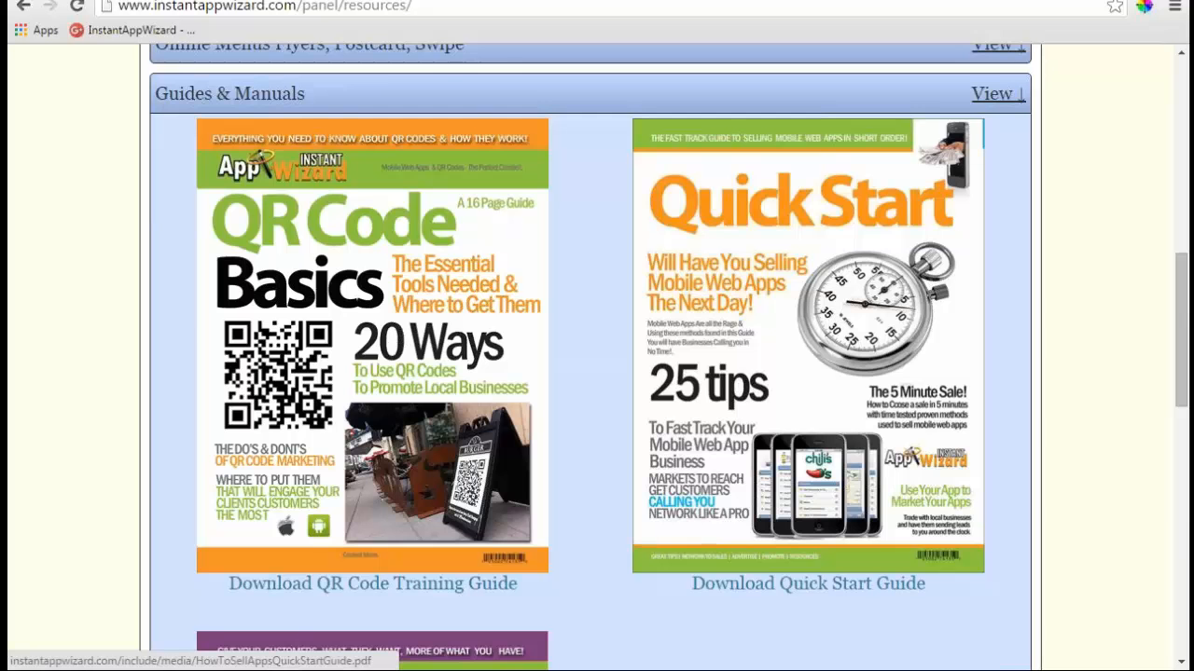
scroll(597, 356, "down", 5)
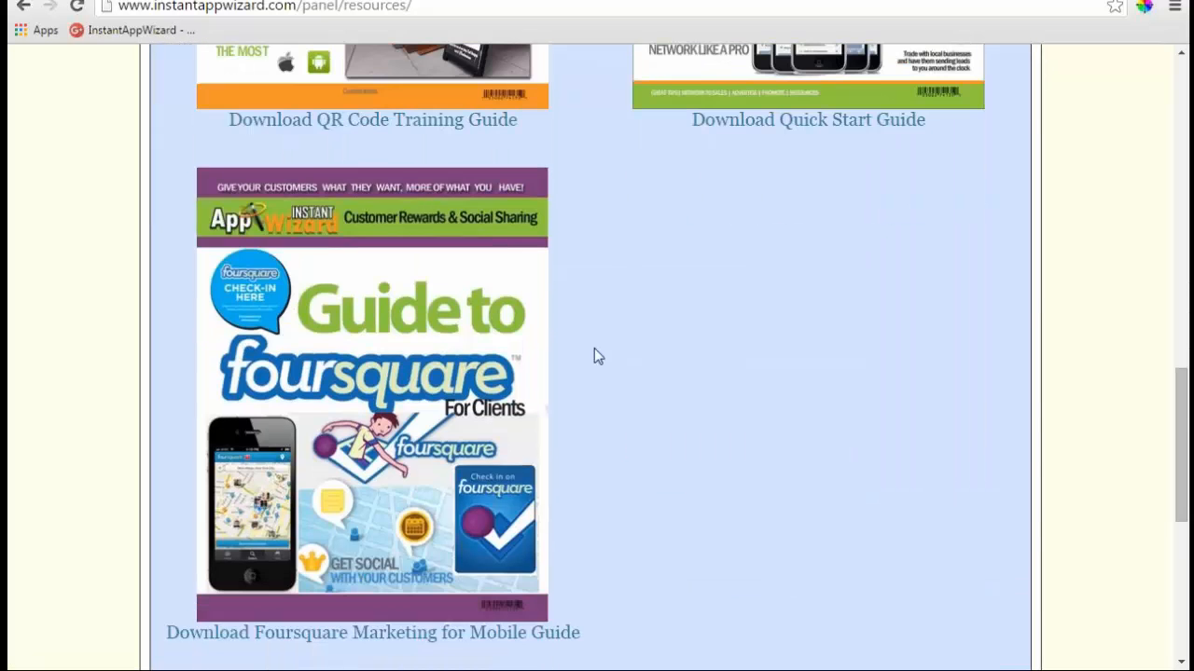
scroll(594, 355, "down", 4)
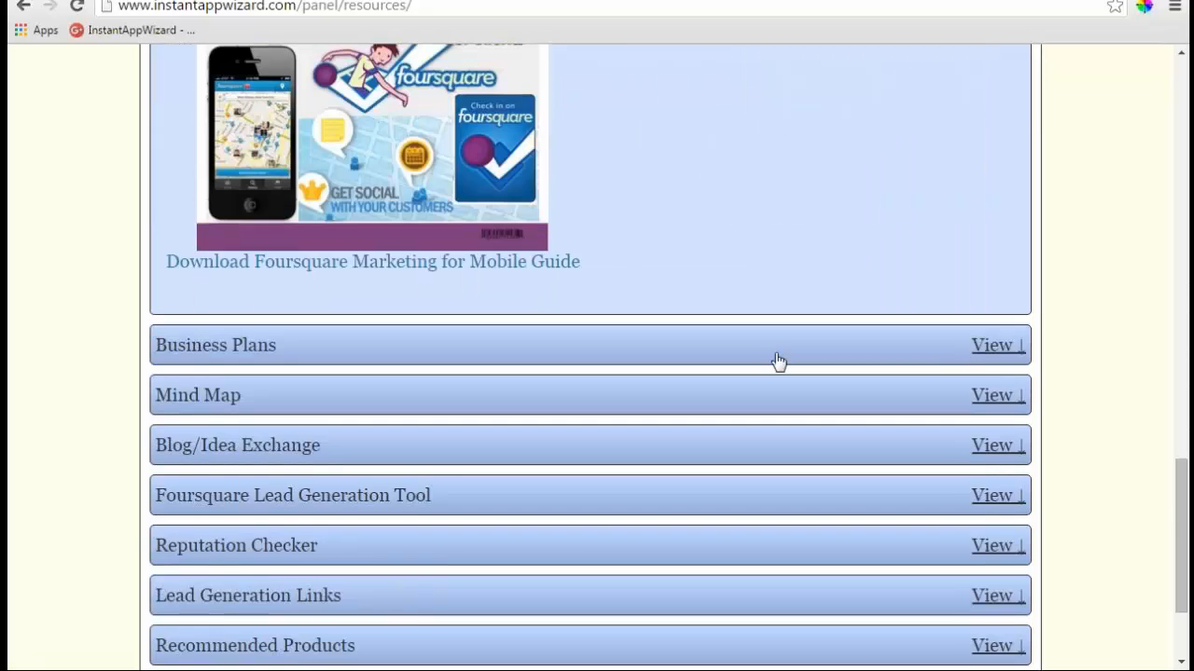
- Expand Business Plans, Mind Map, Blog/Idea Exchange and the Foursquare Lead Generation Tool form
left_click(995, 347)
scroll(740, 349, "up", 3)
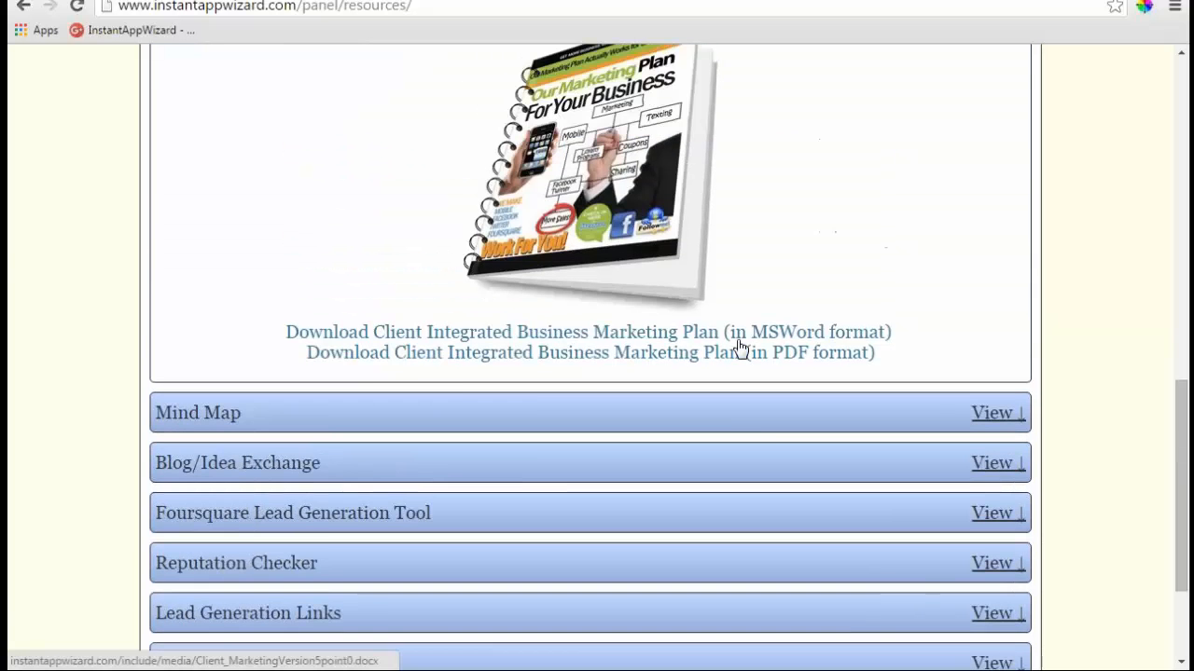
scroll(738, 349, "up", 1)
scroll(977, 339, "down", 4)
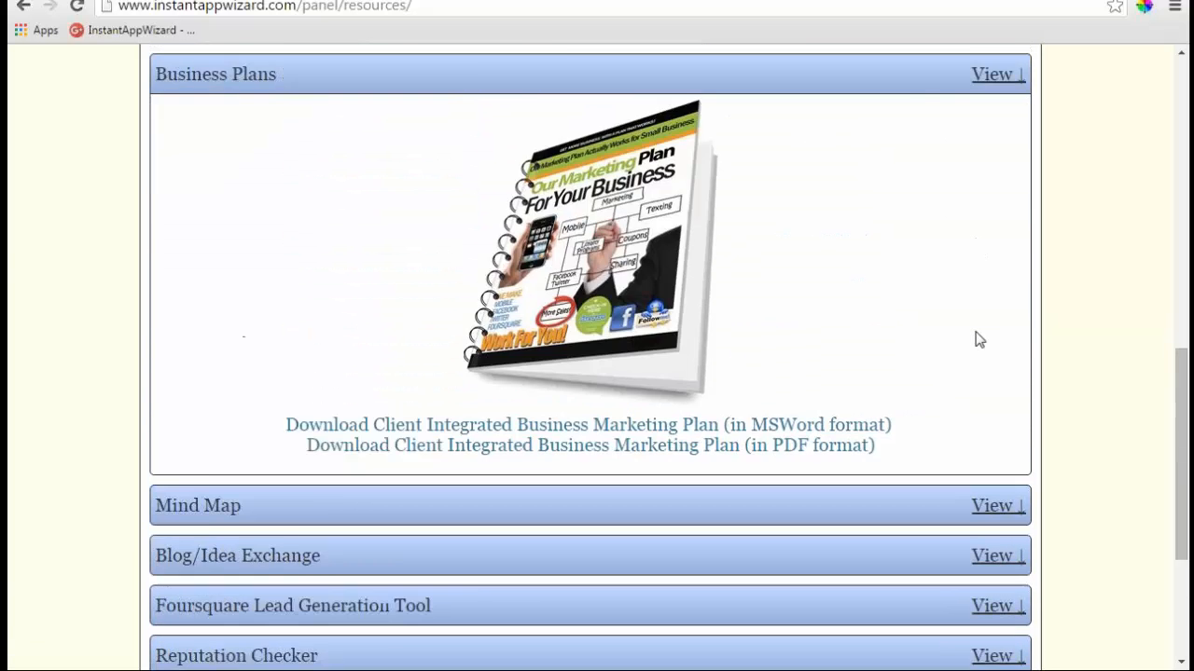
left_click(990, 232)
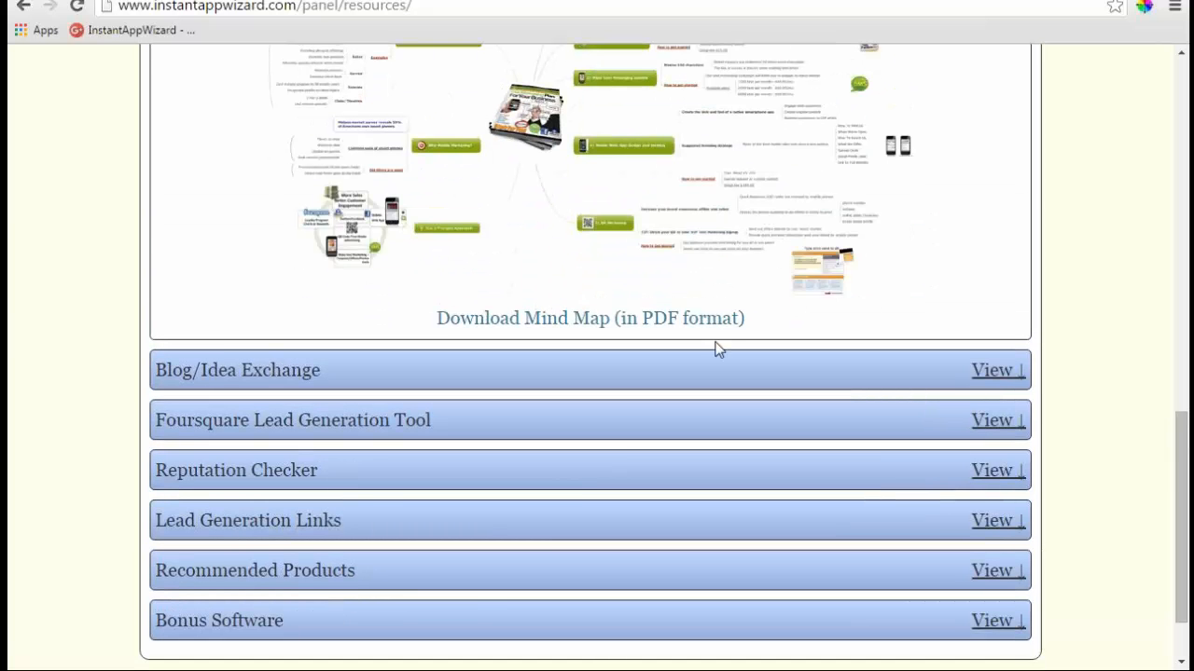
left_click(990, 371)
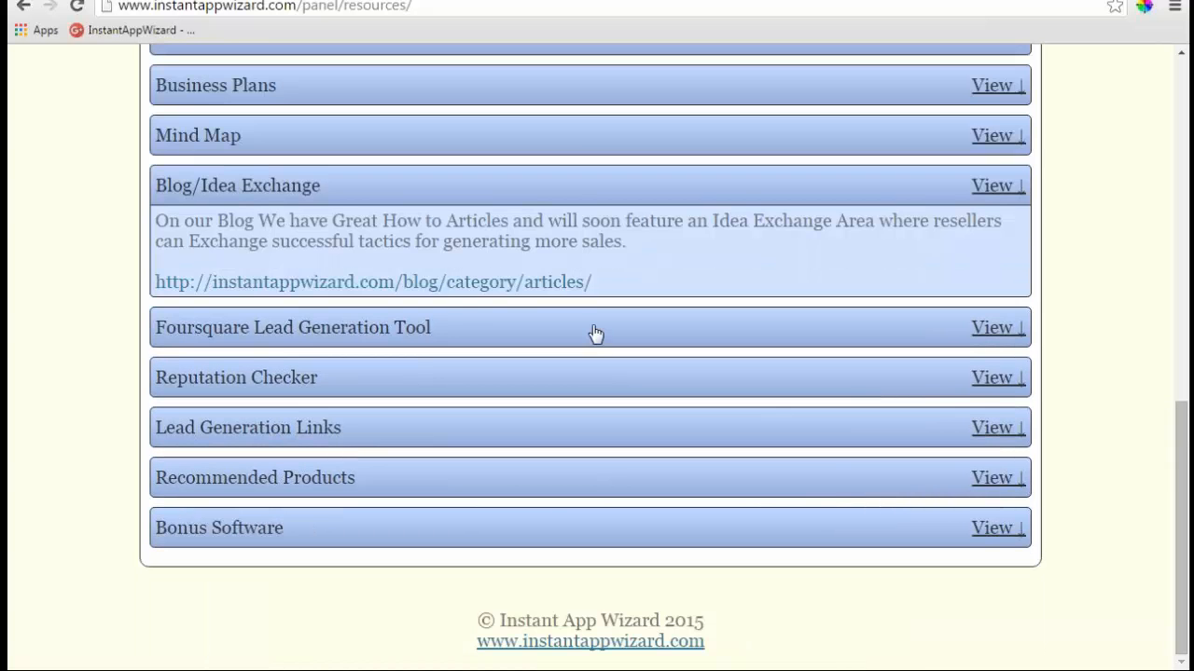
left_click(996, 328)
scroll(552, 287, "down", 1)
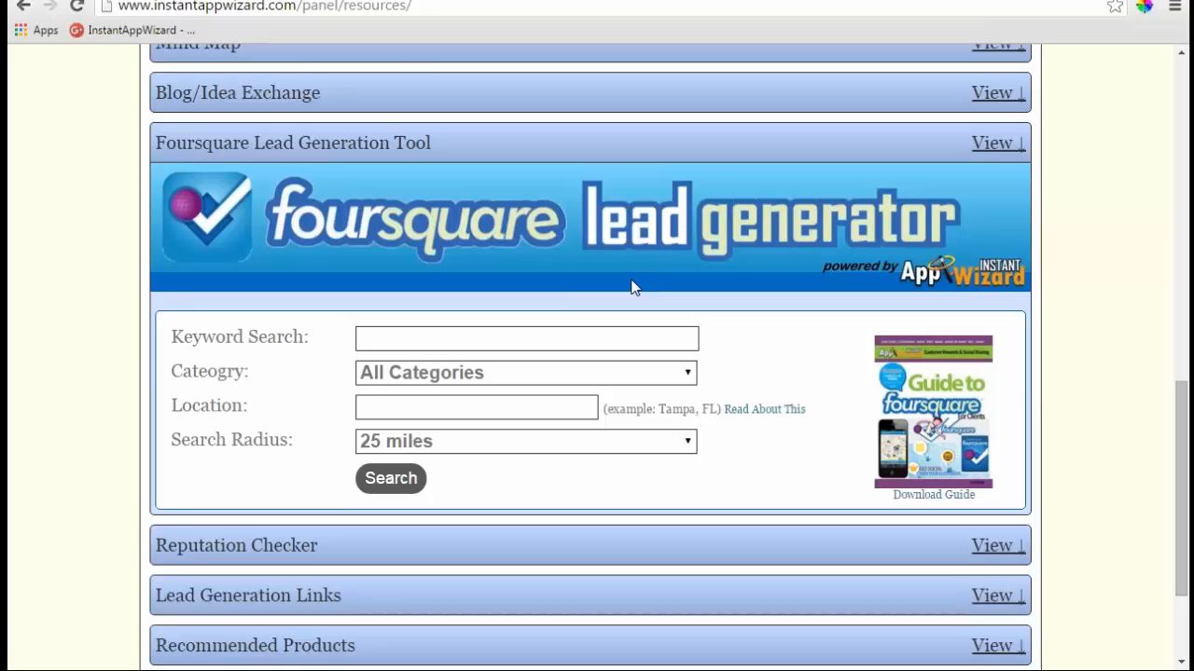
- Collapse Foursquare and expand the Reputation Checker keyword, location and 25-mile radius form
left_click(994, 144)
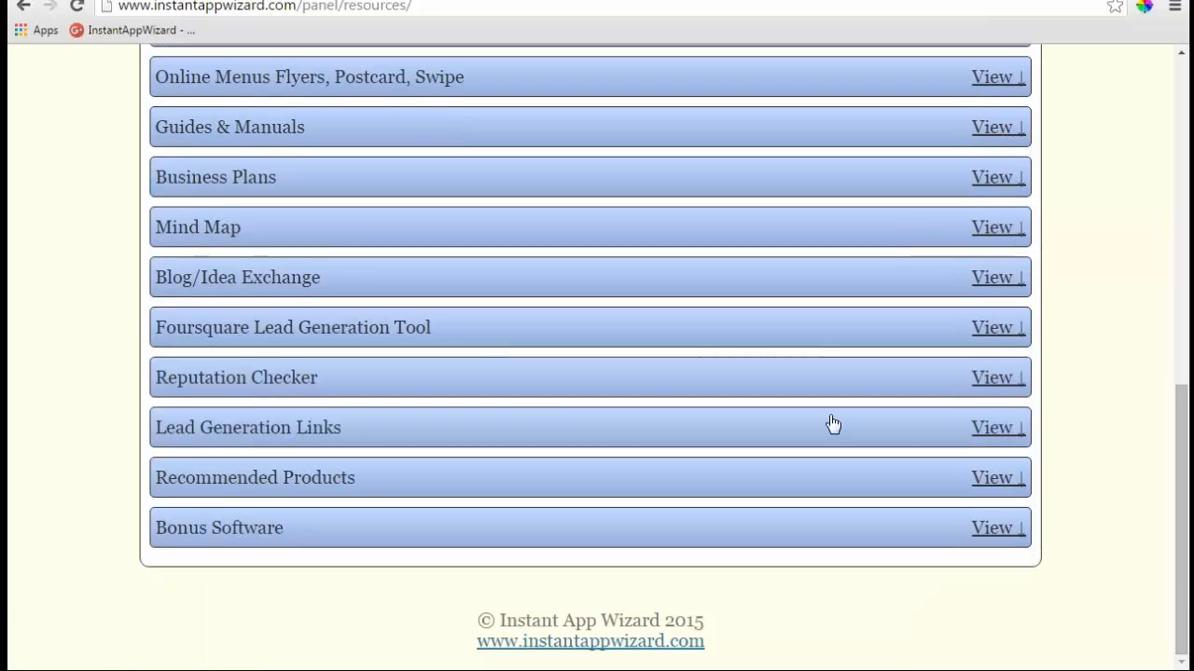
left_click(996, 381)
scroll(693, 386, "down", 3)
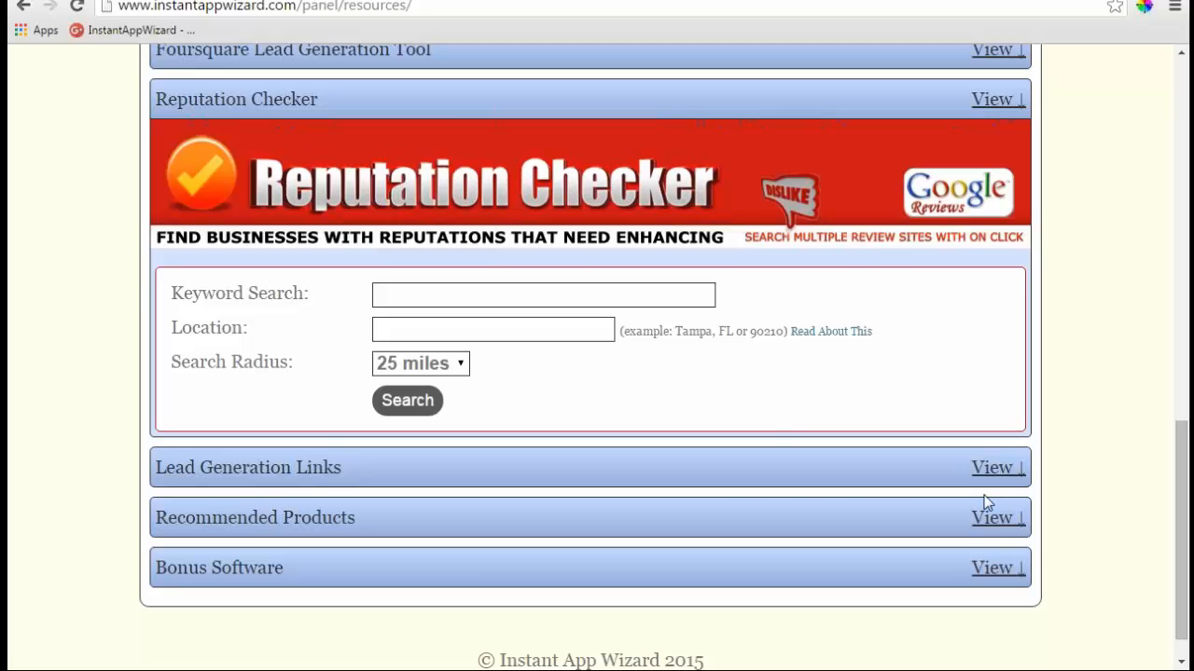
- Browse then collapse Lead Generation Links, and expand Recommended Products (QRStuff.com, Firefox, Opera Emulator)
left_click(993, 469)
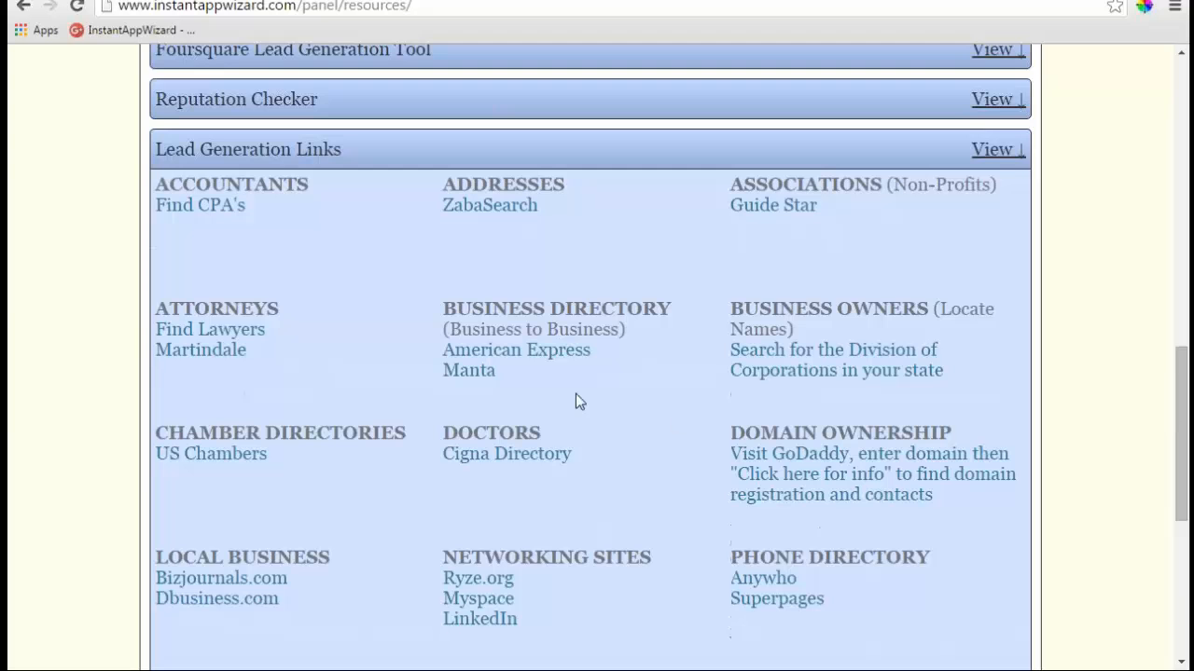
scroll(575, 401, "down", 1)
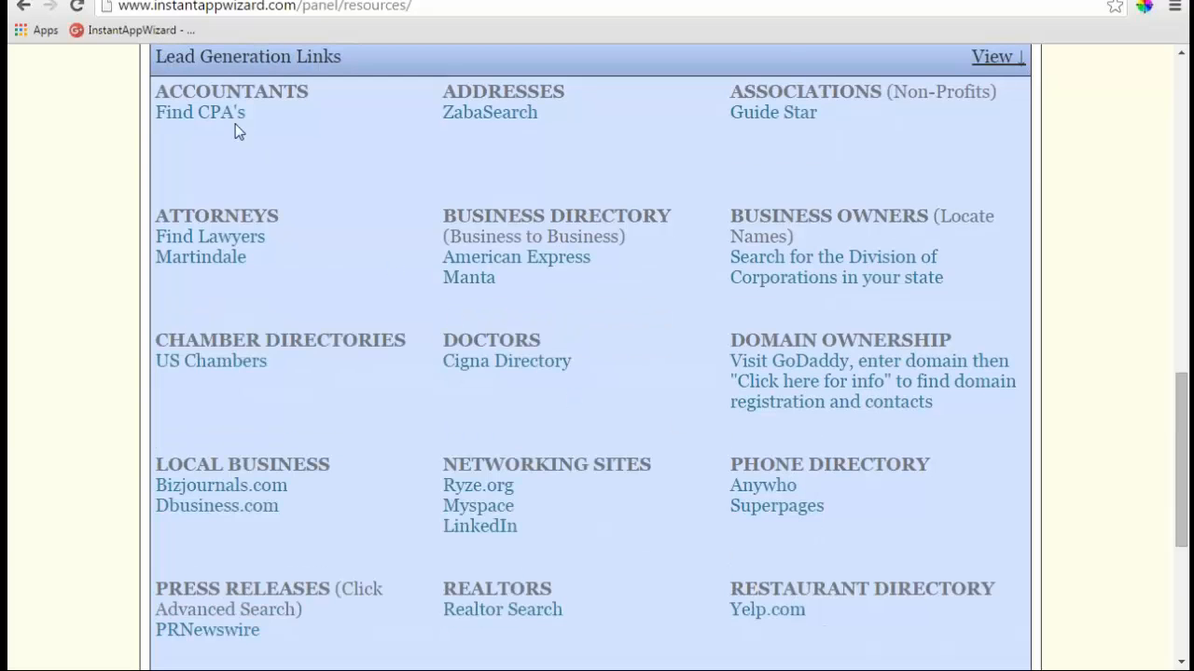
scroll(719, 448, "down", 2)
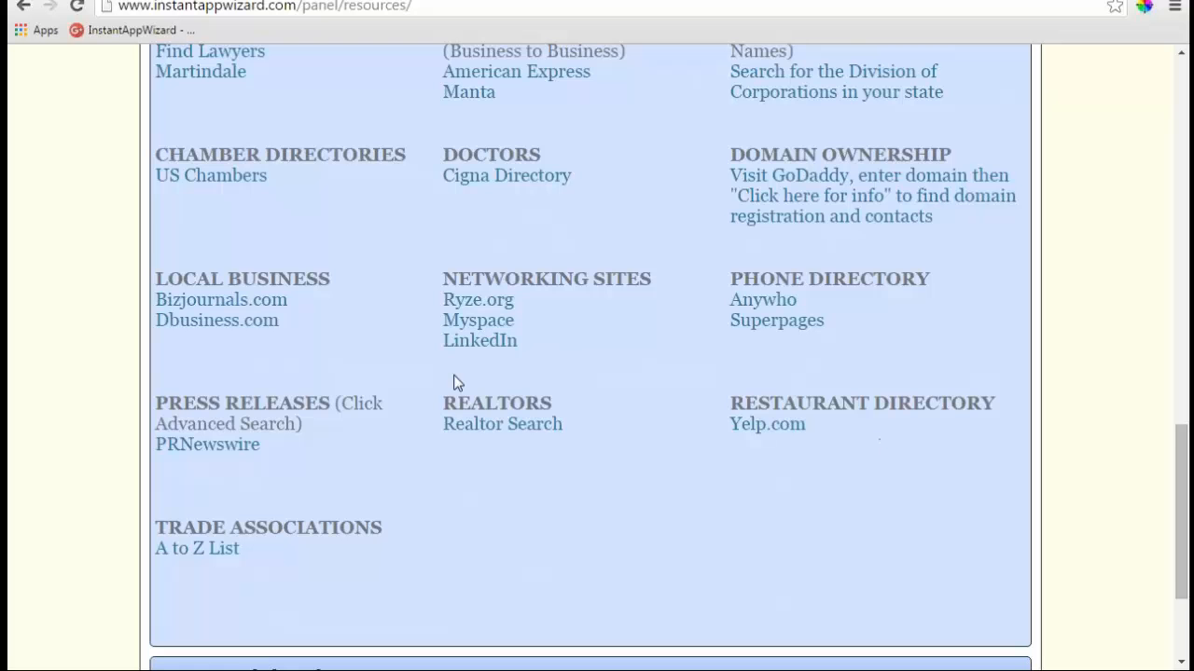
scroll(456, 382, "up", 3)
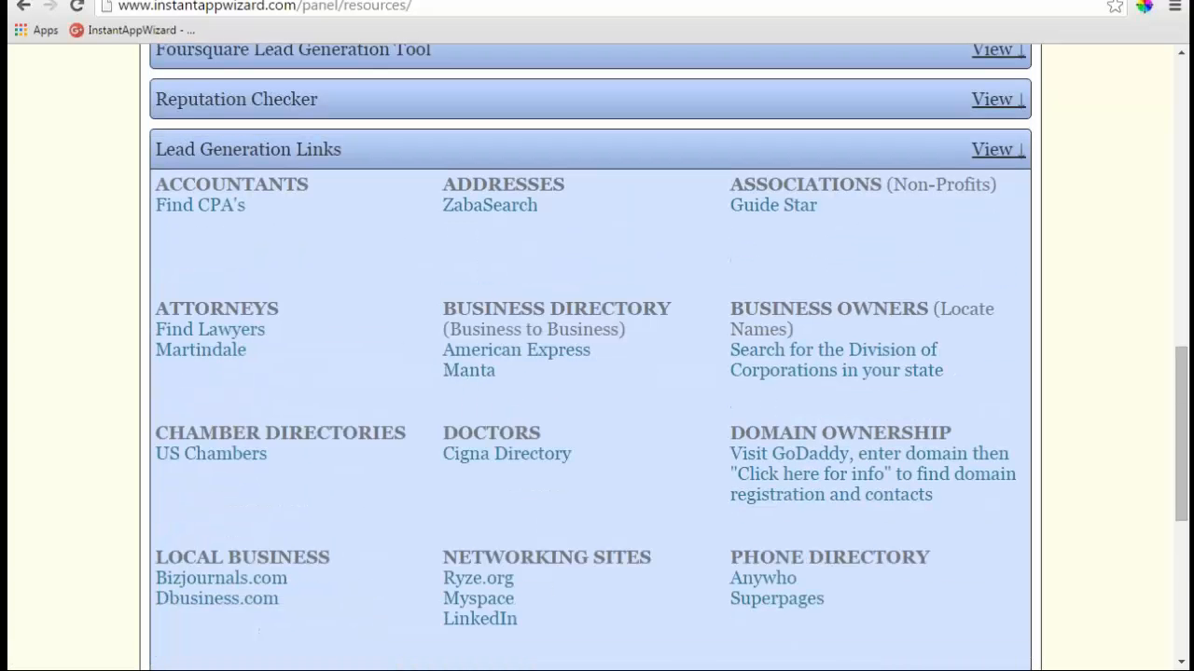
left_click(993, 151)
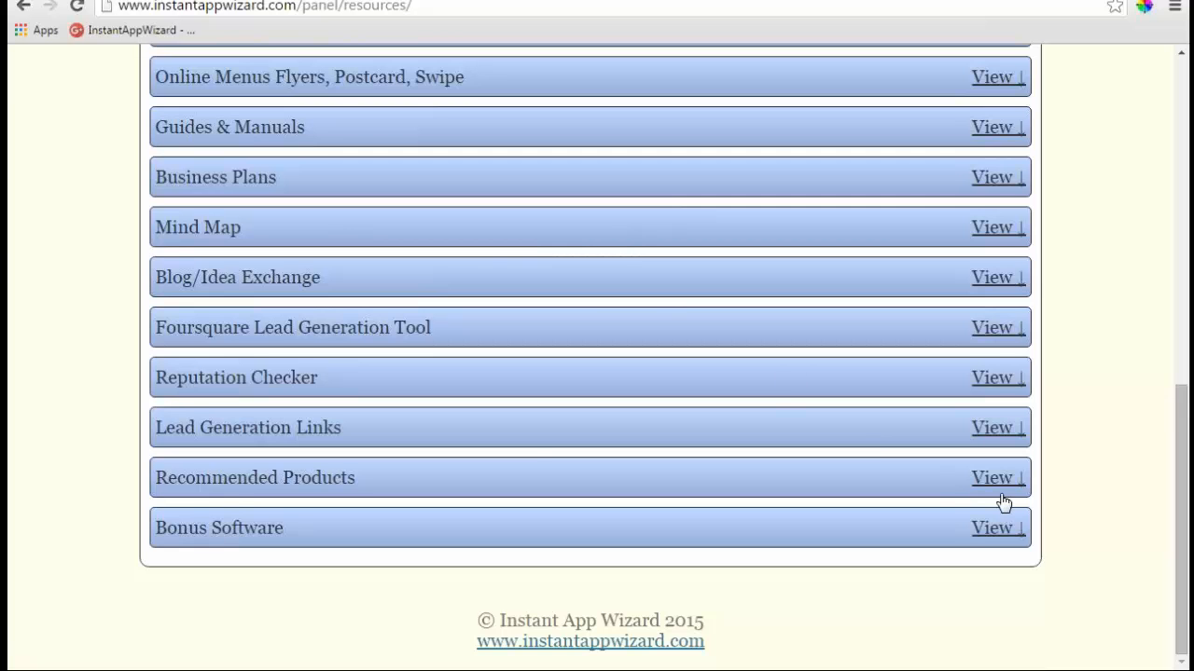
left_click(994, 479)
scroll(967, 471, "down", 3)
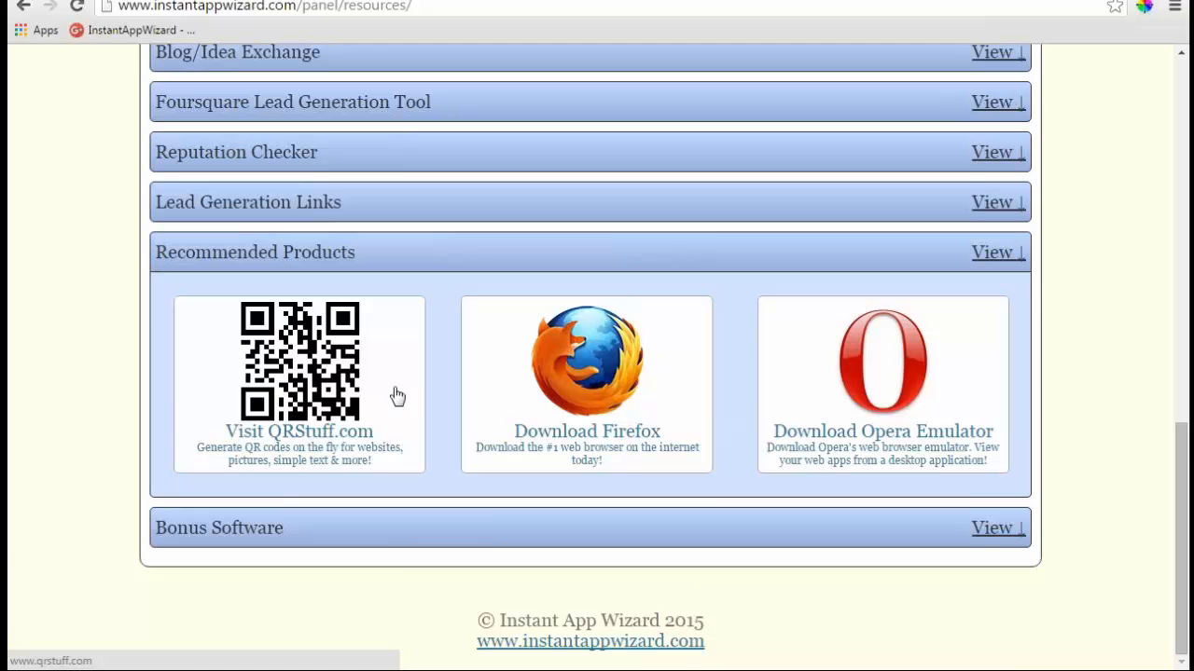
- Expand Bonus Software to view the KeywordXP image, then collapse it and return to the top
left_click(996, 528)
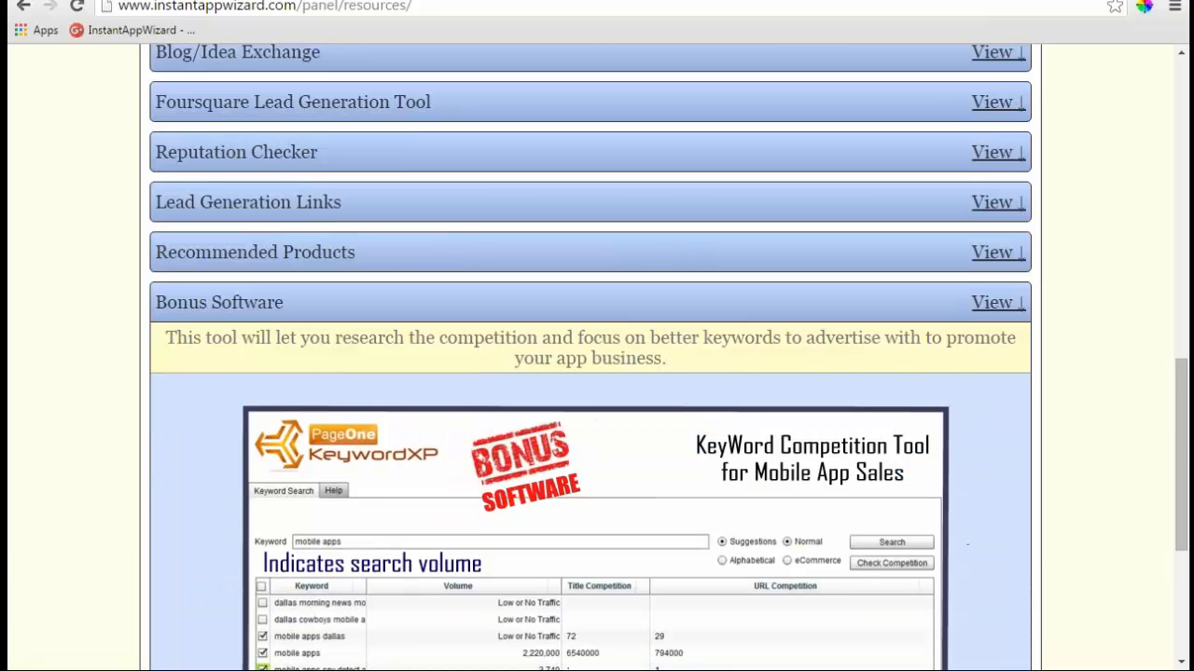
scroll(767, 535, "down", 2)
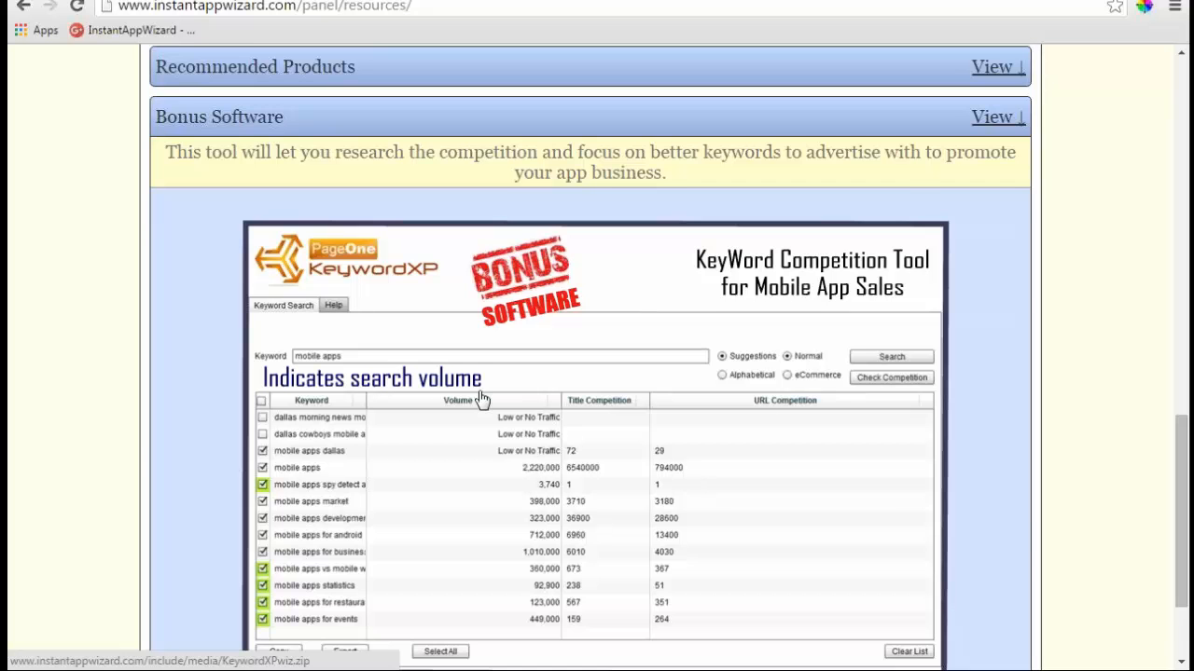
scroll(550, 436, "down", 1)
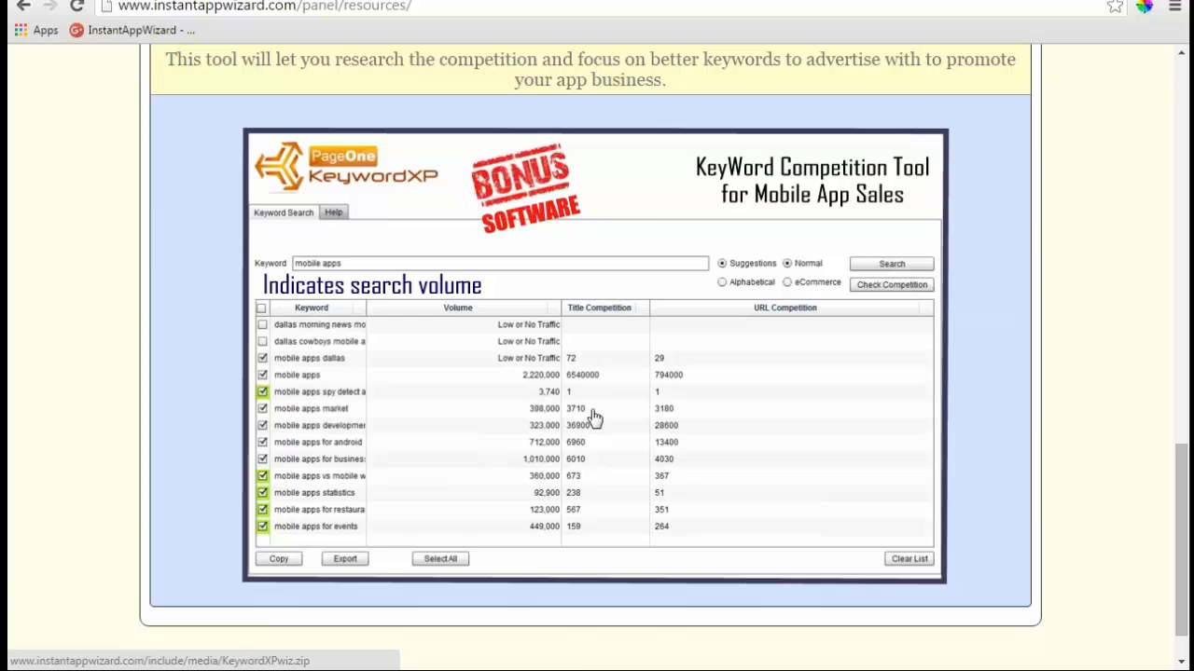
scroll(593, 418, "up", 5)
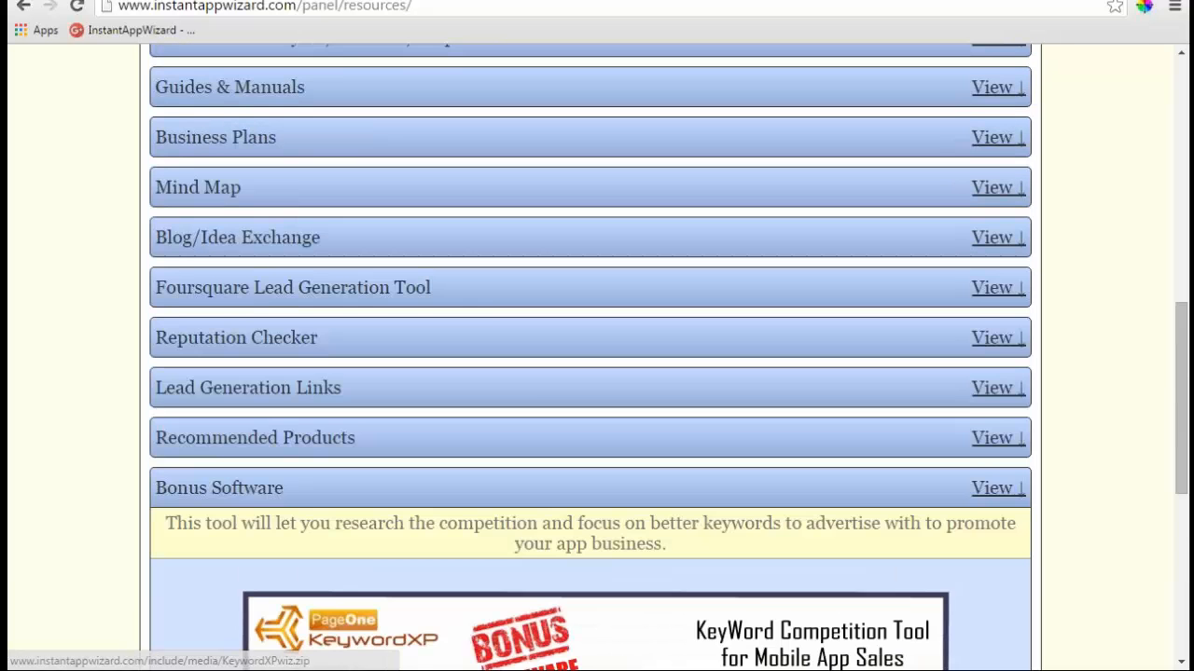
left_click(990, 491)
scroll(466, 349, "up", 10)
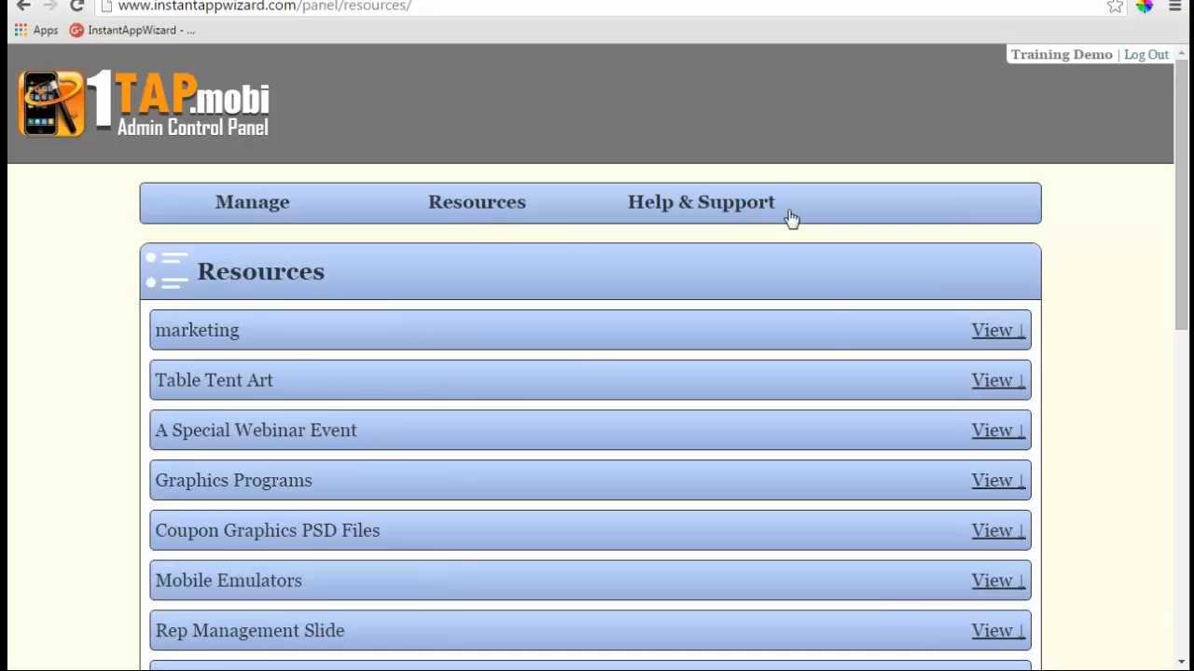
- Open the Trouble Tickets Help Desk and browse its help search, ticket options and Knowledgebase
left_click(730, 211)
left_click(706, 244)
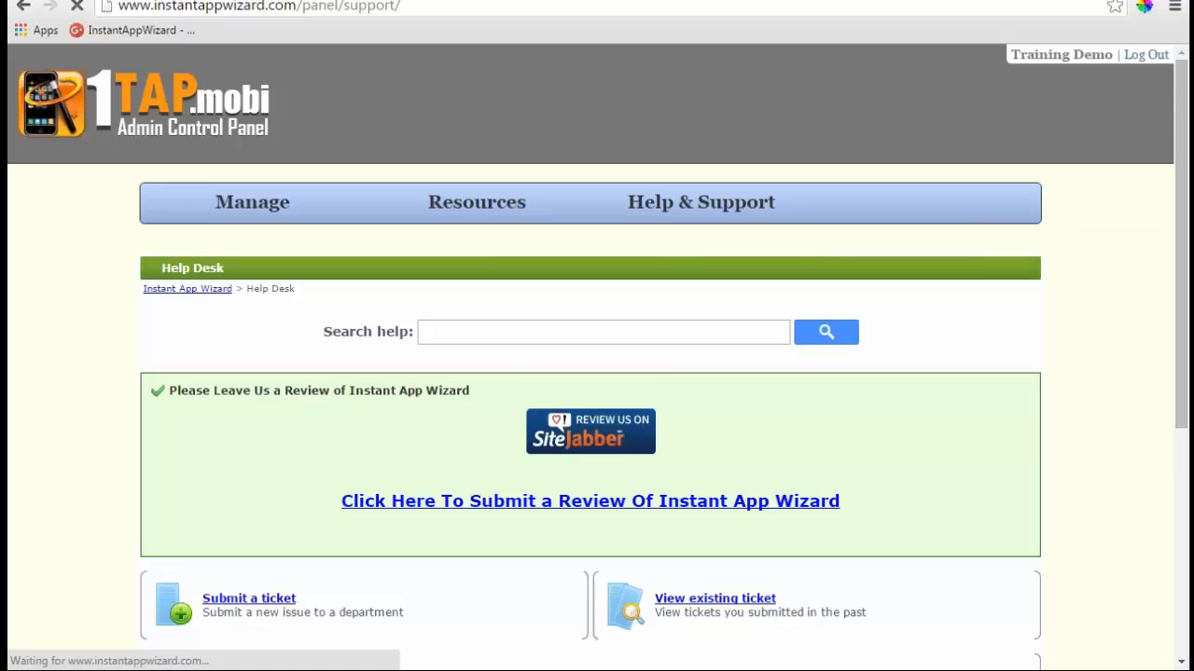
scroll(674, 285, "down", 1)
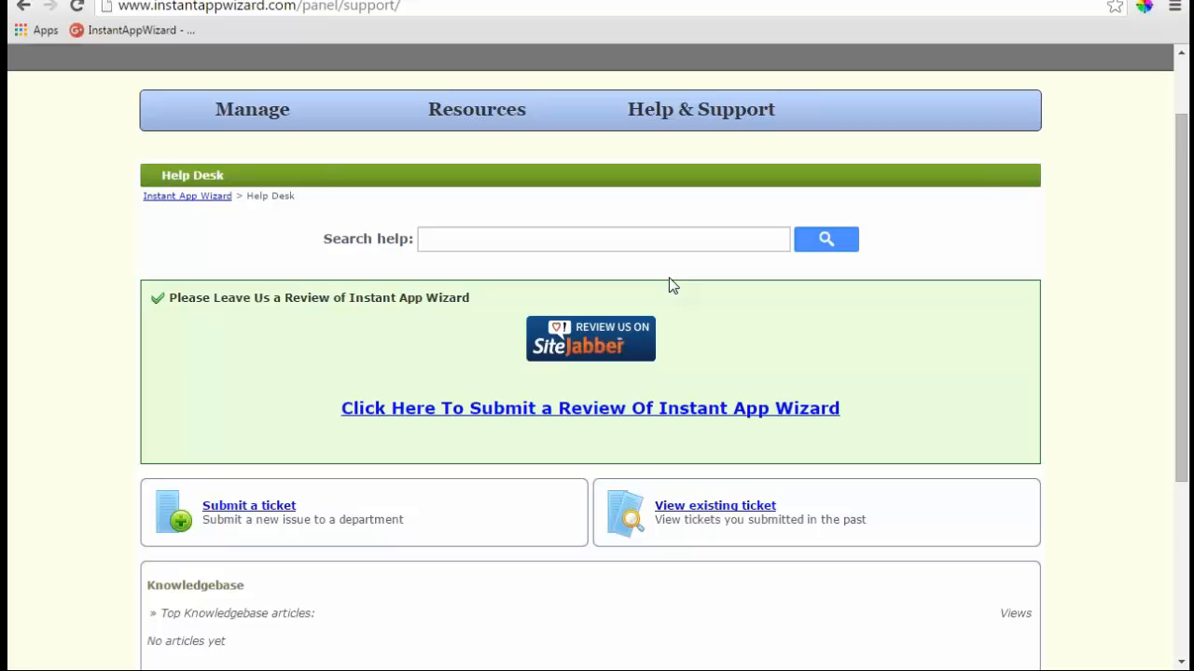
scroll(673, 285, "down", 1)
scroll(671, 287, "up", 2)
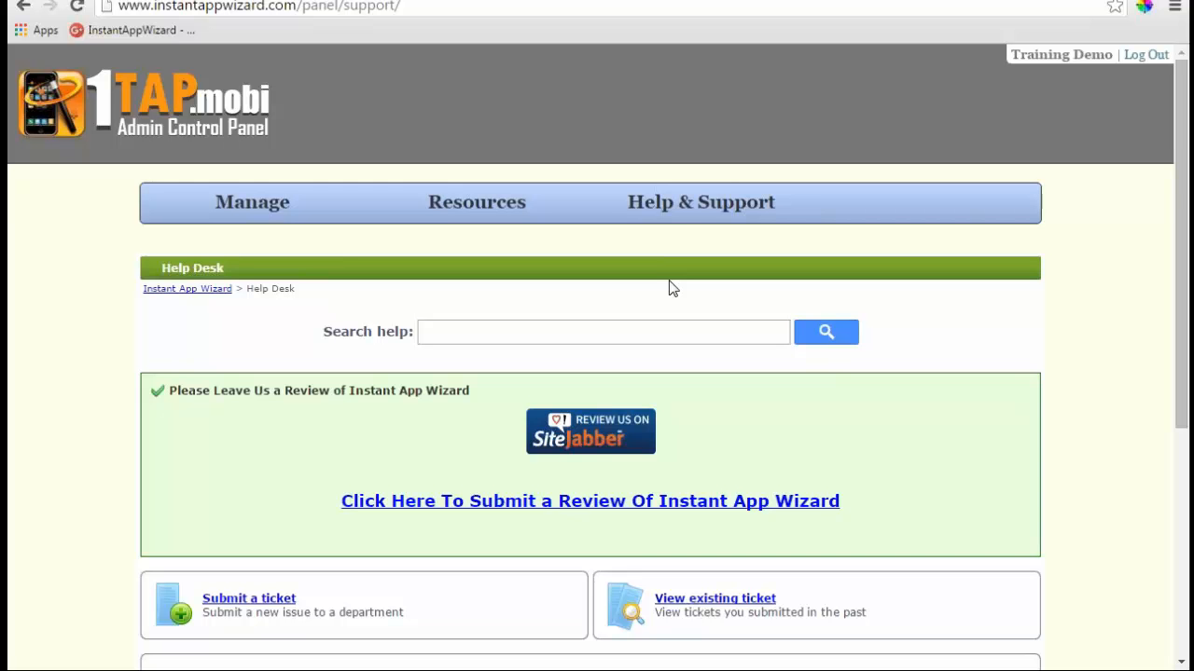
scroll(693, 218, "down", 3)
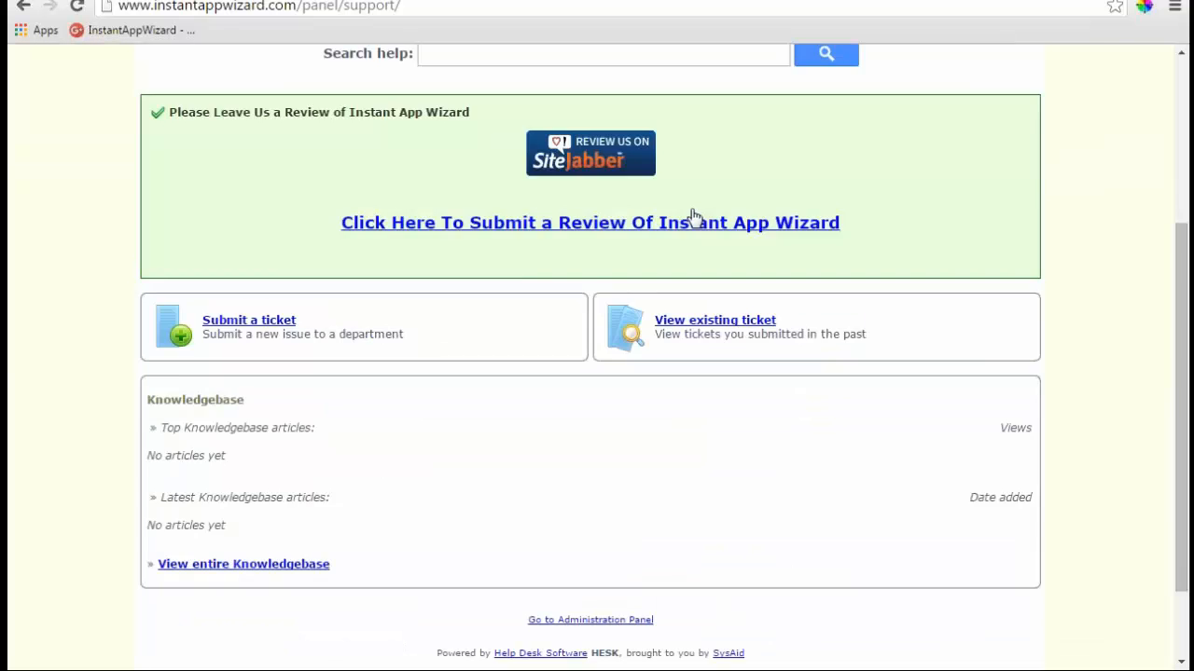
scroll(693, 216, "up", 3)
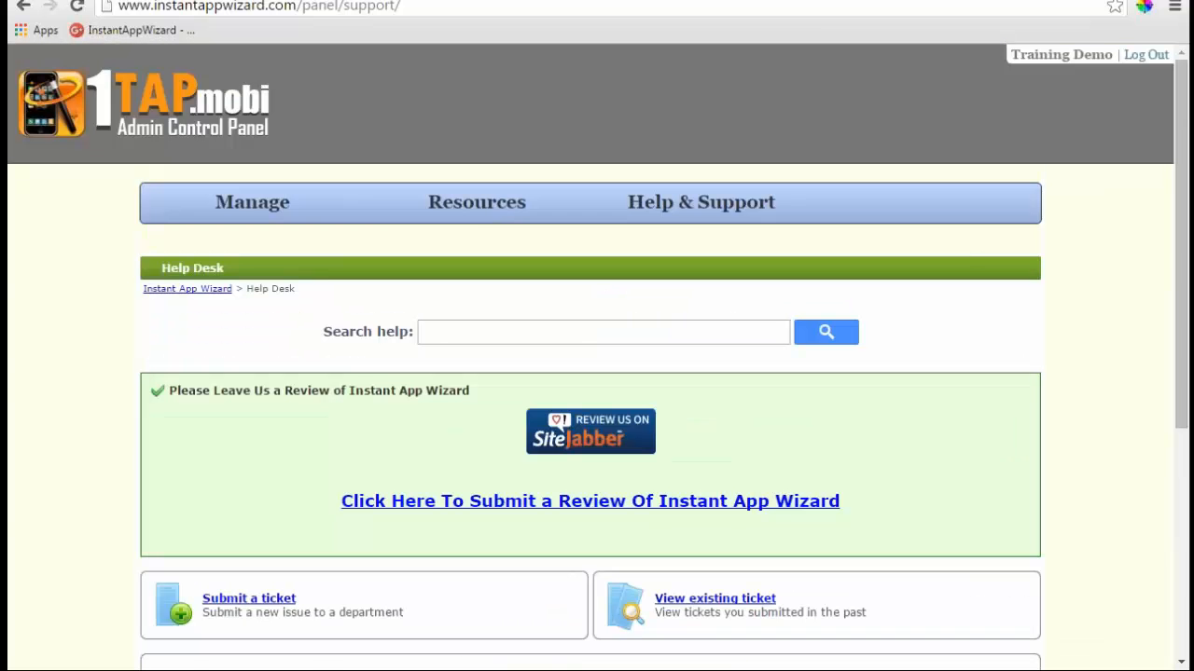
- From Manage > Web Apps, start a new 2.0 Web App
left_click(265, 207)
mouse_move(242, 225)
left_click(200, 245)
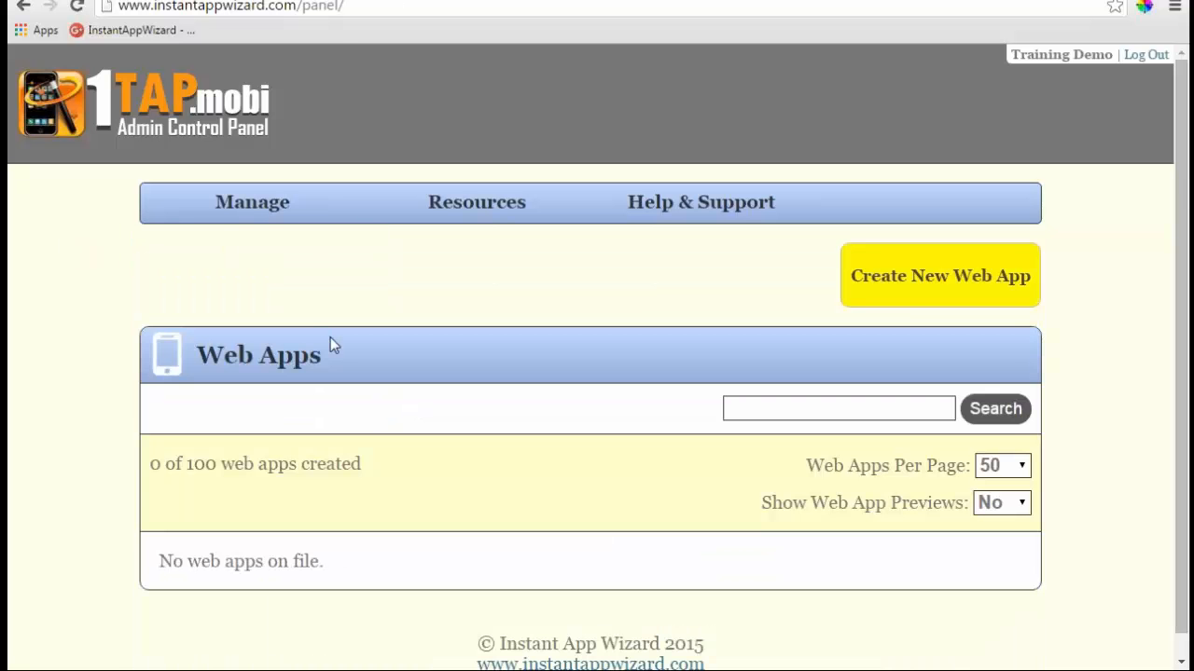
left_click(886, 297)
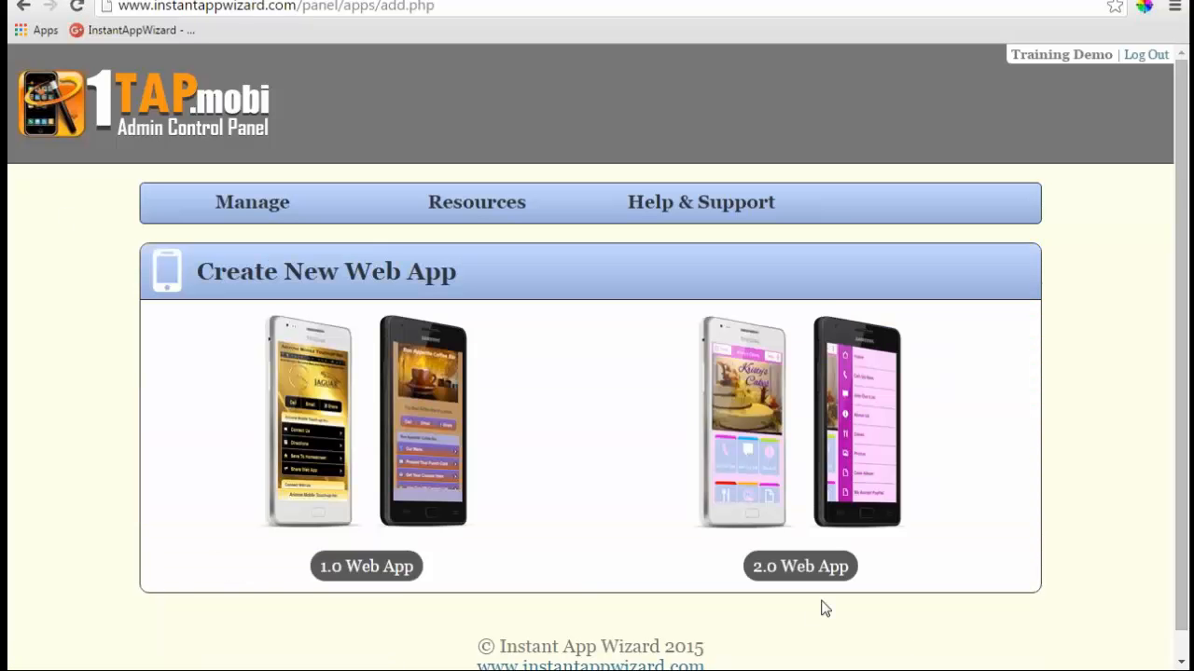
left_click(799, 569)
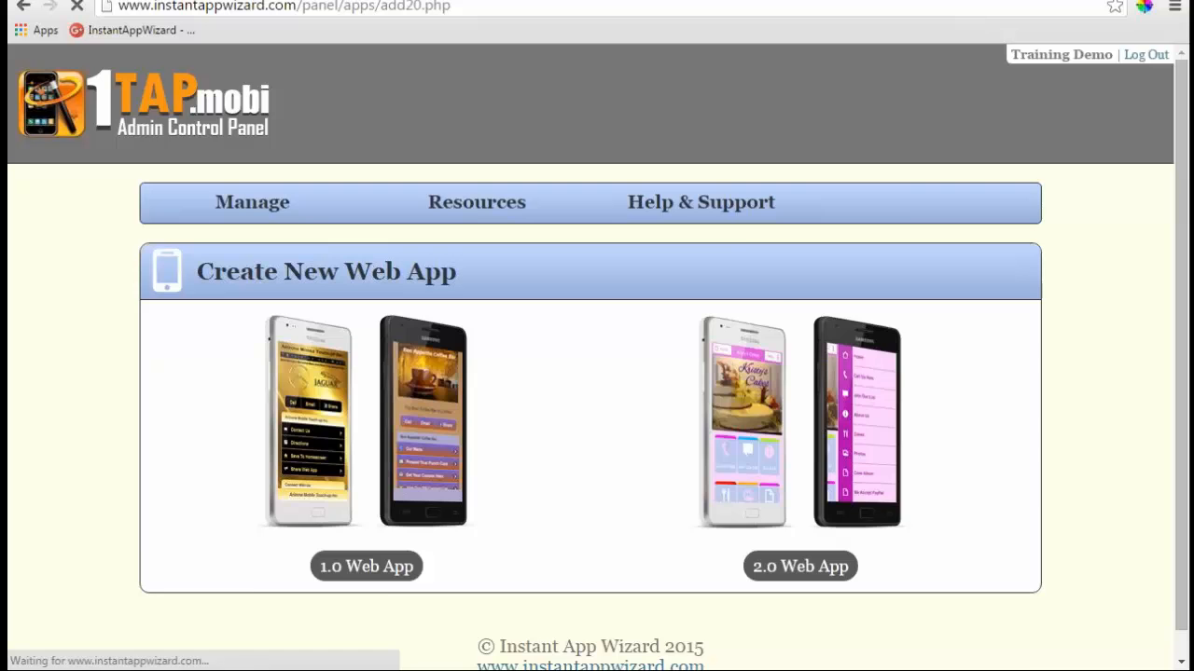
- Enter the title Demotraining and the URL demotraining, then save the web app
left_click(409, 399)
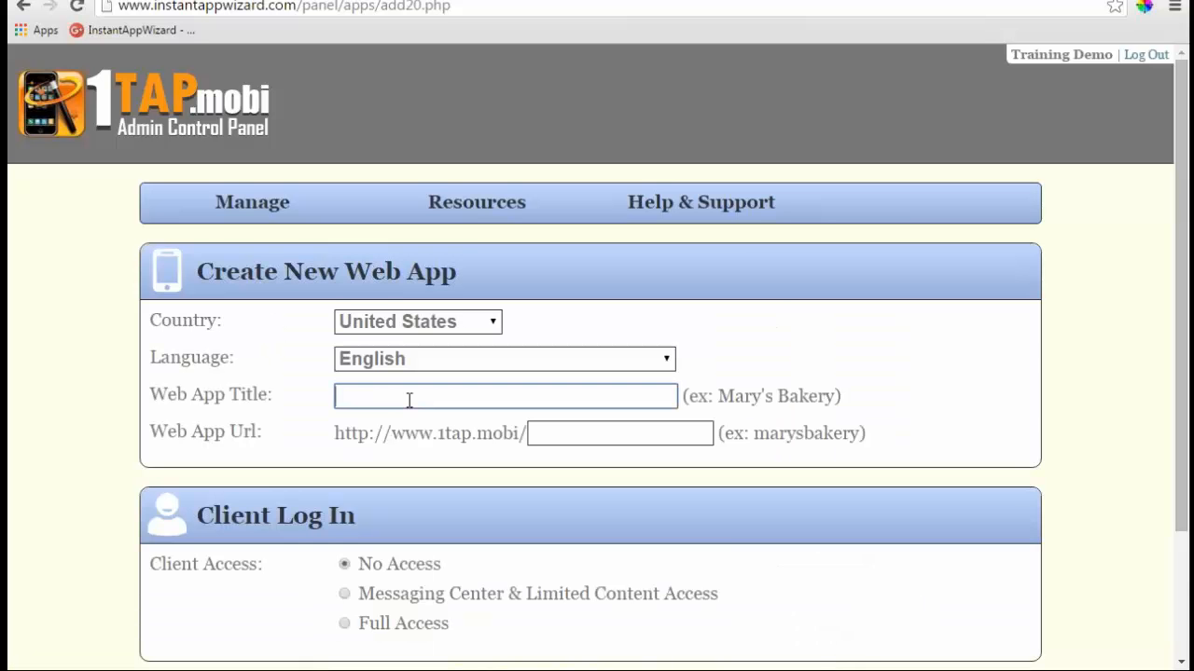
type("Demotraining")
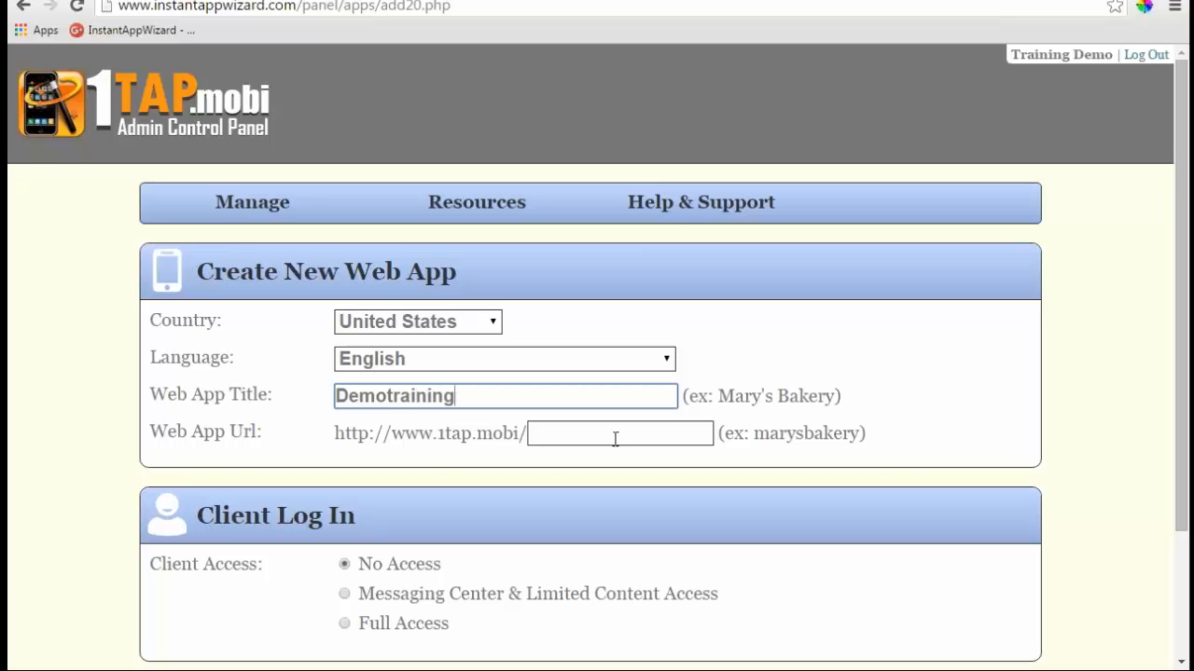
left_click(615, 438)
type("dem")
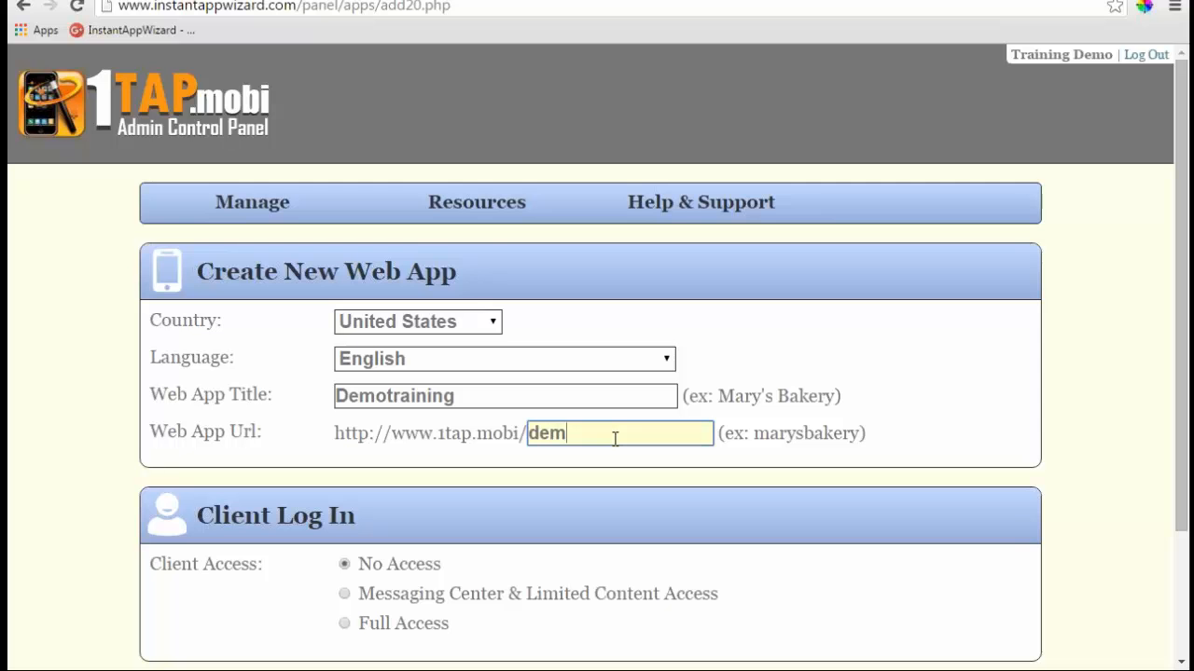
type("otraining")
scroll(909, 511, "down", 2)
left_click(1002, 541)
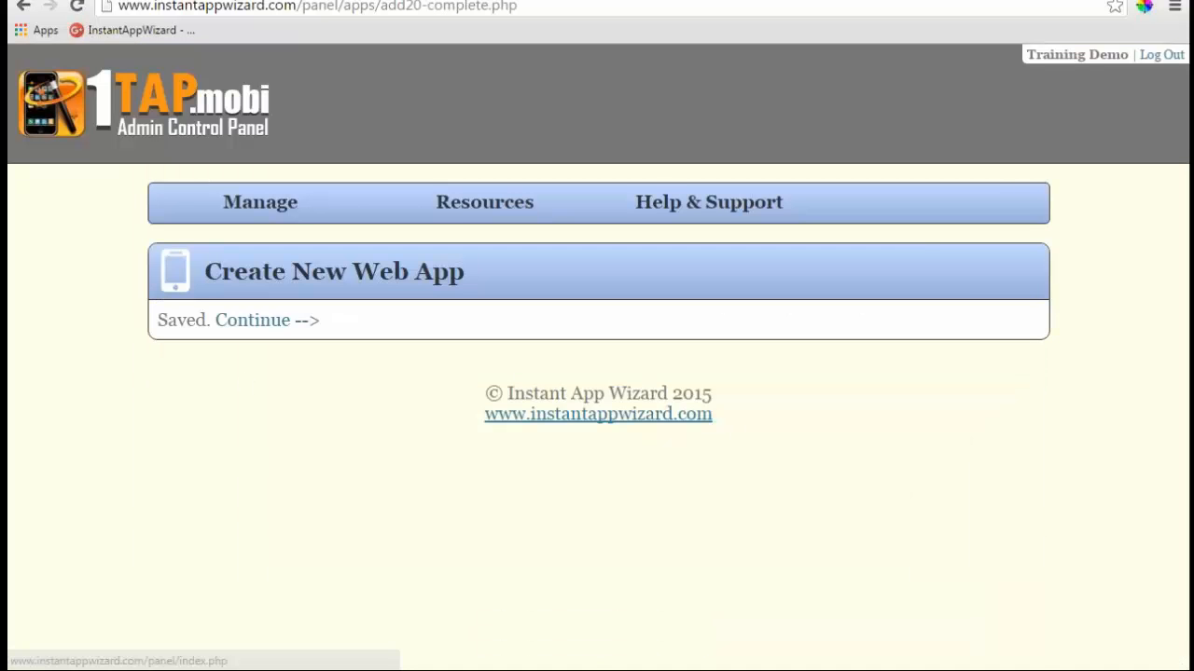
- Continue to the Web Apps list and scroll down to the new Demotraining app card
left_click(251, 320)
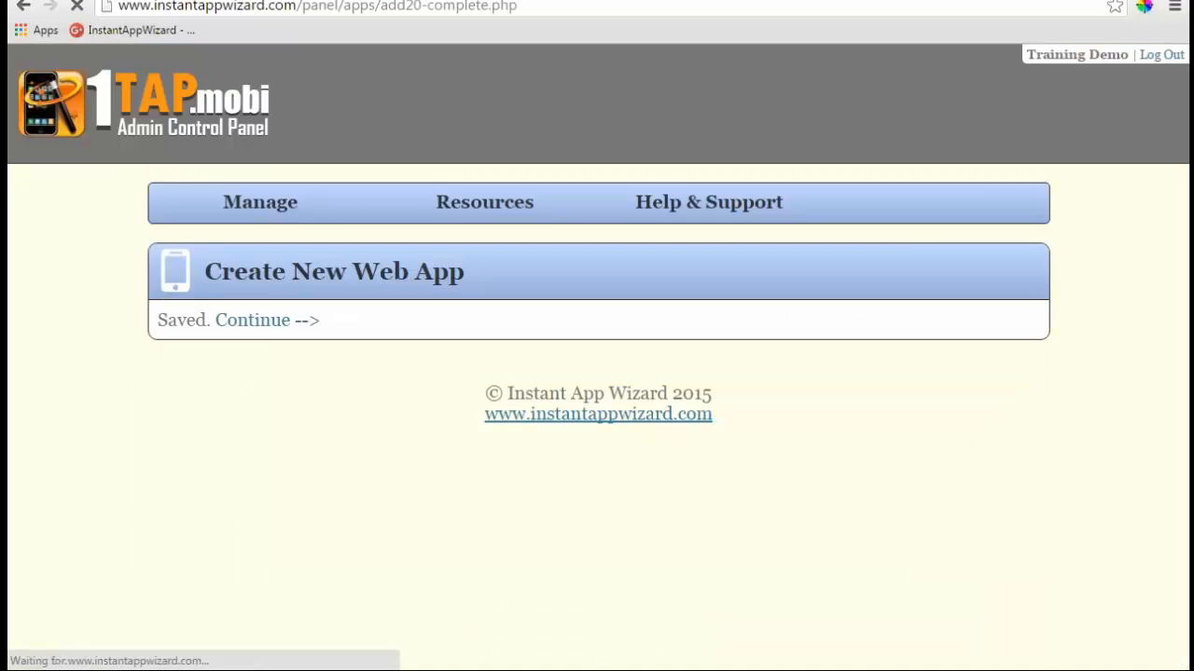
scroll(577, 503, "down", 1)
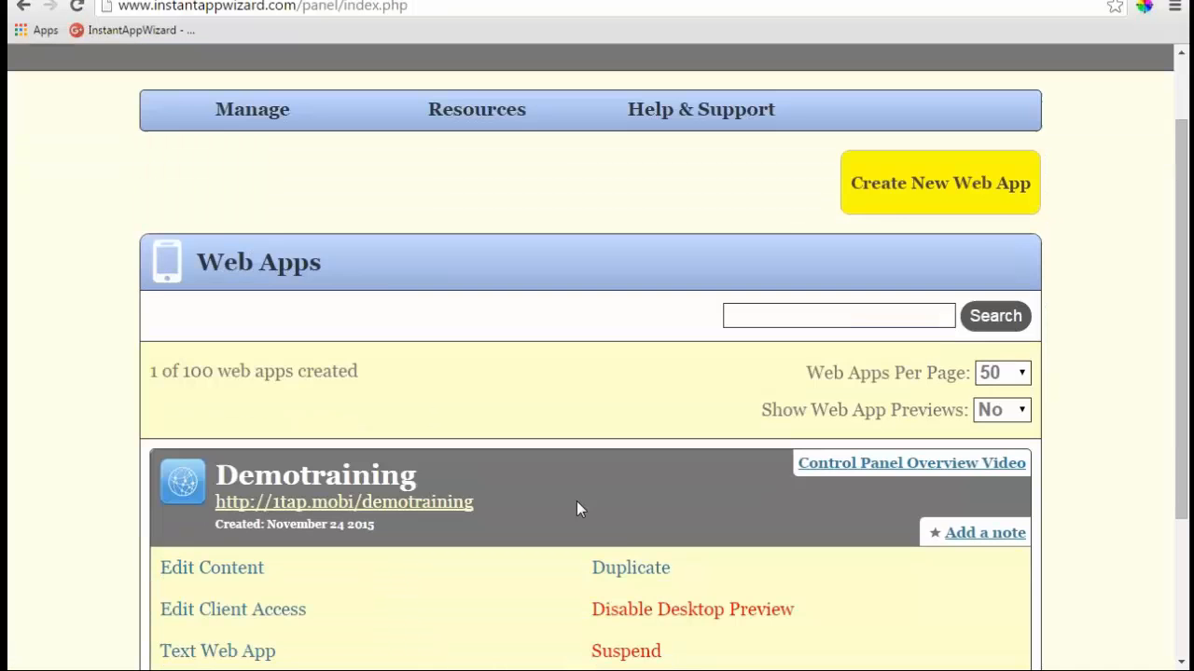
scroll(576, 503, "down", 2)
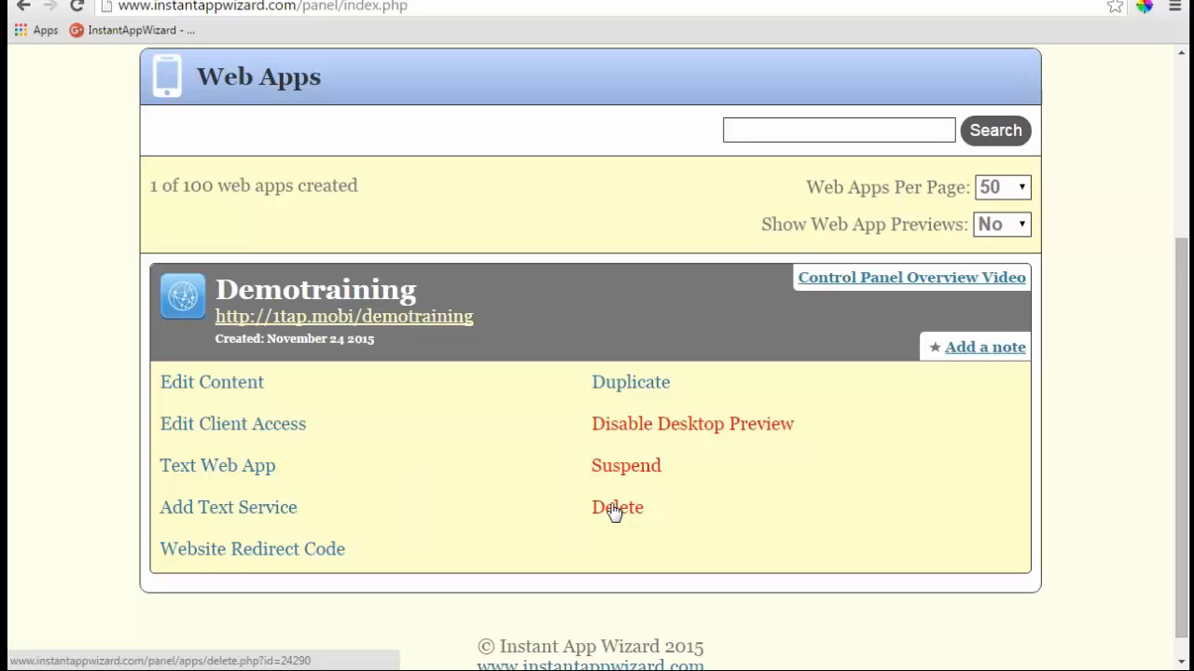
left_click(614, 511)
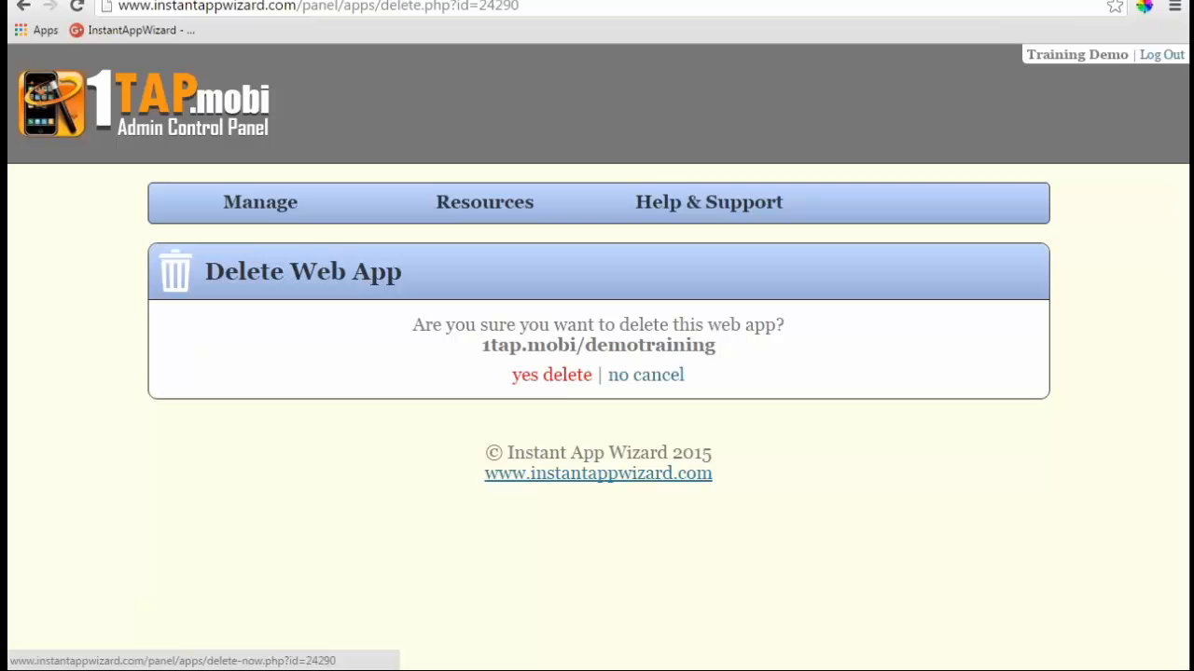
left_click(640, 378)
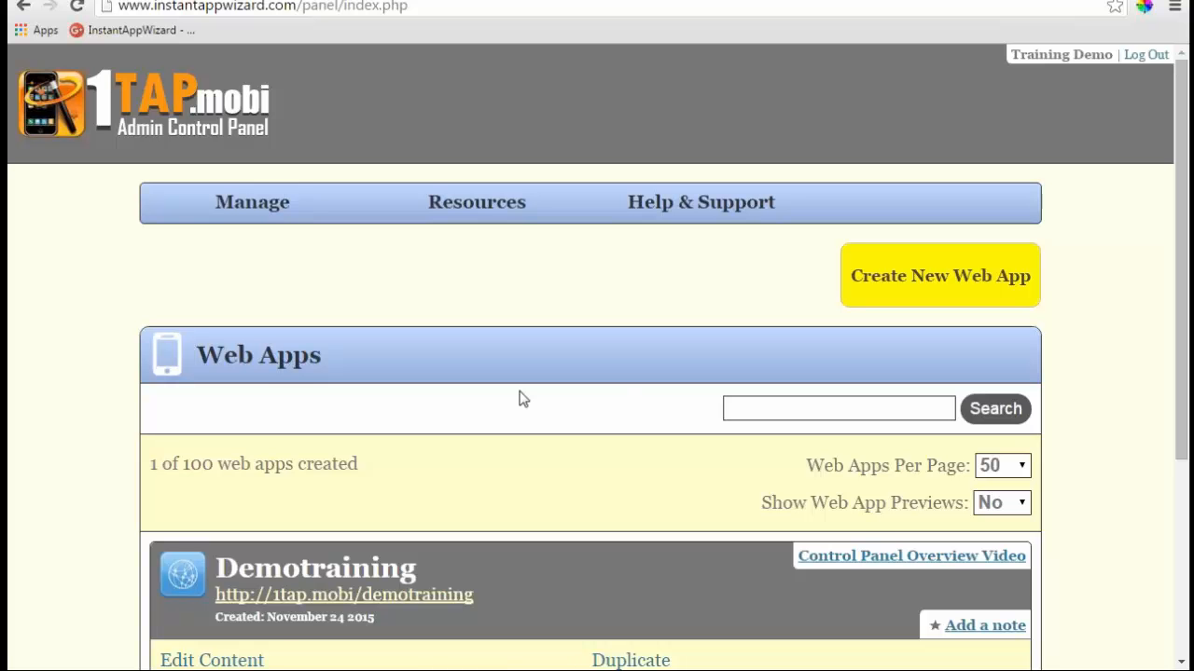
scroll(520, 399, "down", 3)
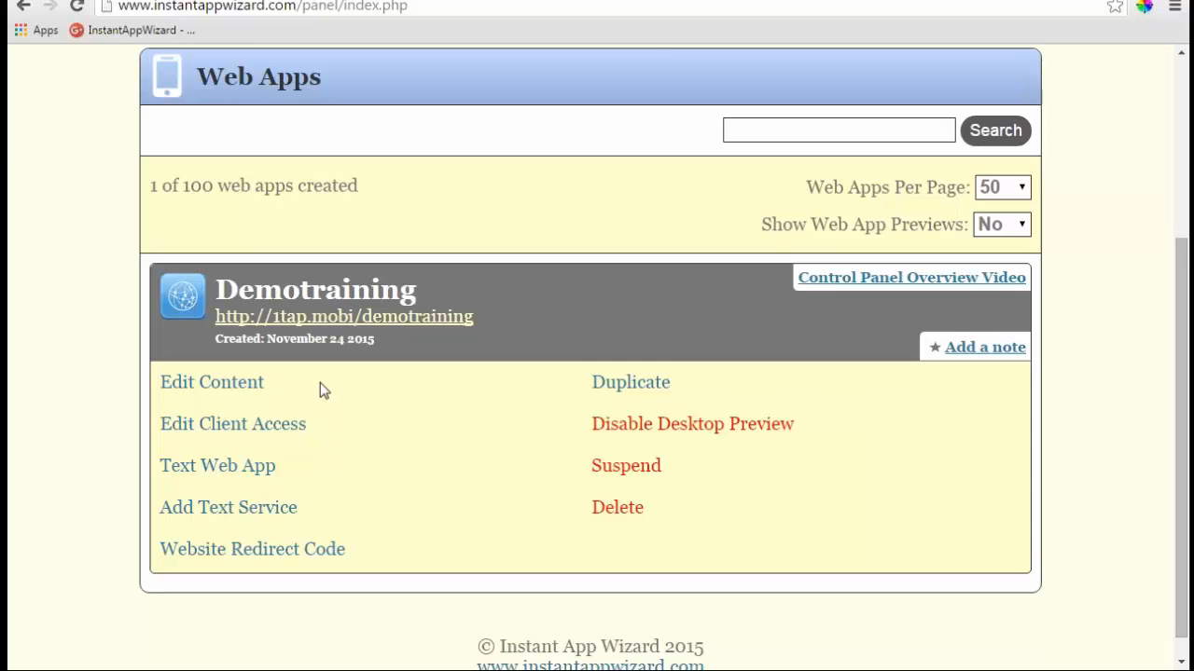
- Suspend Demotraining and confirm its live page shows Account on hold
left_click(626, 469)
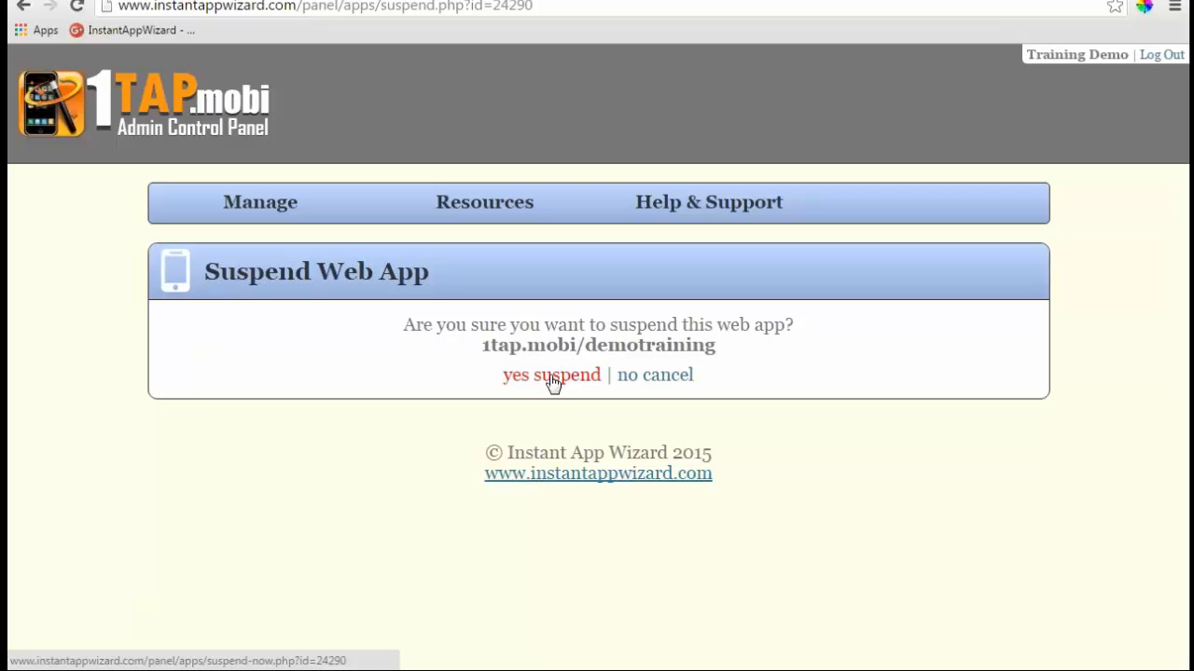
left_click(553, 376)
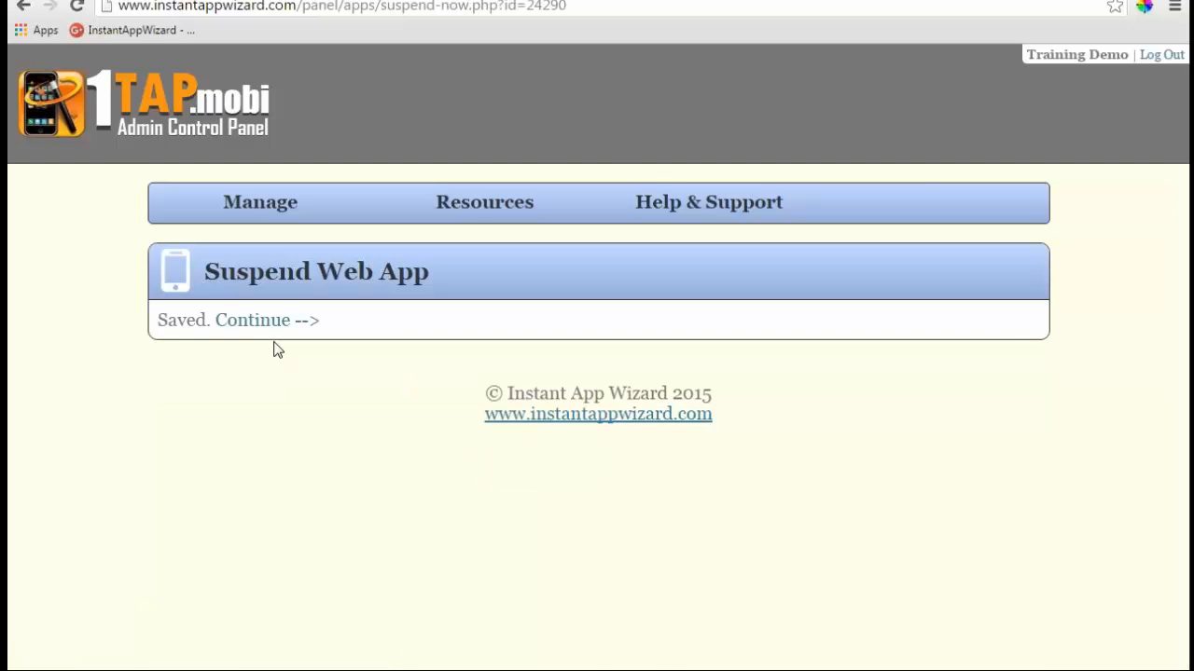
left_click(266, 324)
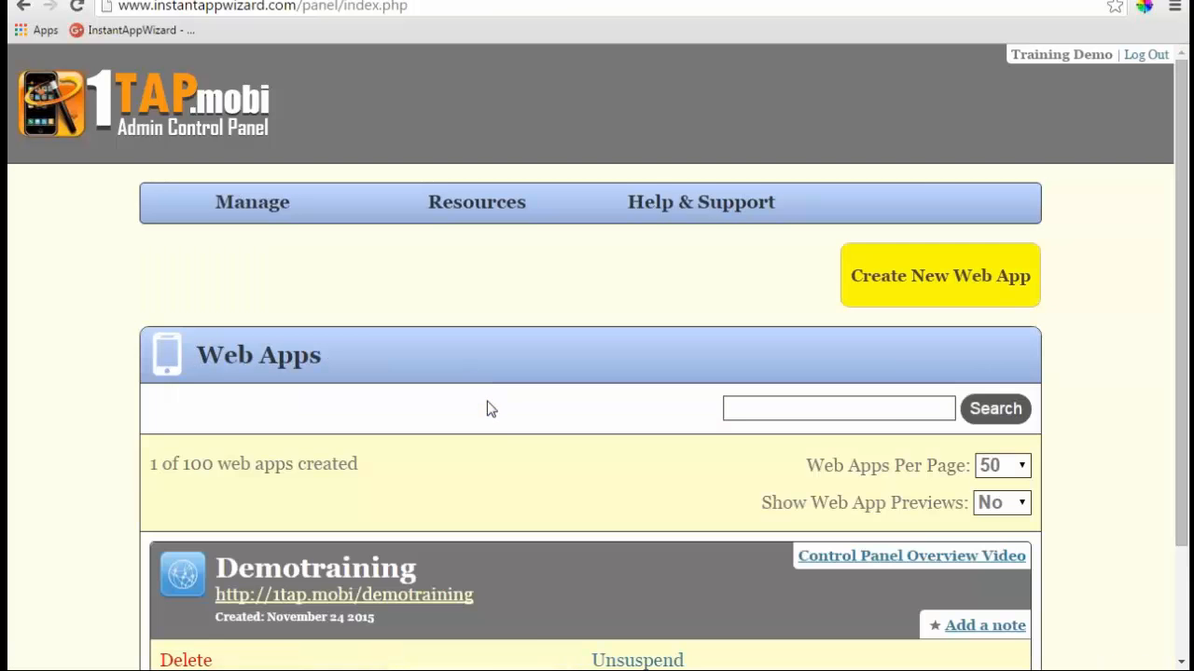
scroll(487, 409, "down", 3)
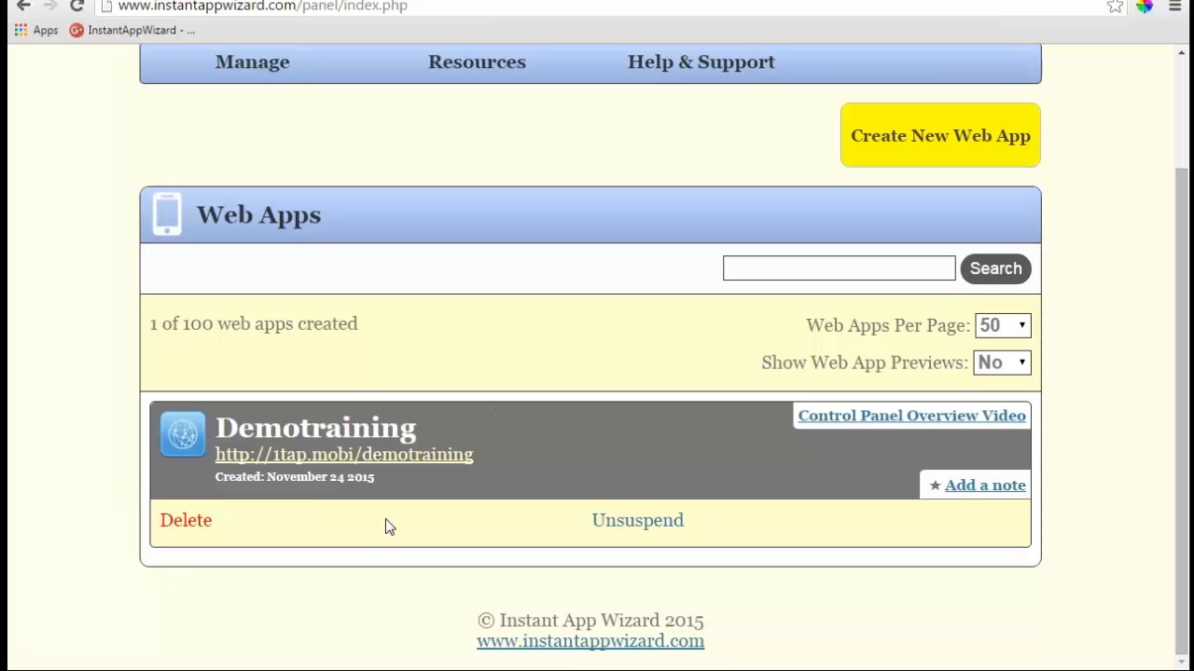
left_click(413, 457)
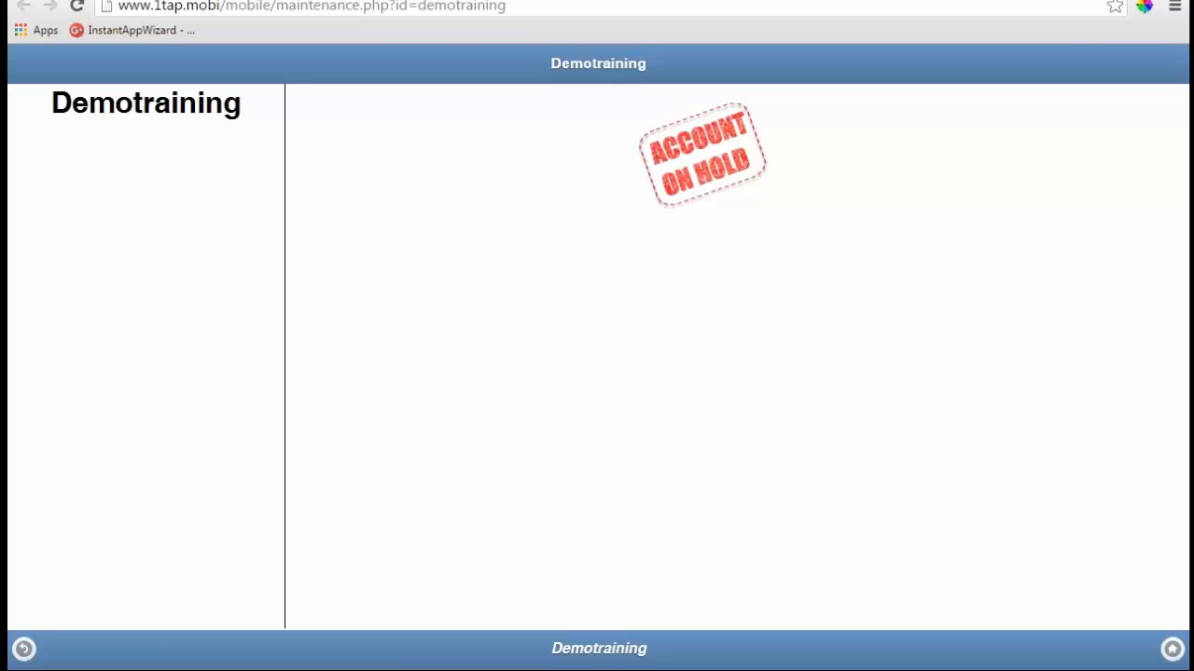
left_click(98, 0)
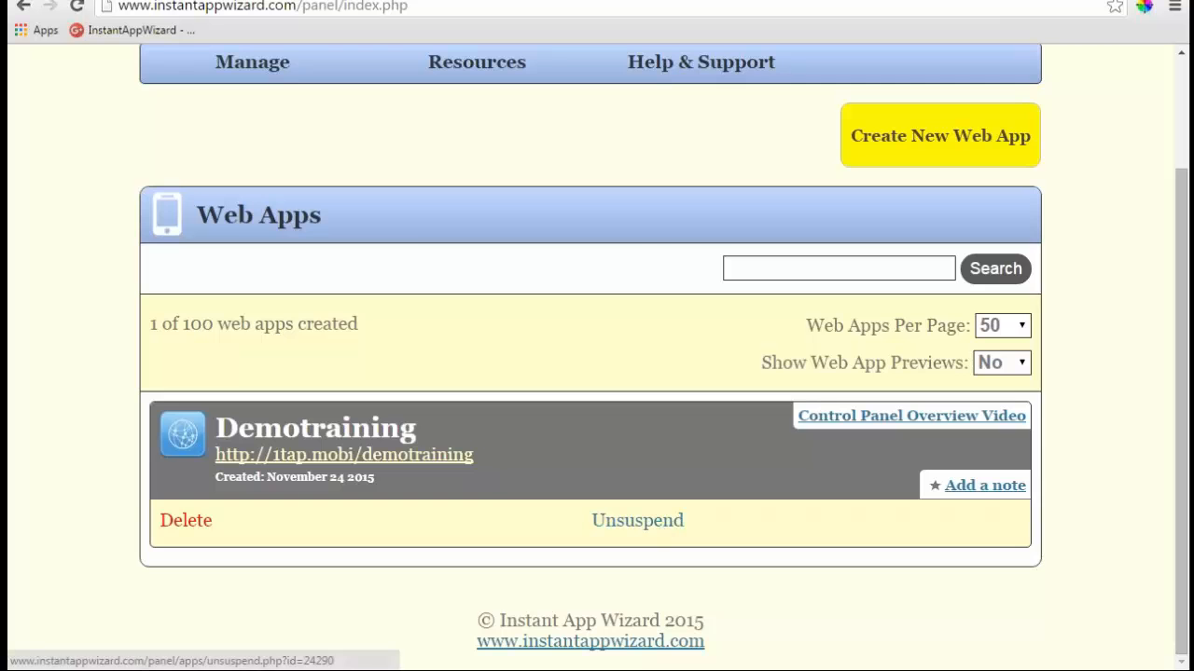
- Unsuspend Demotraining and return to the Web Apps list
left_click(638, 521)
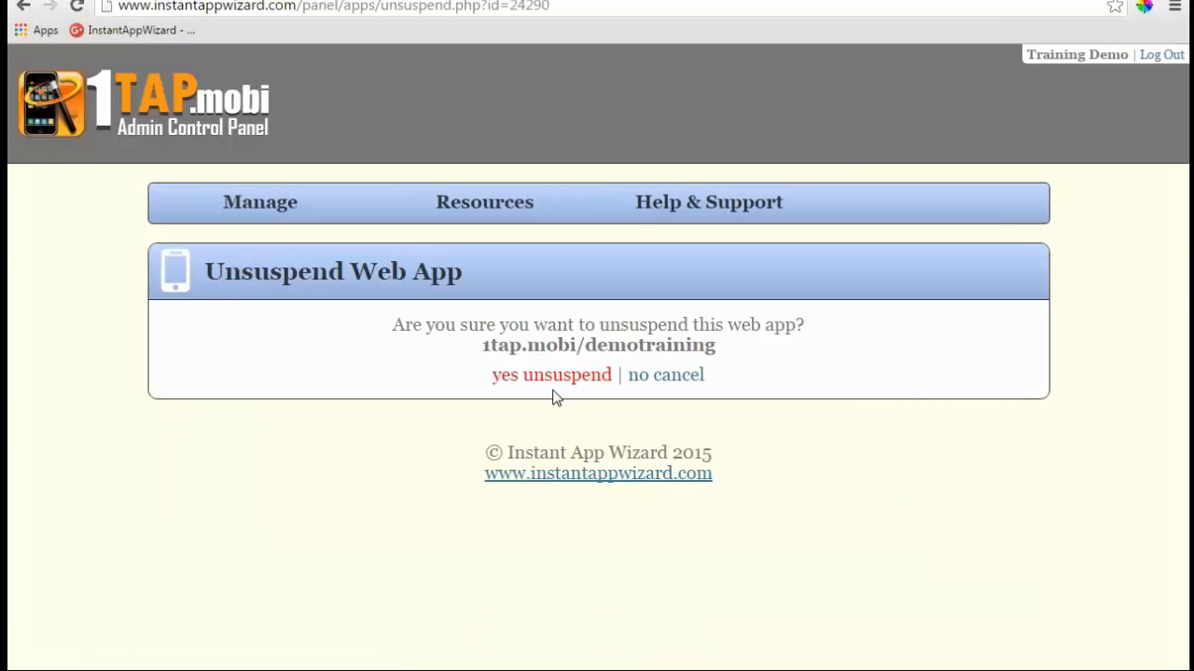
left_click(566, 377)
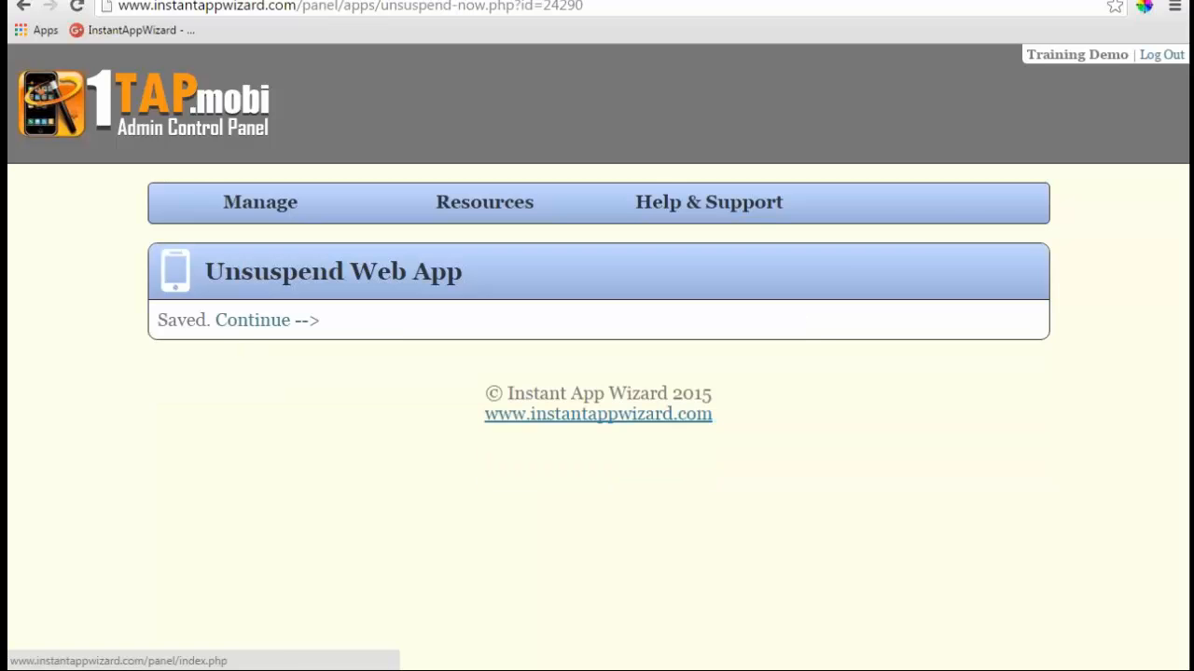
left_click(247, 322)
scroll(417, 451, "down", 3)
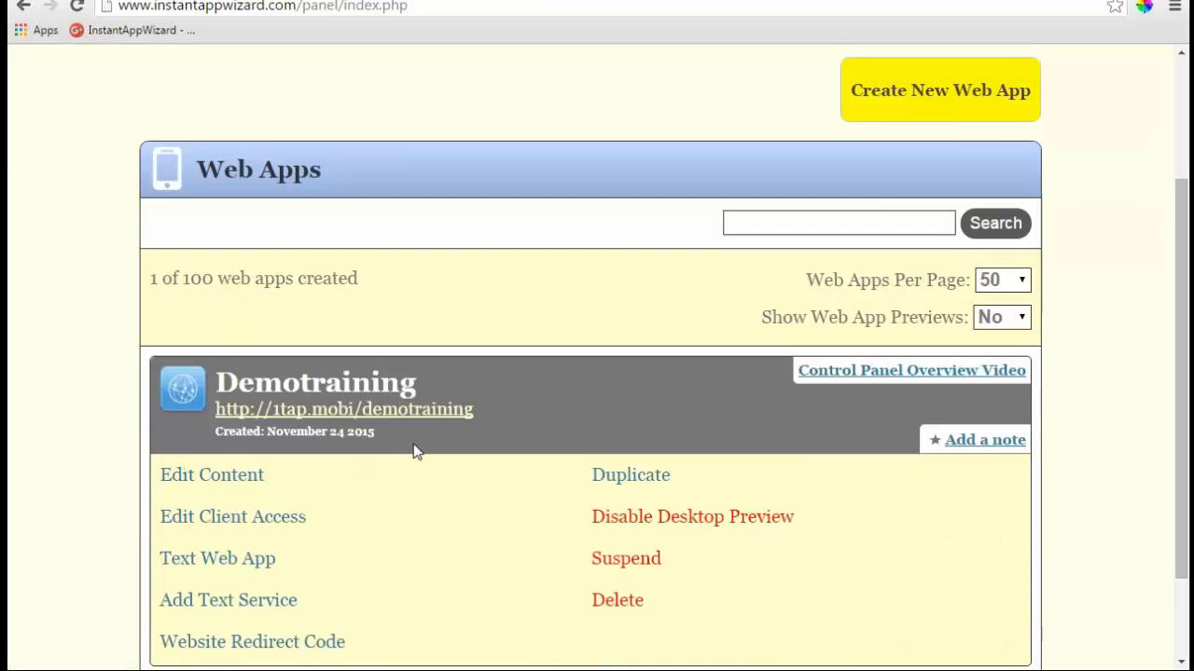
scroll(417, 451, "down", 2)
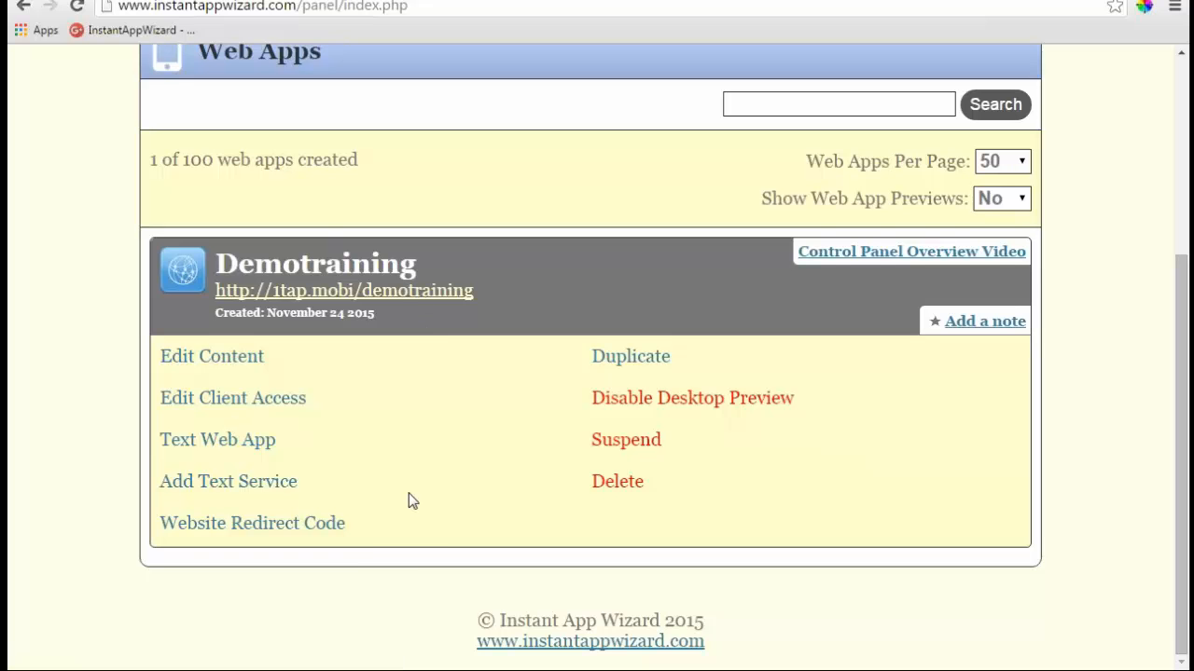
- Disable desktop preview for Demotraining and check its live page
left_click(670, 401)
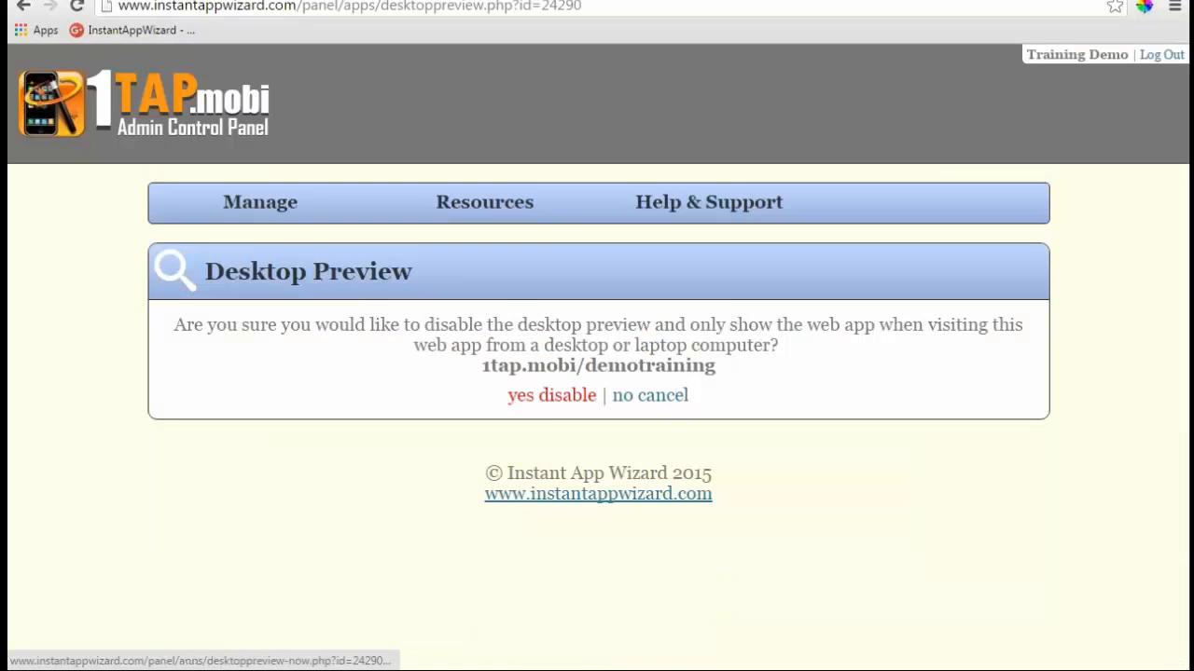
left_click(550, 398)
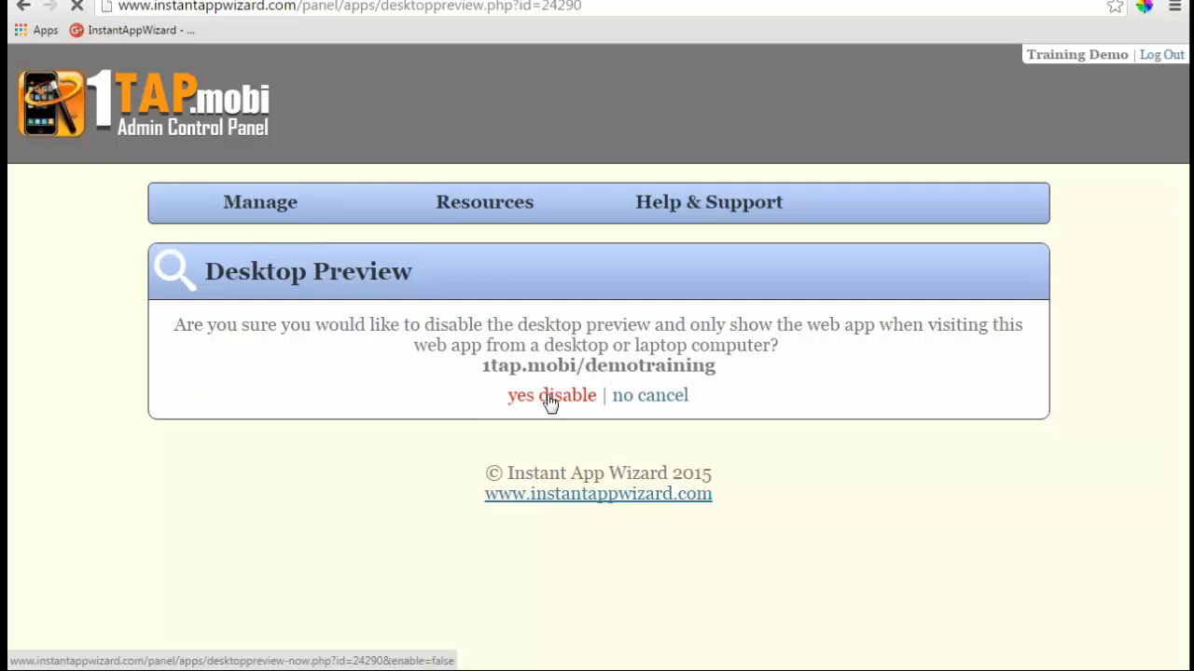
left_click(269, 317)
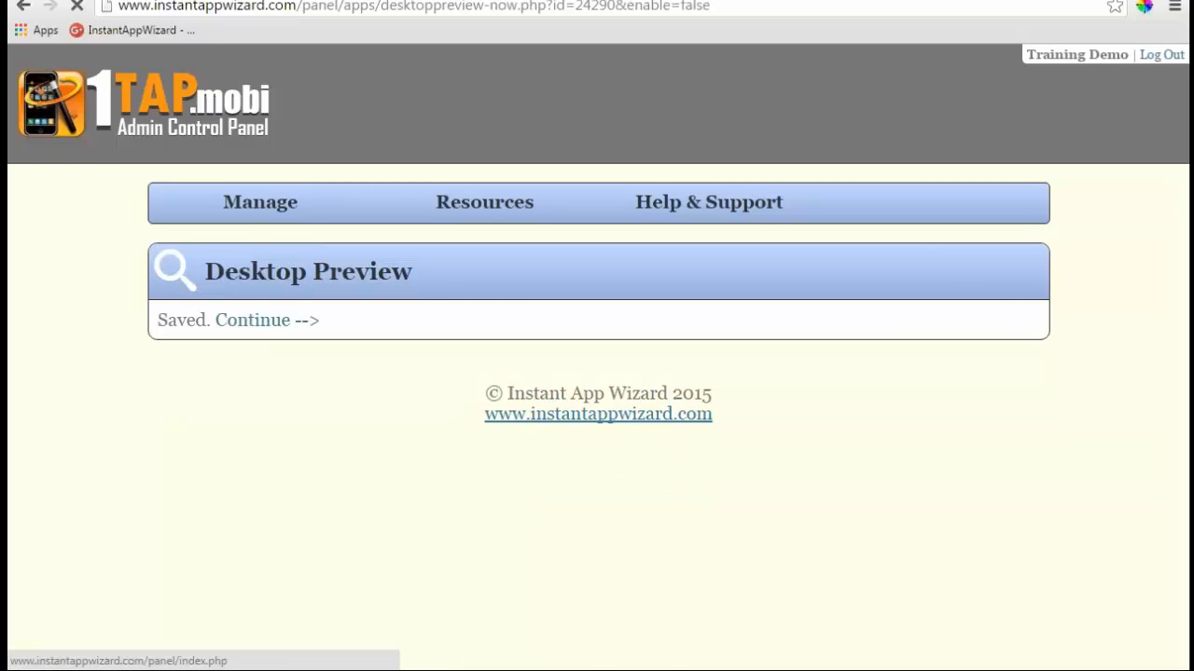
scroll(514, 370, "down", 3)
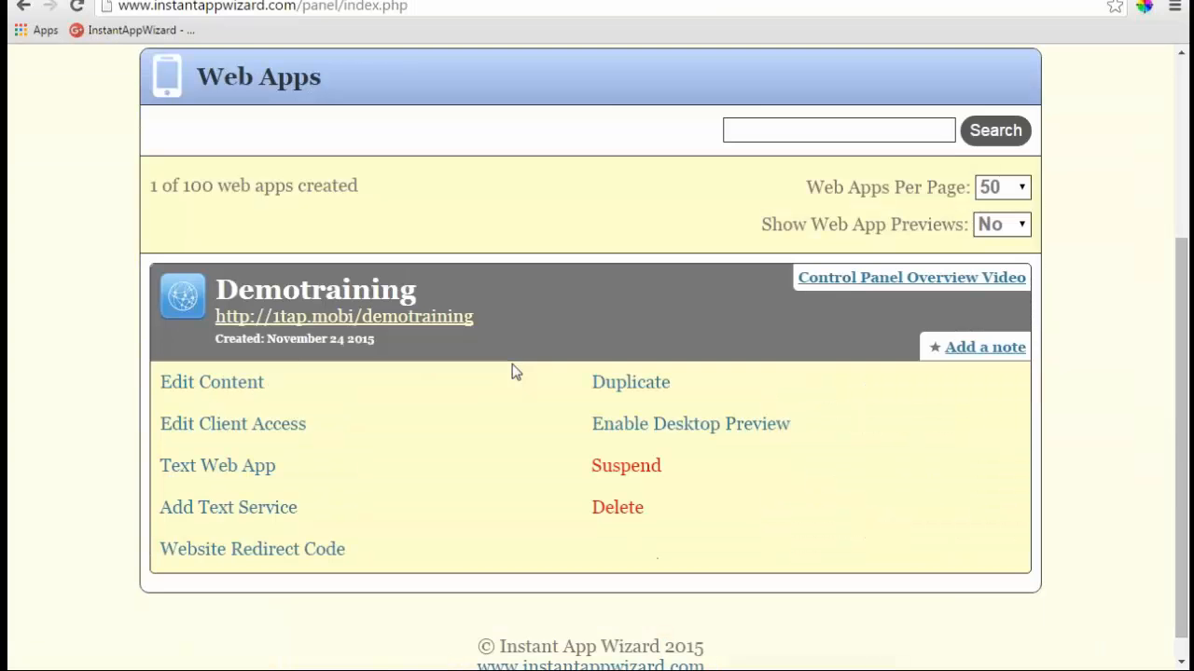
left_click(376, 325)
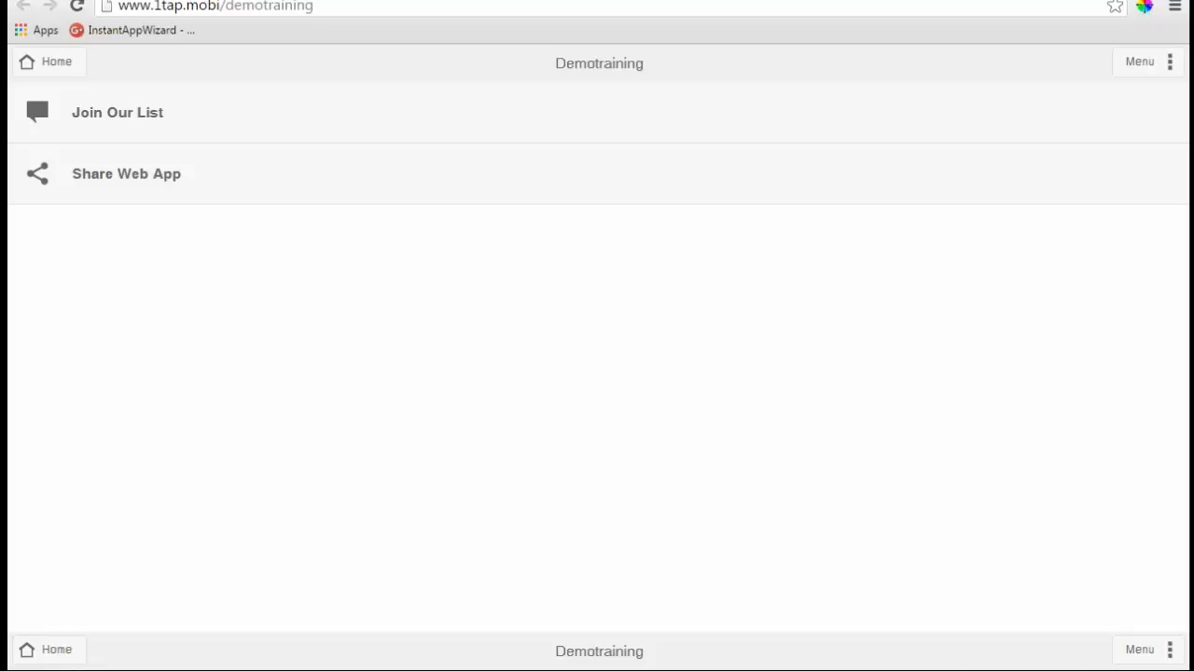
left_click(401, 0)
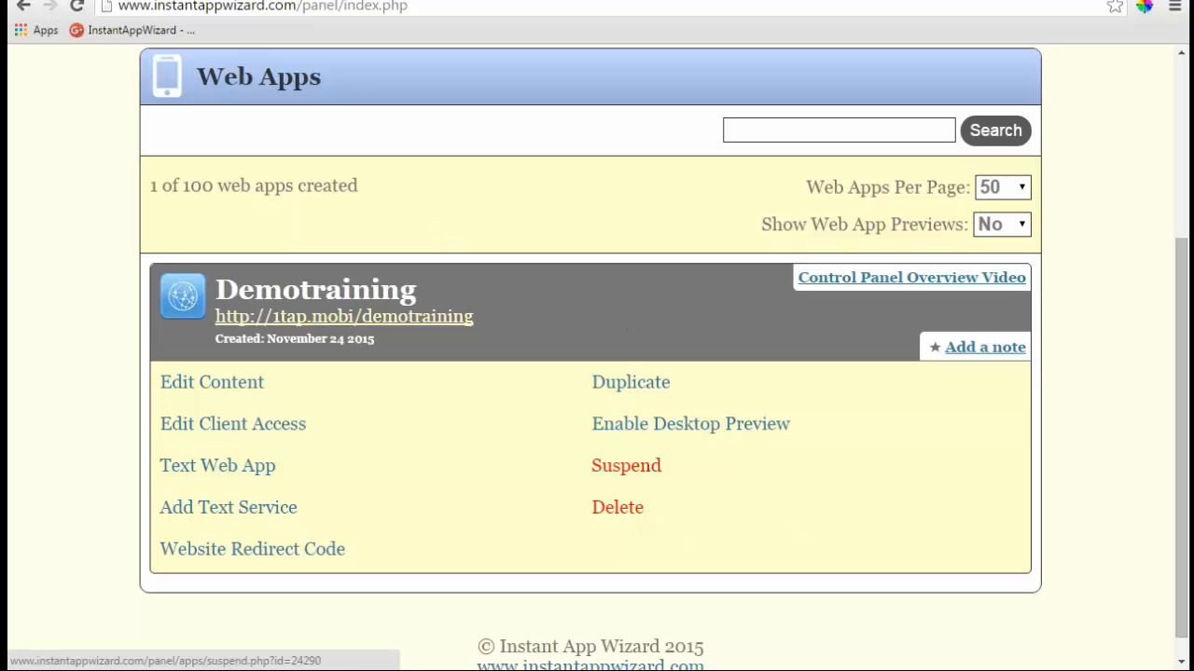
- Enable desktop preview and view the phone mockup with QR code on the live page
left_click(690, 424)
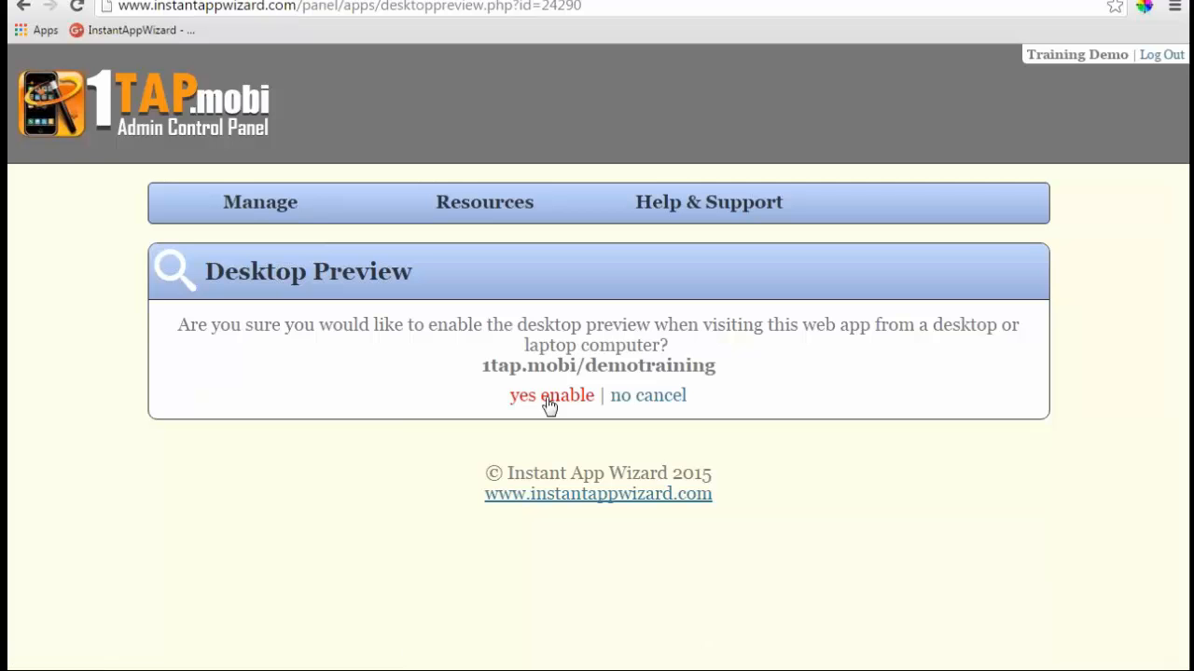
left_click(549, 399)
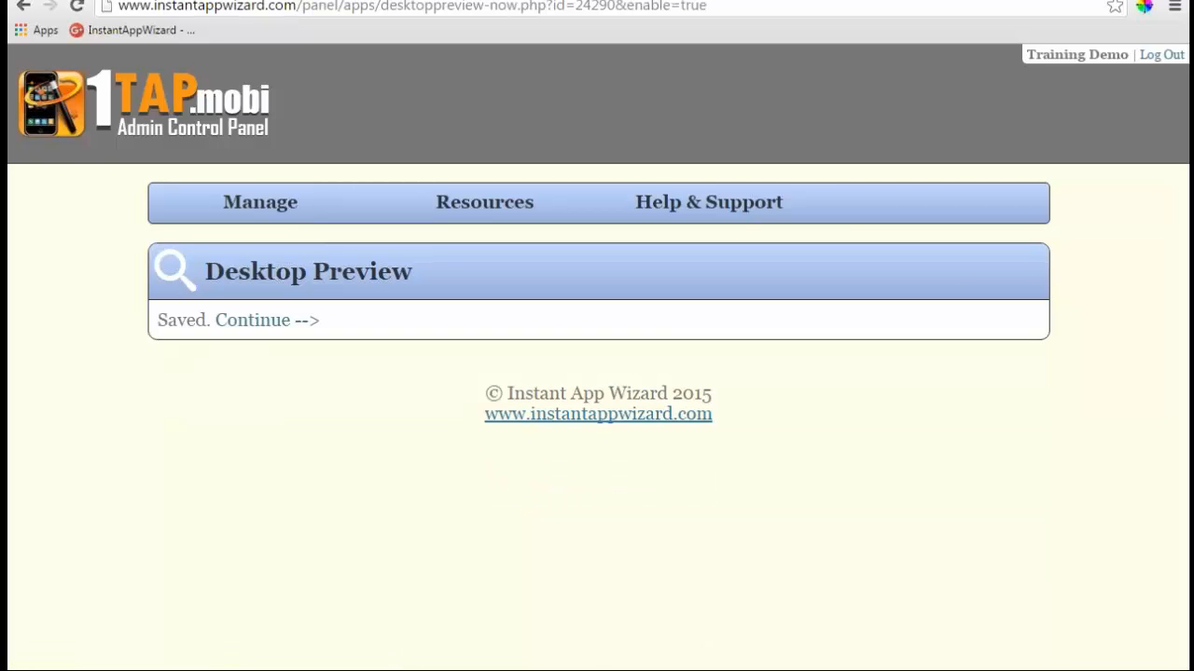
left_click(266, 320)
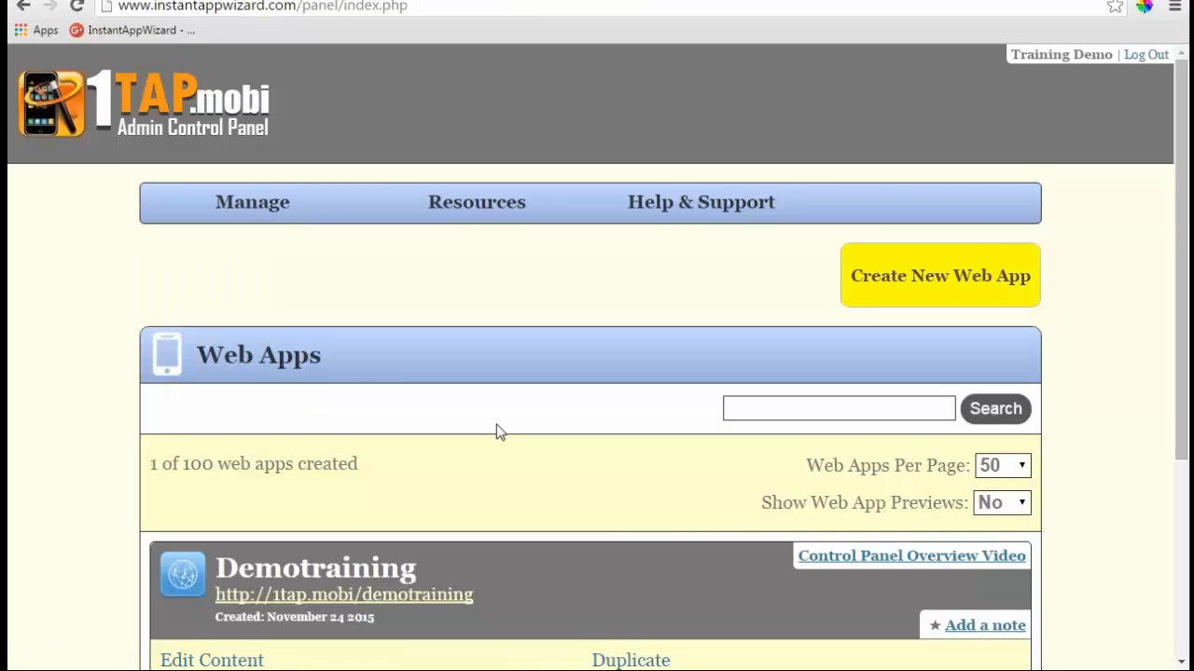
scroll(467, 391, "down", 3)
left_click(407, 317)
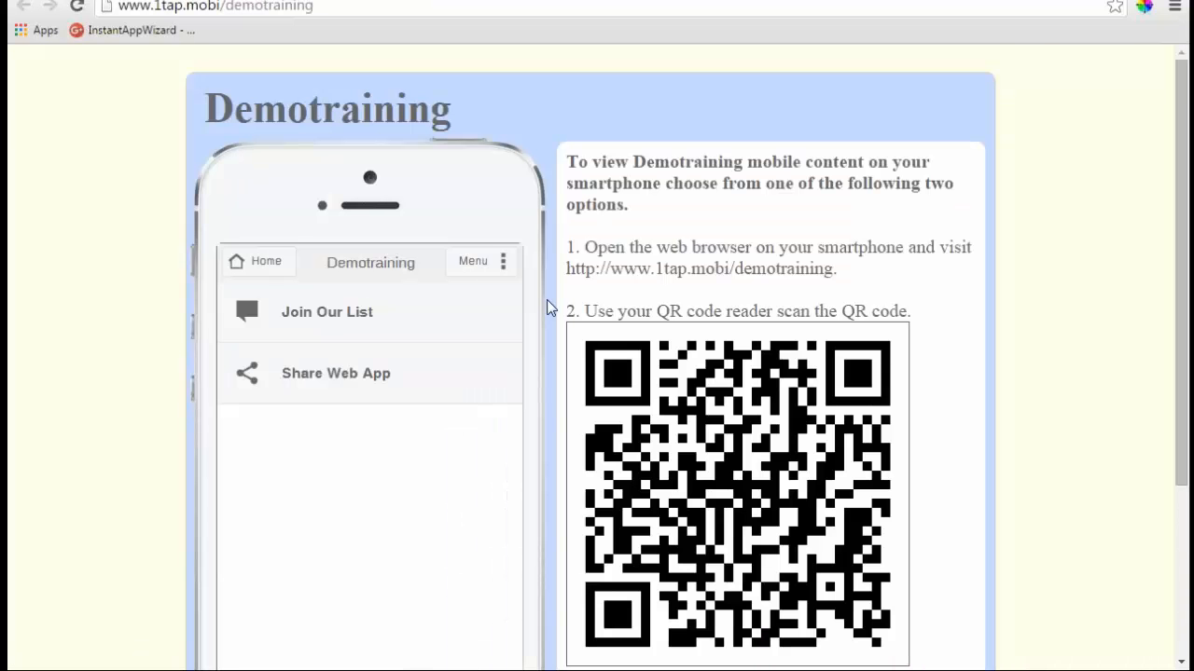
scroll(405, 298, "down", 3)
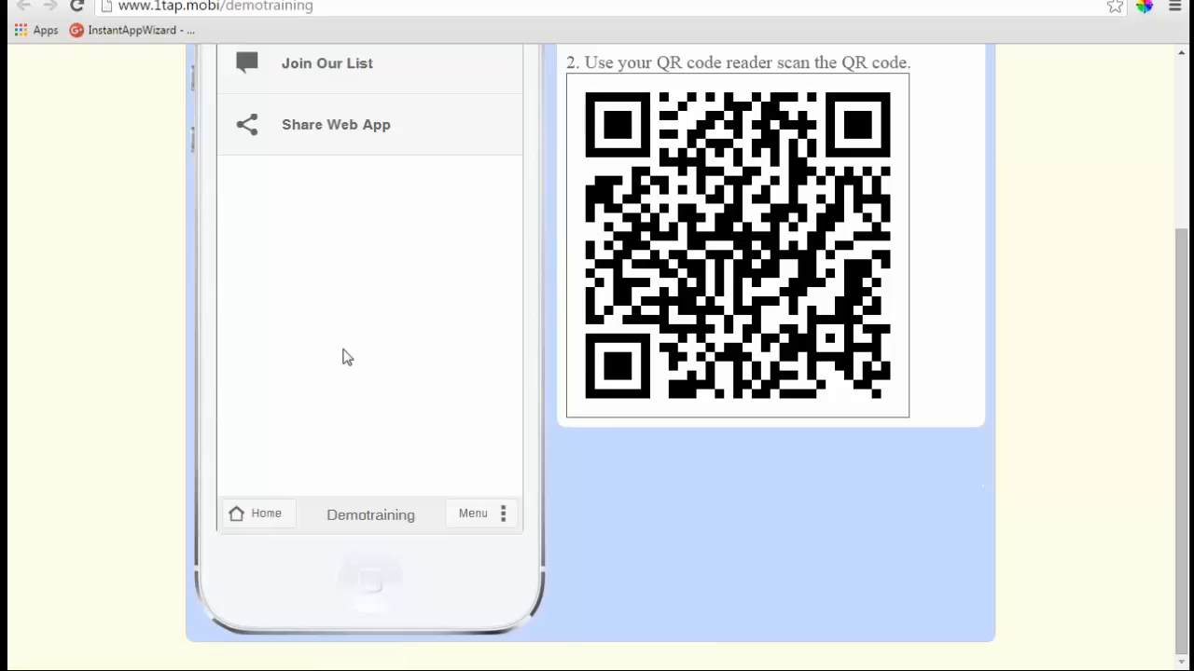
scroll(410, 365, "up", 3)
scroll(411, 365, "down", 1)
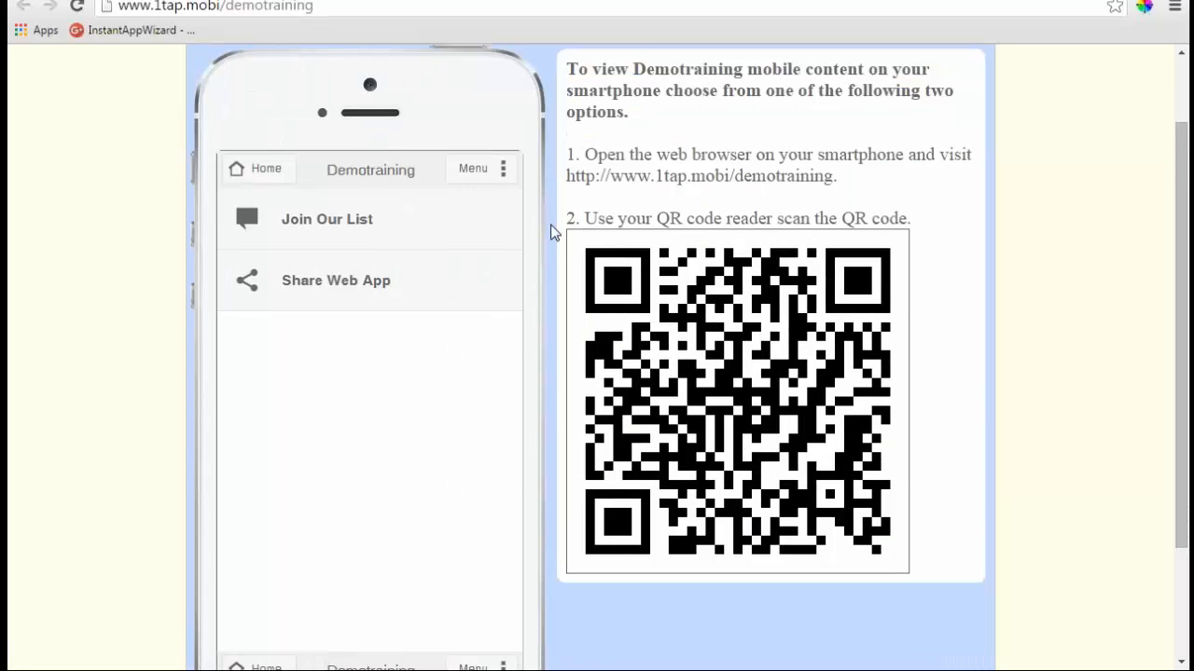
scroll(669, 199, "up", 1)
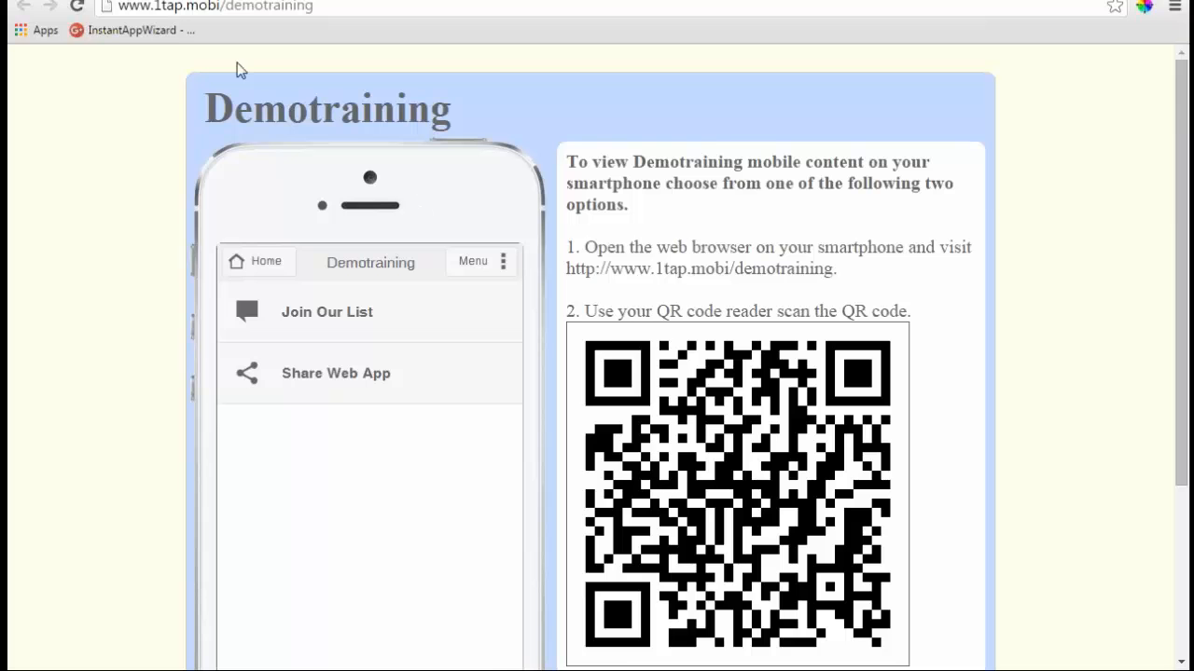
left_click(384, 1)
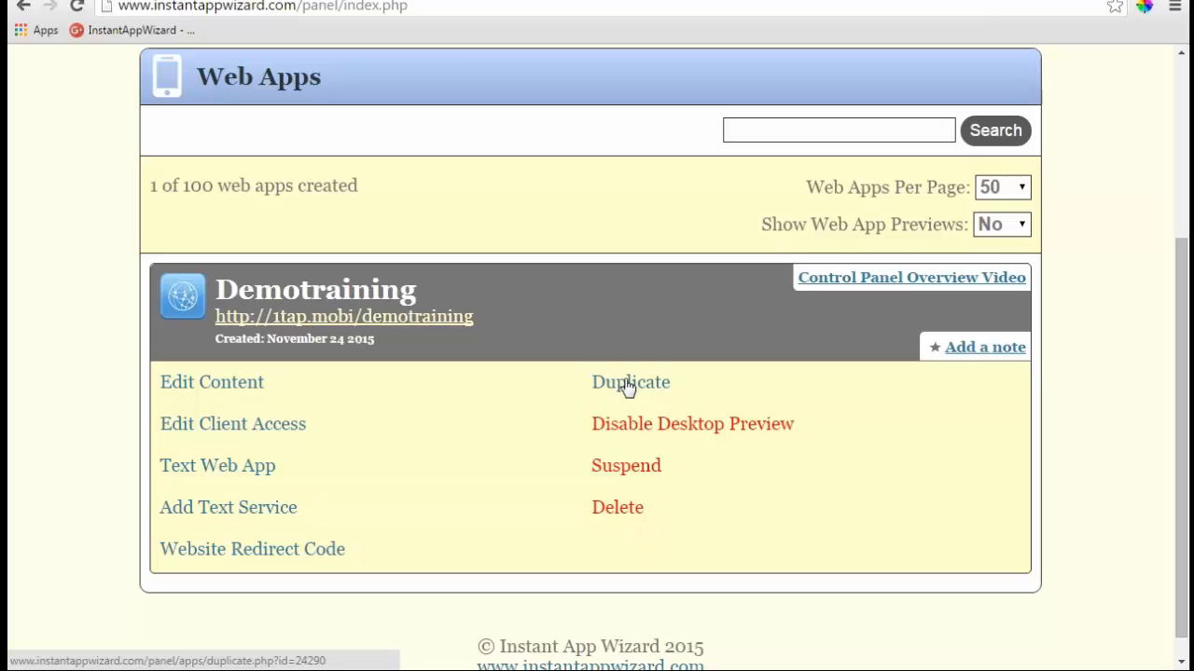
- Duplicate Demotraining with title Demotraining and URL demotranining2, and save it
left_click(628, 386)
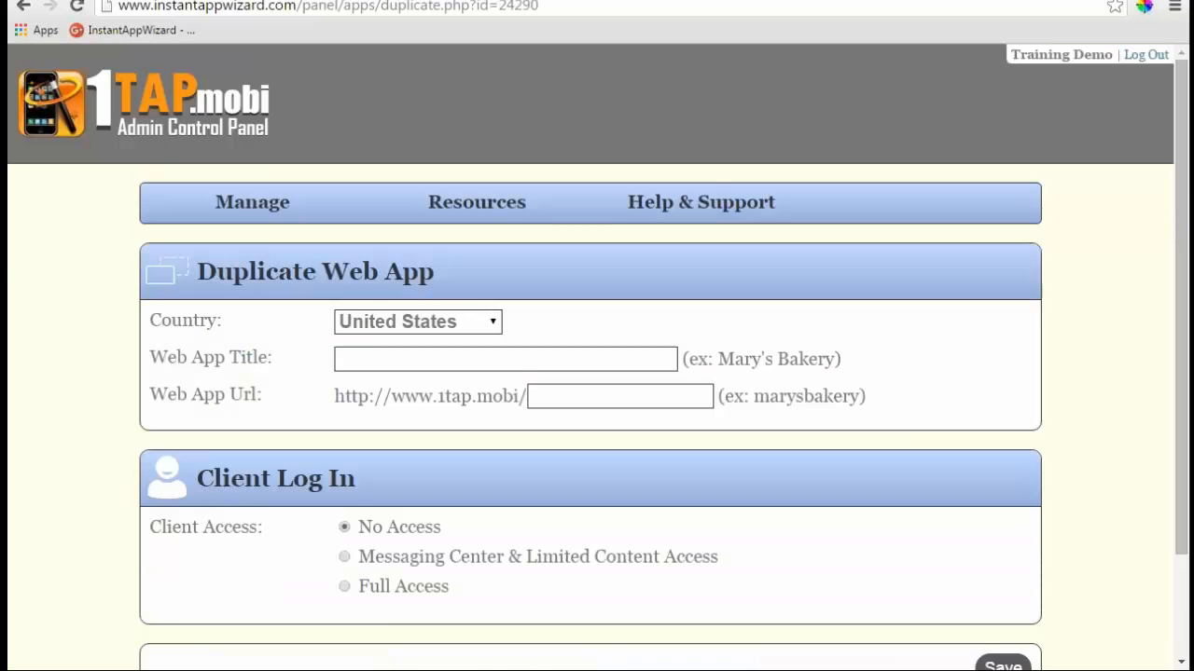
left_click(528, 359)
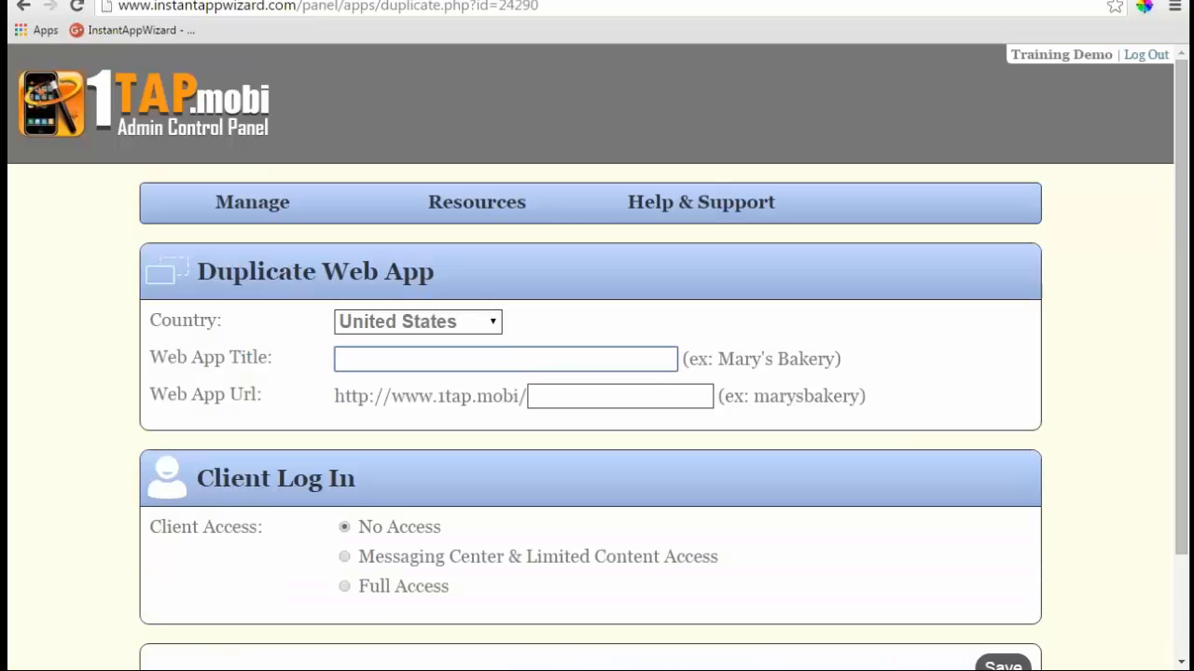
type("Demotraining")
key("Tab")
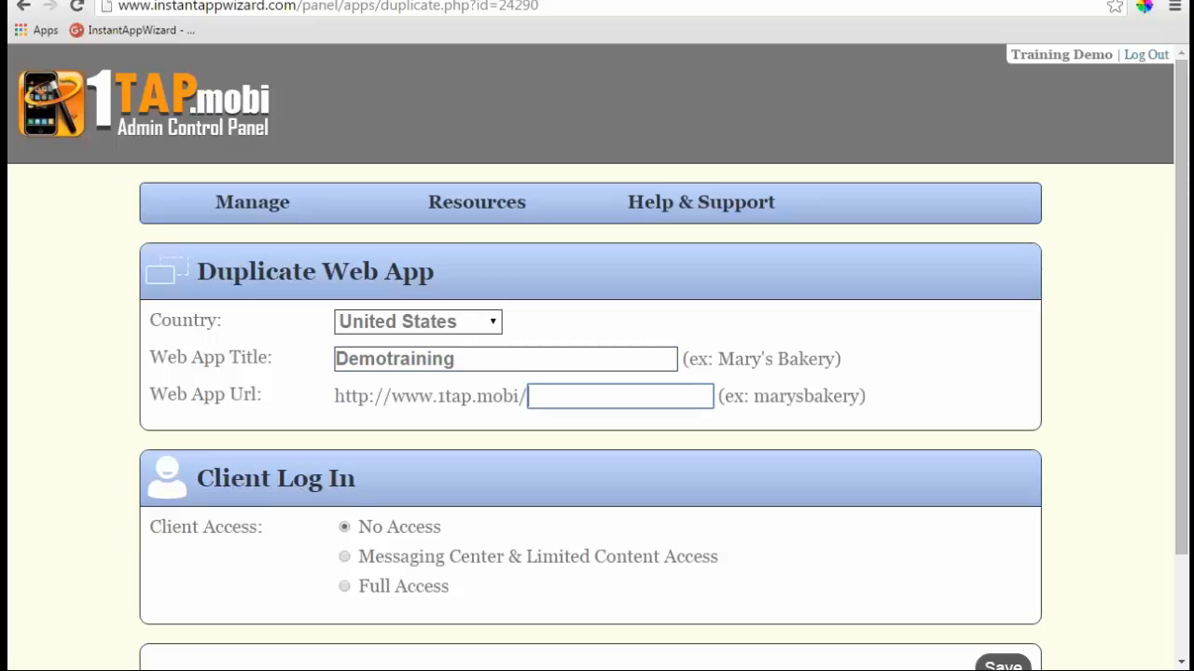
type("demotranining")
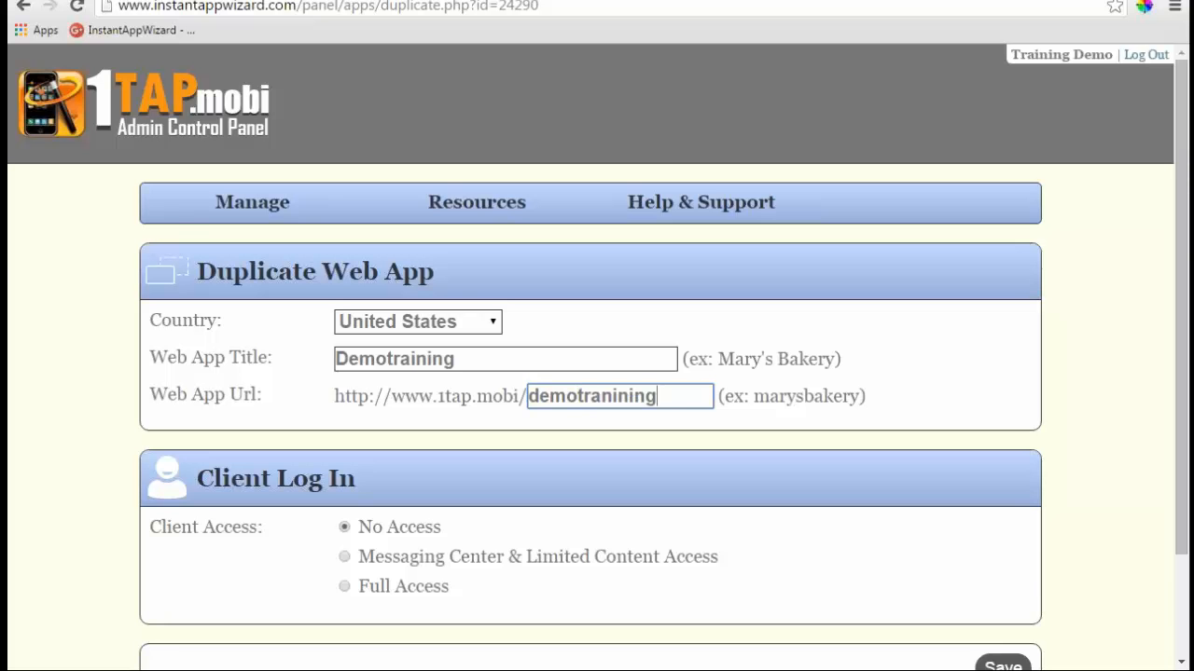
type("2")
scroll(951, 560, "down", 2)
left_click(1002, 542)
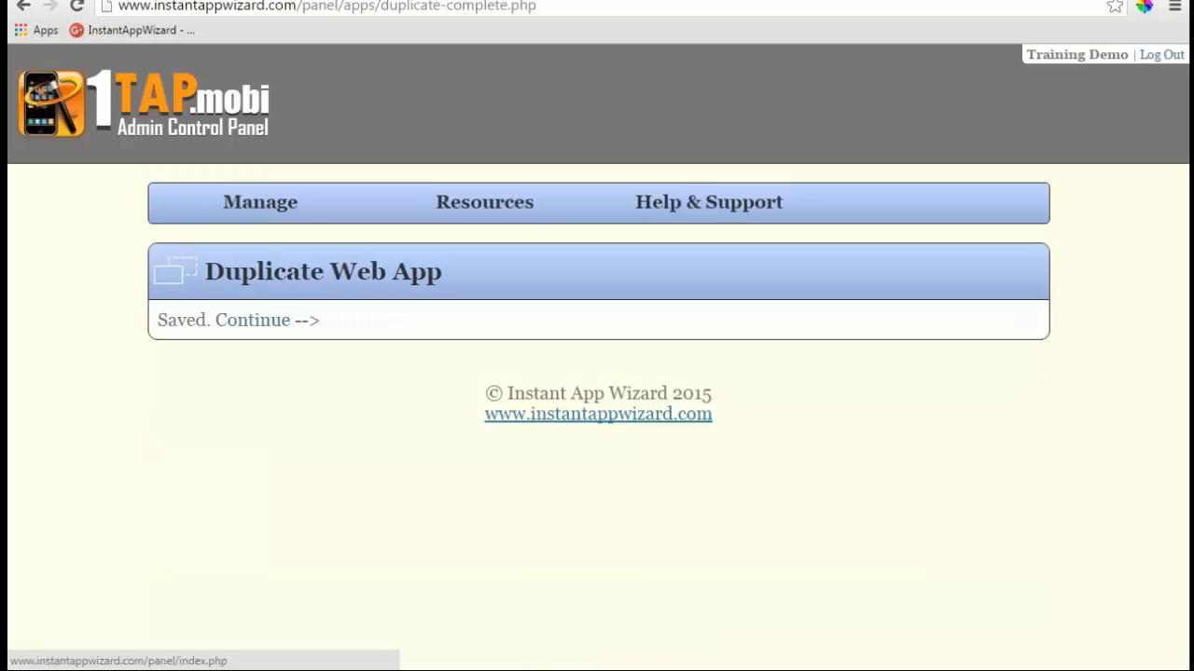
- Return to the Web Apps list and scroll through both Demotraining apps
left_click(280, 320)
scroll(347, 352, "down", 3)
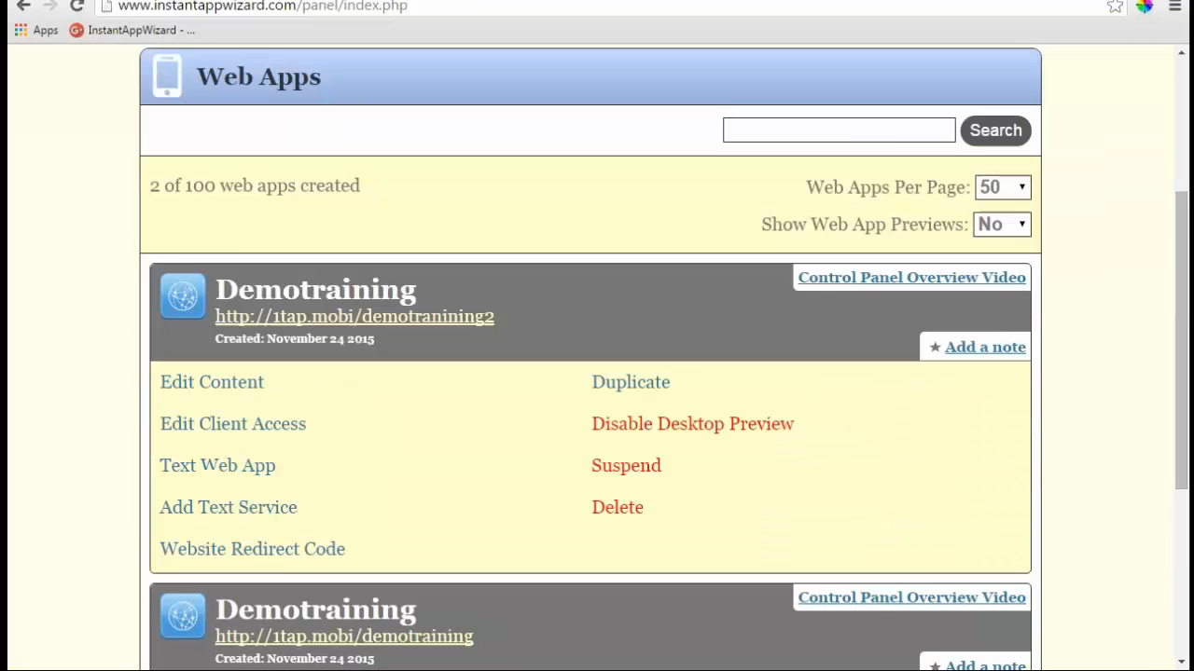
scroll(597, 373, "down", 1)
scroll(433, 443, "down", 1)
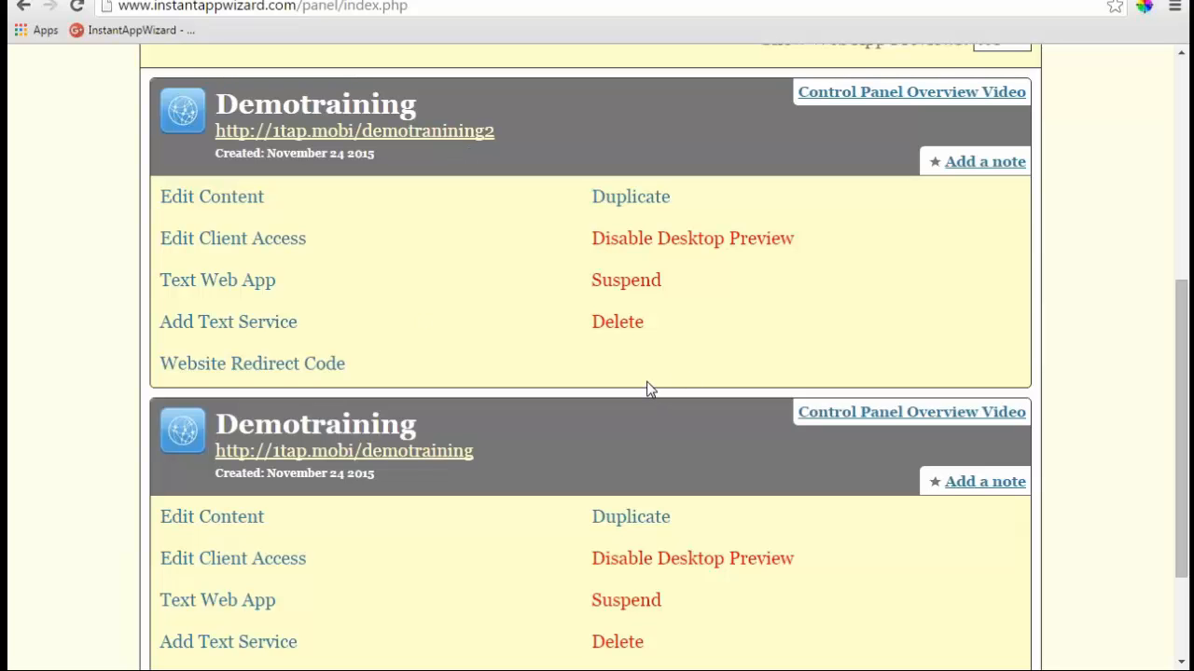
scroll(648, 389, "down", 3)
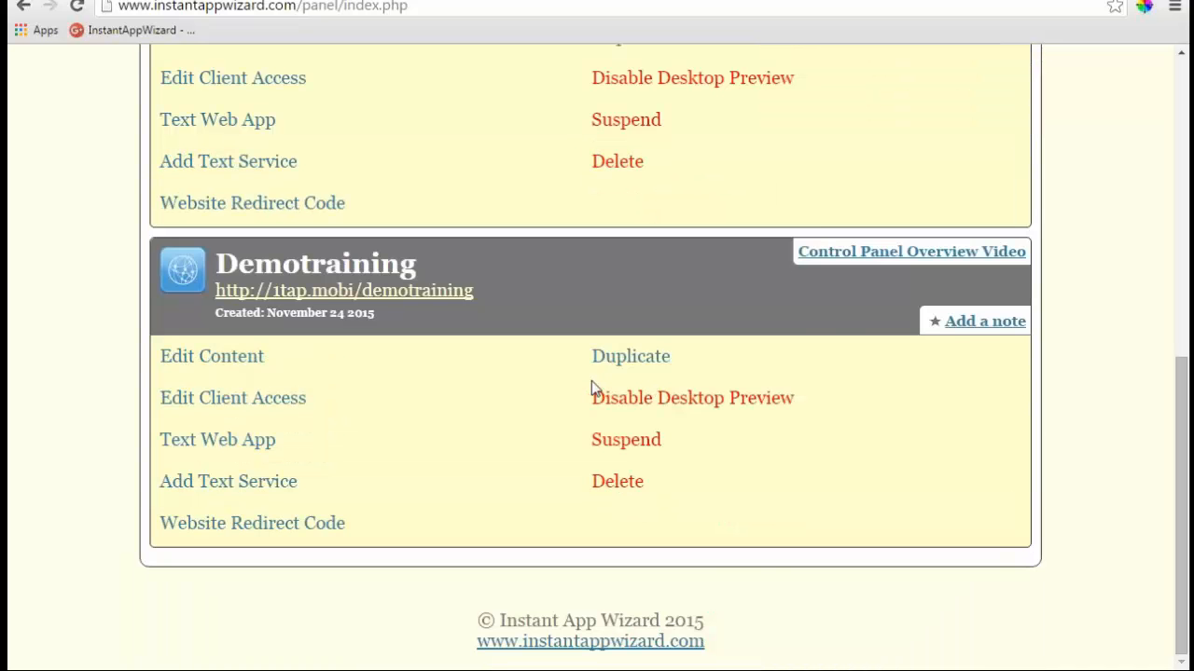
left_click(268, 524)
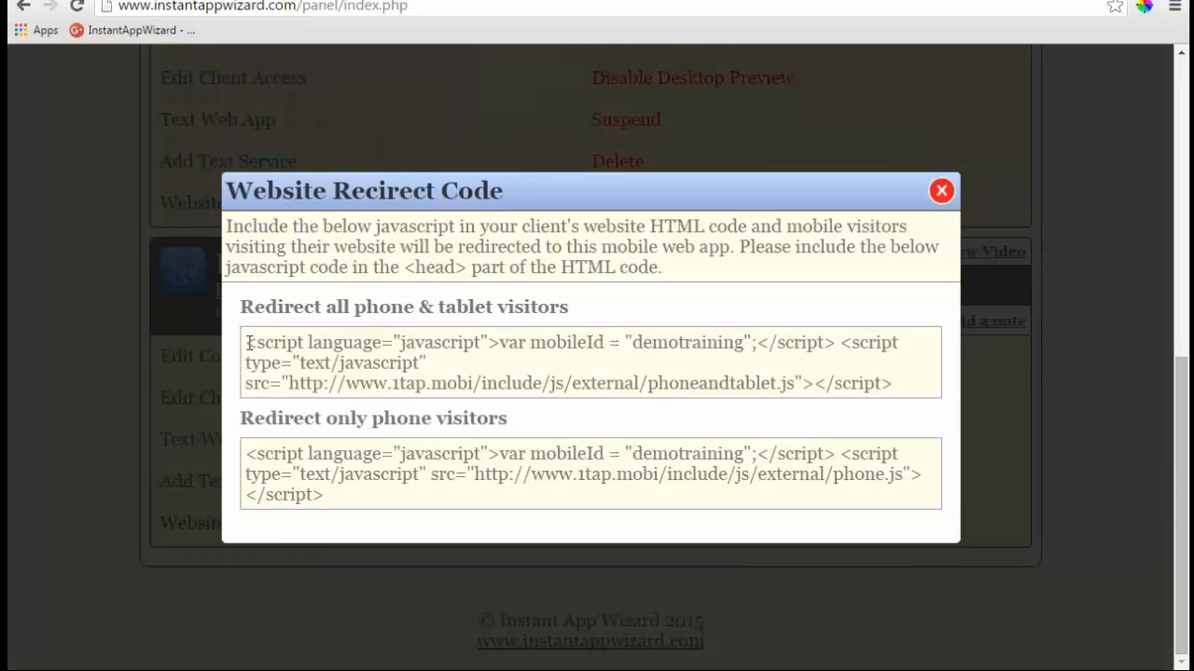
left_click_drag(250, 343, 912, 383)
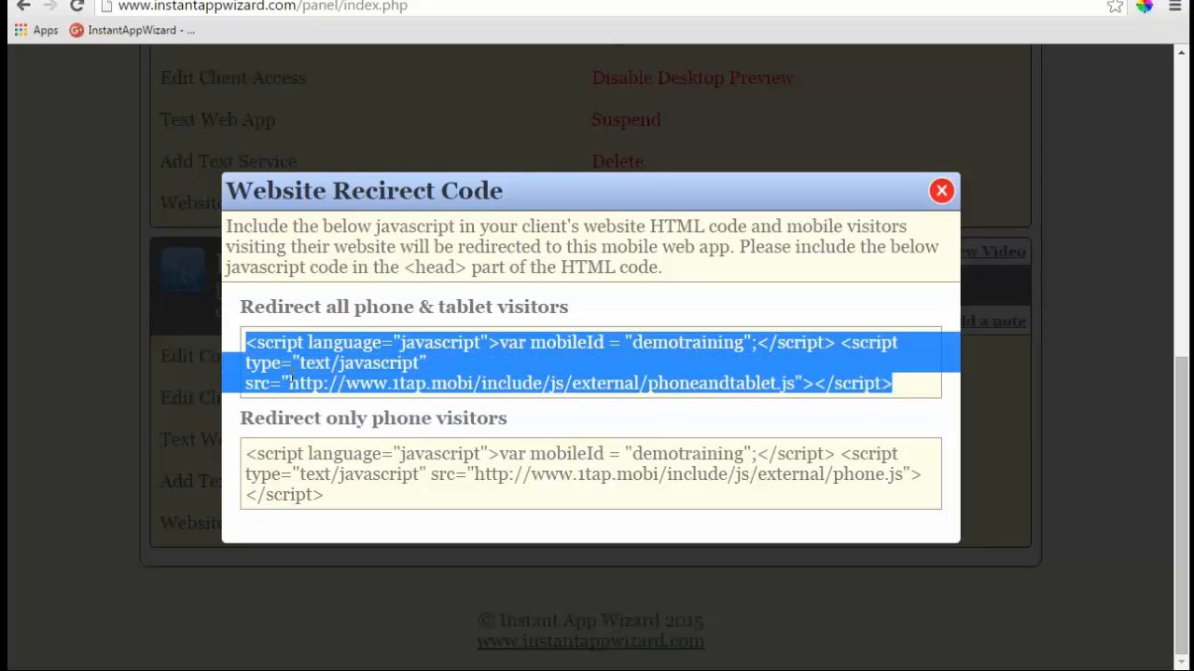
left_click(245, 343)
left_click_drag(245, 343, 901, 386)
left_click(250, 351)
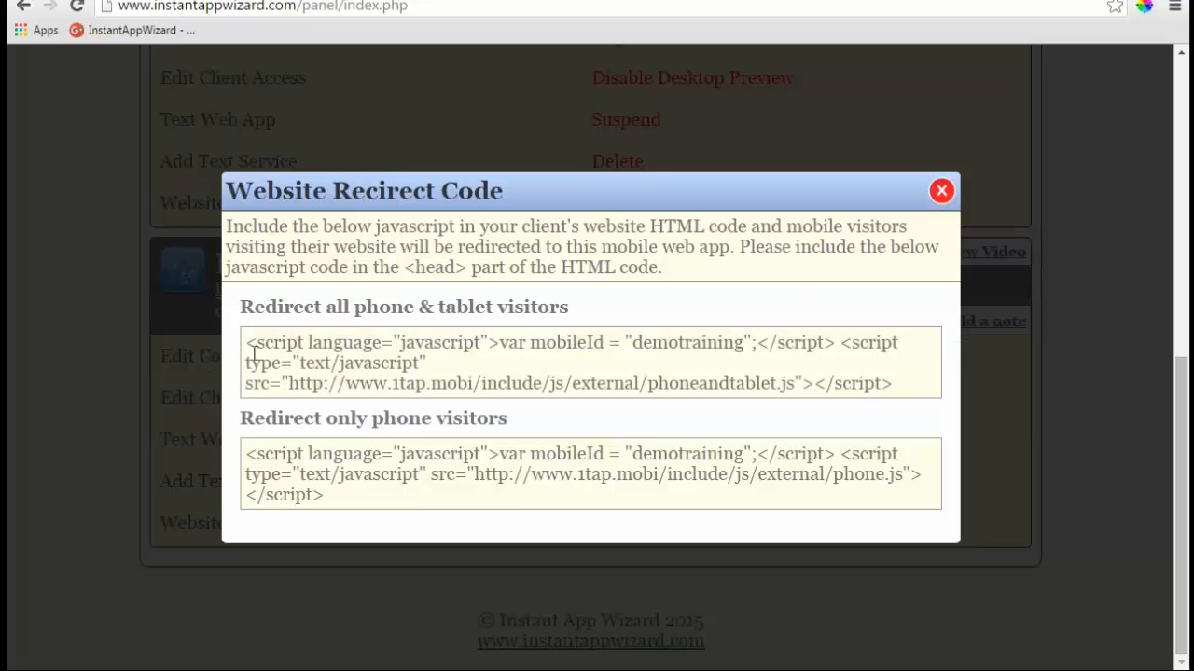
left_click_drag(246, 343, 498, 349)
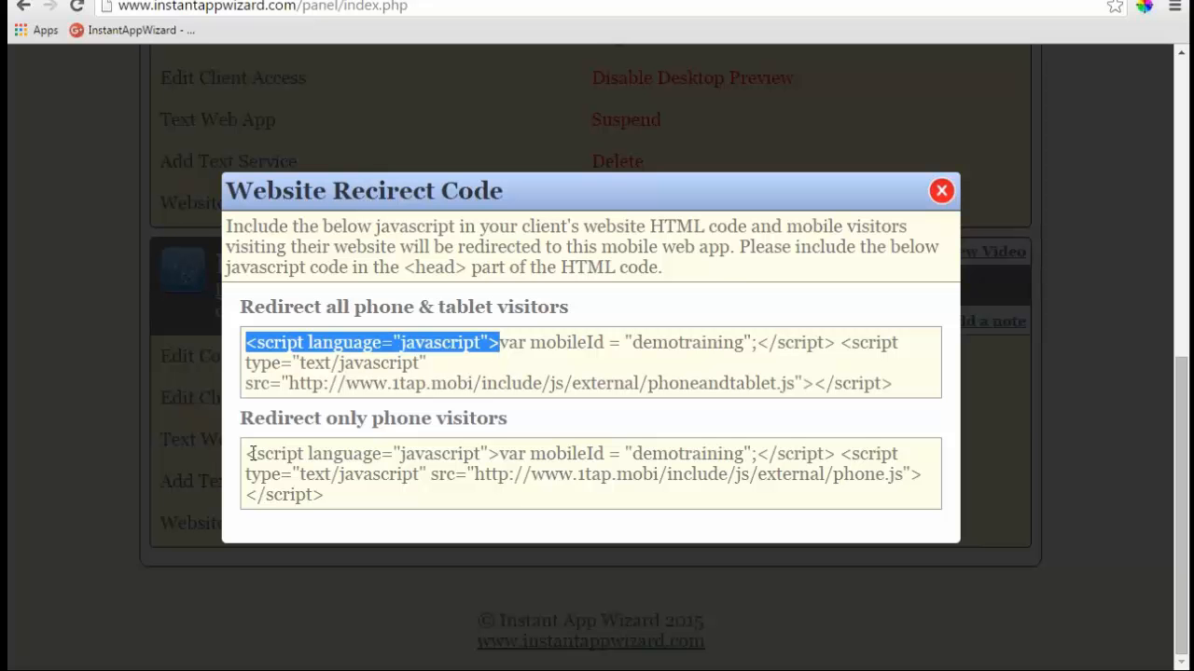
left_click(293, 389)
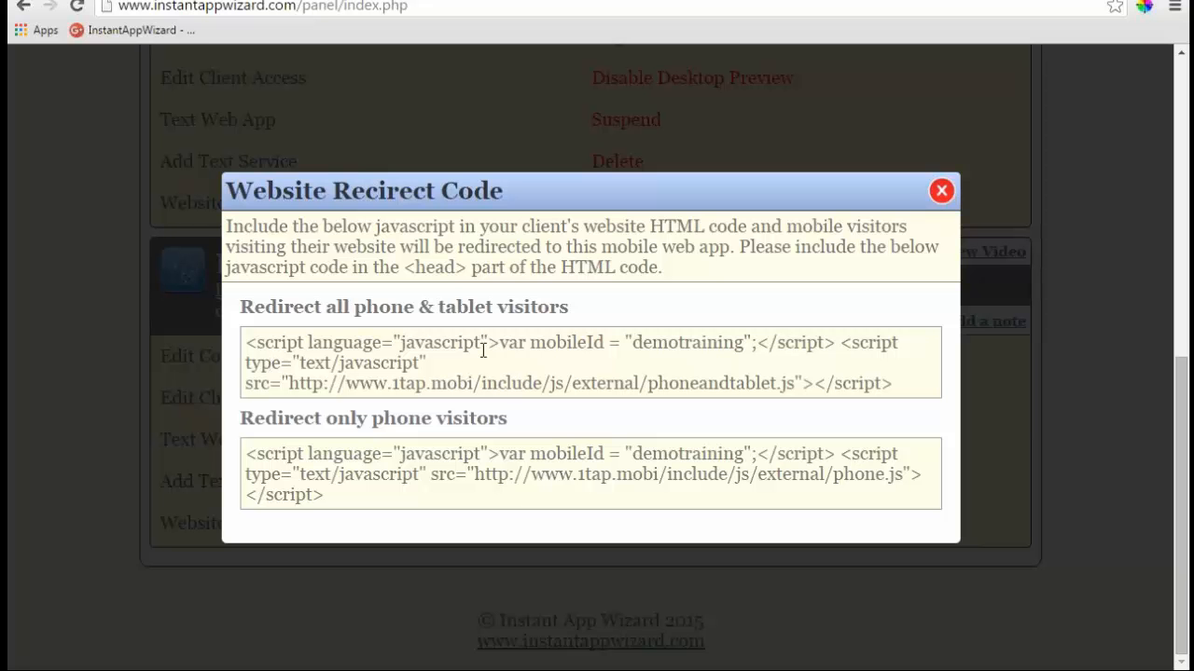
left_click_drag(758, 378, 243, 339)
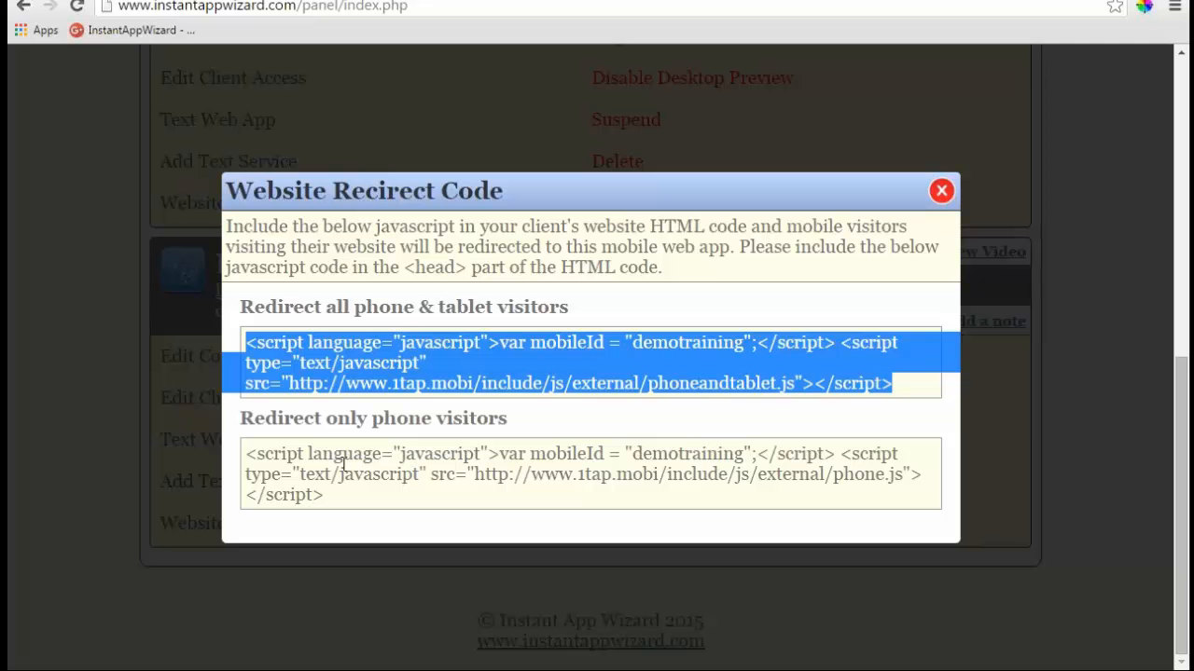
left_click(343, 418)
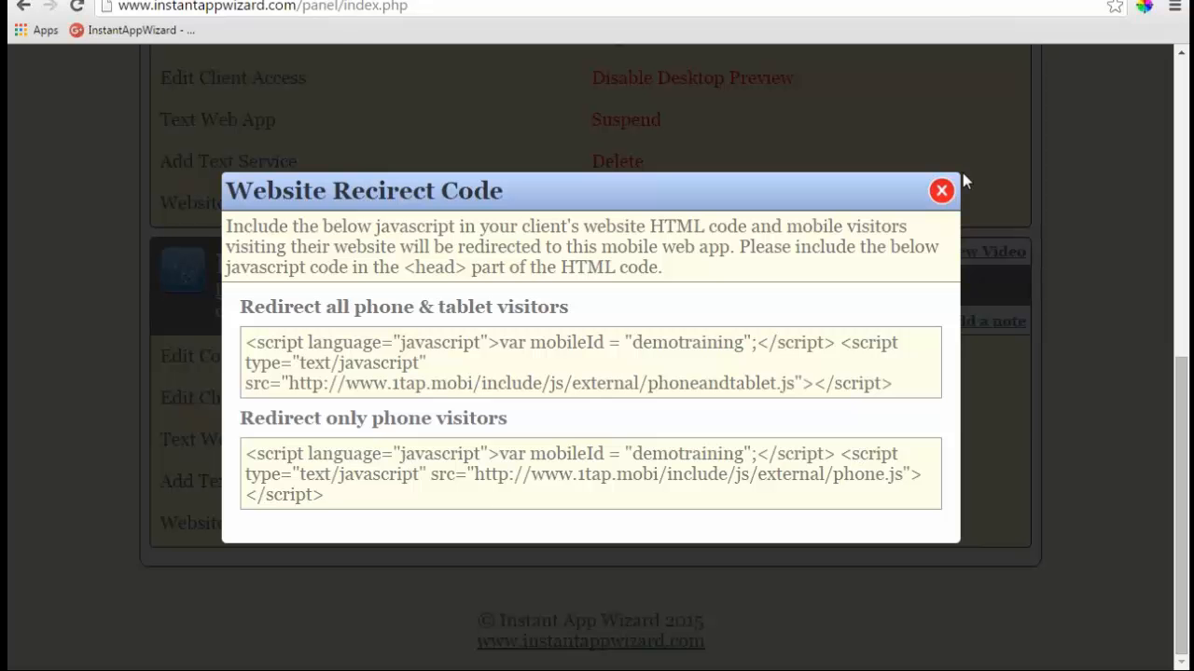
left_click(941, 194)
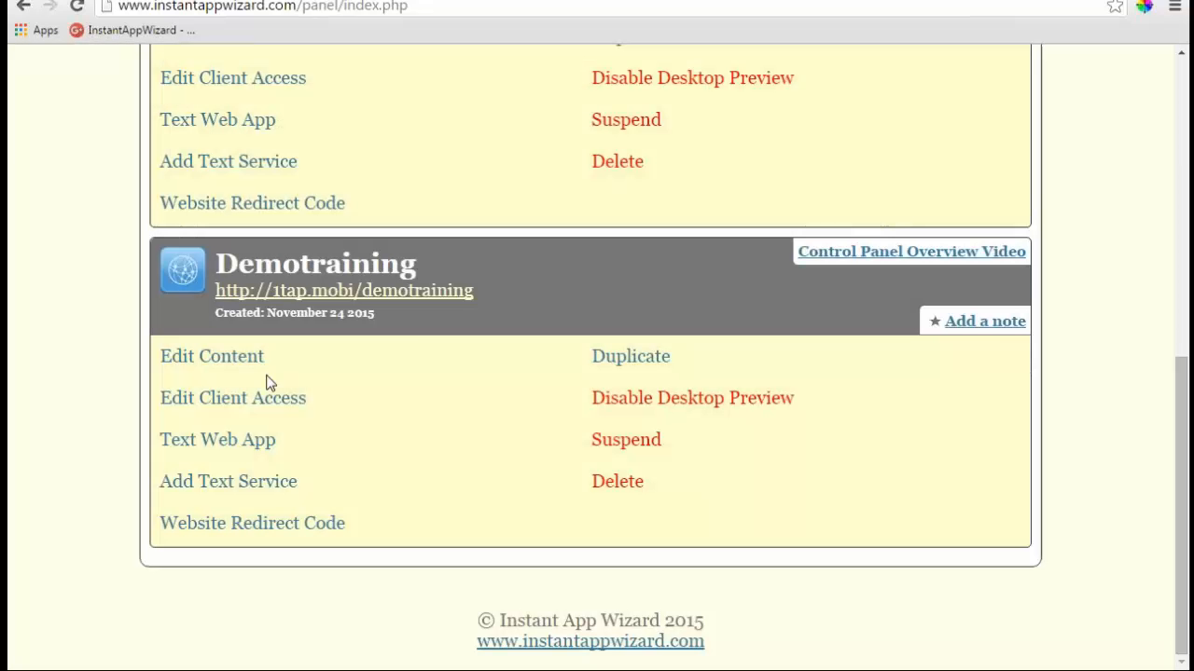
- Review demotraining's Add Text Service plans, keeping 500 texts monthly for $15.00
left_click(242, 483)
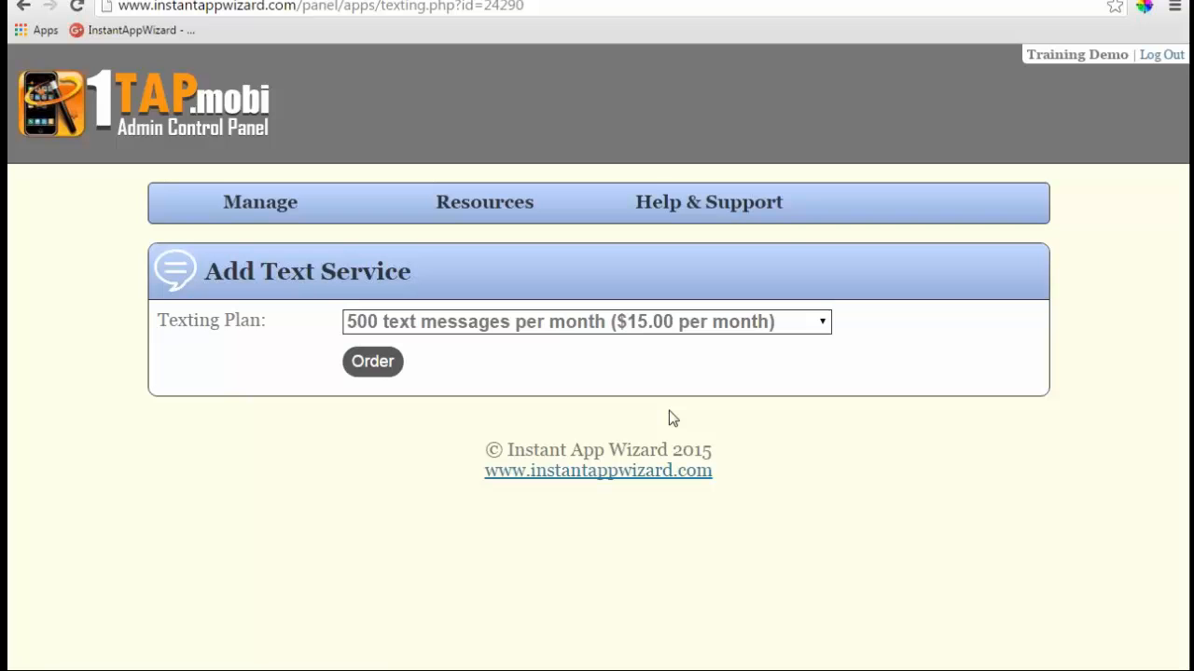
left_click(23, 8)
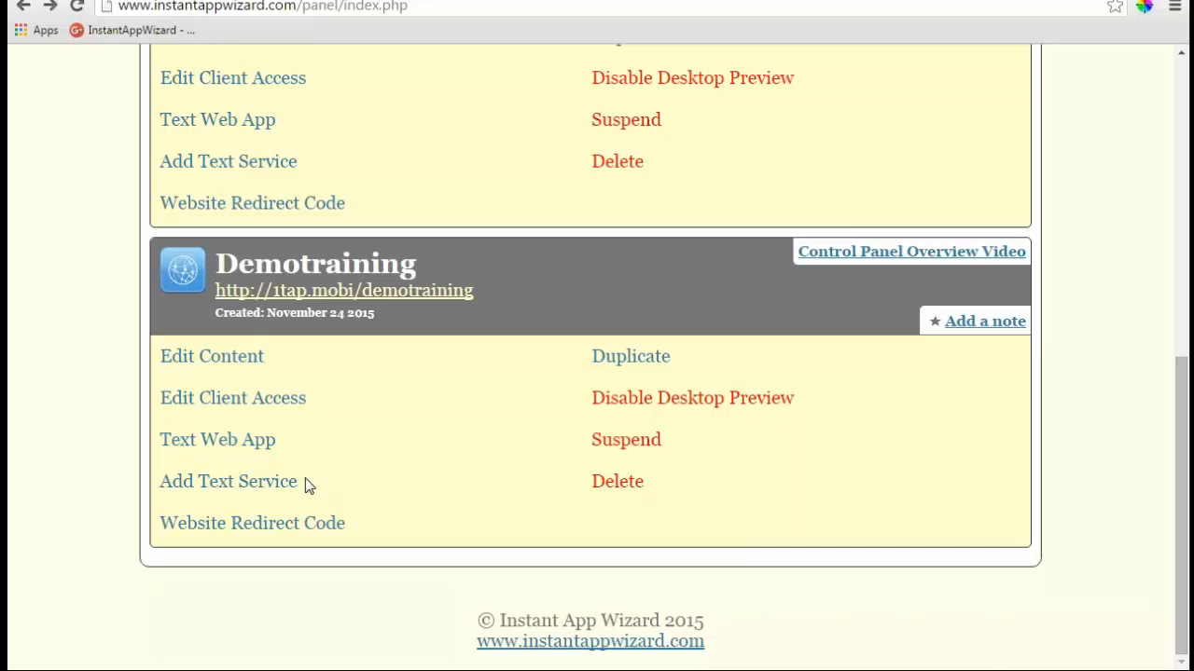
left_click(252, 486)
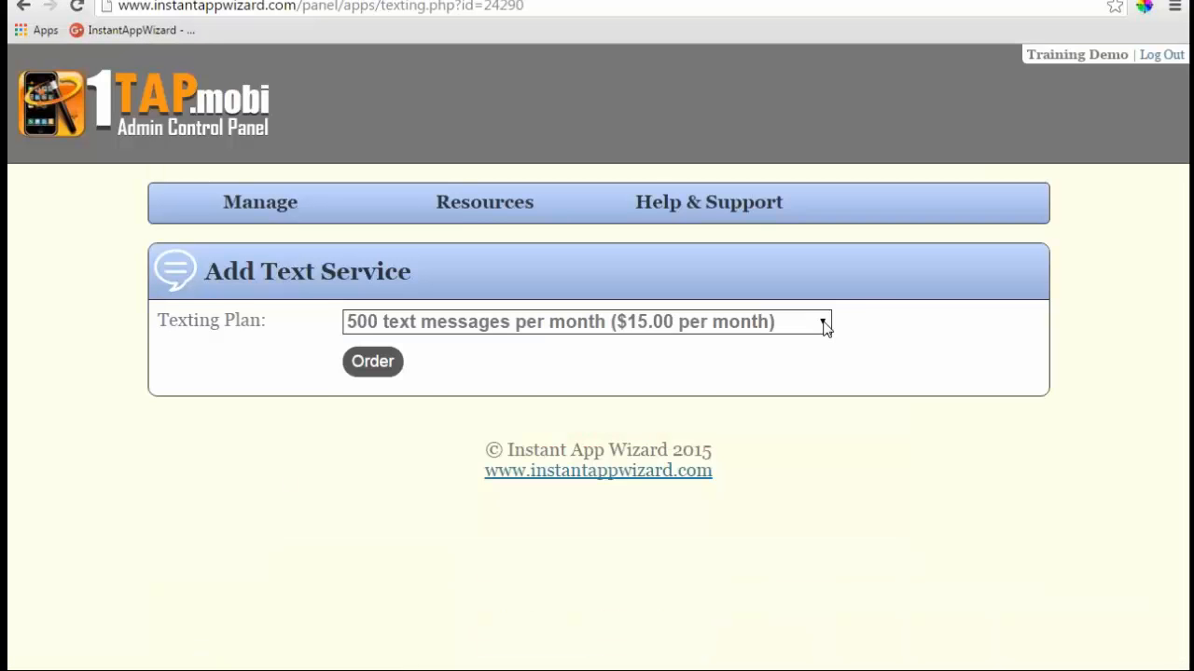
left_click(824, 323)
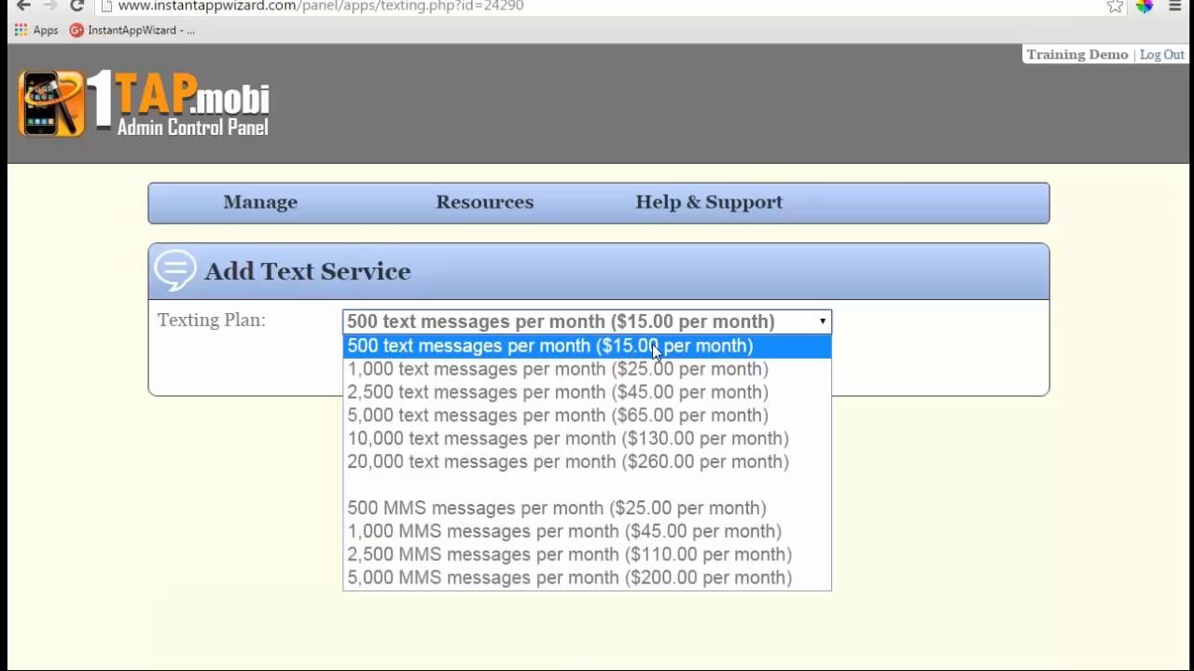
left_click(917, 323)
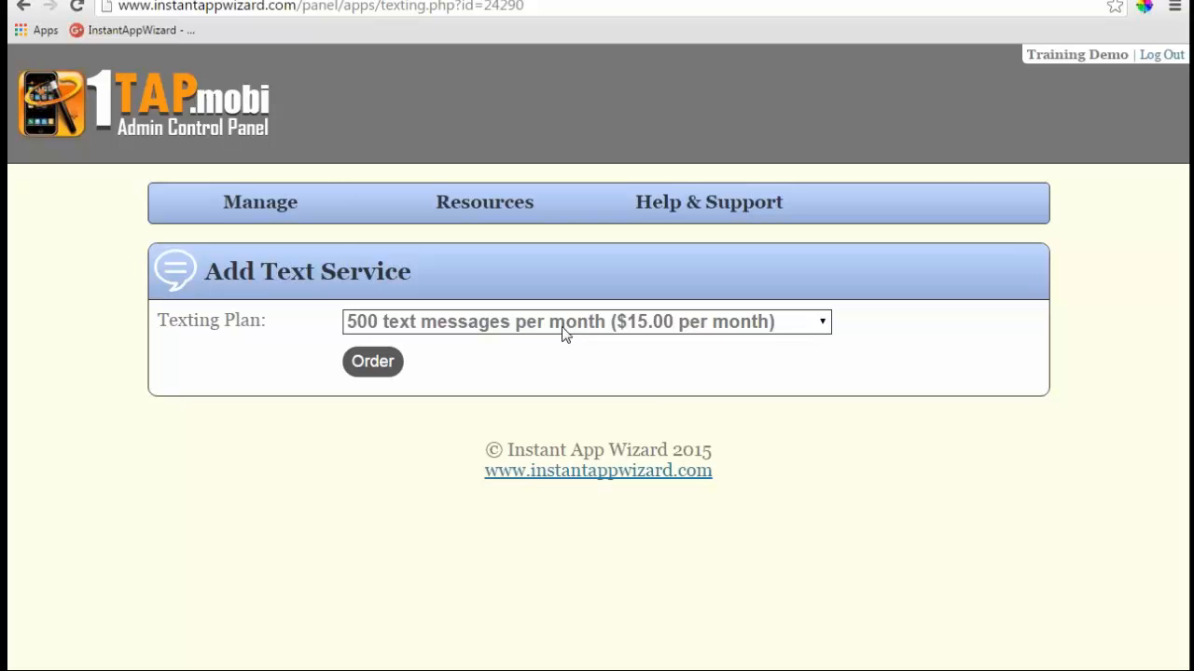
left_click(822, 322)
left_click(411, 347)
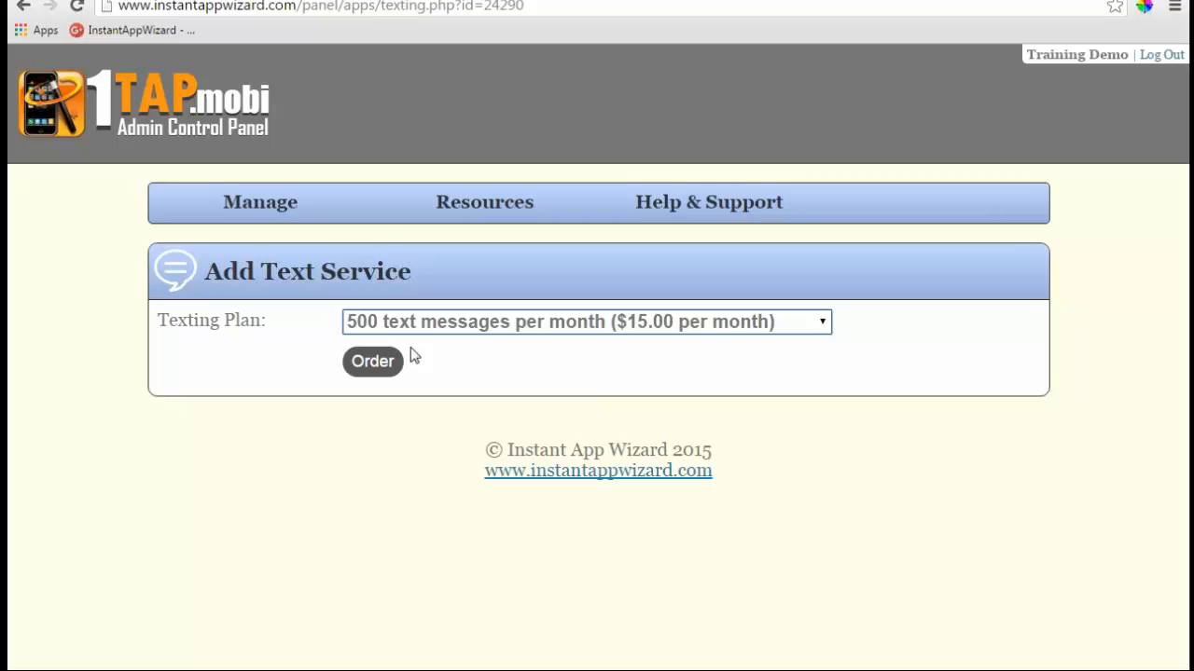
- Go back to the Web Apps list via Manage > Web Apps
left_click(284, 206)
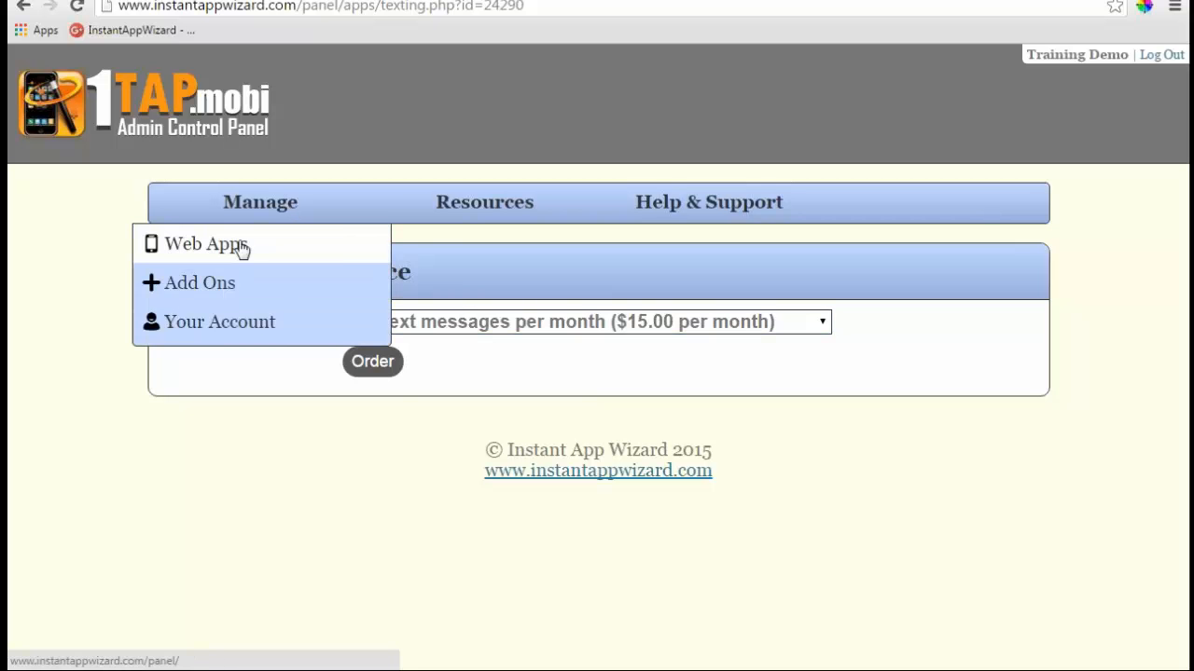
left_click(205, 245)
scroll(459, 345, "down", 3)
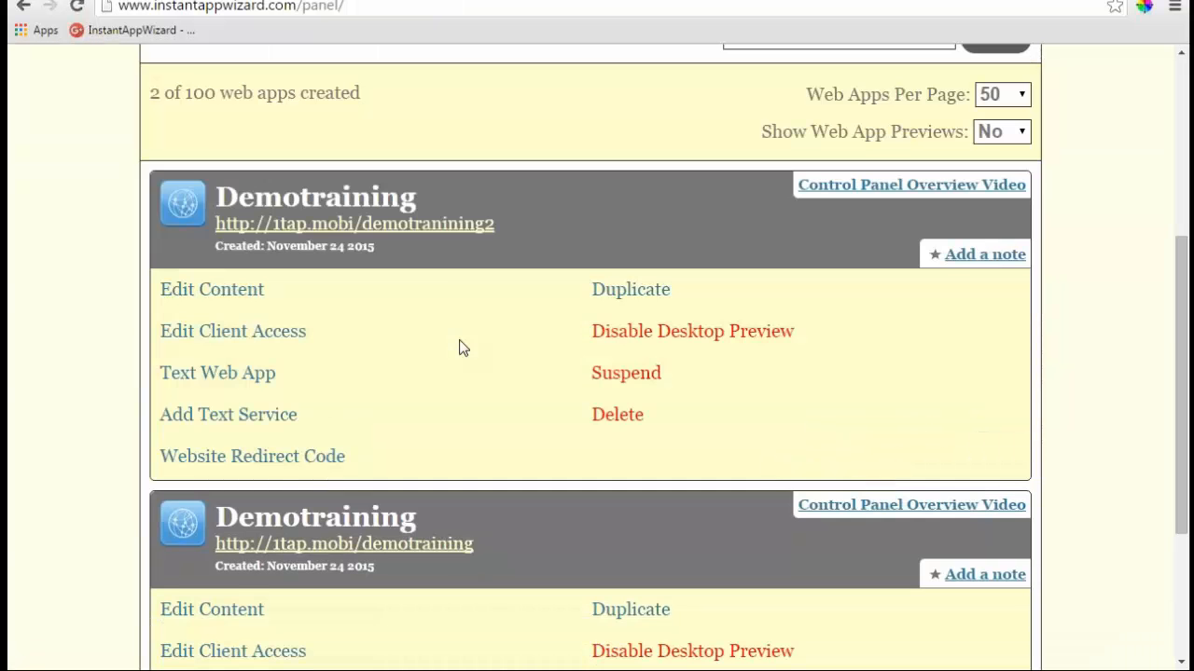
scroll(459, 347, "down", 3)
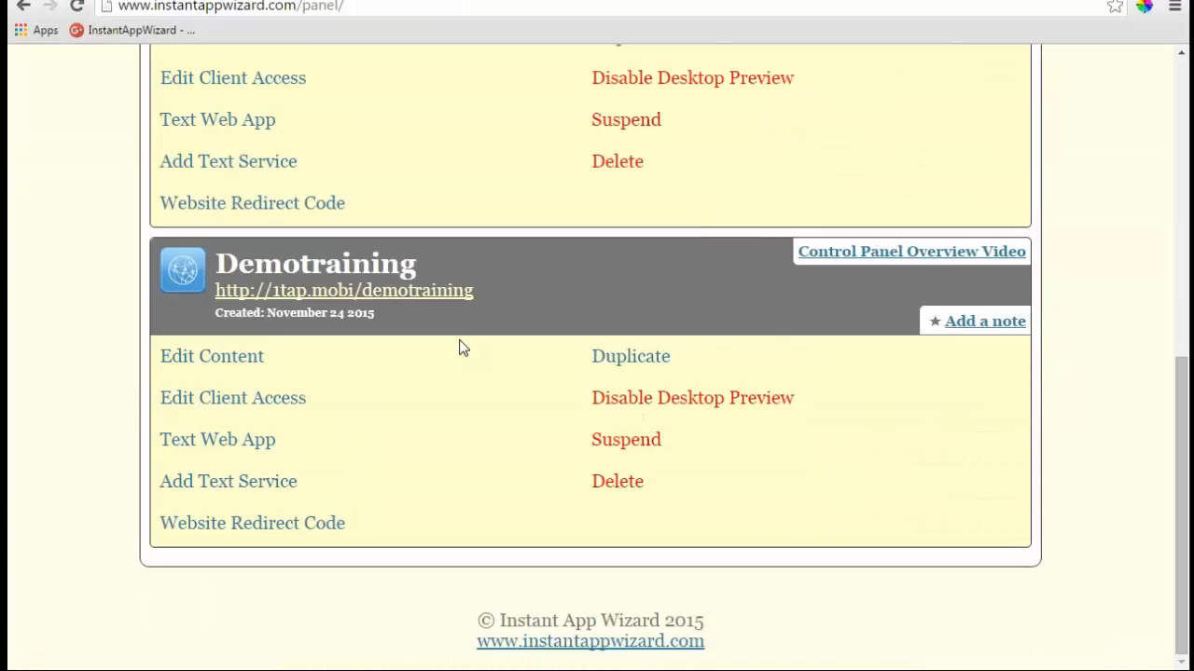
- Text the demotraining app link to the client's mobile number, then close the form
left_click(239, 445)
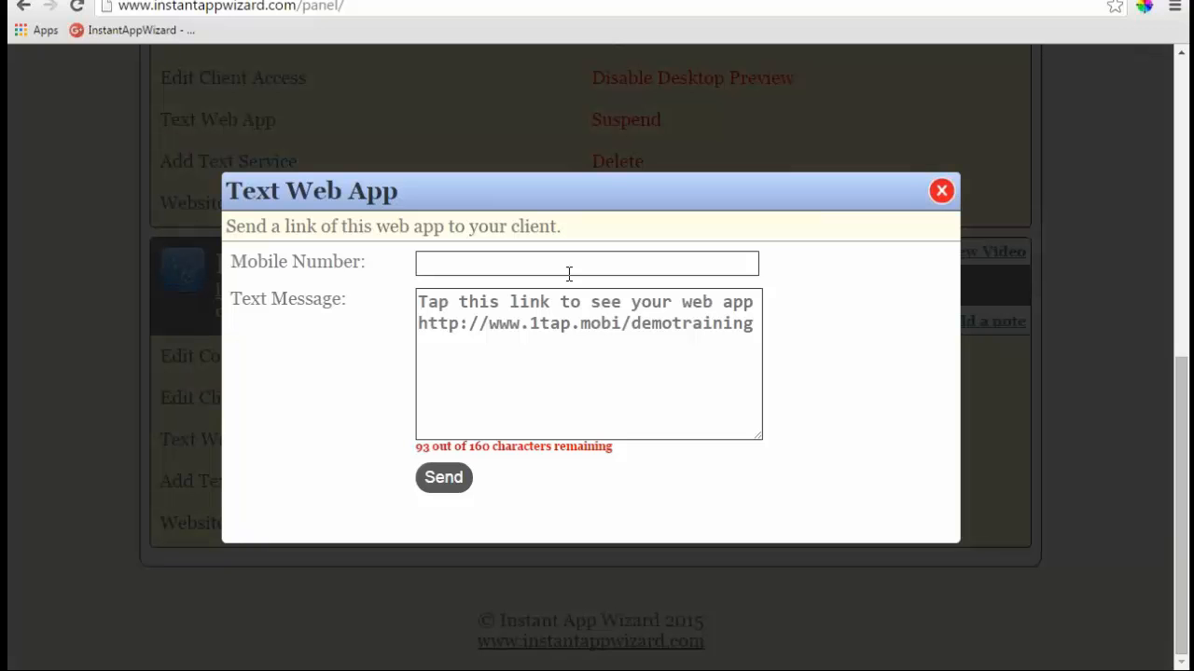
left_click(500, 265)
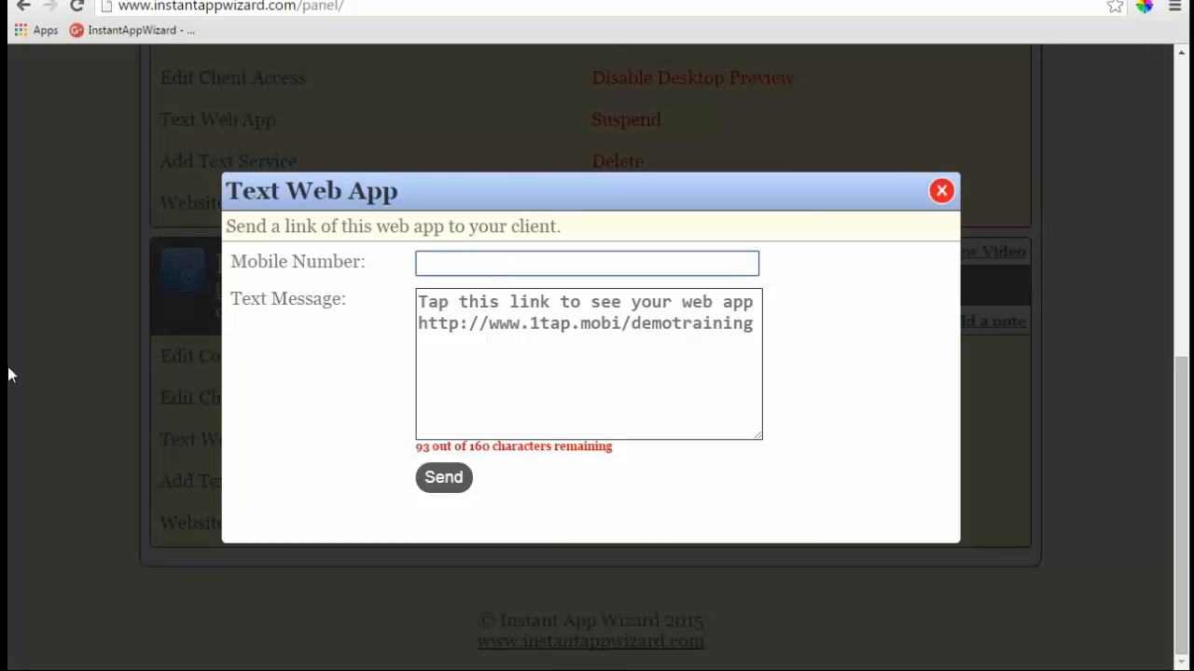
key("Right")
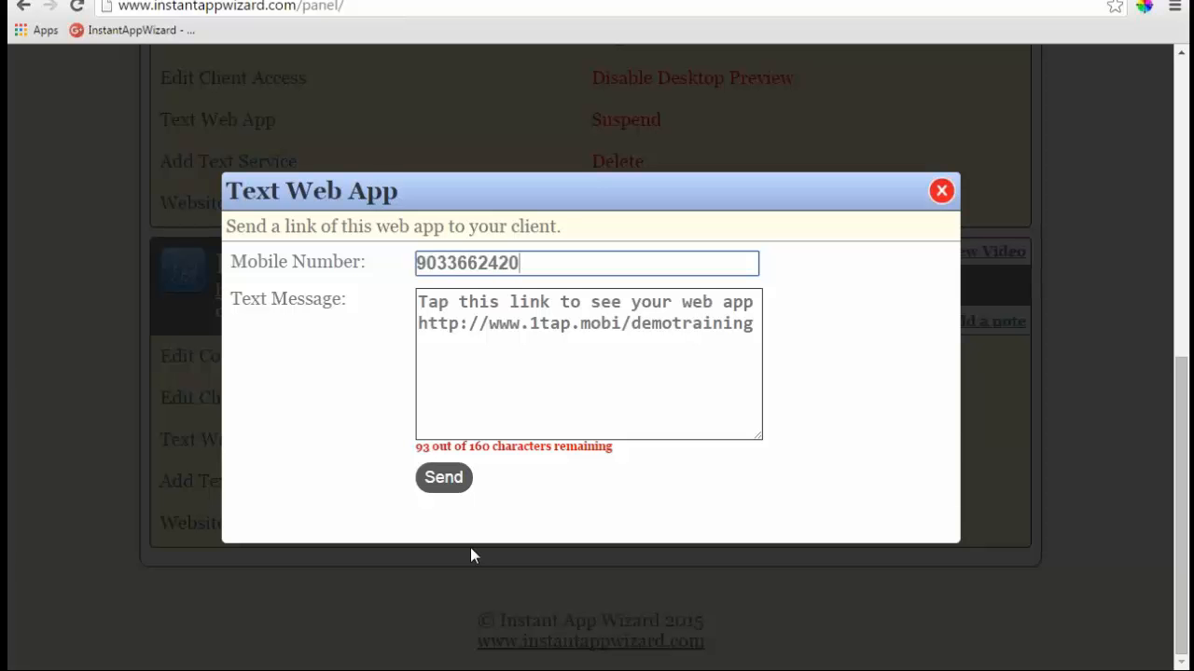
left_click(455, 480)
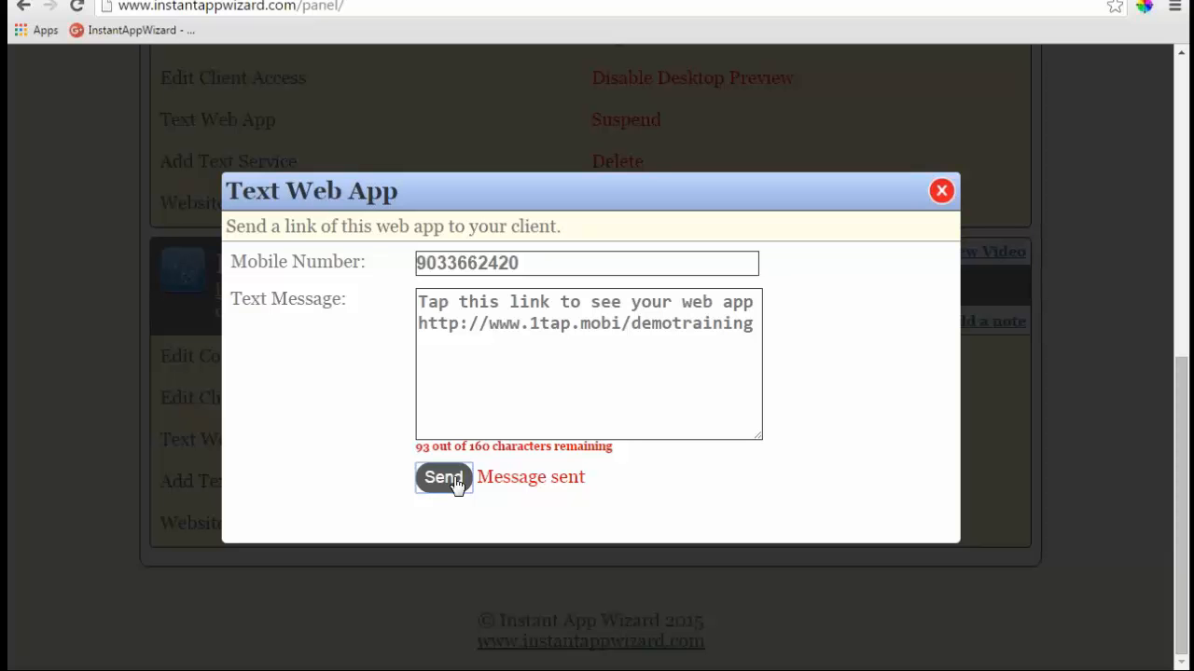
left_click(940, 193)
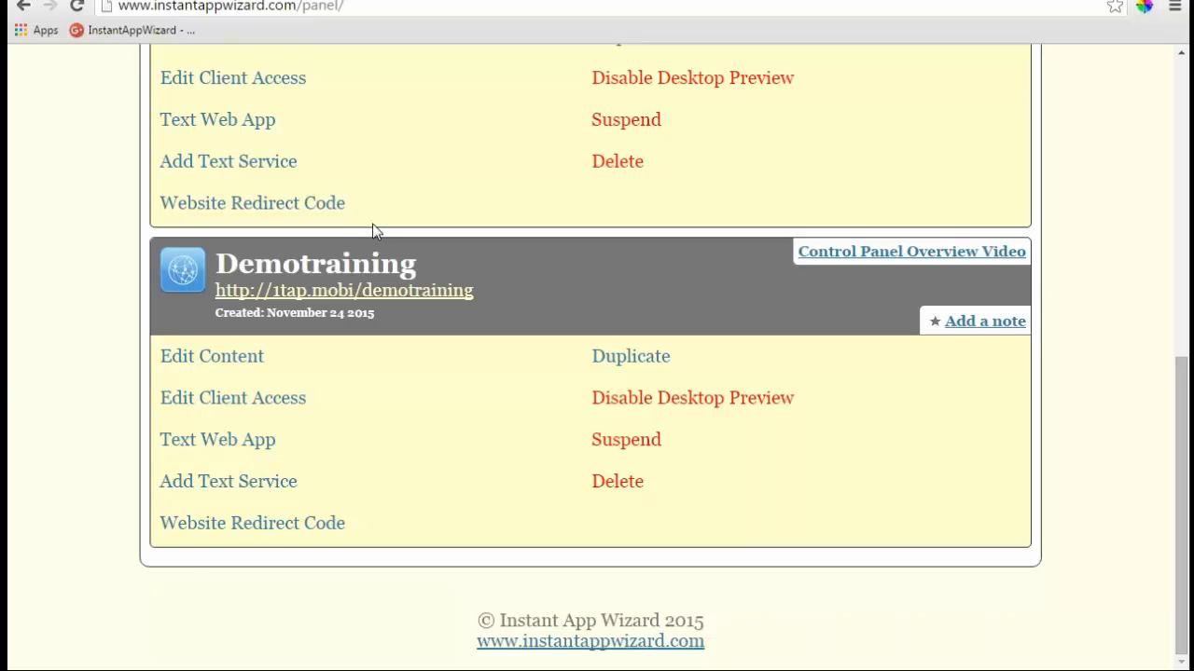
- Scroll up to the demotraining2 entry and open its Edit Client Access page
scroll(376, 229, "up", 1)
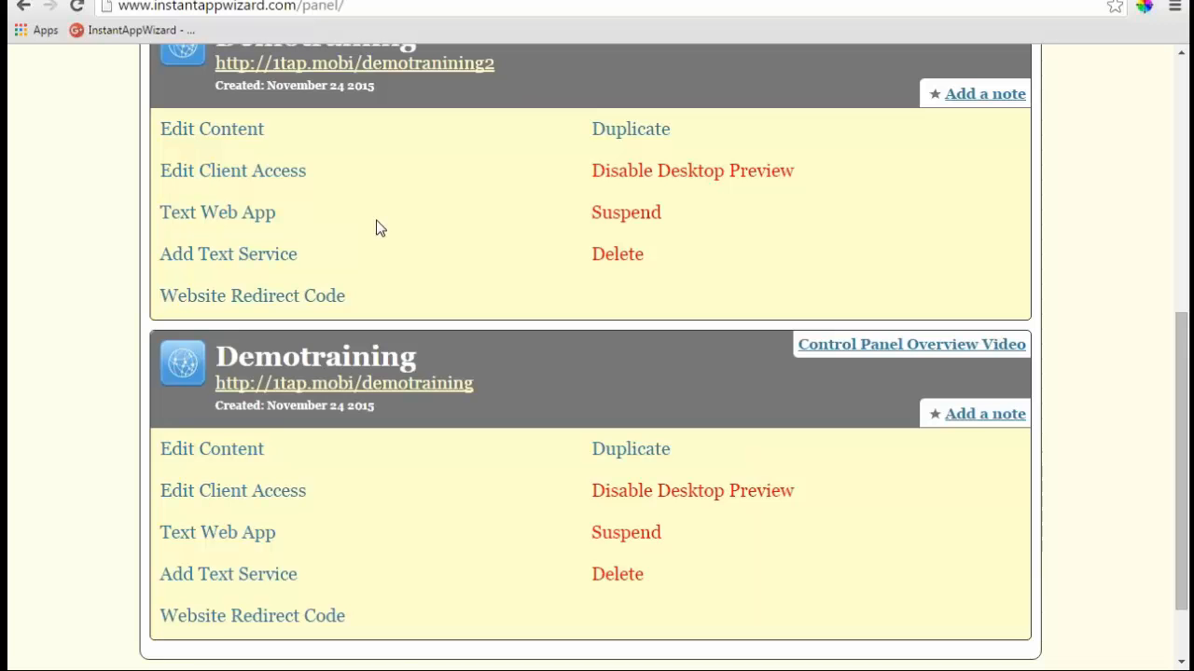
left_click(241, 177)
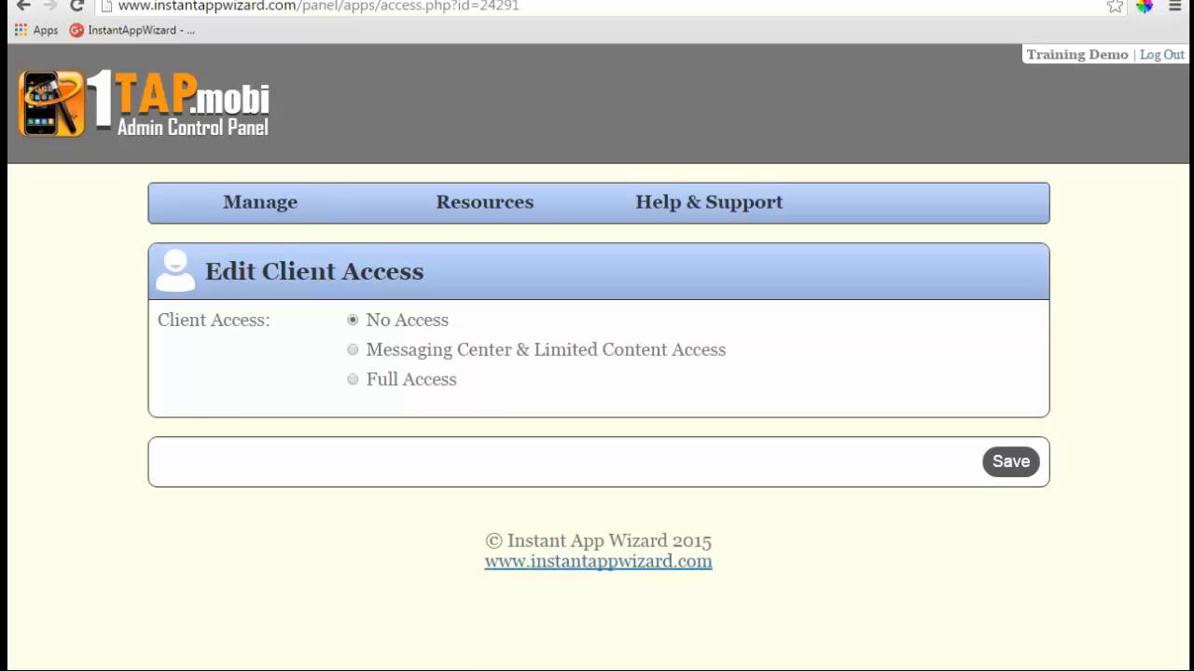
- Select Messaging Center & Limited Content Access and tick Photo Gallery in Client Access Areas
left_click(354, 350)
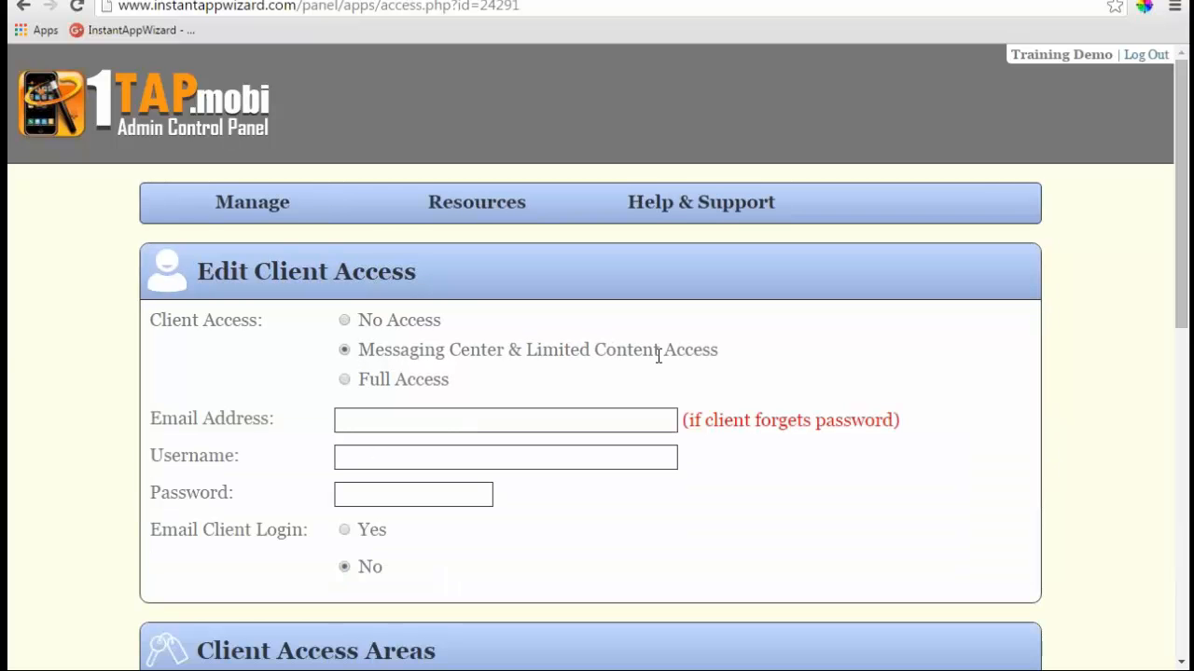
scroll(621, 351, "down", 1)
scroll(628, 353, "down", 3)
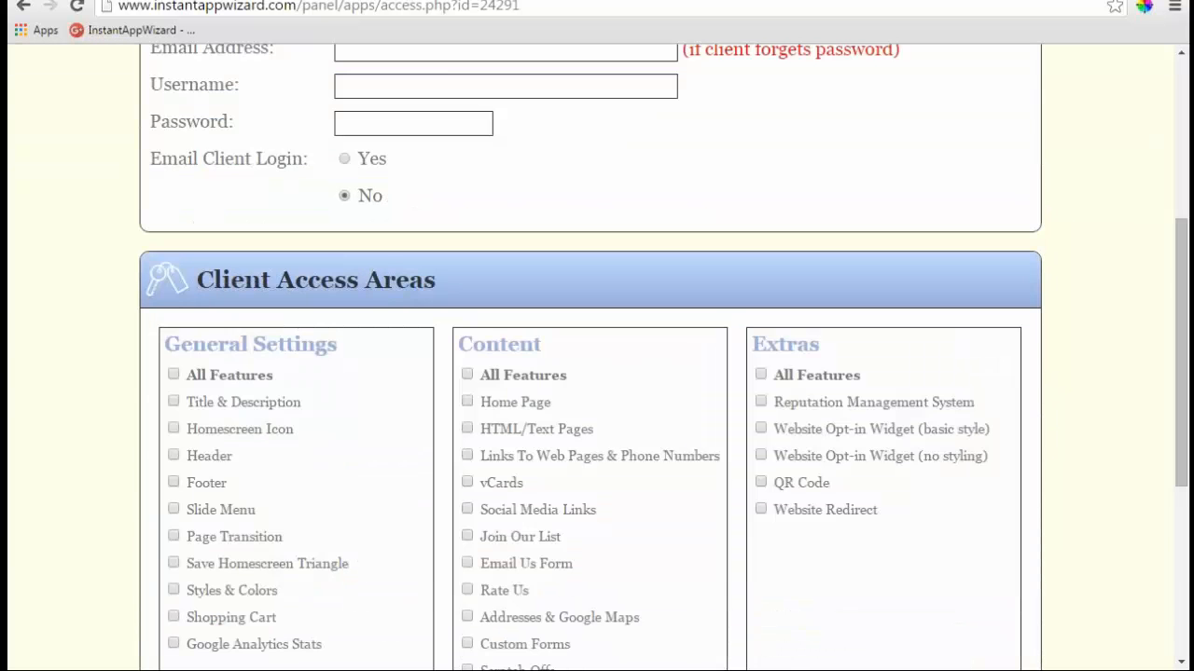
scroll(596, 373, "down", 1)
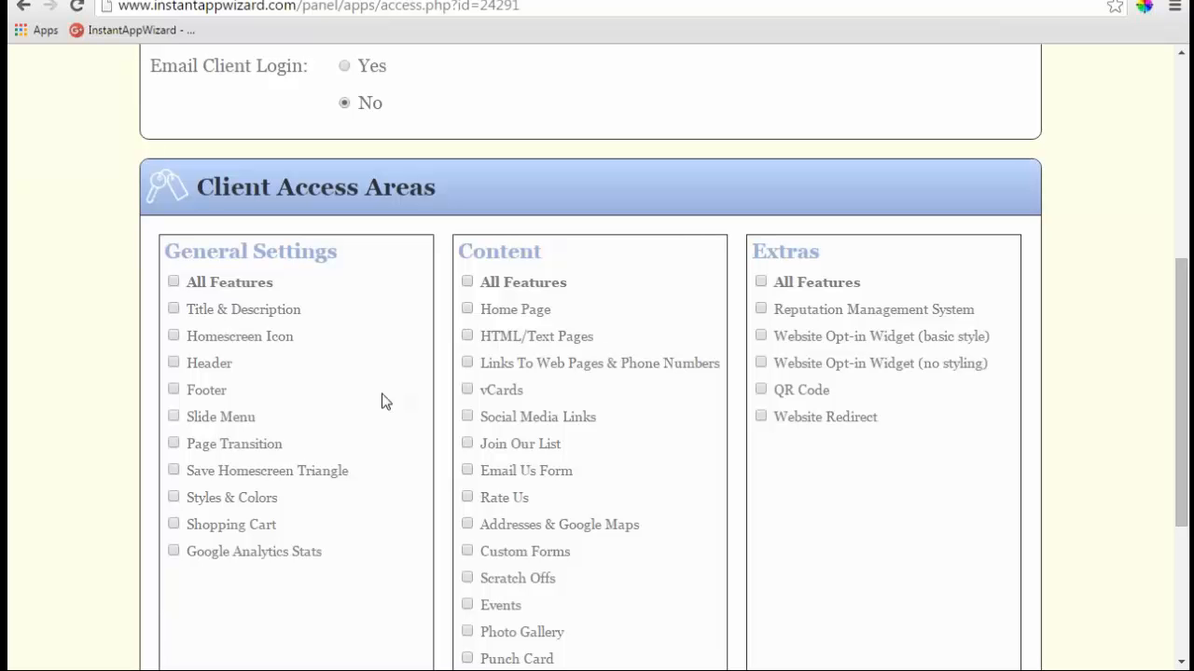
scroll(458, 419, "down", 1)
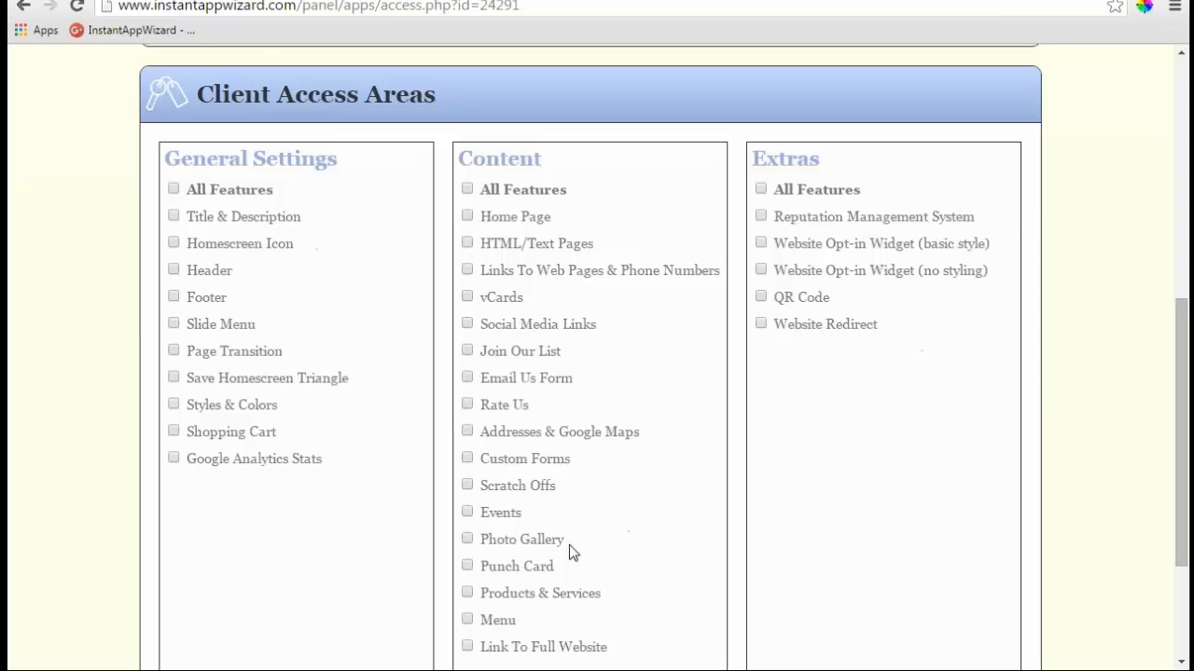
scroll(392, 371, "up", 3)
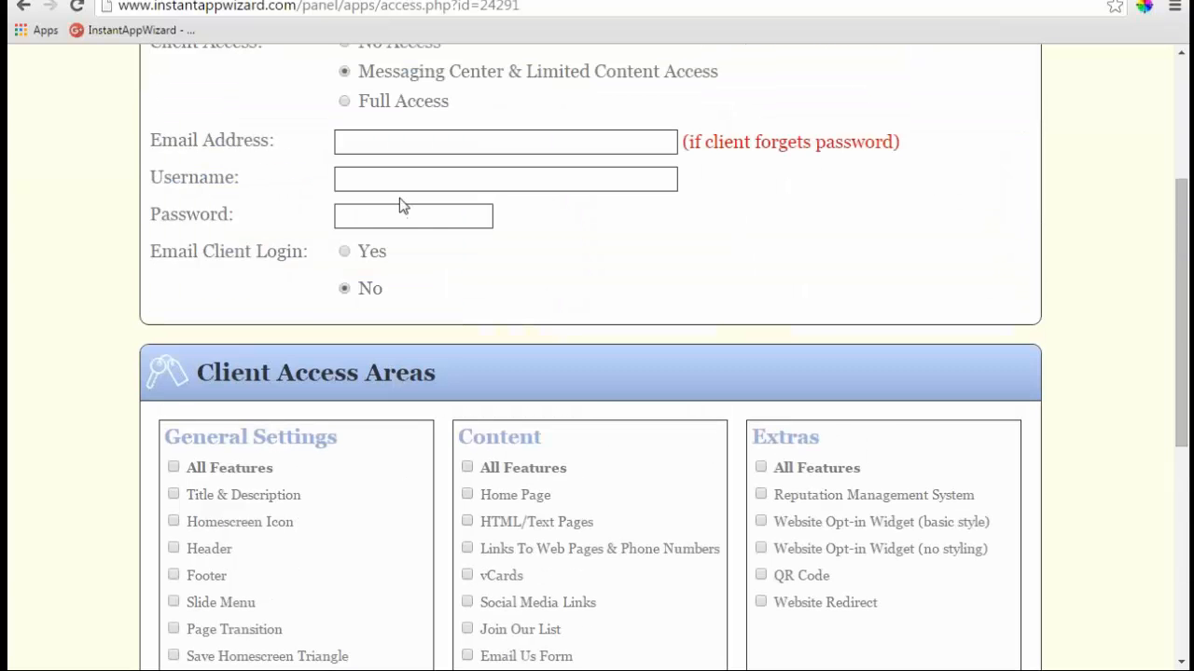
scroll(399, 198, "down", 2)
scroll(516, 424, "down", 2)
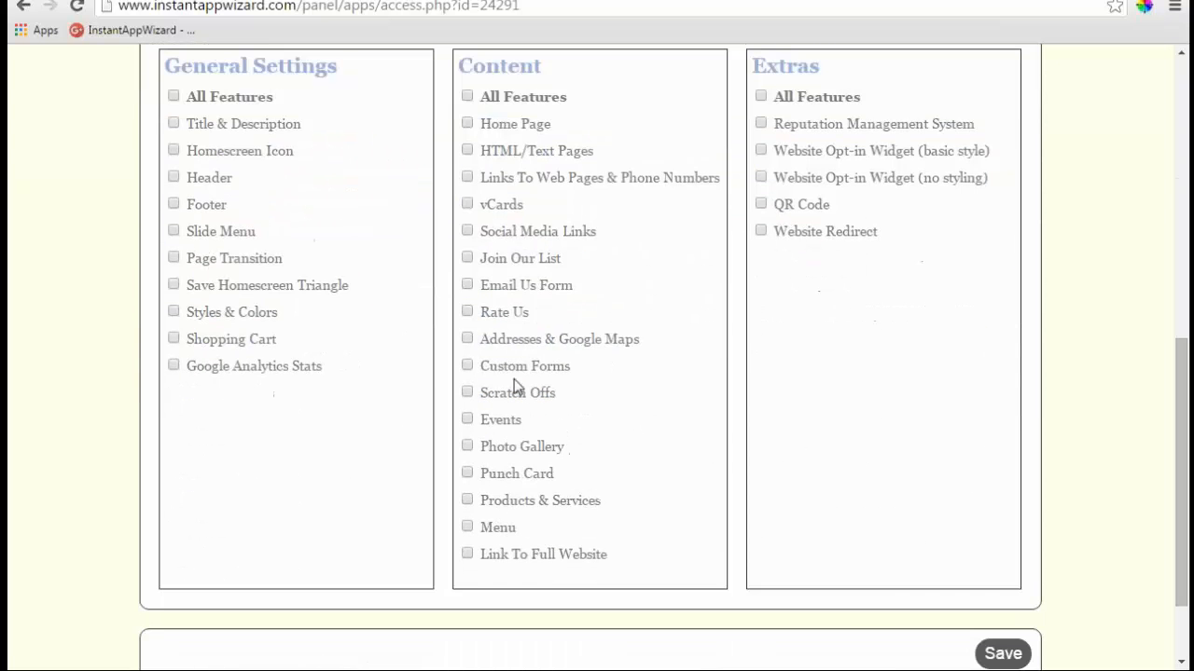
left_click(467, 447)
- Leave without saving, returning to the Web Apps list through Manage > Web Apps
scroll(469, 451, "up", 5)
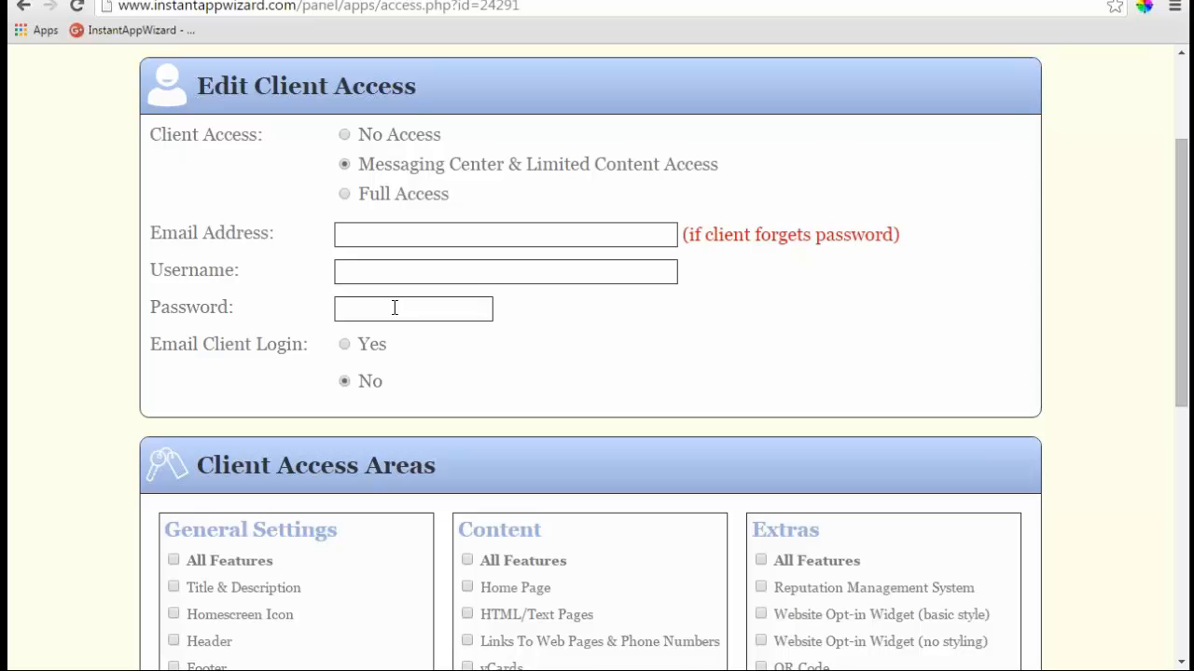
scroll(394, 308, "down", 1)
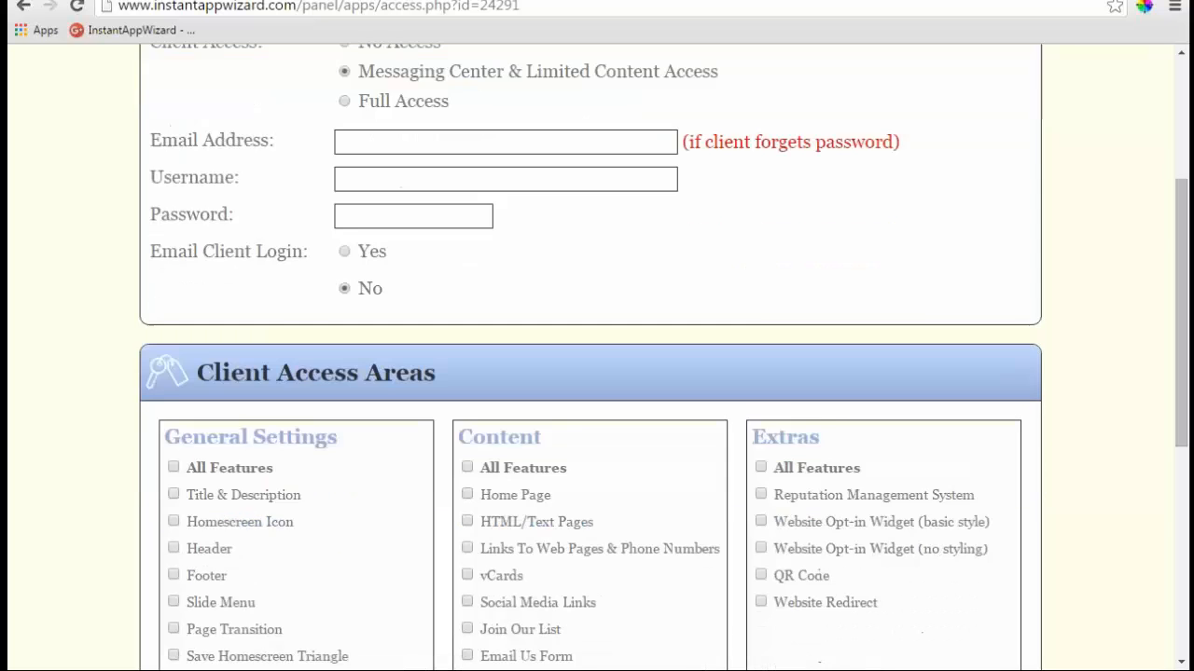
scroll(394, 308, "up", 3)
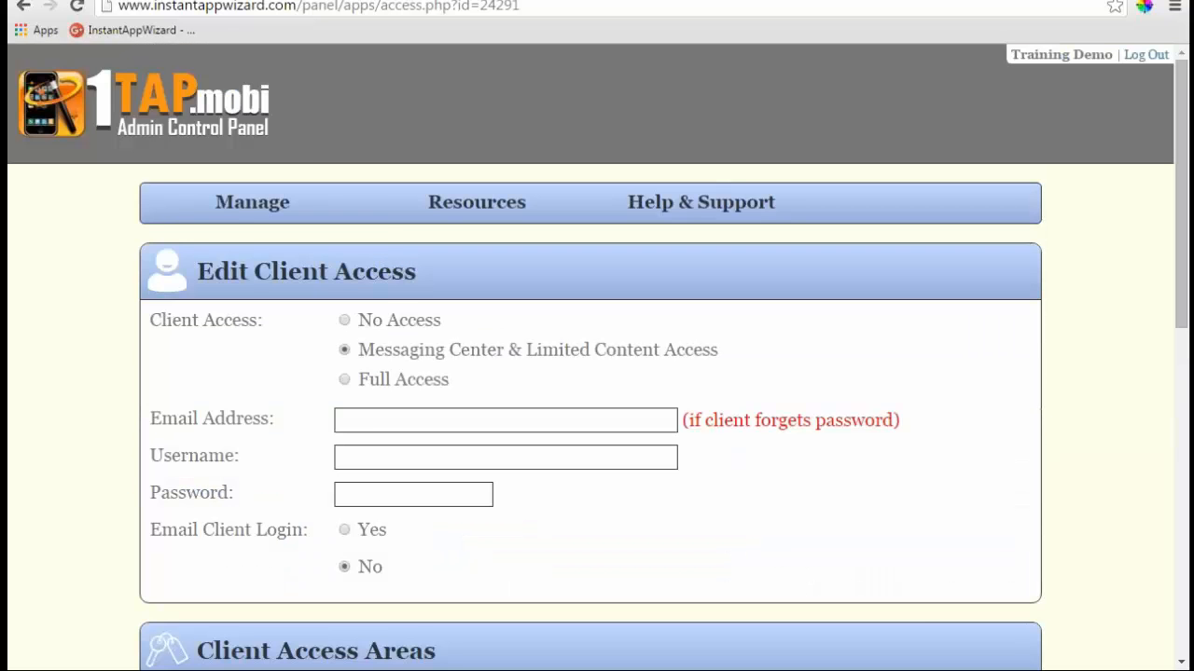
mouse_move(253, 206)
left_click(267, 239)
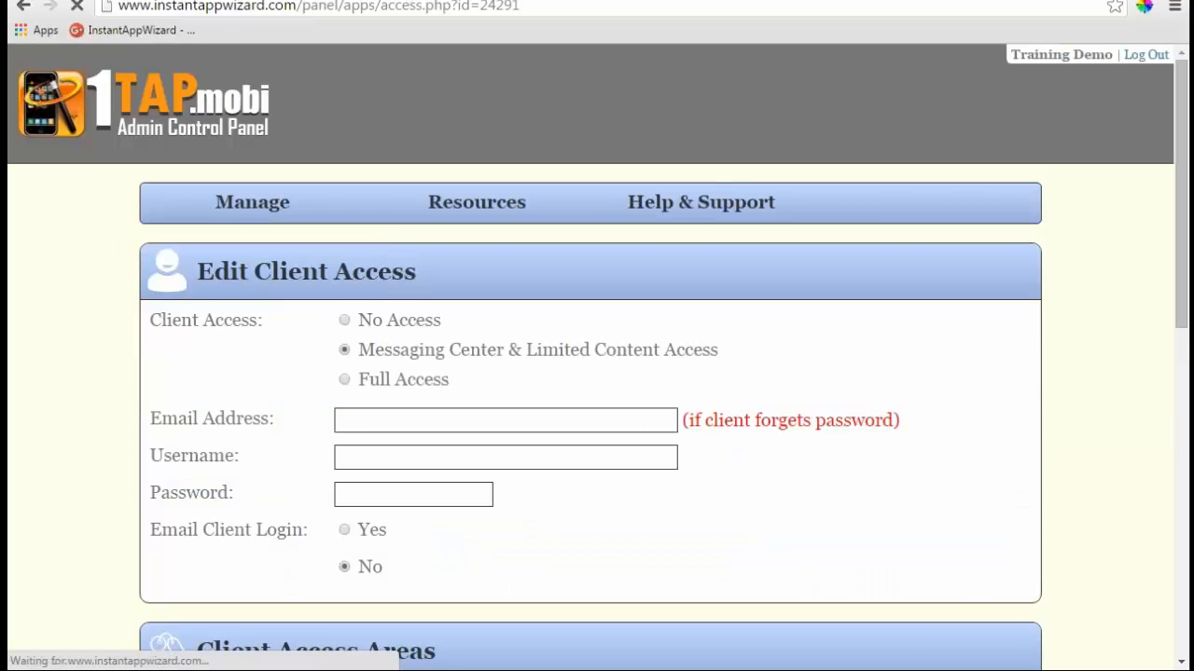
scroll(597, 373, "down", 4)
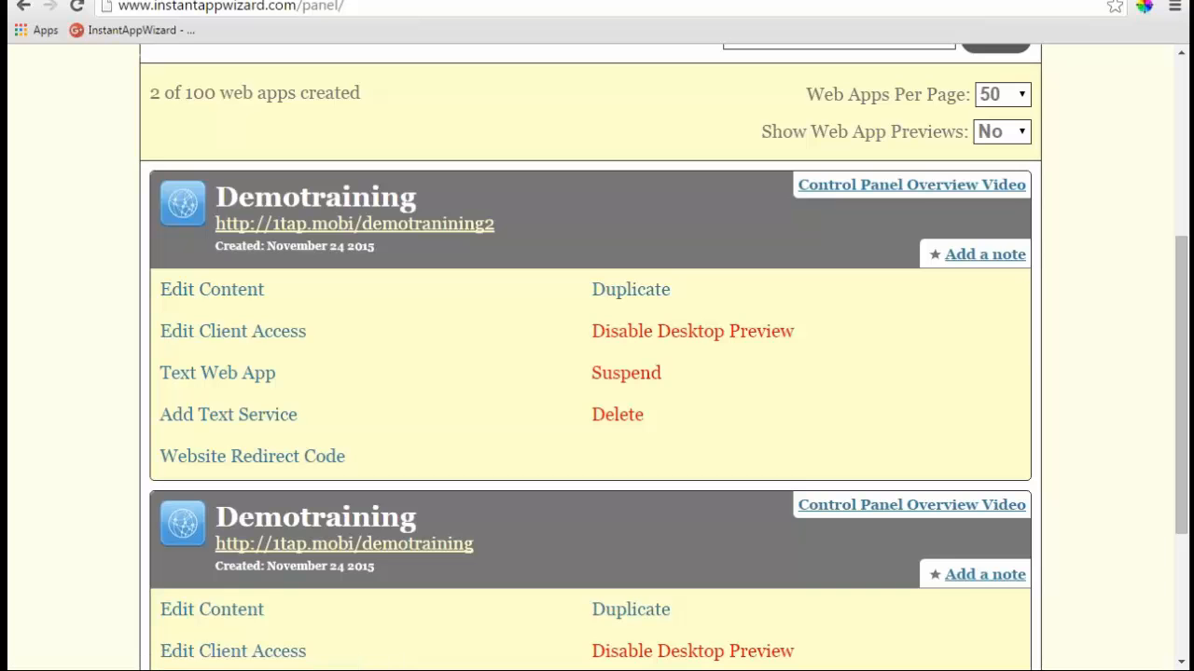
- Reload the Demotraining web app editor, then go back to the Administrator Control Panel's Web Apps list
left_click(230, 297)
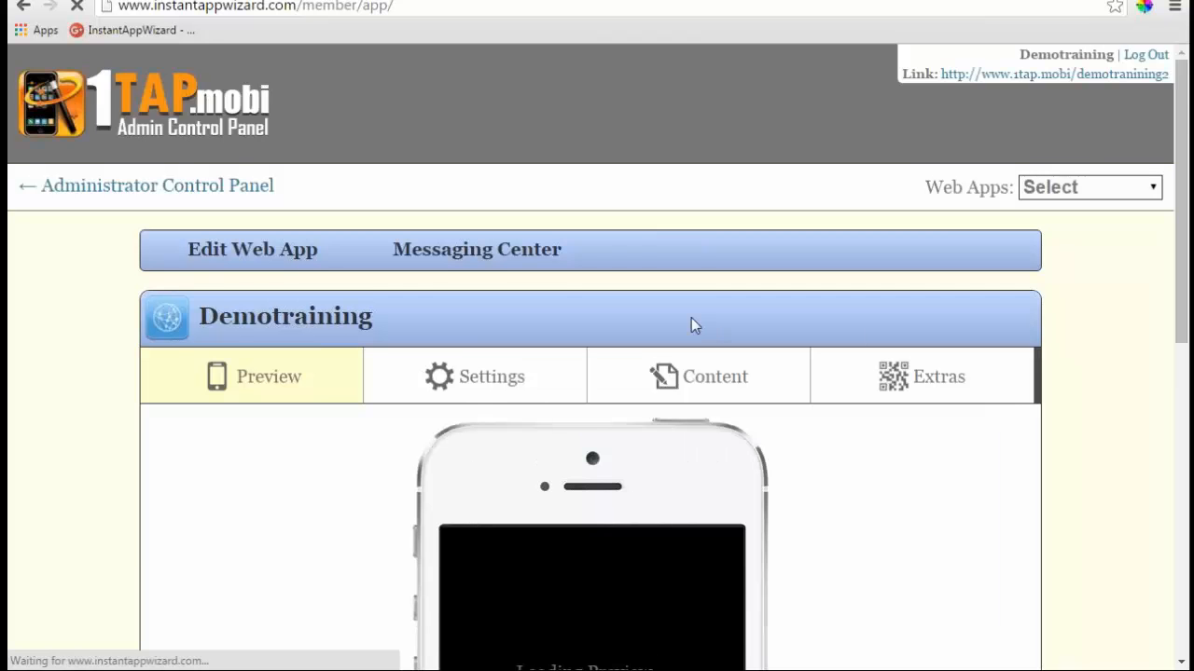
scroll(691, 318, "down", 1)
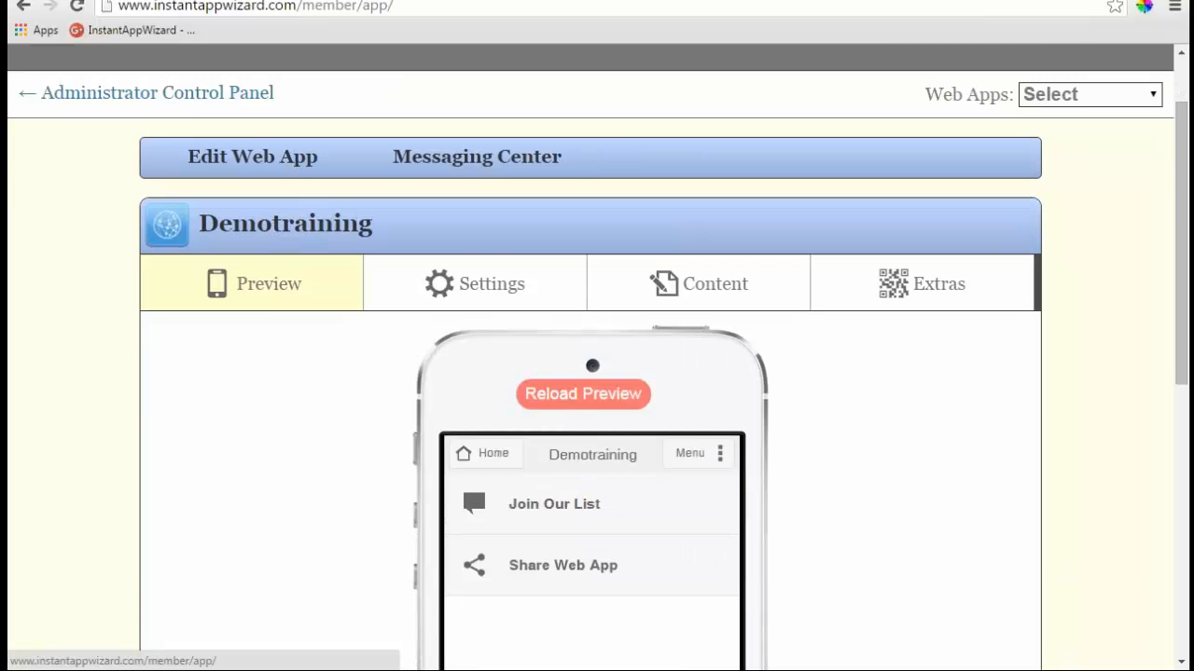
left_click(271, 156)
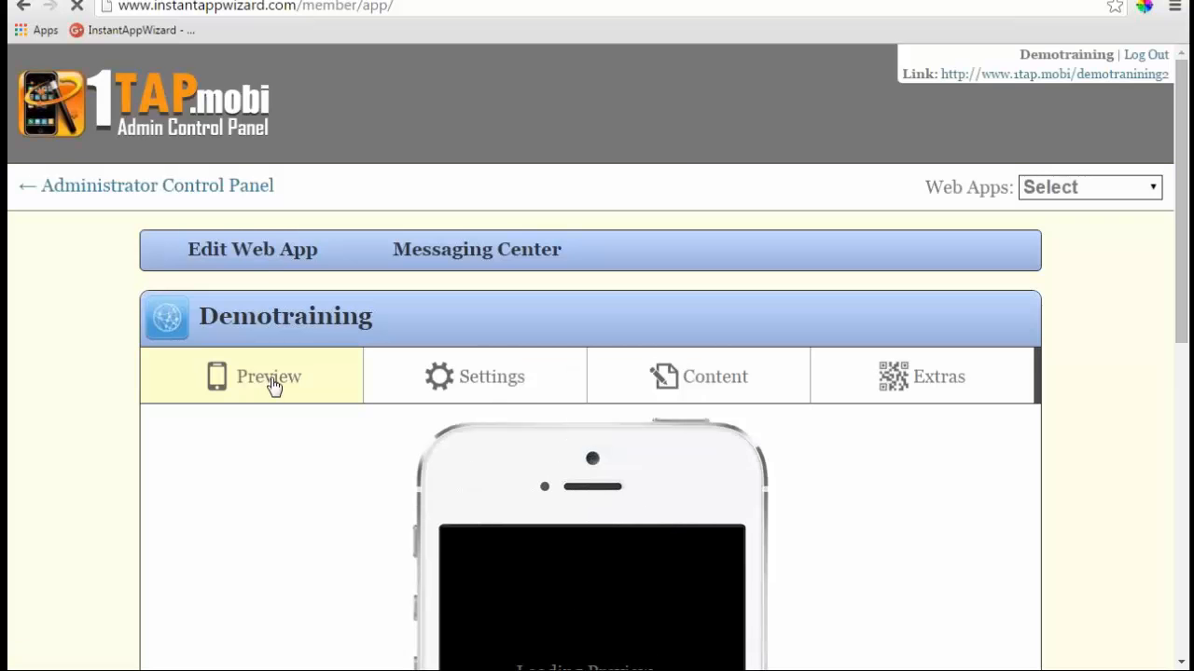
left_click(268, 262)
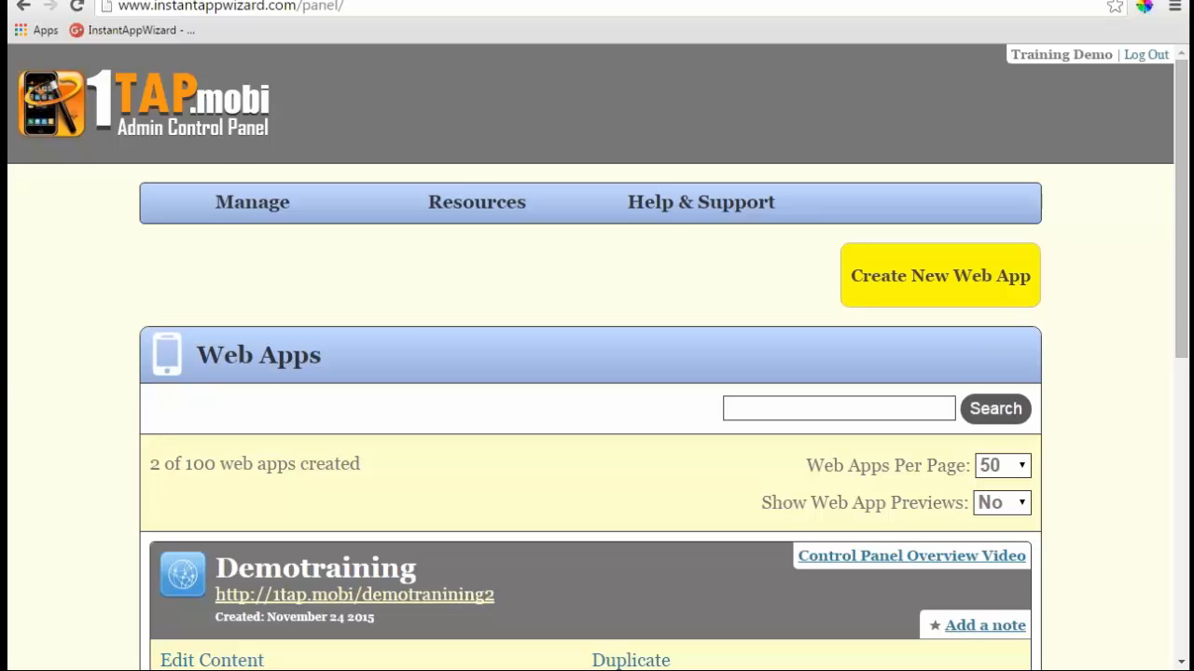
- Scroll the Web Apps list down to both Demotraining entries and their option links
scroll(346, 288, "down", 5)
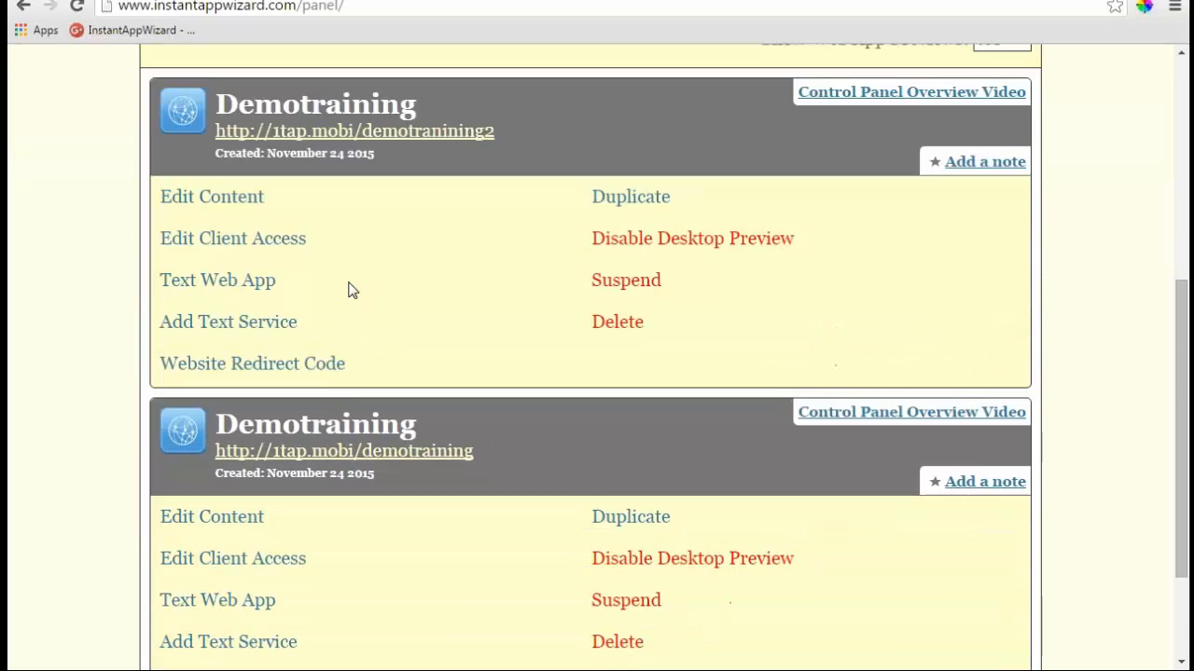
scroll(351, 290, "down", 1)
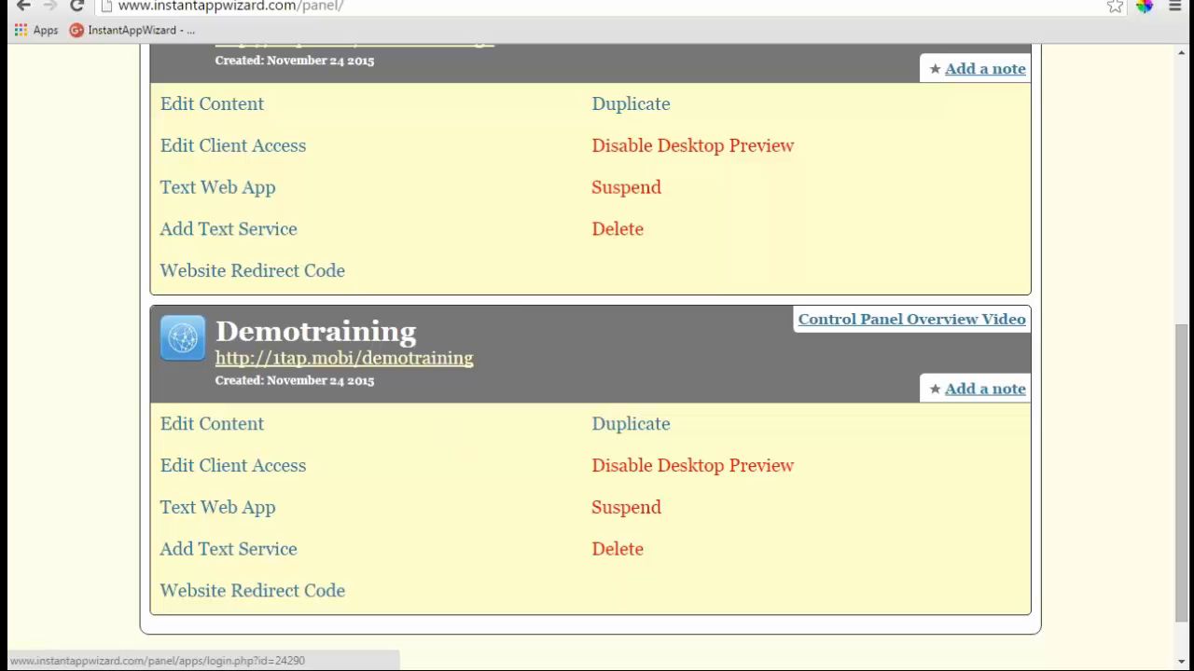
- Open Edit Client Access for the second Demotraining app and list its content sections
left_click(232, 465)
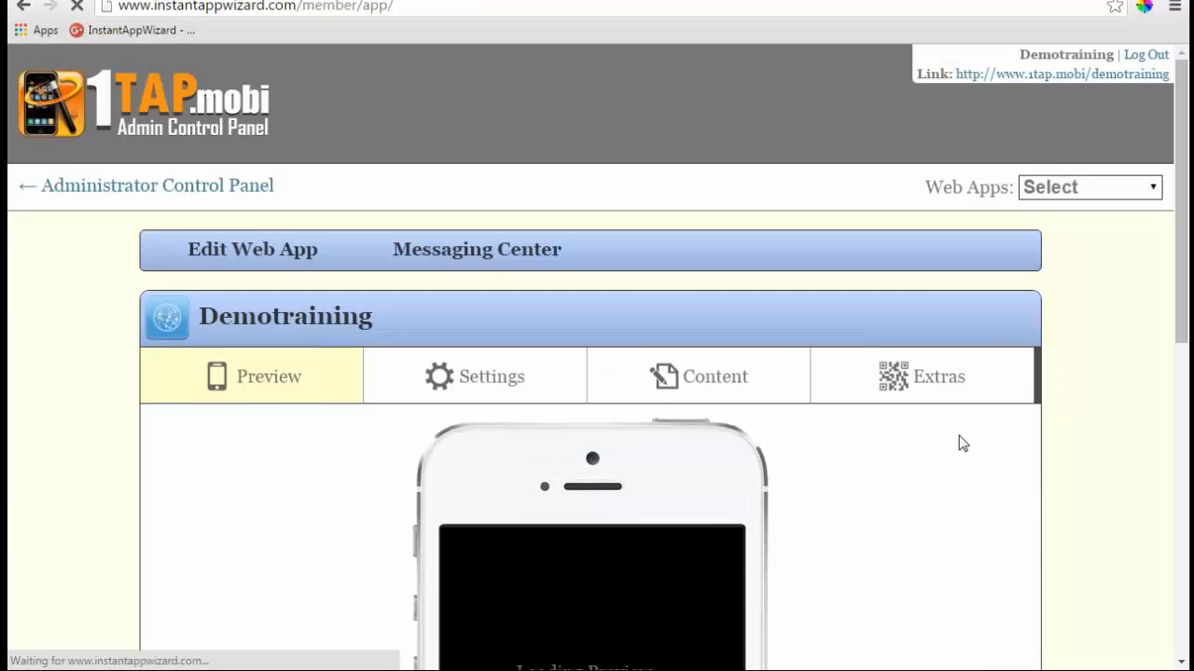
scroll(942, 438, "down", 1)
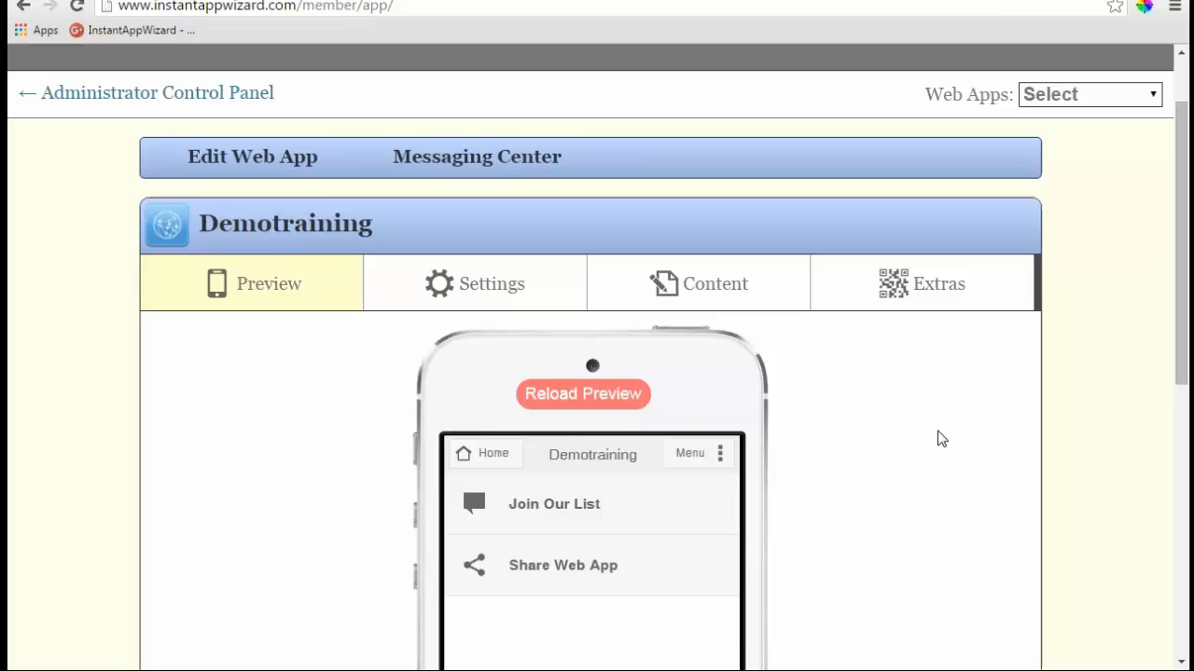
left_click(713, 291)
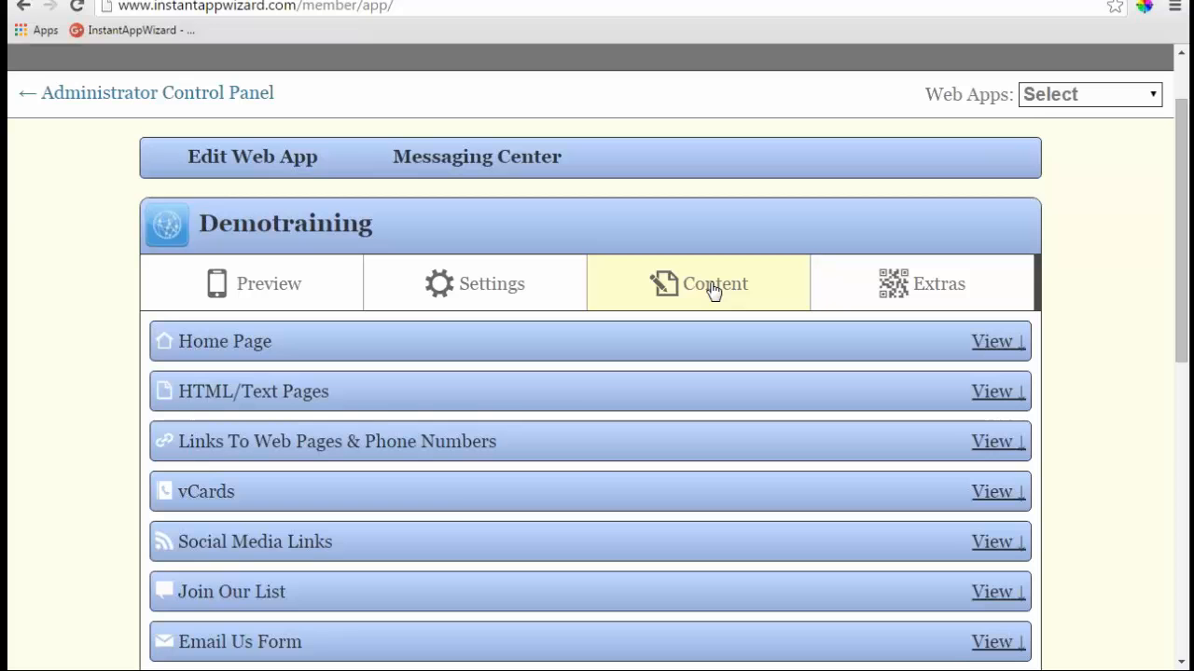
left_click(276, 286)
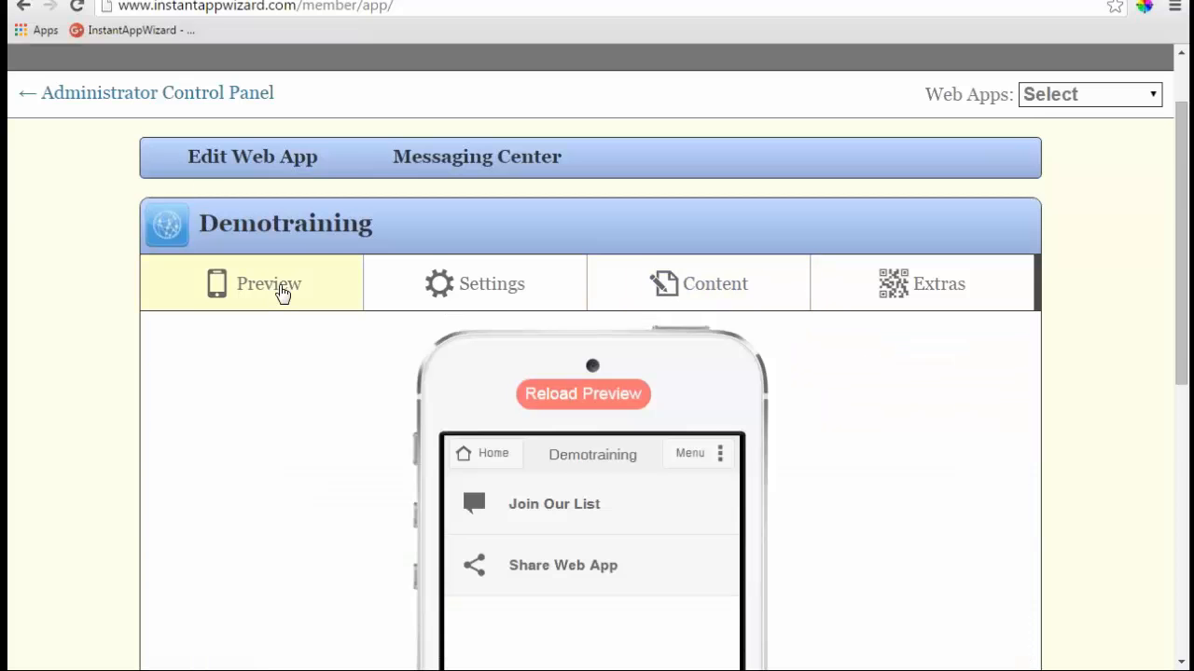
scroll(879, 456, "down", 2)
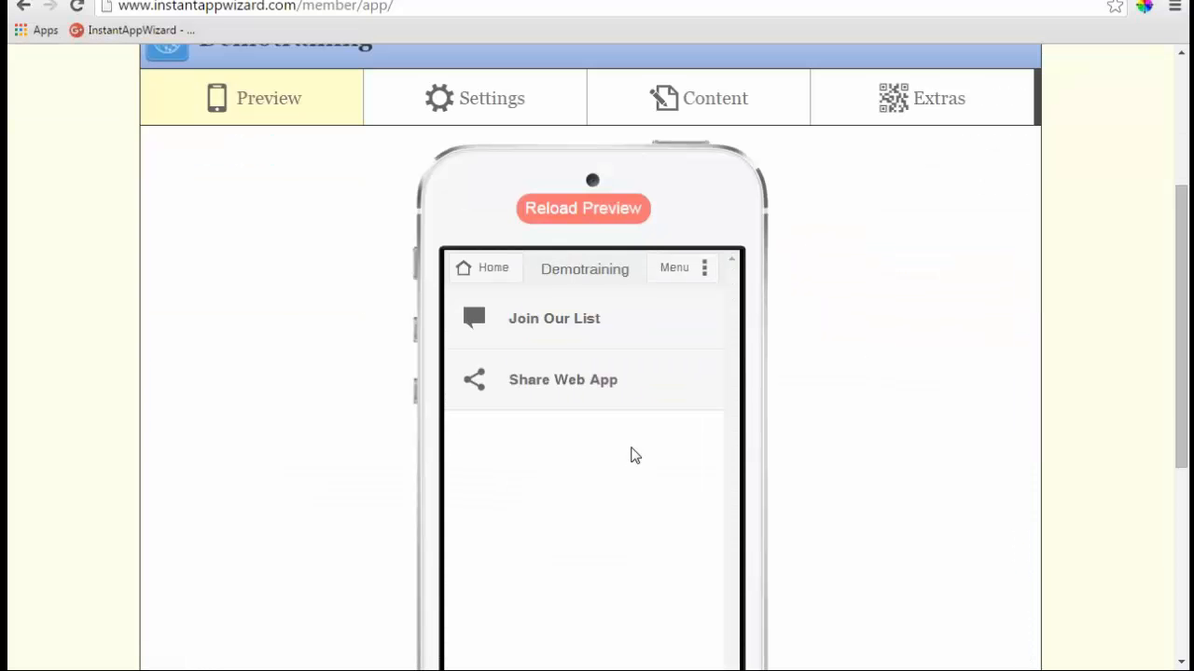
left_click(559, 320)
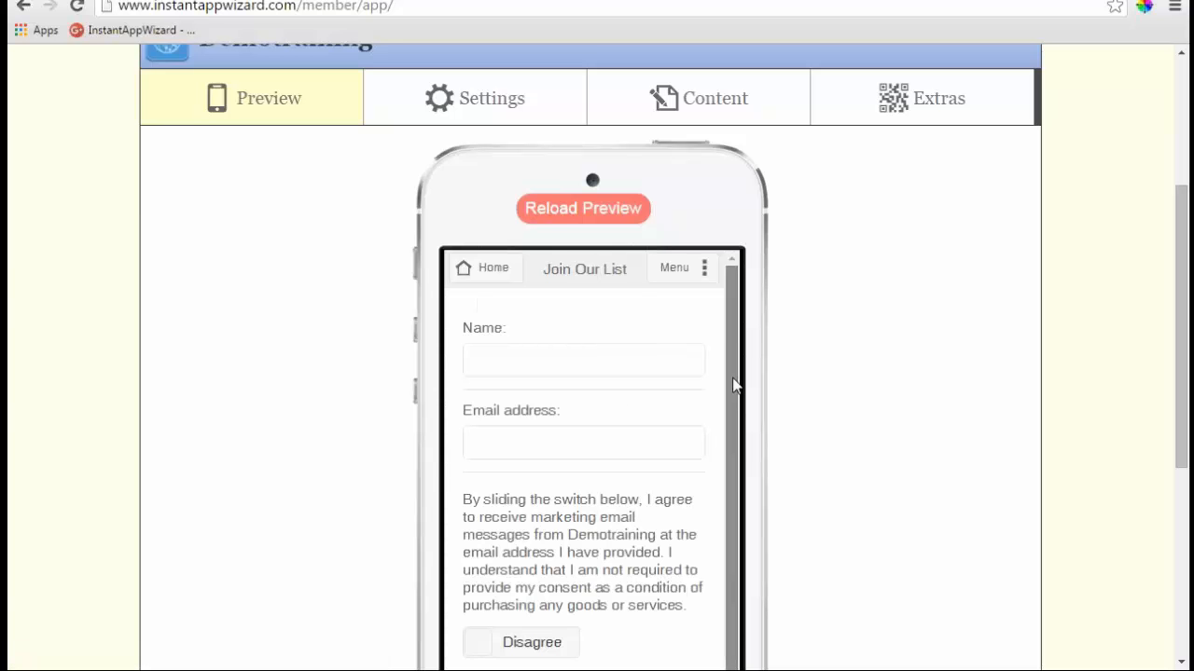
scroll(736, 381, "down", 1)
scroll(736, 363, "up", 1)
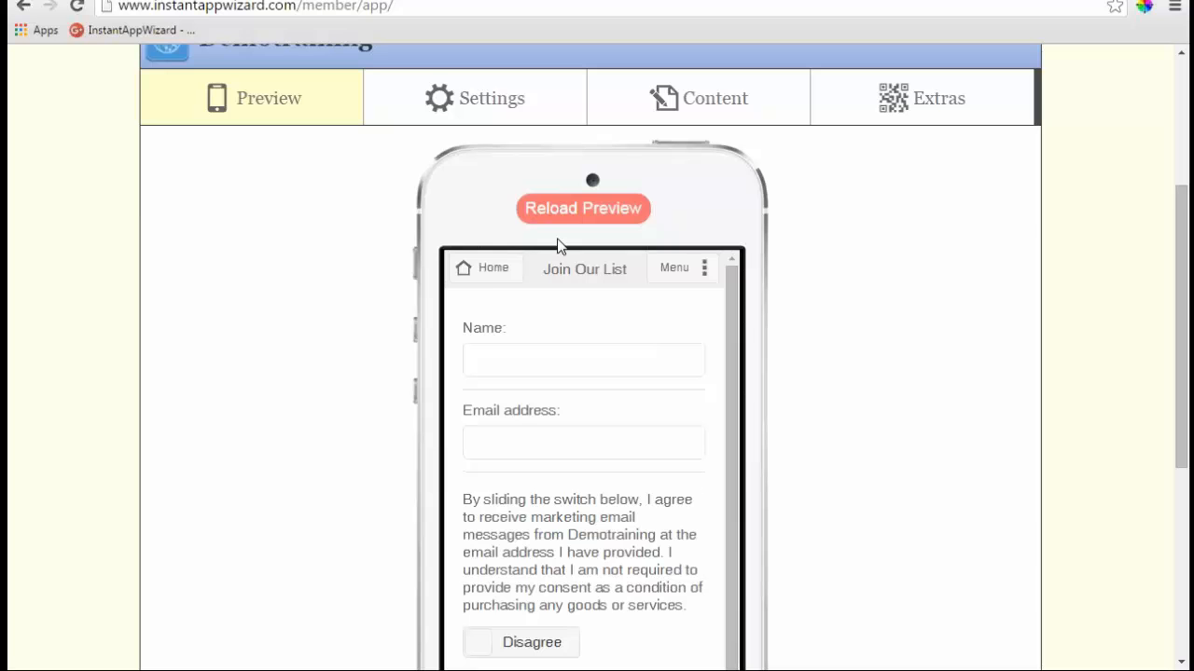
left_click(491, 271)
scroll(855, 383, "down", 1)
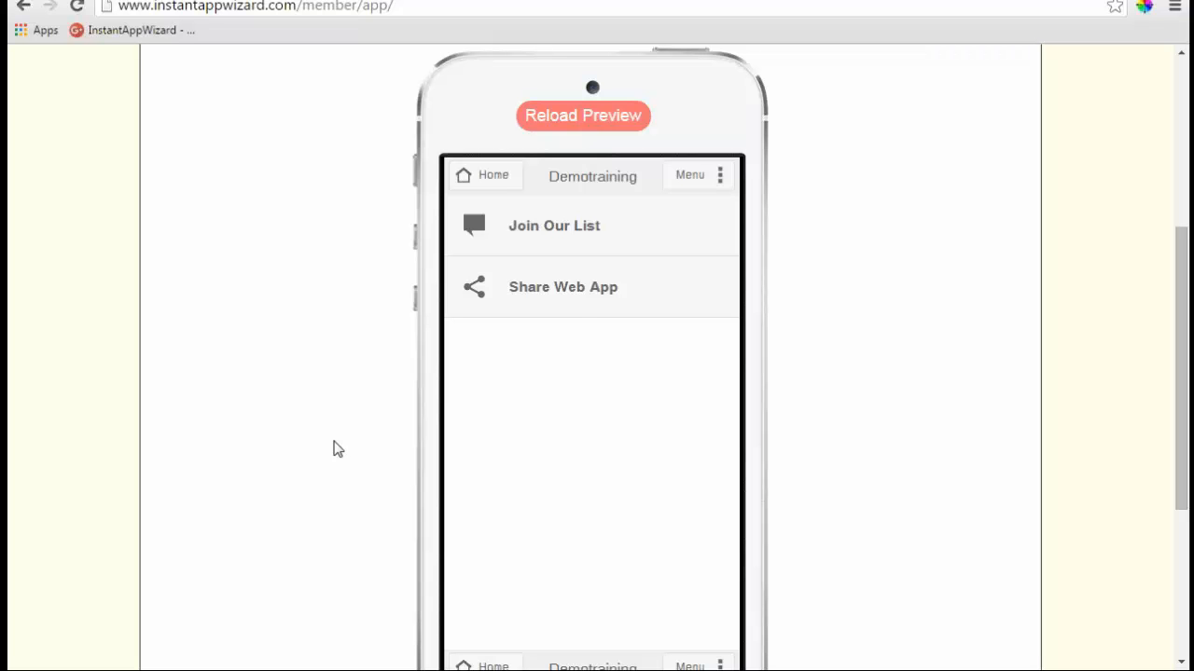
left_click(582, 293)
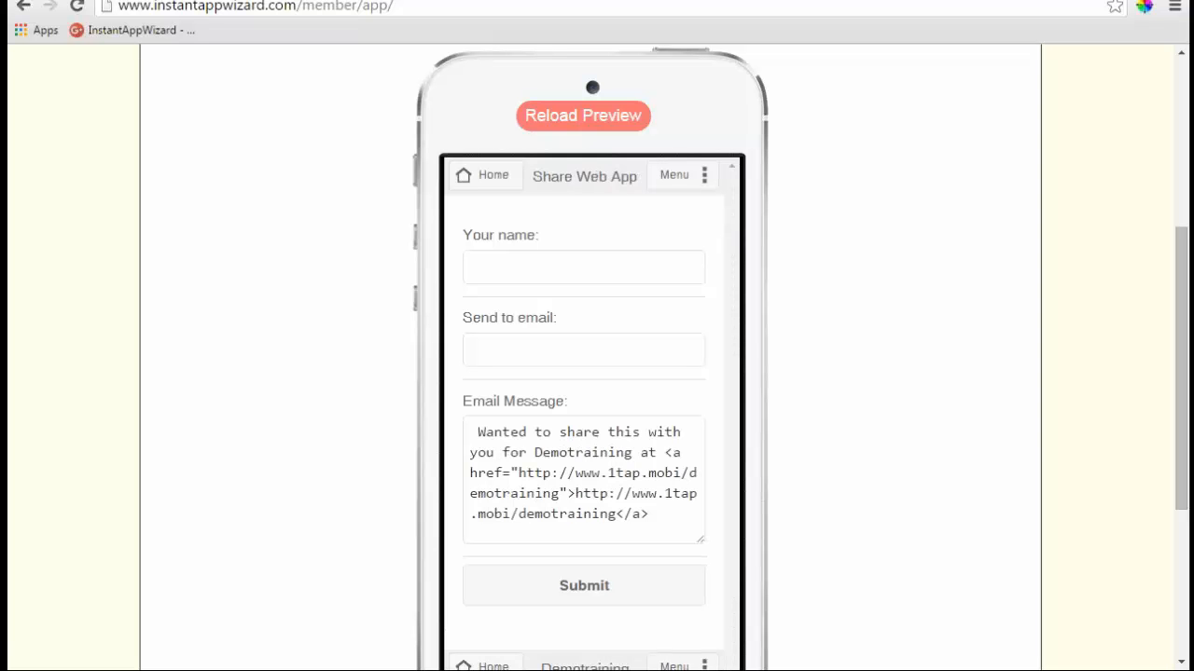
left_click(485, 179)
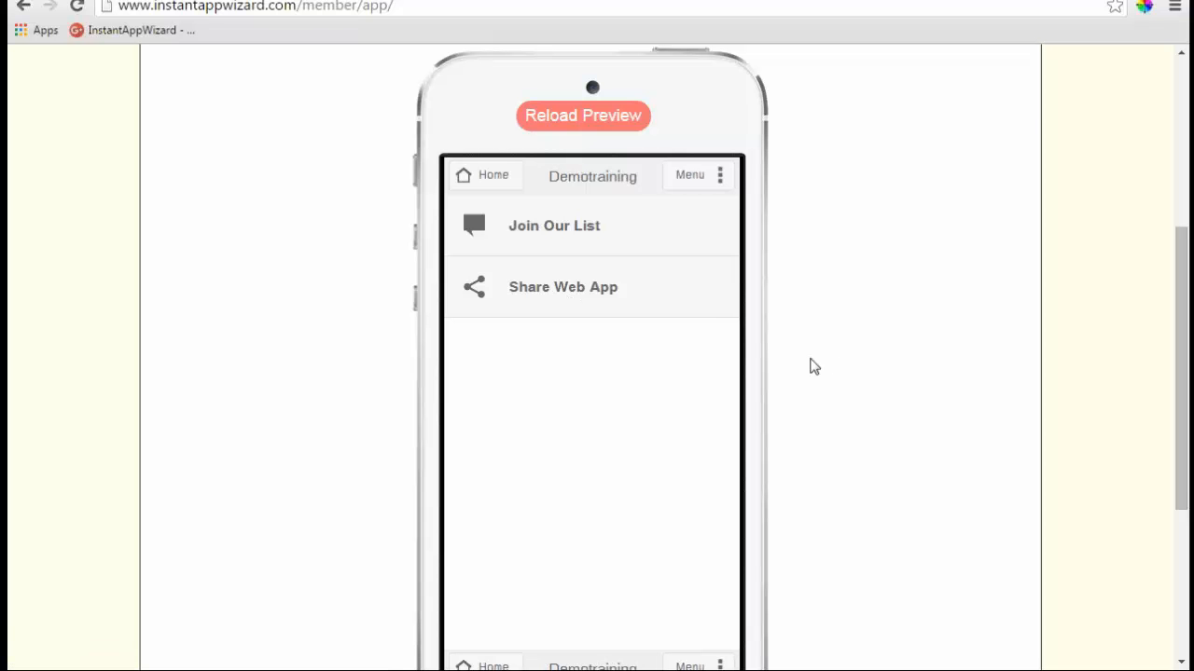
scroll(812, 365, "up", 2)
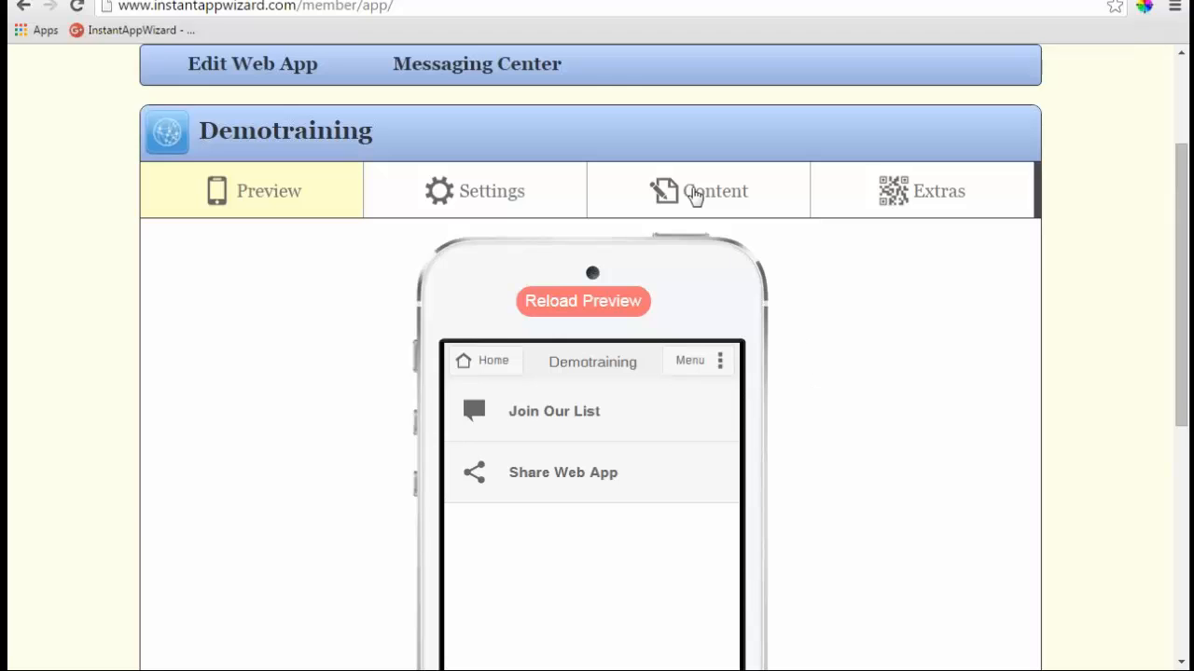
left_click(694, 196)
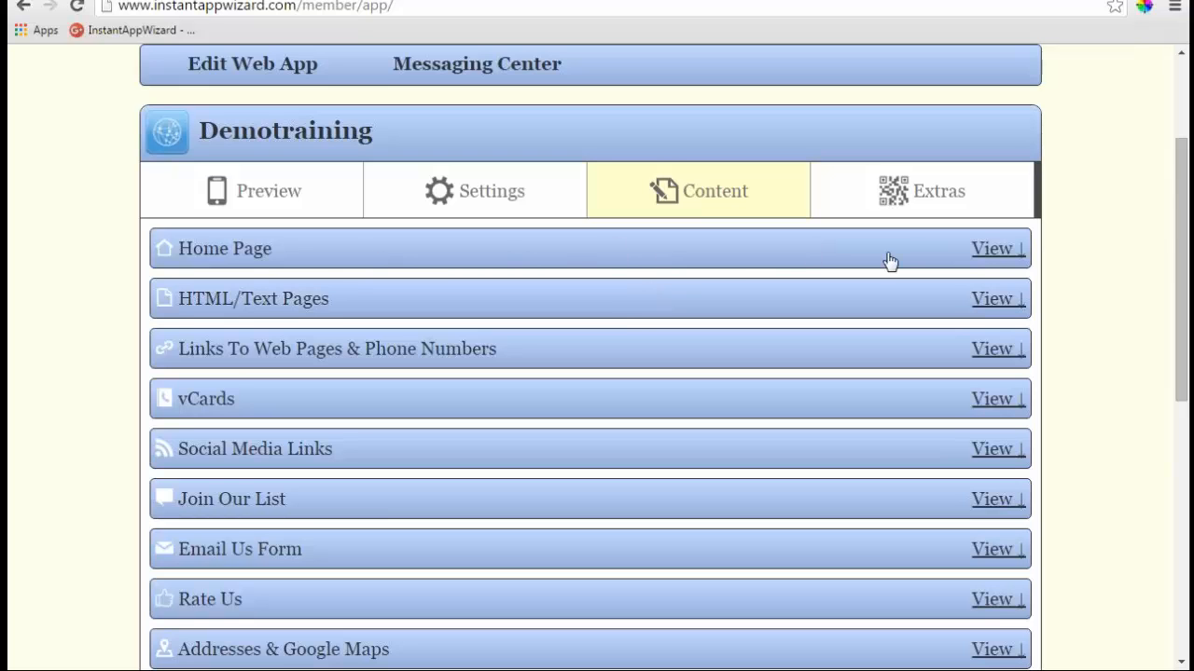
scroll(469, 256, "up", 2)
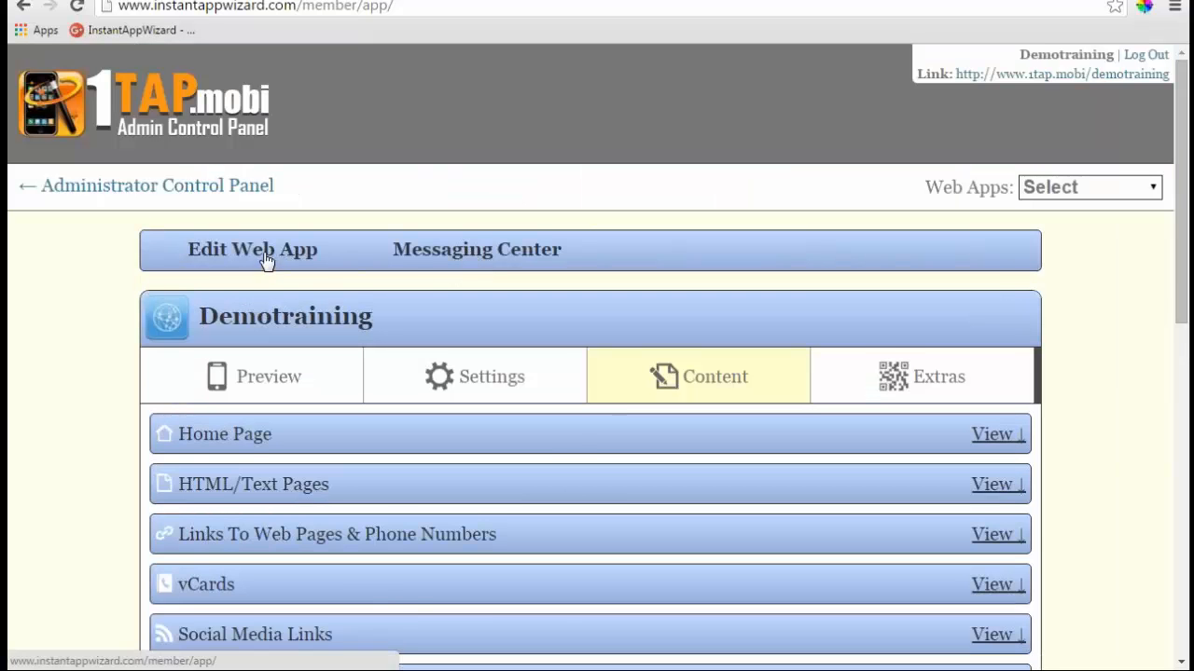
left_click(267, 378)
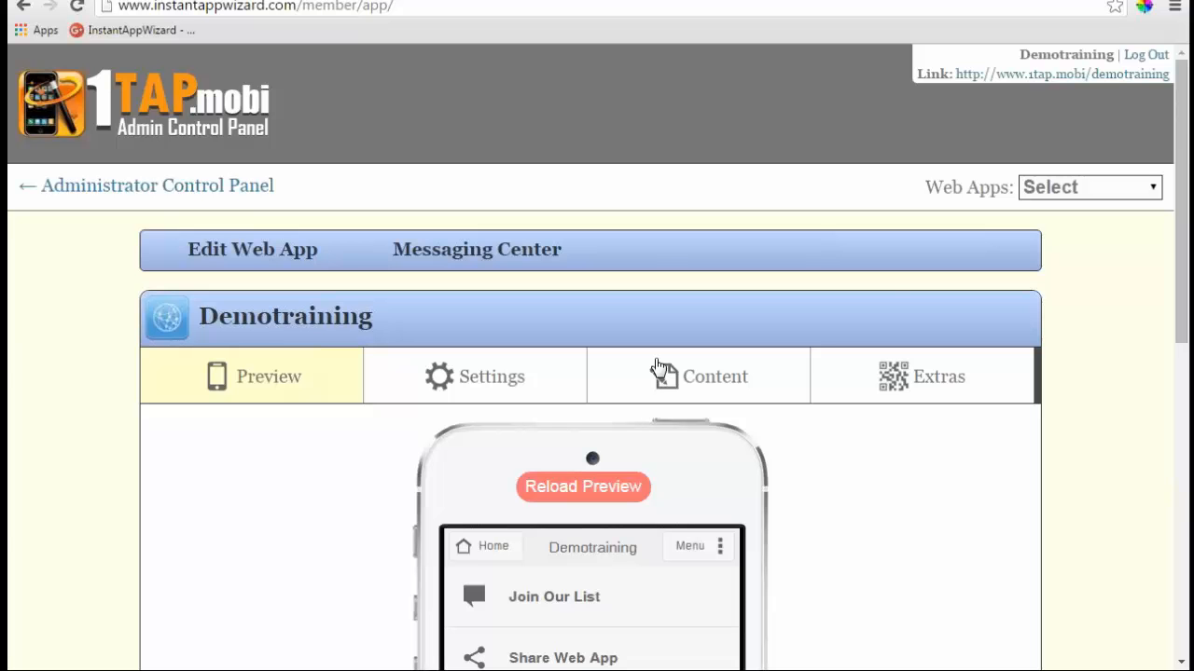
- Open the Share Web App form in the phone preview and scroll through its fields
scroll(657, 367, "down", 2)
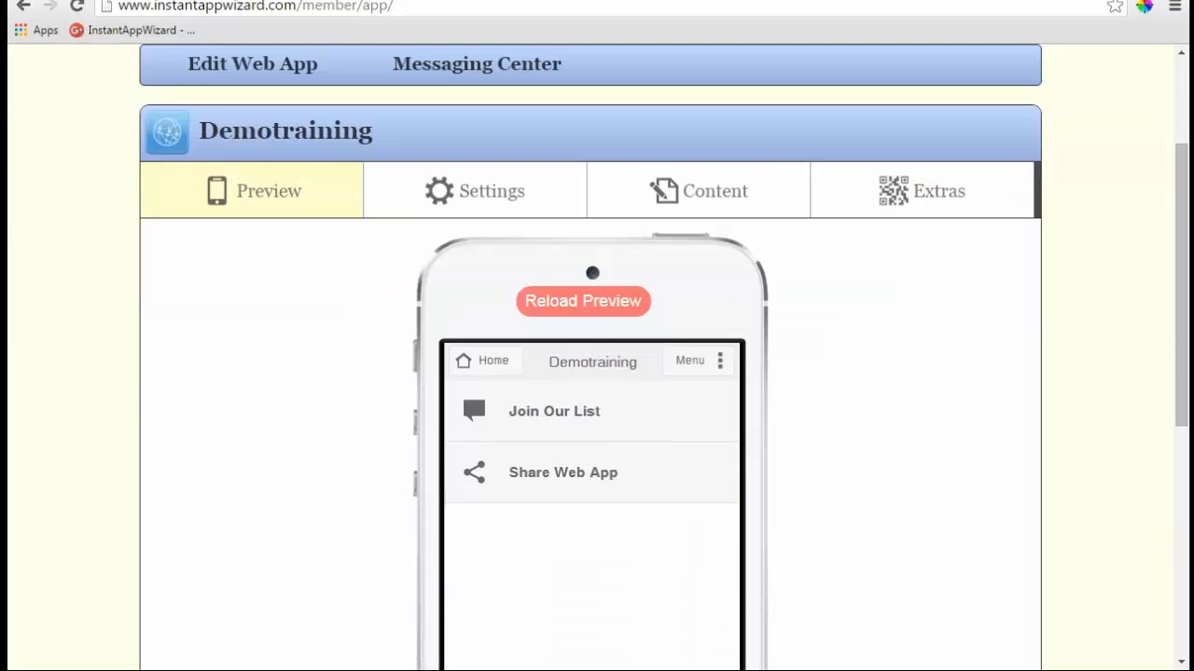
left_click(627, 485)
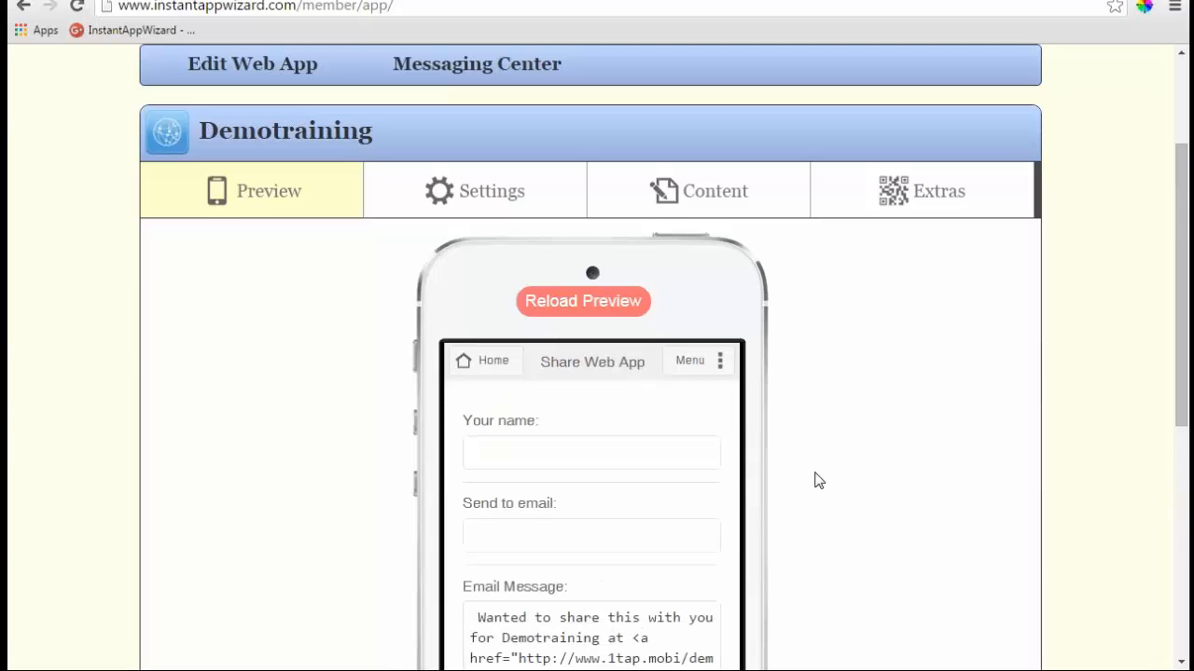
scroll(578, 488, "down", 3)
scroll(573, 414, "up", 1)
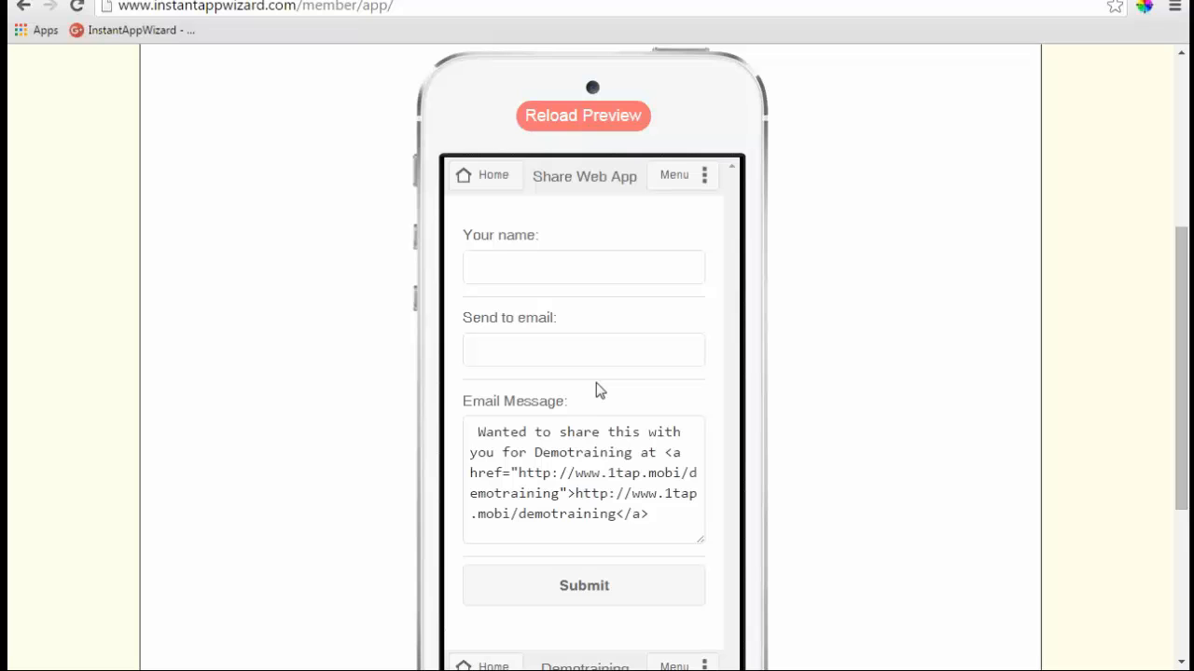
scroll(596, 383, "down", 2)
scroll(596, 383, "up", 2)
scroll(596, 382, "down", 1)
scroll(596, 382, "up", 1)
scroll(596, 382, "up", 2)
scroll(596, 383, "down", 2)
scroll(598, 288, "down", 1)
scroll(598, 288, "up", 2)
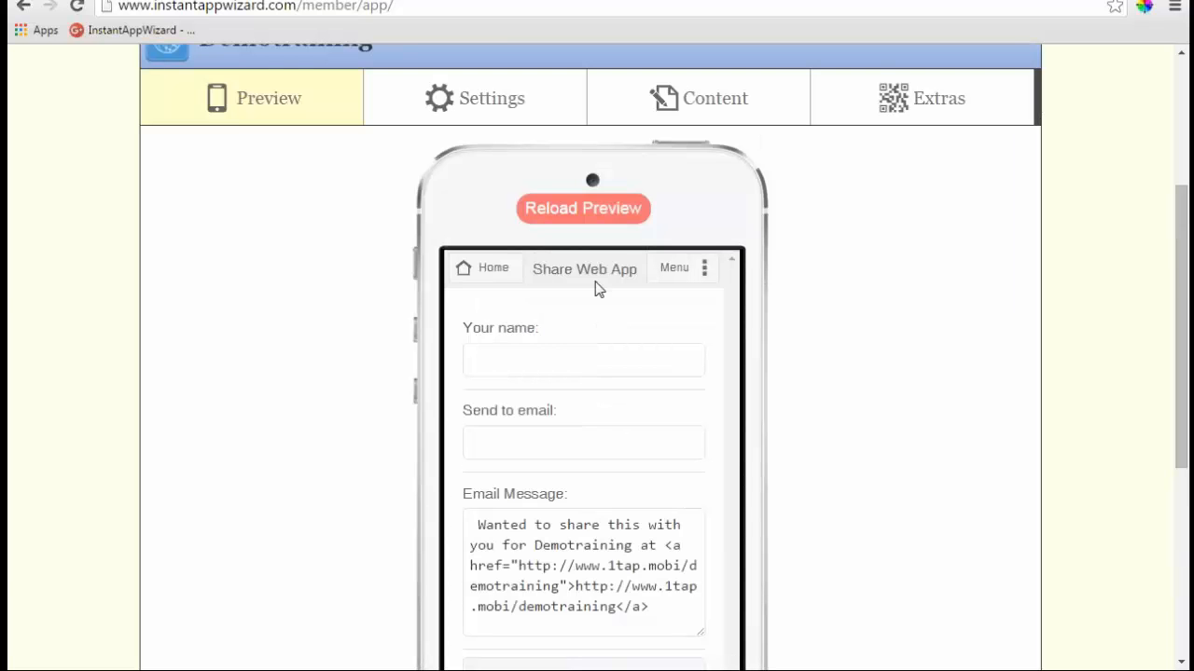
- Return the preview to the home menu and reopen the Share Web App page
left_click(492, 270)
left_click(552, 383)
scroll(605, 447, "down", 3)
scroll(605, 447, "up", 3)
scroll(576, 346, "down", 1)
scroll(576, 346, "up", 1)
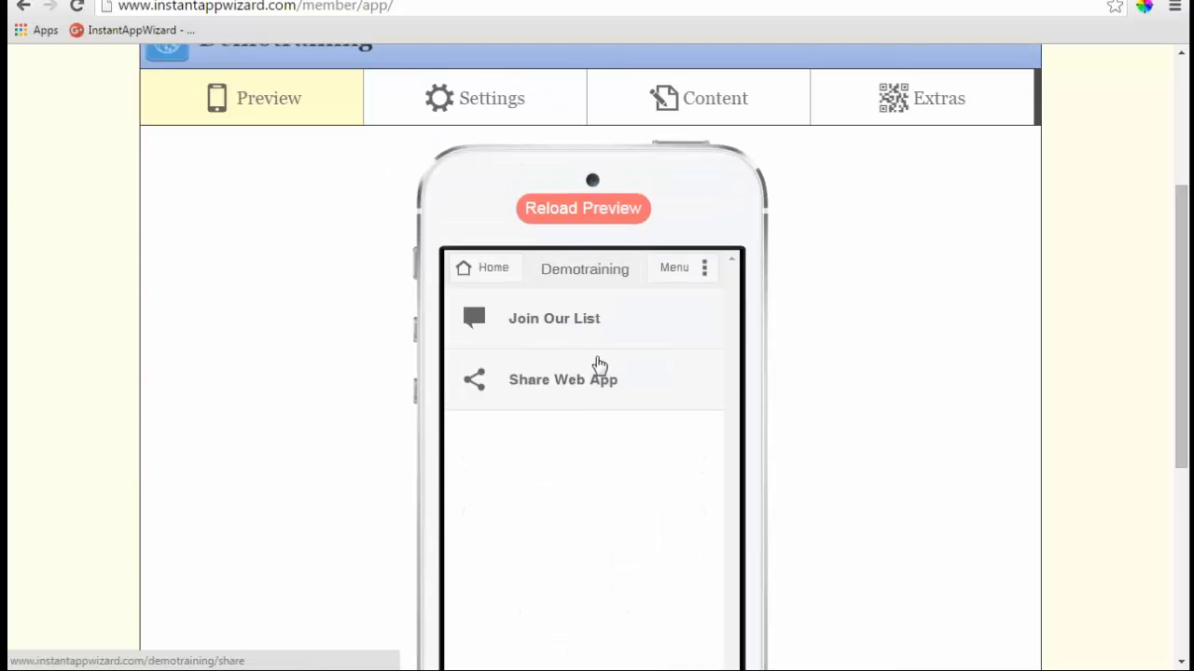
left_click(566, 396)
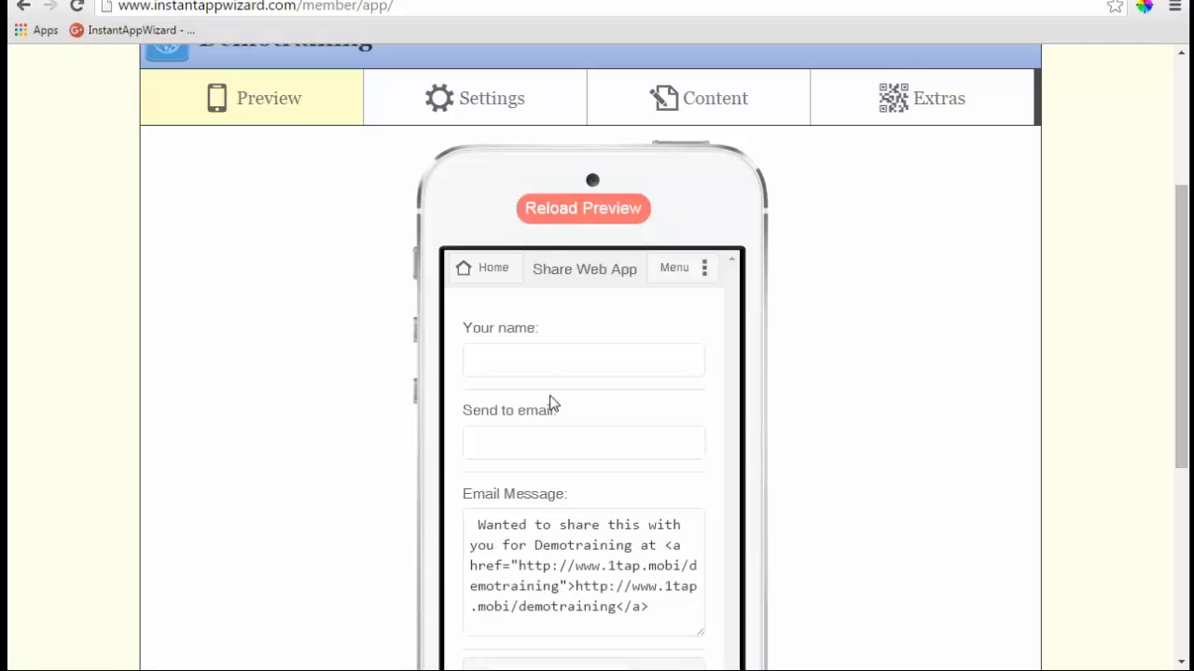
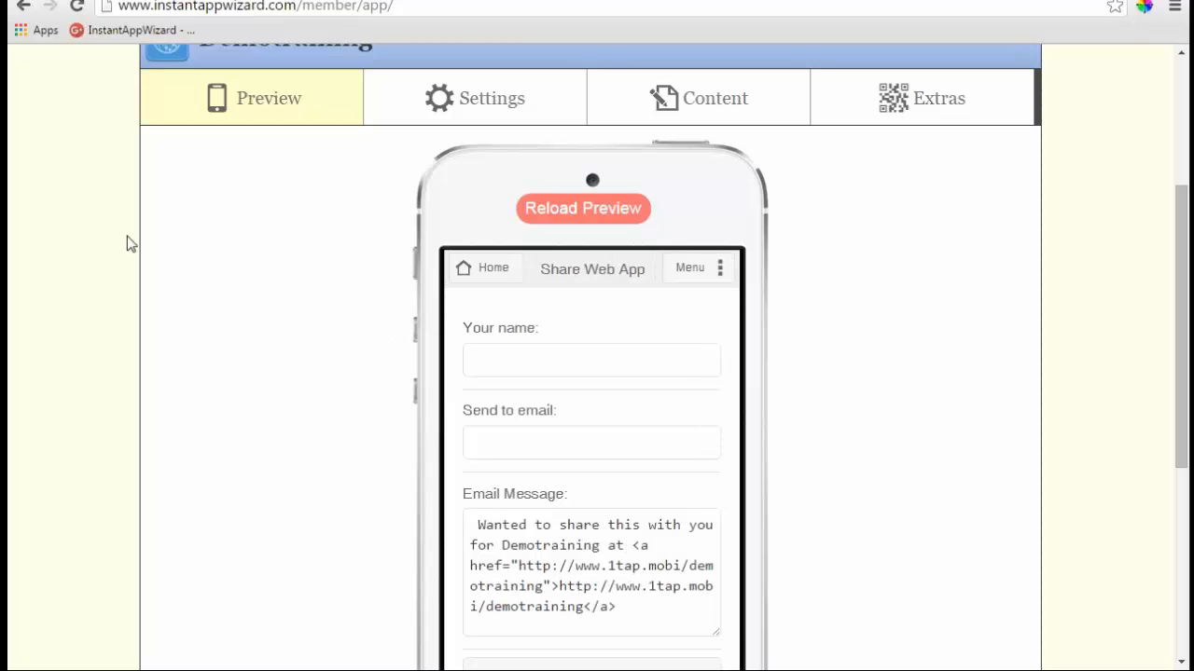
- Go through the Home Page content entry and show the Demotraining home screen in the phone preview
scroll(131, 245, "up", 1)
scroll(128, 241, "up", 1)
scroll(129, 241, "down", 1)
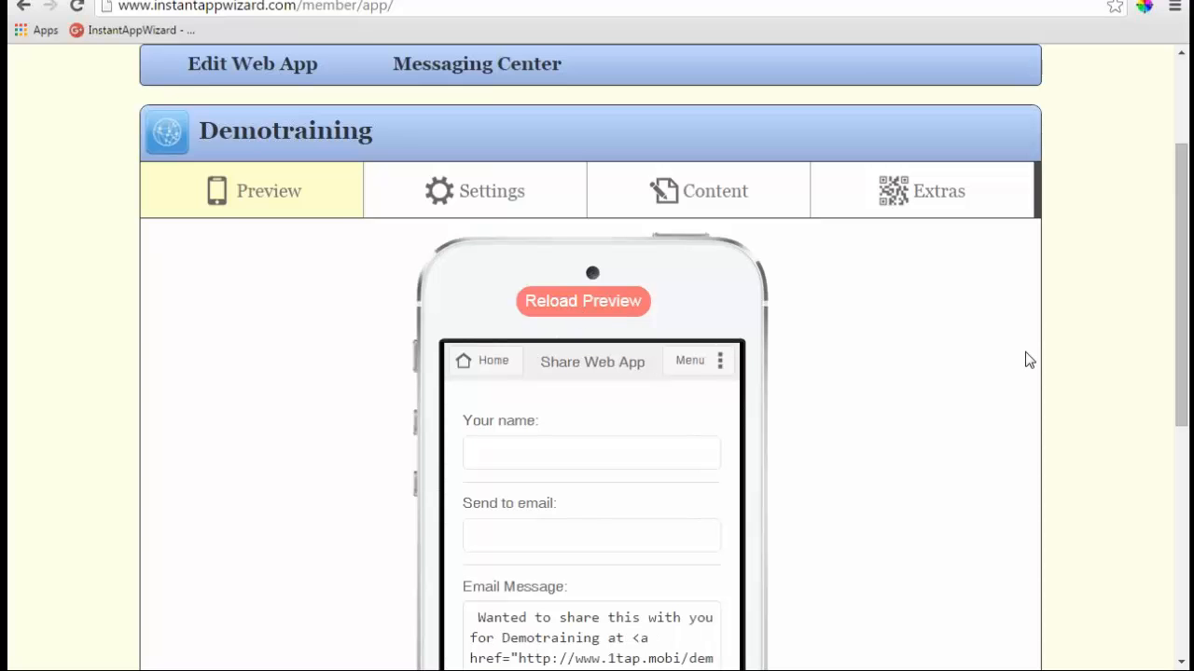
left_click(709, 206)
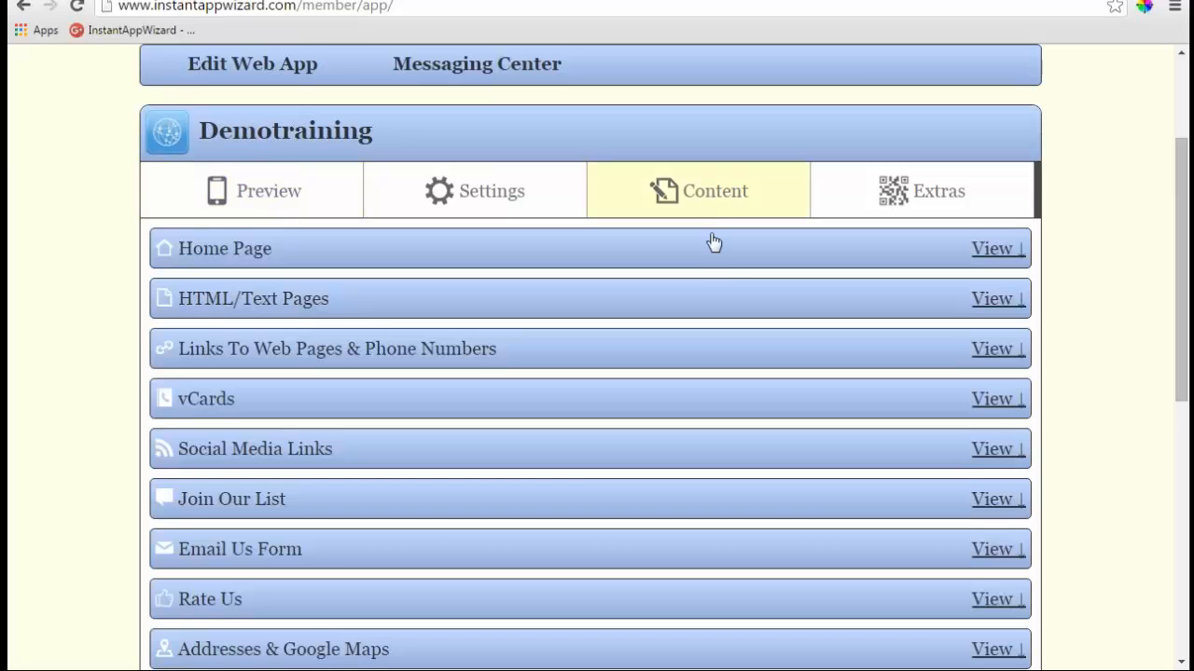
left_click(996, 248)
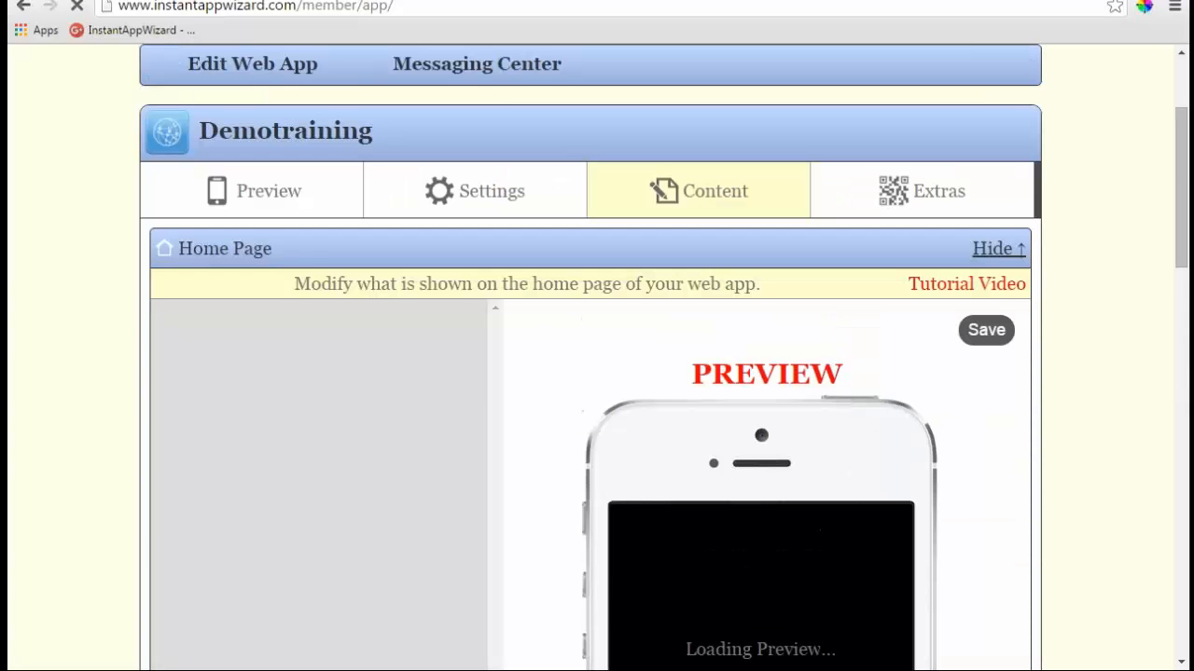
left_click(274, 196)
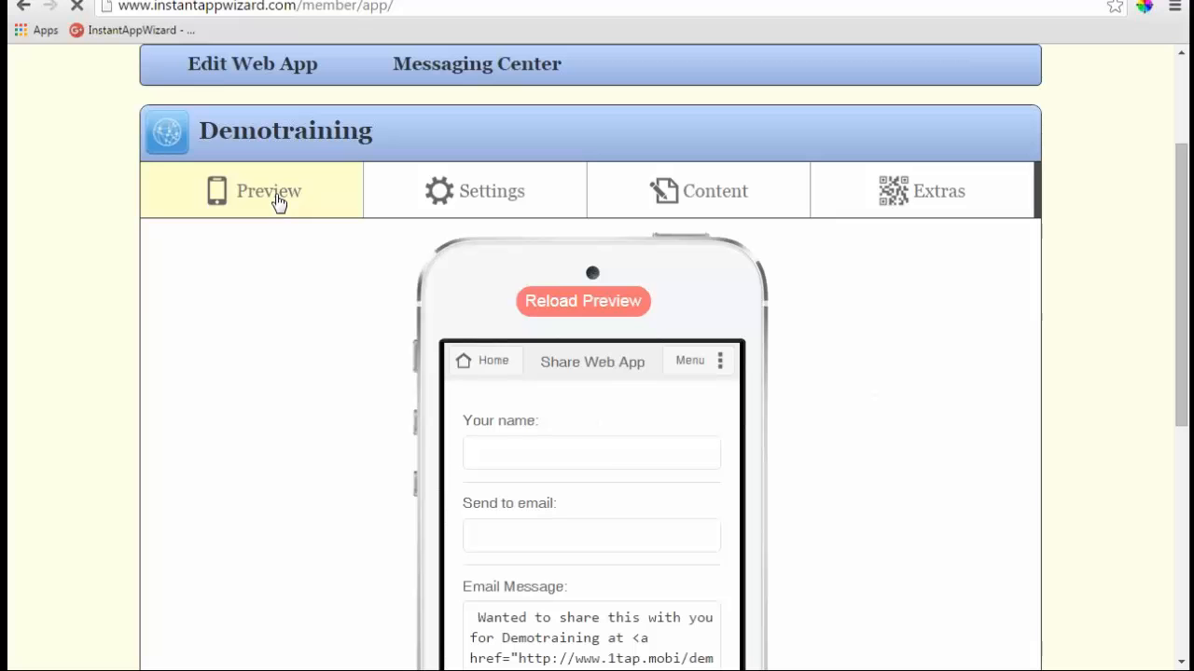
left_click(481, 361)
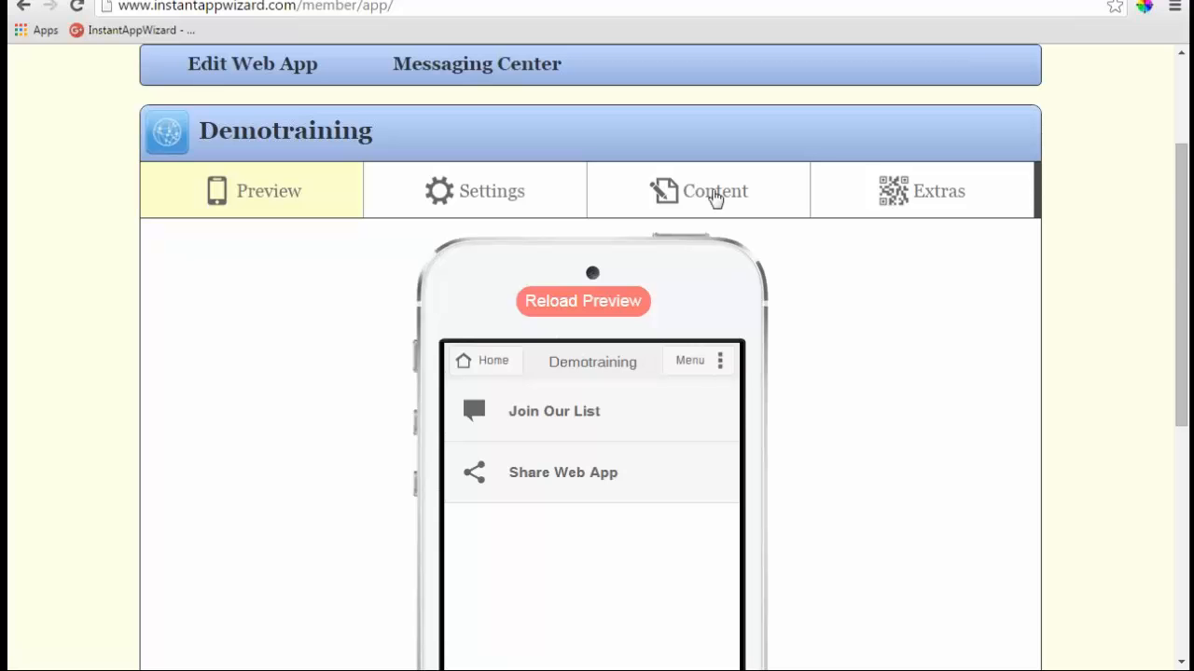
- In the Home Page editor, check a new image's Link To Page options (left N/A), then expand Text/HTML
left_click(714, 196)
scroll(568, 342, "down", 1)
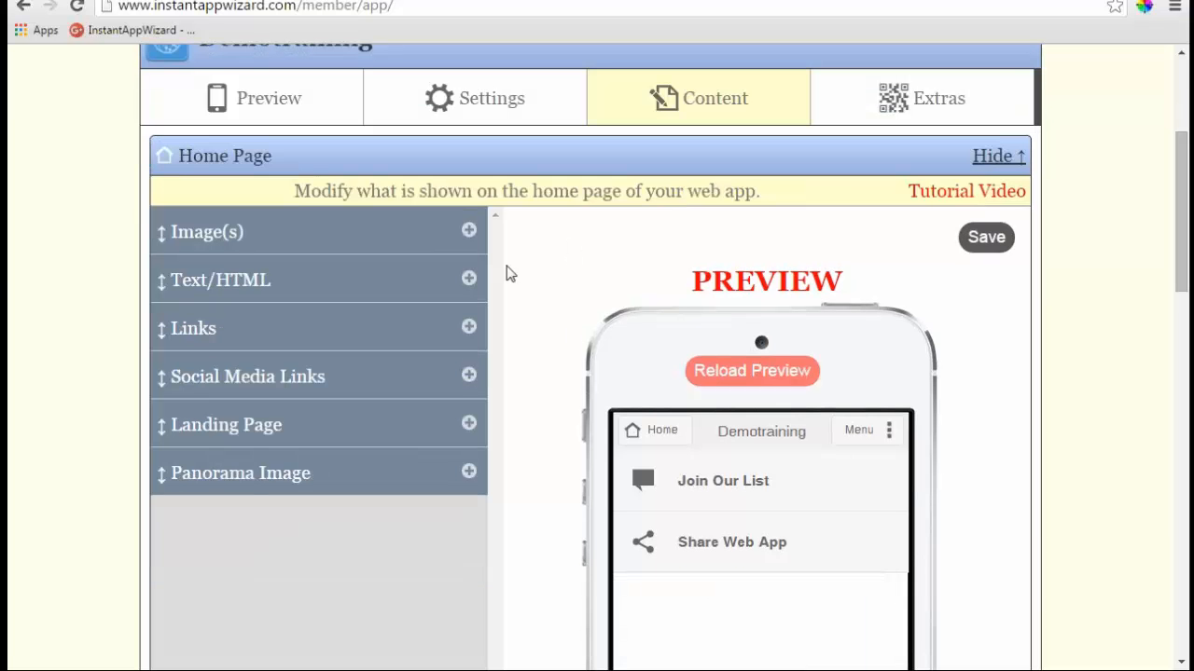
left_click(468, 234)
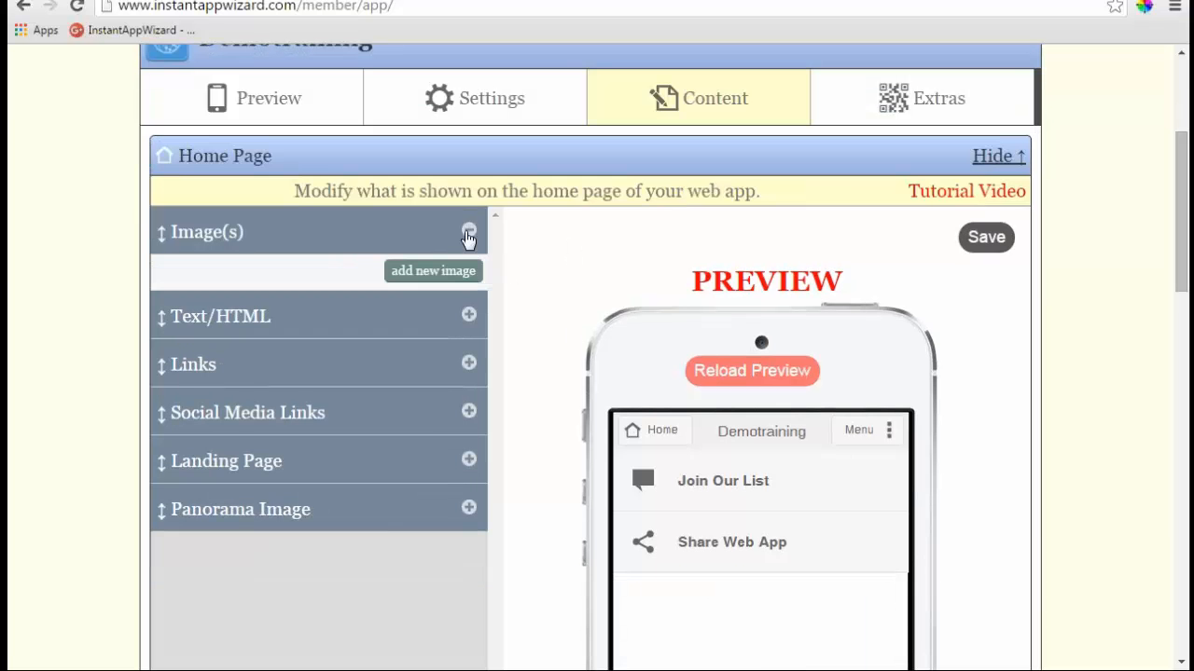
left_click(422, 272)
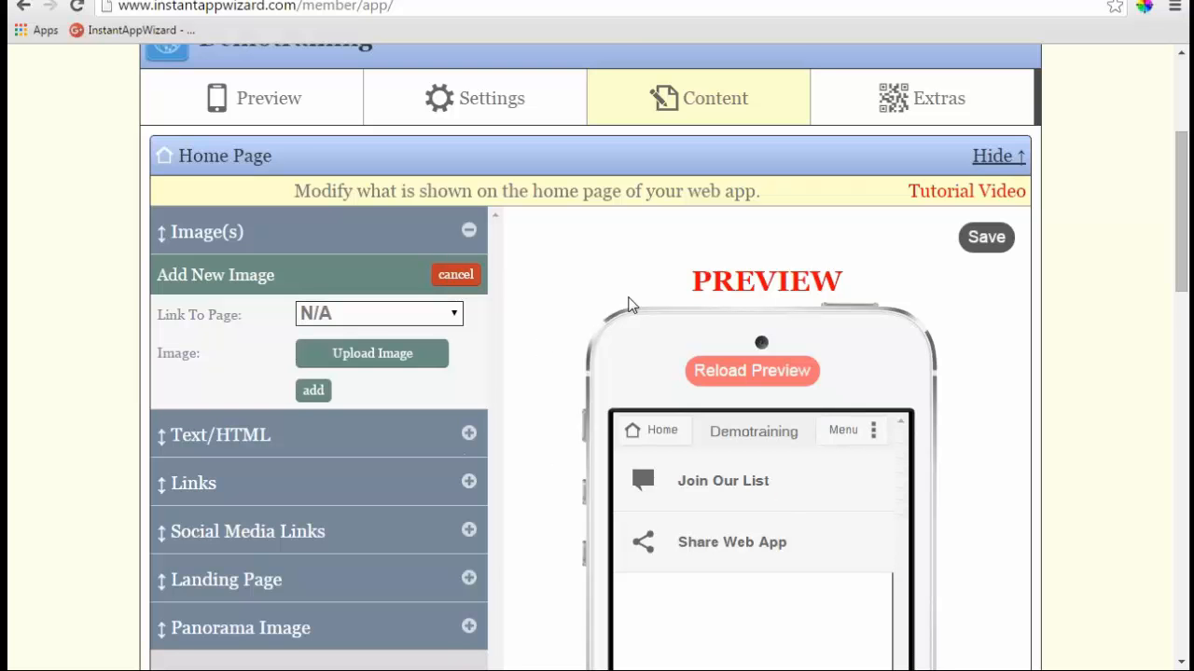
scroll(682, 530, "down", 1)
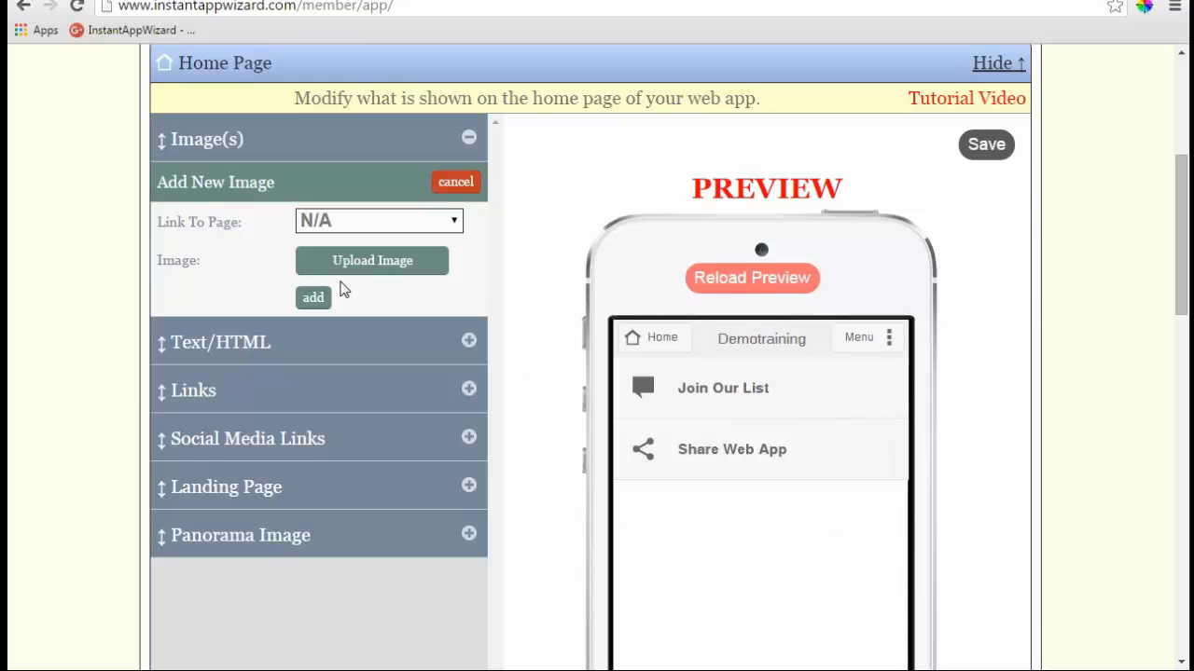
left_click(452, 223)
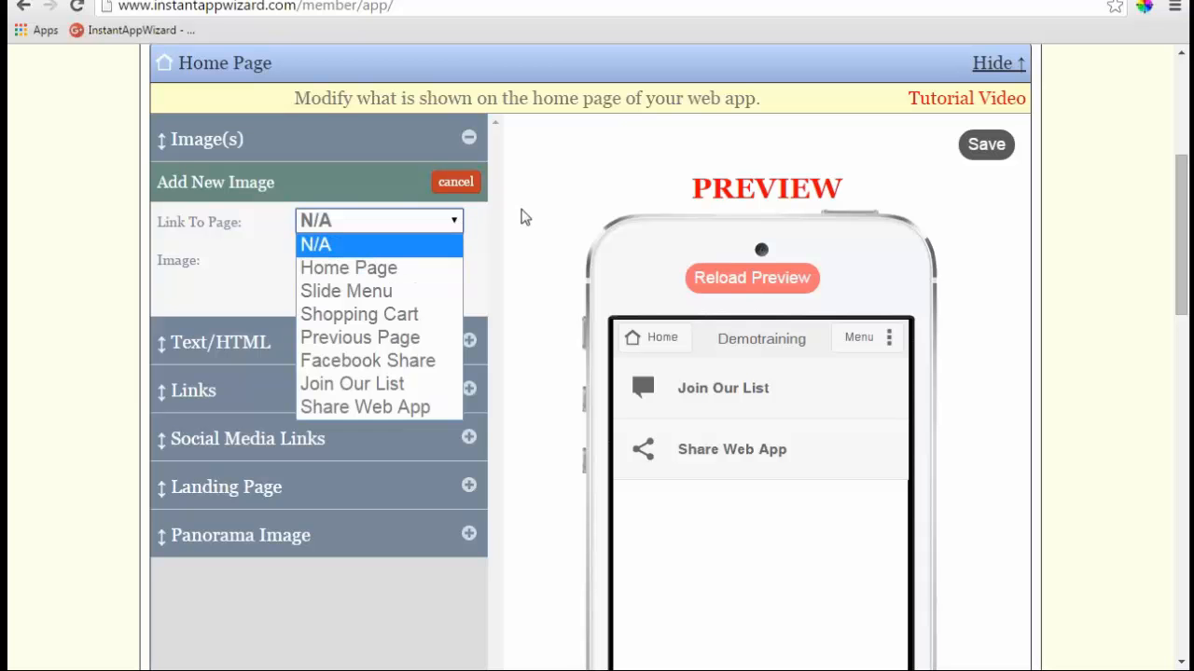
left_click(554, 237)
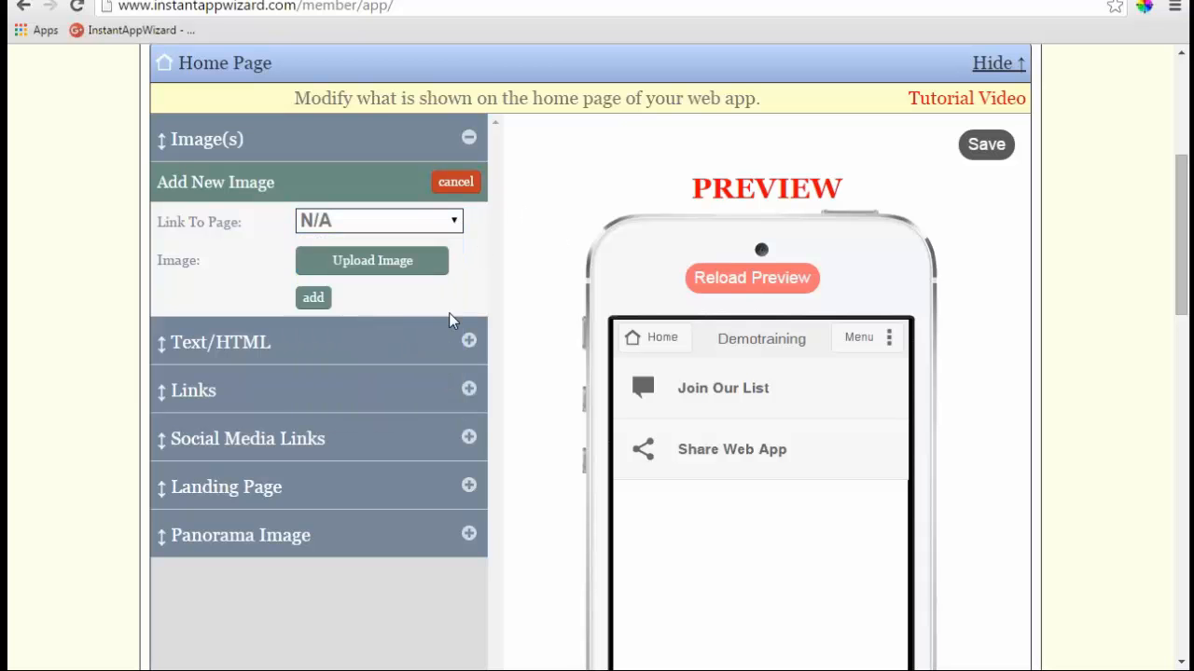
left_click(468, 341)
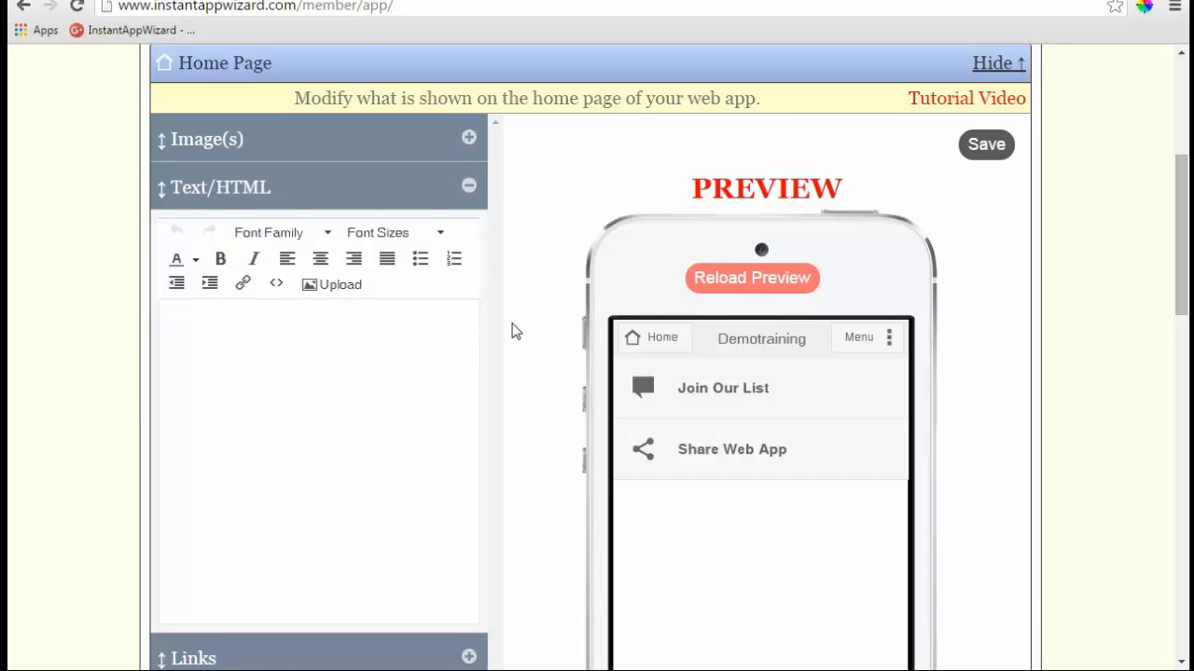
- Inspect the empty Text/HTML source and image upload dialogs, then collapse Text/HTML and expand Links
scroll(511, 331, "down", 1)
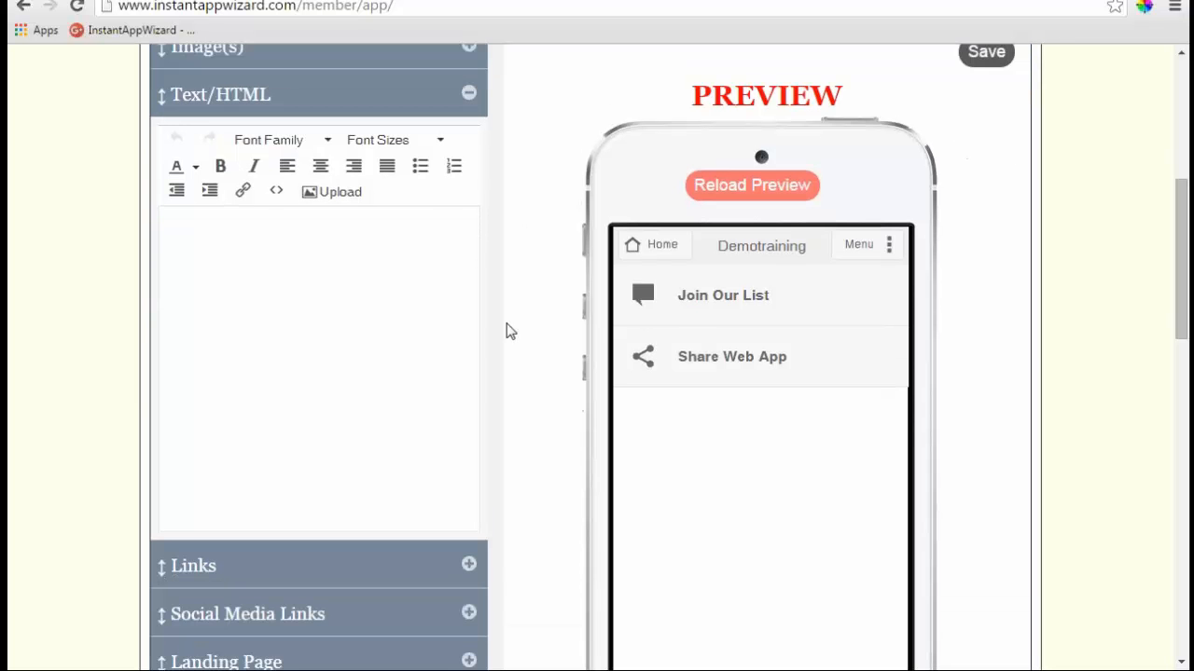
left_click(276, 190)
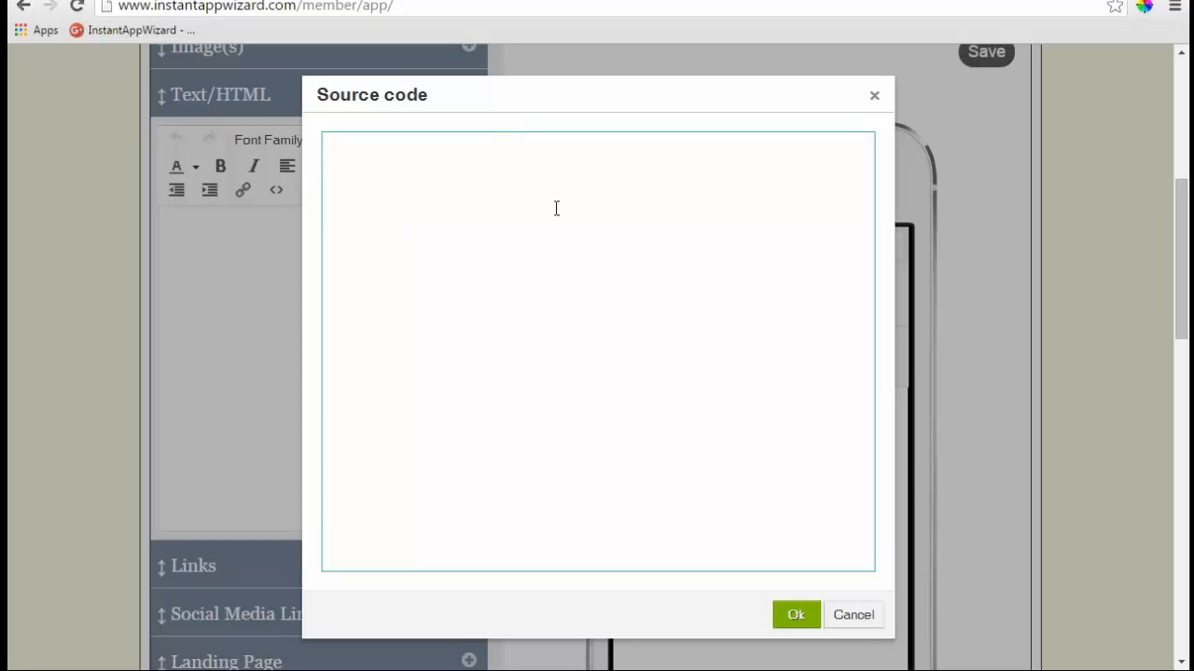
left_click(874, 95)
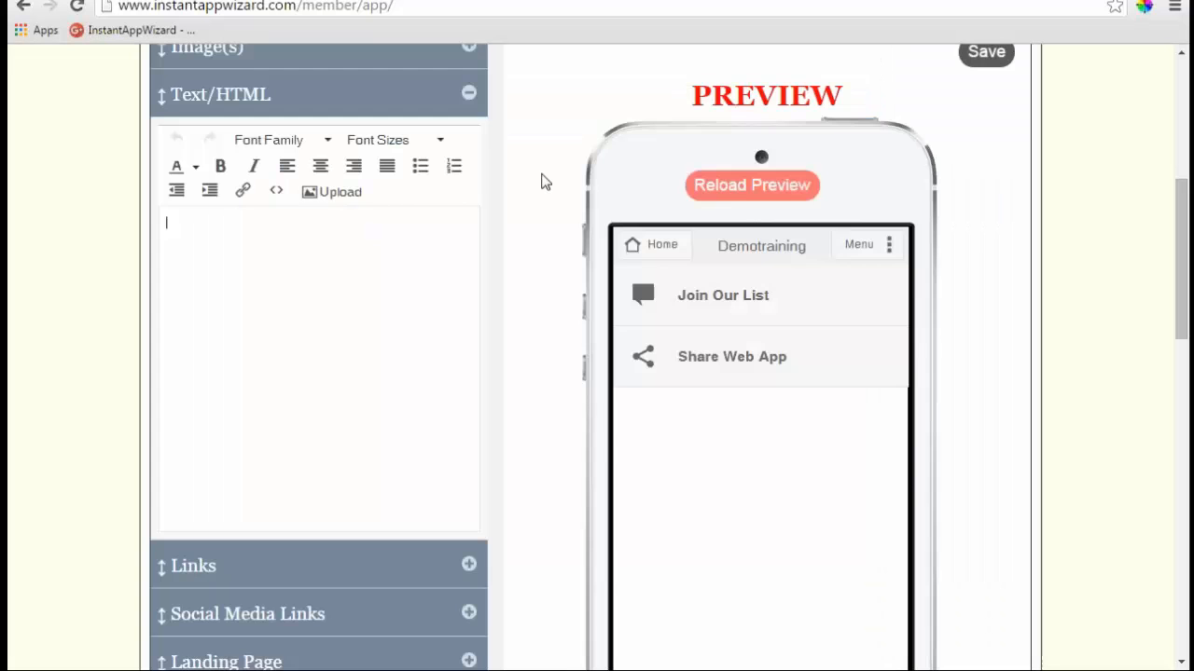
left_click(334, 197)
left_click(717, 436)
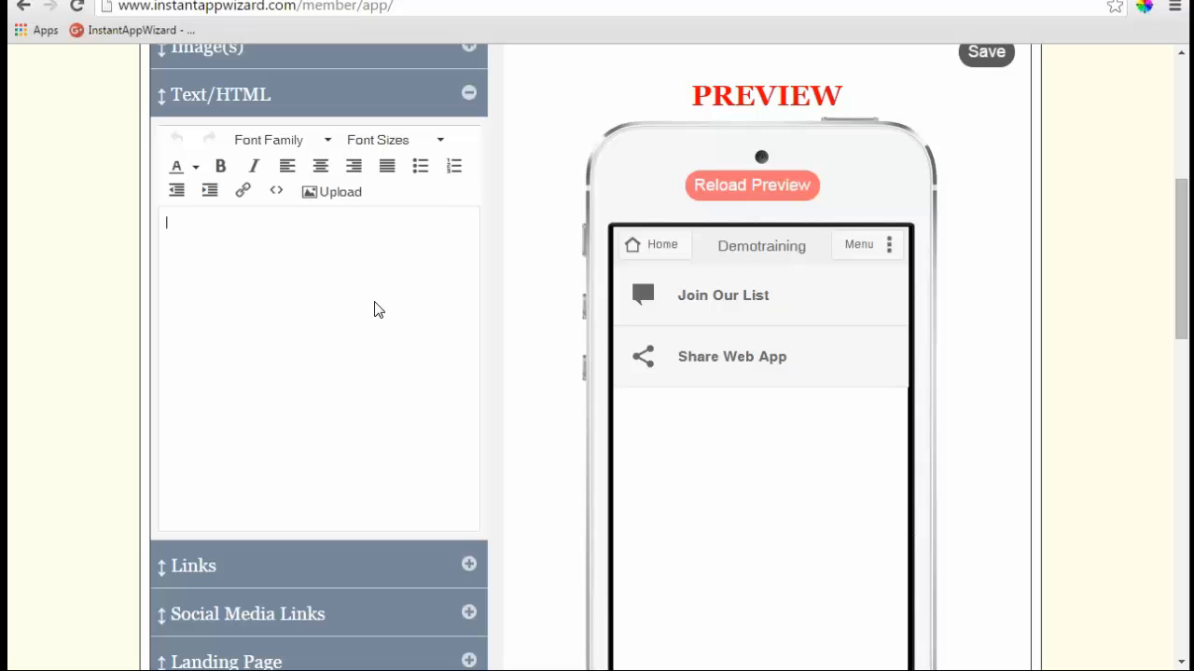
left_click(471, 102)
left_click(470, 146)
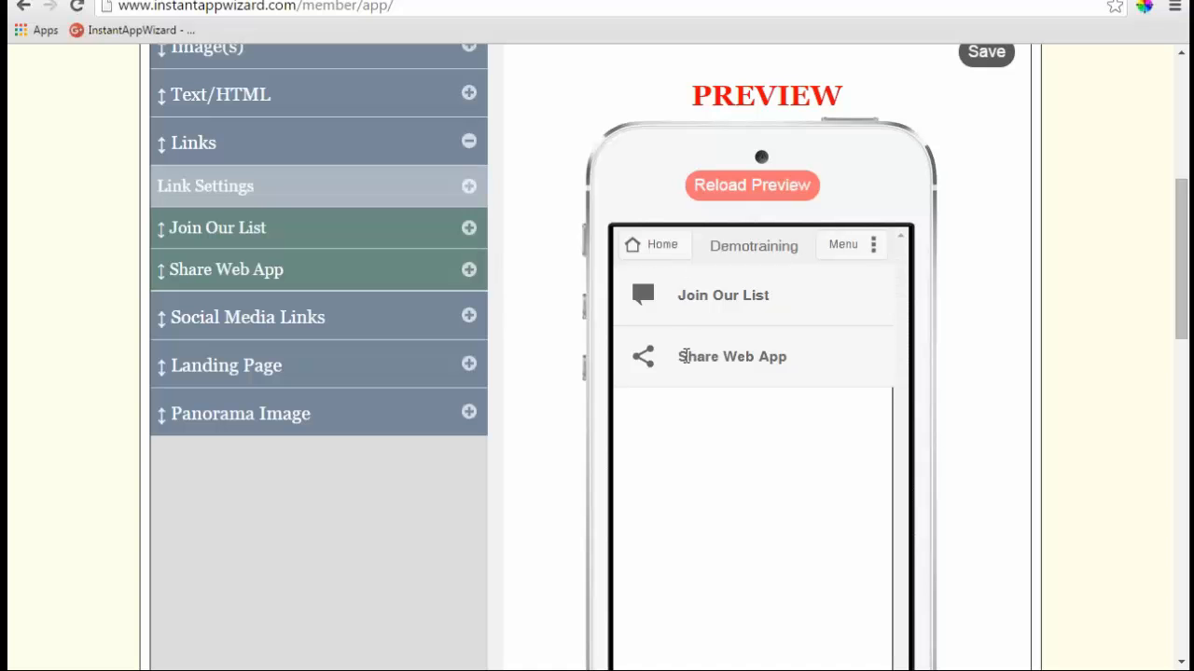
- Try hiding Join Our List, restore its Show to Yes, and drag Share Web App above it
left_click(469, 229)
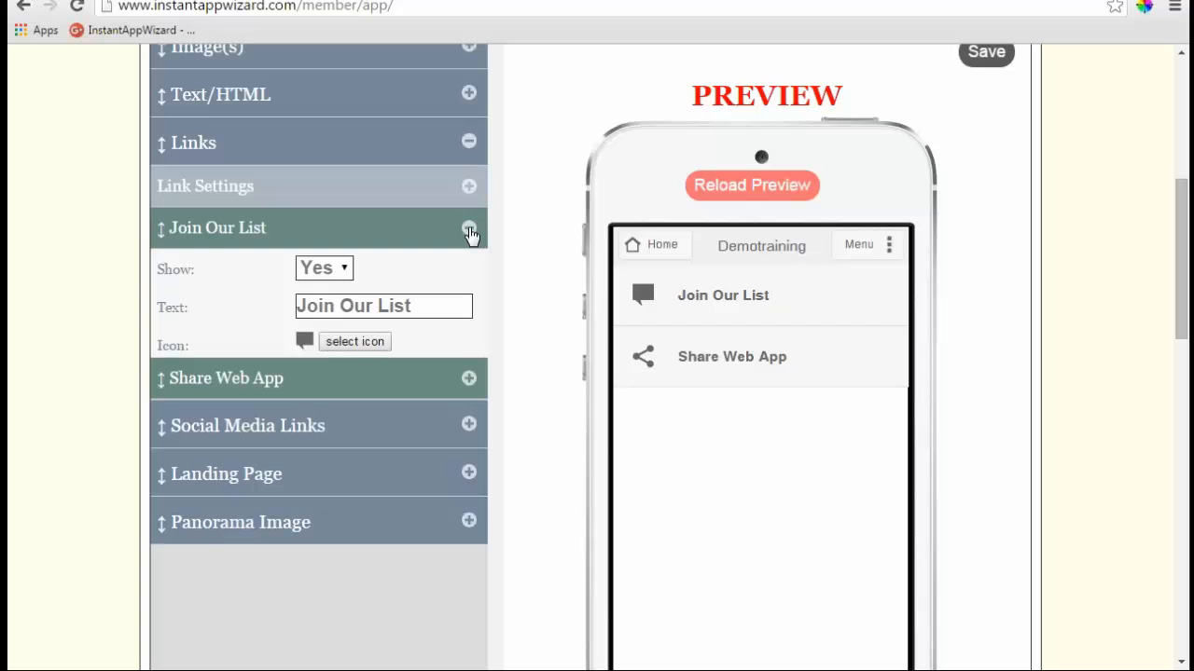
left_click(345, 268)
left_click(322, 317)
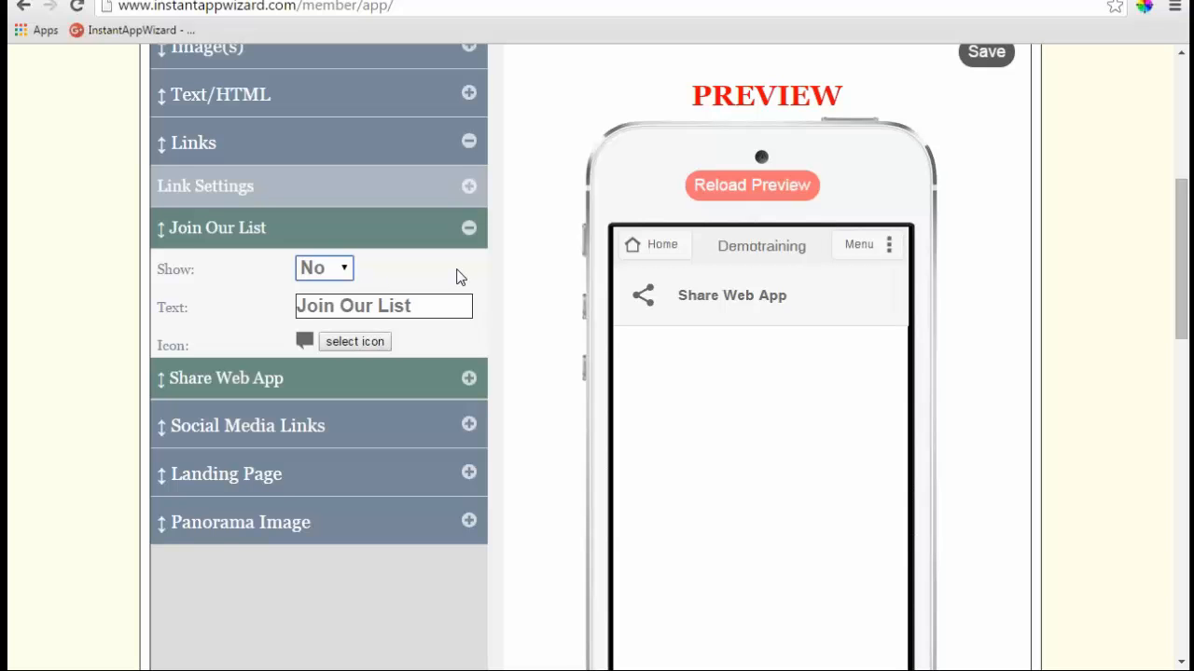
left_click(345, 270)
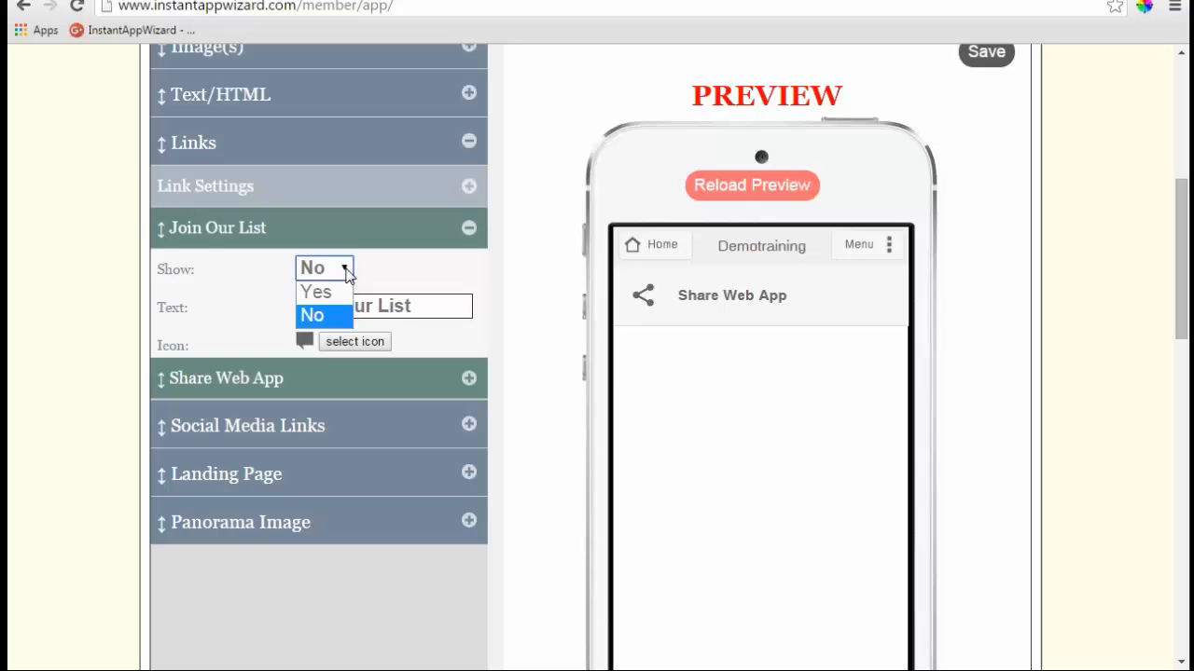
left_click(321, 290)
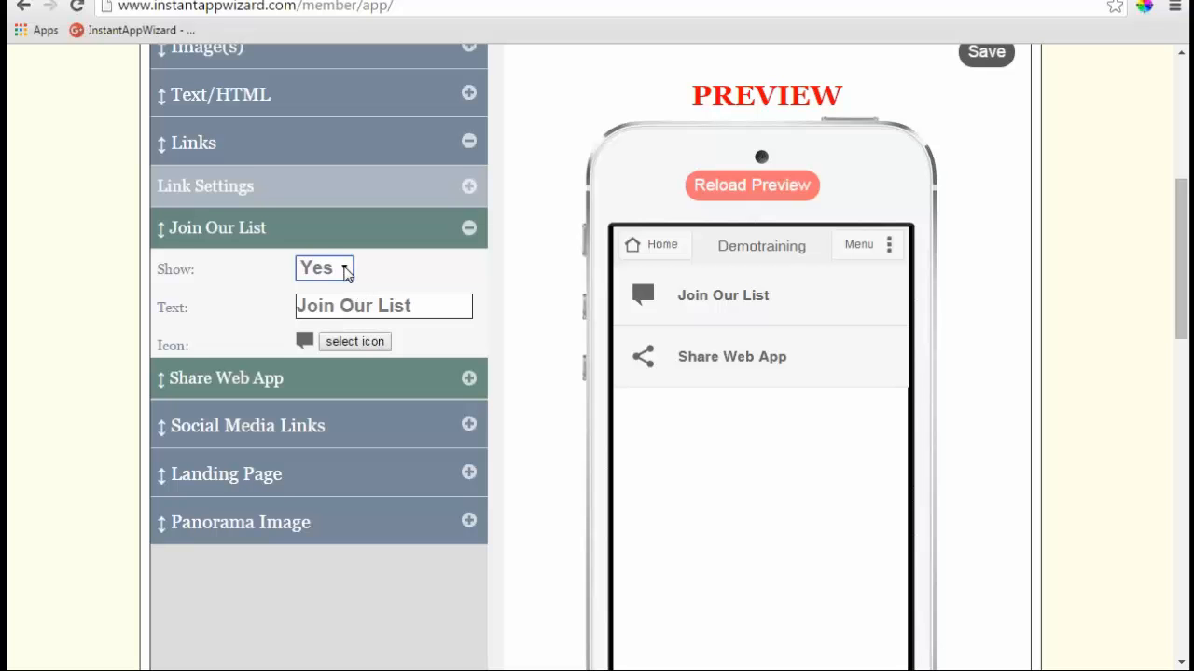
left_click(345, 270)
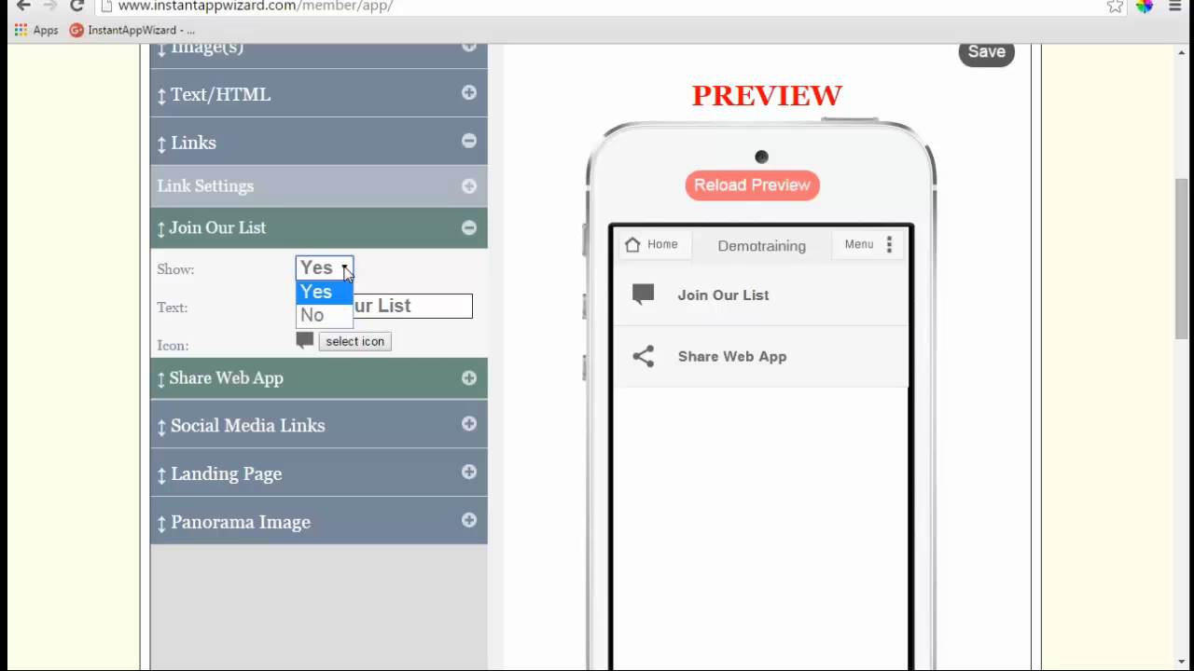
left_click(329, 317)
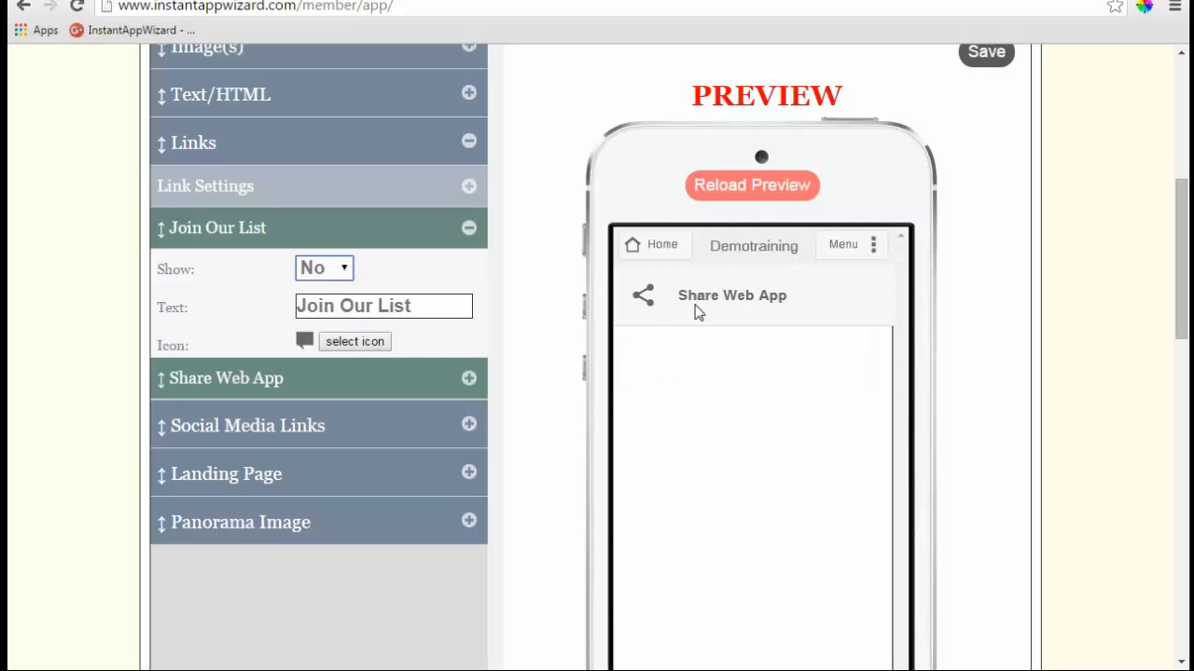
left_click(655, 303)
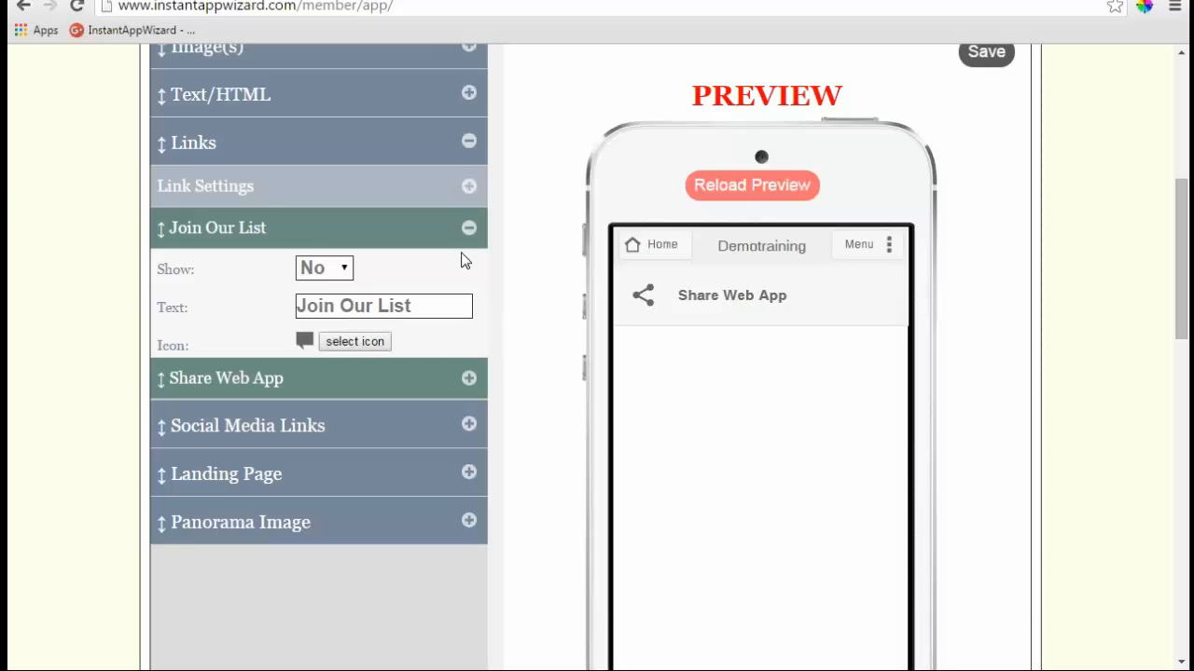
left_click(336, 269)
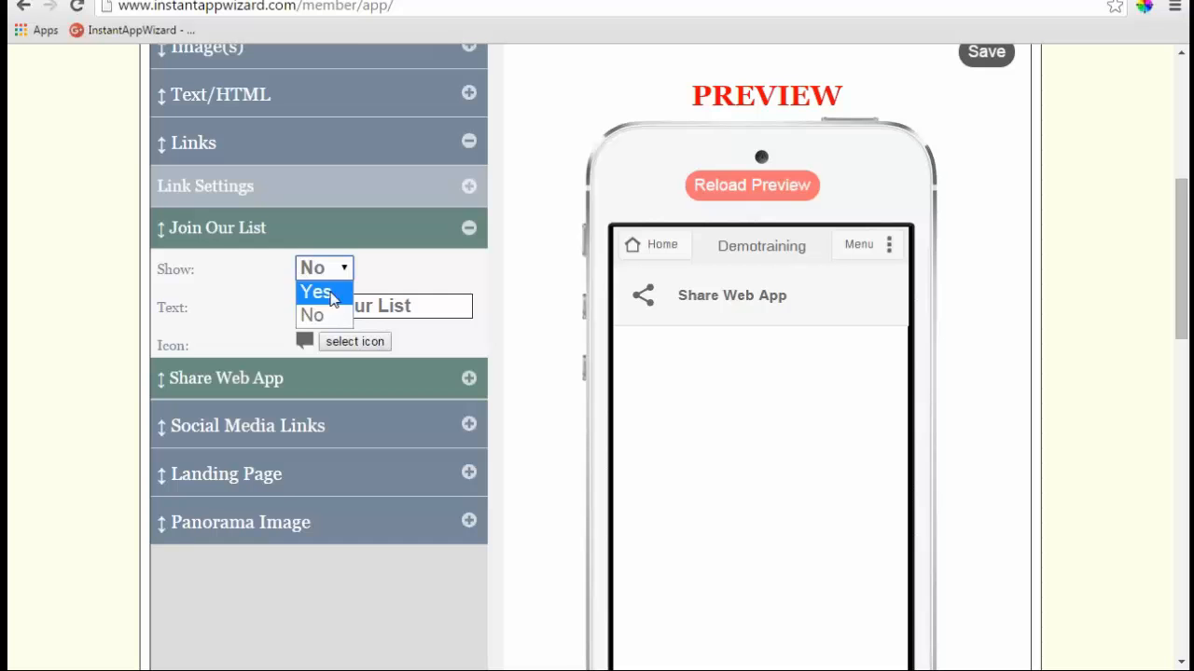
left_click(315, 289)
left_click_drag(268, 364, 248, 228)
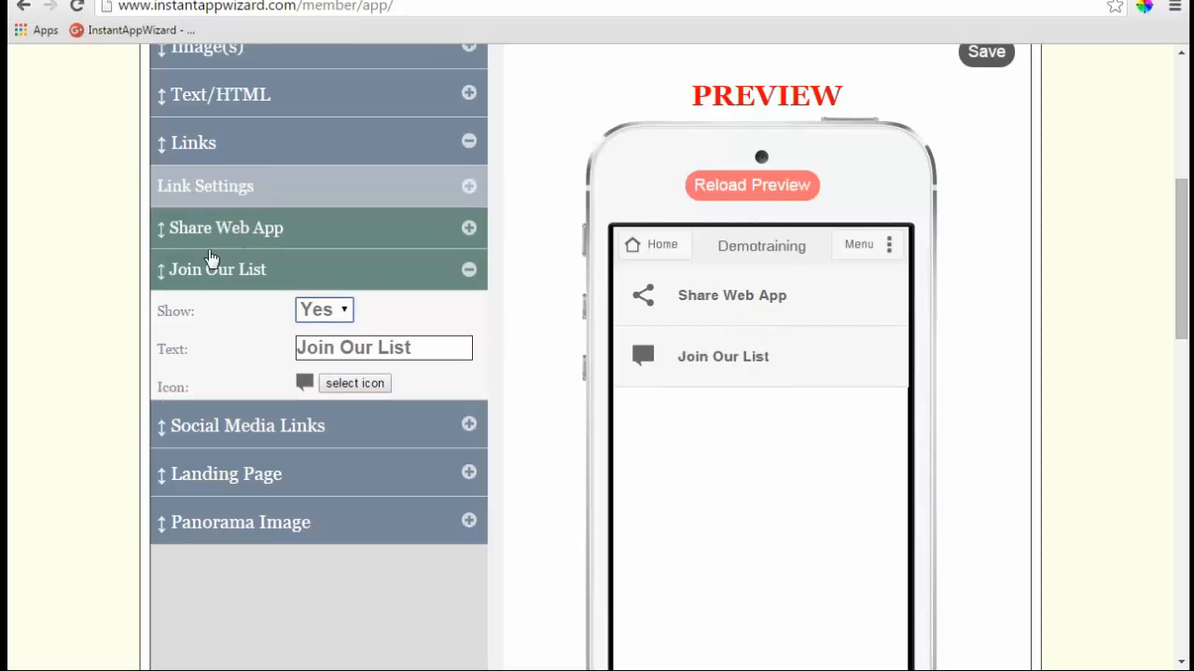
left_click(466, 275)
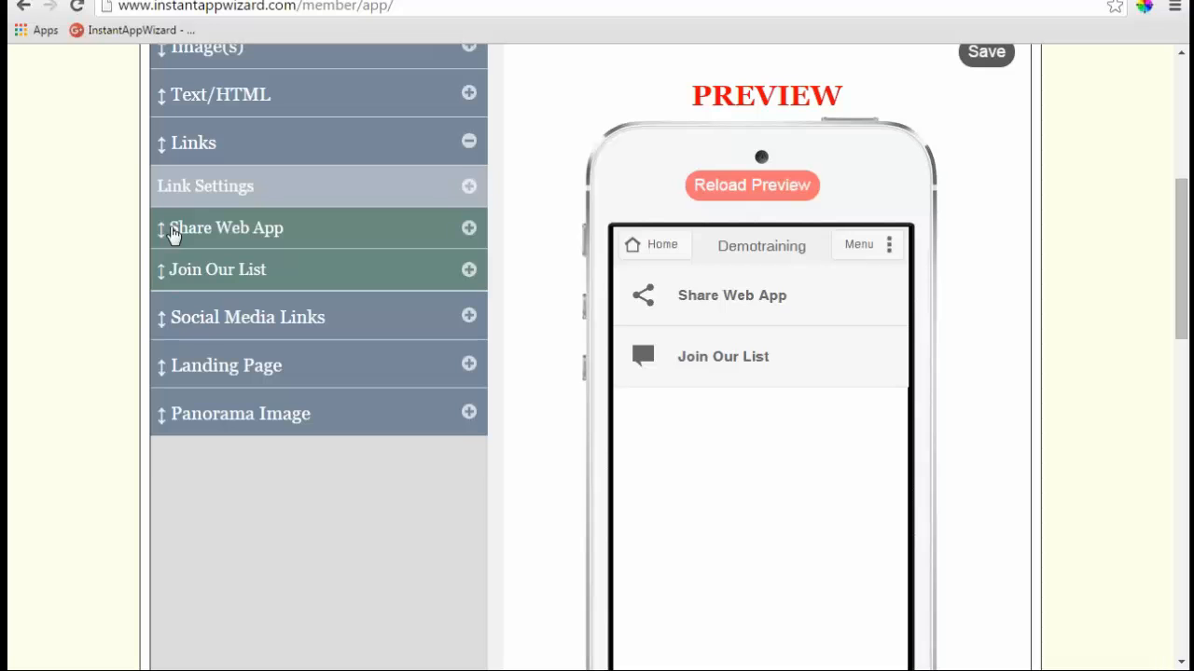
- Check Link Settings and move Join Our List back to first place in Links
left_click(471, 189)
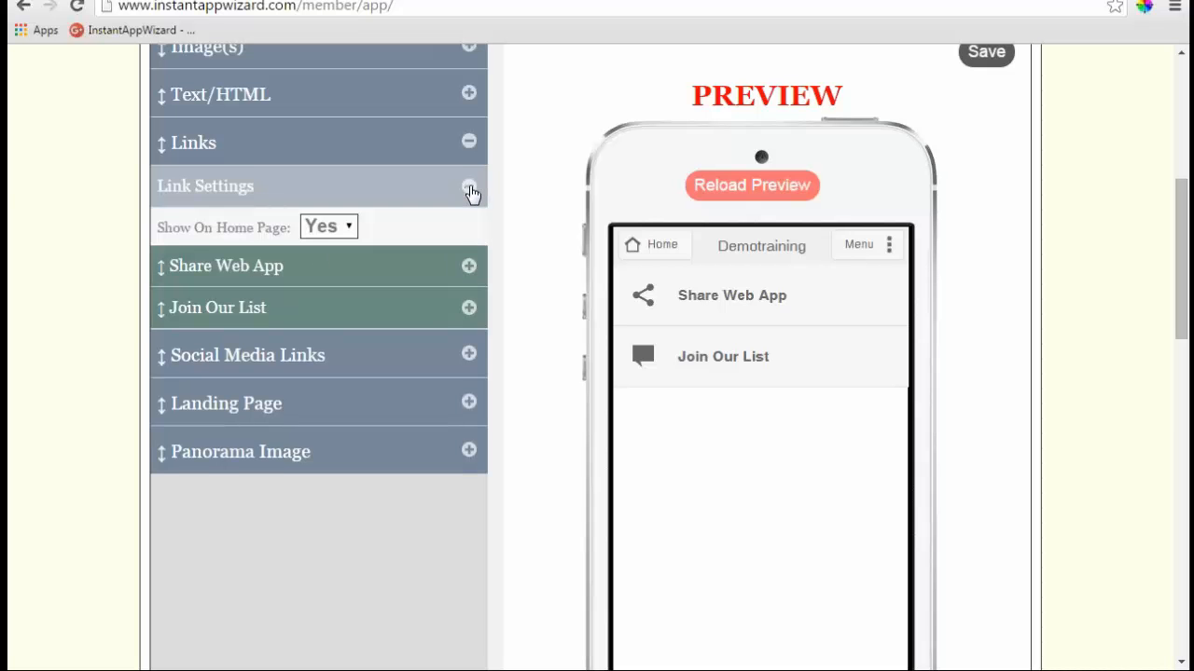
left_click(473, 194)
left_click(472, 195)
left_click(471, 192)
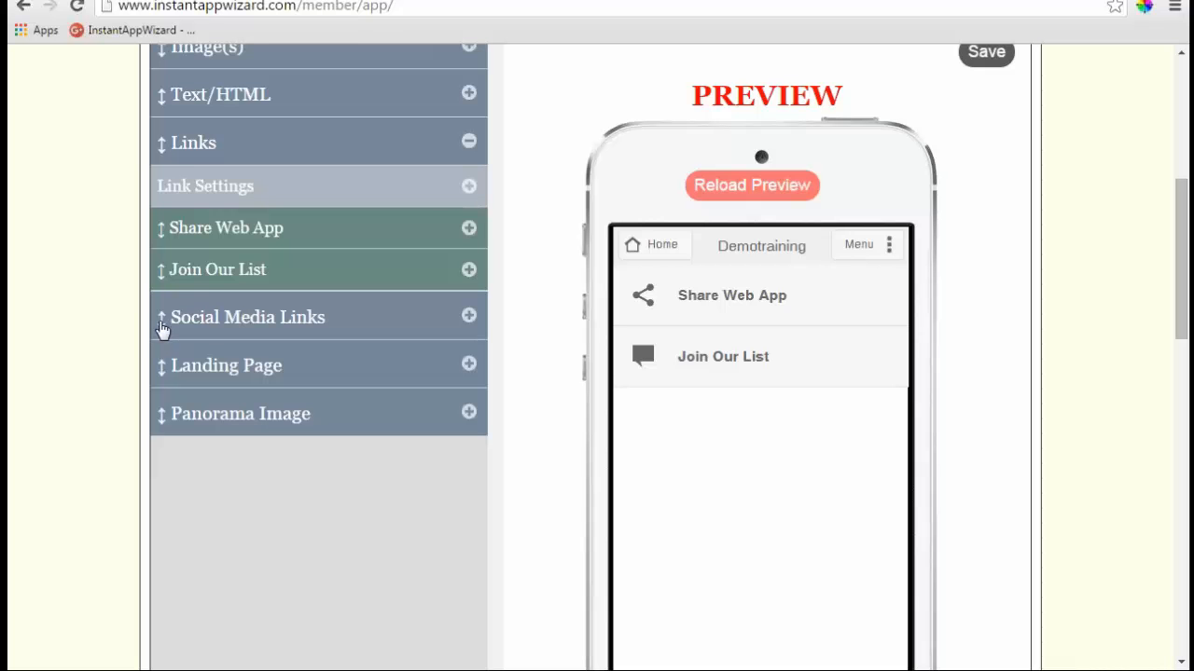
left_click_drag(207, 277, 211, 244)
left_click(469, 141)
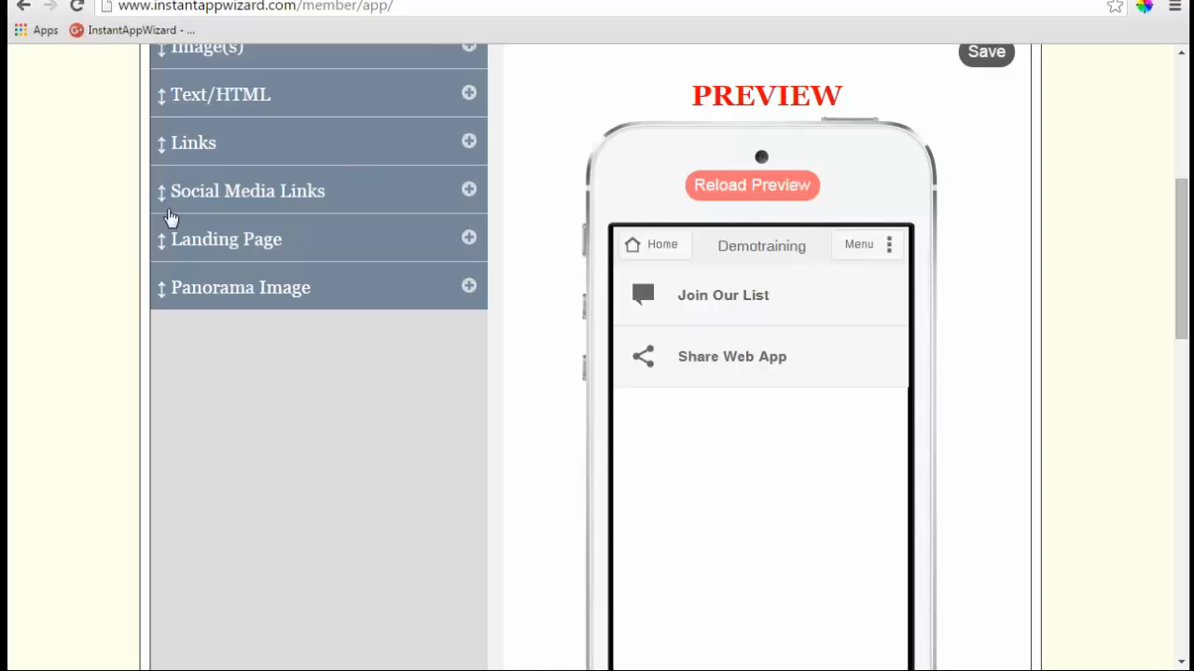
- Move Social Media Links below the Links section and put Share Web App above Join Our List
left_click_drag(166, 186, 163, 160)
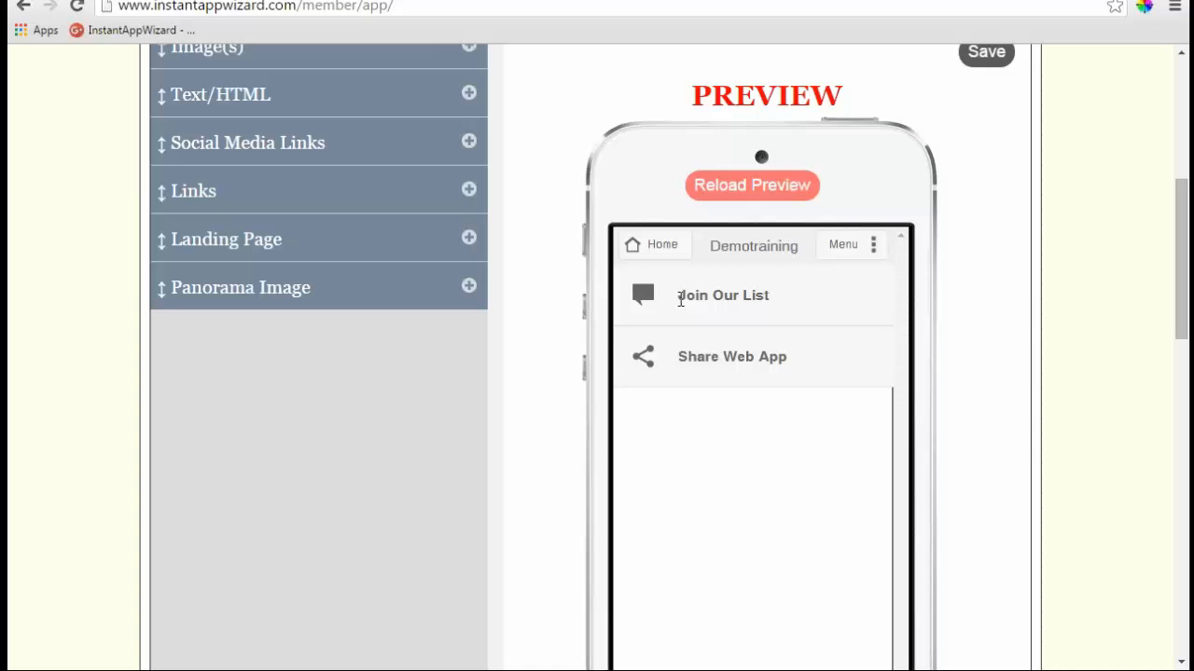
left_click(298, 191)
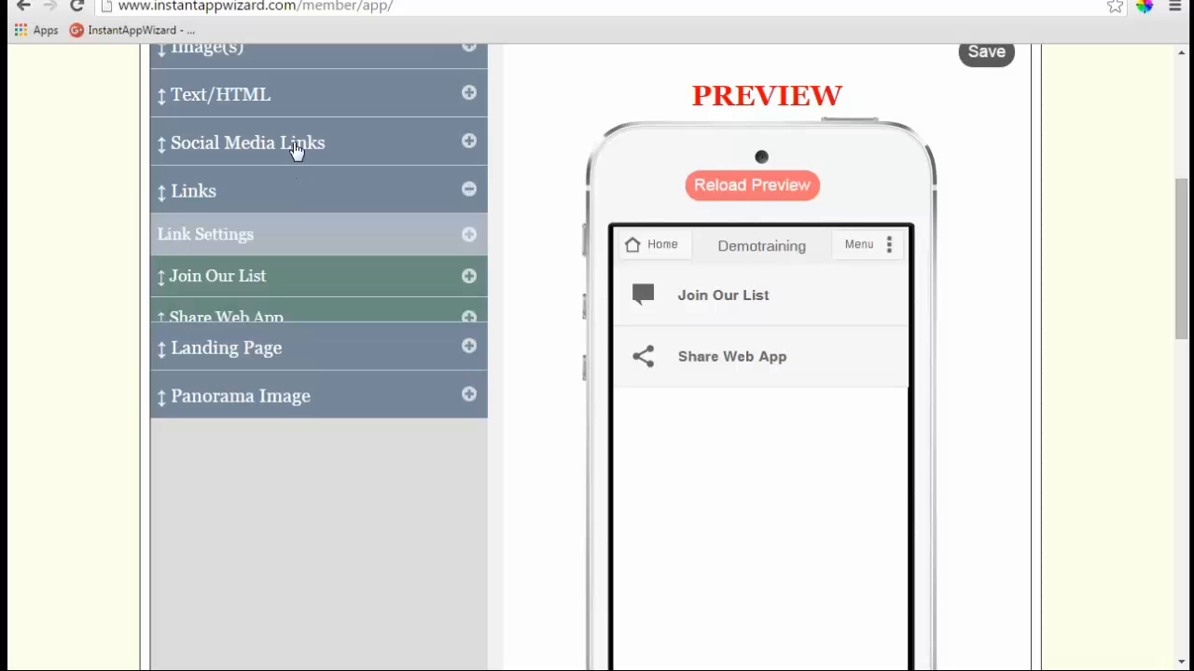
left_click_drag(299, 152, 376, 320)
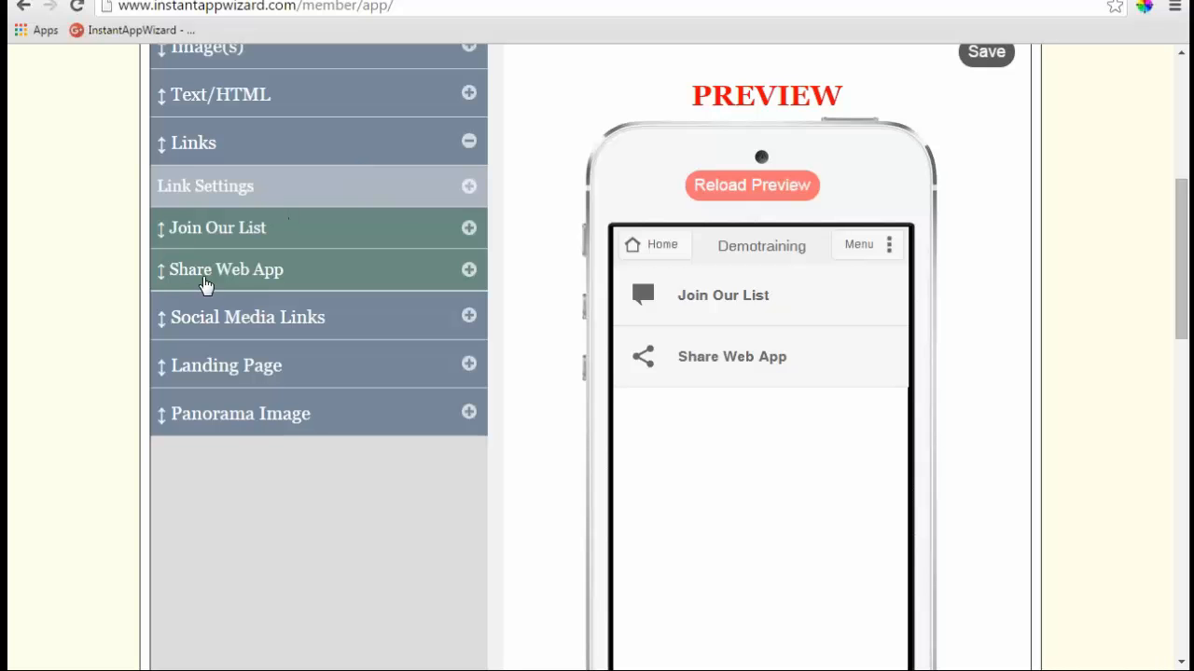
left_click_drag(163, 277, 172, 239)
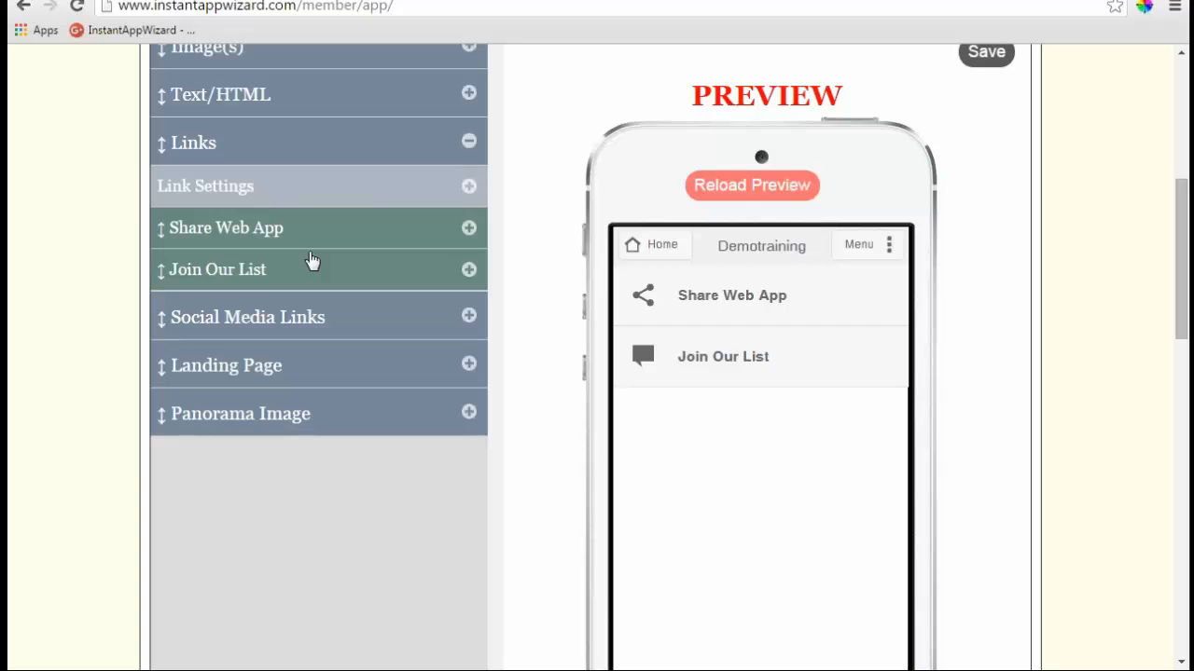
left_click_drag(261, 277, 268, 239)
- Set the links' Show On Home Page option to No, then back to Yes
left_click(472, 194)
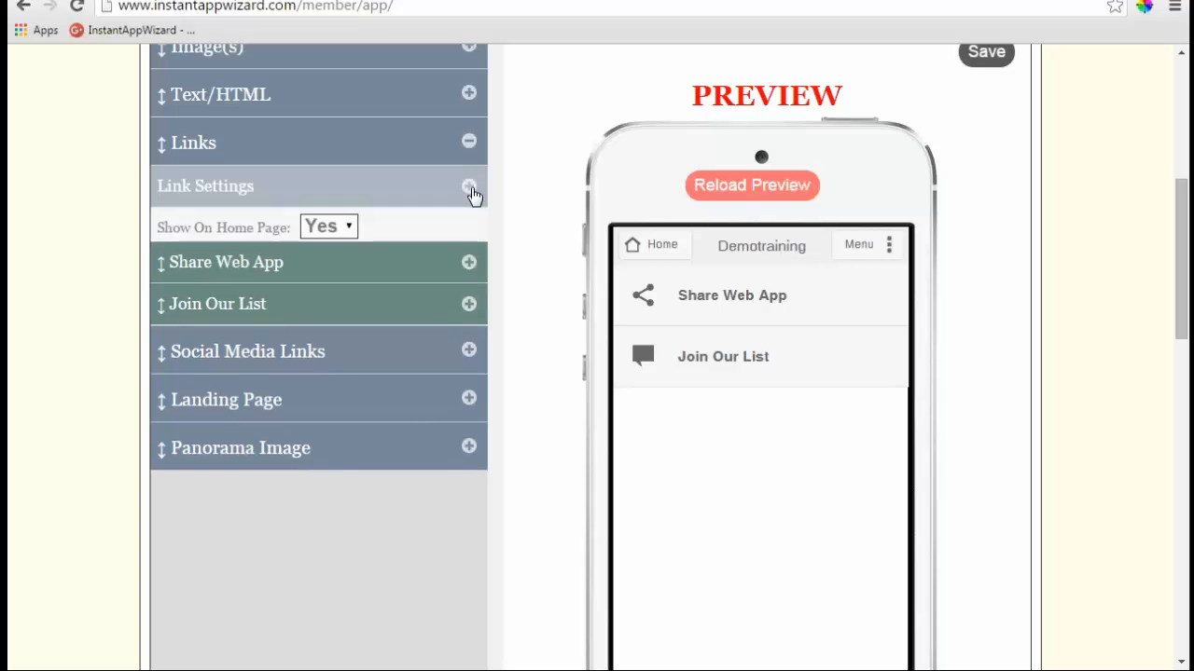
left_click(473, 194)
left_click(472, 192)
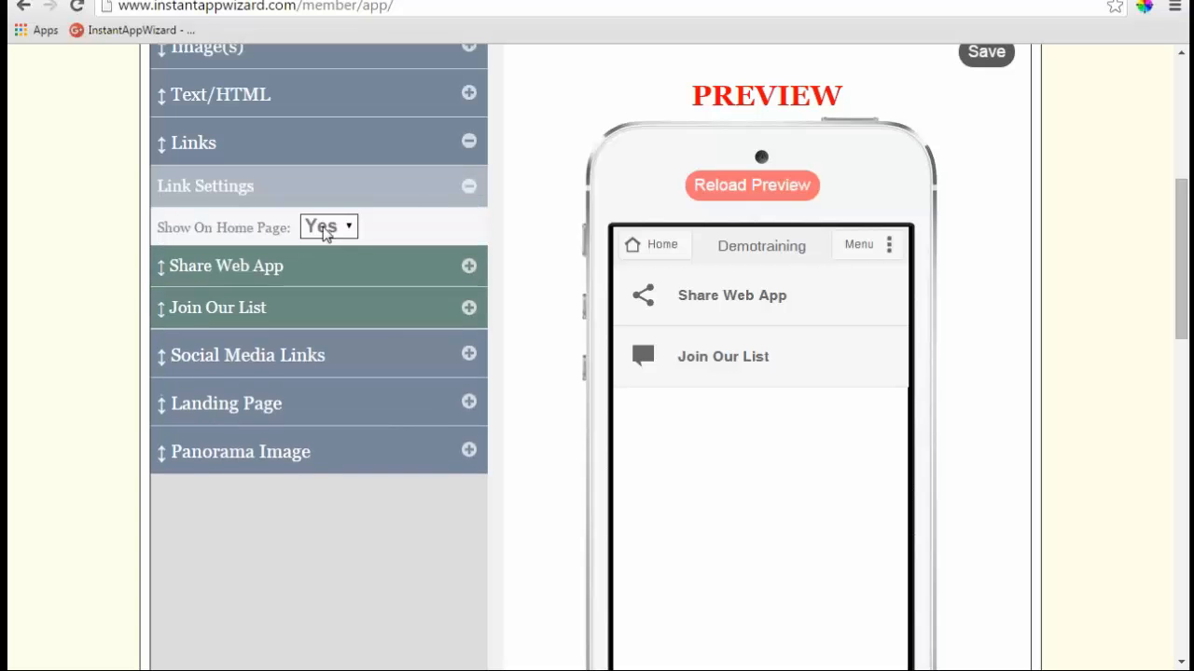
left_click(352, 233)
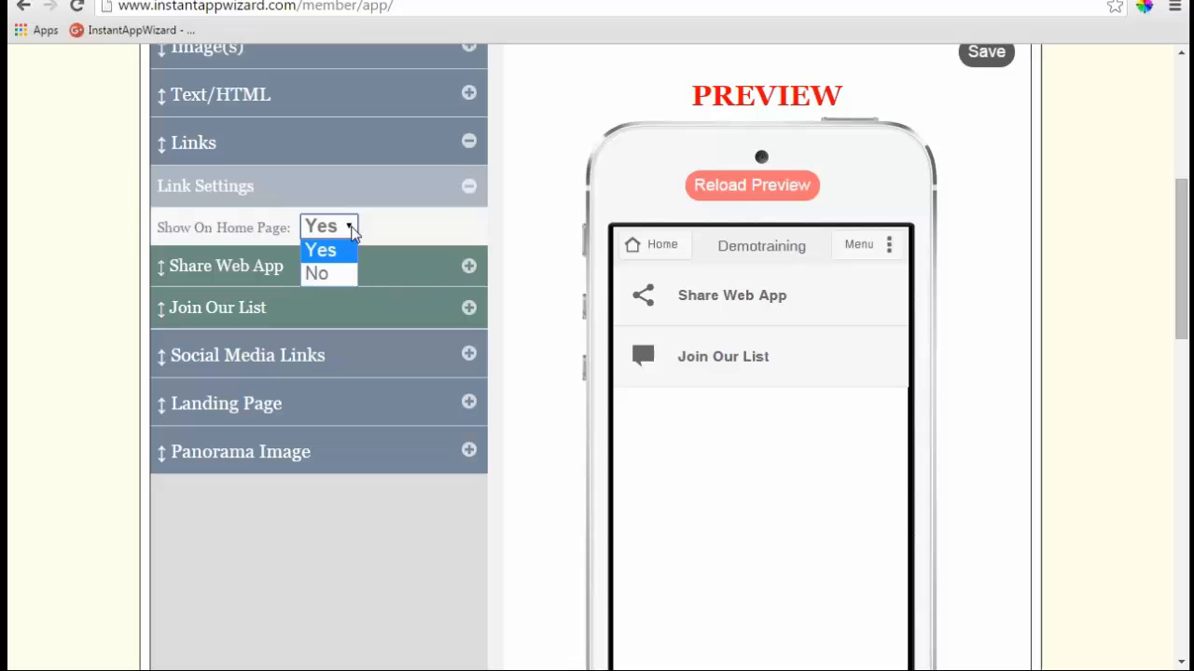
left_click(322, 273)
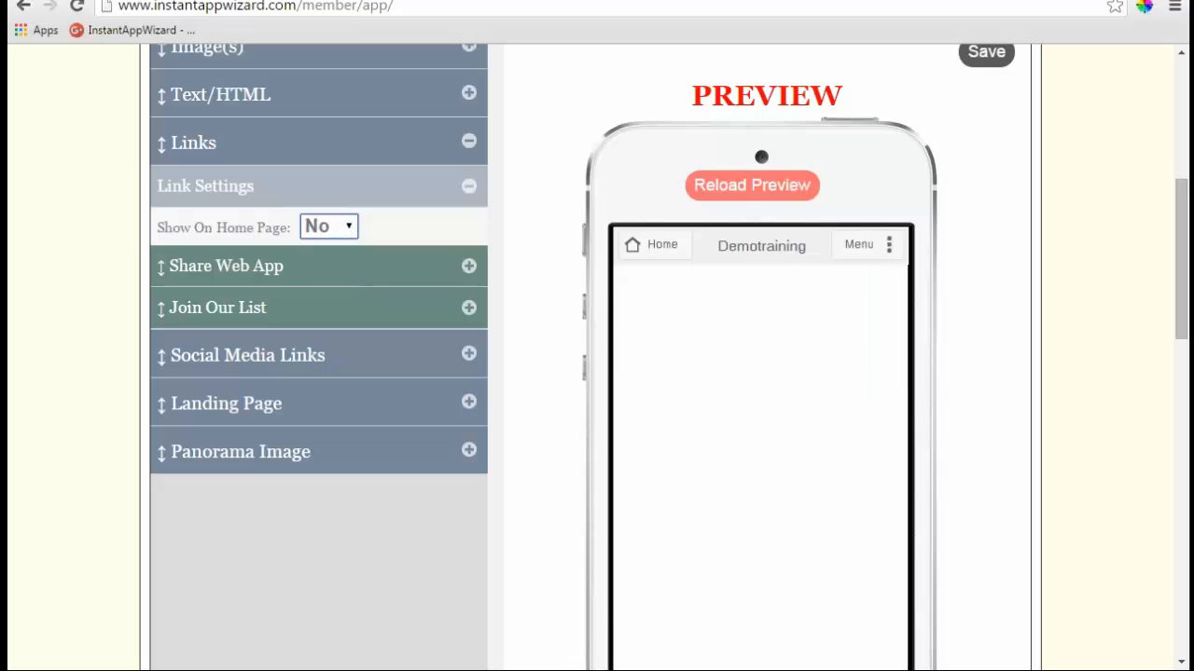
left_click(352, 230)
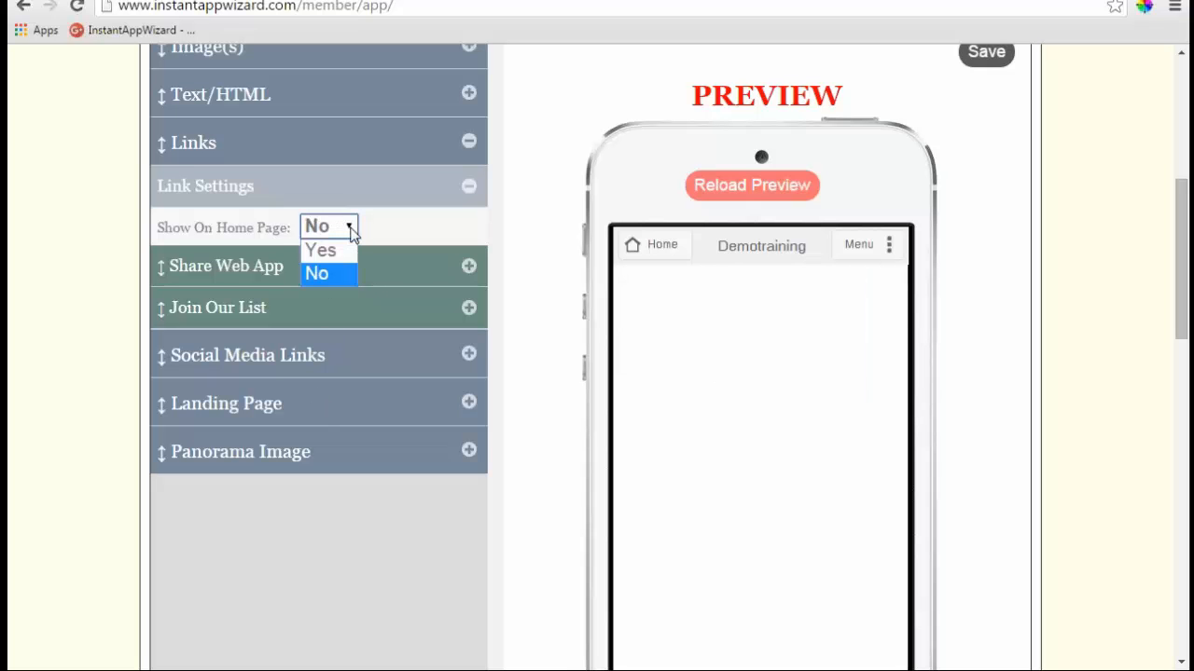
left_click(322, 253)
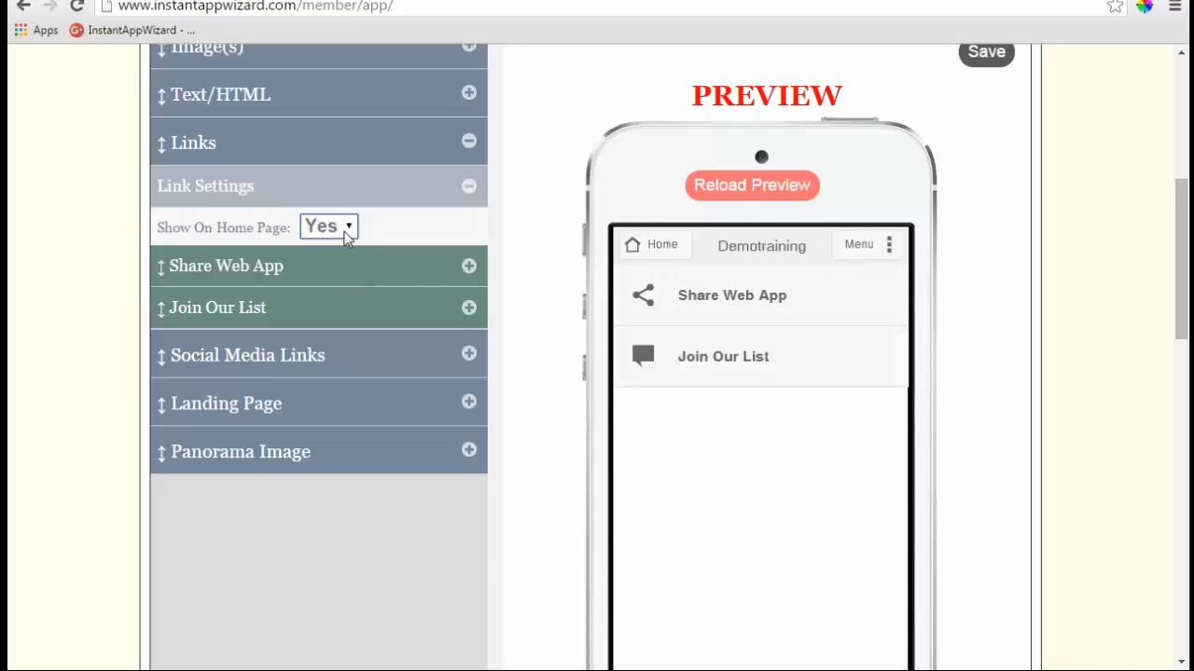
- Fold the Link Settings closed and collapse the Links section
scroll(347, 236, "up", 2)
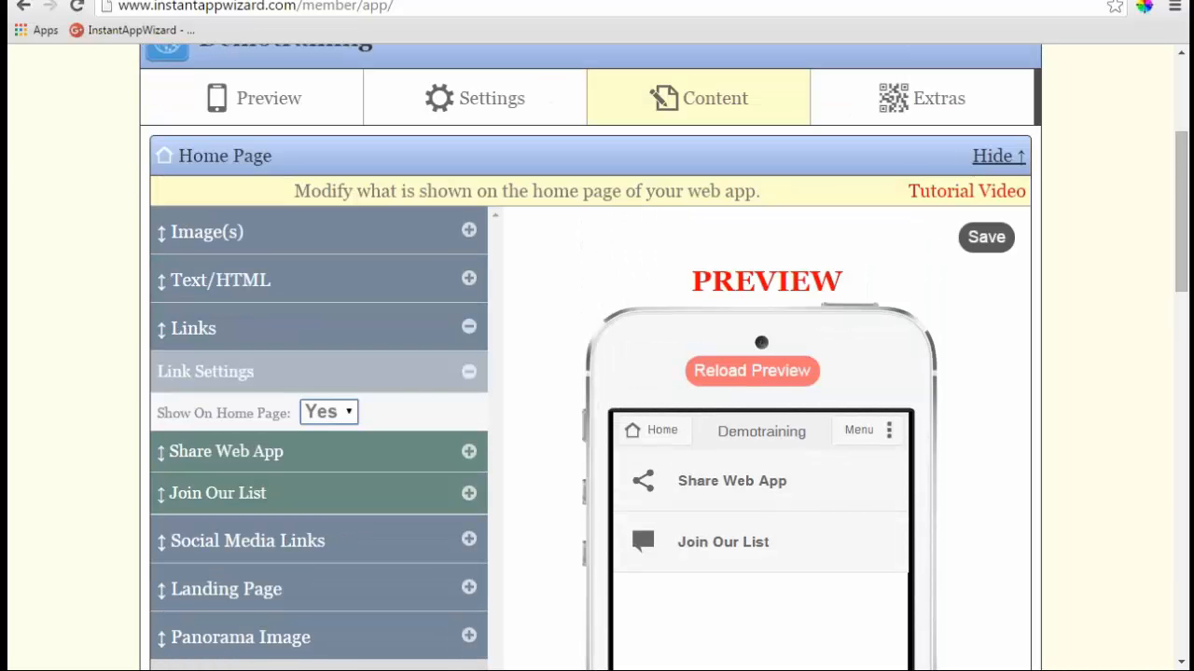
left_click(472, 376)
scroll(471, 376, "down", 2)
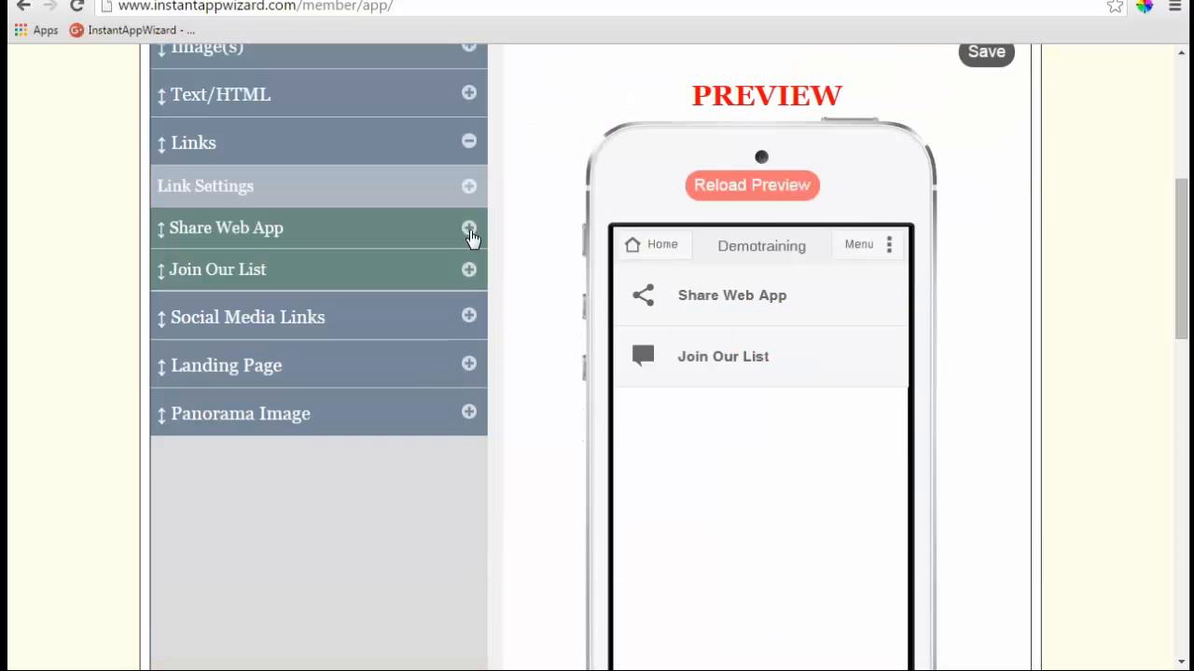
left_click(469, 191)
left_click(469, 191)
left_click(469, 142)
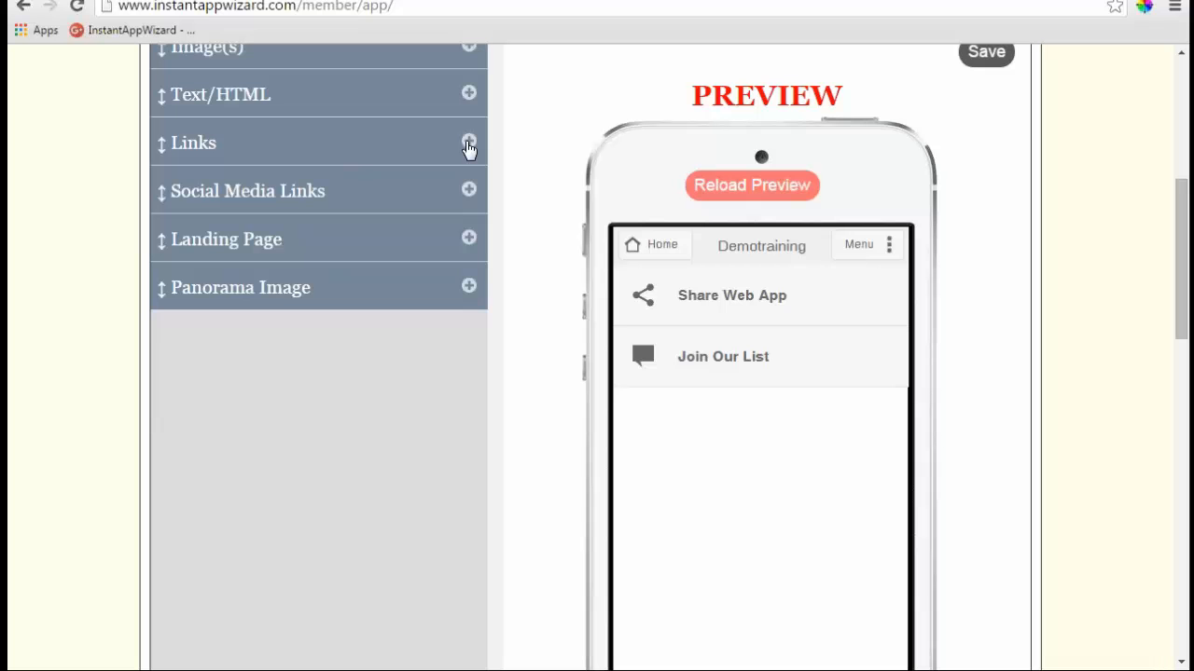
left_click(468, 238)
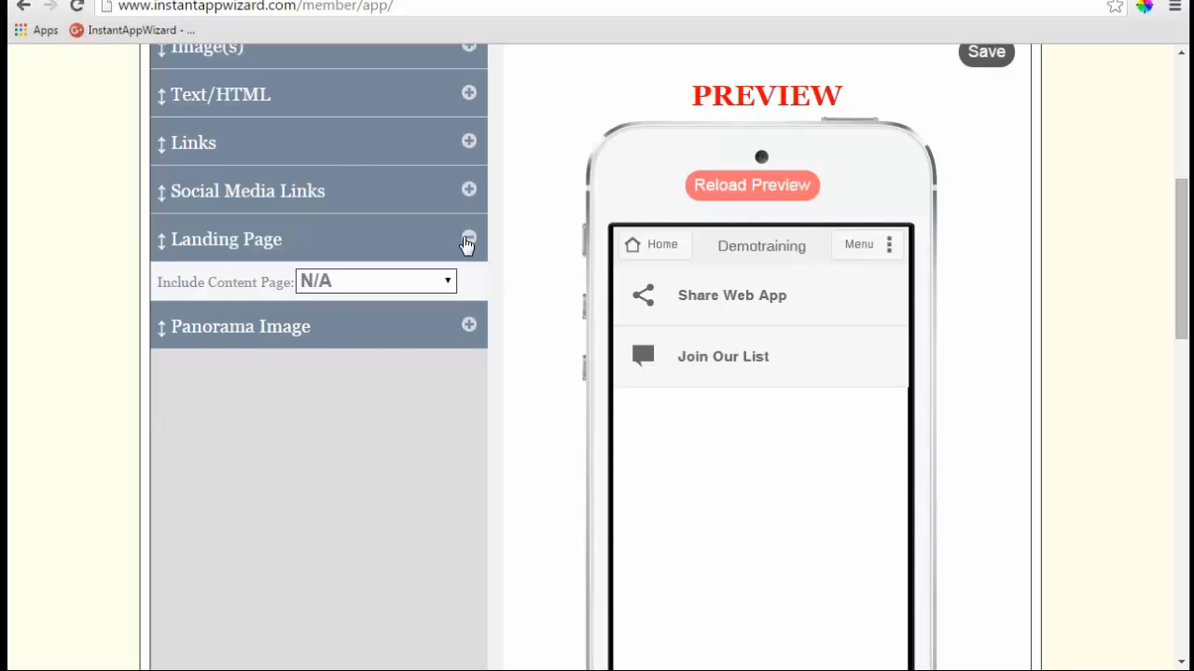
left_click(450, 281)
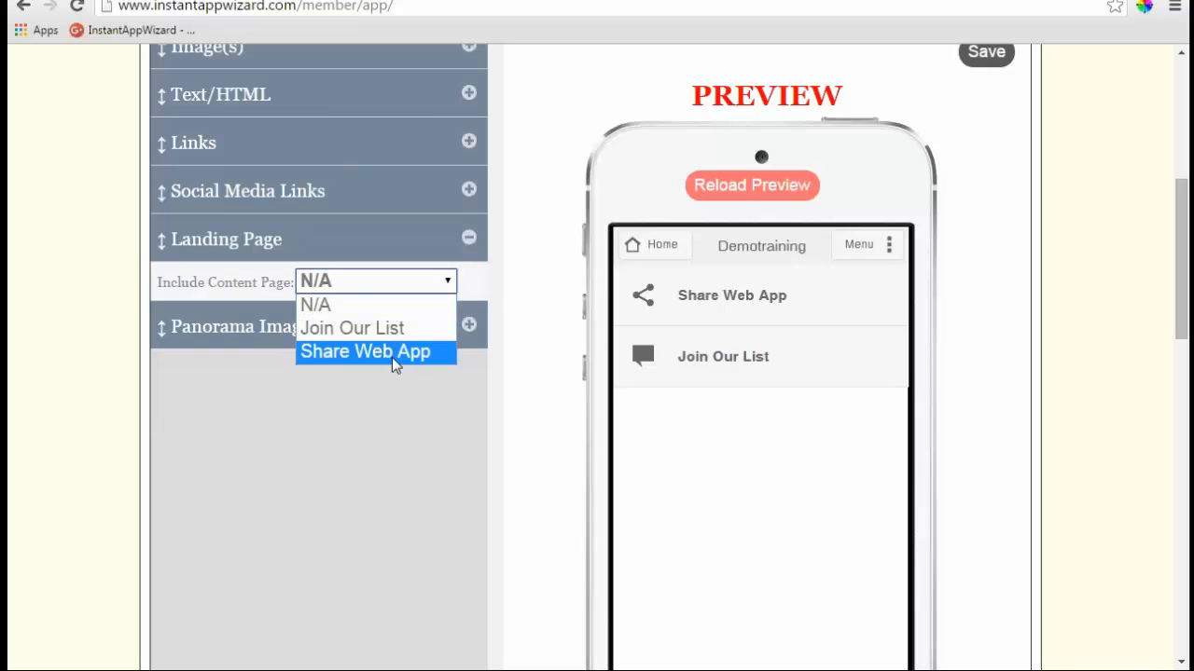
left_click(369, 338)
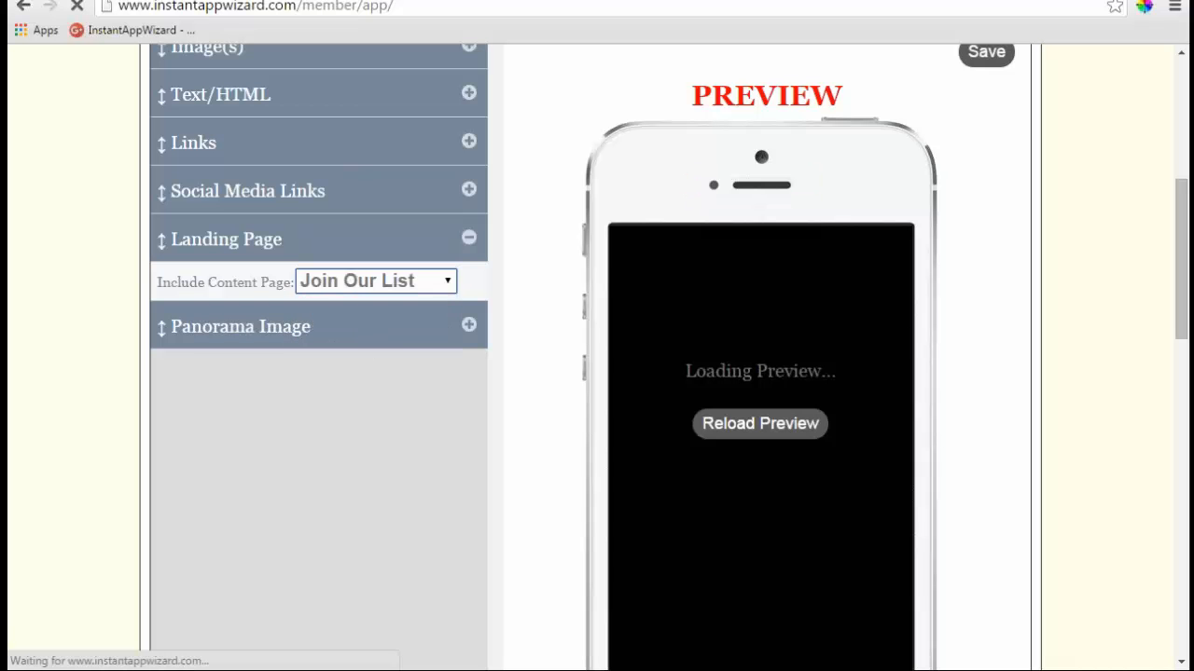
left_click(450, 280)
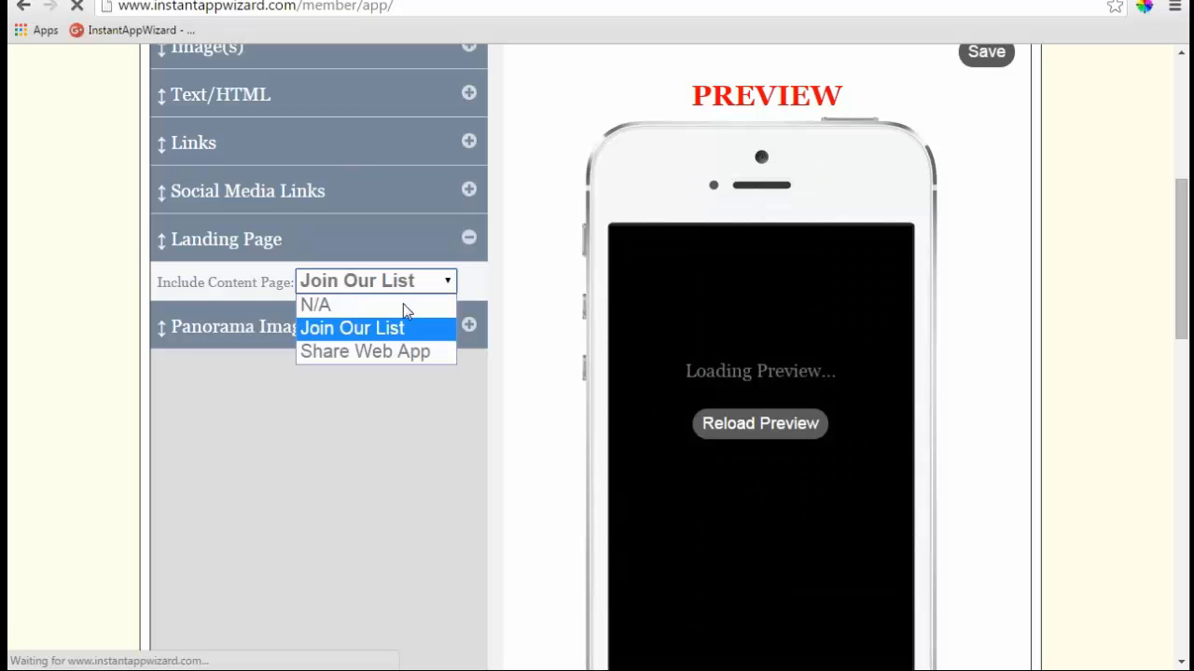
left_click(403, 304)
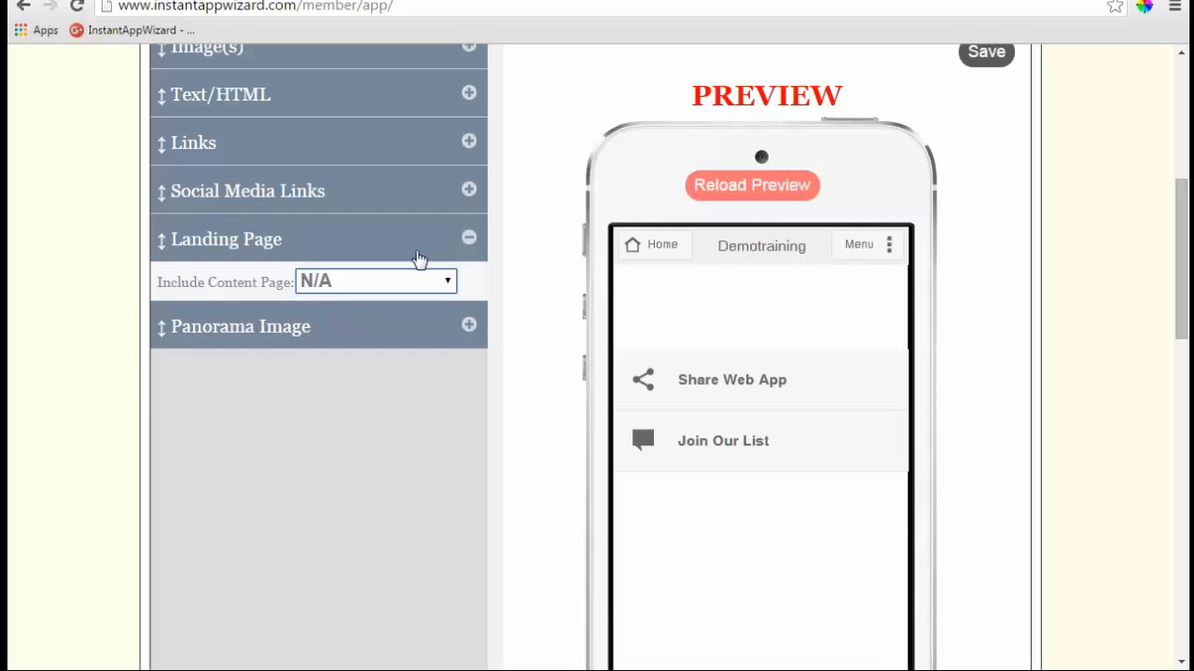
left_click(470, 240)
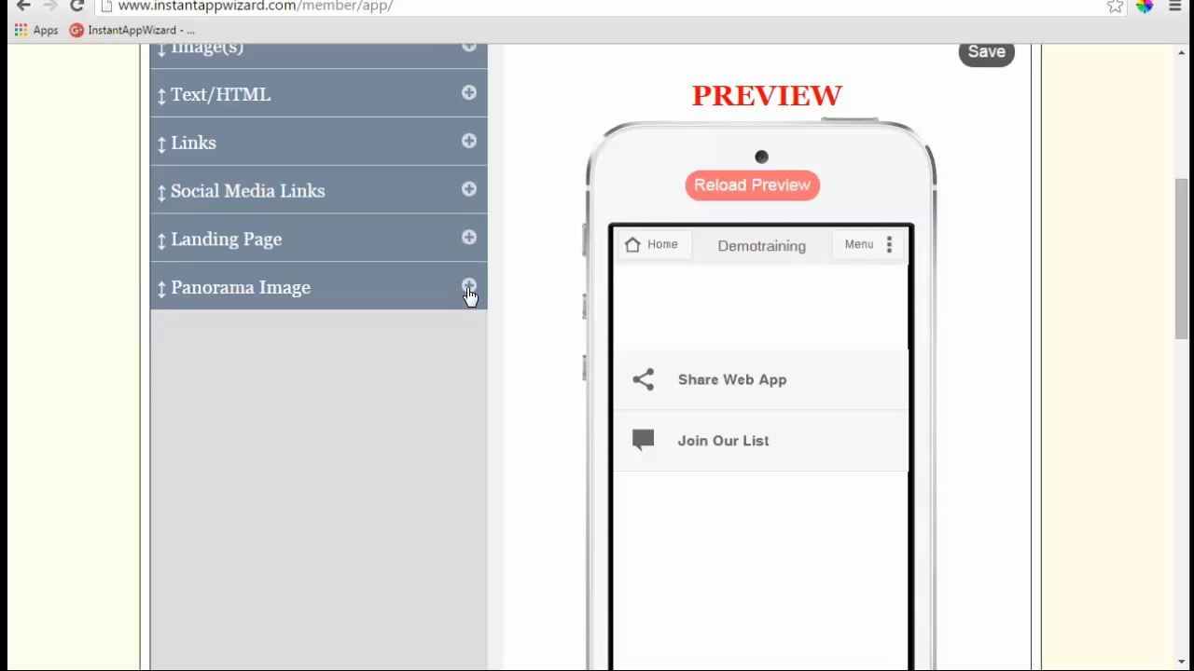
left_click(468, 288)
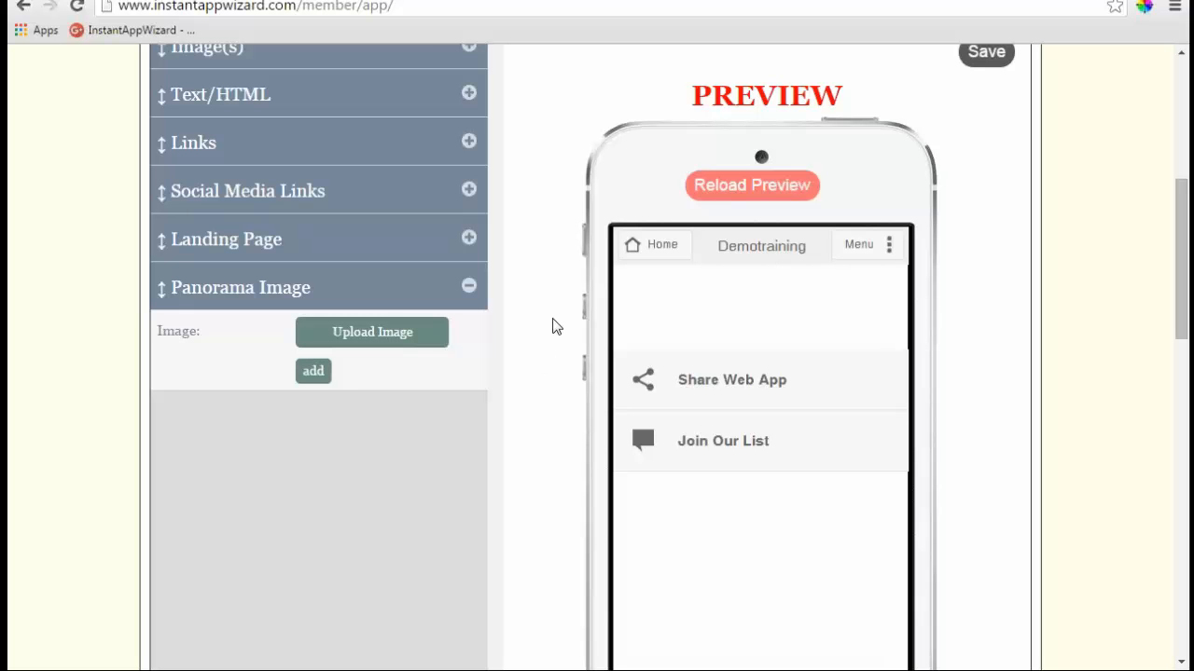
left_click(468, 286)
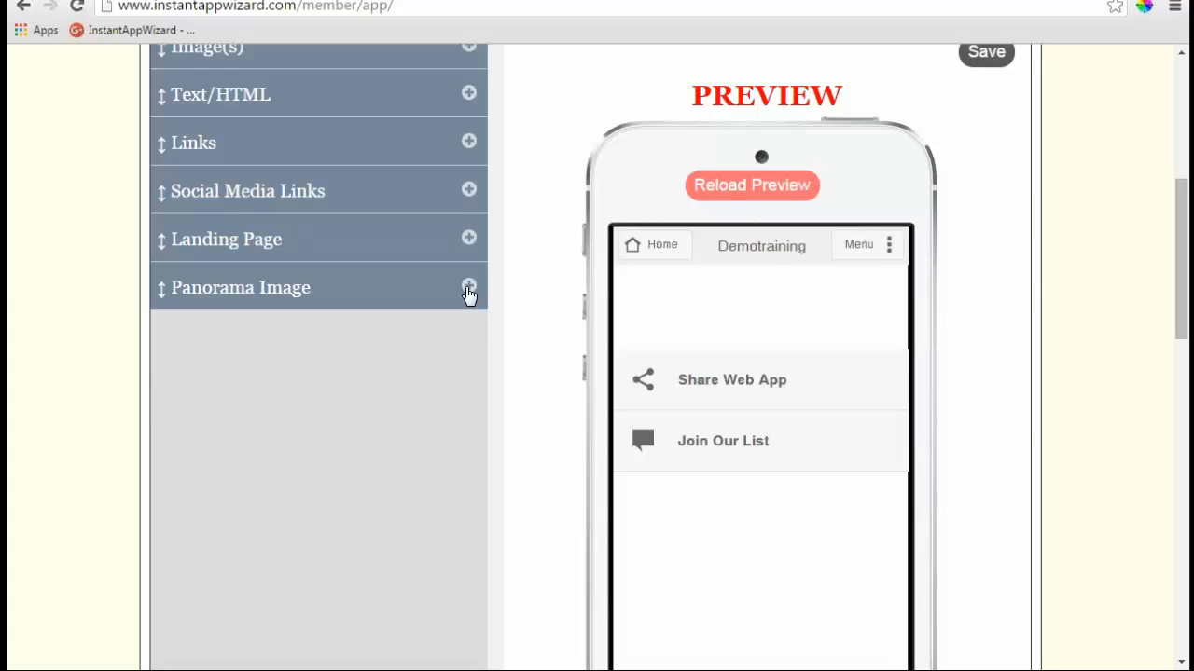
scroll(1001, 315, "up", 1)
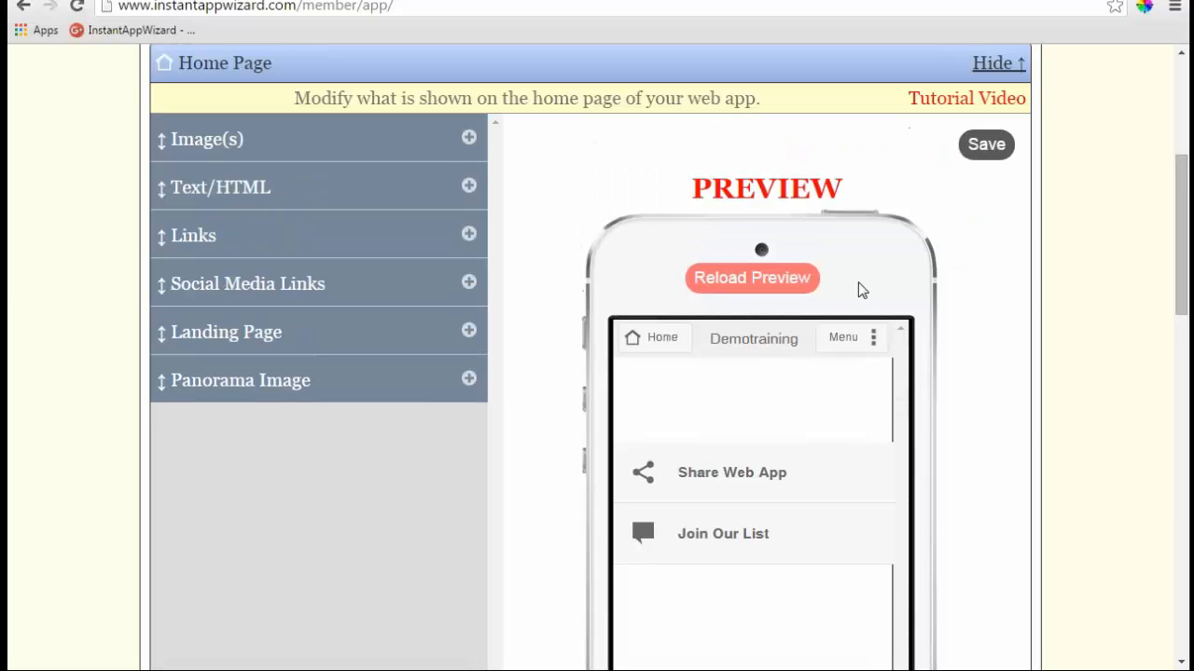
- Save the Home Page settings with its Text/HTML body left blank, then collapse Text/HTML
left_click(469, 190)
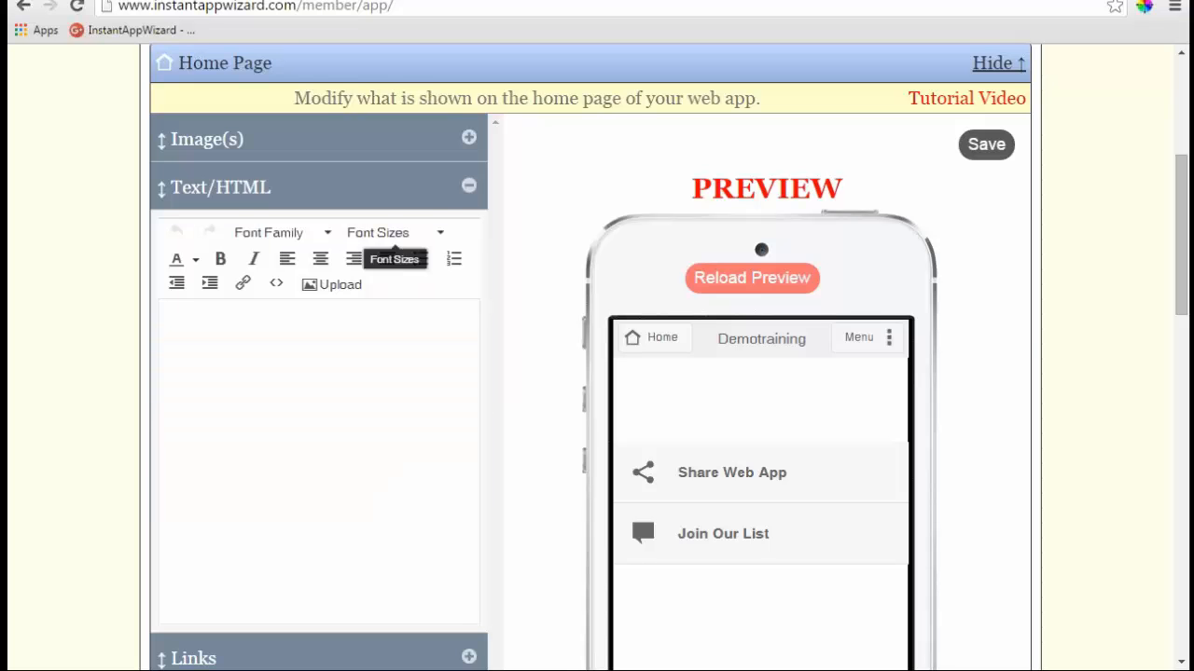
left_click(402, 359)
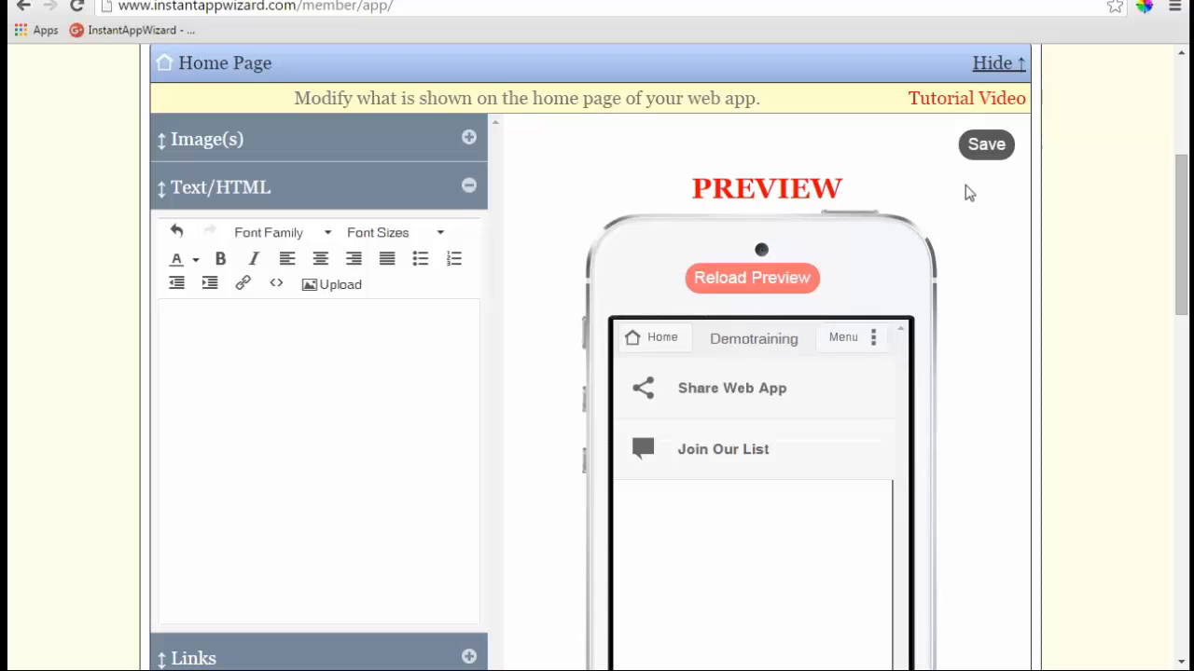
left_click(987, 143)
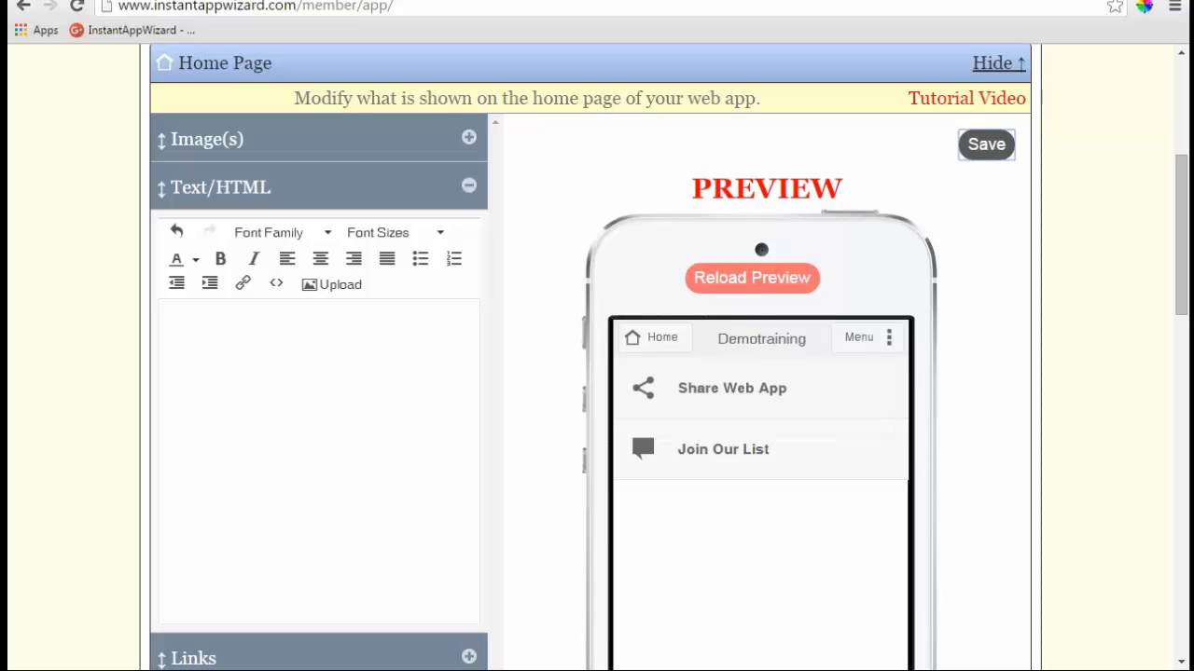
left_click(470, 187)
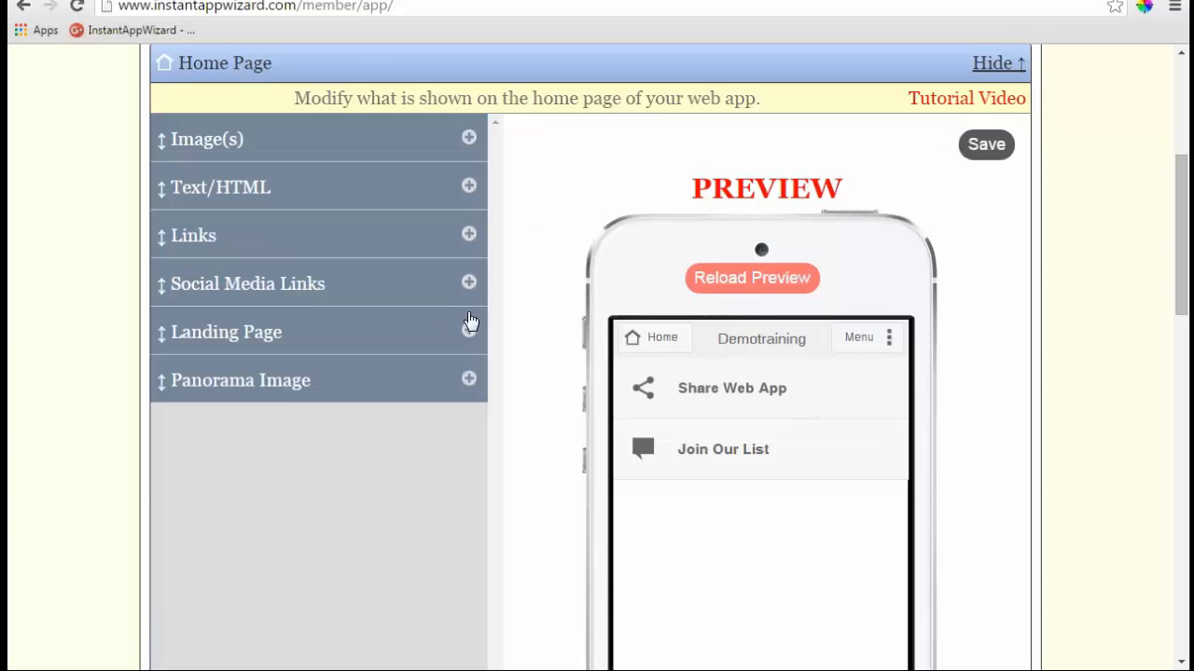
scroll(470, 321, "up", 1)
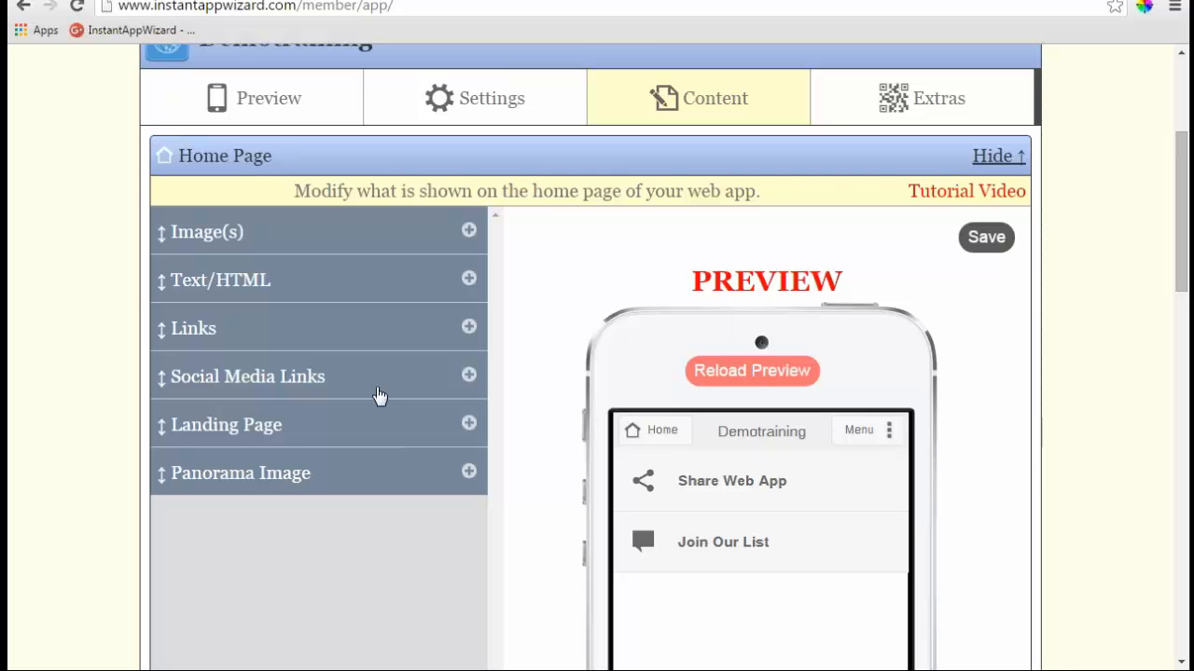
- Add a new HTML/Text page and begin entering its title Coupon
left_click(981, 158)
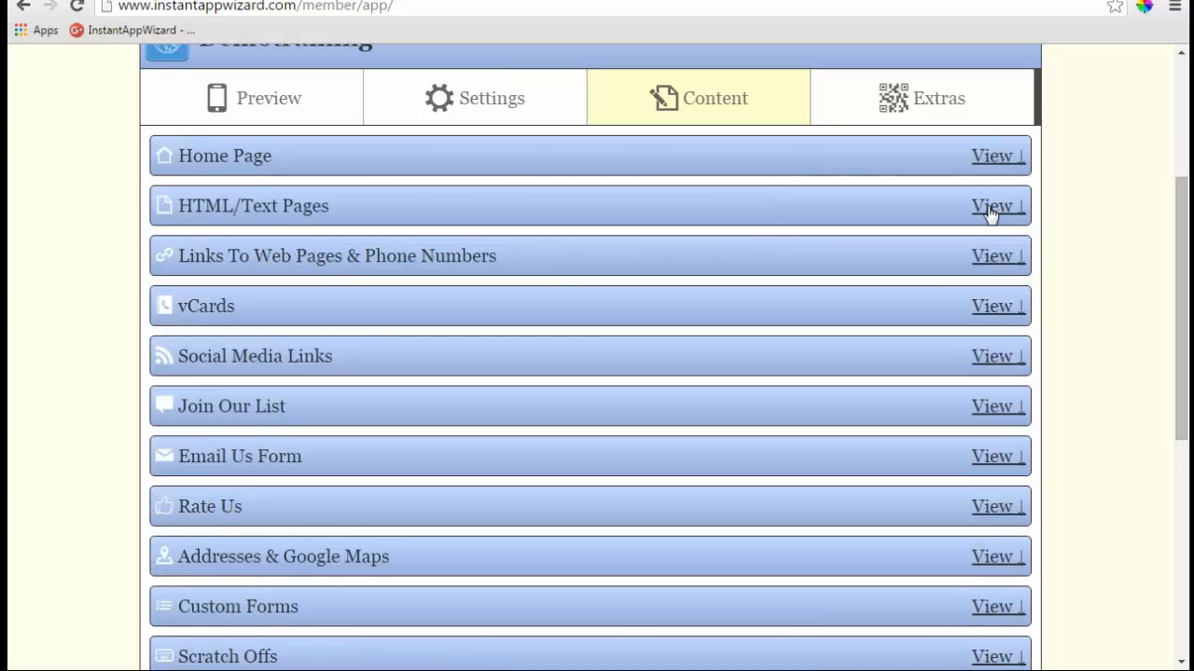
left_click(990, 209)
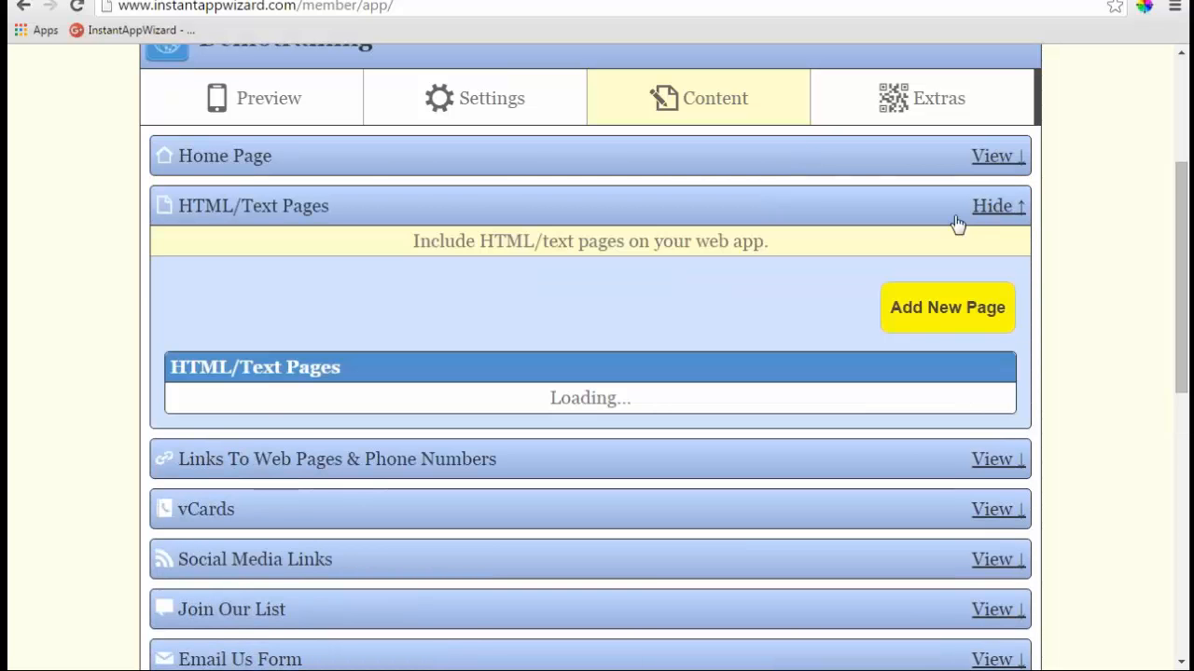
left_click(956, 321)
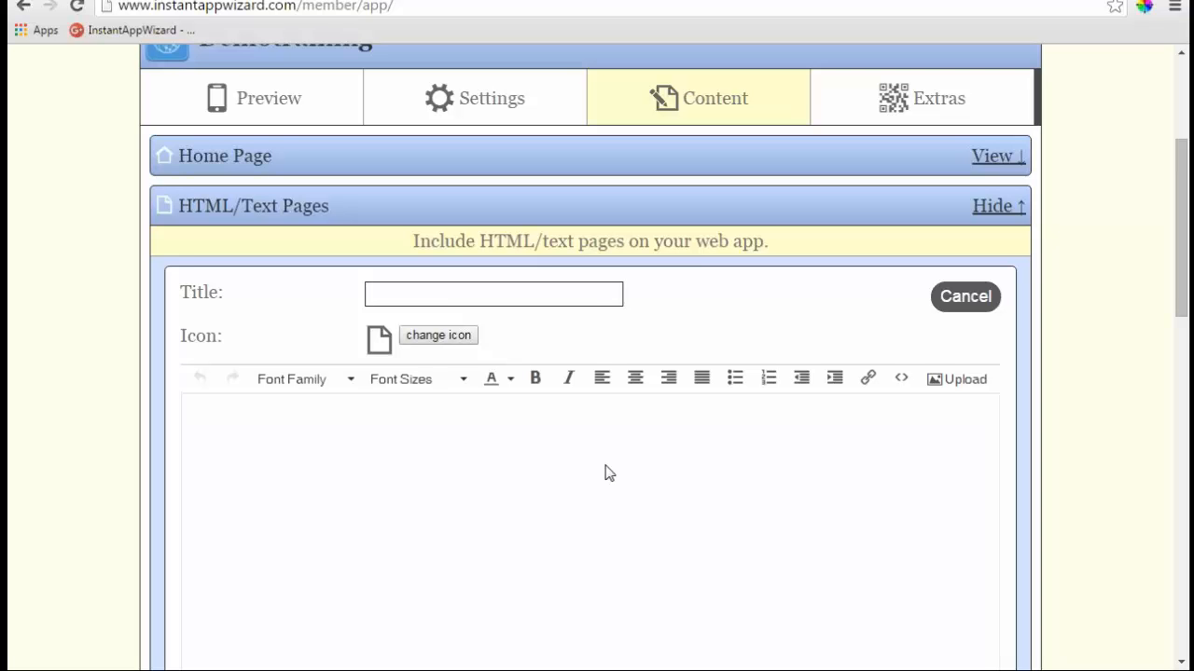
left_click(508, 296)
type("Coupio")
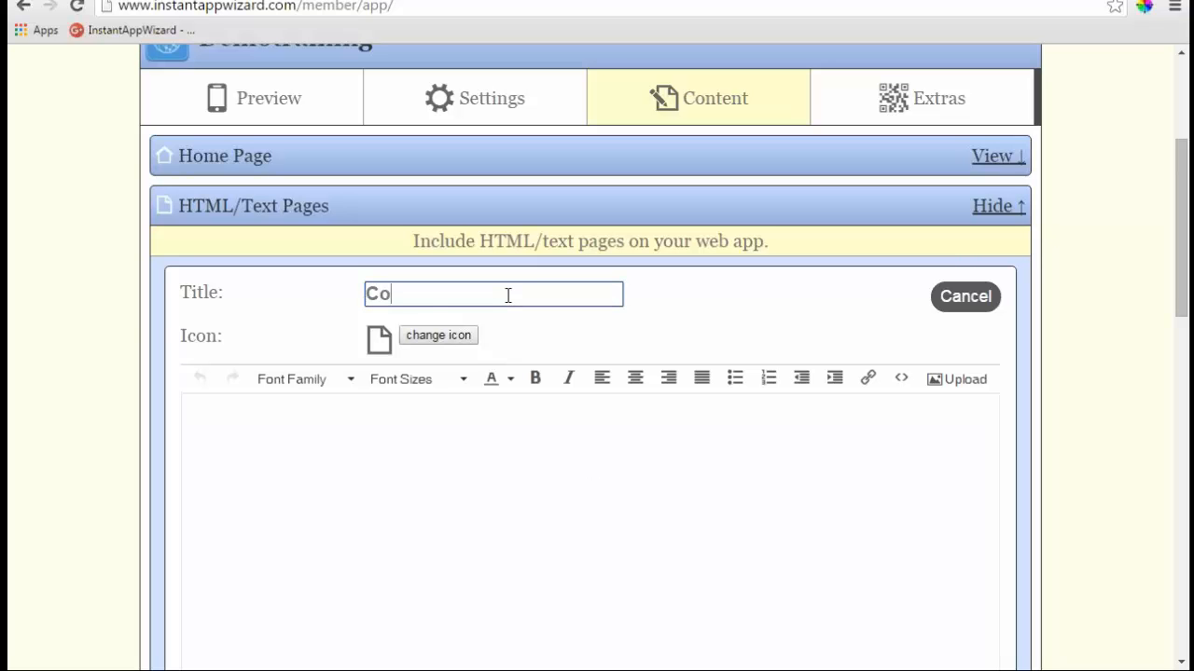
key("BackSpace")
key("BackSpace")
- Finish the Coupon title and assign the Coupon barcode icon found by searching 'coupon'
type("on")
left_click(467, 341)
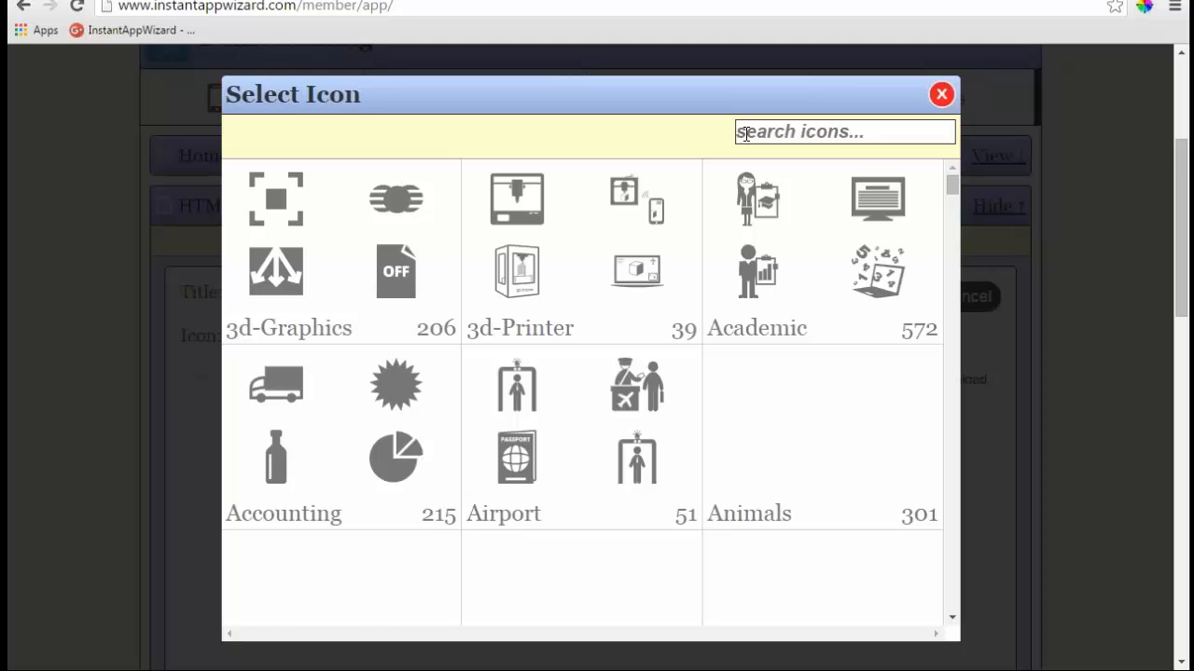
left_click(746, 133)
type("coupon")
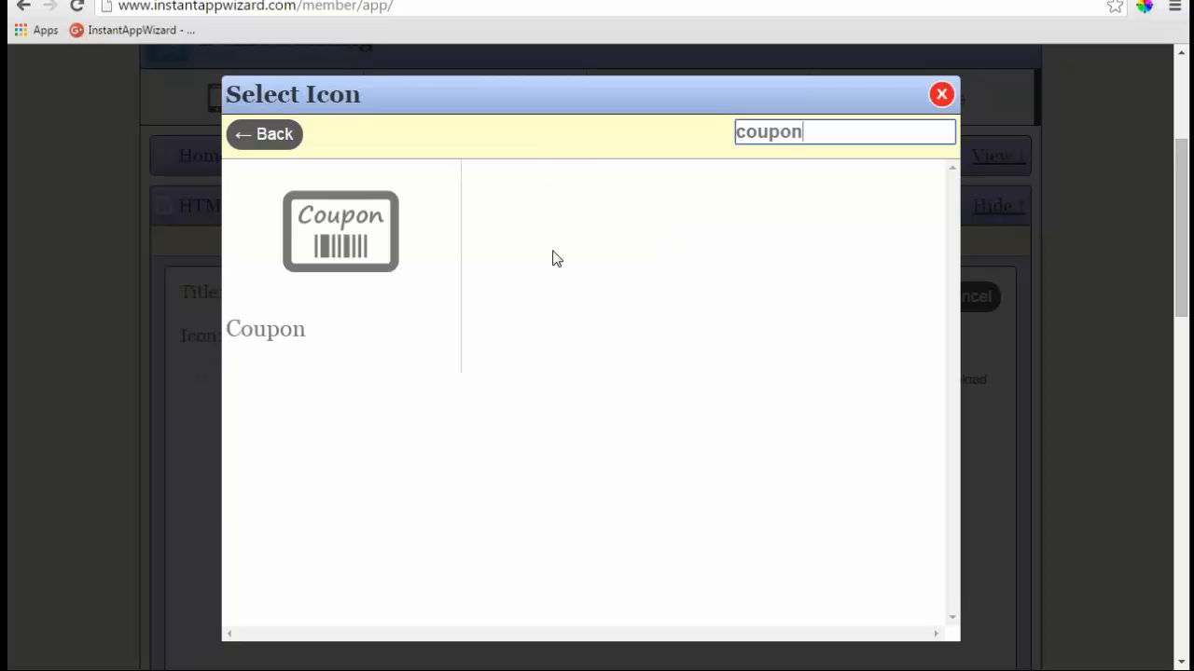
left_click(396, 273)
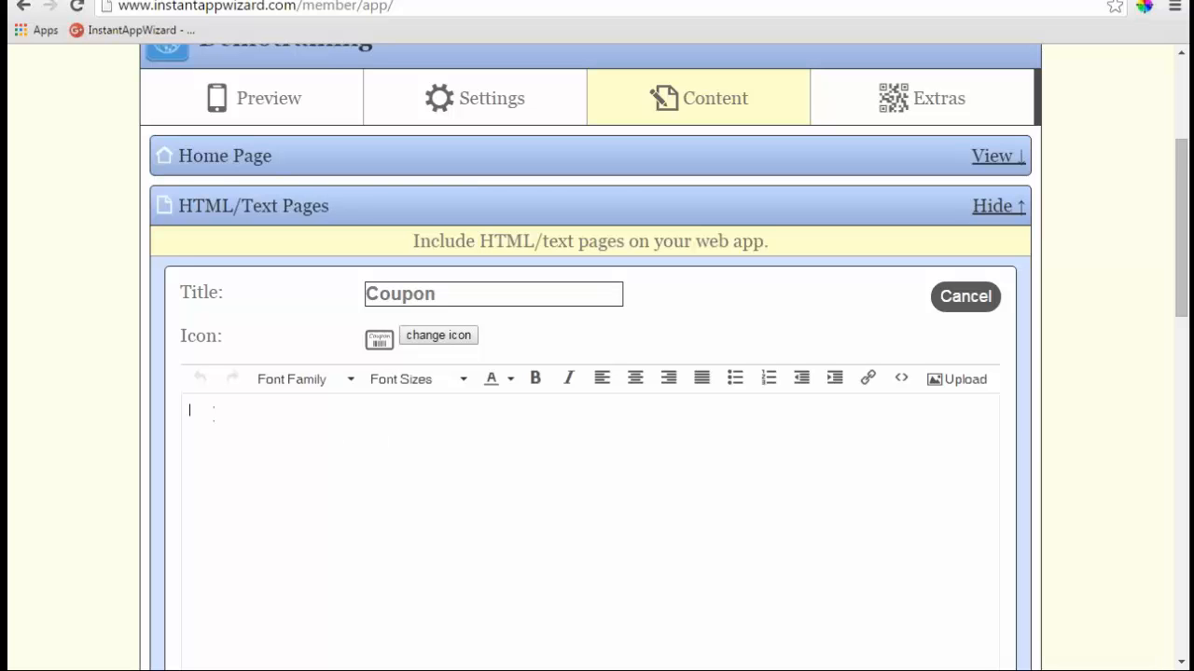
- Write 'Get 20% off' in the Coupon page body, centred, bold and at 18pt
type("Get 20% off")
left_click(635, 378)
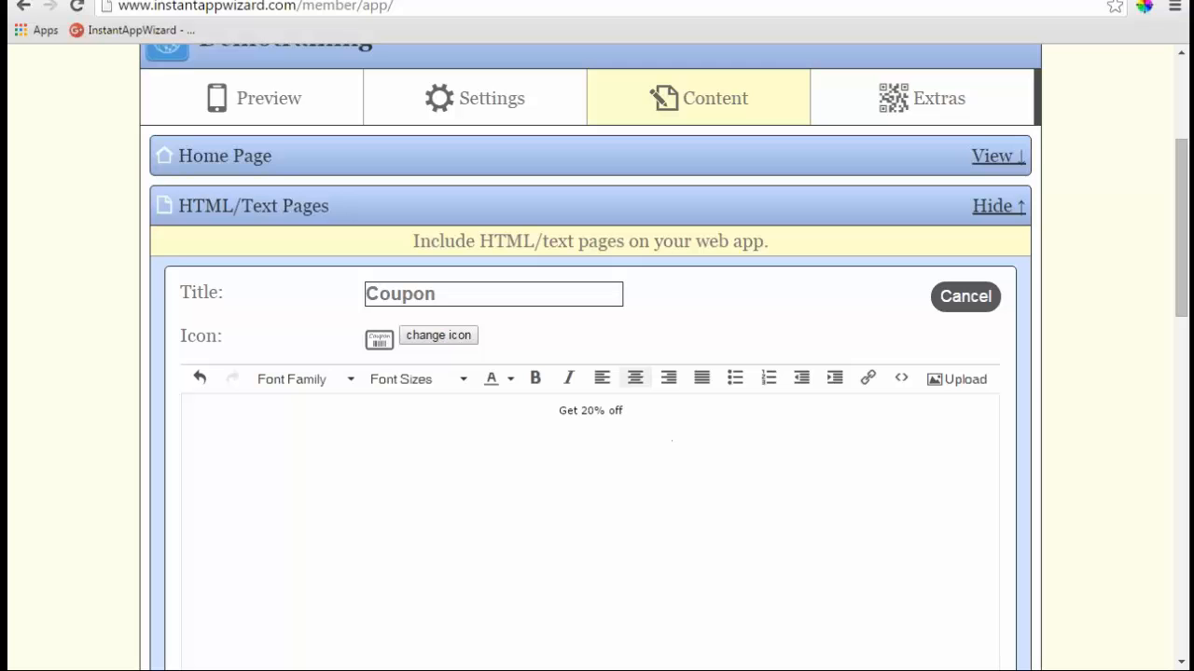
left_click_drag(625, 410, 523, 410)
left_click(535, 378)
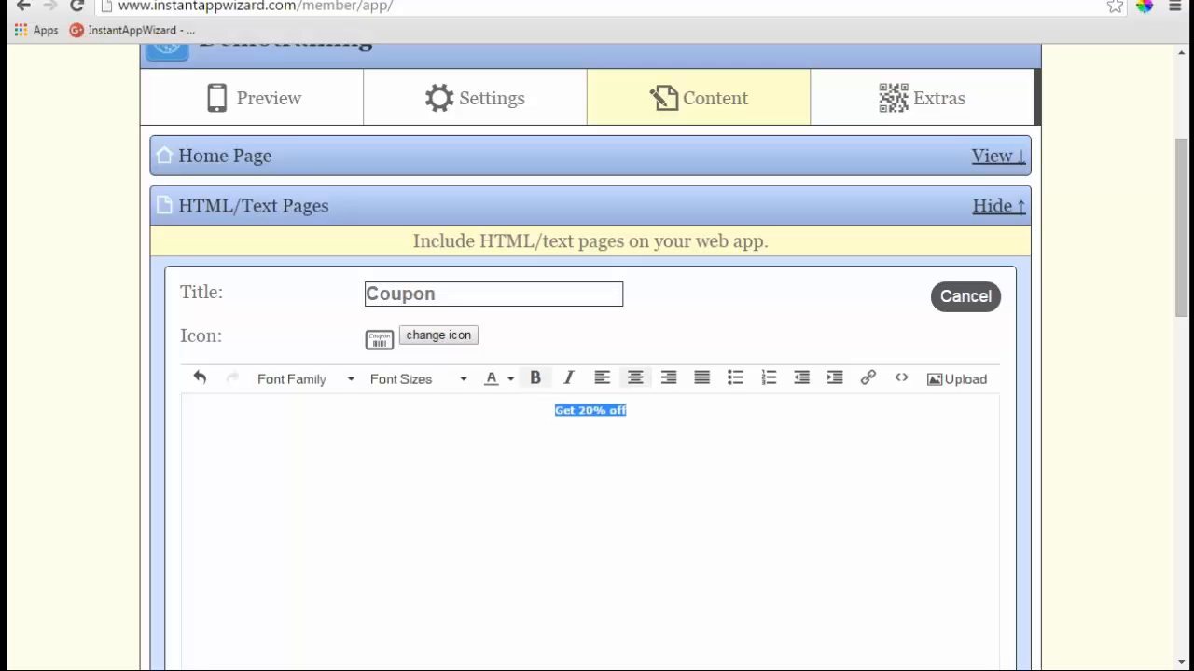
left_click(462, 381)
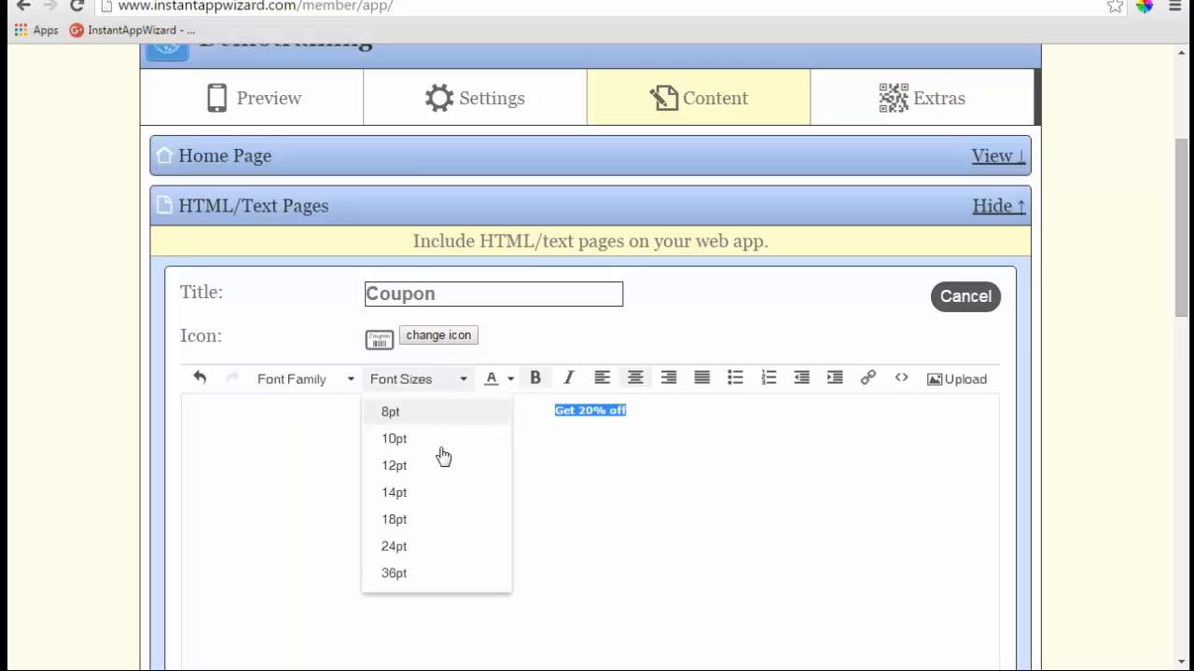
left_click(420, 522)
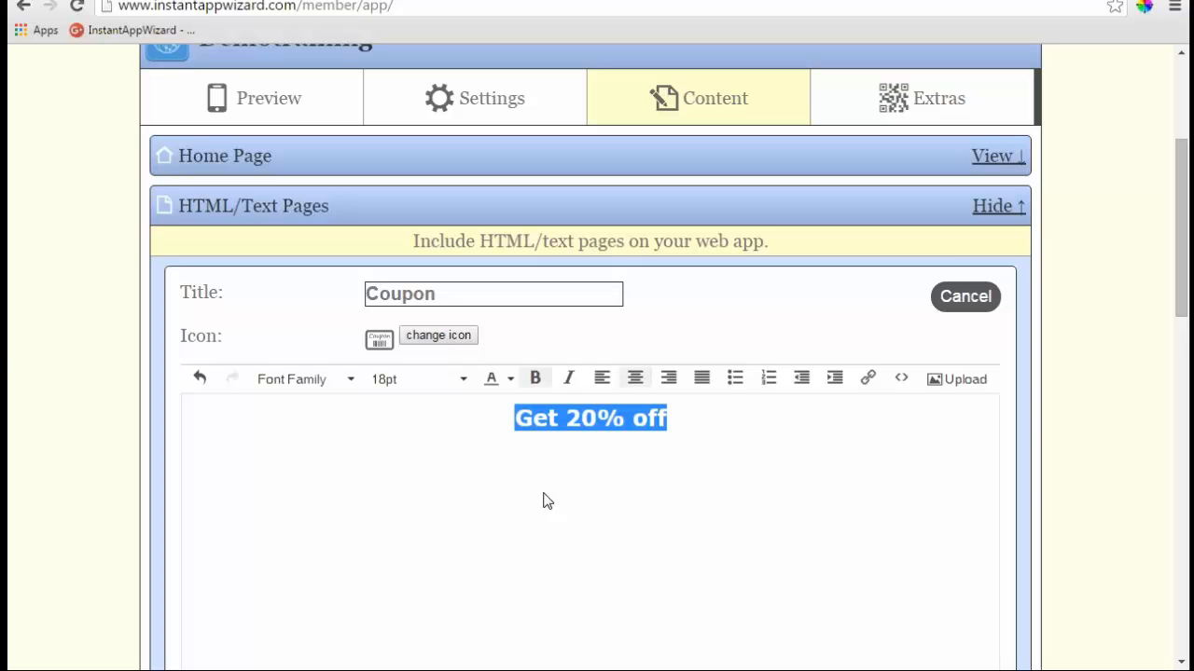
- Save the Coupon page
left_click(1074, 438)
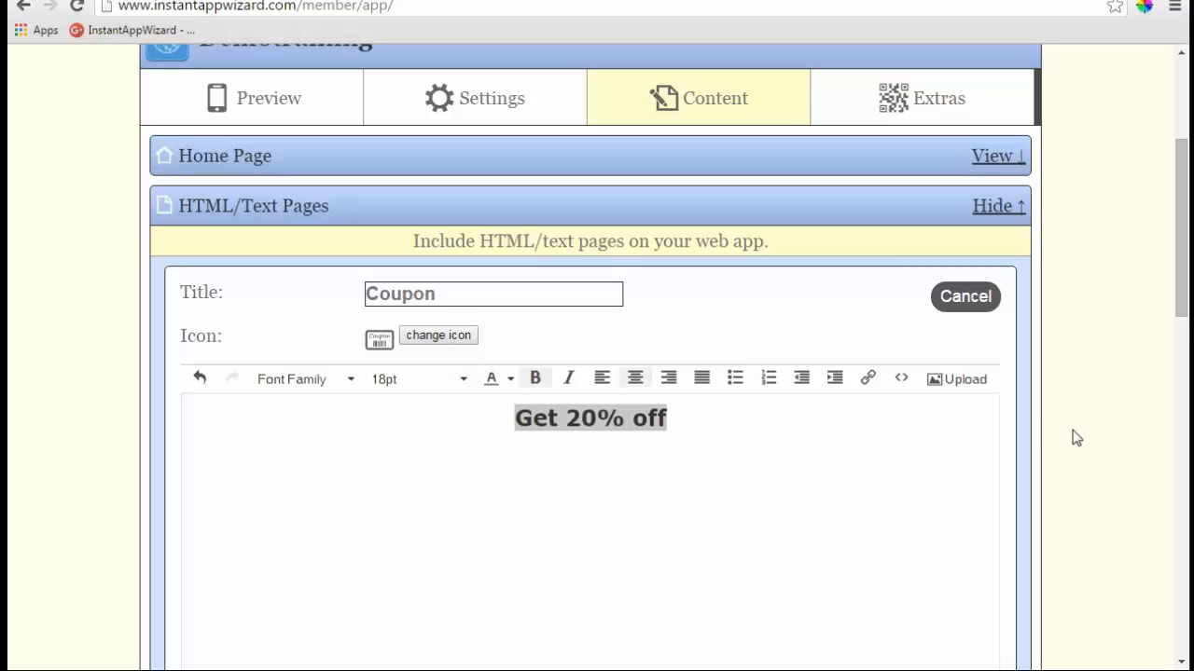
scroll(1074, 437, "down", 4)
left_click(973, 382)
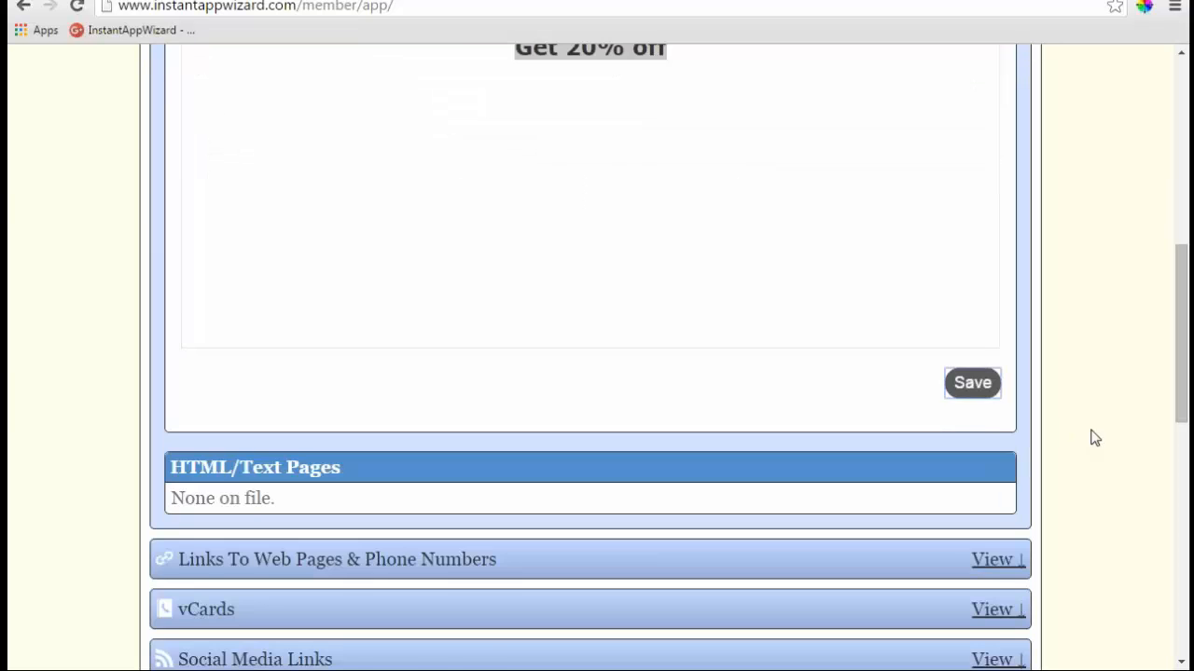
scroll(1095, 438, "down", 1)
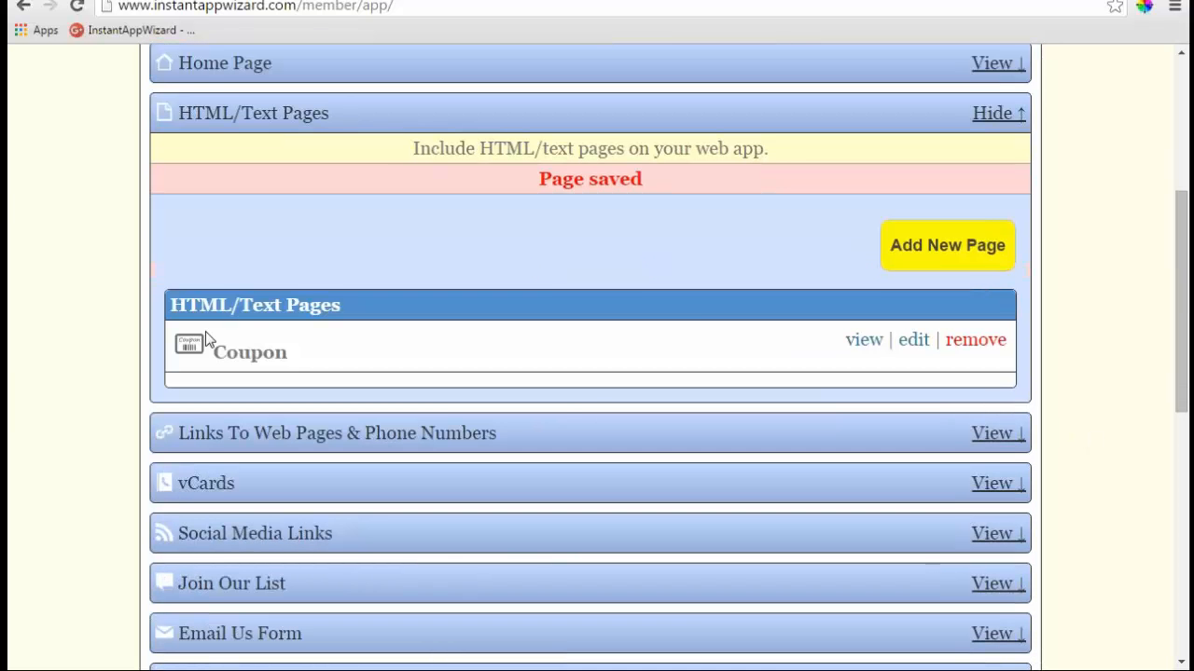
- Collapse and re-expand HTML/Text Pages to confirm the Coupon entry is listed
left_click(994, 115)
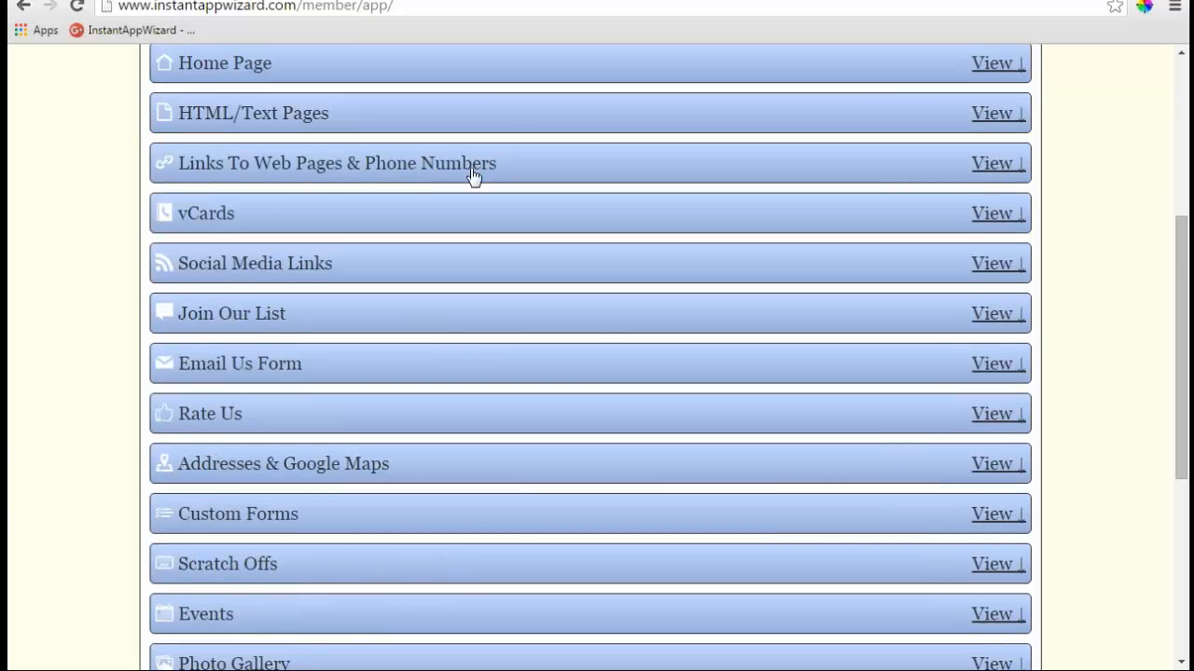
left_click(519, 114)
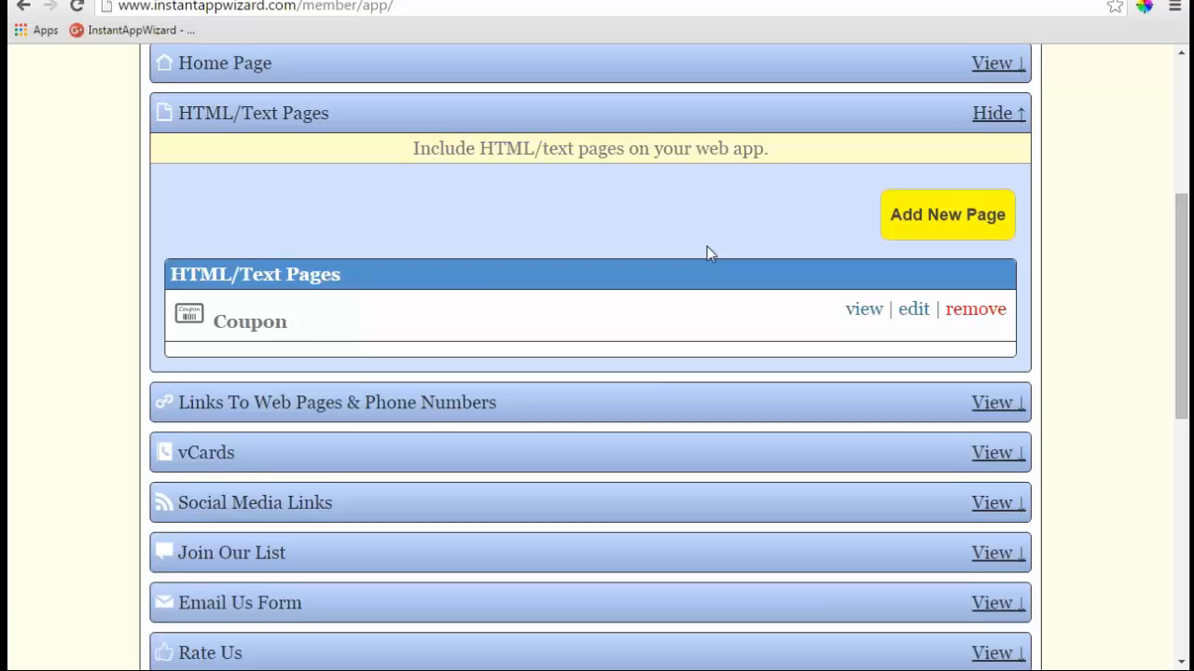
scroll(710, 256, "down", 3)
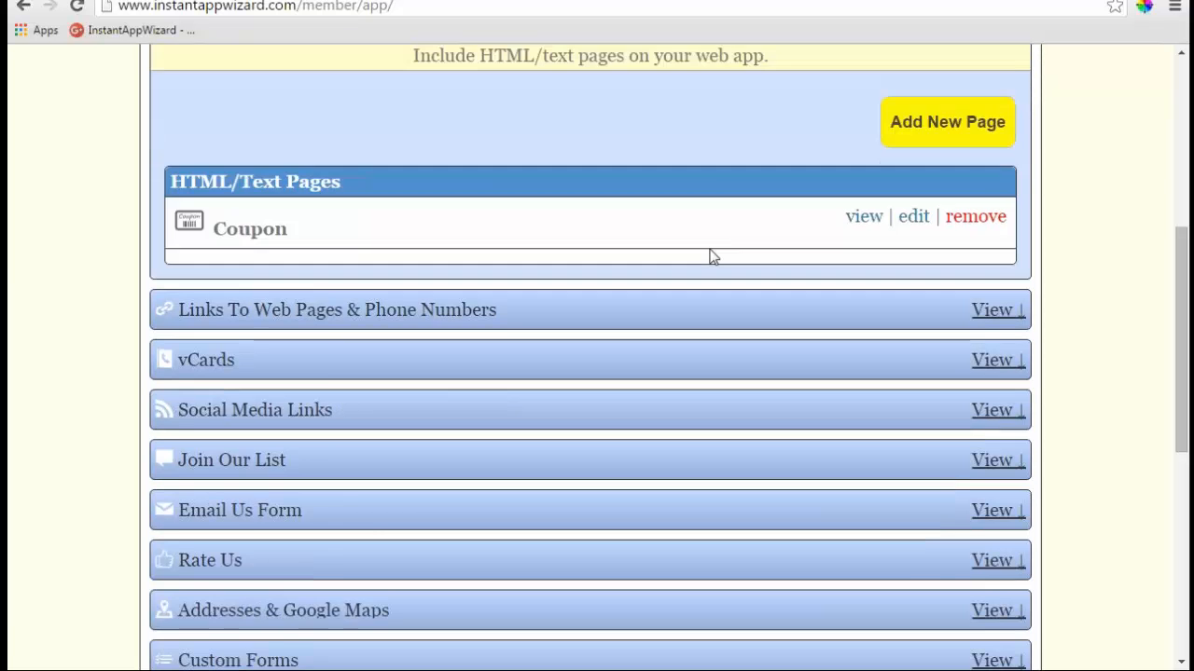
scroll(591, 373, "down", 1)
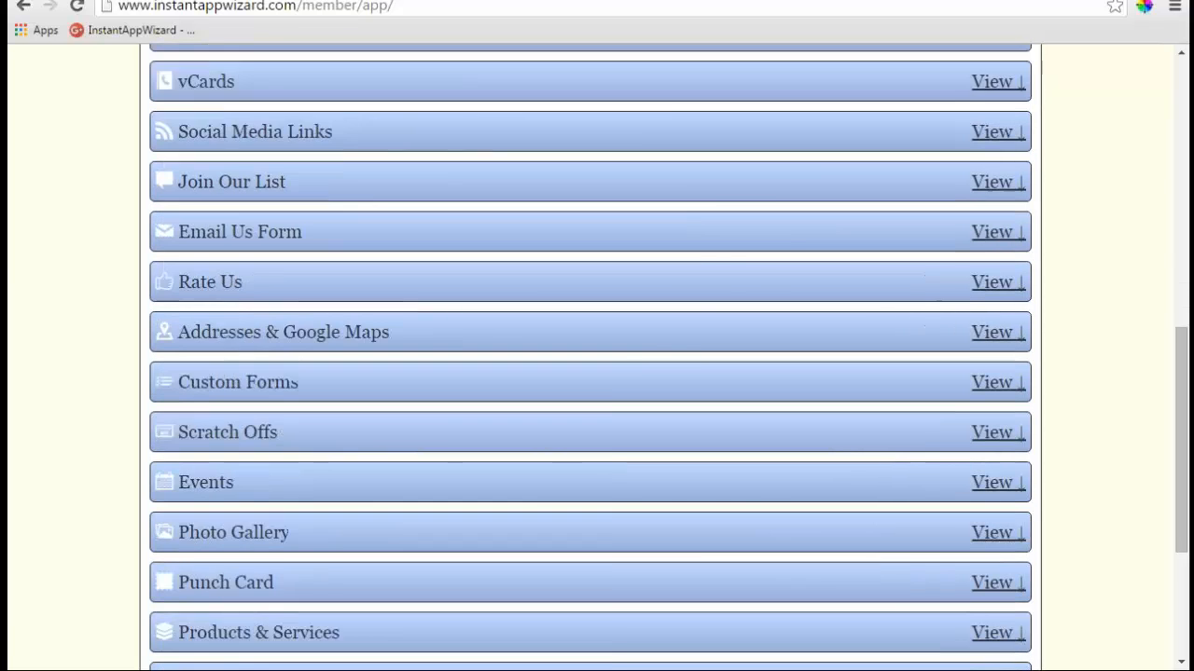
scroll(590, 373, "up", 3)
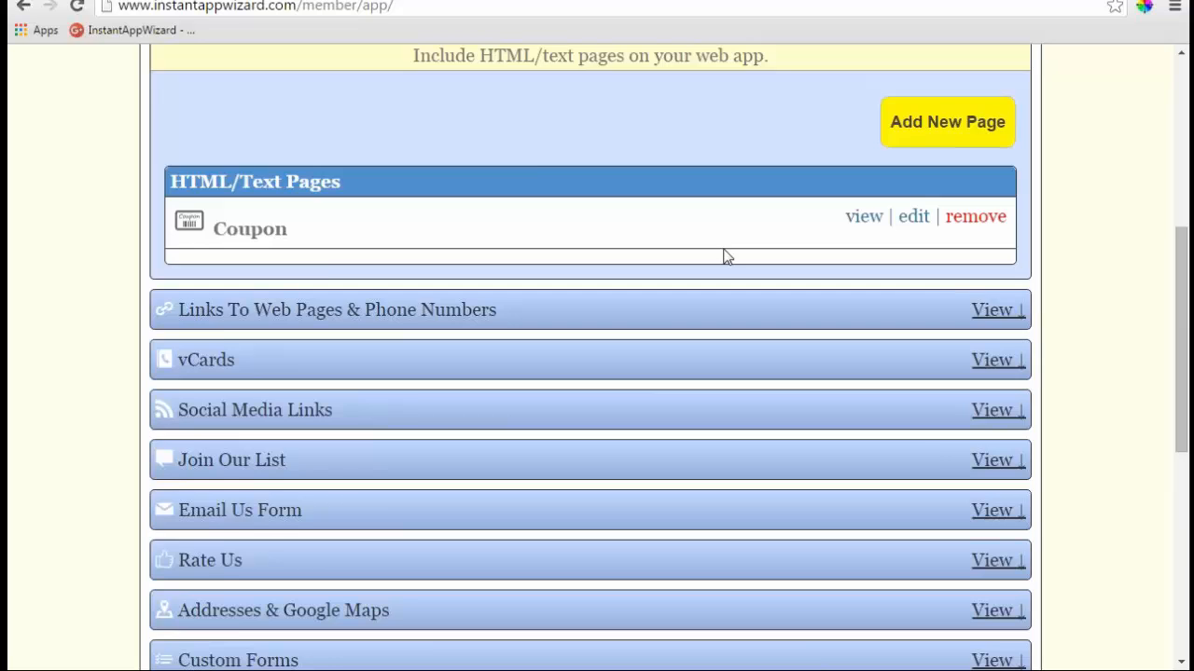
scroll(724, 253, "up", 1)
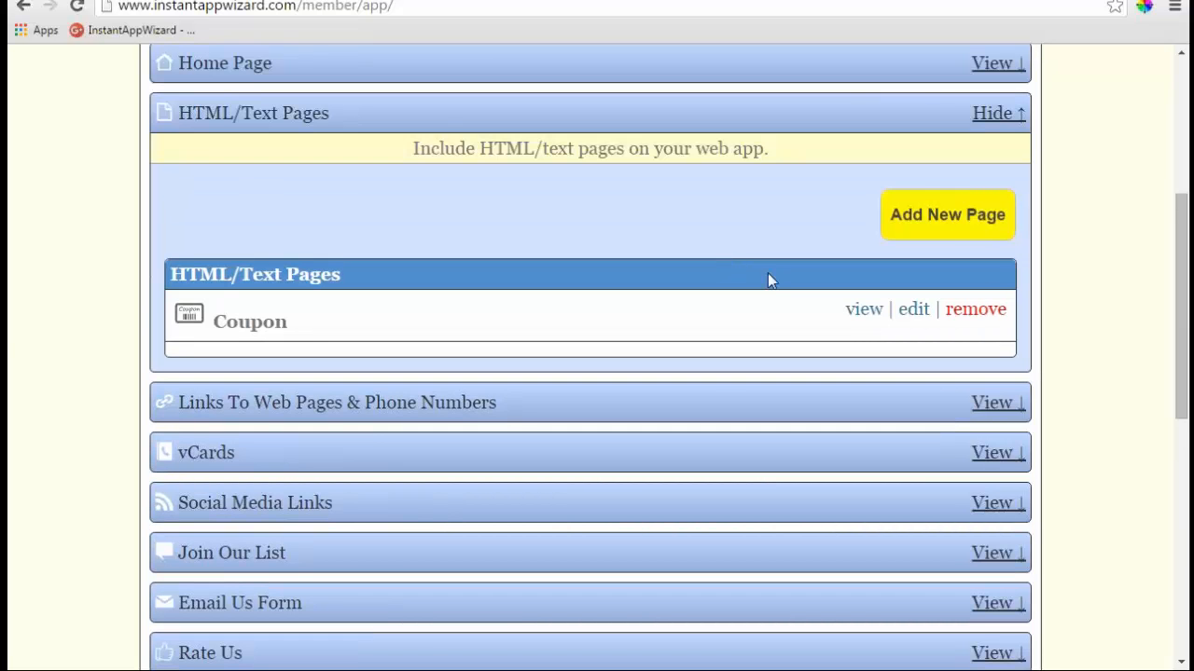
- Hide HTML/Text Pages and add a new link under Links To Web Pages & Phone Numbers titled 'Call Us'
left_click(995, 115)
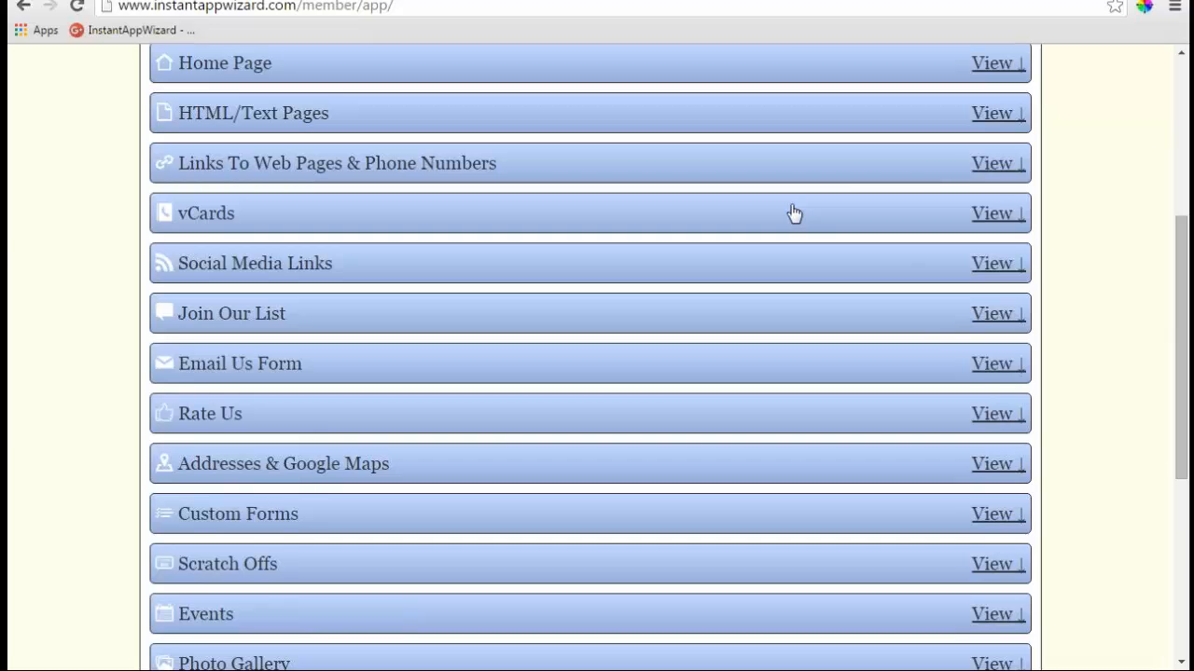
left_click(1002, 167)
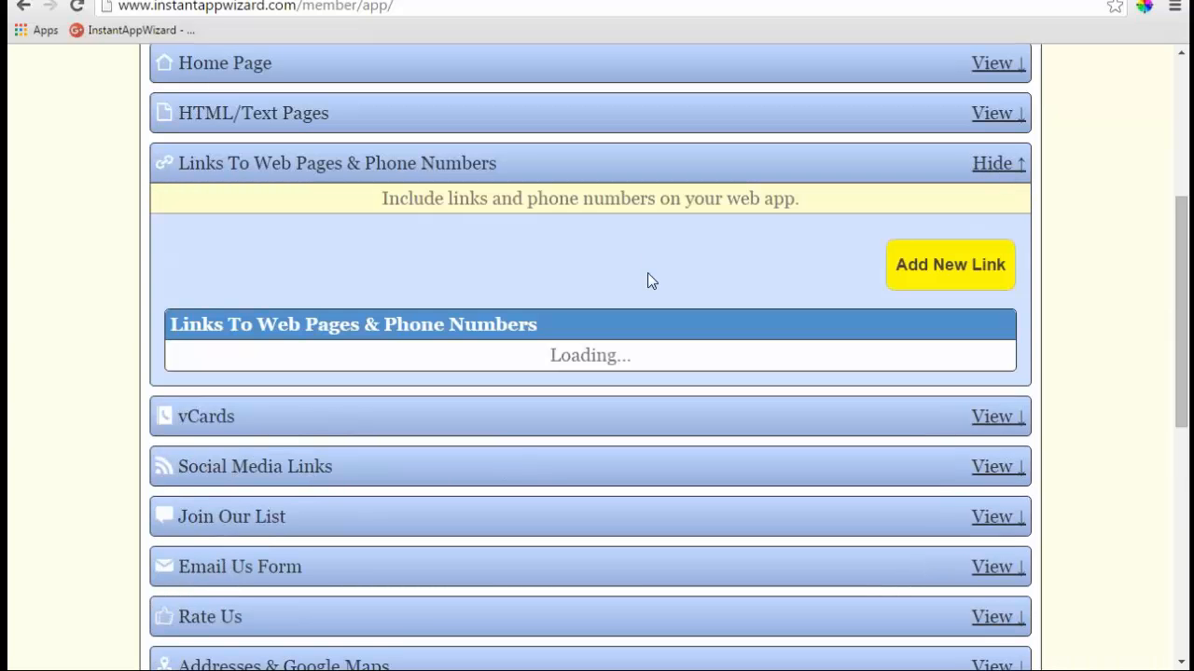
left_click(959, 270)
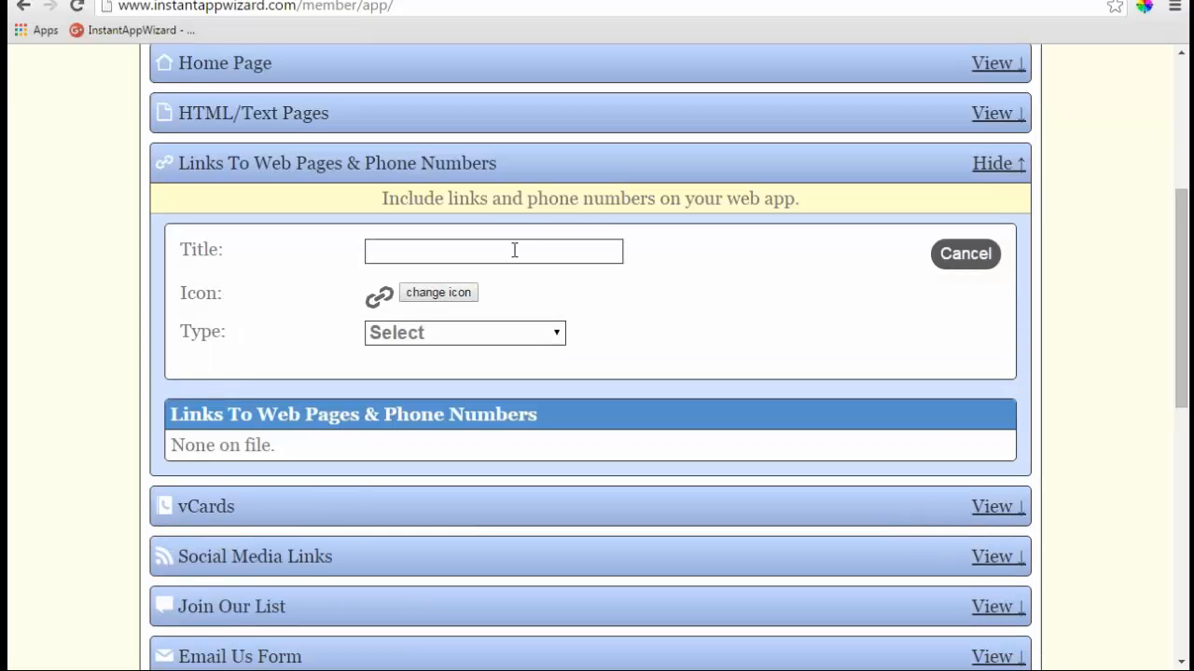
left_click(517, 252)
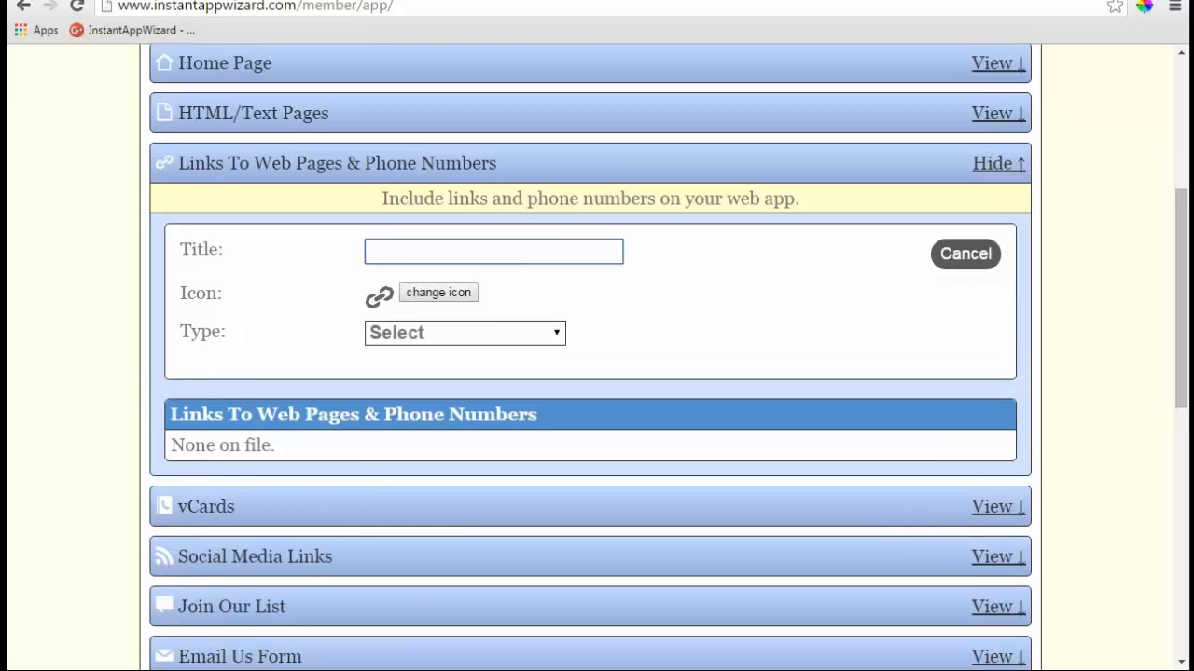
type("Call Us")
left_click(445, 298)
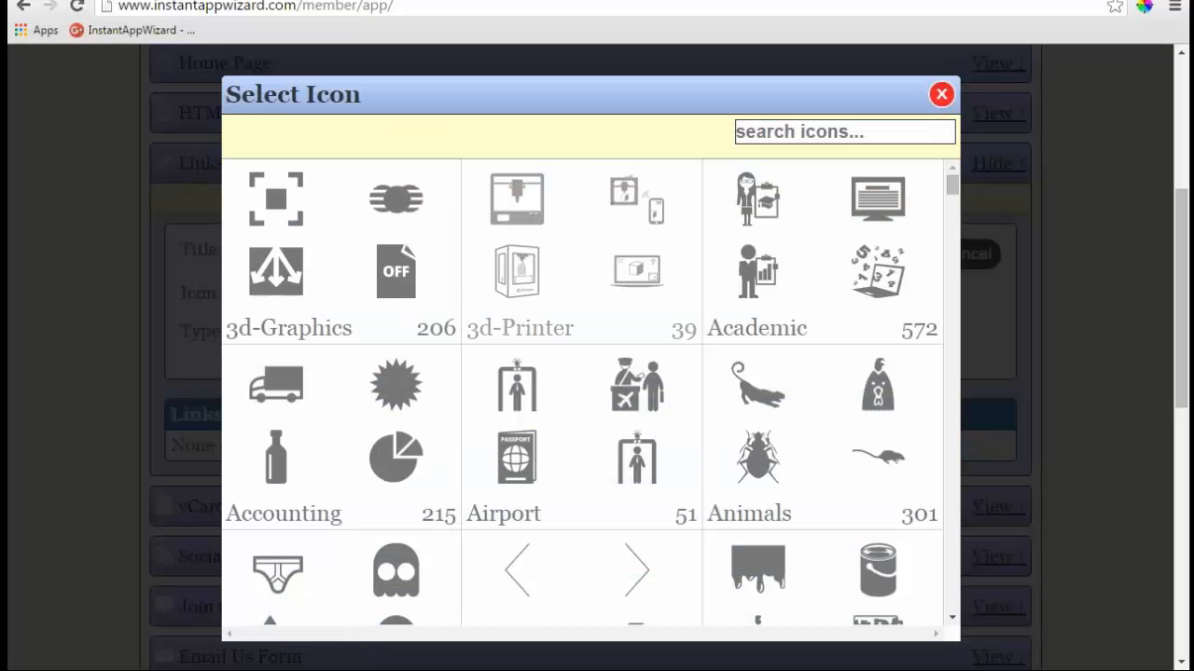
- Search icons for 'phone' and pick the Phone13 handset icon
left_click(820, 132)
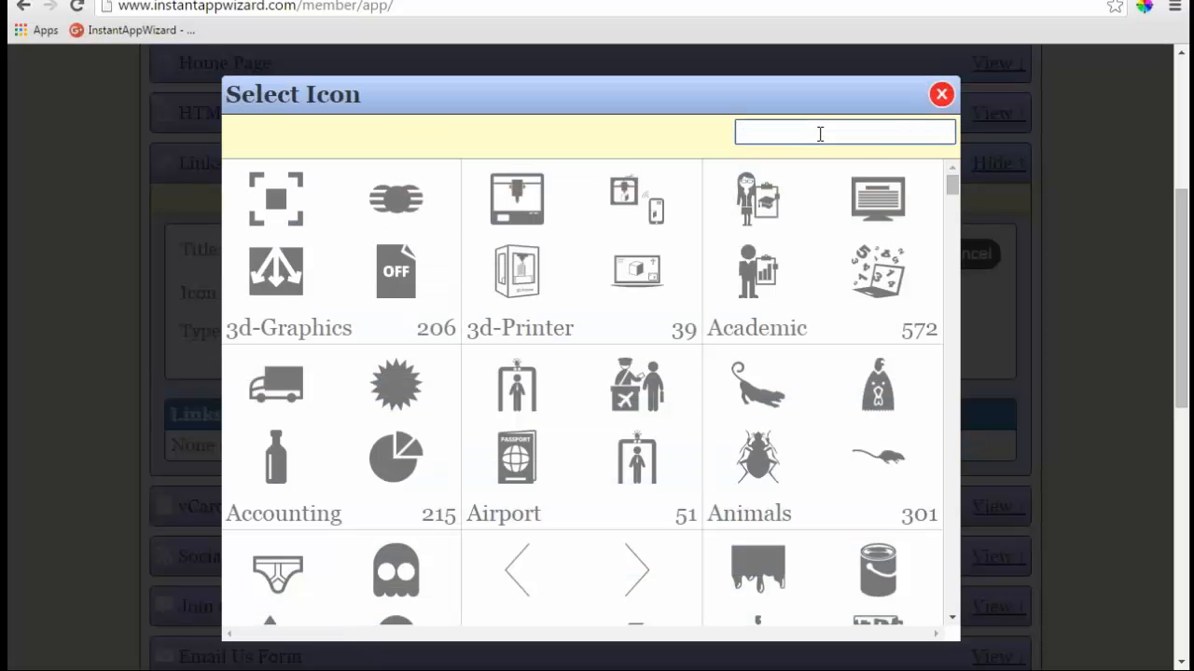
type("phone")
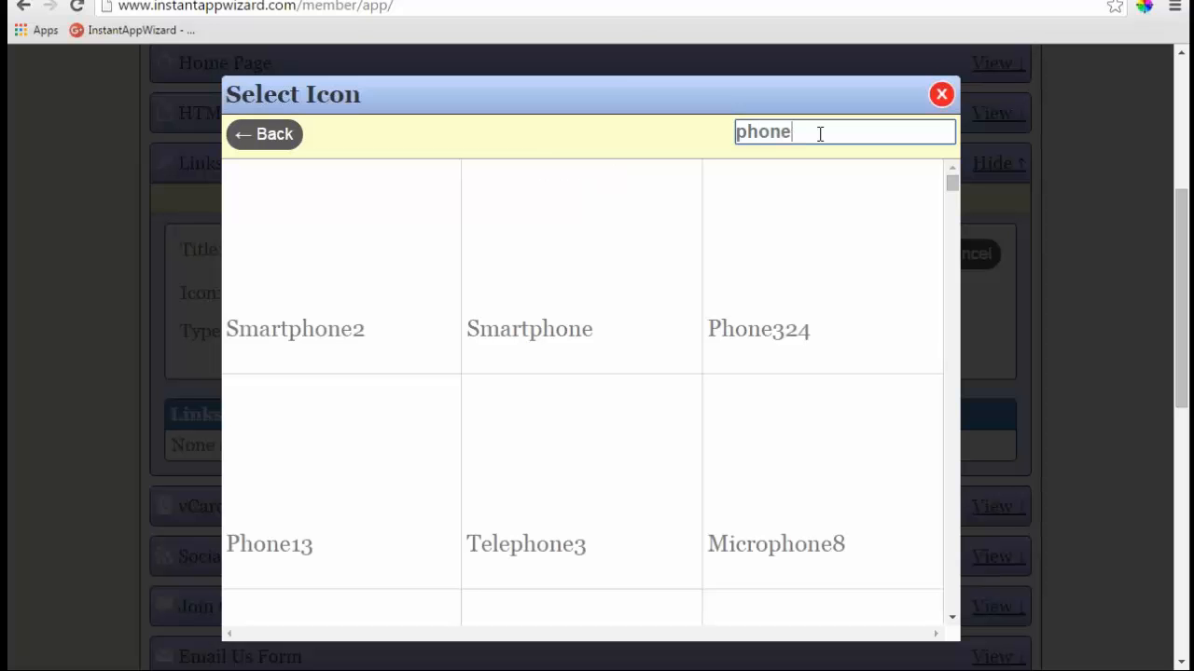
left_click(345, 478)
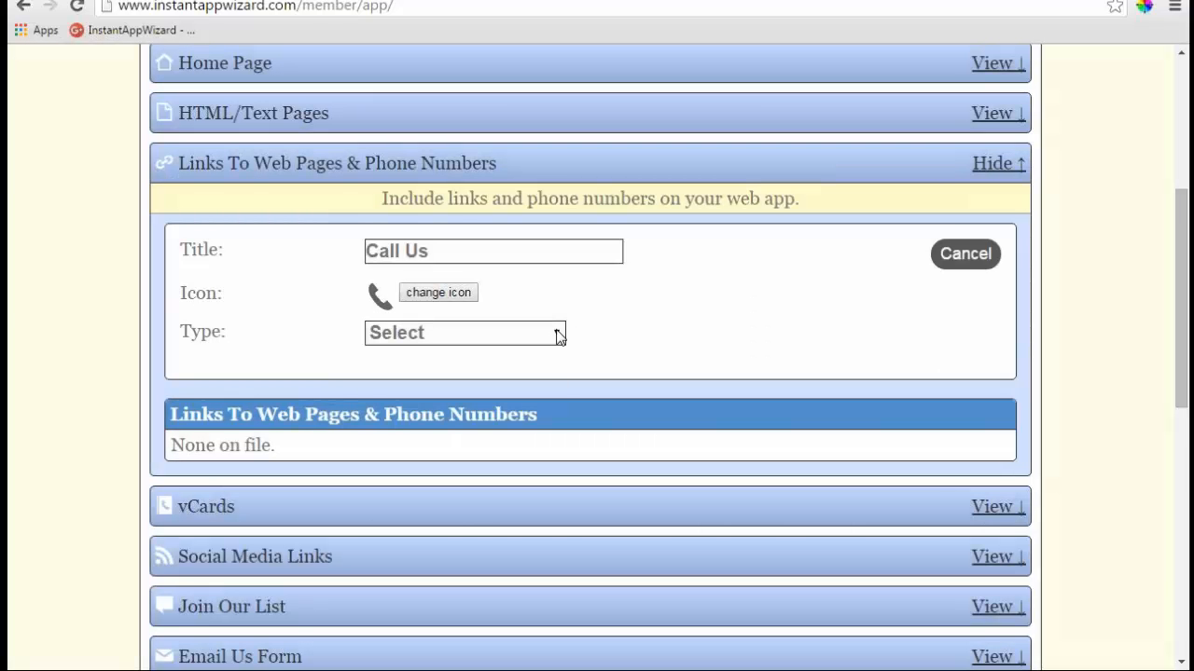
- Set the link type to Call phone number, enter the phone number, and save
left_click(556, 333)
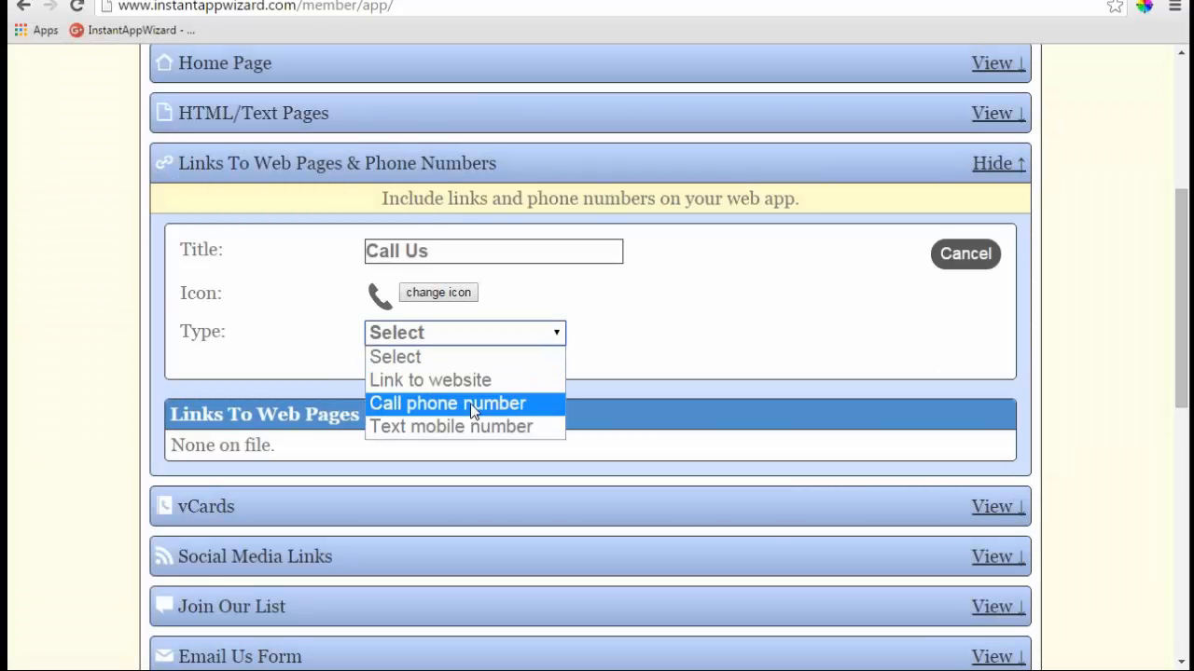
left_click(473, 410)
left_click(467, 367)
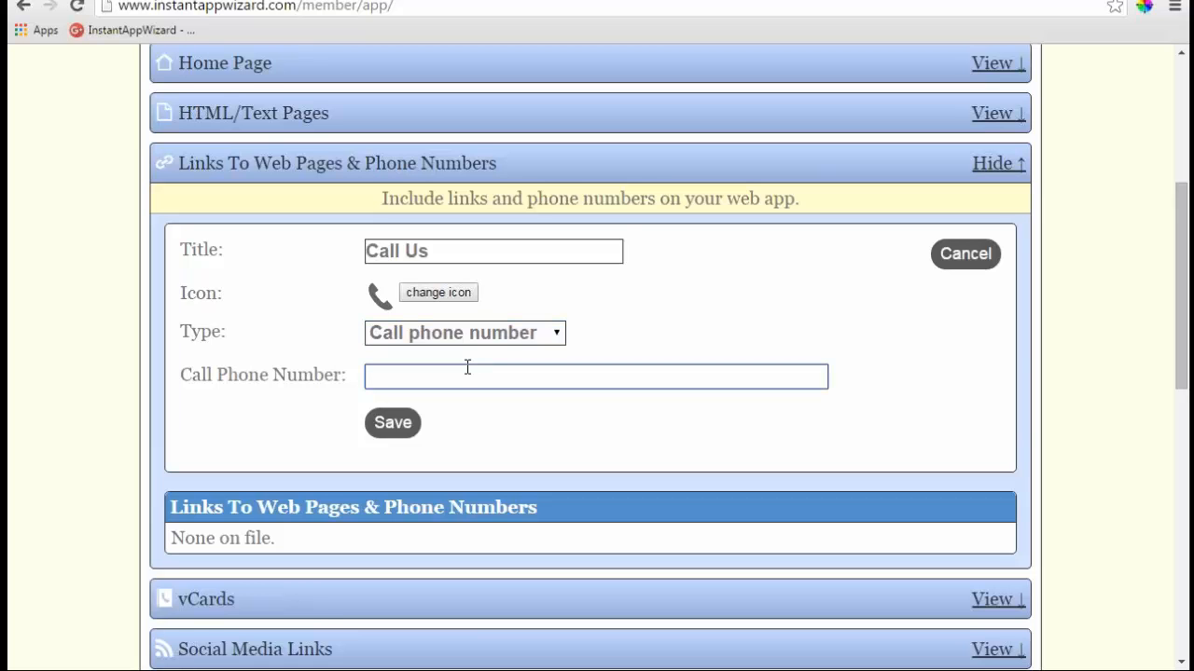
type("555-555")
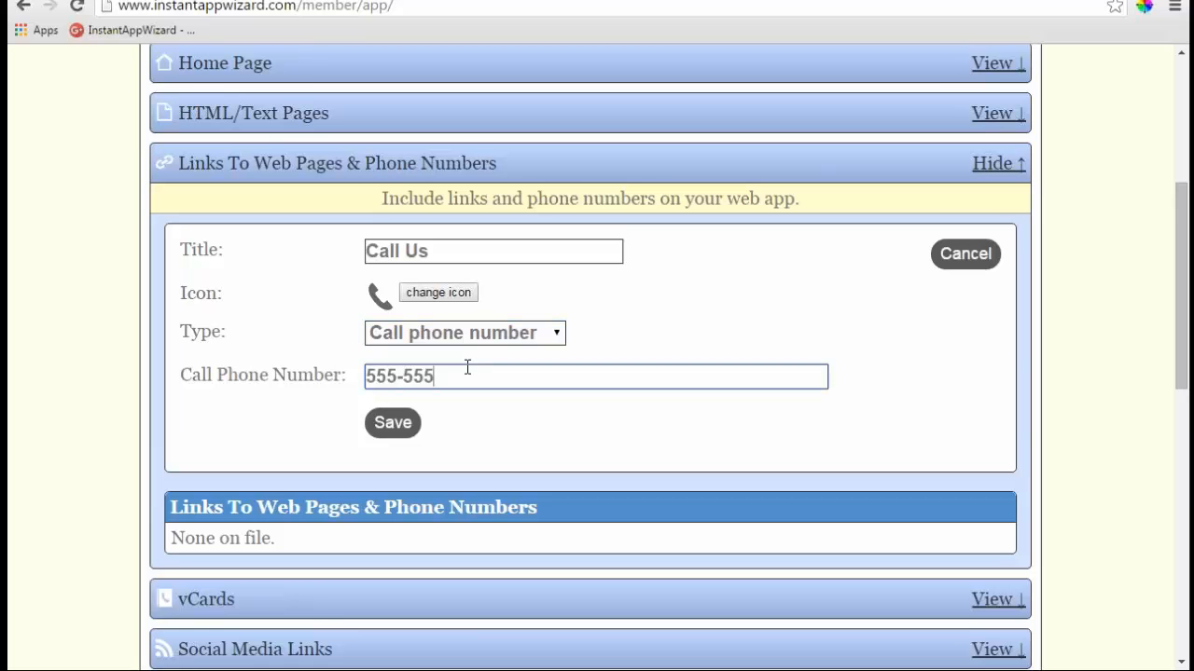
type("-2121")
left_click(404, 427)
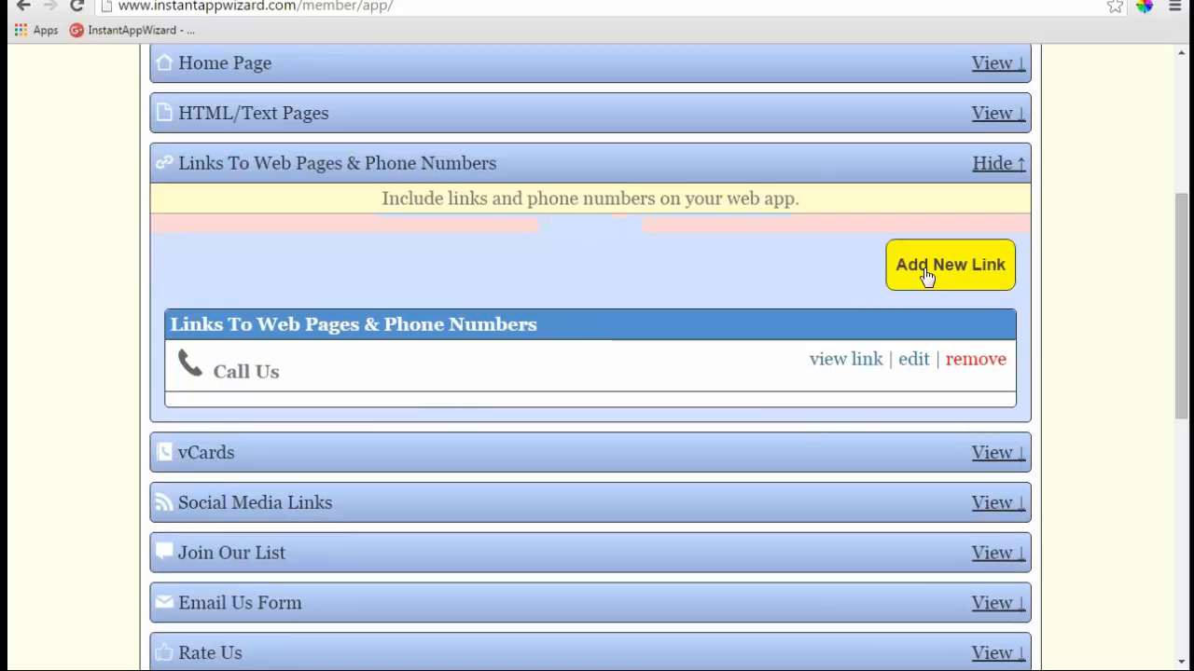
- Start a new link titled 'Text Me' with a speech-bubble icon found by searching 'text'
left_click(926, 271)
left_click(434, 254)
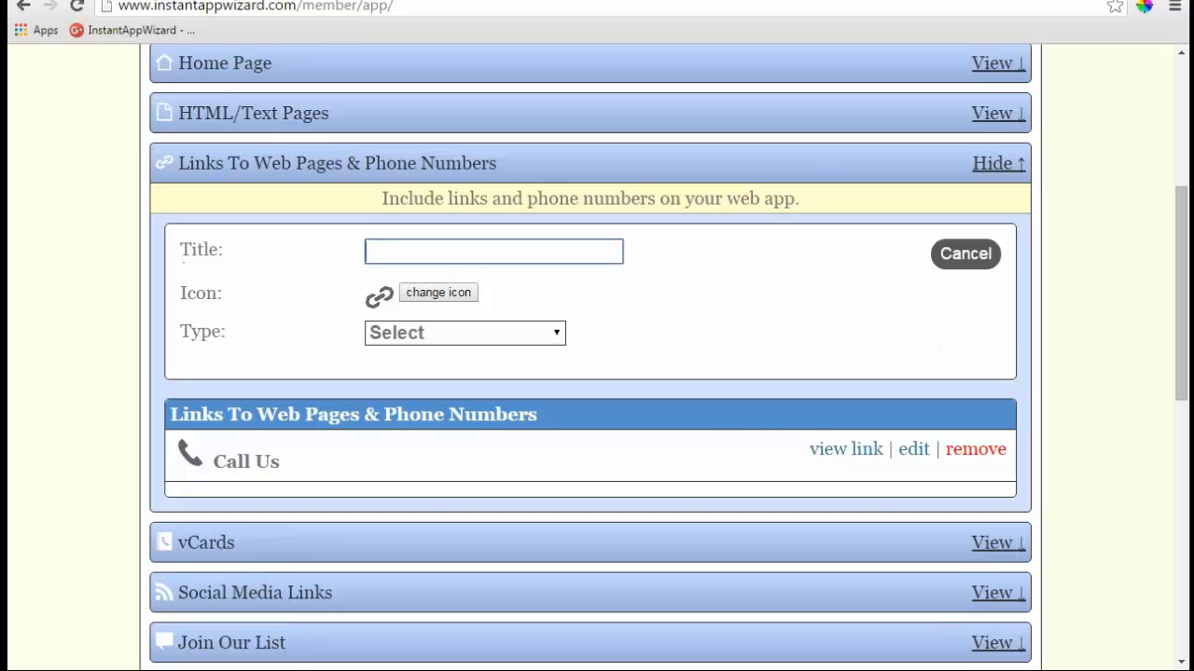
type("Text Me")
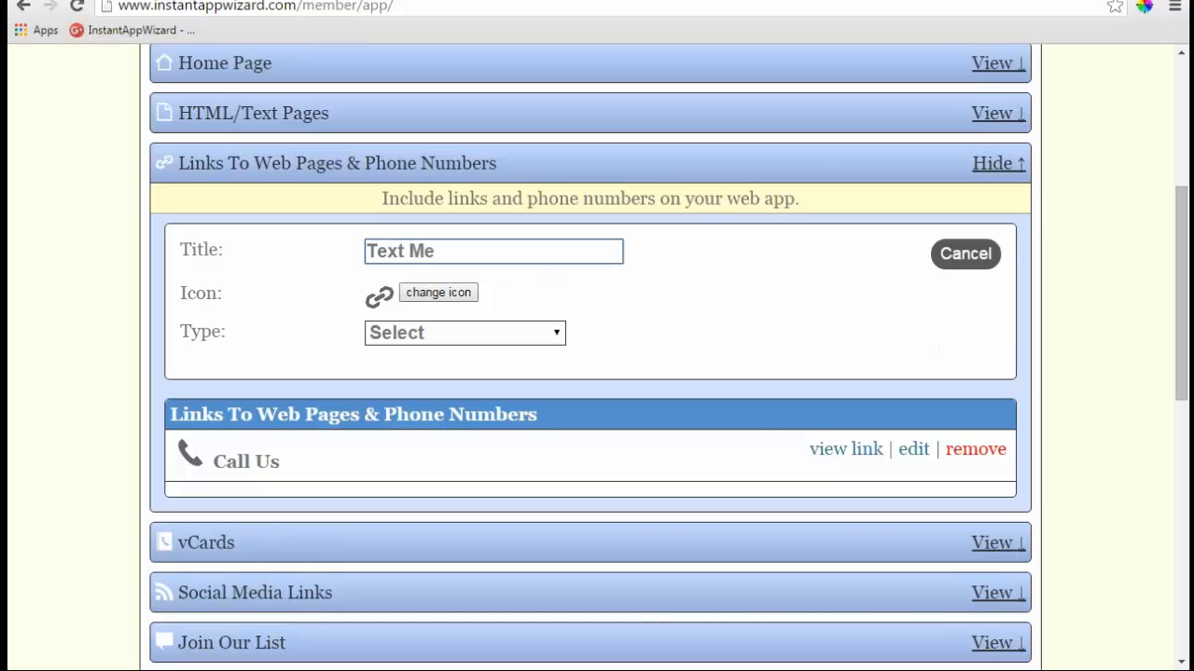
left_click(438, 292)
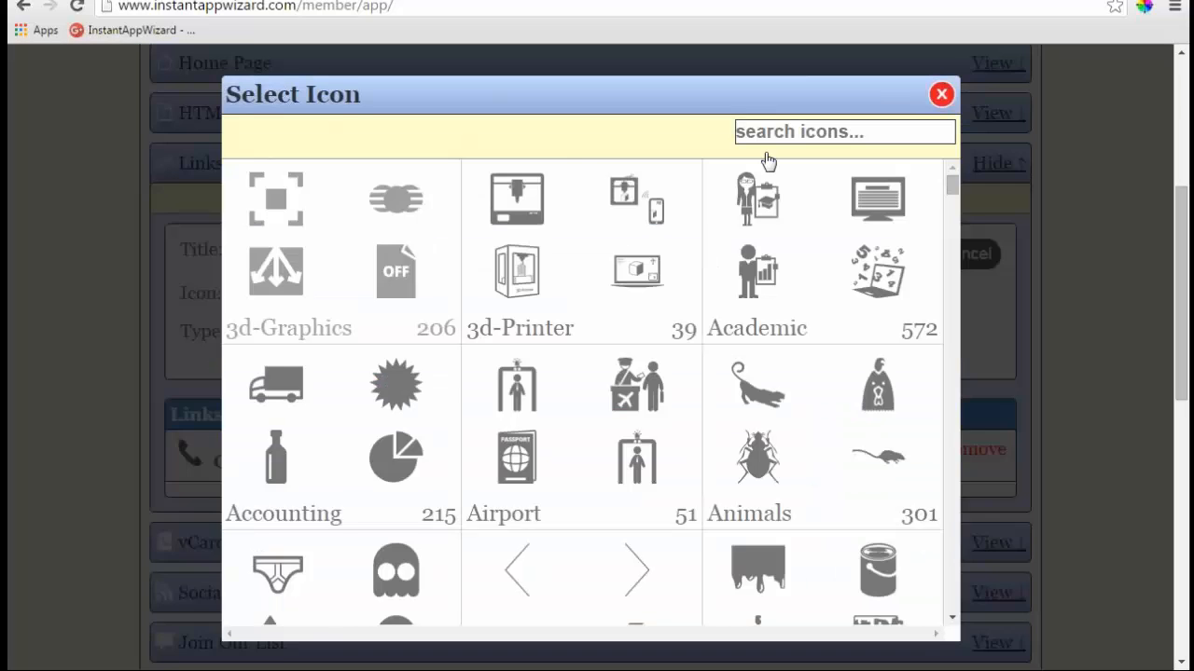
left_click(758, 132)
type("te")
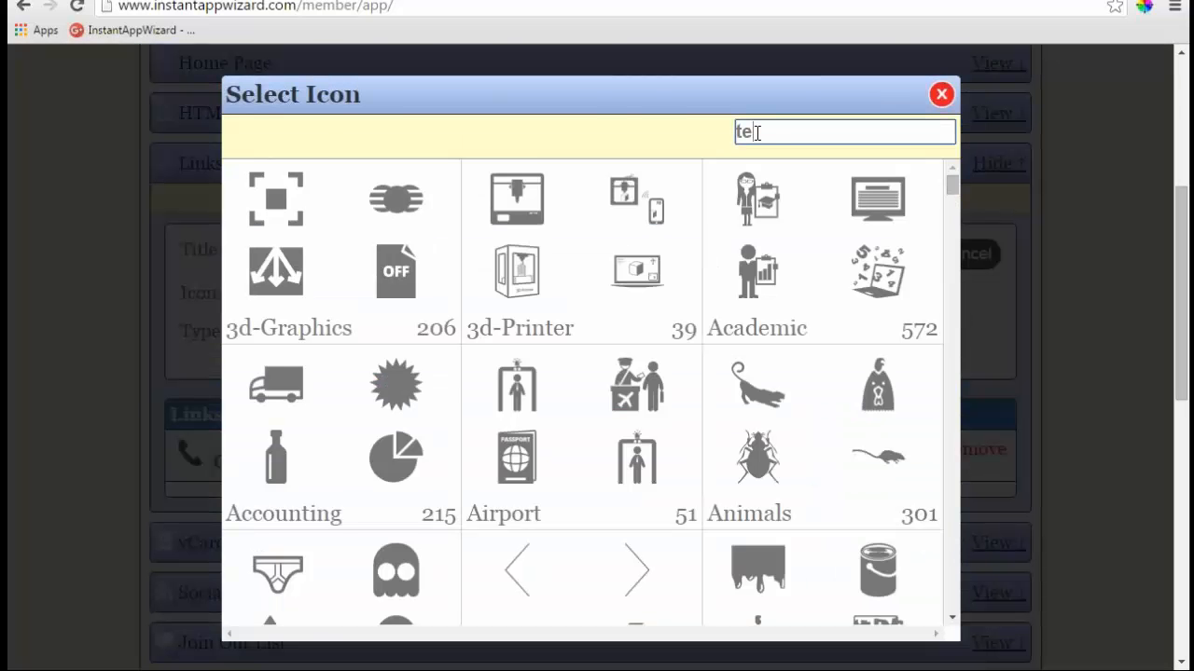
type("xt")
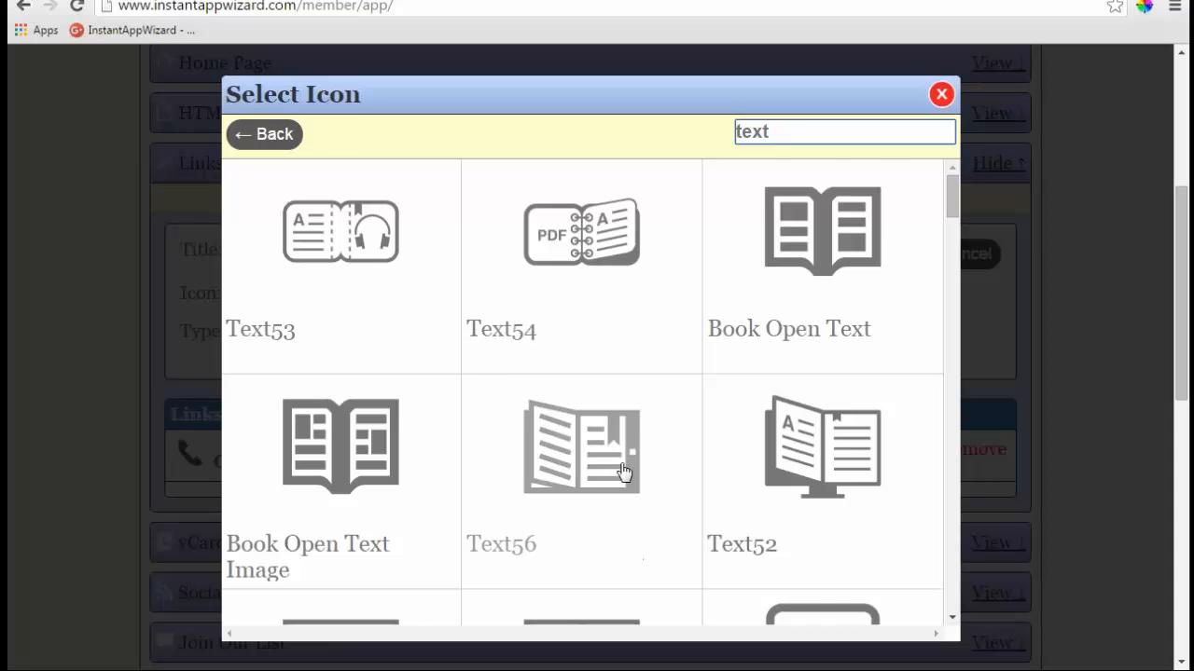
scroll(626, 429, "down", 3)
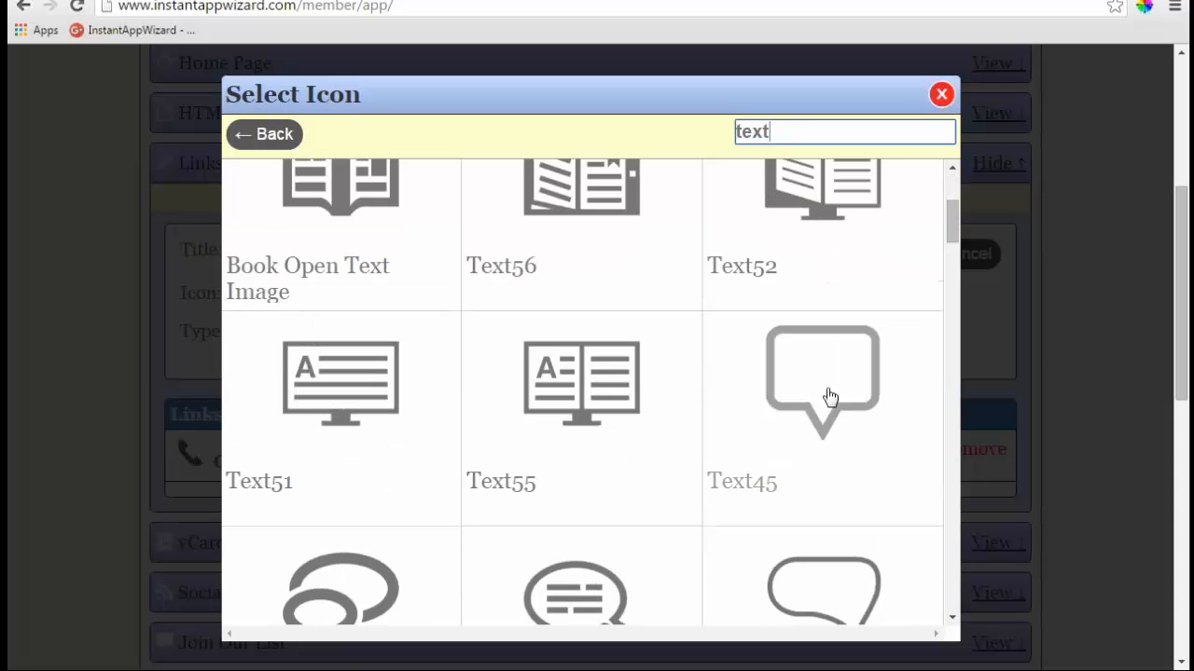
left_click(550, 464)
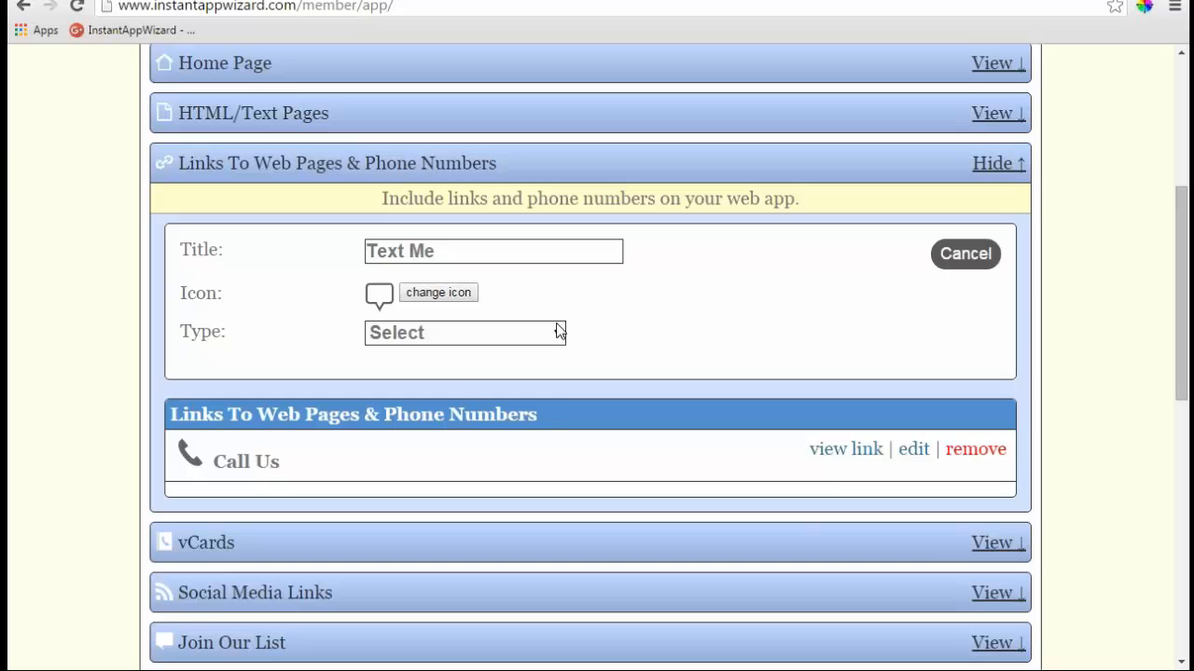
- Set its type to Text mobile number, enter the mobile number, and save the link
left_click(556, 333)
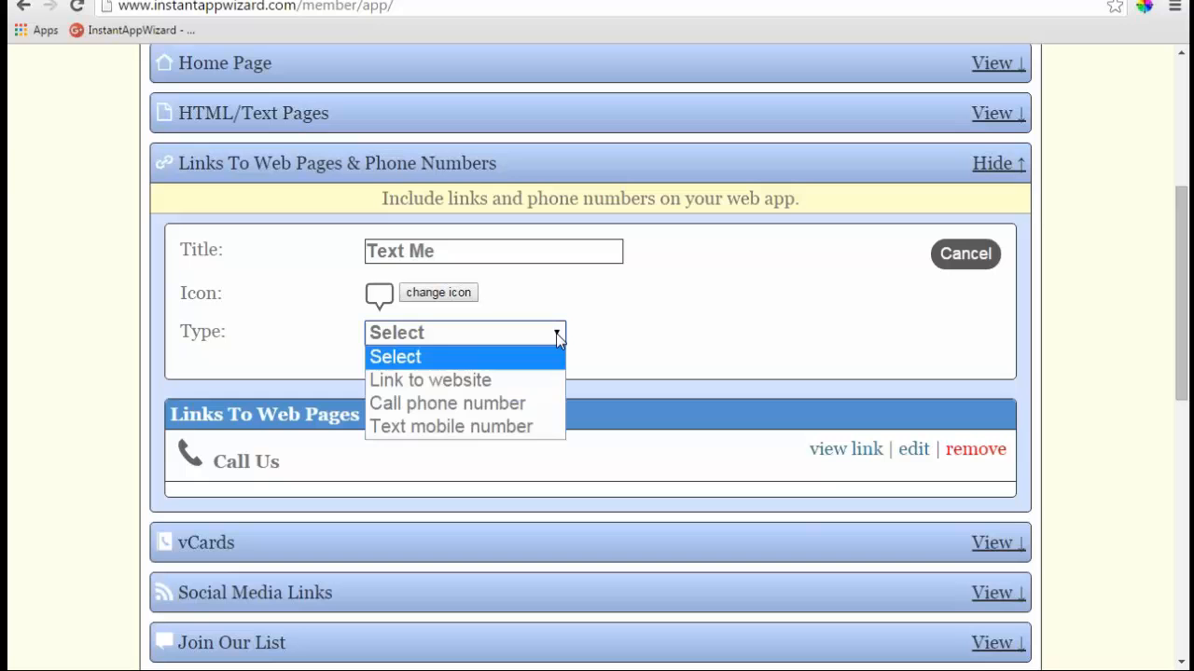
left_click(451, 426)
left_click(447, 376)
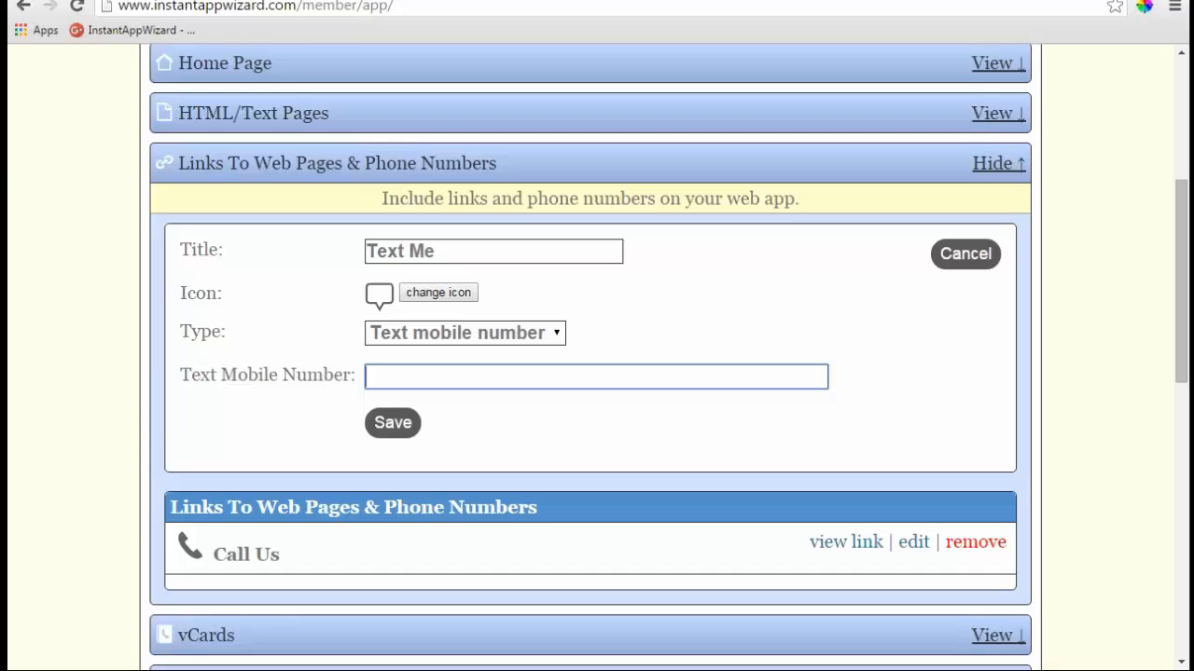
type("555-555-1212")
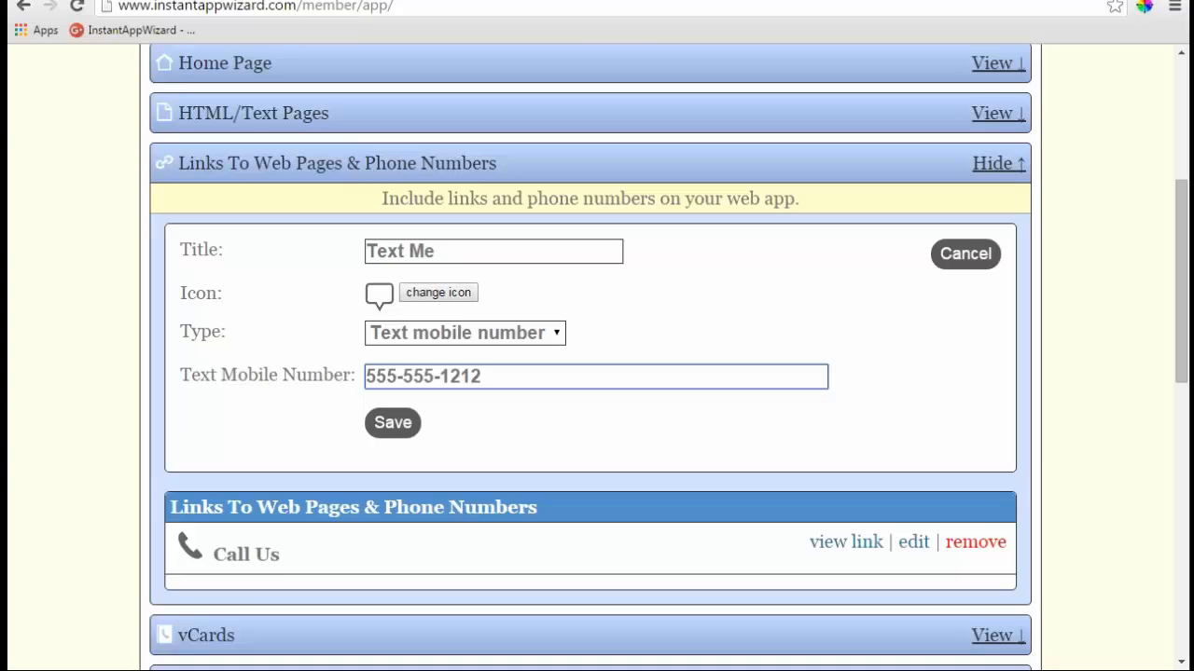
key("Tab")
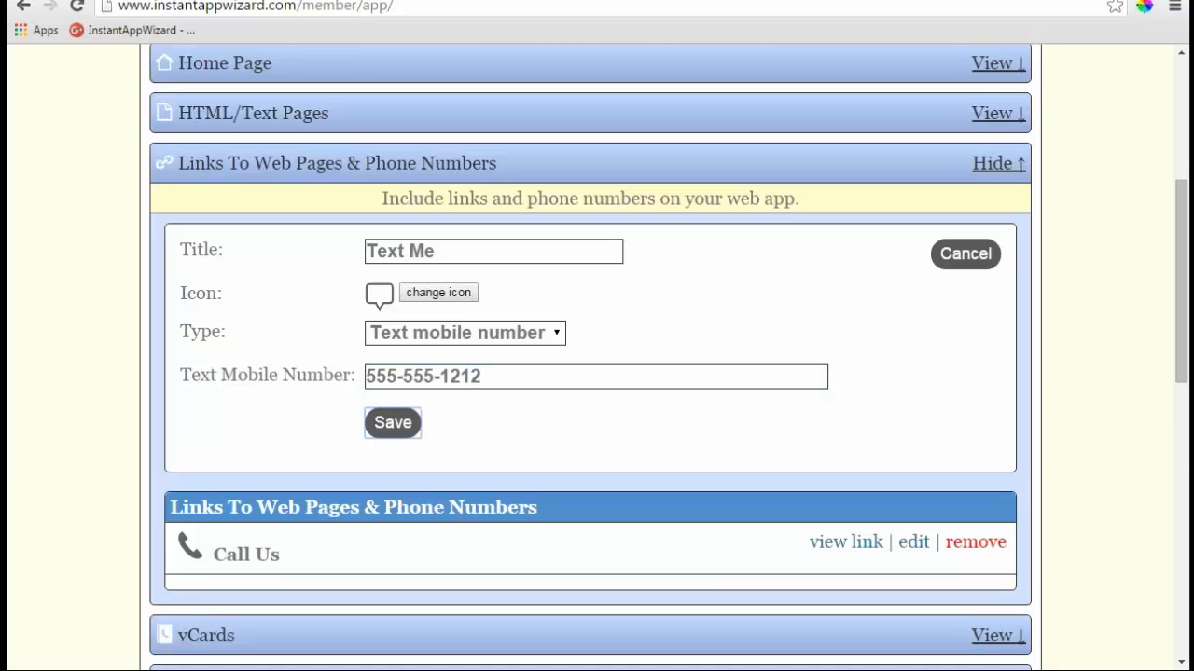
key("Return")
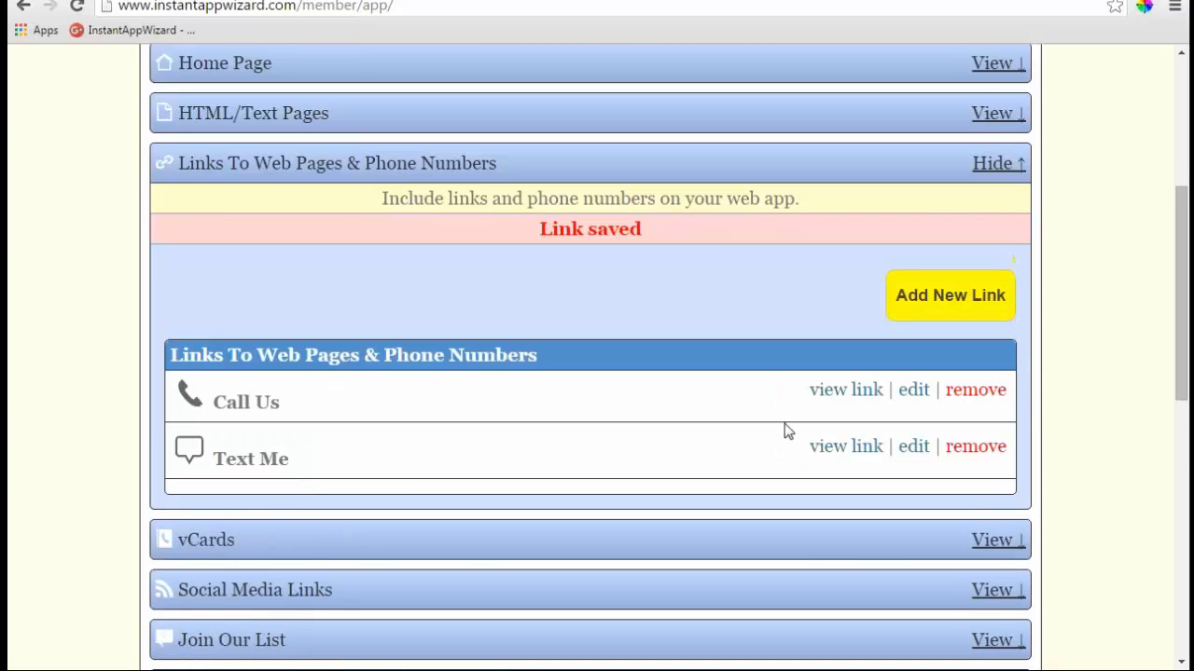
scroll(777, 444, "down", 2)
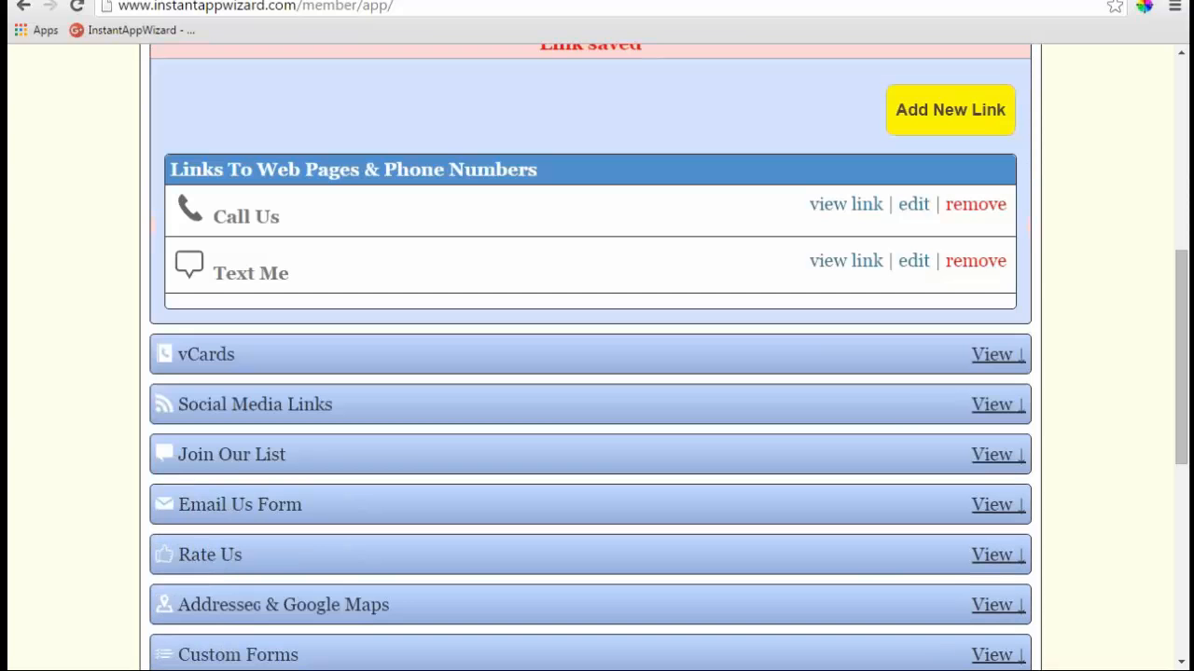
- Expand vCards and start a new vCard, placing the cursor in the Website field
left_click(1002, 357)
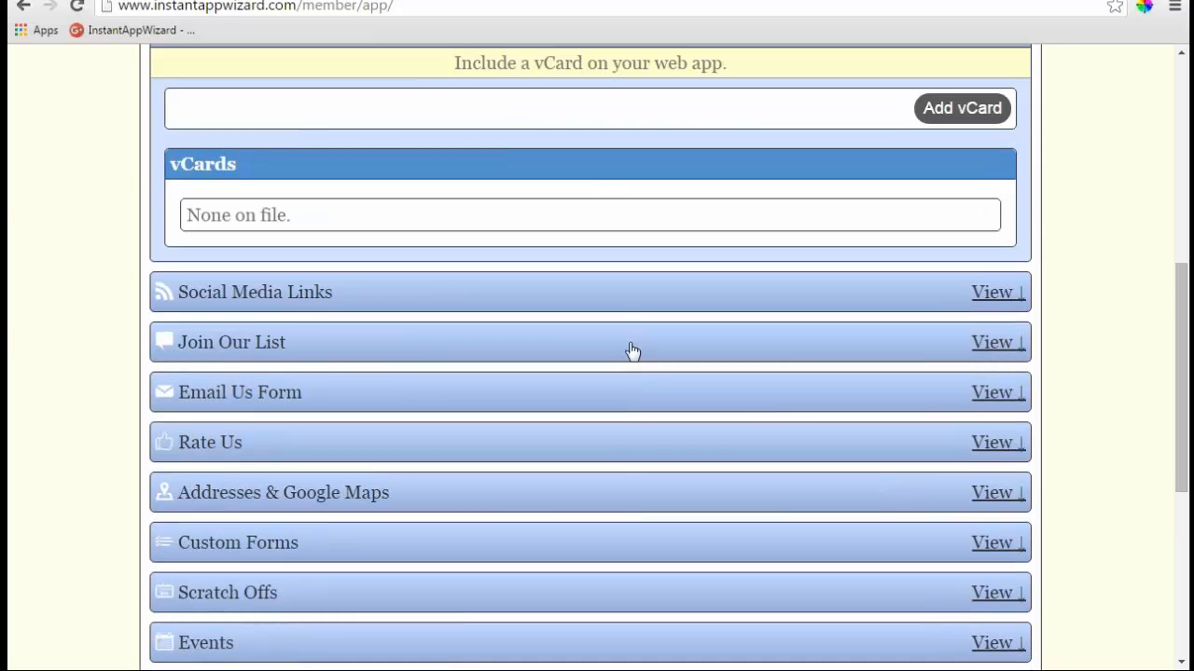
scroll(633, 350, "up", 1)
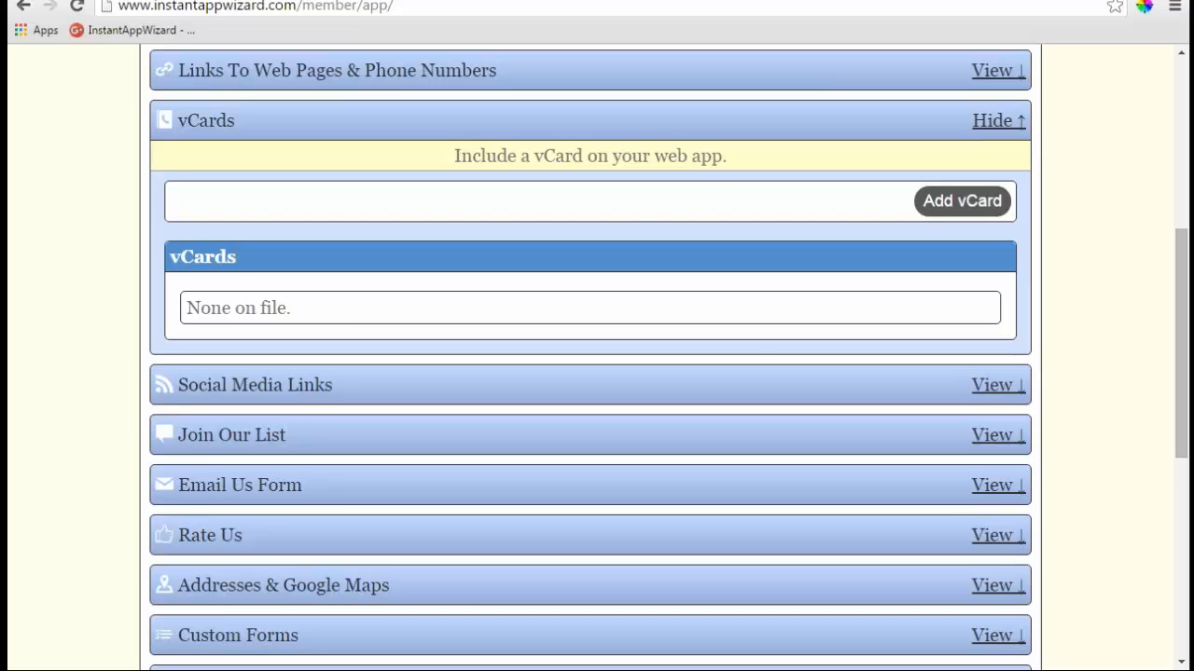
left_click(938, 200)
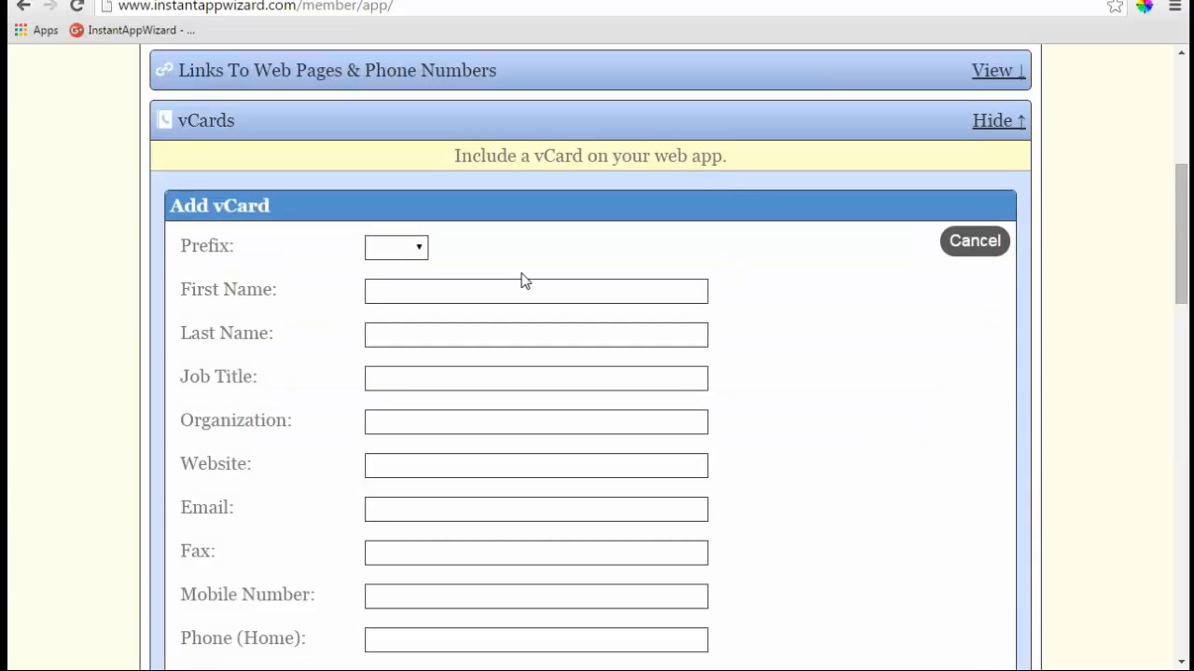
scroll(525, 281, "down", 1)
scroll(525, 282, "down", 1)
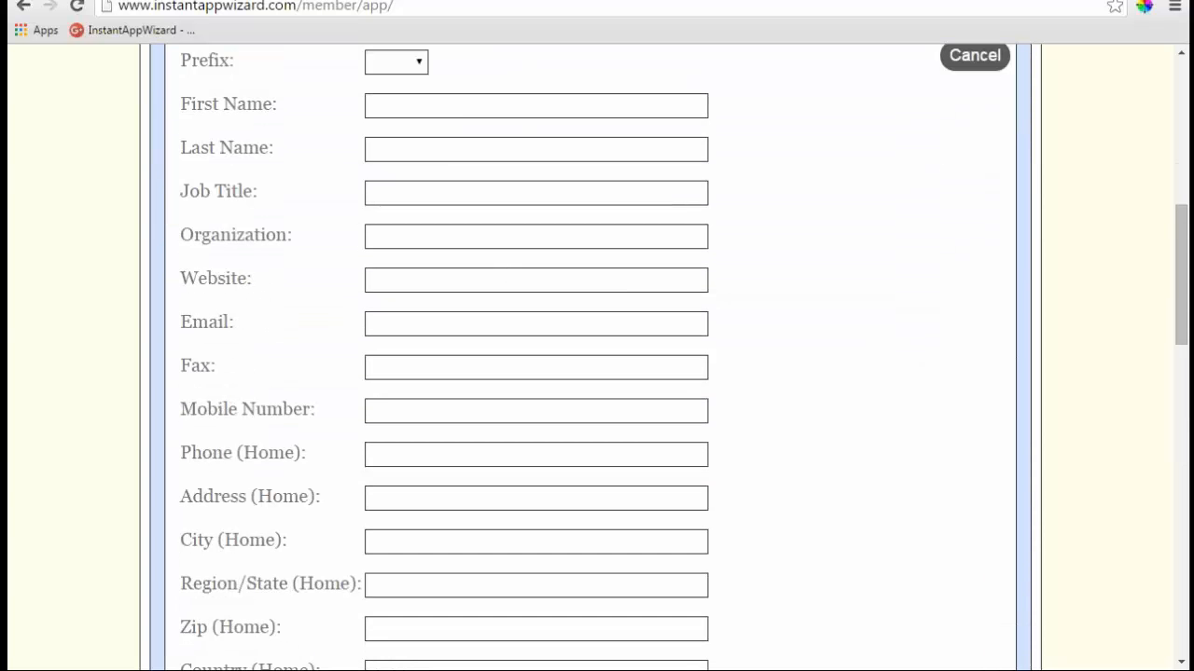
left_click(400, 277)
- Copy the web app's public link address from the top of the page
scroll(464, 279, "up", 7)
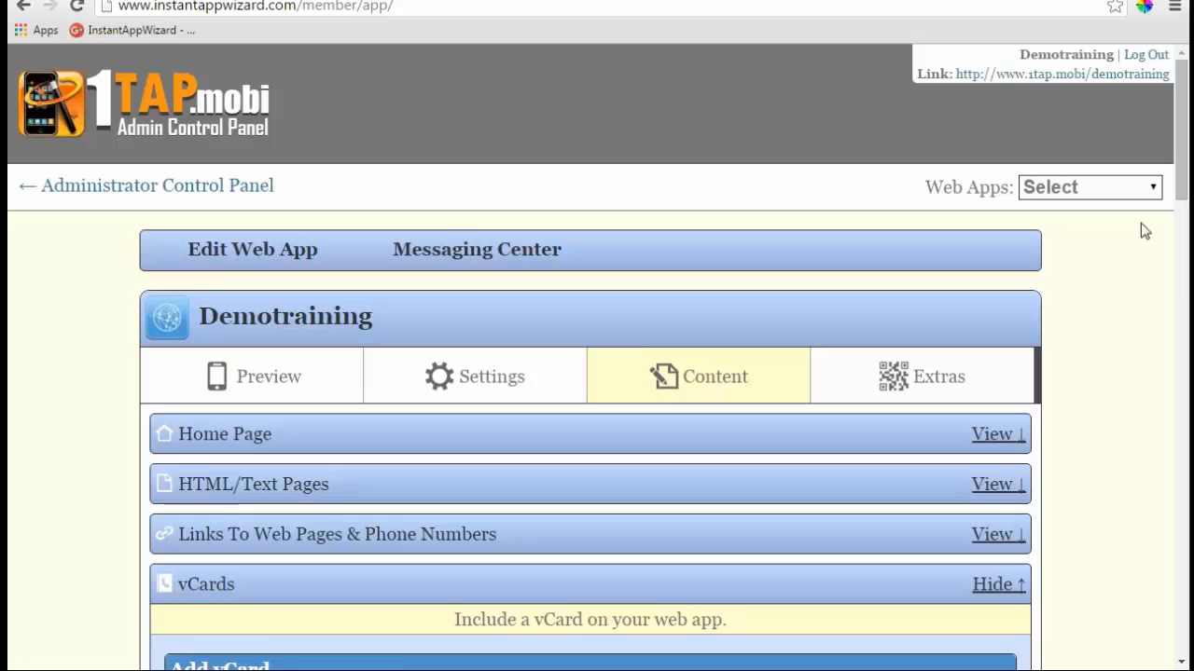
left_click_drag(1172, 84, 959, 86)
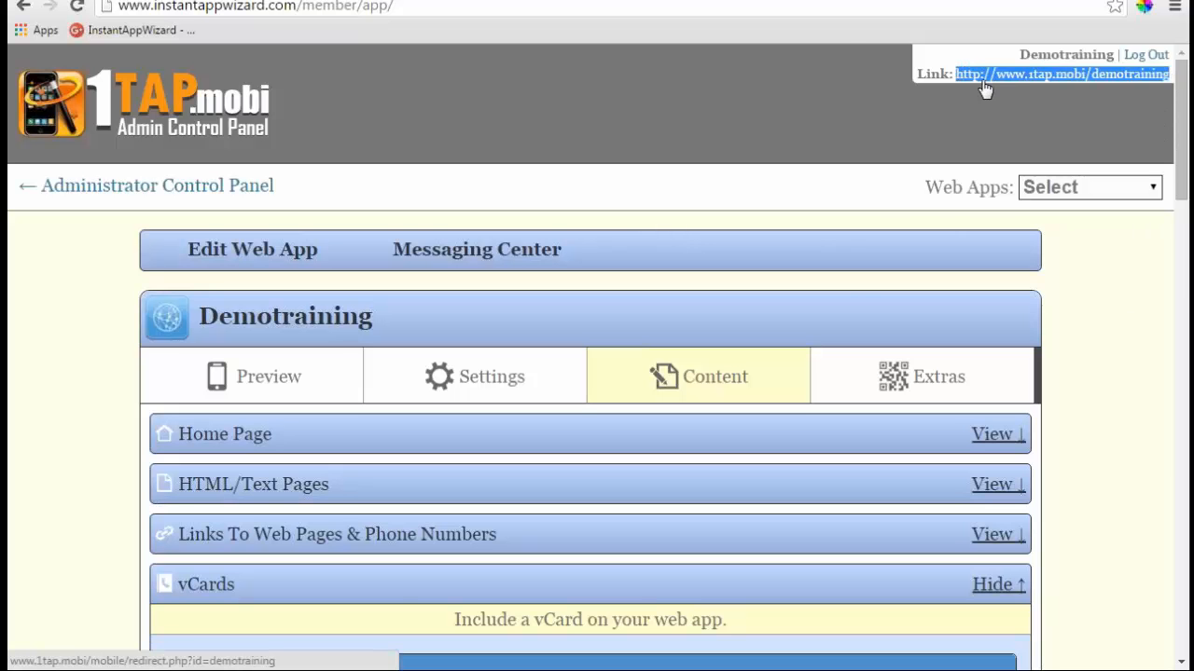
right_click(961, 83)
left_click(928, 206)
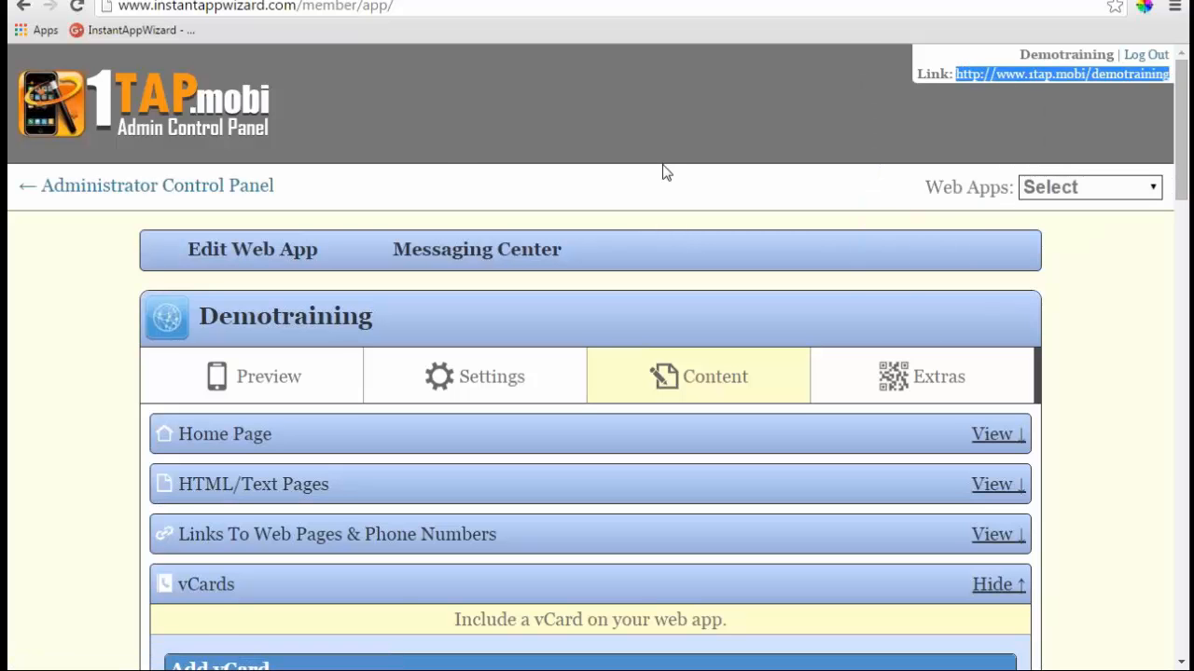
scroll(533, 248, "down", 6)
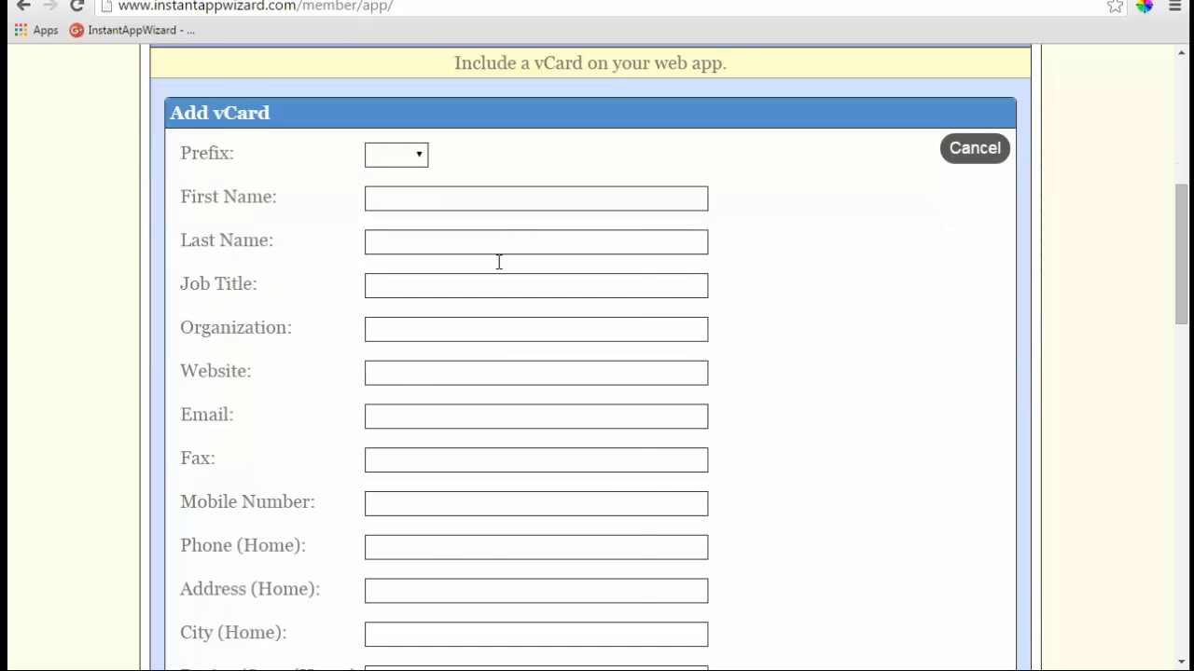
right_click(393, 372)
left_click(436, 484)
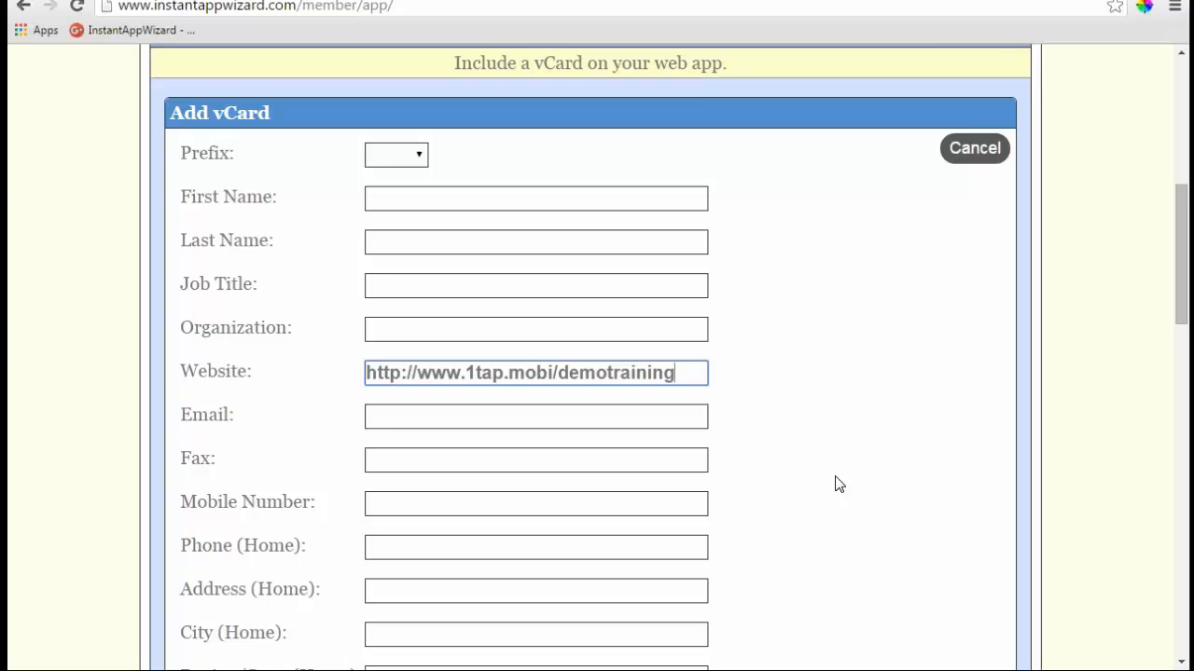
scroll(839, 484, "down", 3)
scroll(839, 484, "down", 3)
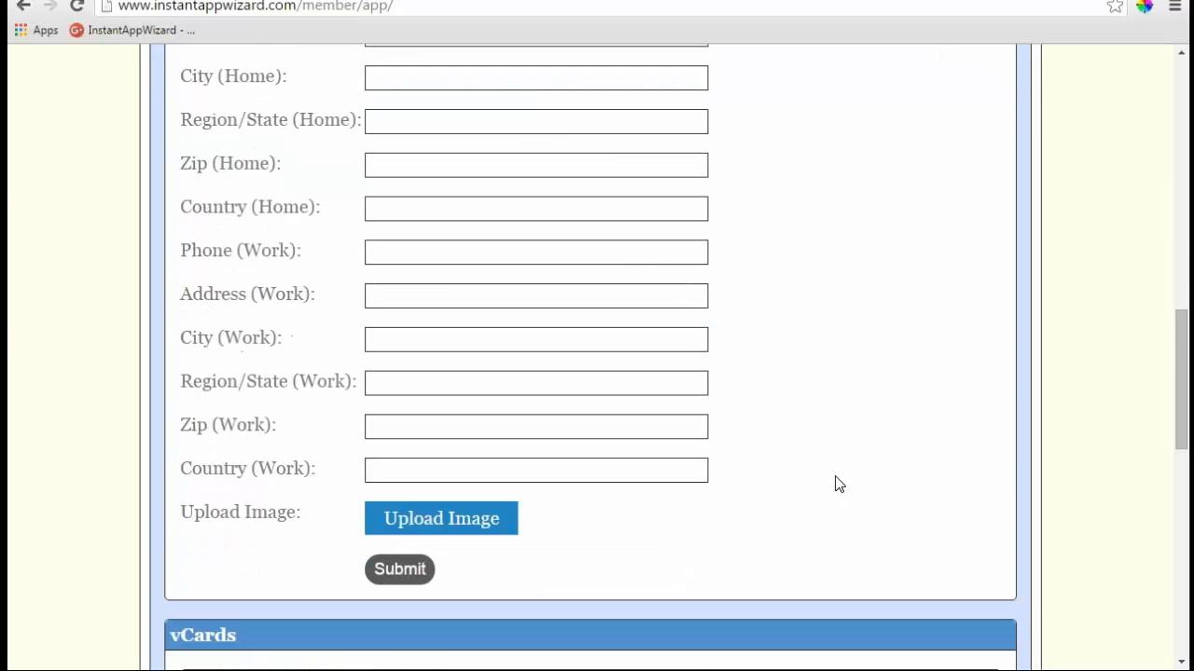
scroll(839, 484, "down", 2)
left_click(399, 381)
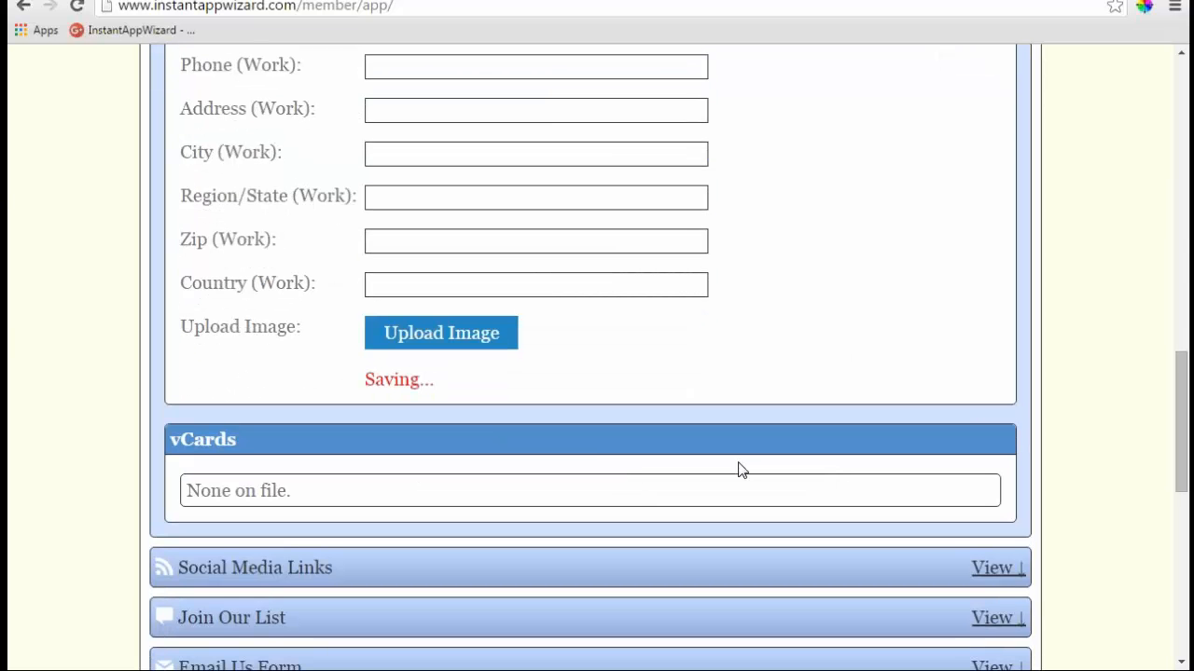
scroll(576, 291, "up", 4)
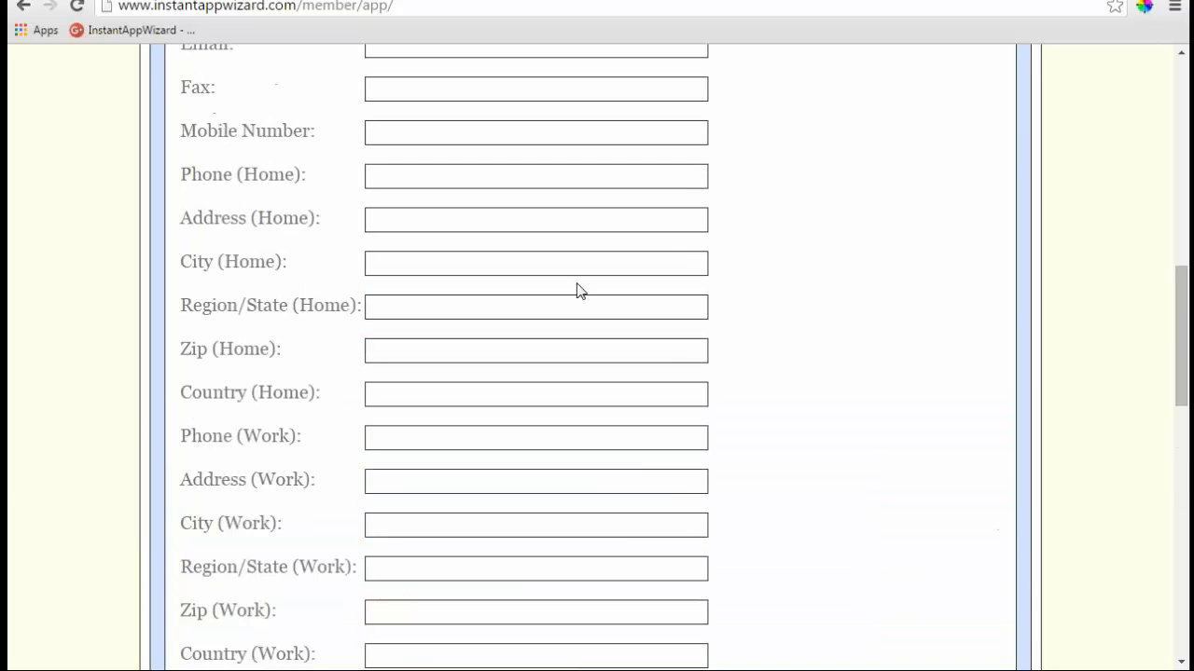
scroll(576, 291, "up", 2)
scroll(490, 314, "up", 2)
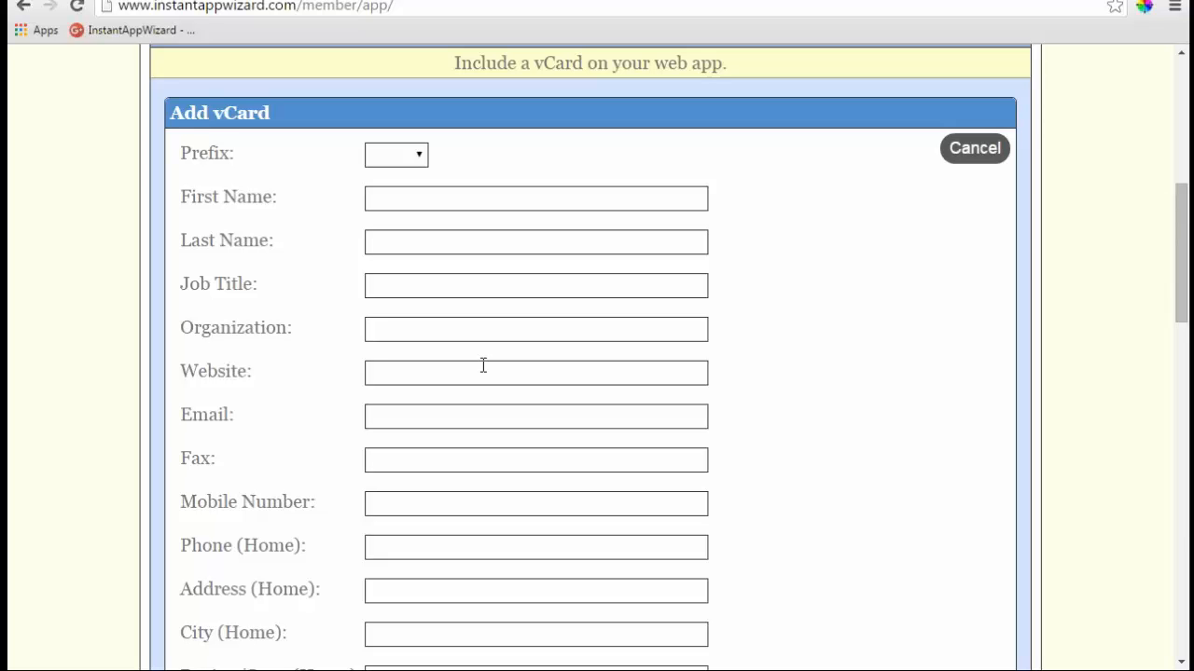
- Click into the Job Title and Organization fields of the blank vCard form
right_click(415, 283)
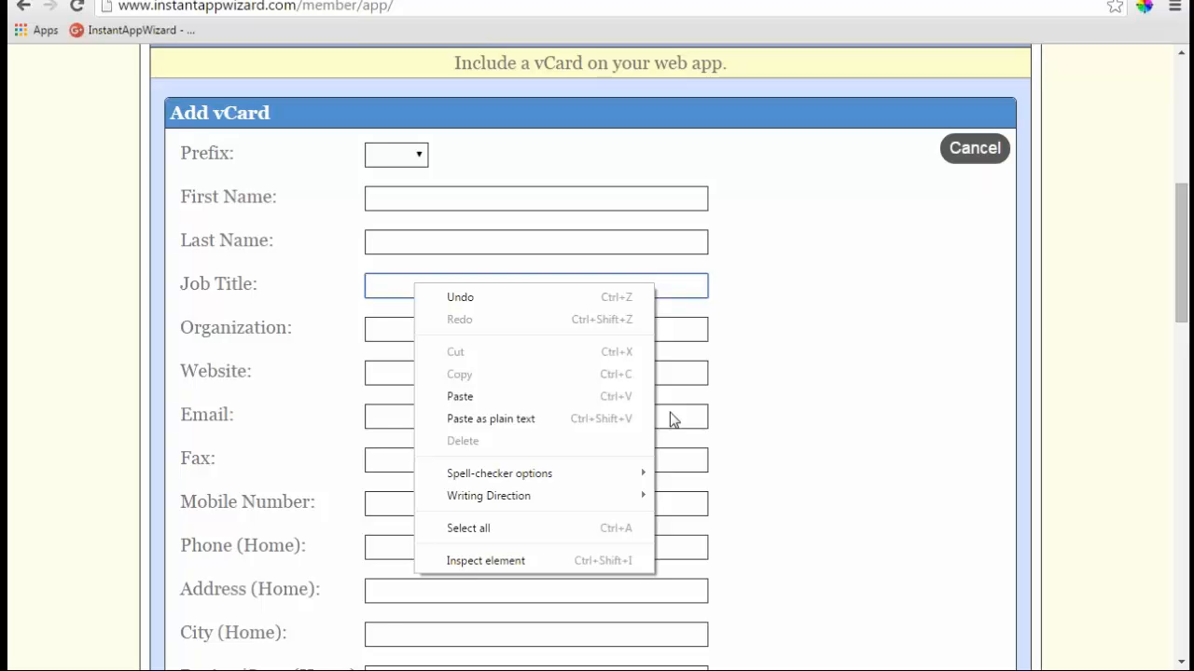
left_click(389, 285)
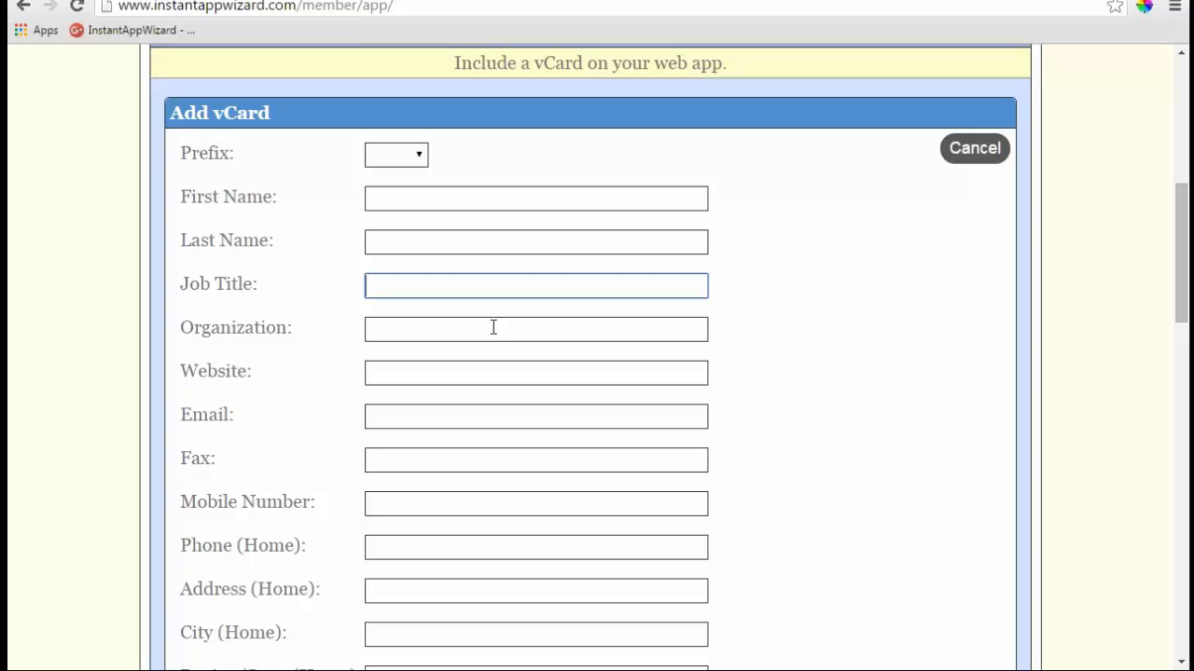
left_click(439, 333)
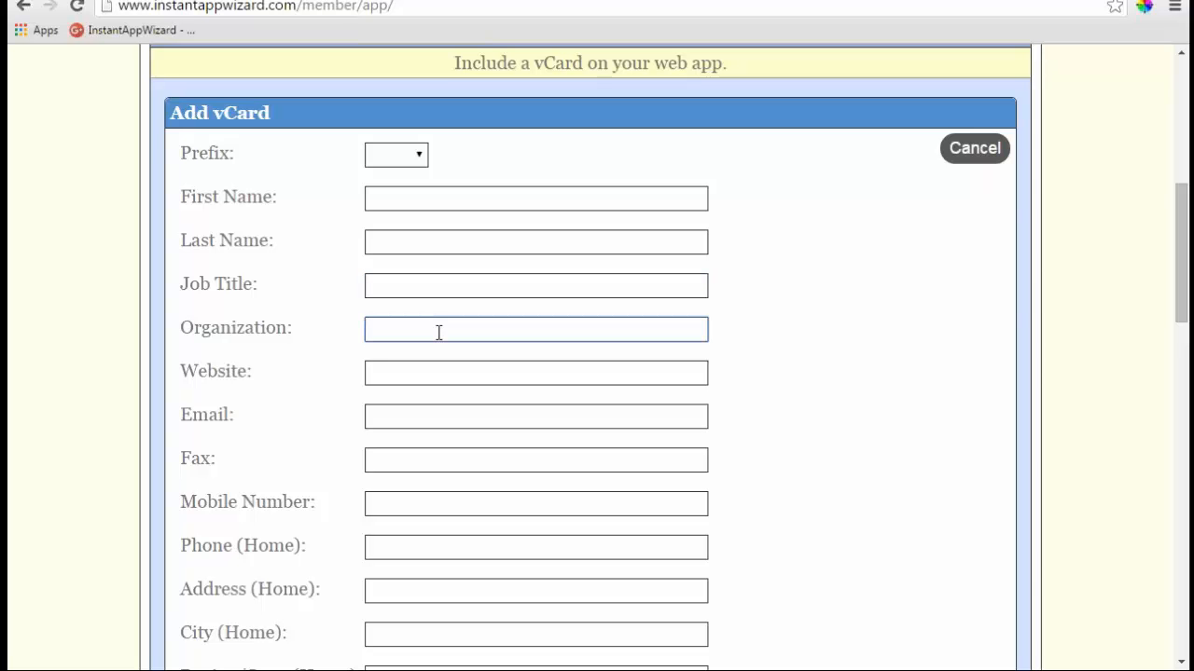
scroll(751, 326, "up", 1)
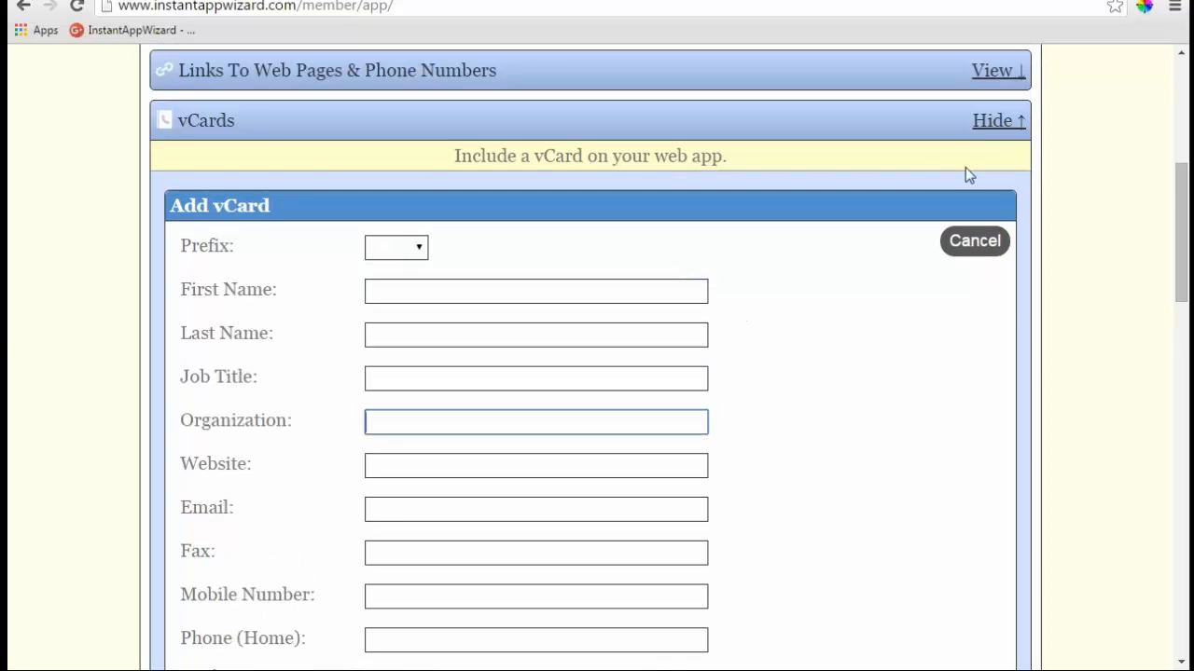
left_click(988, 122)
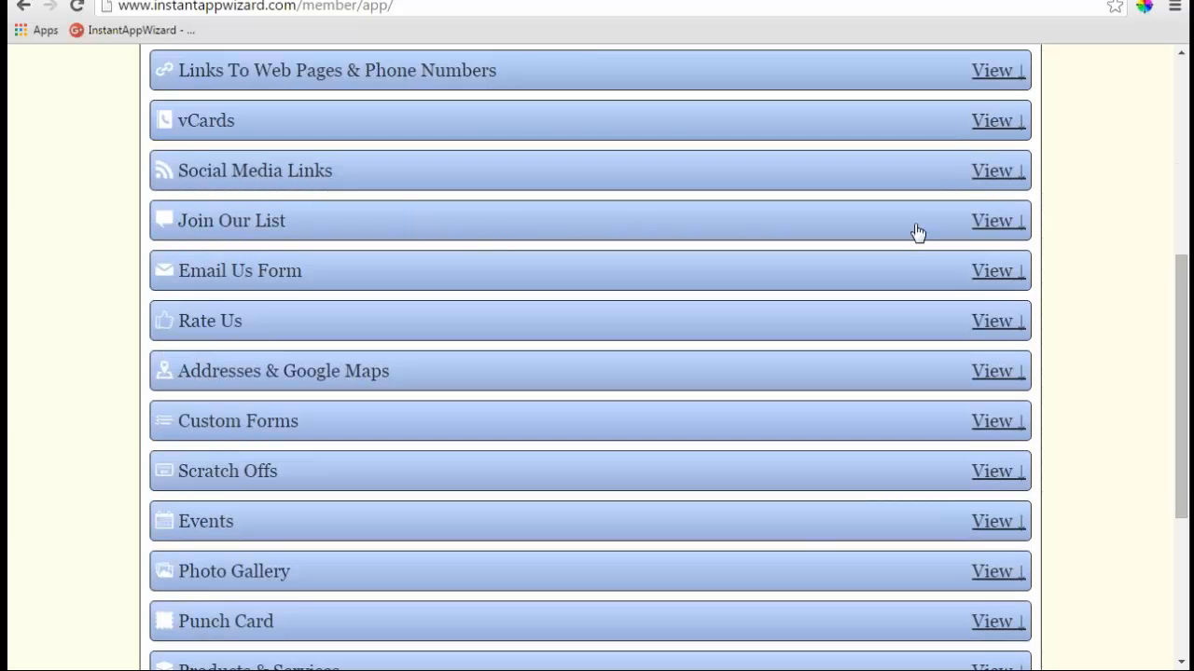
left_click(992, 174)
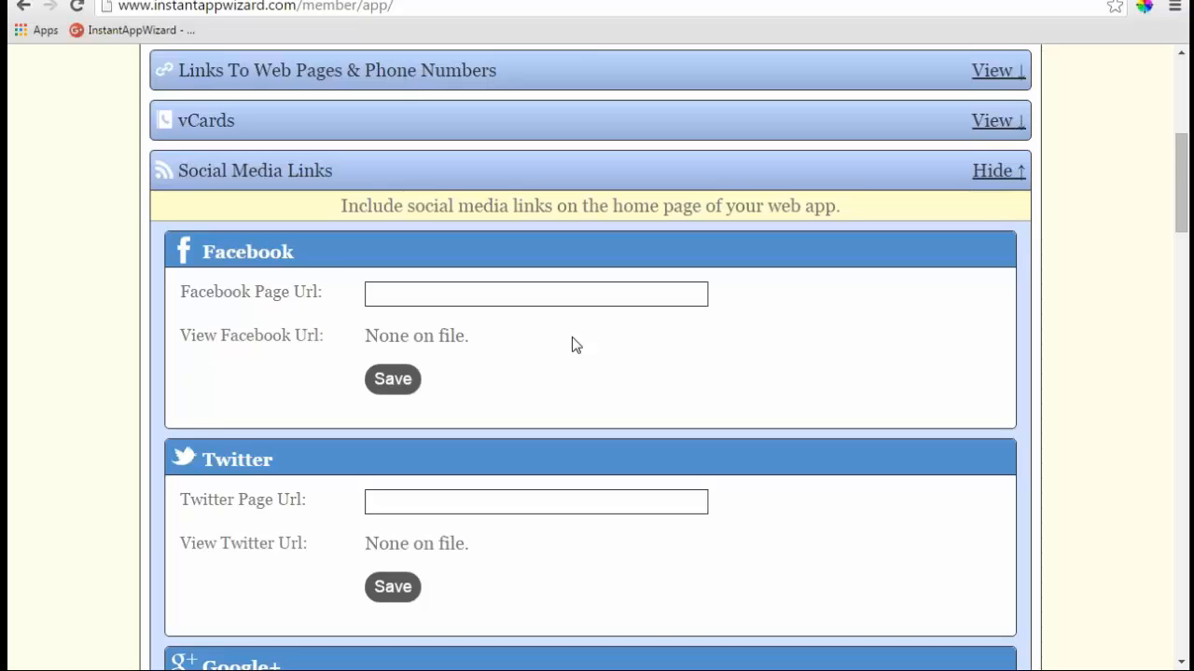
scroll(572, 337, "down", 4)
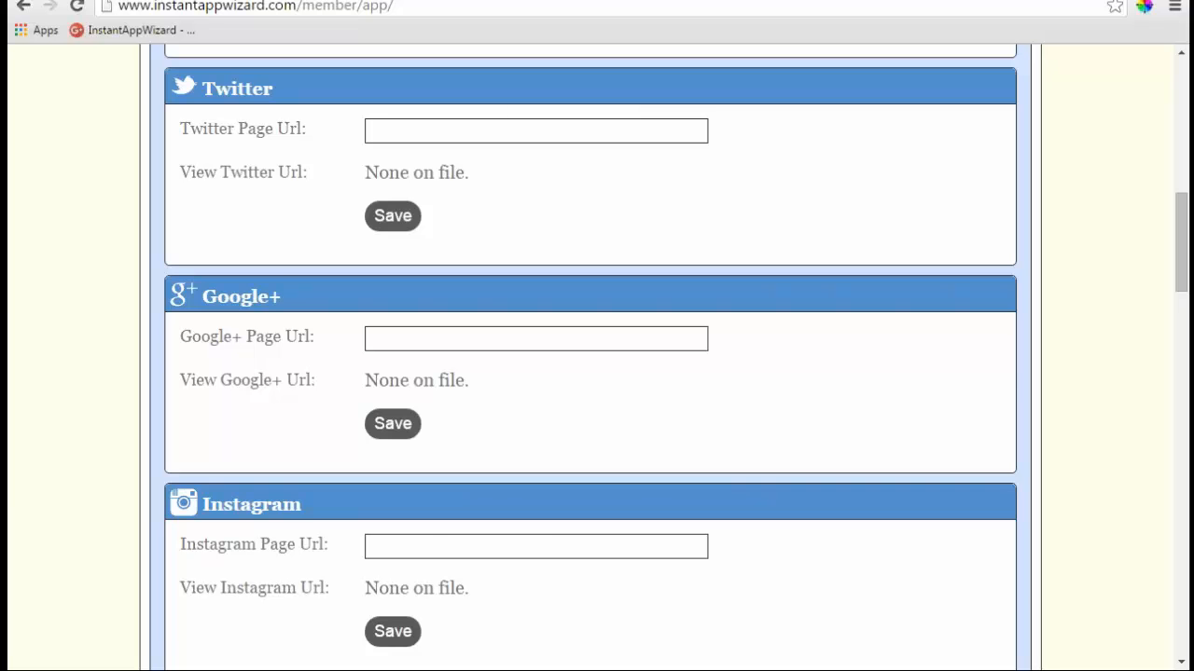
scroll(572, 338, "down", 5)
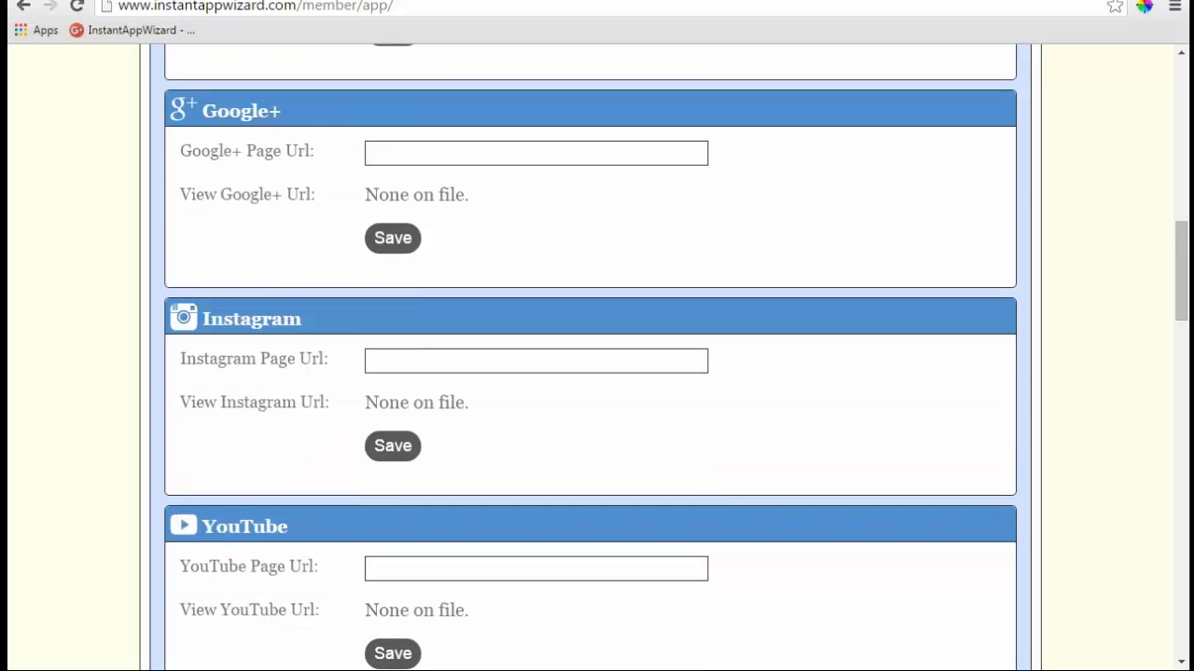
scroll(553, 340, "down", 5)
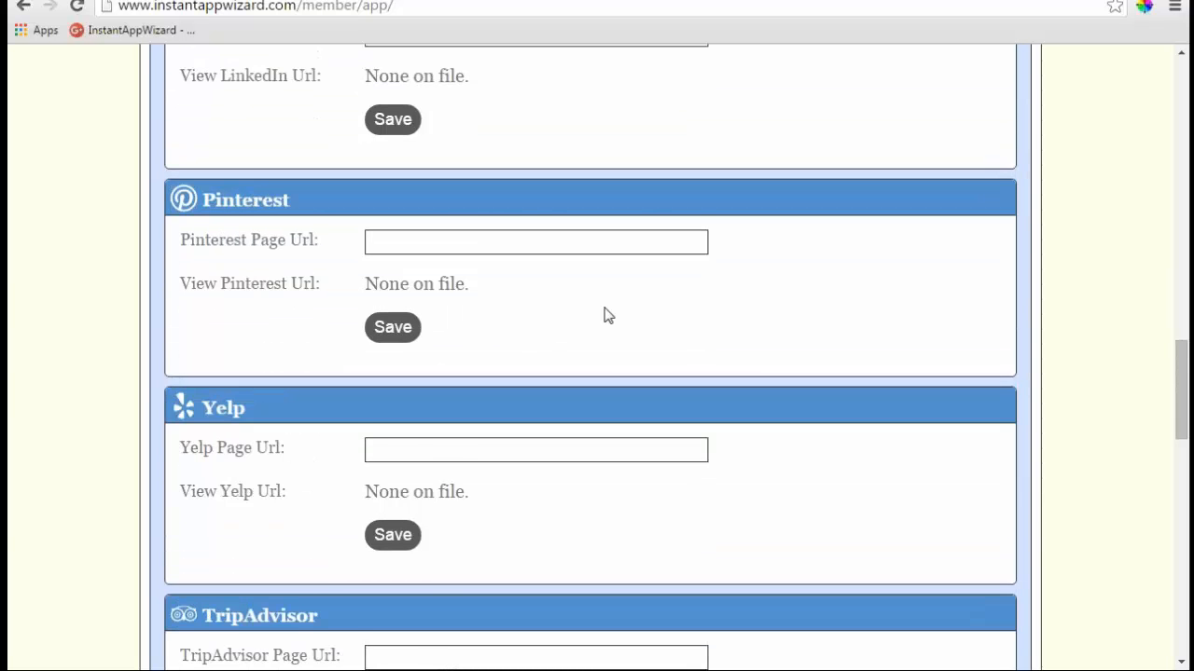
scroll(597, 316, "down", 1)
scroll(522, 317, "down", 2)
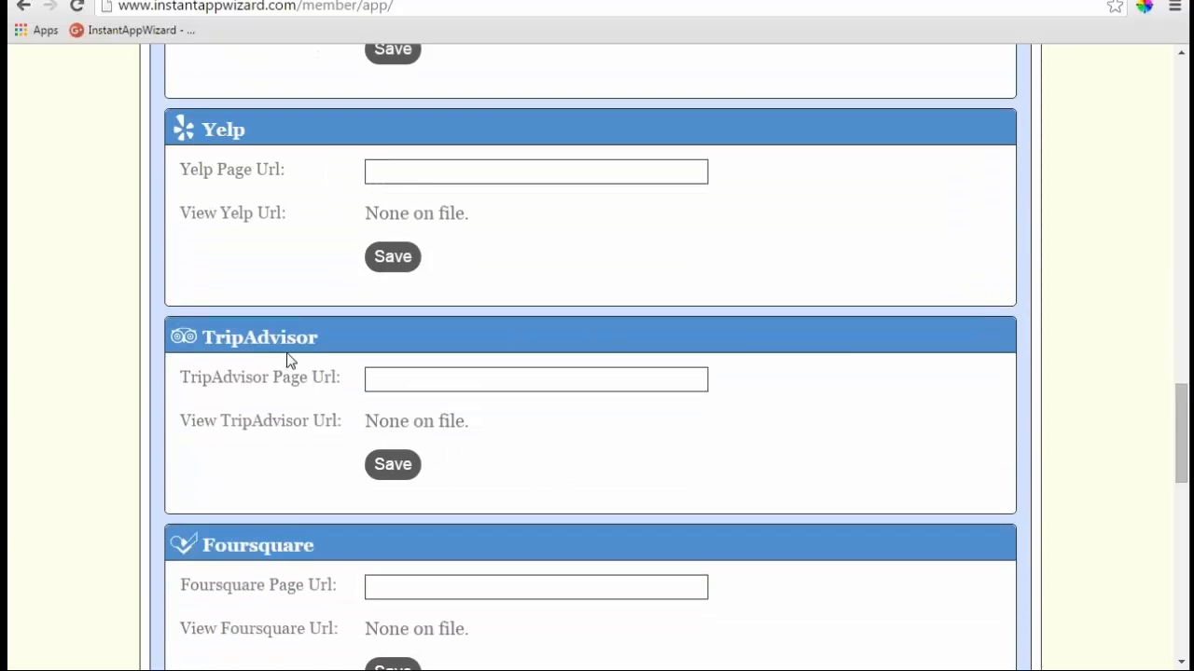
scroll(531, 370, "down", 5)
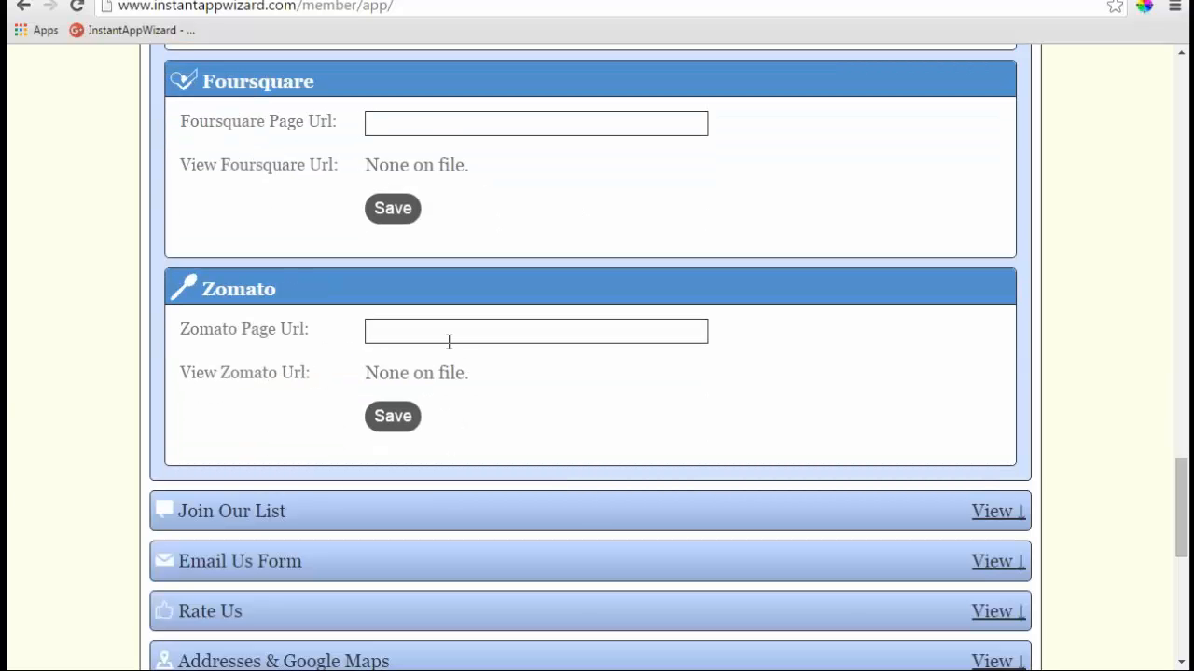
scroll(448, 341, "up", 20)
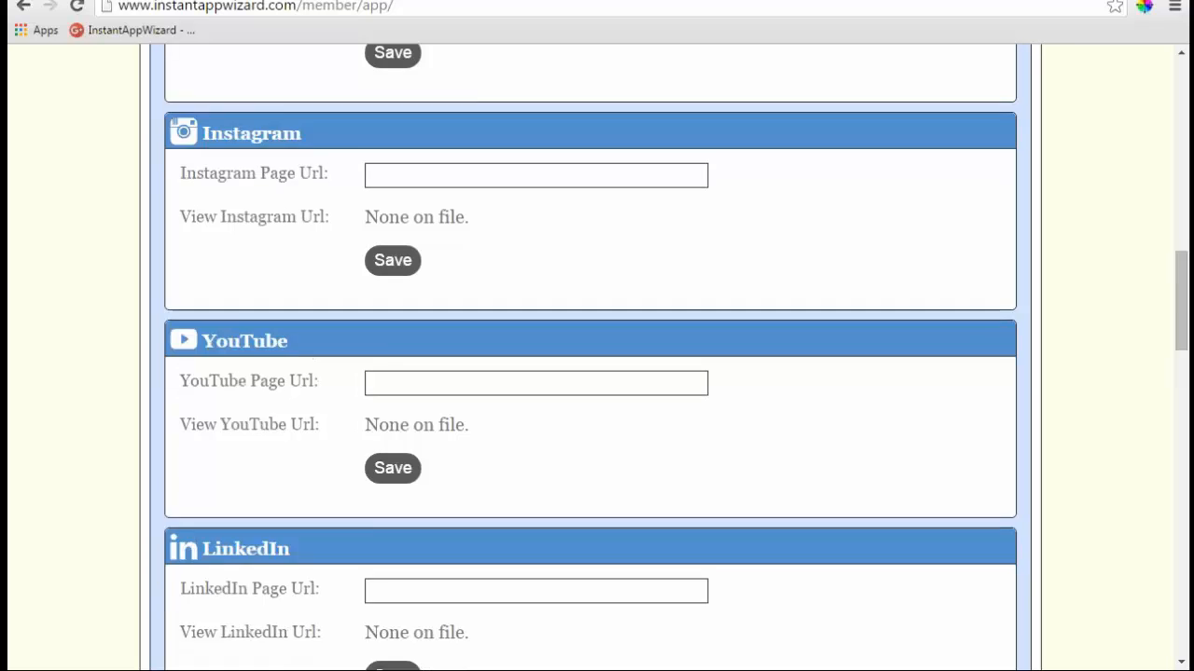
scroll(596, 354, "down", 3)
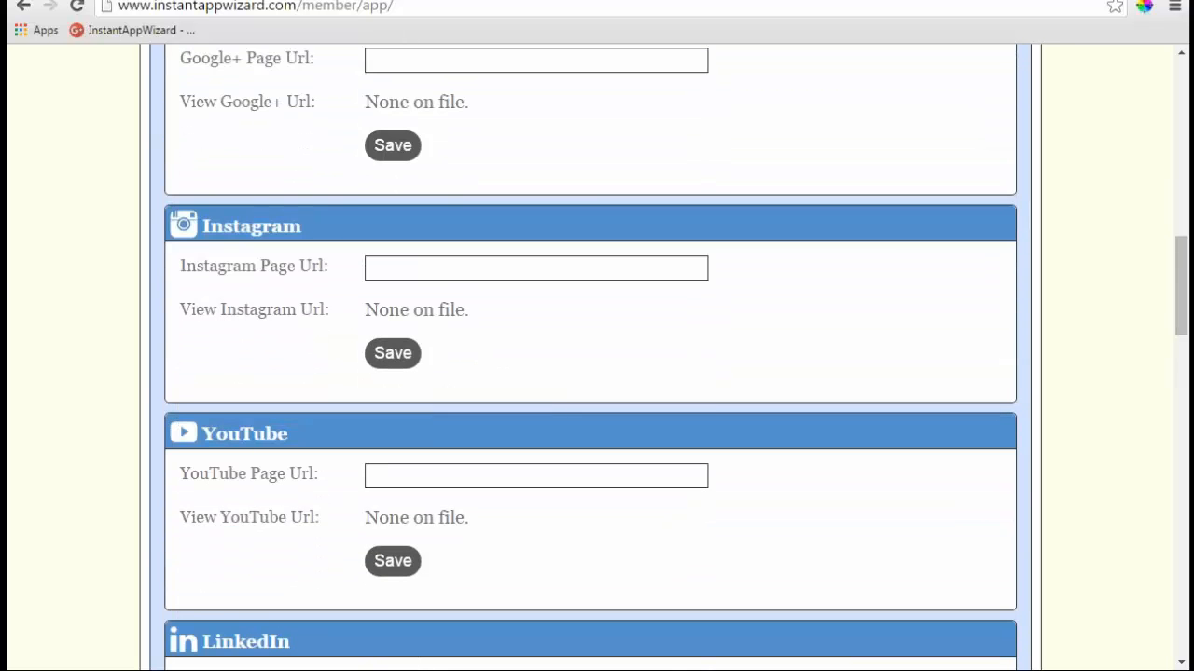
scroll(448, 274, "up", 5)
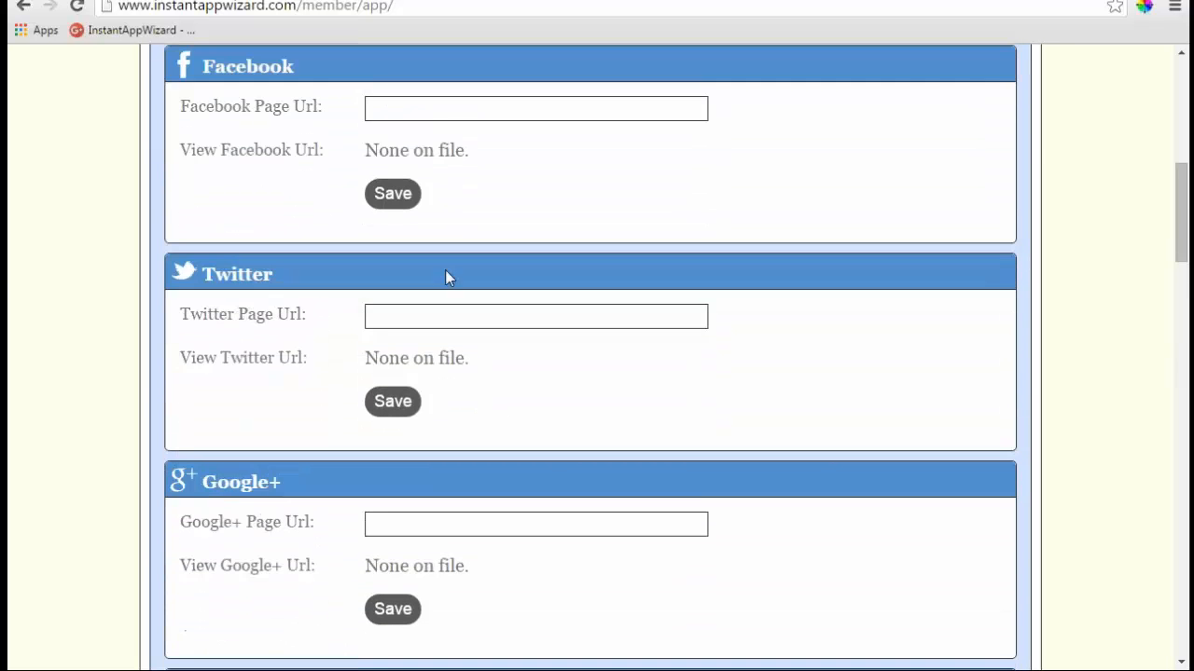
scroll(448, 275, "up", 2)
left_click(458, 296)
type("ht")
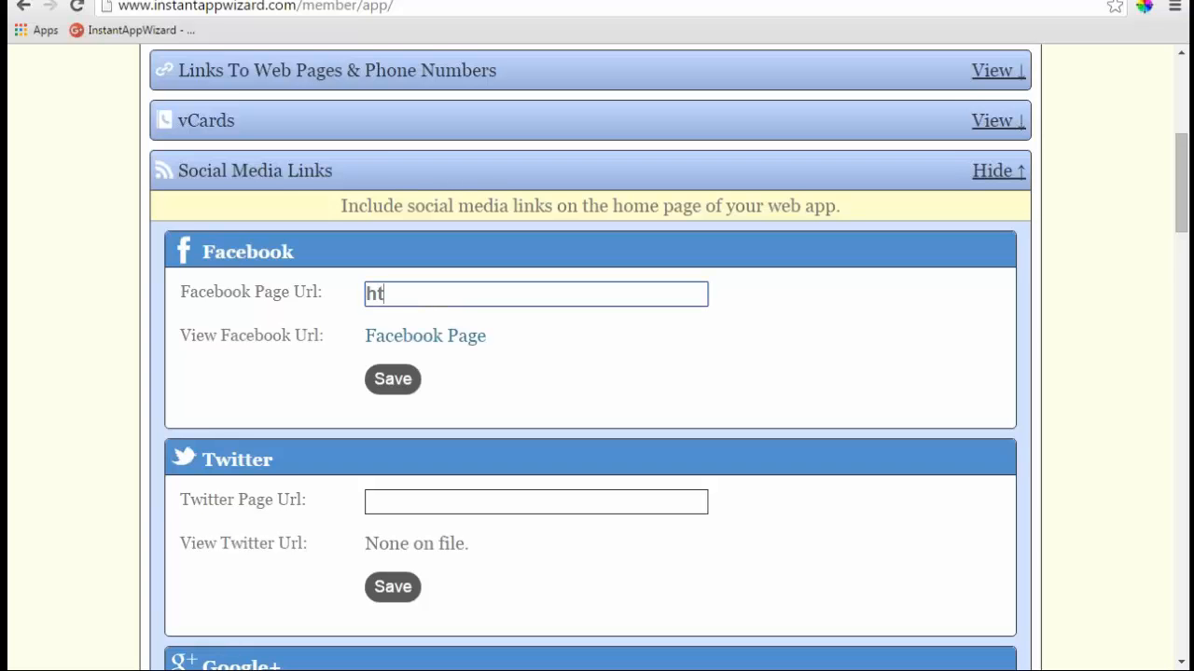
type("ttp://")
key("Left")
key("Left")
key("Left")
key("Left")
key("BackSpace")
key("Right")
key("Right")
key("Right")
type("face")
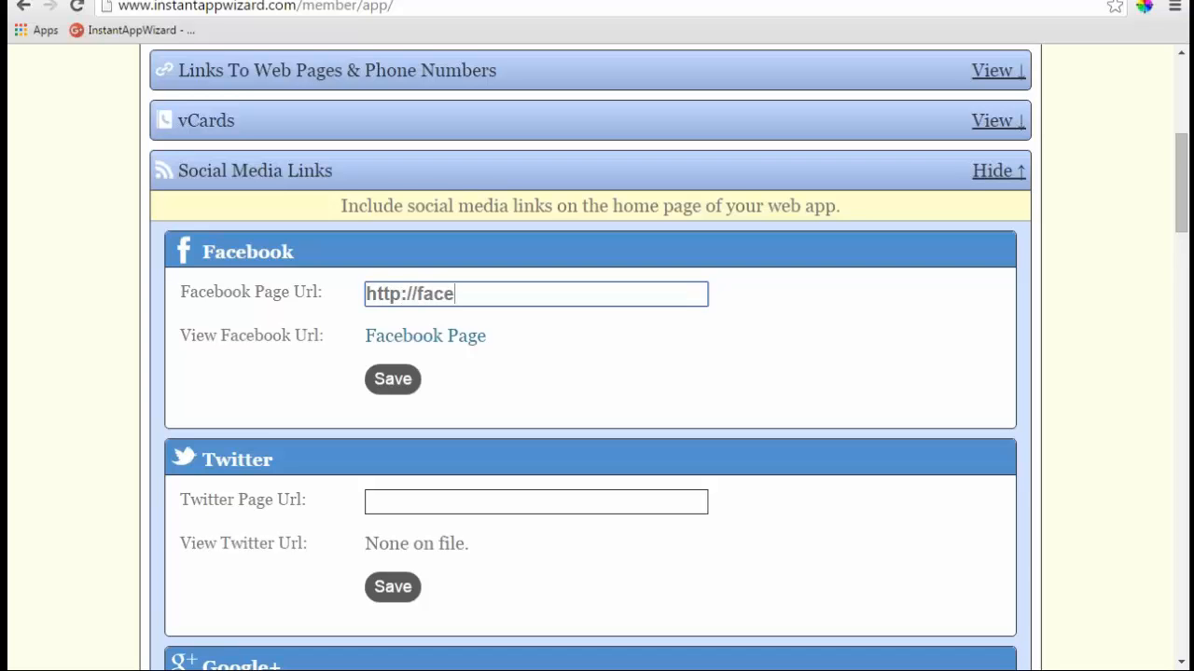
type("book.com")
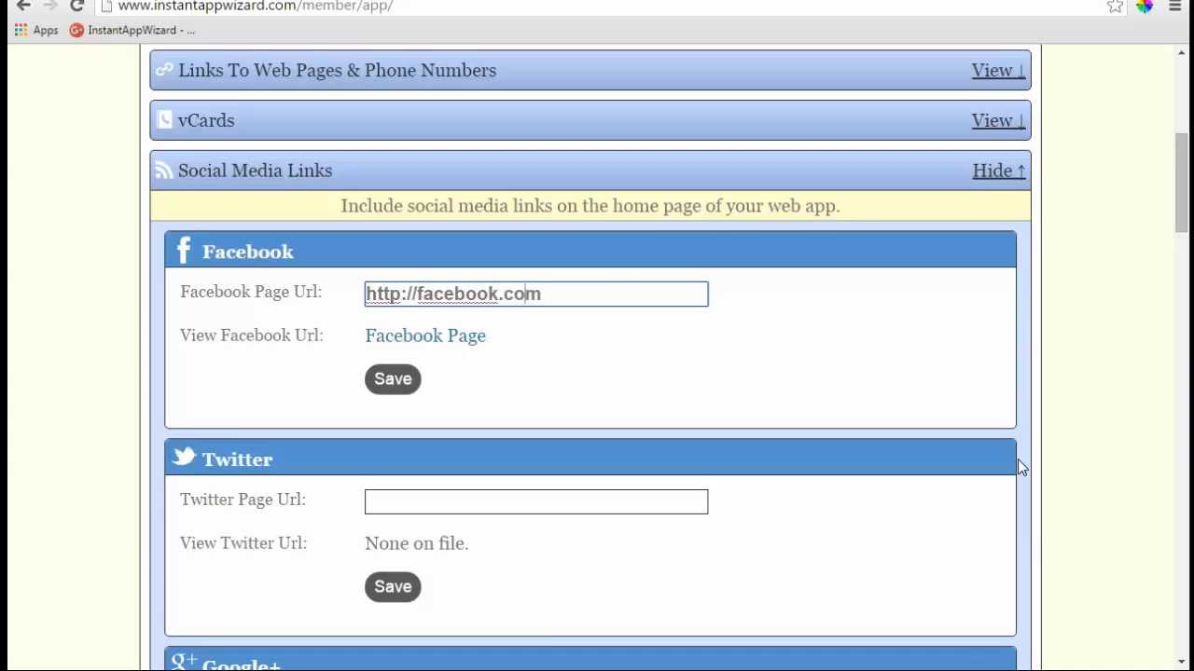
scroll(1018, 459, "down", 1)
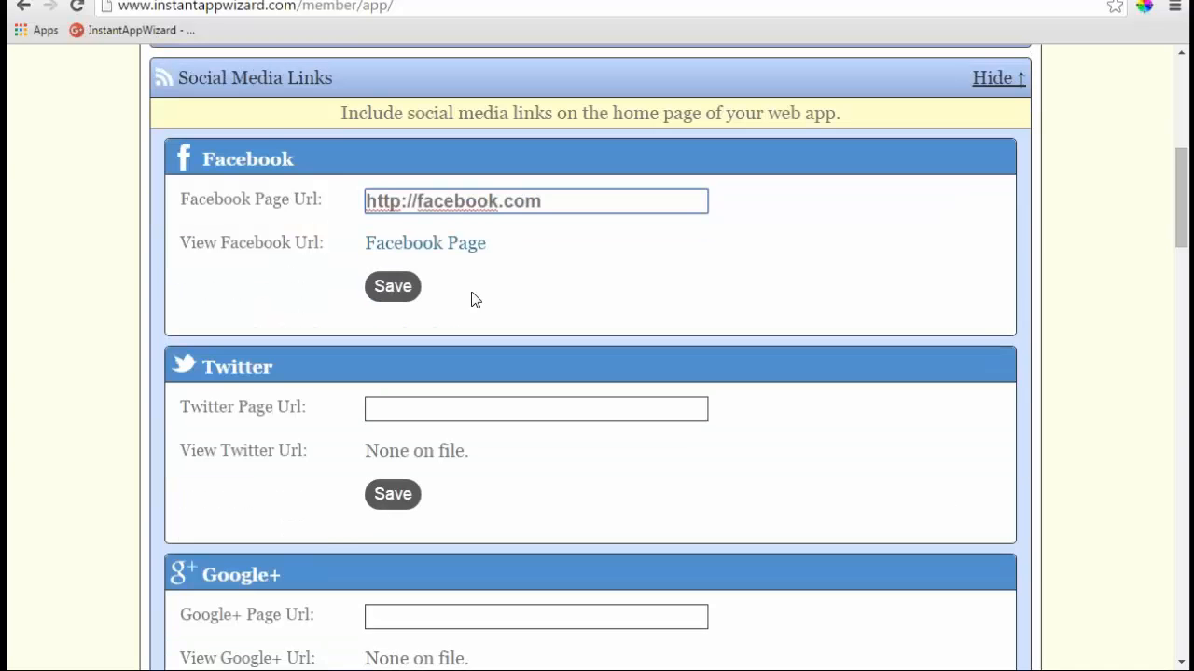
left_click(391, 287)
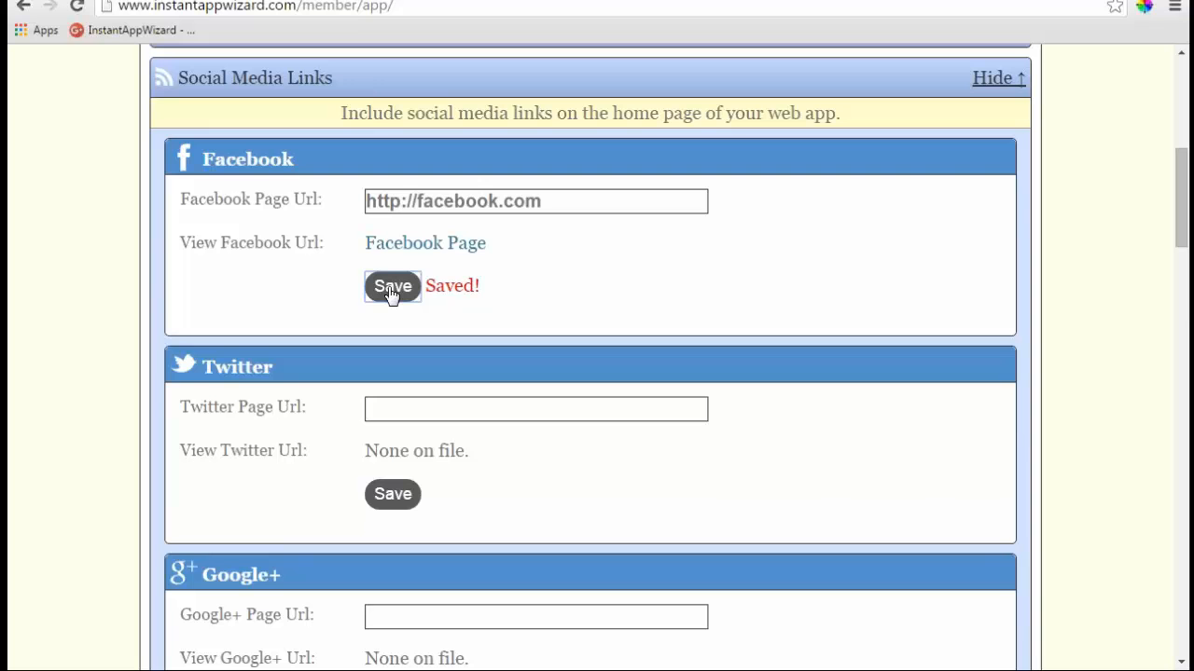
left_click(529, 413)
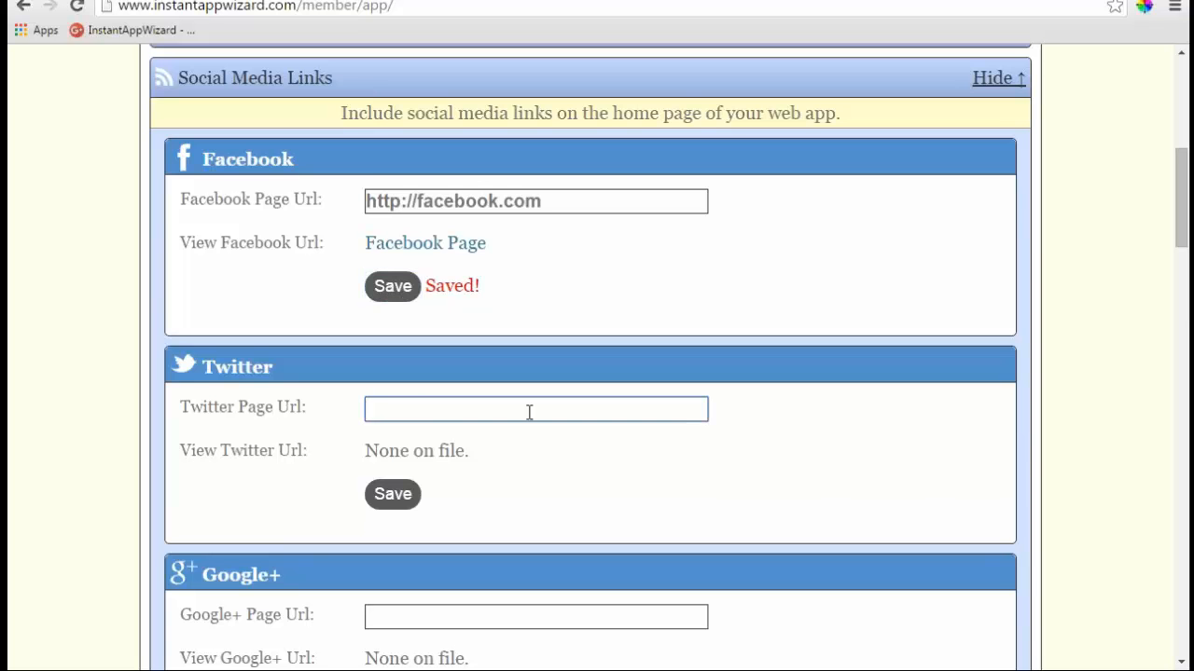
type("http://")
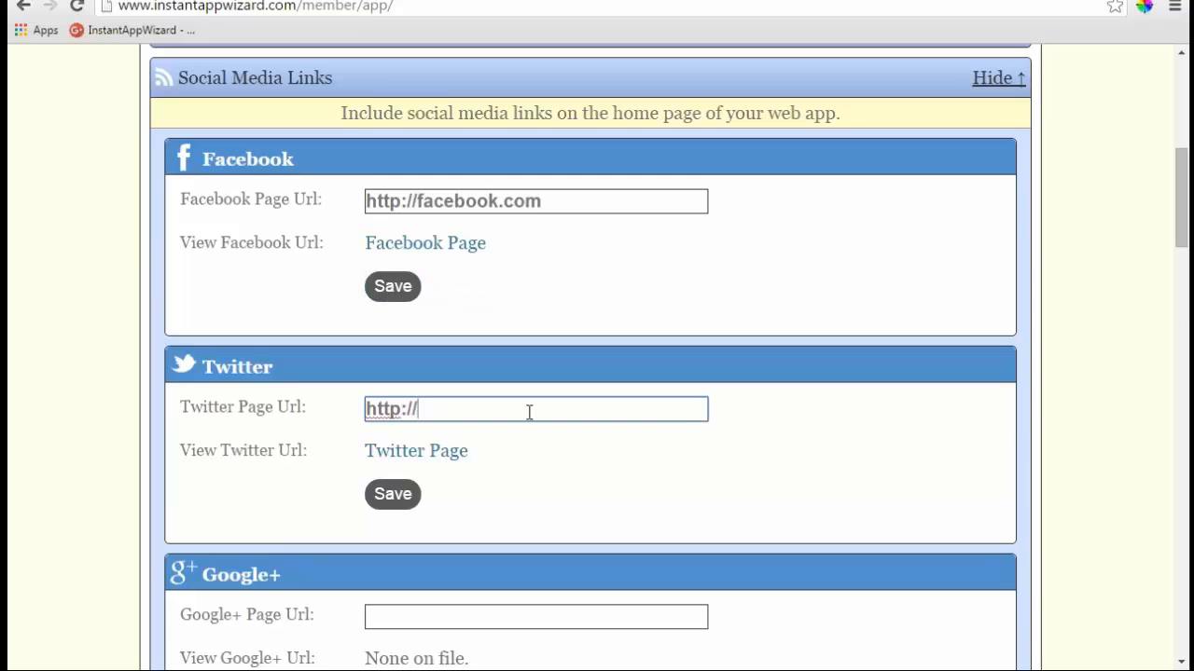
type("twitter.com")
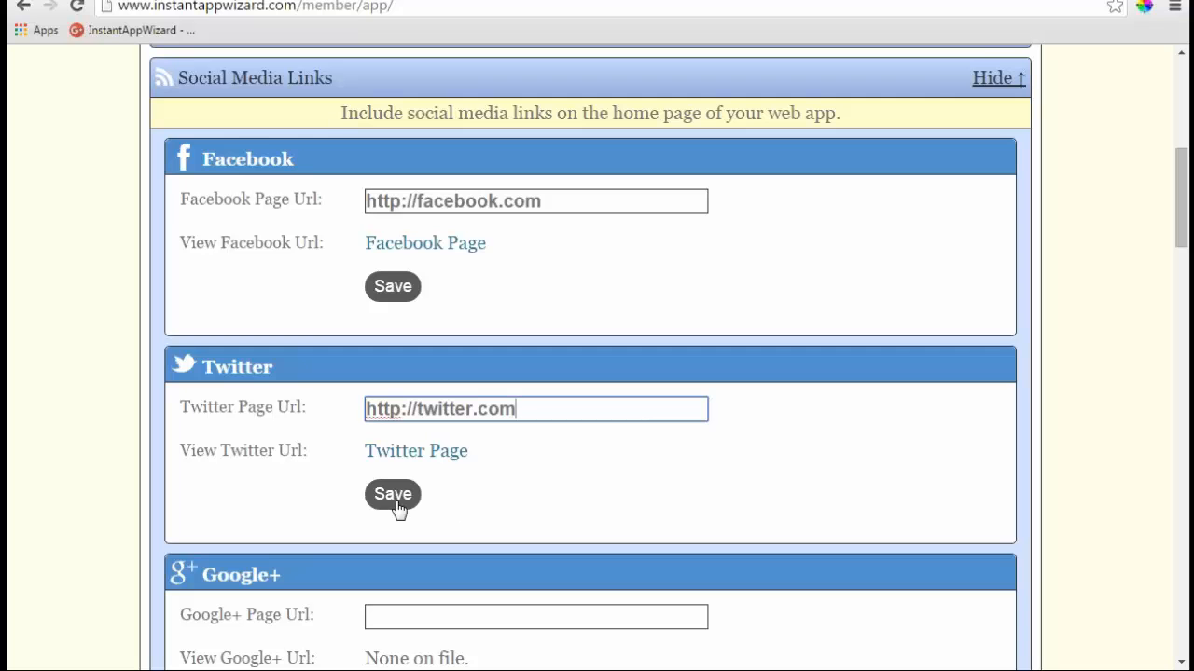
left_click(392, 495)
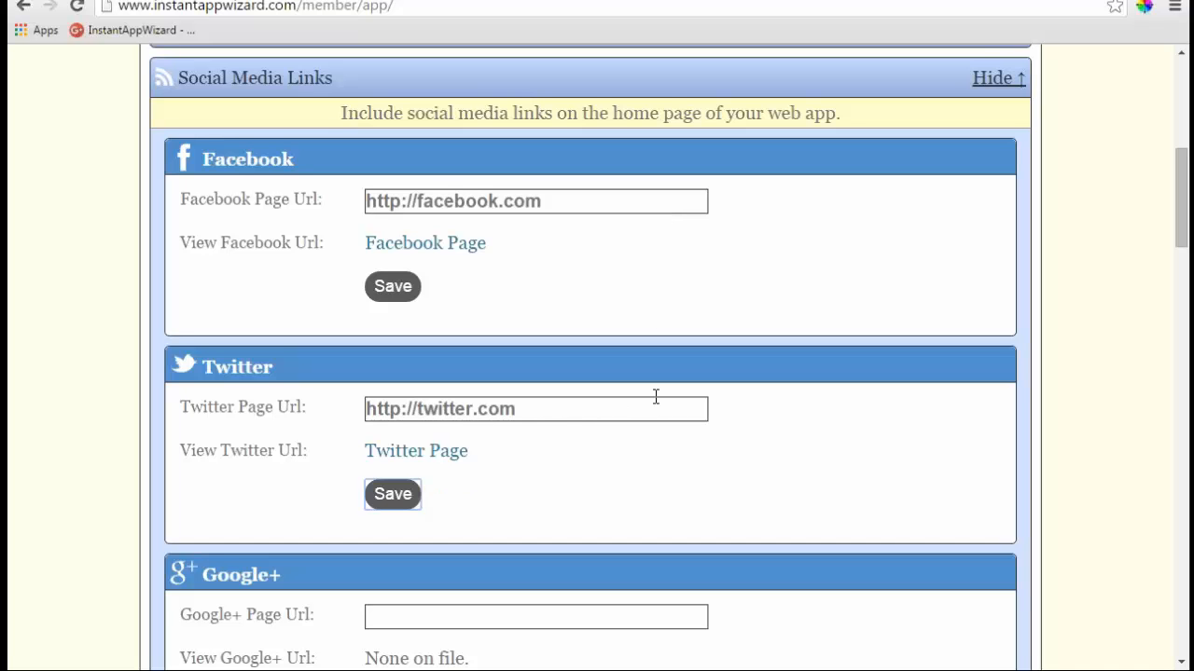
scroll(655, 397, "down", 5)
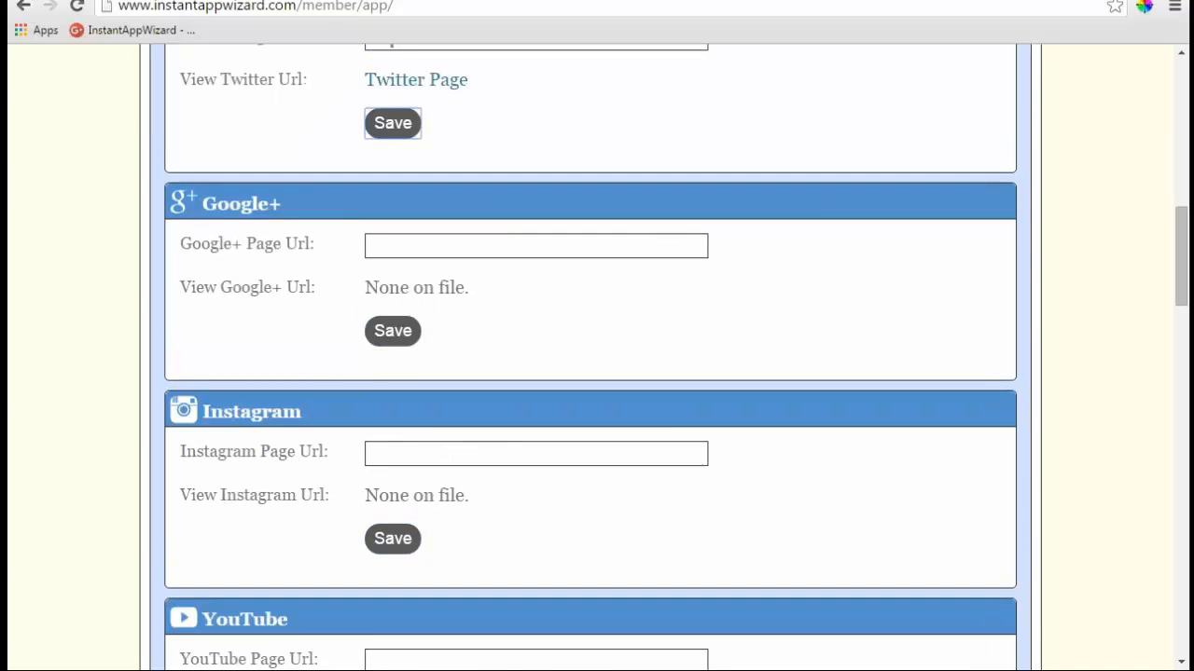
scroll(674, 272, "up", 6)
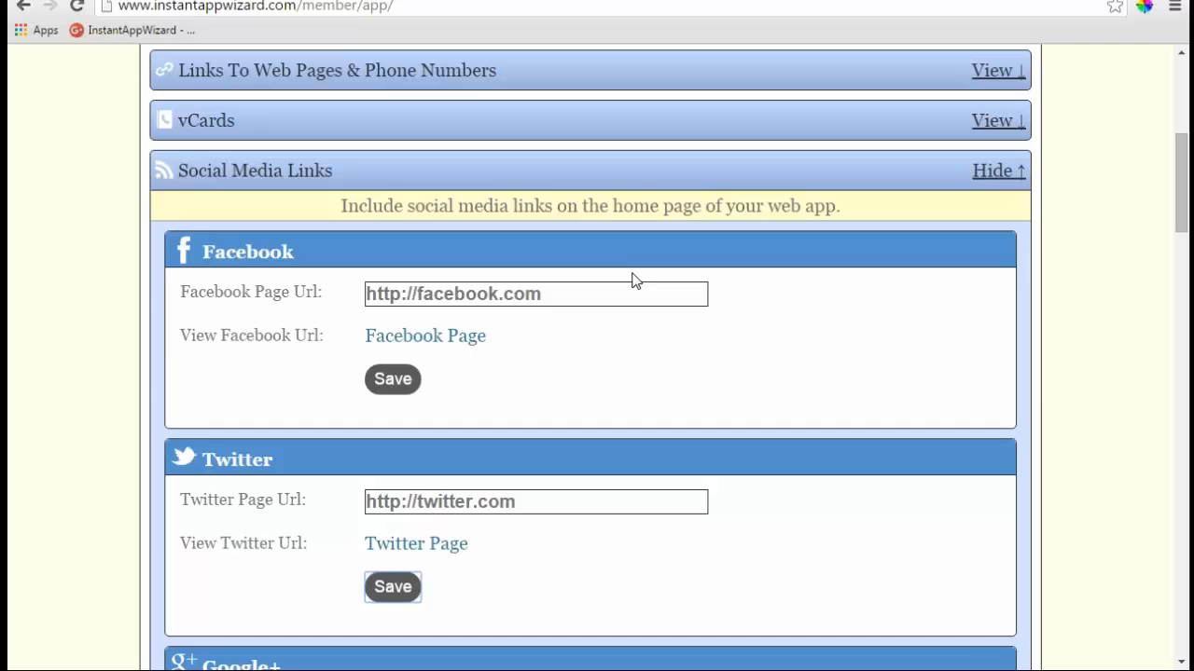
- Hide Social Media Links, open Join Our List, and toggle the birthday question on then off
left_click(990, 177)
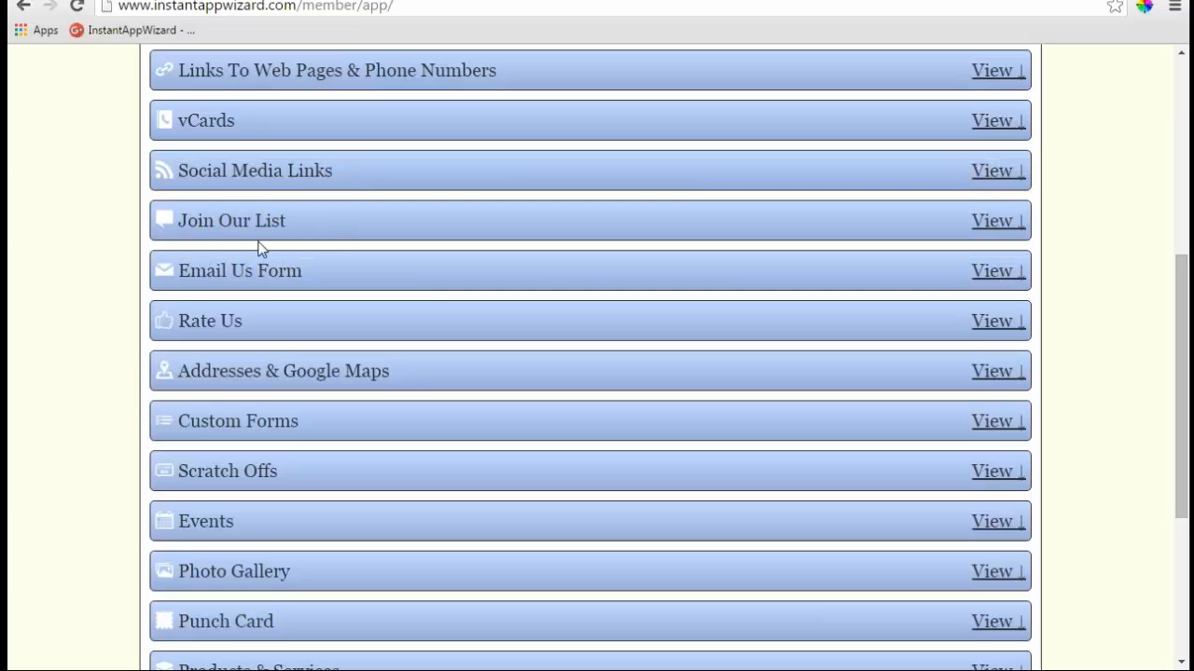
left_click(994, 224)
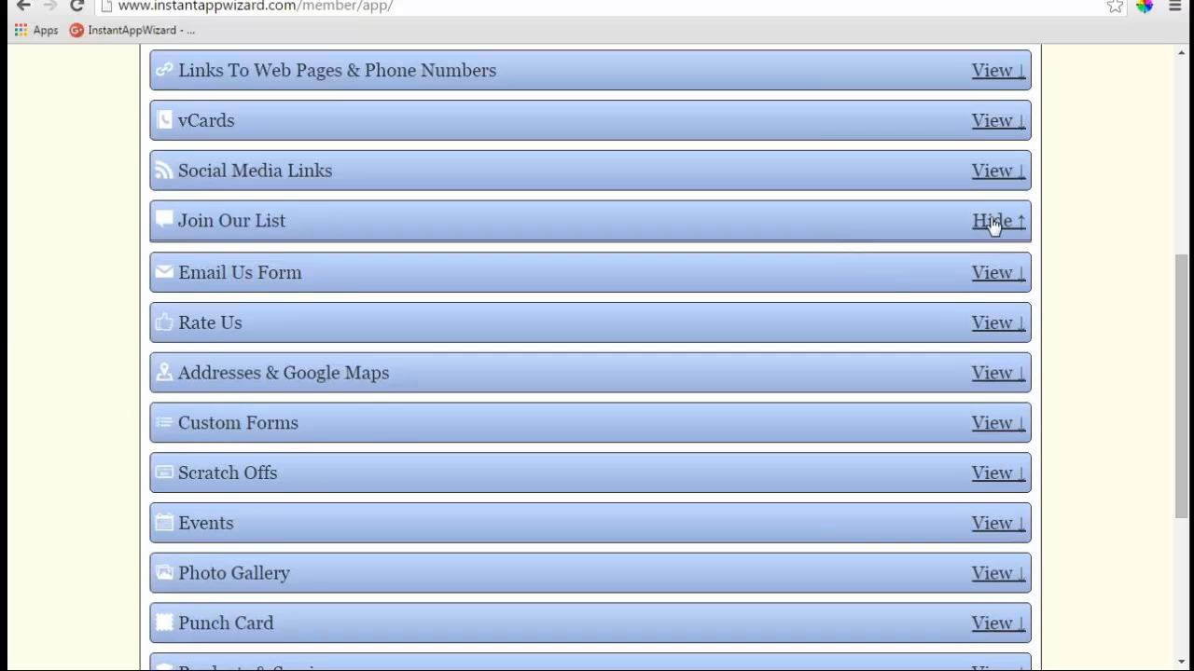
scroll(583, 239, "down", 1)
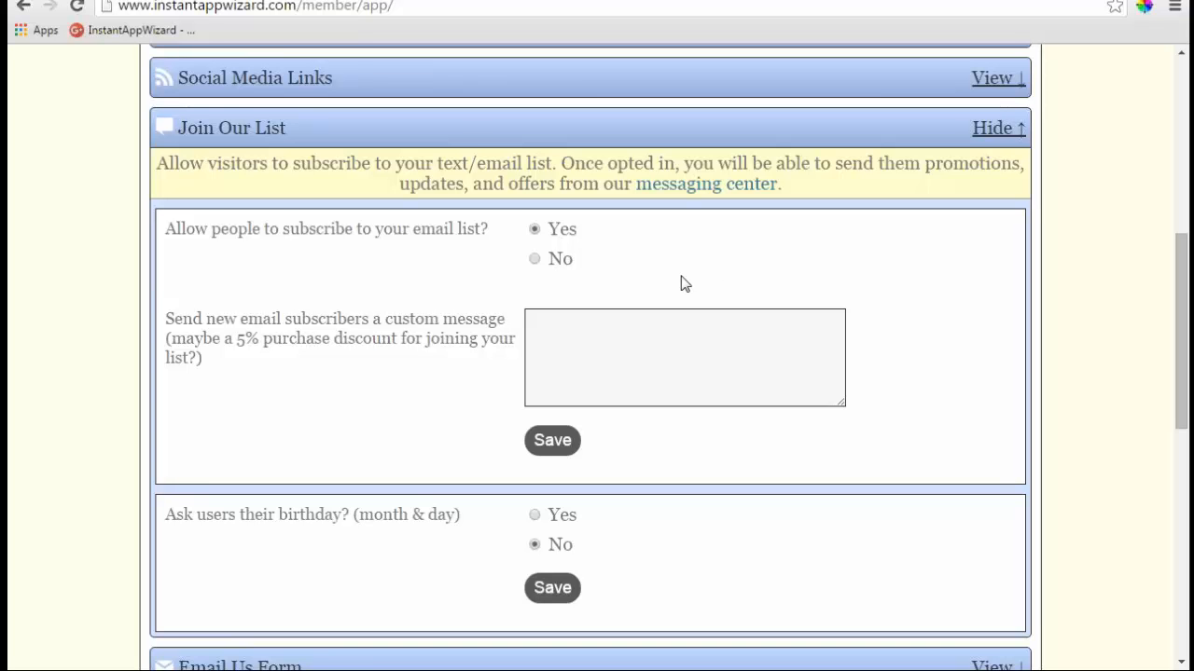
scroll(287, 192, "down", 1)
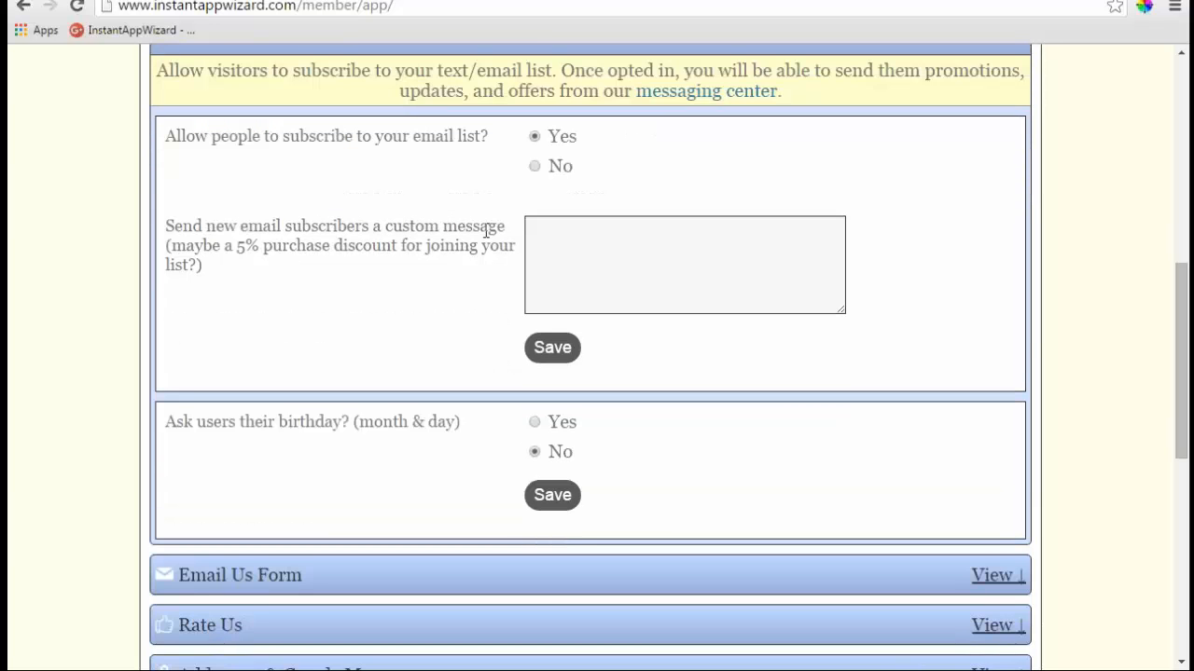
left_click(537, 427)
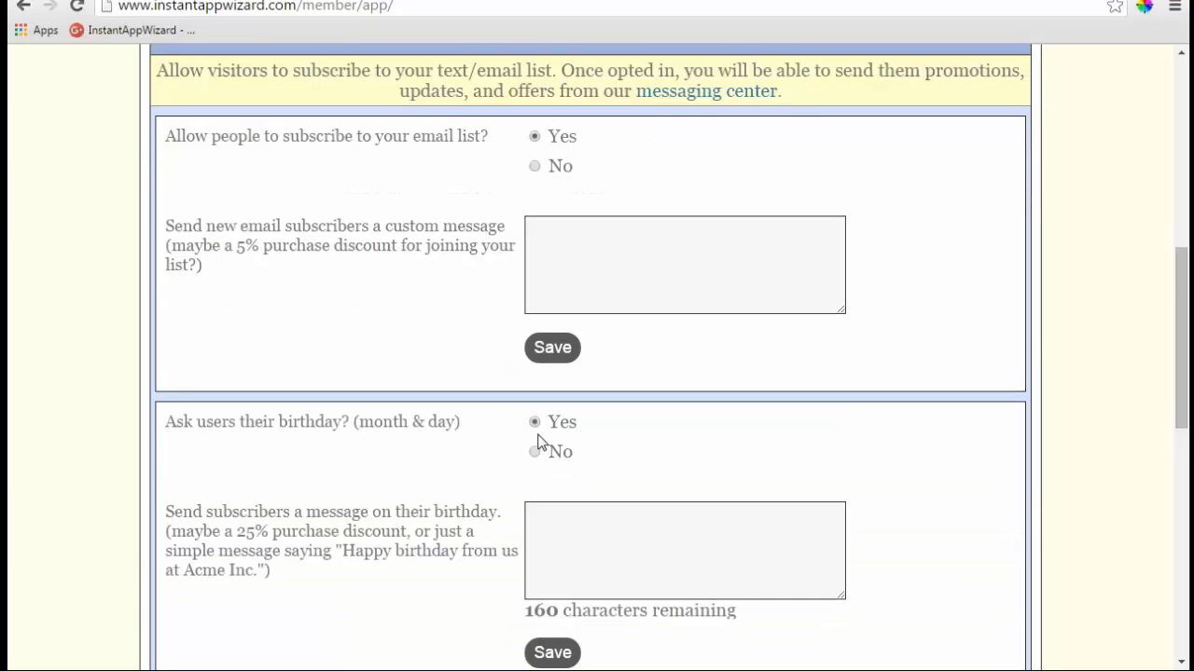
left_click(535, 452)
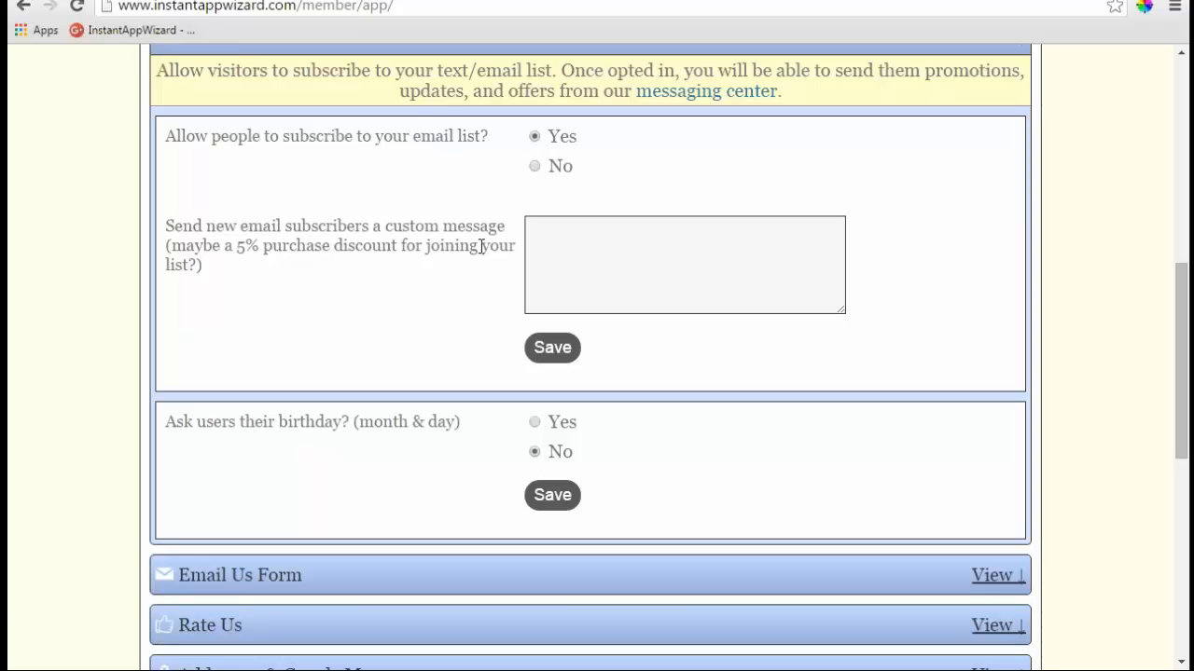
- Try the new-subscriber custom message box, then collapse Join Our List
left_click(545, 245)
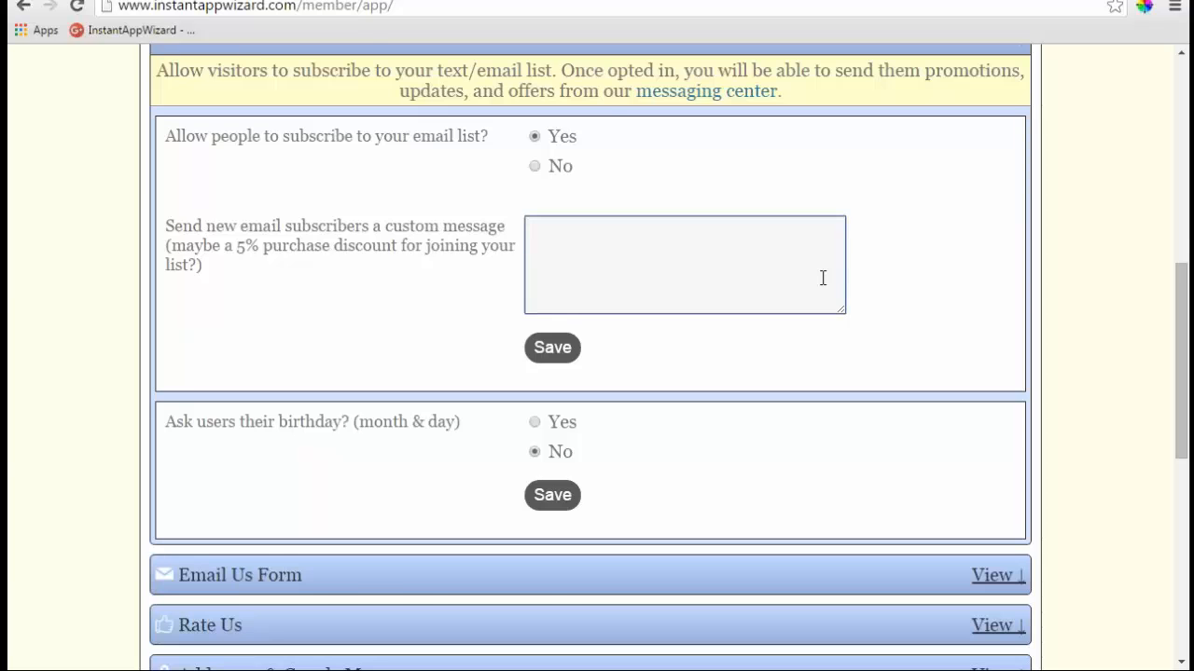
scroll(822, 277, "up", 2)
left_click(992, 227)
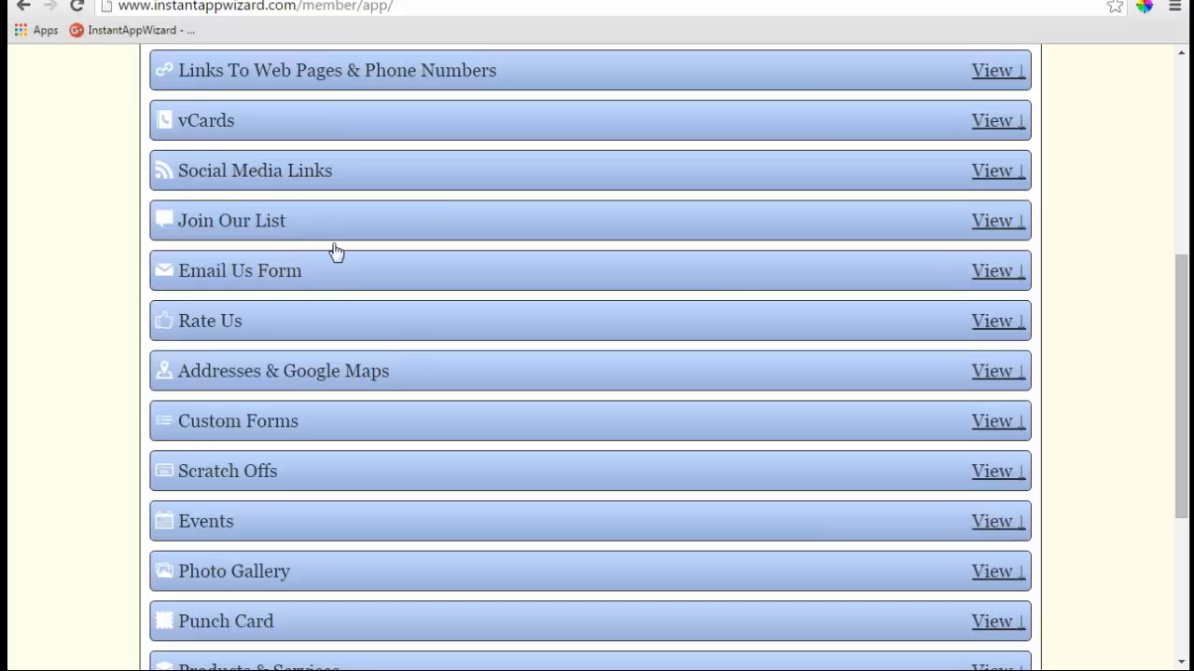
- Open the Email Us Form settings, enter the recipient e-mail address, and save it
left_click(998, 271)
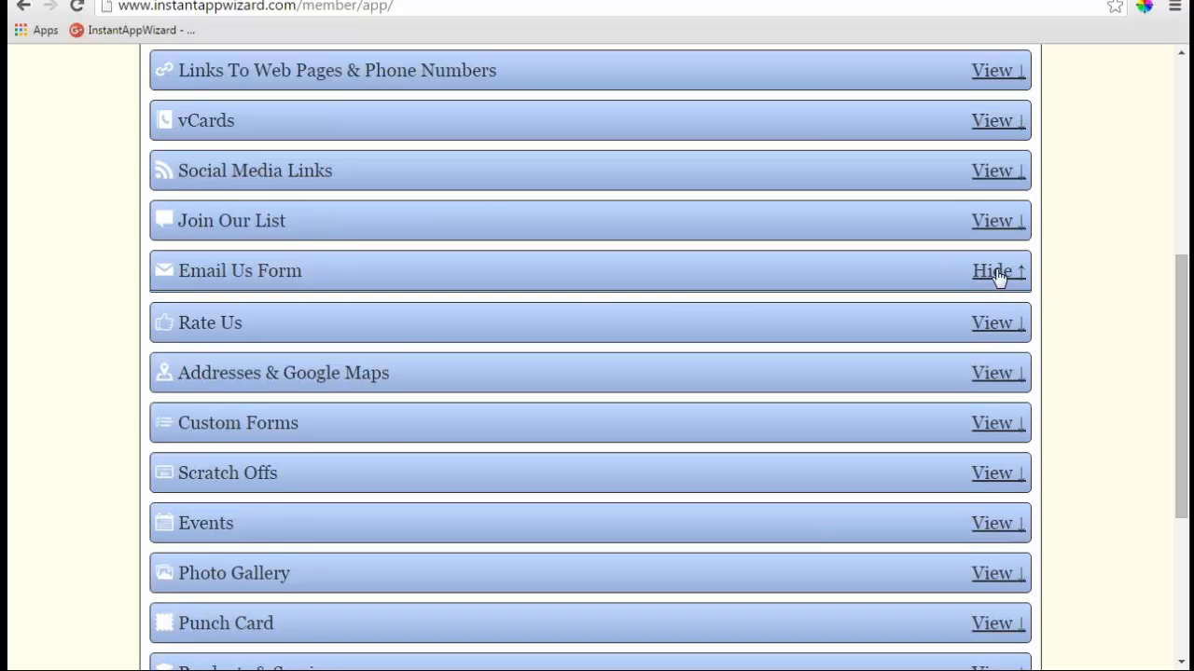
scroll(644, 243, "down", 1)
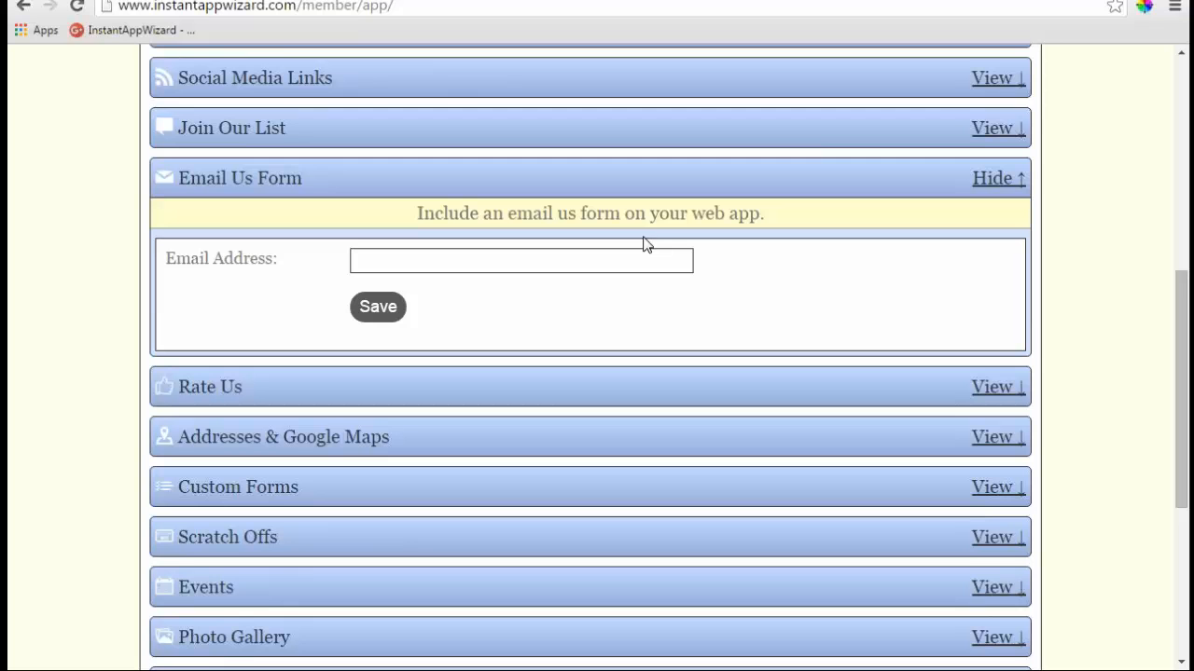
left_click(558, 263)
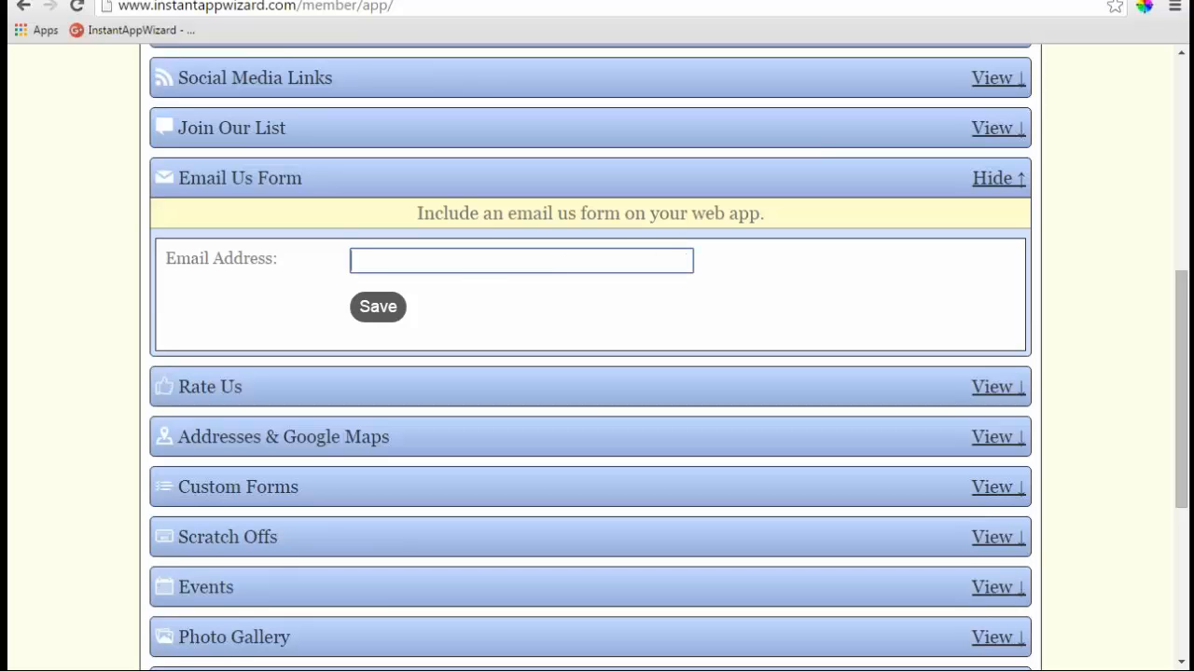
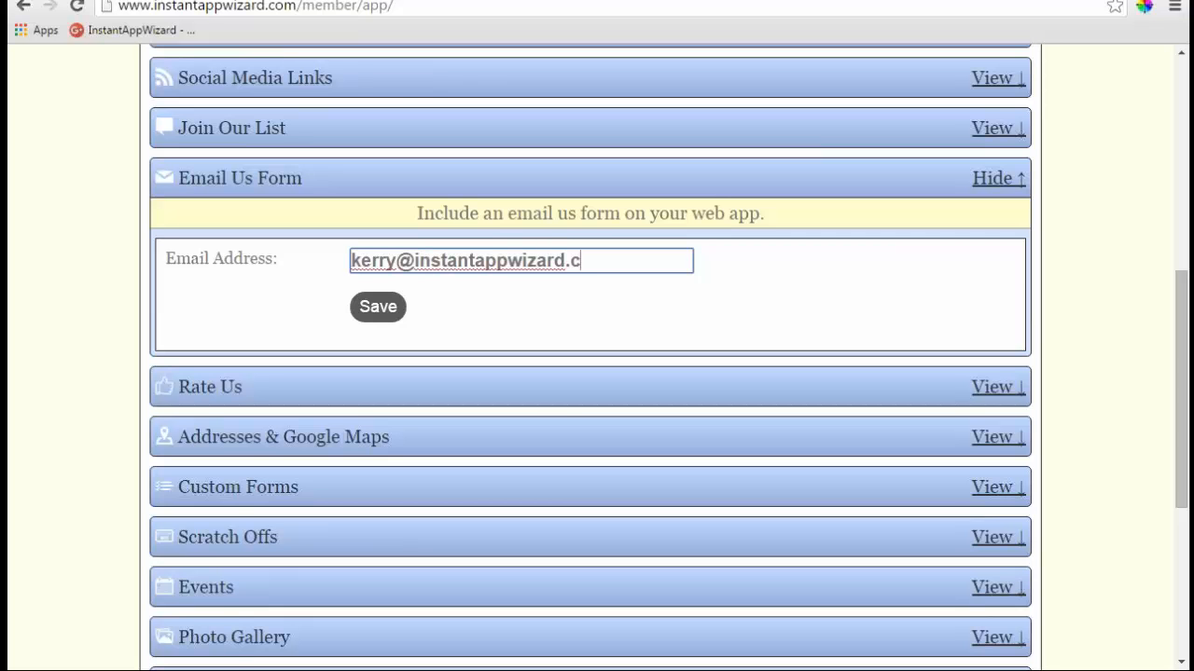
left_click(382, 308)
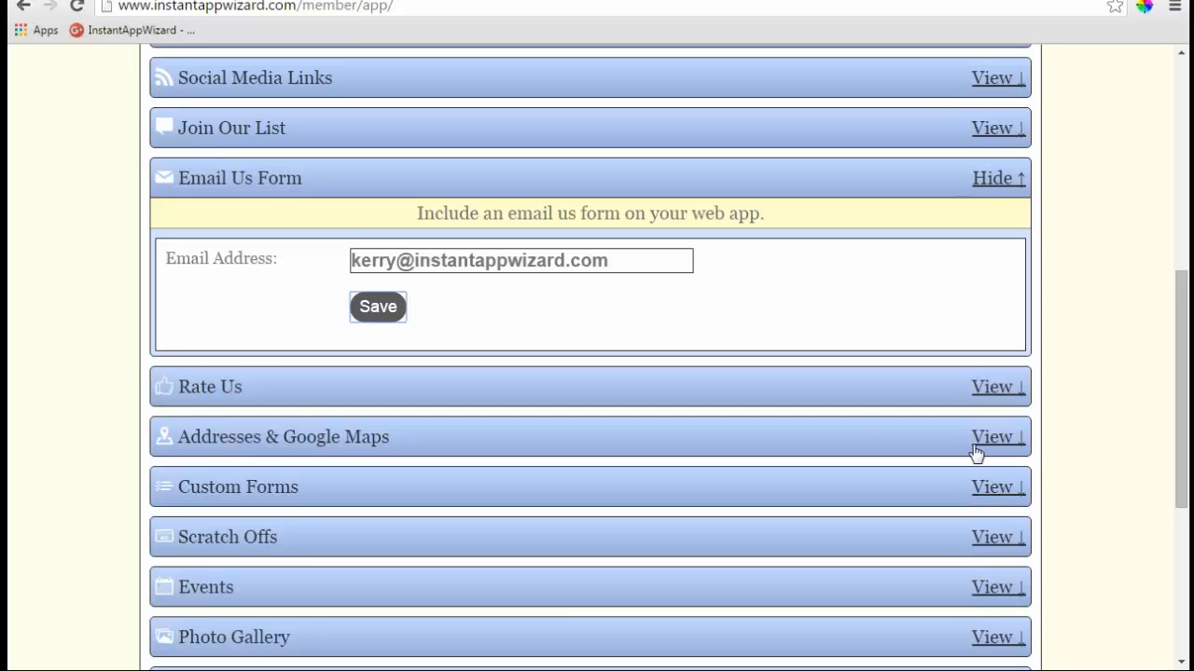
- Open Rate Us, set Enable Rate Us Page to Yes, and highlight the text service required notes
left_click(996, 389)
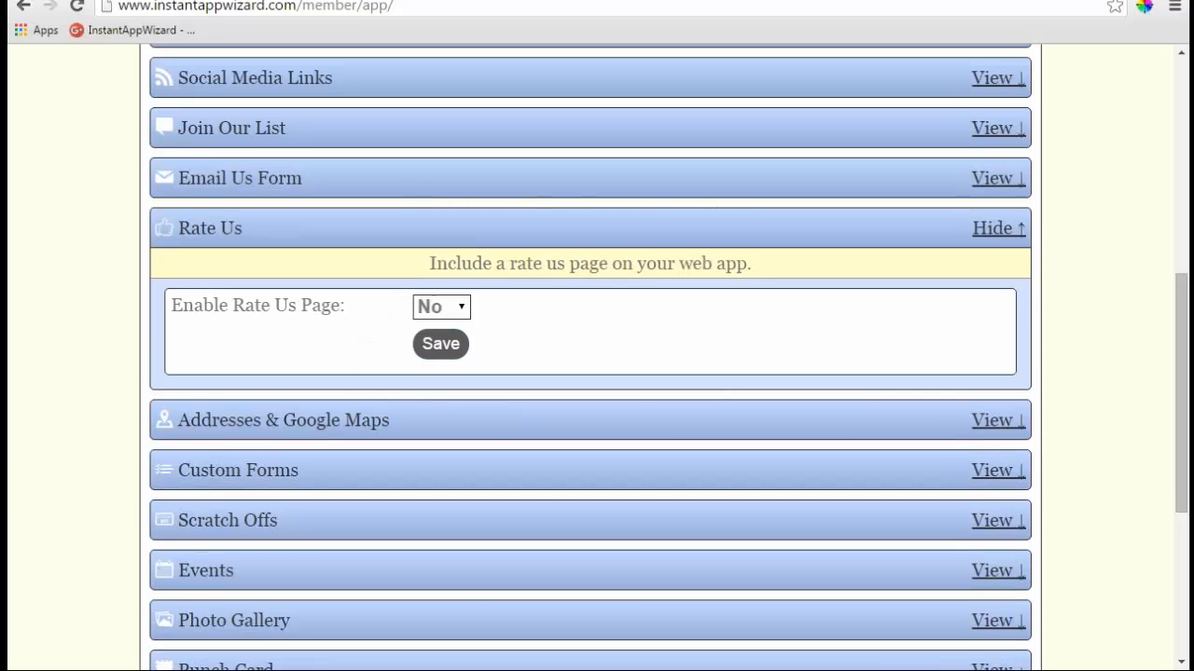
left_click(460, 307)
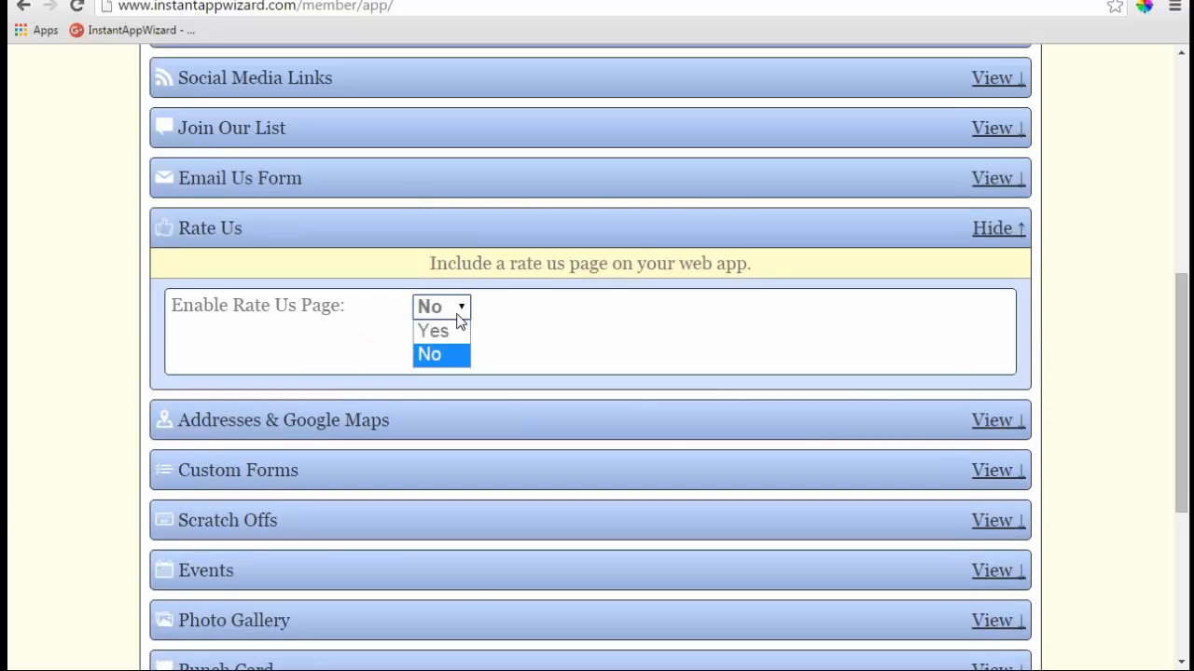
left_click(448, 345)
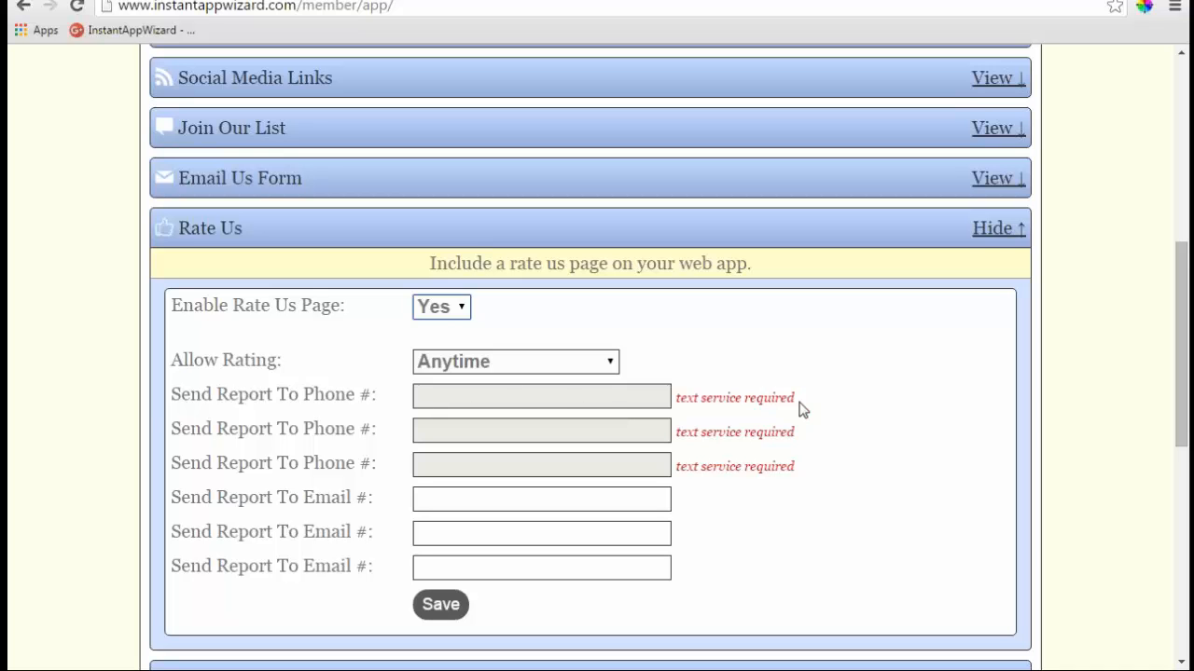
left_click_drag(799, 408, 675, 399)
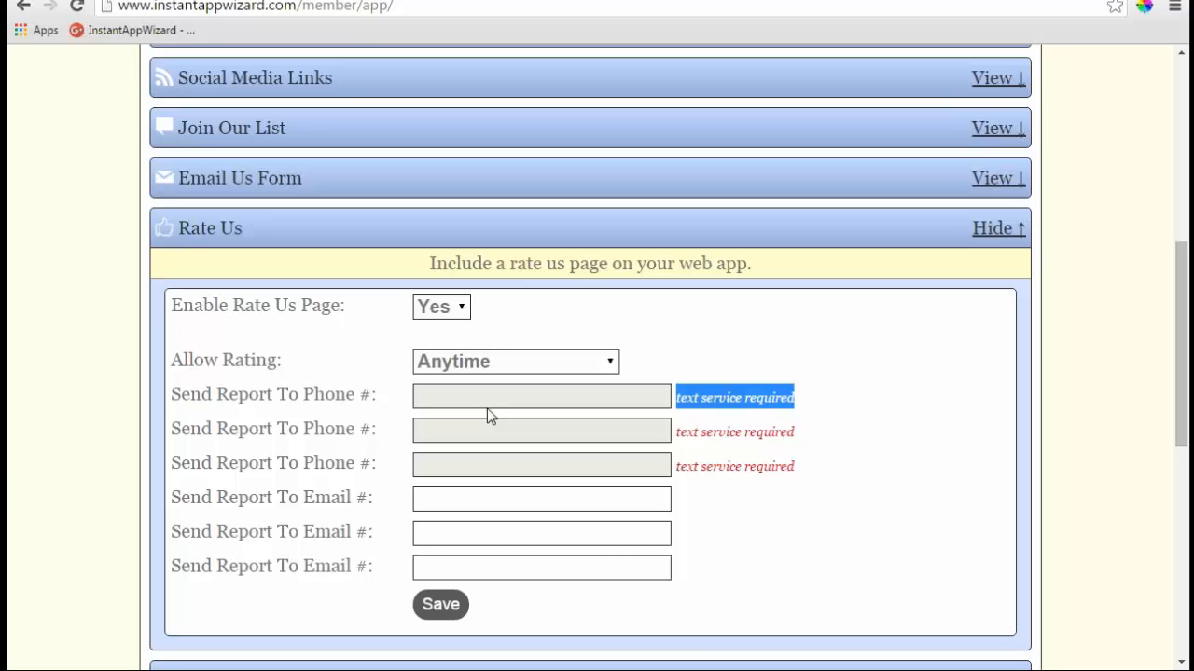
left_click(791, 399)
left_click_drag(790, 399, 675, 399)
left_click(815, 444)
left_click_drag(794, 431, 680, 430)
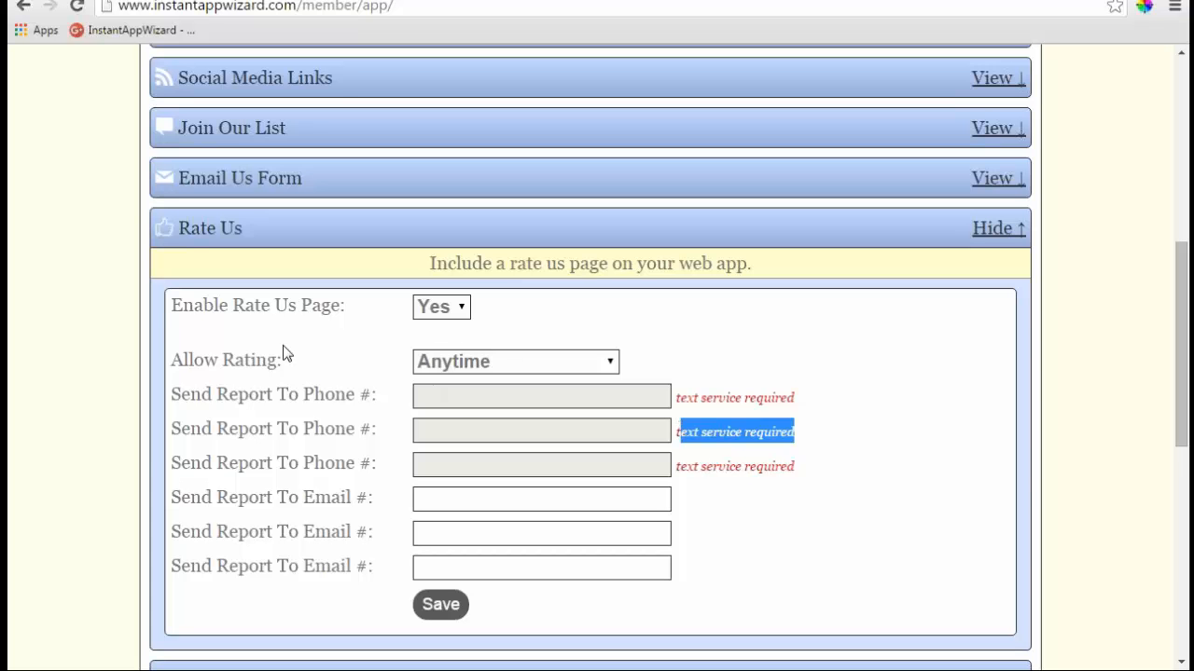
- Set Enable Rate Us Page back to No and collapse the Rate Us panel
left_click(461, 309)
left_click(445, 356)
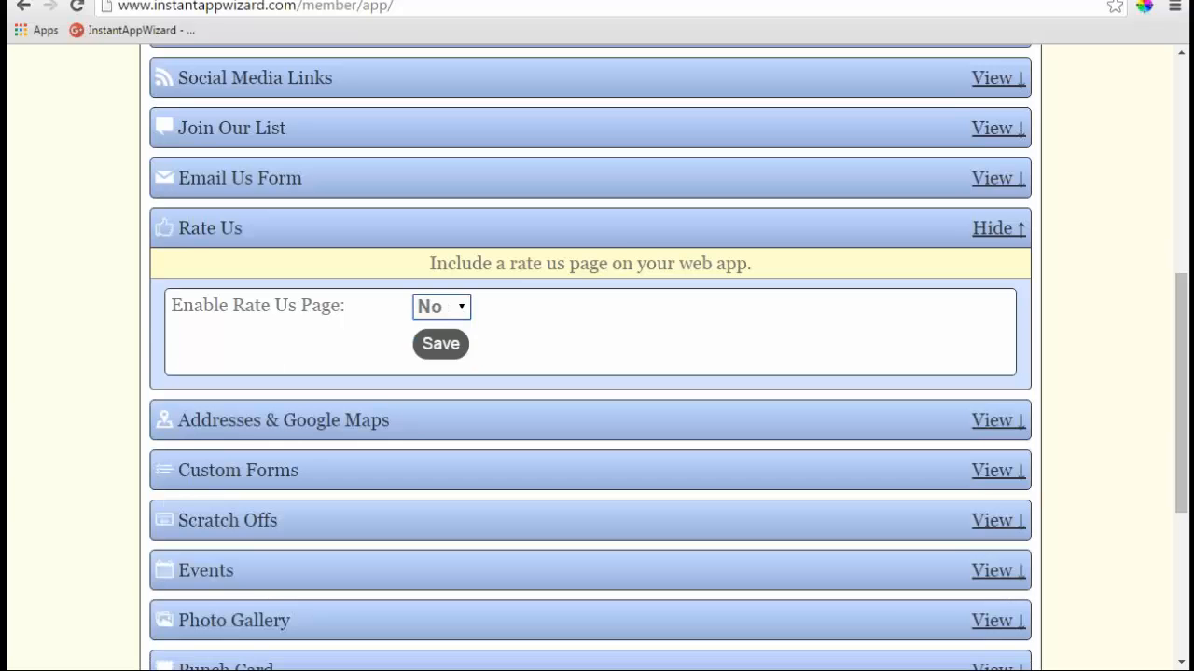
left_click(993, 230)
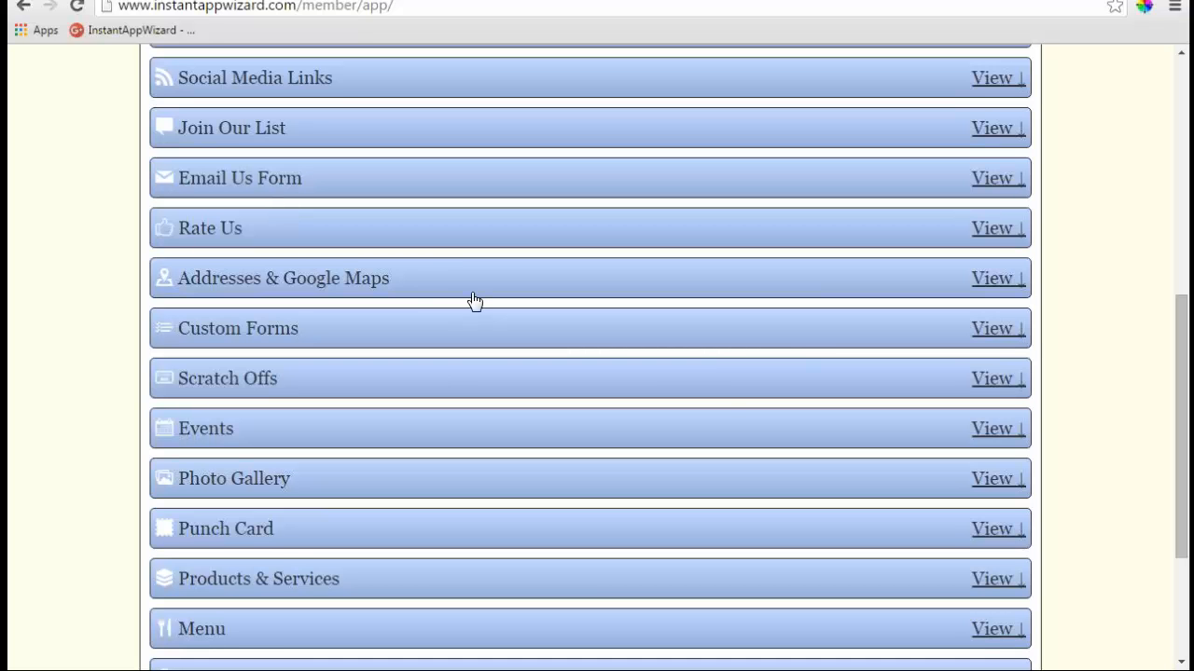
- Start a new Address & Google Map entry with the business name 'dfgadfg'
left_click(998, 279)
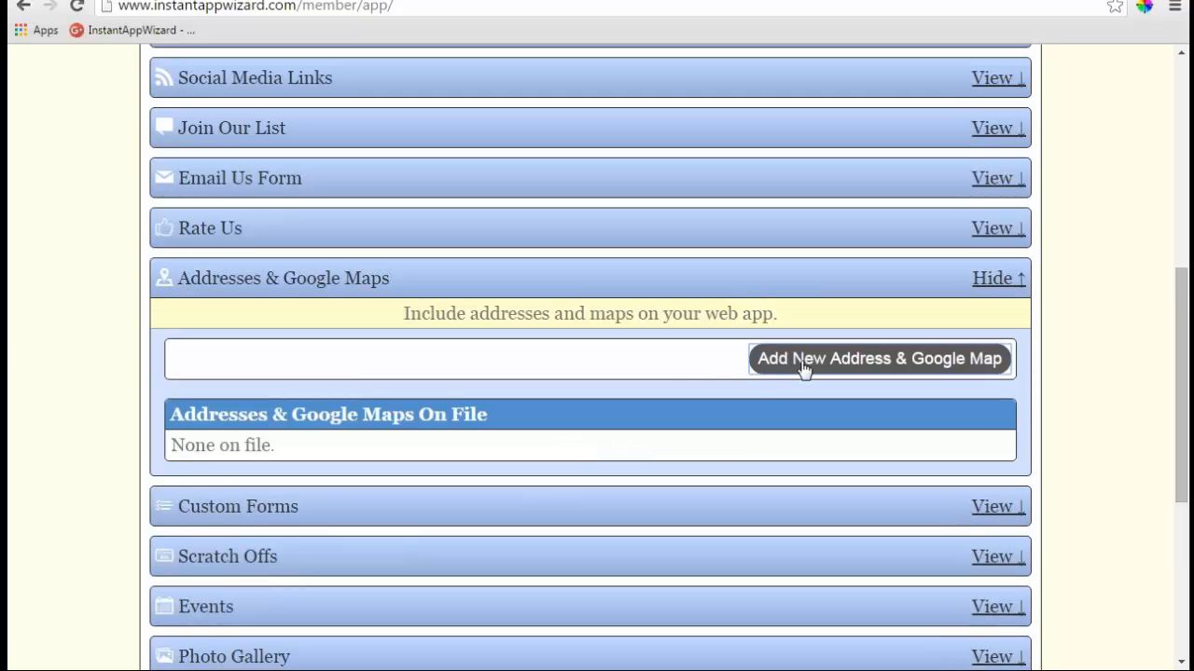
left_click(794, 368)
scroll(791, 369, "down", 3)
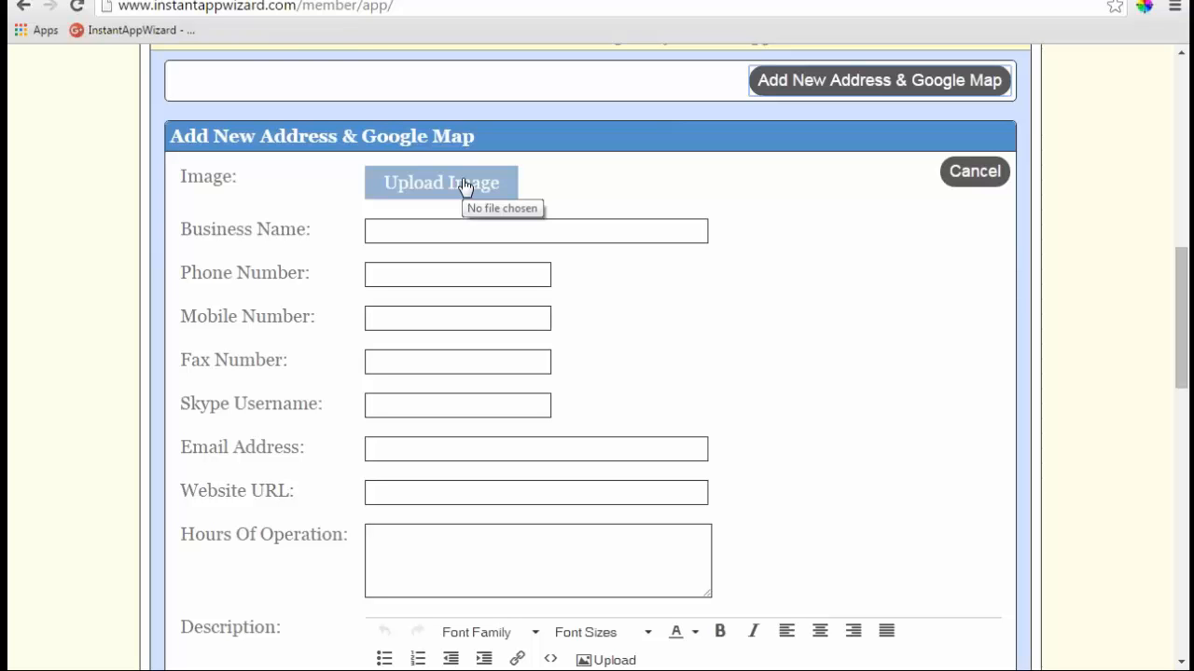
left_click(597, 234)
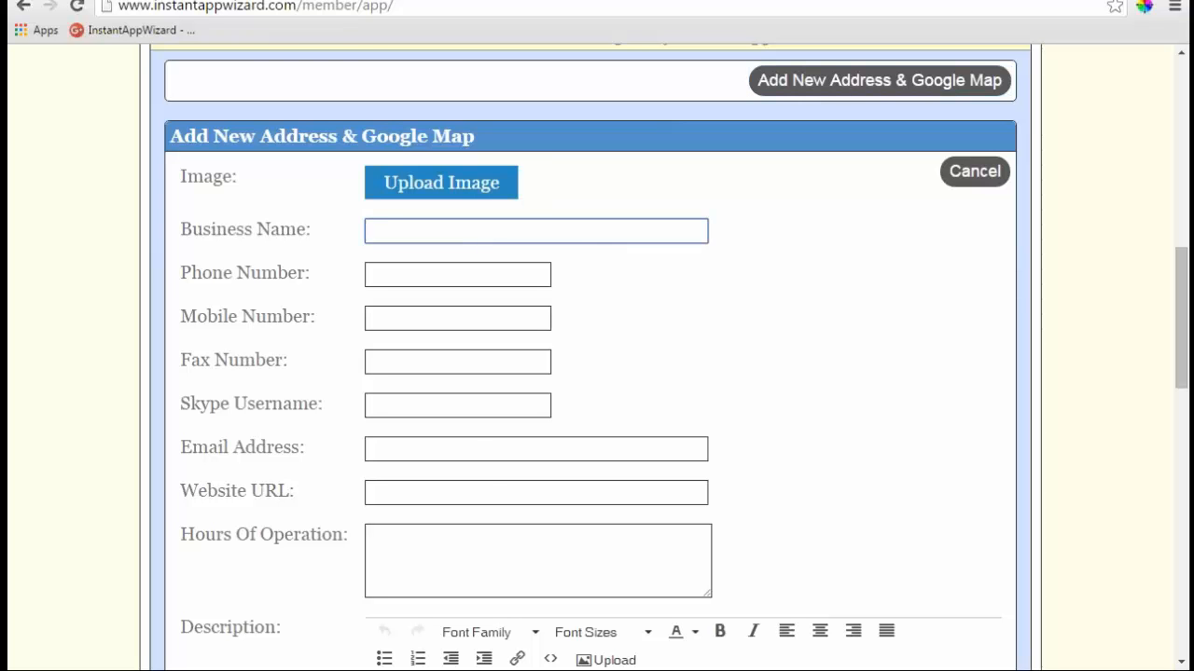
scroll(364, 186, "down", 1)
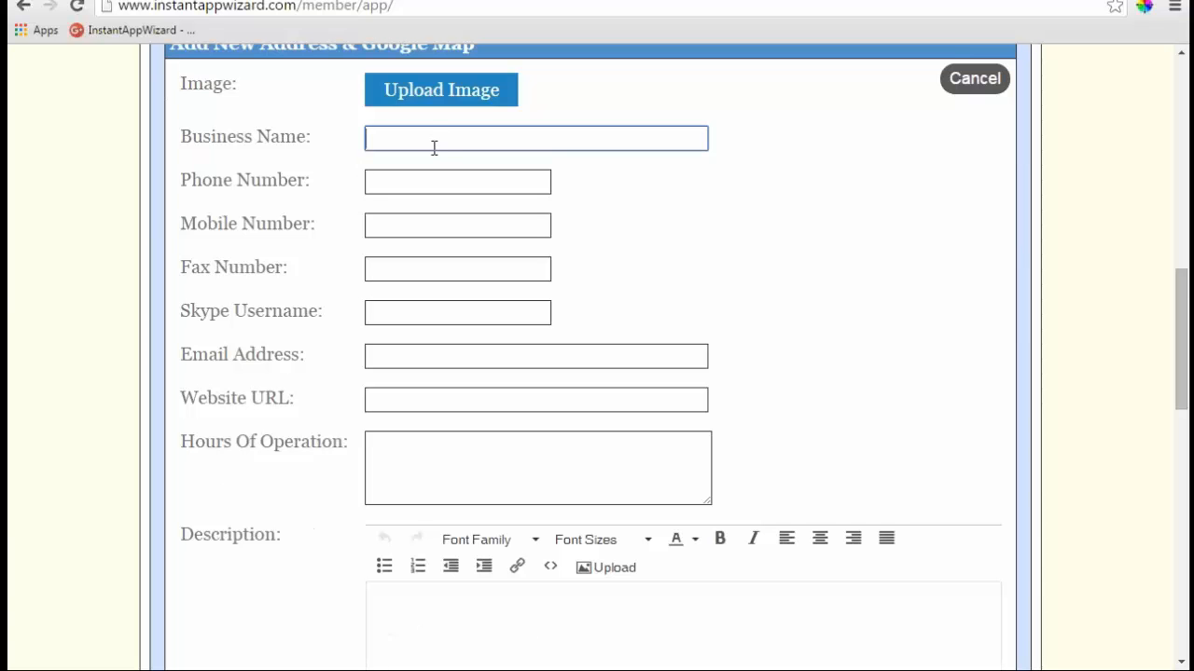
type("dfgadfg")
key("Tab")
- Cut the phone number text and paste it into the mobile, fax, Skype, email and website fields
left_click(418, 227)
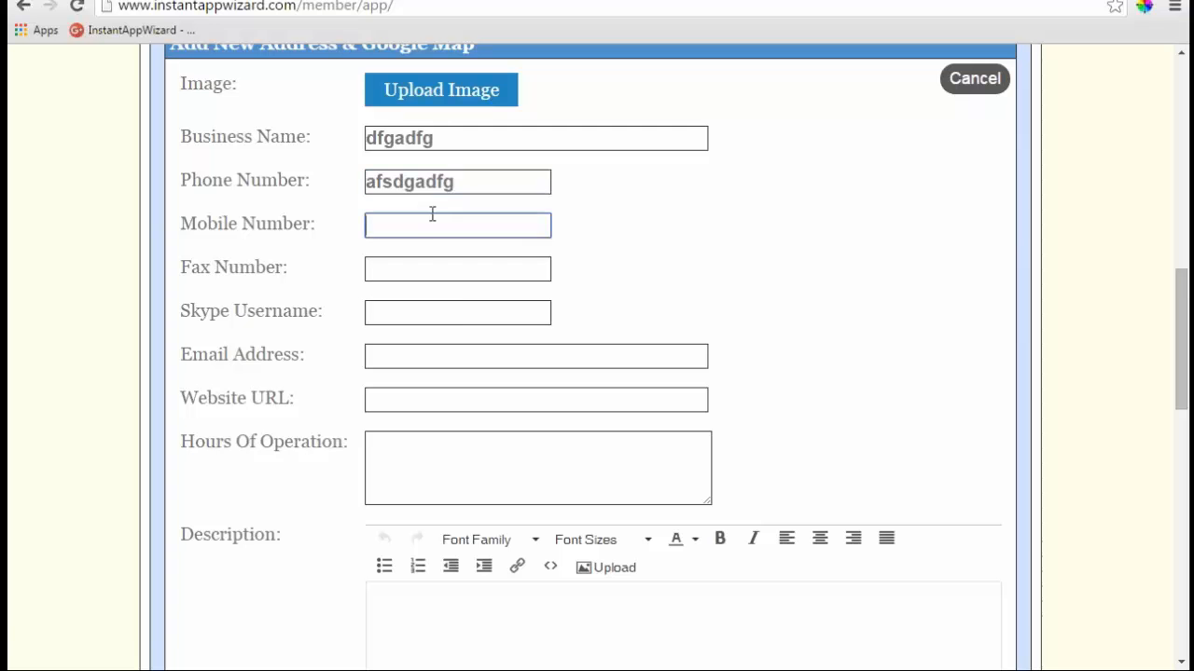
double_click(448, 182)
key("ctrl+c")
right_click(425, 187)
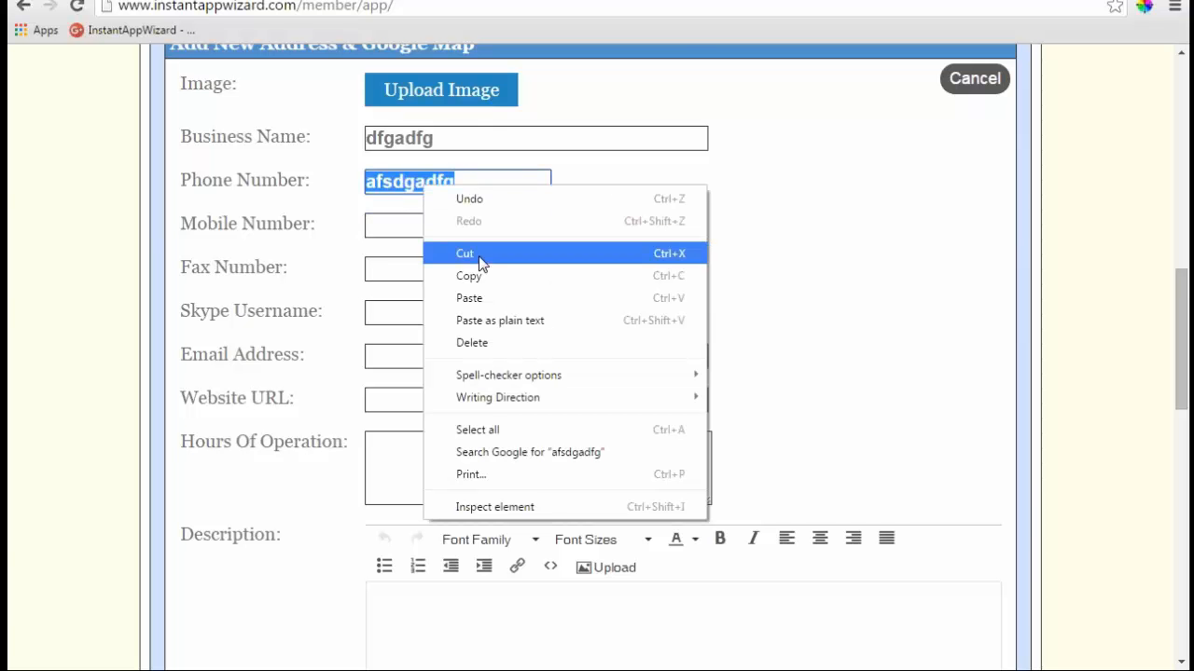
left_click(477, 258)
left_click(397, 225)
key("ctrl+v")
left_click(414, 259)
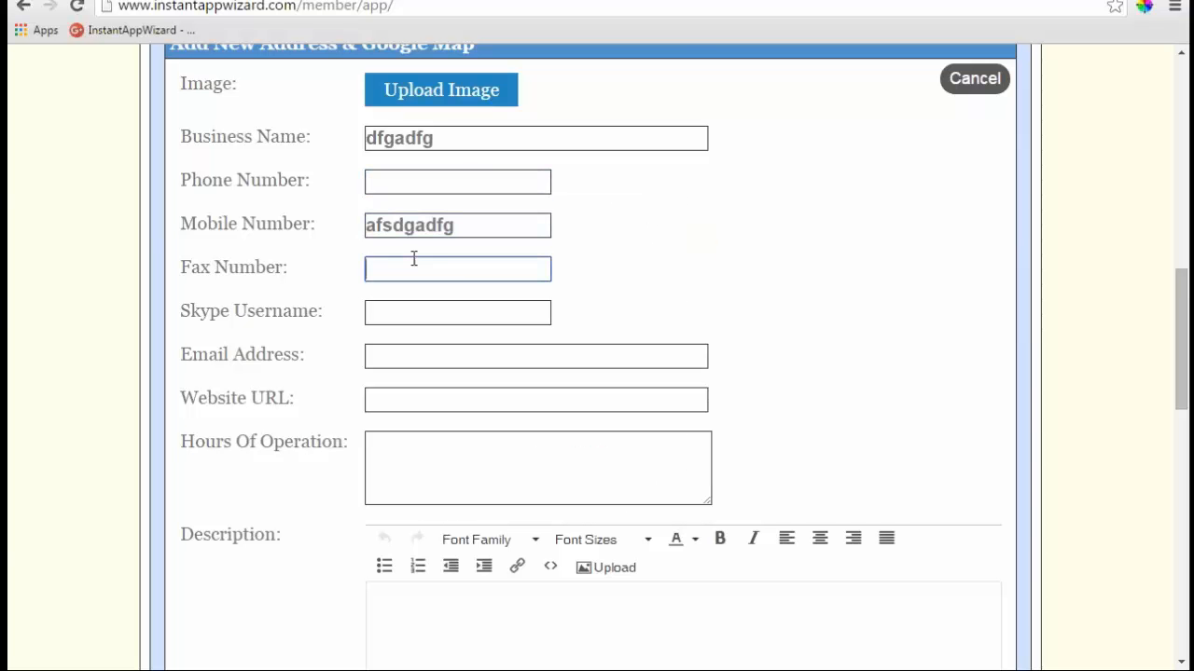
key("ctrl+v")
left_click(419, 312)
key("ctrl+v")
left_click(419, 357)
key("ctrl+v")
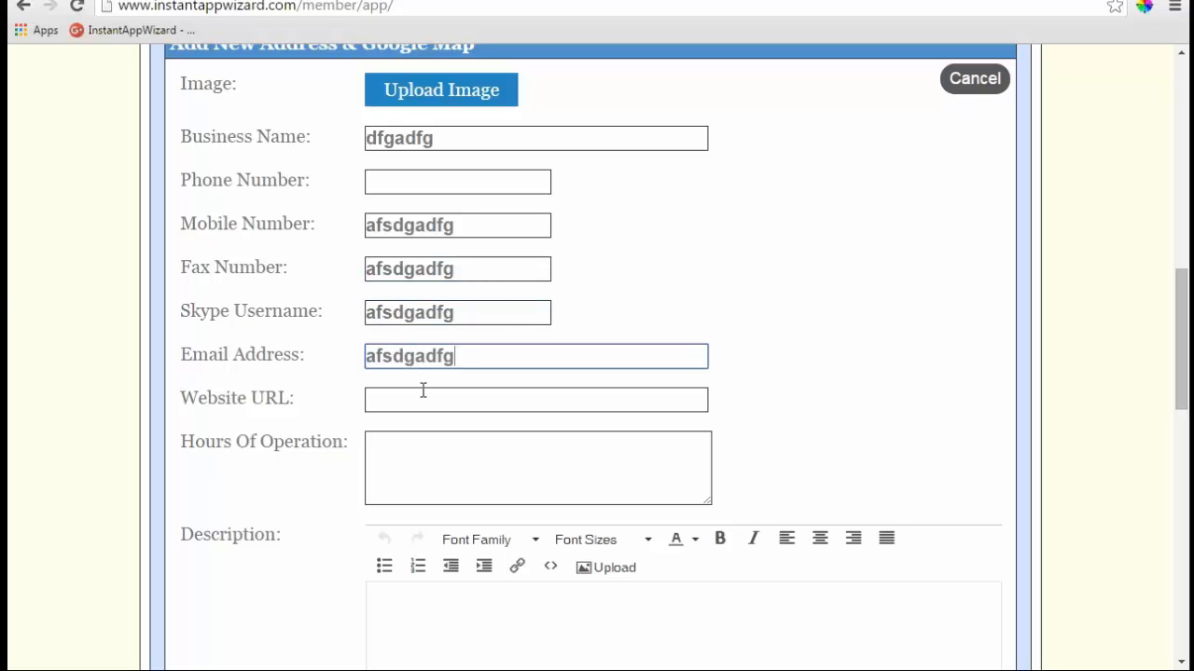
left_click(422, 394)
key("ctrl+v")
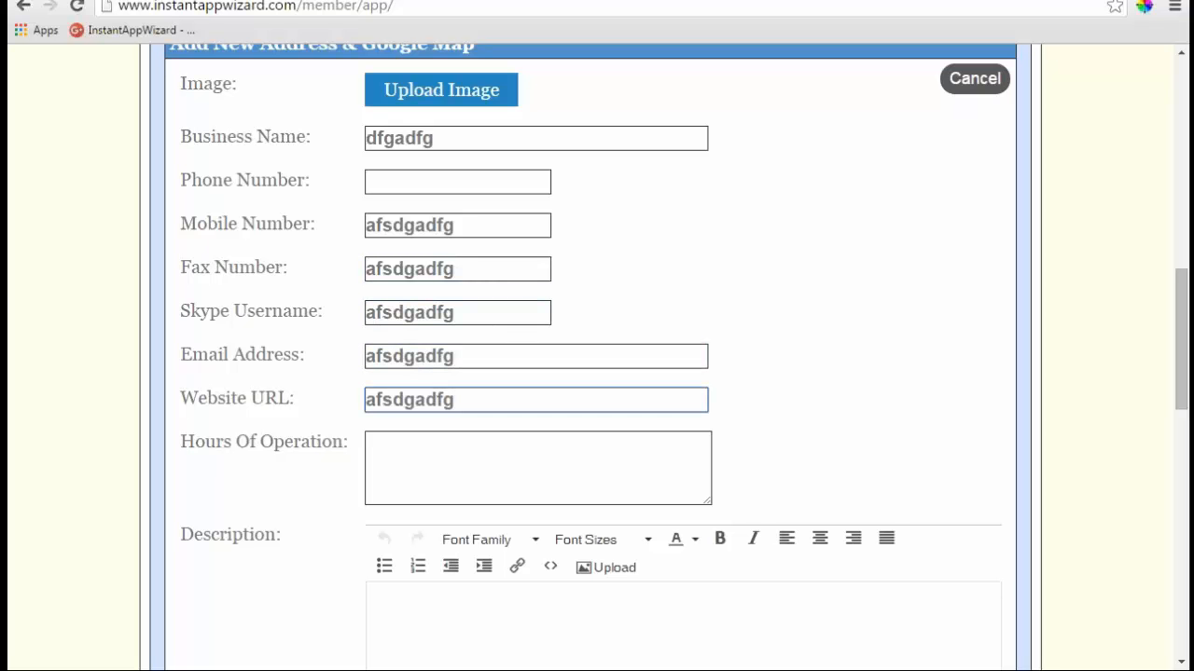
- Clear the pasted text from the fax, Skype, email, website and mobile fields
left_click_drag(463, 225, 360, 226)
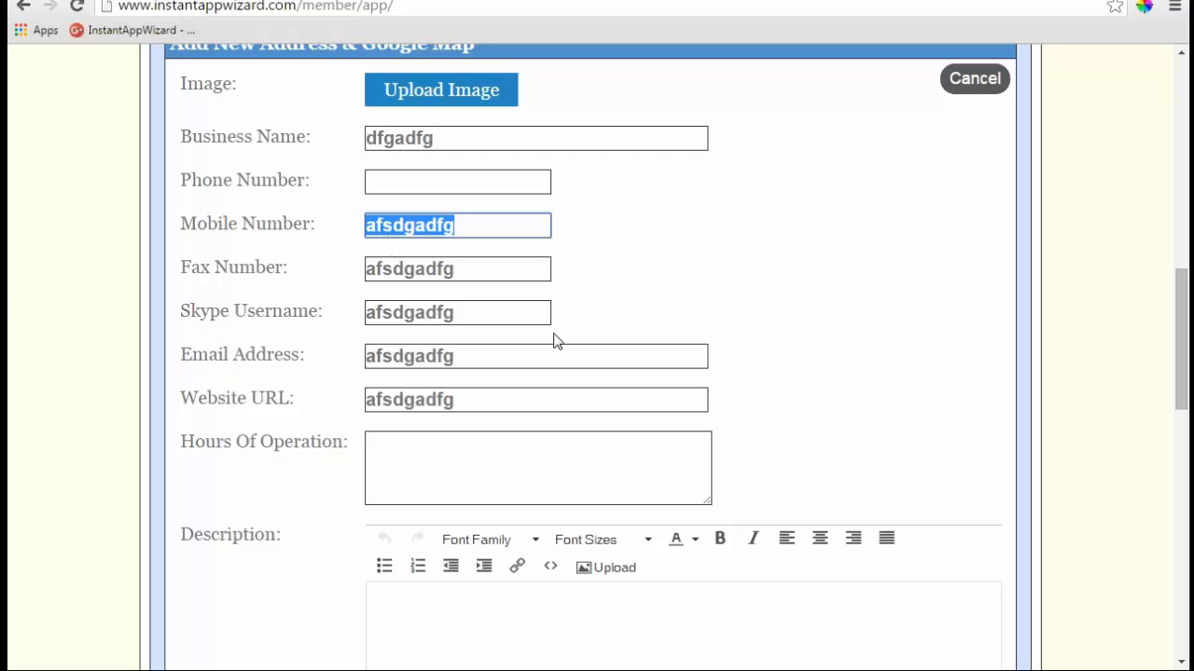
double_click(469, 268)
key("BackSpace")
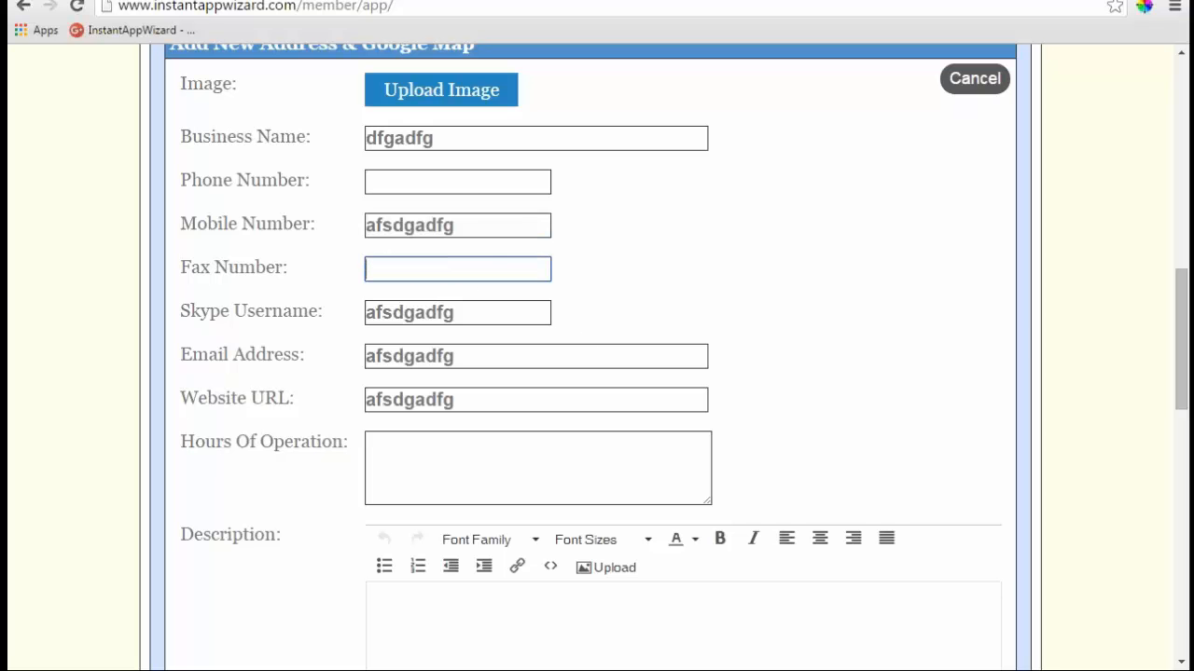
double_click(461, 317)
key("BackSpace")
double_click(467, 360)
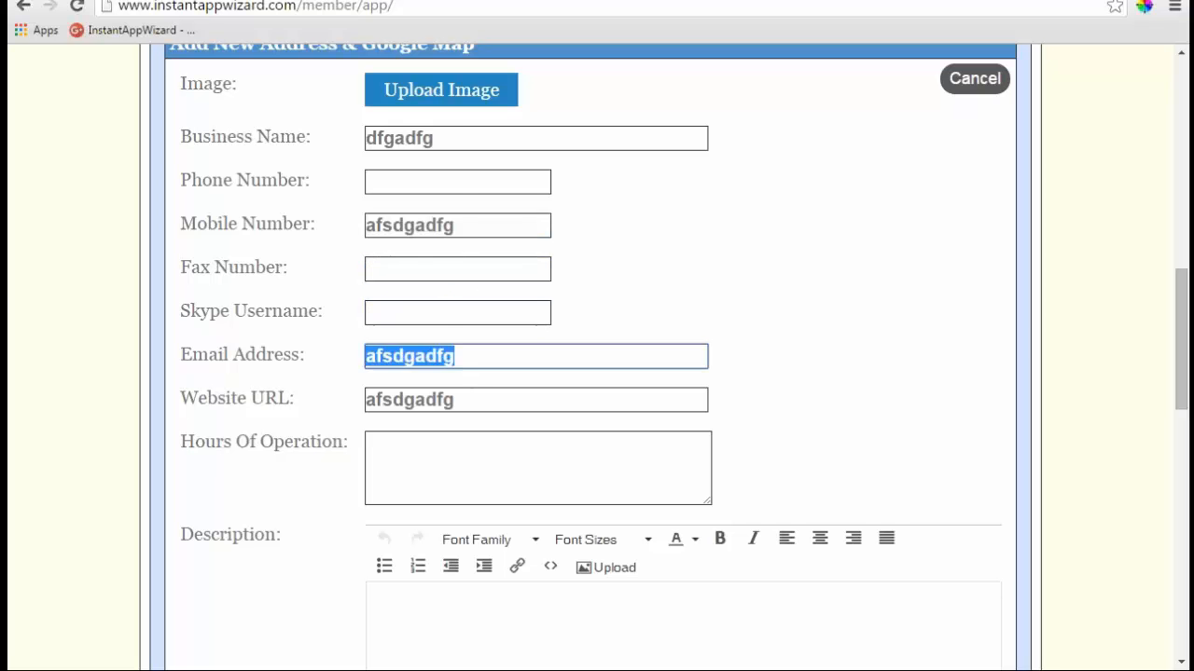
key("BackSpace")
double_click(369, 399)
key("BackSpace")
double_click(446, 225)
key("BackSpace")
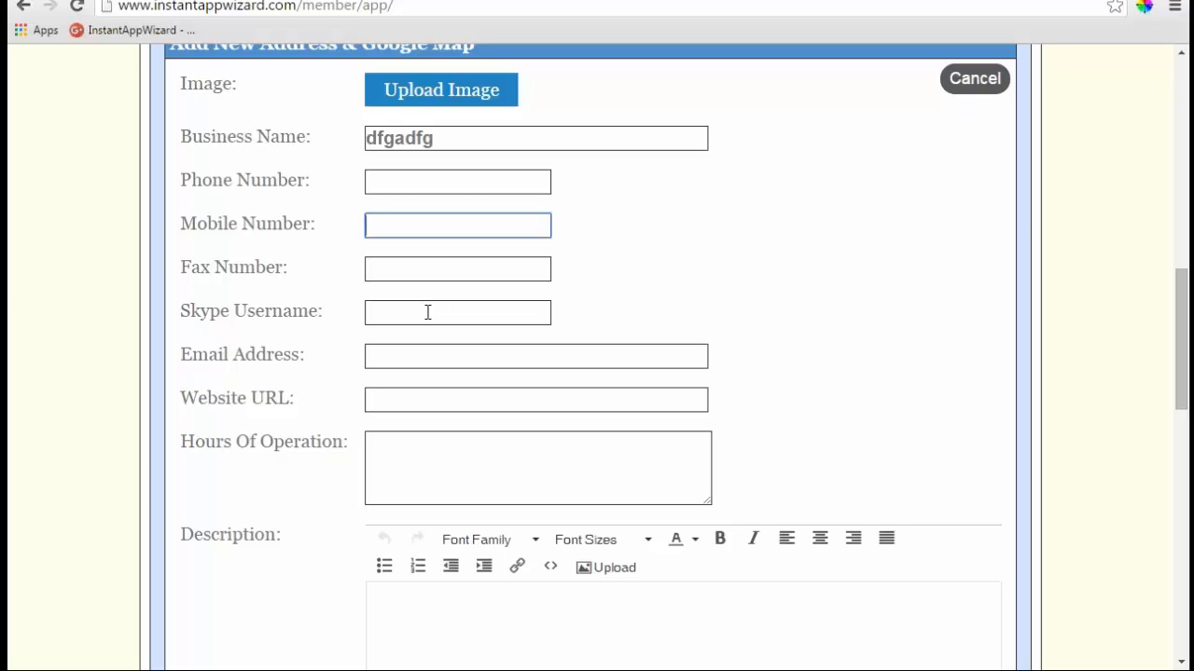
scroll(428, 272, "down", 5)
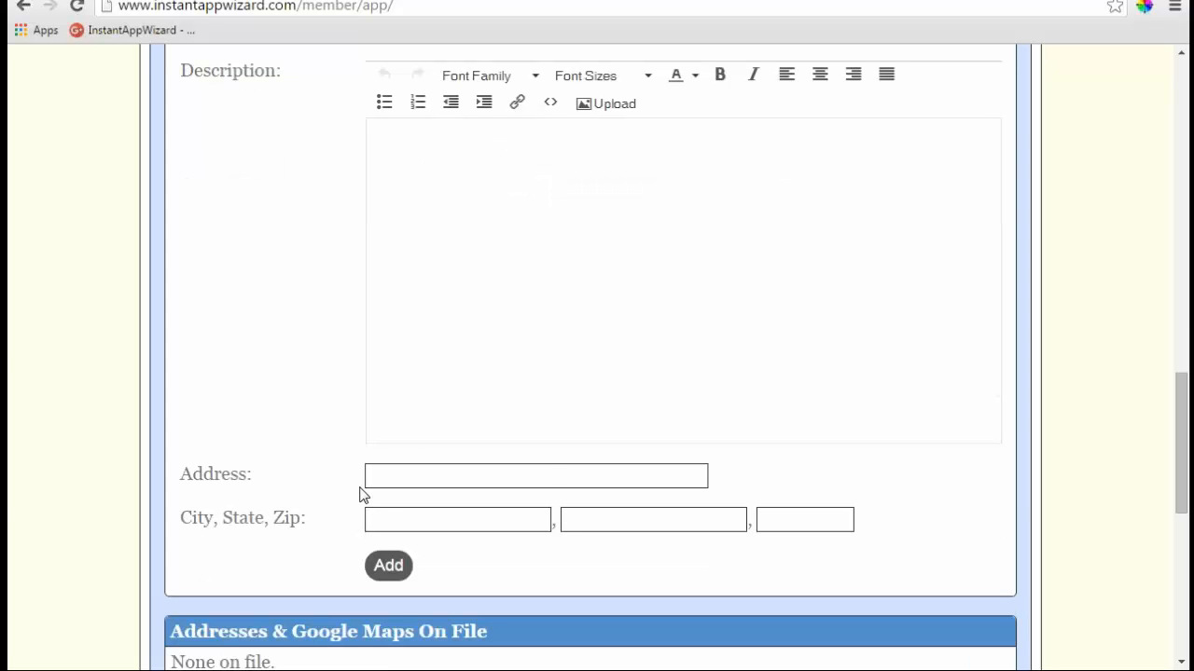
- Enter 'main street', 'commerce', 'tx', '75428' as the address and run Check Address
left_click(413, 474)
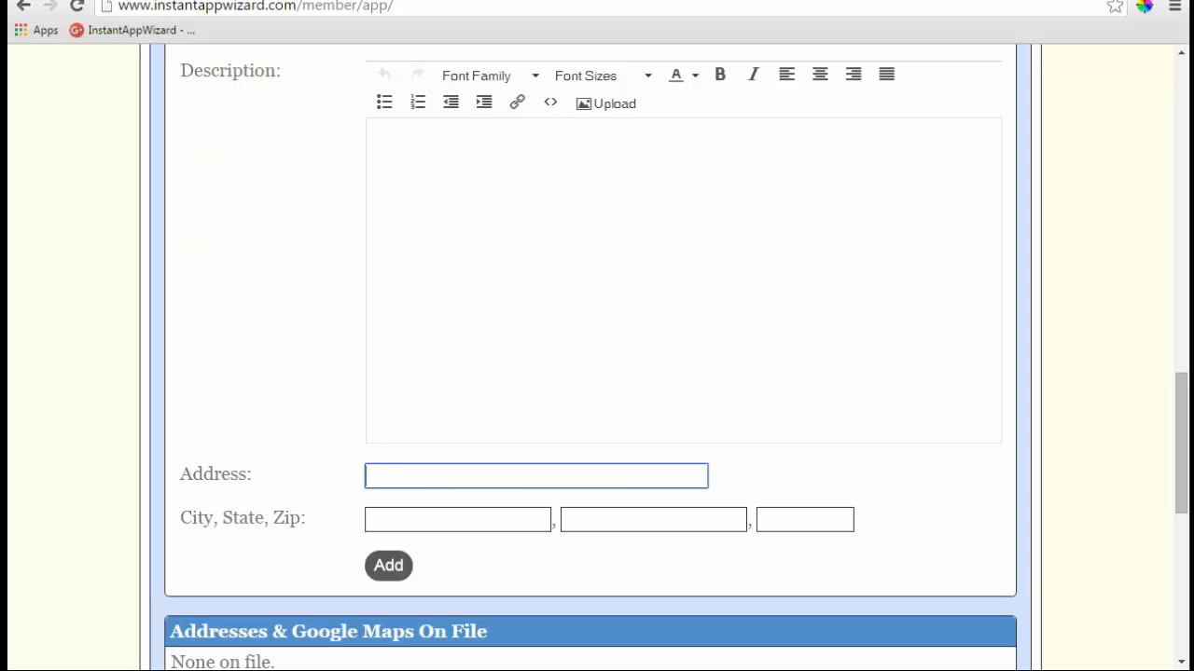
type("main stree")
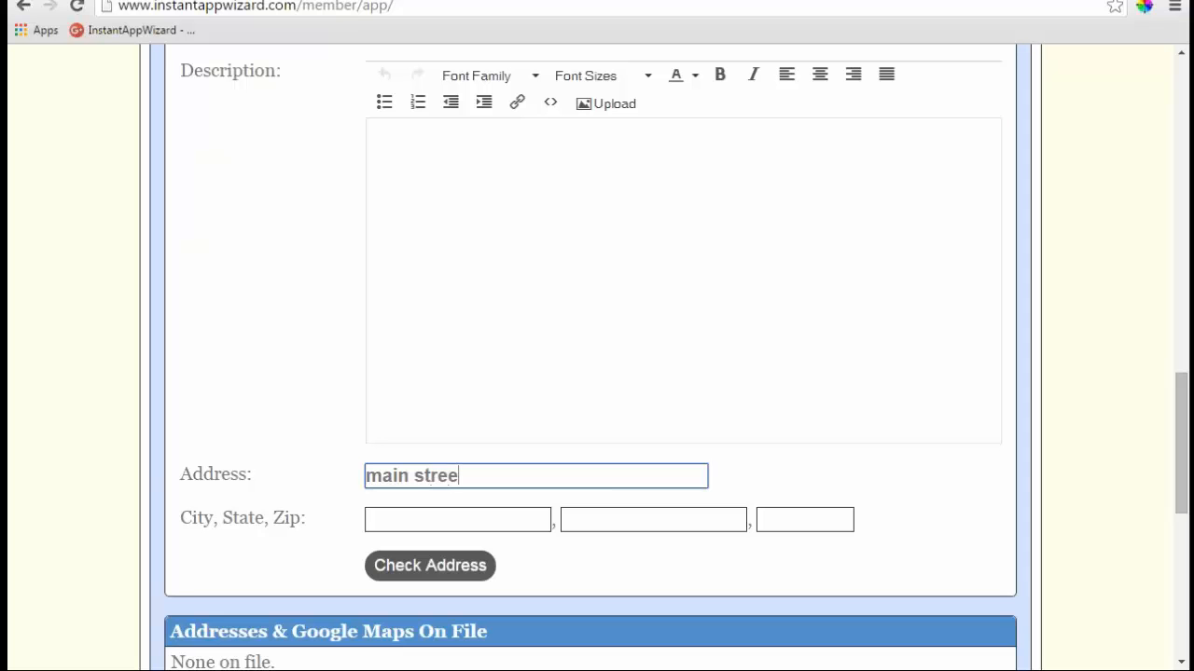
type("t")
left_click(522, 528)
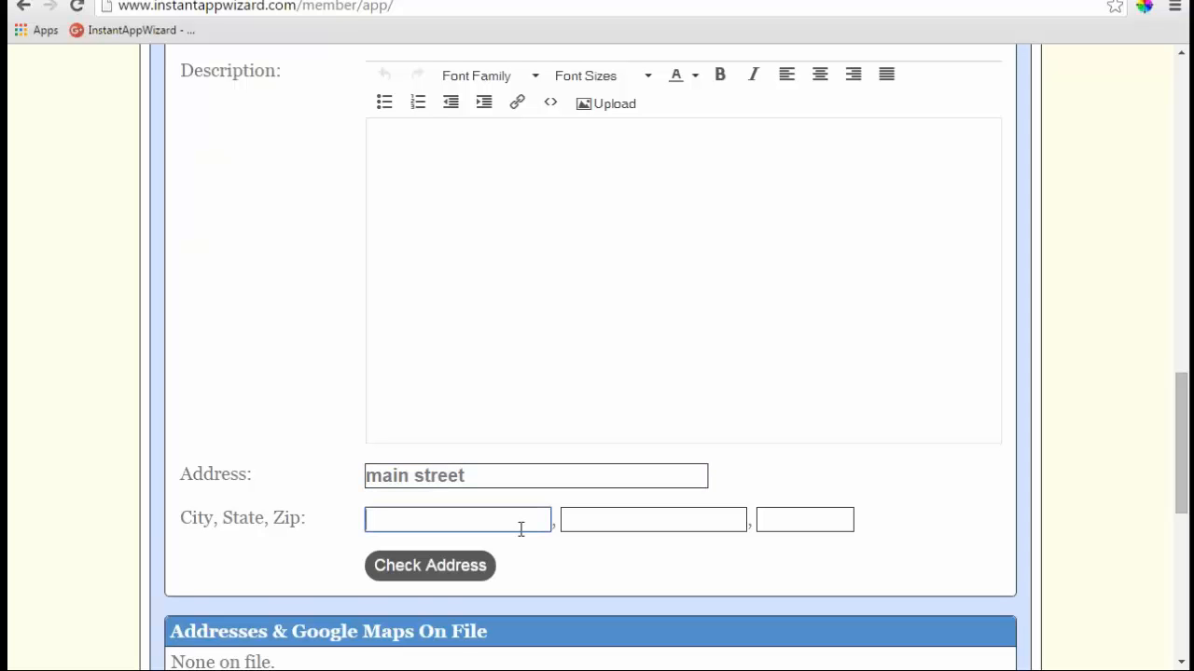
type("commerce")
key("Tab")
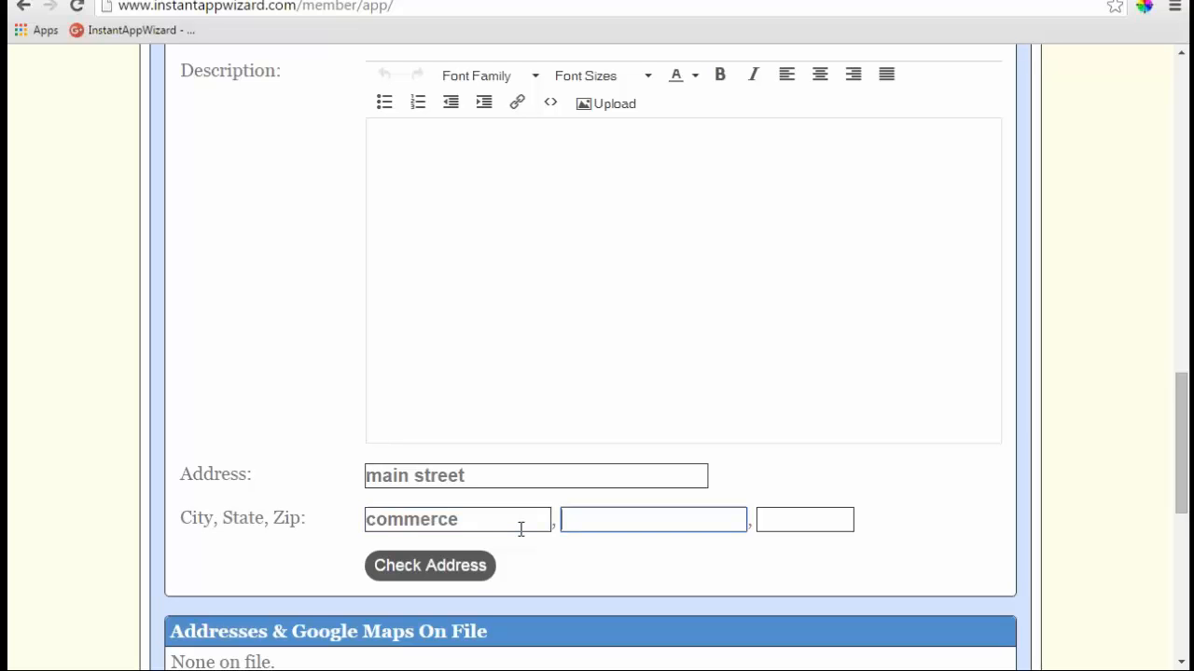
type("tx")
key("Tab")
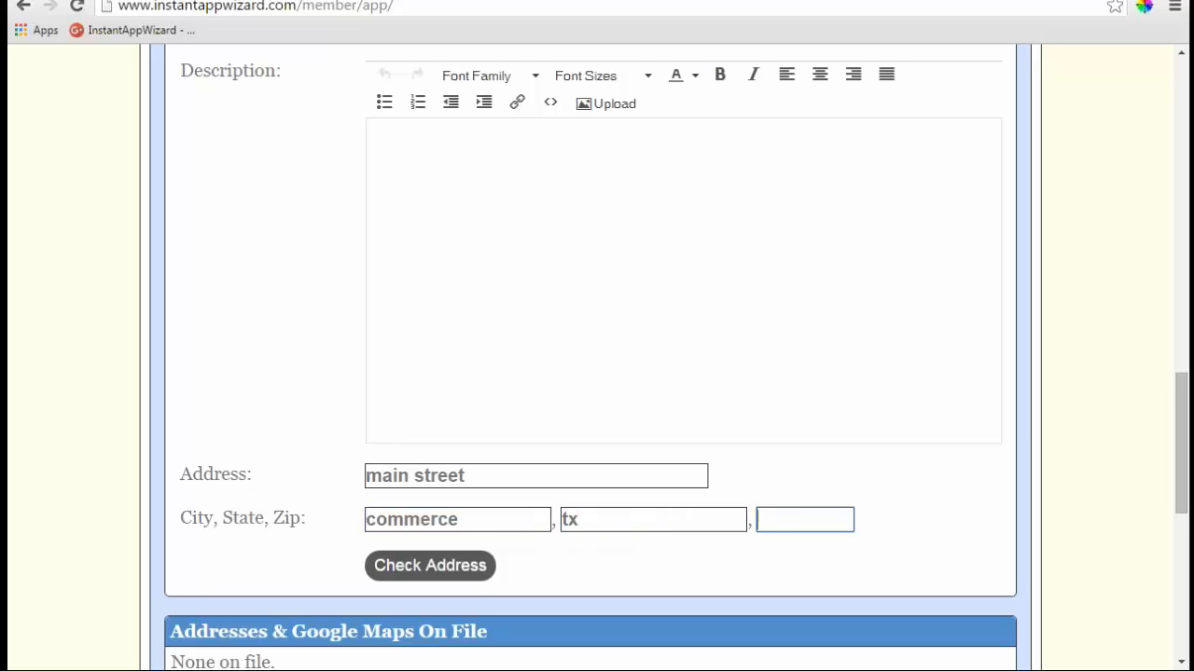
type("75428")
left_click(459, 568)
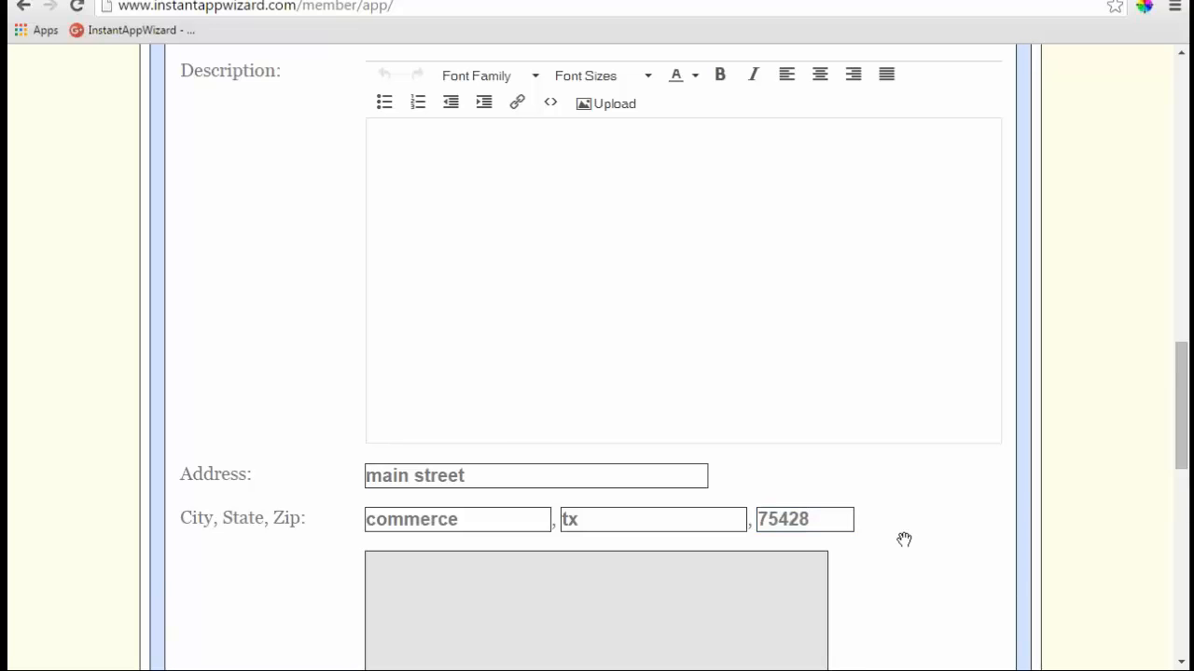
- Zoom into the map preview and toggle 'Use the above Google Map?' off and back on
scroll(904, 539, "down", 2)
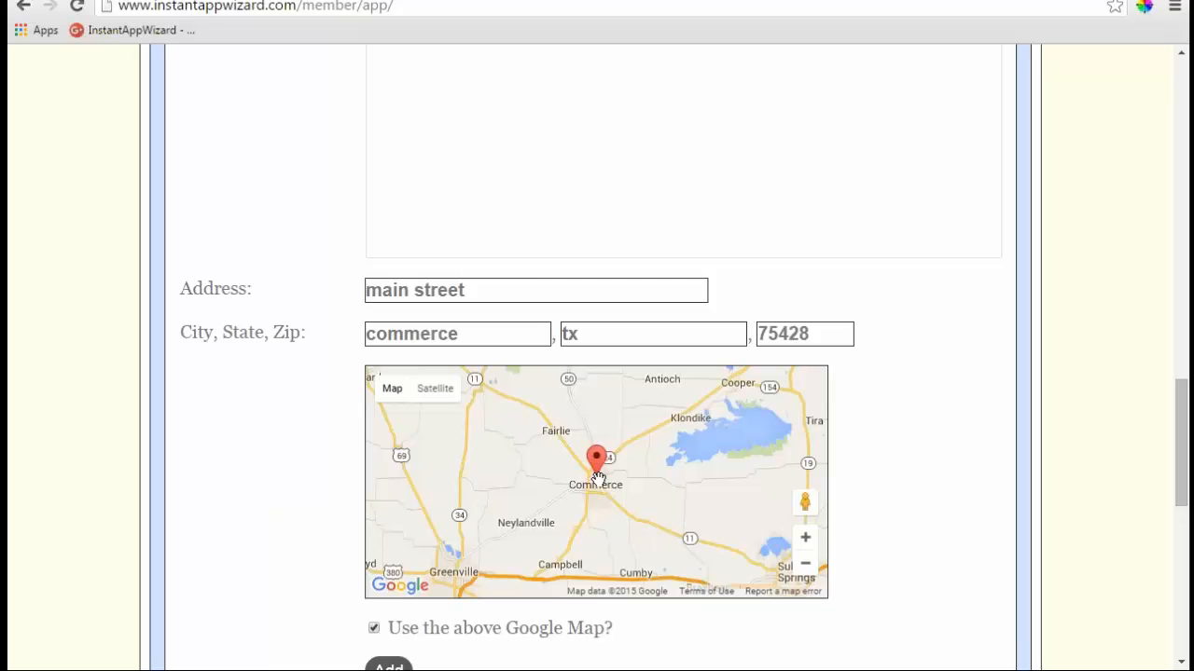
scroll(597, 476, "up", 3)
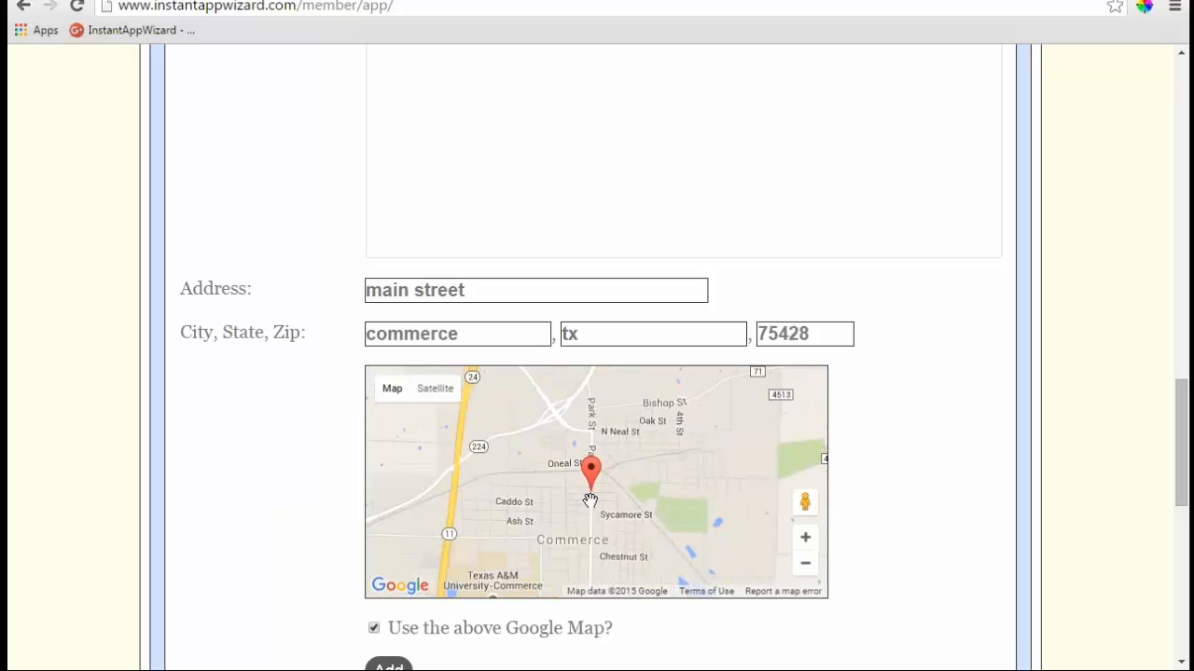
left_click_drag(590, 500, 594, 471)
scroll(594, 469, "up", 2)
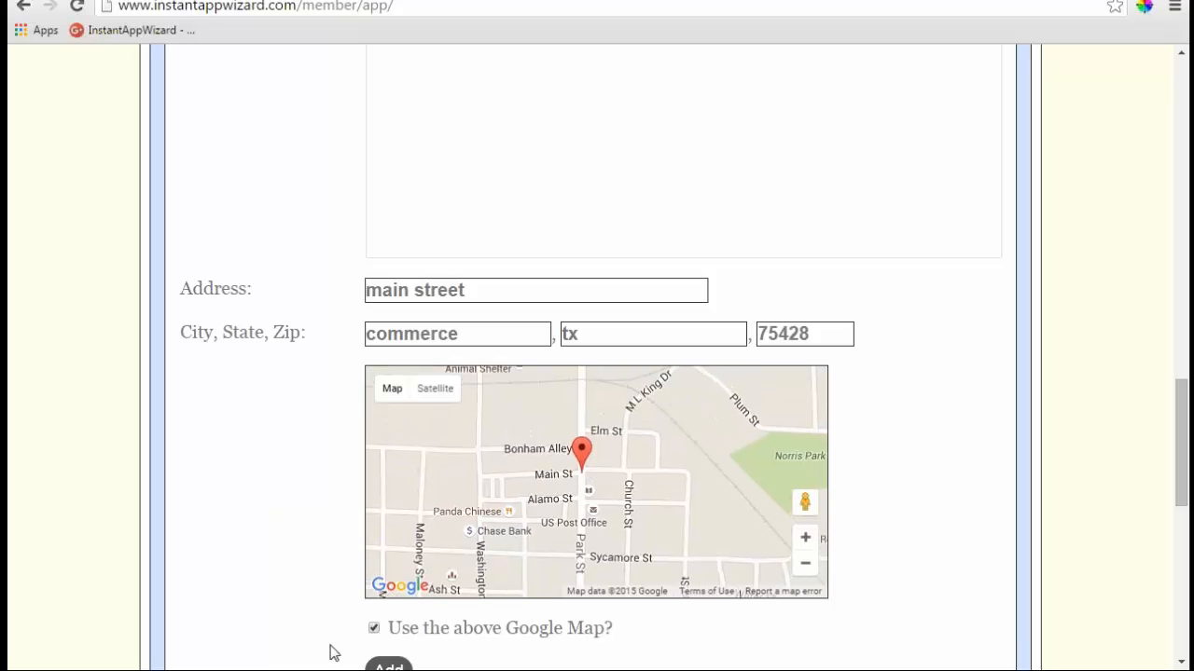
left_click(375, 630)
left_click(374, 629)
- Zoom and pan the map to centre it at street level on the Main St marker
scroll(590, 467, "down", 1)
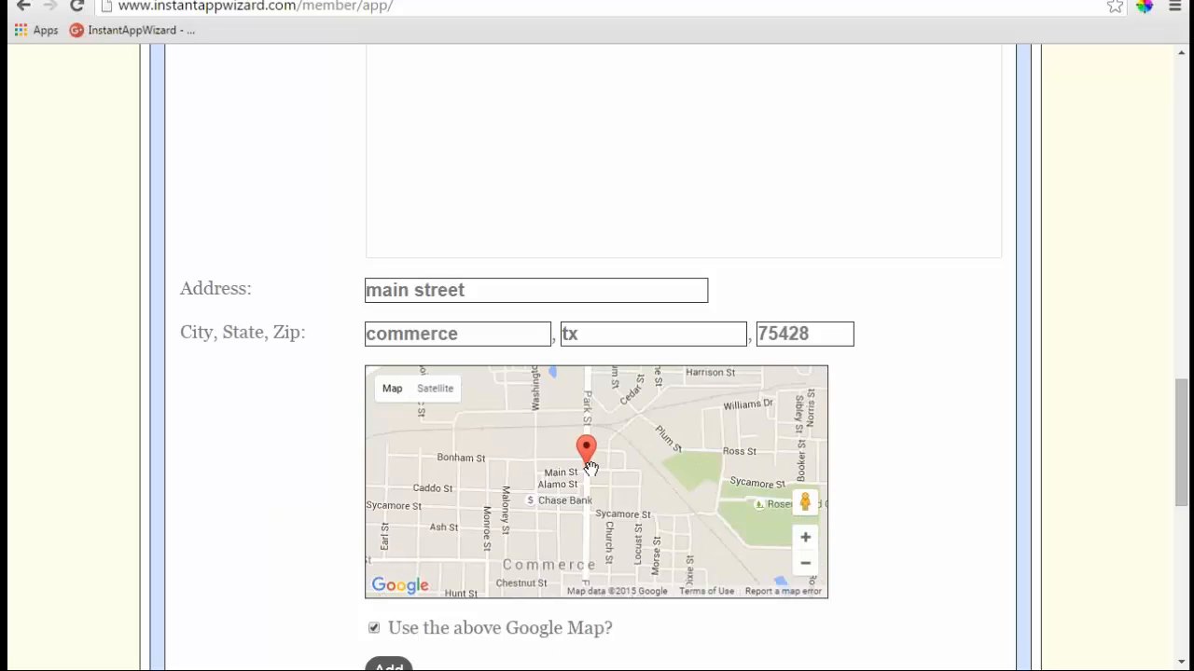
scroll(590, 466, "down", 1)
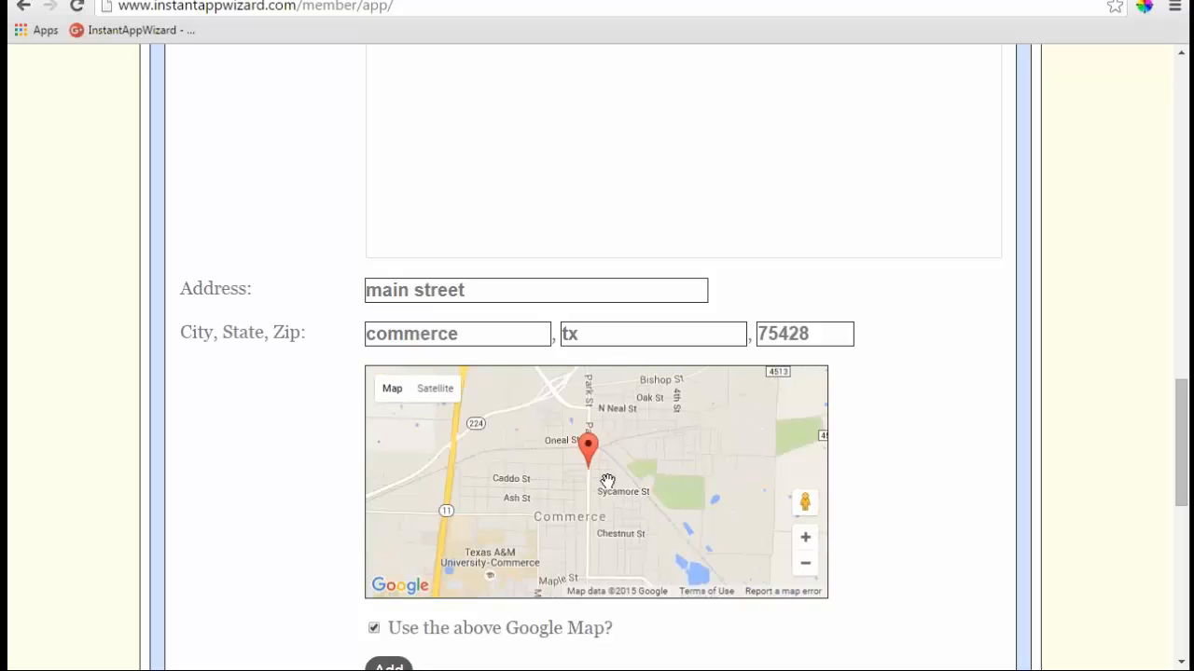
scroll(607, 482, "up", 1)
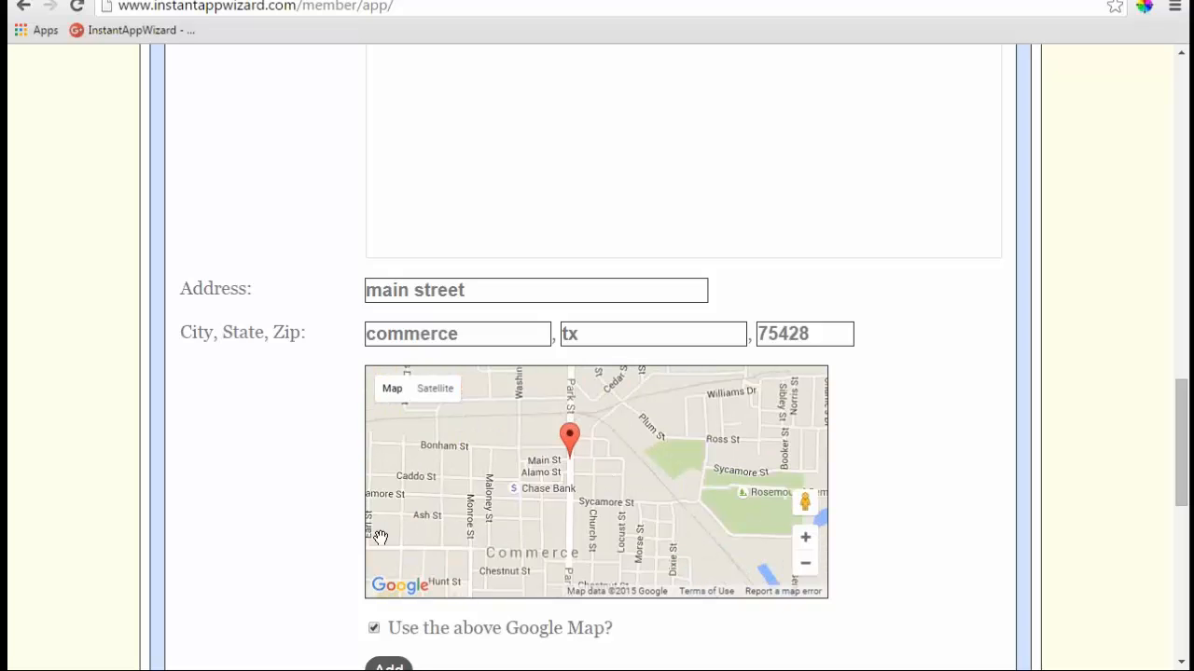
mouse_move(391, 388)
scroll(593, 480, "down", 2)
scroll(592, 482, "up", 2)
left_click_drag(613, 497, 630, 511)
left_click_drag(580, 541, 493, 522)
mouse_move(389, 491)
left_mouse_down()
mouse_move(526, 506)
mouse_move(644, 432)
mouse_move(581, 527)
mouse_move(604, 544)
left_mouse_up()
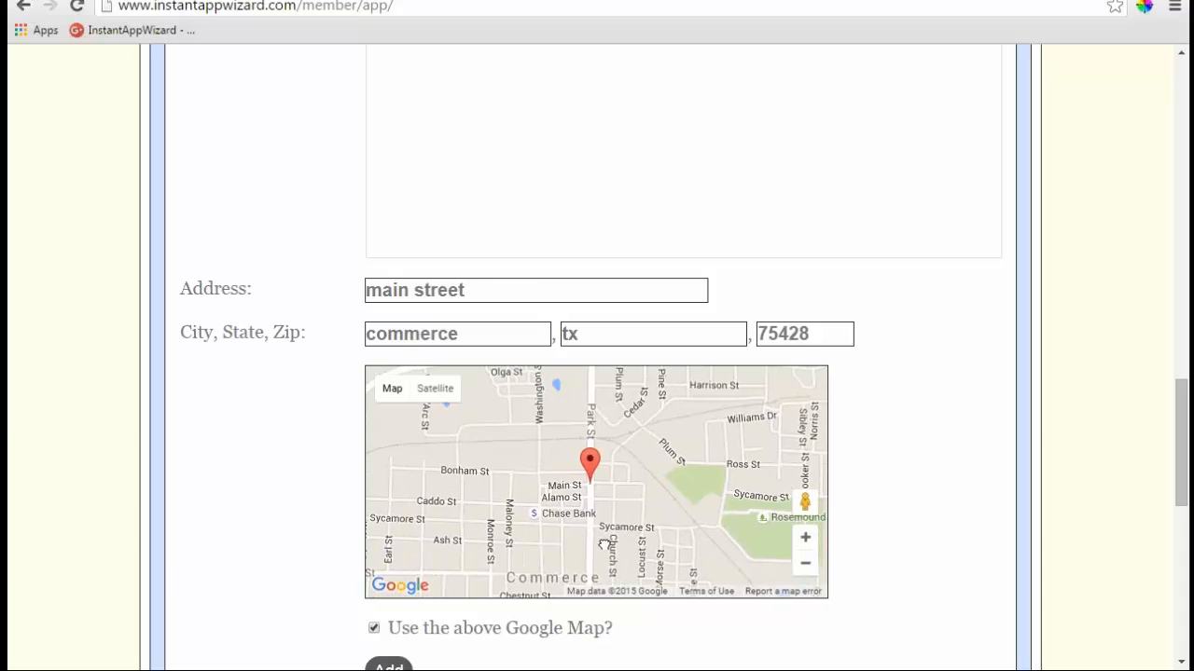
- Expand the Custom Forms section to see its empty list of forms
scroll(748, 545, "down", 1)
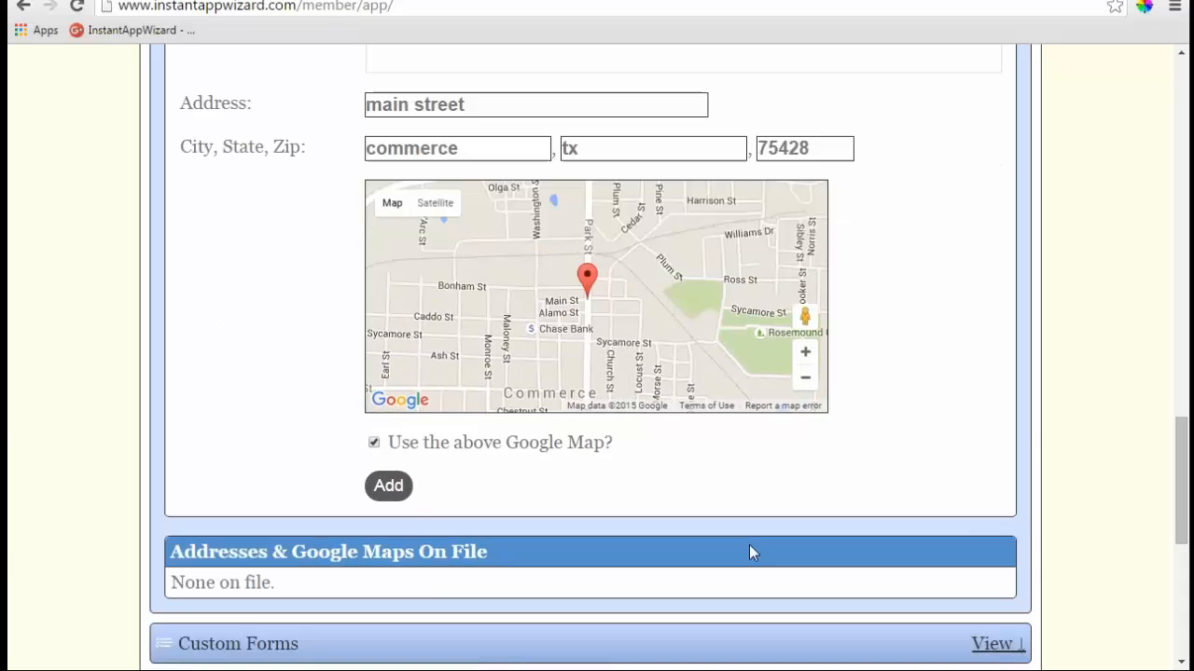
scroll(426, 514, "down", 5)
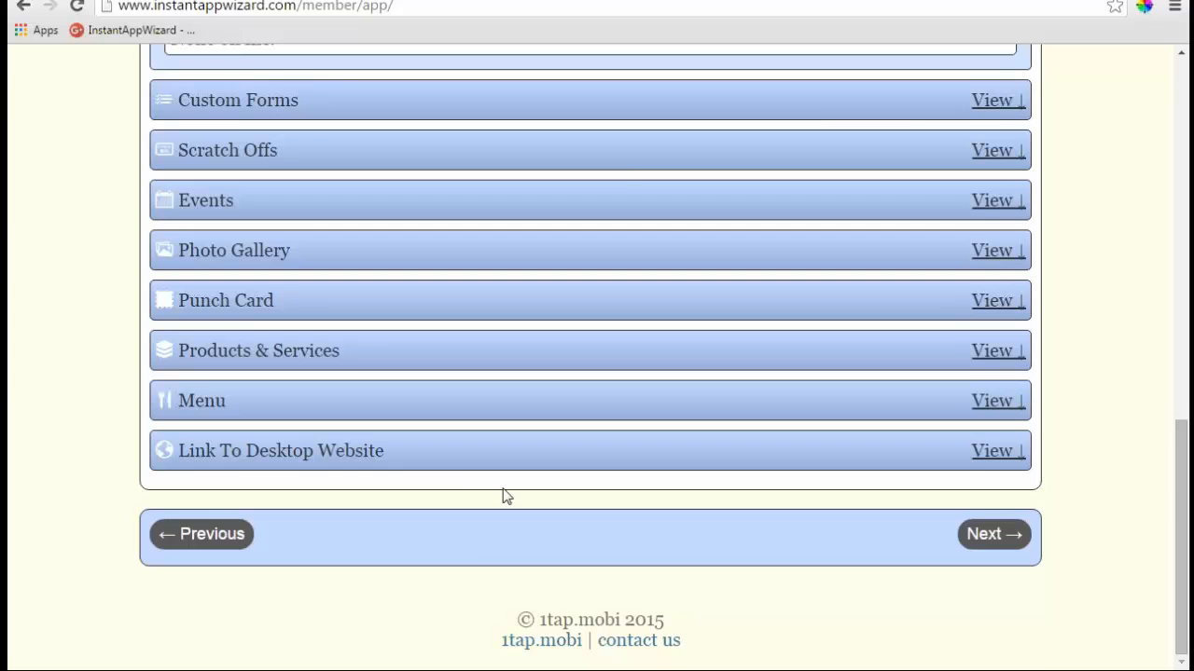
scroll(501, 494, "up", 3)
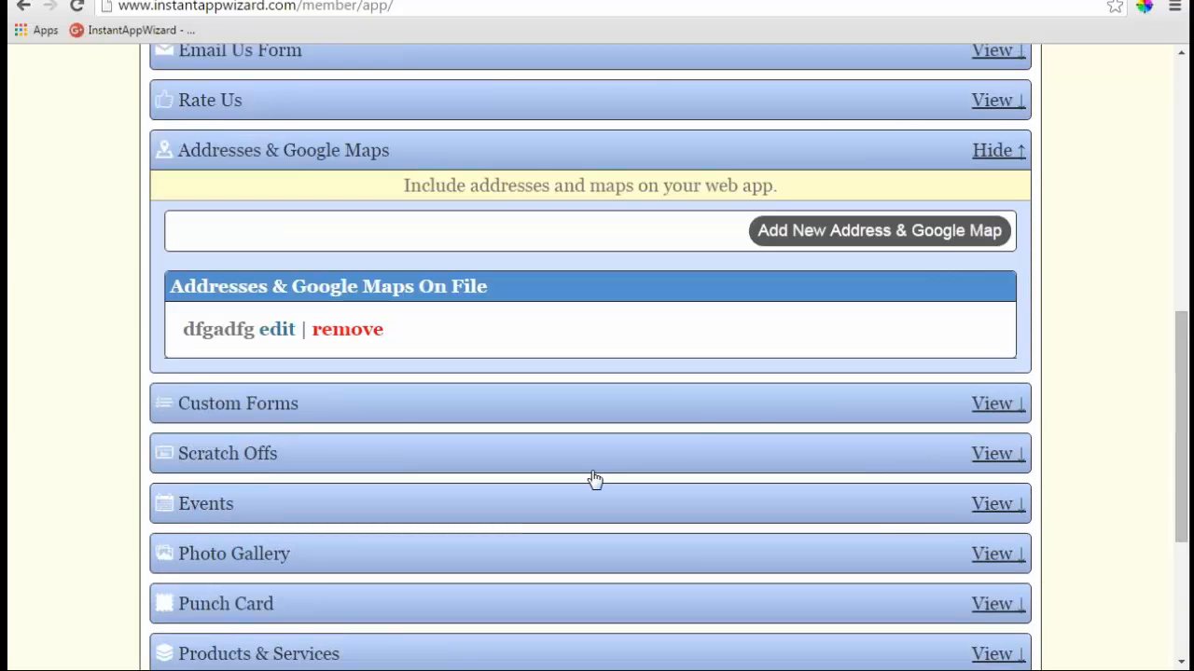
left_click(993, 405)
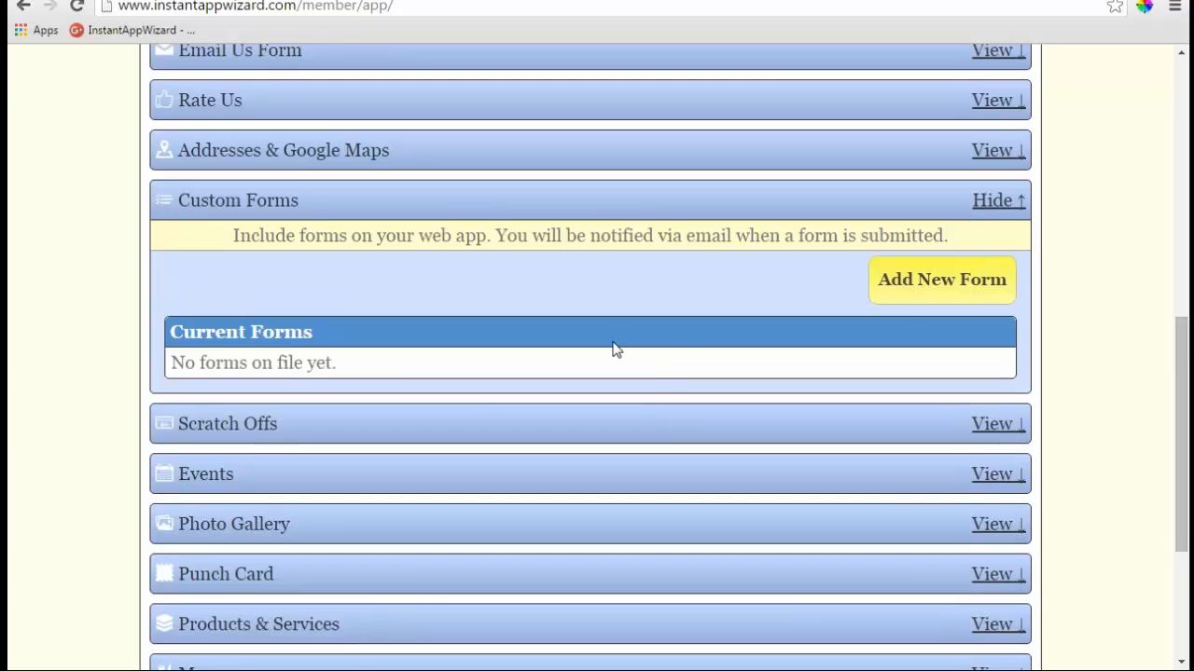
- Add a new custom form and rename it from Form1 to 'Demo Training'
left_click(942, 280)
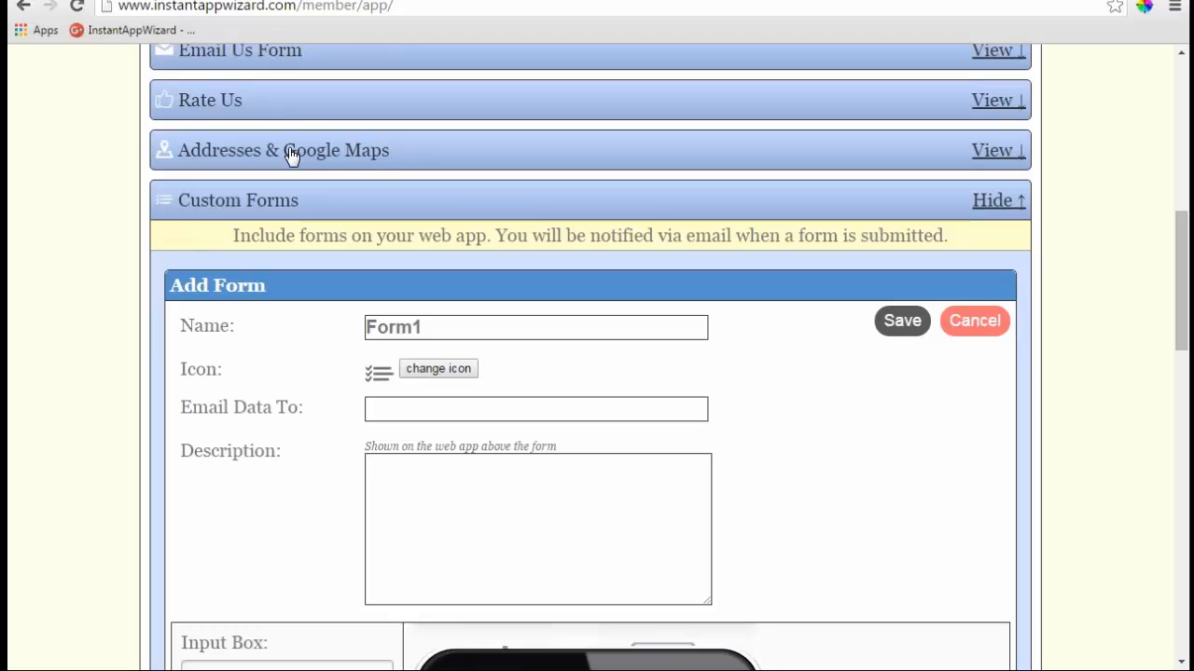
double_click(427, 327)
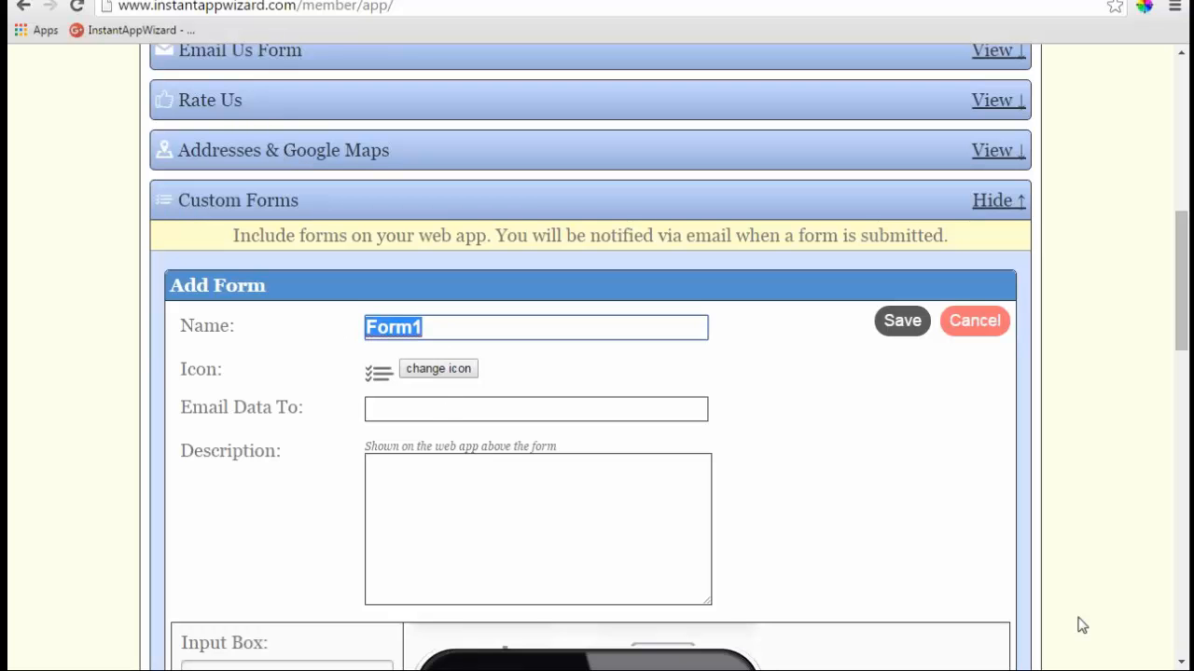
type("Demo T")
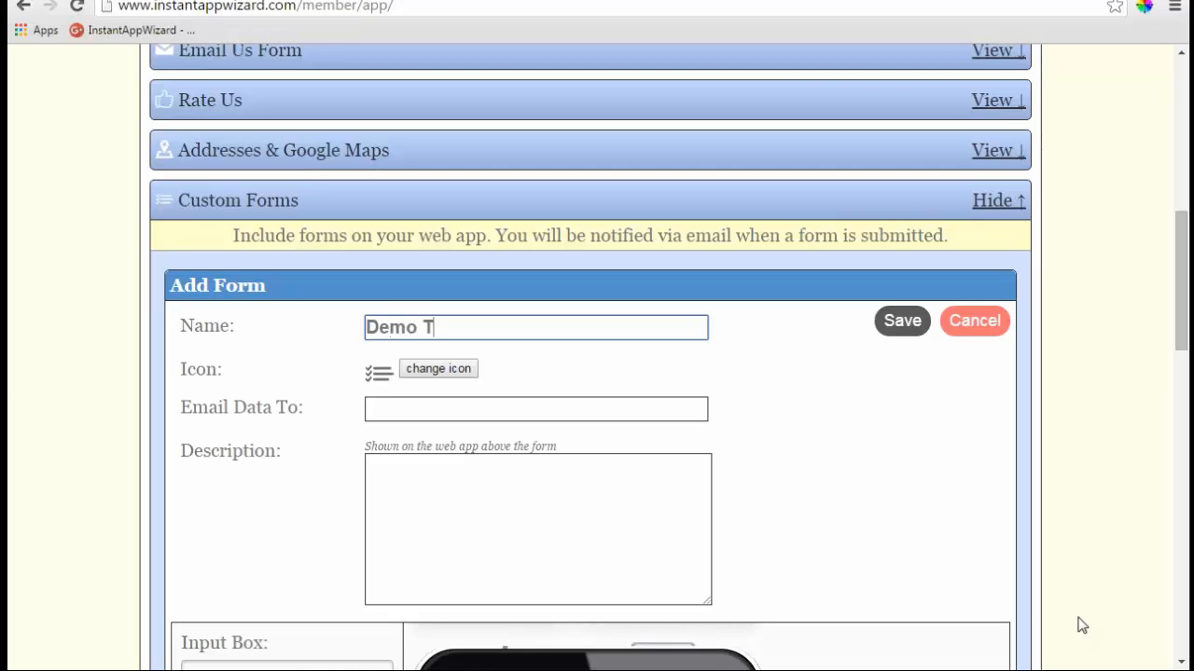
type("raining")
- Enter two semicolon-separated recipient e-mail addresses and a placeholder description
left_click(479, 408)
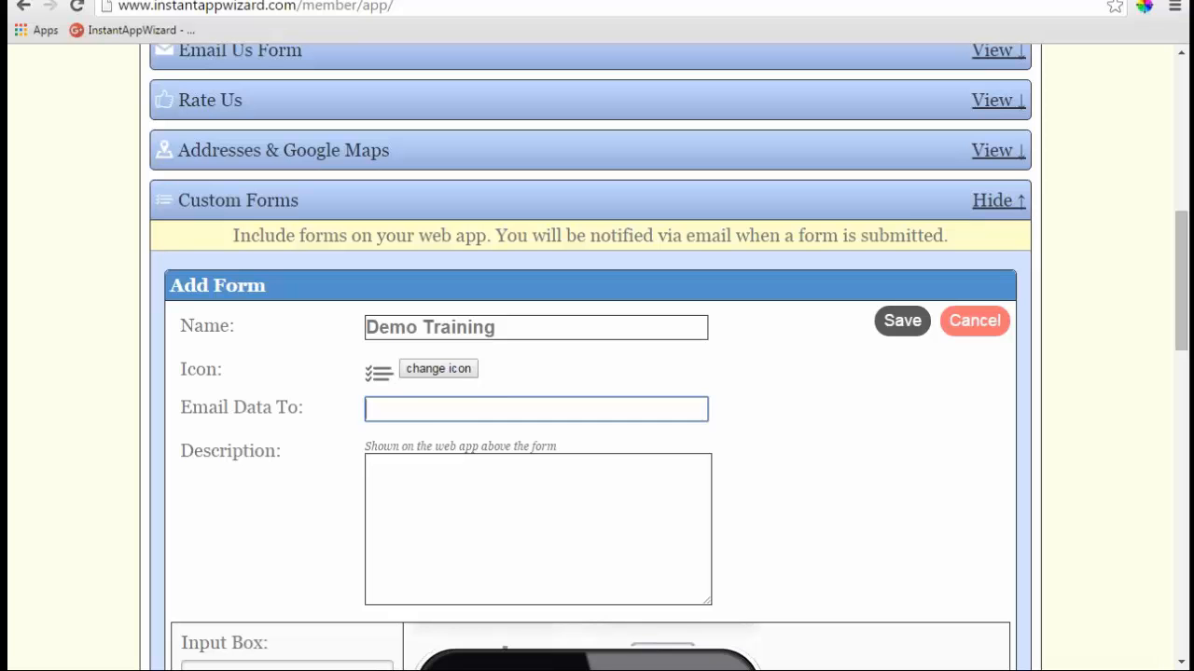
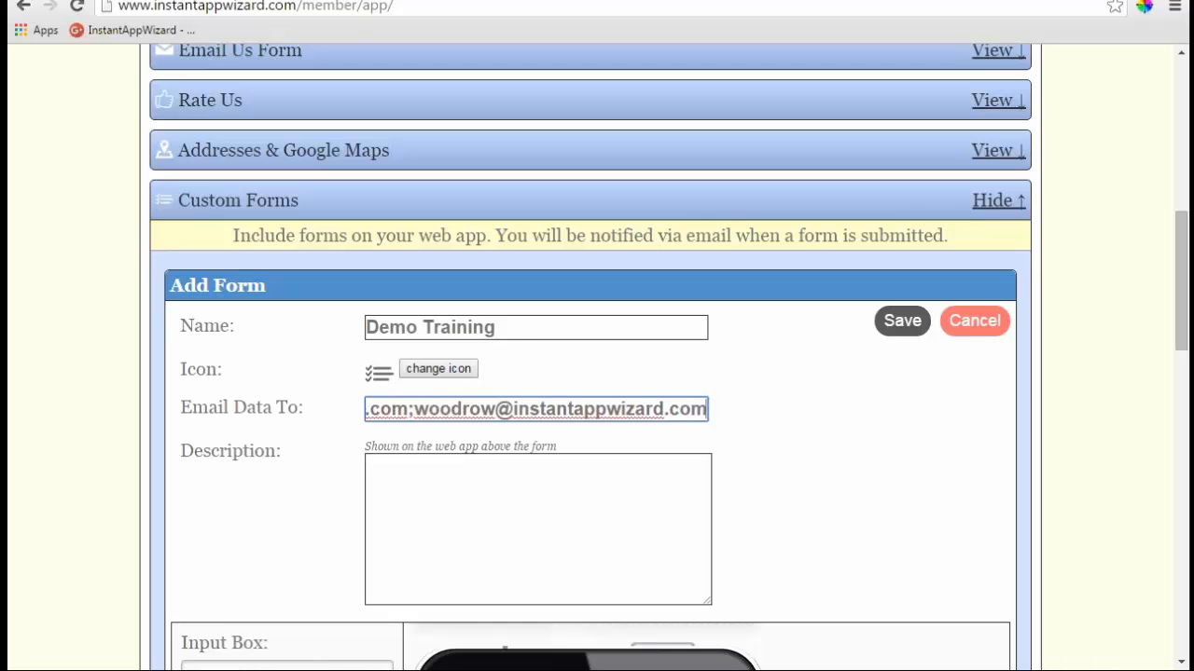
left_click(523, 496)
type("ddvSDvfASDsvgfsdvsdfvsdfvsvfsddv")
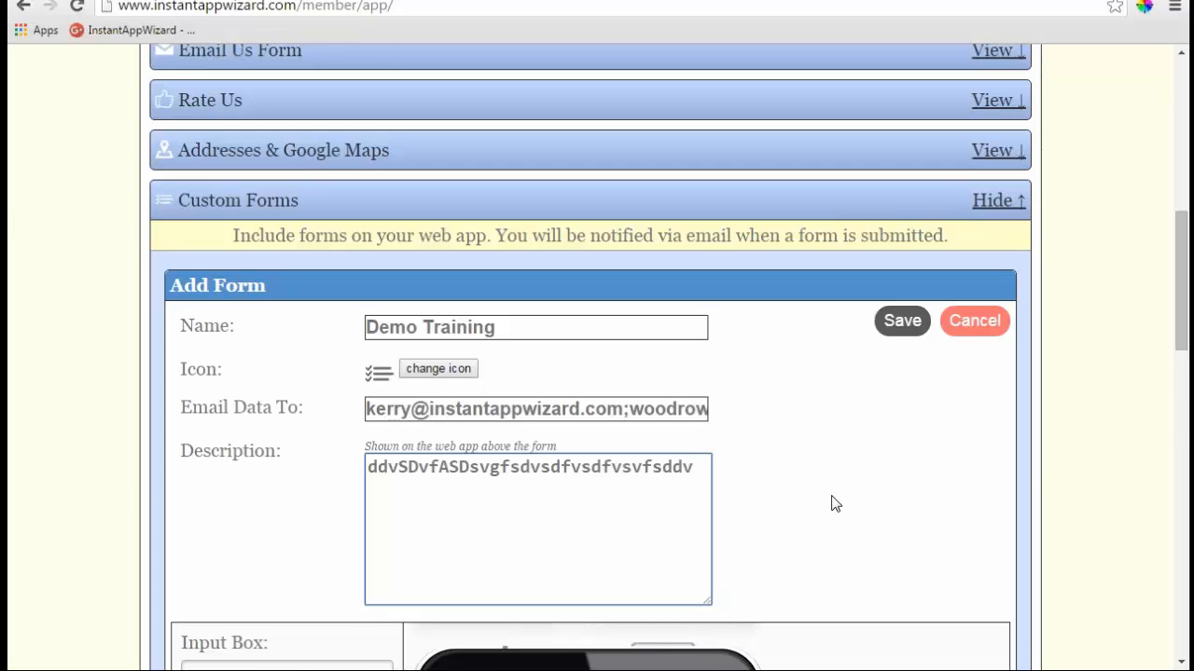
scroll(835, 504, "down", 4)
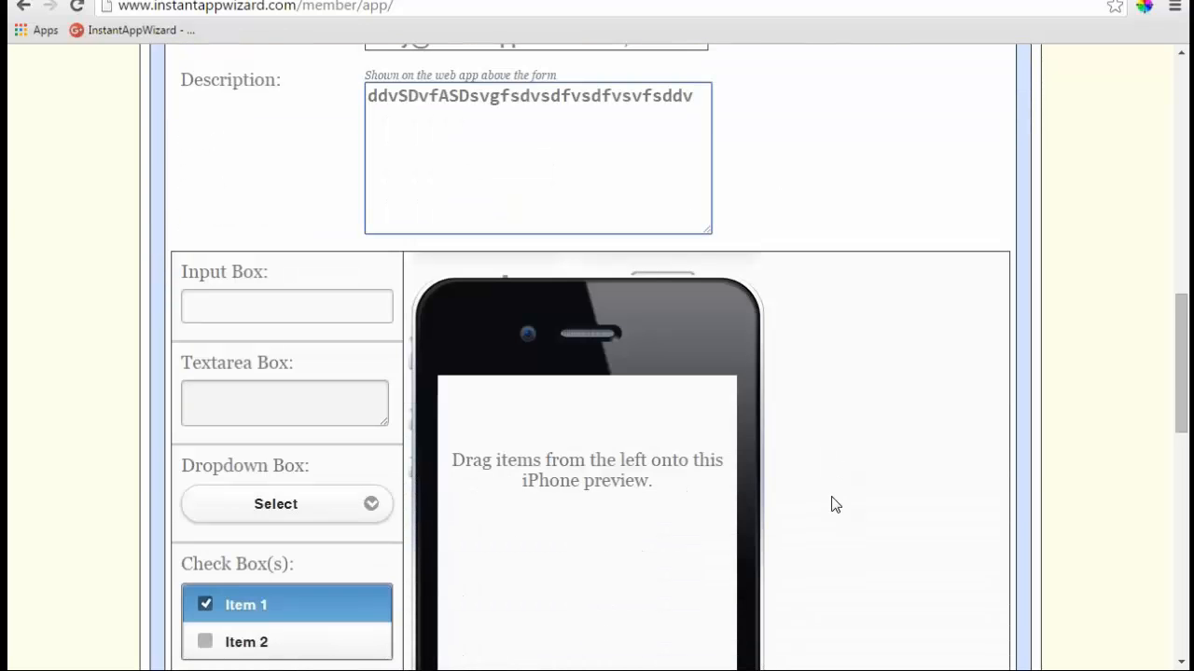
- Drag Input Box, Textarea, Dropdown, Check Box(s), two Upload File fields and a Submit Button onto the preview
scroll(284, 401, "down", 1)
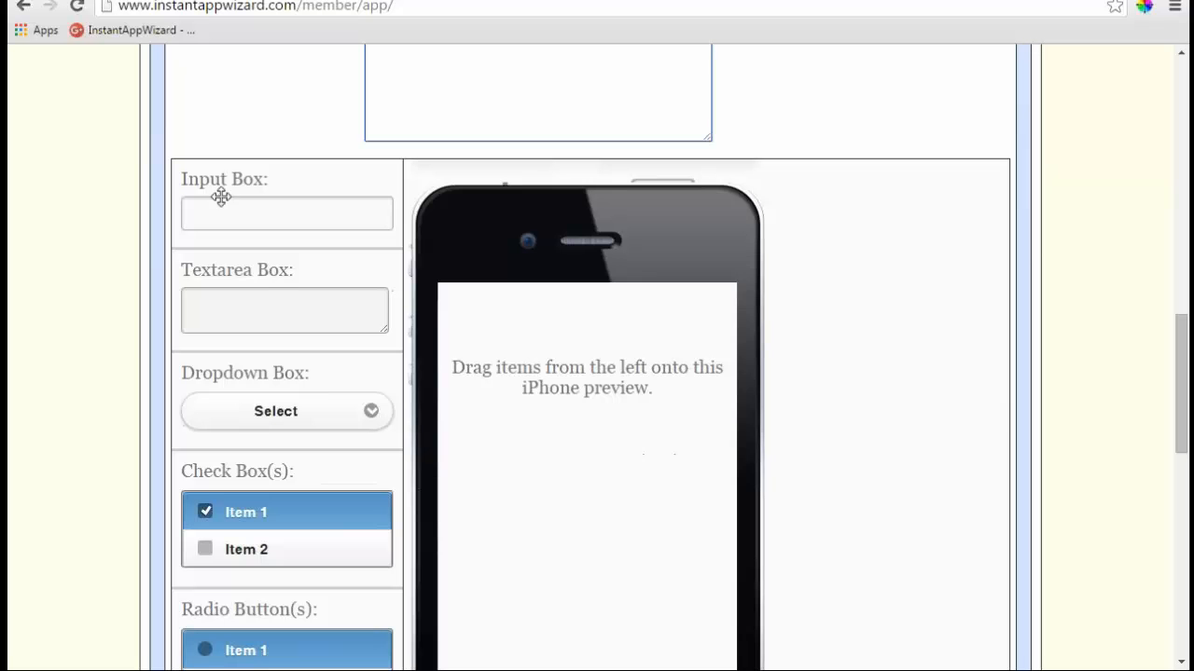
left_click_drag(221, 196, 483, 346)
left_click_drag(240, 275, 554, 411)
left_click_drag(291, 394, 574, 524)
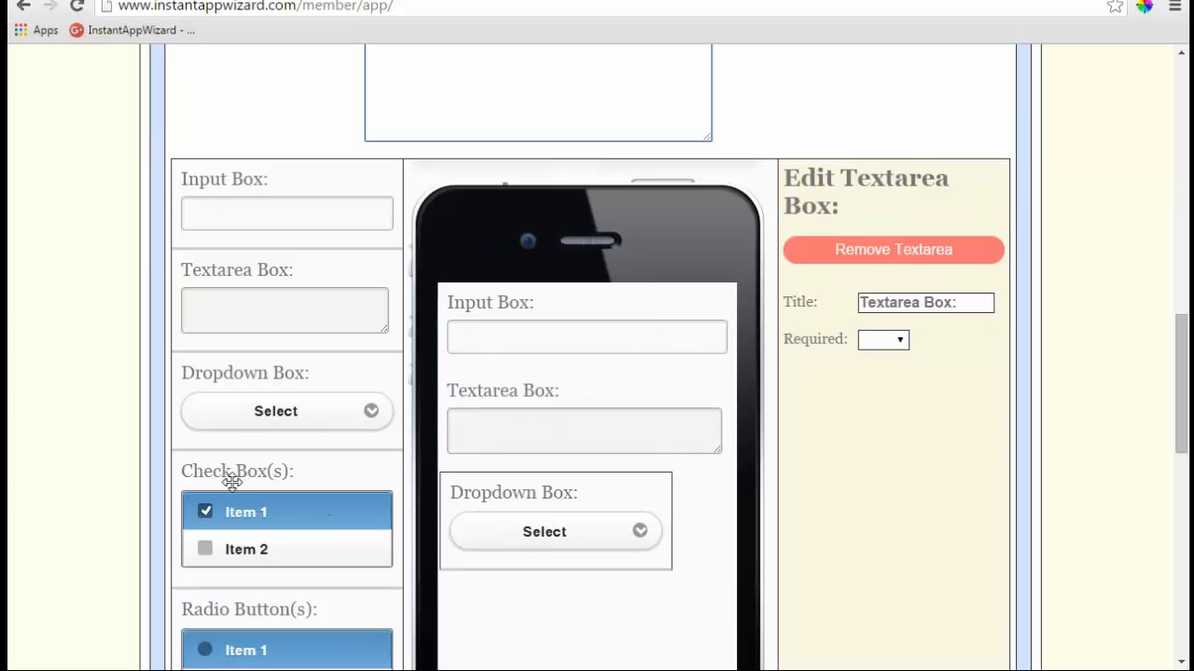
left_click_drag(231, 482, 559, 548)
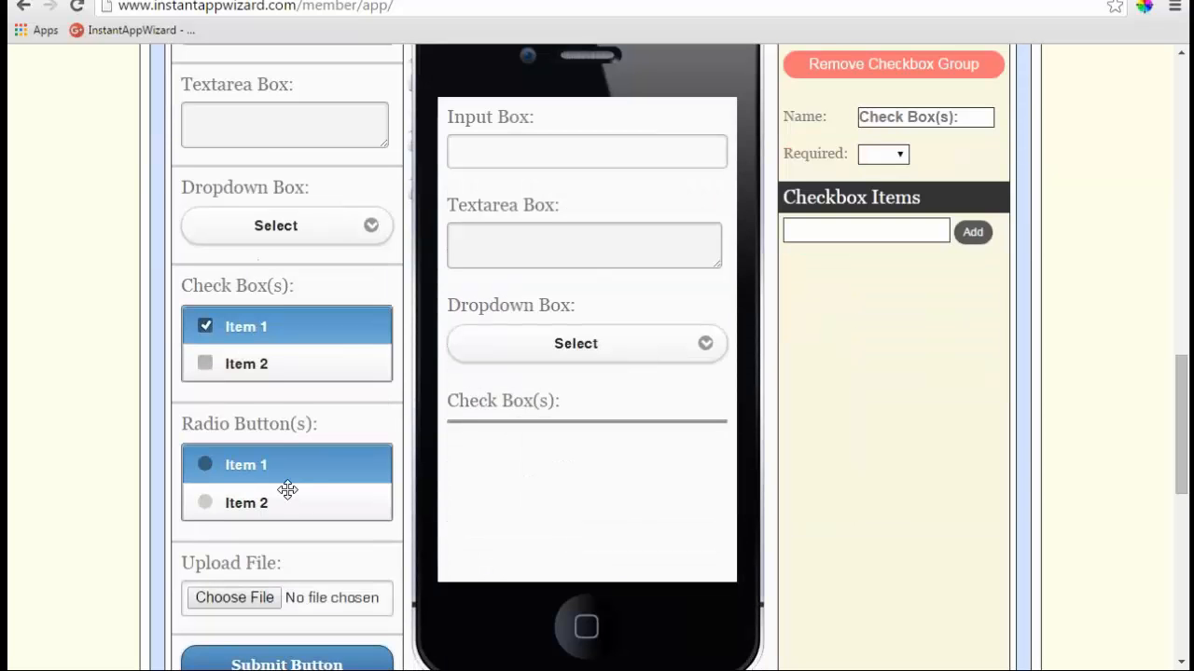
left_click_drag(240, 567, 487, 460)
left_click_drag(265, 570, 504, 546)
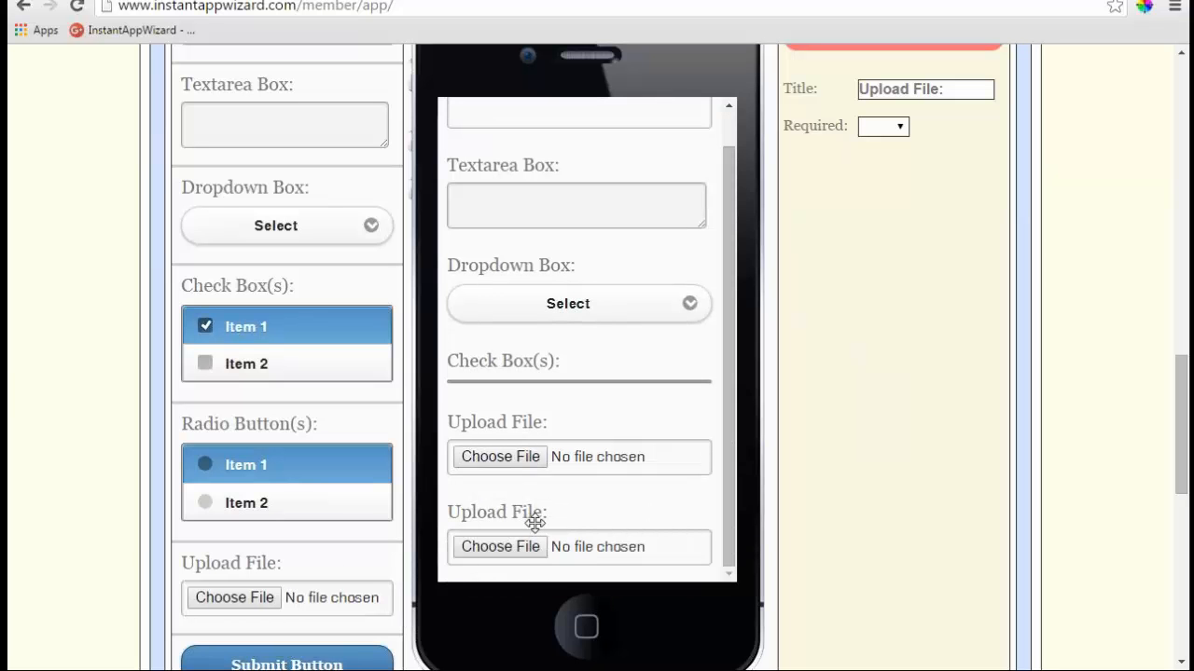
left_click_drag(277, 663, 706, 482)
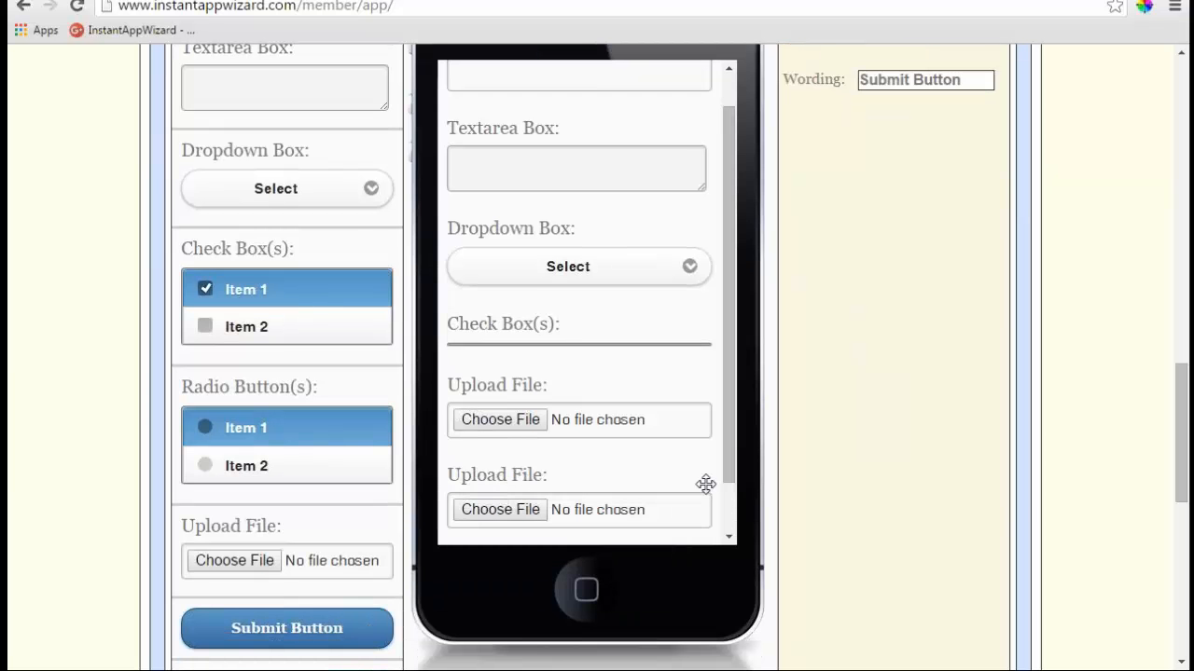
scroll(734, 504, "down", 1)
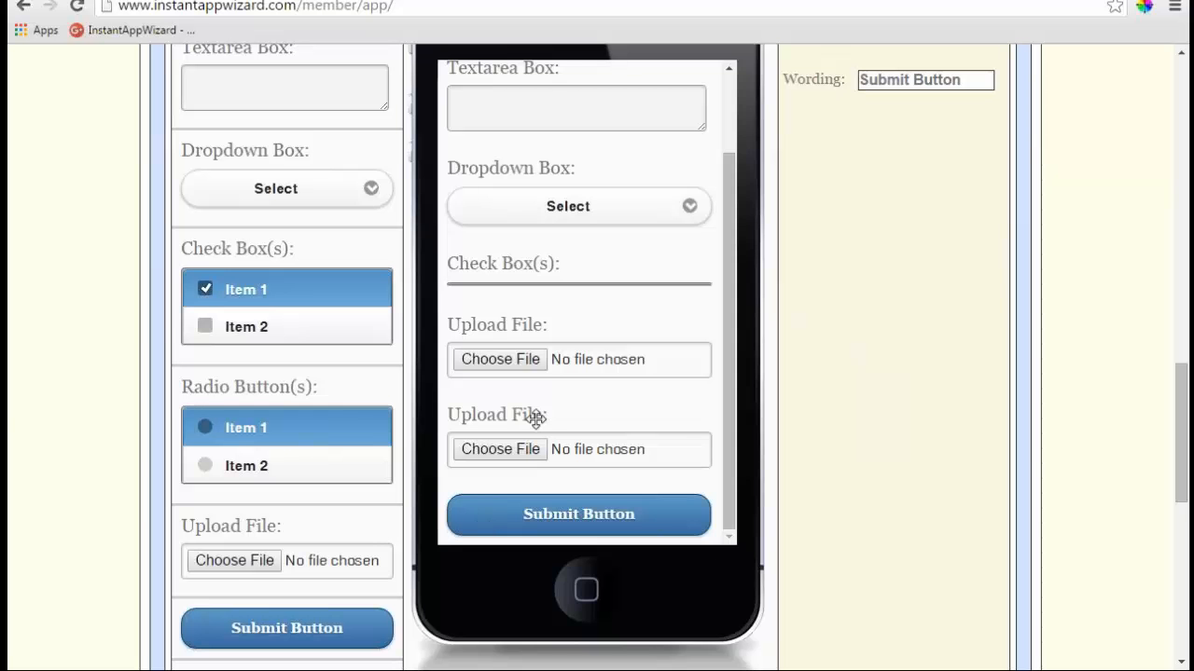
- Replace the Input Box field's title with a custom title
scroll(877, 592, "up", 3)
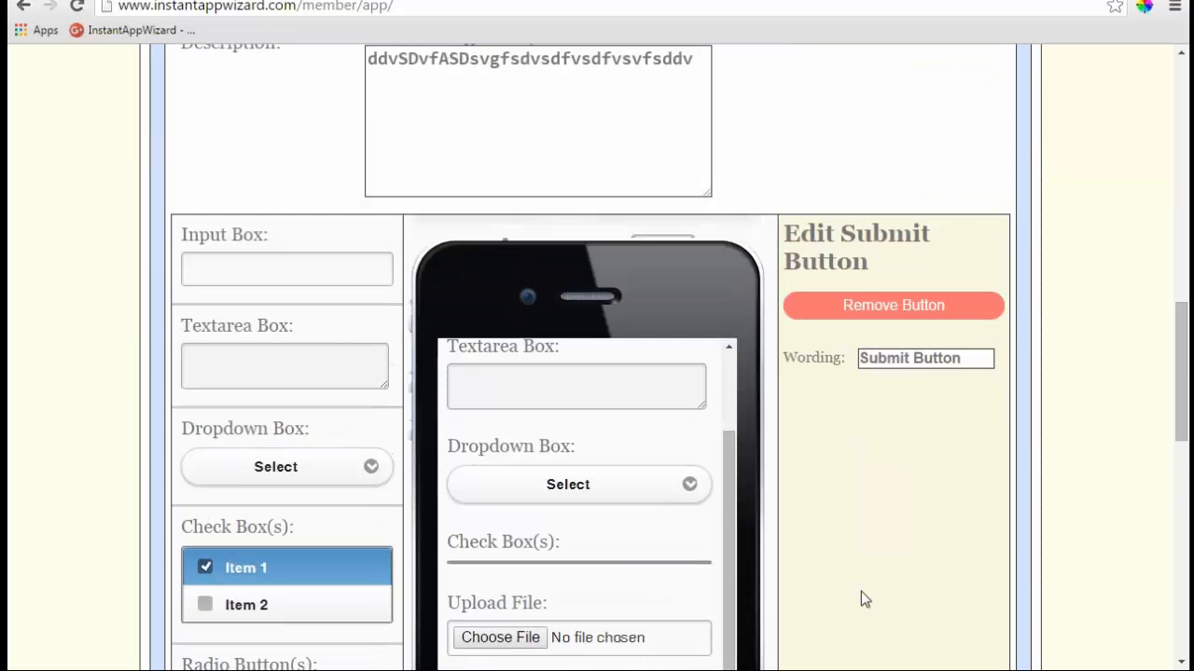
left_click(547, 385)
scroll(872, 639, "up", 2)
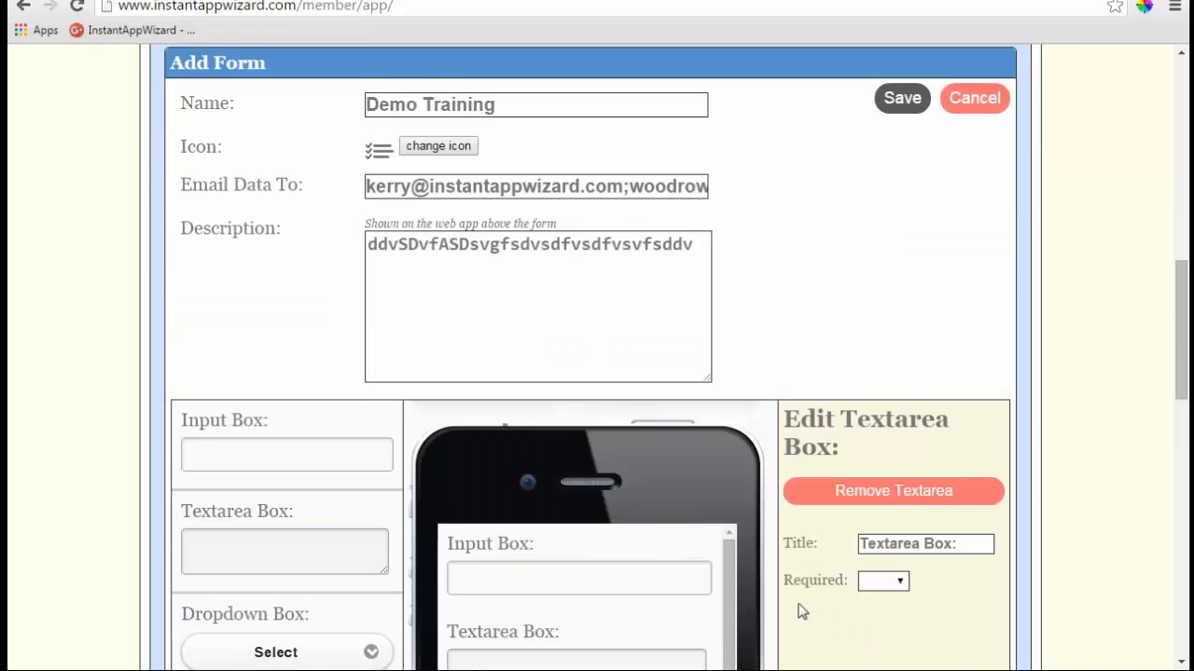
scroll(799, 610, "up", 2)
scroll(799, 609, "down", 3)
left_click(579, 485)
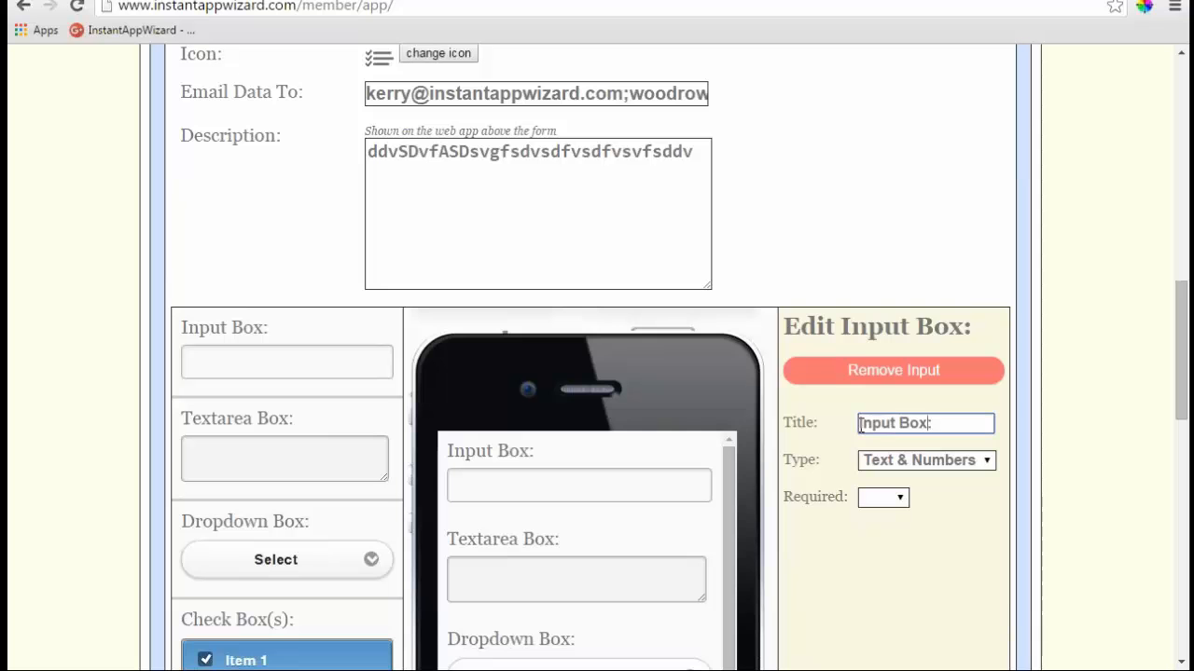
left_click_drag(928, 422, 804, 426)
type("Kerry box:")
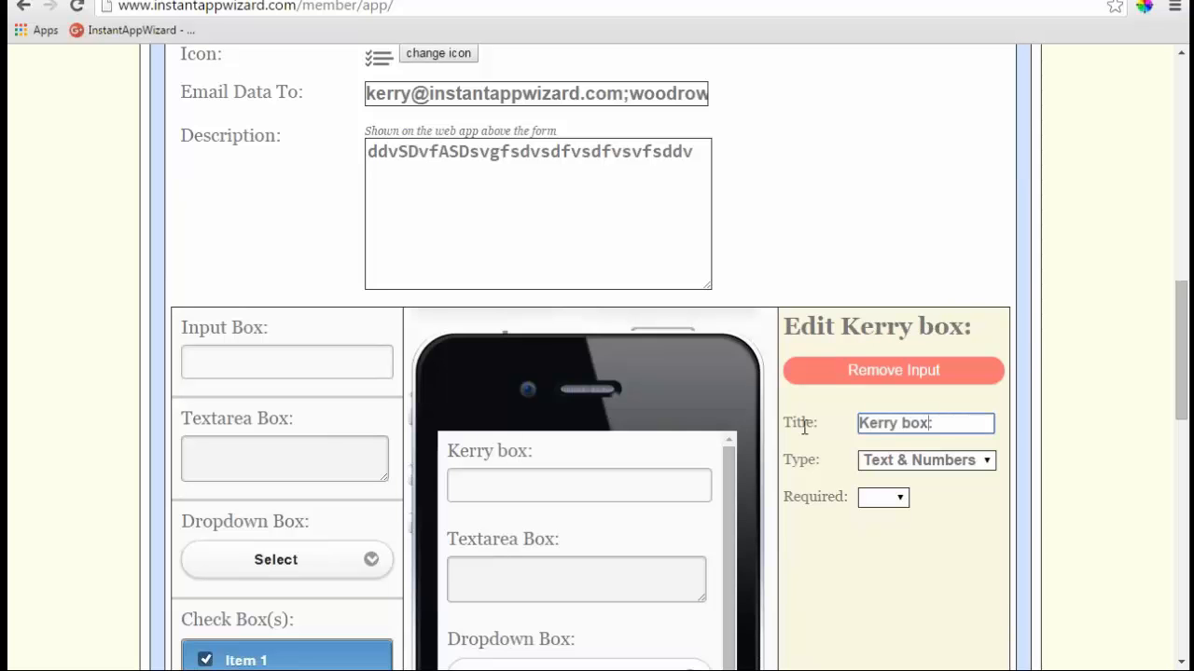
left_click(887, 560)
- Set the field's Required option to No and collapse the Custom Forms section
left_click(903, 502)
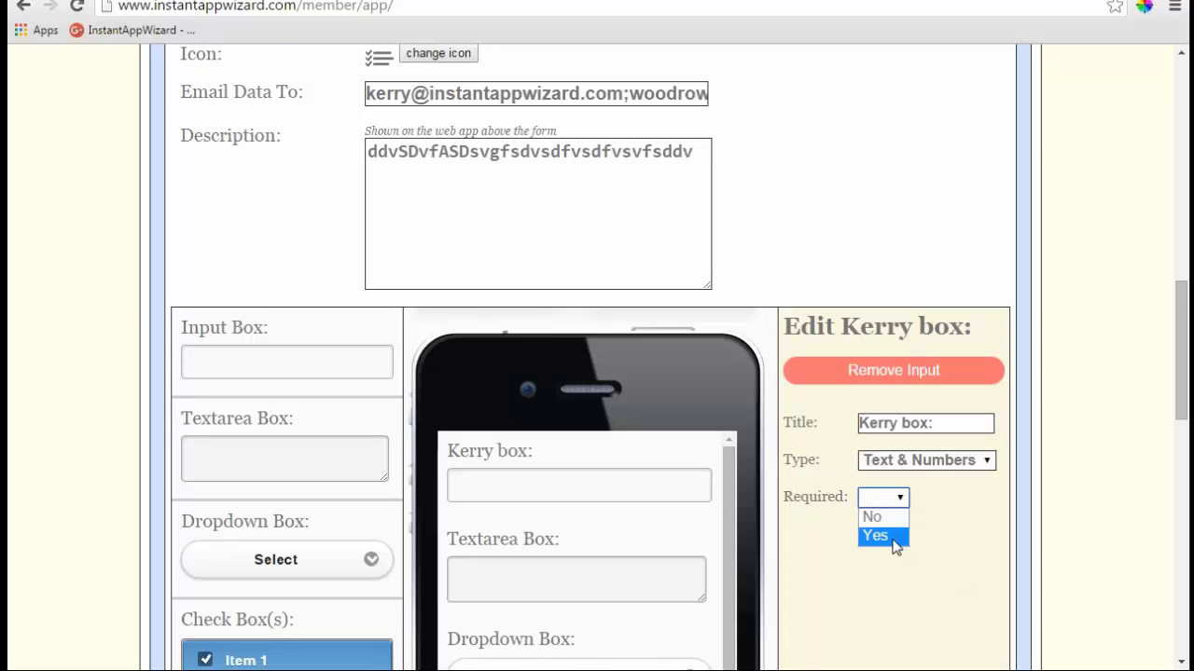
left_click(877, 518)
scroll(833, 520, "down", 2)
scroll(833, 521, "down", 6)
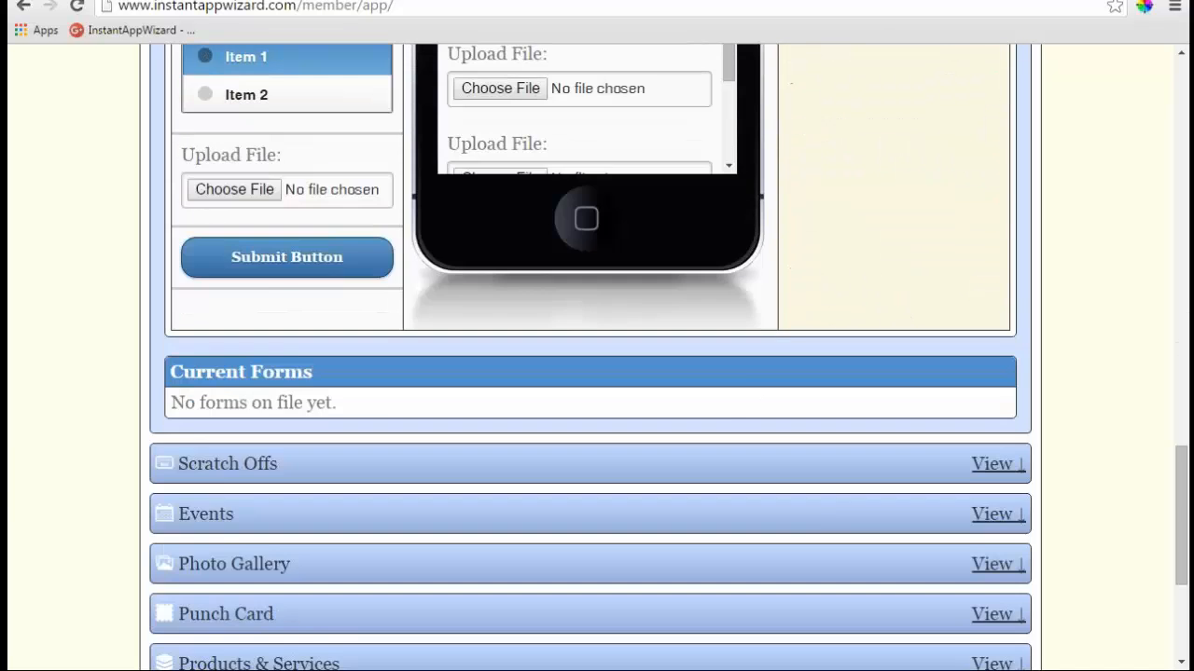
scroll(839, 515, "up", 6)
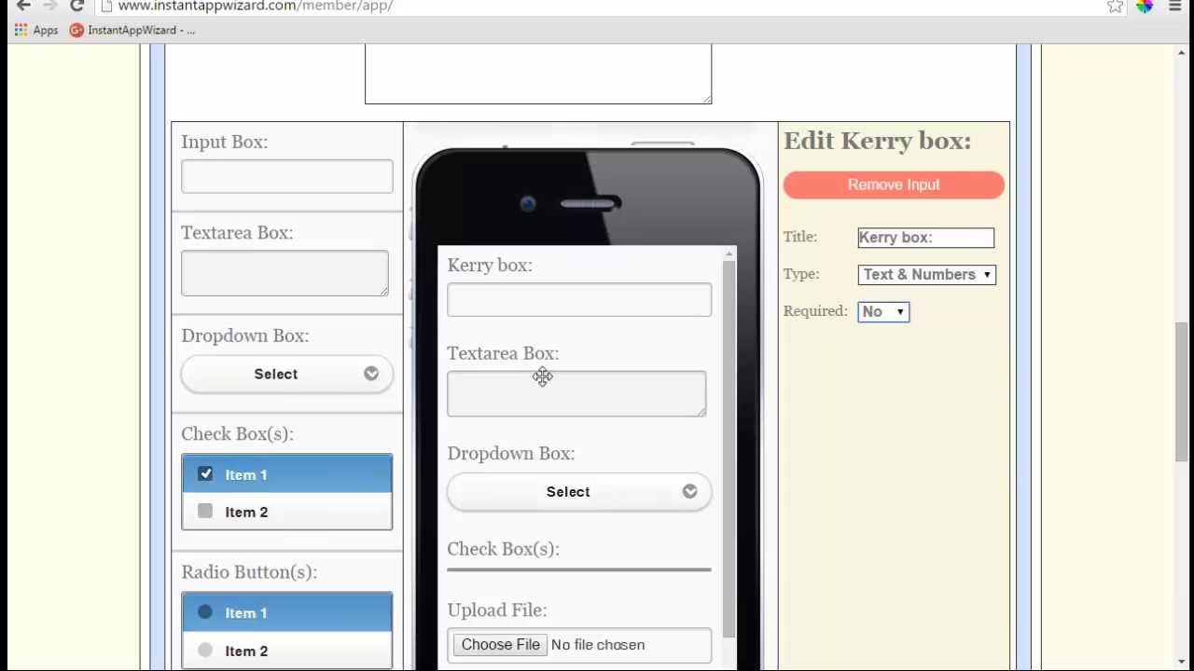
scroll(543, 376, "up", 4)
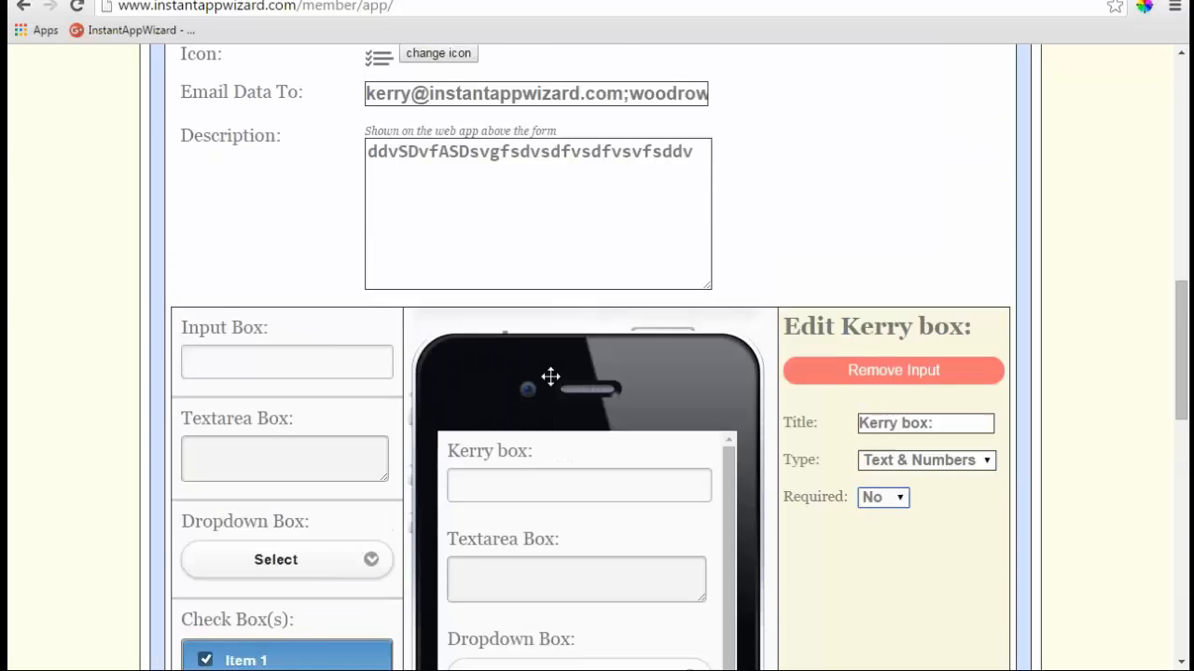
left_click(977, 75)
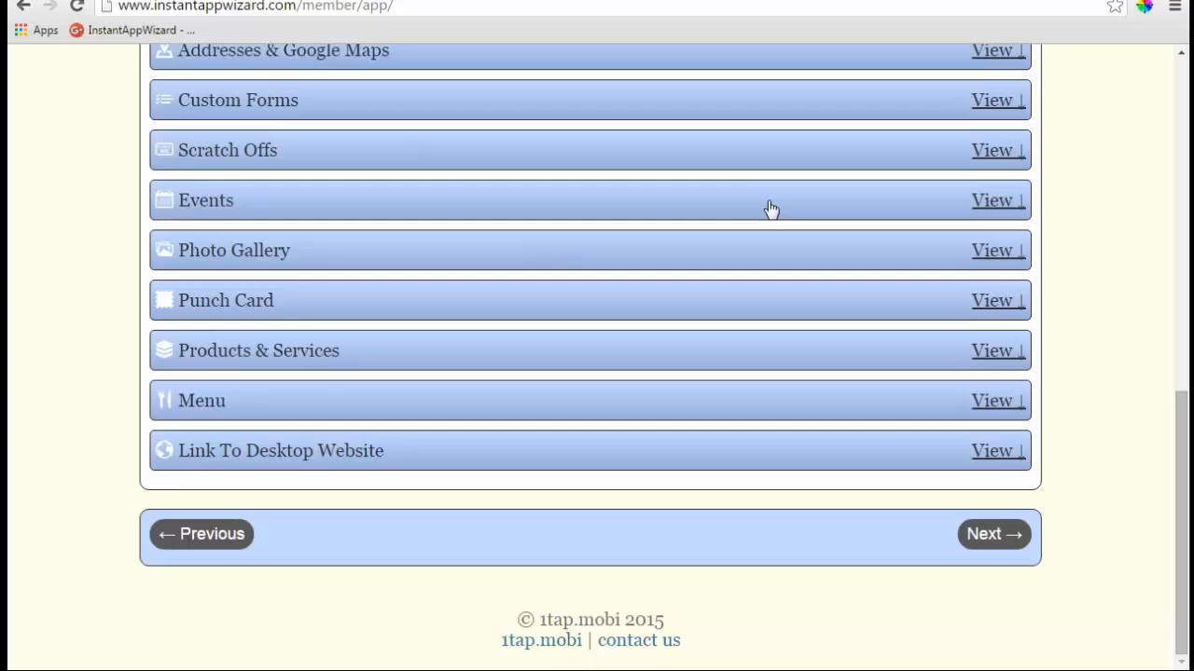
- Add a new scratch off and set its Type to Lottery Scratch Off
left_click(992, 152)
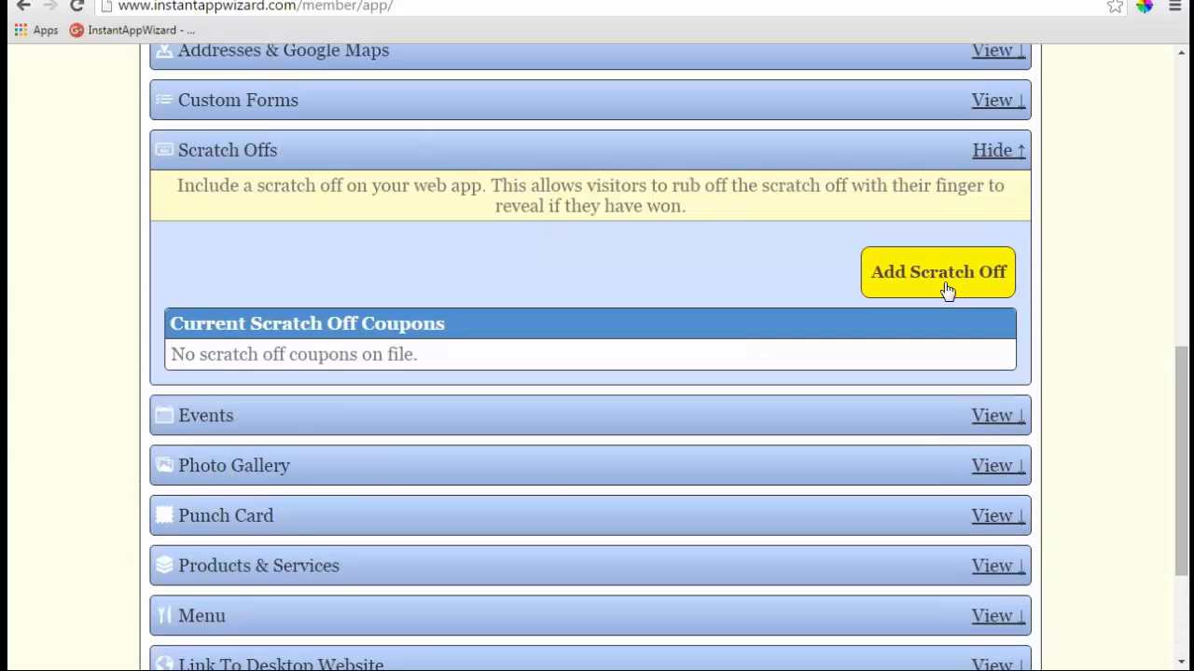
left_click(947, 292)
left_click(632, 296)
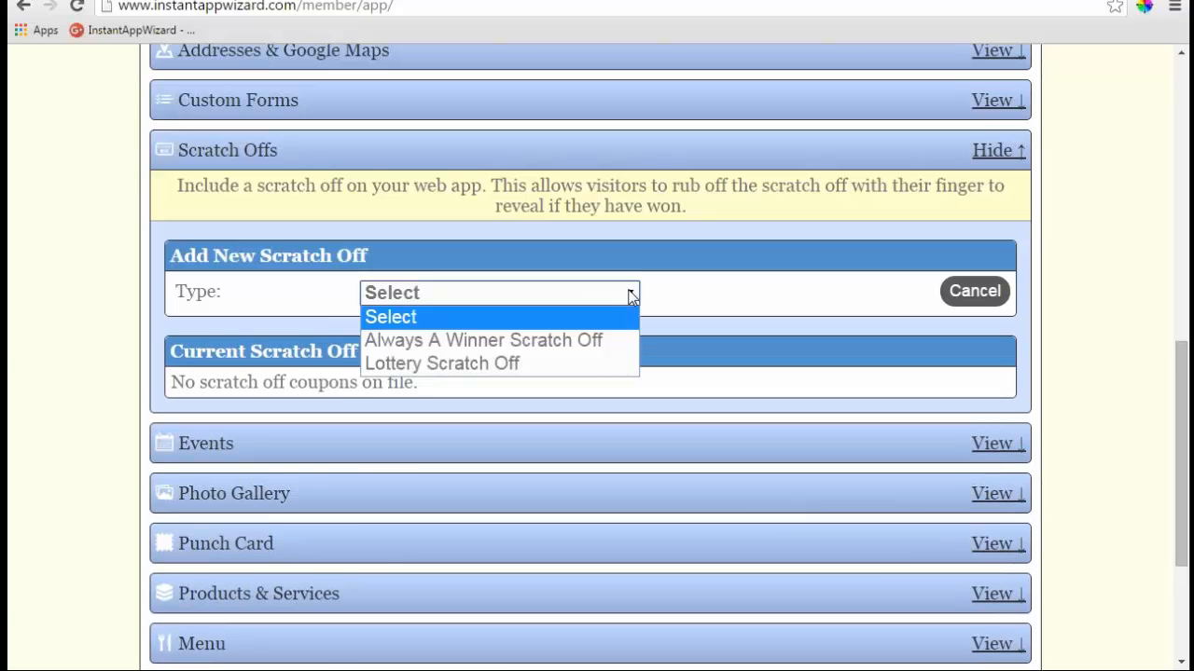
left_click(554, 339)
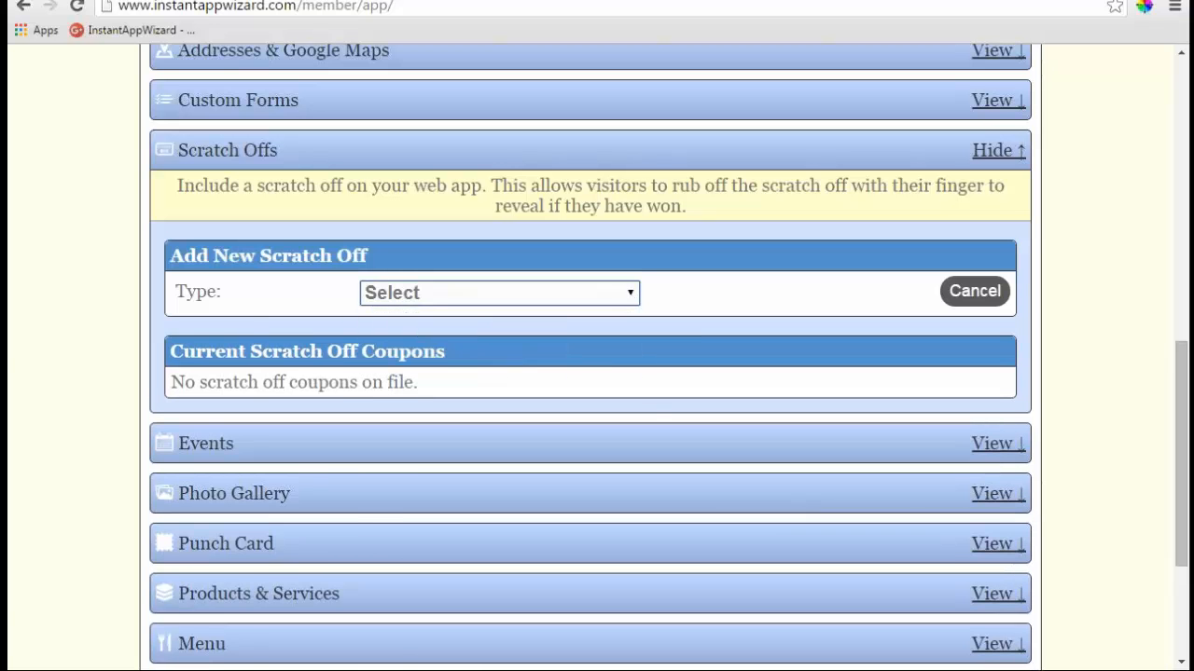
left_click(632, 296)
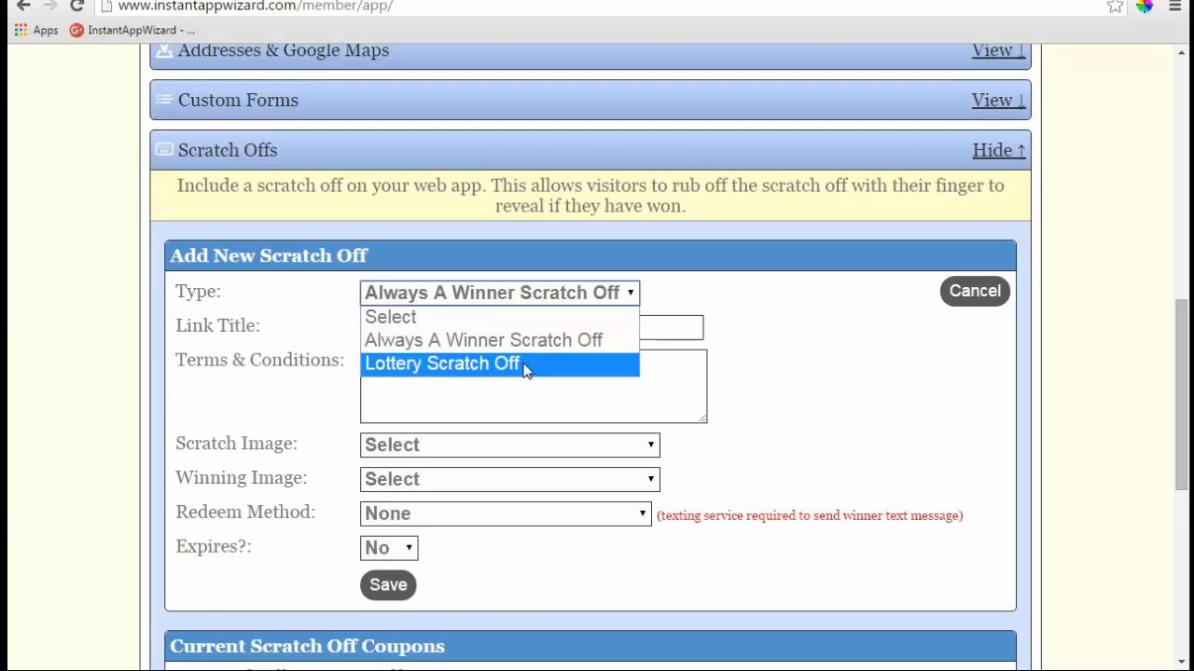
left_click(528, 367)
scroll(612, 388, "down", 2)
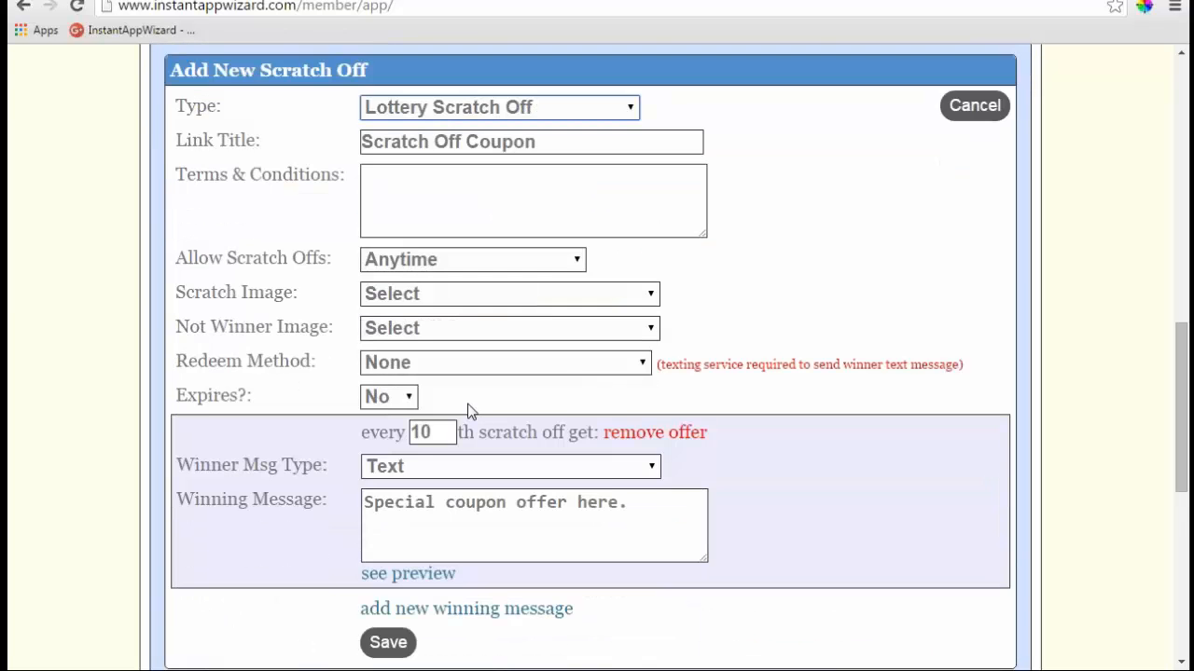
scroll(471, 415, "down", 1)
scroll(551, 389, "up", 1)
- Preview Scratch Image 'Text With Background' and its backgrounds, then reset the image to Select
left_click(649, 294)
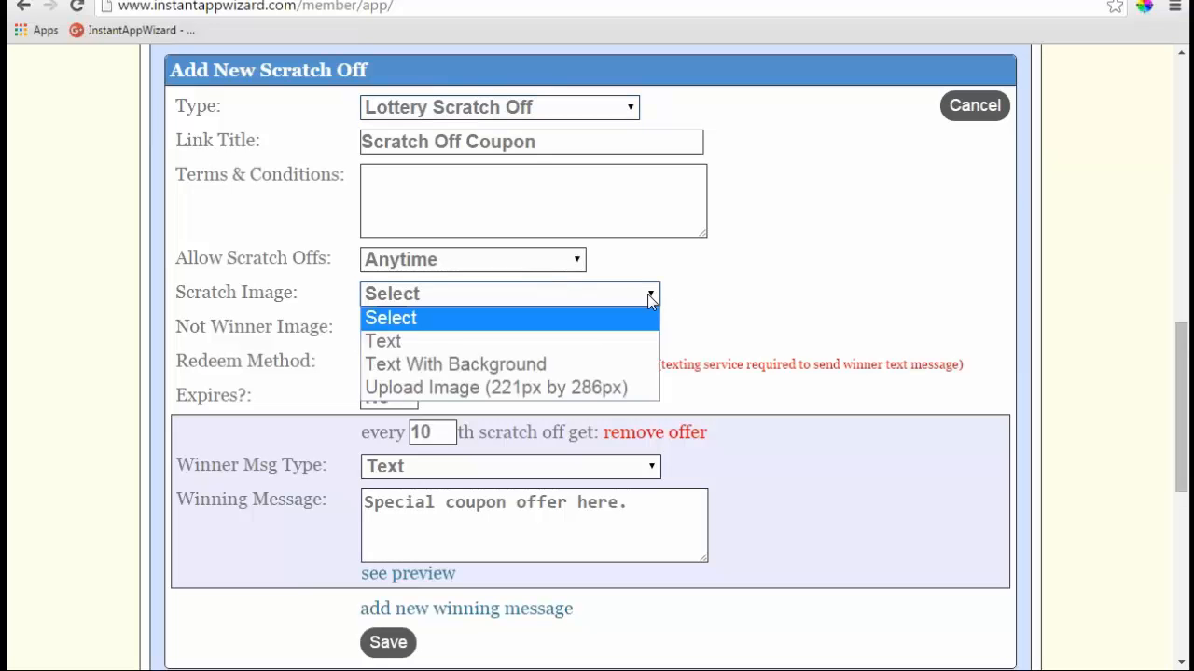
left_click(453, 364)
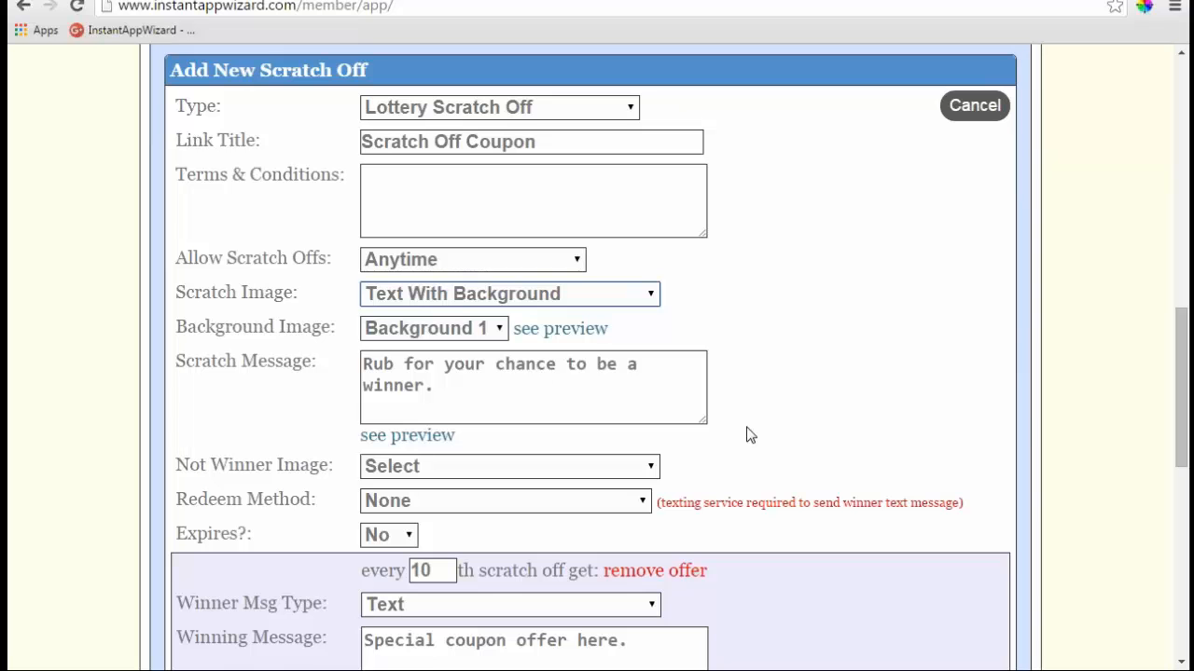
left_click(597, 332)
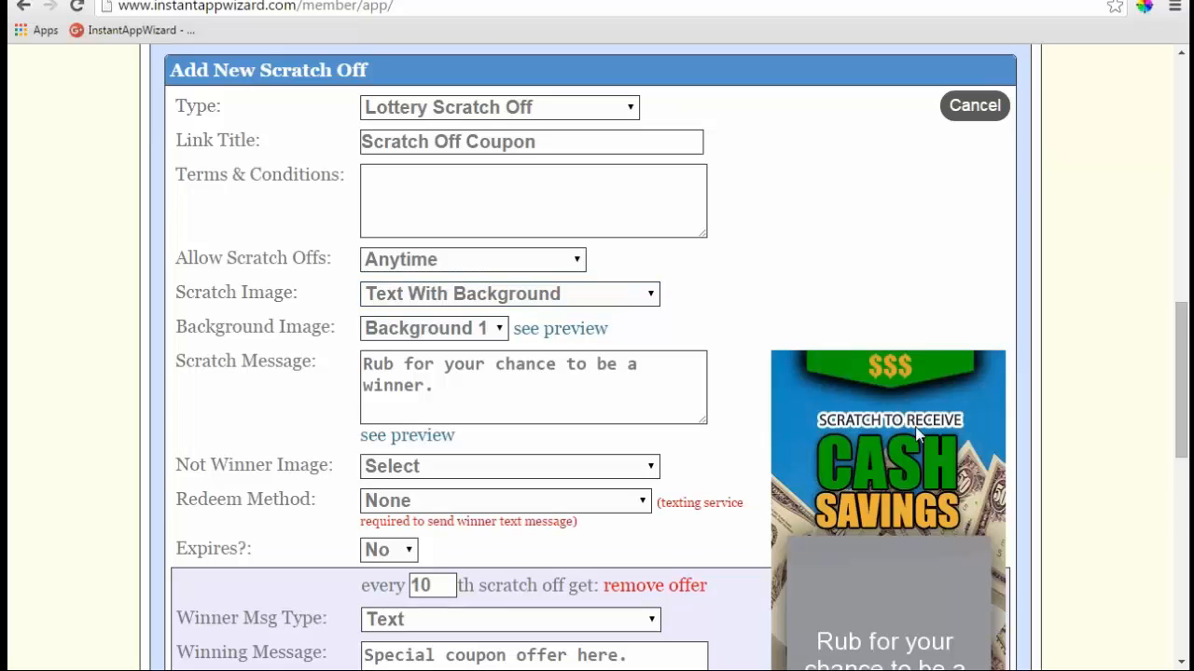
scroll(909, 439, "down", 2)
scroll(909, 438, "up", 1)
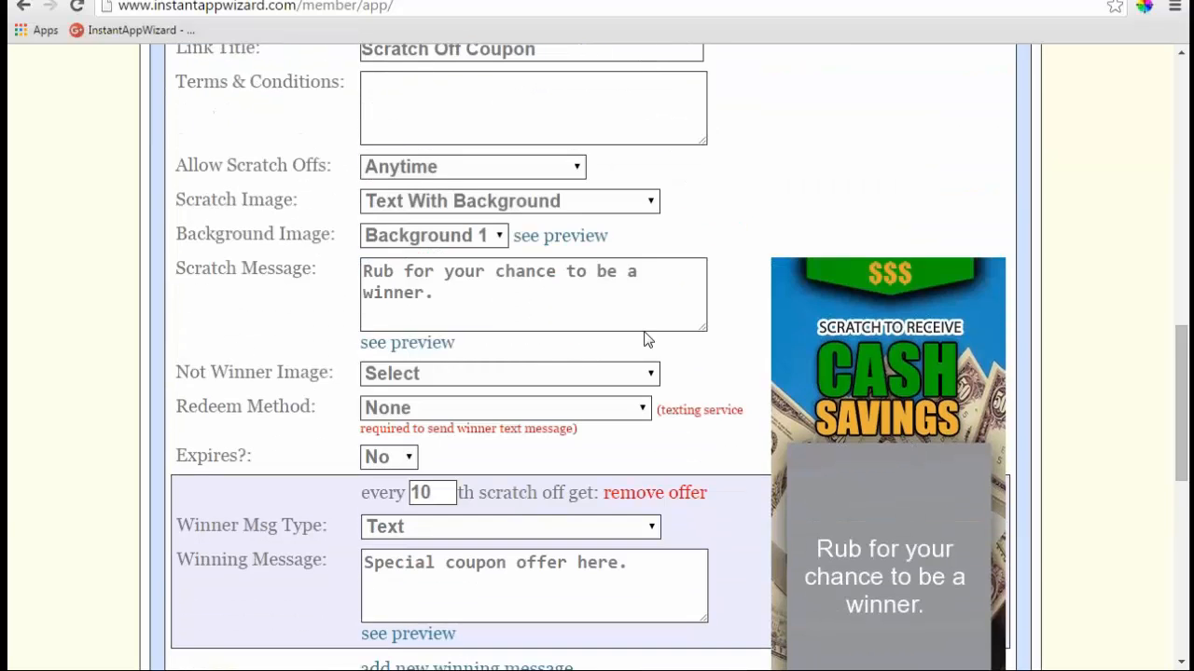
left_click(501, 237)
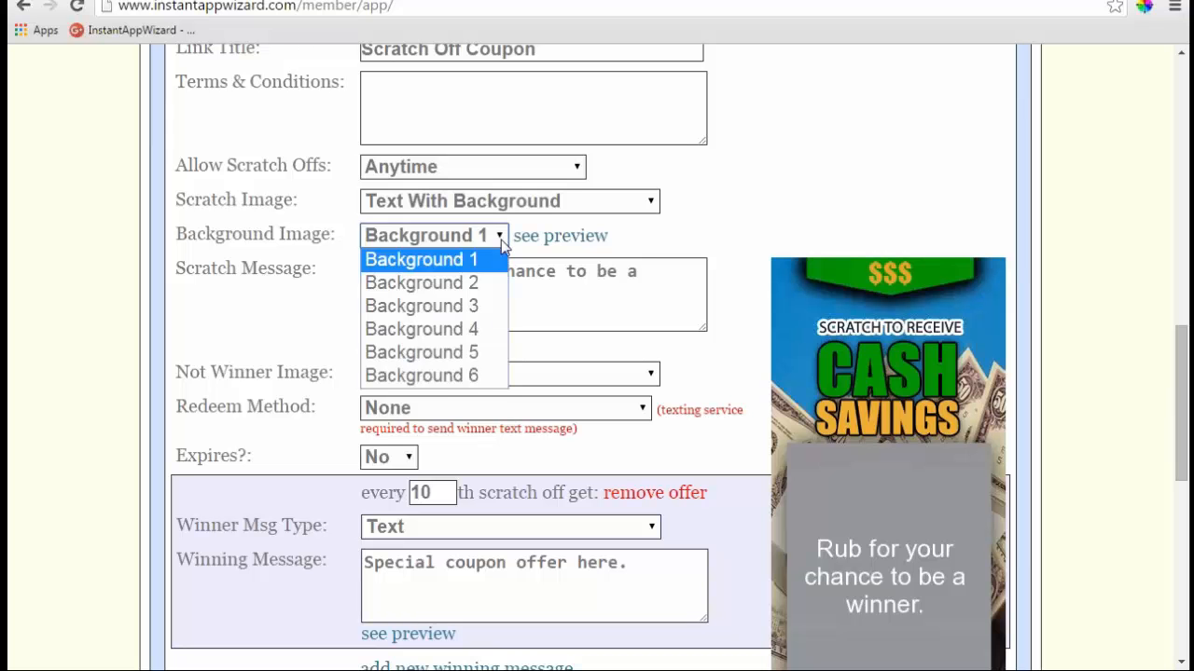
left_click(656, 203)
left_click(597, 201)
left_click(424, 235)
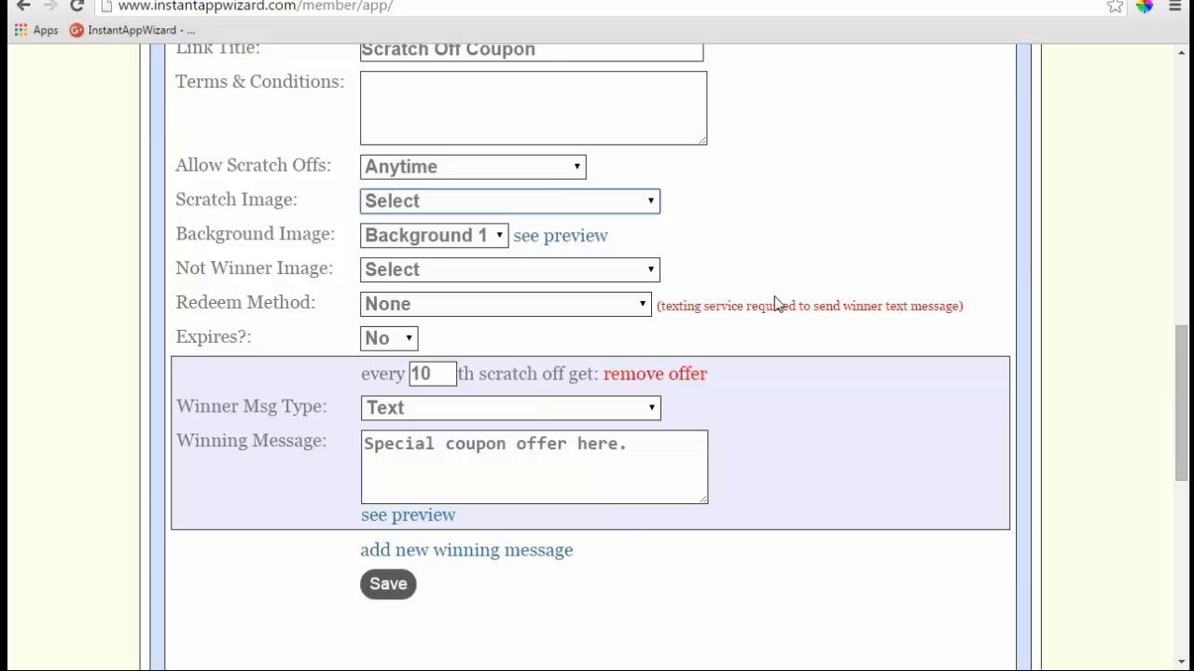
scroll(782, 303, "down", 1)
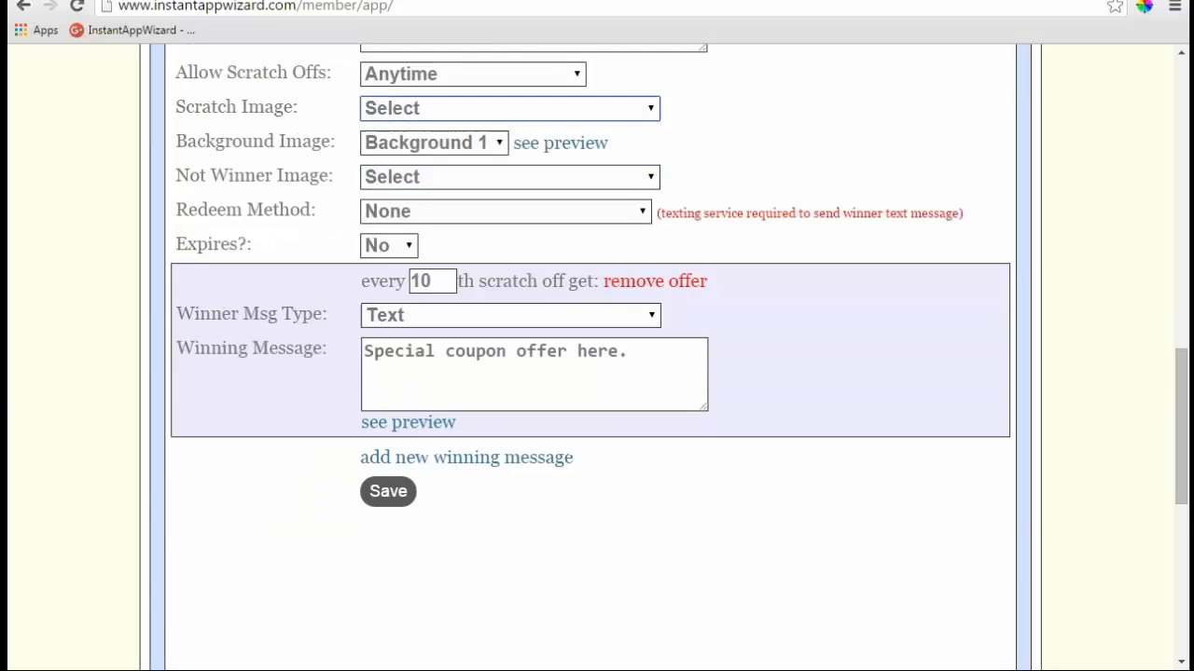
scroll(782, 303, "up", 2)
scroll(737, 301, "up", 2)
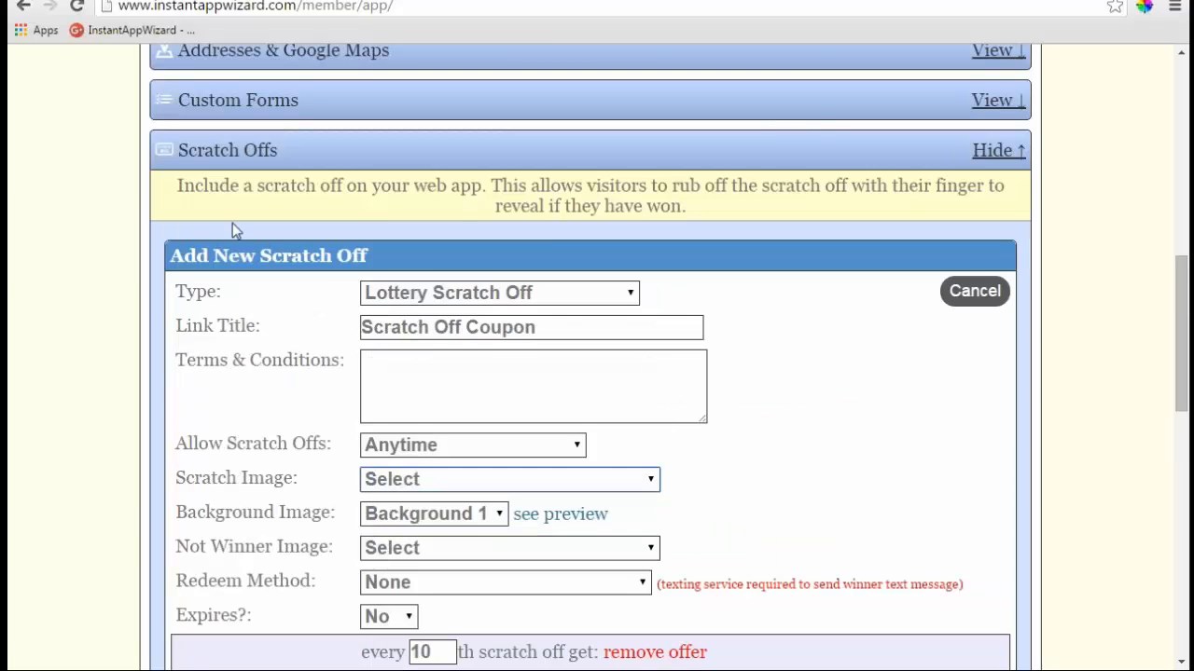
- Collapse Scratch Offs, expand Events, and open then cancel a new event form
left_click(979, 151)
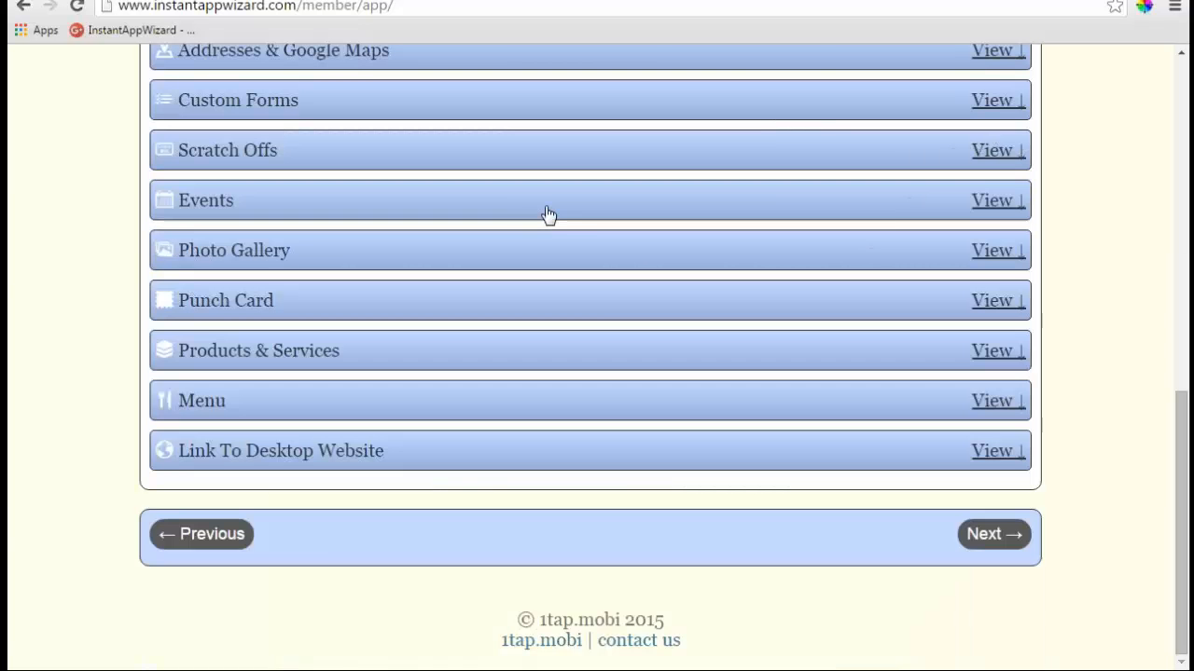
left_click(992, 202)
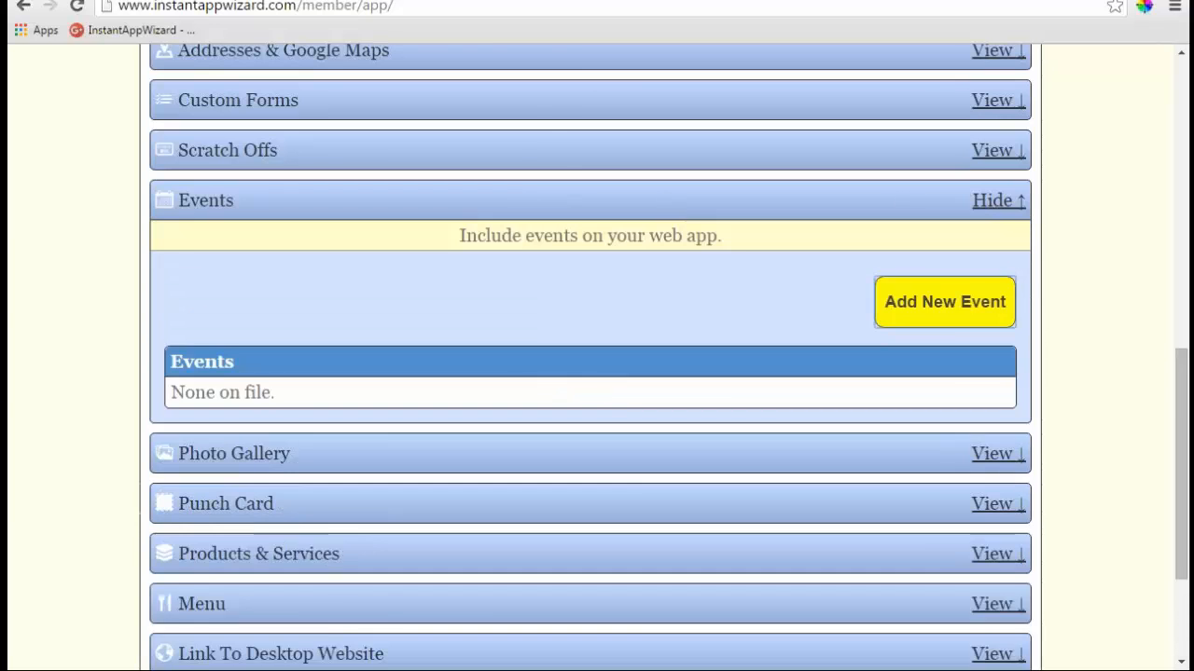
left_click(944, 301)
scroll(597, 280, "down", 2)
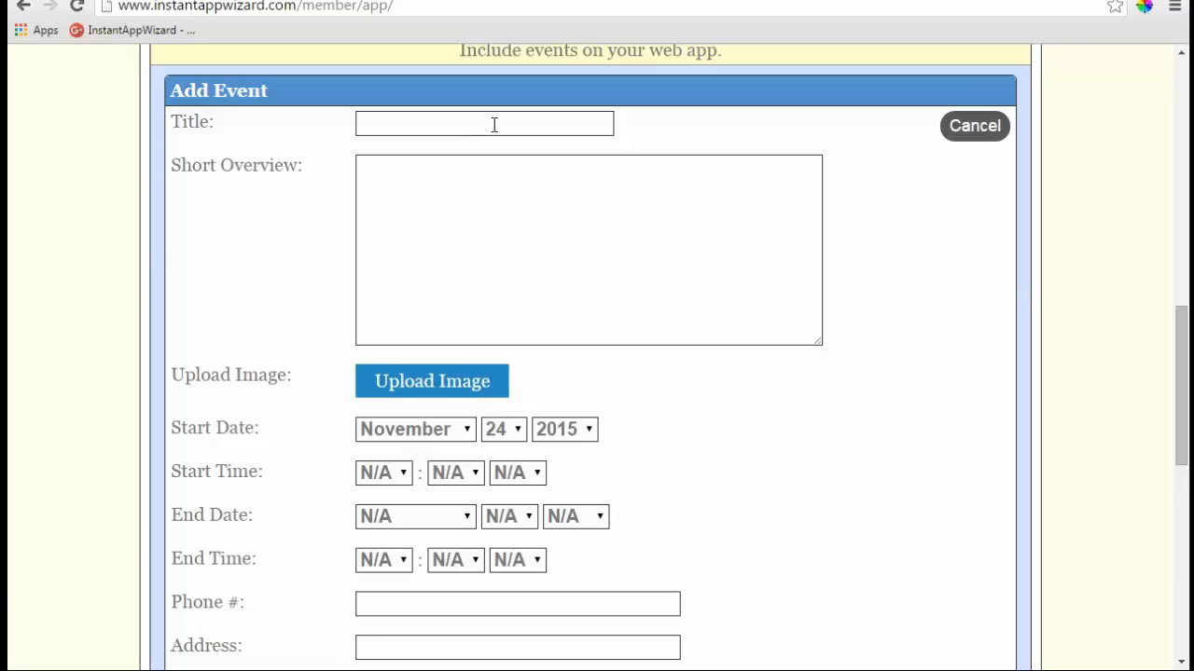
left_click(960, 136)
- Reopen Scratch Offs and discard the unsaved scratch off form
scroll(717, 205, "up", 3)
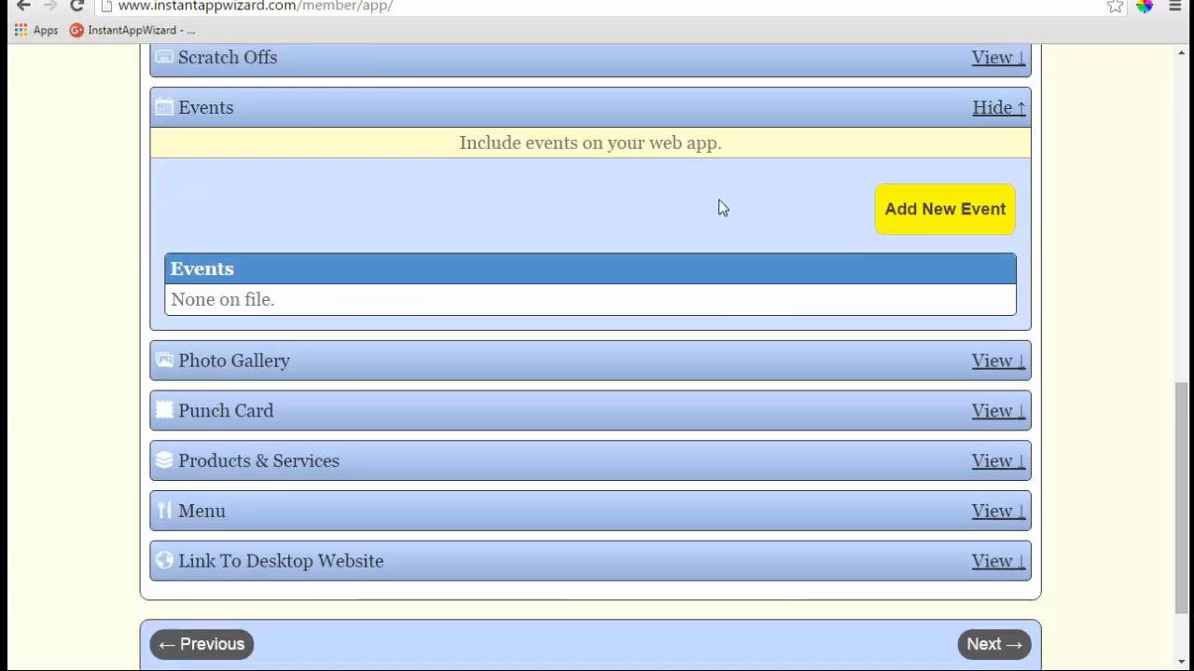
left_click(993, 152)
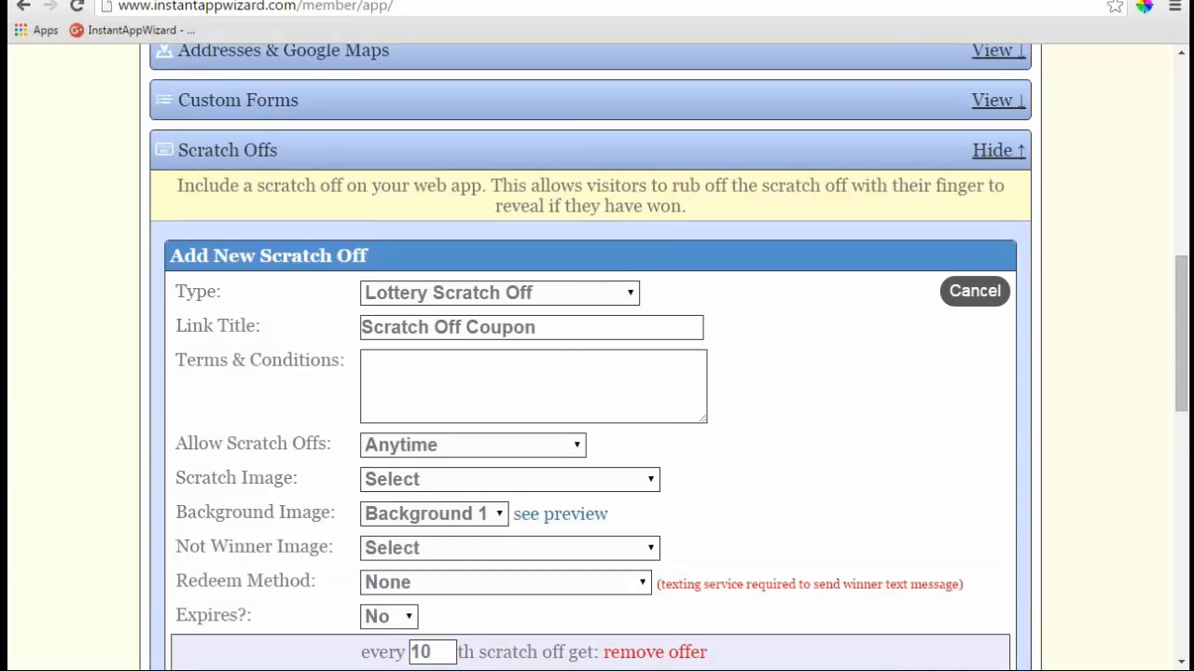
scroll(591, 358, "down", 1)
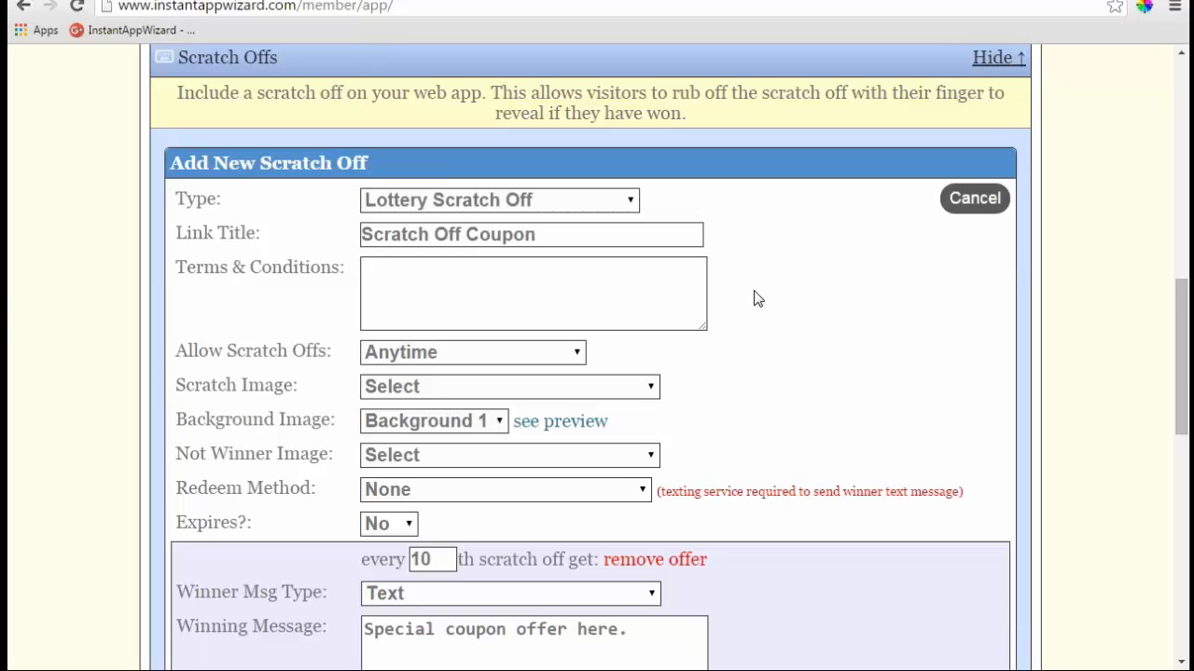
left_click(973, 198)
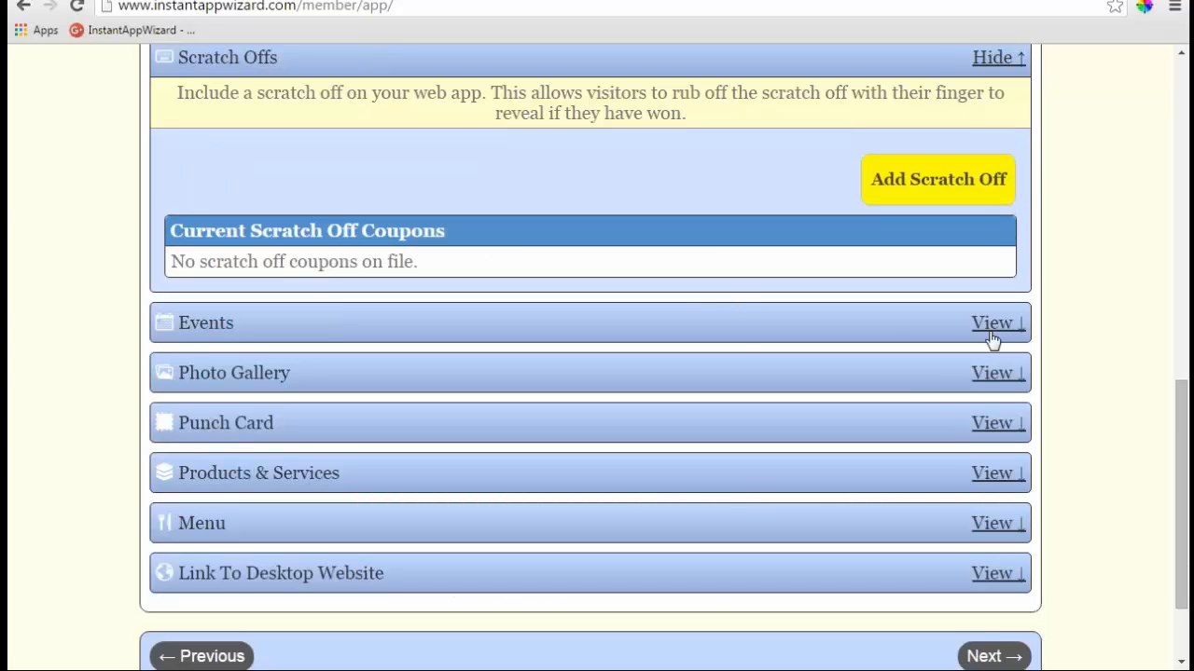
- Open a new event form in Events, review its fields, and close it unsaved
left_click(887, 313)
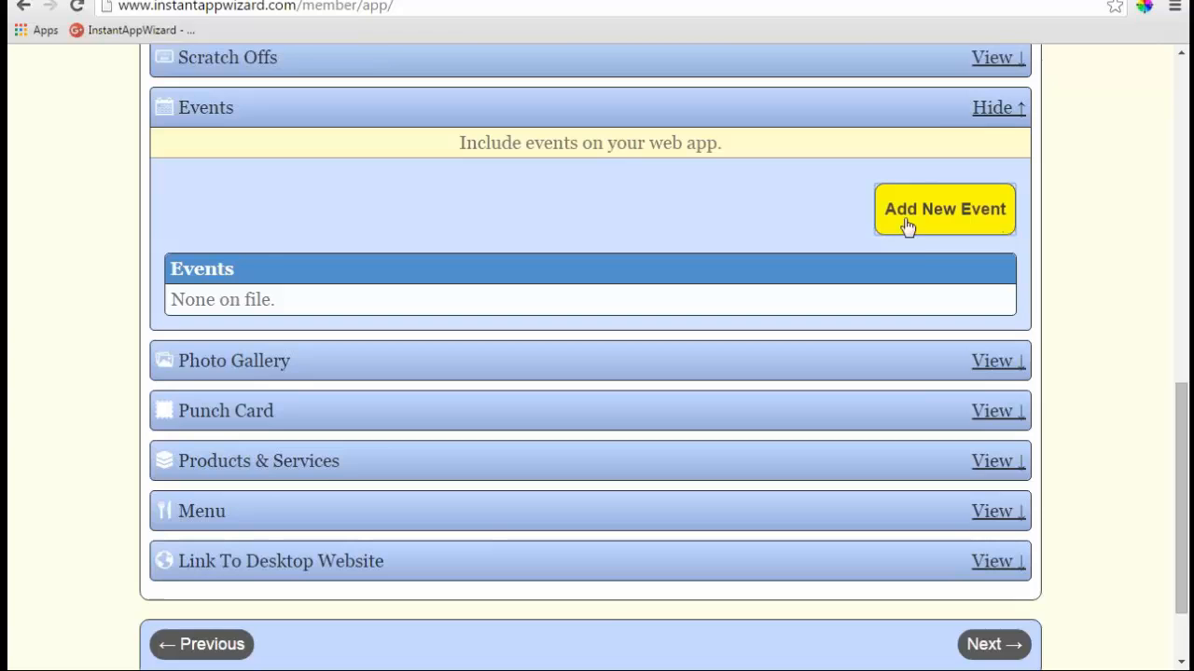
left_click(905, 226)
scroll(597, 373, "down", 1)
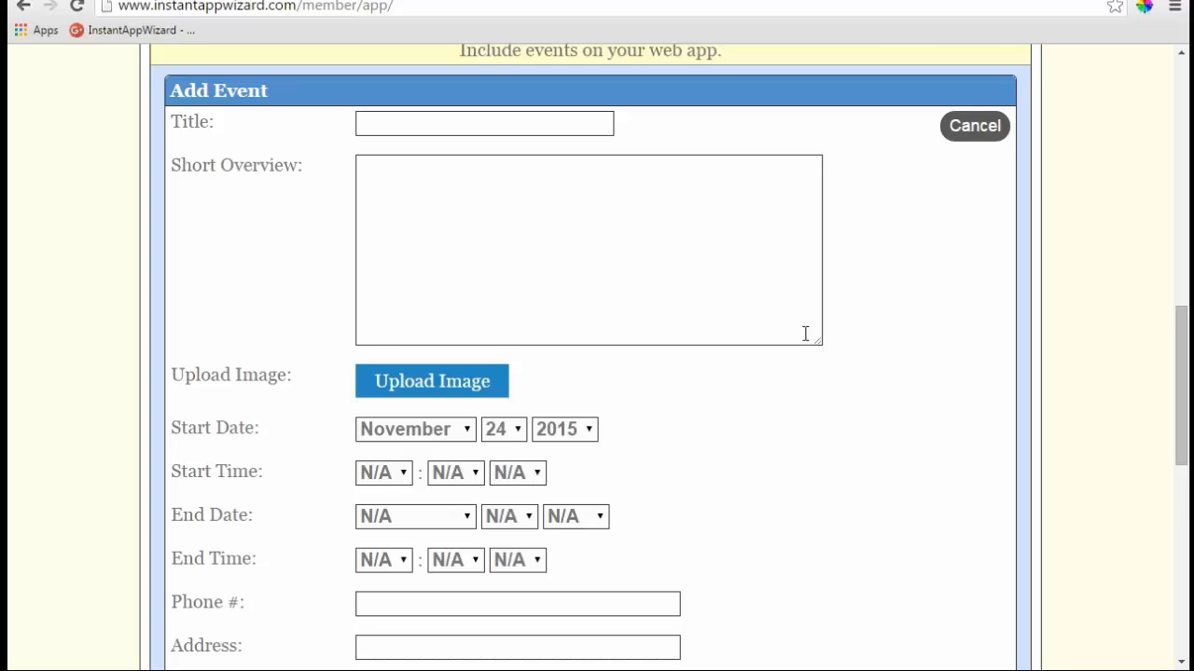
scroll(744, 333, "down", 2)
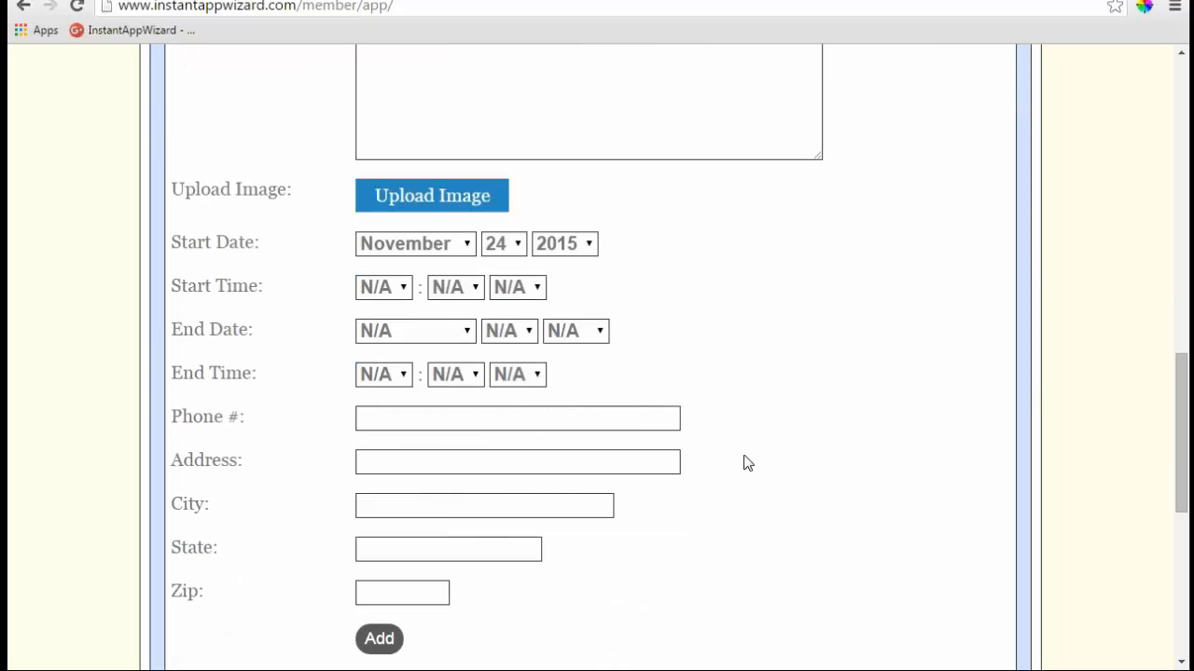
scroll(774, 463, "up", 1)
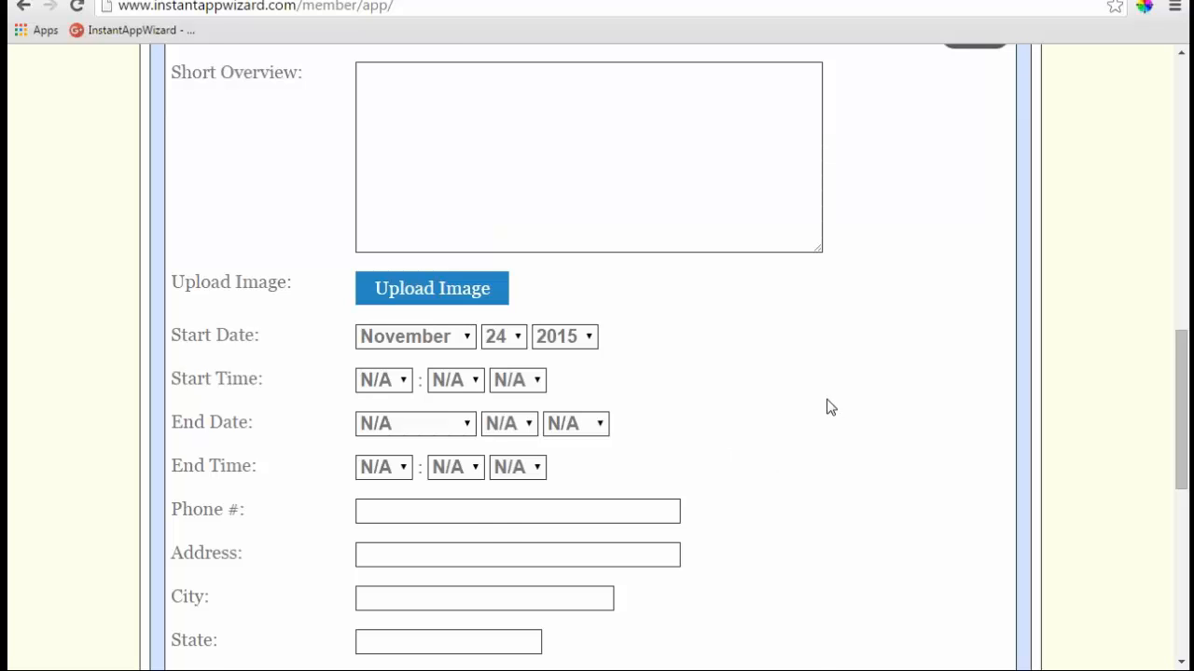
scroll(826, 404, "up", 1)
scroll(631, 376, "down", 1)
scroll(609, 461, "down", 1)
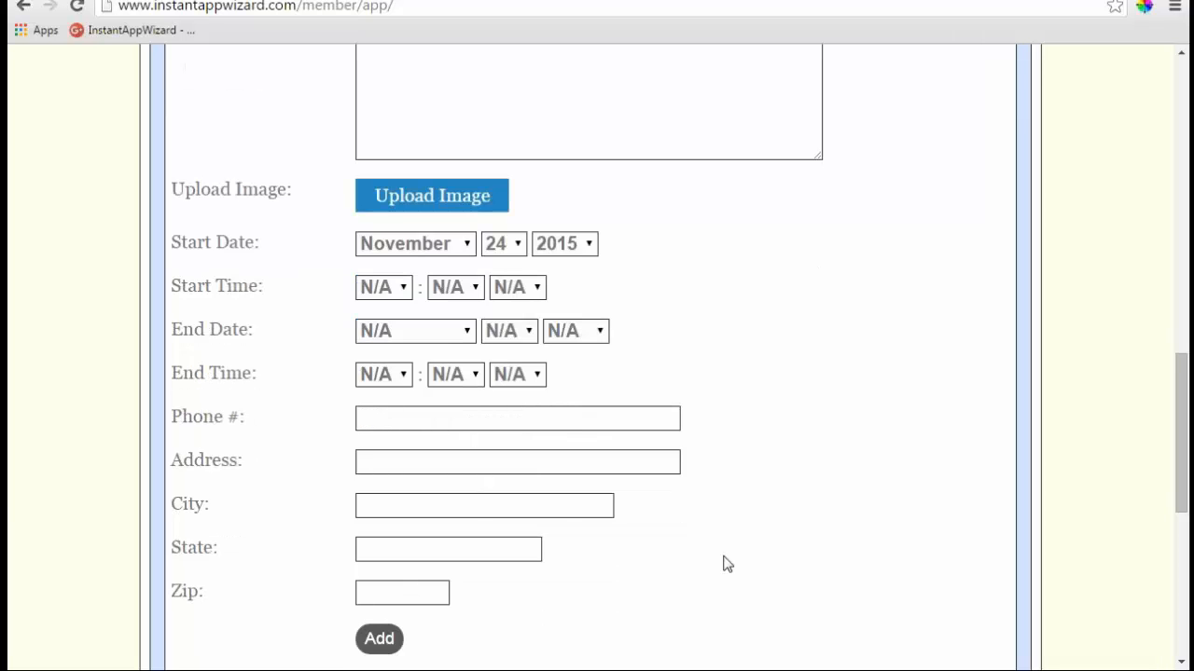
scroll(885, 513, "up", 2)
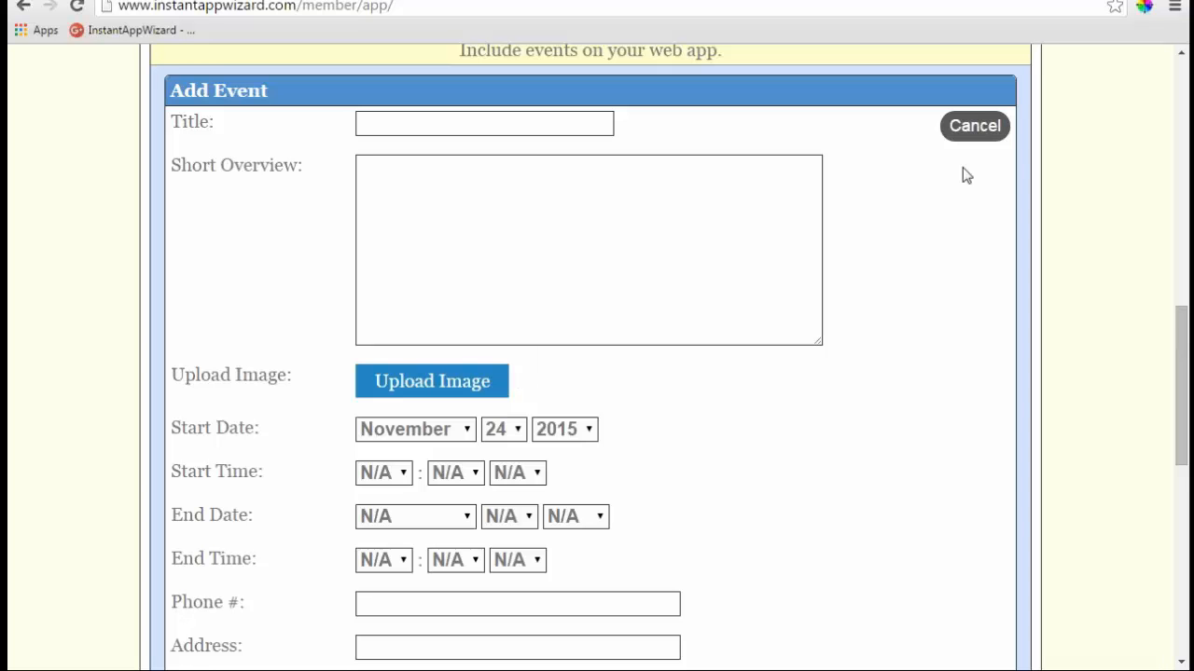
left_click(975, 126)
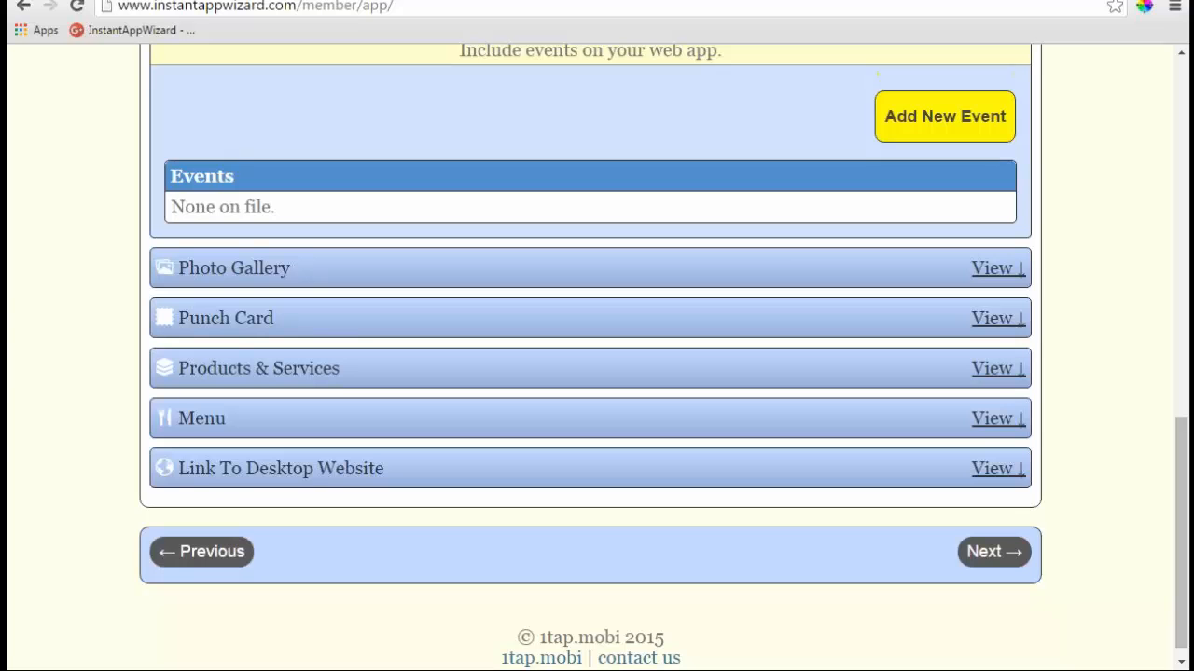
- Expand Photo Gallery, preview the Add New Category form, then collapse the section with no photos added
left_click(996, 268)
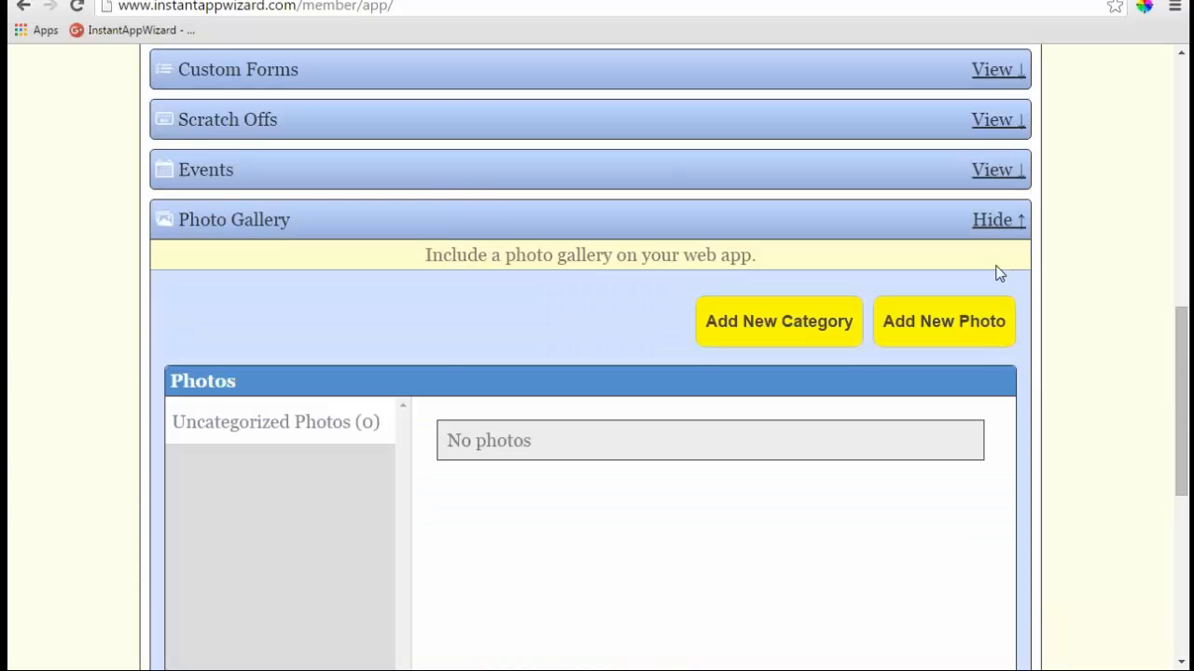
scroll(442, 291, "down", 2)
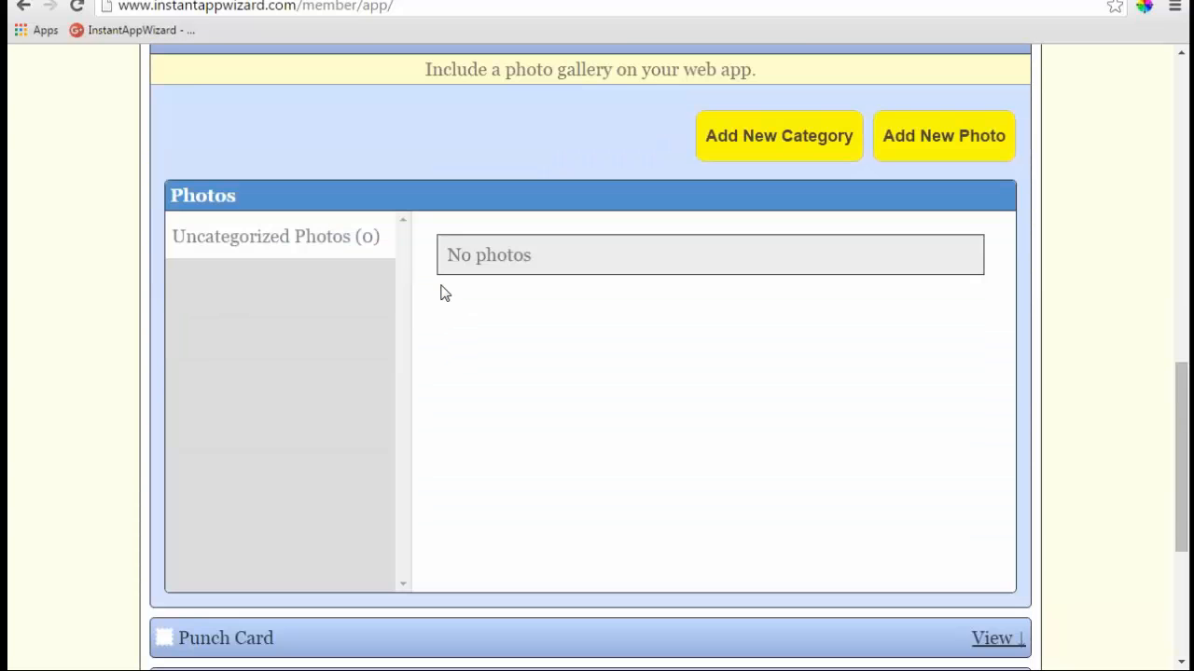
left_click(700, 156)
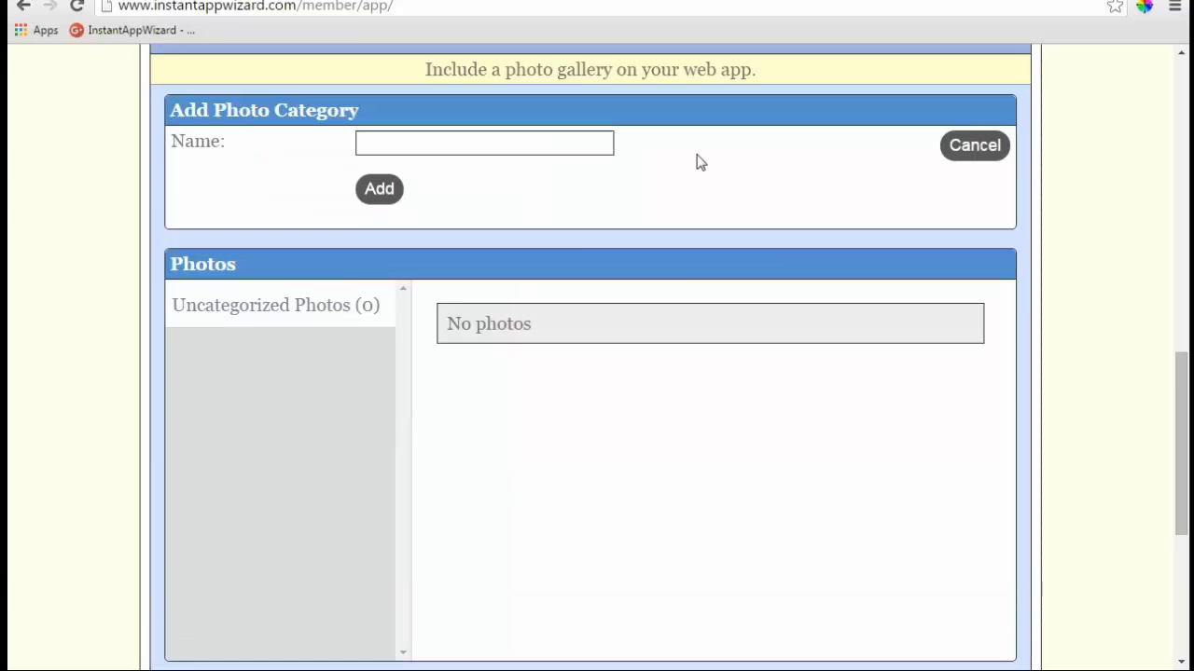
scroll(685, 287, "up", 1)
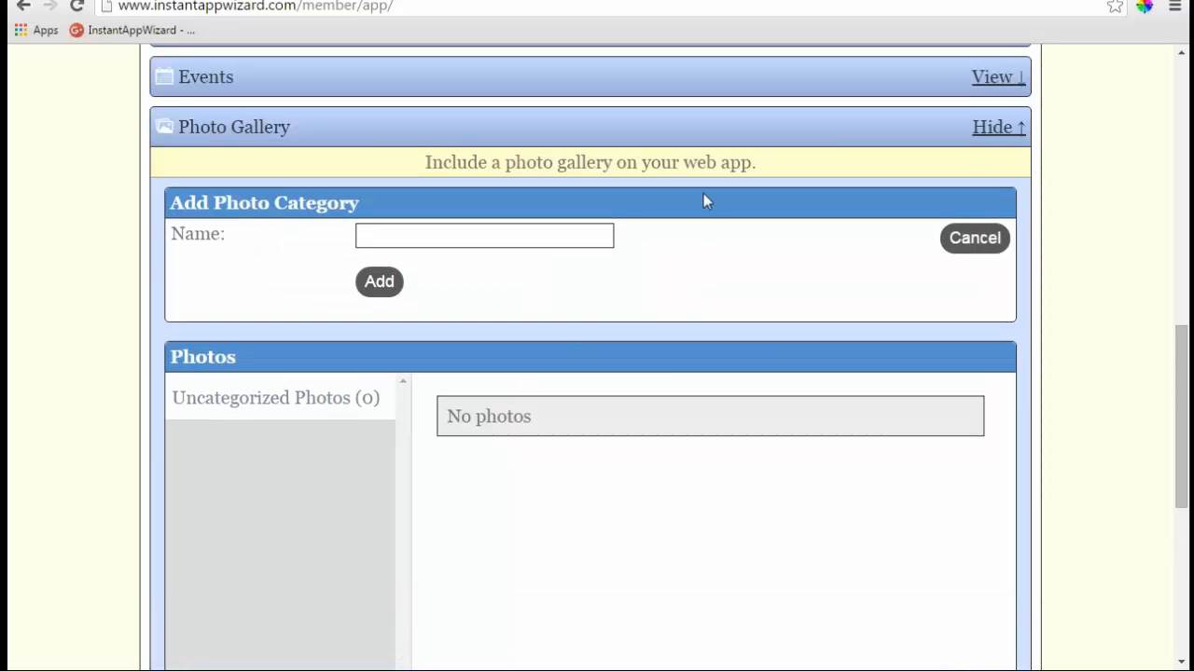
left_click(990, 128)
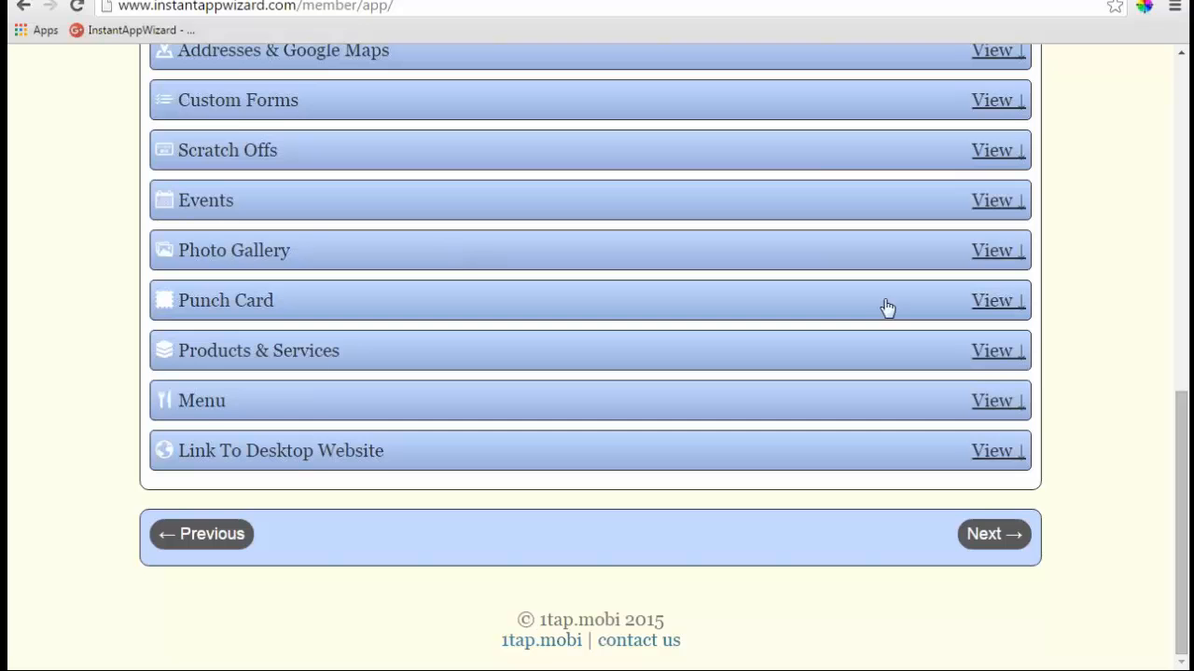
- Expand Punch Card, open the add-location form, and set the location radius to 30 meters
left_click(996, 301)
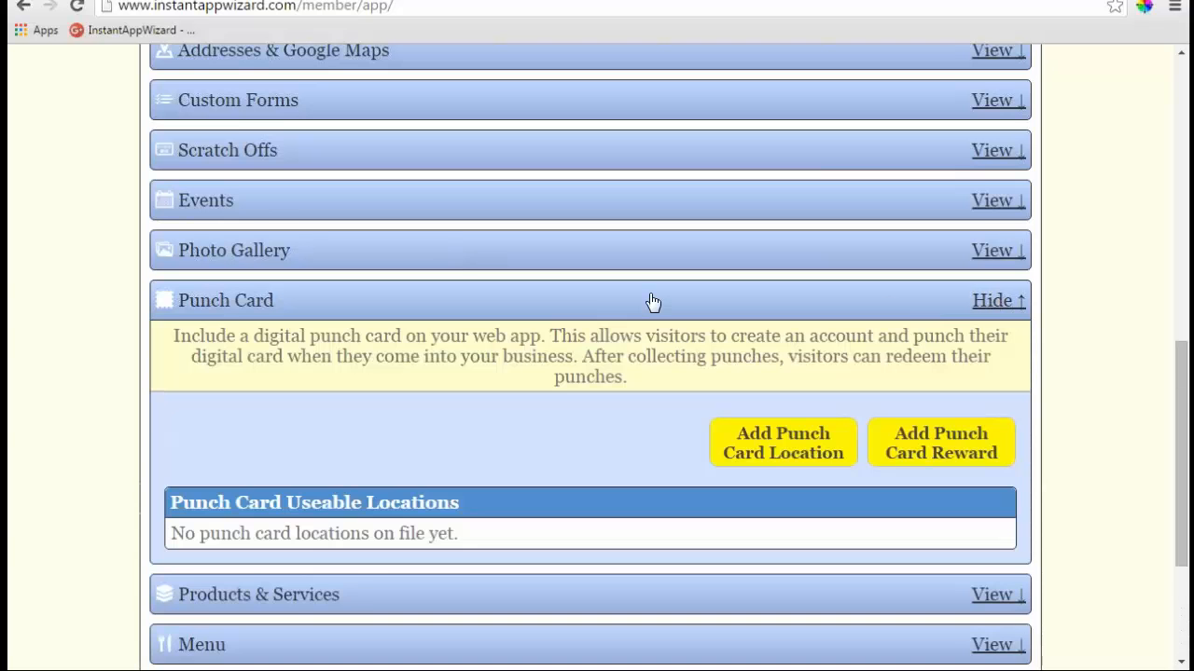
scroll(647, 304, "down", 2)
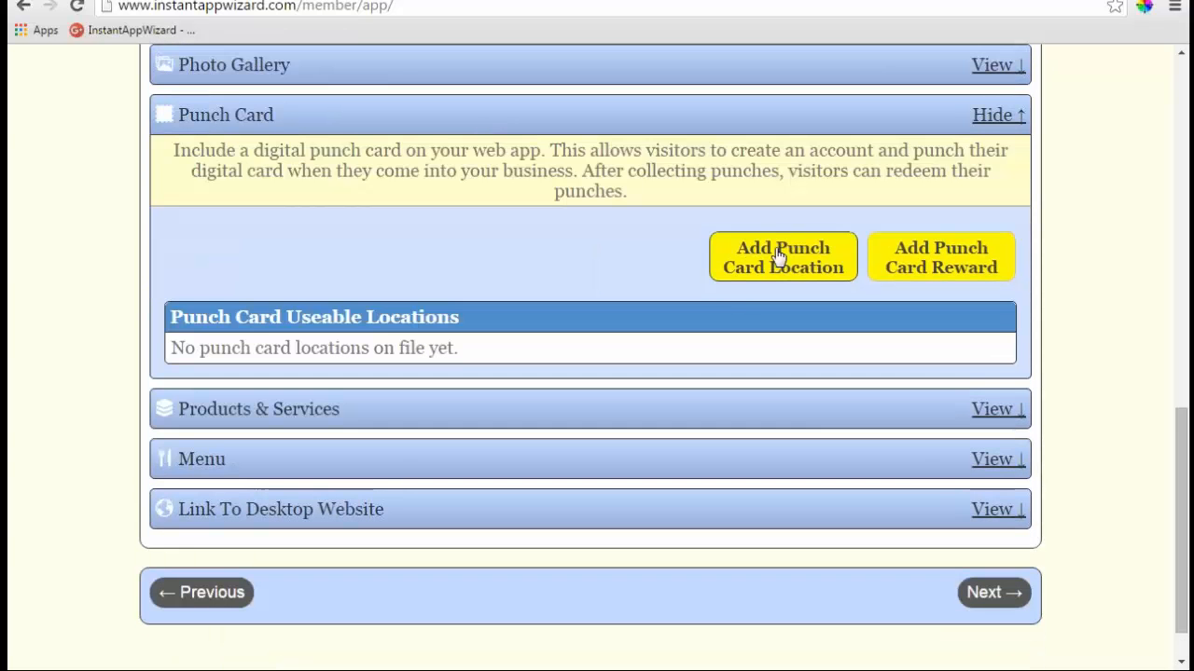
left_click(780, 257)
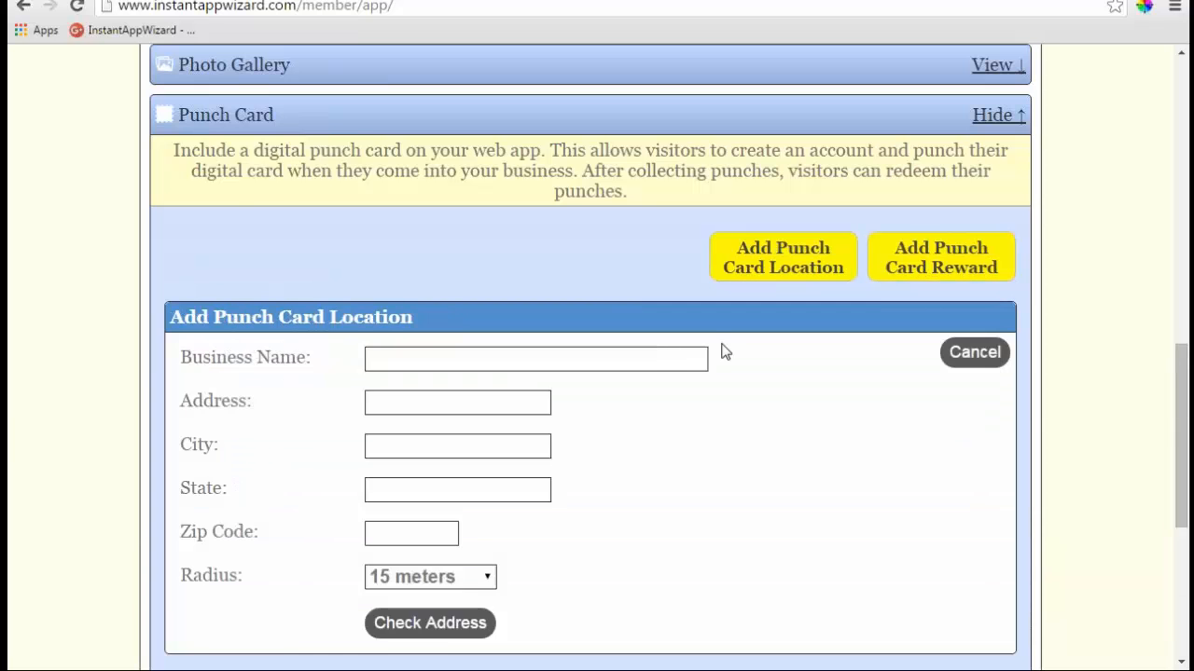
scroll(725, 351, "down", 1)
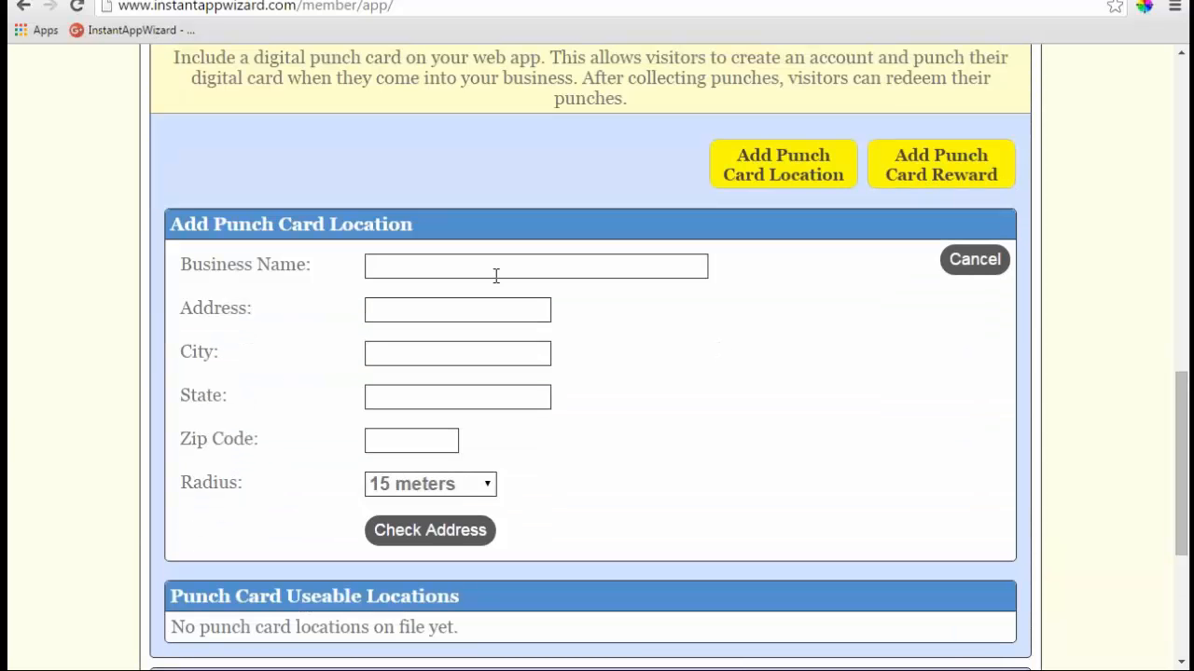
scroll(569, 438, "down", 1)
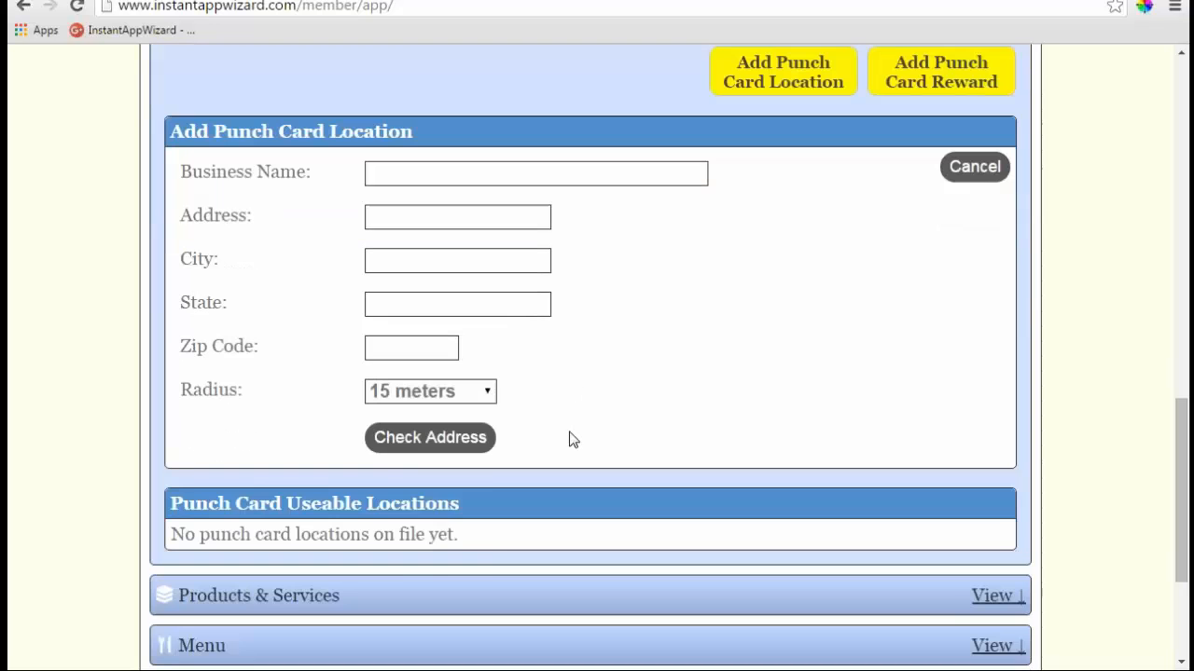
left_click(487, 390)
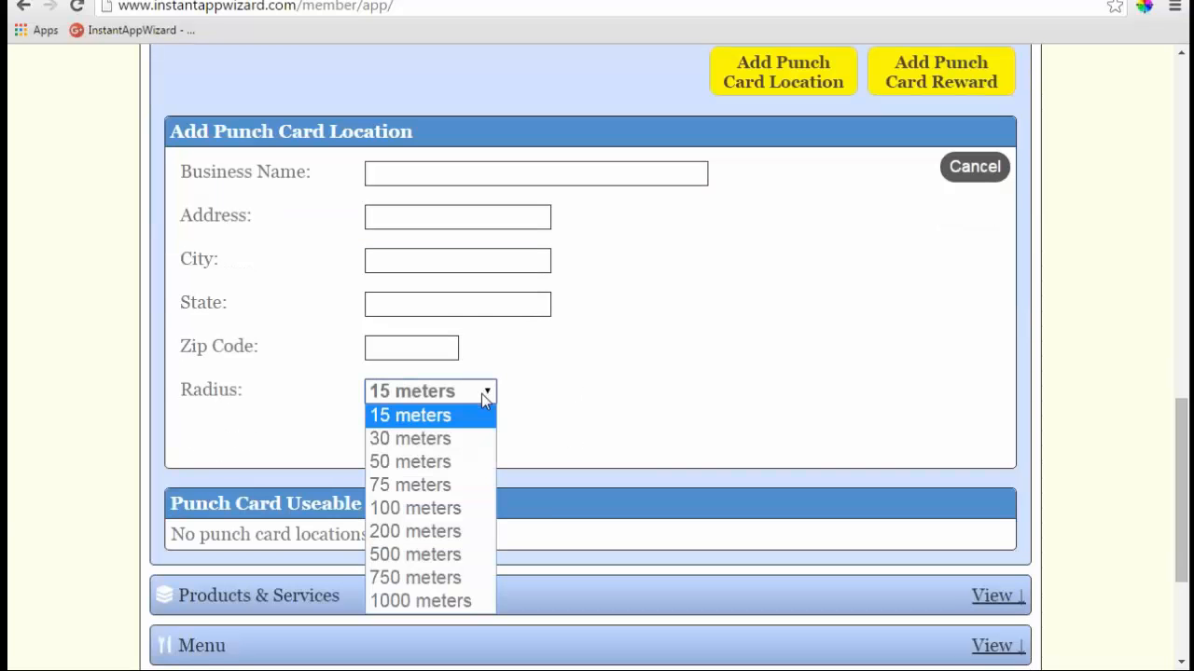
key("Escape")
key("Down")
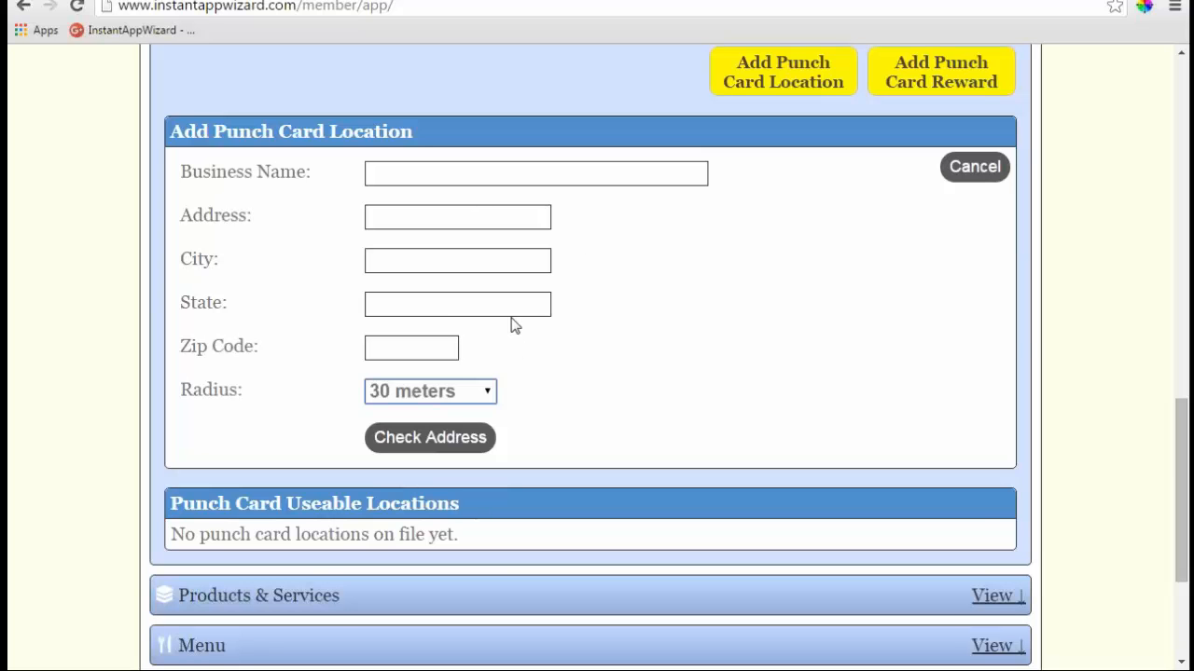
- Preview the punch card reward form, keeping Anytime frequency and GeoLocation & Card Code validation
left_click(941, 73)
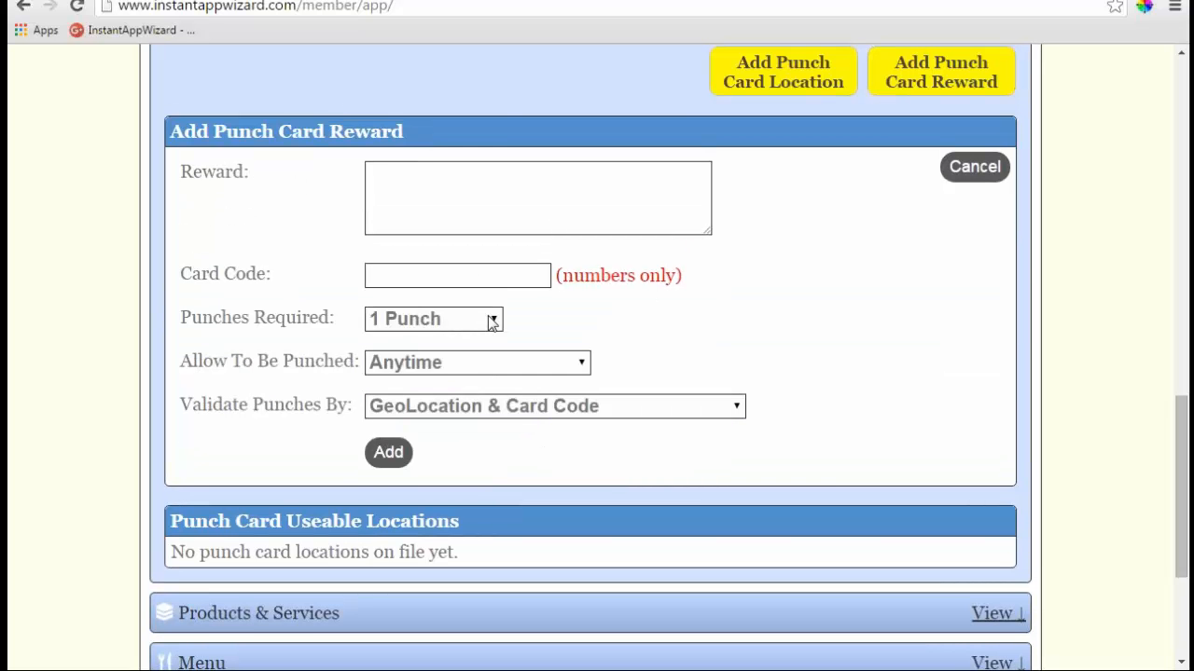
left_click(491, 322)
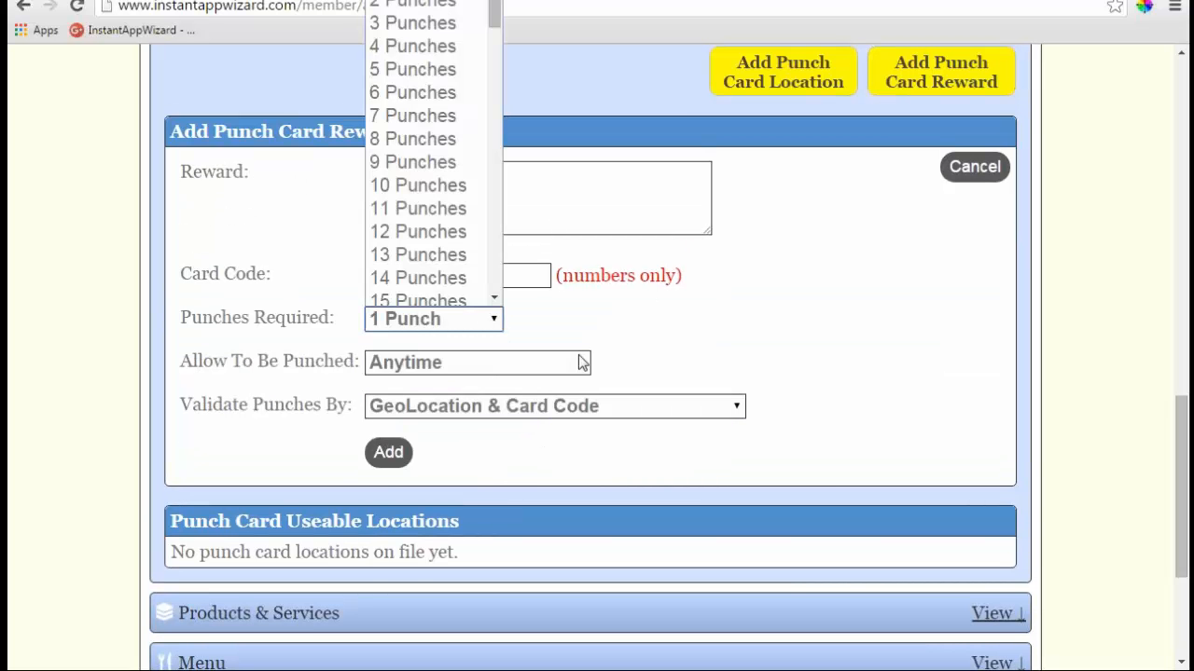
left_click(580, 363)
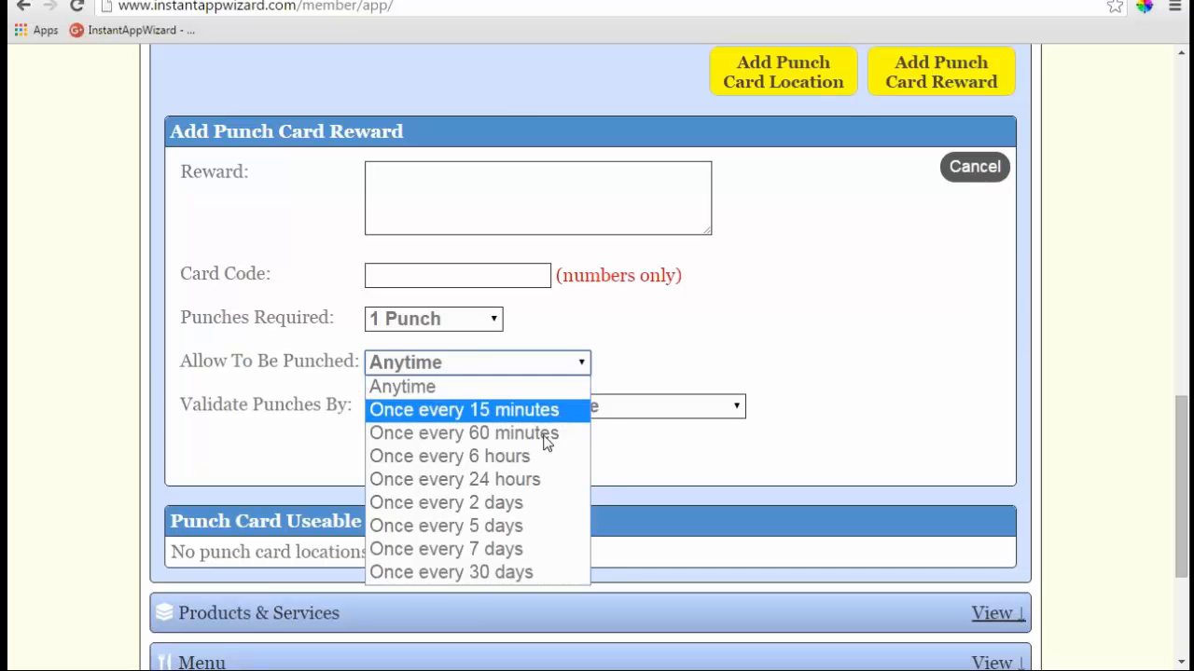
left_click(760, 342)
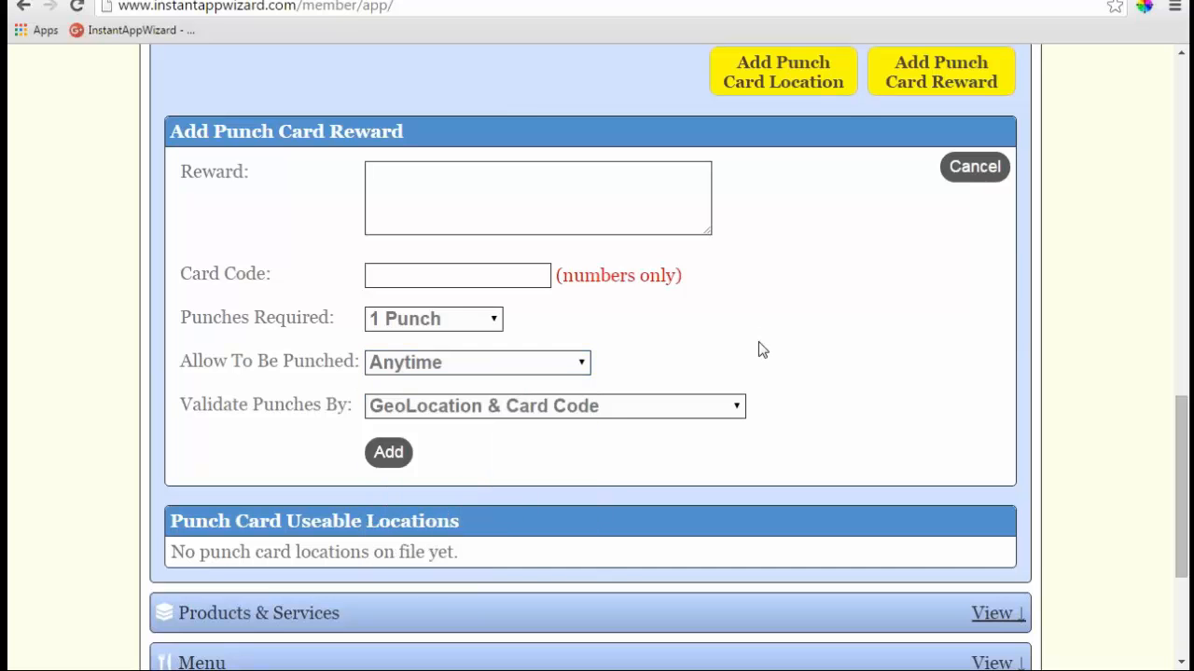
left_click(738, 408)
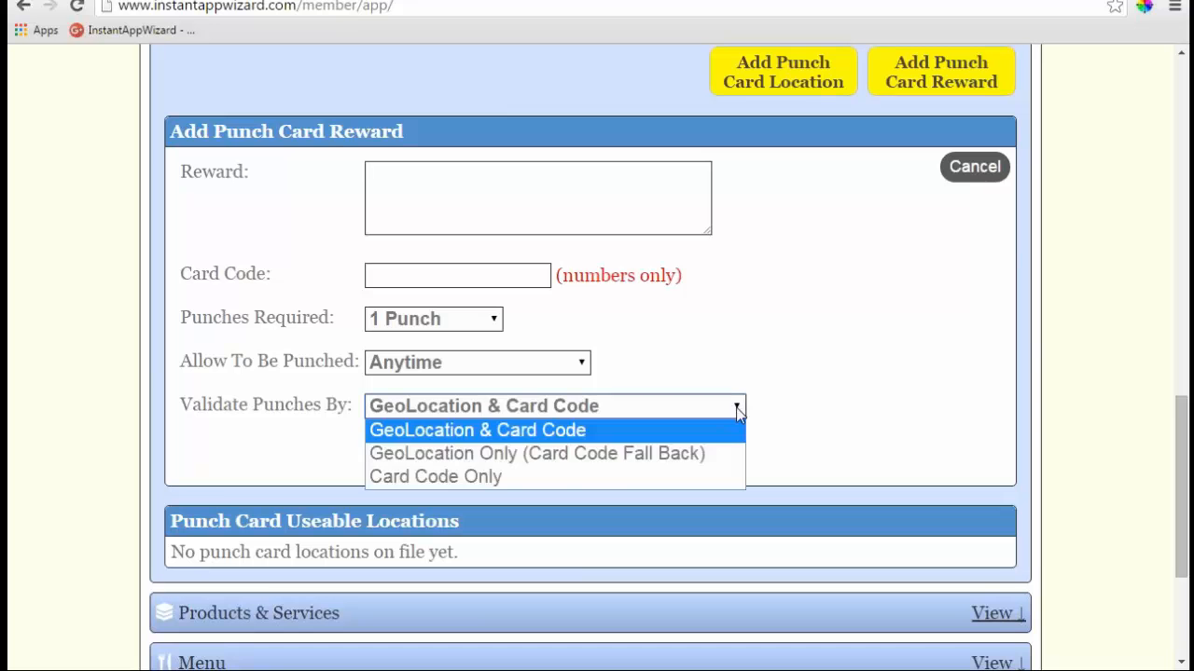
left_click(719, 335)
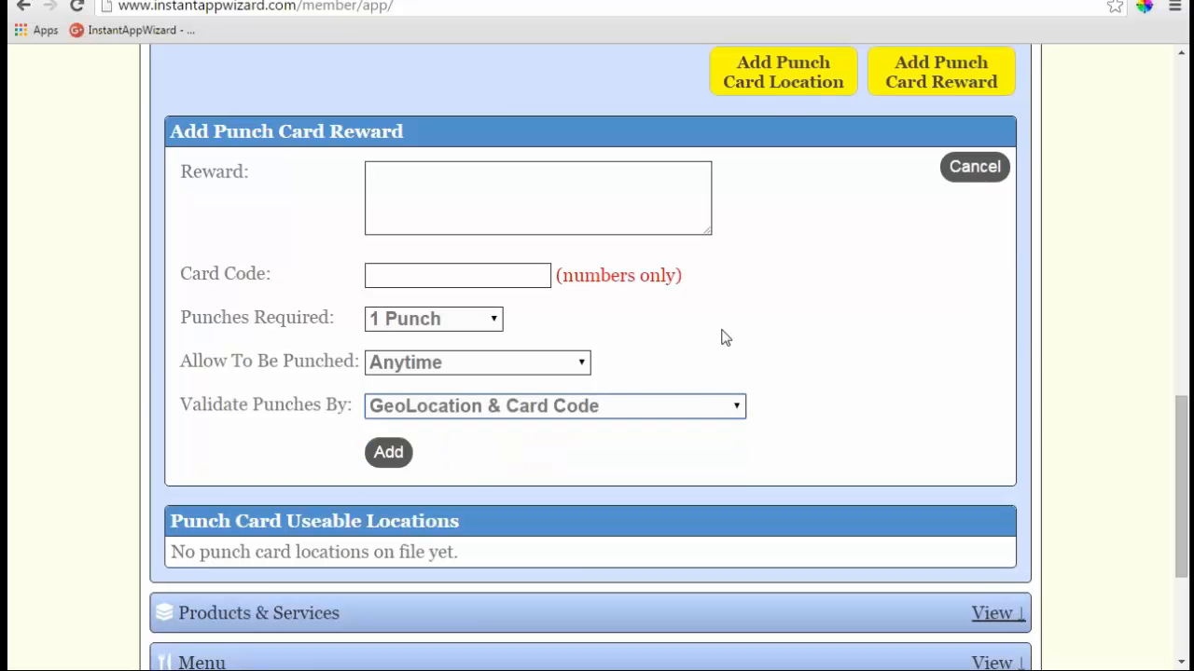
- Confirm the location radius stays at 30 meters, then collapse the Punch Card section
left_click(773, 82)
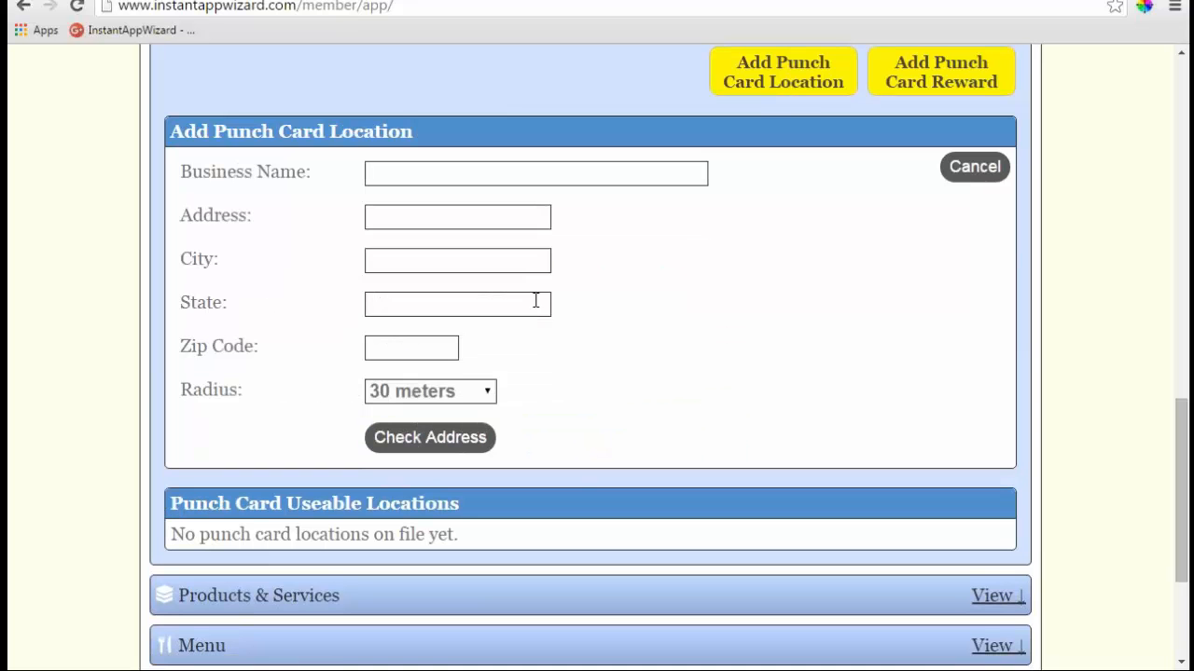
left_click(486, 396)
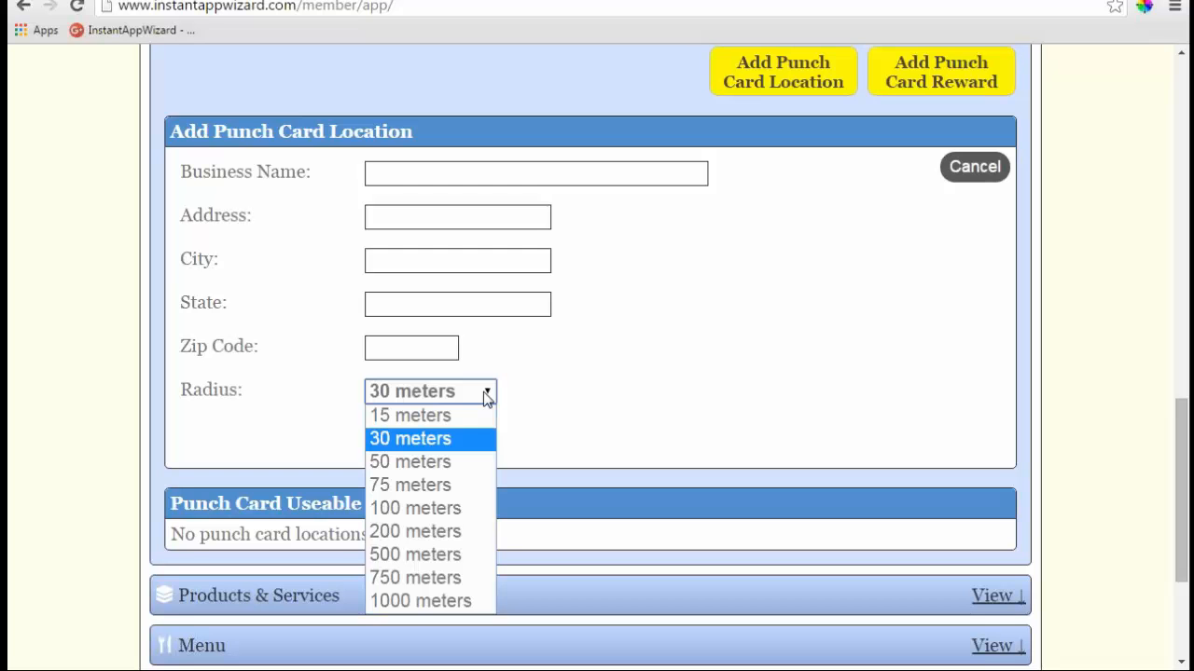
left_click(586, 308)
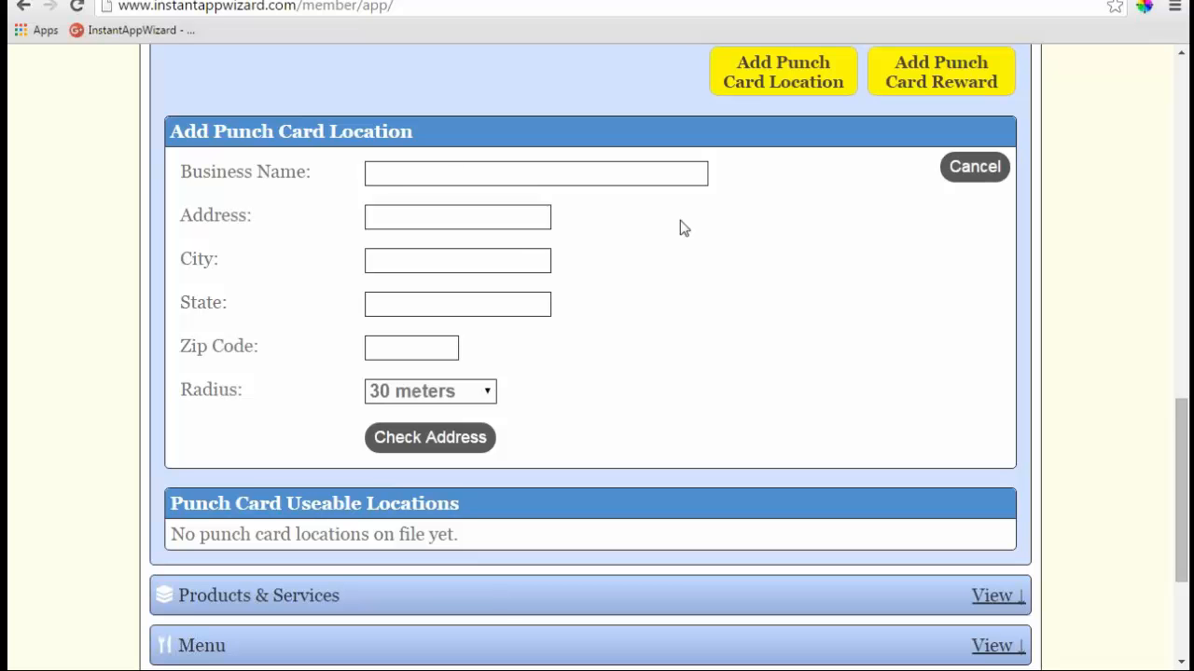
scroll(644, 215, "up", 2)
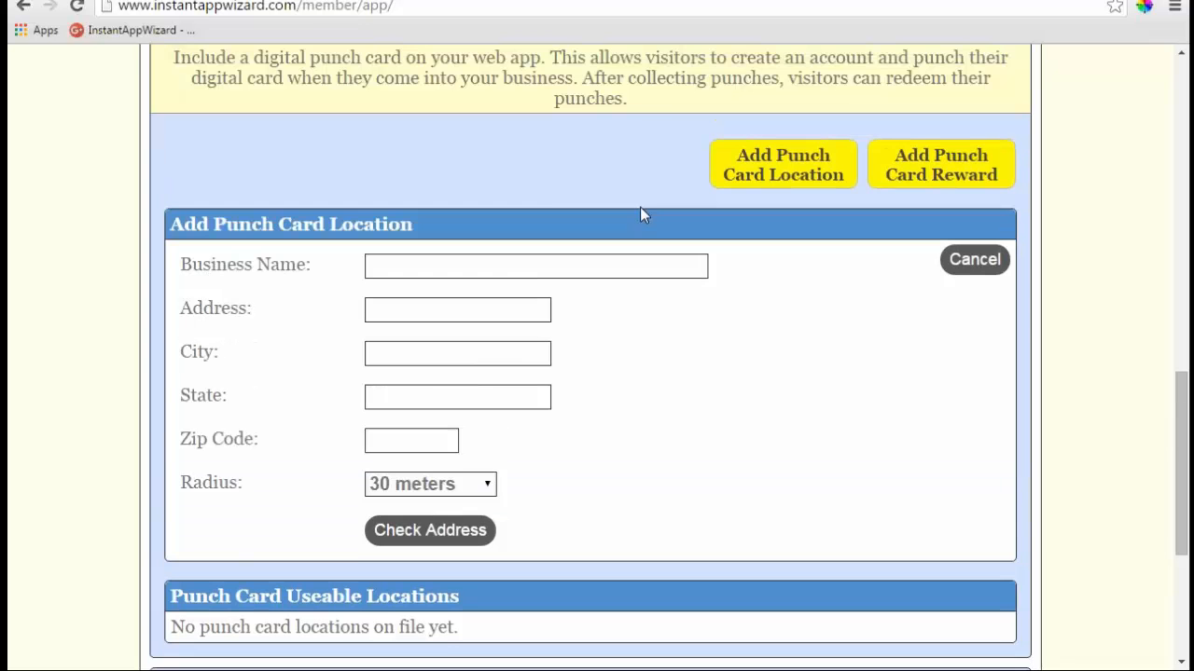
left_click(1022, 116)
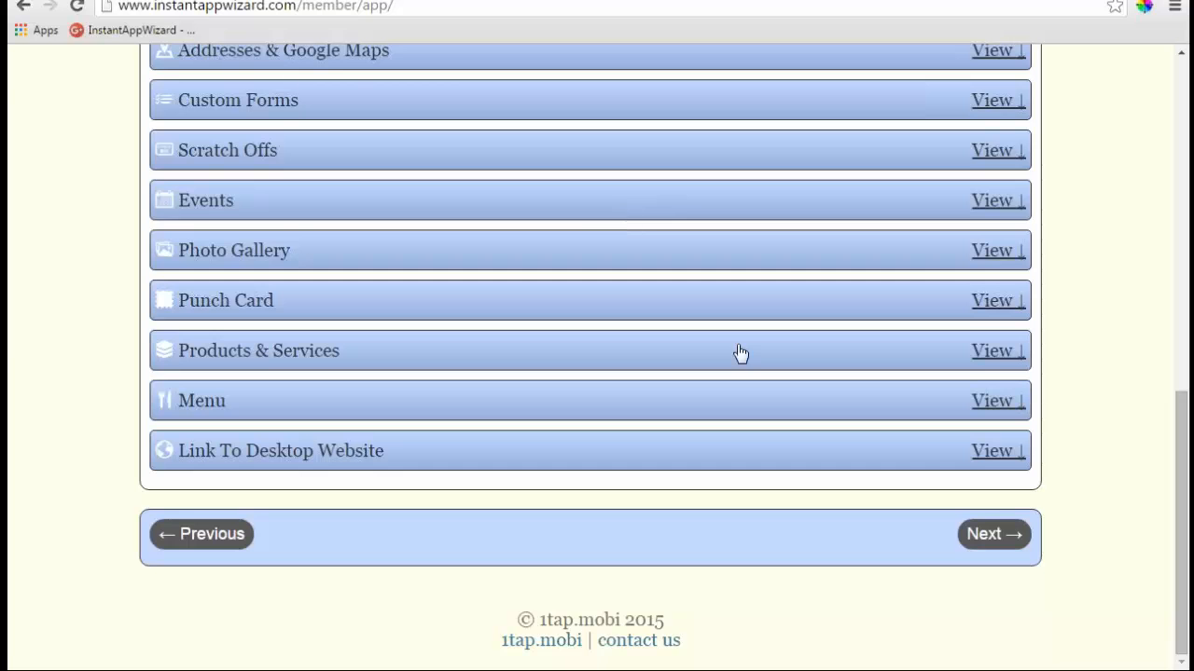
- Preview Products & Services' add product, add link and add category forms, then collapse it
left_click(990, 355)
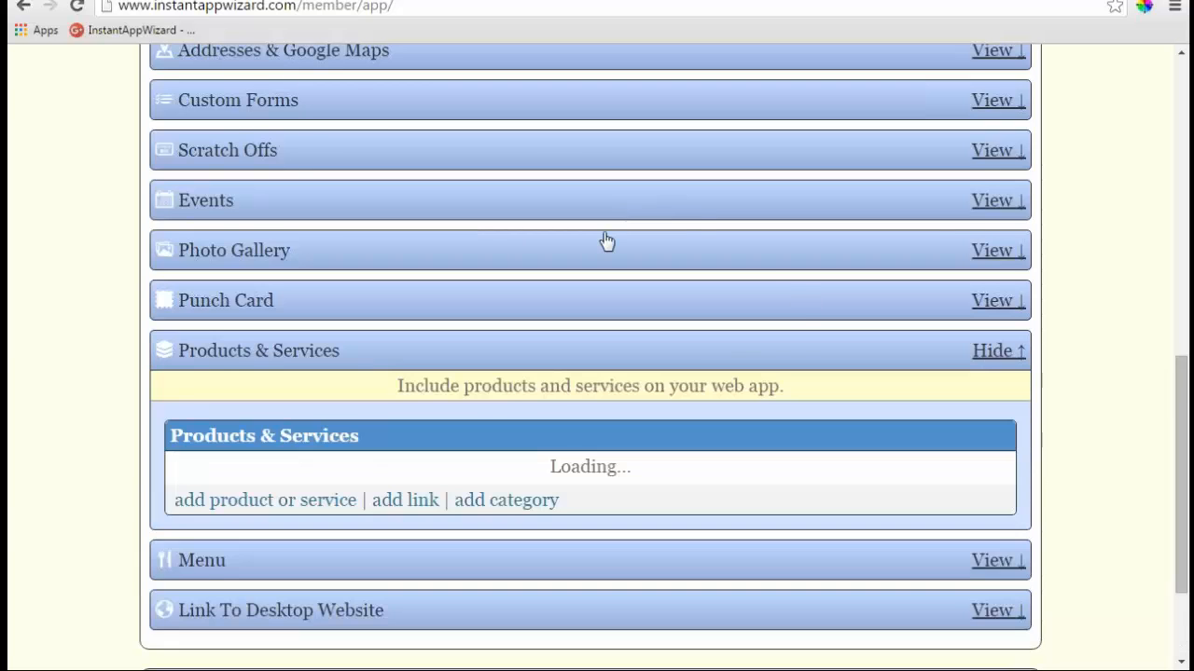
scroll(606, 240, "down", 2)
left_click(307, 341)
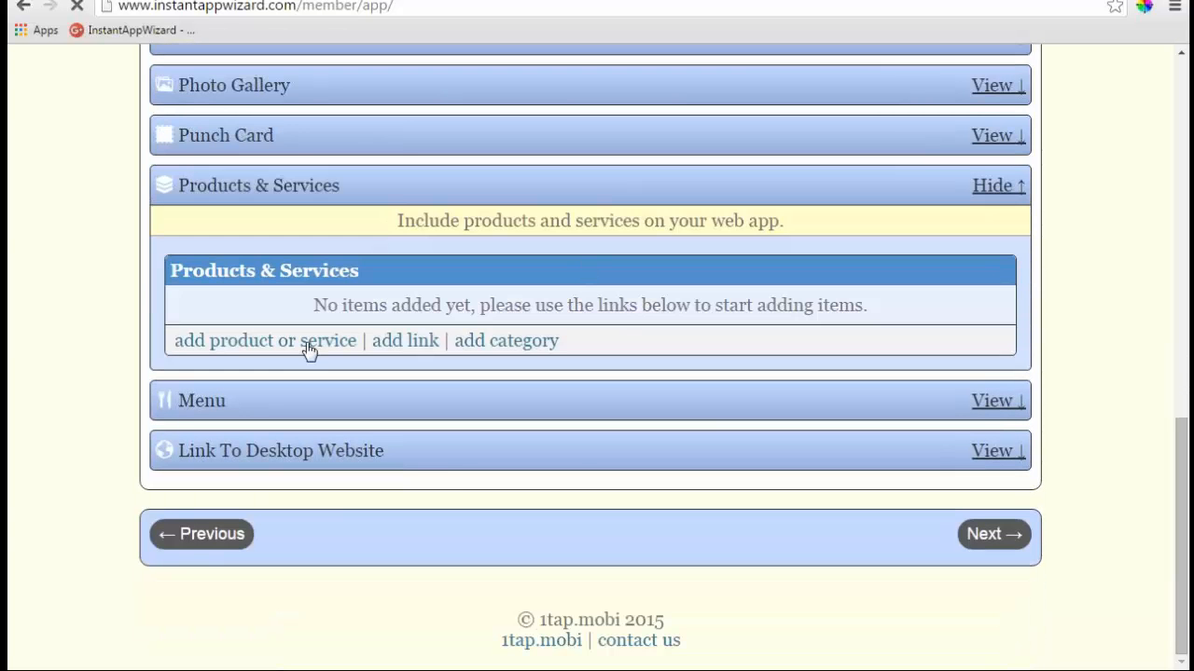
scroll(566, 327, "down", 2)
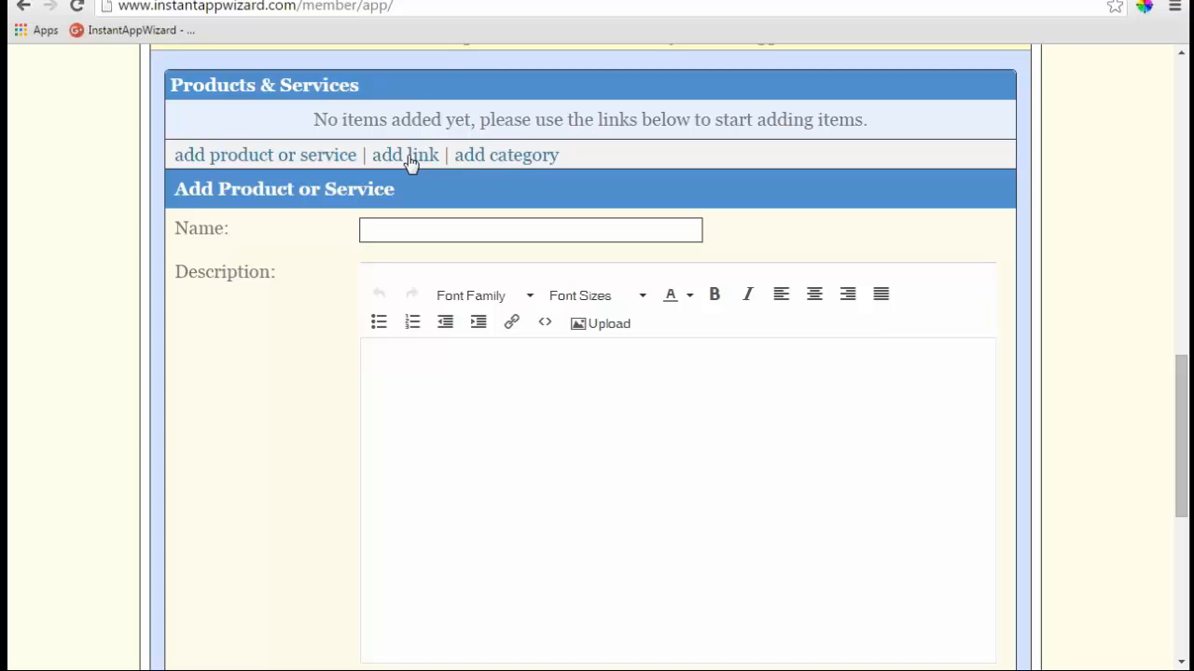
left_click(407, 157)
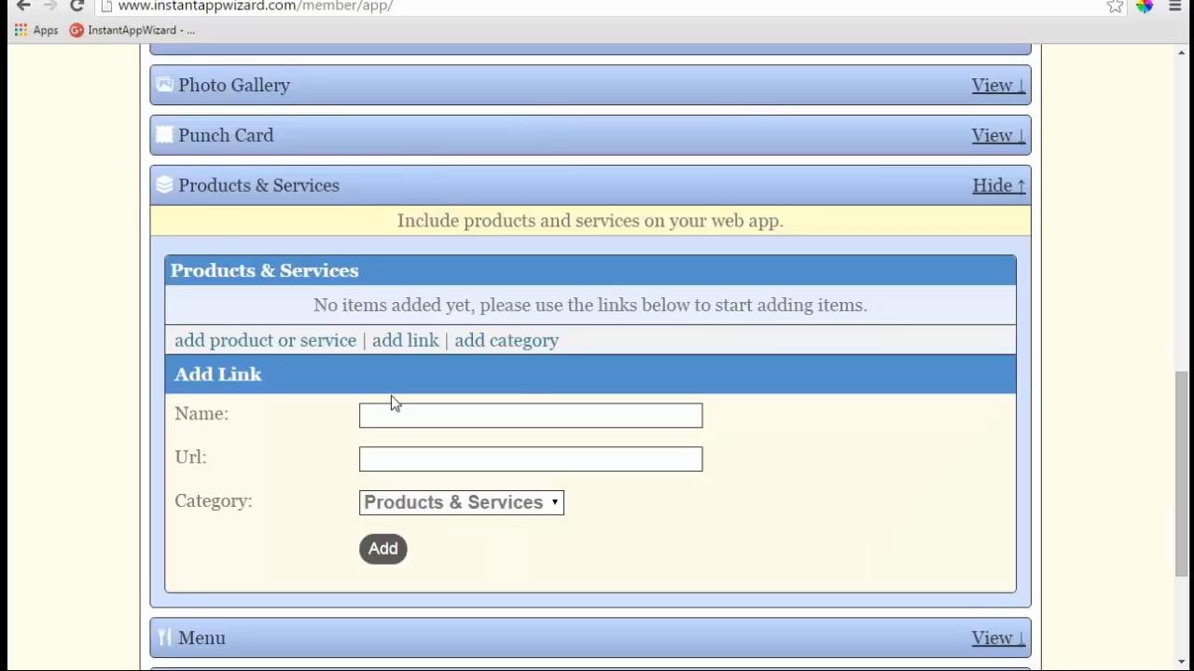
left_click(549, 502)
left_click(551, 508)
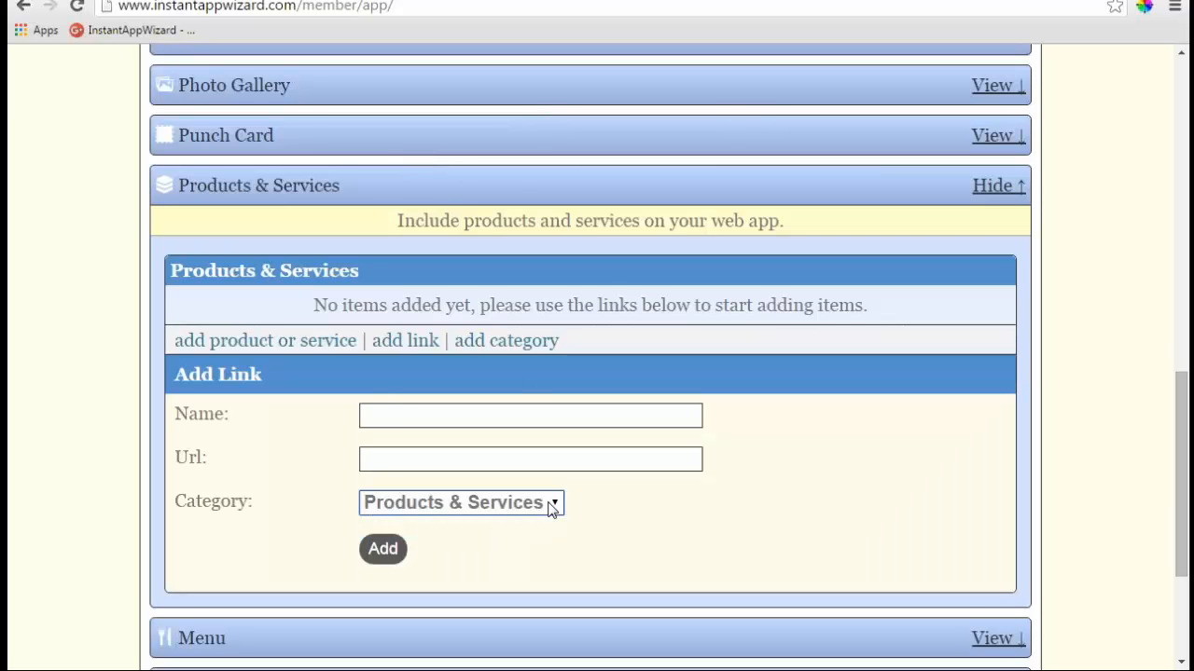
left_click(497, 344)
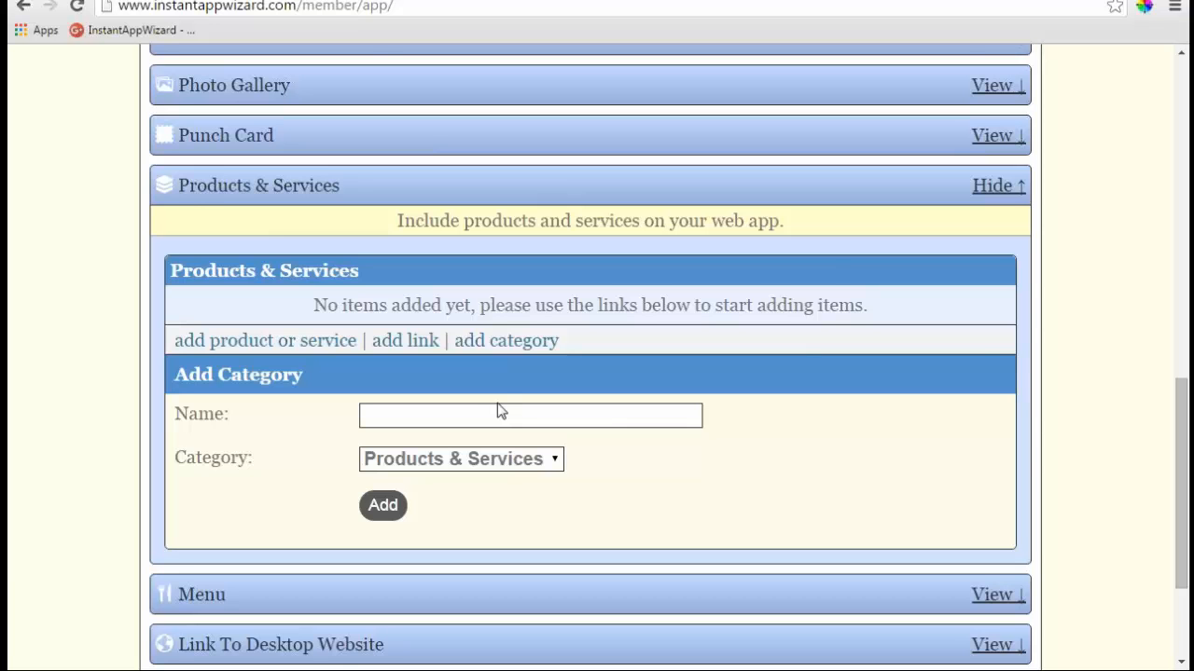
left_click(999, 186)
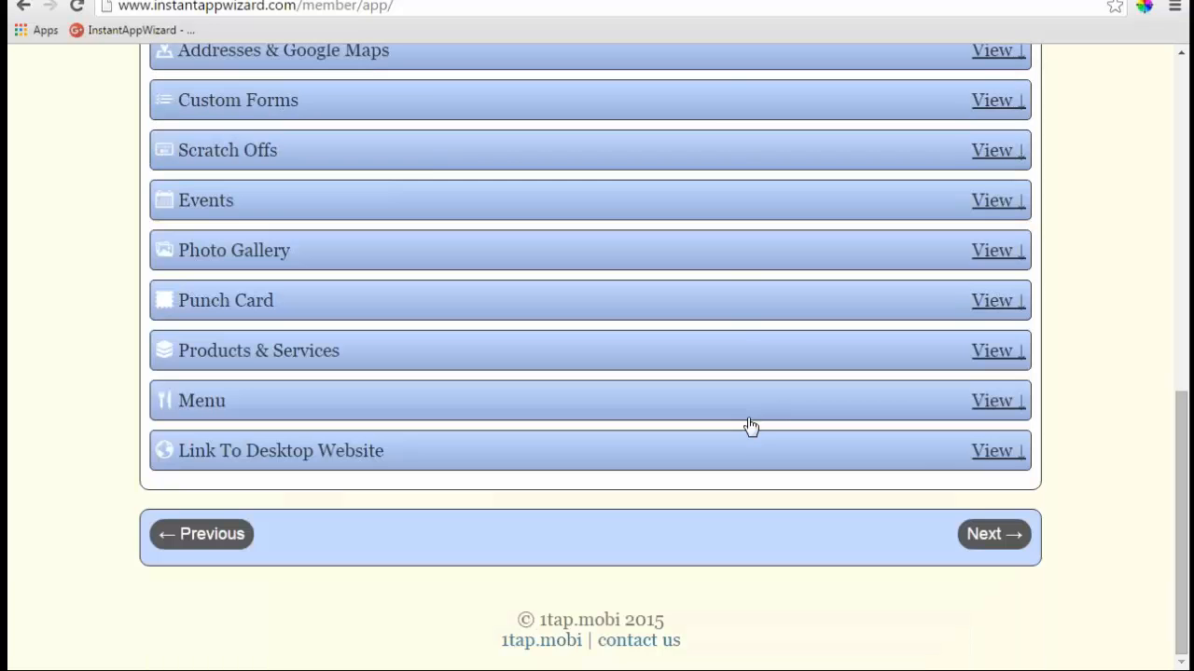
- Expand Menu and preview the add menu item form, keeping Menu as its category
left_click(981, 401)
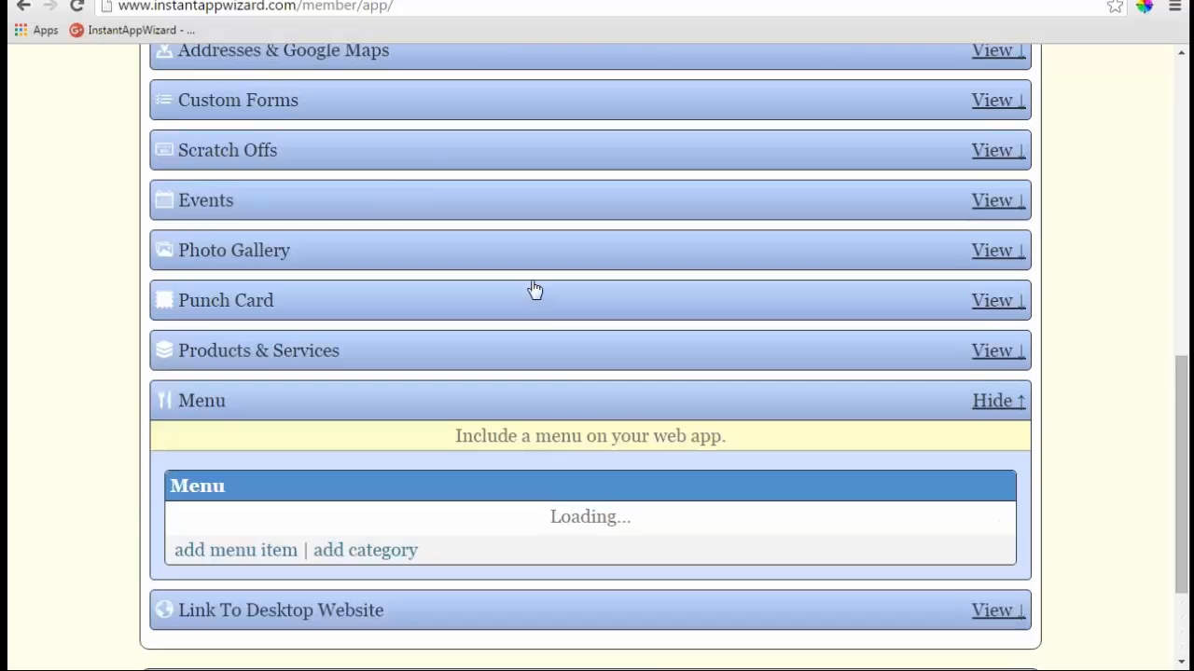
scroll(534, 290, "down", 2)
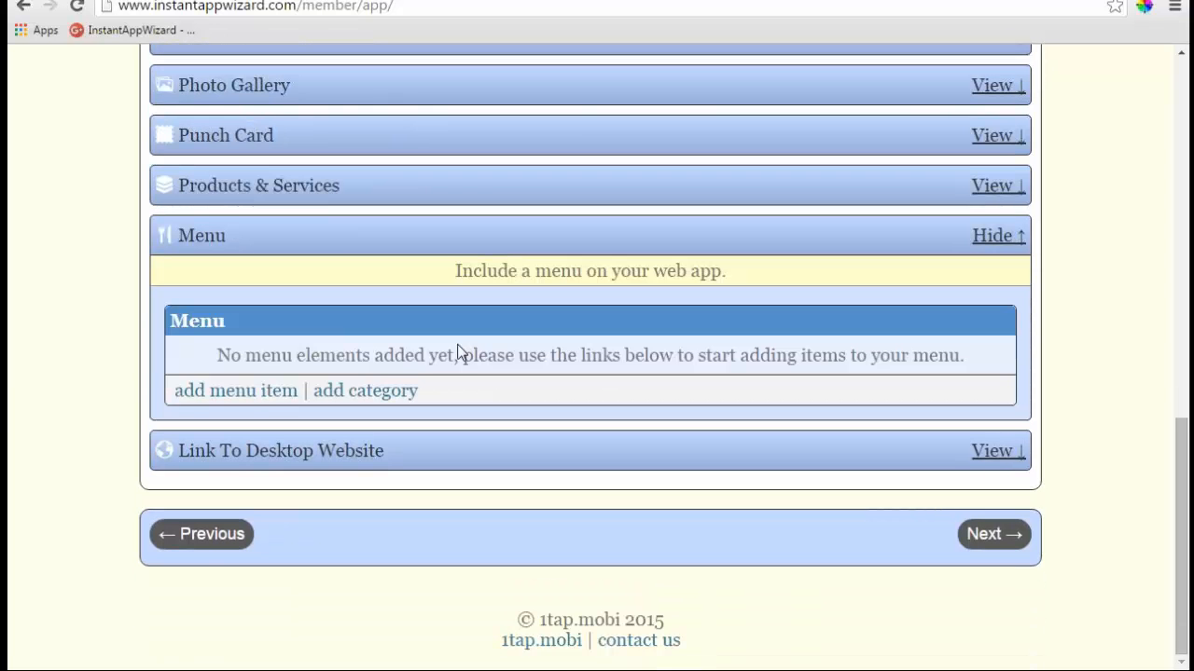
left_click(258, 391)
scroll(258, 397, "down", 5)
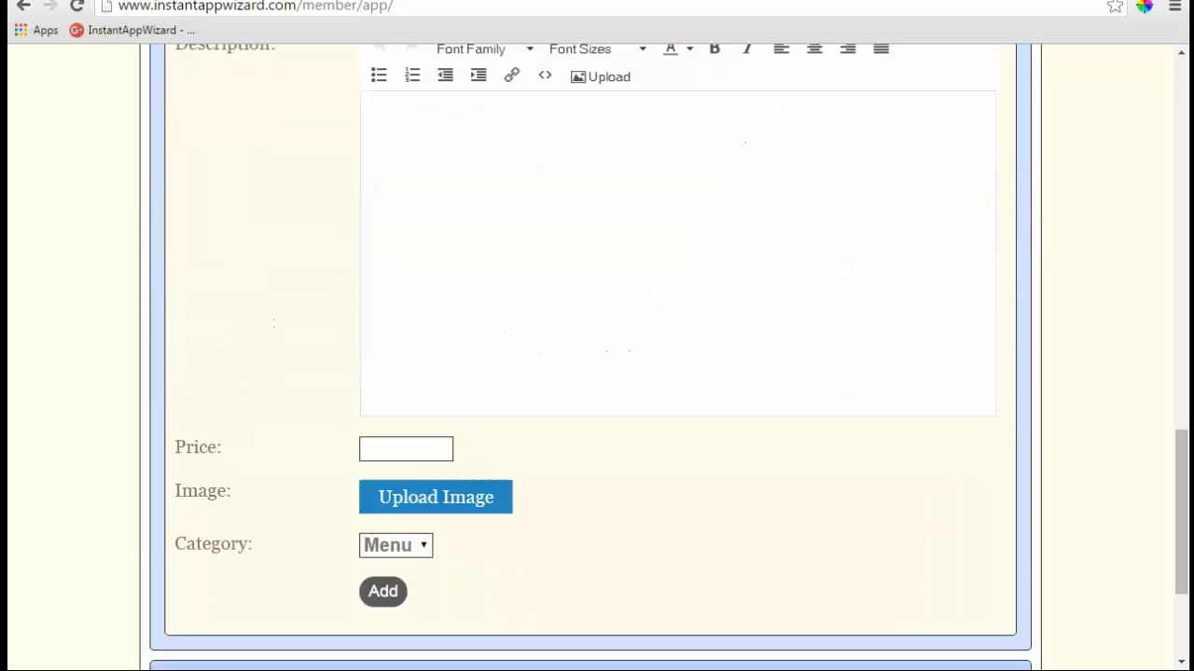
scroll(426, 419, "down", 1)
scroll(408, 547, "up", 1)
left_click(421, 550)
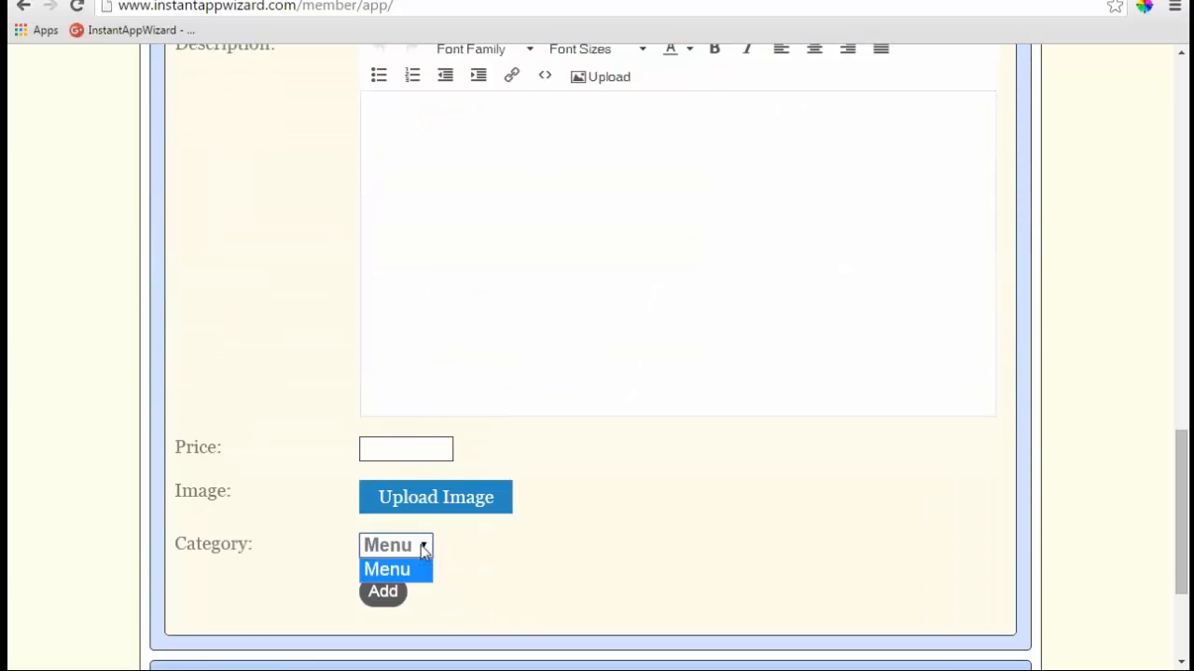
left_click(421, 550)
scroll(541, 544, "up", 3)
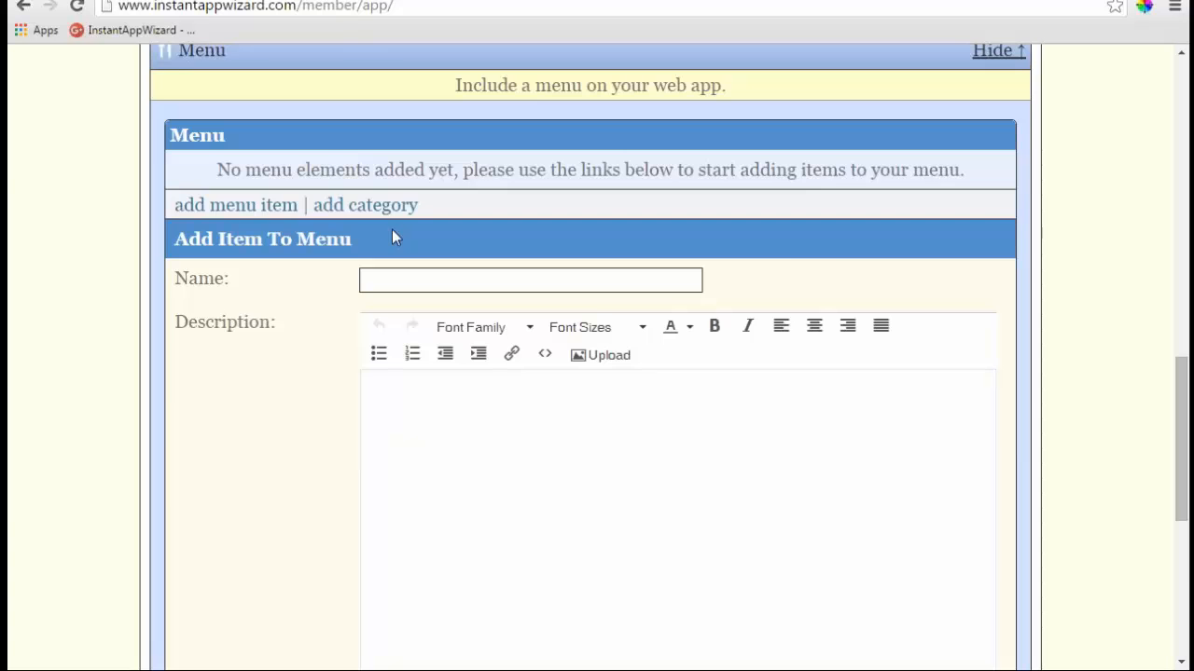
- Look over the add menu category form, then collapse the Menu section
left_click(377, 205)
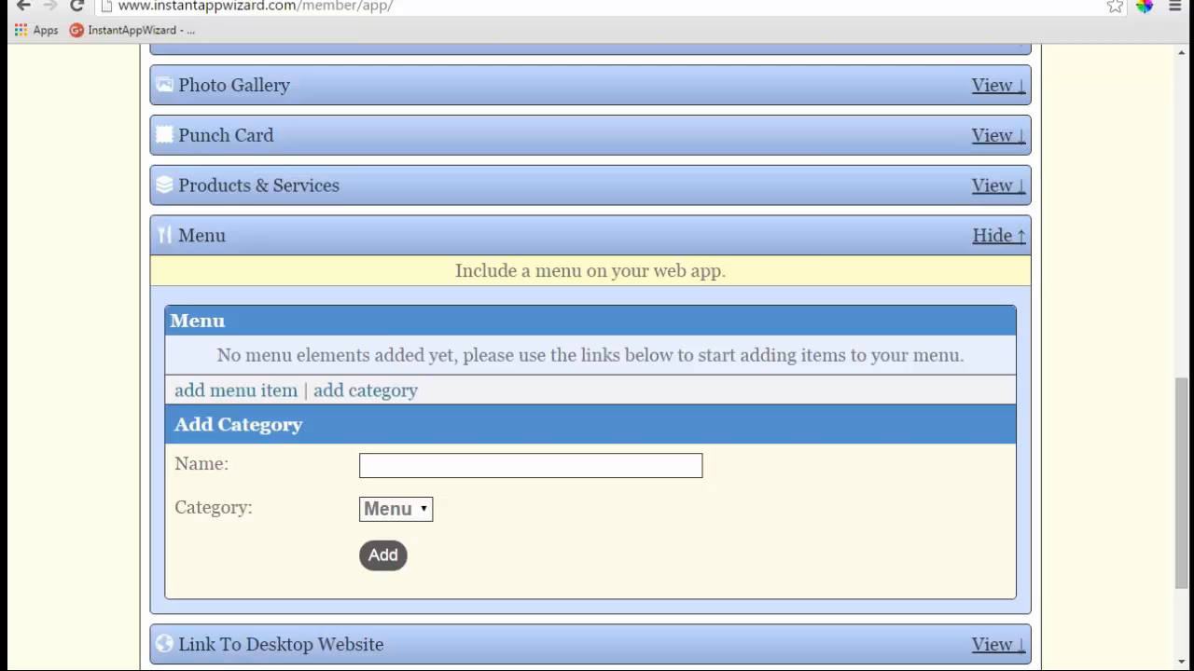
scroll(480, 469, "up", 9)
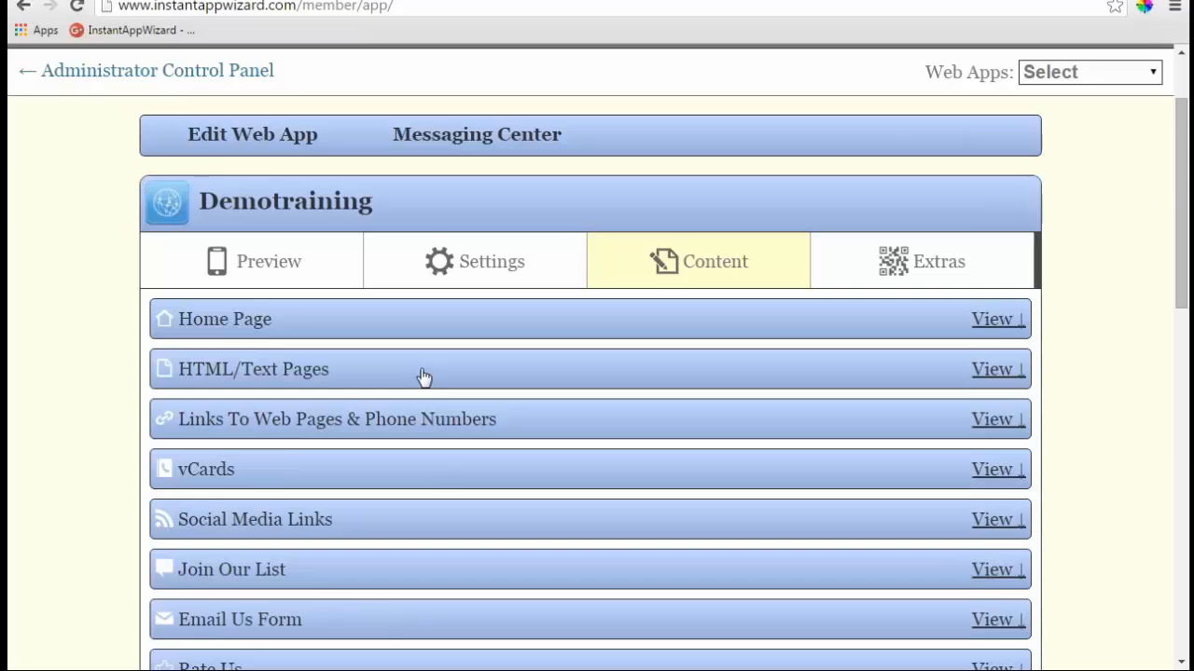
scroll(423, 377, "down", 5)
scroll(423, 377, "down", 3)
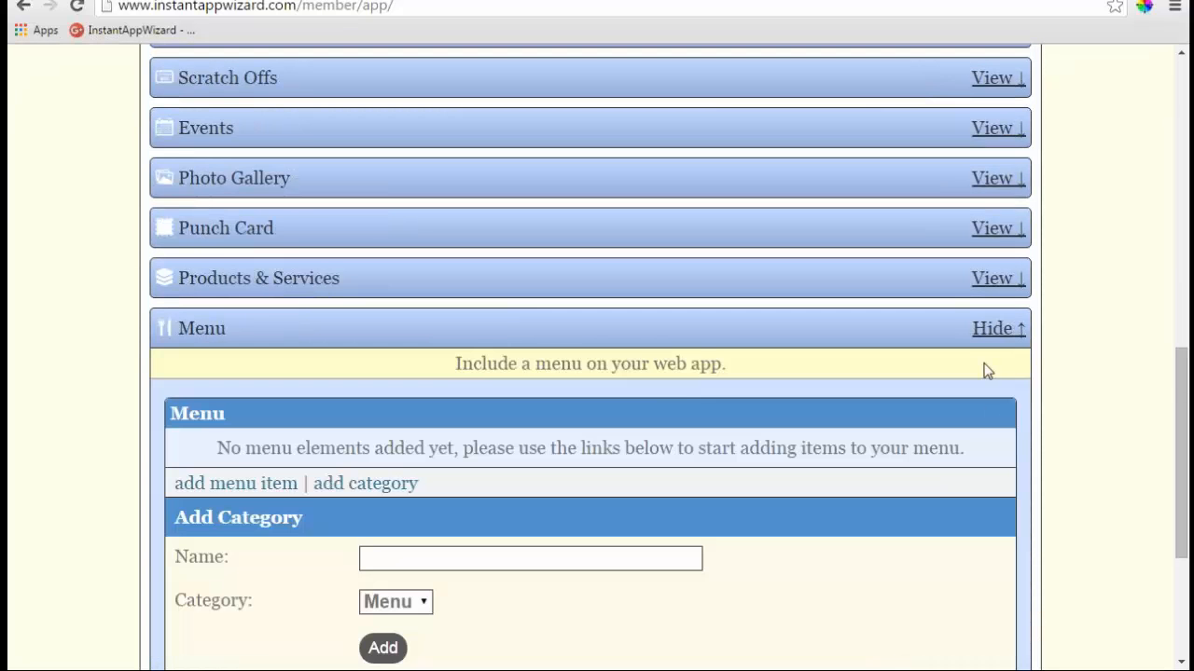
left_click(977, 332)
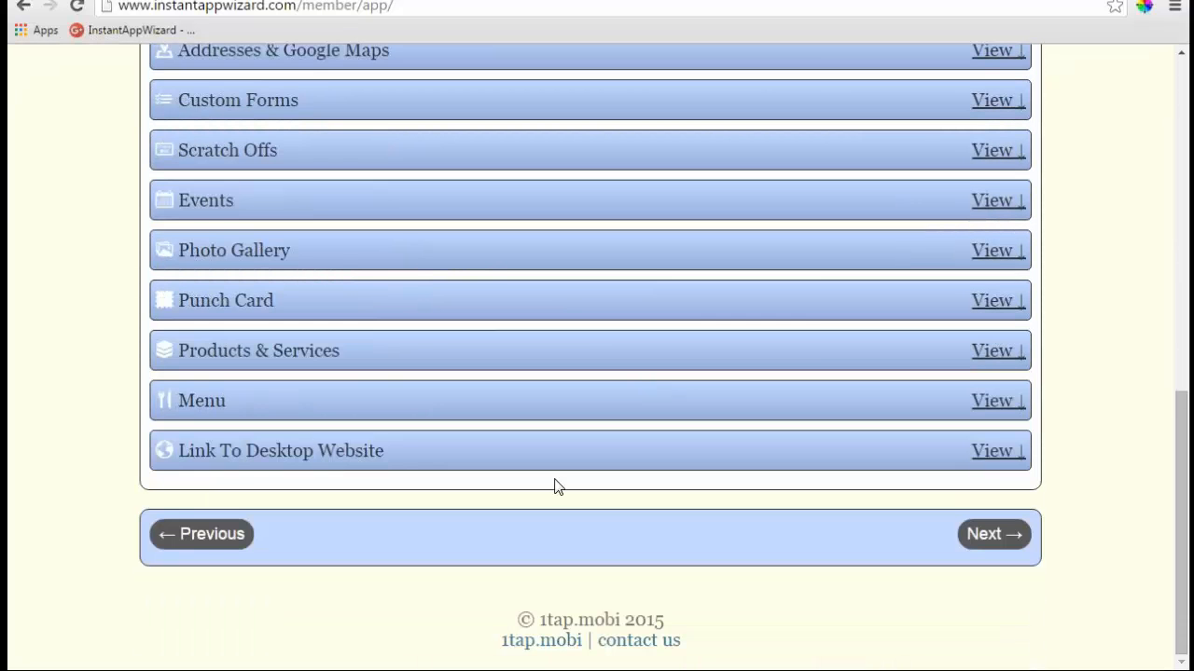
- View the Link To Desktop Website settings, leaving the URL field empty, and collapse them
left_click(994, 452)
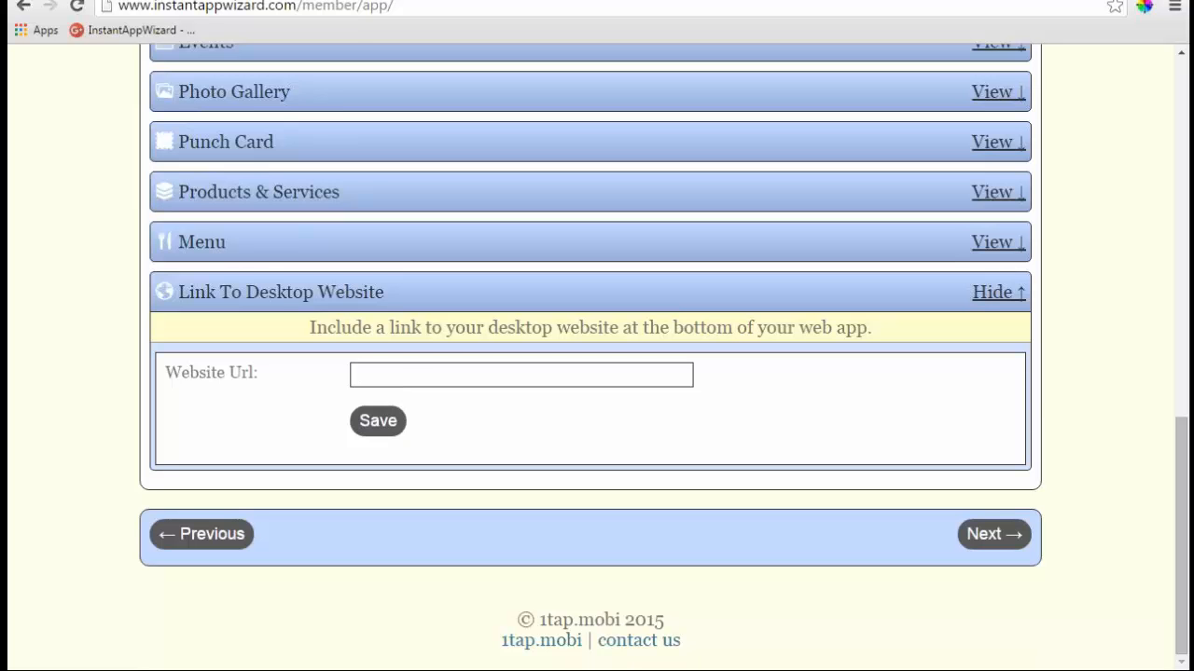
left_click(384, 376)
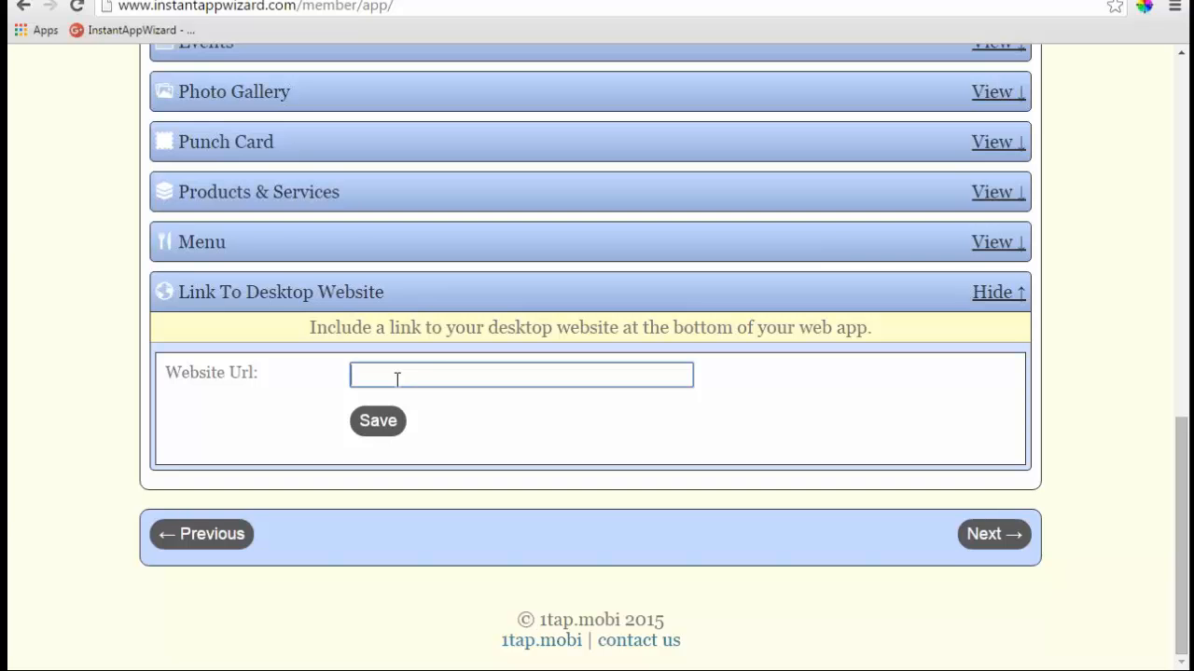
left_click(998, 292)
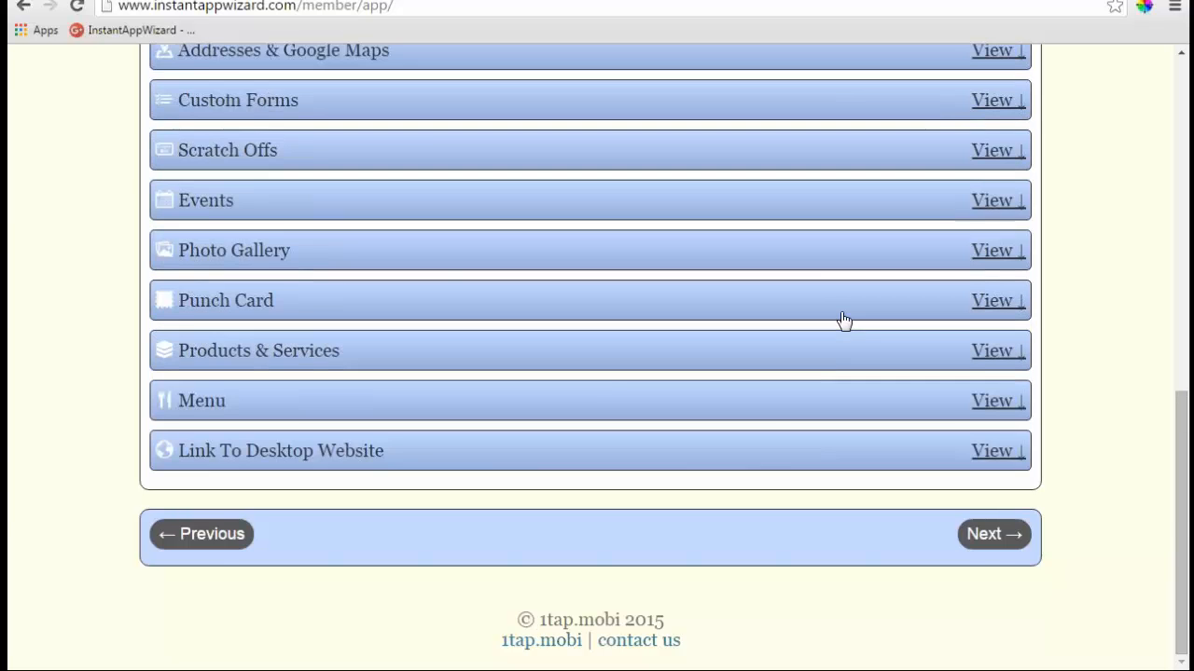
- Open the Home Page editor and reload its phone preview
scroll(844, 321, "up", 6)
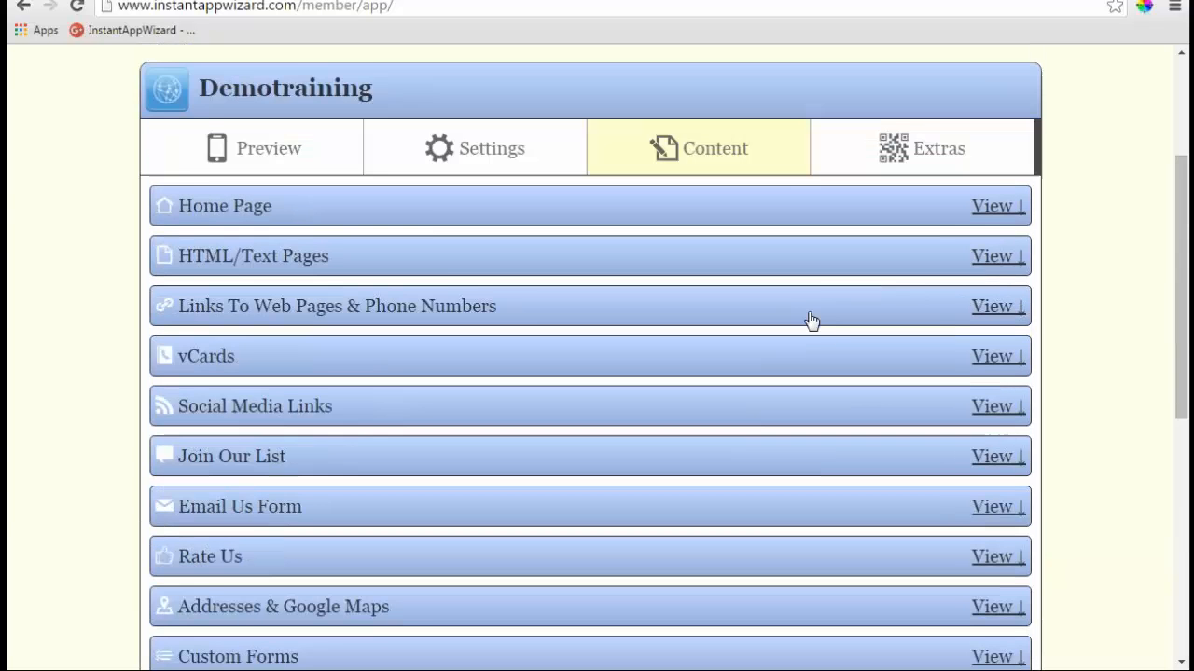
left_click(994, 207)
scroll(546, 309, "down", 1)
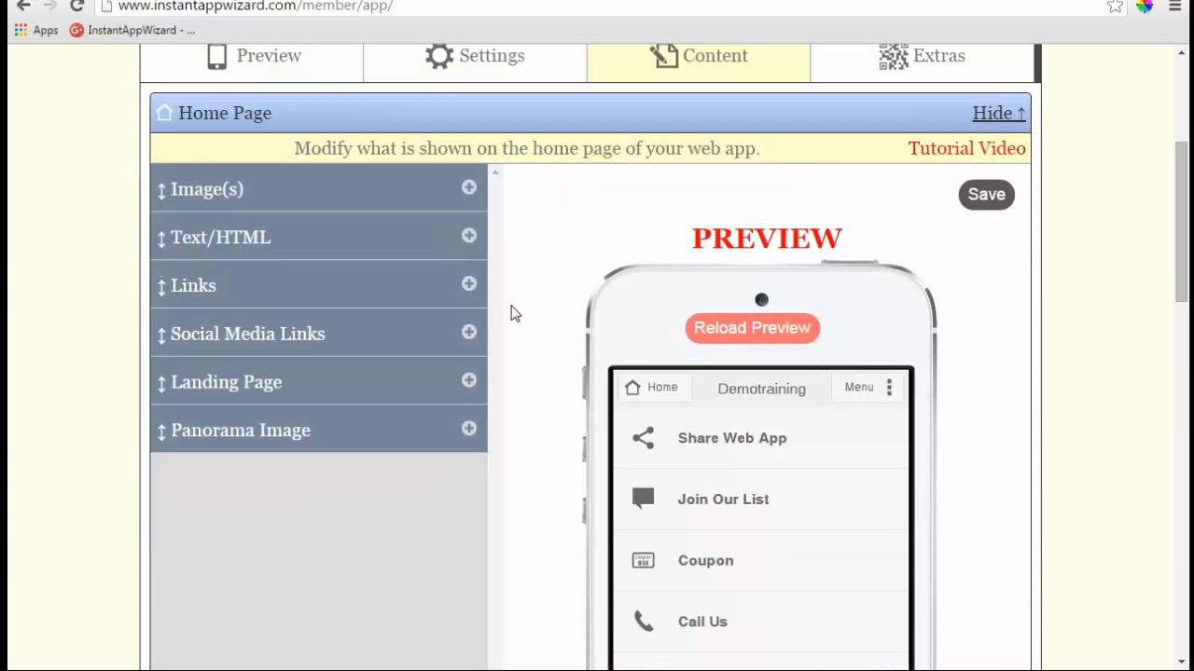
left_click(715, 336)
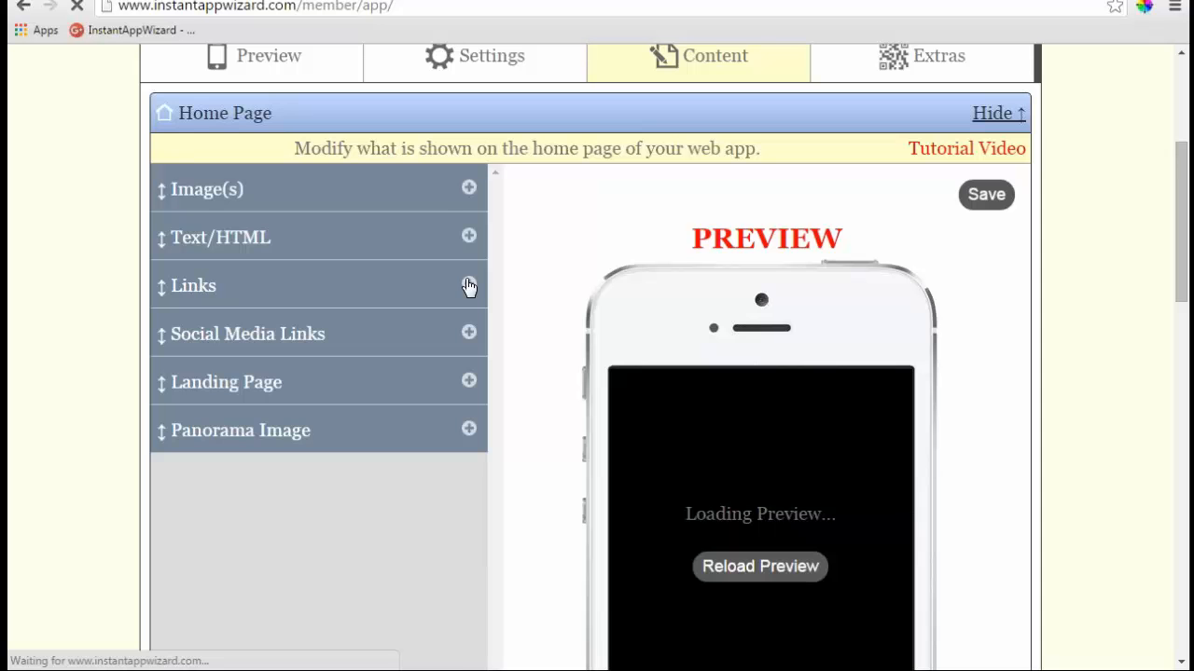
- In the home page Links, set Show to No for Call Us and Email Us
left_click(469, 287)
scroll(469, 287, "down", 2)
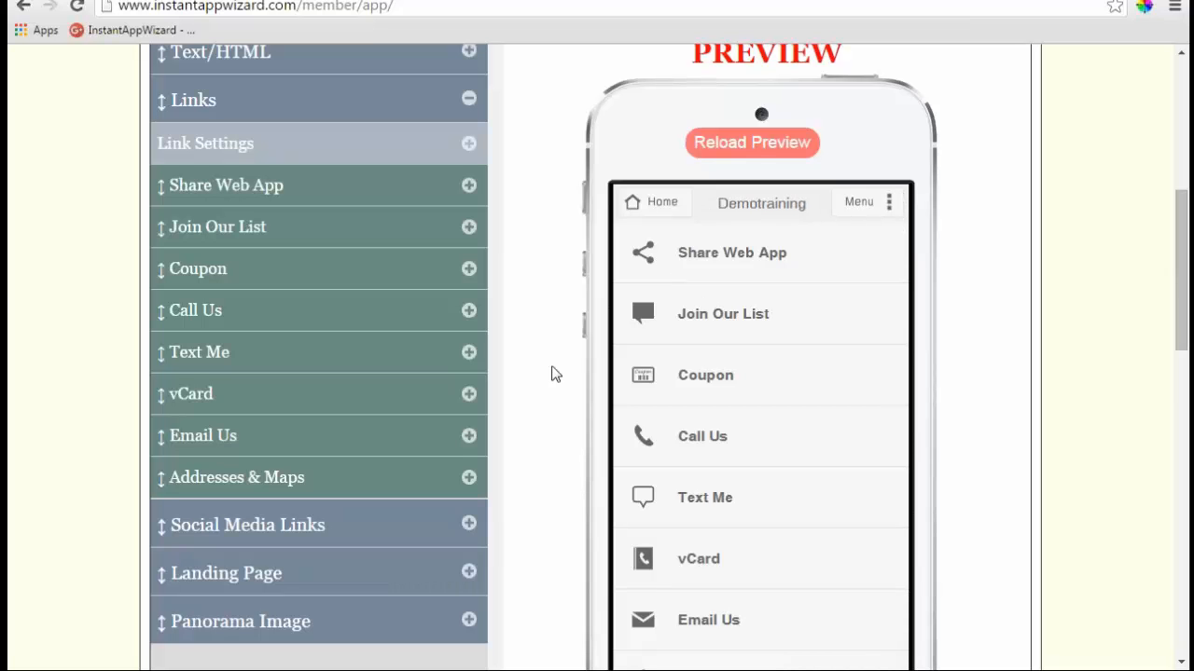
left_click(469, 311)
left_click(339, 359)
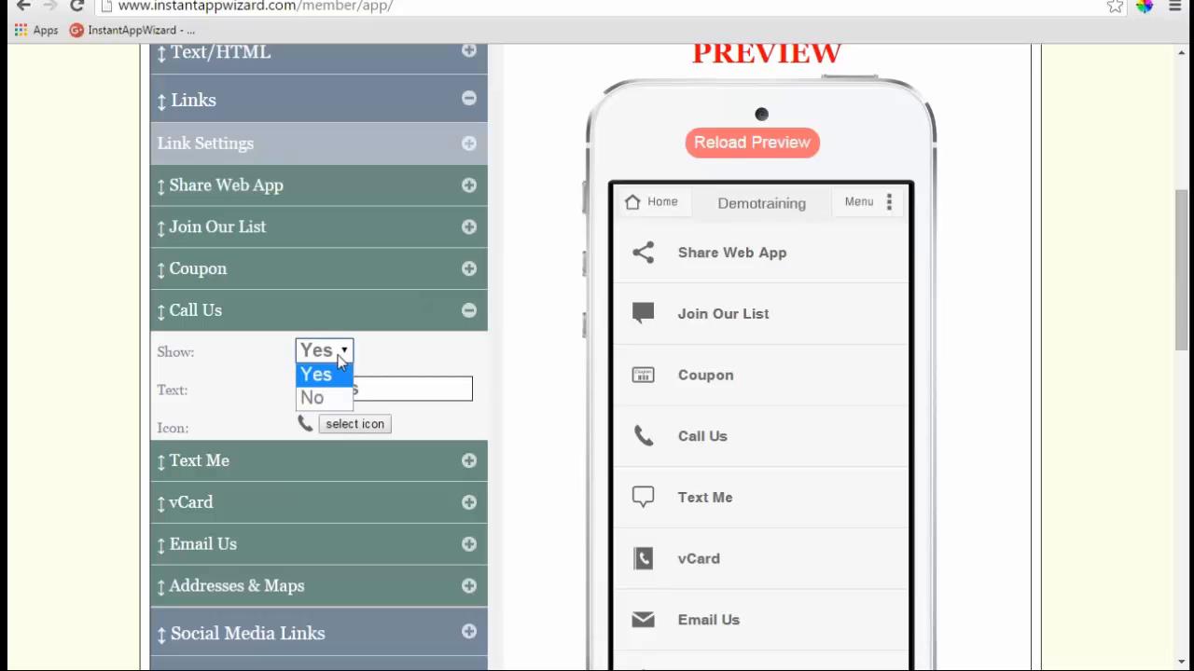
left_click(312, 398)
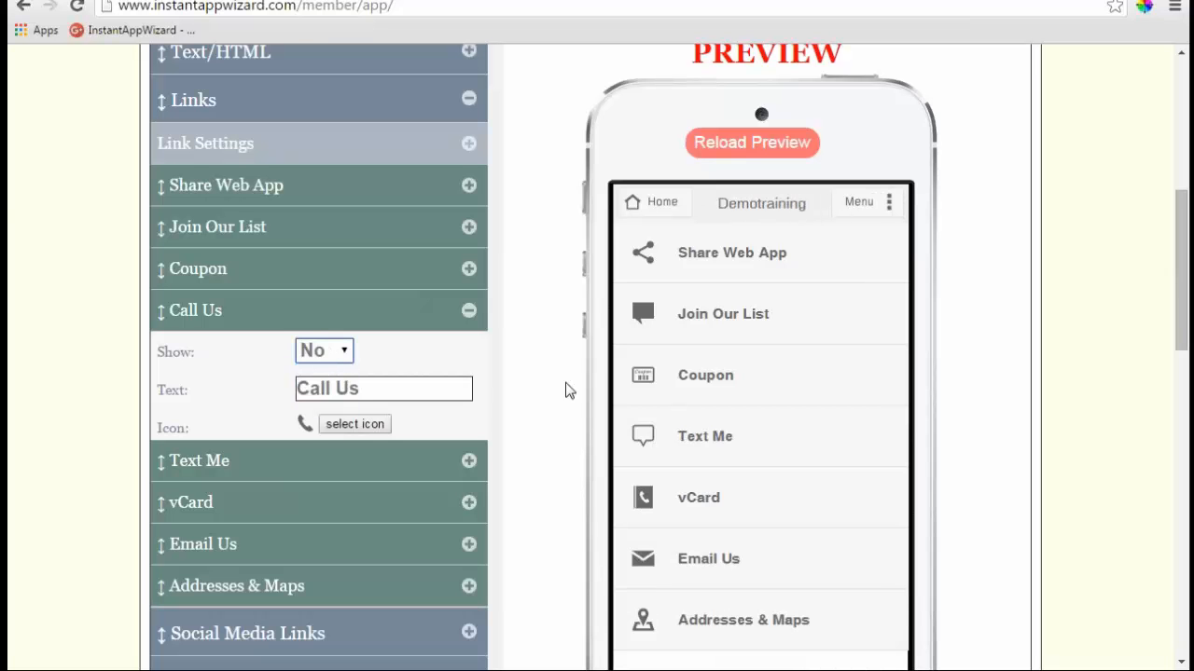
left_click(469, 545)
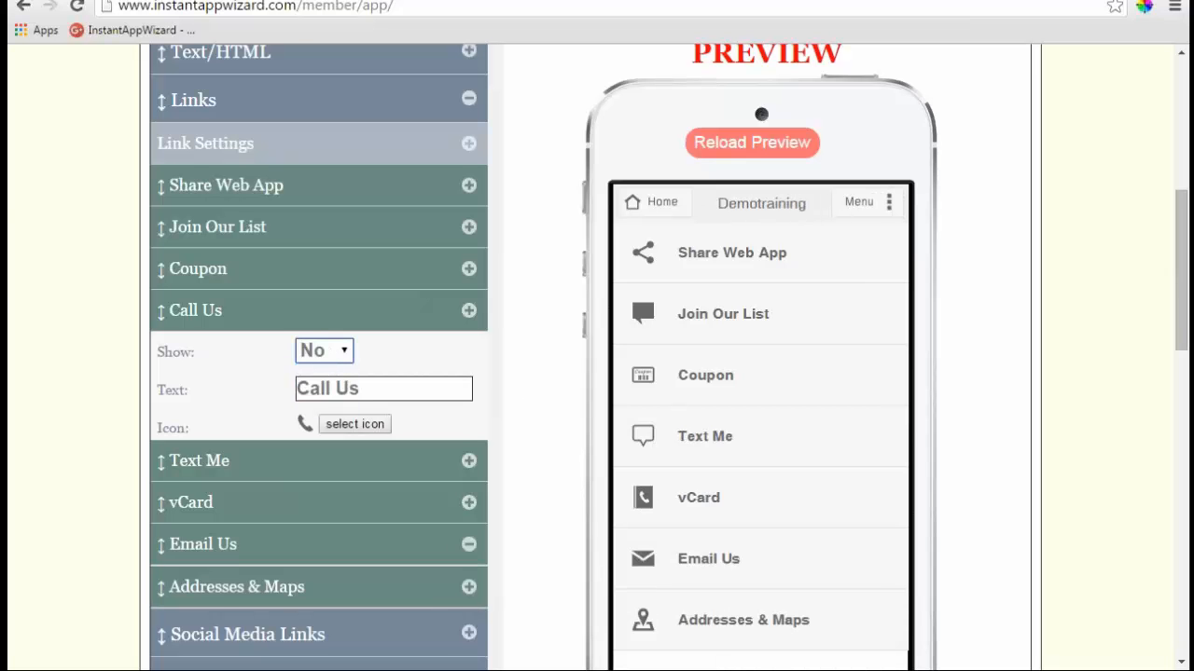
left_click(342, 477)
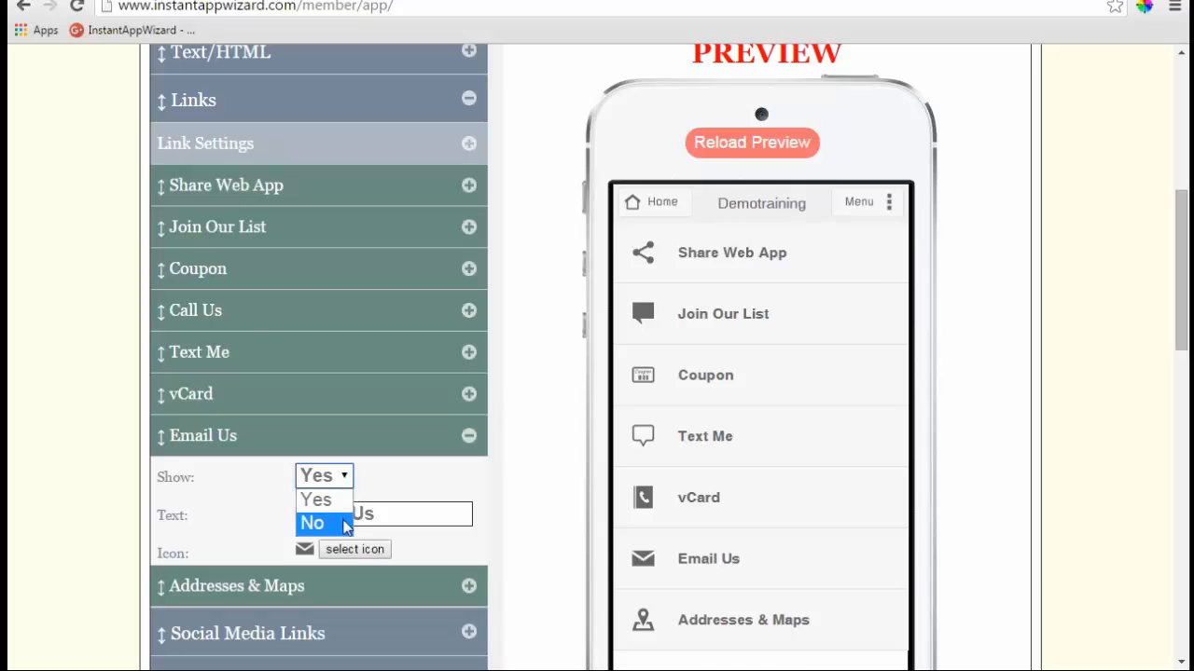
left_click(345, 525)
- Reorder the links so Coupon, Addresses & Maps, then Text Me come first
left_click_drag(222, 268, 212, 187)
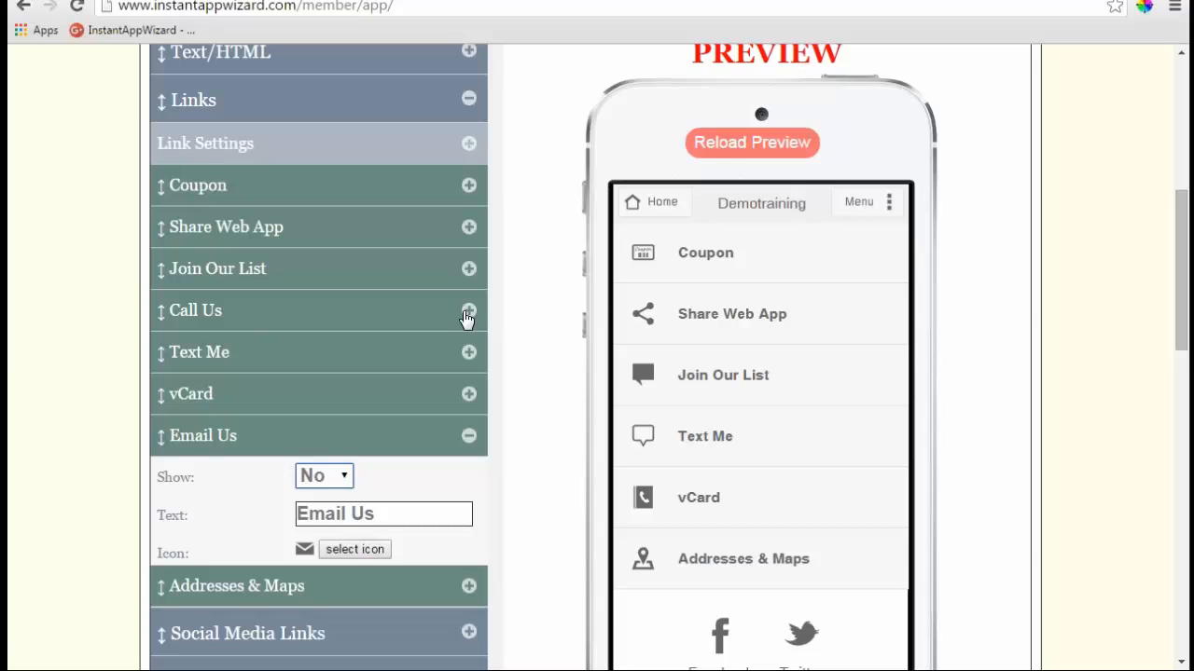
scroll(466, 318, "down", 1)
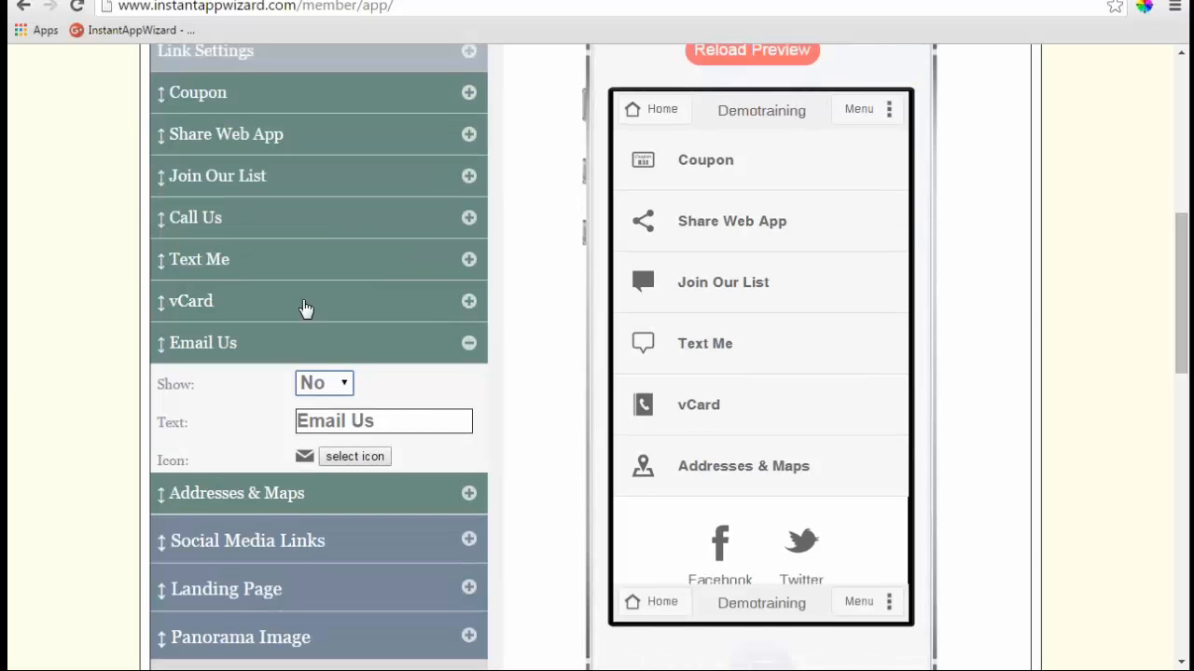
left_click_drag(274, 506, 274, 157)
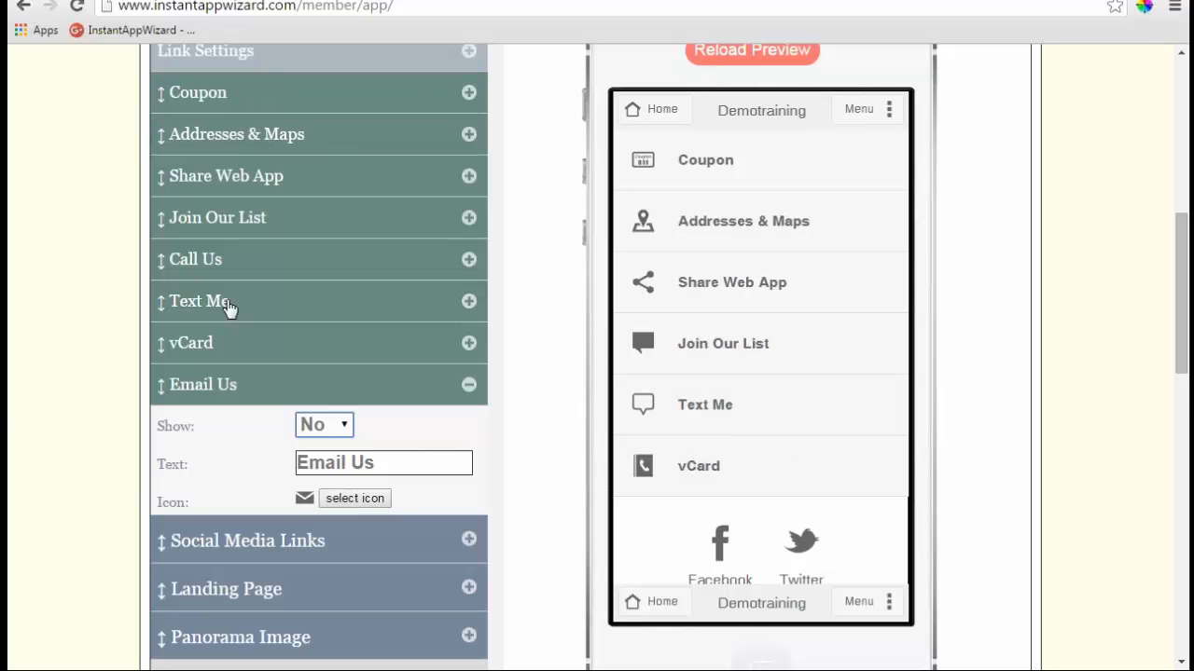
left_click_drag(230, 309, 228, 178)
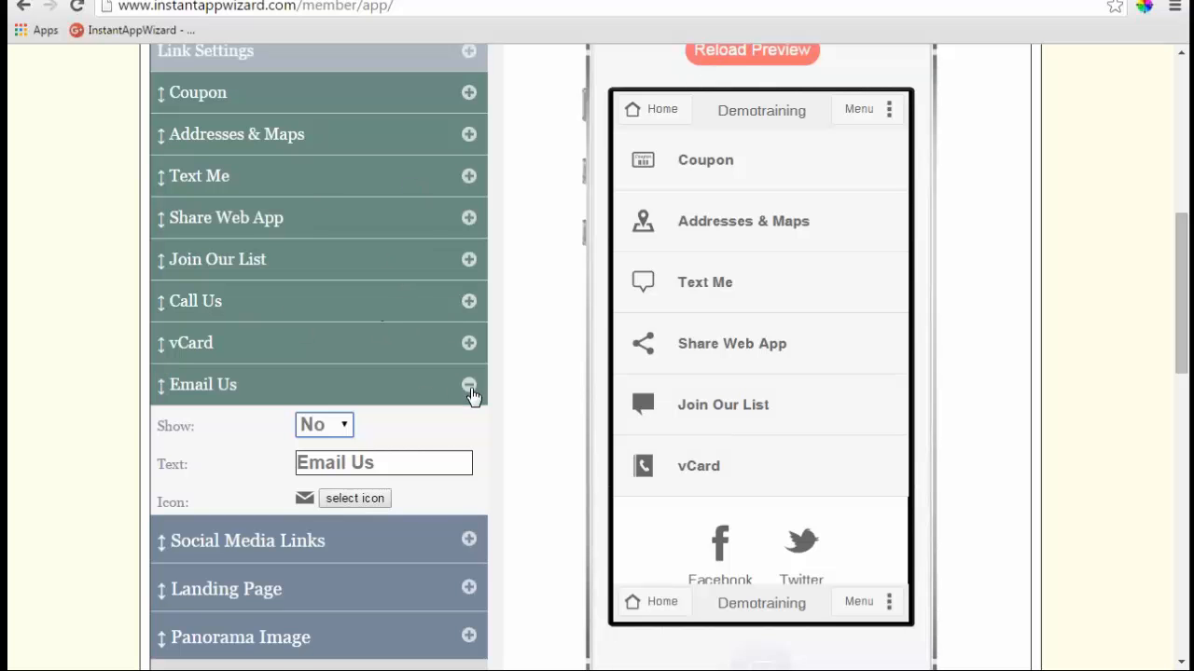
- Switch Social Media Links' Show On Home Page to No, then back to Yes
left_click(469, 386)
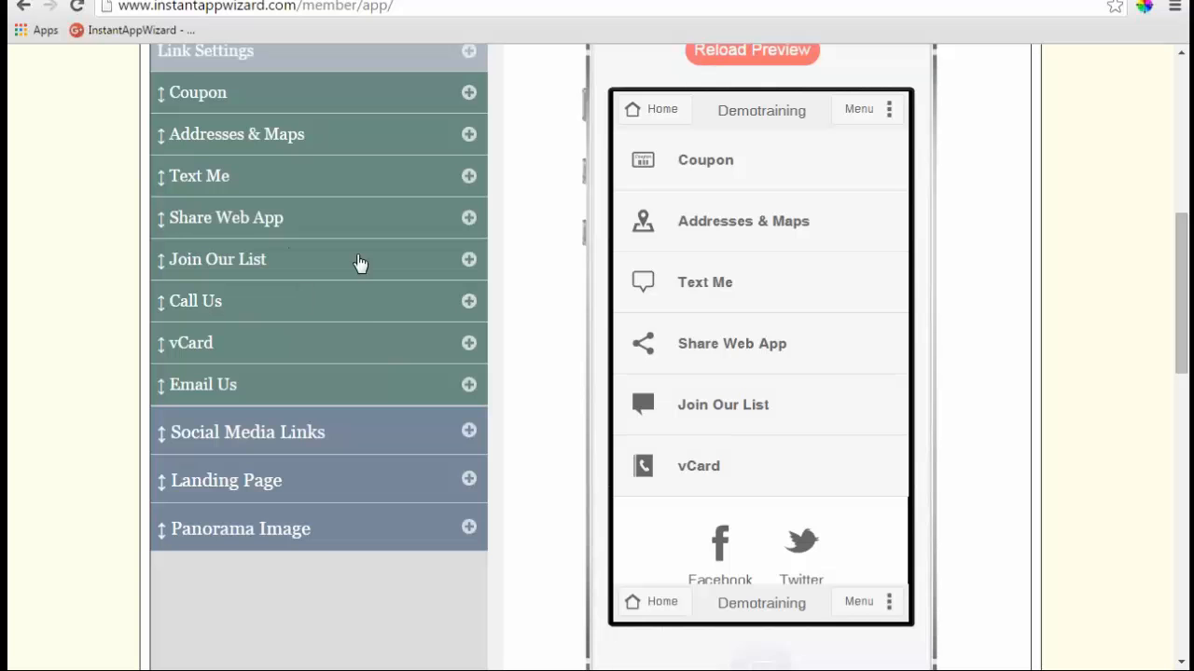
scroll(746, 362, "down", 1)
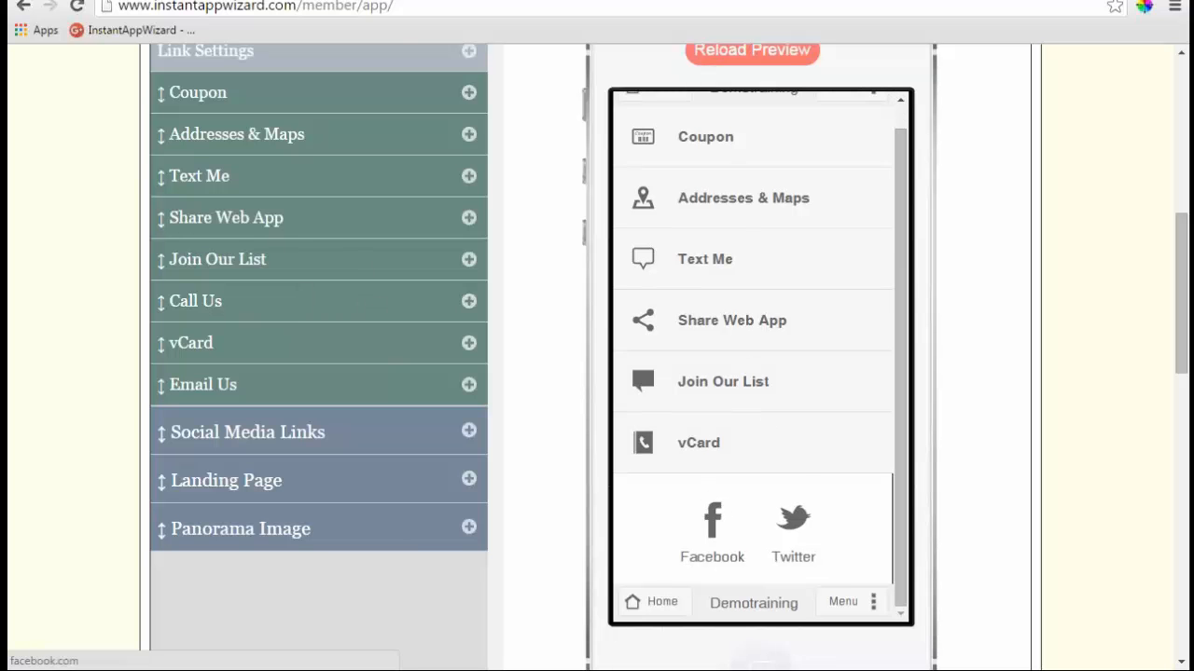
left_click(469, 430)
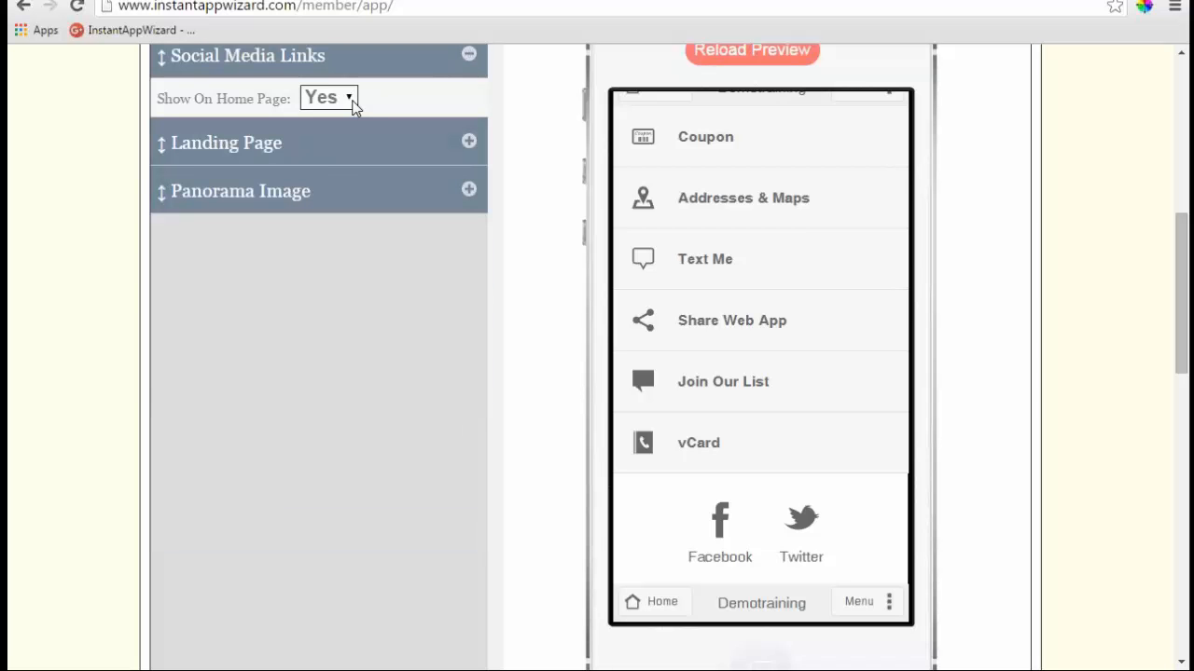
left_click(349, 98)
left_click(331, 149)
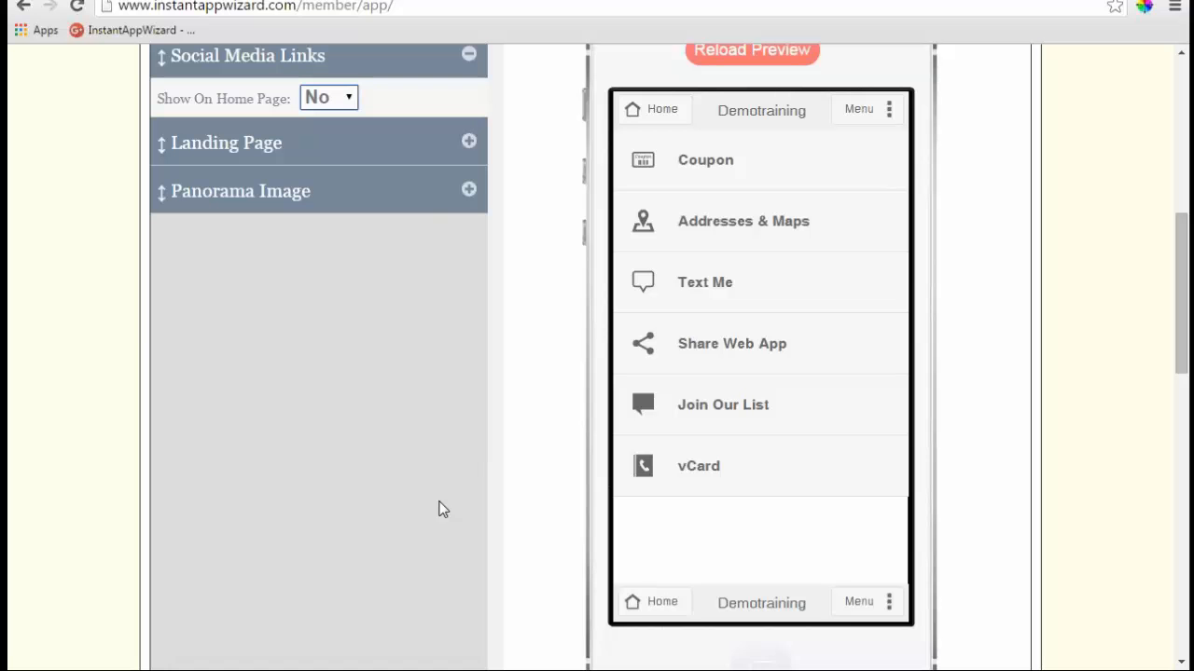
left_click(349, 98)
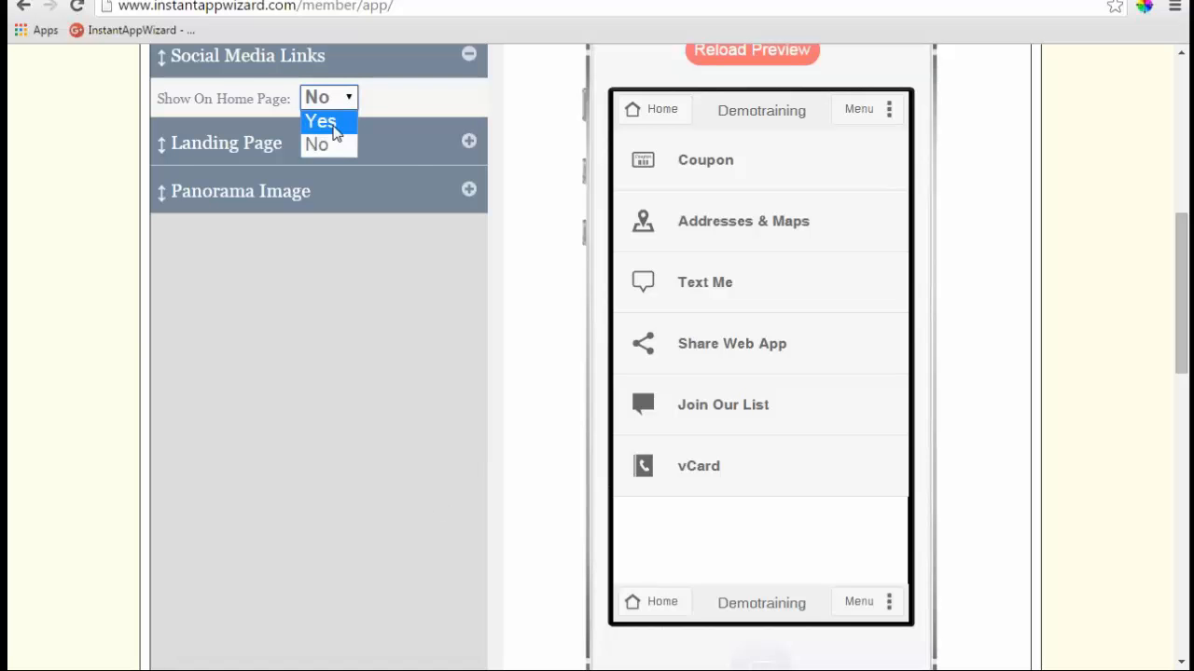
left_click(324, 121)
scroll(538, 427, "up", 1)
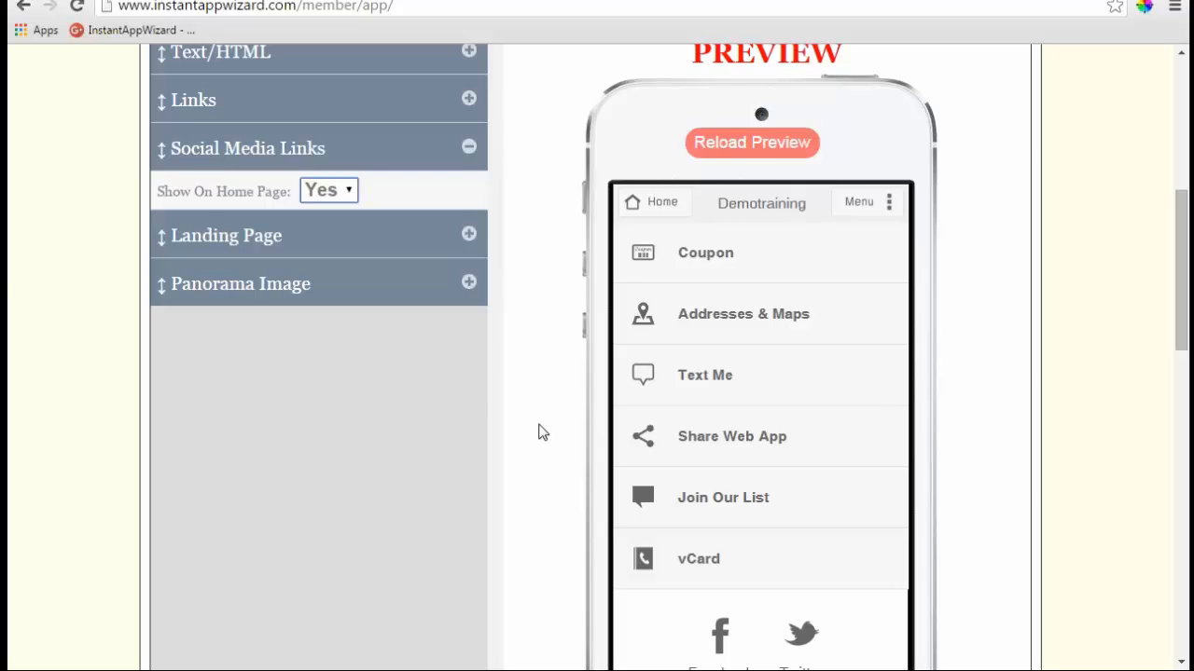
scroll(538, 432, "up", 1)
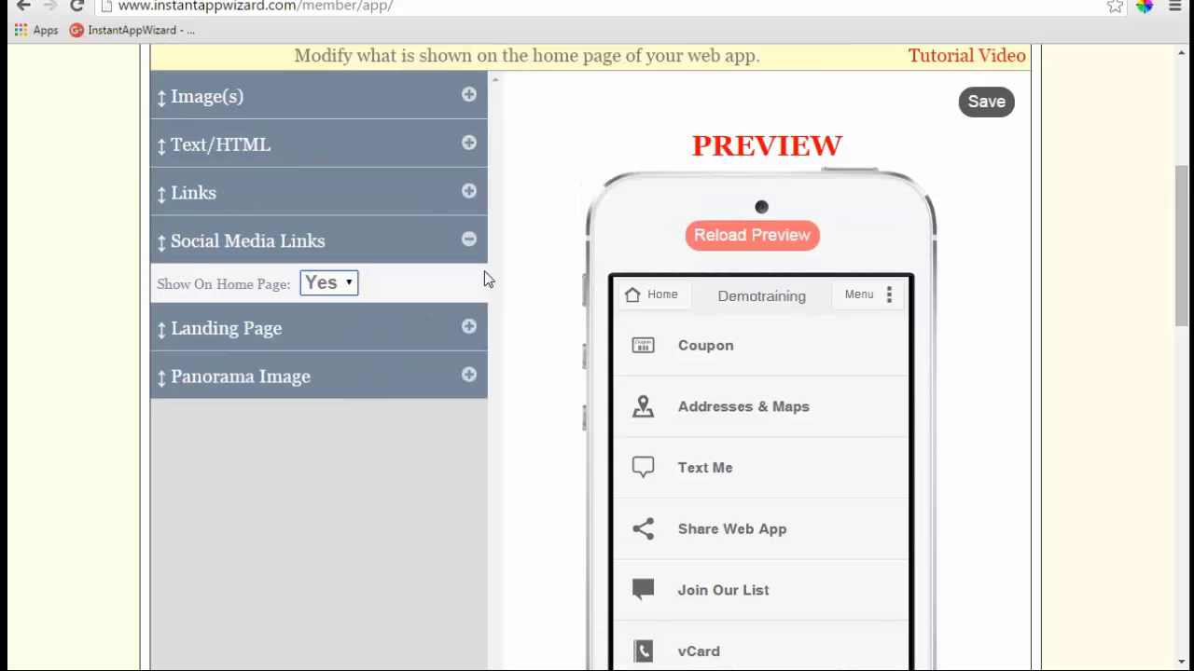
- Set the Join Our List link to not show on the home page
left_click(466, 193)
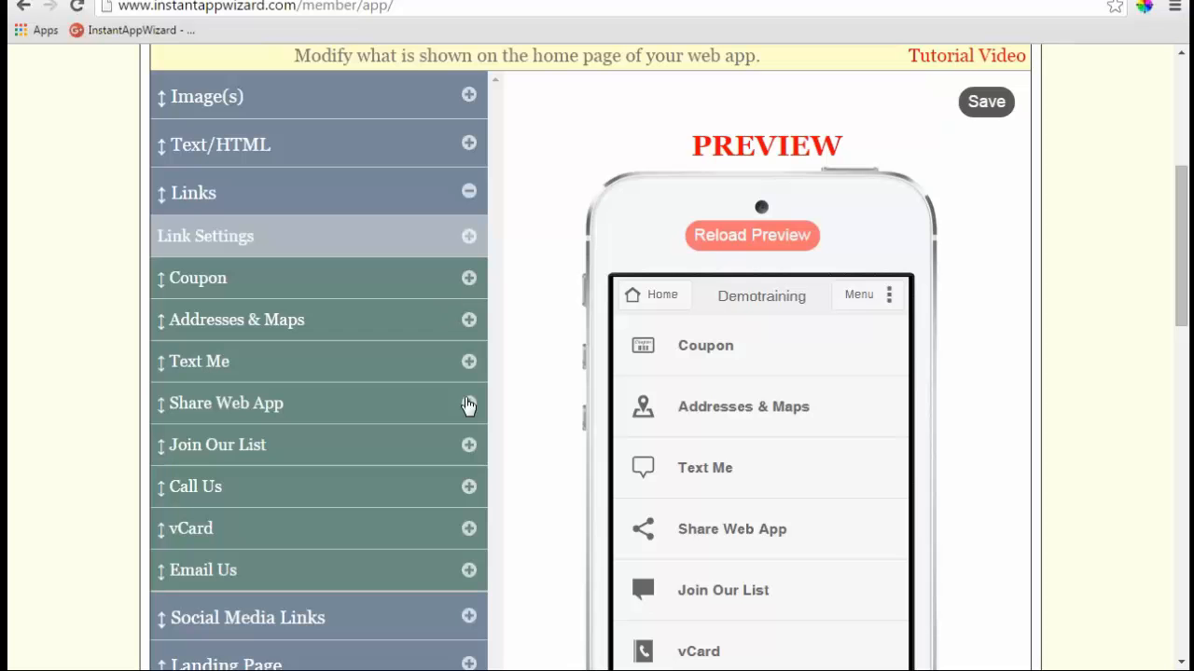
left_click(470, 449)
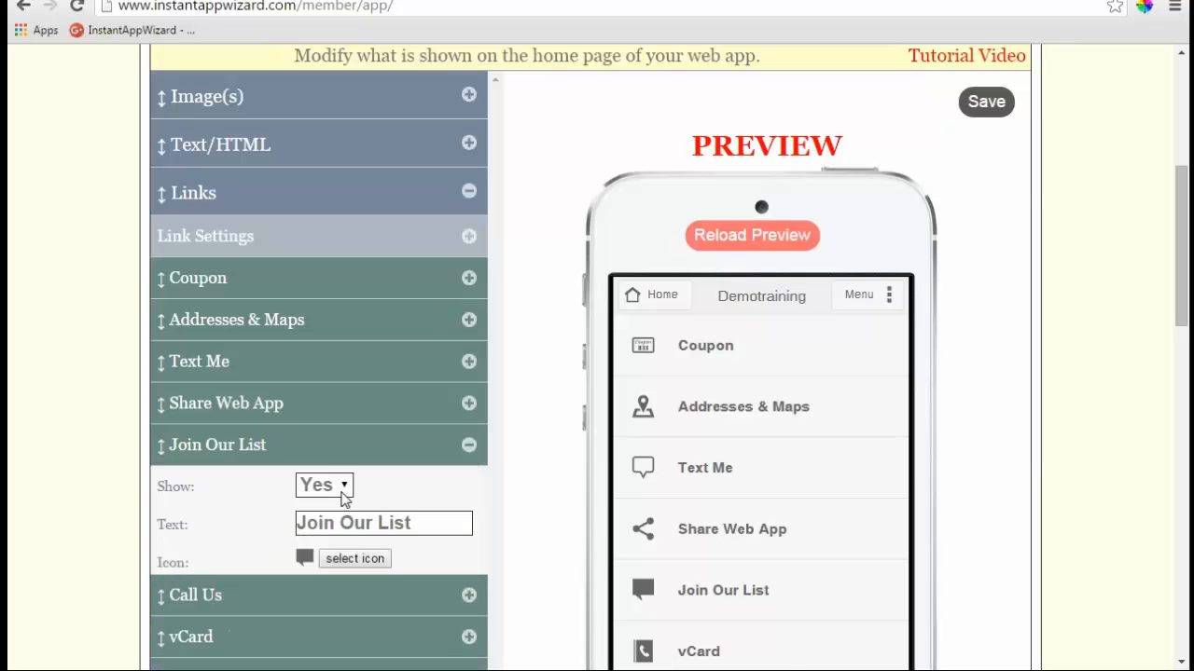
left_click(342, 487)
left_click(313, 533)
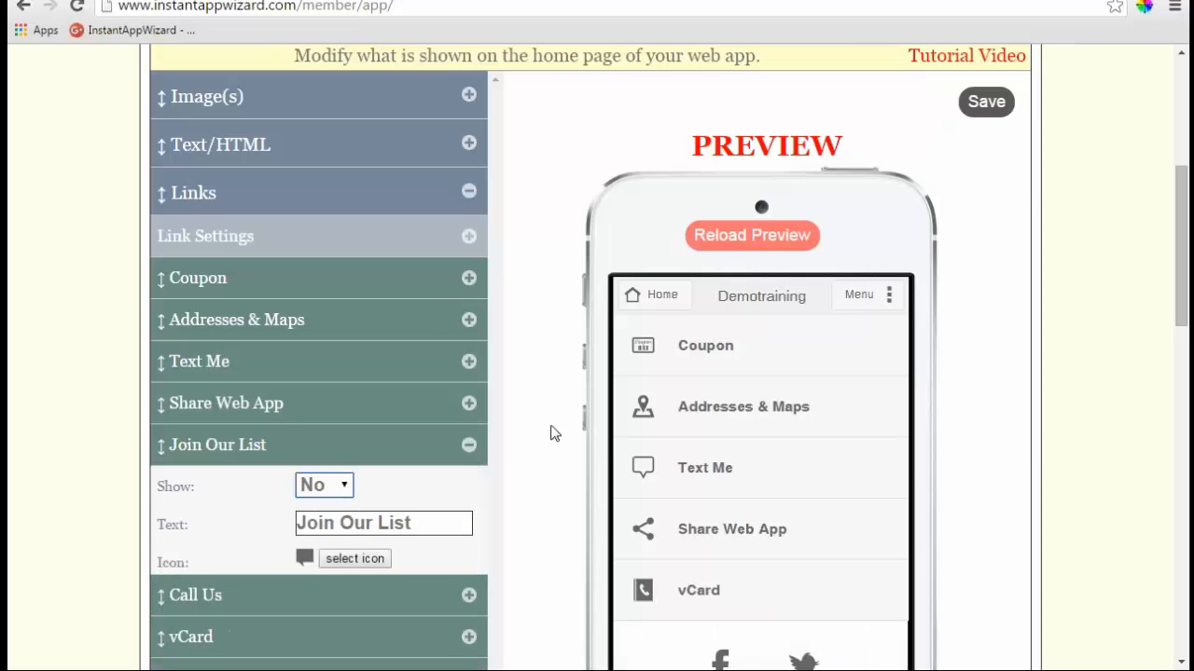
- Collapse the Home Page editor and reopen it
scroll(552, 432, "down", 1)
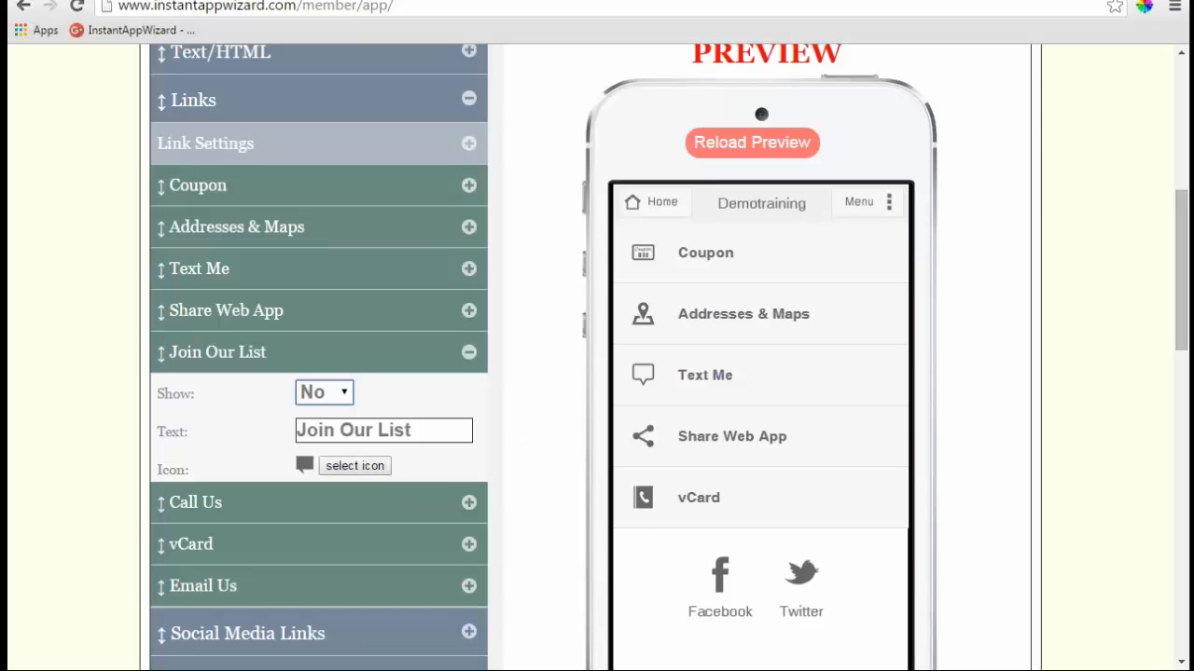
scroll(723, 185, "up", 3)
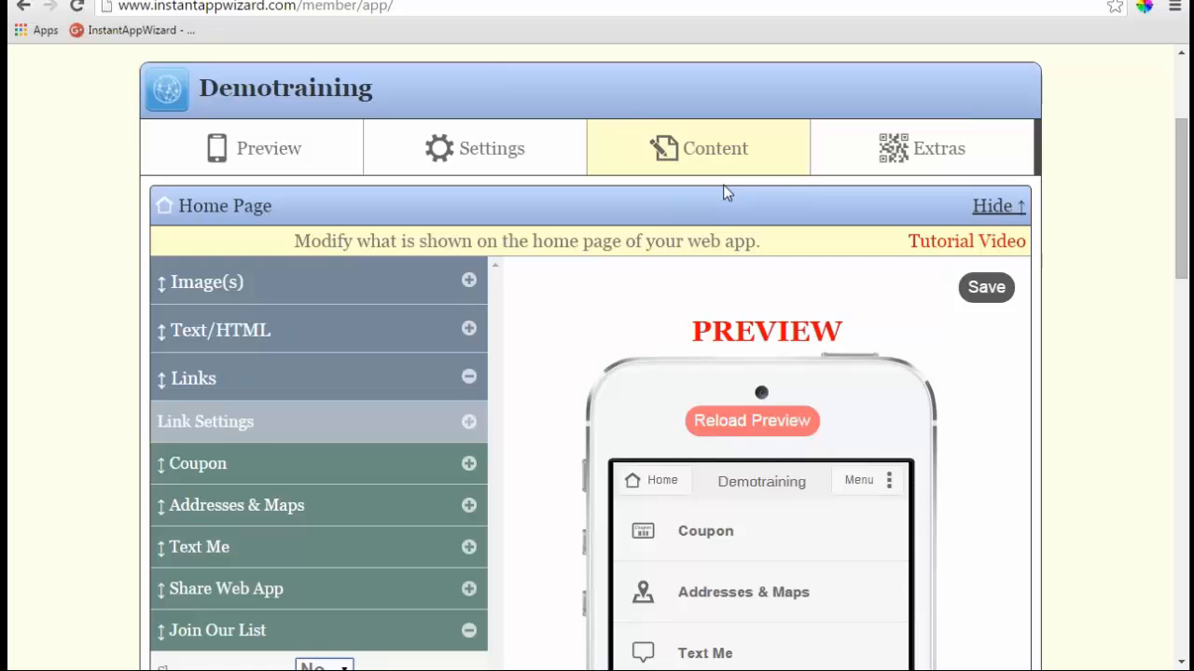
left_click(996, 205)
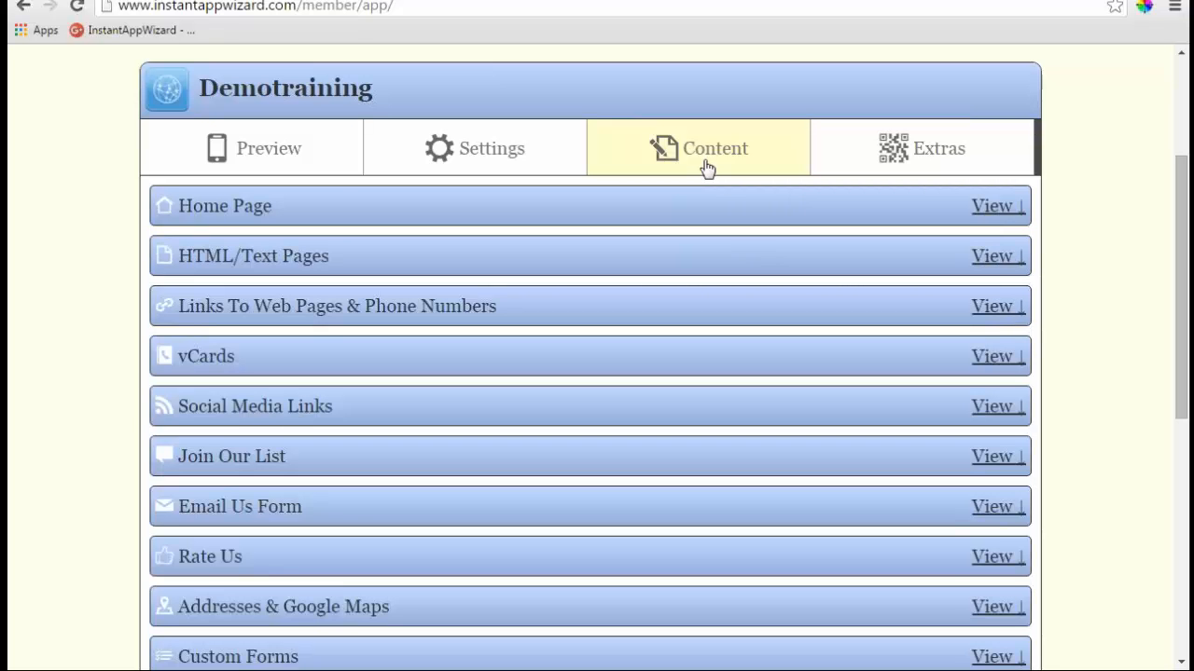
left_click(996, 206)
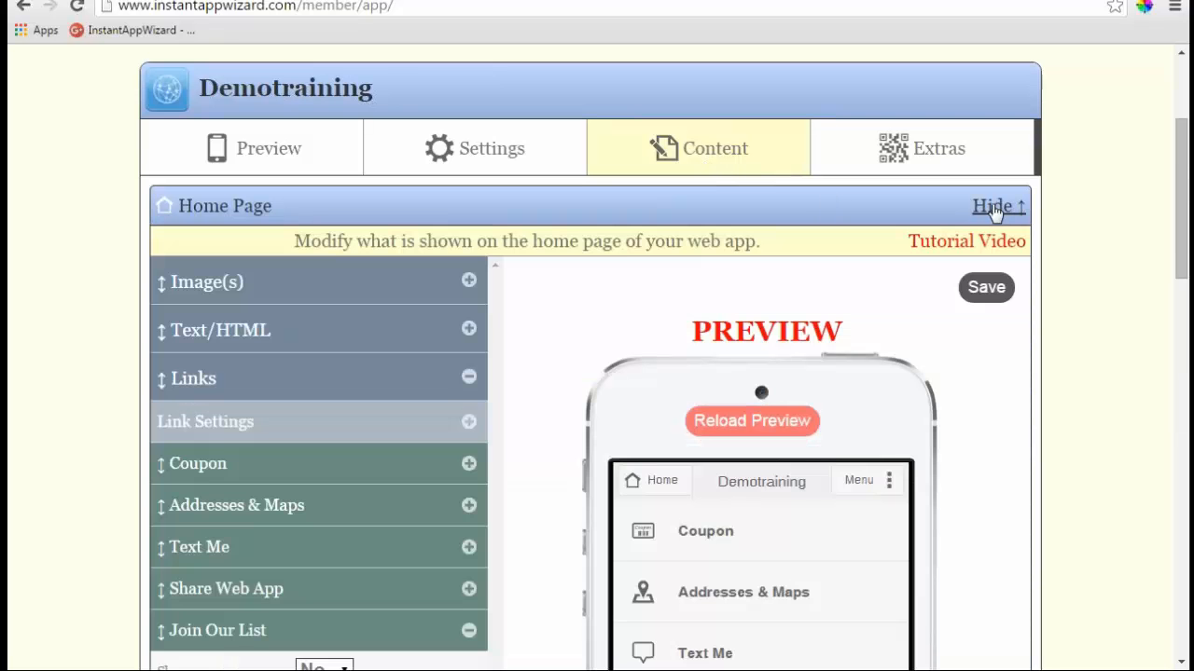
- Expand Text/HTML, view its empty HTML source, close the dialog, and collapse the section
left_click(468, 329)
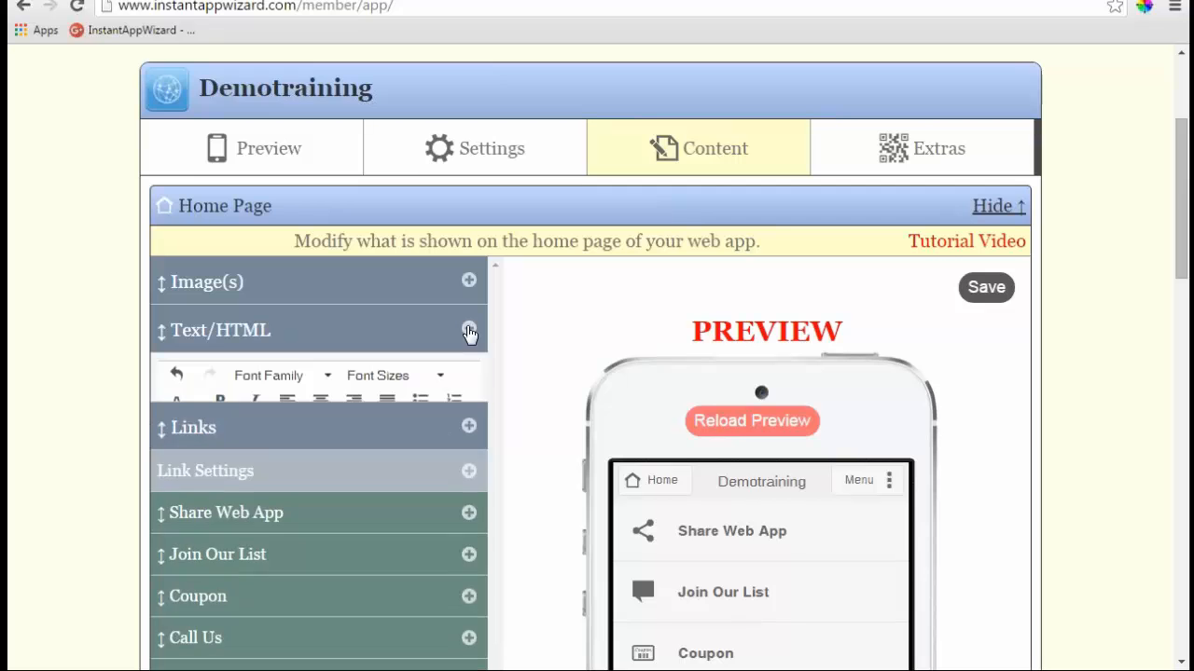
scroll(493, 330, "down", 1)
left_click(276, 334)
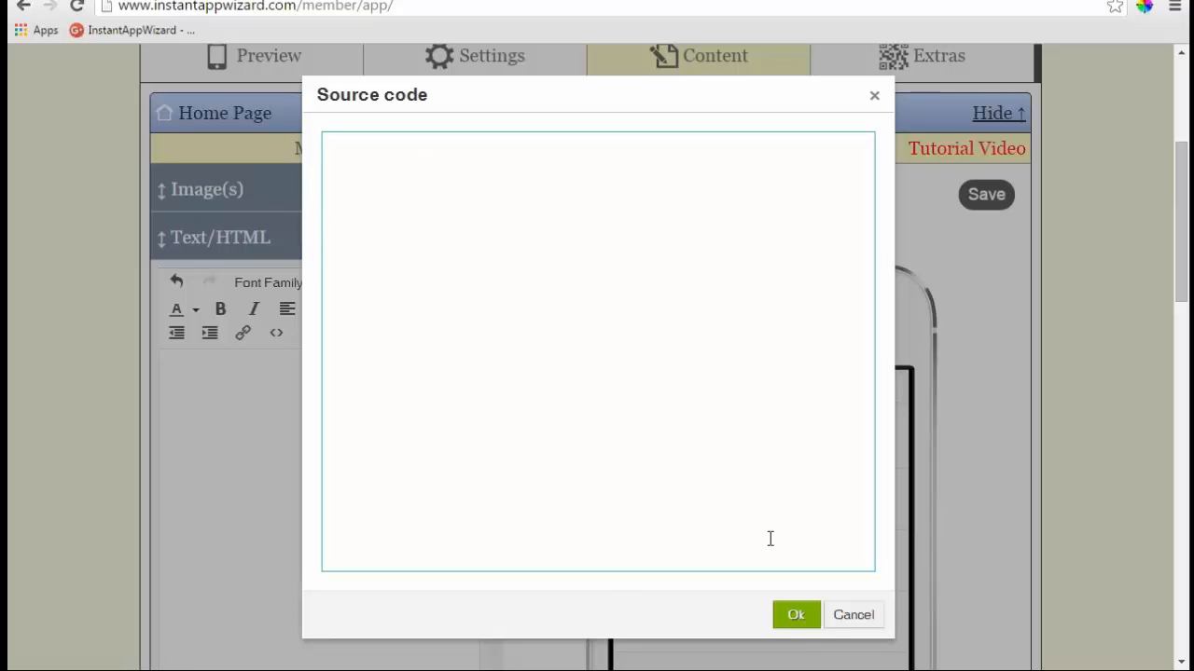
left_click(795, 617)
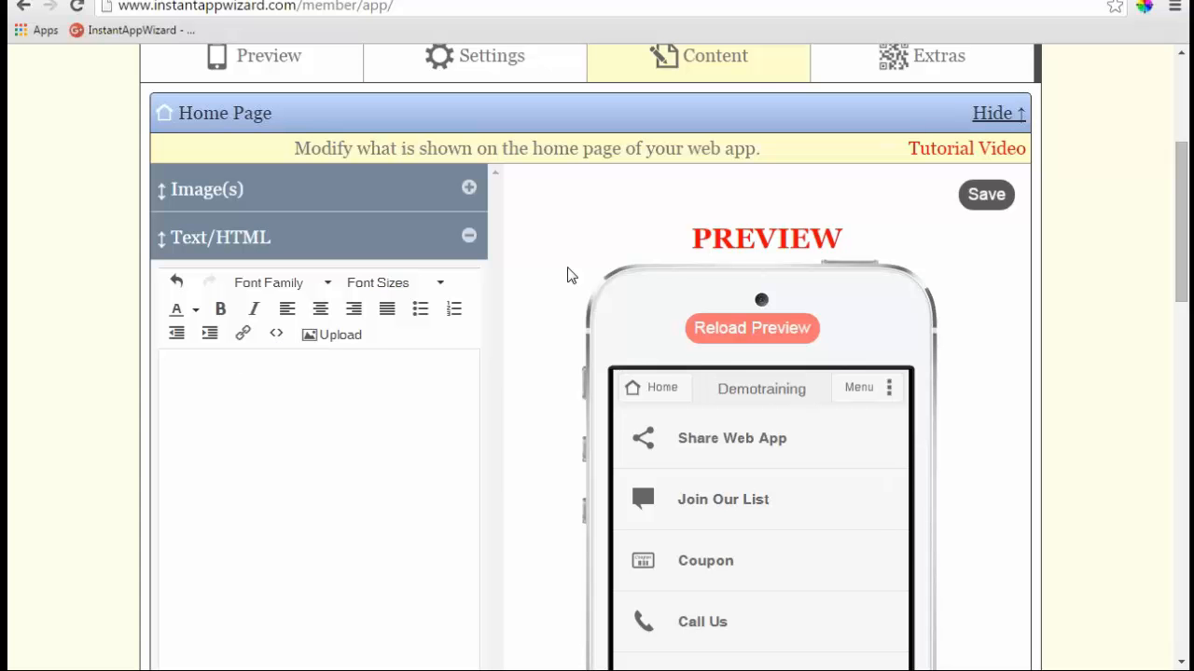
left_click(469, 236)
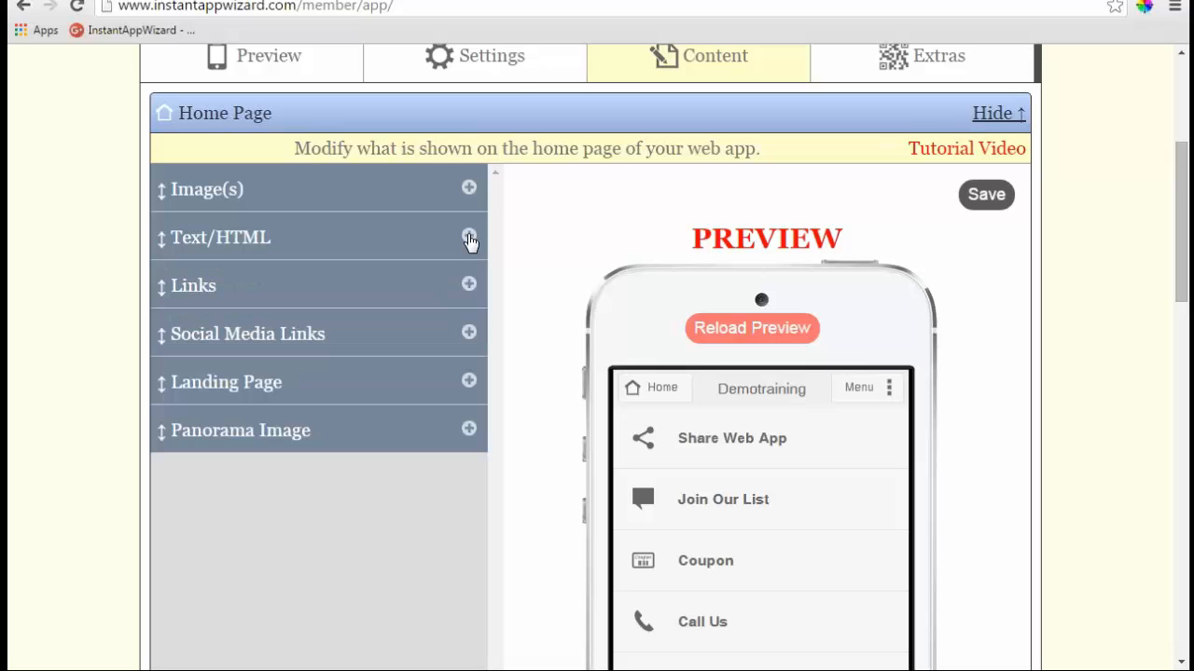
- Collapse the Home Page editor and switch to the app's Settings sections
left_click(996, 113)
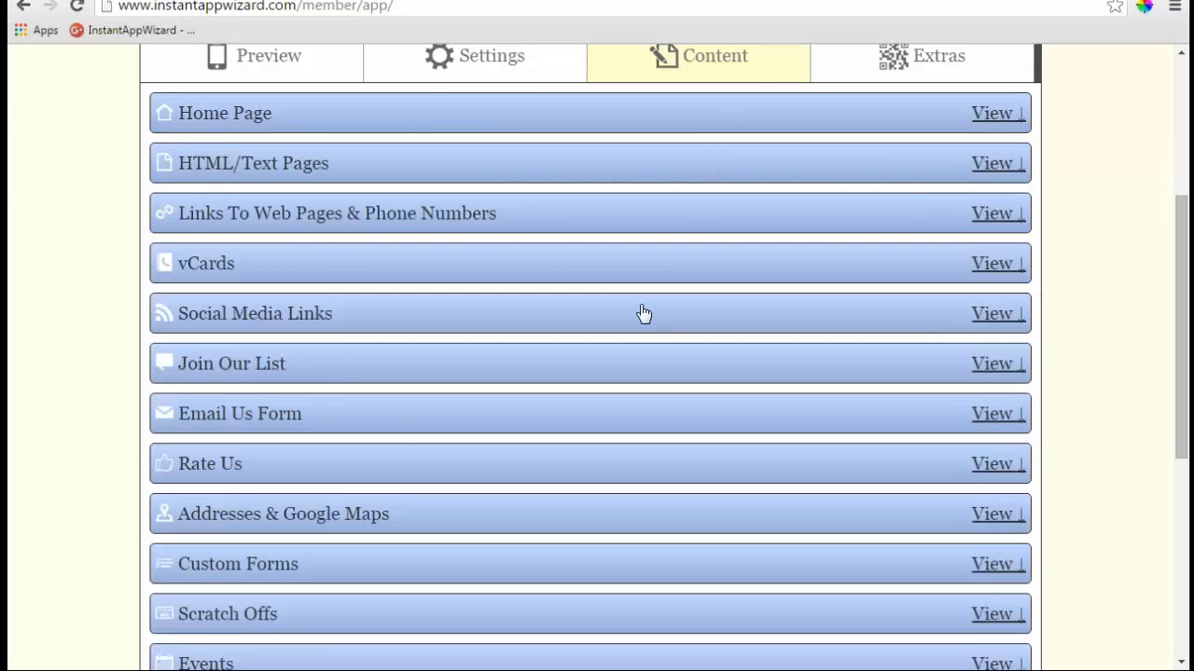
scroll(644, 313, "down", 5)
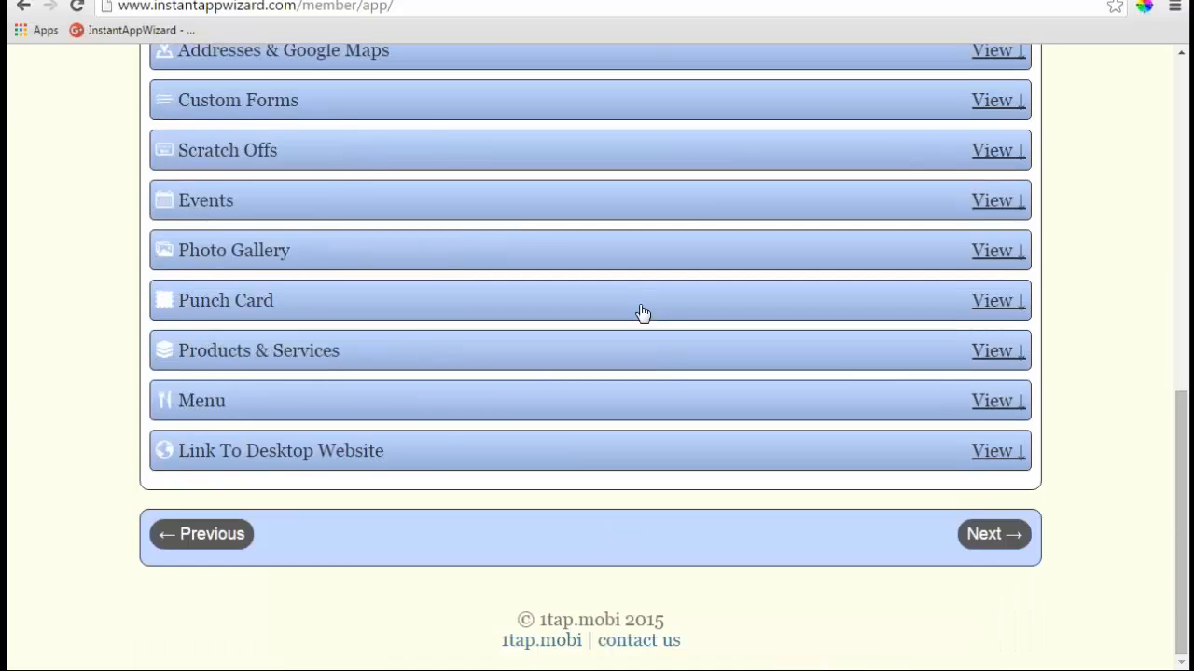
scroll(644, 314, "up", 5)
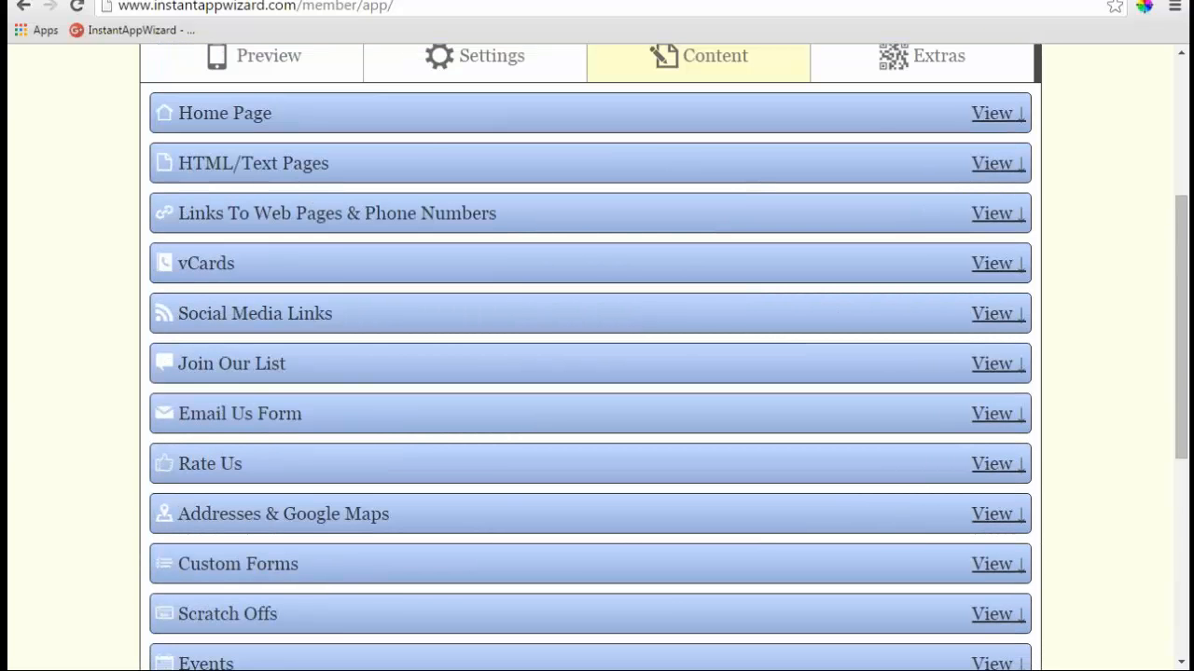
scroll(597, 373, "up", 2)
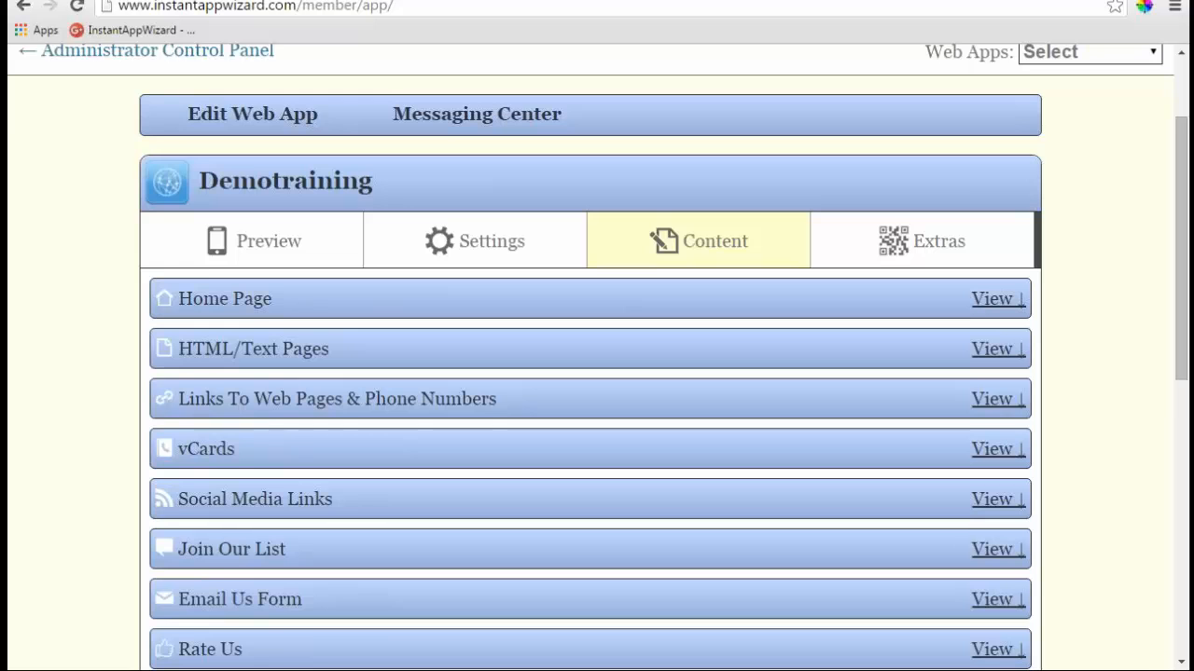
scroll(597, 373, "down", 1)
scroll(487, 250, "down", 4)
scroll(487, 249, "up", 5)
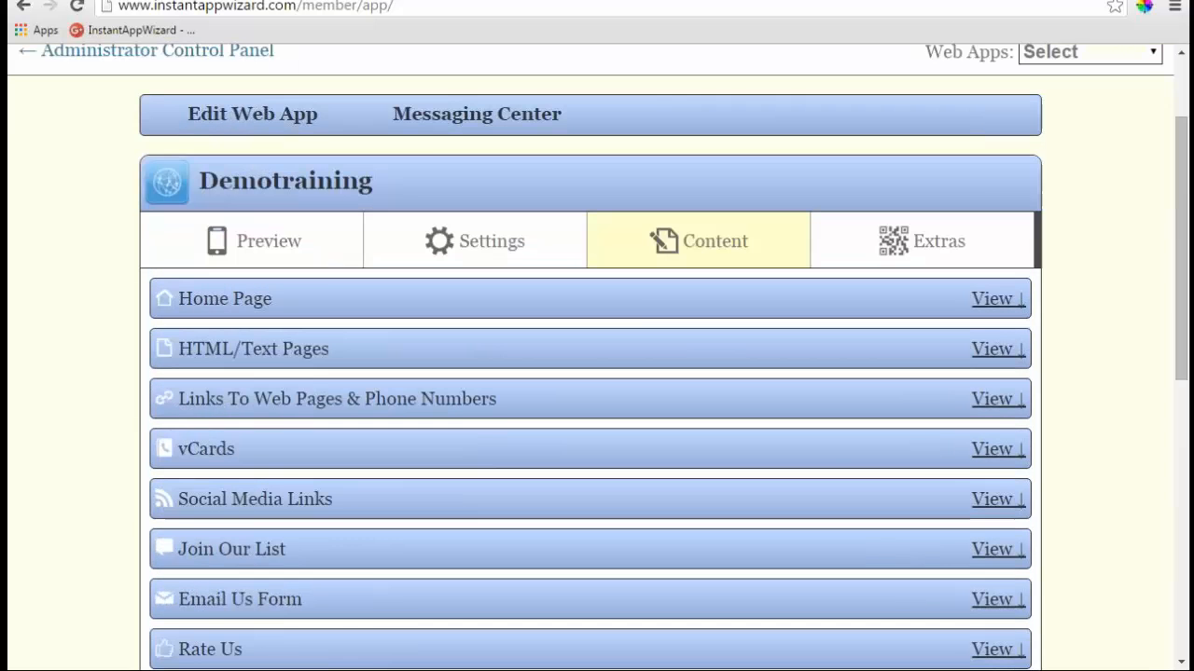
left_click(487, 249)
scroll(487, 250, "down", 3)
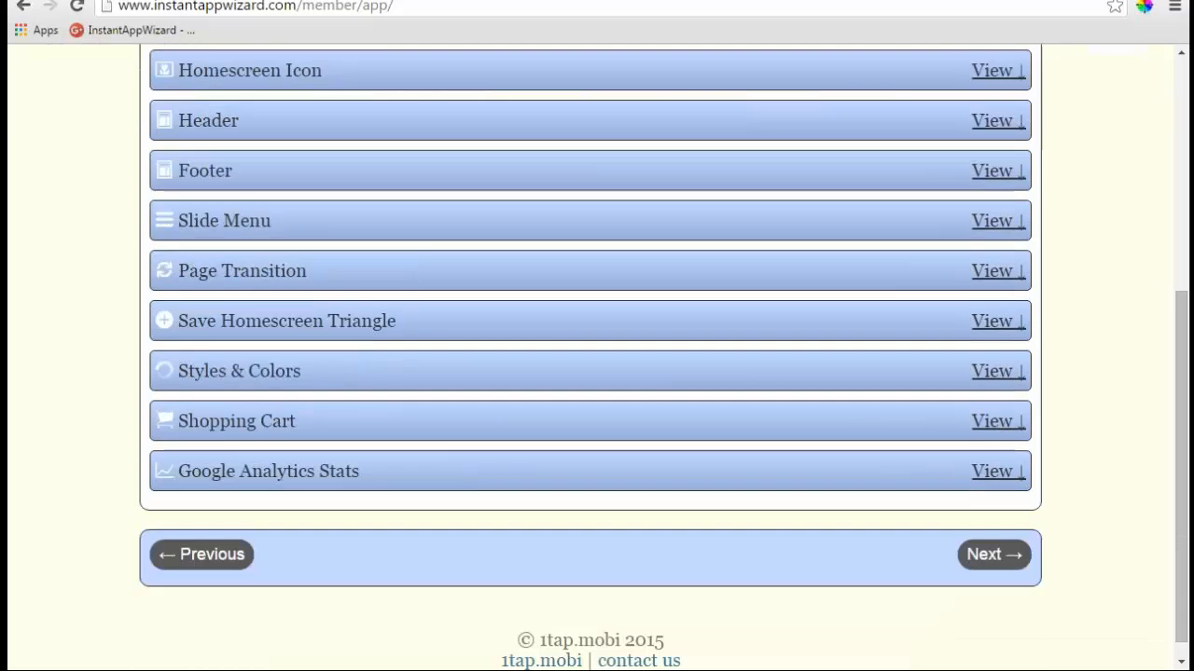
scroll(487, 250, "up", 1)
scroll(852, 307, "up", 2)
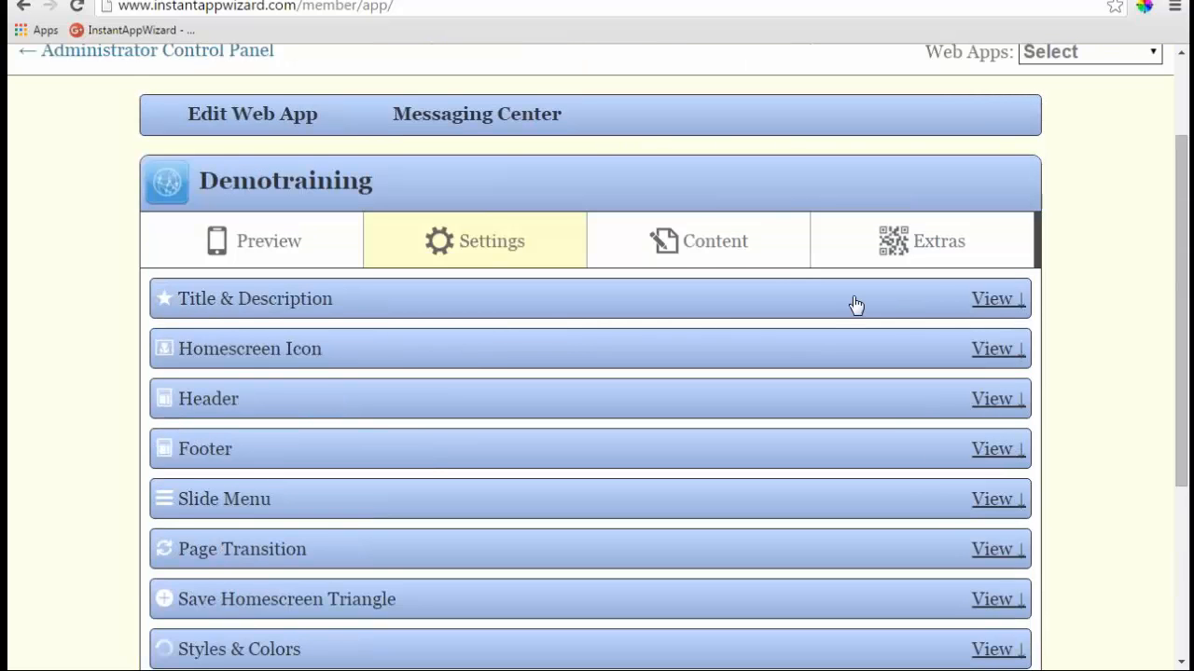
- Open Title & Description, showing title Demotraining, and click into the empty description box
left_click(996, 301)
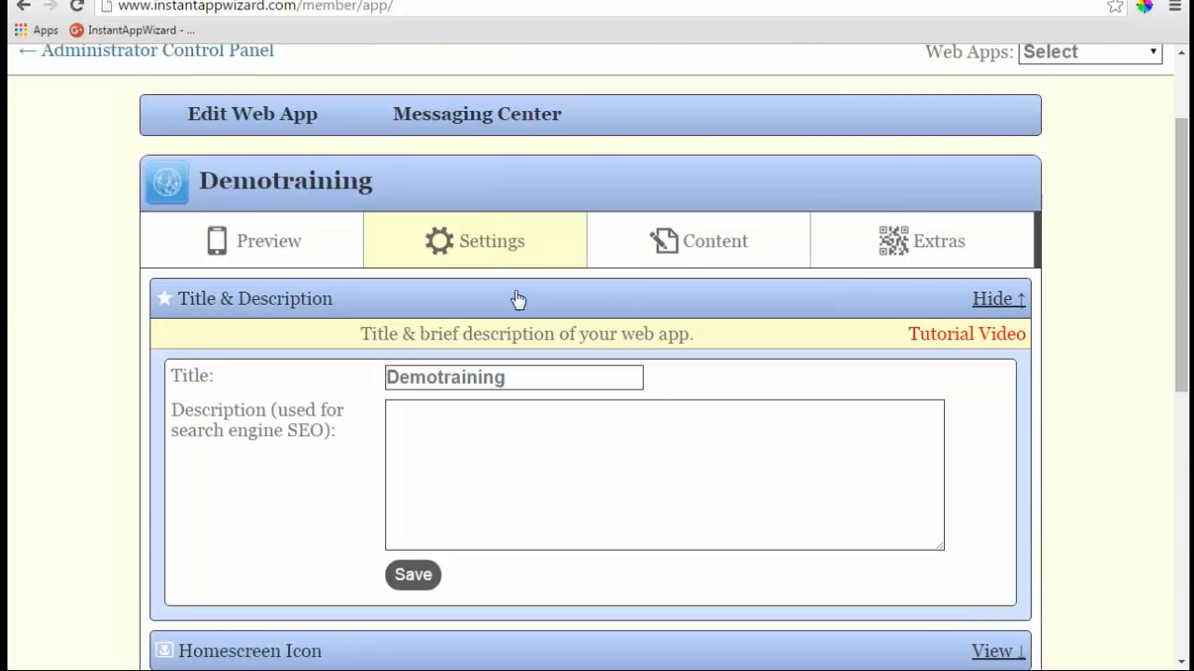
scroll(726, 379, "down", 1)
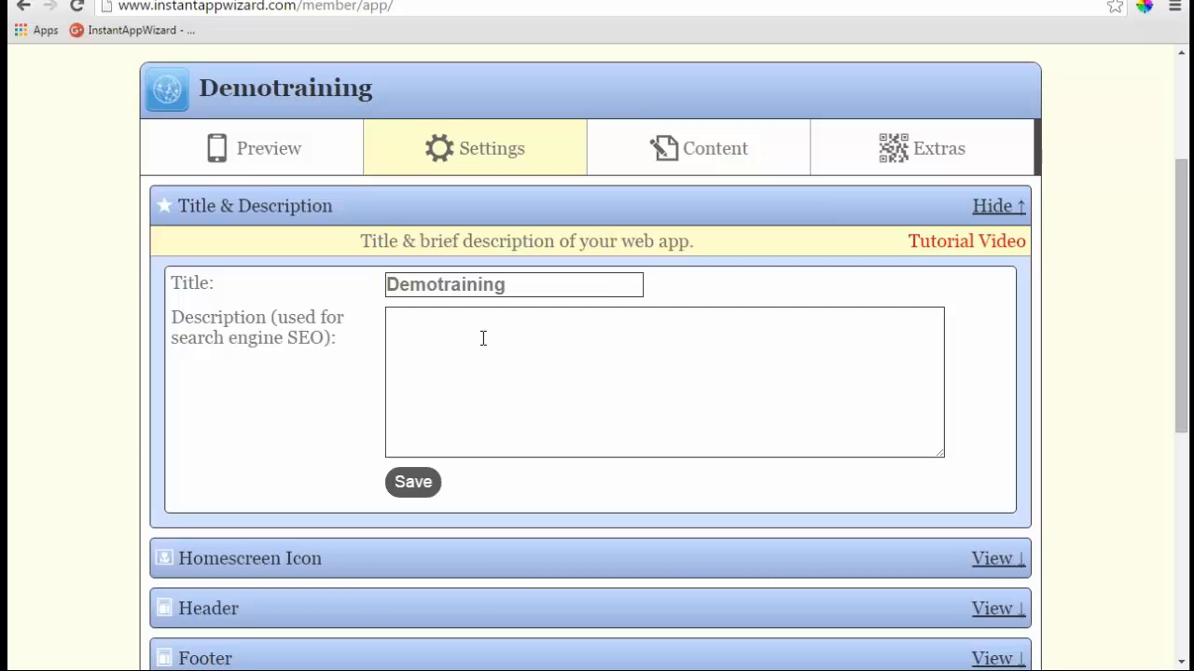
left_click(401, 322)
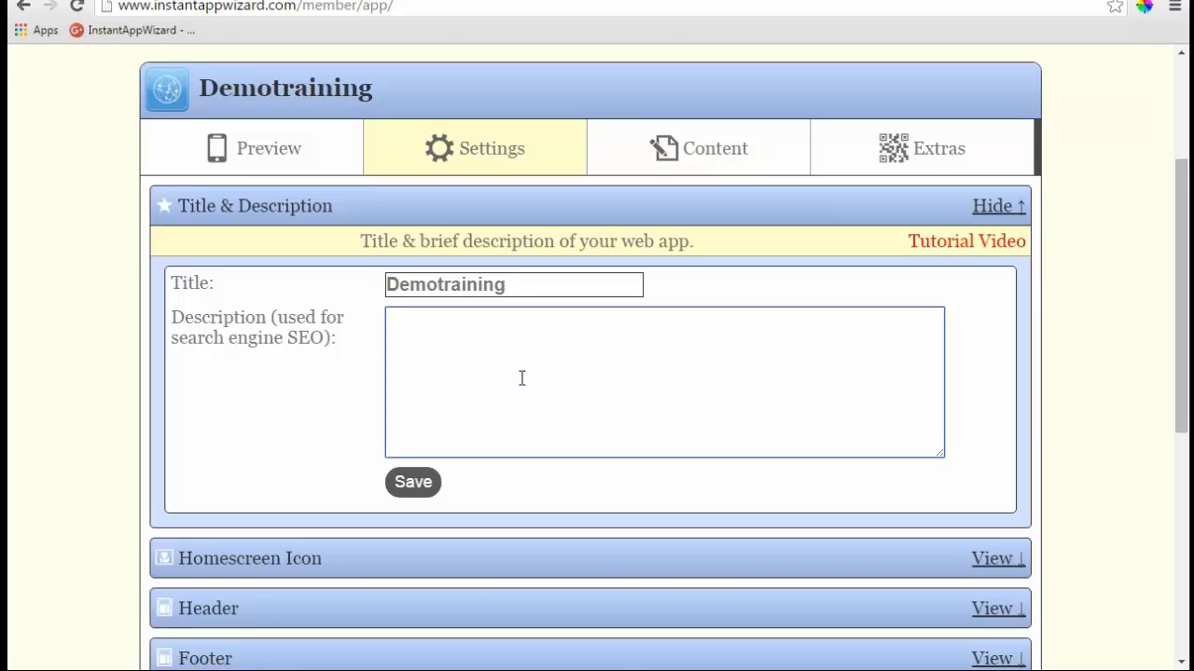
scroll(522, 378, "down", 2)
scroll(360, 196, "up", 1)
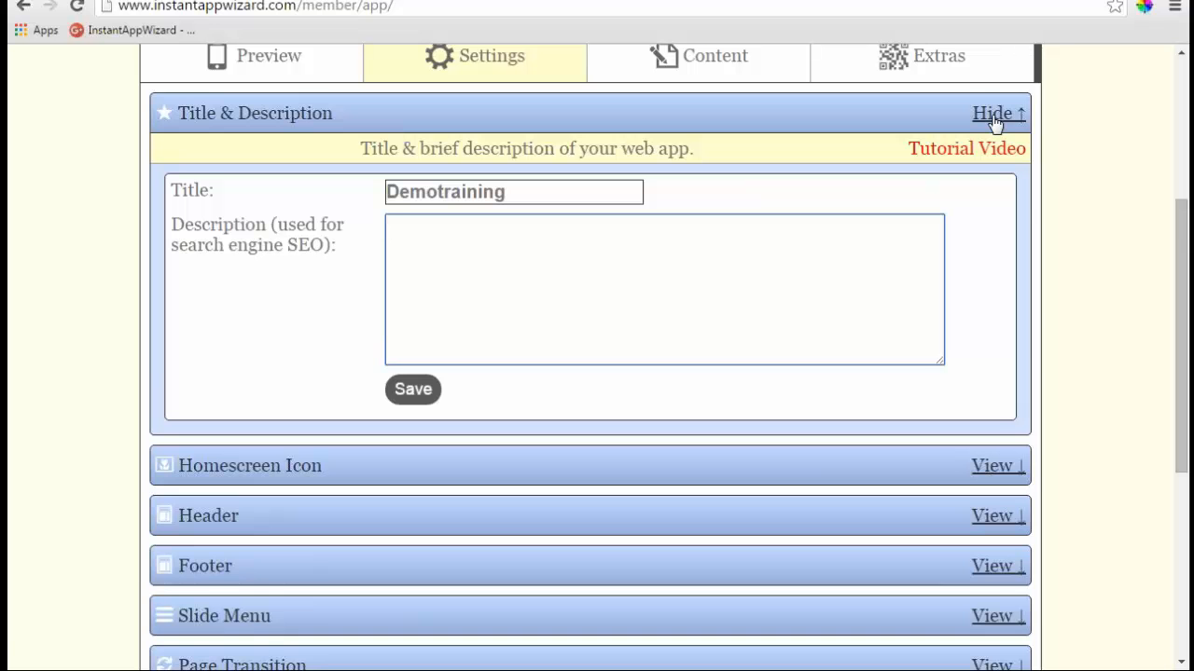
- Swap Title & Description for the Homescreen Icon settings and try the Icon Creator button
left_click(996, 117)
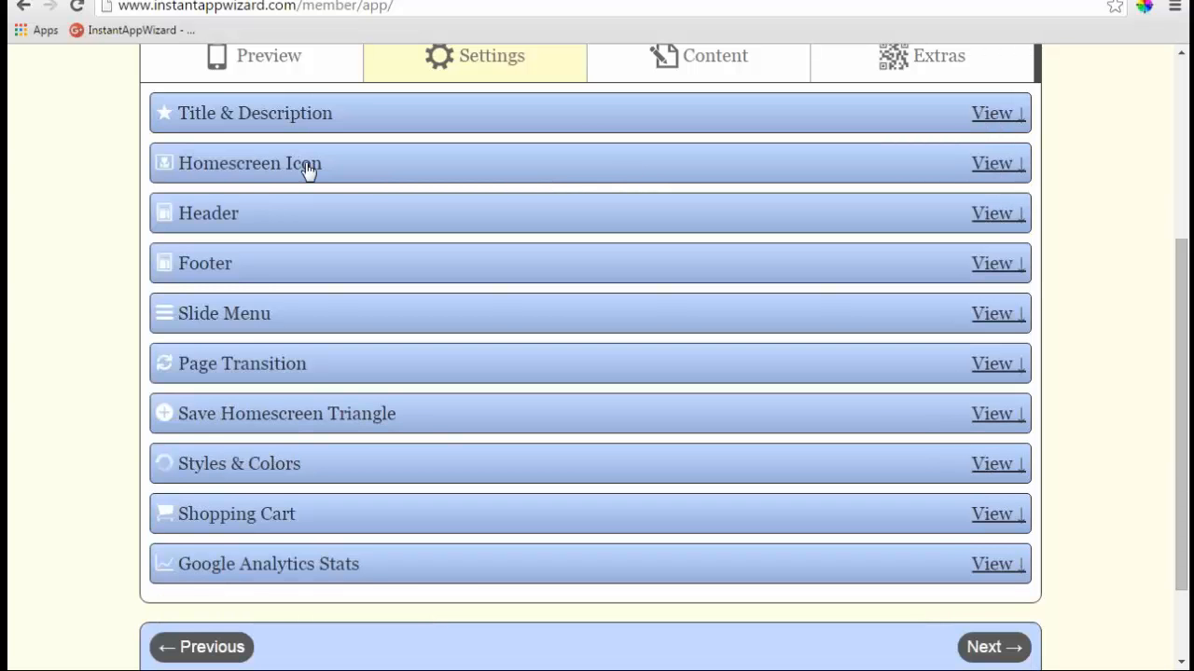
left_click(308, 171)
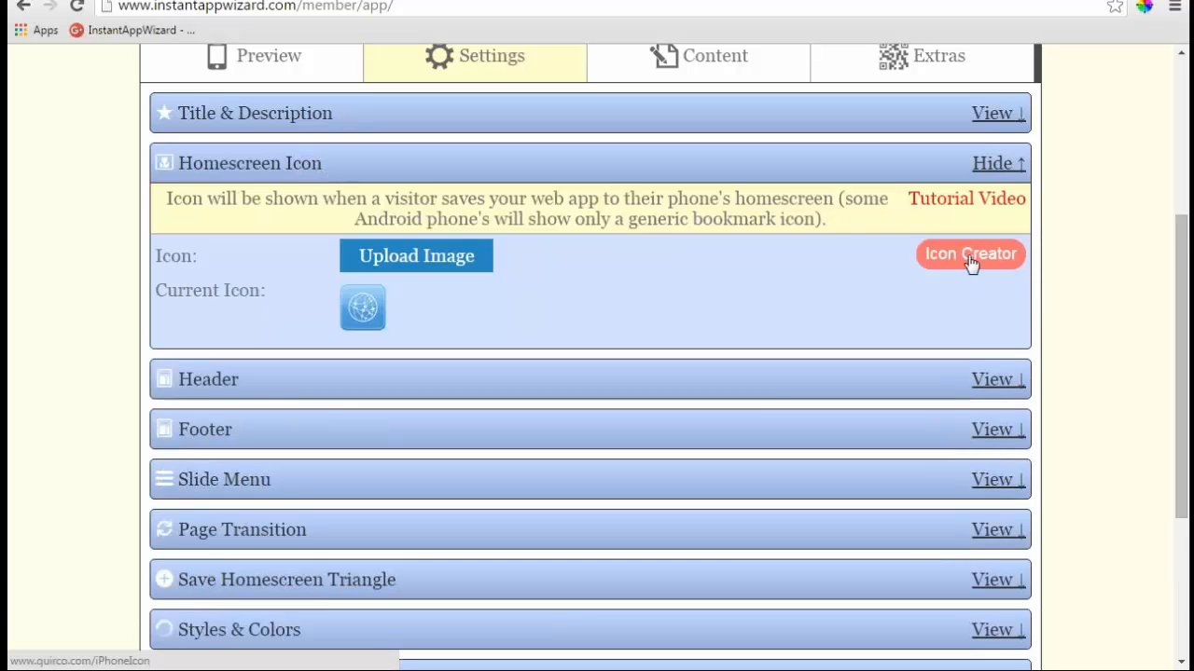
left_click(971, 263)
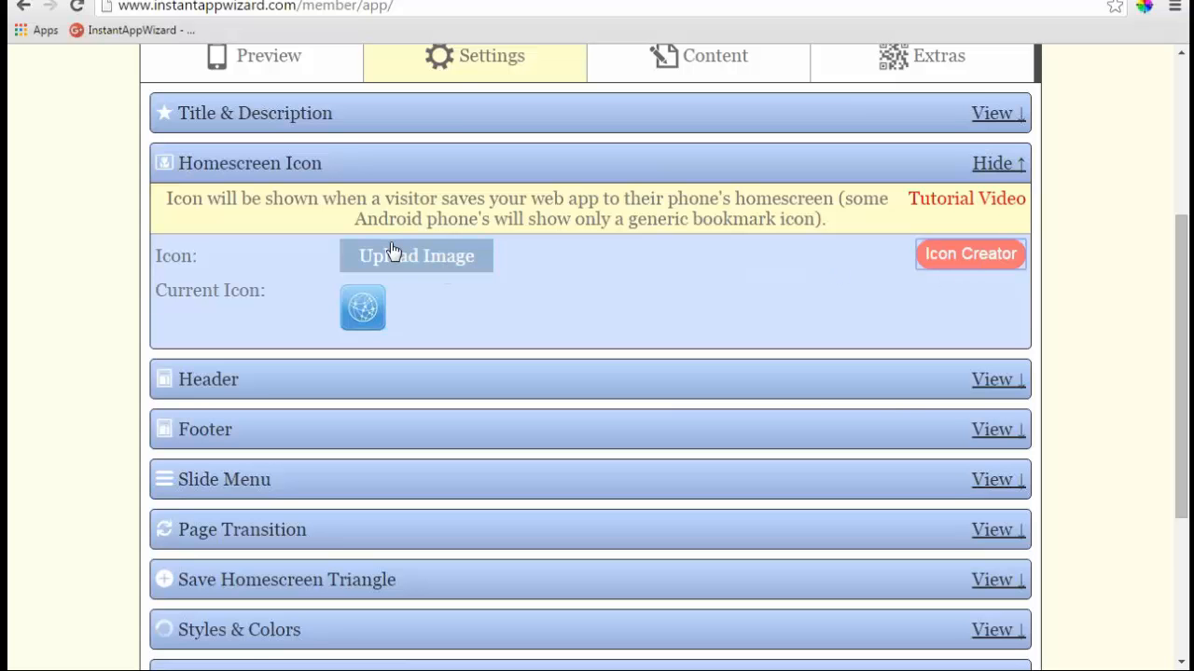
scroll(502, 320, "down", 1)
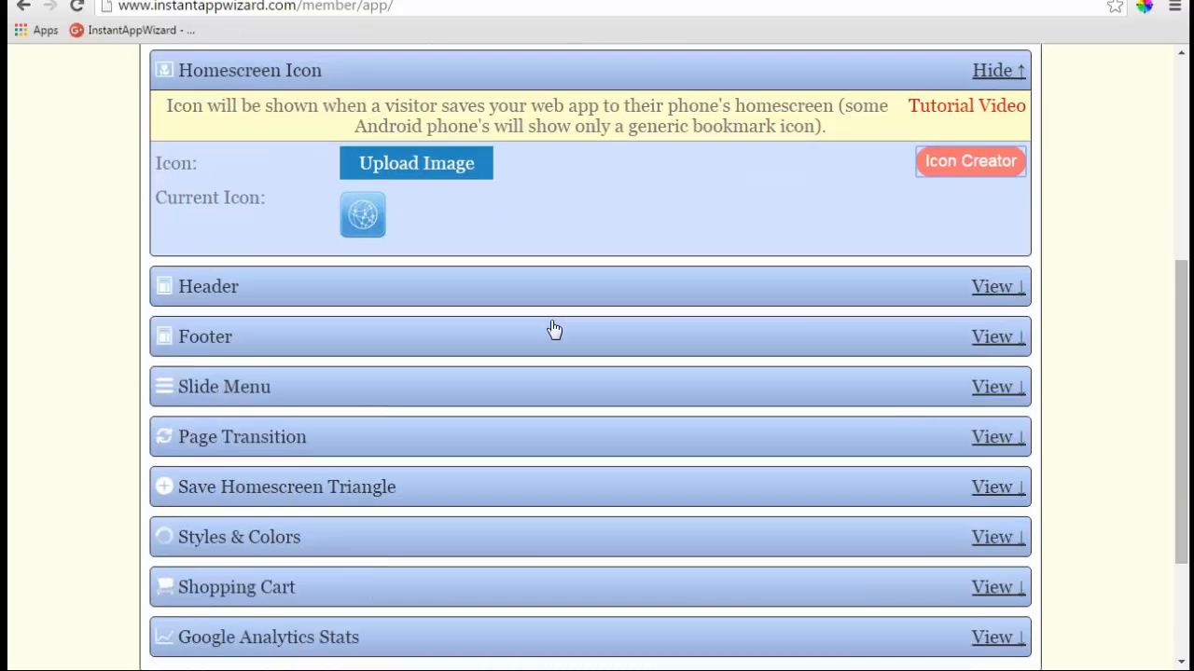
left_click(990, 289)
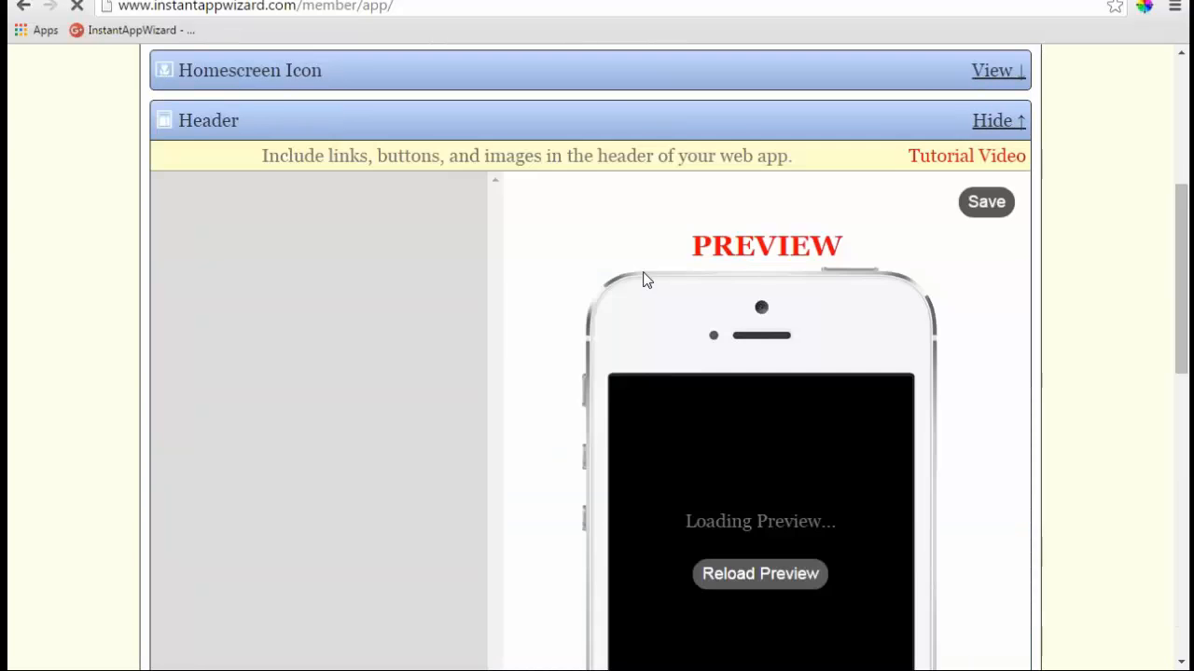
scroll(517, 279, "up", 1)
scroll(518, 280, "up", 1)
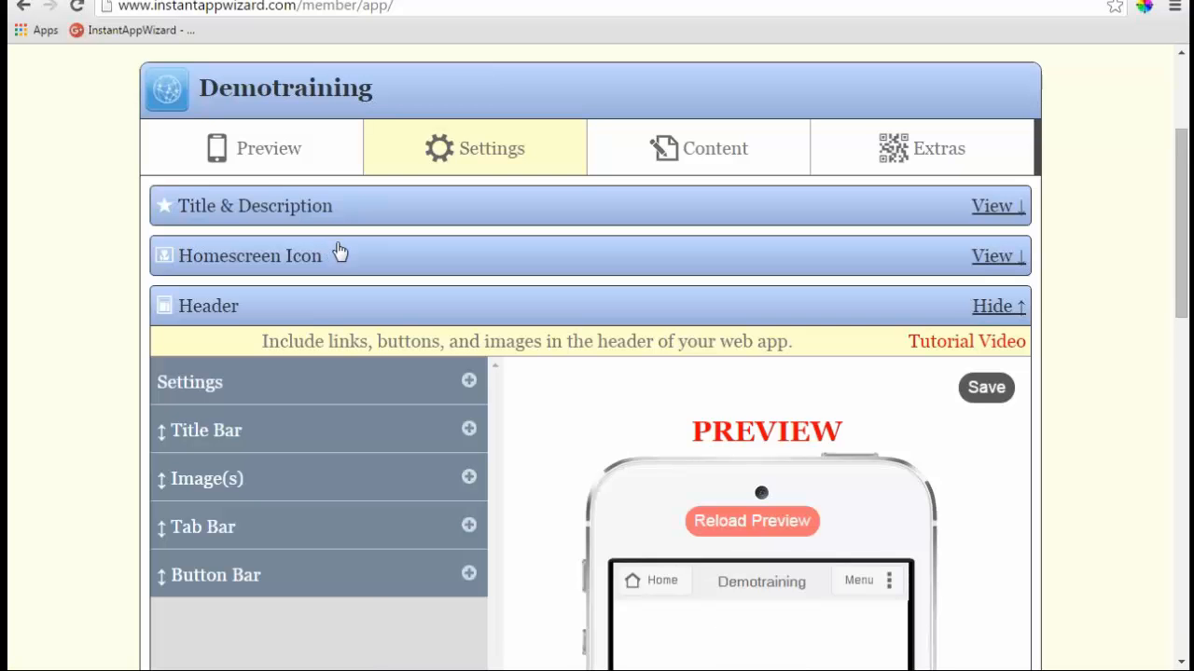
scroll(391, 252, "down", 2)
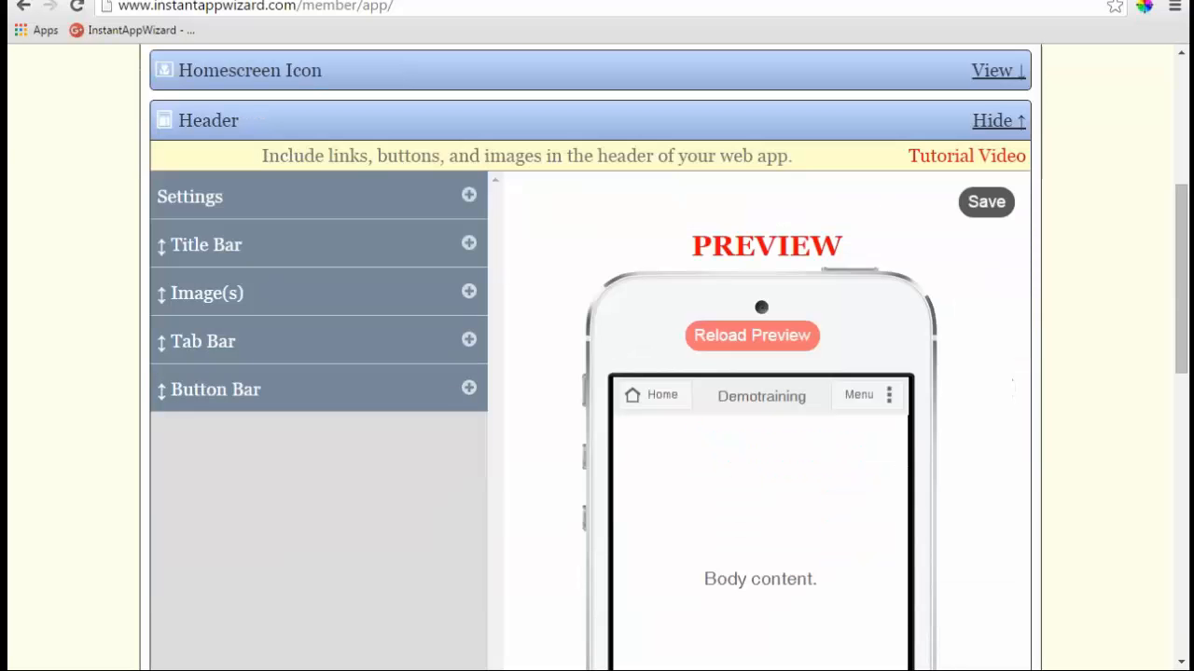
left_click(469, 197)
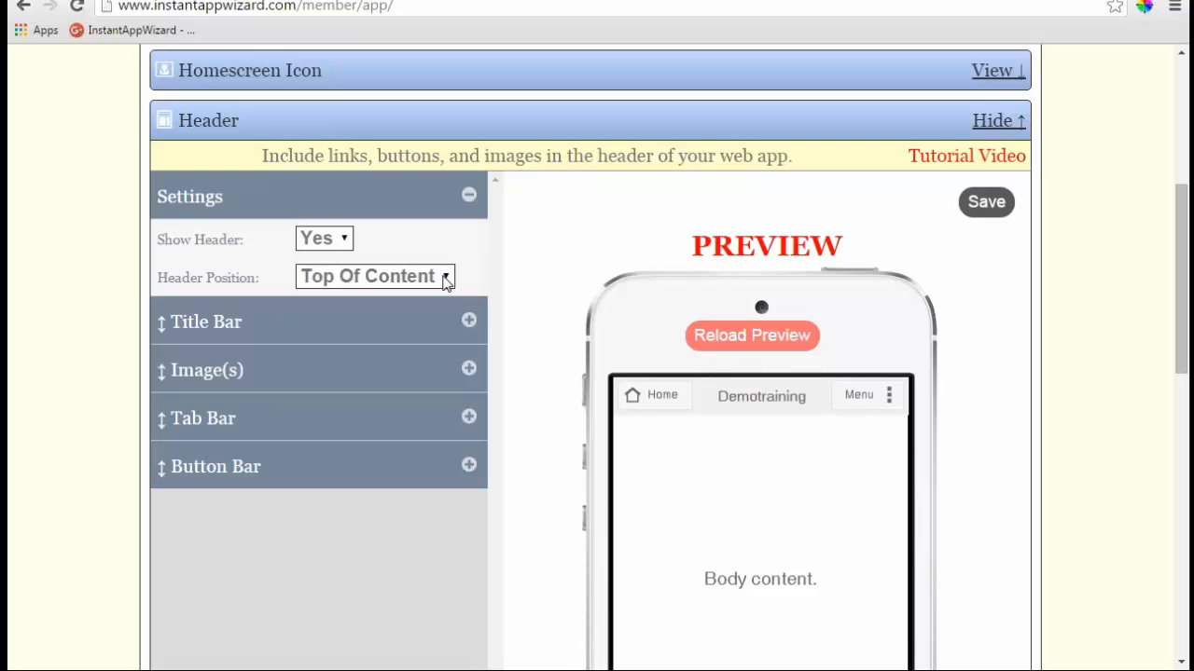
left_click(444, 277)
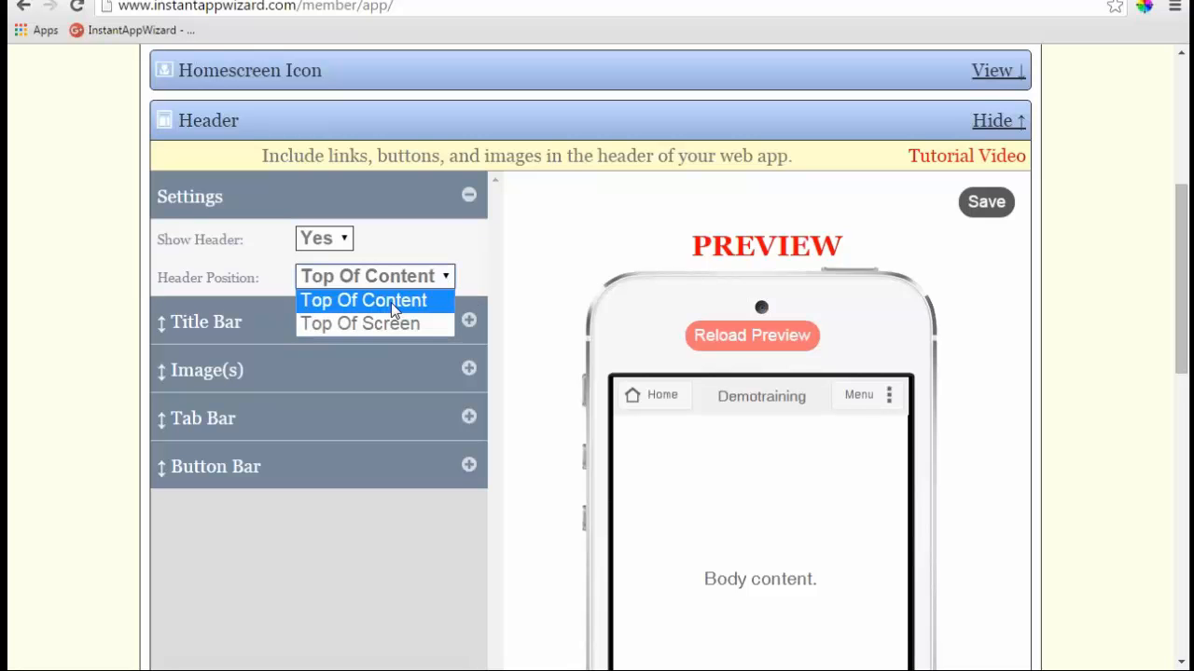
left_click(390, 302)
scroll(728, 469, "down", 3)
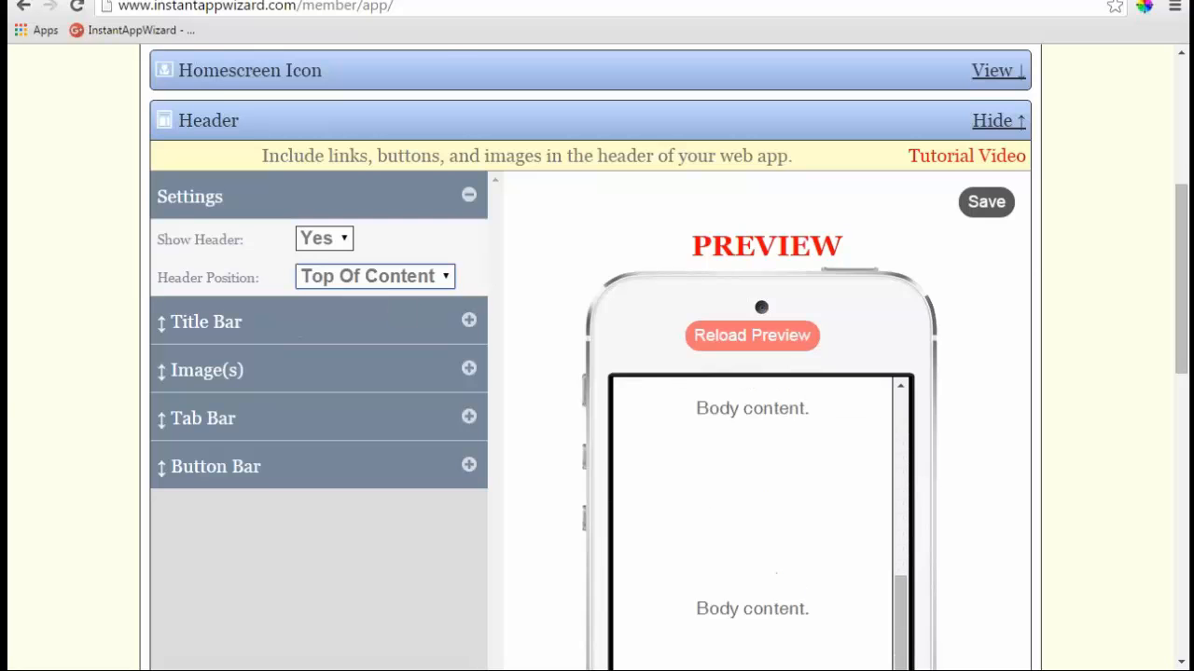
scroll(728, 469, "up", 6)
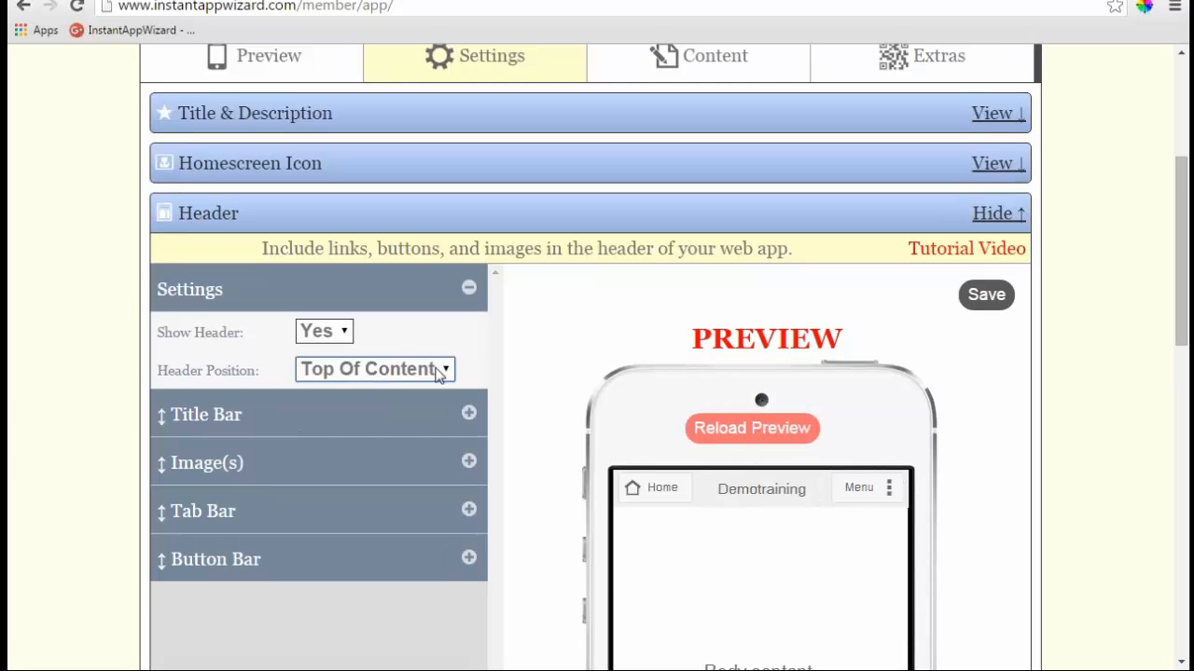
left_click(442, 371)
left_click(407, 417)
left_click(711, 428)
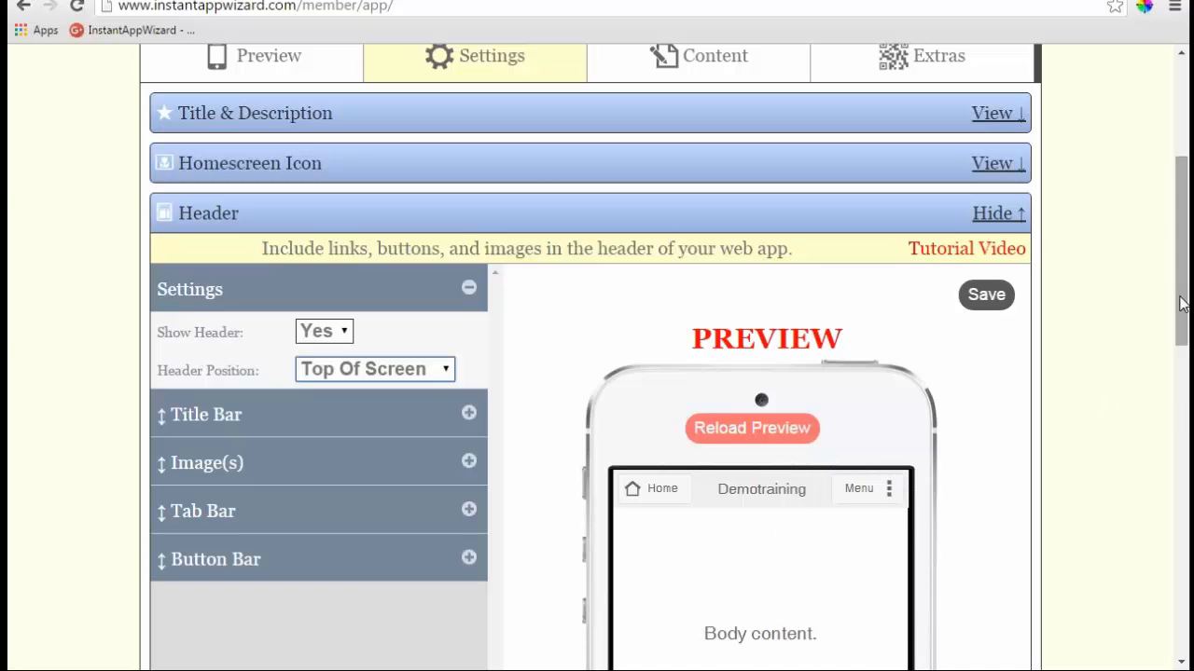
scroll(1164, 316, "down", 3)
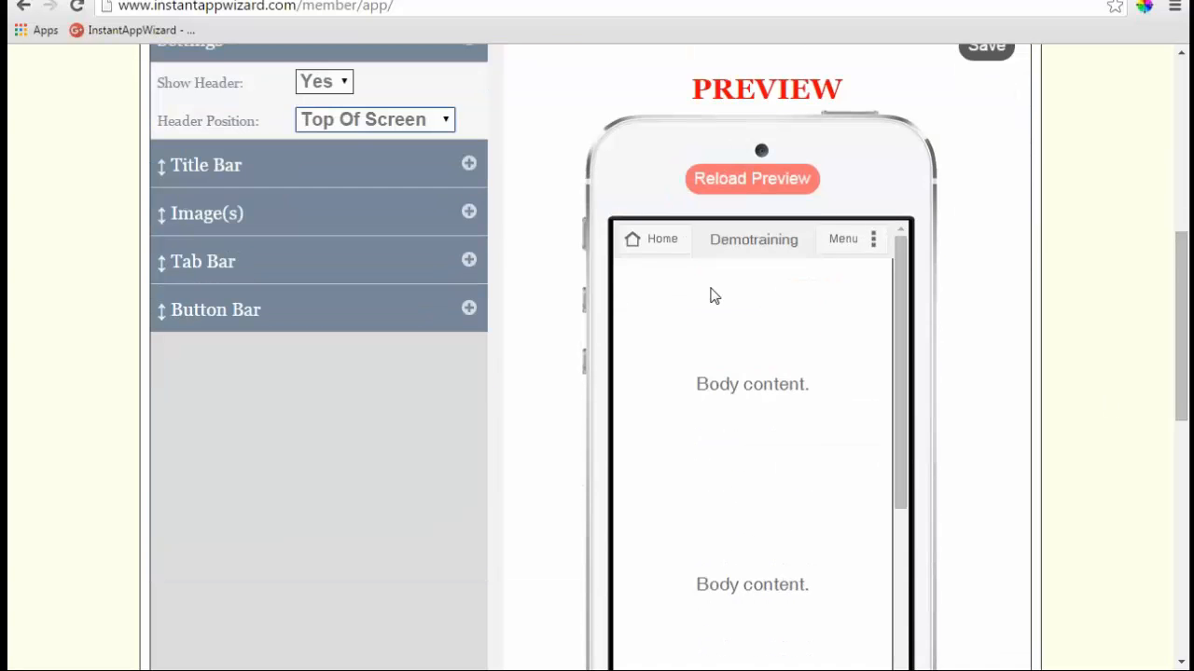
scroll(711, 295, "down", 5)
scroll(695, 382, "up", 7)
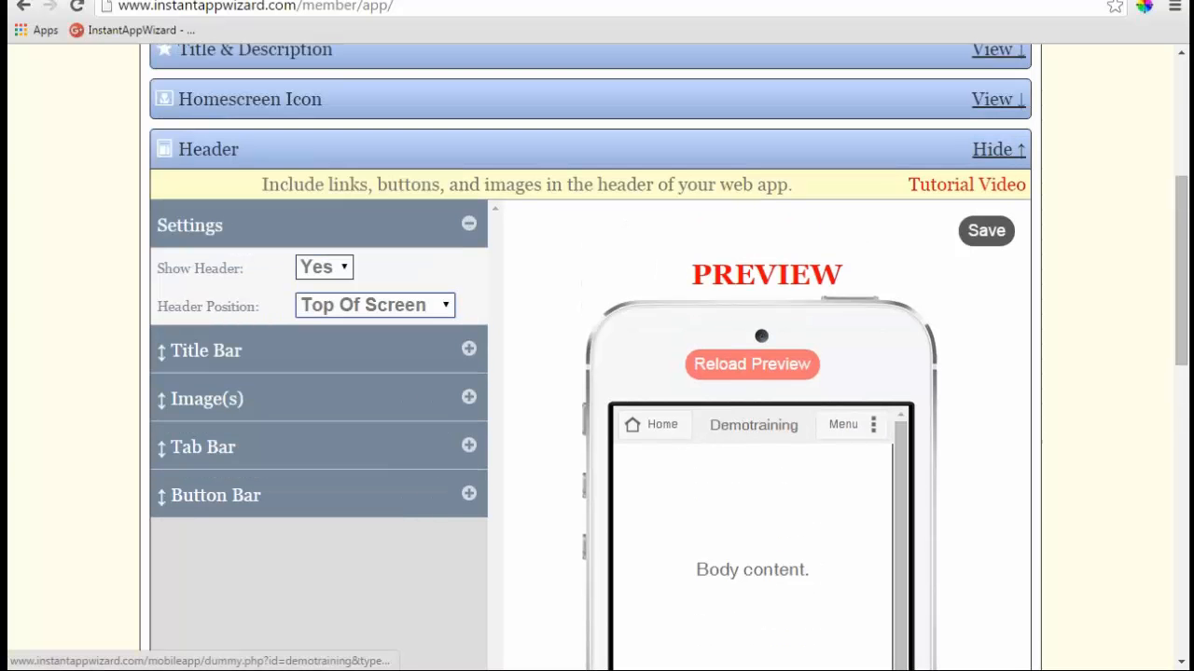
scroll(954, 348, "down", 1)
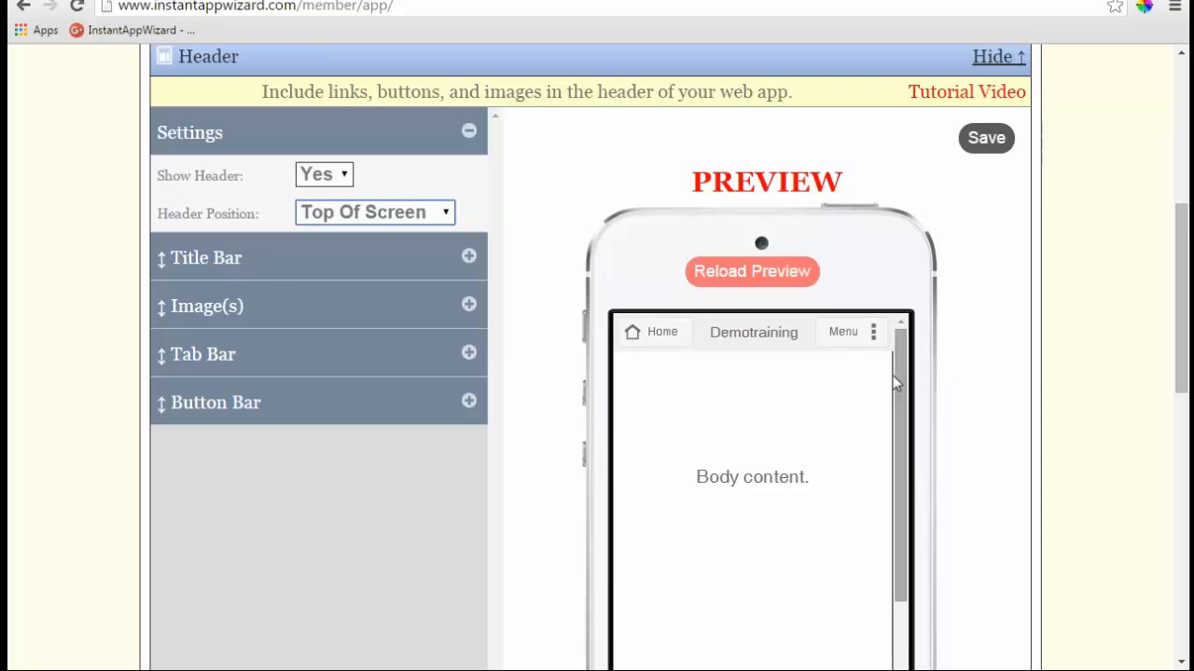
left_click(401, 213)
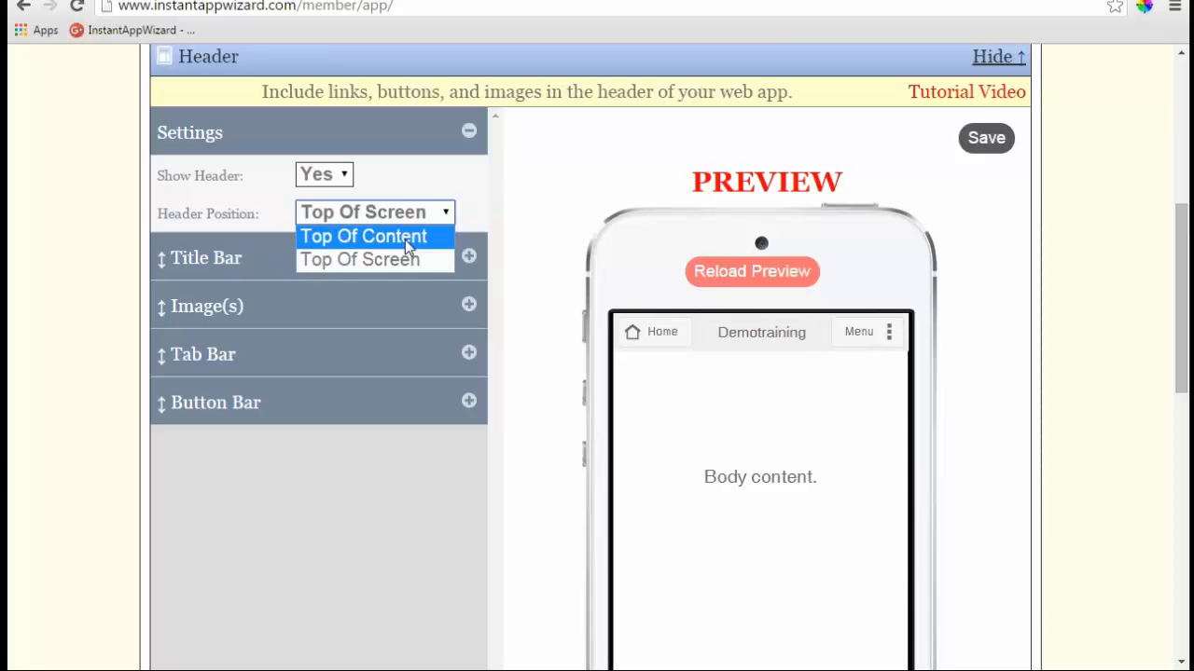
left_click(405, 238)
scroll(743, 397, "down", 4)
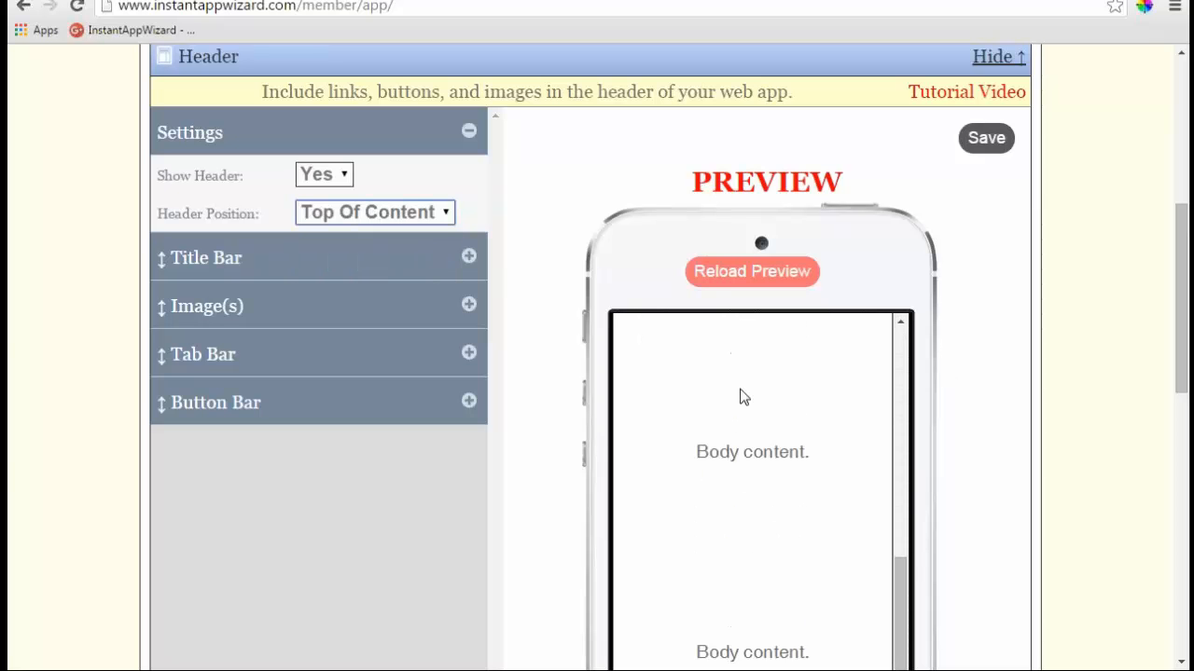
scroll(744, 397, "down", 2)
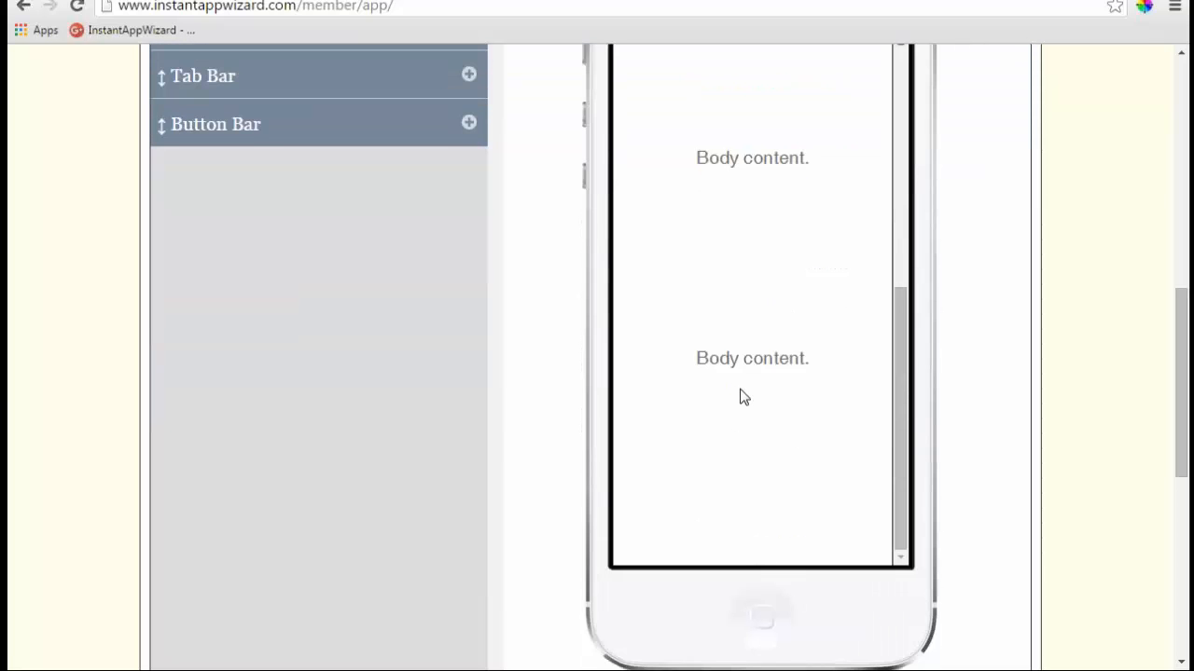
scroll(743, 397, "up", 6)
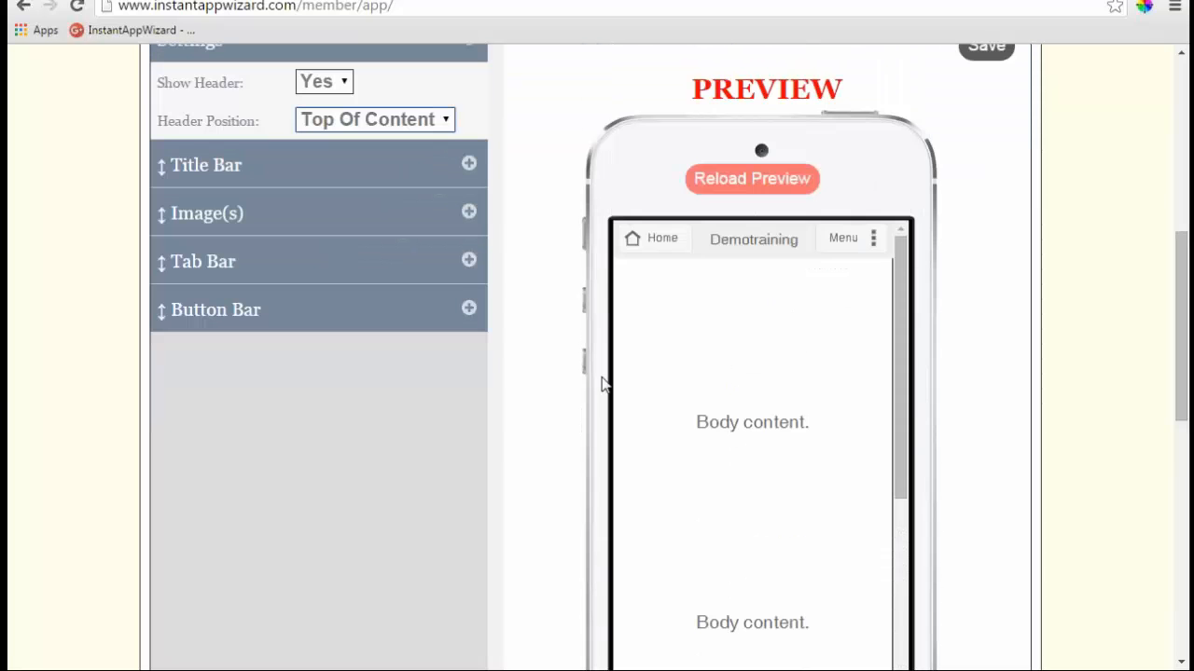
left_click(411, 121)
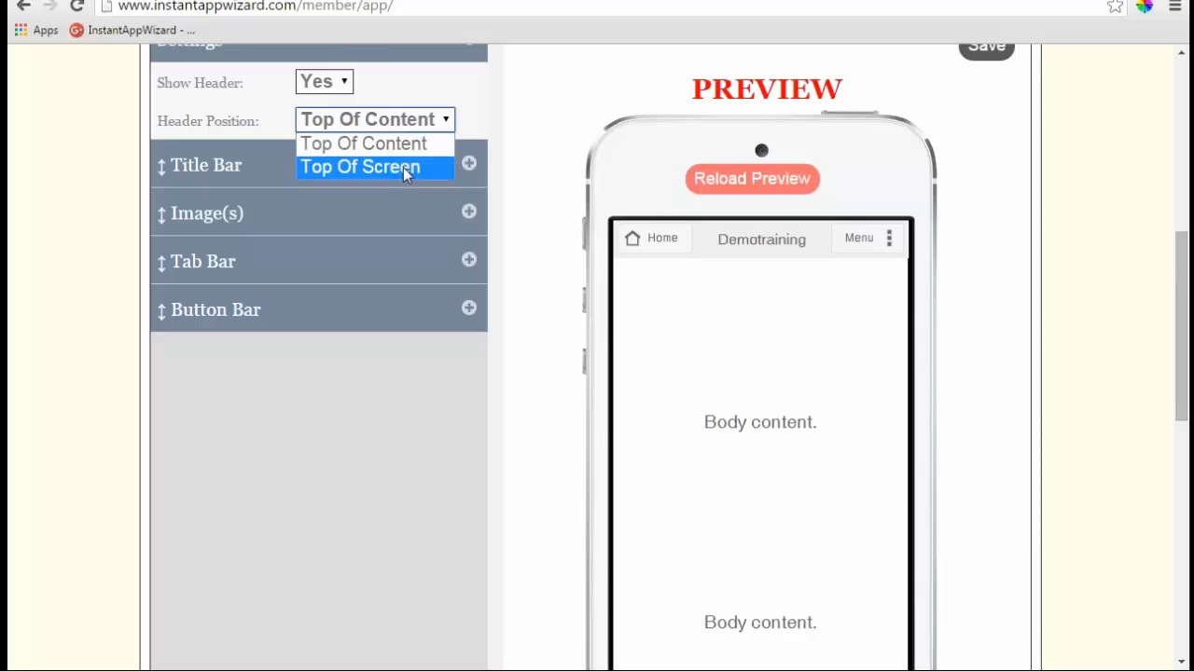
left_click(403, 166)
scroll(760, 377, "down", 2)
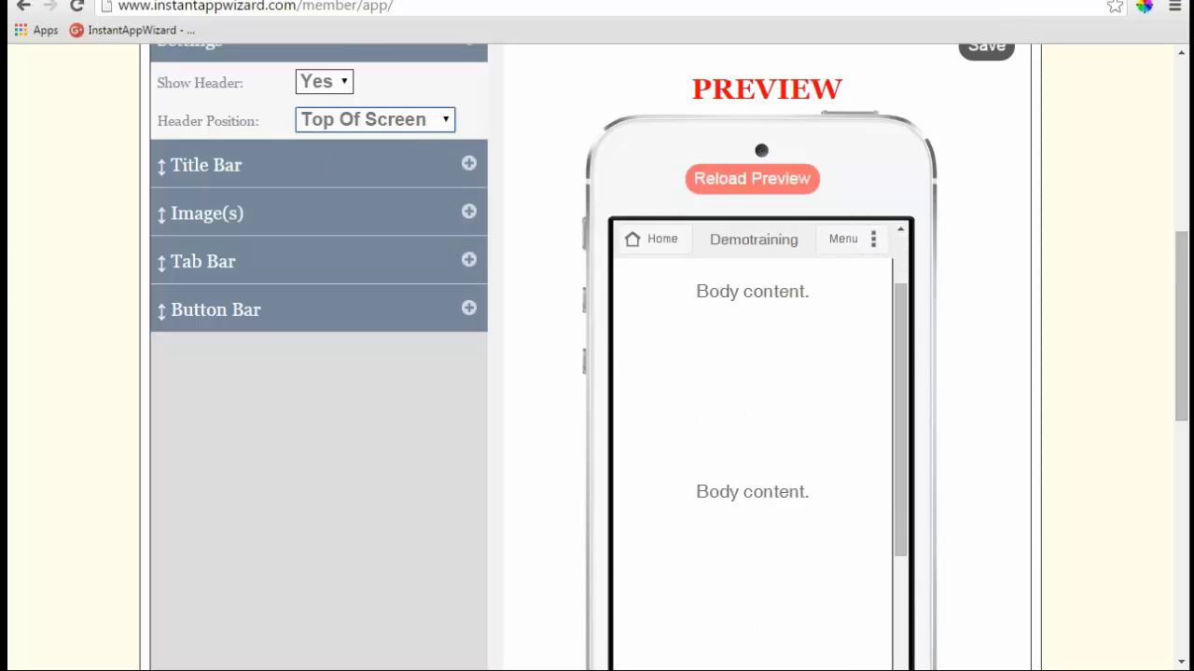
scroll(759, 378, "up", 3)
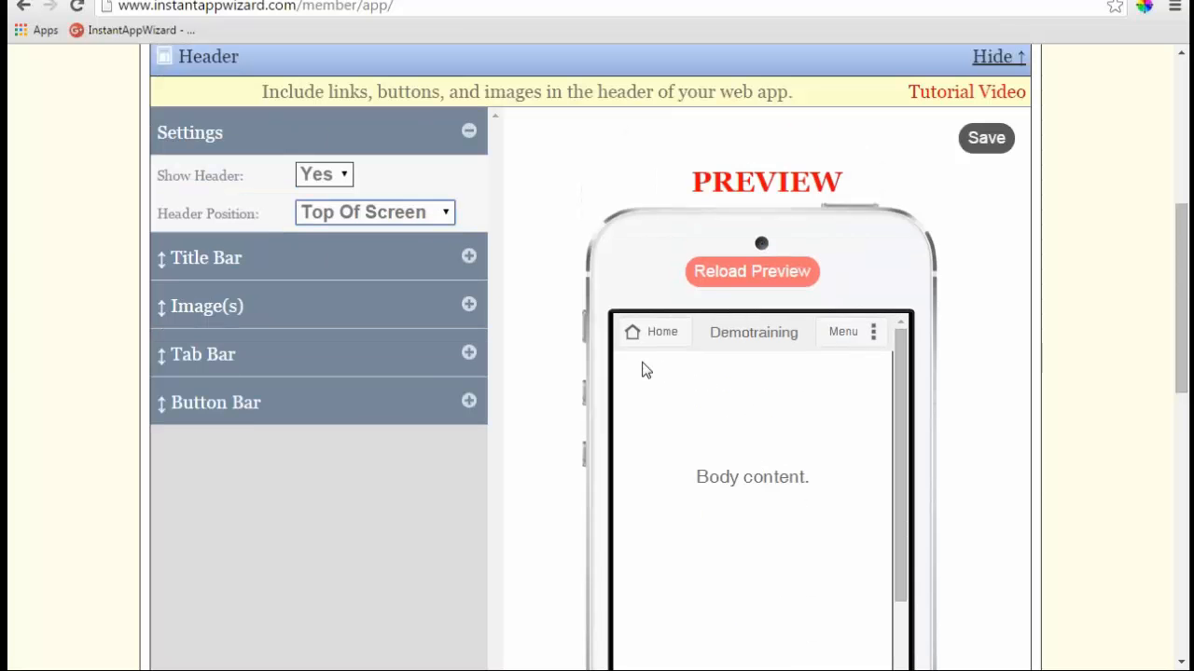
- Under Title Bar Settings, set Show Title Bar On to None (hidden)
left_click(469, 257)
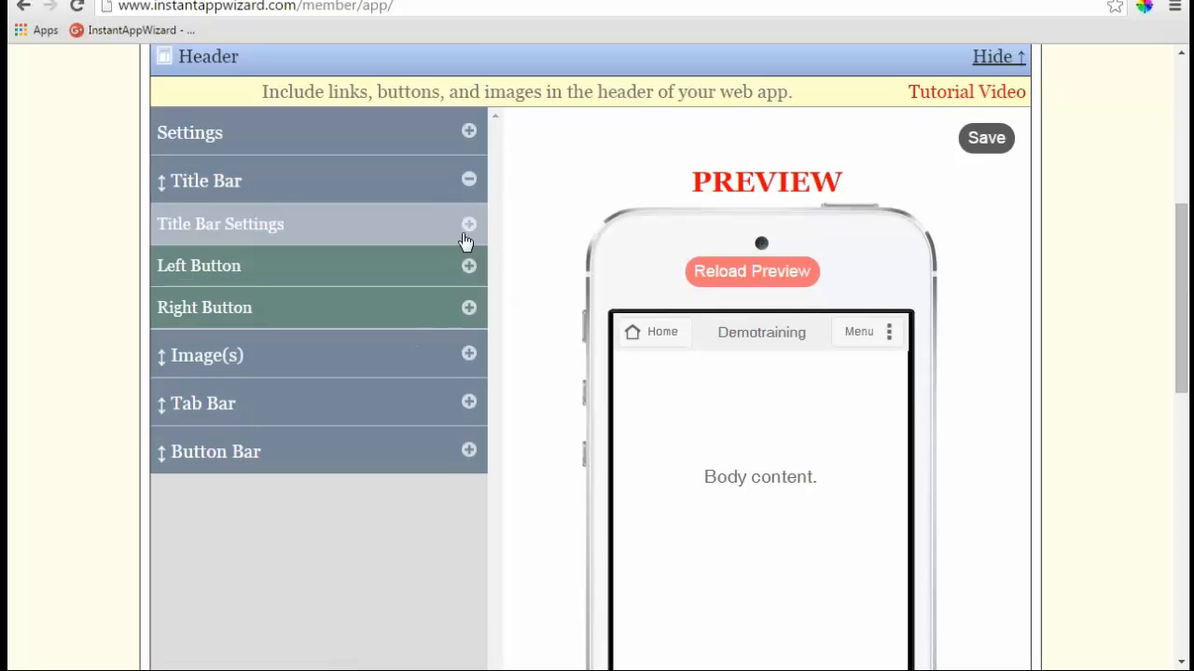
left_click(468, 227)
left_click(460, 267)
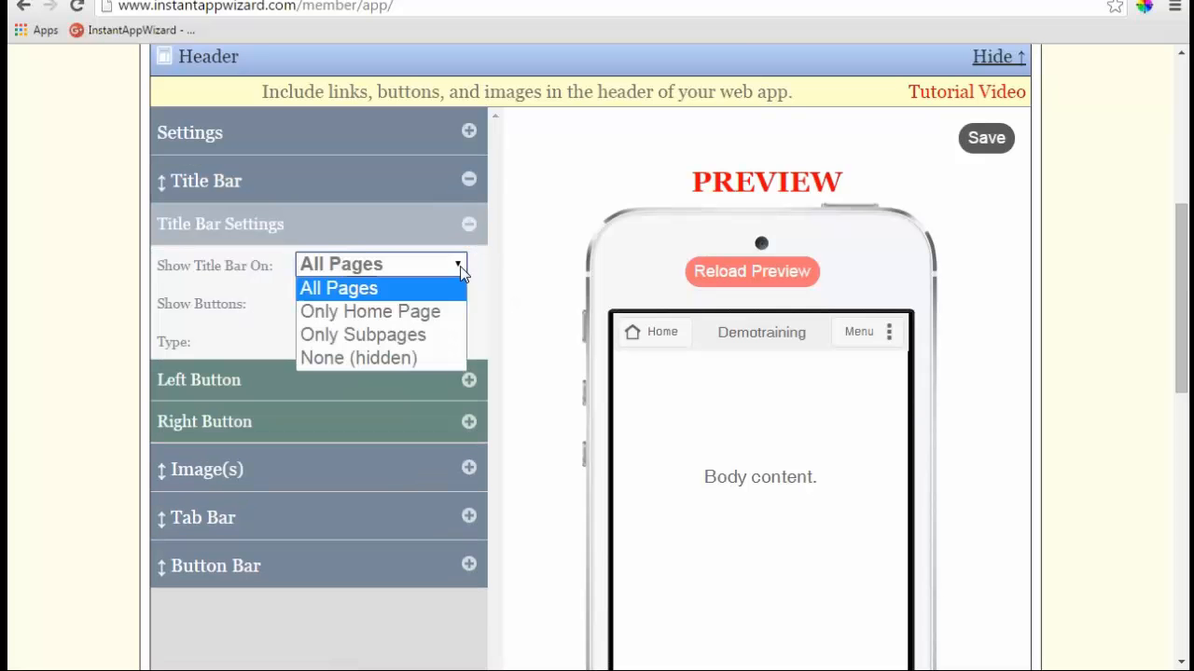
left_click(412, 360)
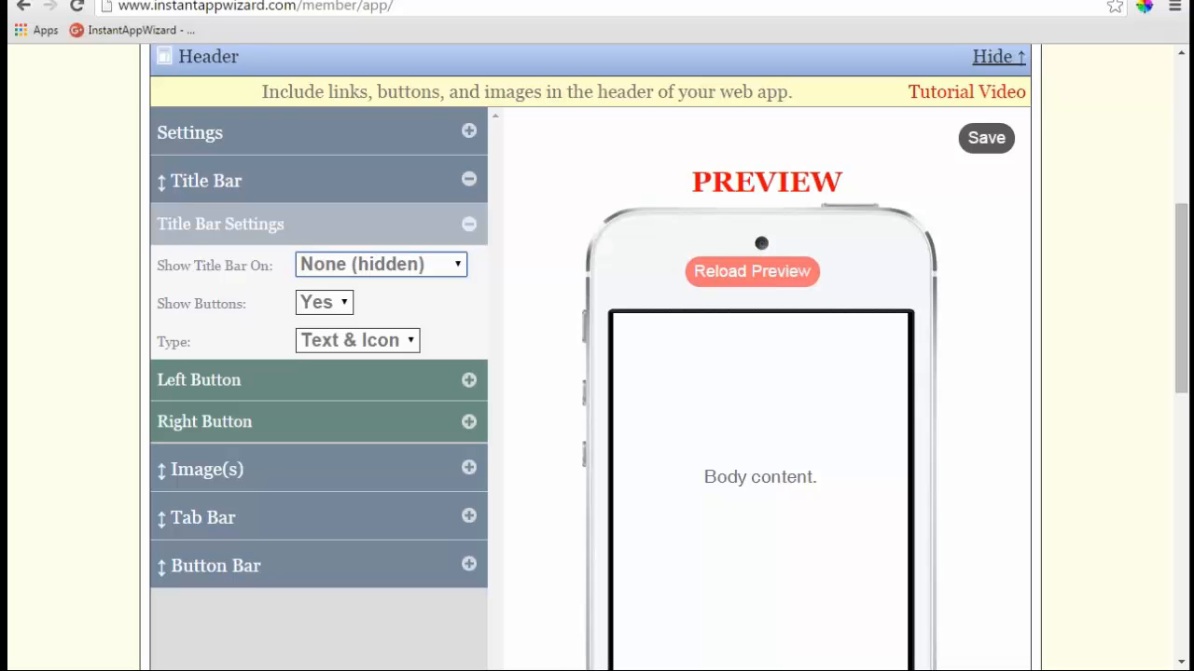
scroll(493, 252, "up", 2)
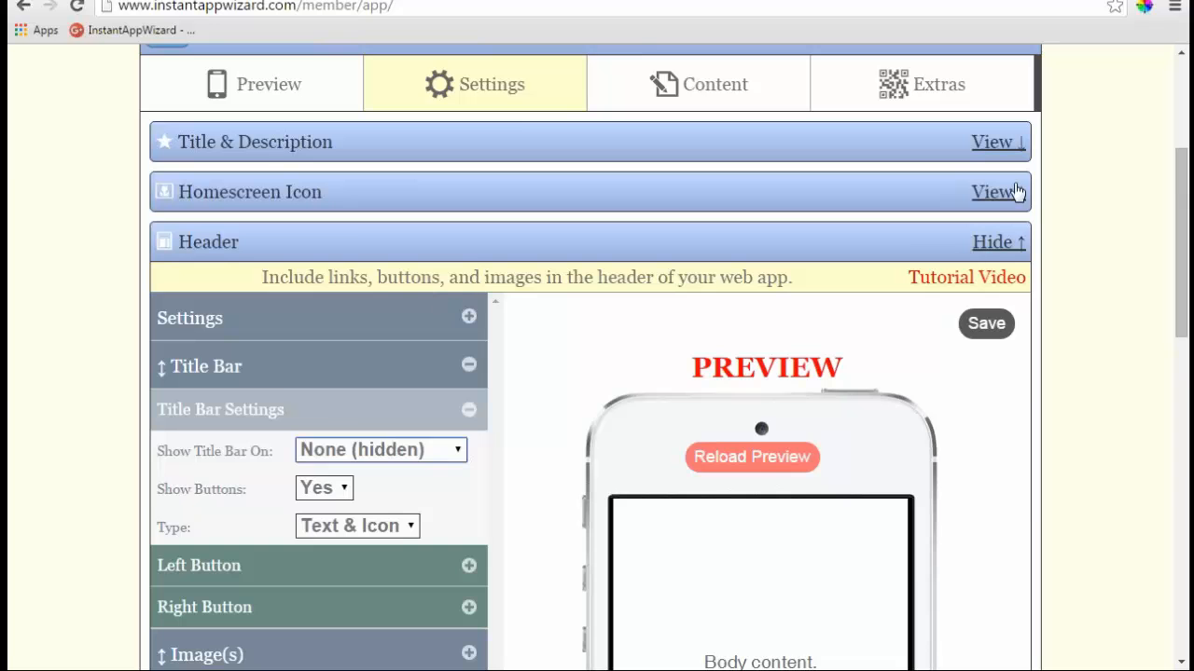
left_click(876, 197)
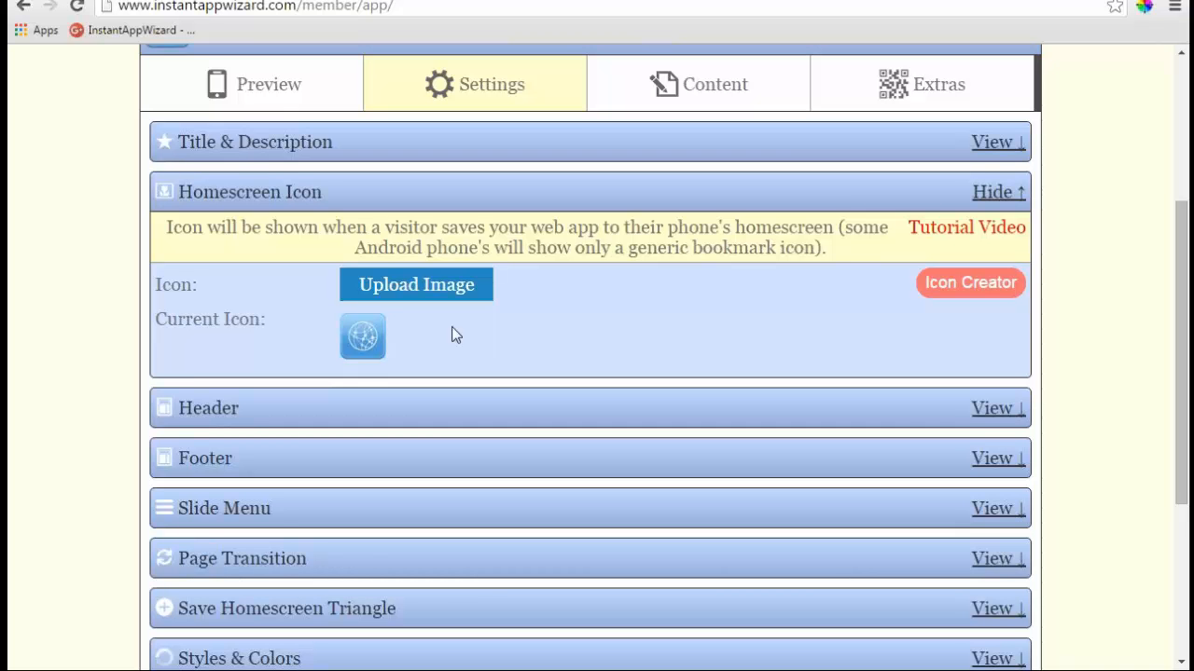
left_click(990, 194)
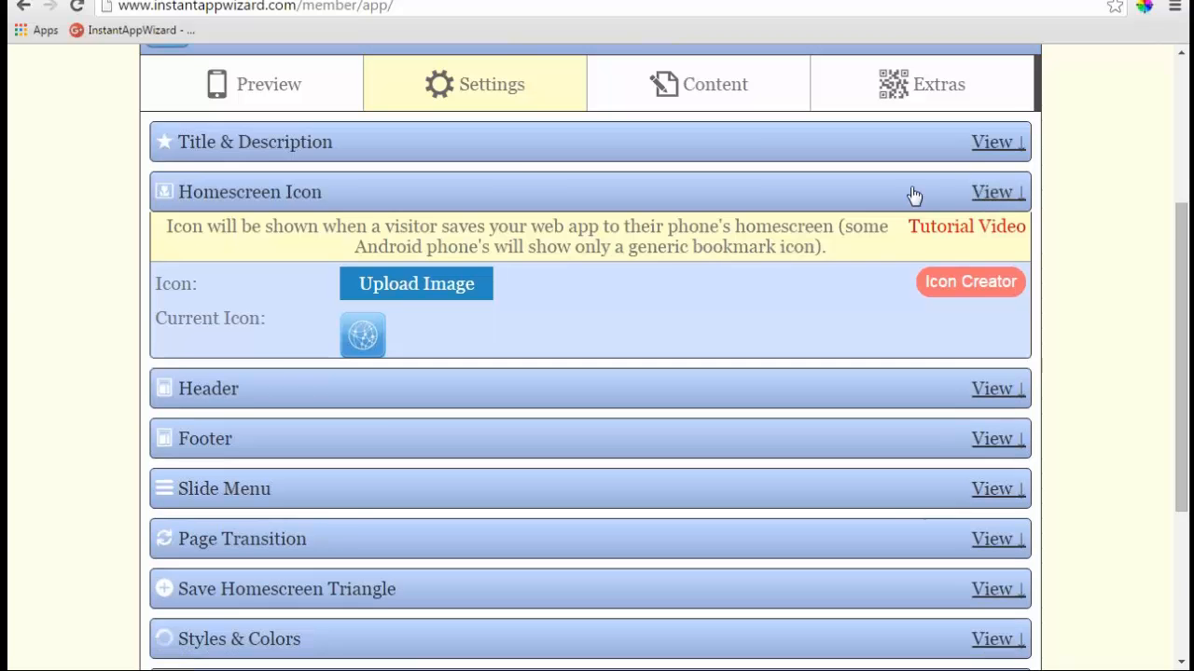
left_click(991, 243)
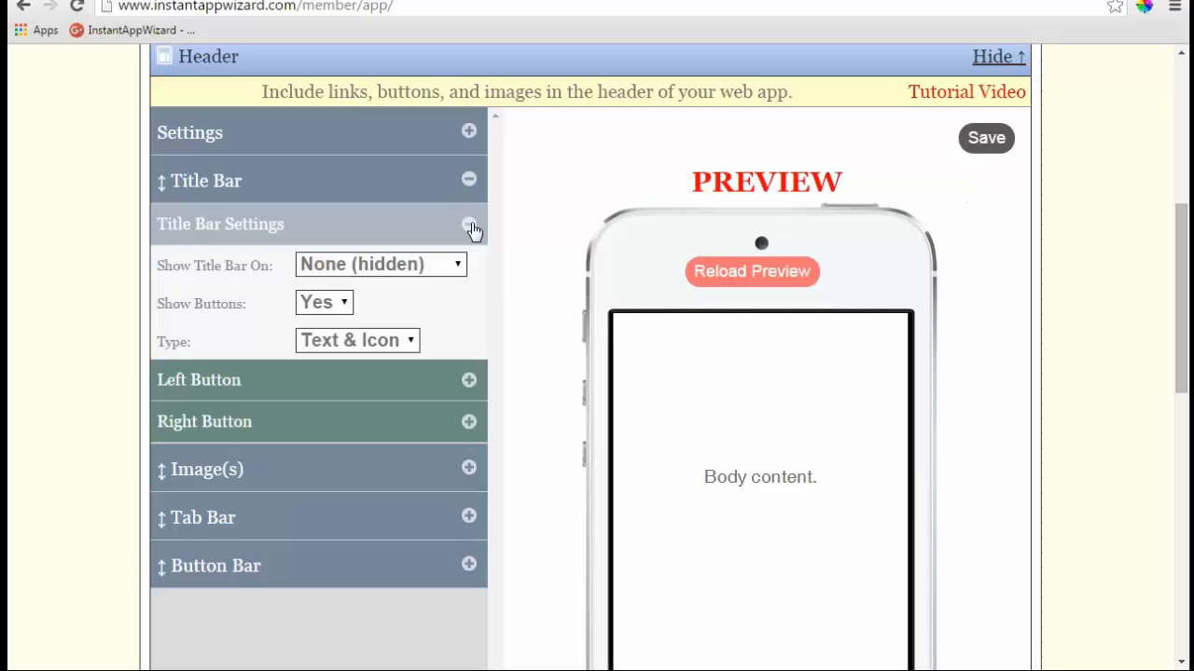
- Collapse the Title Bar Settings and add a Call Us button to the header button bar
left_click(474, 226)
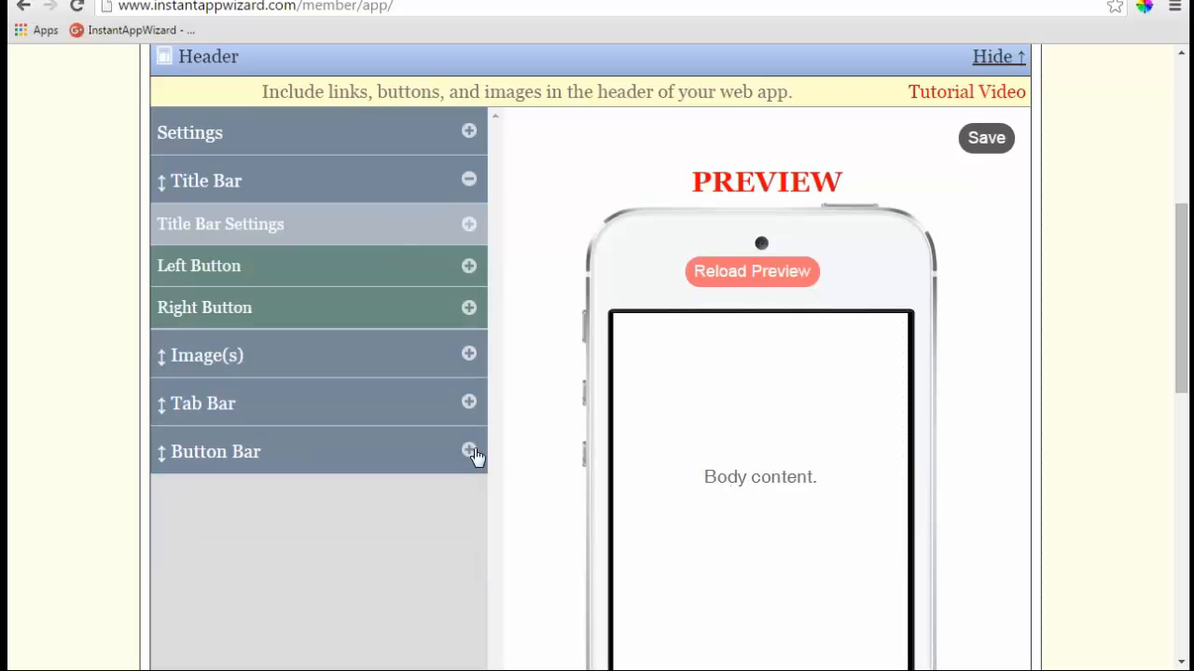
left_click(469, 453)
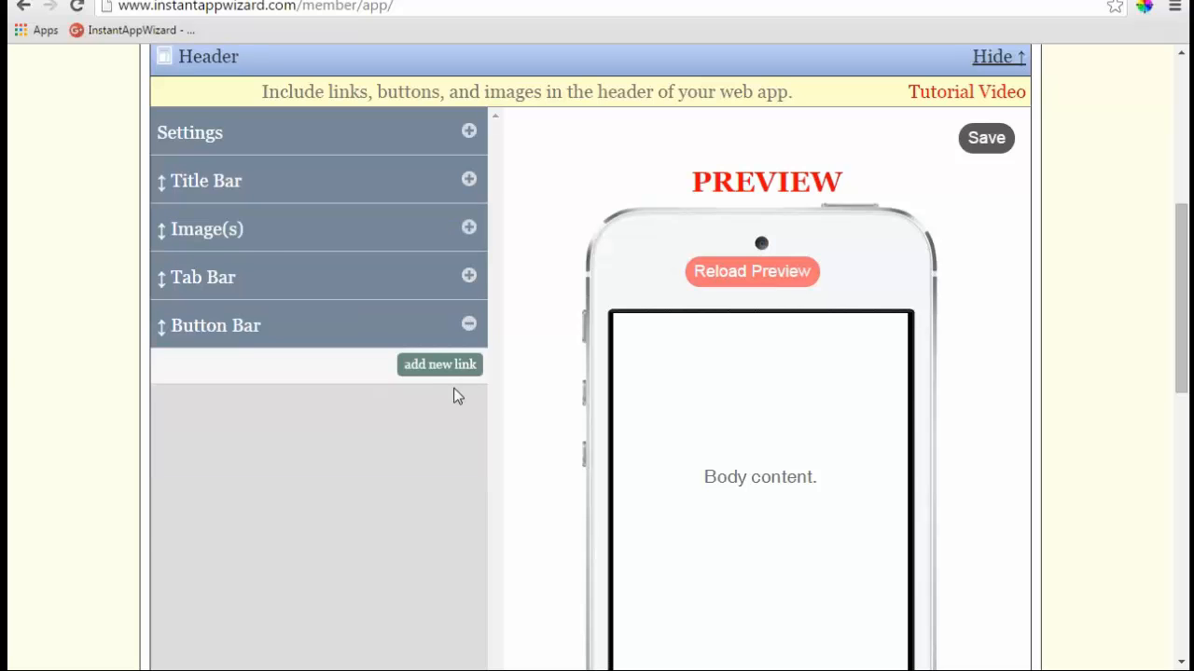
left_click(443, 364)
scroll(527, 410, "down", 1)
left_click(456, 317)
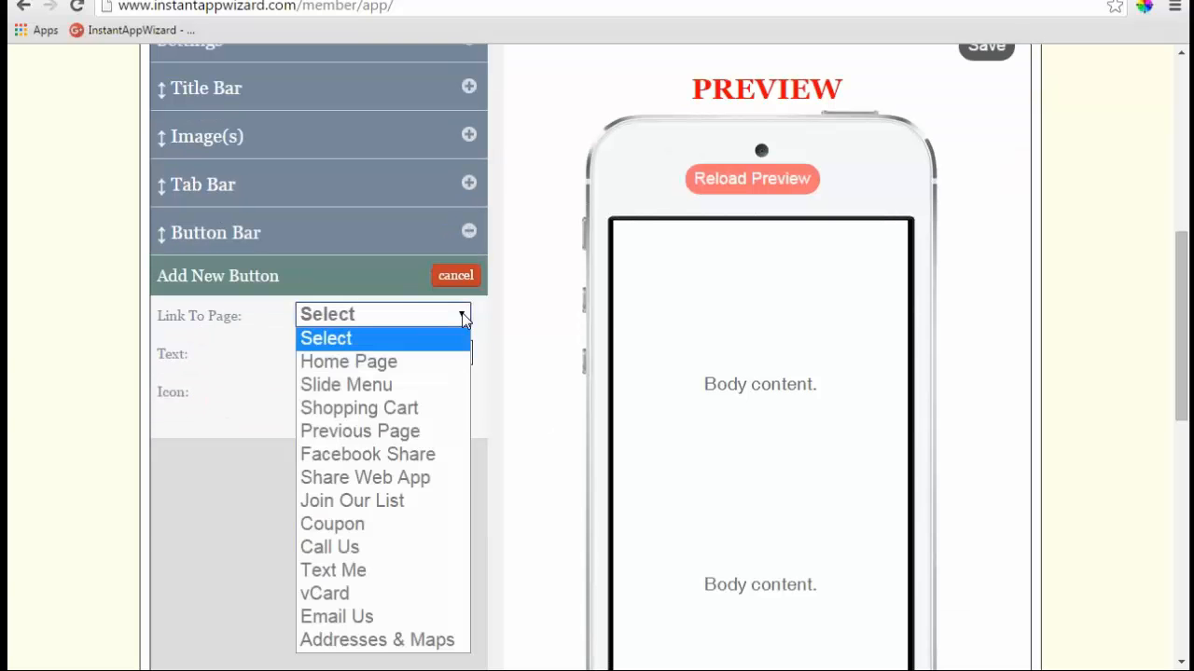
left_click(398, 549)
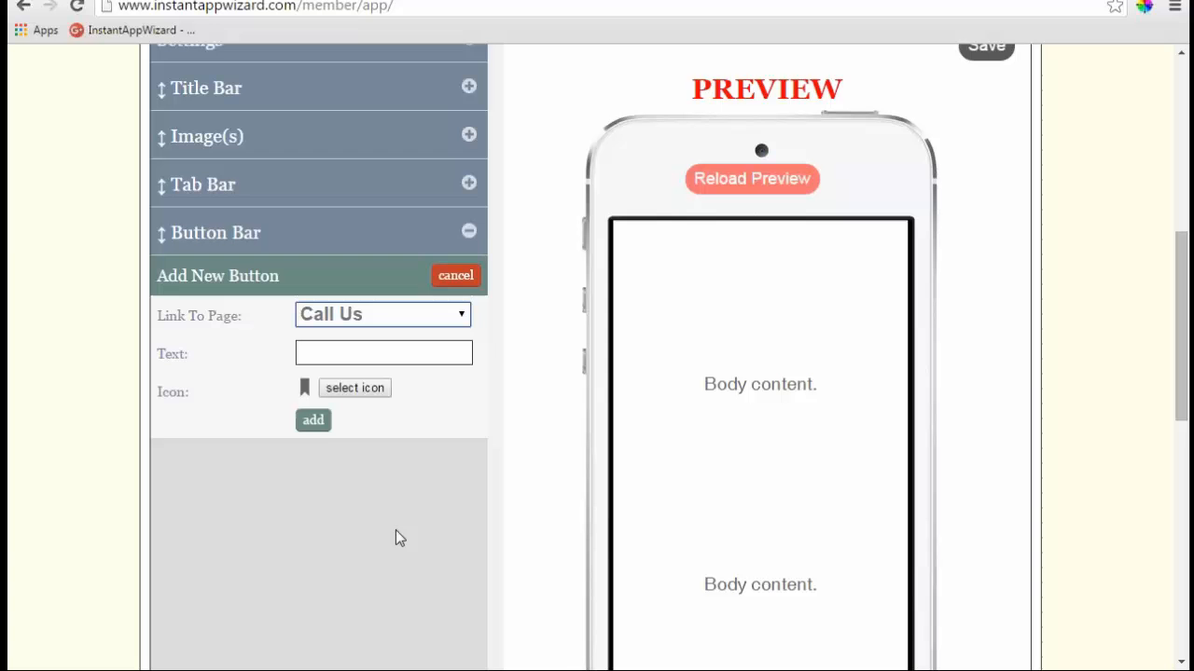
left_click(313, 421)
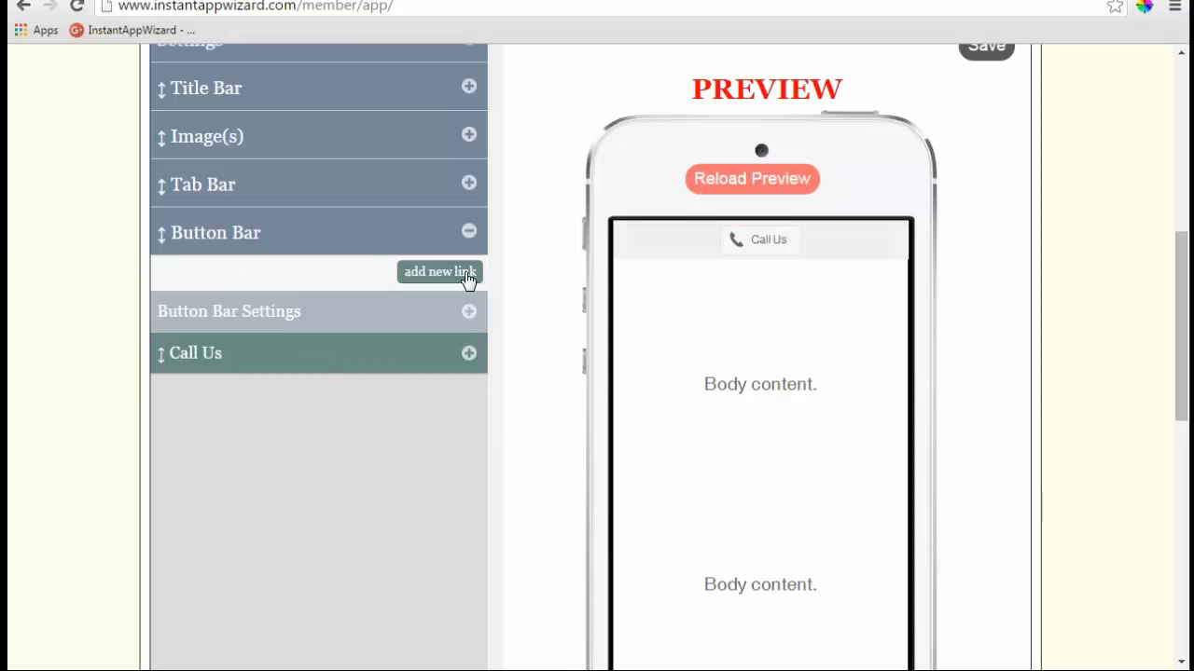
- Add Email Us and Share buttons, trimming 'Facebook' from the Share button's label
left_click(467, 275)
left_click(465, 315)
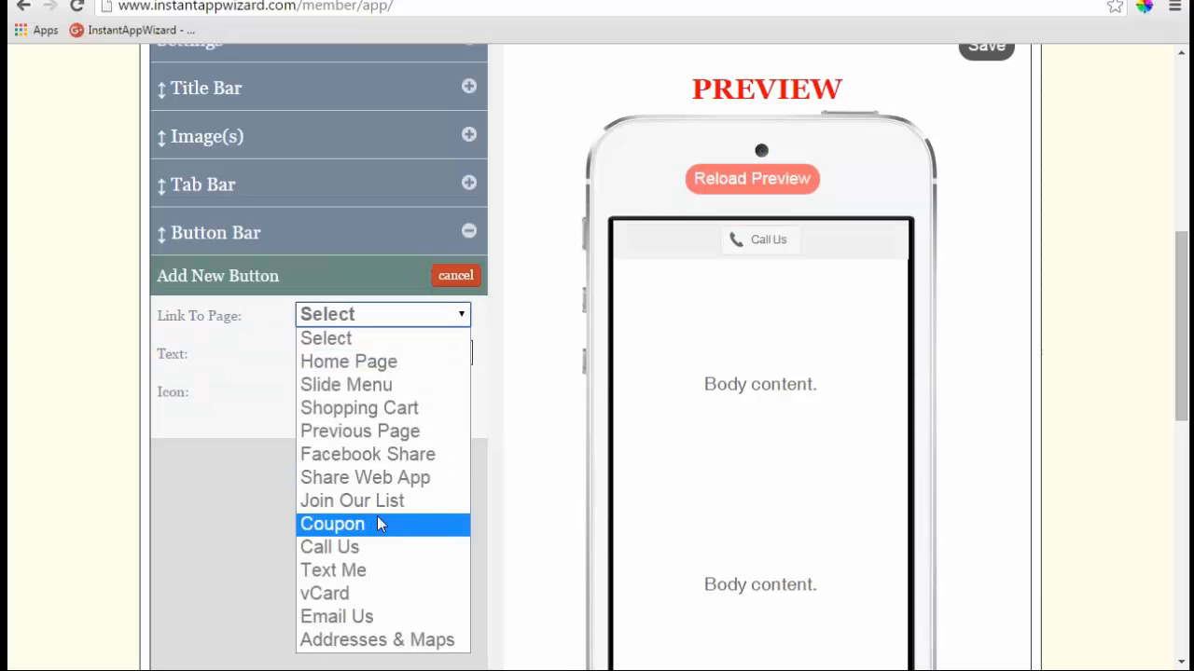
left_click(378, 615)
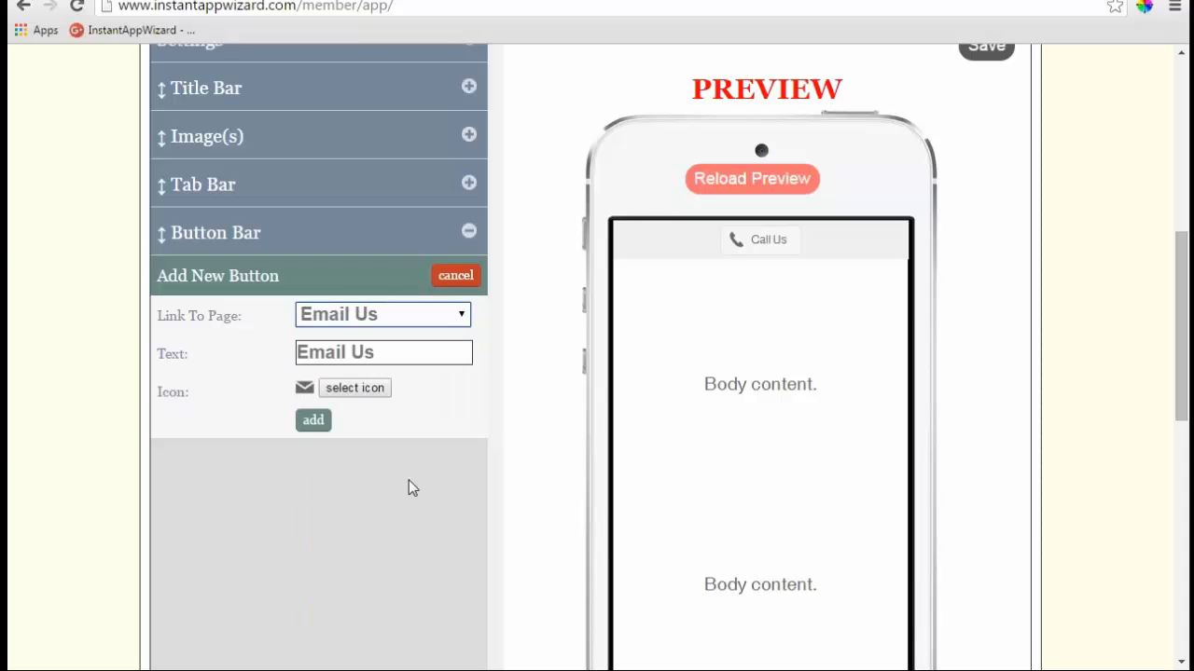
left_click(314, 419)
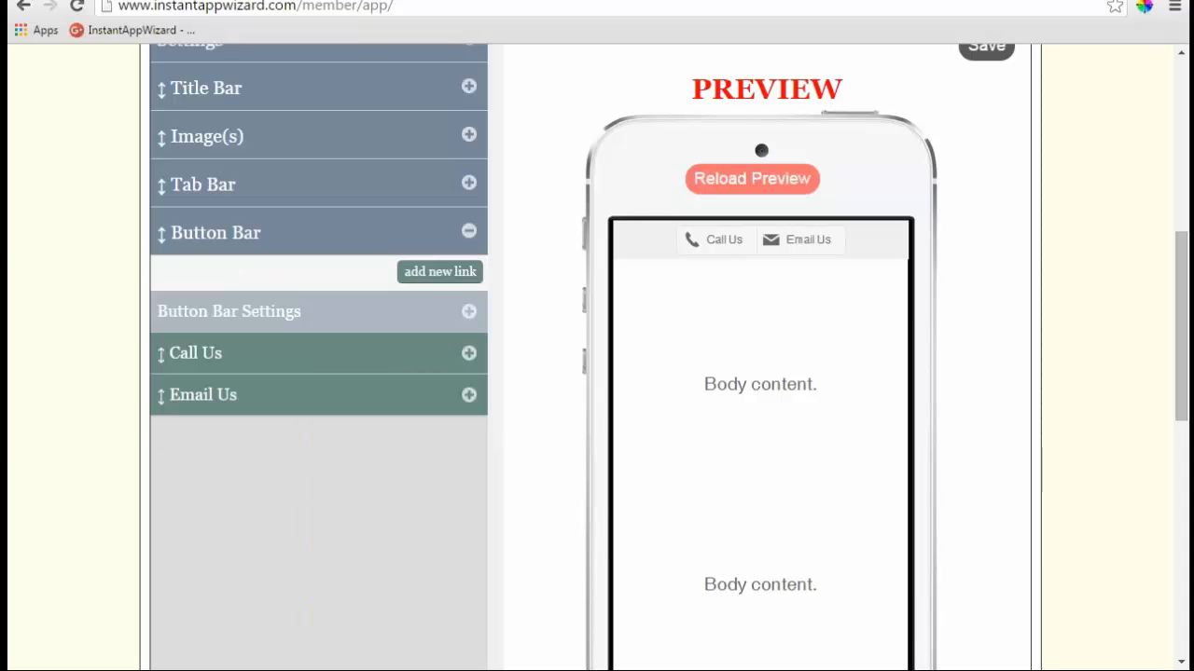
left_click(452, 277)
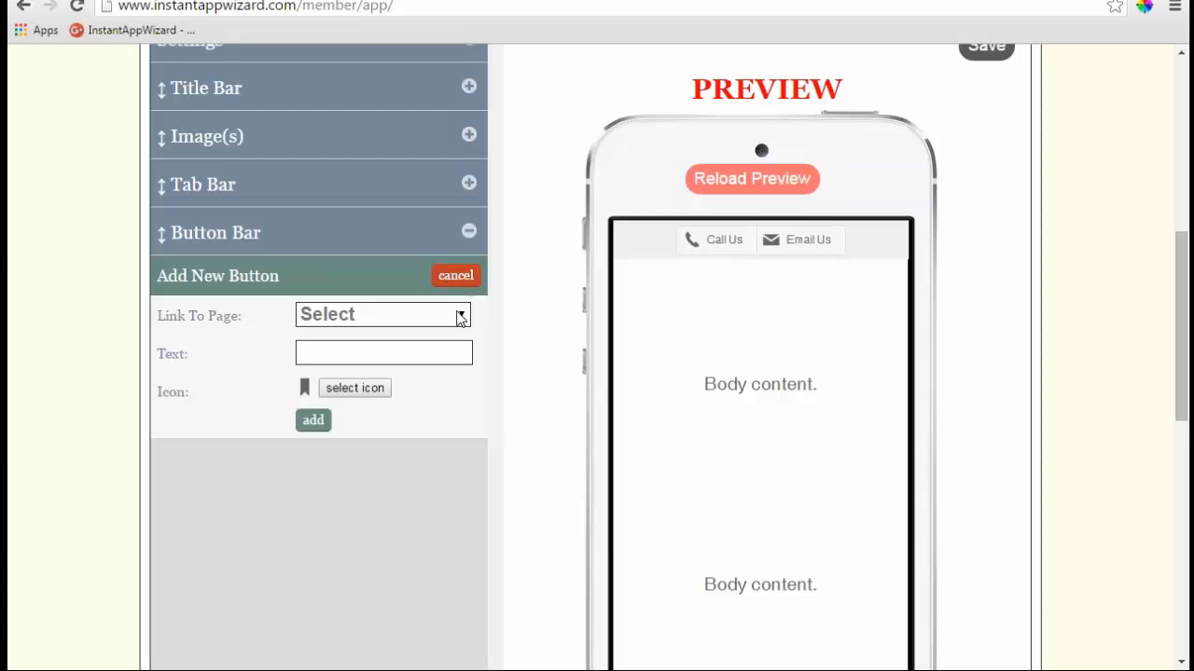
left_click(463, 314)
left_click(394, 455)
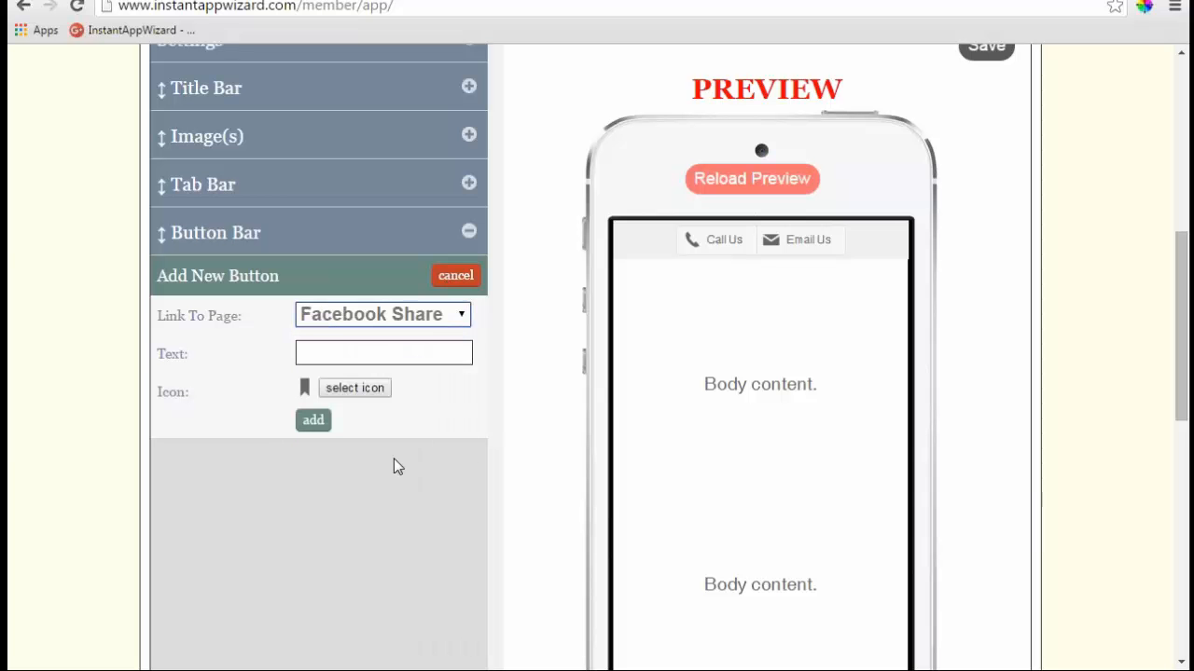
double_click(305, 353)
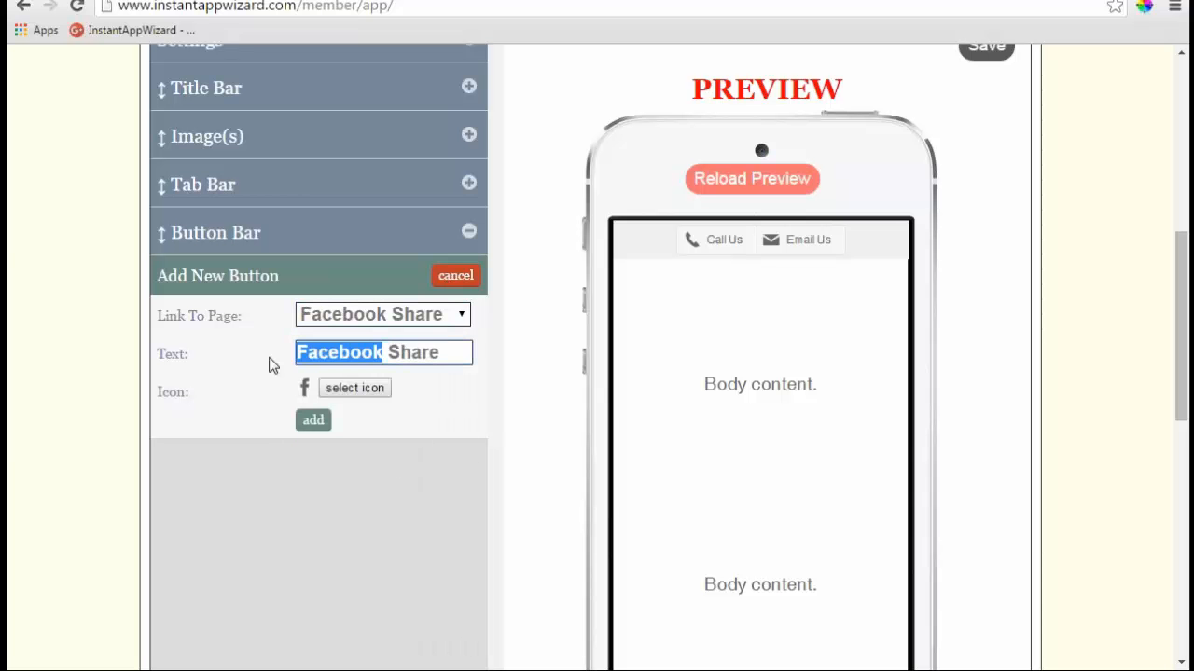
key("BackSpace")
key("Delete")
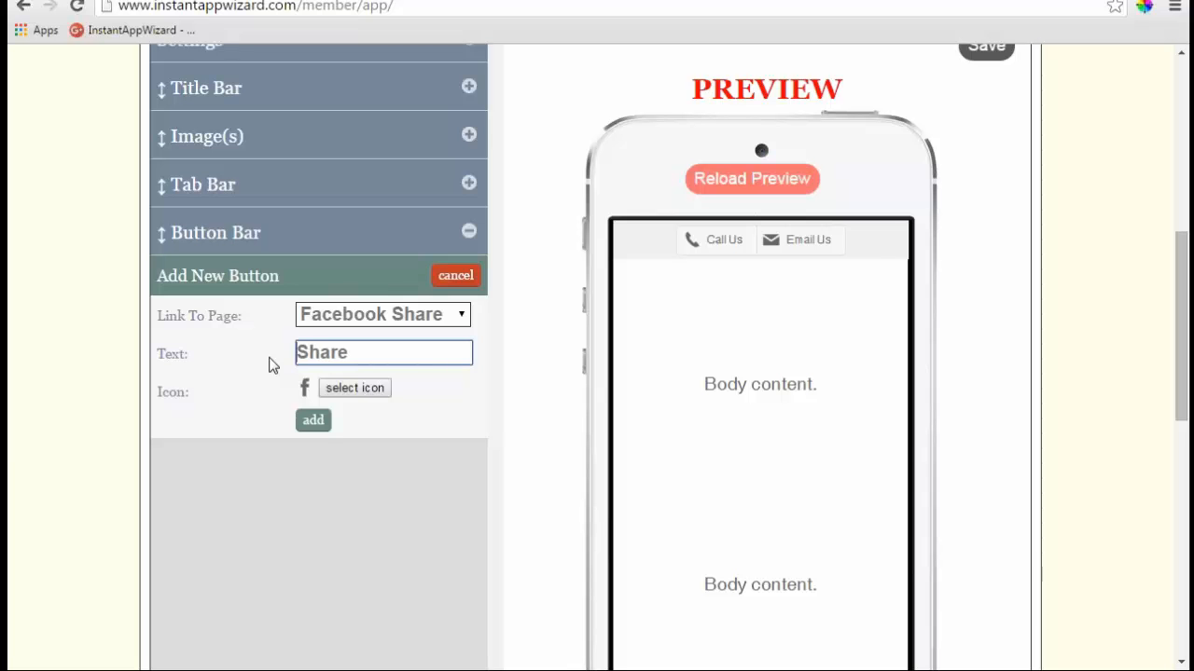
left_click(313, 420)
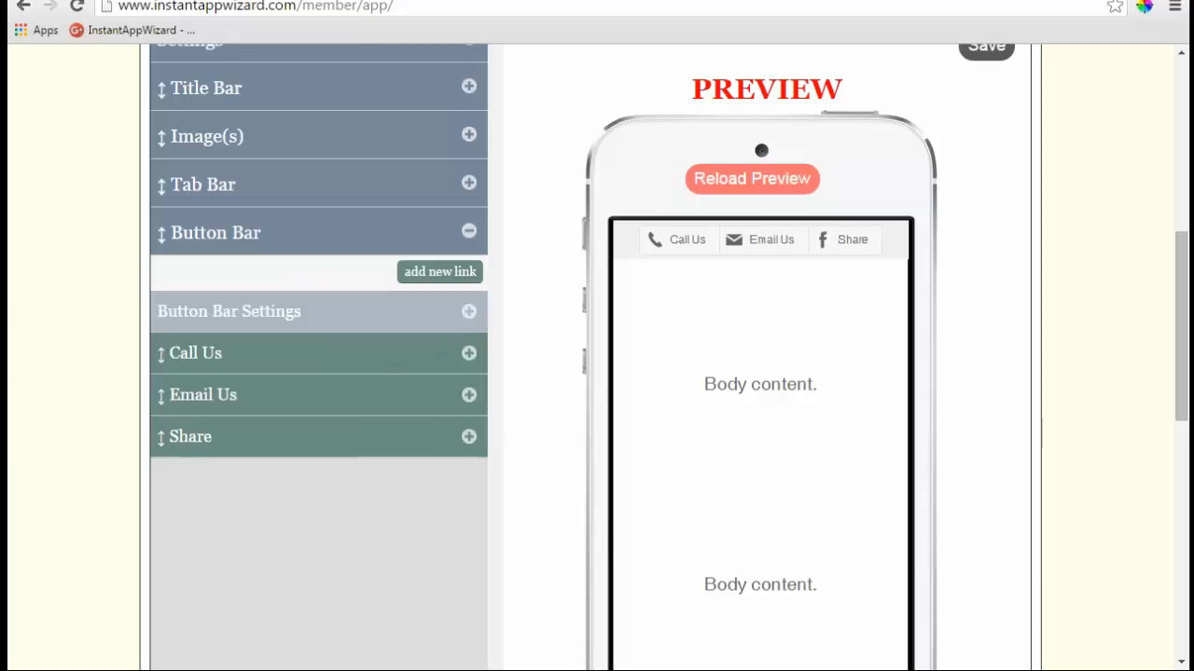
- Collapse the button bar options and save the header settings
scroll(549, 360, "up", 1)
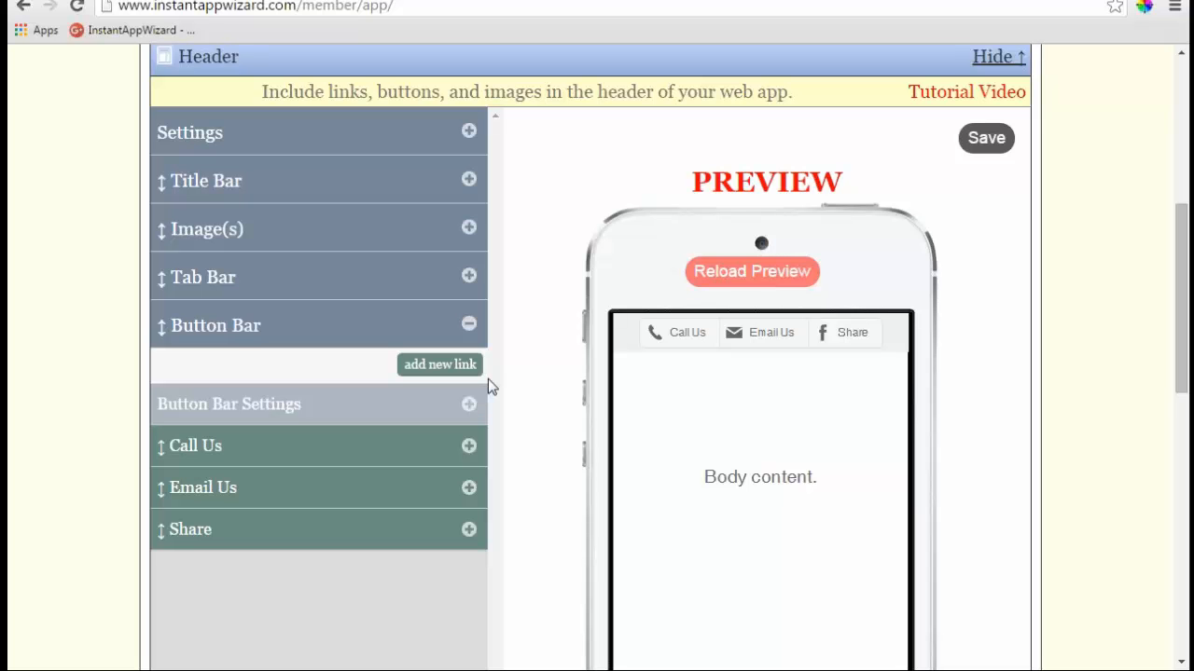
left_click(469, 325)
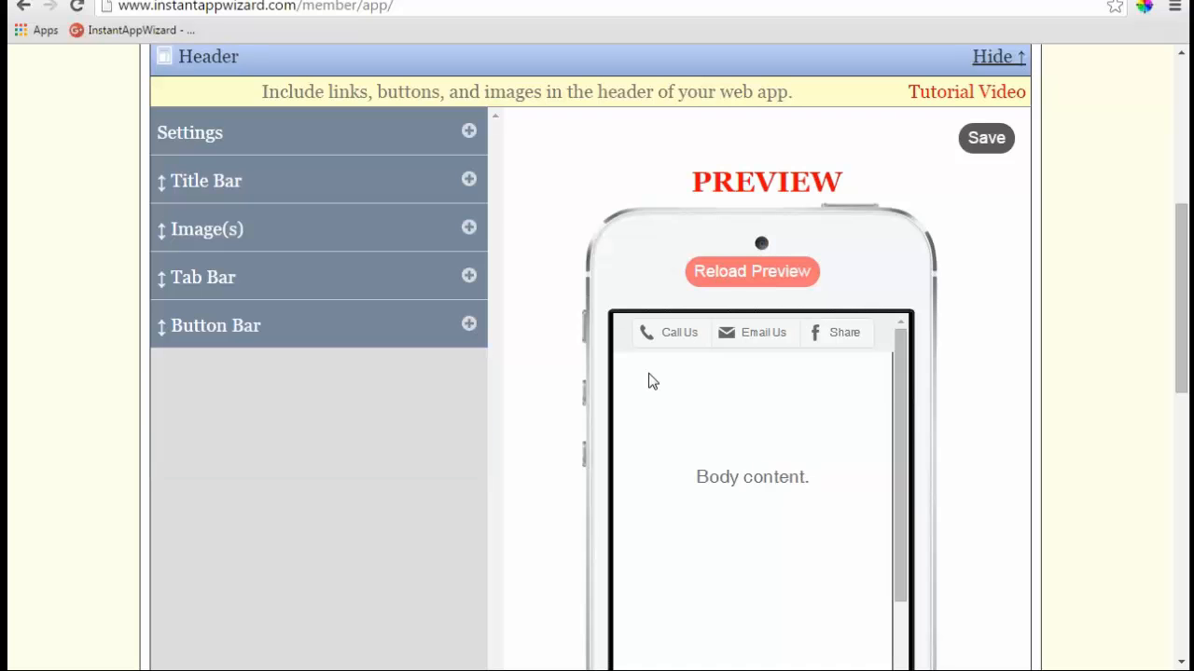
scroll(653, 381, "up", 1)
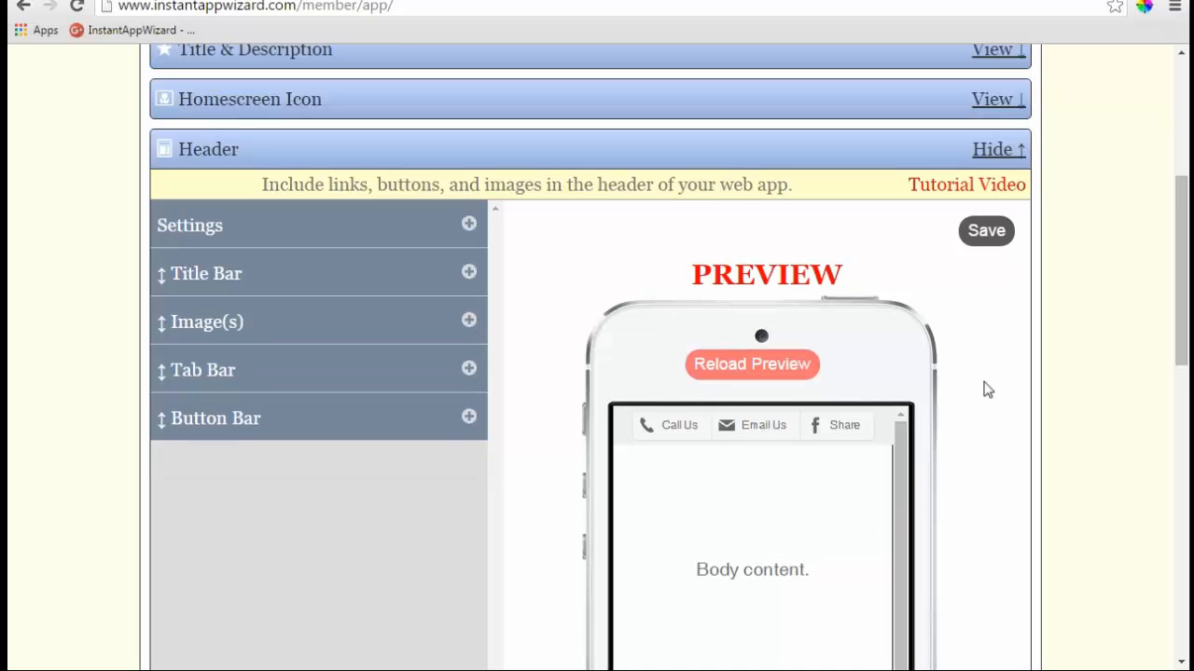
scroll(981, 390, "down", 2)
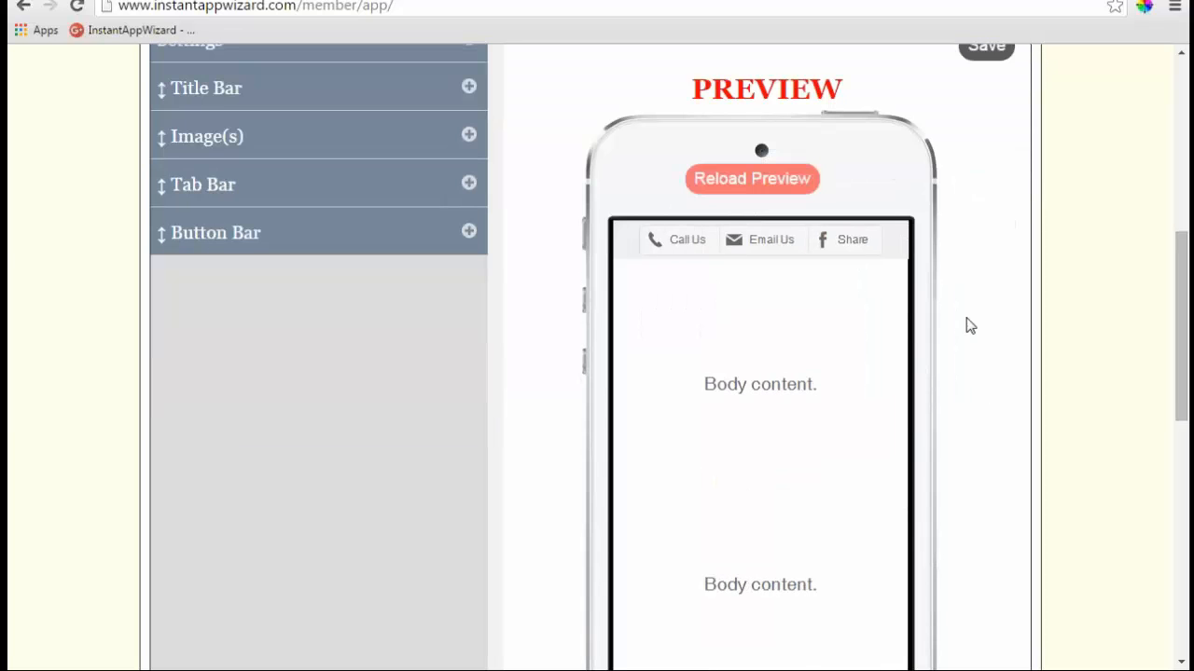
scroll(970, 325, "up", 3)
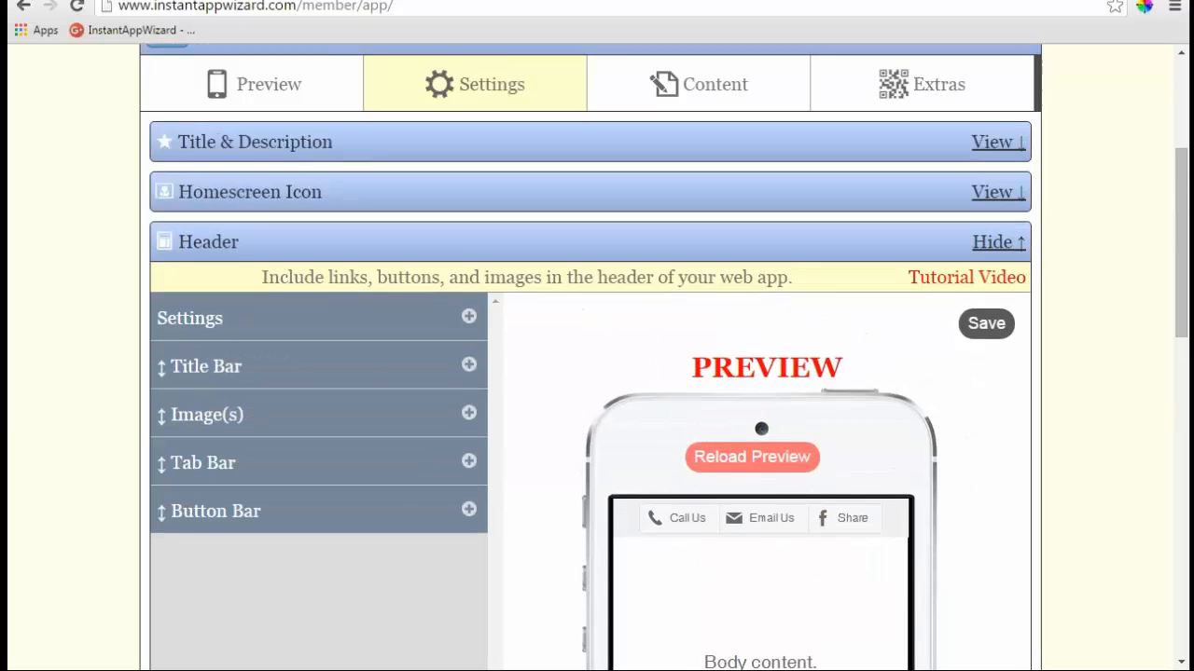
scroll(969, 325, "down", 2)
scroll(966, 325, "down", 3)
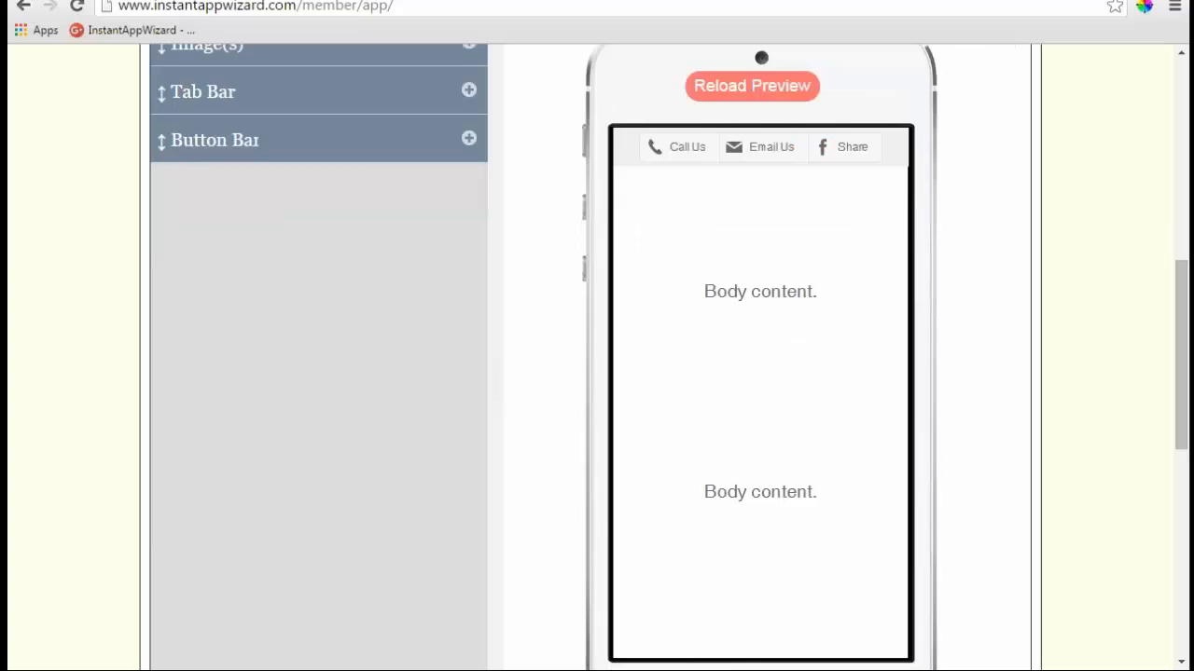
scroll(966, 325, "up", 2)
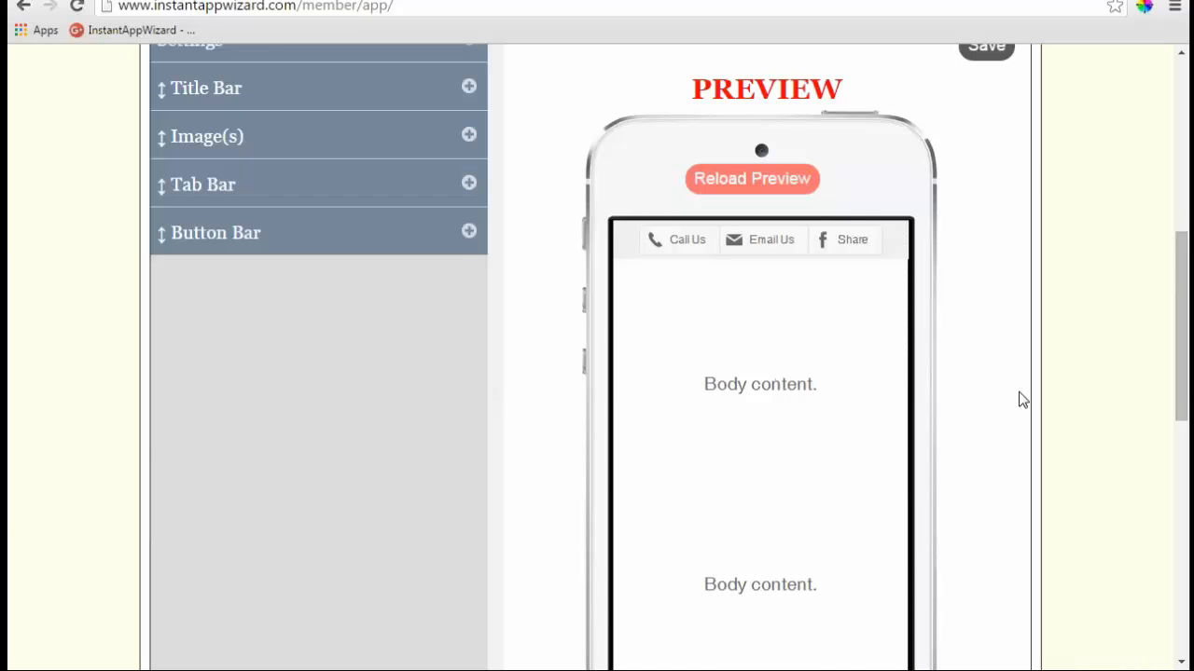
scroll(1020, 400, "up", 2)
left_click(988, 233)
scroll(507, 364, "down", 8)
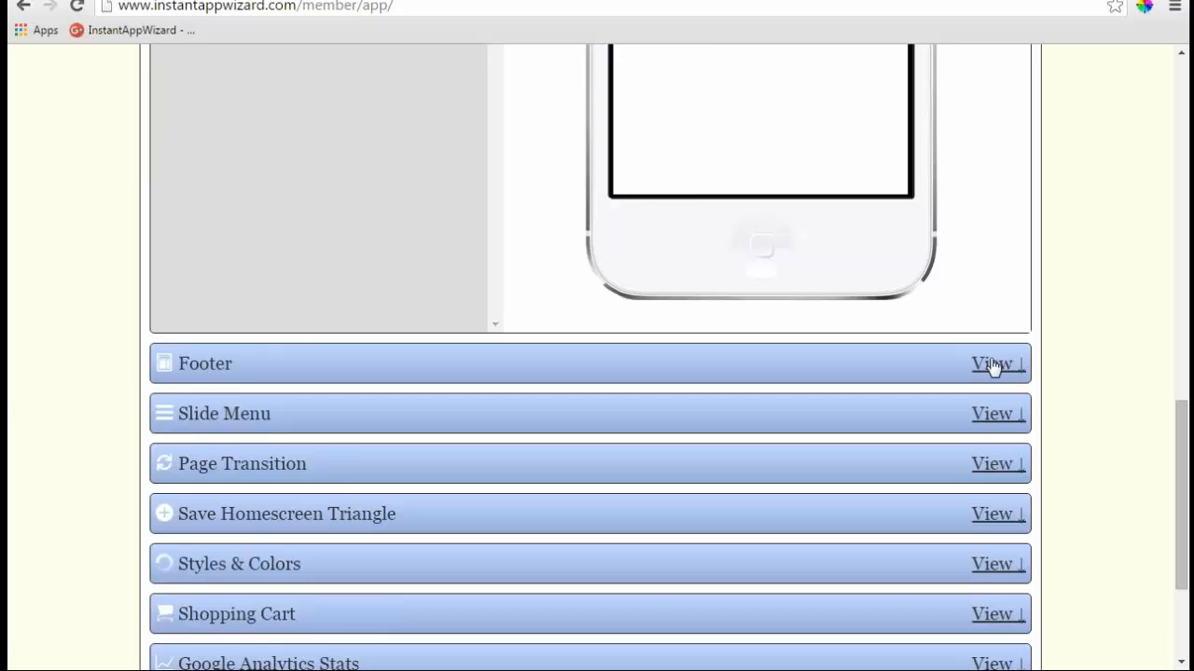
- Open the Footer settings and set its Show Title Bar On to None (hidden)
left_click(991, 365)
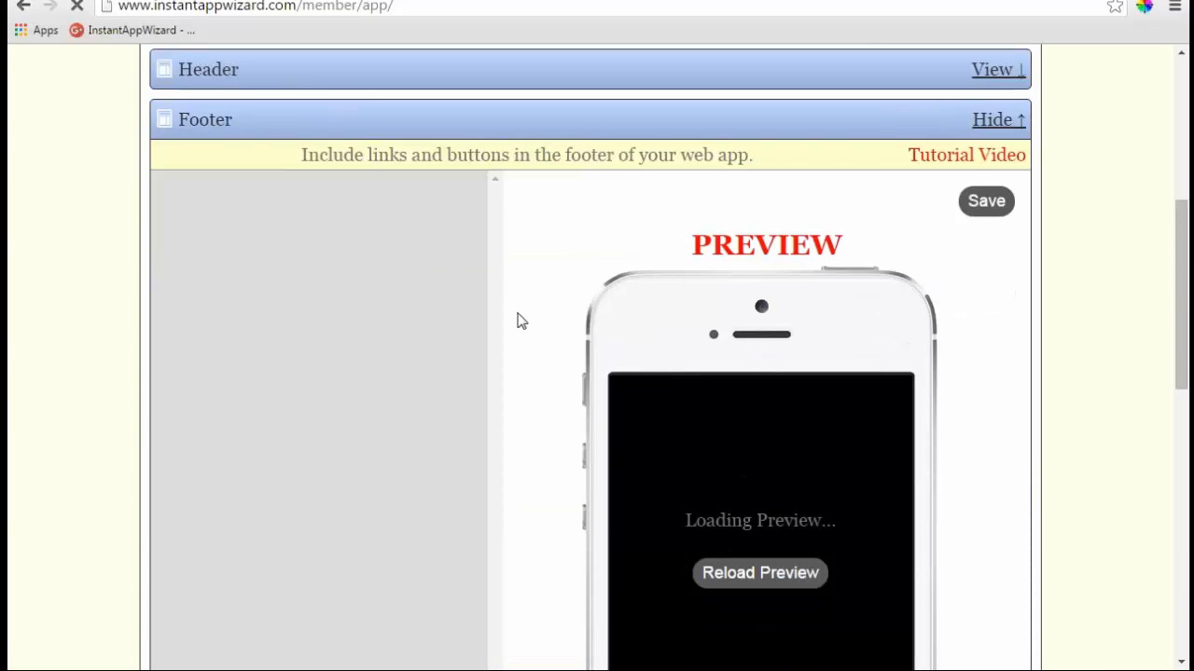
scroll(520, 321, "down", 1)
scroll(541, 298, "down", 2)
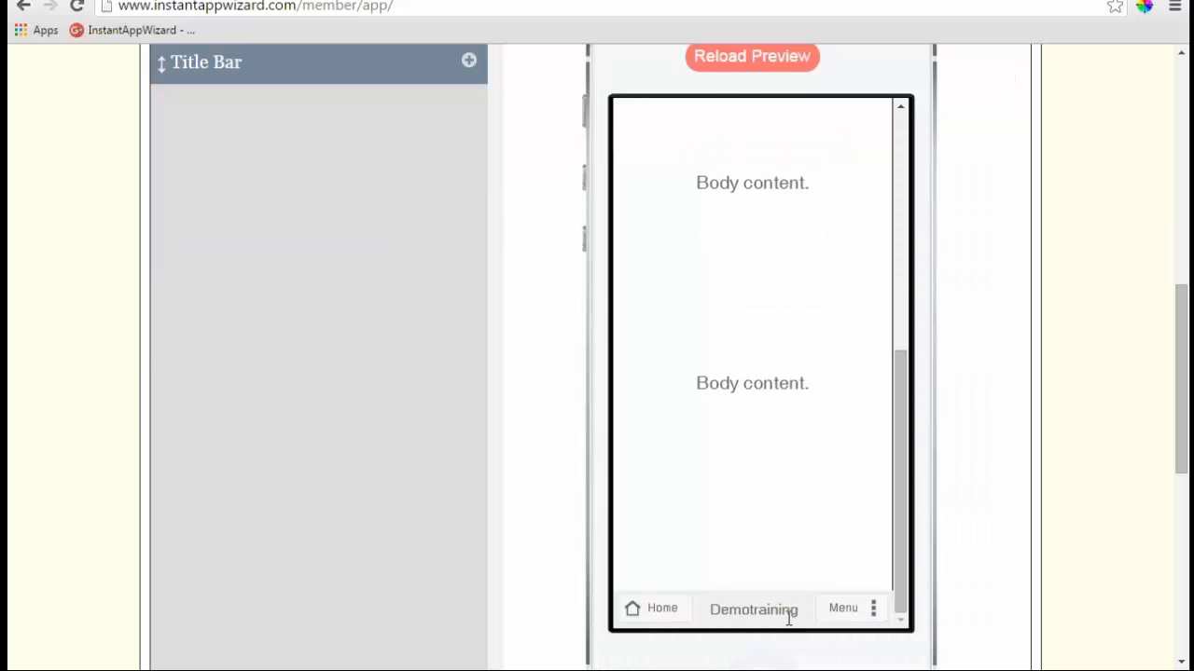
scroll(551, 401, "up", 3)
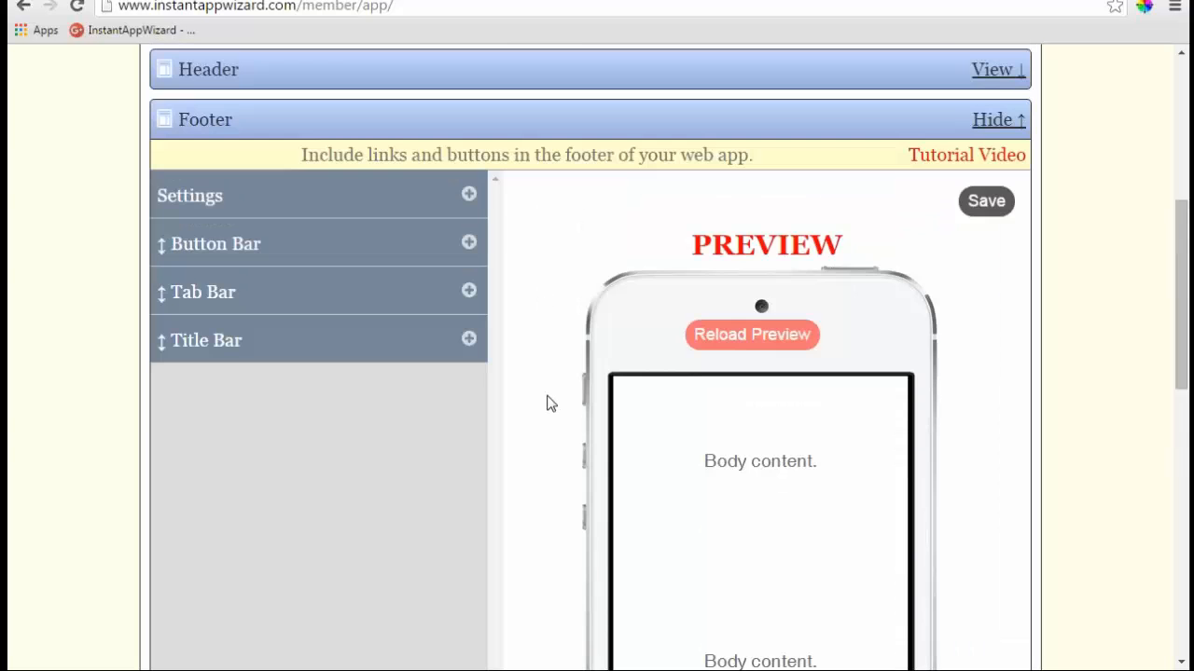
left_click(470, 345)
left_click(472, 388)
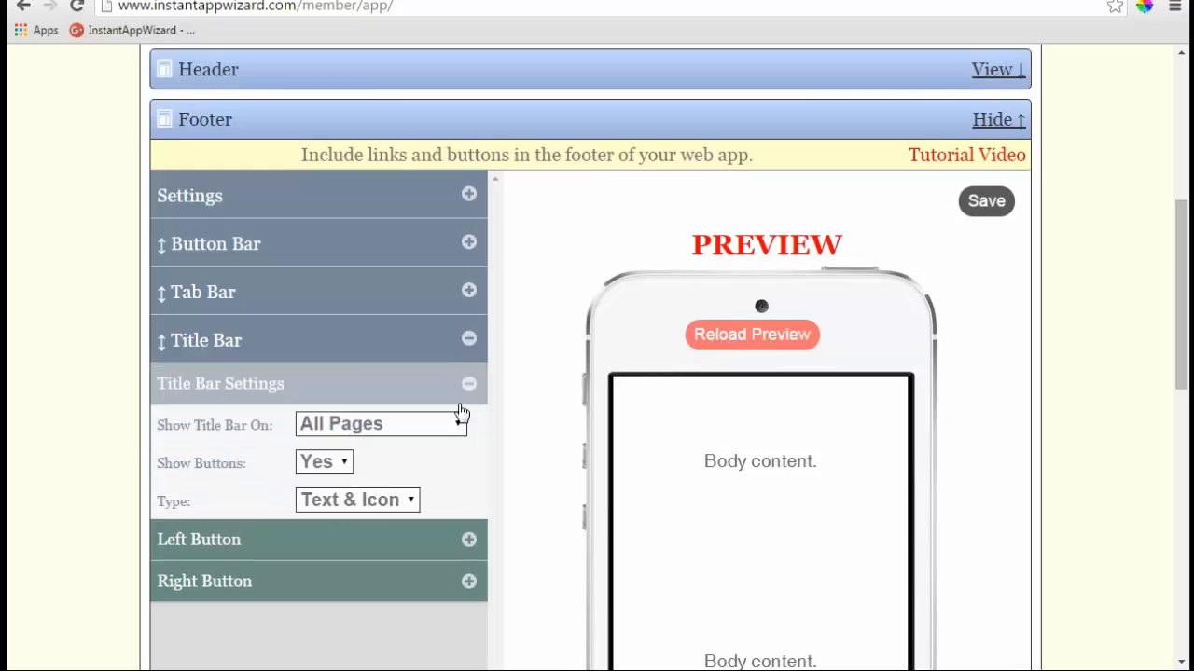
left_click(460, 424)
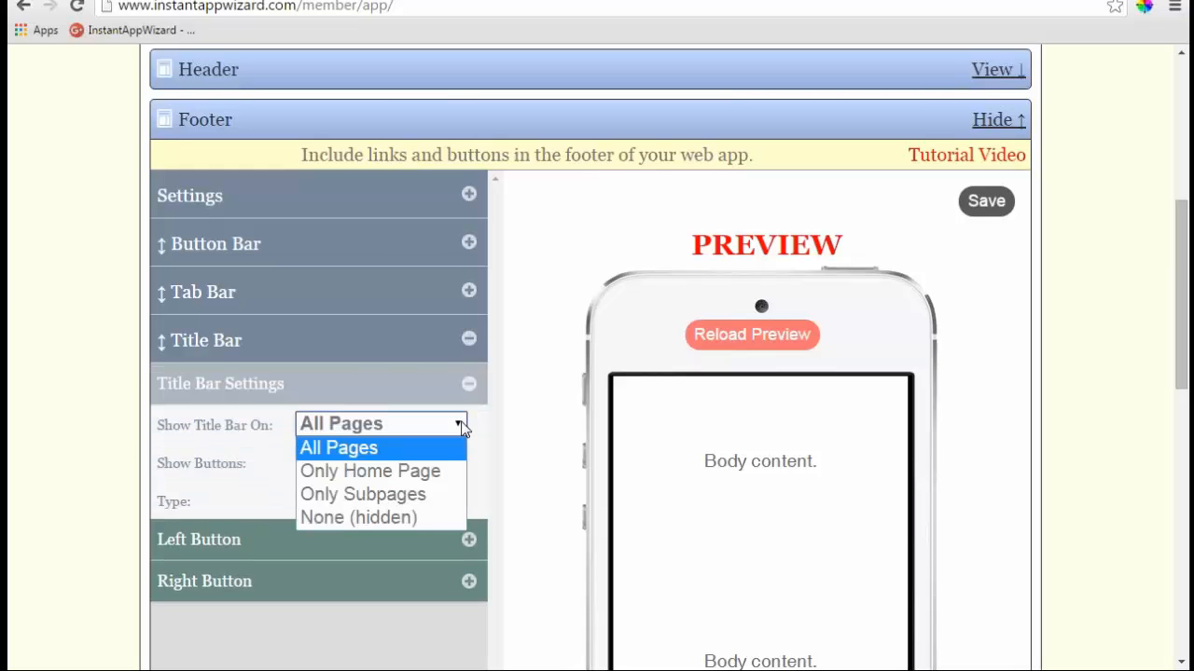
left_click(417, 514)
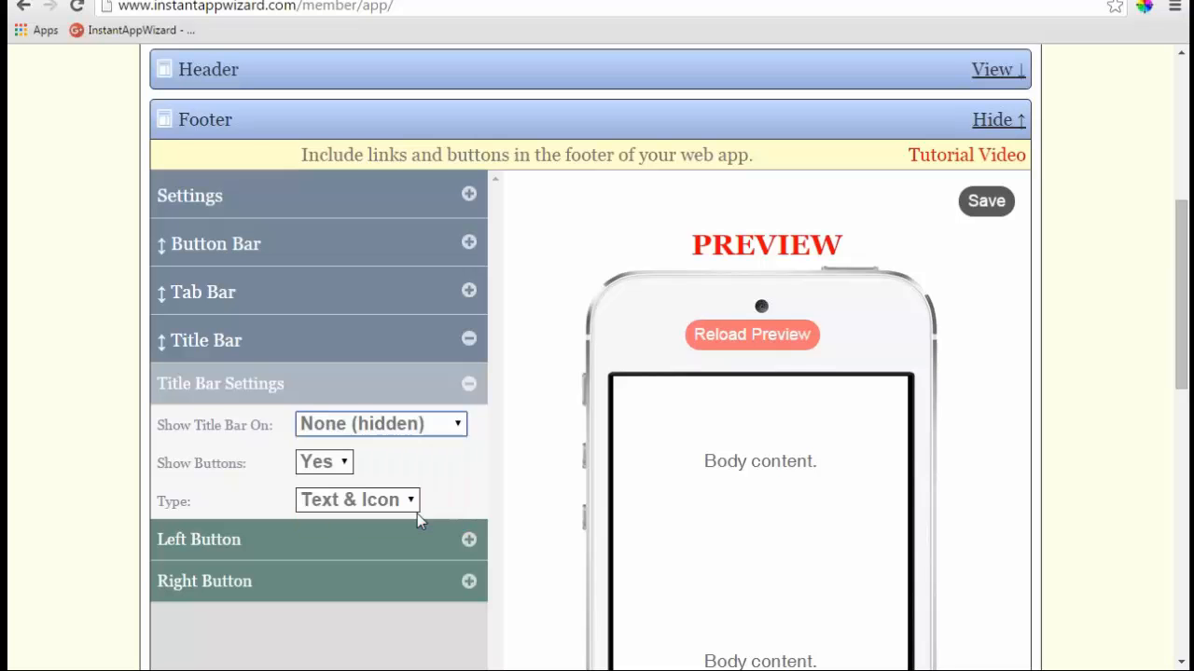
left_click(472, 385)
scroll(557, 408, "down", 3)
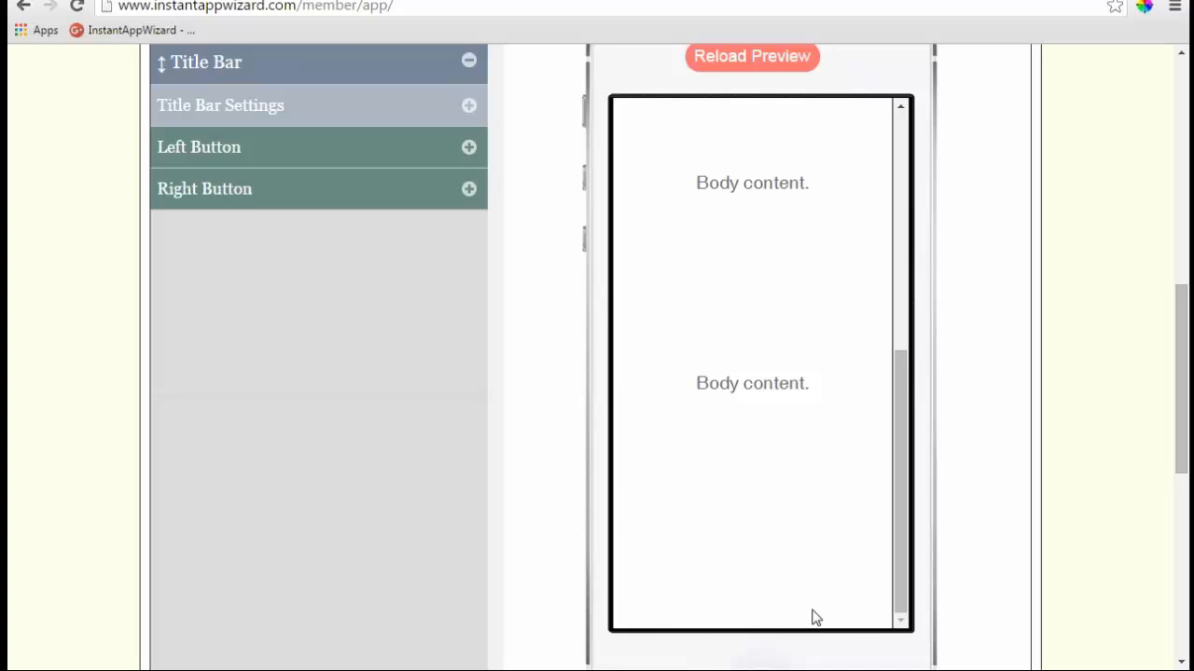
scroll(451, 371, "up", 2)
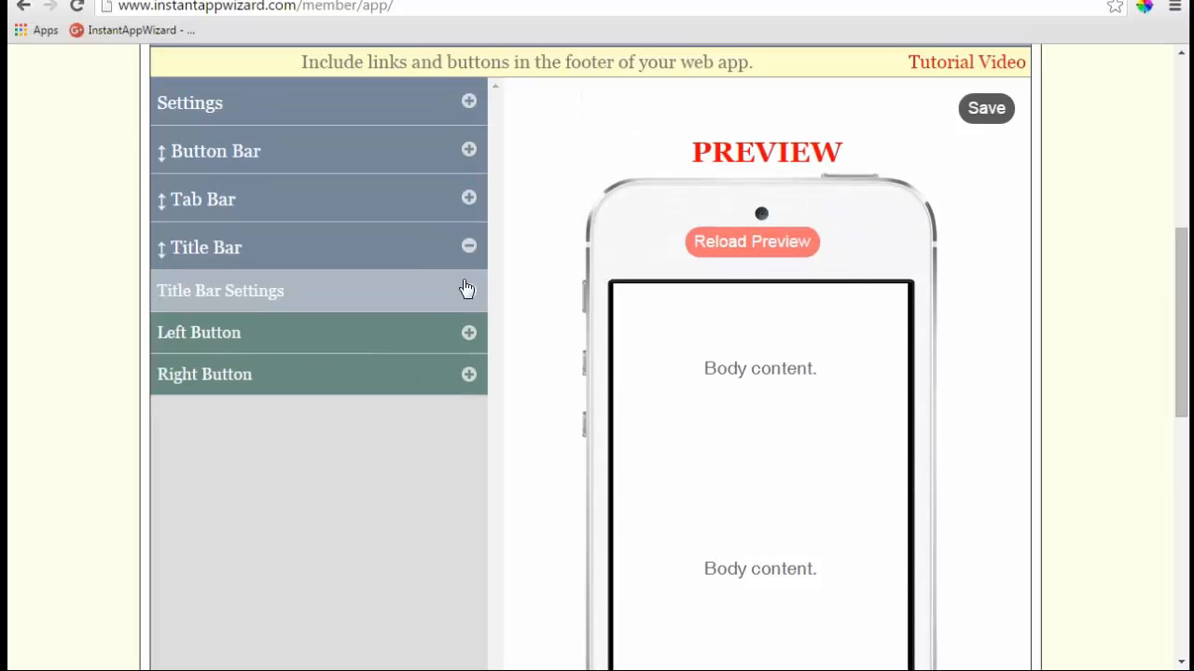
- Add Home Page and Previous Page links to the footer Tab Bar
left_click(469, 198)
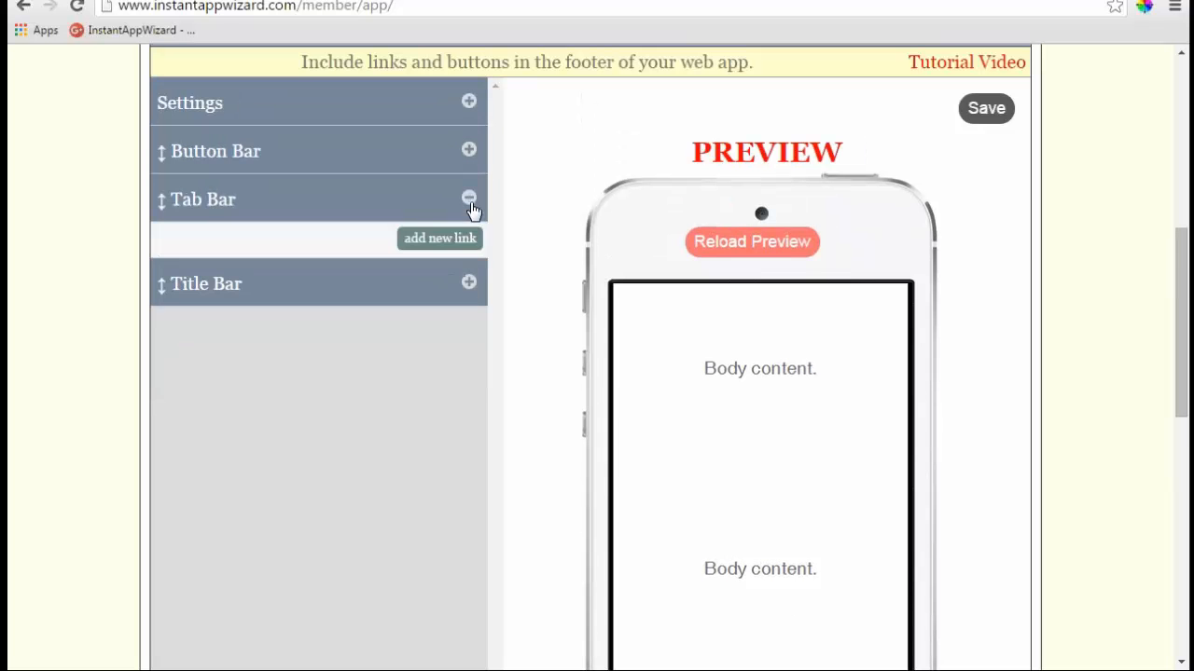
left_click(461, 249)
left_click(464, 285)
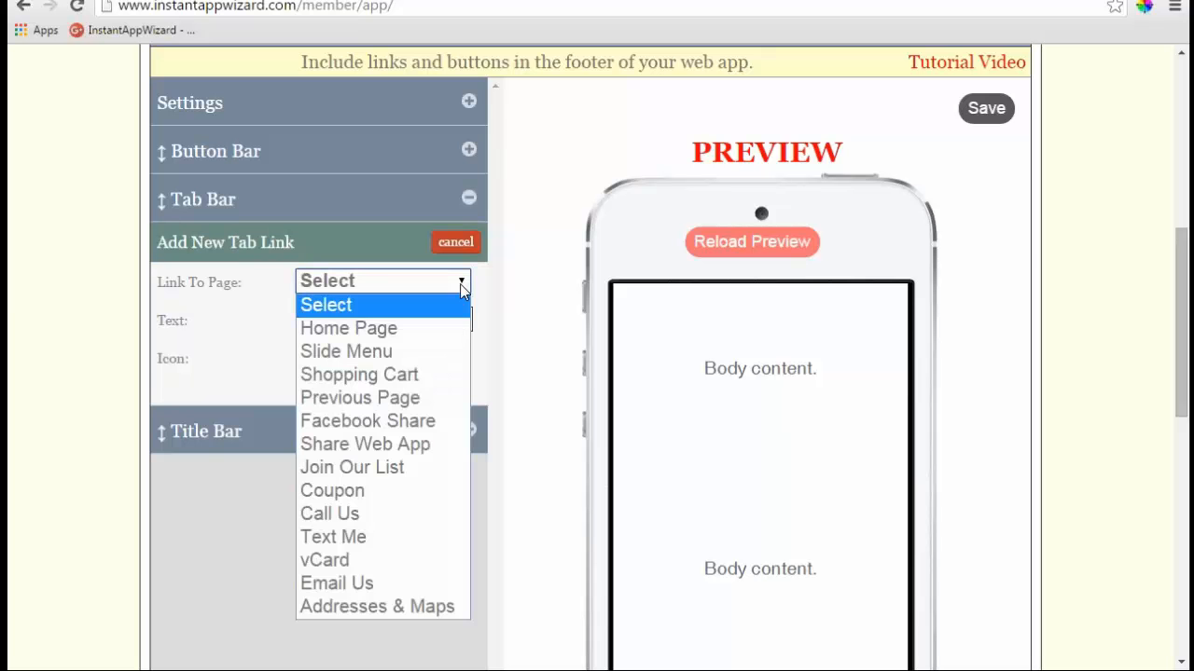
left_click(368, 329)
left_click(321, 388)
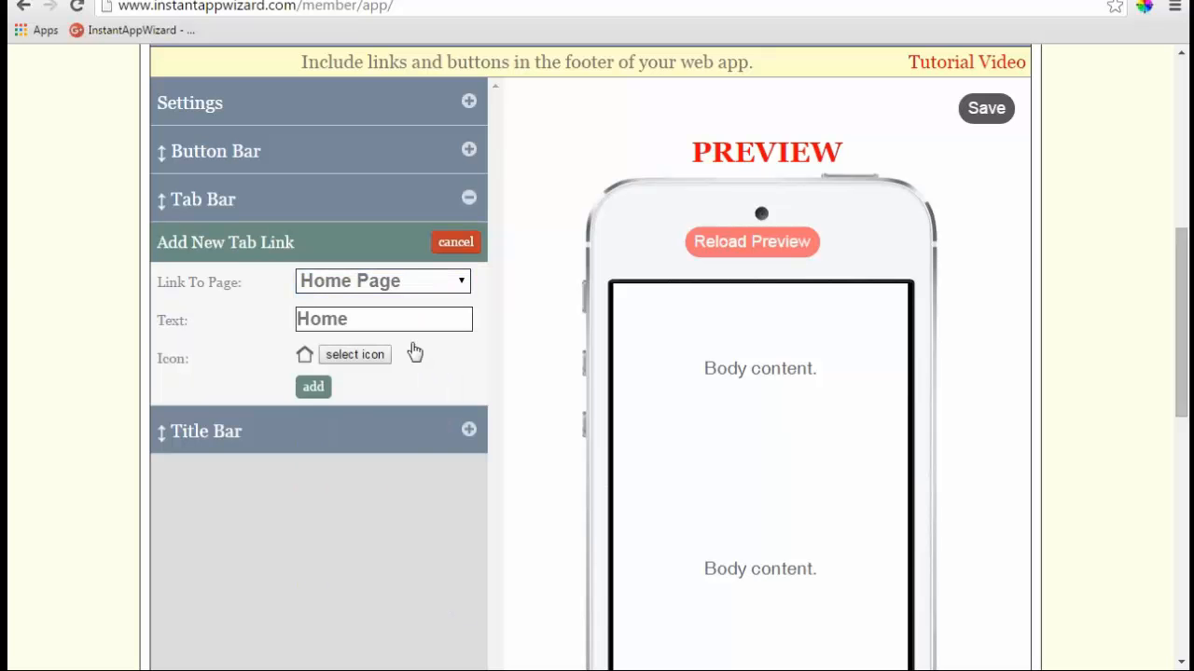
left_click(457, 239)
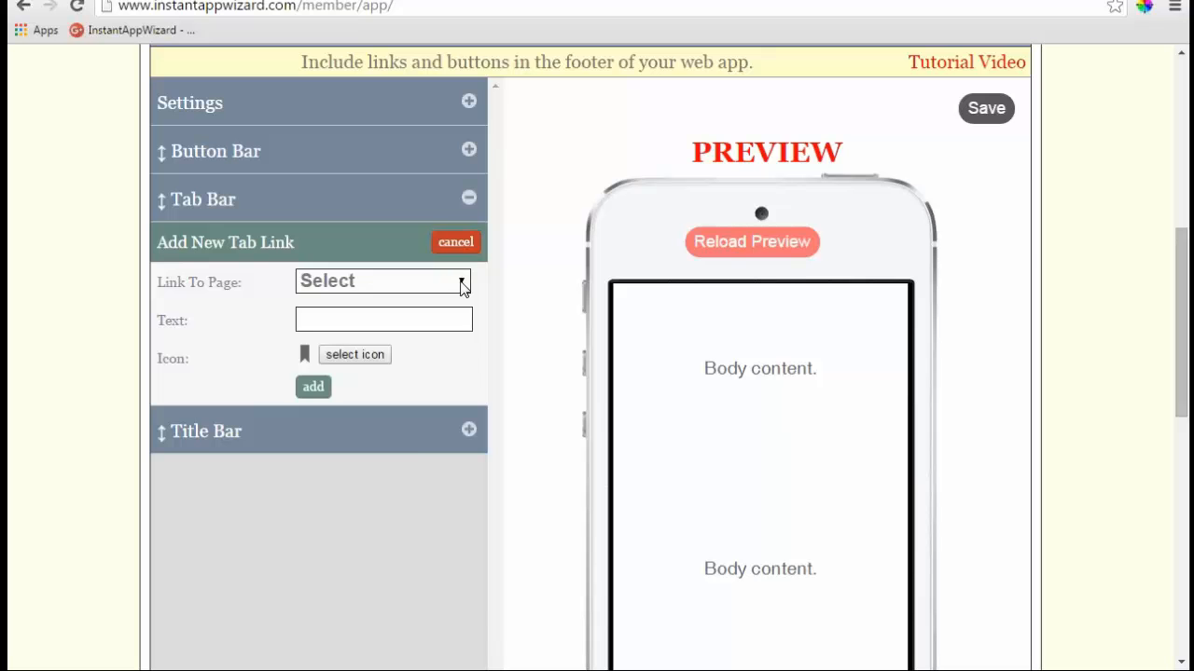
left_click(463, 280)
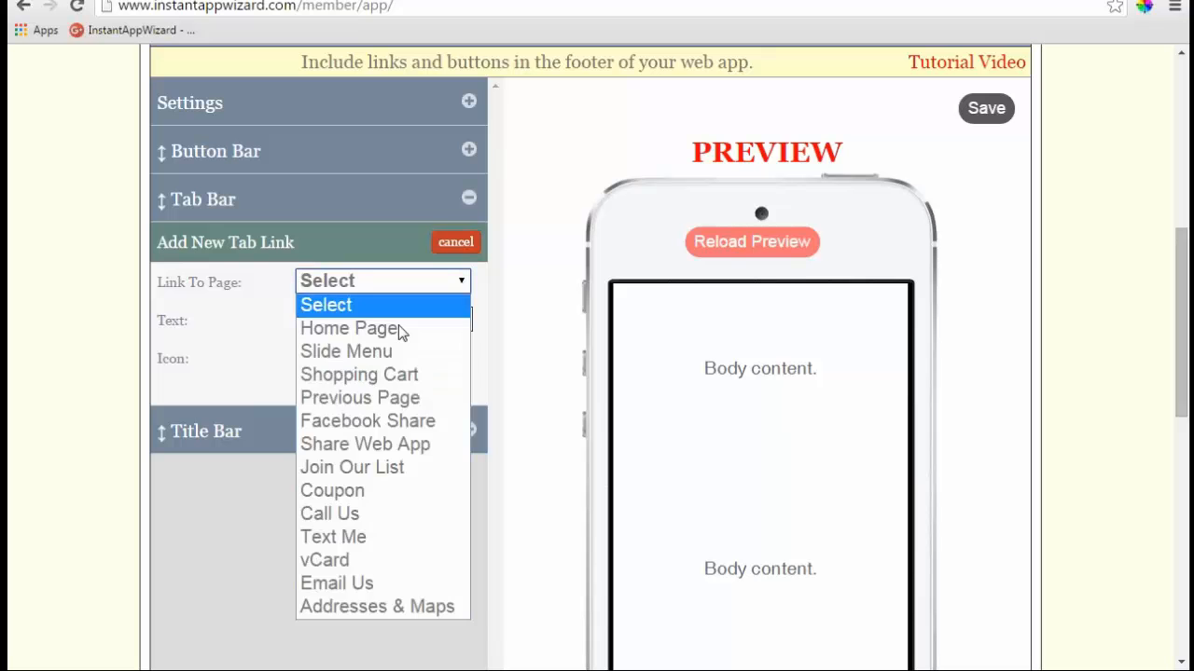
left_click(362, 397)
left_click(313, 390)
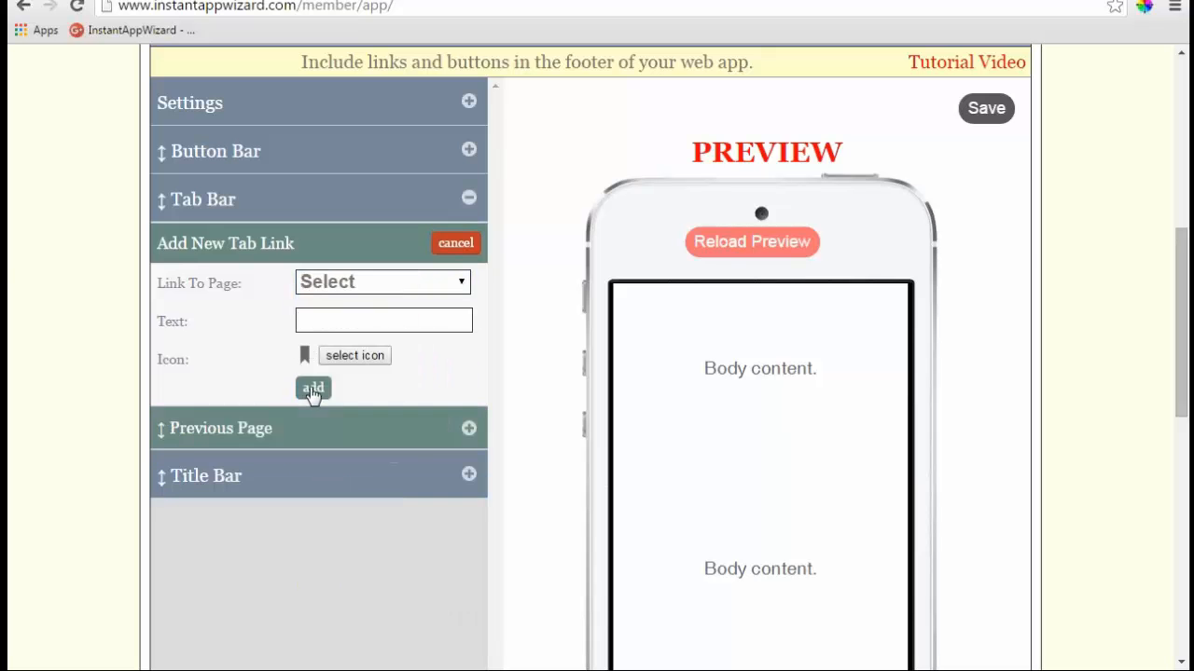
scroll(531, 386, "down", 2)
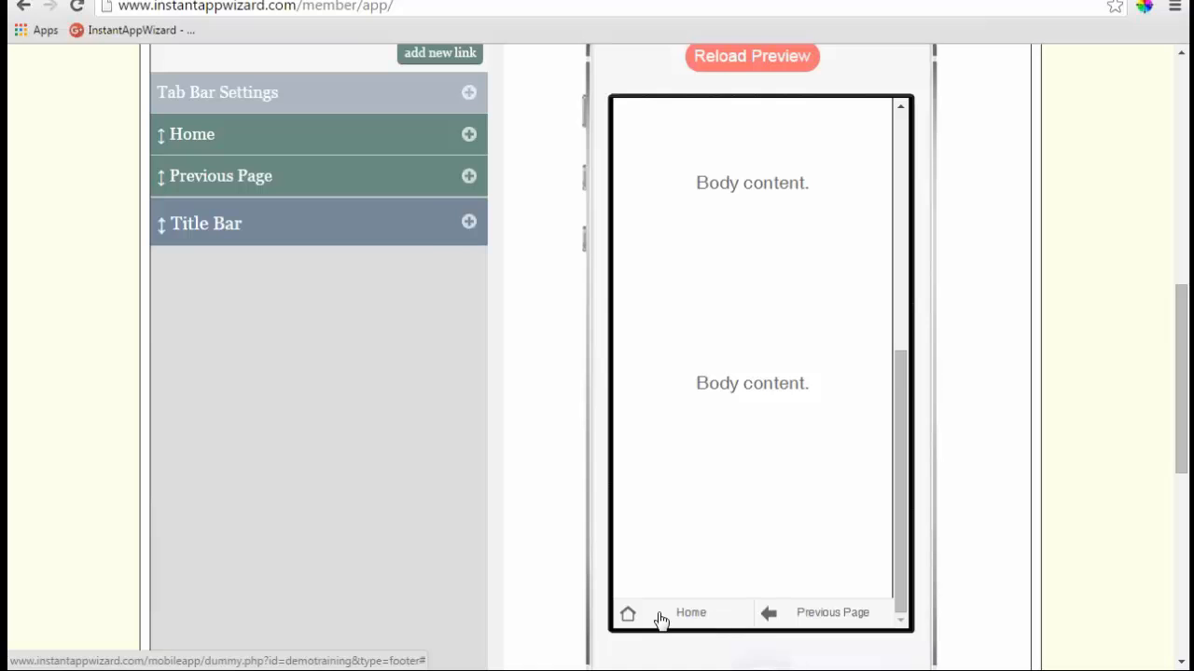
scroll(549, 593, "up", 1)
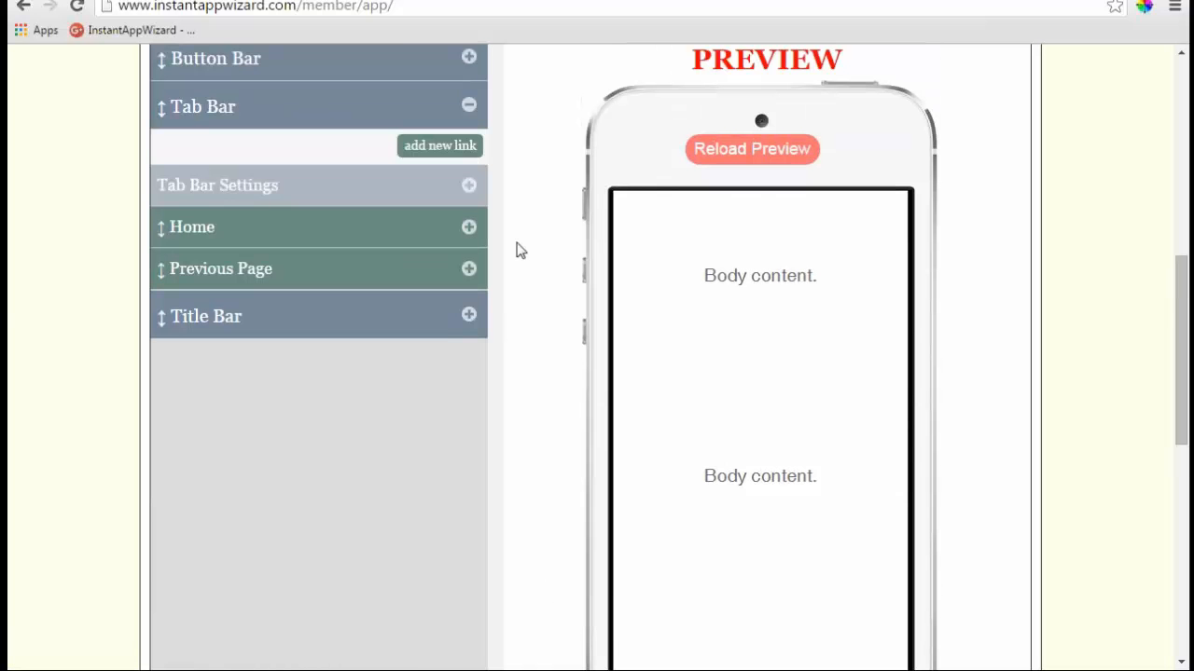
- Try Only Subpages as the footer tab bar visibility and refresh the phone preview
left_click(471, 192)
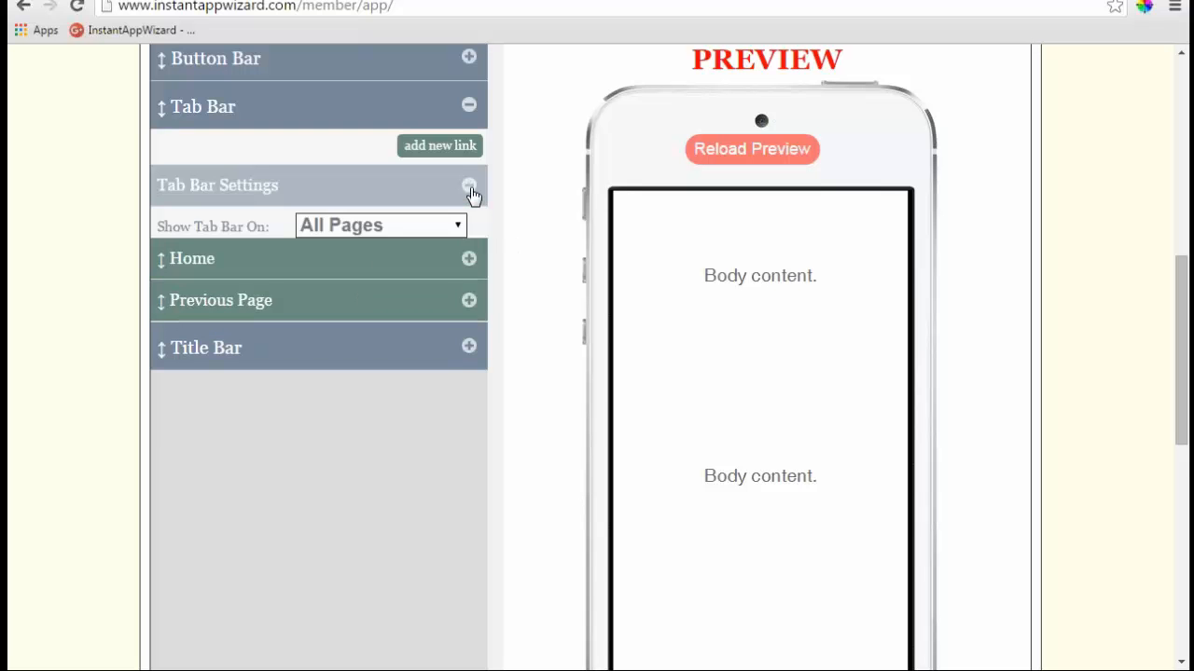
left_click(461, 226)
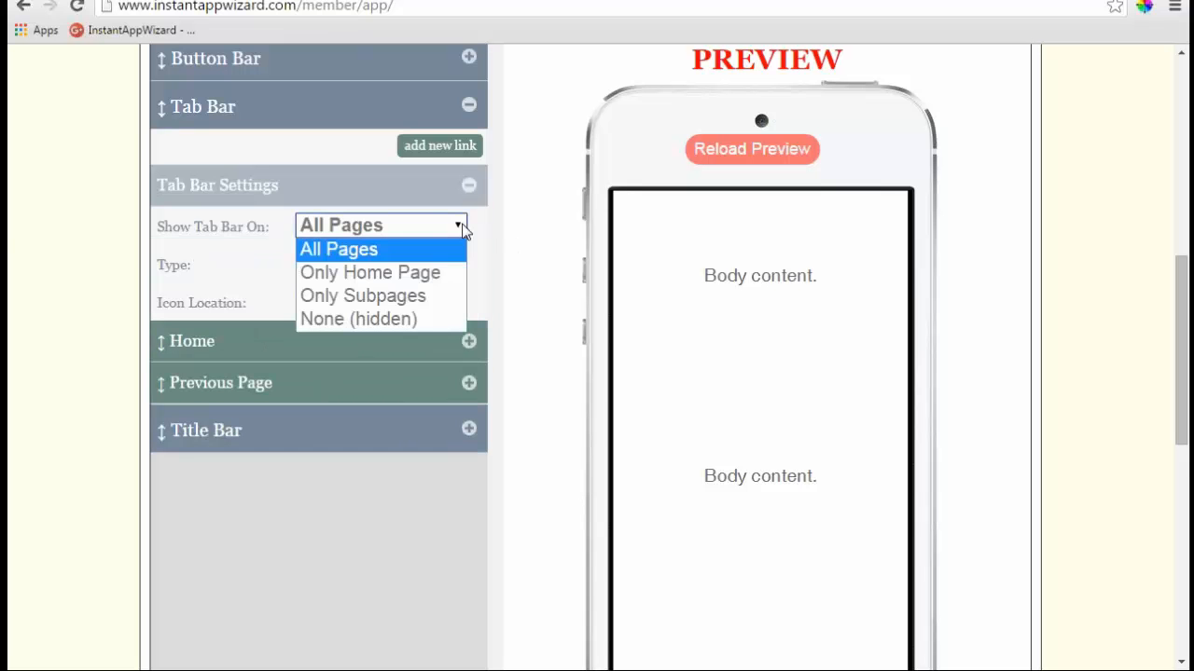
left_click(417, 308)
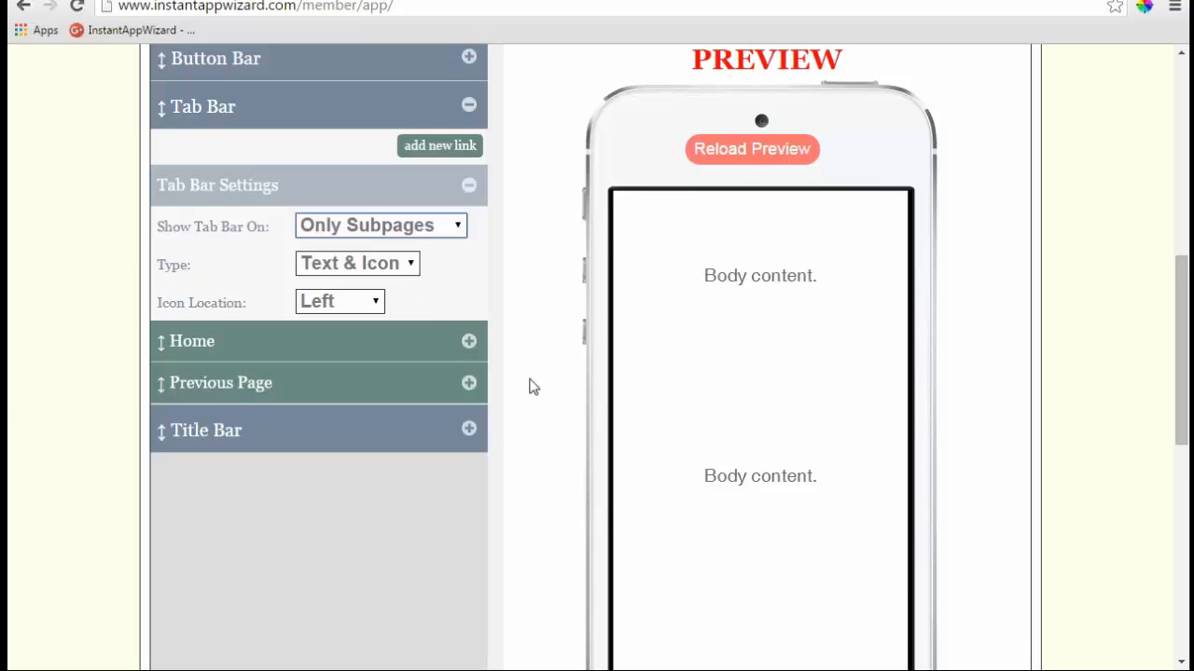
scroll(532, 418, "down", 2)
scroll(532, 419, "up", 2)
left_click(456, 232)
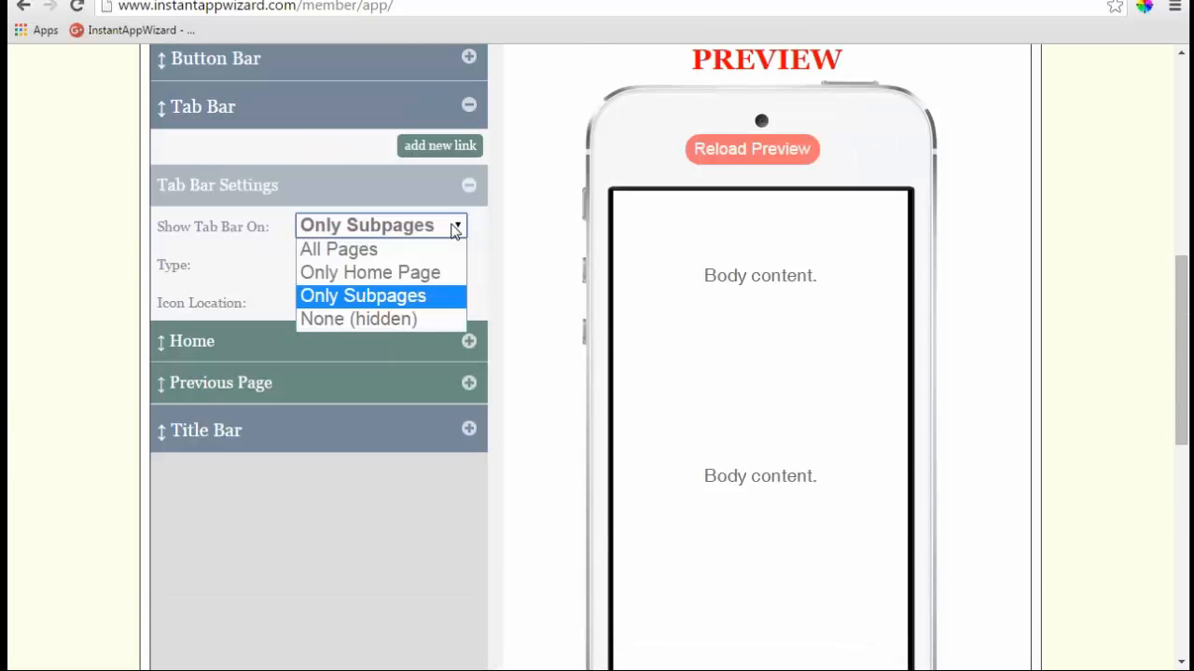
left_click(435, 297)
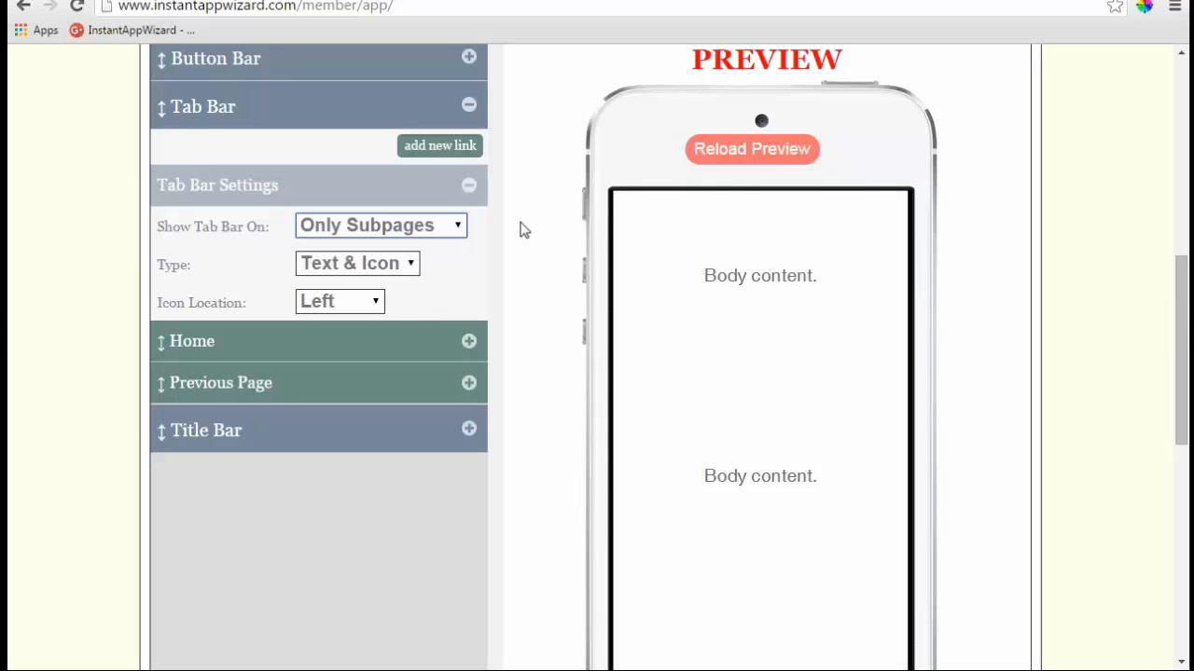
left_click(692, 159)
- Switch Show Tab Bar On to All Pages and collapse the Tab Bar sections
left_click(456, 229)
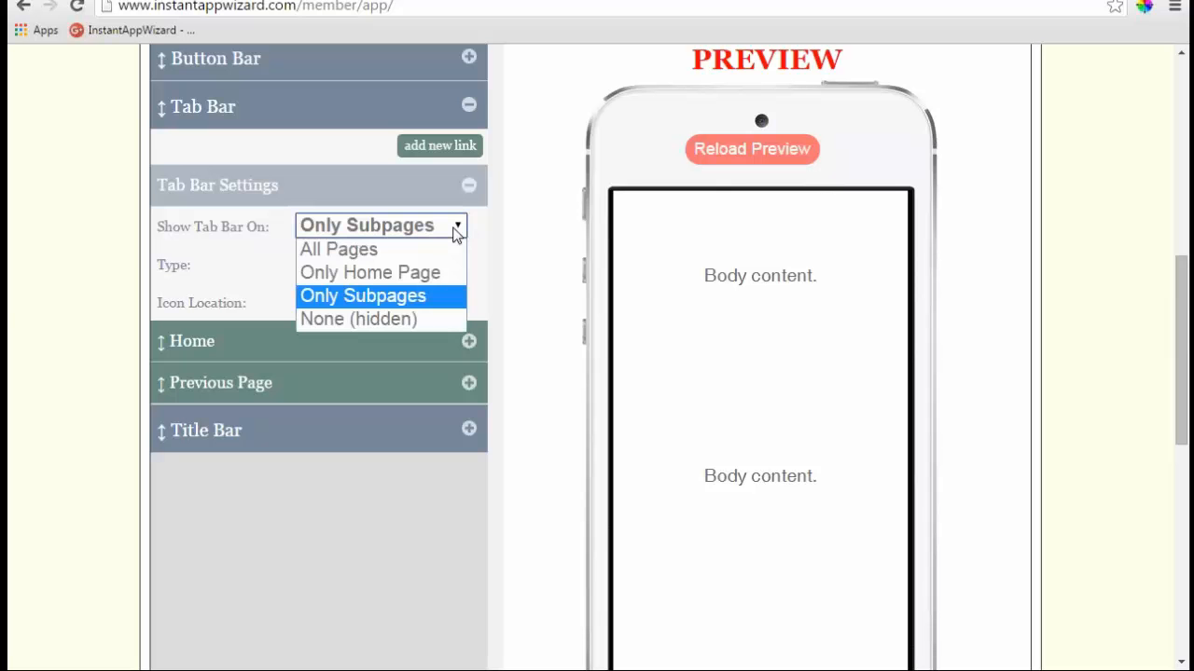
left_click(436, 252)
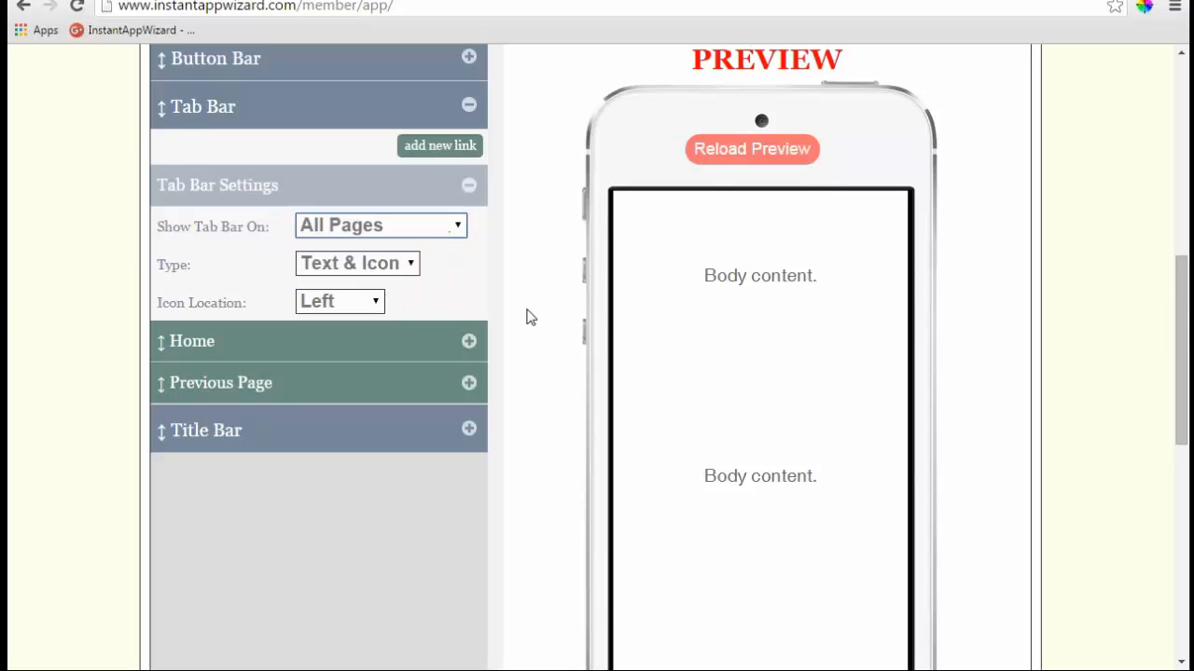
scroll(538, 365, "down", 2)
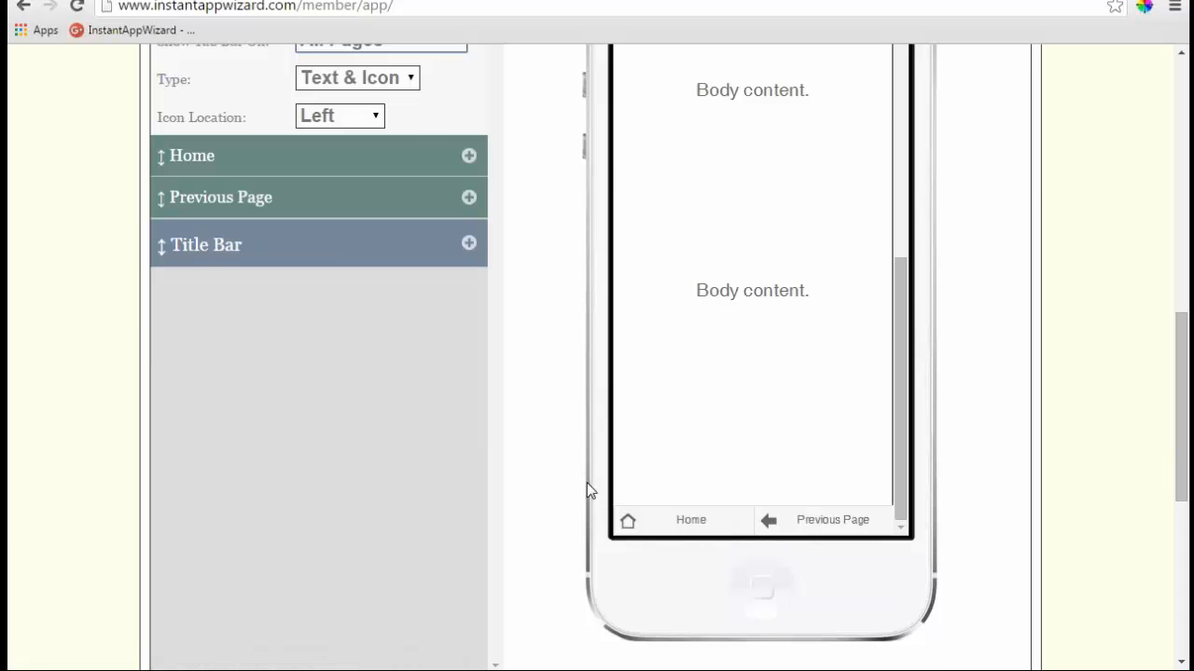
scroll(587, 482, "up", 2)
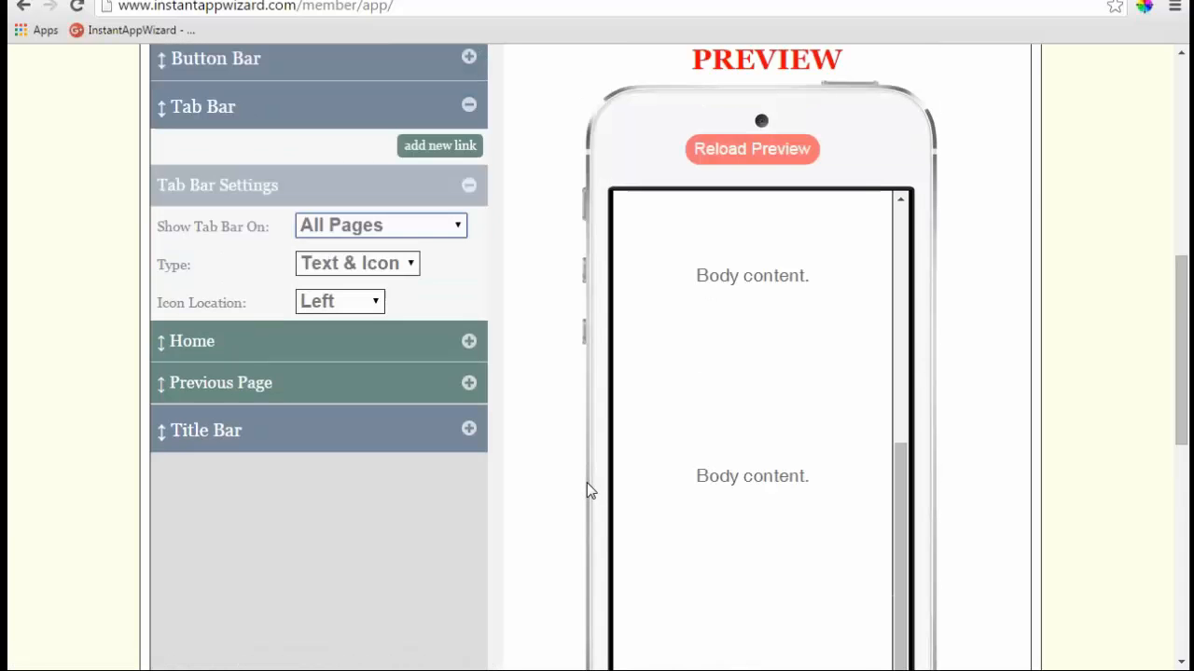
left_click(468, 189)
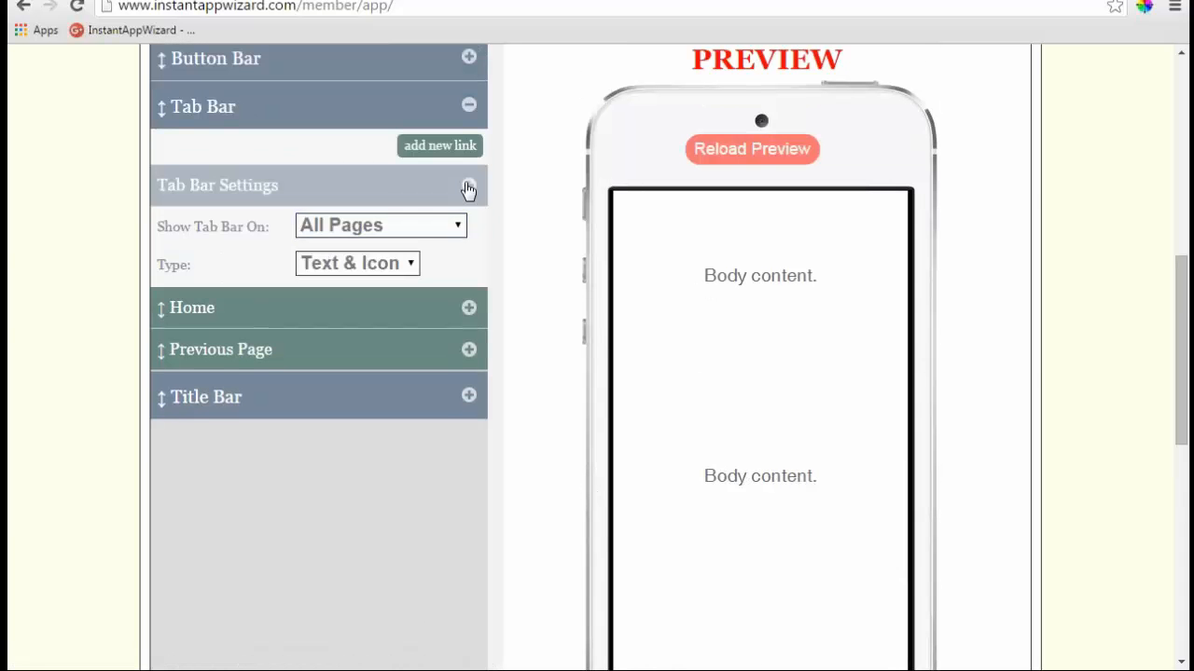
left_click(469, 108)
scroll(530, 424, "up", 2)
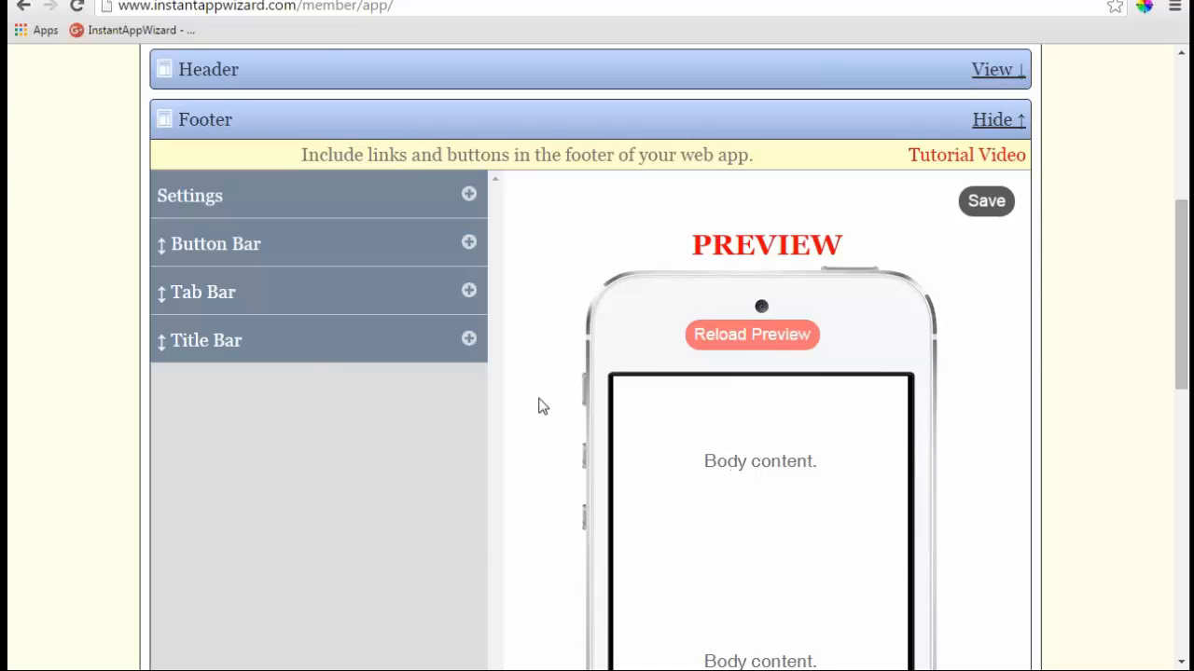
scroll(538, 405, "up", 2)
left_click(273, 103)
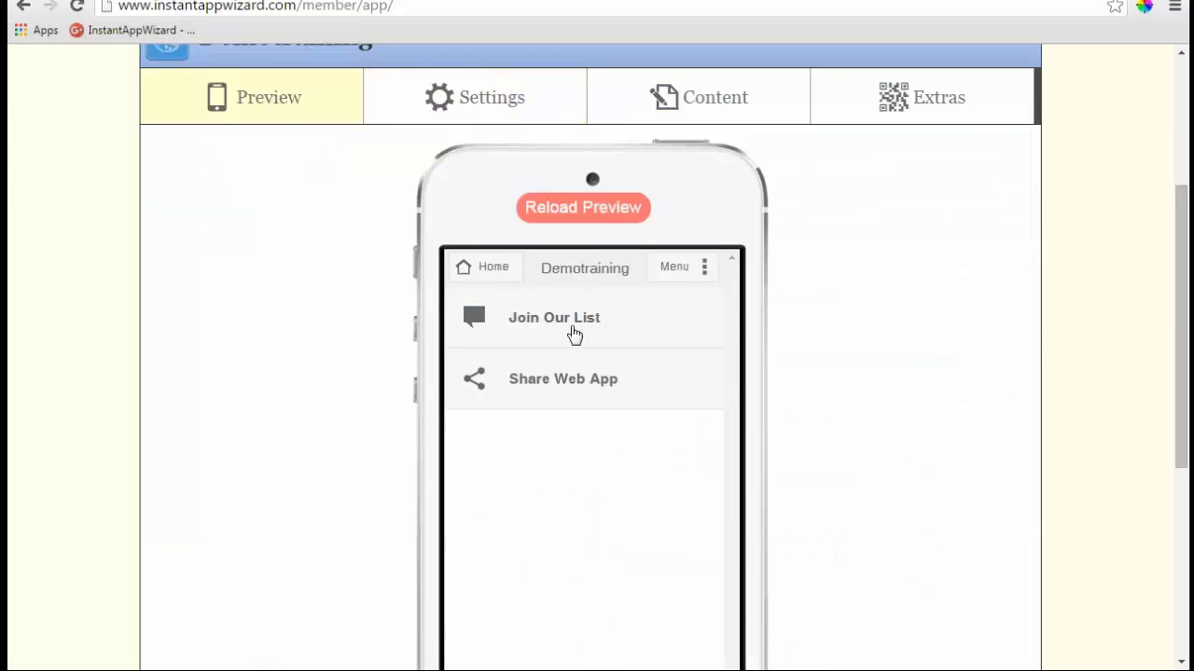
left_click(569, 388)
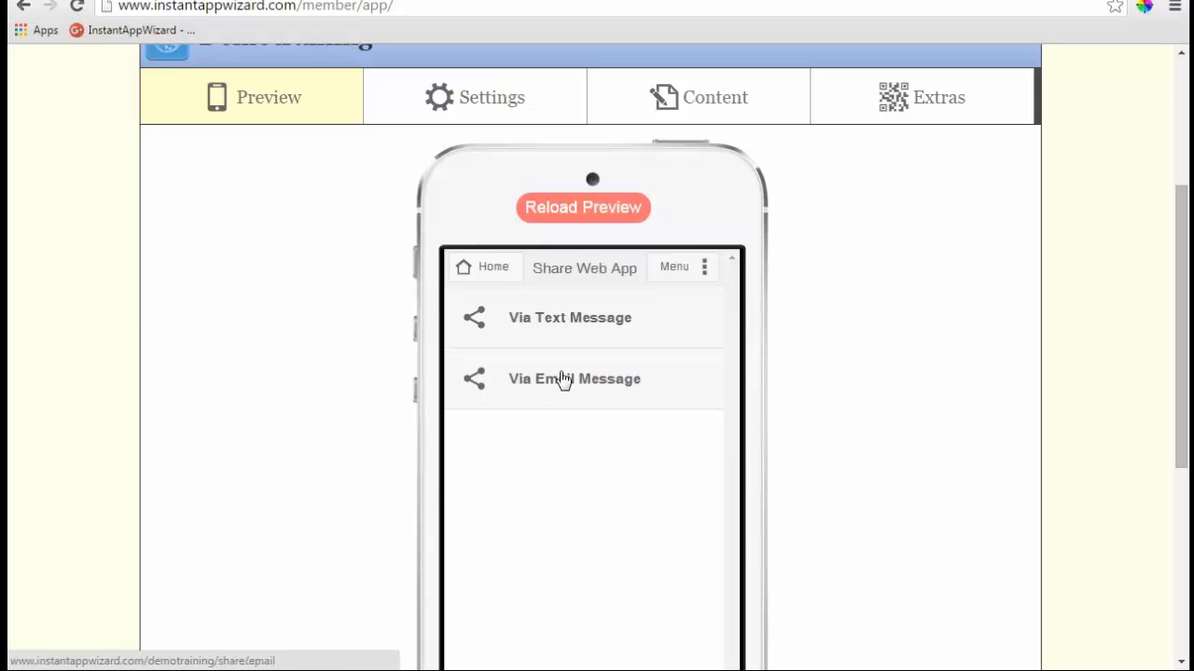
left_click(476, 97)
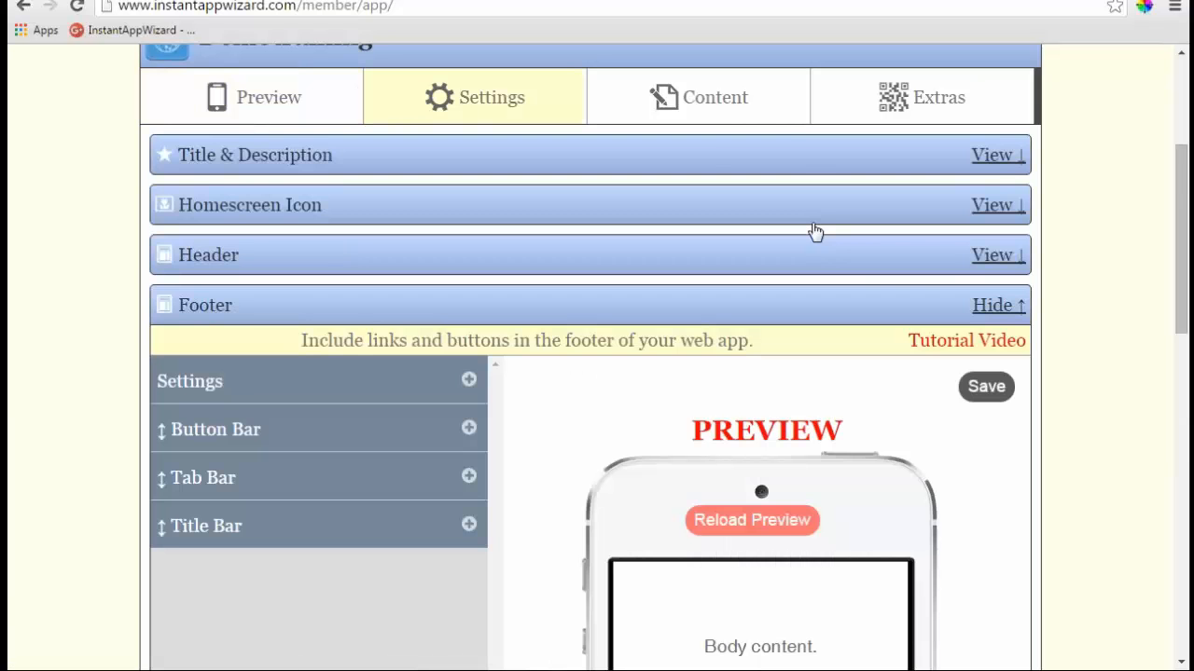
- Collapse the Footer section, open Slide Menu settings, and toggle the slide menu in the preview
left_click(991, 305)
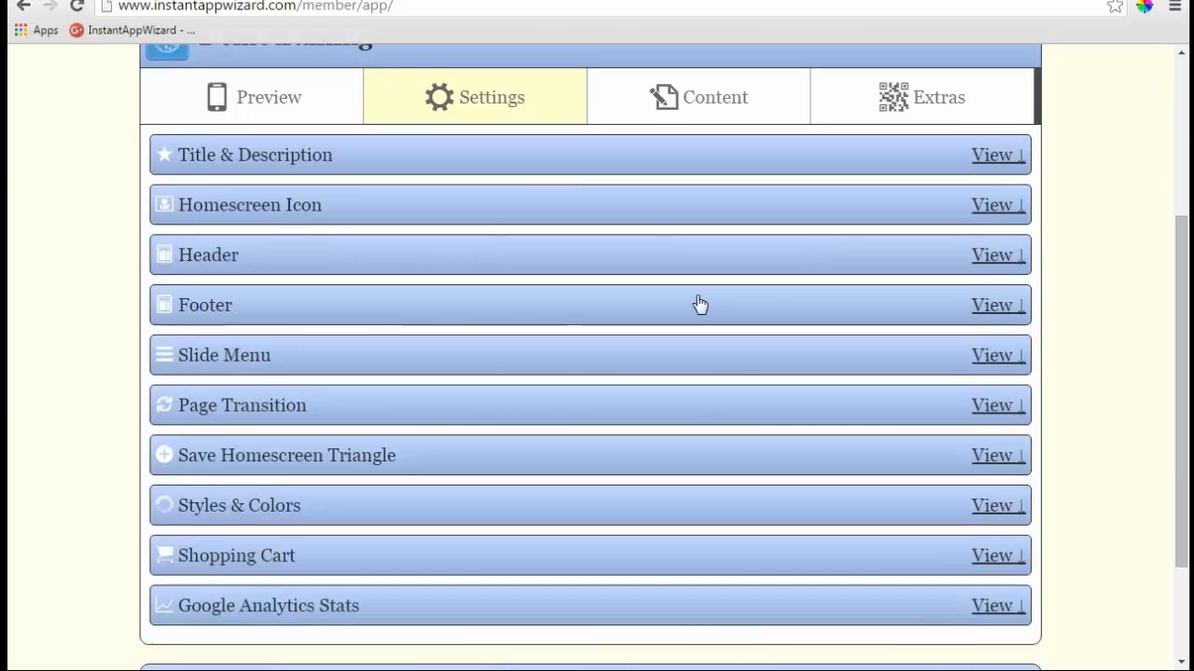
left_click(984, 356)
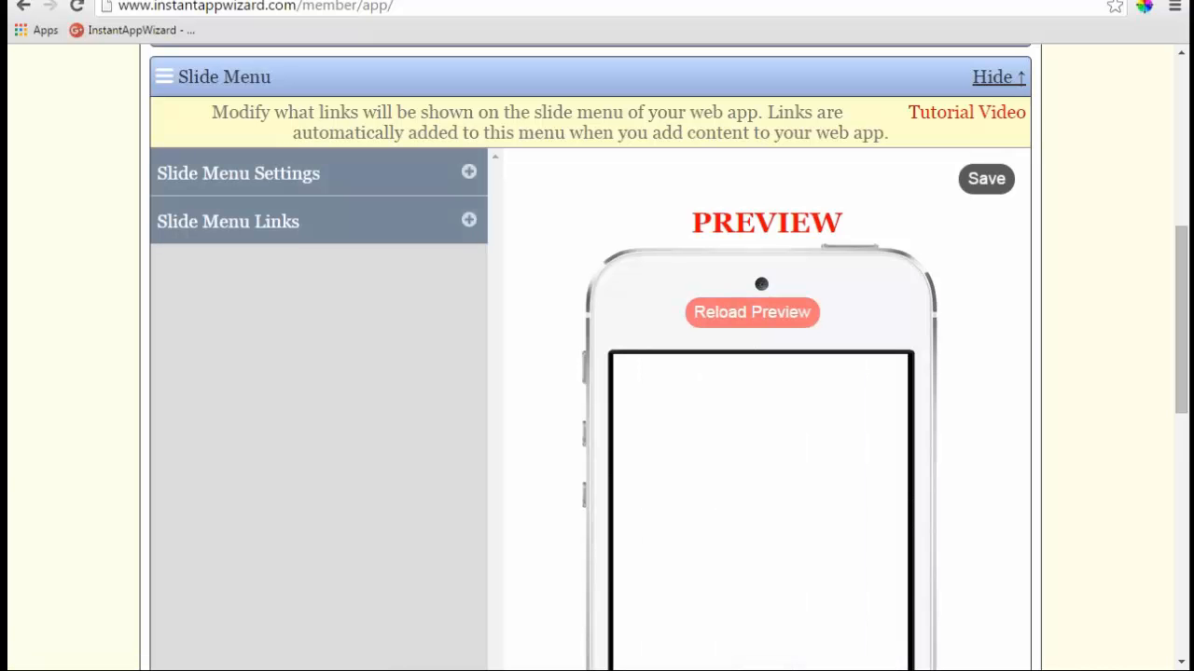
scroll(786, 373, "down", 2)
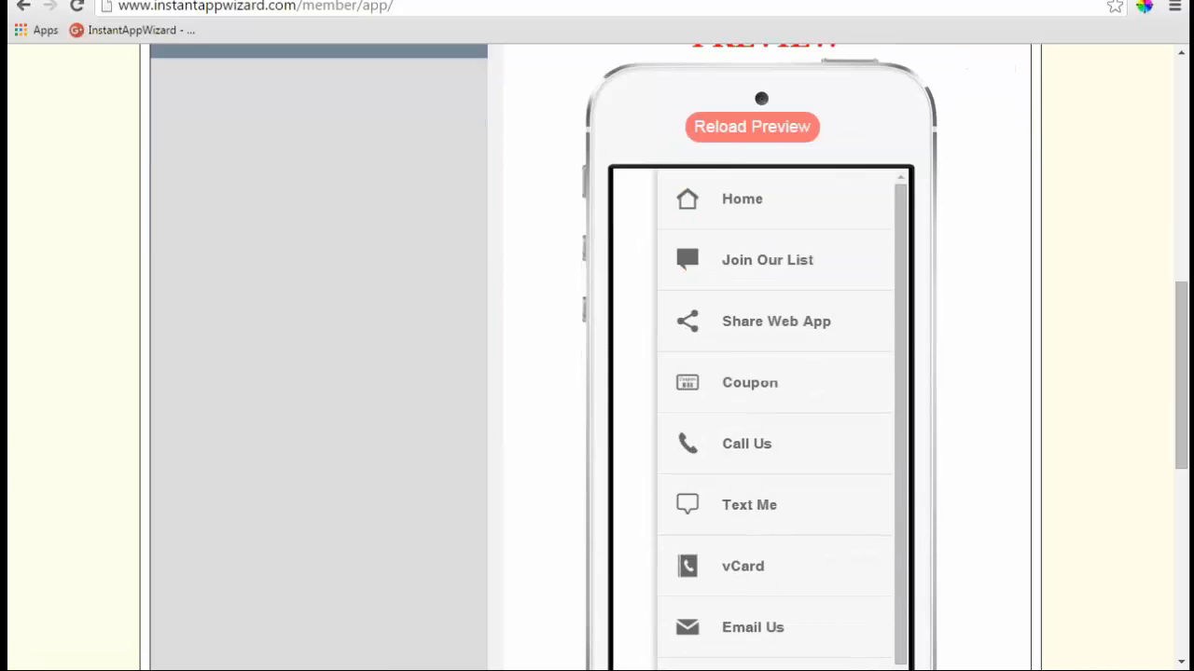
left_click(786, 328)
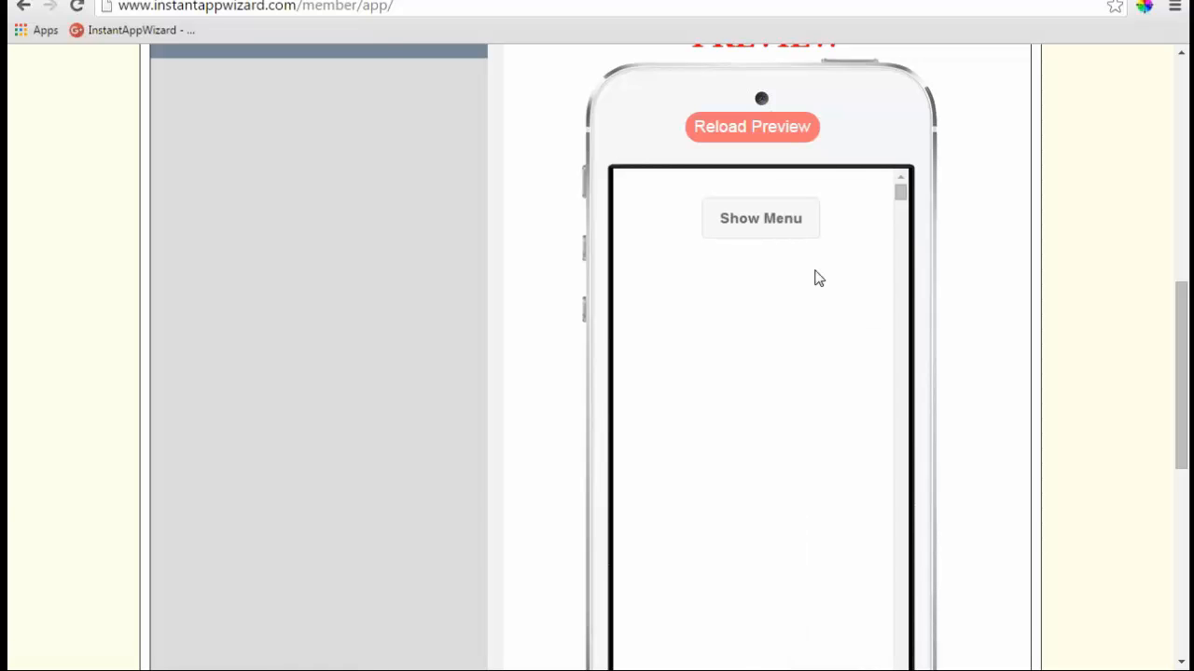
left_click(763, 225)
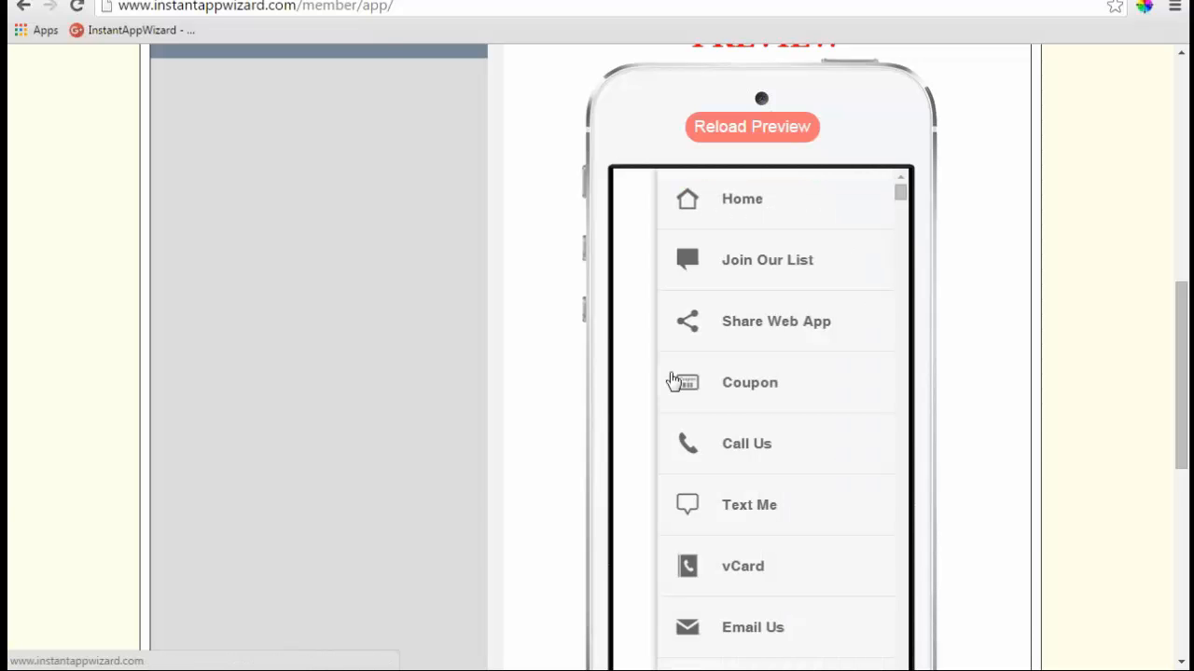
scroll(823, 336, "down", 3)
scroll(821, 336, "up", 5)
- Set Show to No for the Home, Join Our List and Share Web App links
left_click(469, 222)
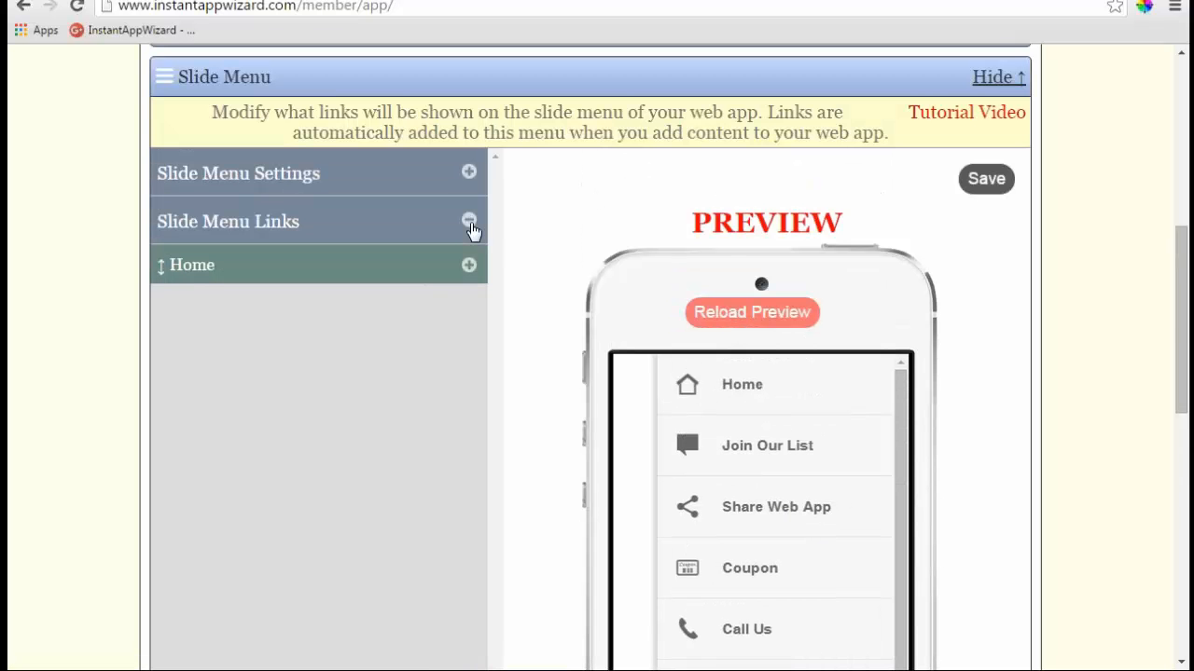
left_click(470, 266)
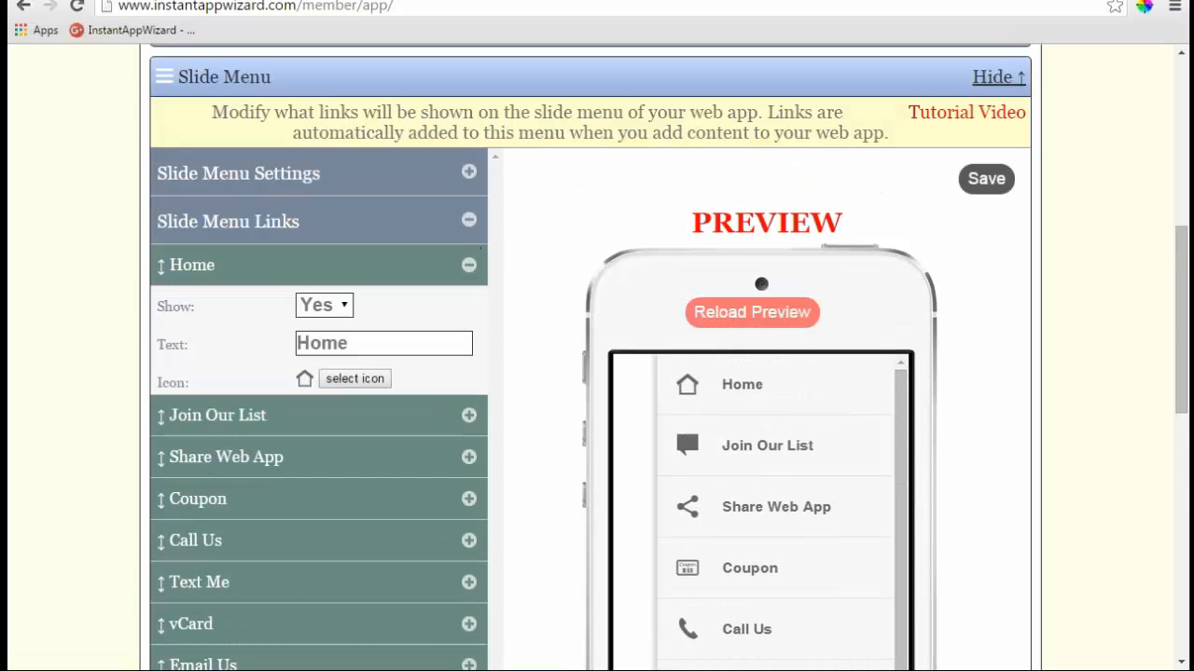
left_click(346, 310)
left_click(322, 353)
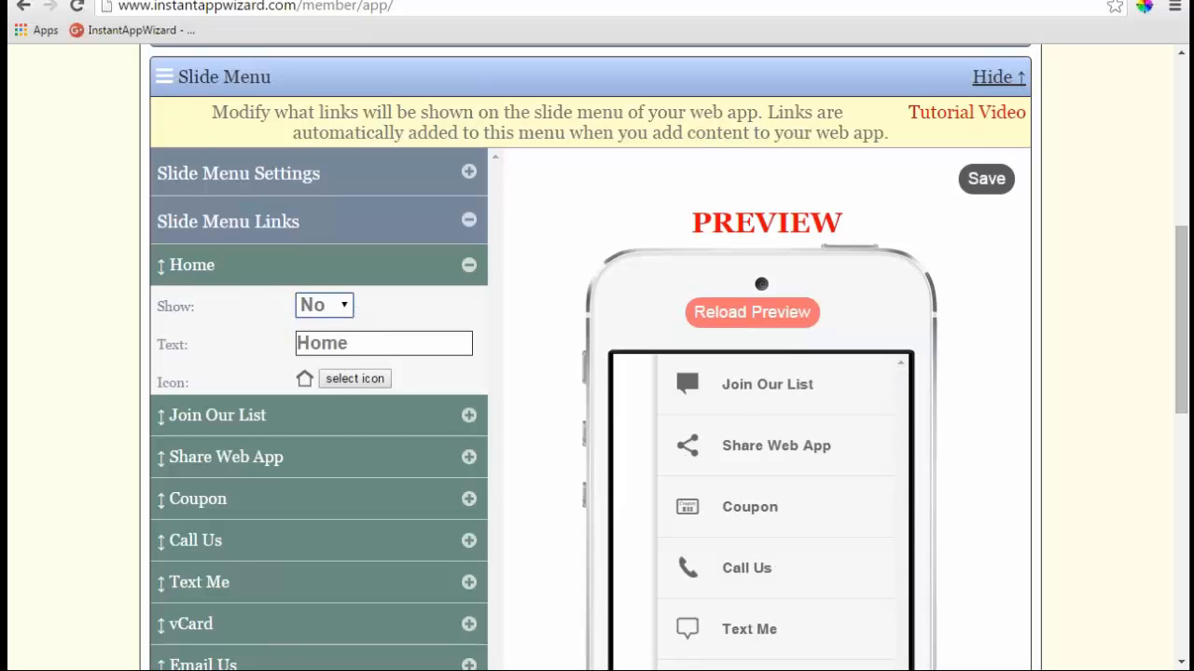
left_click(469, 415)
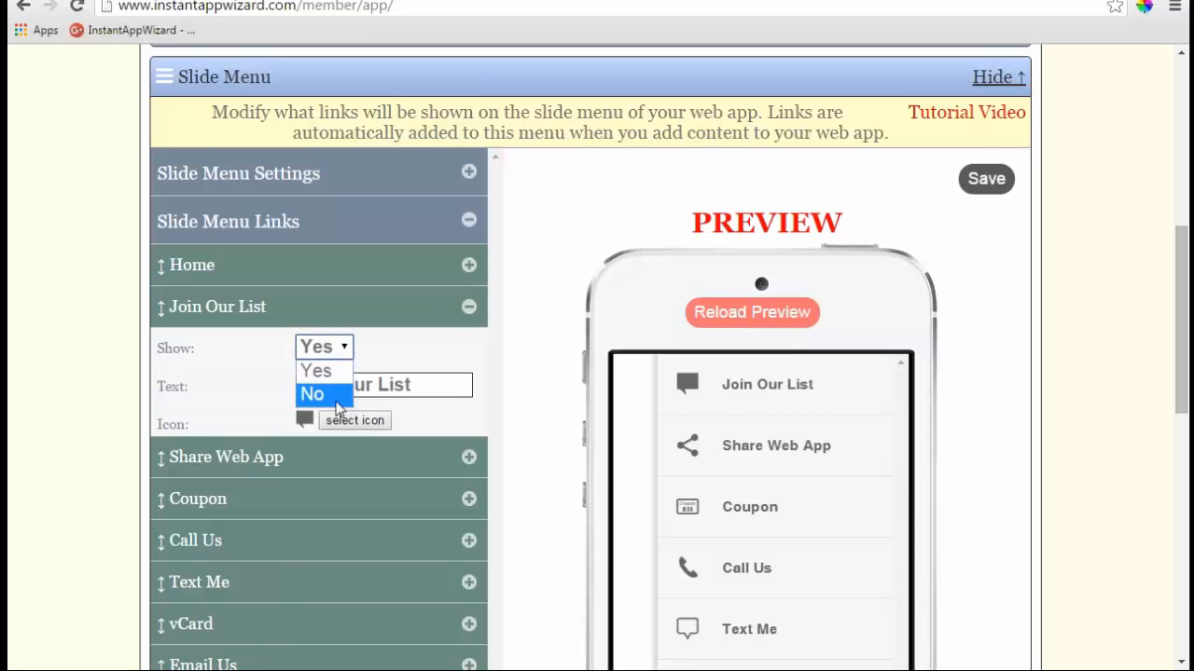
left_click(334, 395)
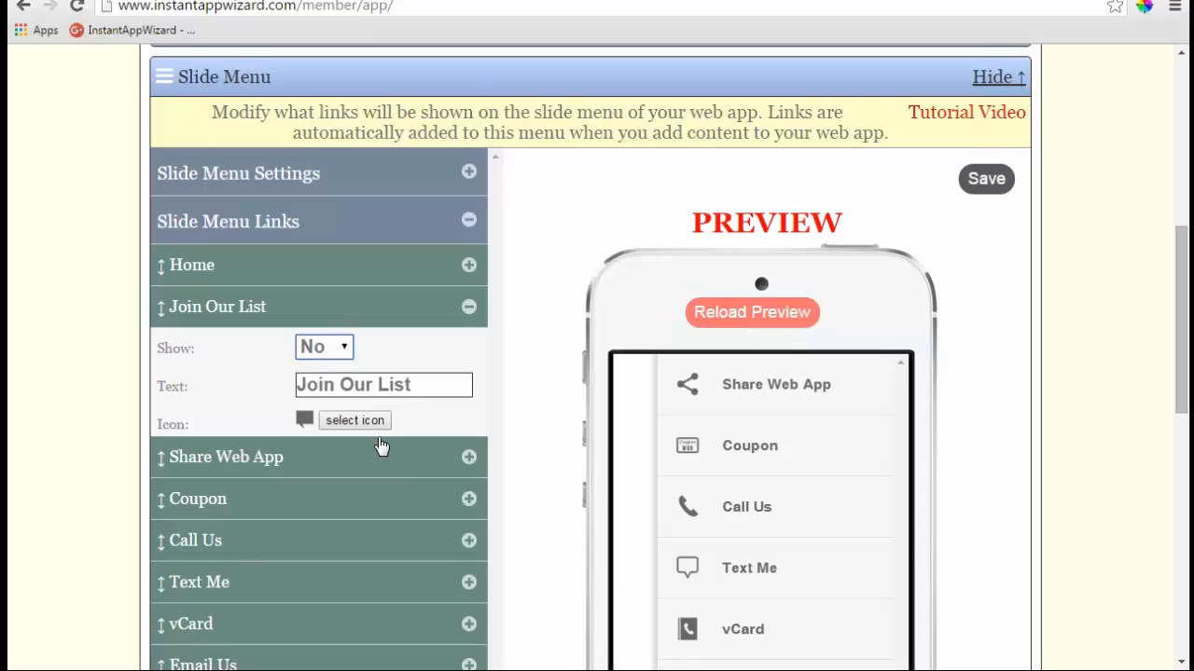
left_click(470, 458)
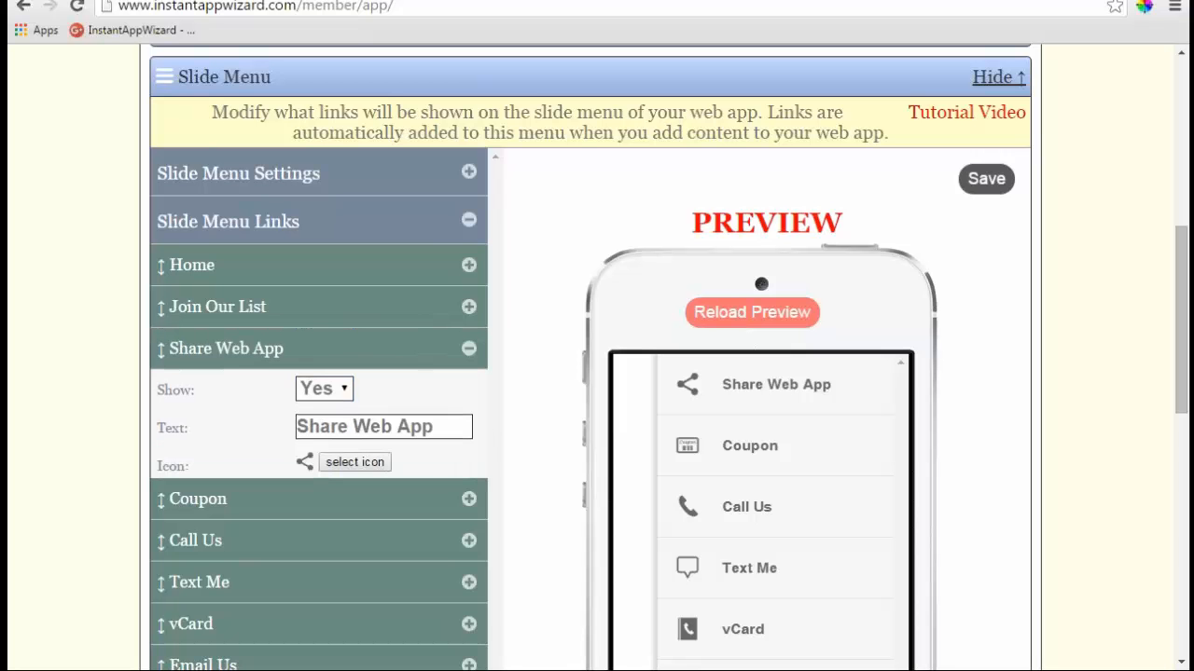
left_click(344, 390)
left_click(338, 435)
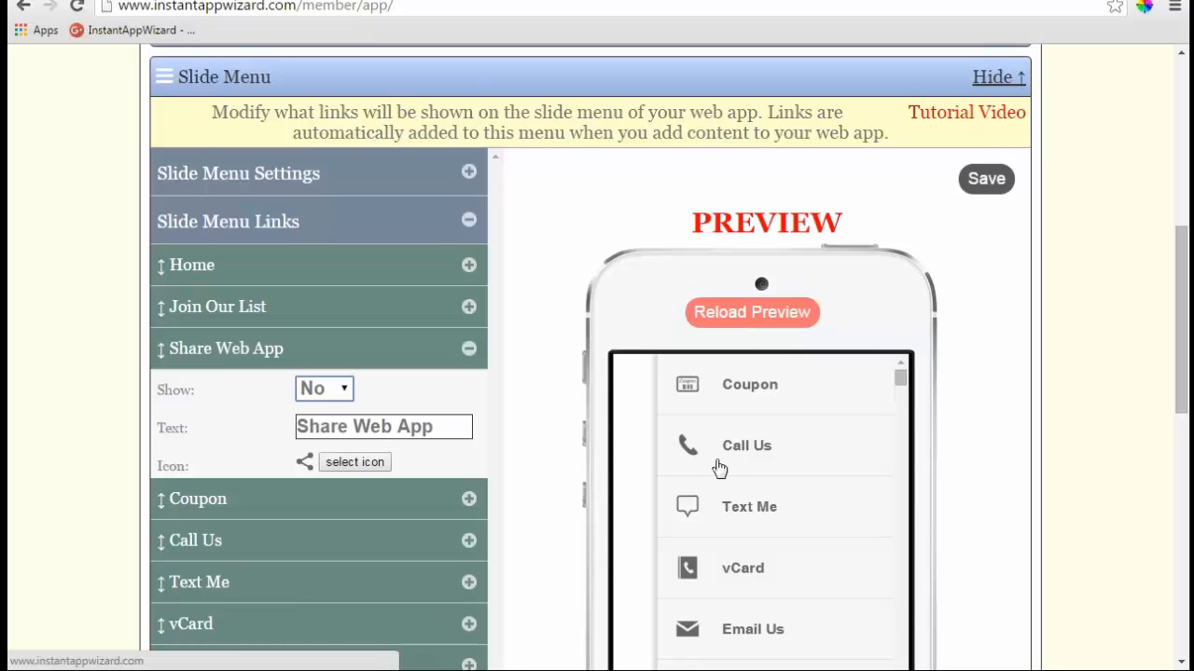
left_click(468, 351)
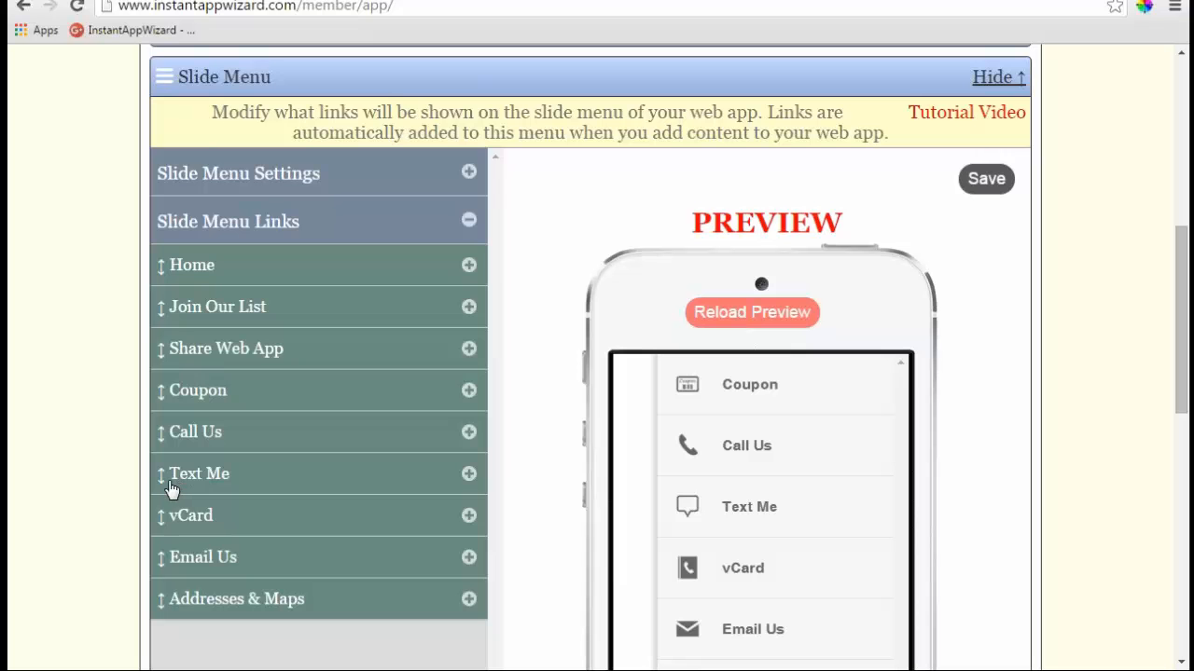
- Move Text Me then Call Us to the top of the links and show the menu on Left Side
left_click_drag(165, 479, 179, 272)
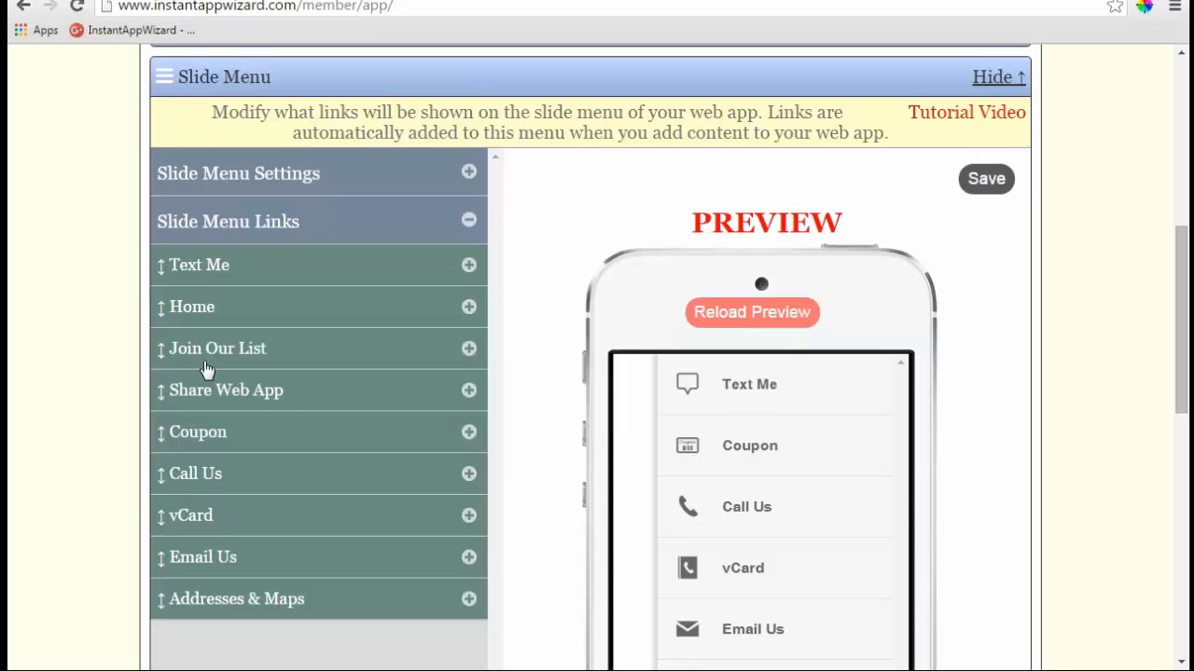
left_click_drag(168, 473, 199, 352)
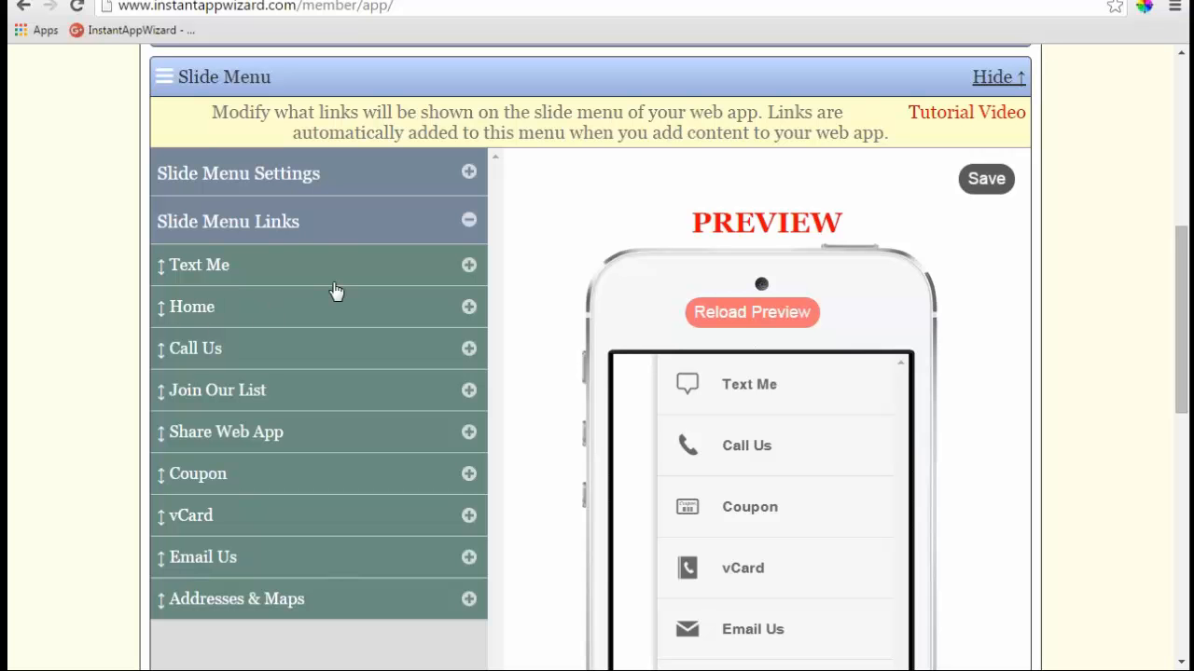
left_click(467, 175)
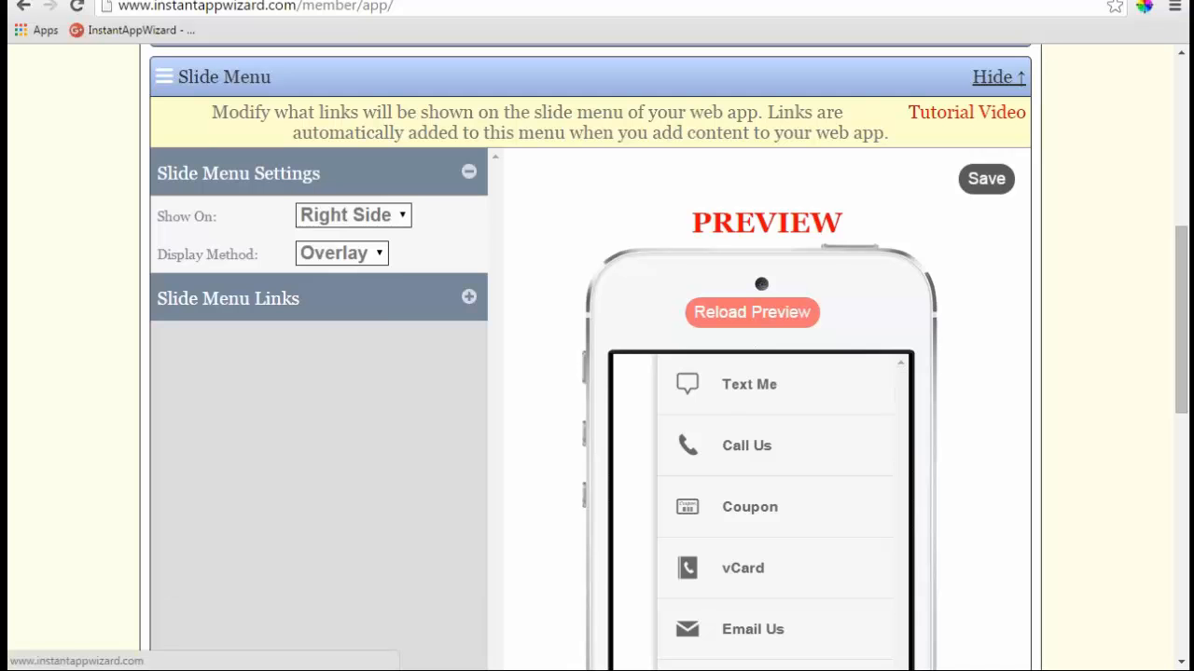
left_click(403, 215)
left_click(368, 240)
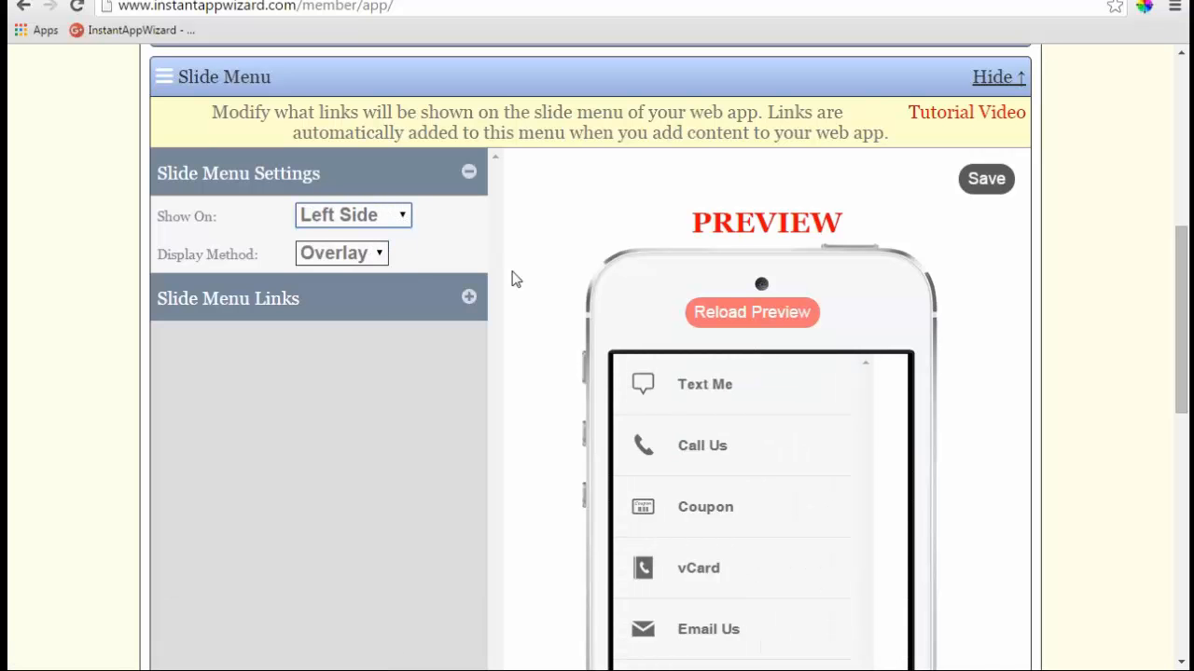
- Set the slide menu Display Method to Overlay after briefly trying Push
left_click(374, 257)
left_click(351, 304)
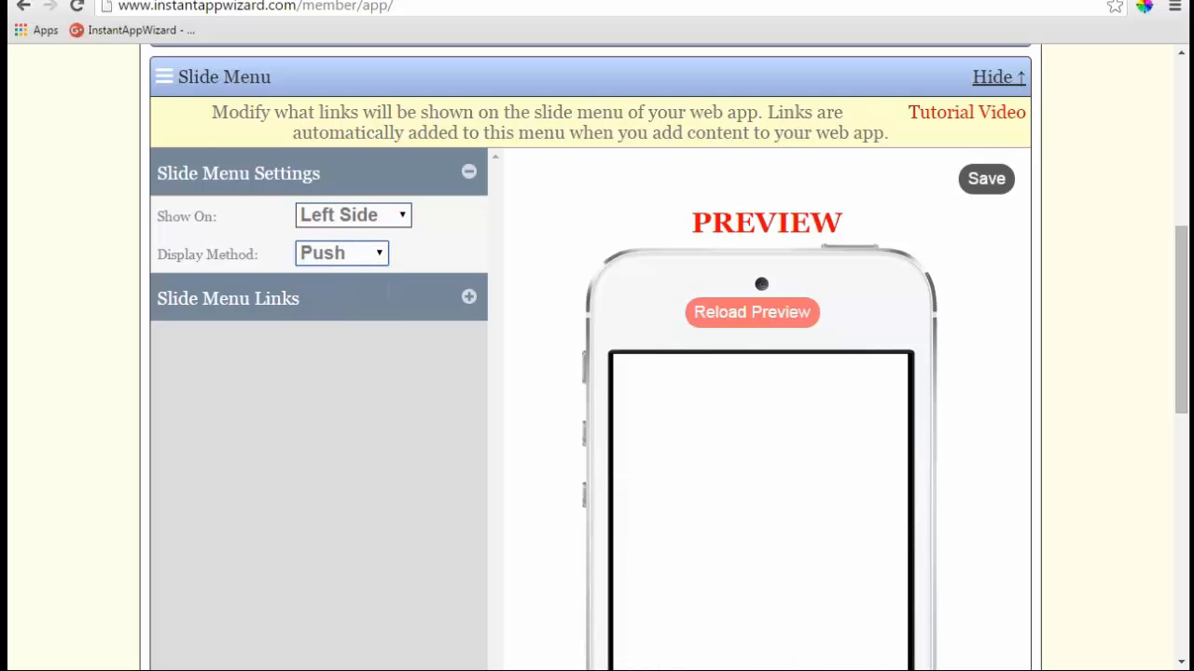
left_click(381, 255)
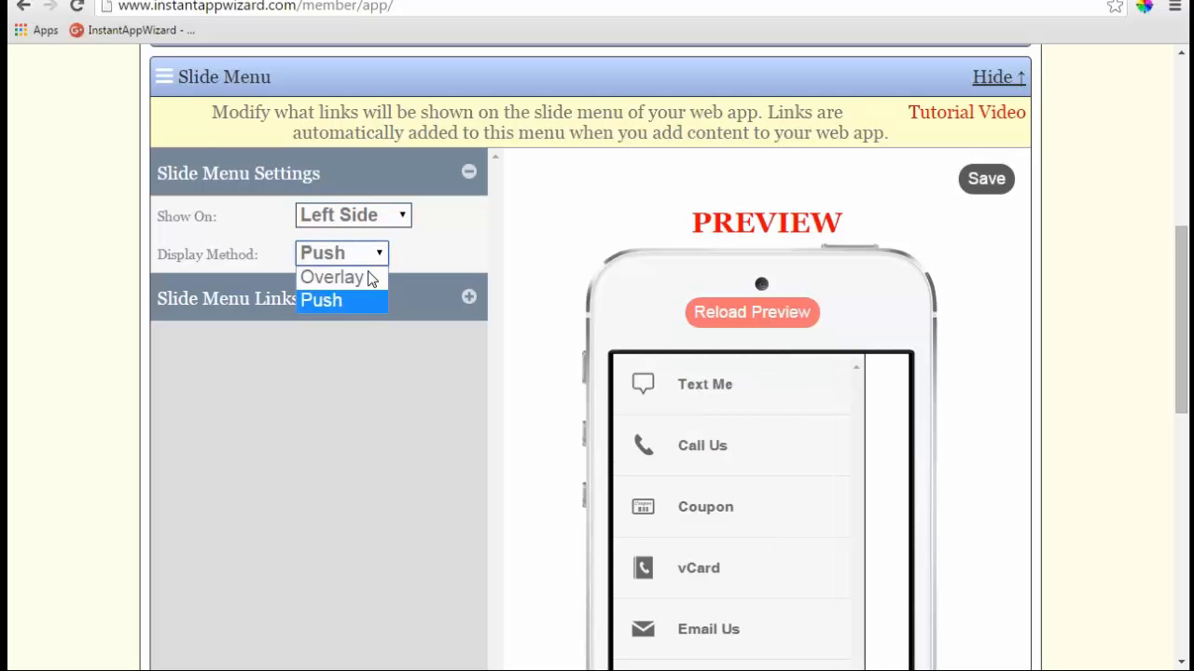
left_click(332, 278)
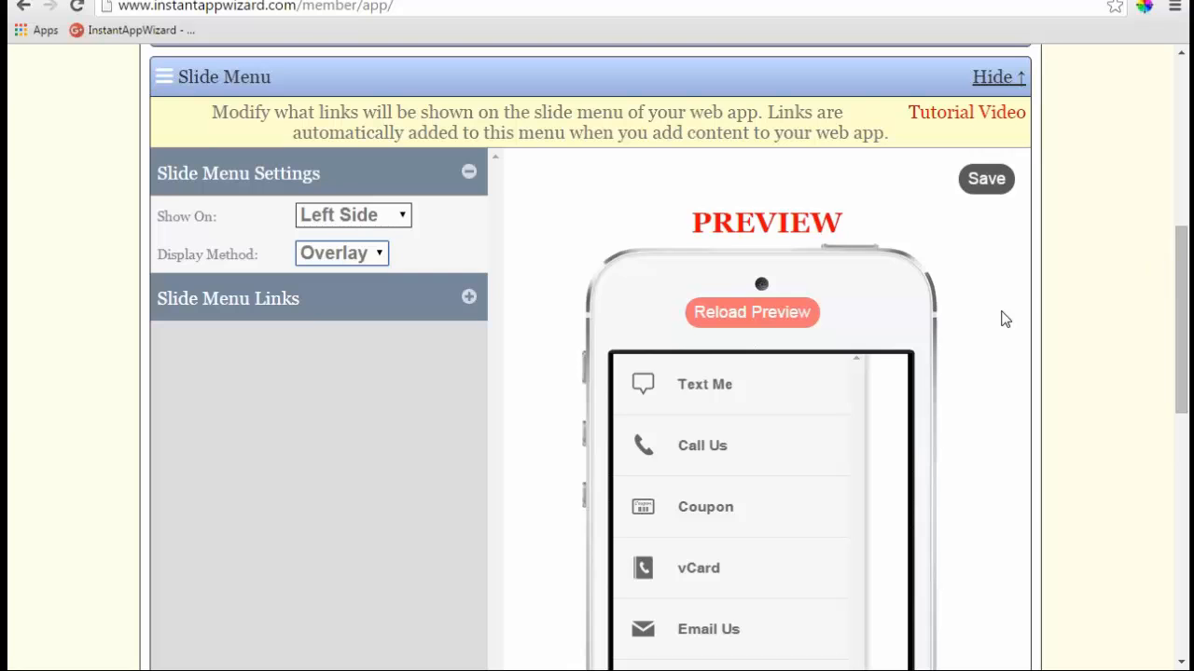
scroll(998, 317, "down", 2)
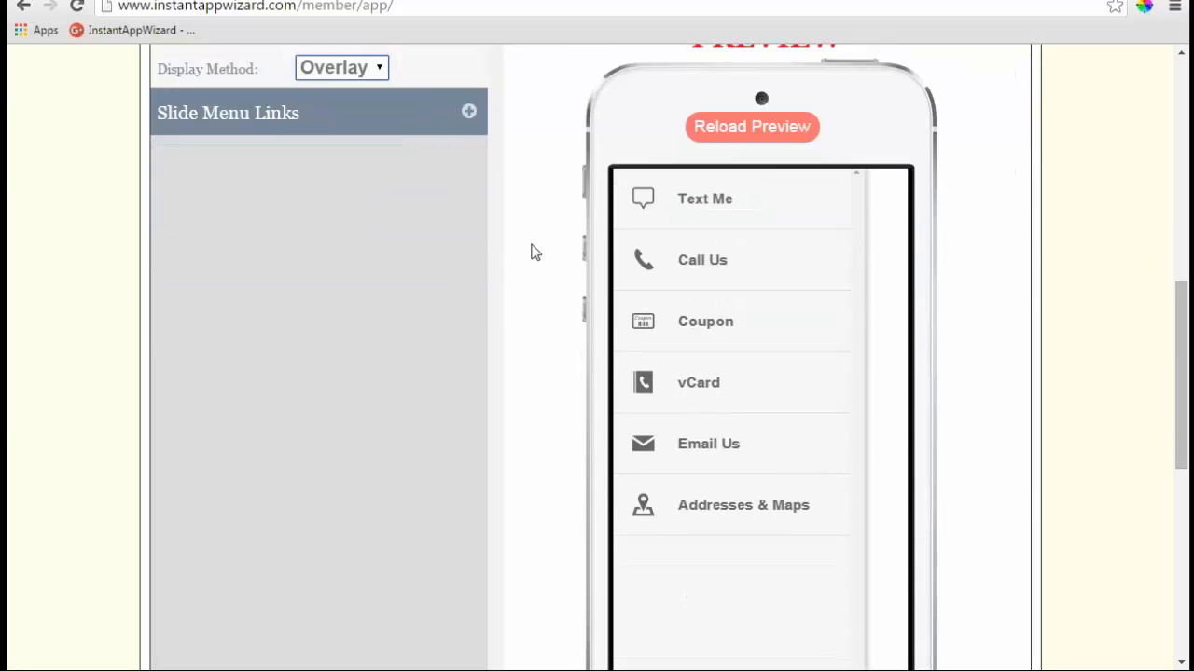
scroll(531, 252, "up", 3)
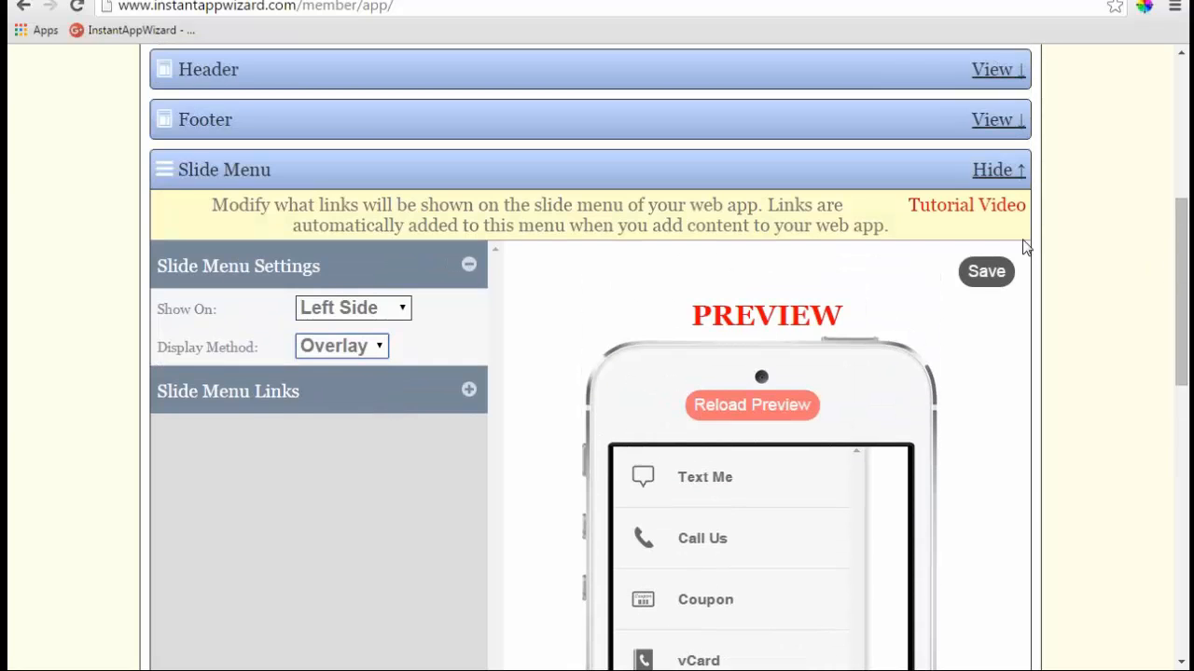
- Keep the menu on Left Side, look over the settings and links panels, then close Slide Menu
left_click(403, 307)
left_click(393, 334)
left_click(469, 265)
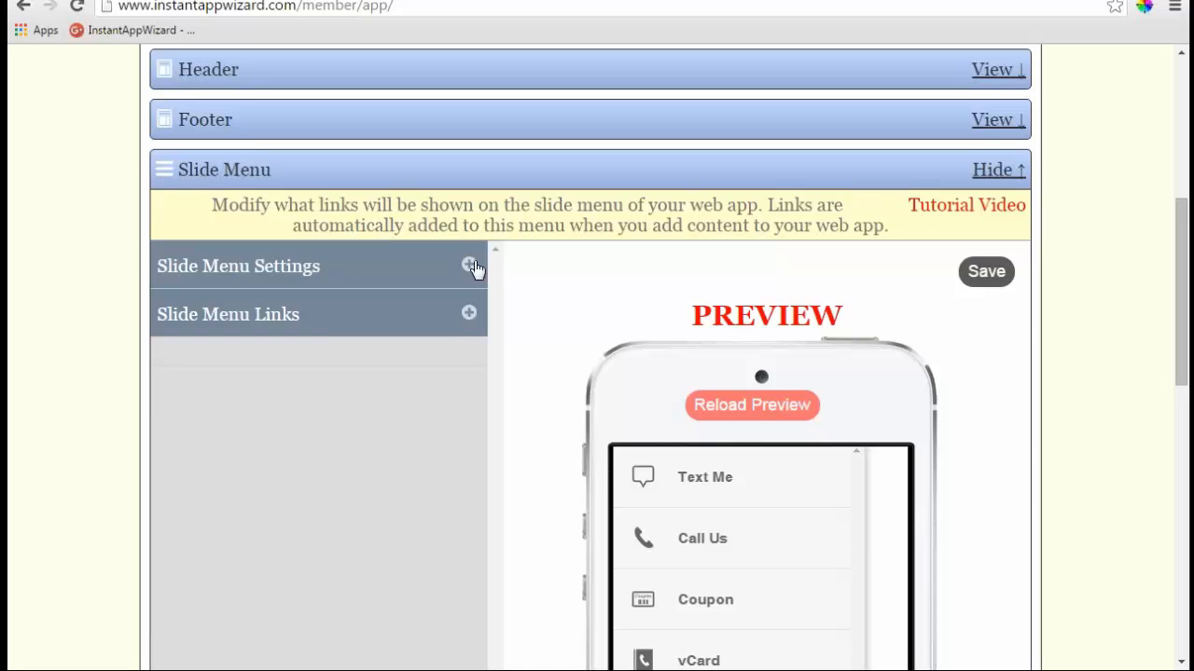
left_click(469, 265)
left_click(469, 264)
left_click(483, 327)
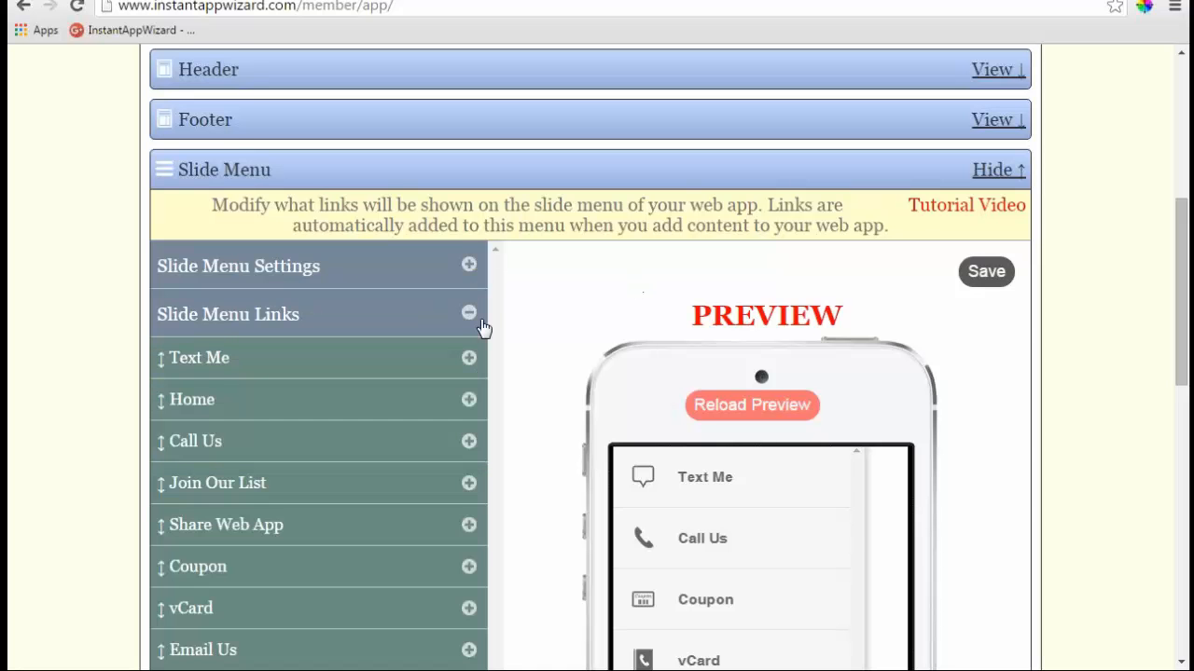
left_click(483, 326)
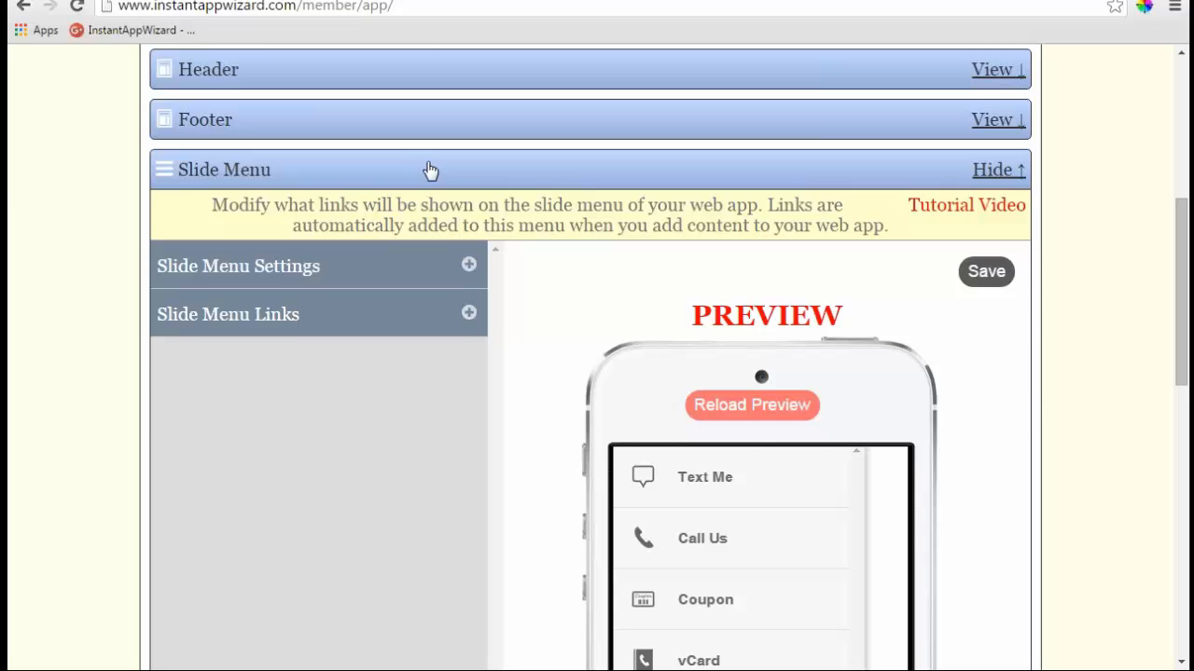
left_click(994, 171)
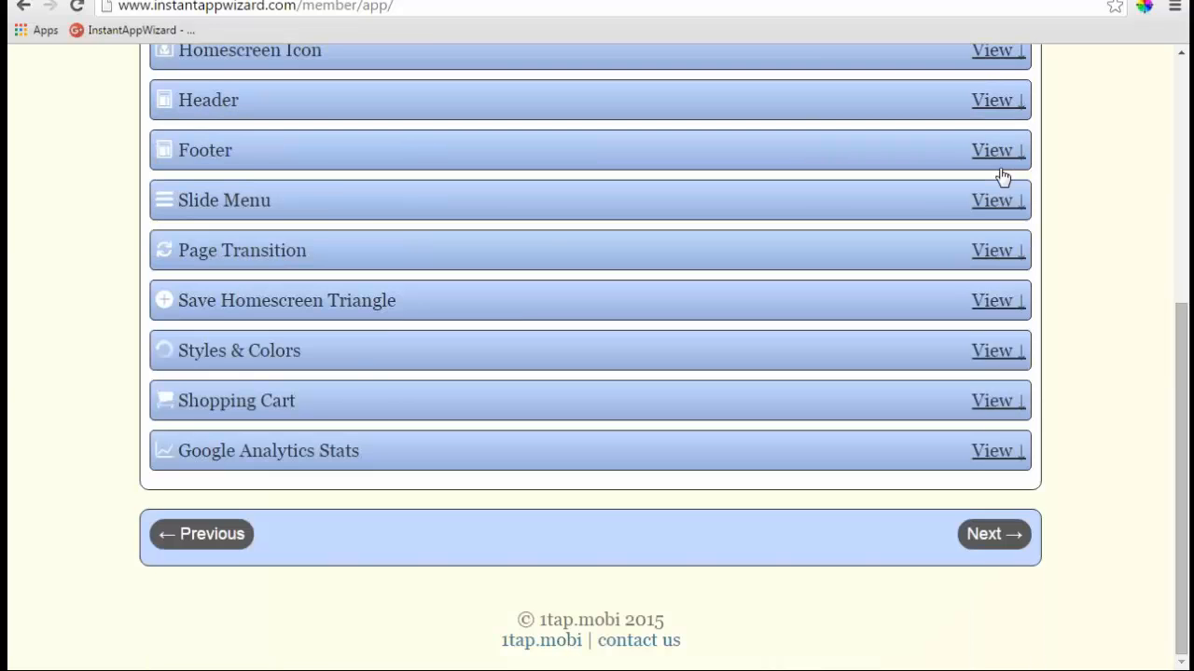
scroll(1003, 177, "up", 3)
left_click(296, 223)
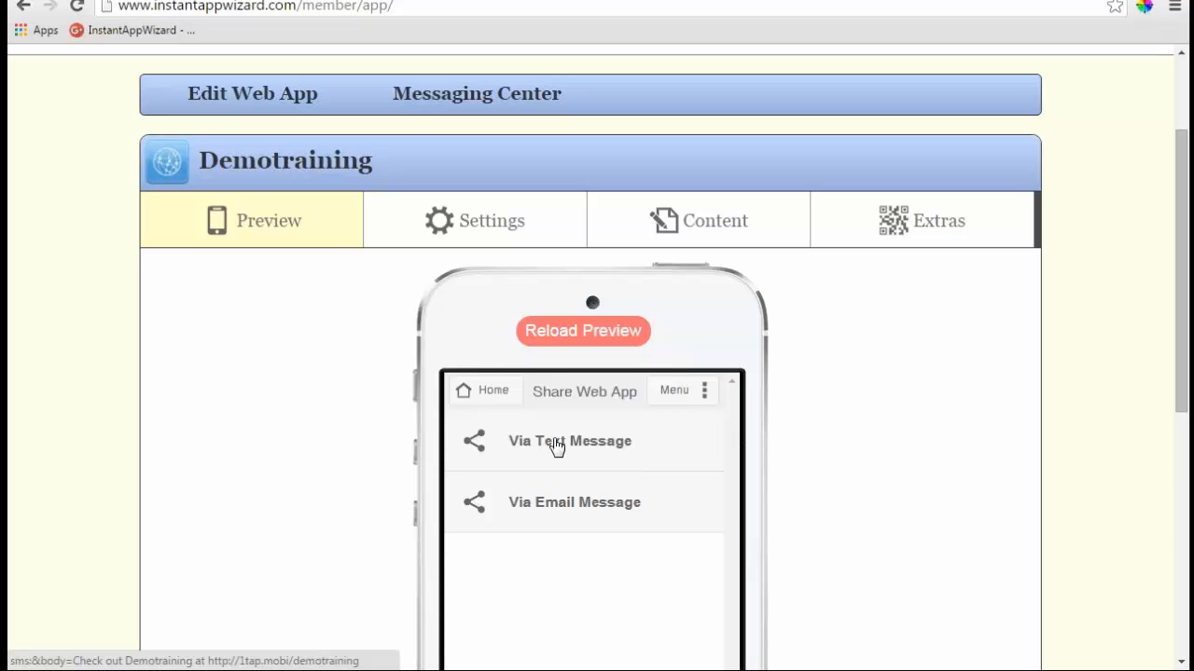
- Return to the app's Settings list and scroll down toward Page Transition
left_click(495, 228)
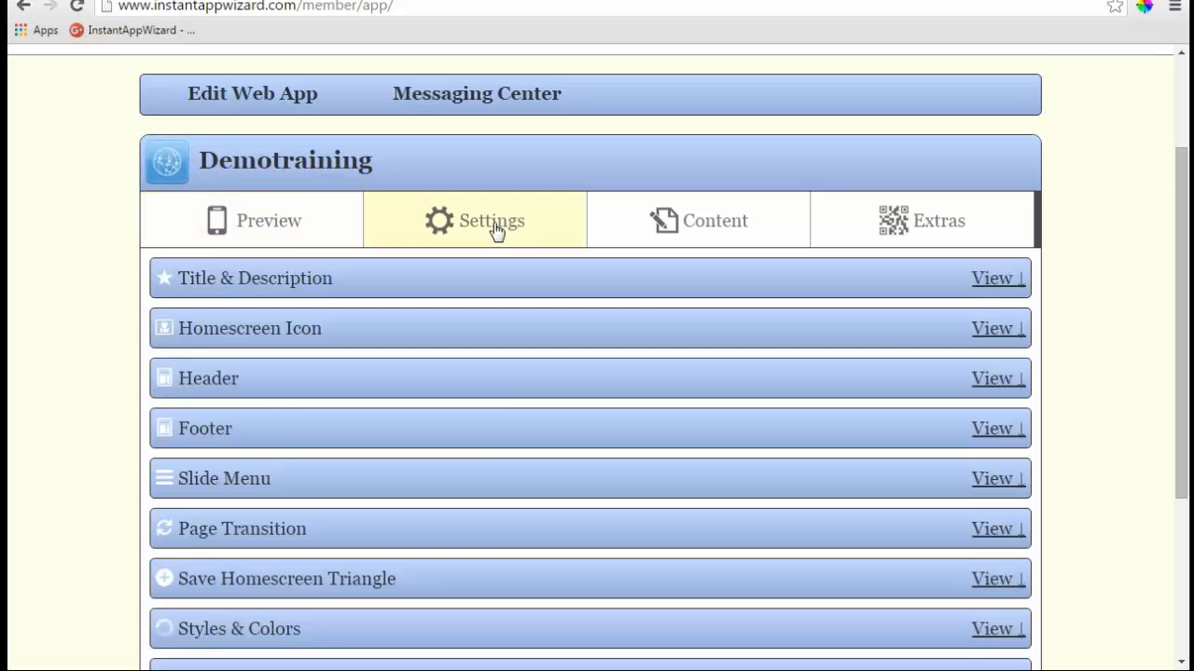
scroll(480, 482, "down", 2)
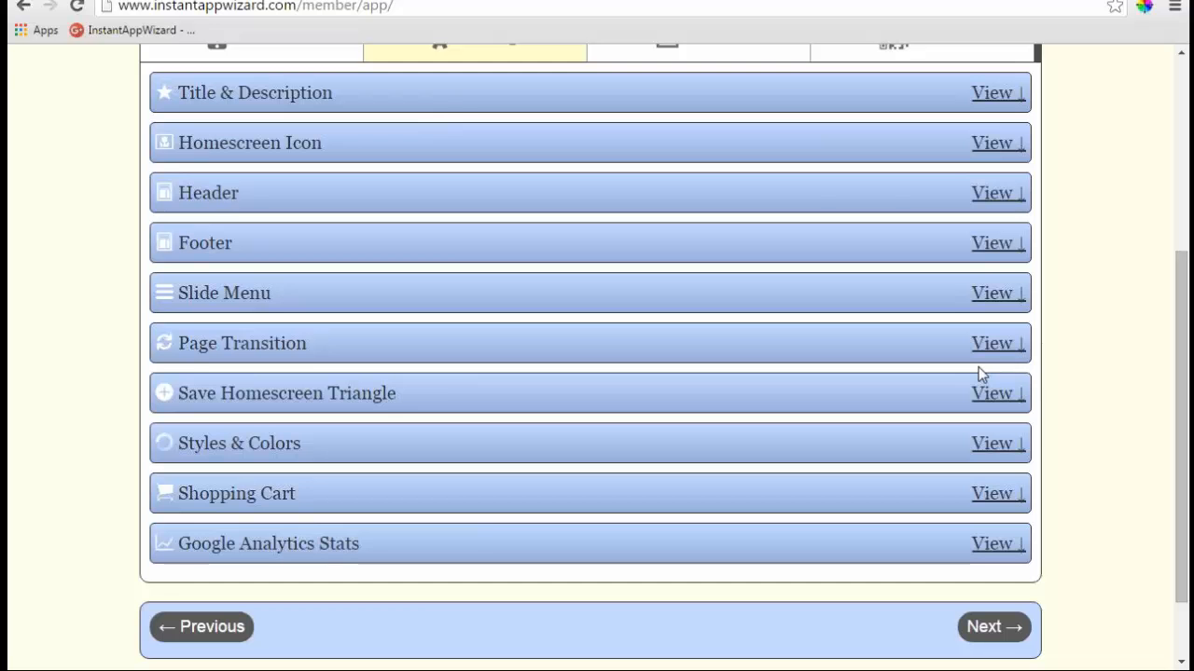
left_click(345, 345)
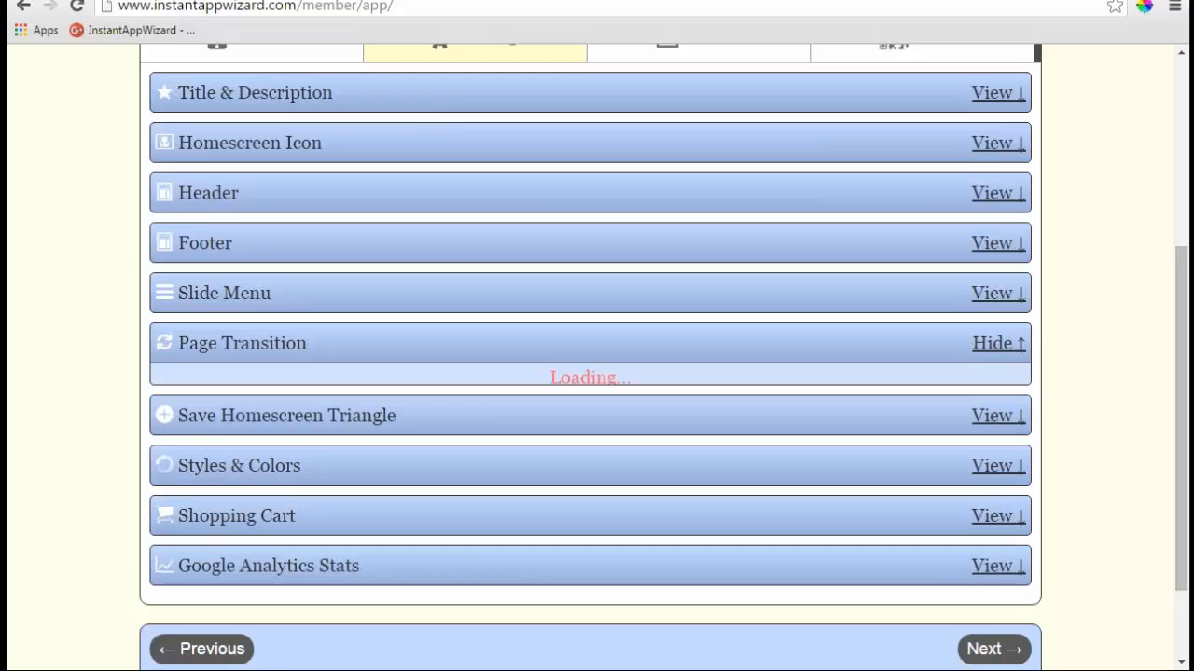
scroll(513, 345, "down", 1)
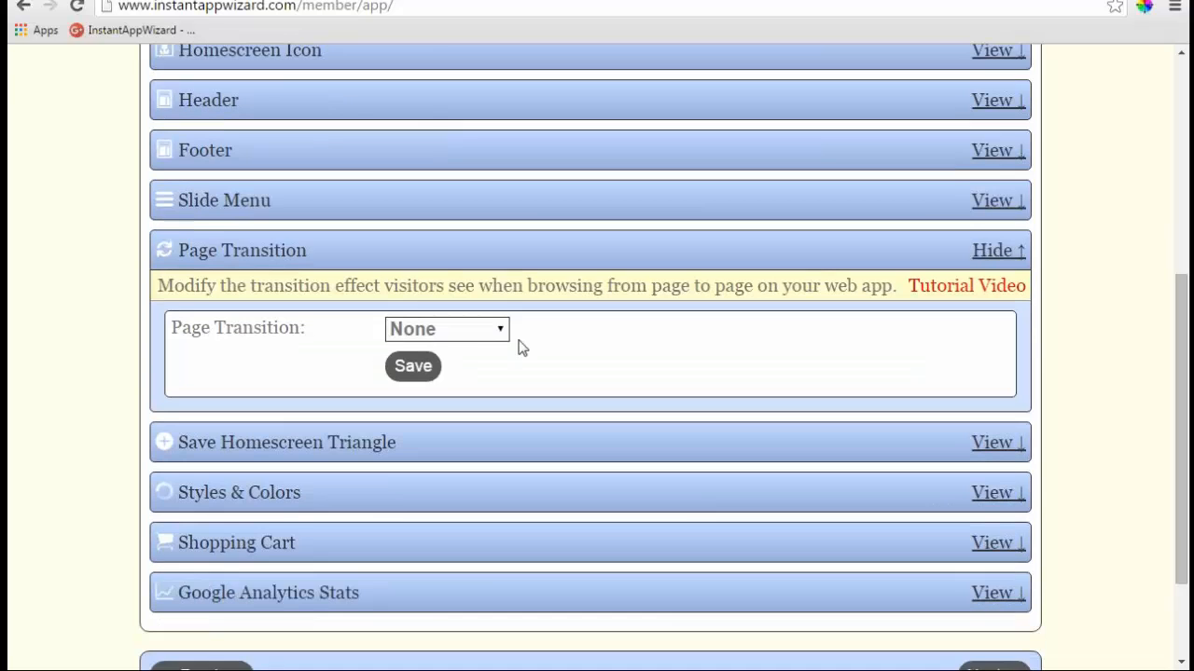
left_click(508, 330)
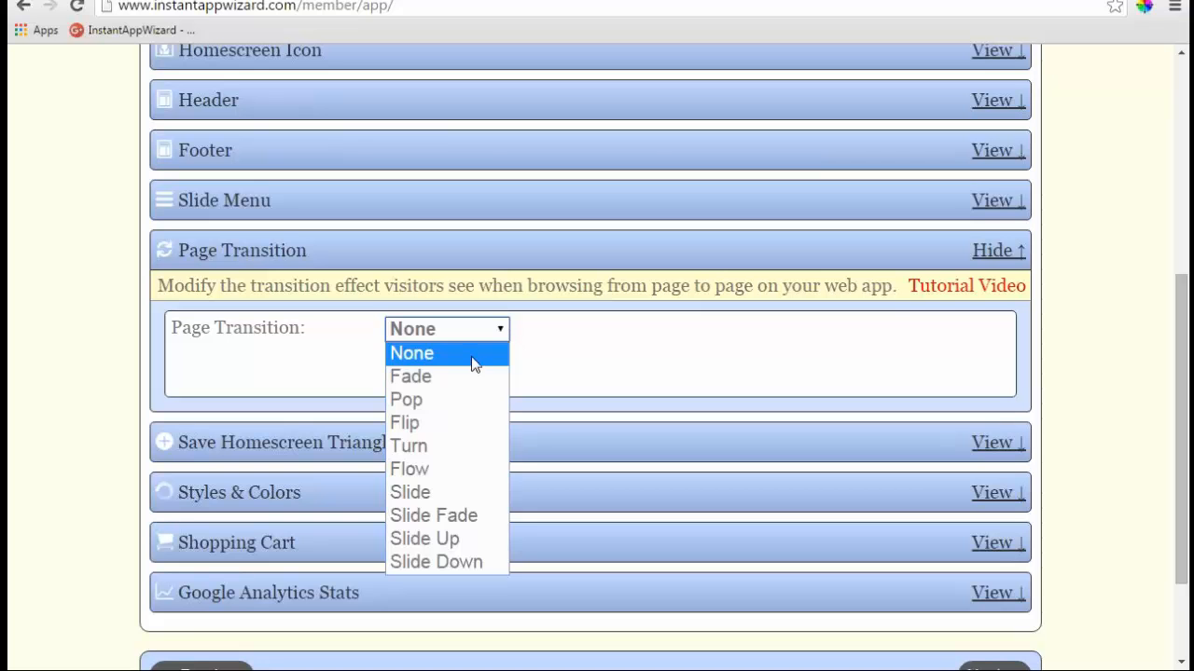
left_click(471, 374)
left_click(496, 332)
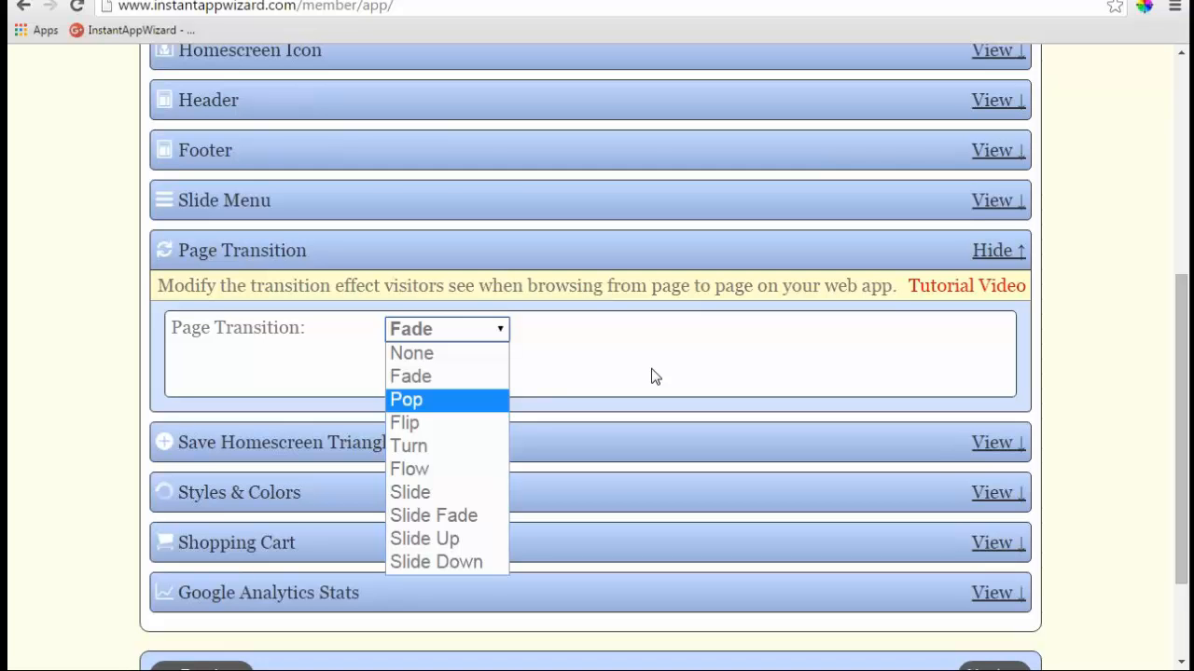
left_click(500, 333)
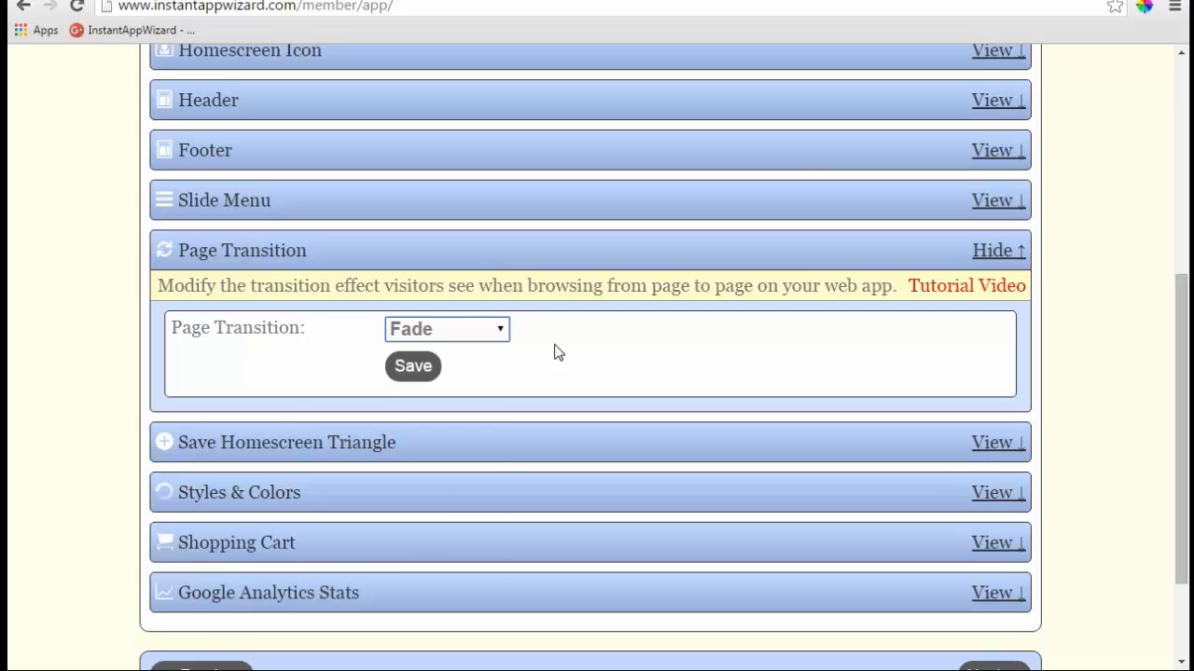
left_click(503, 332)
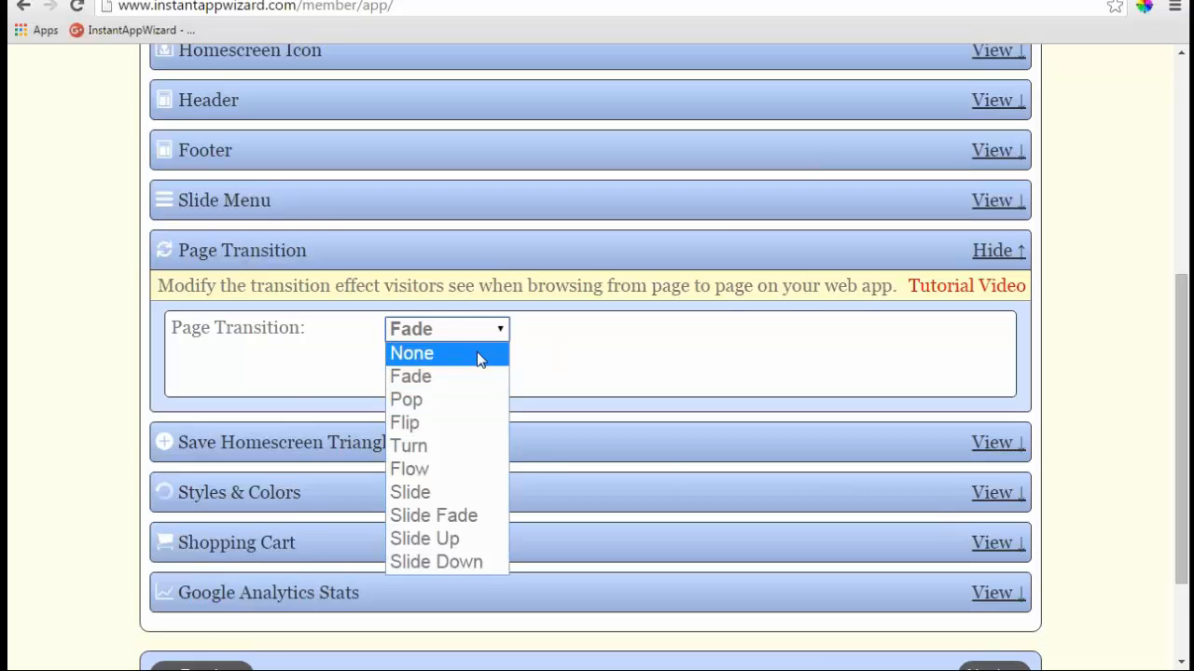
left_click(477, 351)
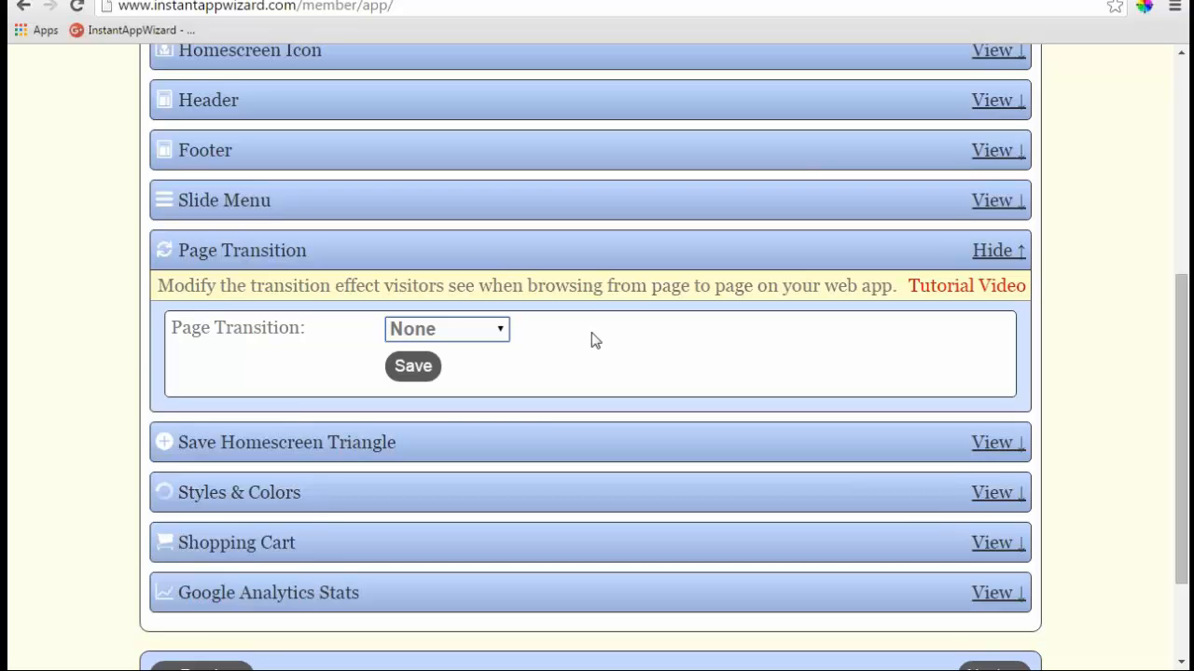
- Close the Page Transition section, leaving the transition at None
left_click(996, 253)
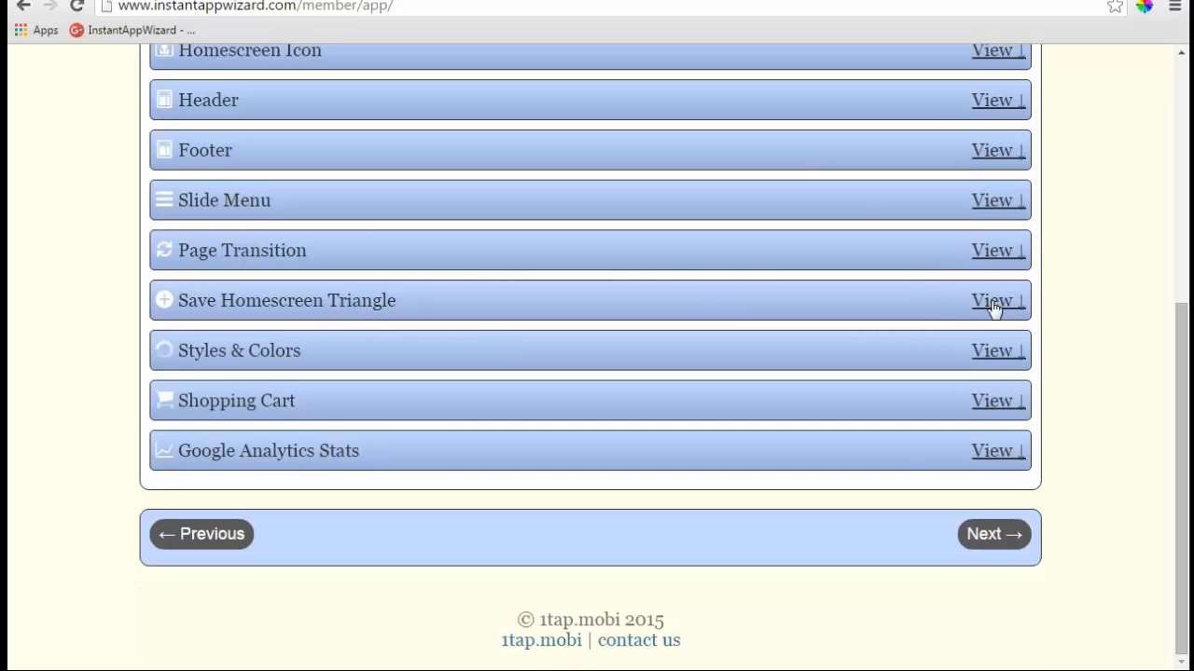
- Open Save Homescreen Triangle, set Show Bookmark Triangle to Yes, and close the section
left_click(994, 302)
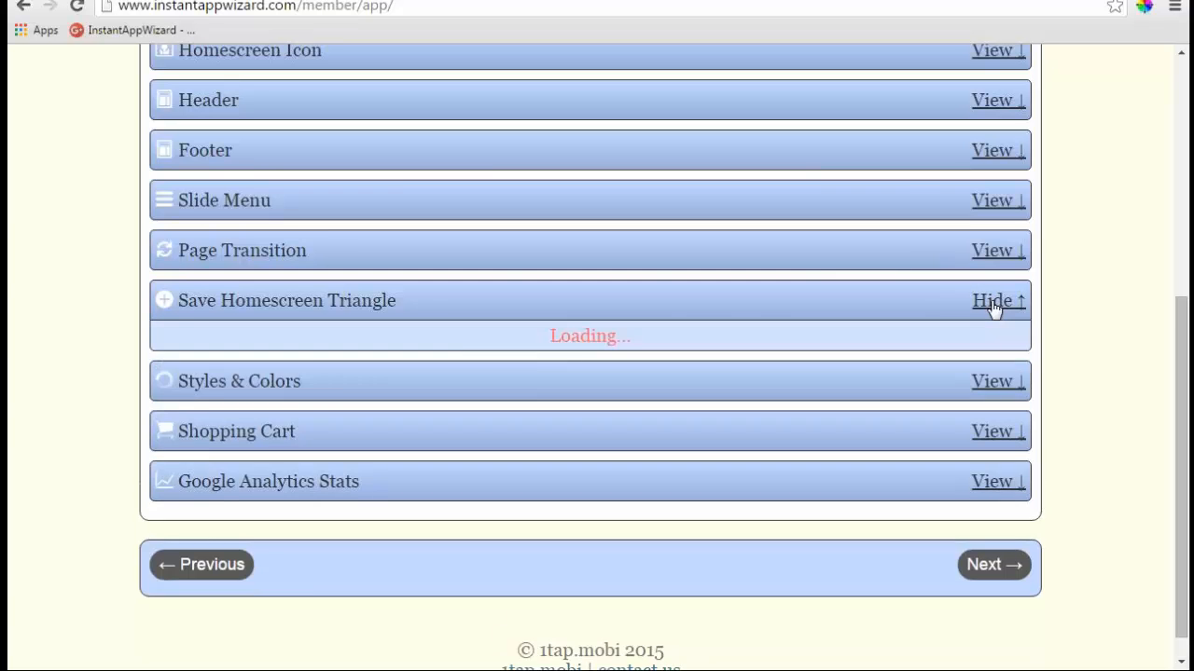
scroll(685, 294, "down", 1)
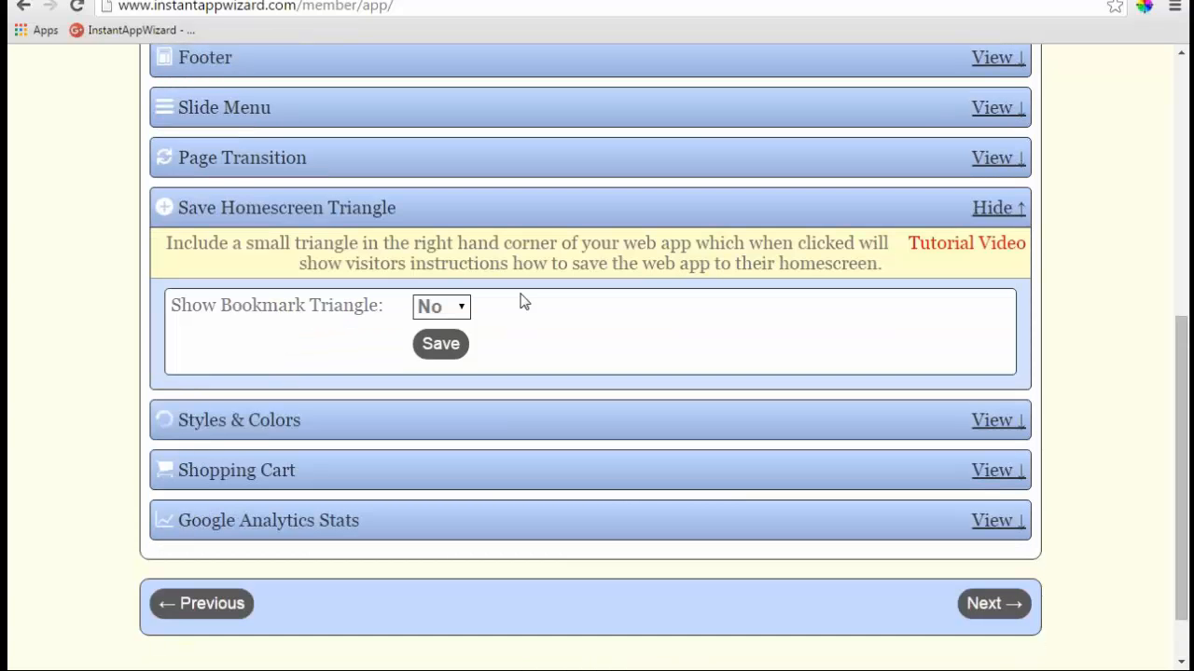
left_click(465, 308)
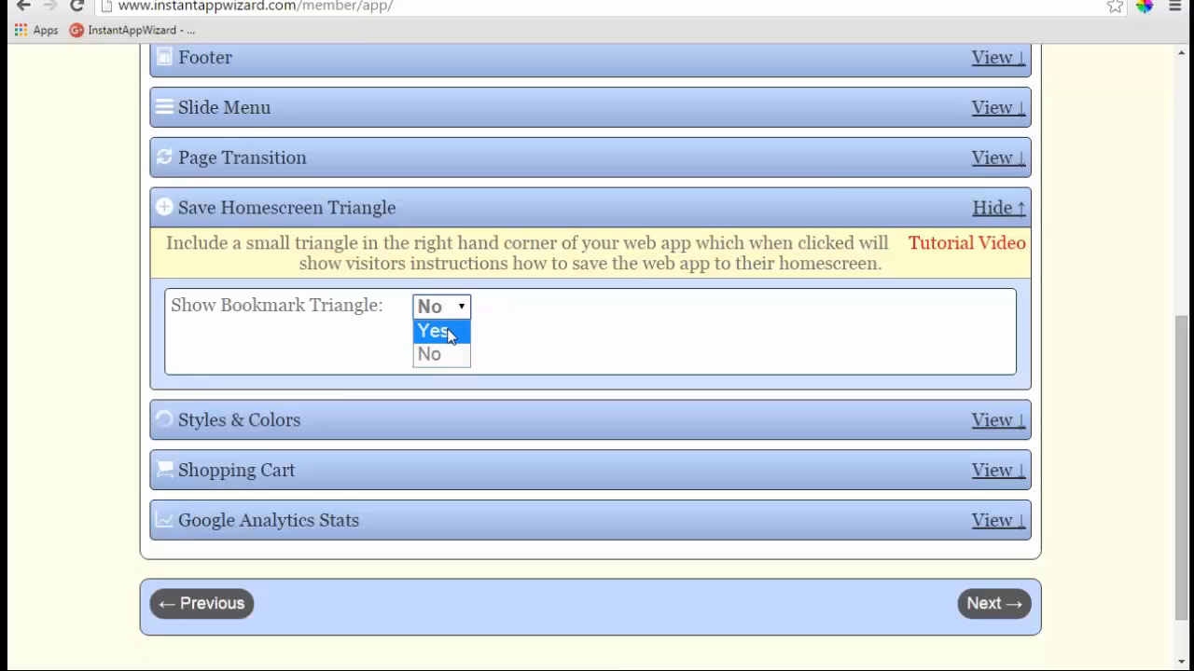
left_click(452, 332)
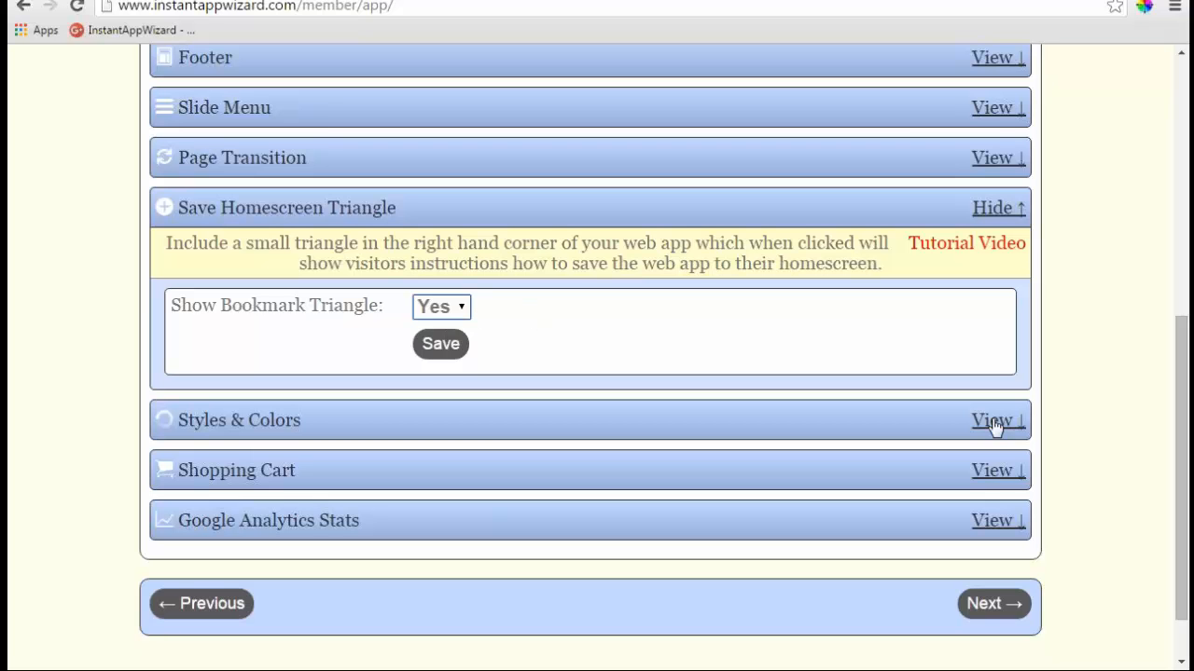
scroll(311, 233, "up", 1)
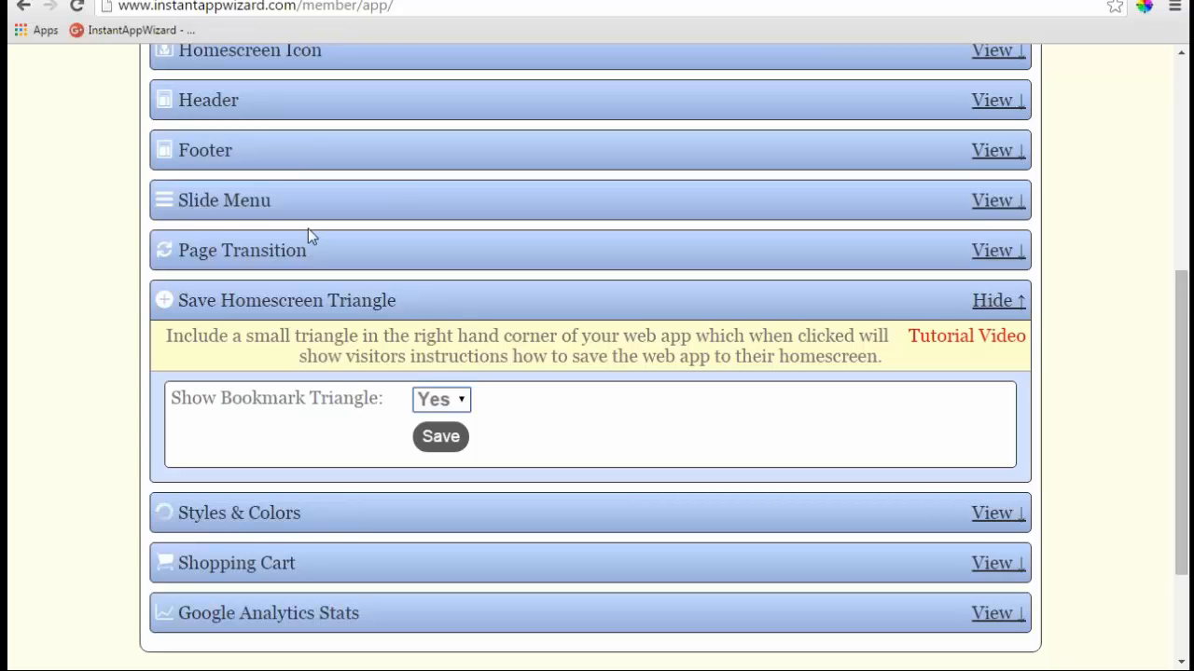
left_click(997, 301)
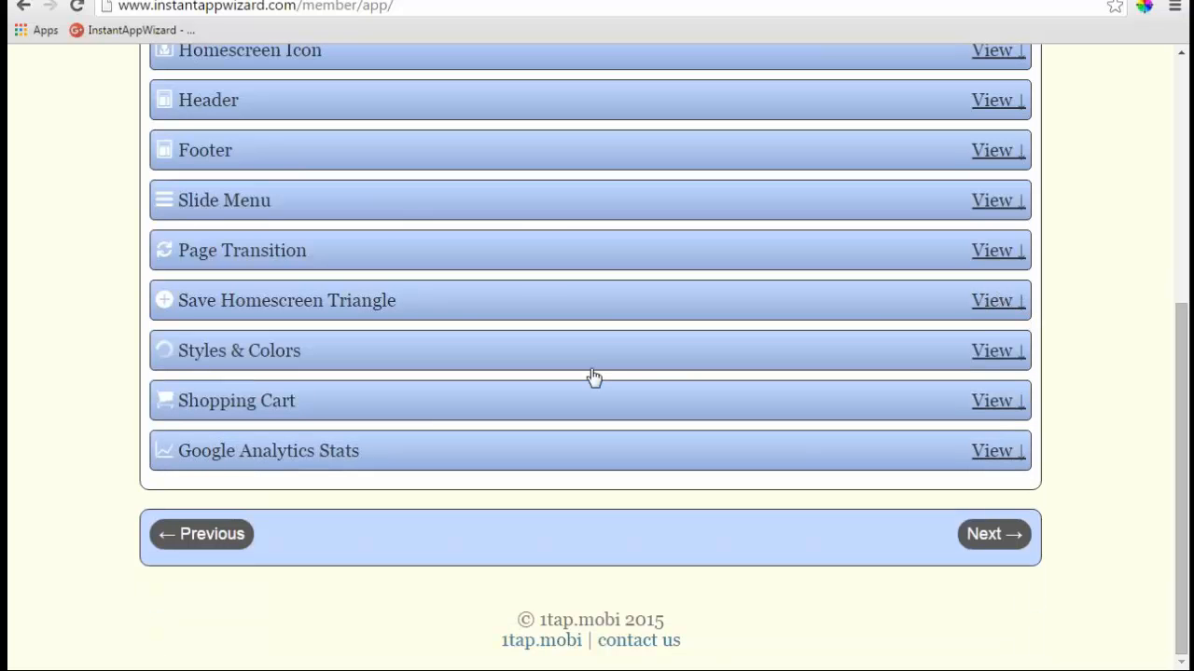
- Open the Styles & Colors settings and reload the phone preview further down
left_click(988, 354)
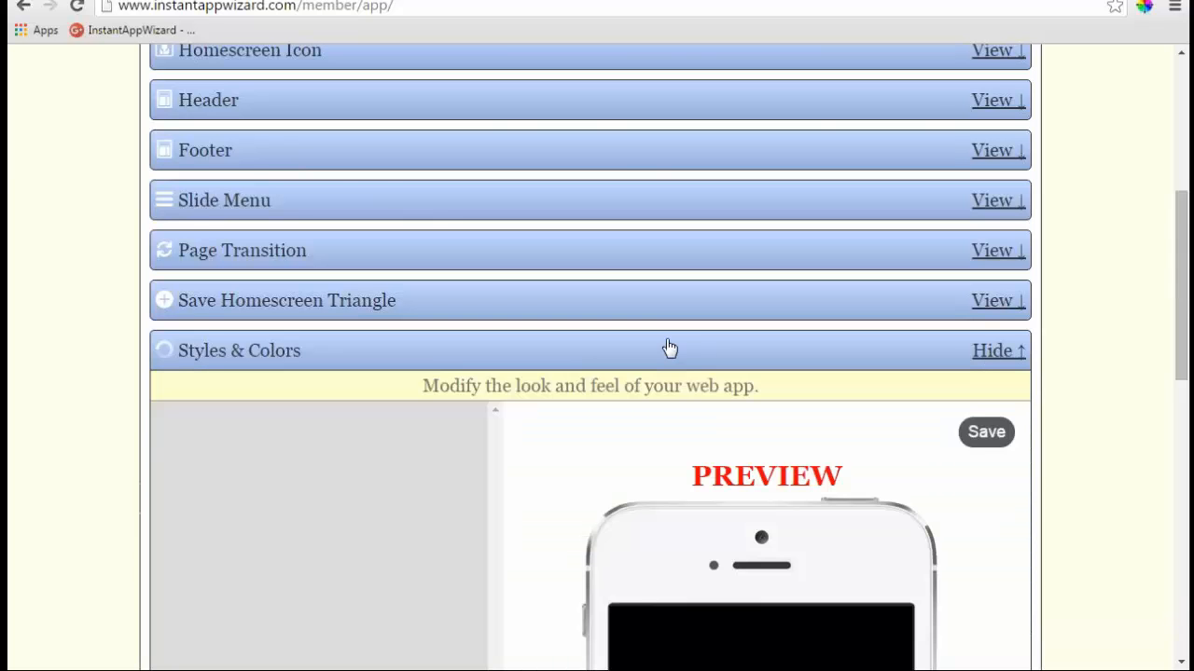
scroll(670, 348, "down", 1)
scroll(525, 346, "down", 2)
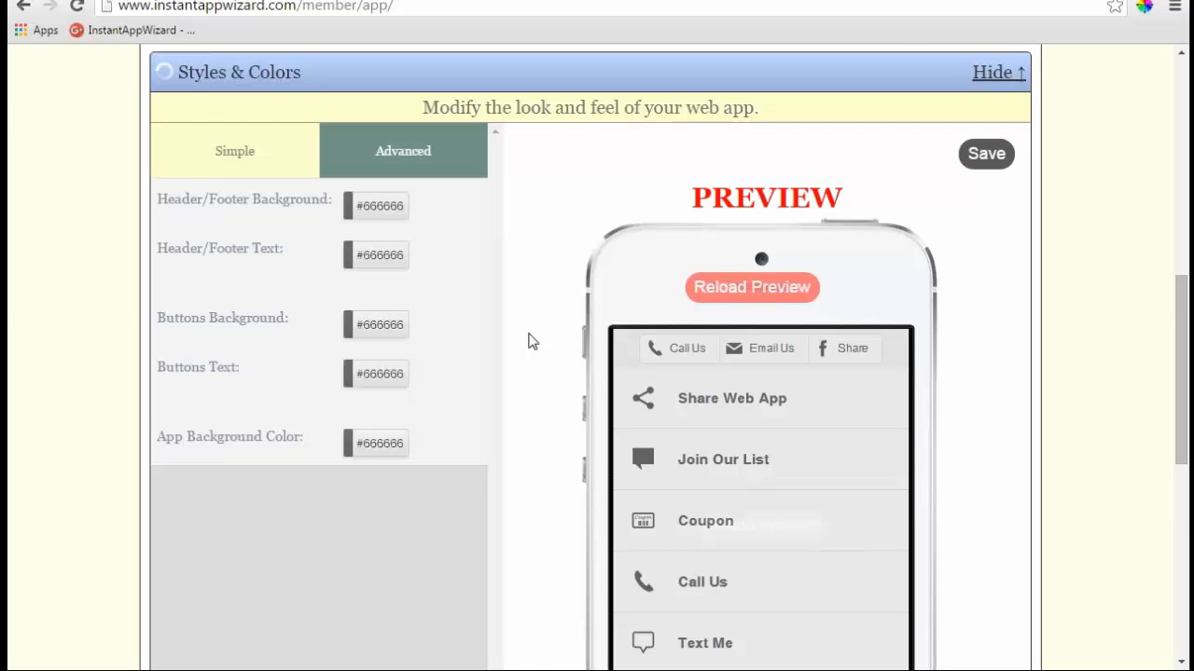
scroll(528, 341, "down", 2)
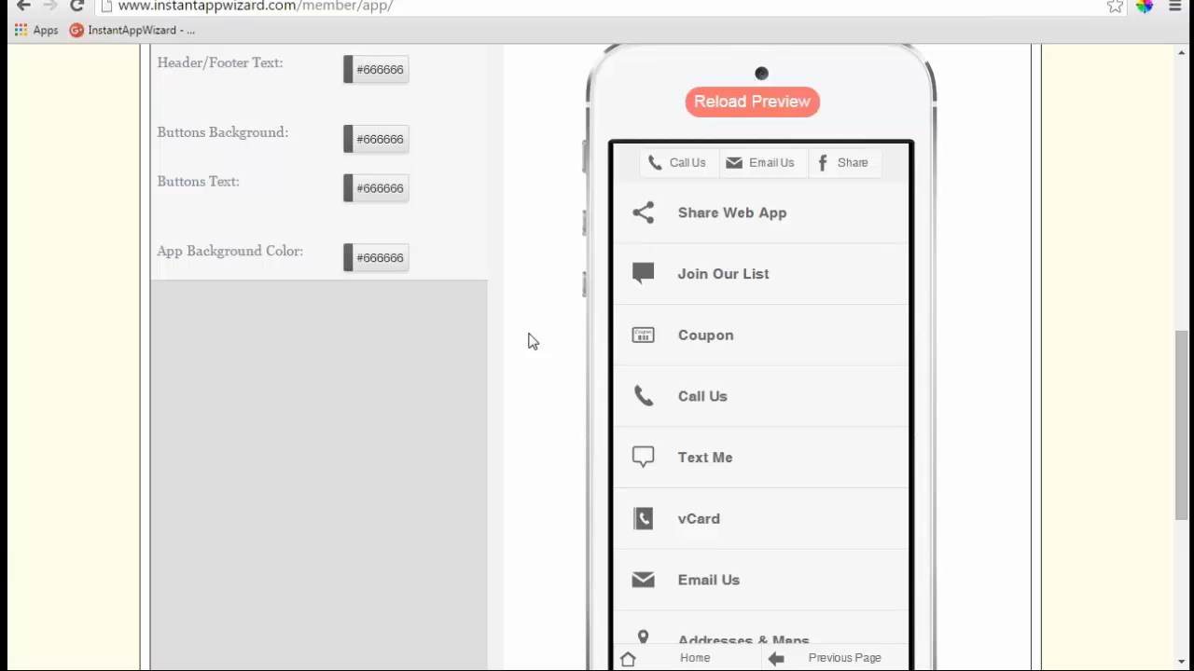
scroll(528, 340, "up", 1)
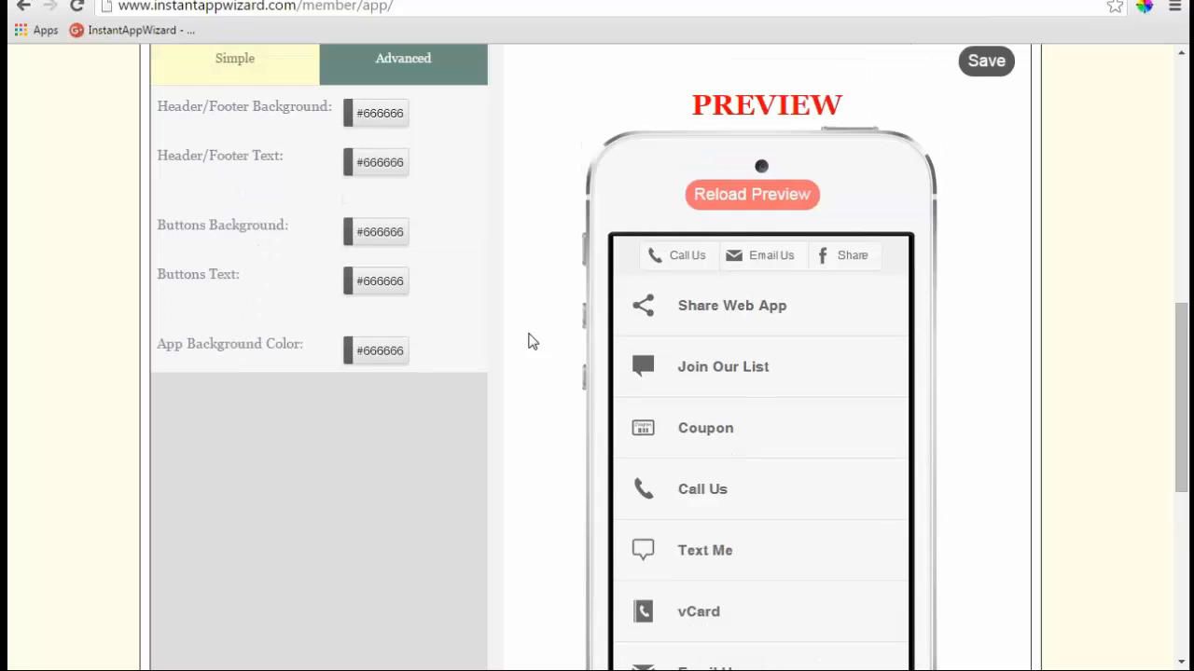
left_click(795, 195)
- Set the app background colour to dark grey #333333
scroll(533, 214, "up", 1)
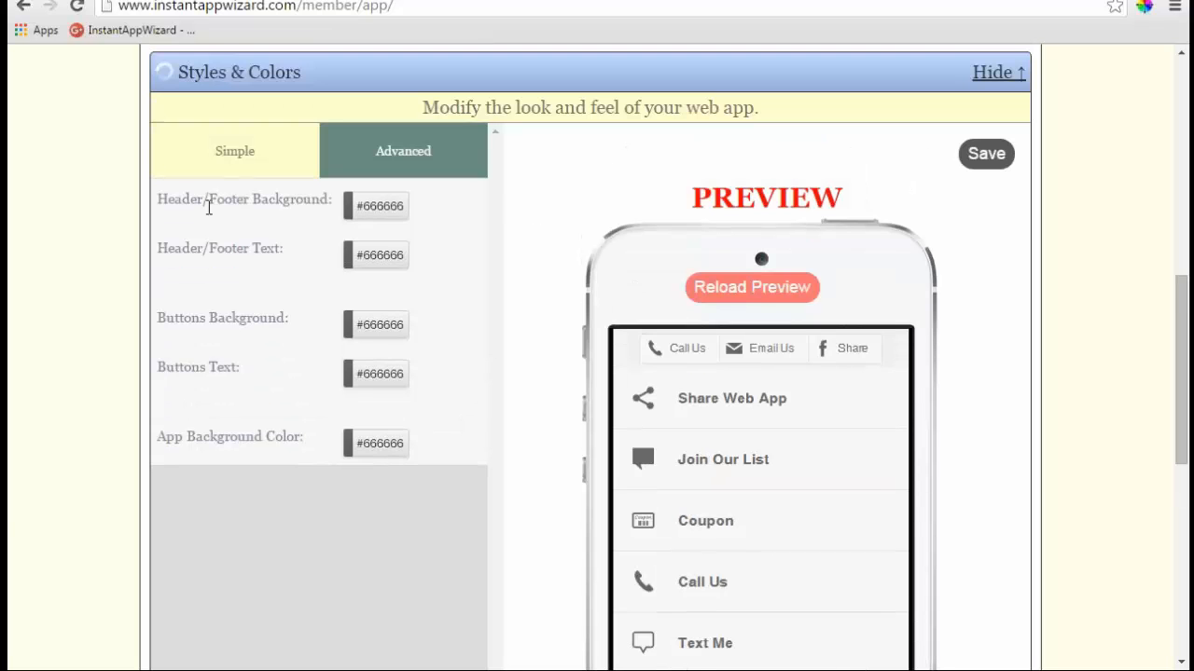
left_click(359, 446)
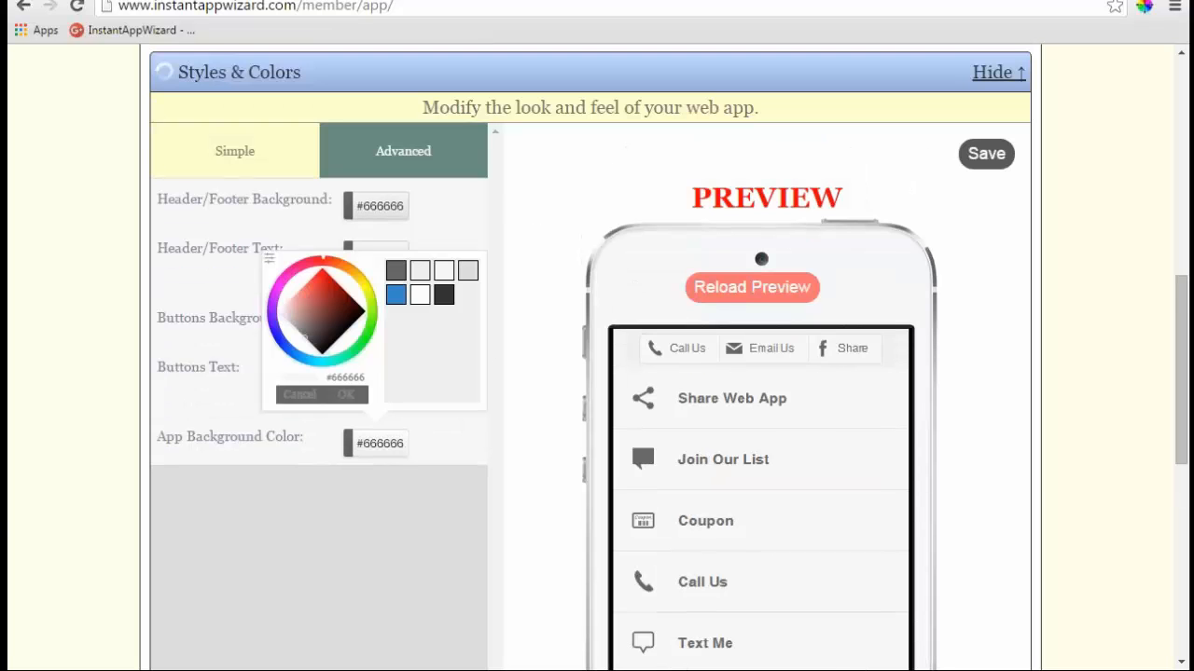
left_click(444, 295)
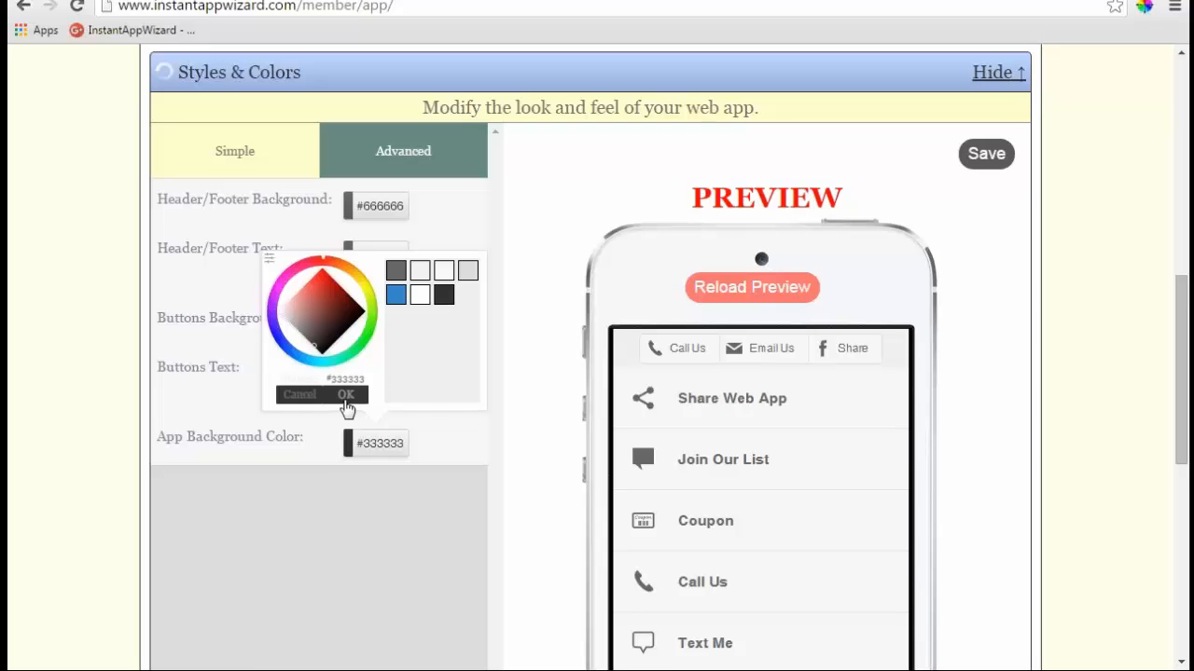
left_click(345, 396)
- Make the button text blue #3388cc and the buttons background light grey #dddddd
scroll(638, 504, "down", 5)
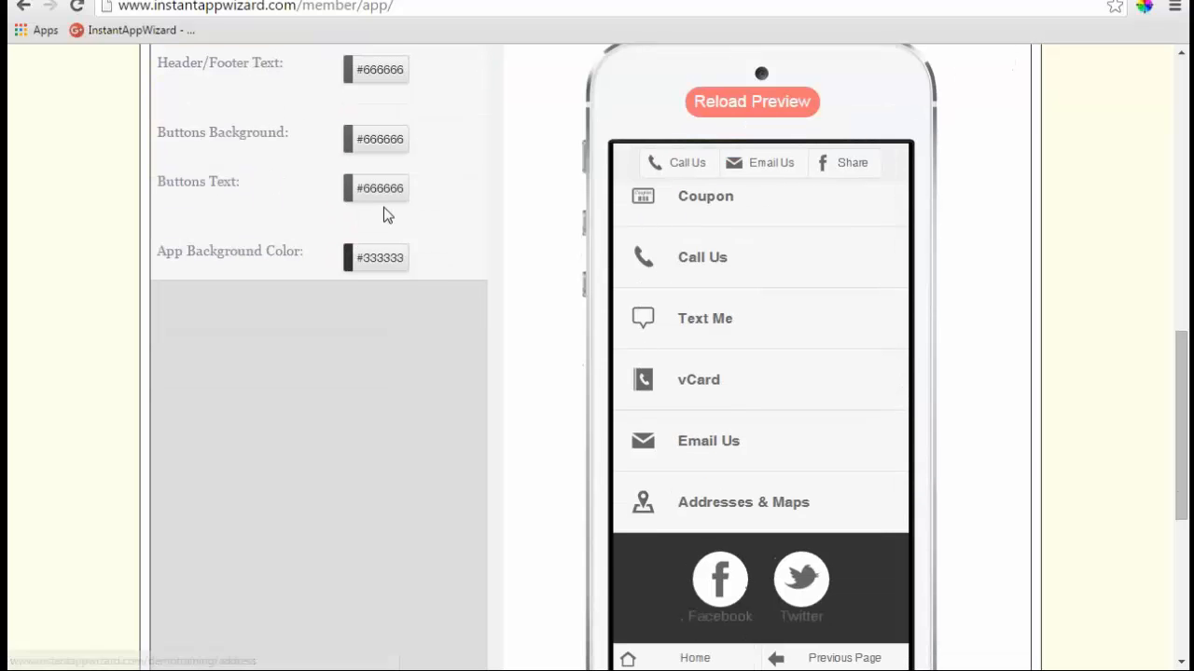
left_click(393, 200)
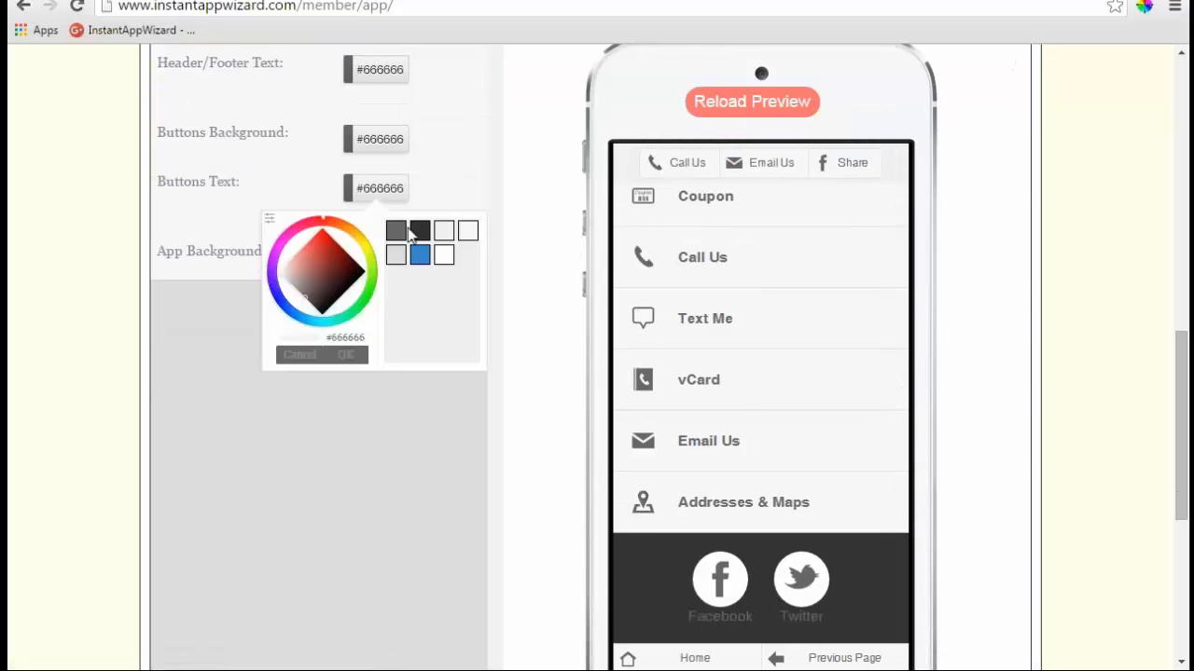
left_click(419, 255)
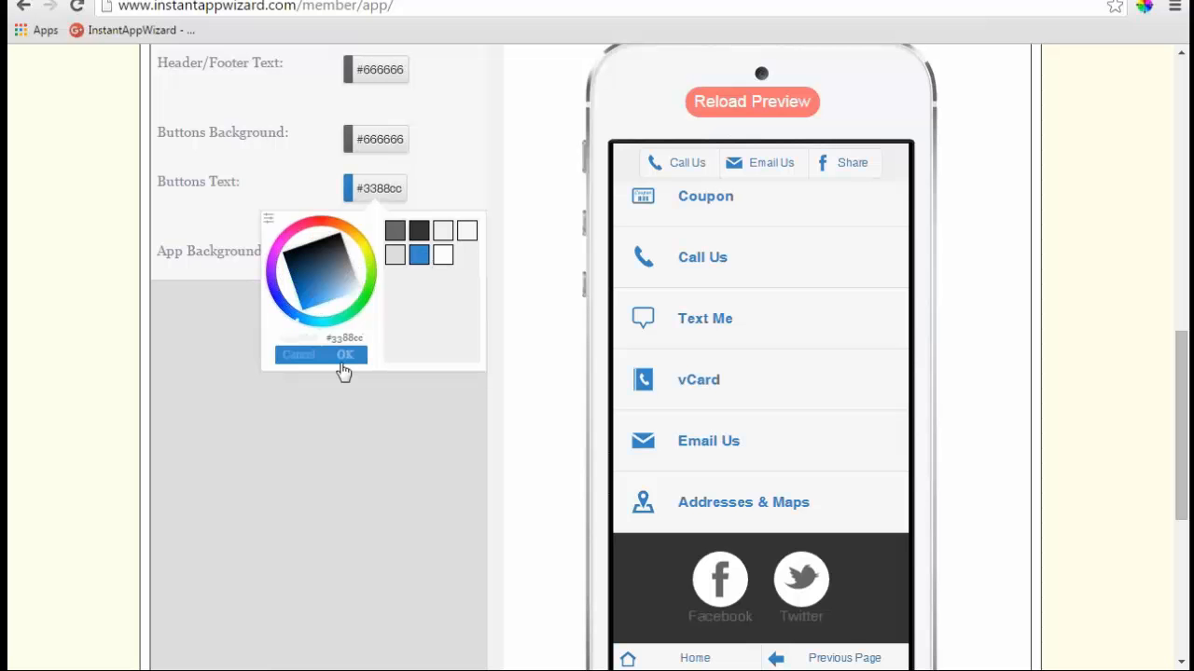
left_click(343, 358)
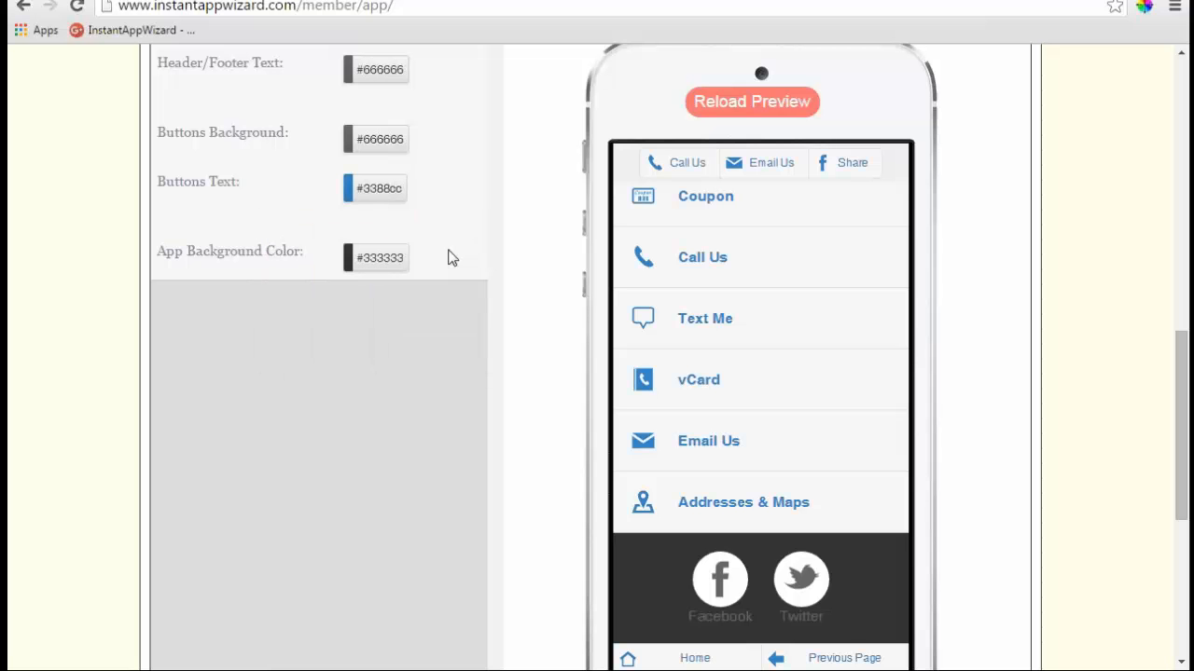
left_click(386, 147)
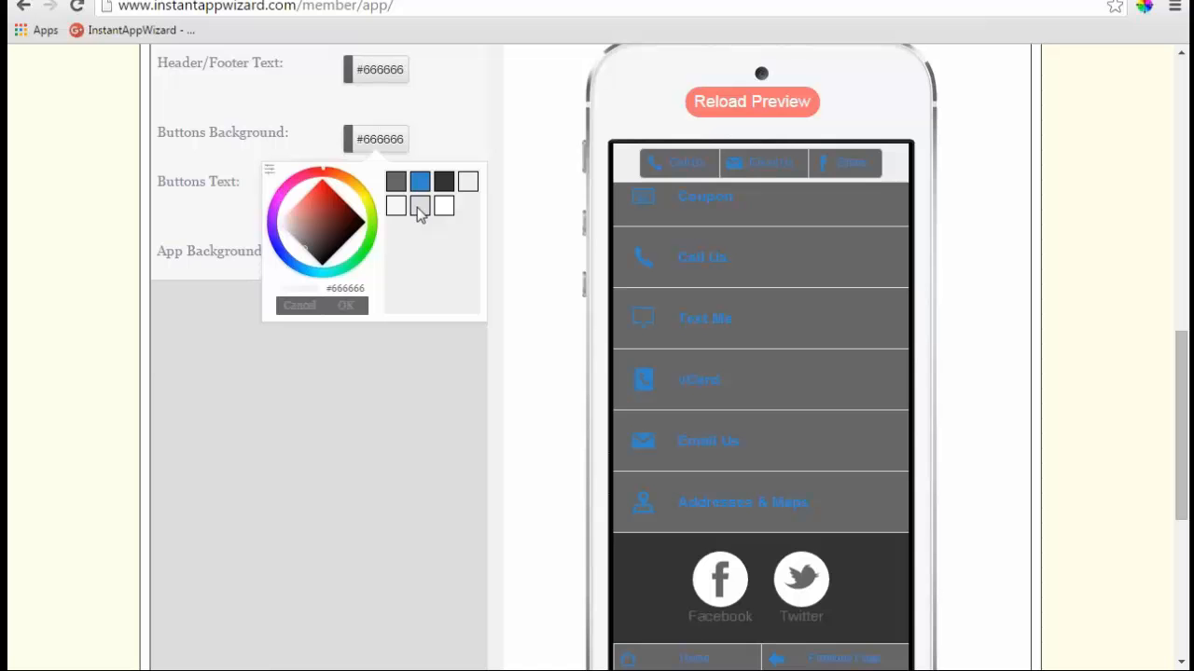
left_click(416, 213)
left_click(346, 306)
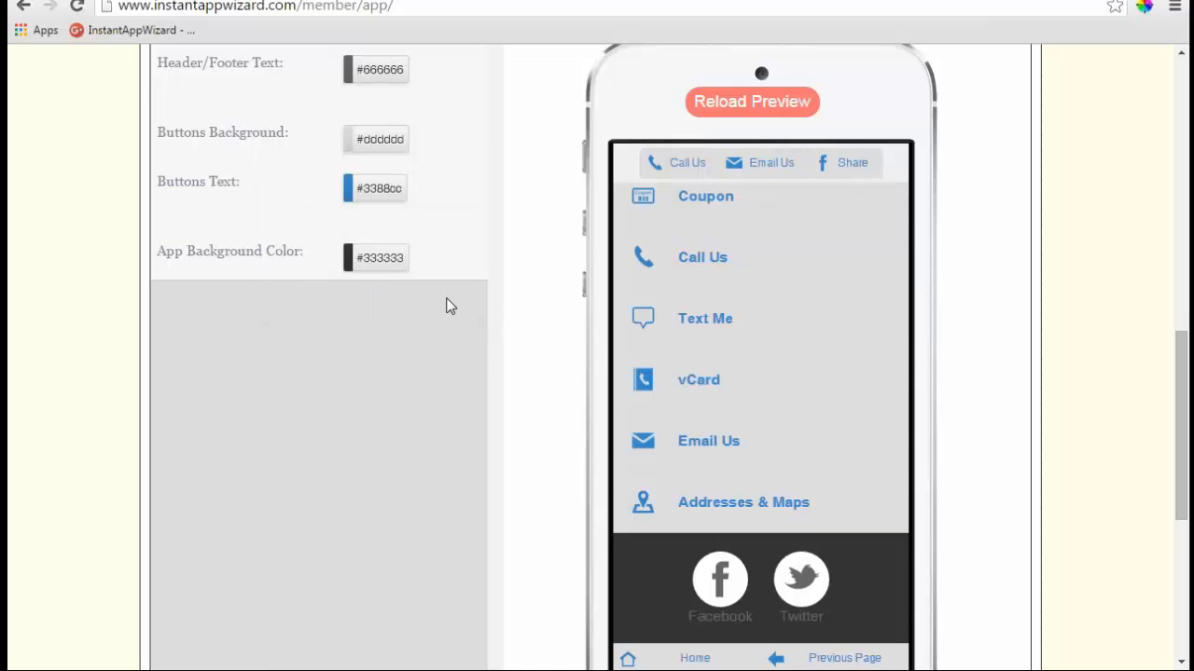
- Scroll back up through the Styles & Colors list
scroll(445, 305, "up", 1)
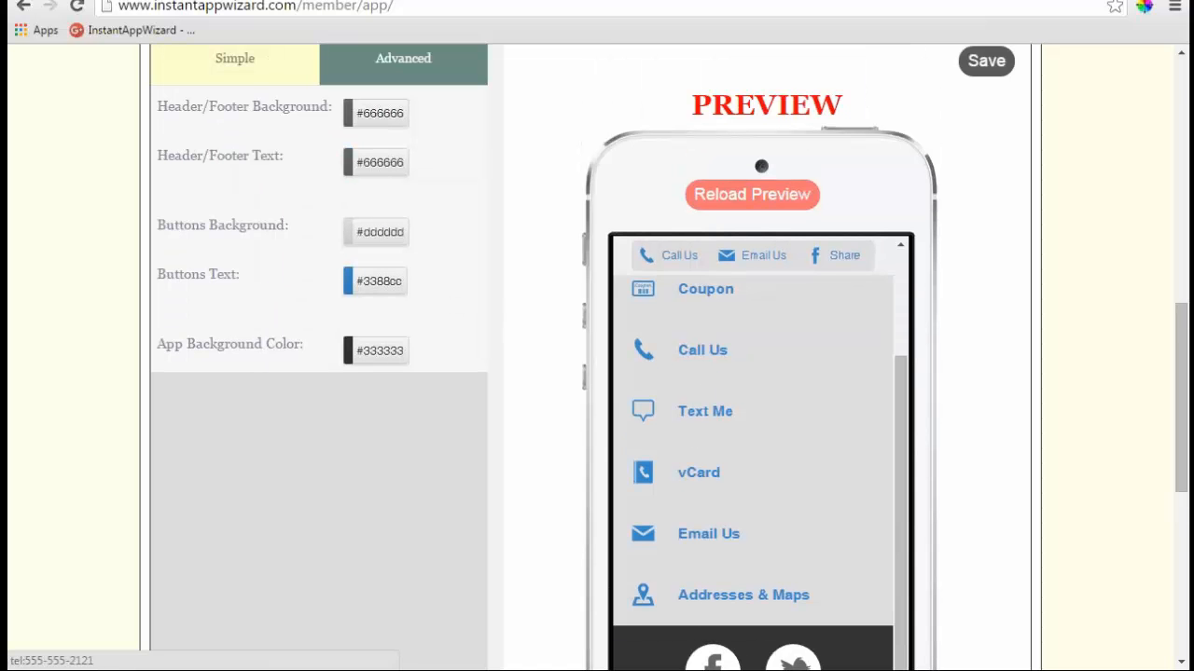
left_click_drag(906, 426, 905, 312)
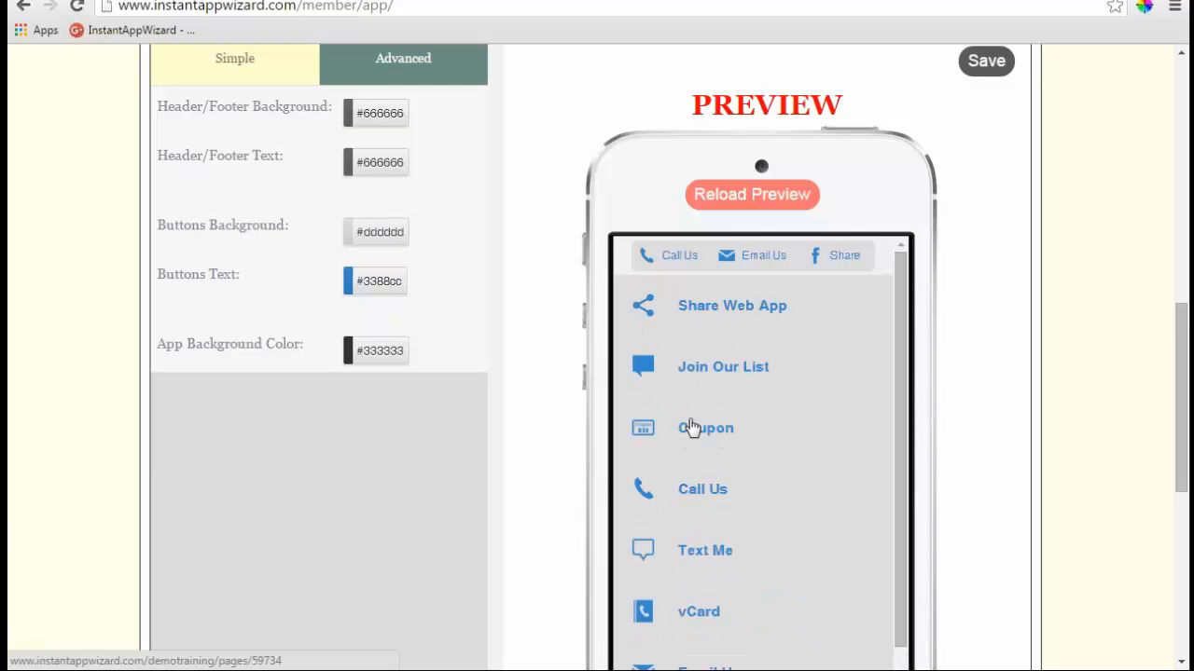
scroll(690, 426, "up", 1)
scroll(687, 426, "down", 2)
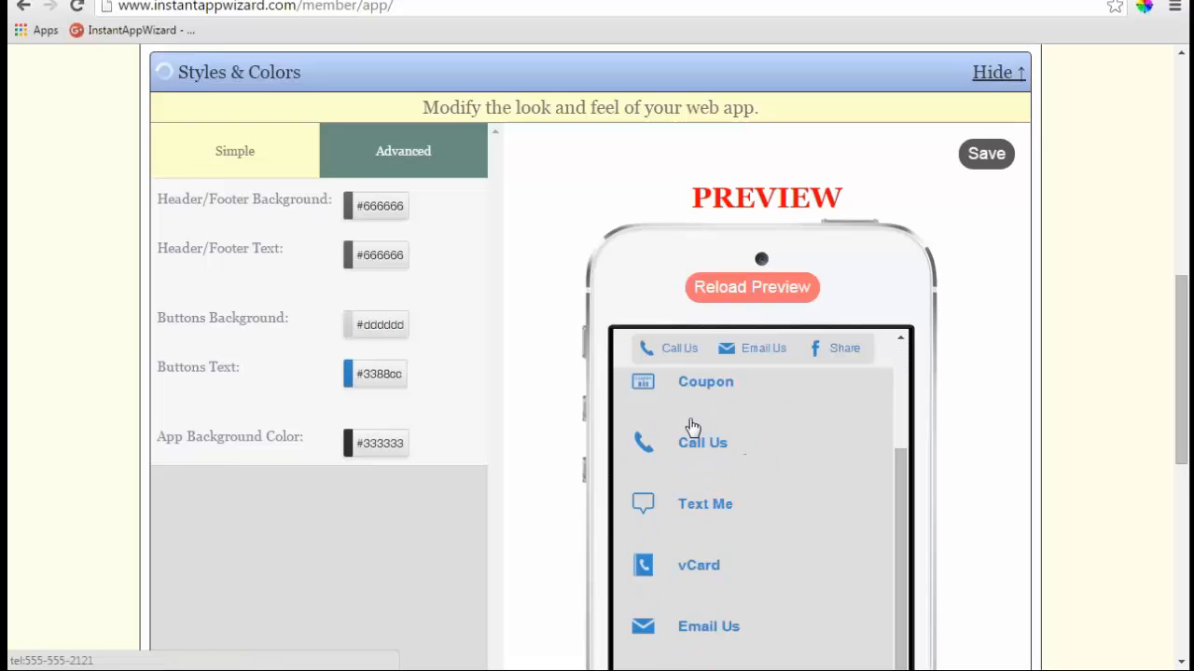
scroll(840, 433, "up", 2)
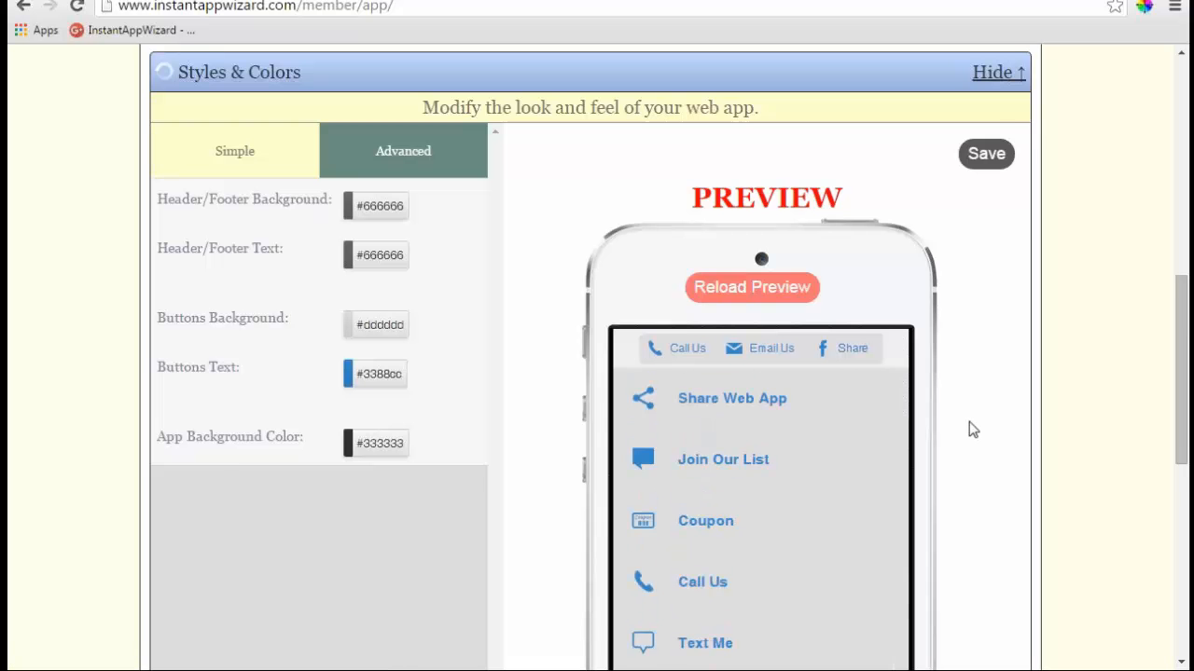
scroll(969, 421, "down", 2)
scroll(797, 488, "down", 2)
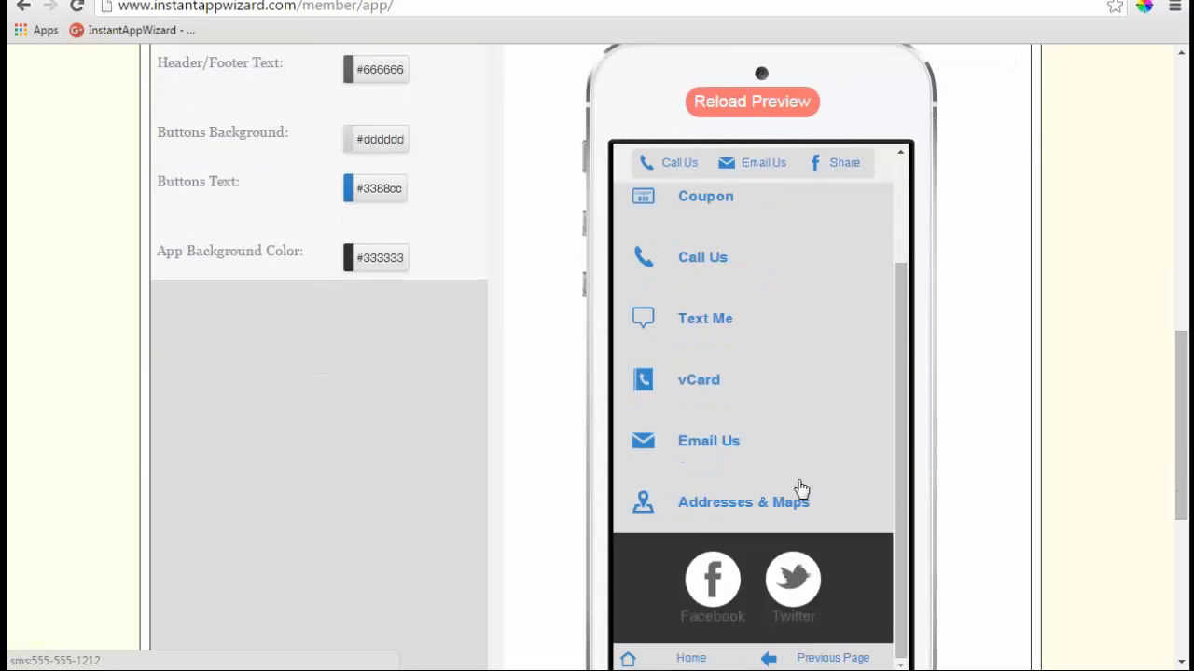
scroll(736, 471, "up", 2)
scroll(347, 317, "up", 2)
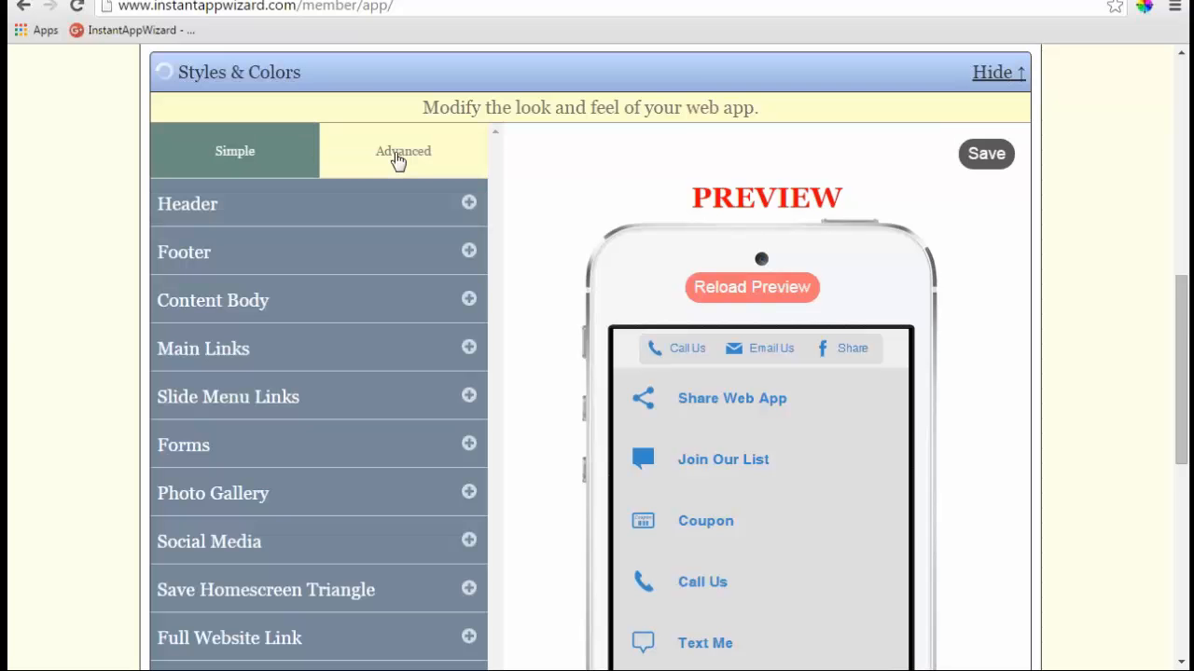
- Change the Header background colour from #eeeeee to white #ffffff
scroll(528, 256, "down", 1)
scroll(528, 256, "down", 1)
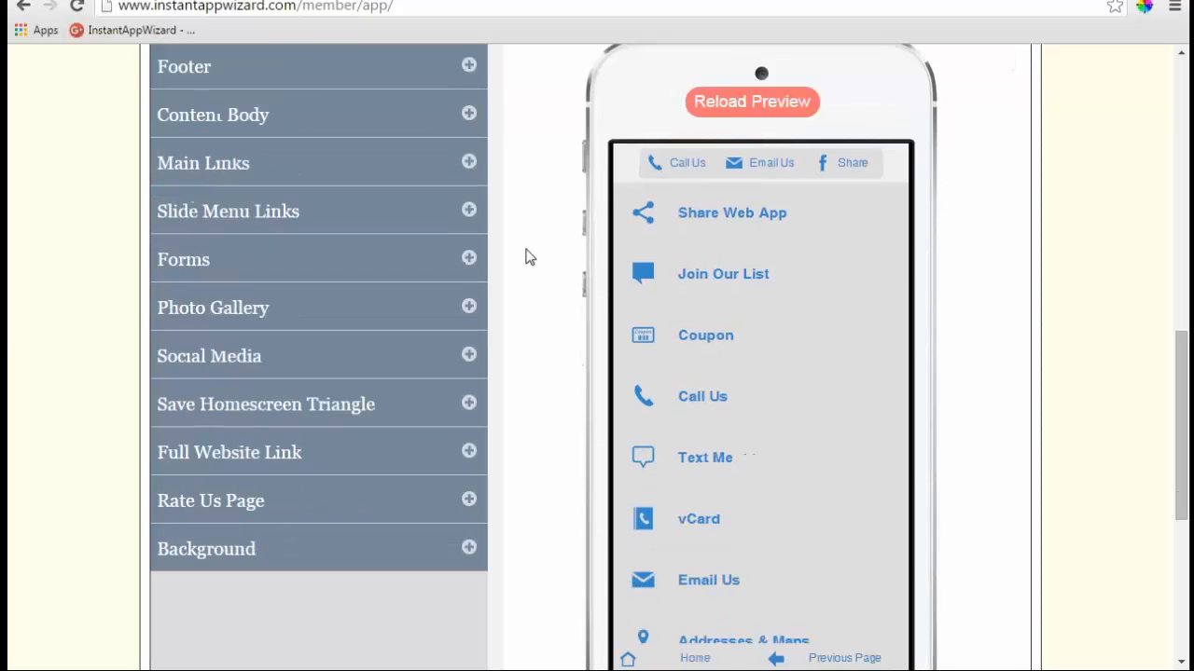
scroll(528, 257, "up", 1)
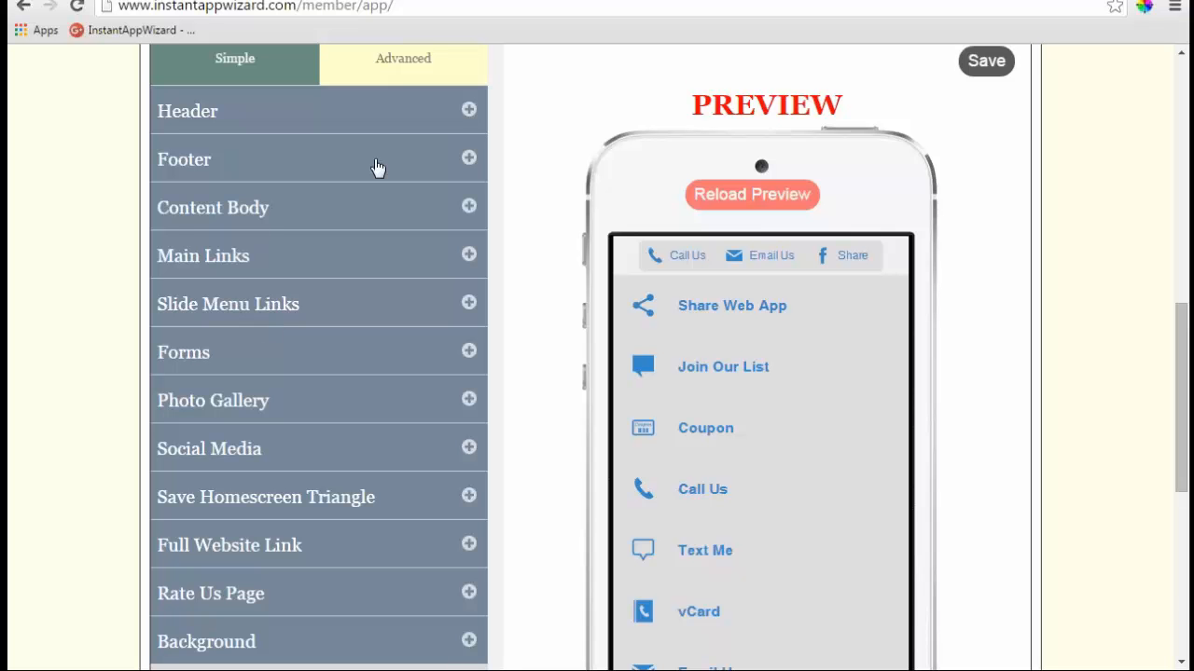
left_click(469, 112)
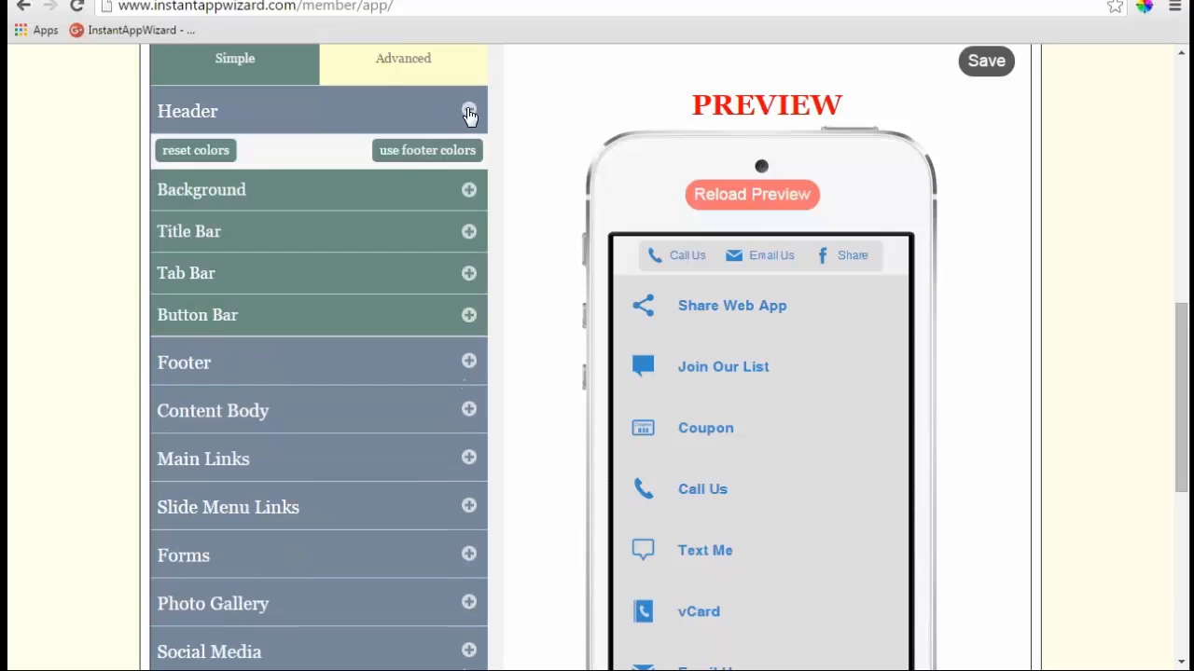
left_click(469, 190)
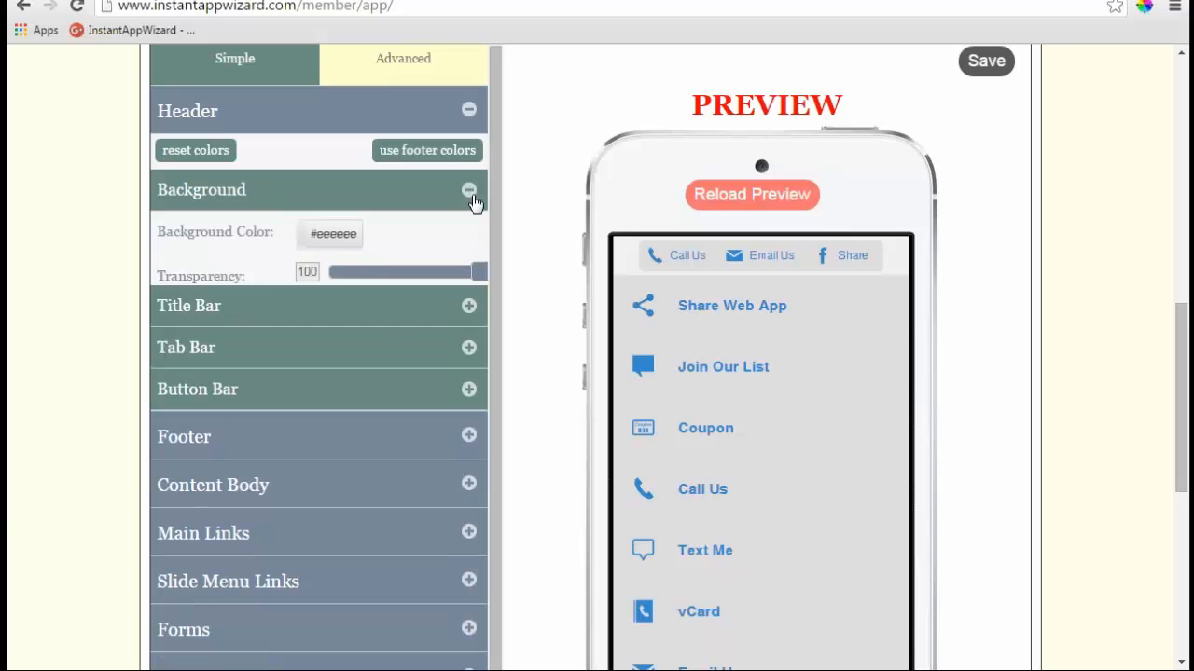
left_click(340, 235)
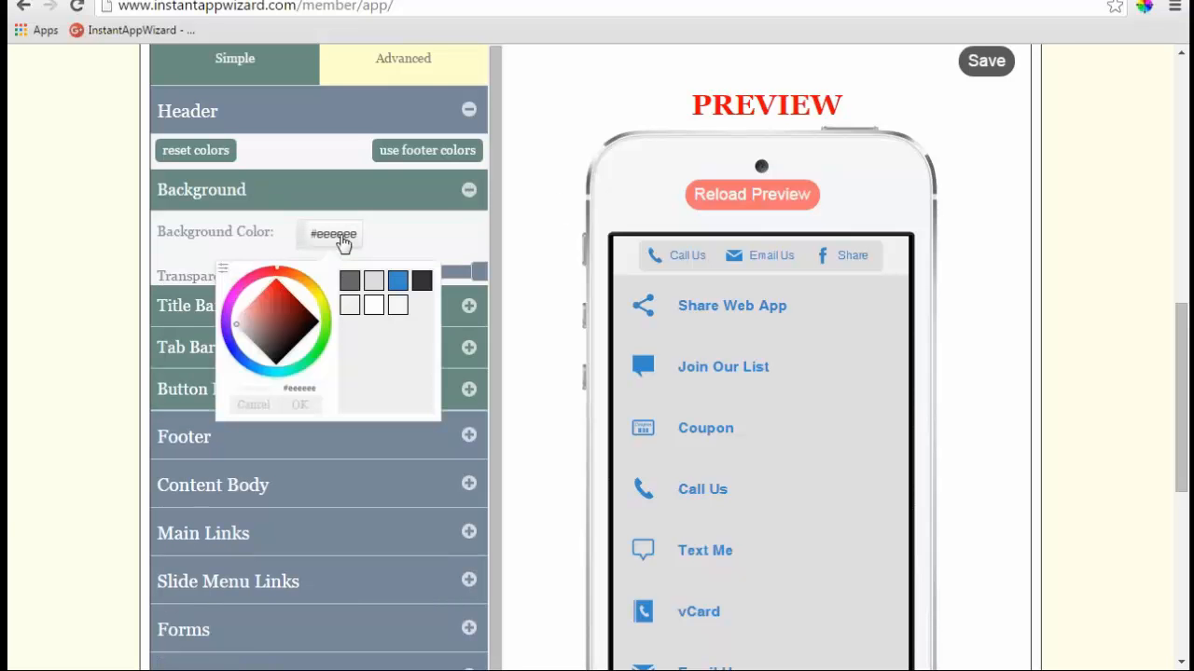
left_click(373, 306)
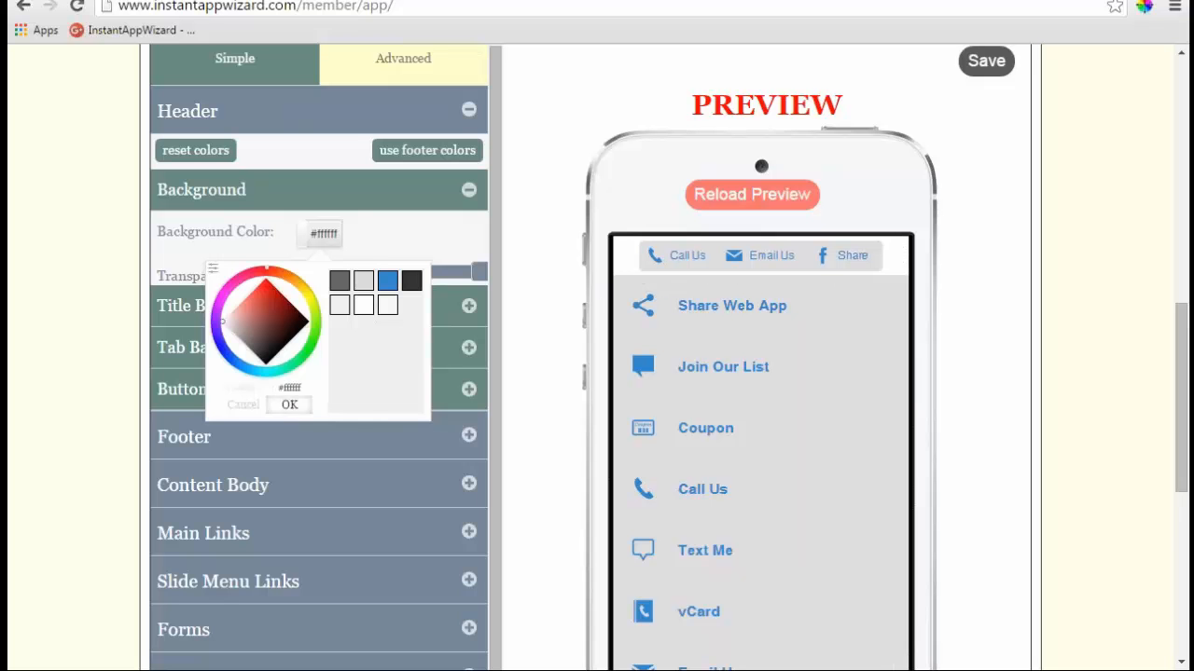
left_click(289, 405)
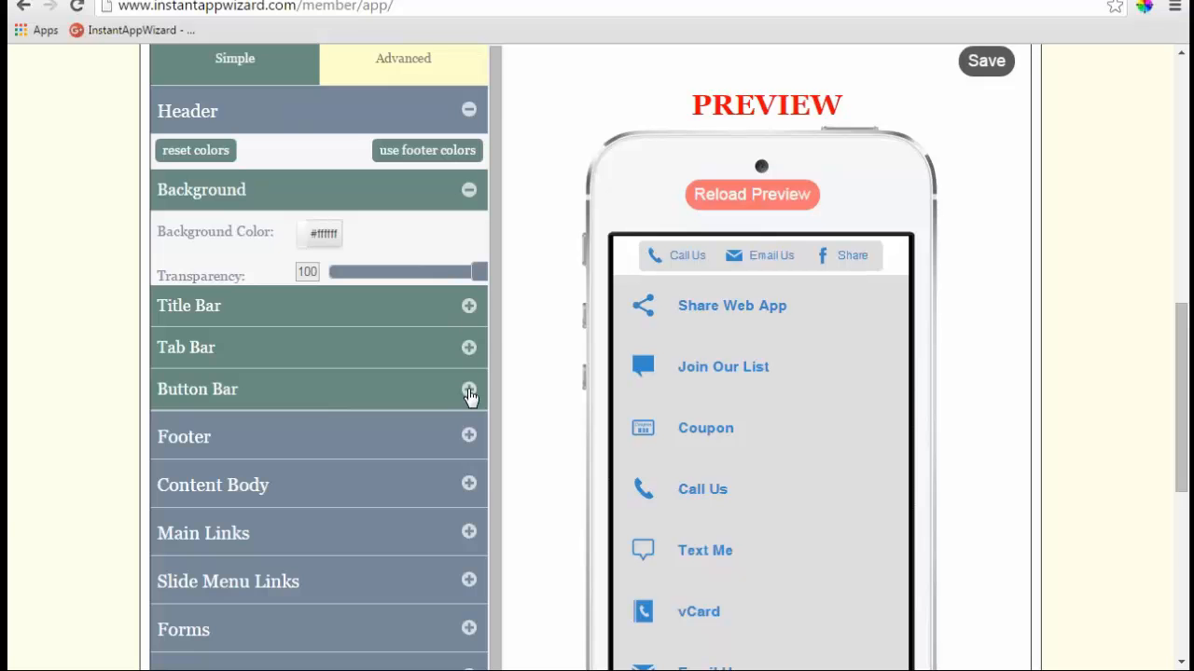
left_click(469, 390)
- Make the button bar text and icons white and its border blue #3388cc
scroll(421, 493, "down", 1)
left_click(331, 446)
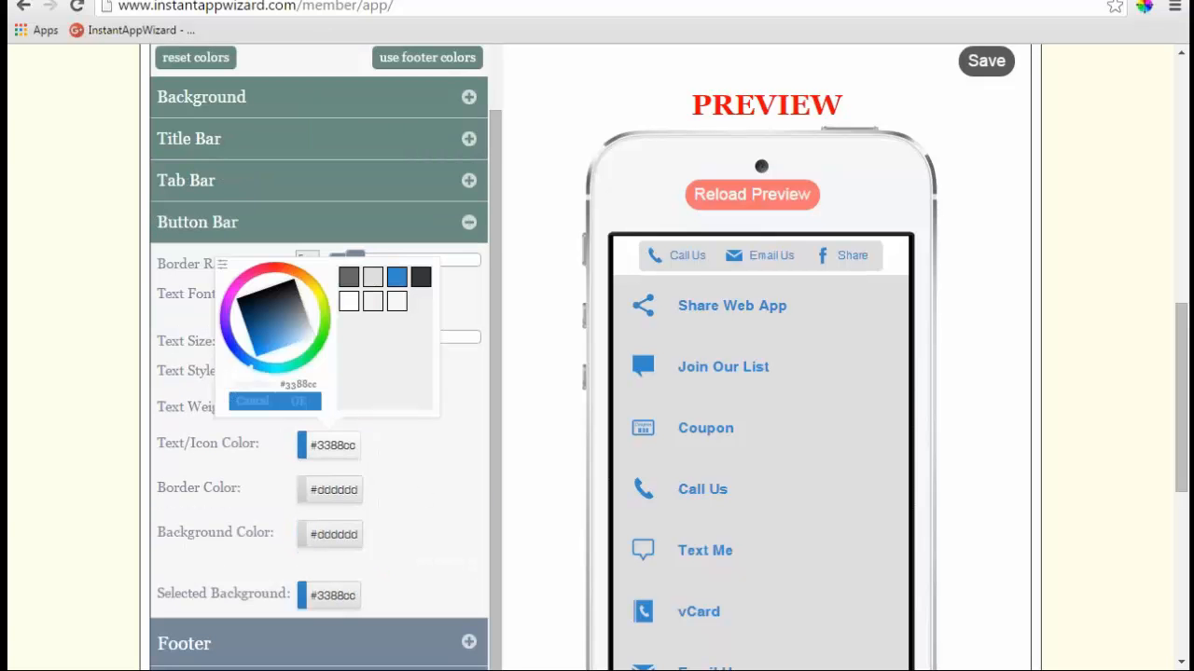
left_click(351, 308)
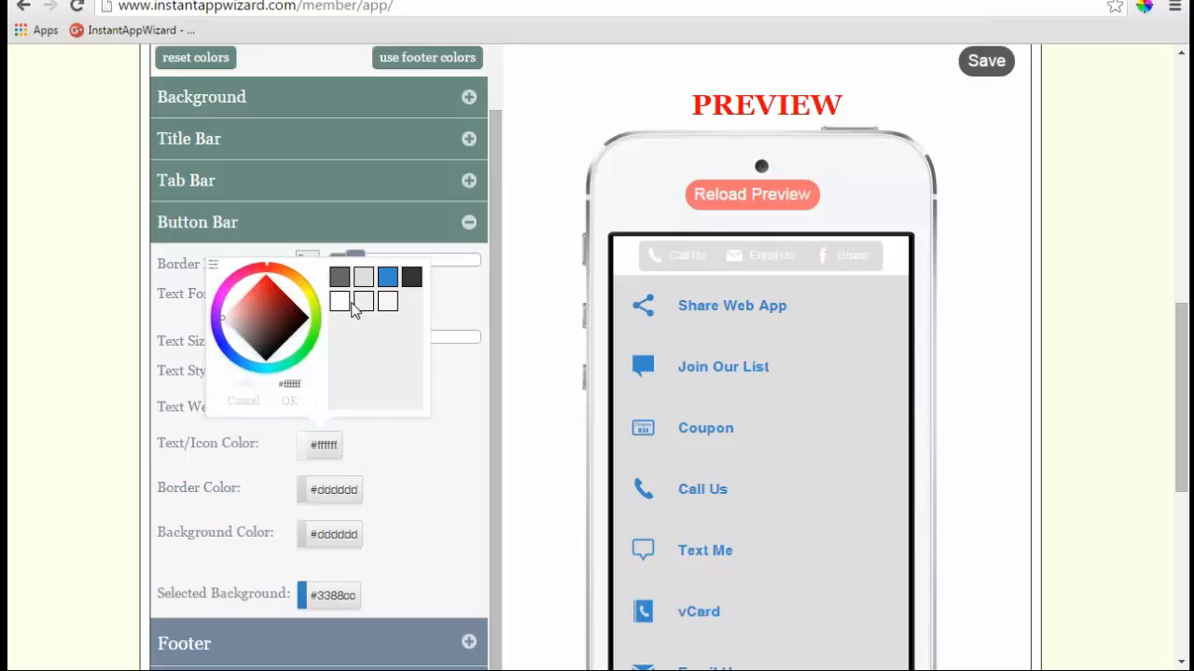
left_click(291, 410)
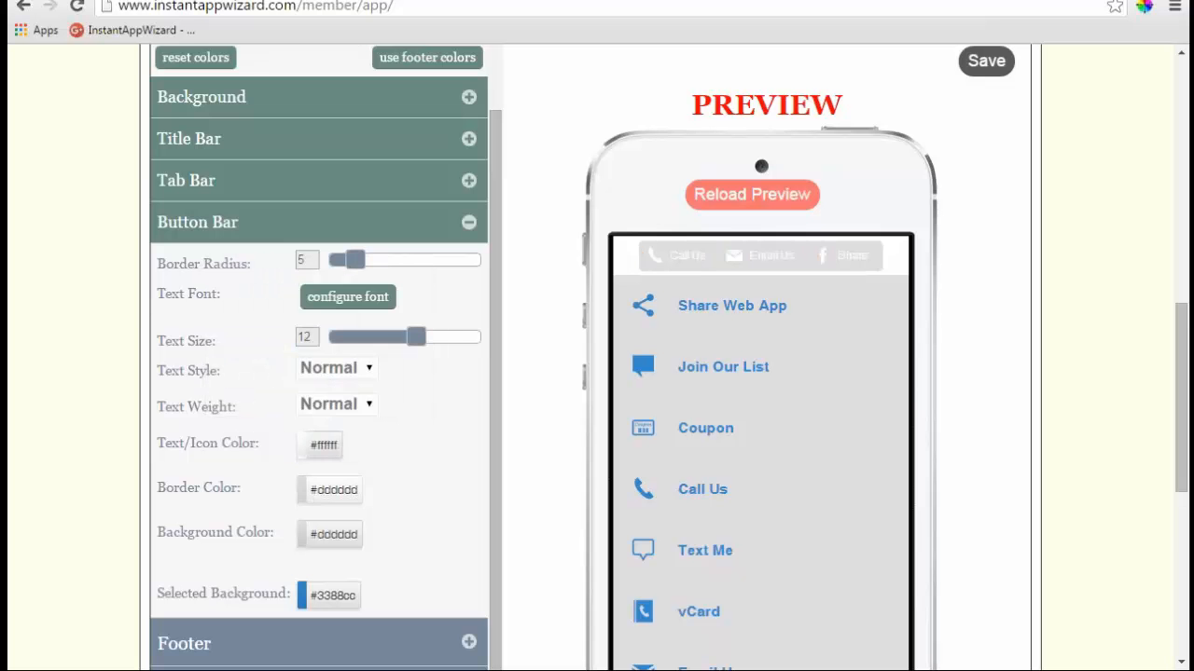
left_click(333, 490)
left_click(397, 324)
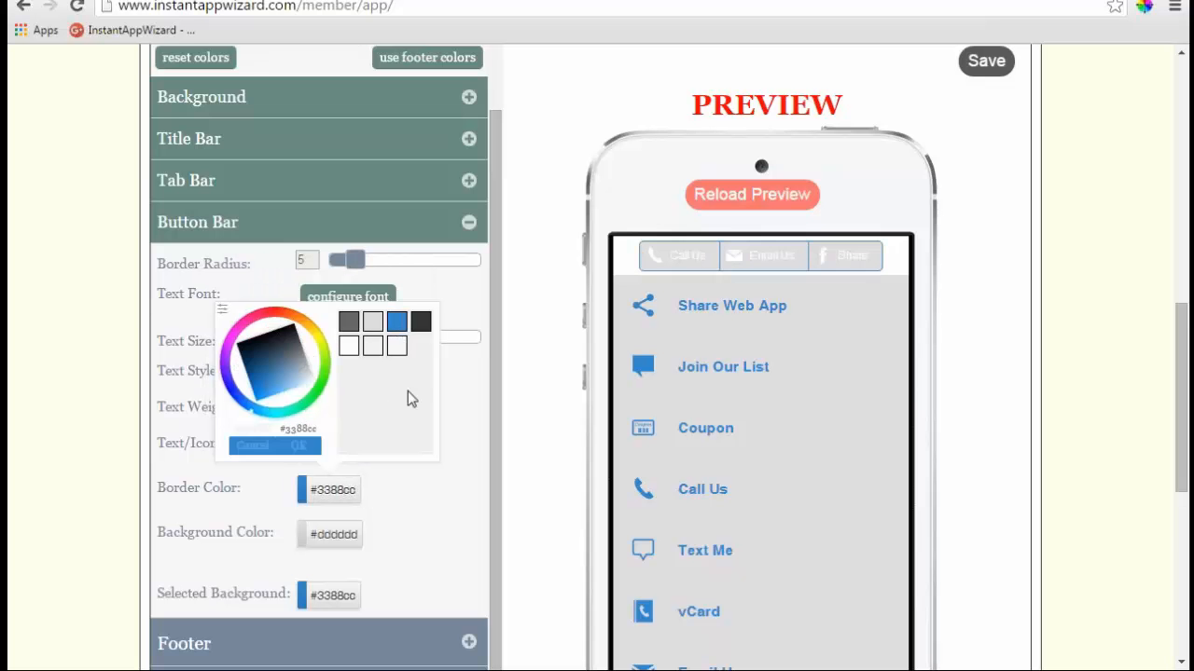
left_click(314, 446)
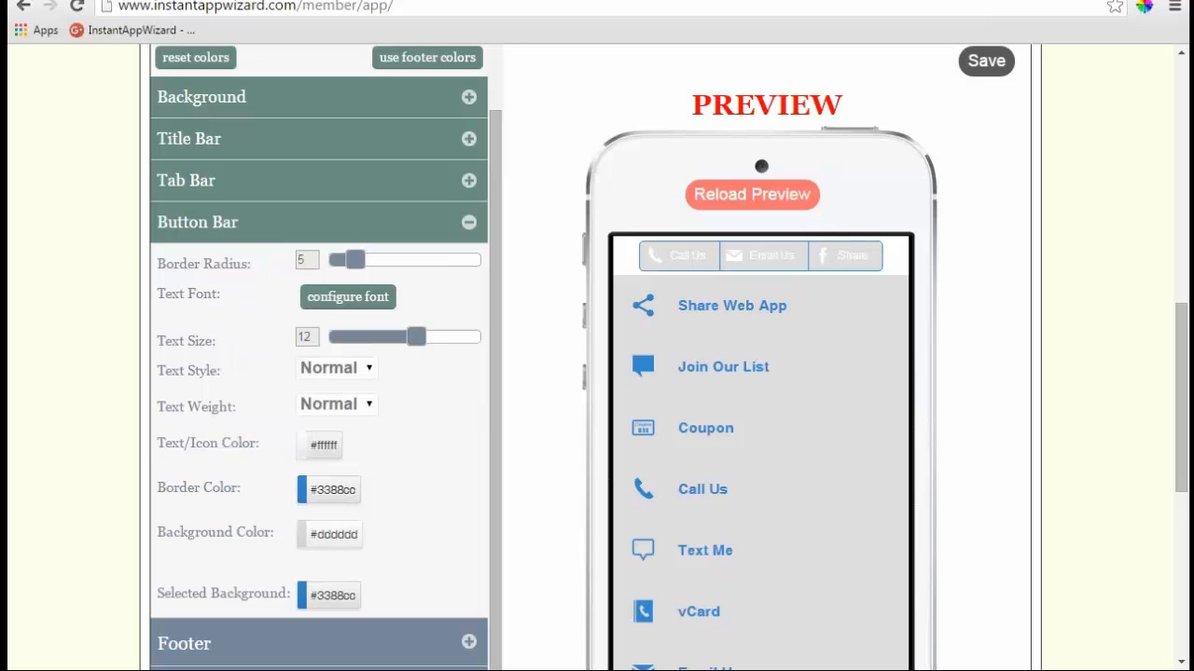
- Set the button bar background and selected background both to dark #333333
left_click(335, 536)
left_click(425, 367)
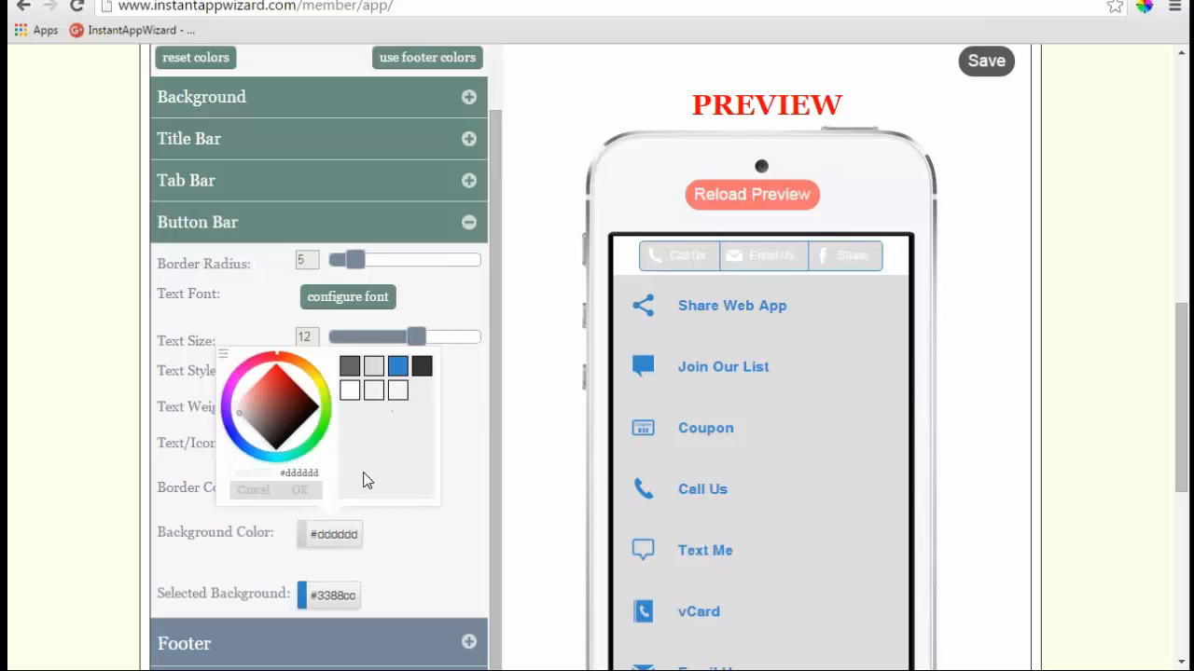
left_click(299, 491)
scroll(429, 491, "down", 1)
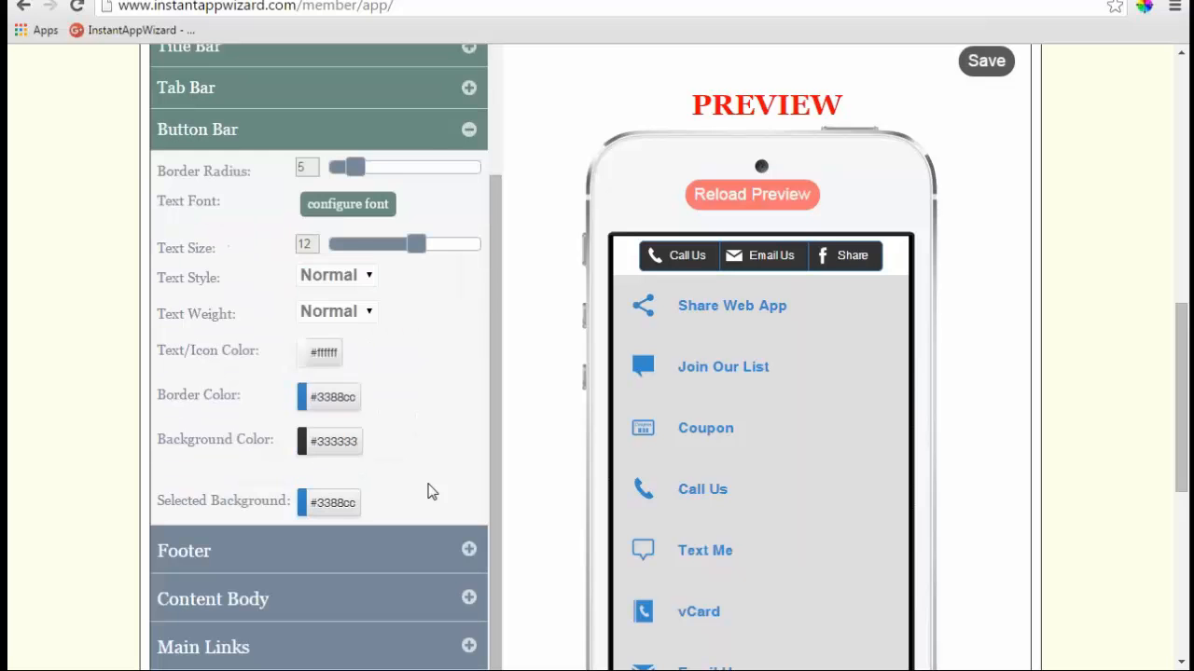
left_click(340, 506)
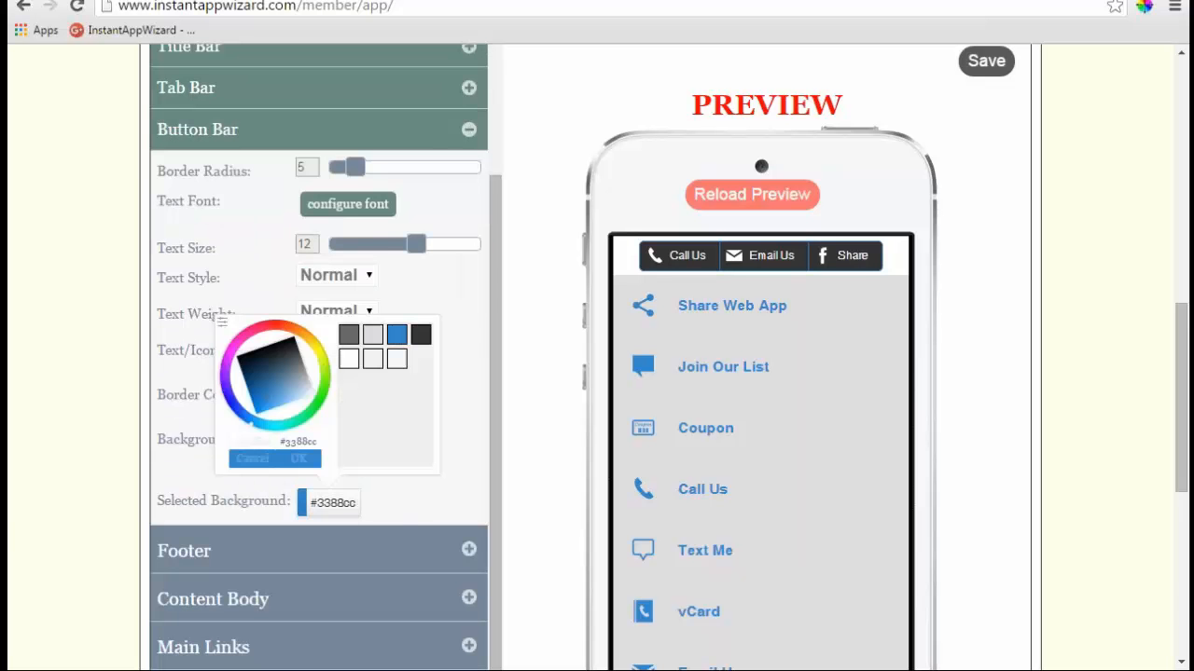
left_click(422, 334)
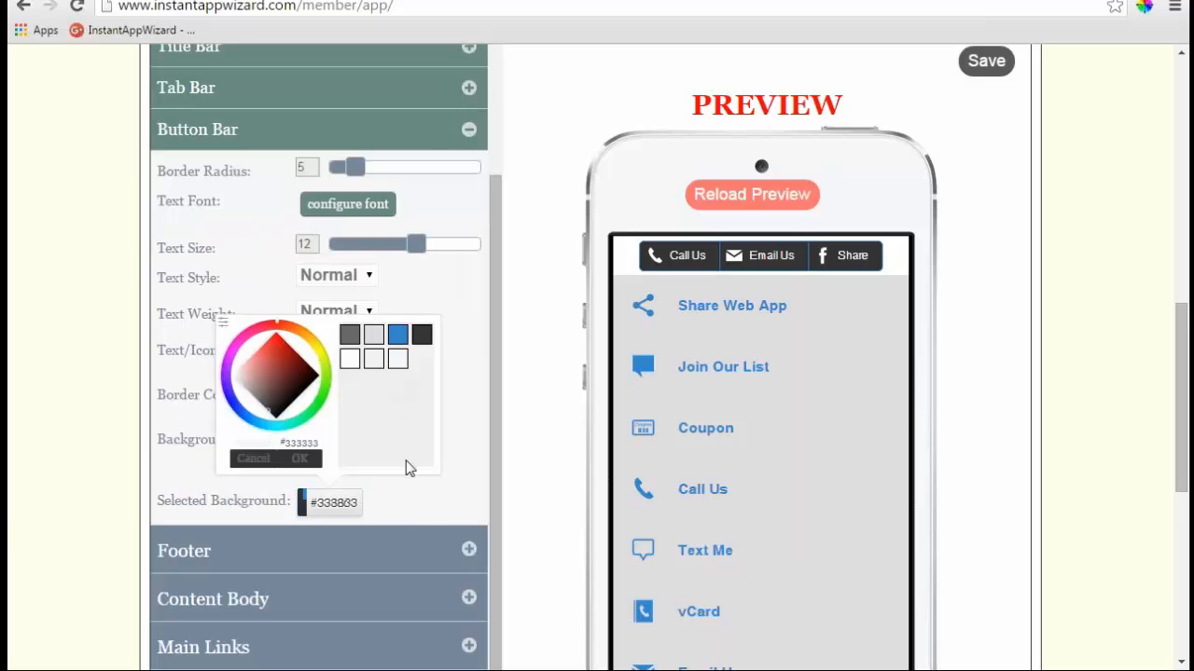
left_click(336, 473)
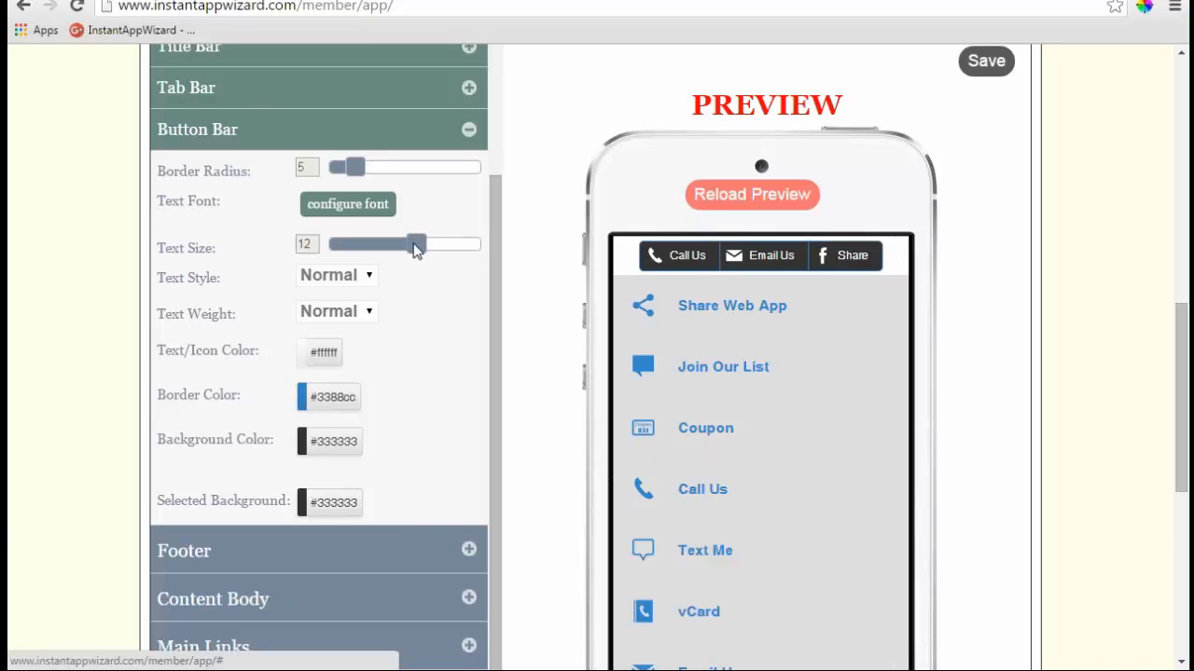
- Set the button bar border radius to 18 and reload the page
mouse_move(416, 244)
left_mouse_down()
mouse_move(460, 248)
mouse_move(416, 248)
left_mouse_up()
left_click_drag(354, 166, 536, 183)
left_click_drag(456, 175, 421, 177)
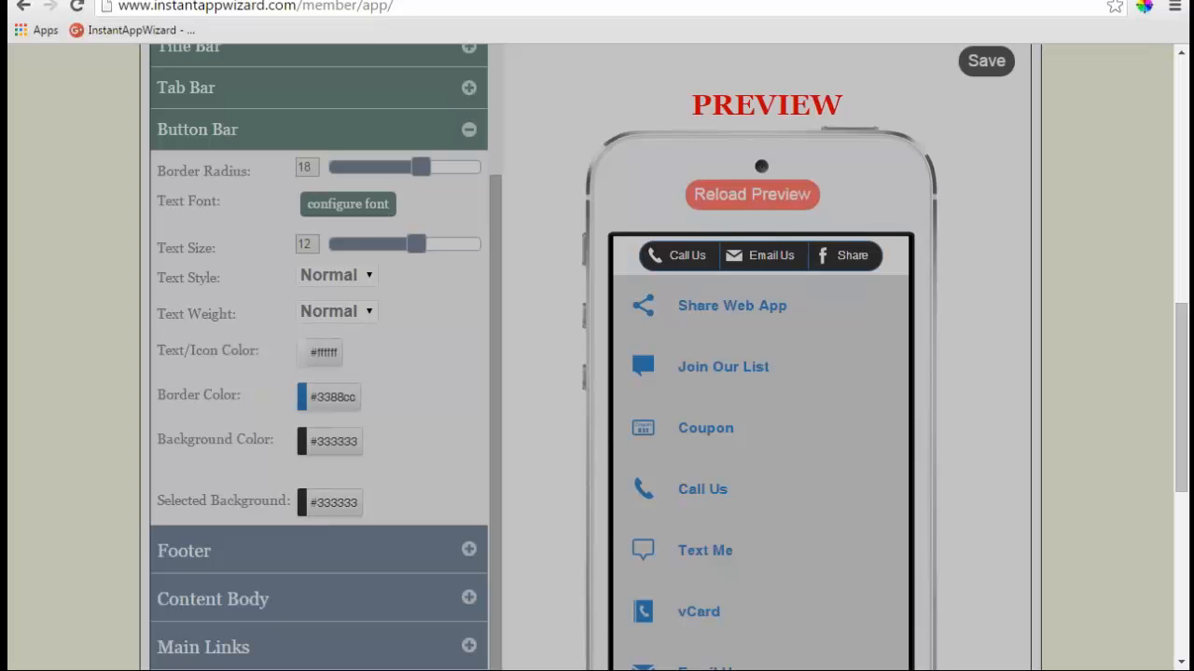
left_click(437, 7)
key("Return")
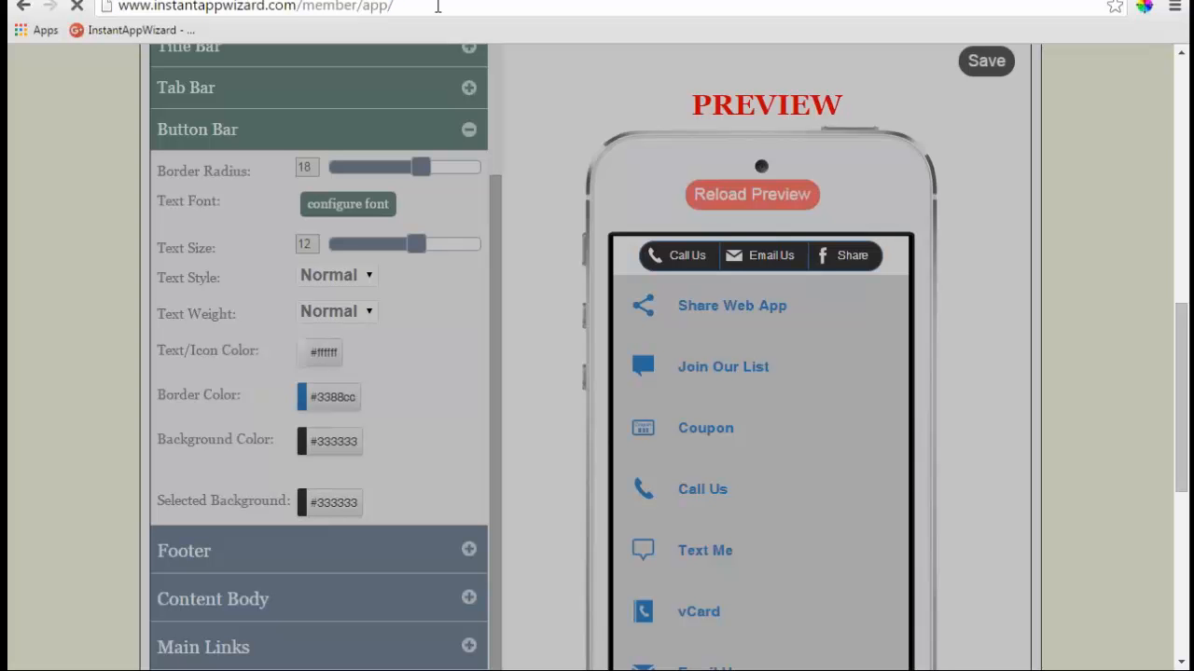
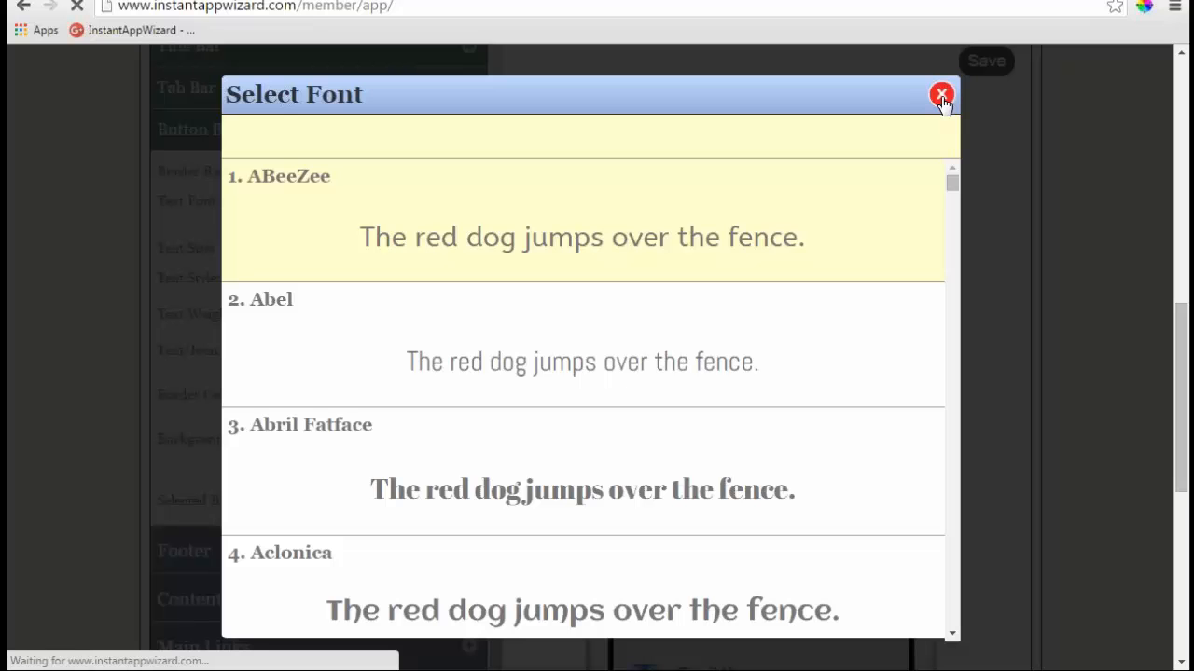
- Reload the app editor page and close the font chooser without changing the font
left_click(436, 8)
key("Return")
left_click(588, 250)
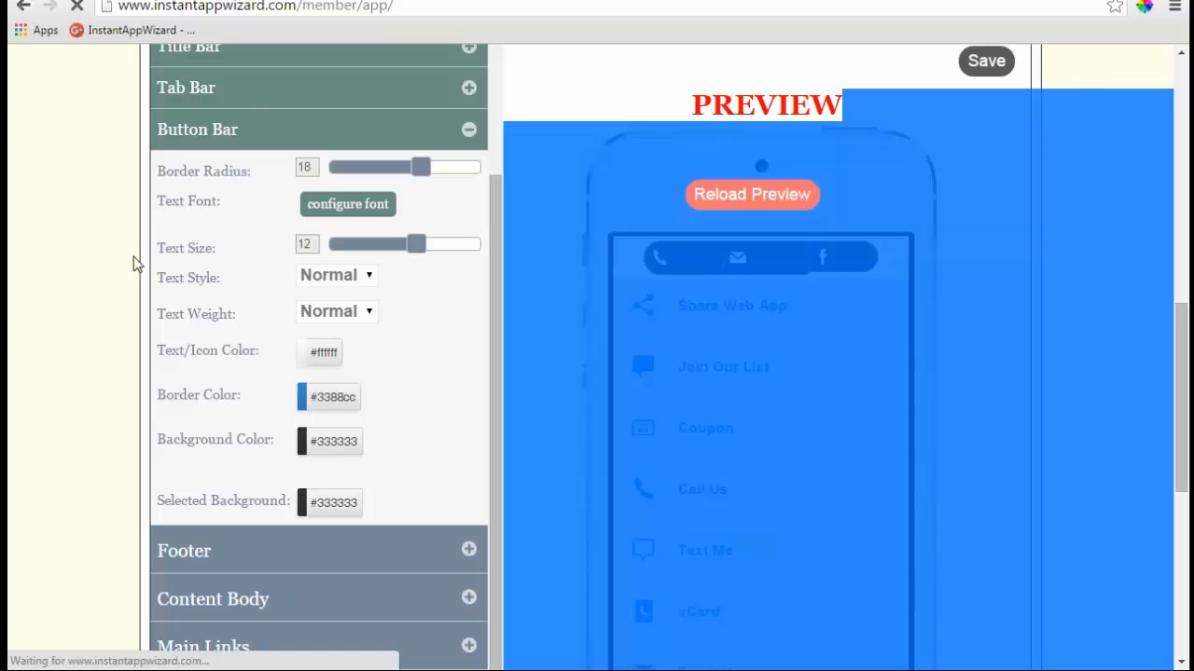
scroll(134, 257, "down", 1)
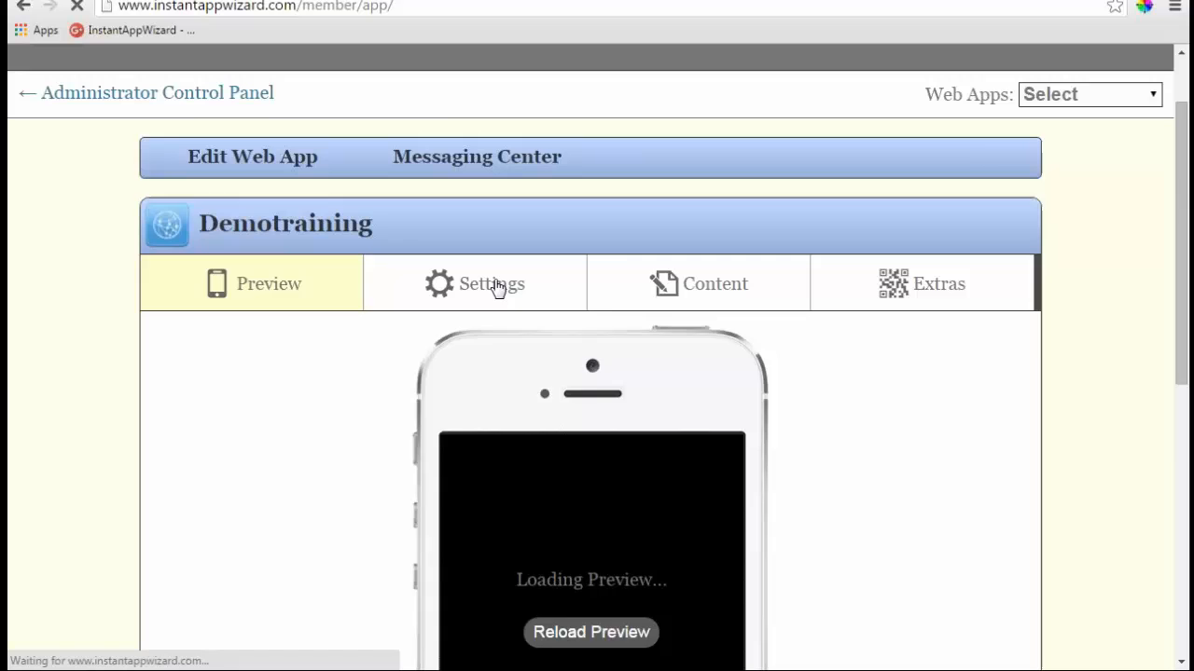
- Open Styles & Colors in the Demotraining settings and show its Advanced per-section colour list
left_click(497, 286)
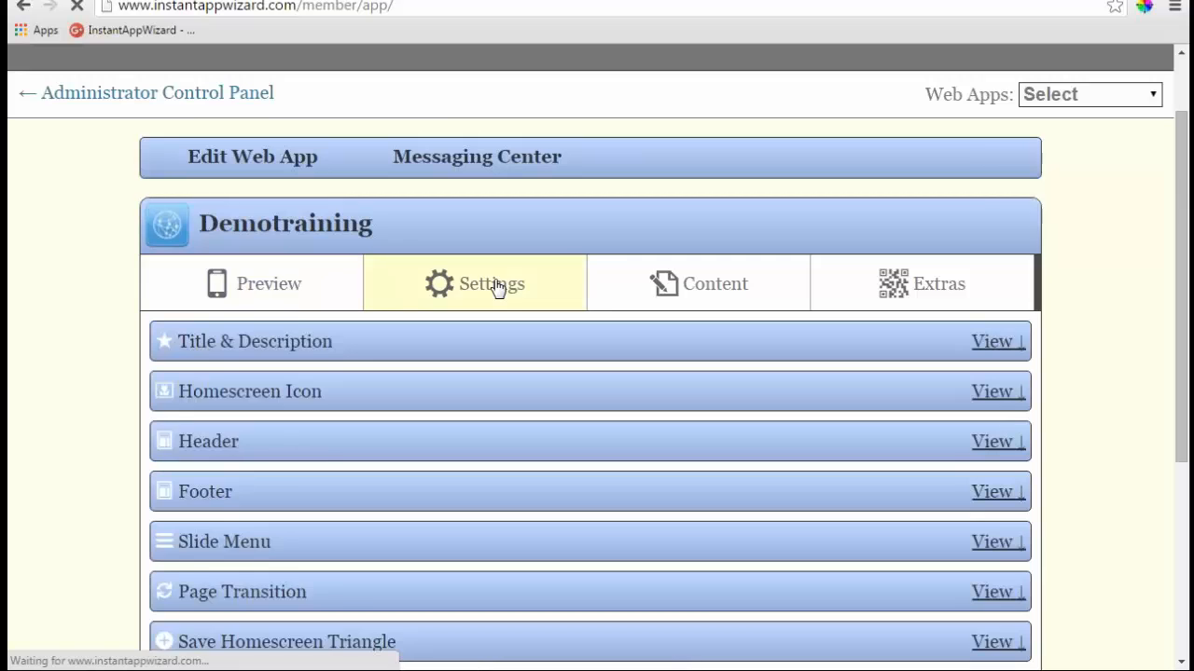
scroll(497, 285, "down", 3)
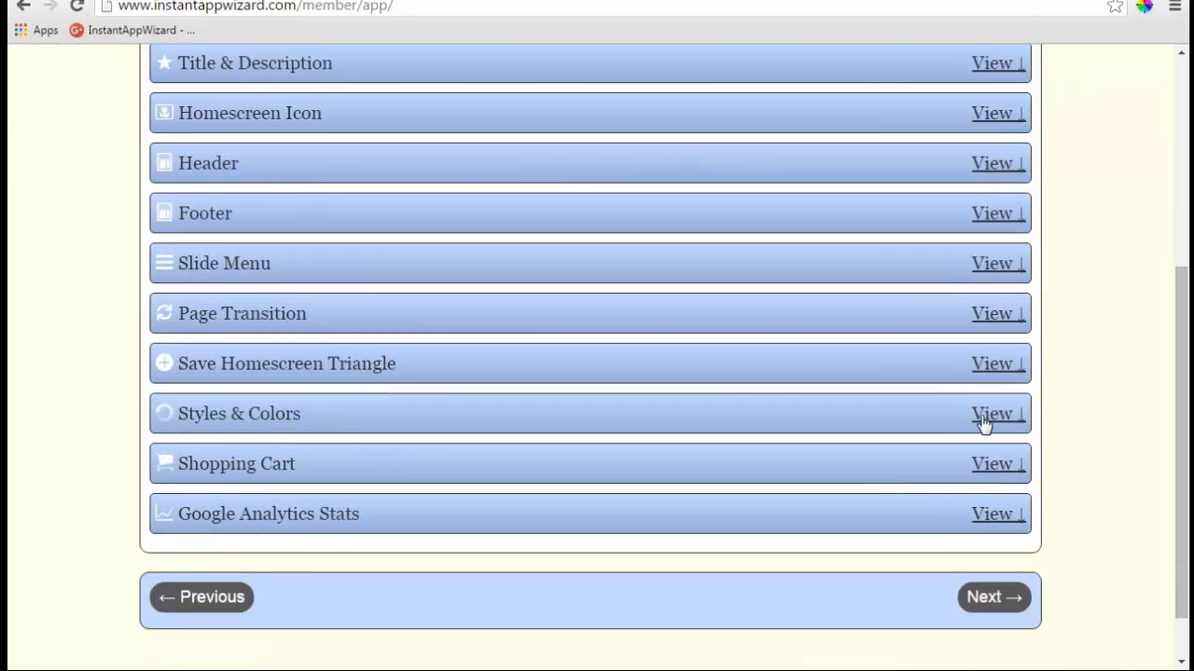
left_click(984, 422)
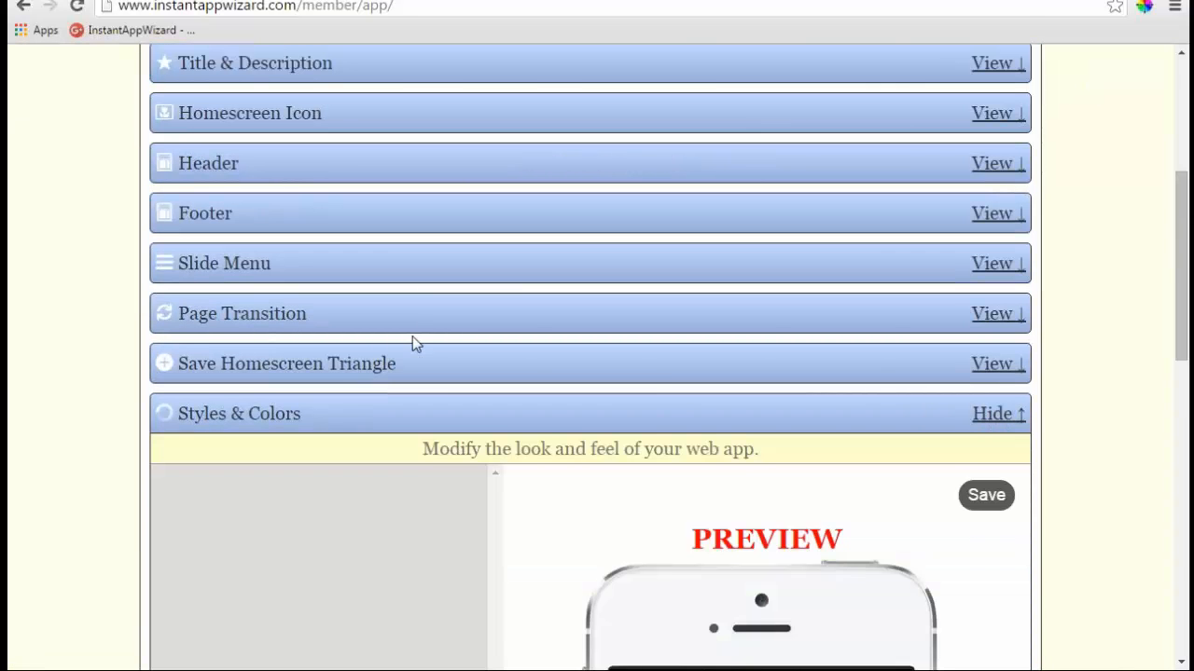
scroll(440, 232, "down", 3)
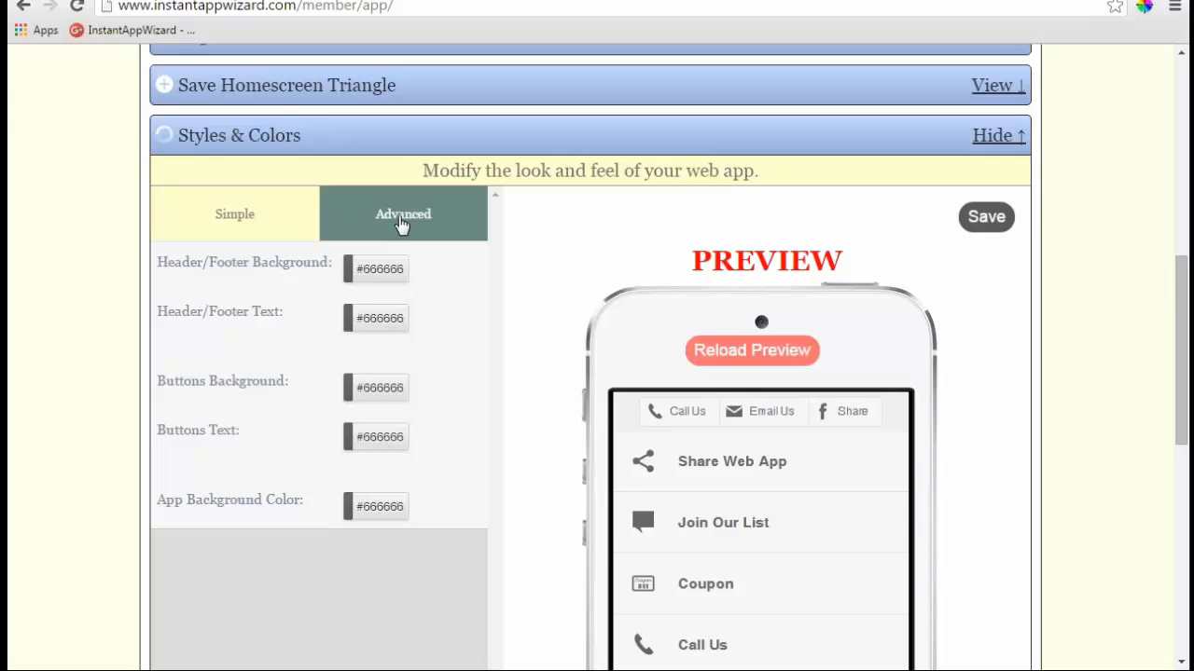
left_click(401, 222)
scroll(536, 291, "down", 2)
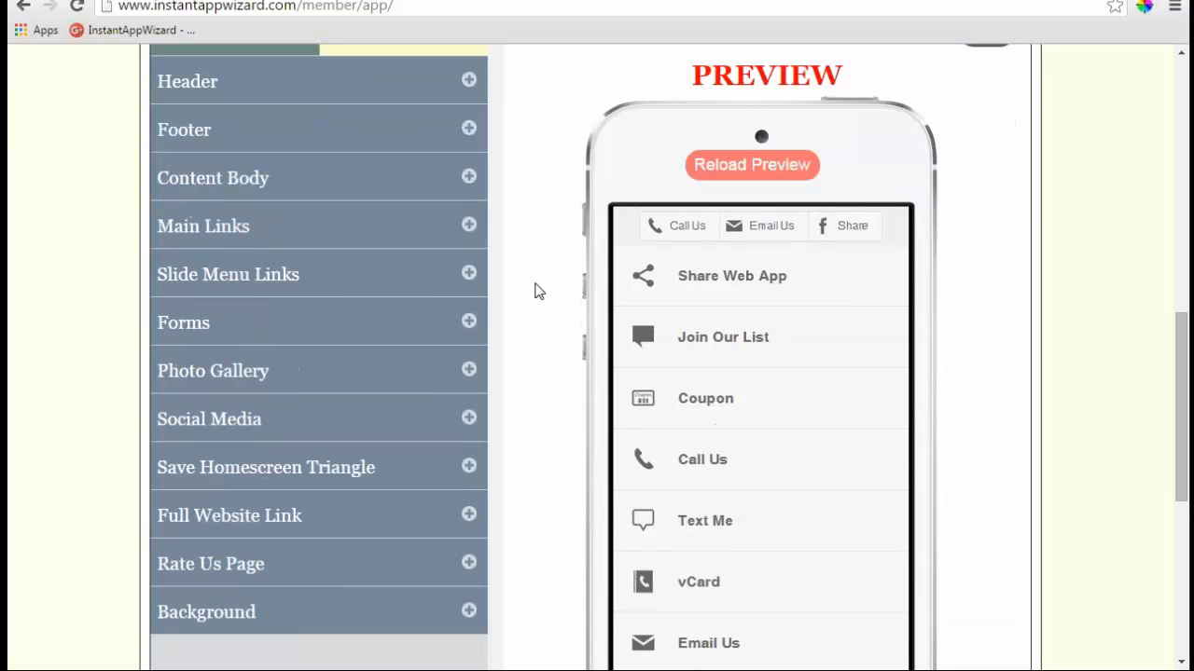
scroll(537, 291, "up", 1)
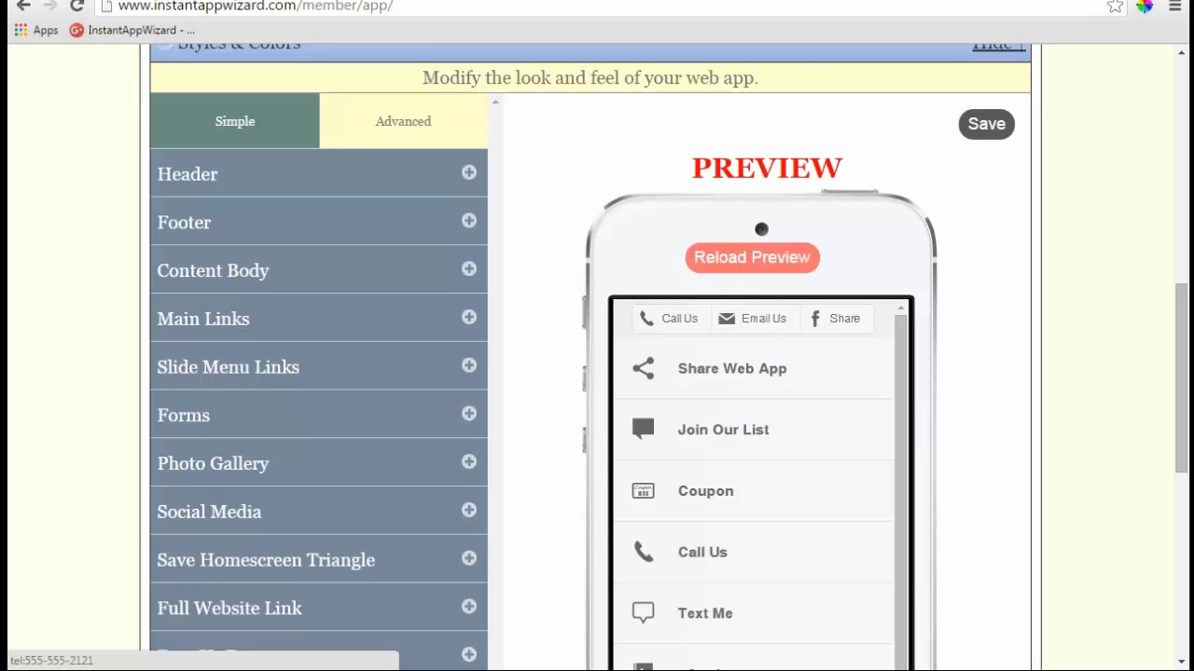
- Expand Header > Button Bar and set its text/icon colour to white
left_click(468, 173)
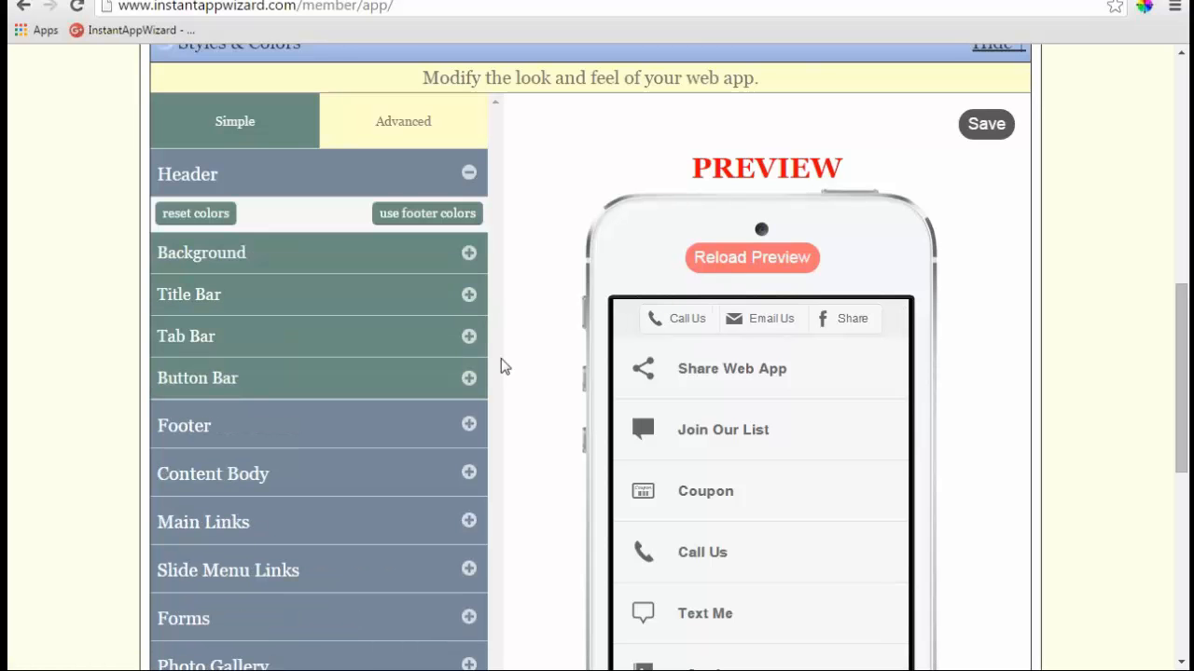
left_click(469, 377)
scroll(373, 466, "down", 1)
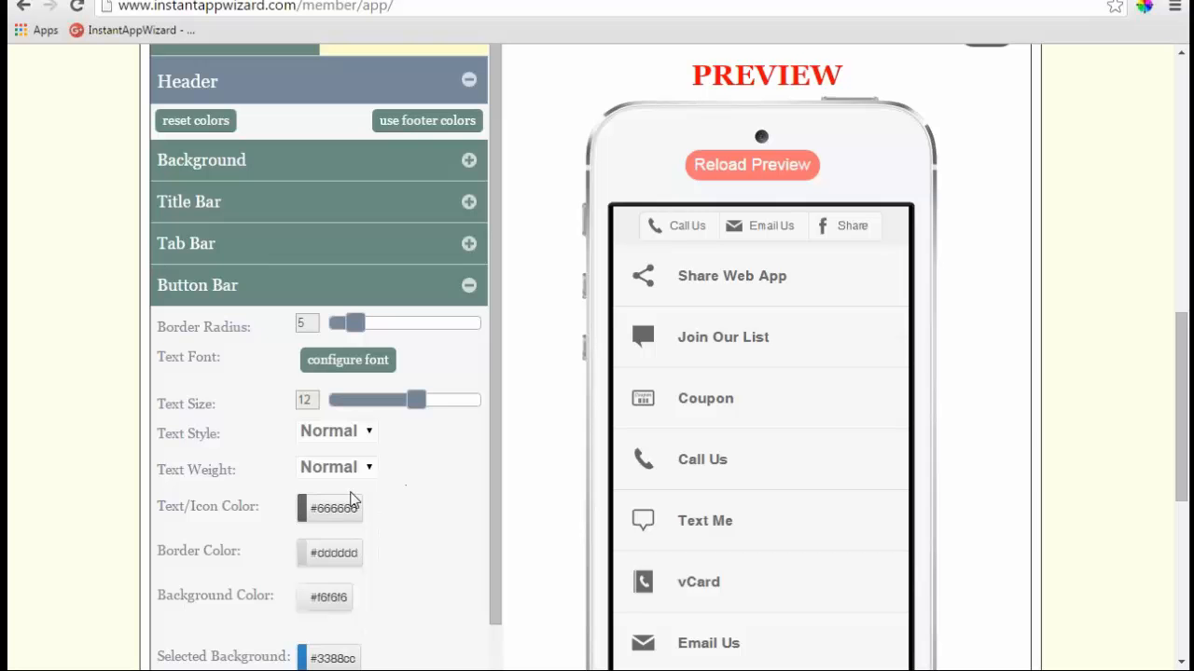
left_click(347, 505)
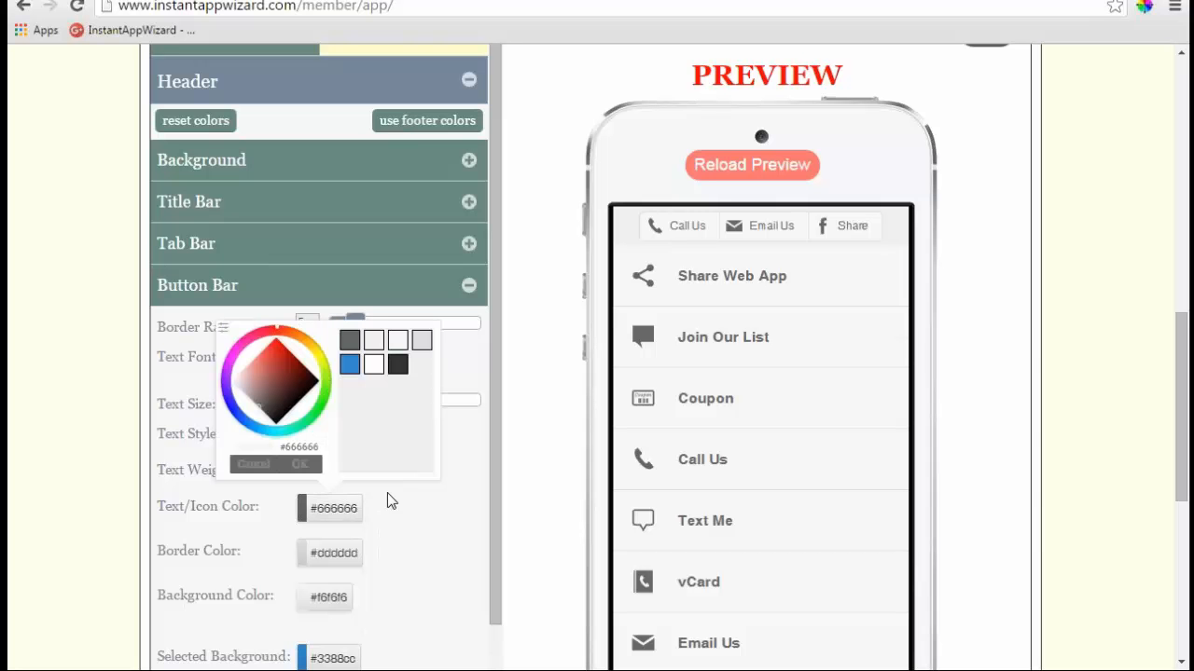
left_click(374, 365)
left_click(299, 463)
- Give the button bar a blue #3388cc border and a dark background, then save the styles
left_click(359, 553)
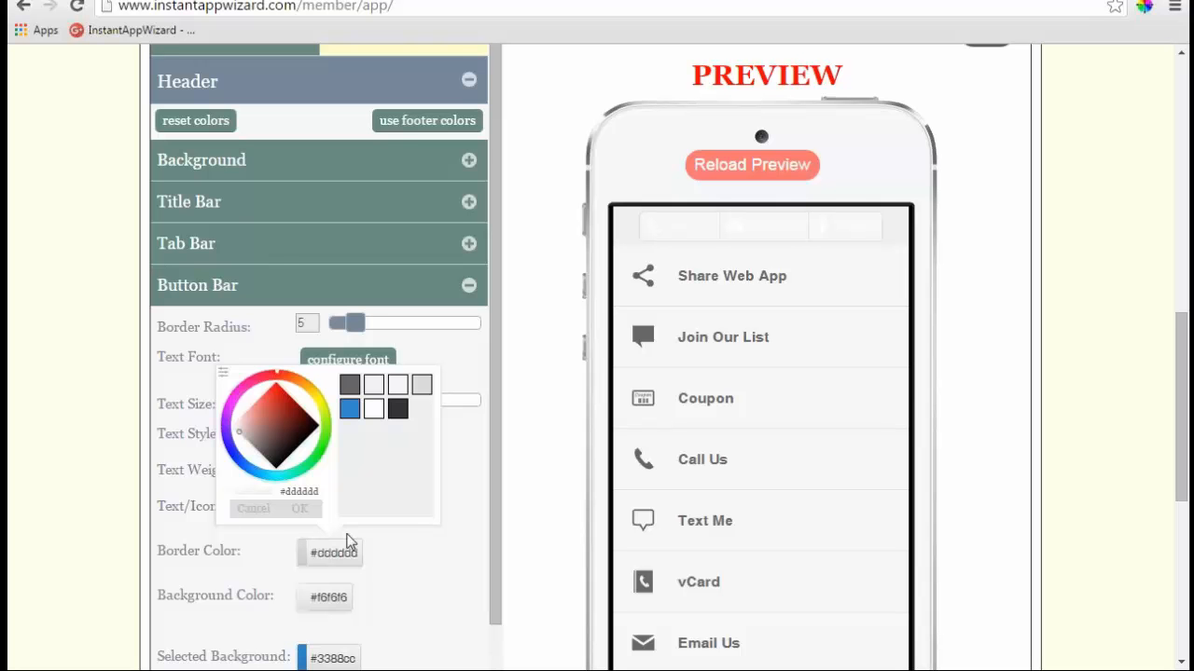
left_click(349, 409)
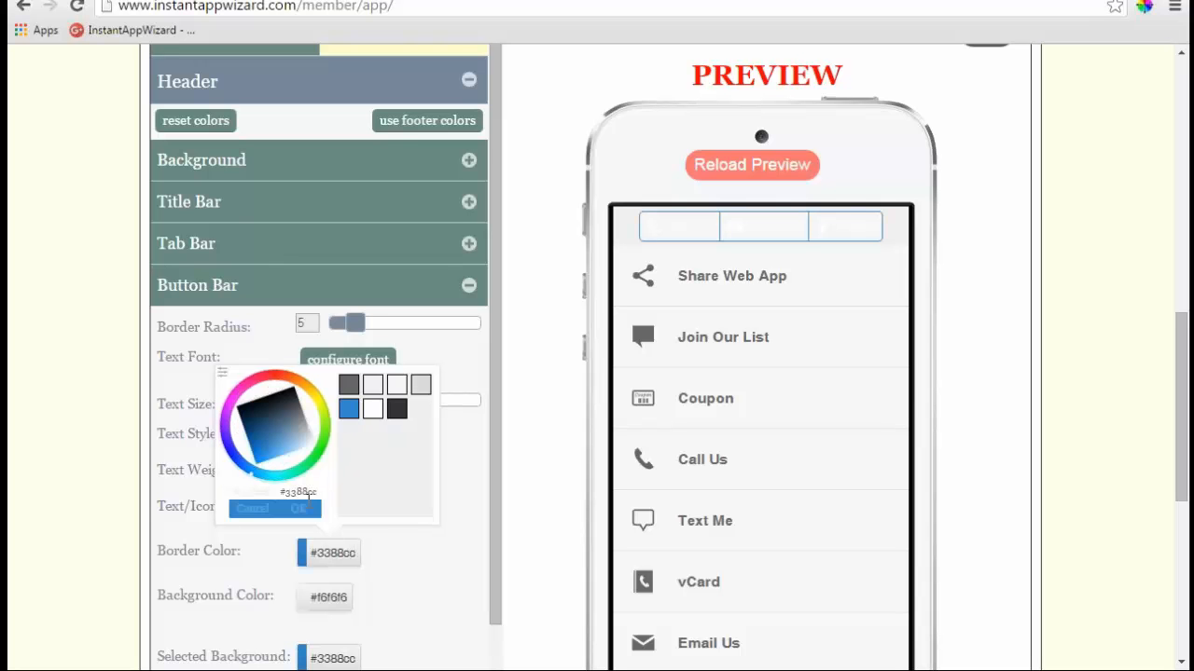
left_click(298, 509)
left_click(328, 597)
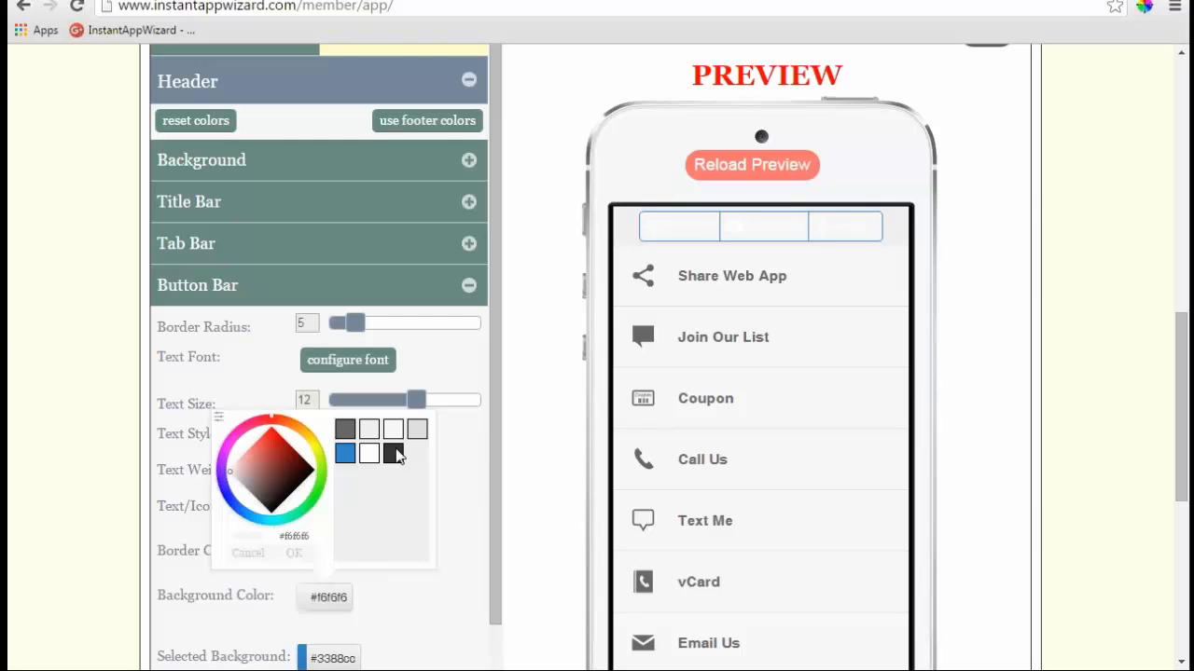
left_click(394, 454)
left_click(298, 557)
scroll(993, 390, "up", 2)
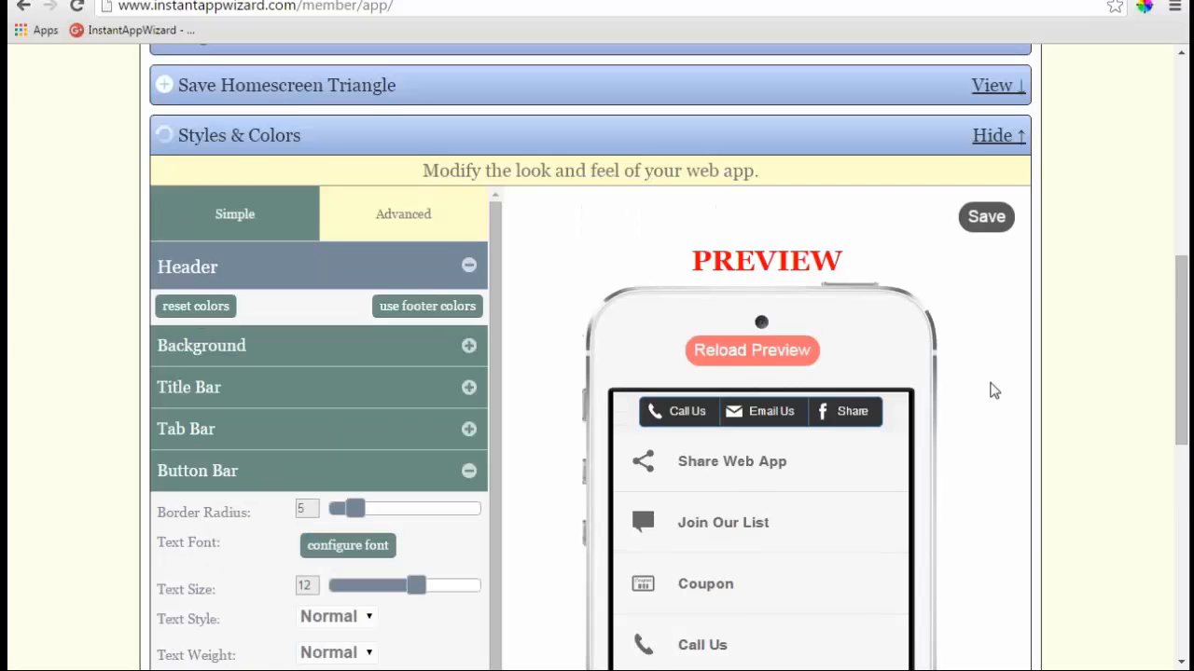
left_click(986, 217)
scroll(466, 382, "down", 1)
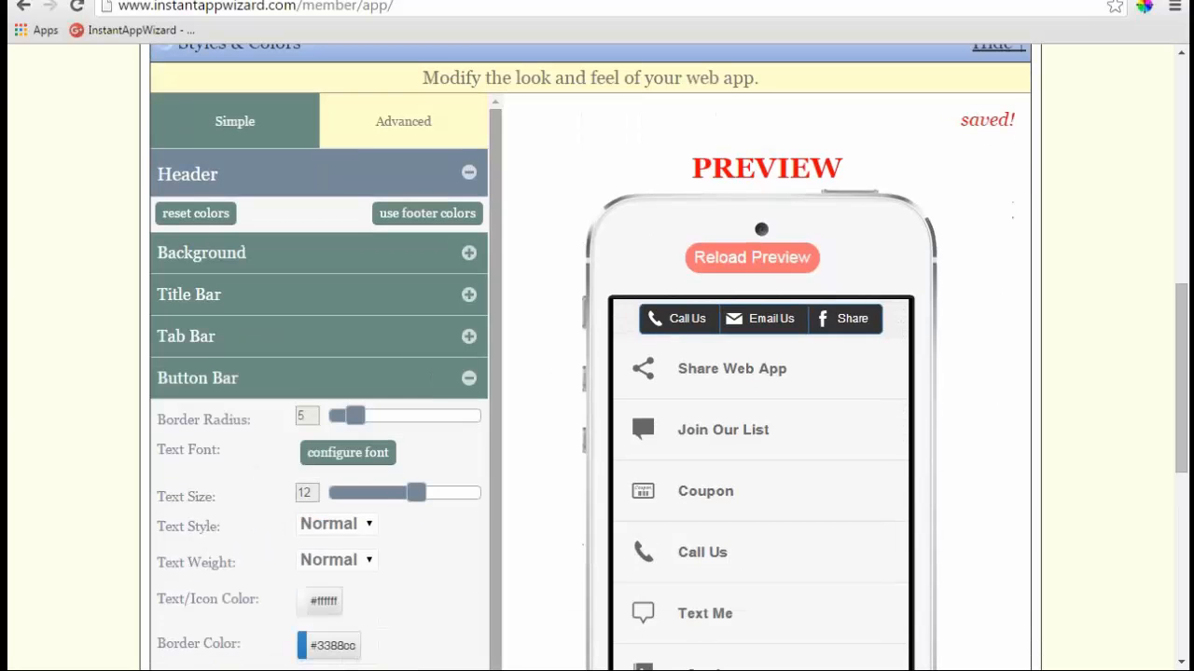
- Collapse Button Bar, expand Footer and copy the header colours to the footer
left_click(468, 379)
scroll(554, 379, "down", 2)
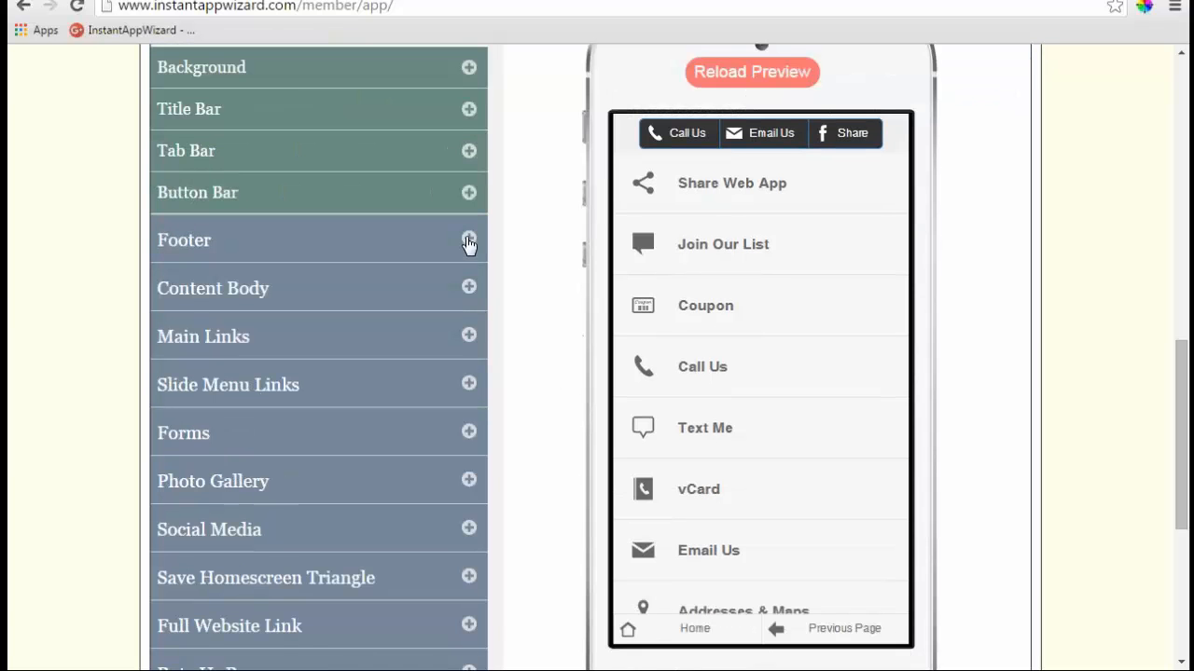
left_click(472, 243)
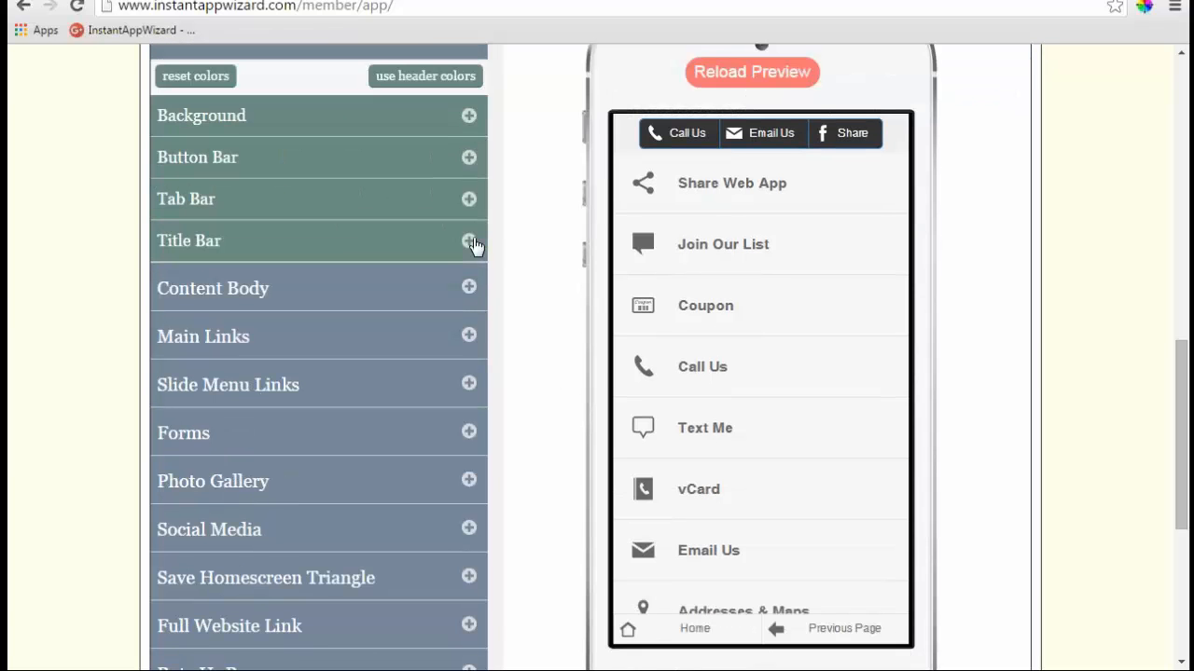
scroll(518, 268, "up", 1)
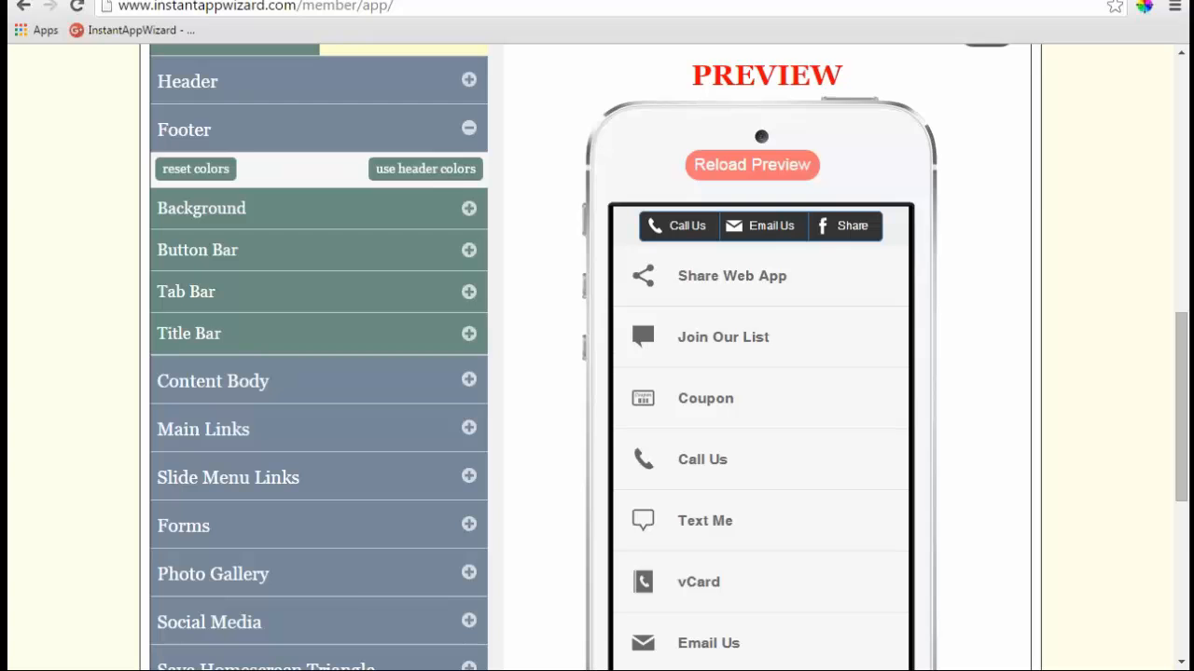
left_click(425, 169)
left_click(285, 237)
scroll(514, 312, "down", 1)
scroll(514, 312, "up", 2)
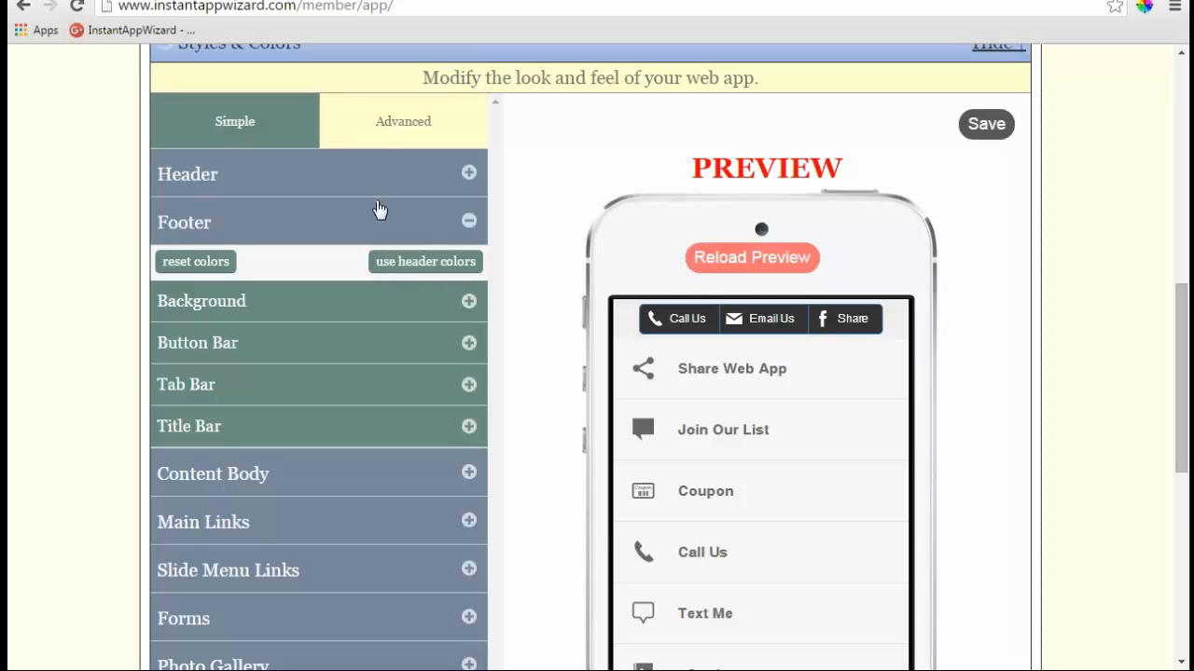
- Set the footer background to white, copy the header colours again and refresh the preview
left_click(468, 304)
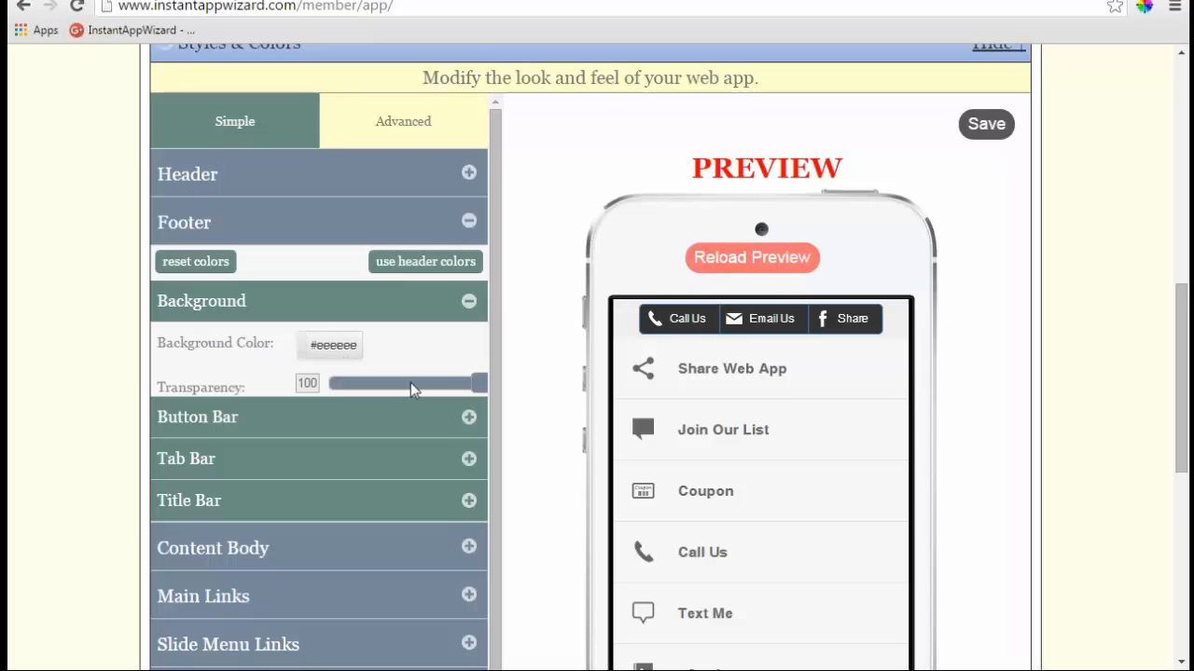
left_click(337, 350)
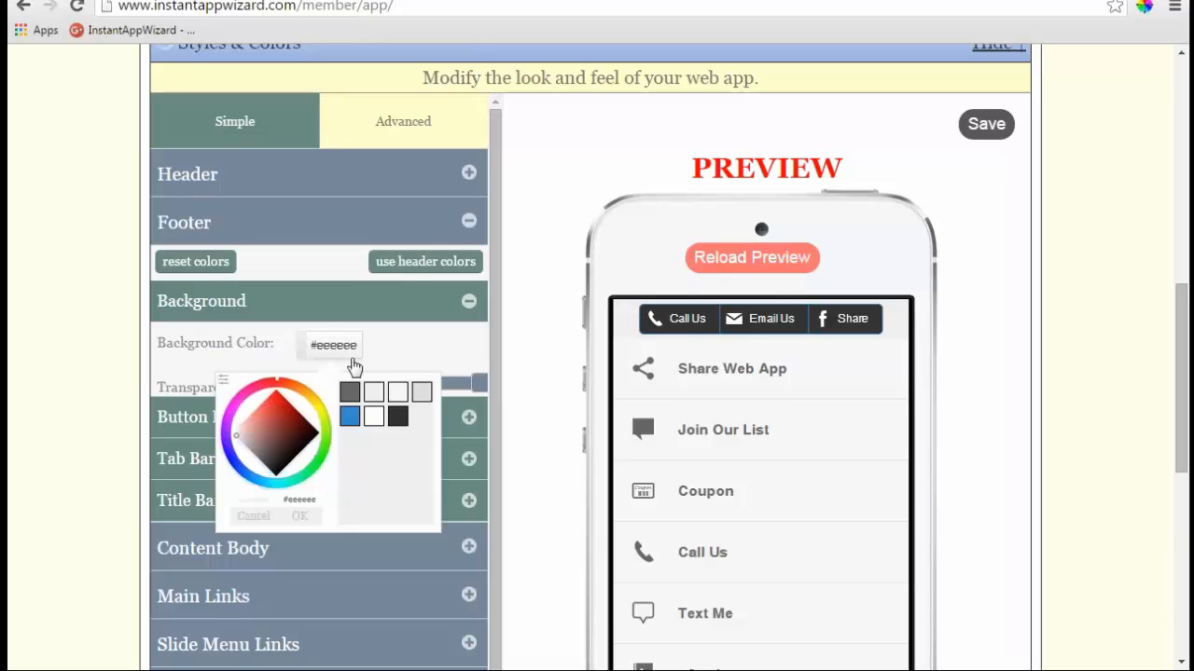
left_click(372, 421)
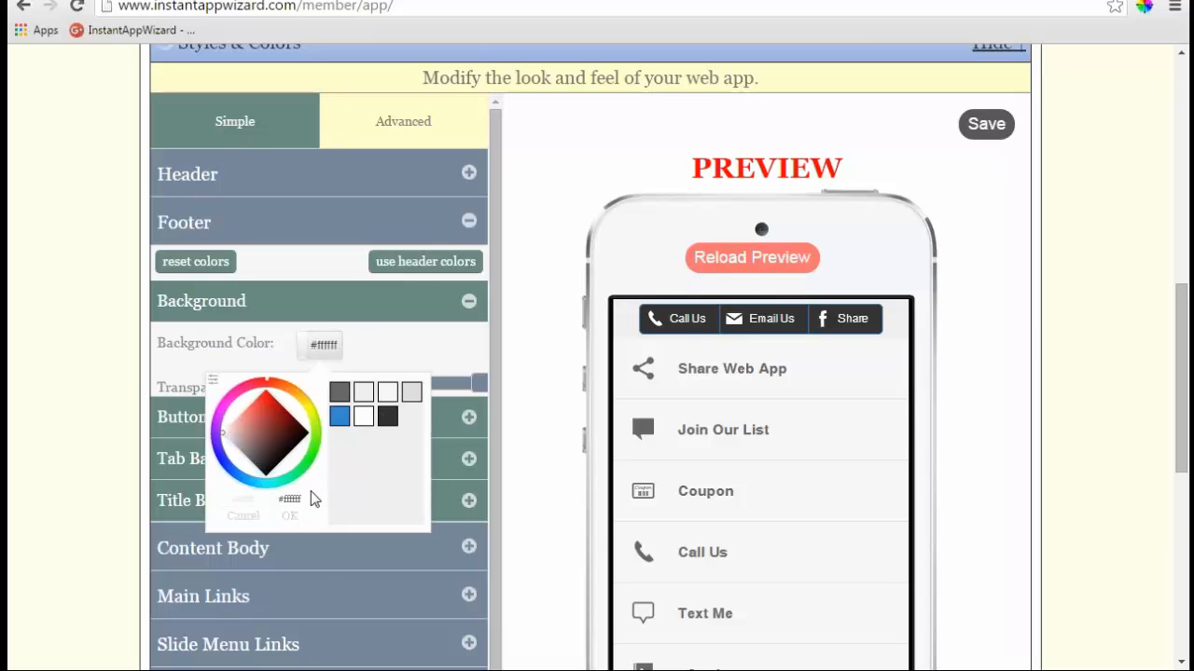
left_click(291, 515)
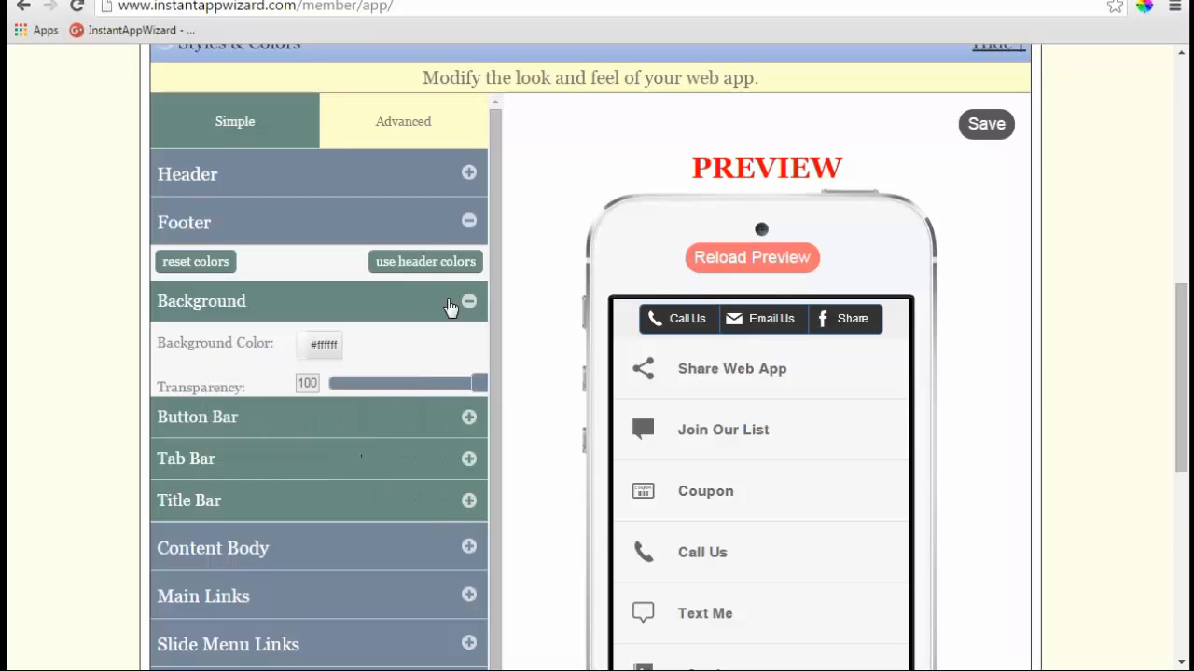
left_click(433, 267)
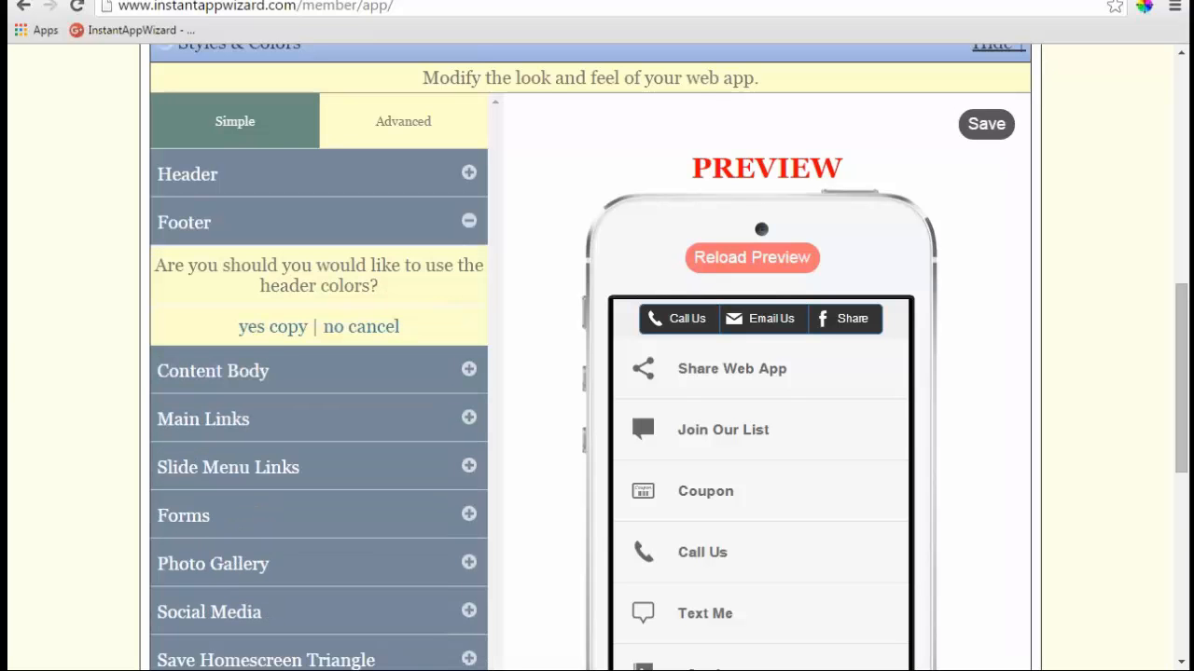
left_click(272, 328)
scroll(547, 387, "down", 2)
scroll(546, 386, "up", 2)
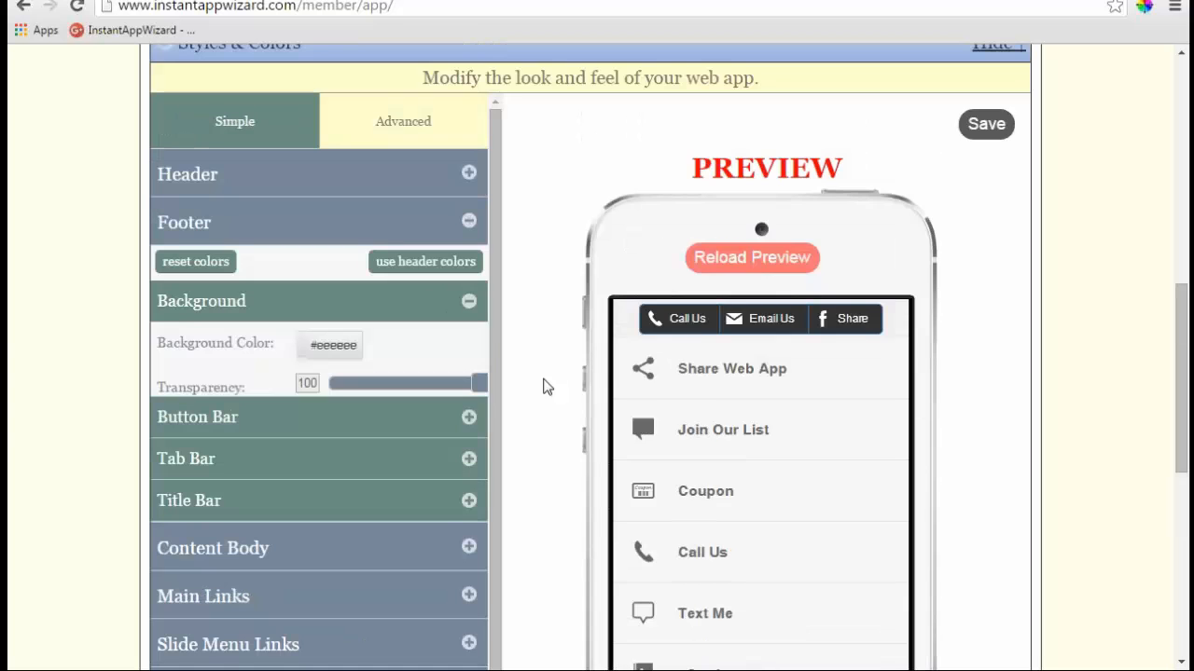
left_click(688, 264)
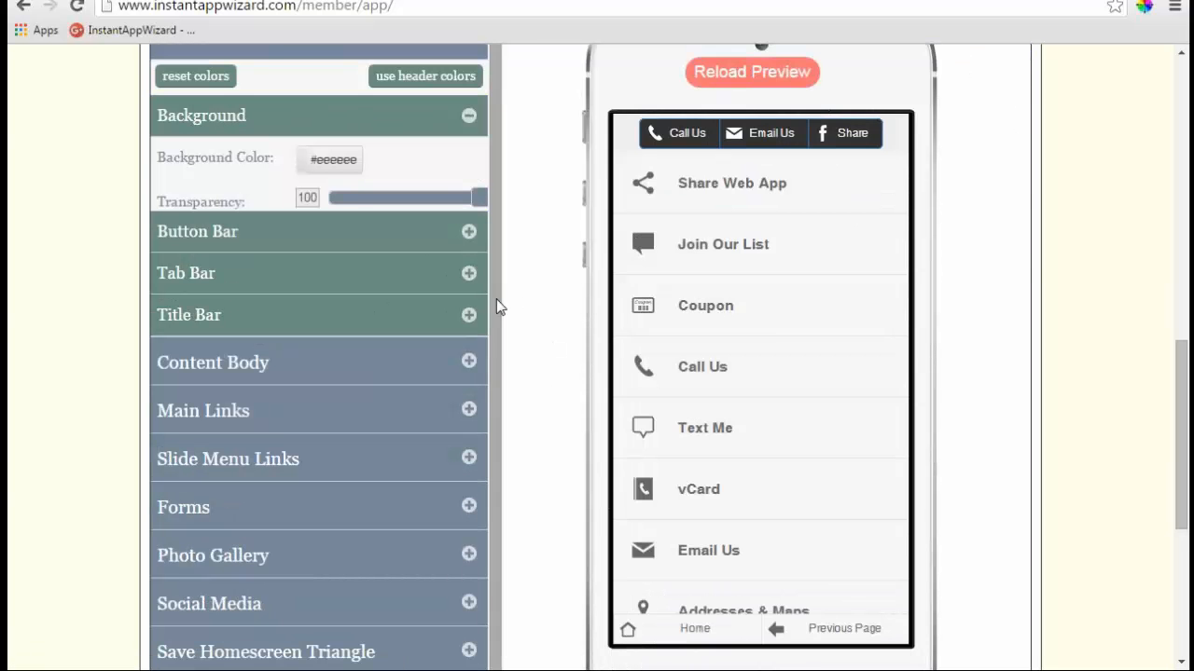
- Check the footer Title Bar, Tab Bar and Button Bar settings, leaving Button Bar collapsed
left_click(470, 318)
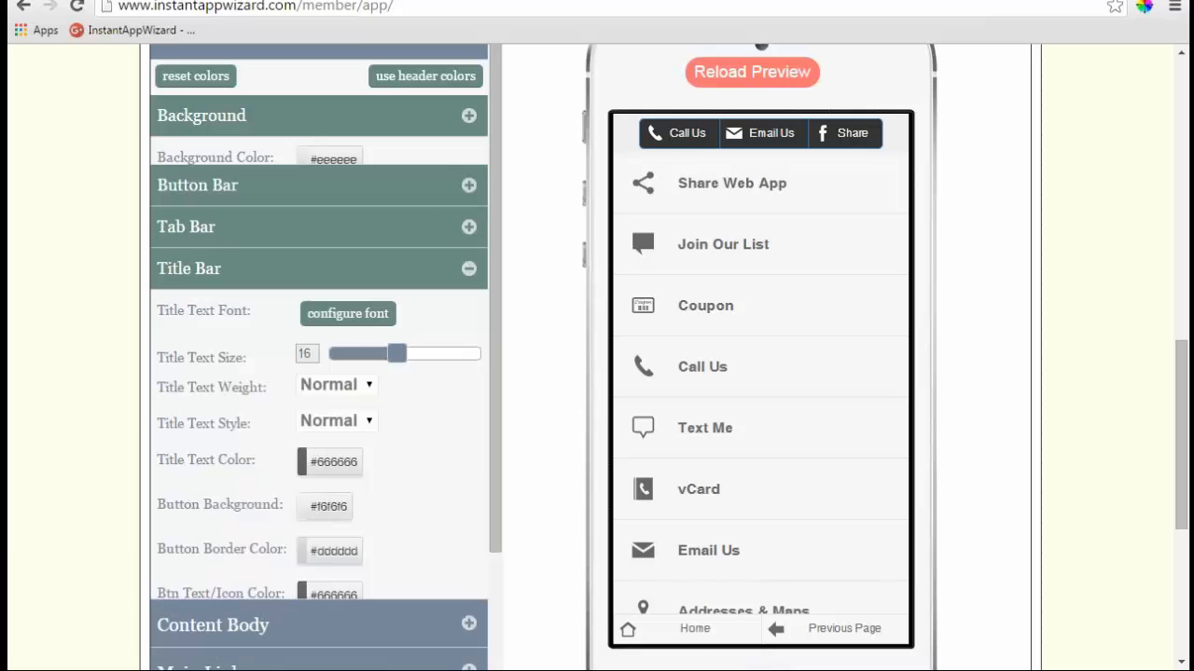
left_click(470, 207)
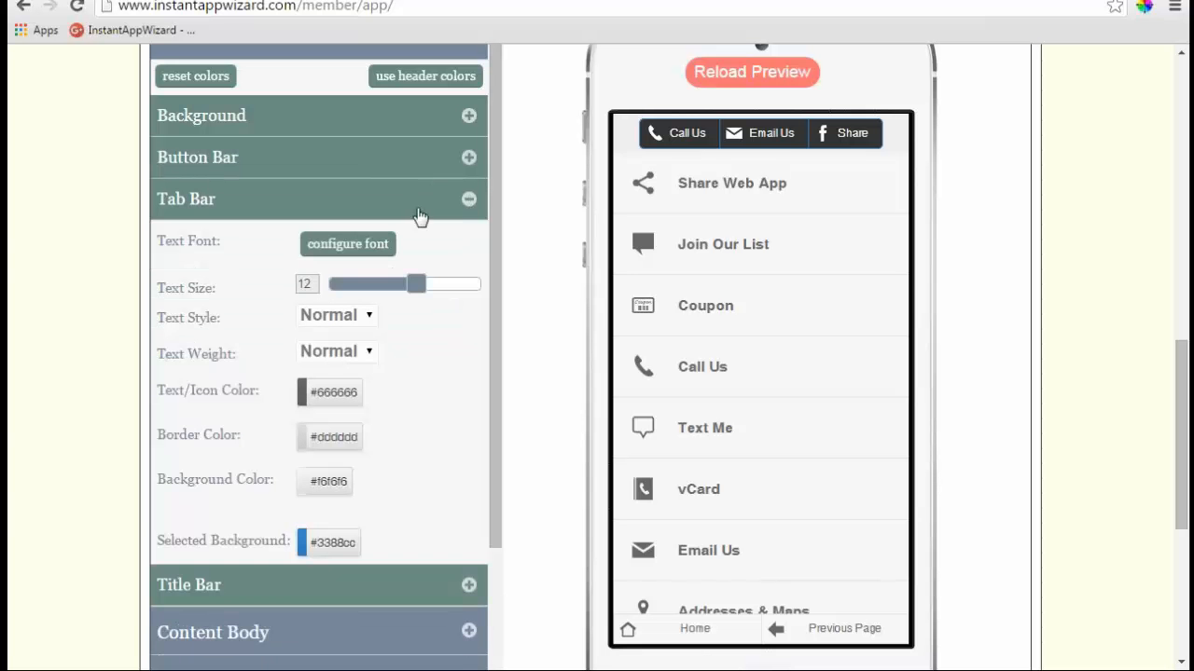
left_click(468, 157)
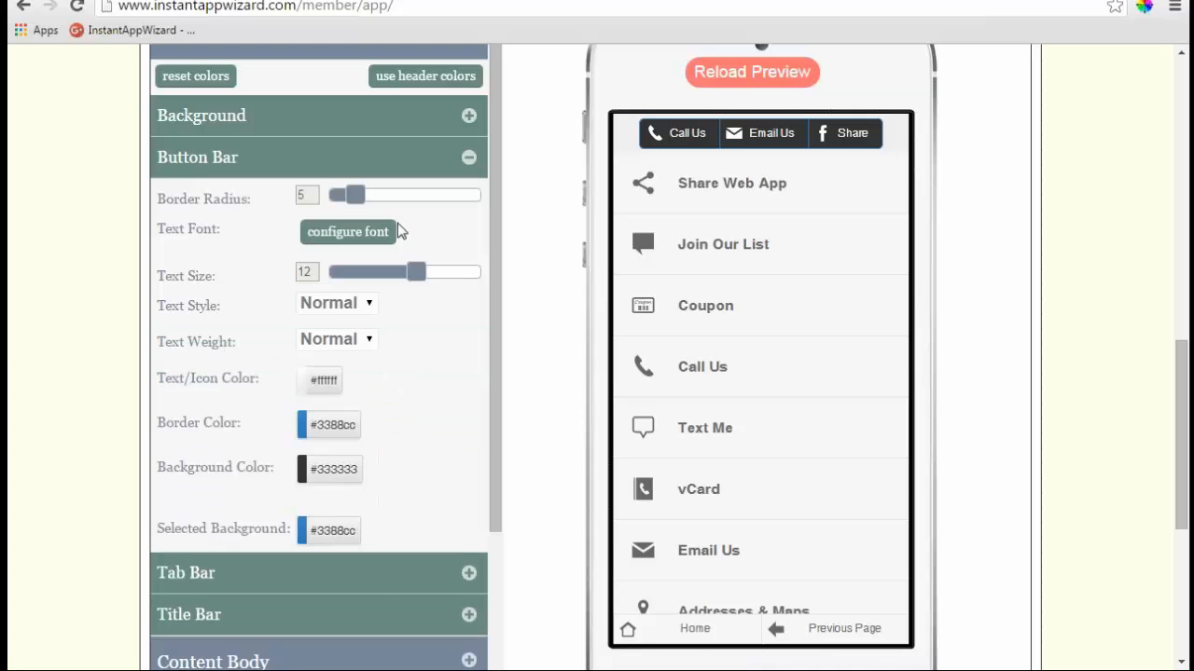
left_click(468, 159)
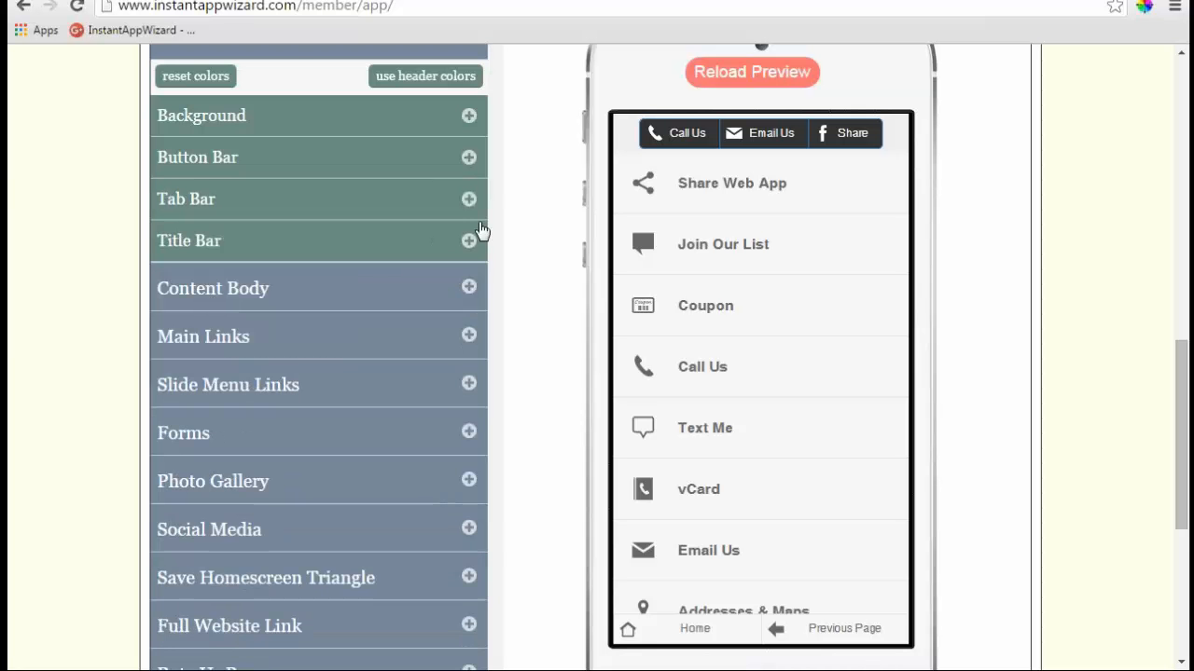
- Expand Content Body, preview Addresses & Maps, and set the content border size to 5
left_click(469, 291)
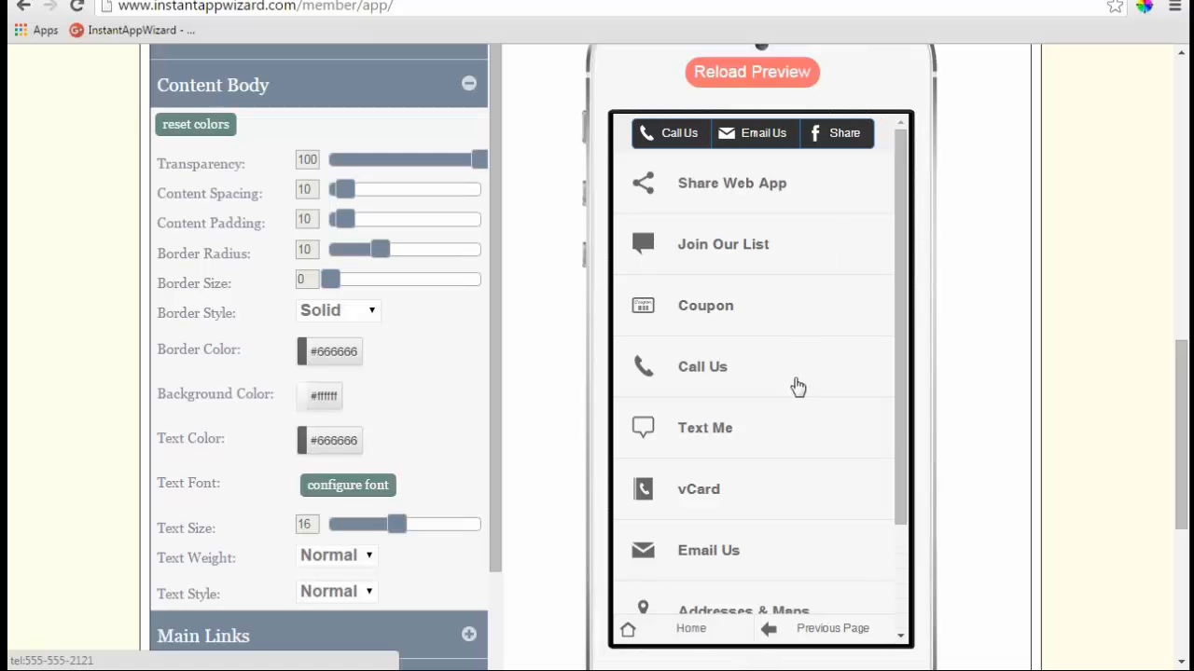
scroll(902, 429, "down", 3)
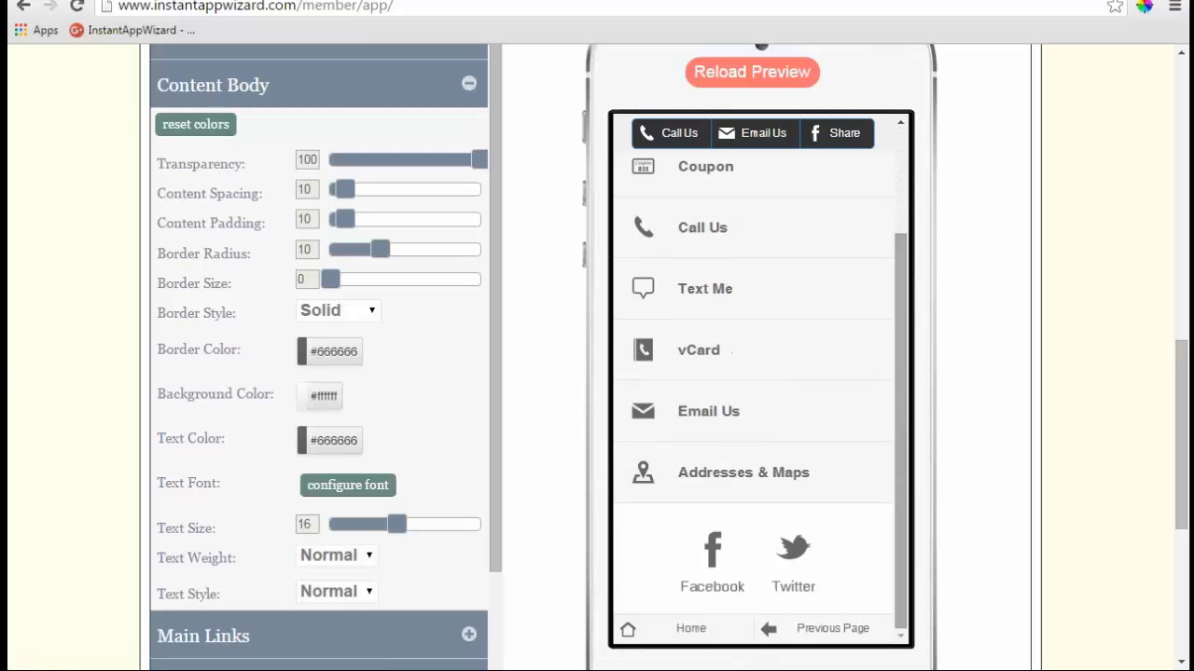
left_click(730, 491)
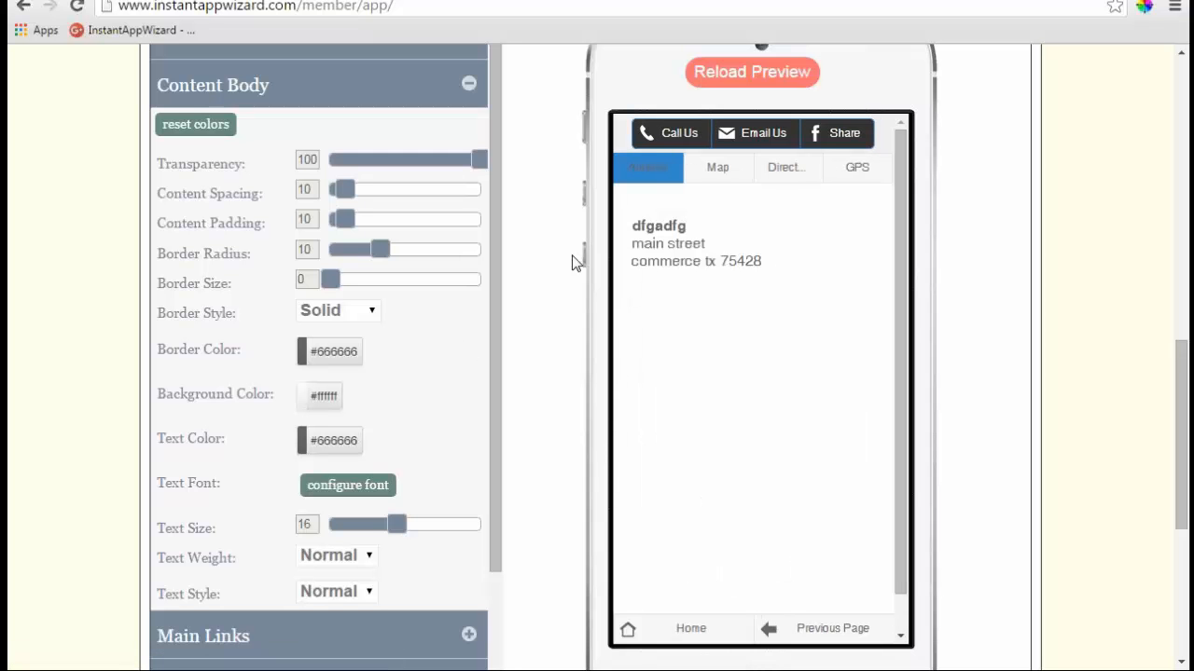
left_click_drag(331, 289, 365, 287)
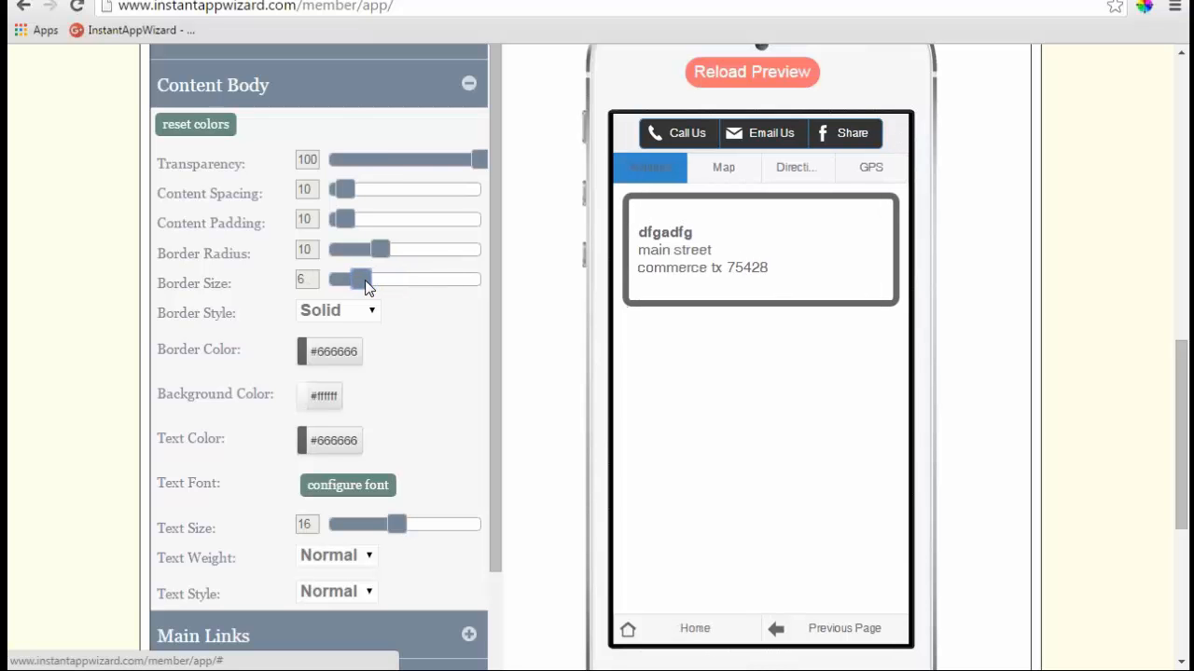
key("Left")
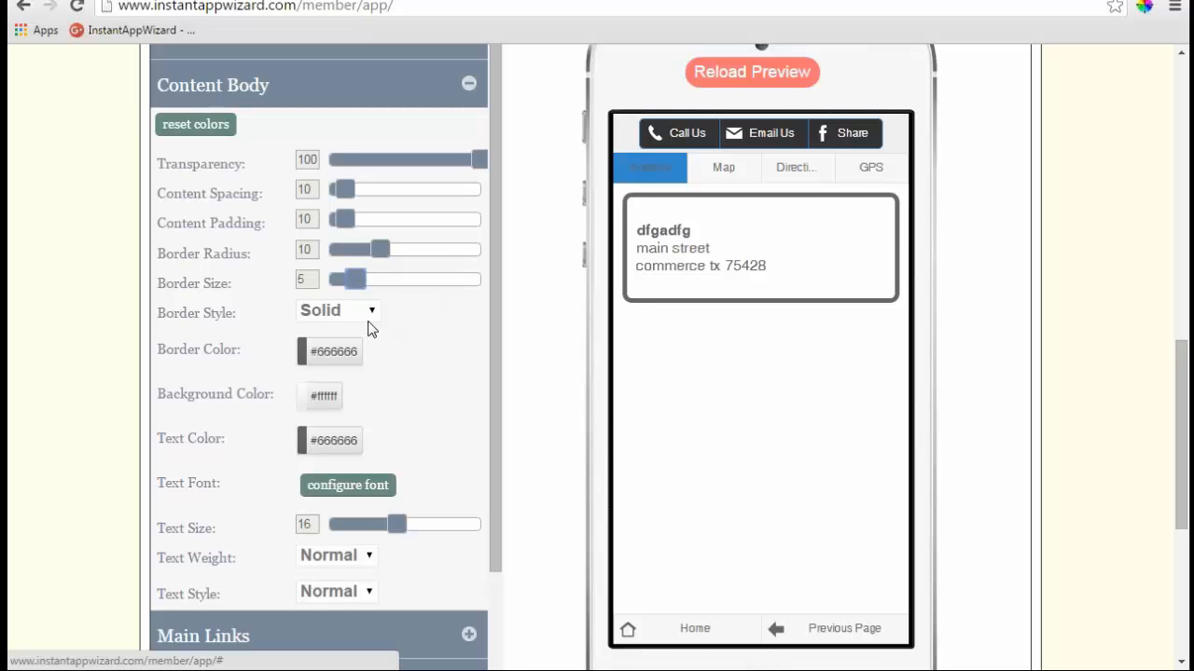
- Try Dotted, Double and Groove content border styles, settling on Inset
left_click(370, 317)
left_click(362, 334)
left_click(377, 314)
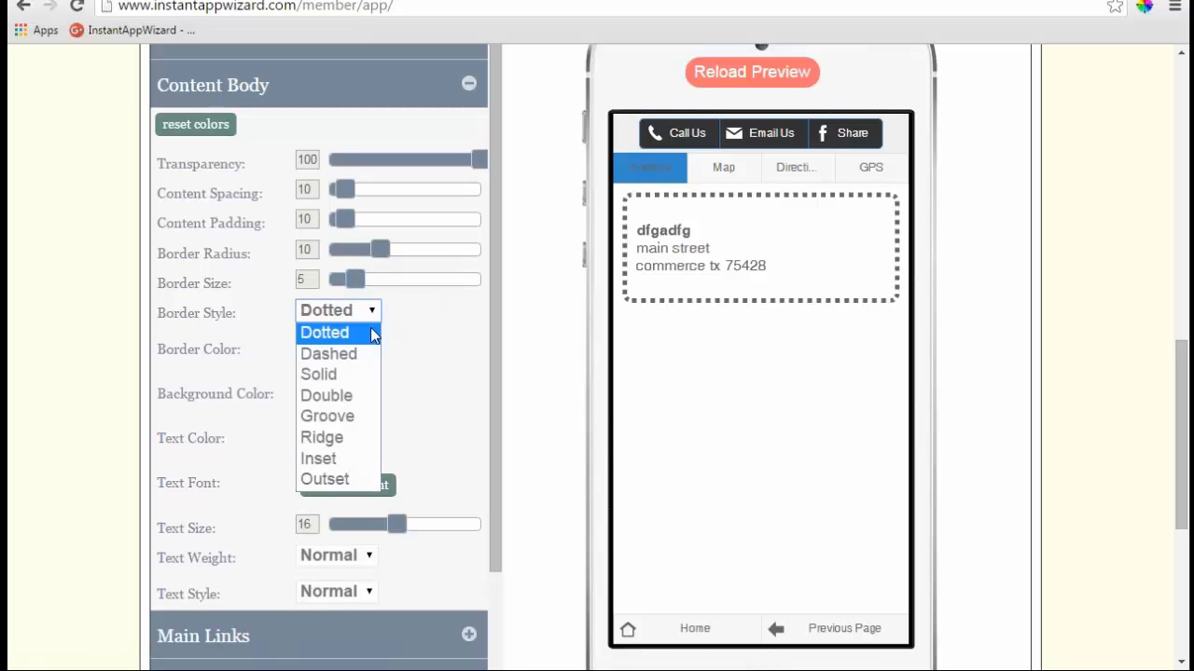
left_click(362, 395)
left_click(379, 317)
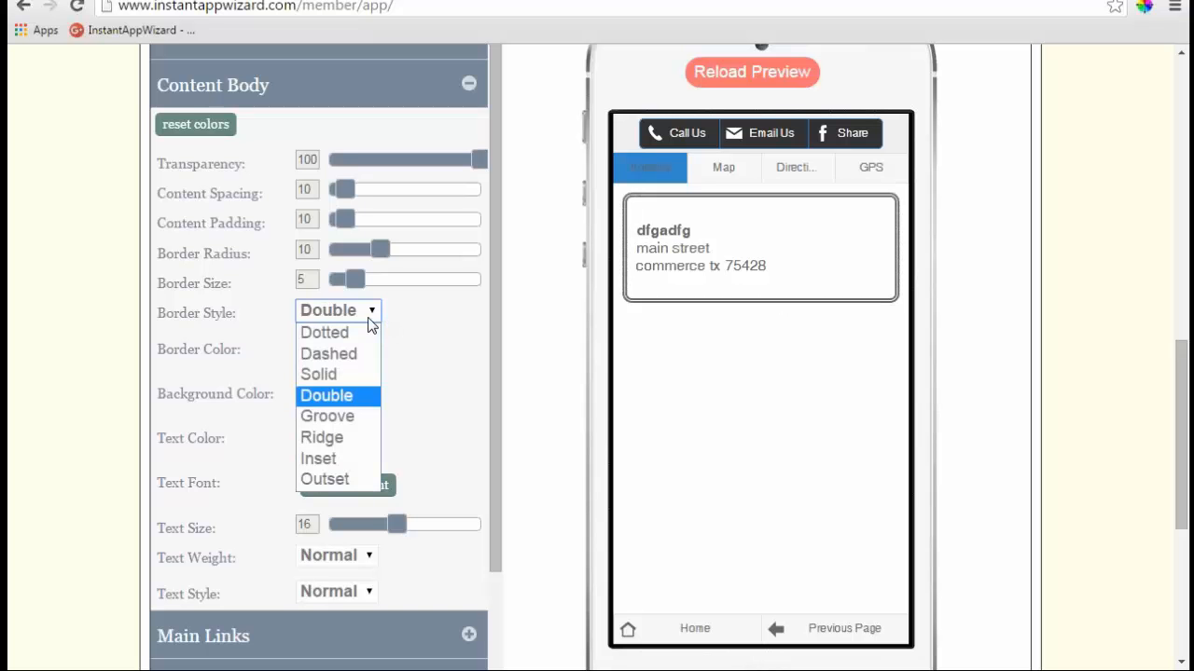
left_click(362, 416)
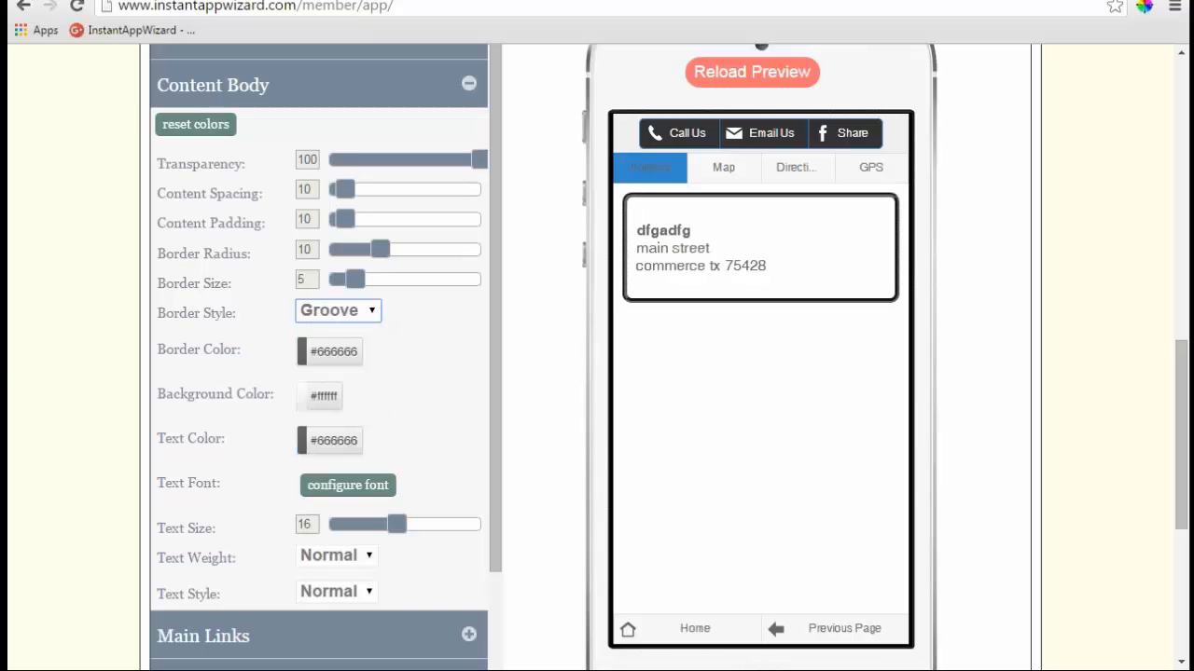
left_click(370, 319)
left_click(350, 458)
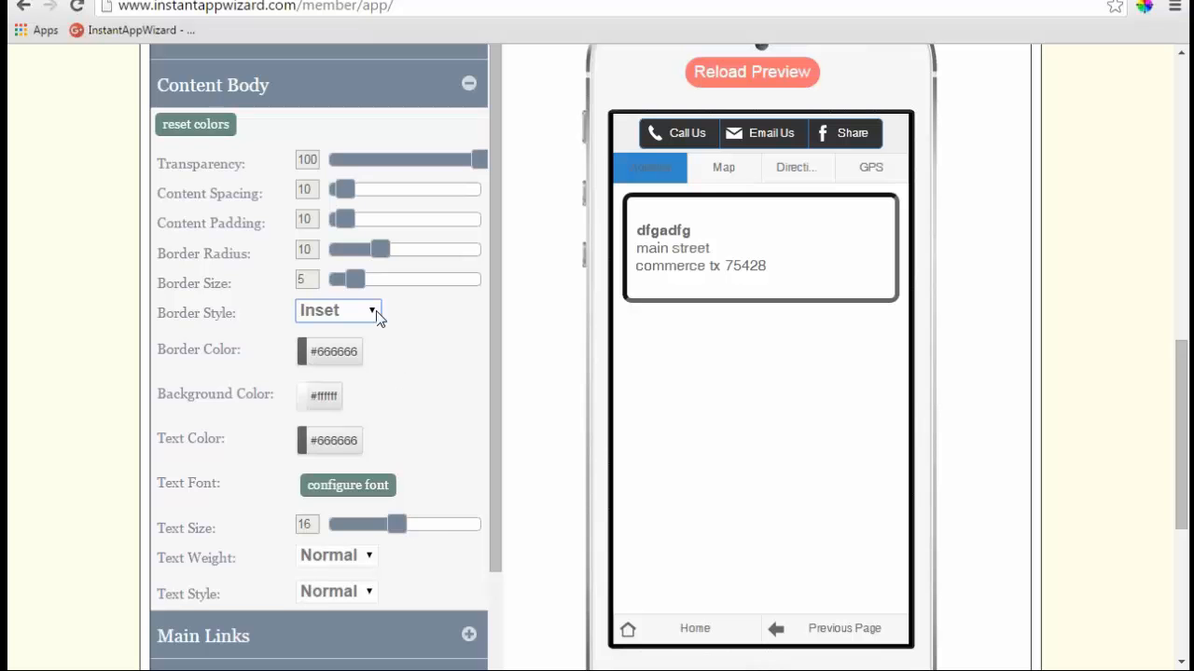
- Make the content border blue #3388cc, background light grey #eeeeee and text white #ffffff
left_click(333, 352)
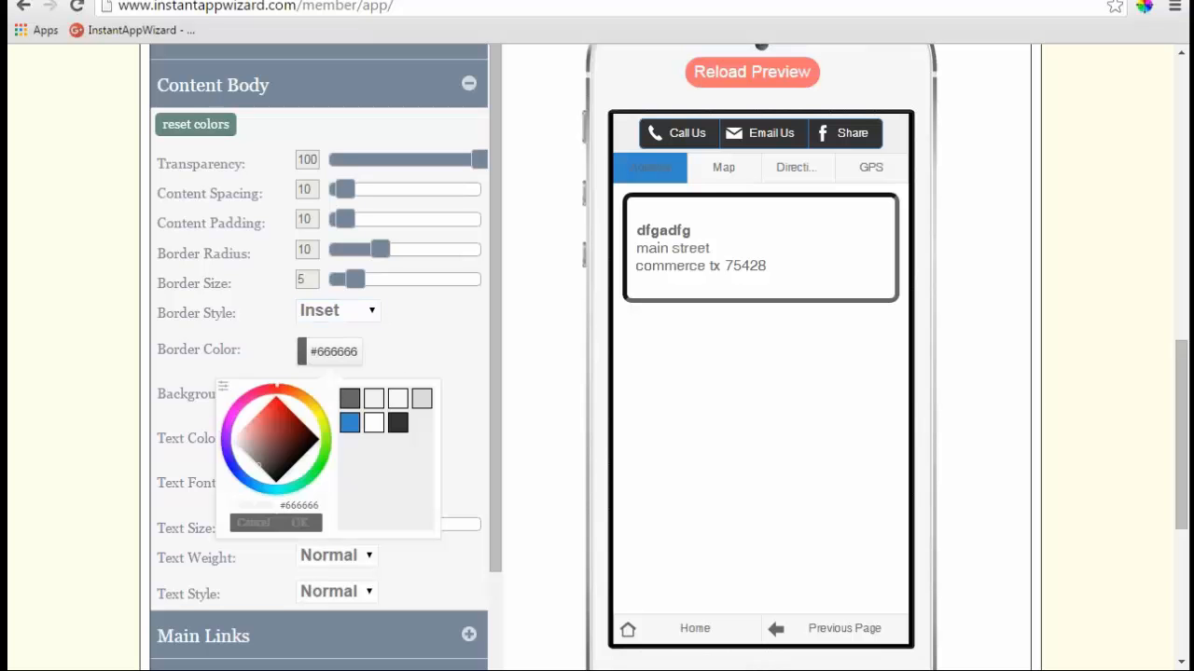
left_click(350, 424)
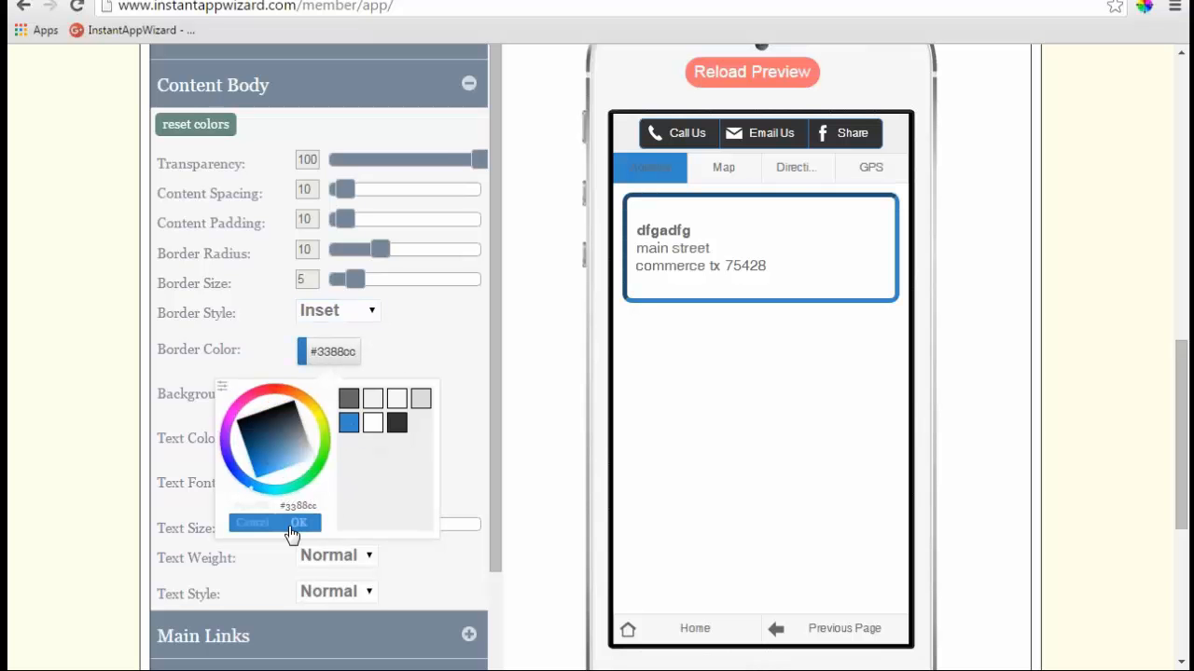
left_click(297, 523)
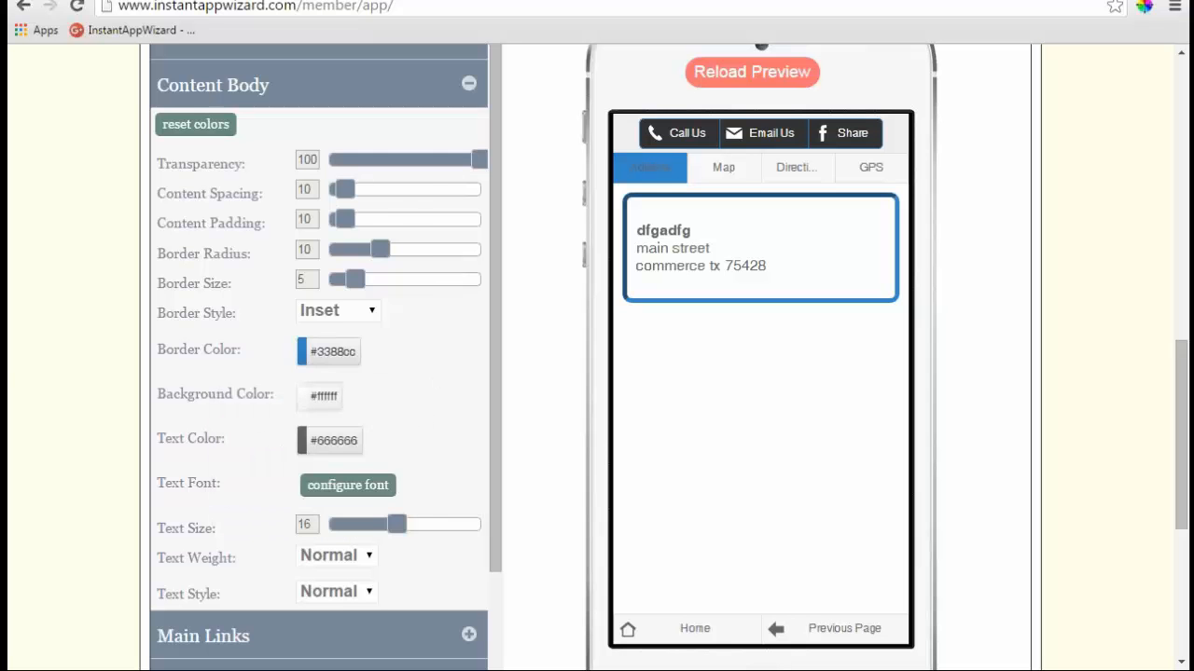
left_click(323, 395)
left_click(366, 233)
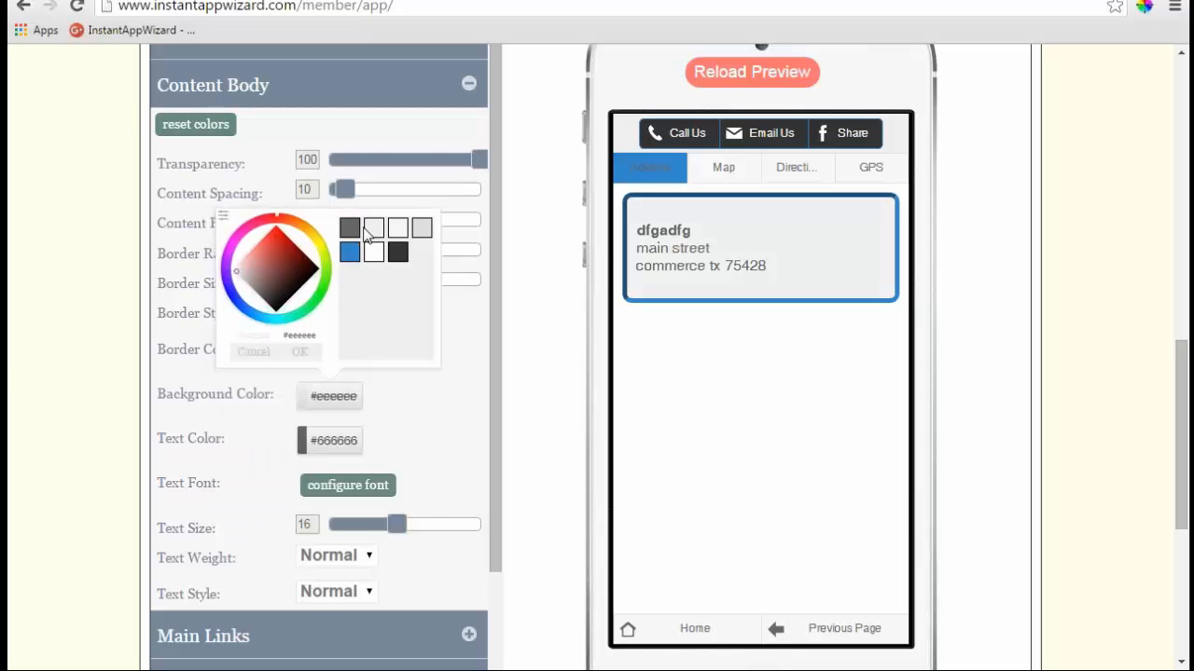
left_click(299, 351)
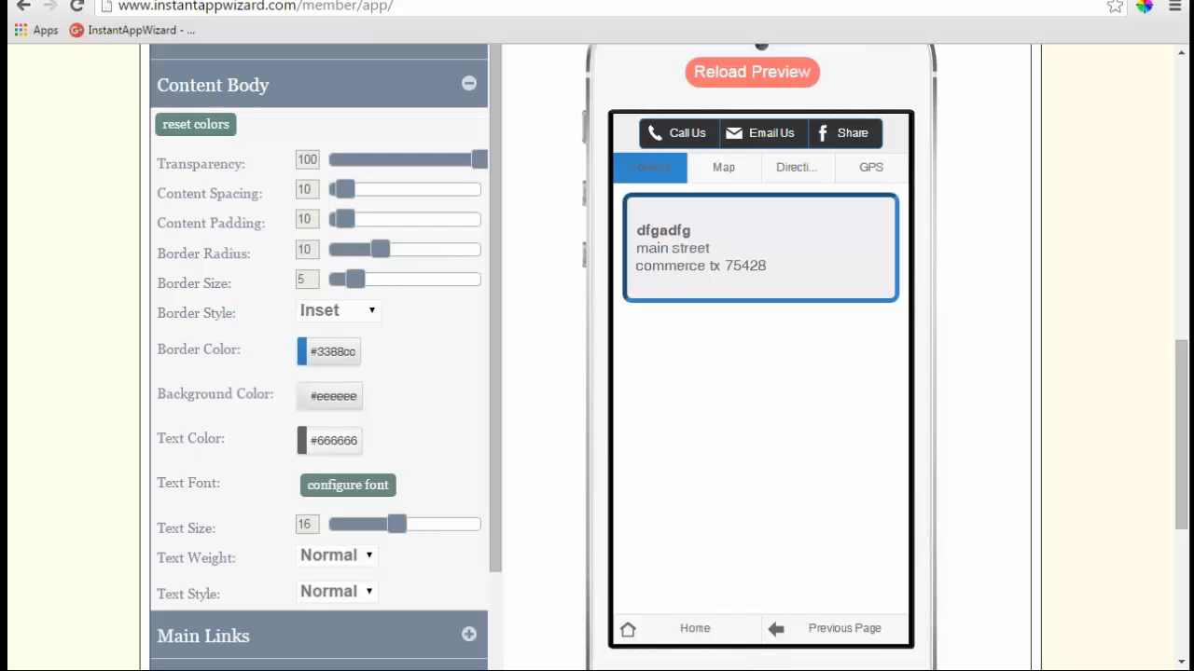
left_click(333, 440)
left_click(379, 303)
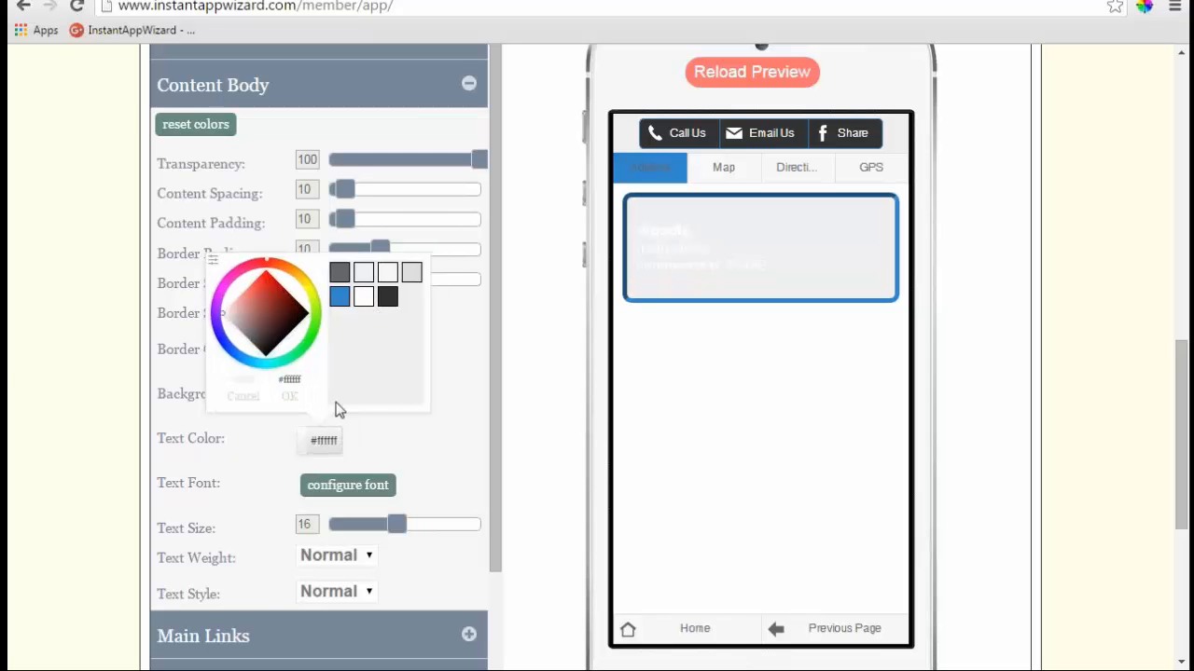
left_click(300, 397)
scroll(457, 361, "down", 1)
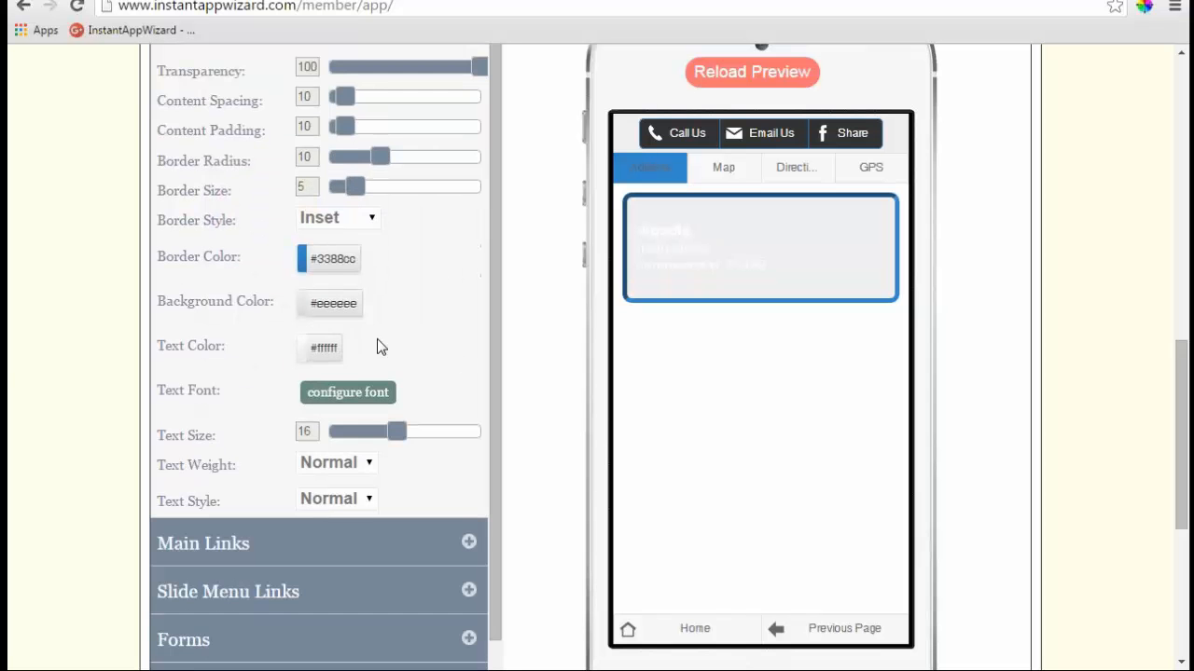
- Change the content text to dark #333333 and leave the text size at 16
left_click(337, 354)
left_click(388, 422)
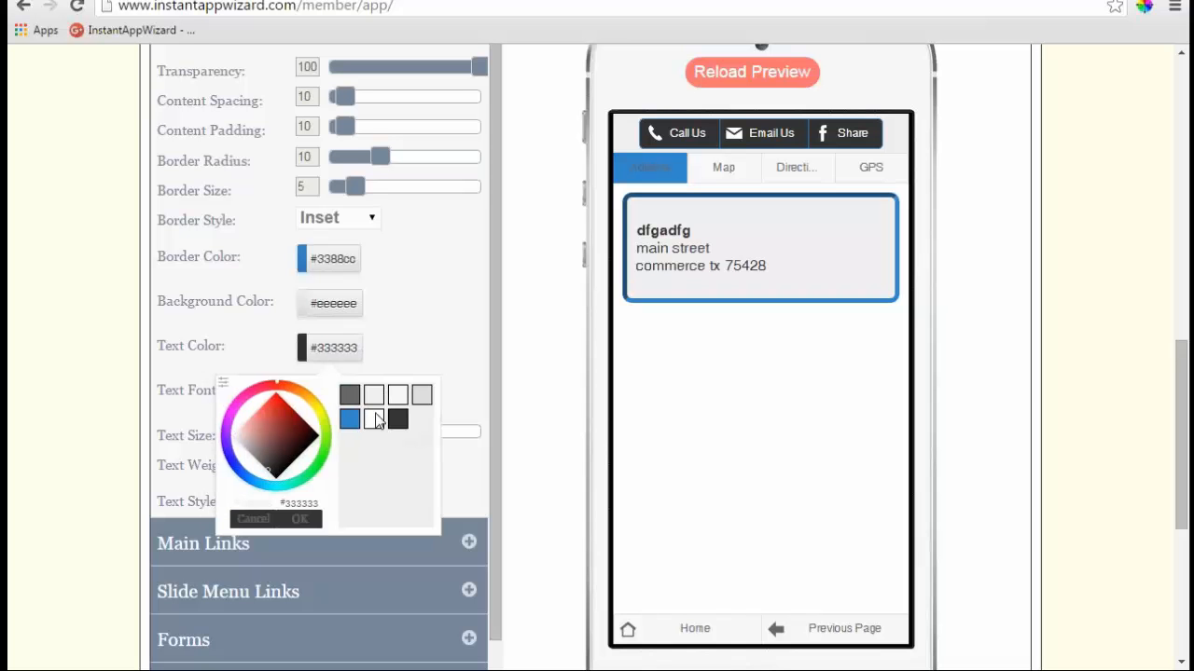
left_click(299, 518)
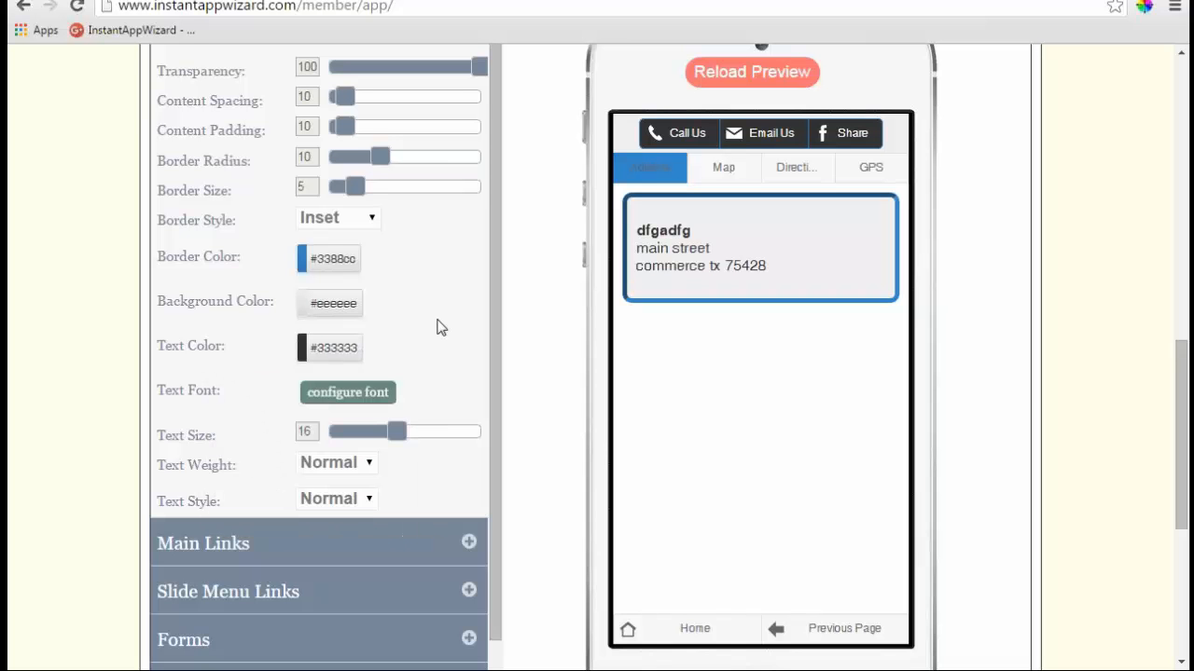
mouse_move(401, 436)
left_mouse_down()
mouse_move(469, 440)
mouse_move(354, 438)
mouse_move(403, 440)
left_mouse_up()
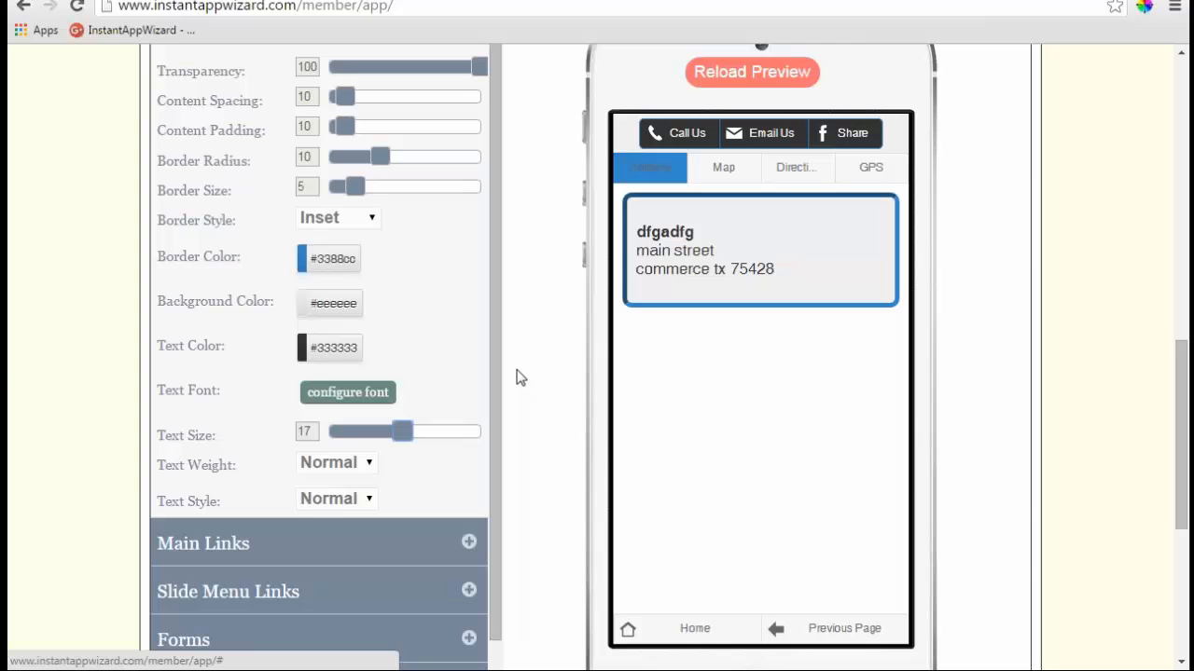
mouse_move(403, 431)
left_mouse_down()
mouse_move(353, 432)
mouse_move(405, 442)
left_mouse_up()
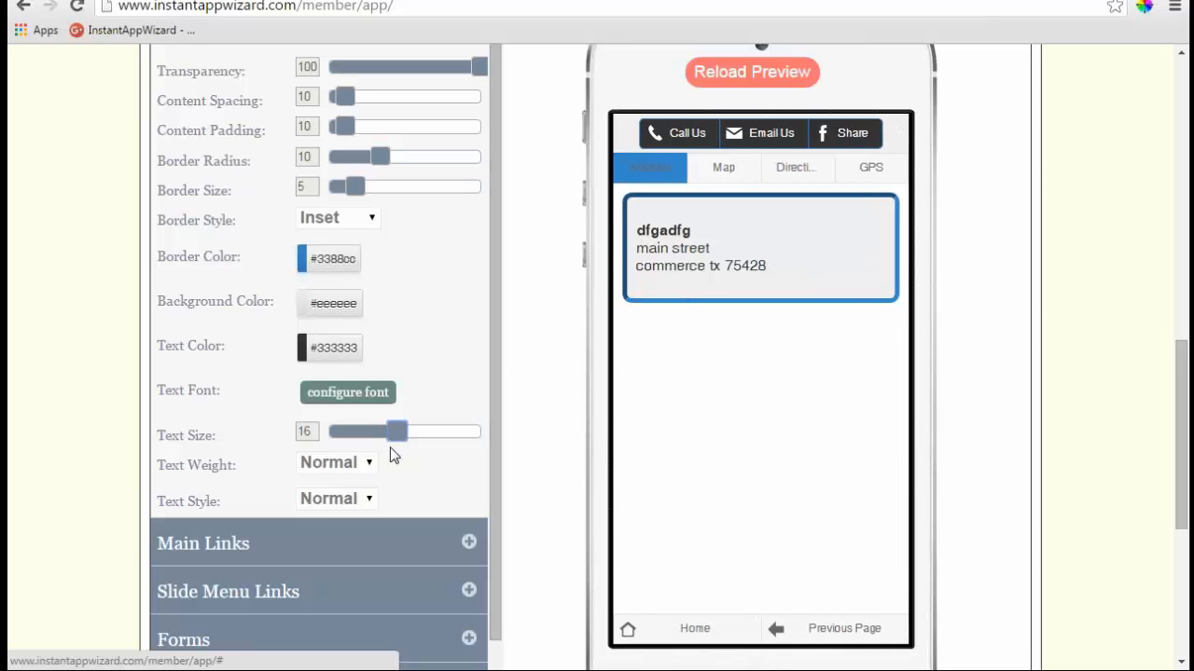
left_click_drag(396, 430, 343, 438)
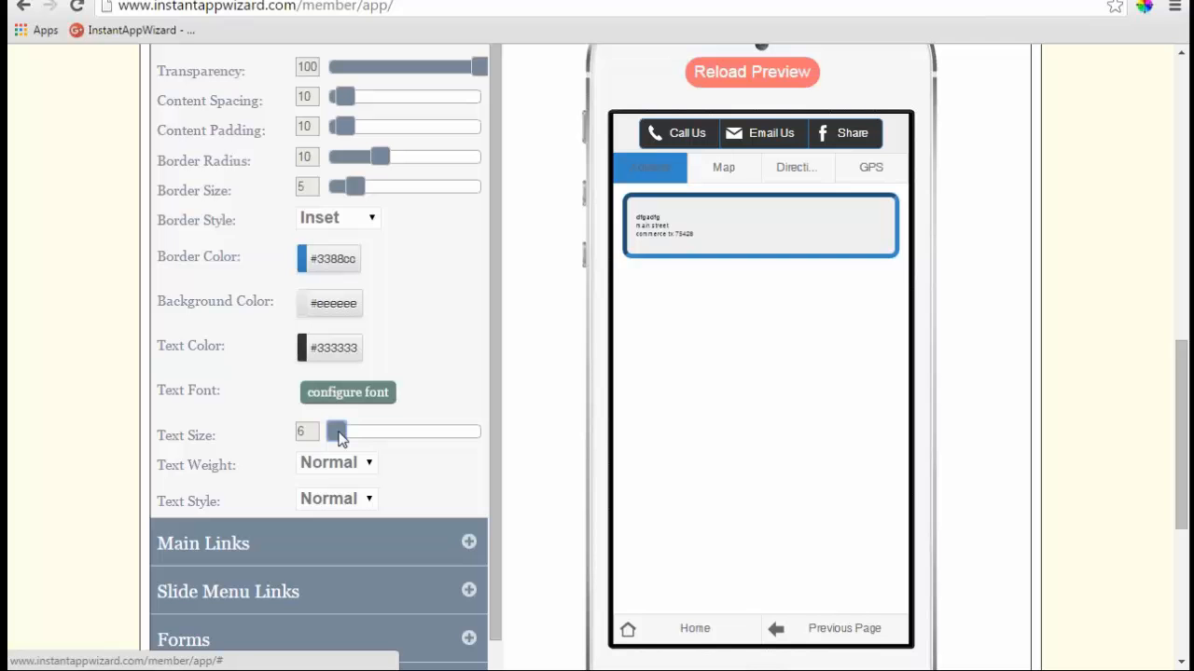
left_click_drag(338, 440, 408, 440)
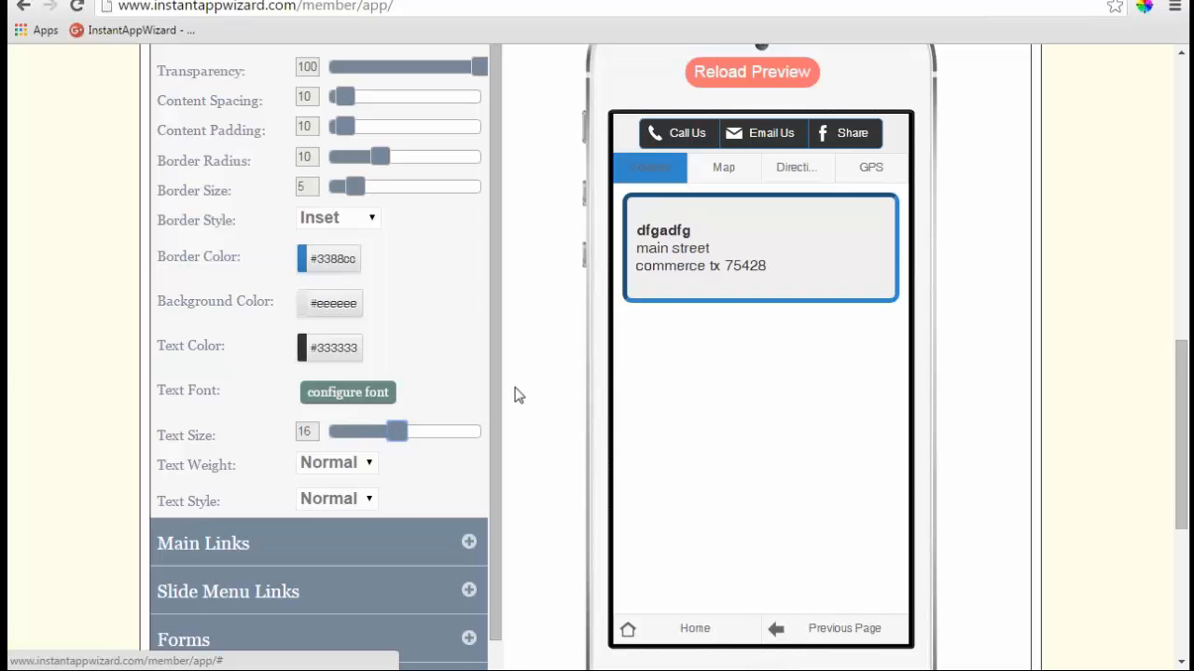
scroll(519, 395, "up", 1)
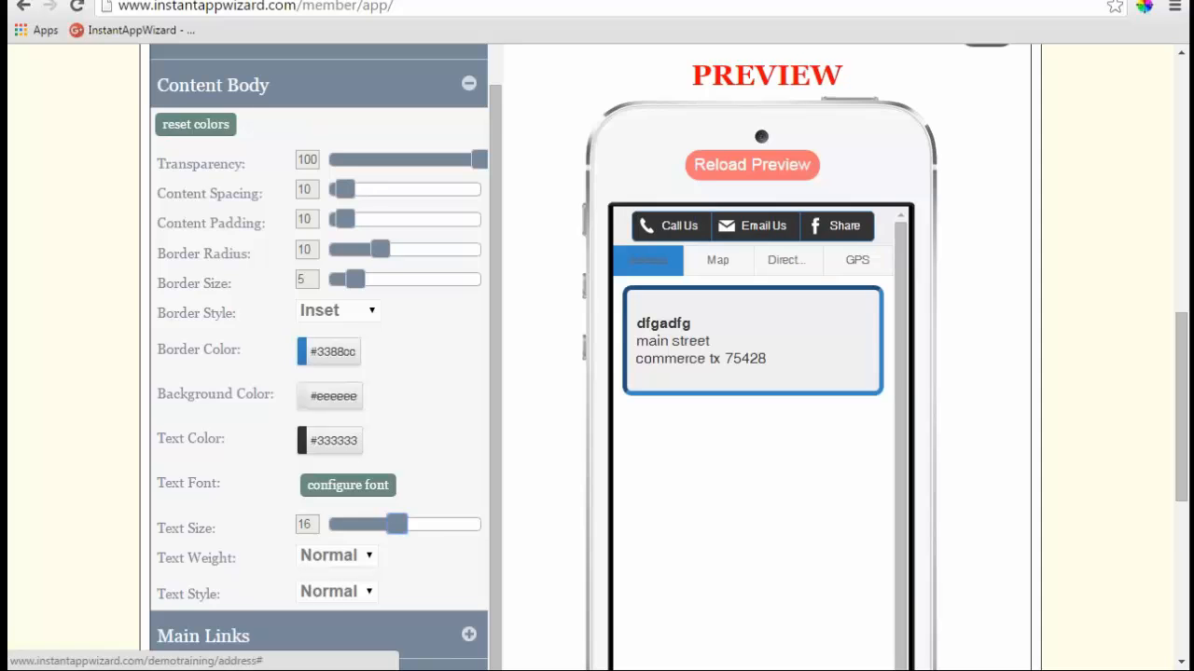
scroll(867, 405, "down", 3)
- Return the preview to the home menu and apply the dark-bar link template to Main Links
left_click(634, 539)
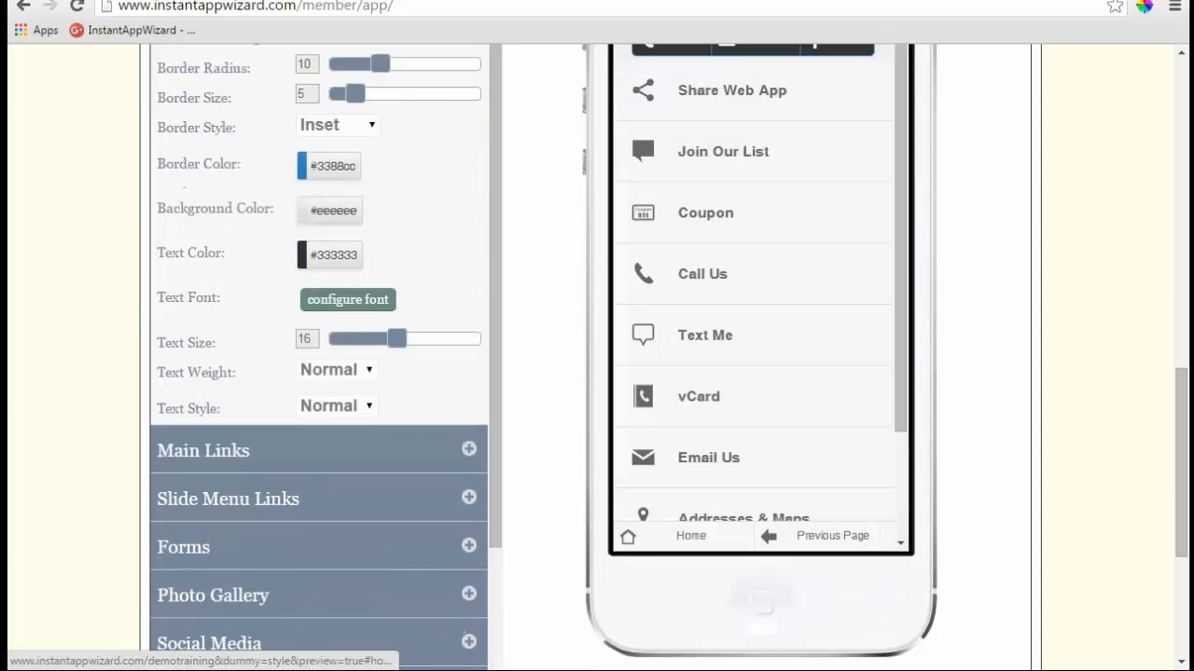
left_click(468, 452)
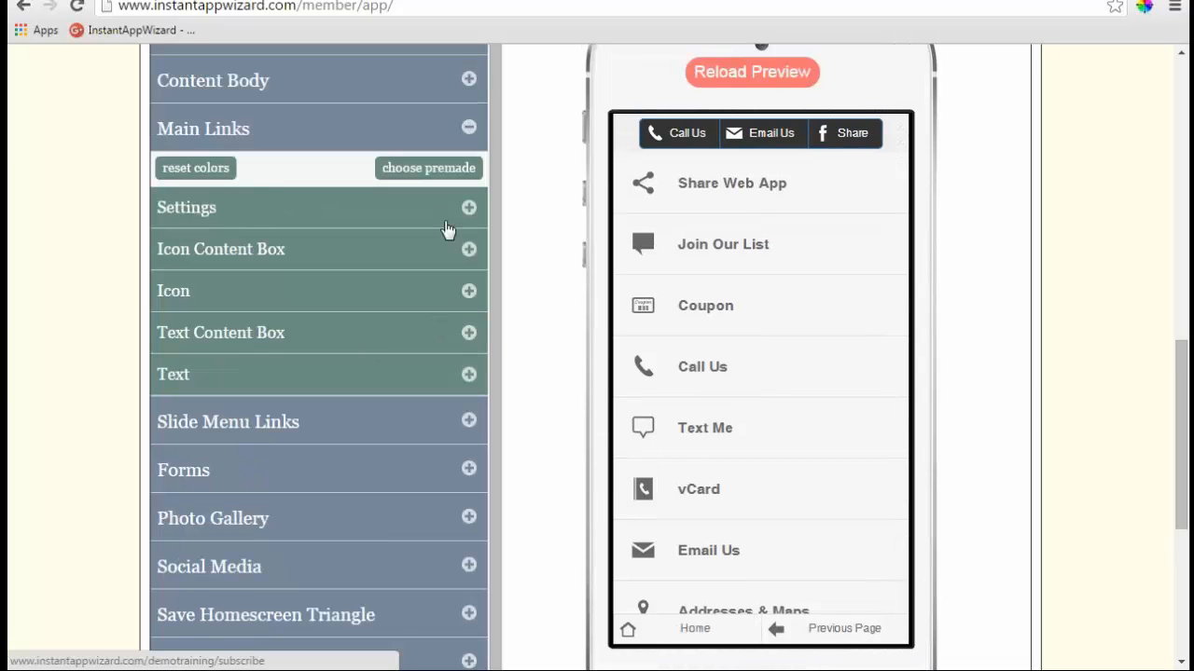
left_click(468, 207)
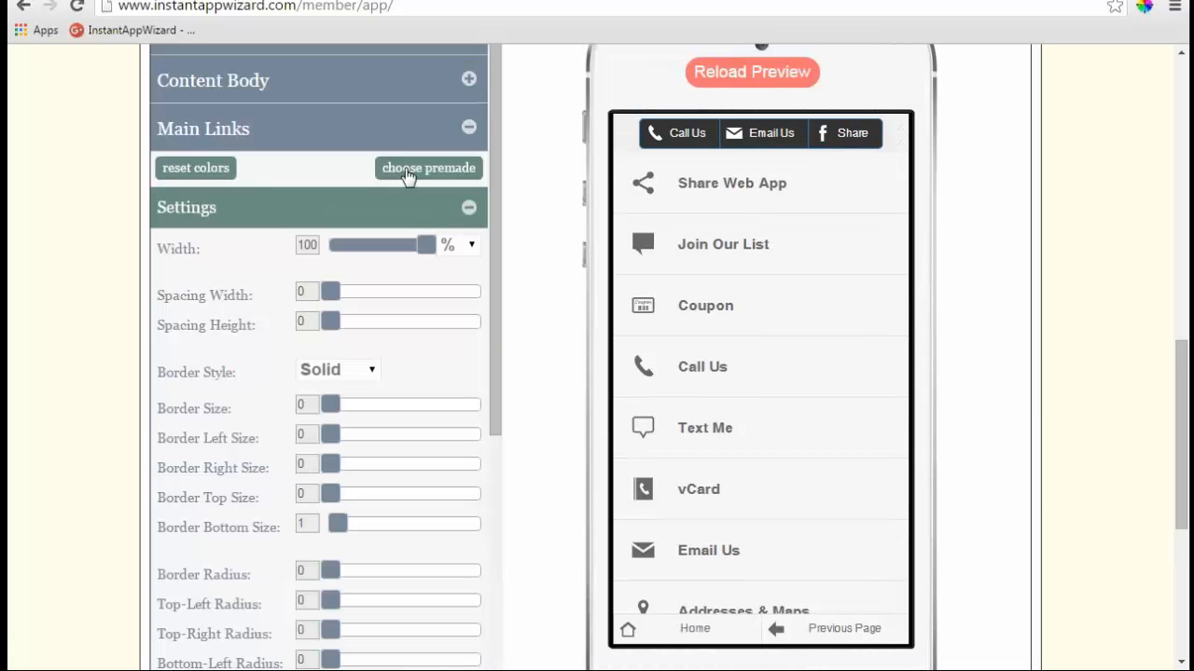
left_click(408, 171)
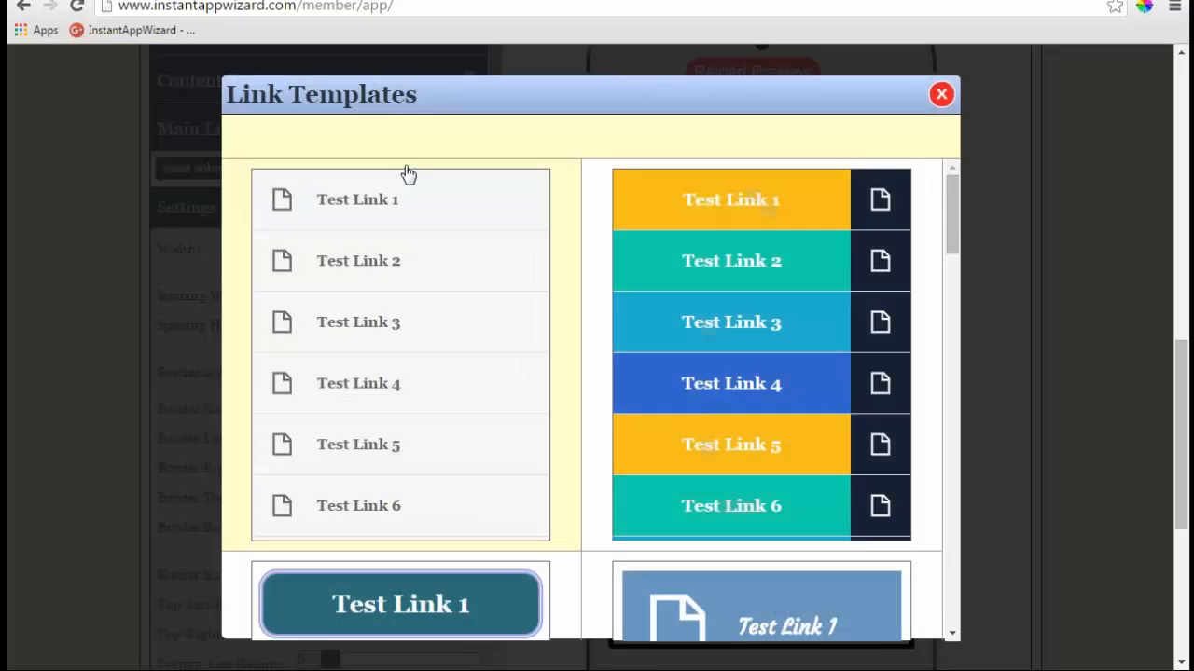
scroll(491, 384, "down", 4)
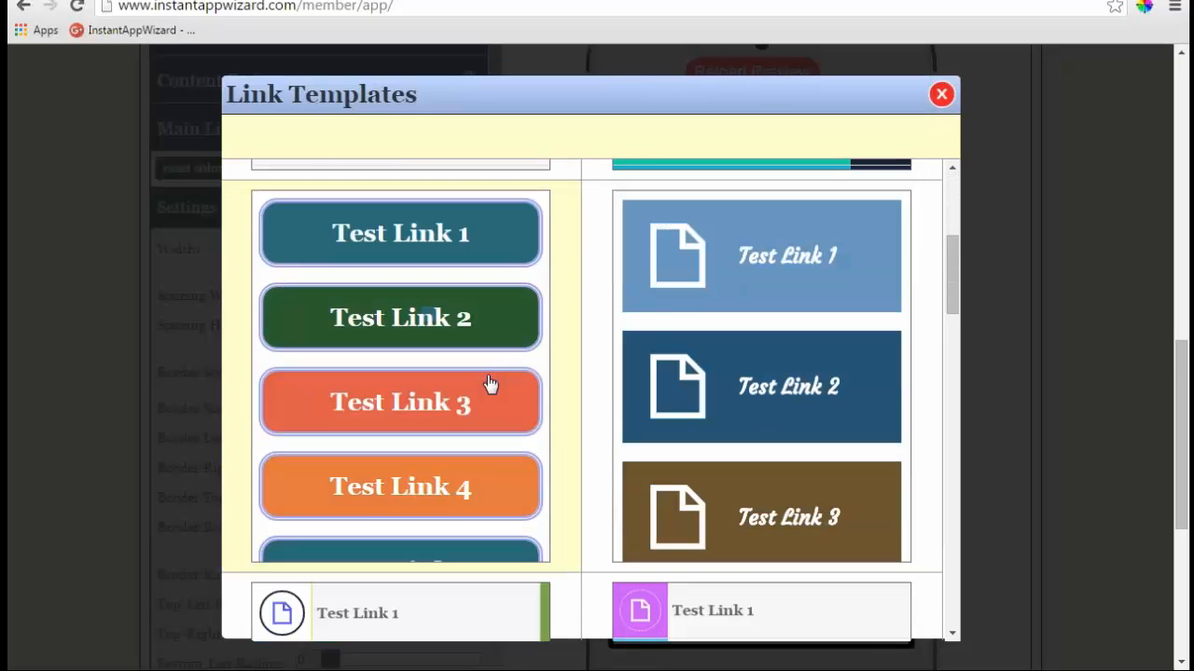
scroll(490, 385, "down", 7)
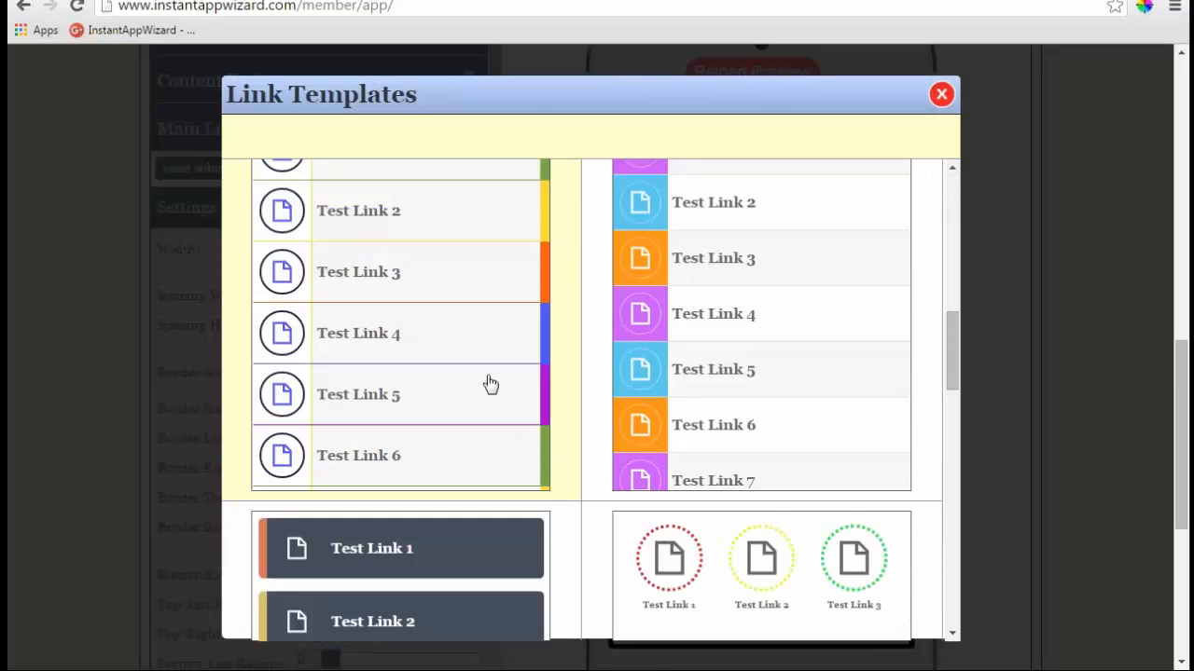
scroll(491, 384, "down", 1)
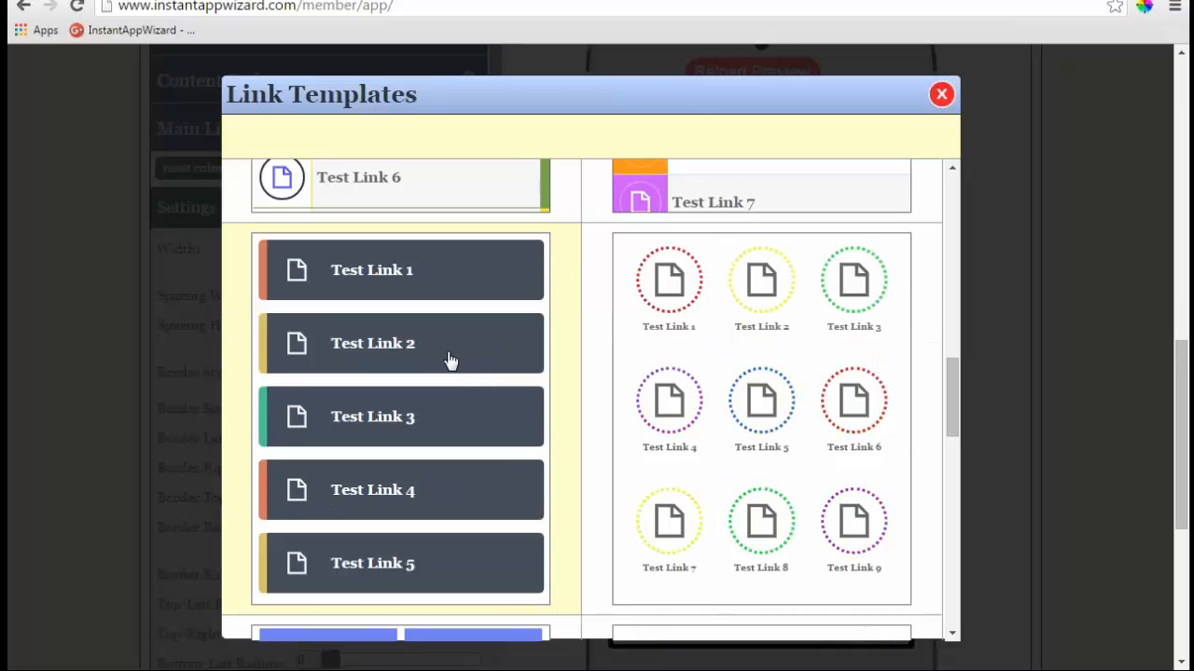
left_click(450, 361)
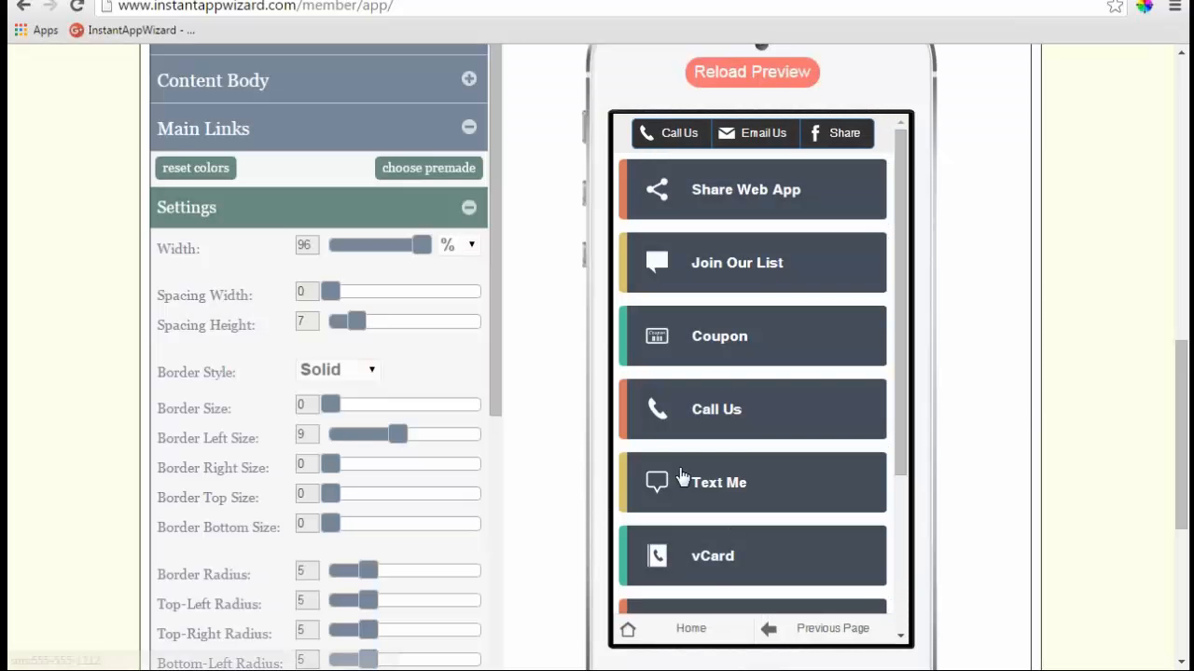
- Remove all three existing Main Links border colours
left_click_drag(496, 322, 497, 574)
left_click(459, 490)
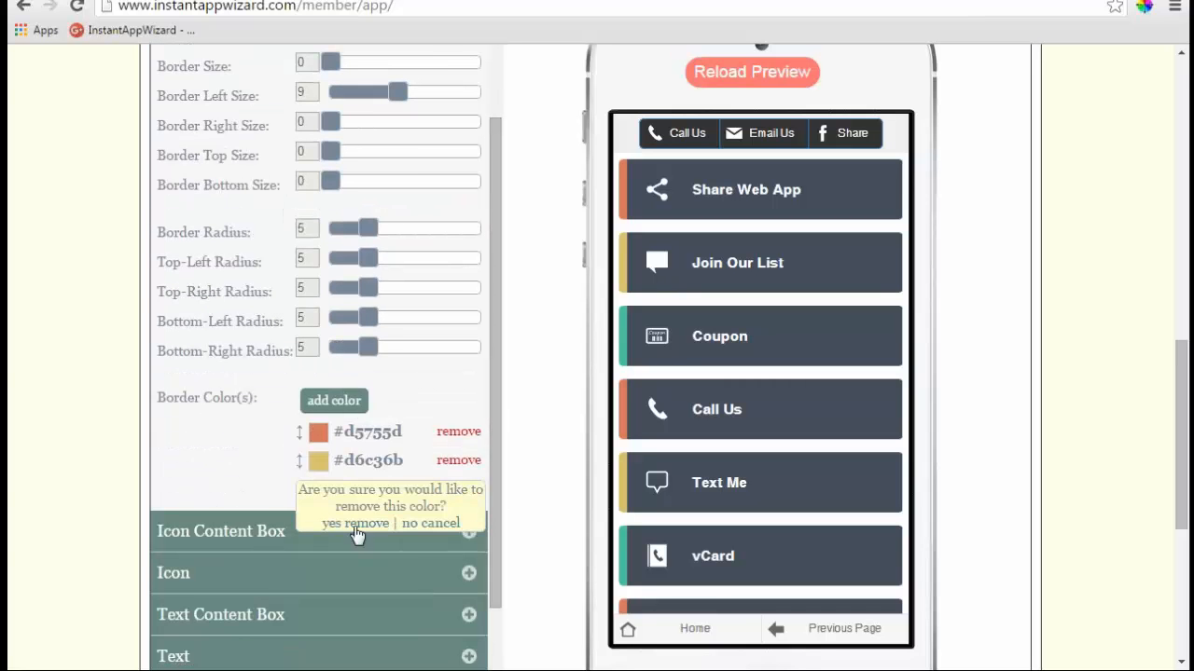
left_click(357, 531)
left_click(459, 459)
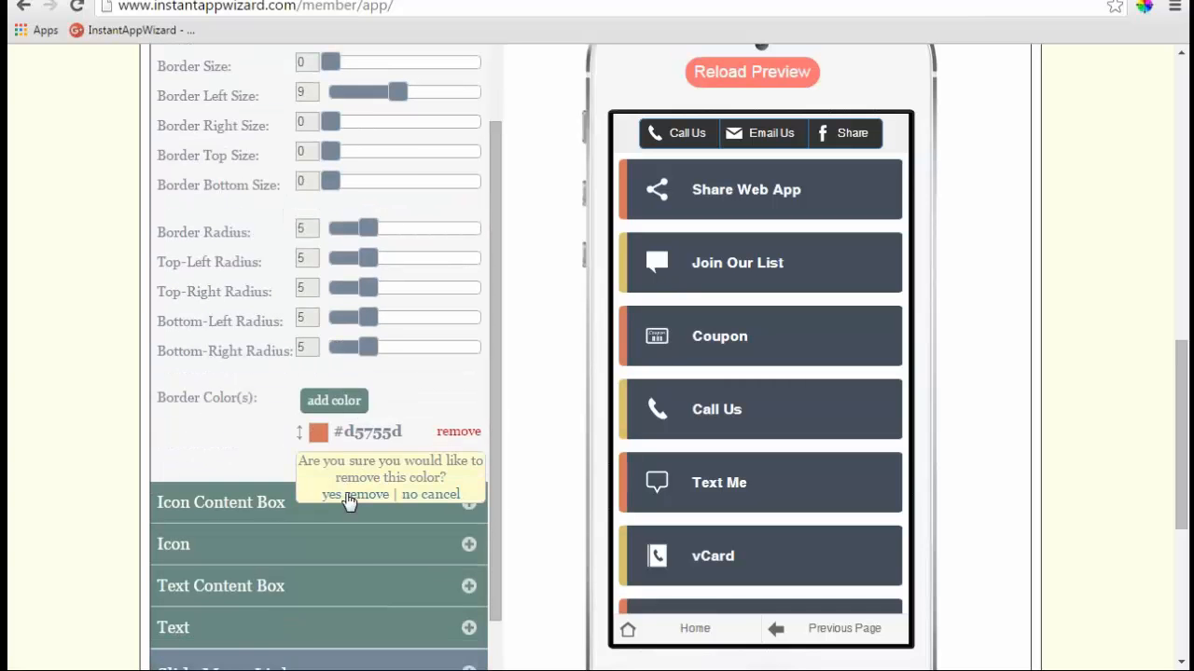
left_click(347, 497)
left_click(456, 431)
left_click(370, 471)
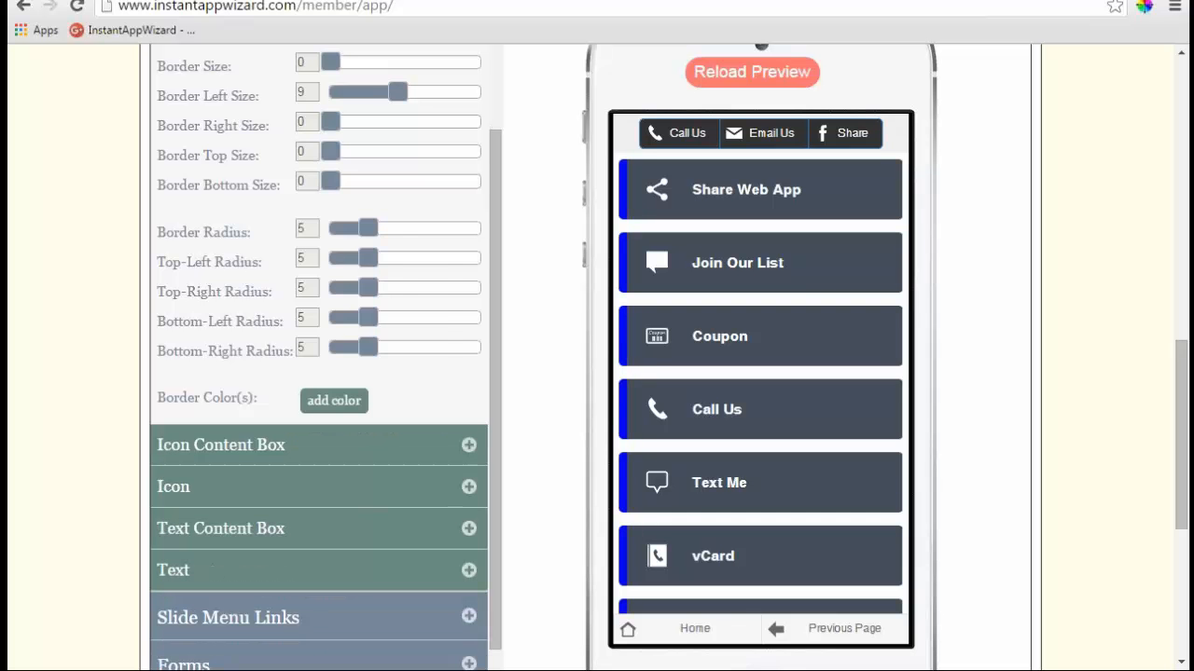
- Add a #333333 link border colour and round the top-left and bottom-left corners to 20
left_click(361, 406)
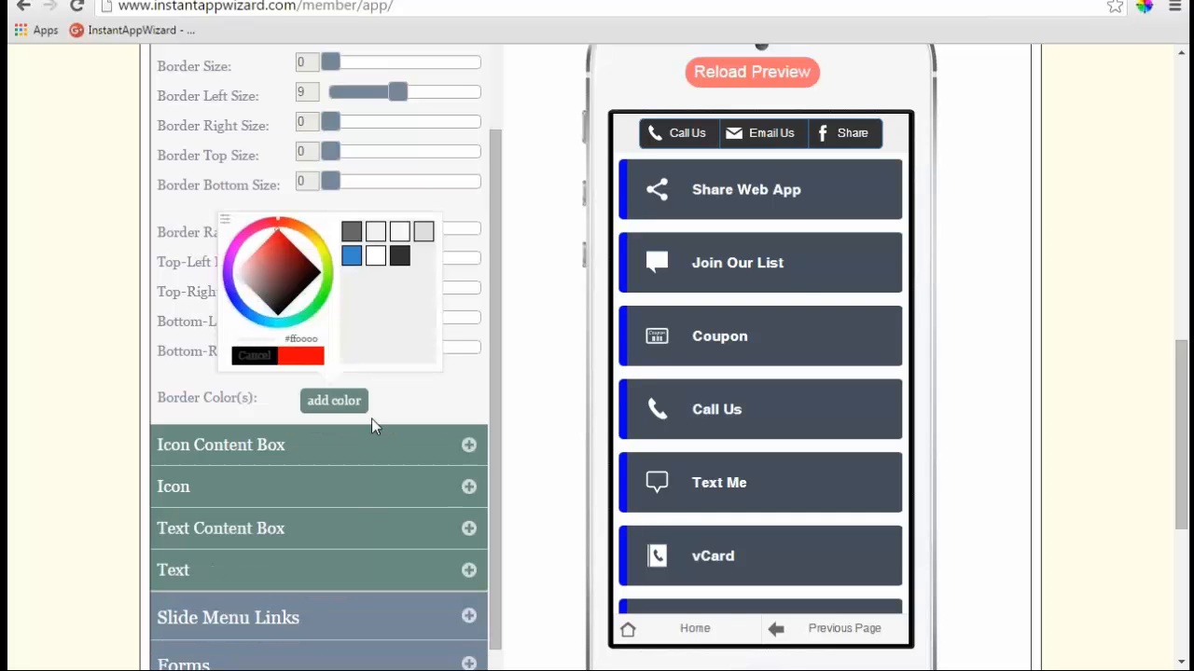
left_click(401, 258)
left_click(301, 357)
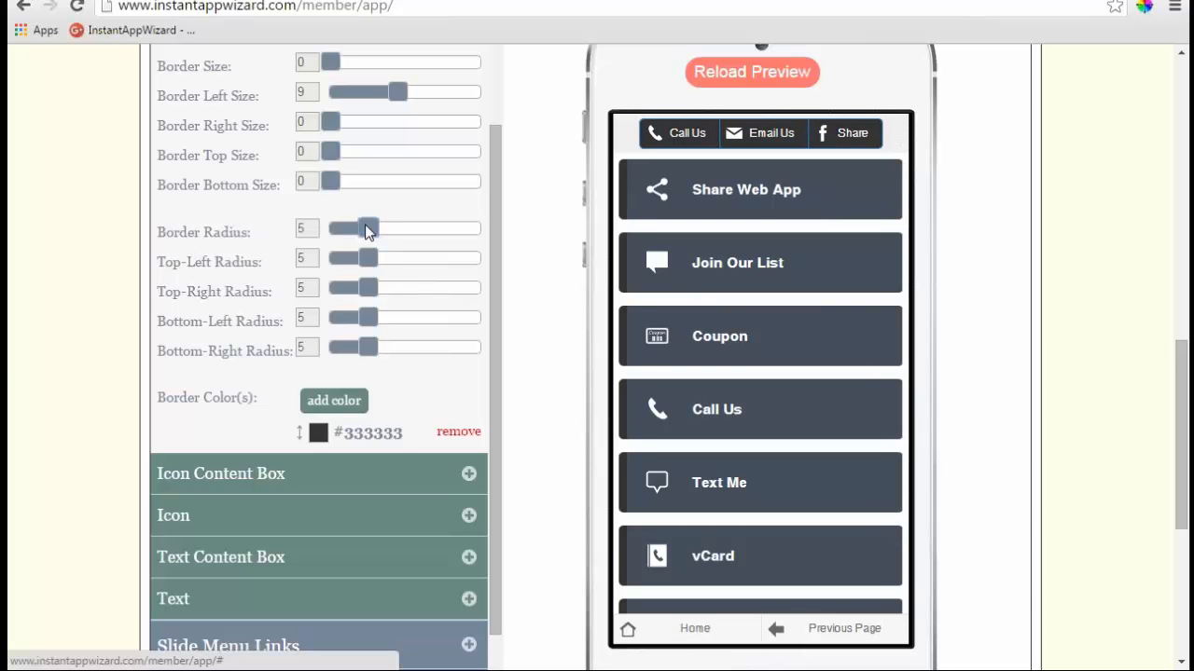
left_click_drag(367, 228, 510, 284)
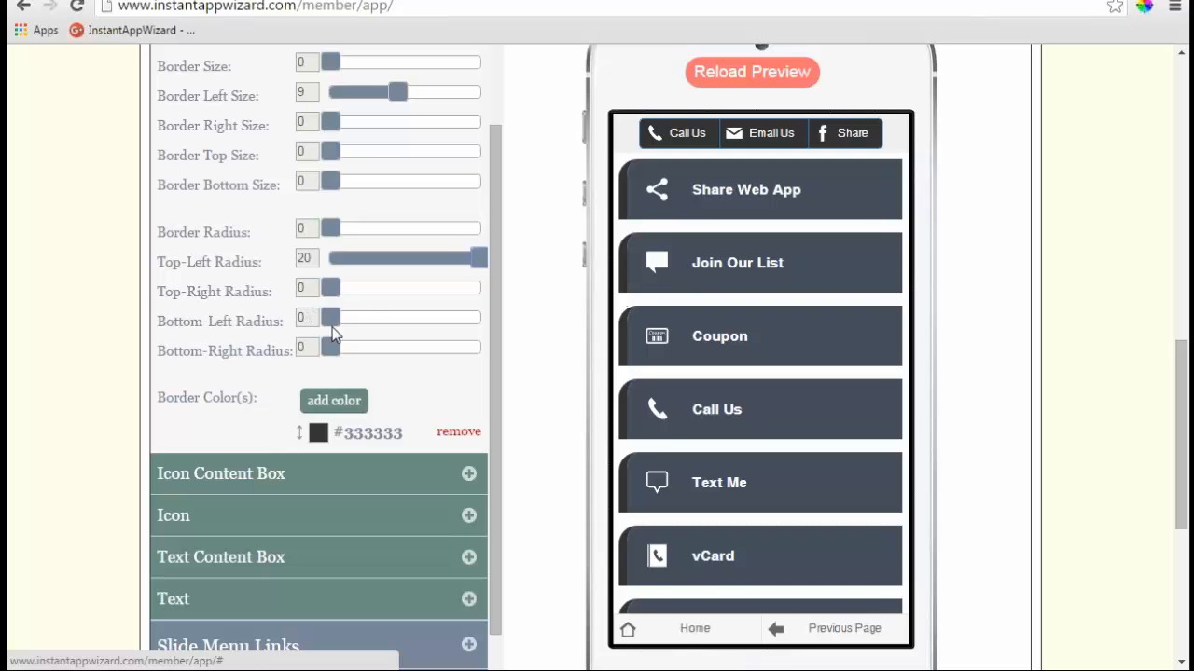
left_click_drag(333, 327, 584, 335)
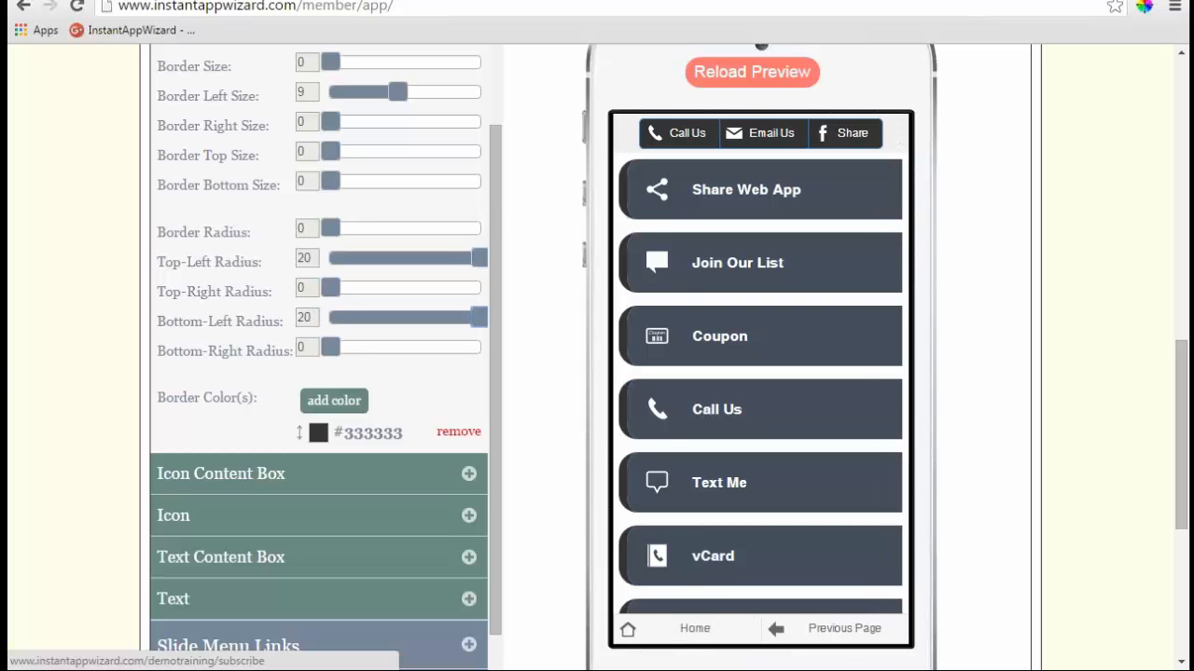
left_click(469, 475)
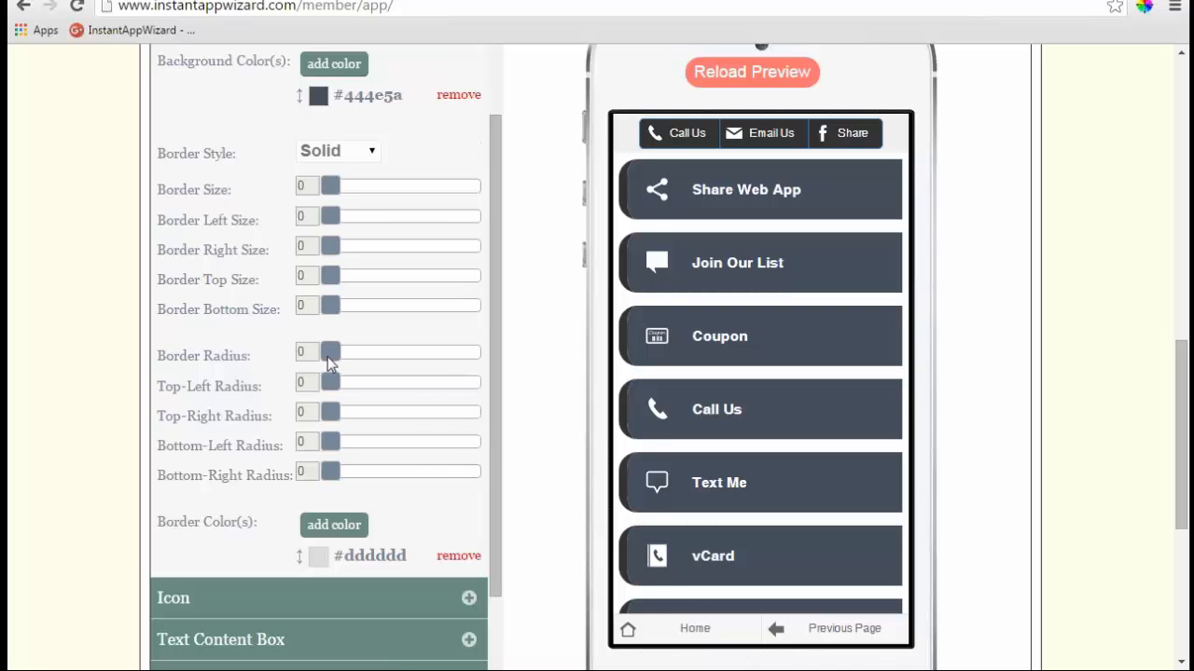
- Set icon box radius 37 and border size 4, and replace its background with blue #3388cc
left_click_drag(331, 352, 442, 366)
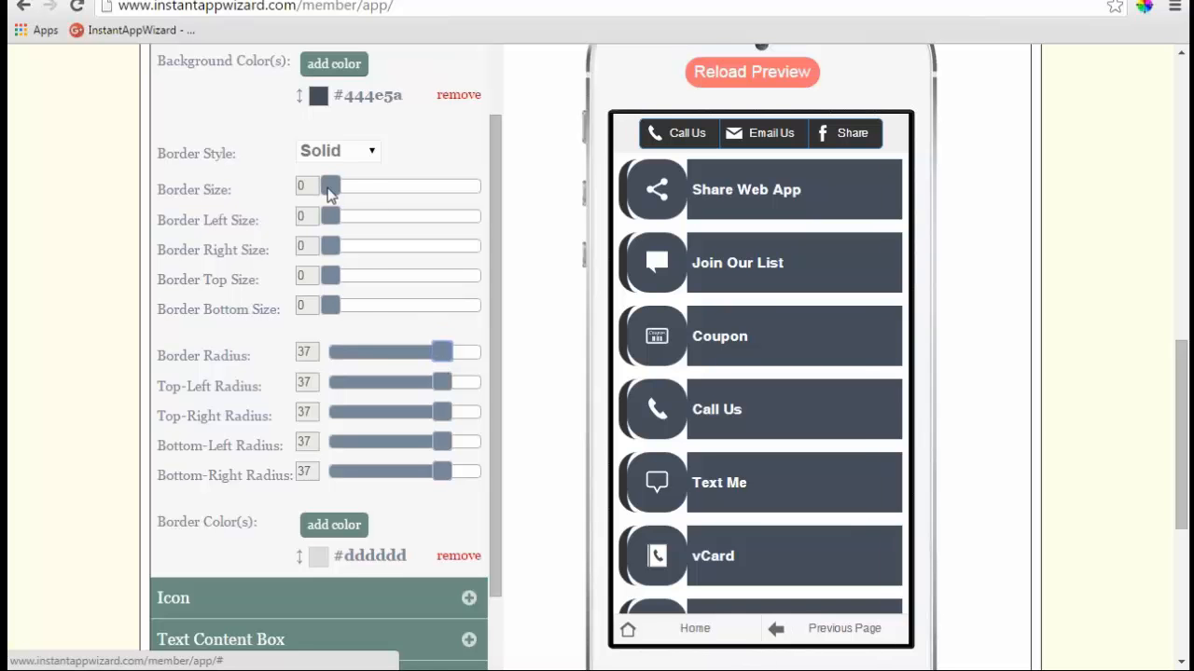
left_click_drag(328, 189, 361, 192)
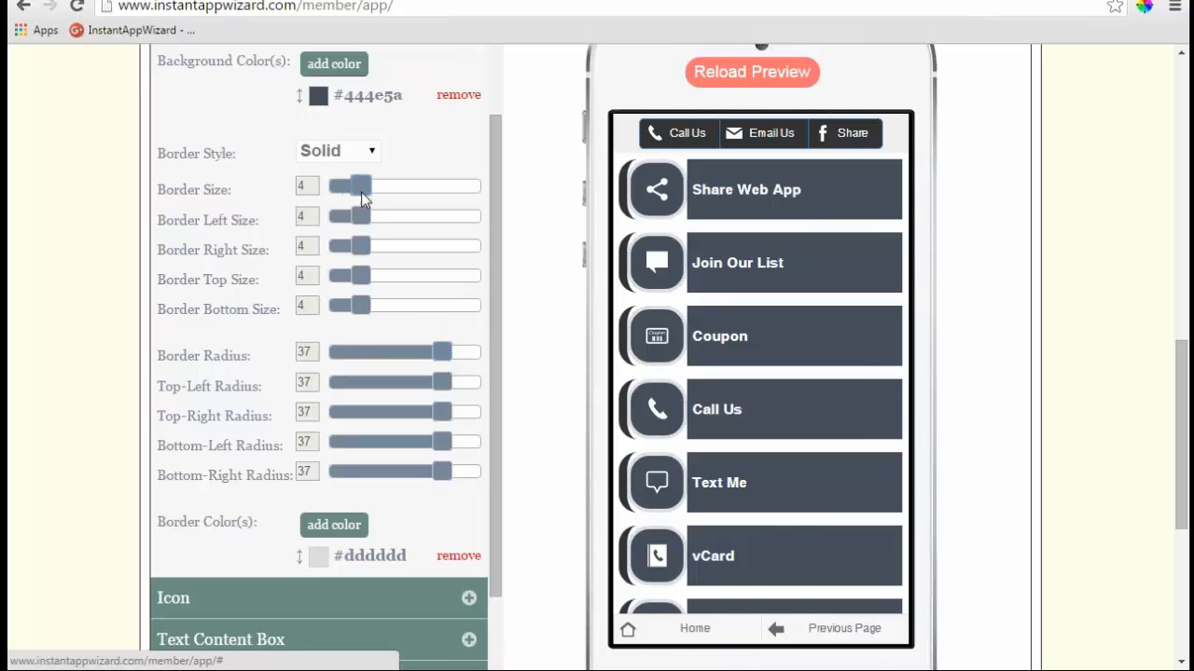
left_click(459, 95)
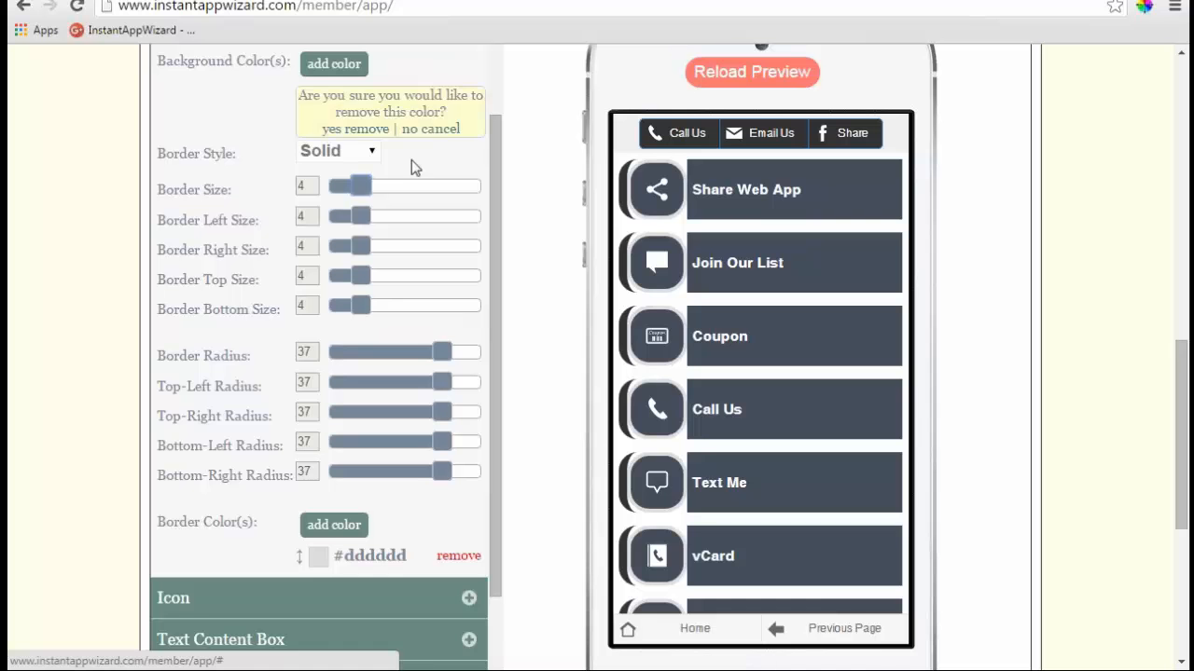
left_click(364, 130)
left_click(353, 67)
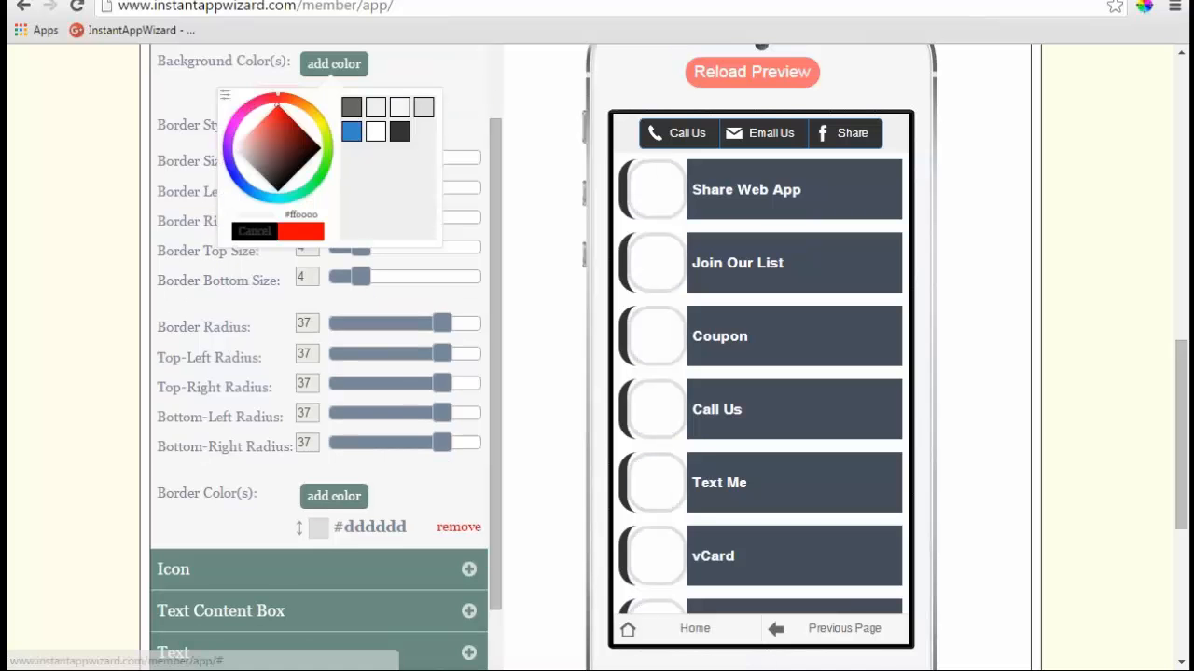
left_click(351, 132)
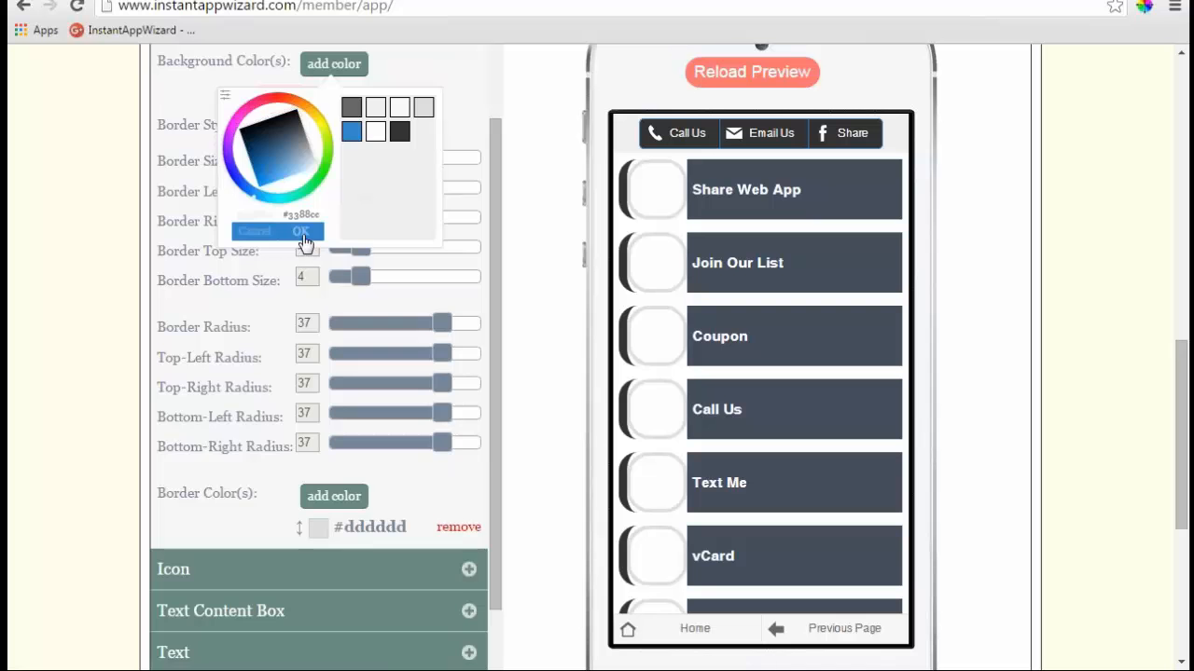
left_click(303, 232)
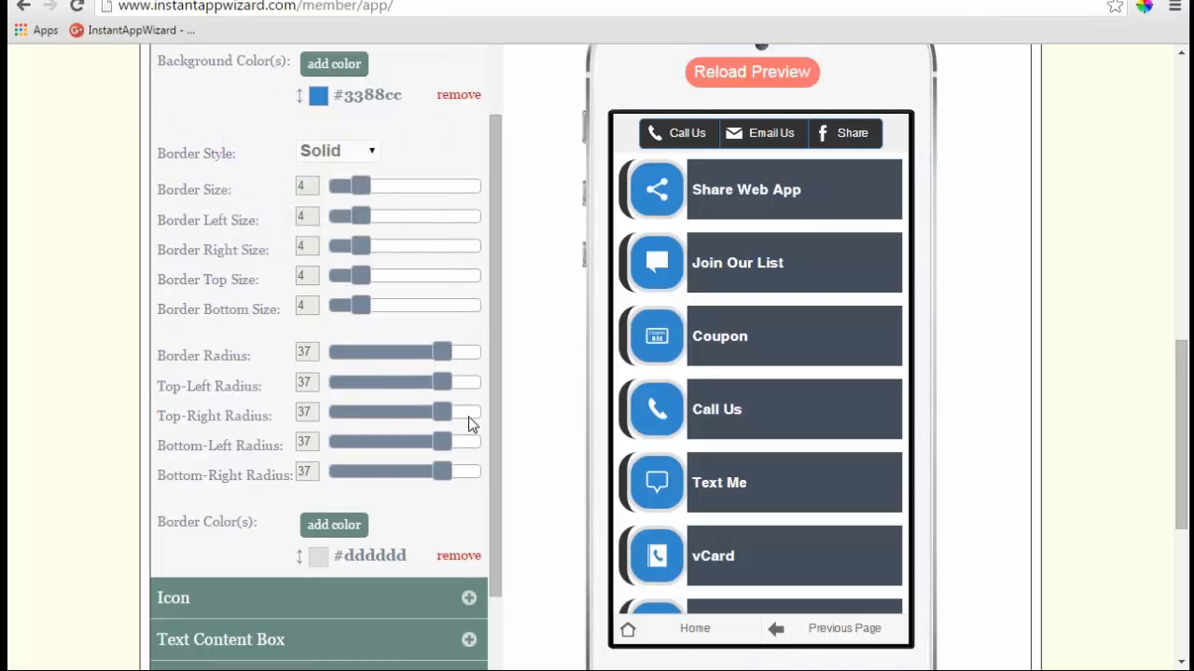
- Replace the icon border colour with grey #666666 and set the icon border style to Inset
left_click(457, 558)
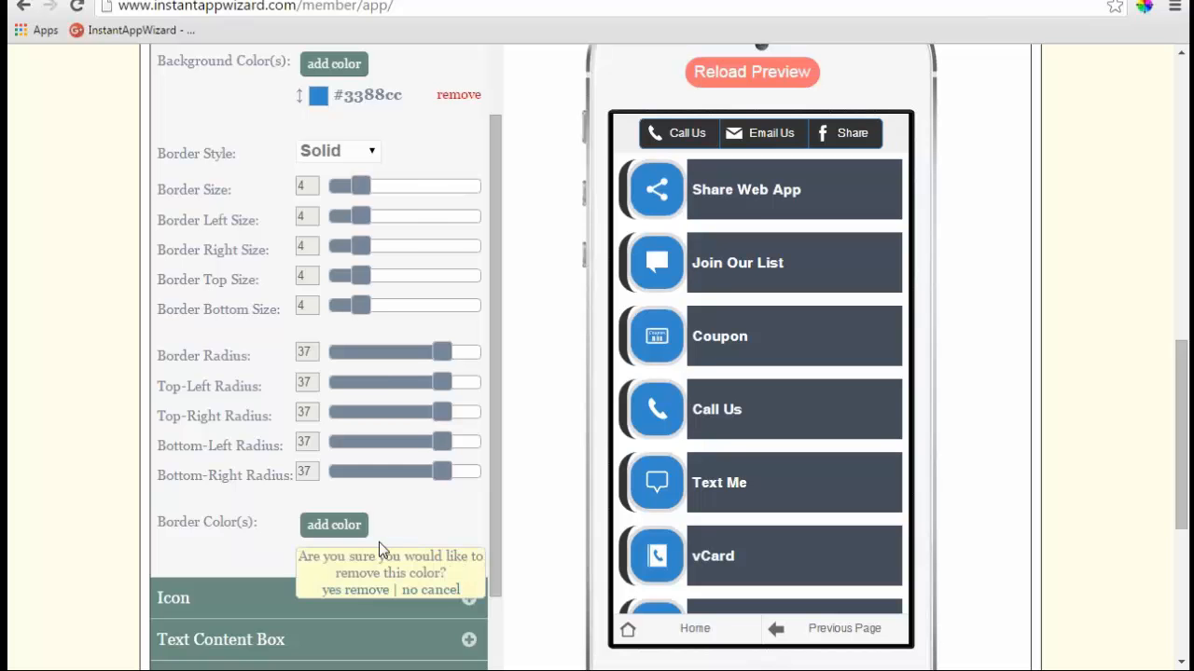
left_click(360, 590)
left_click(341, 529)
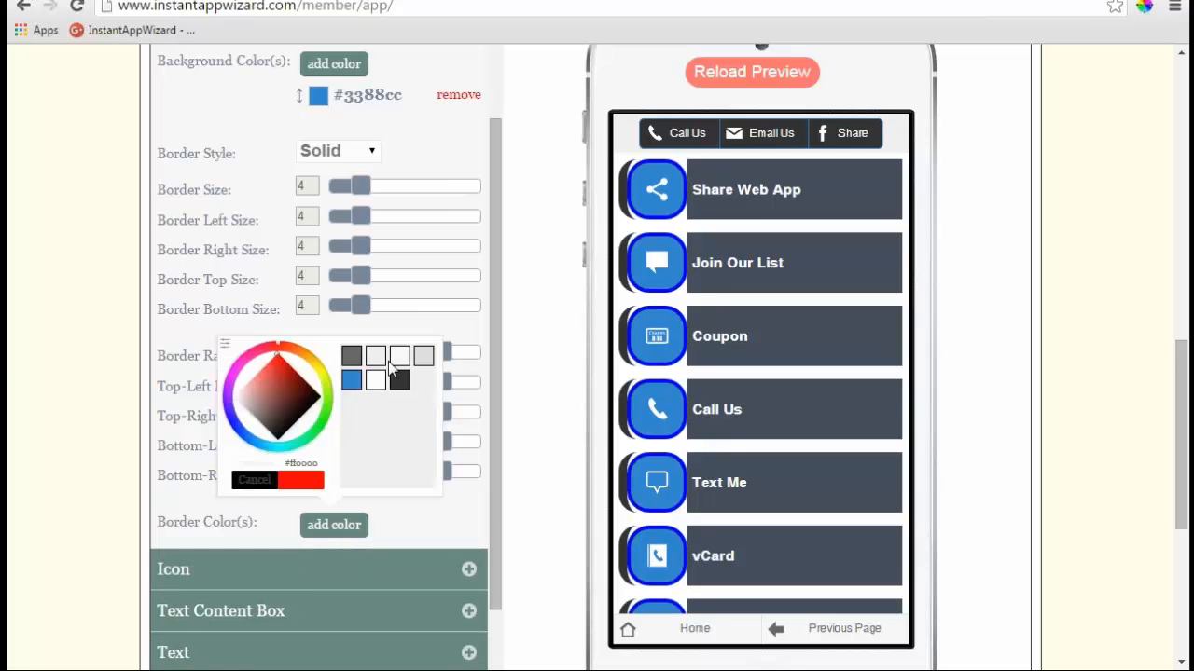
left_click(351, 356)
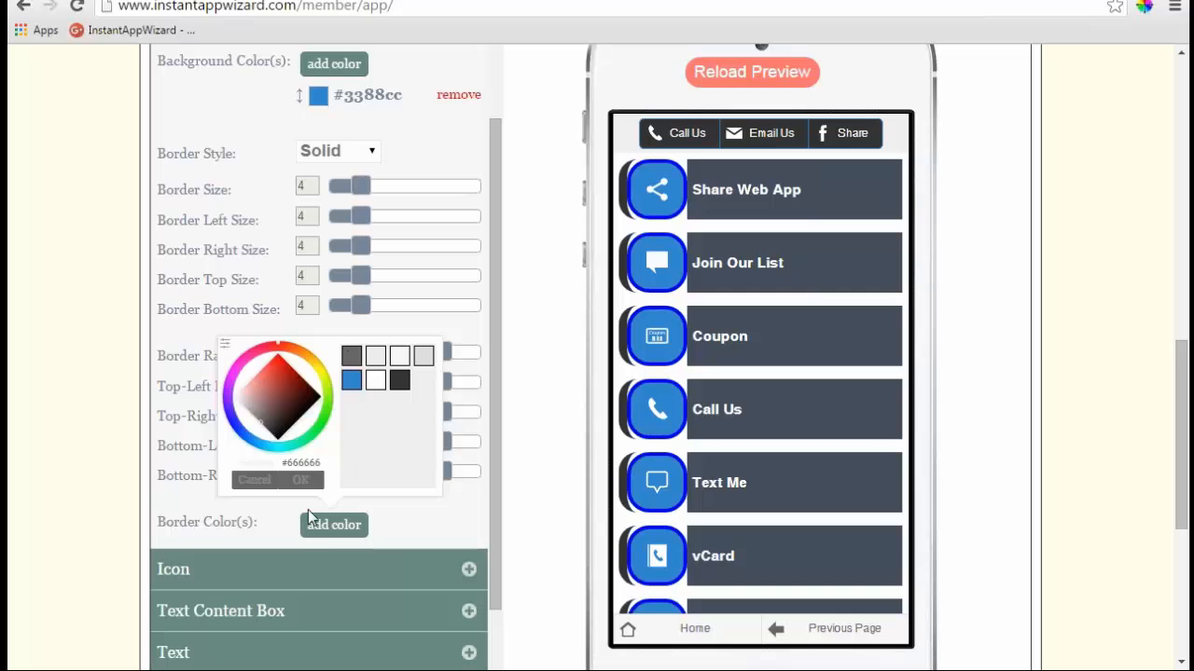
left_click(225, 344)
left_click(301, 479)
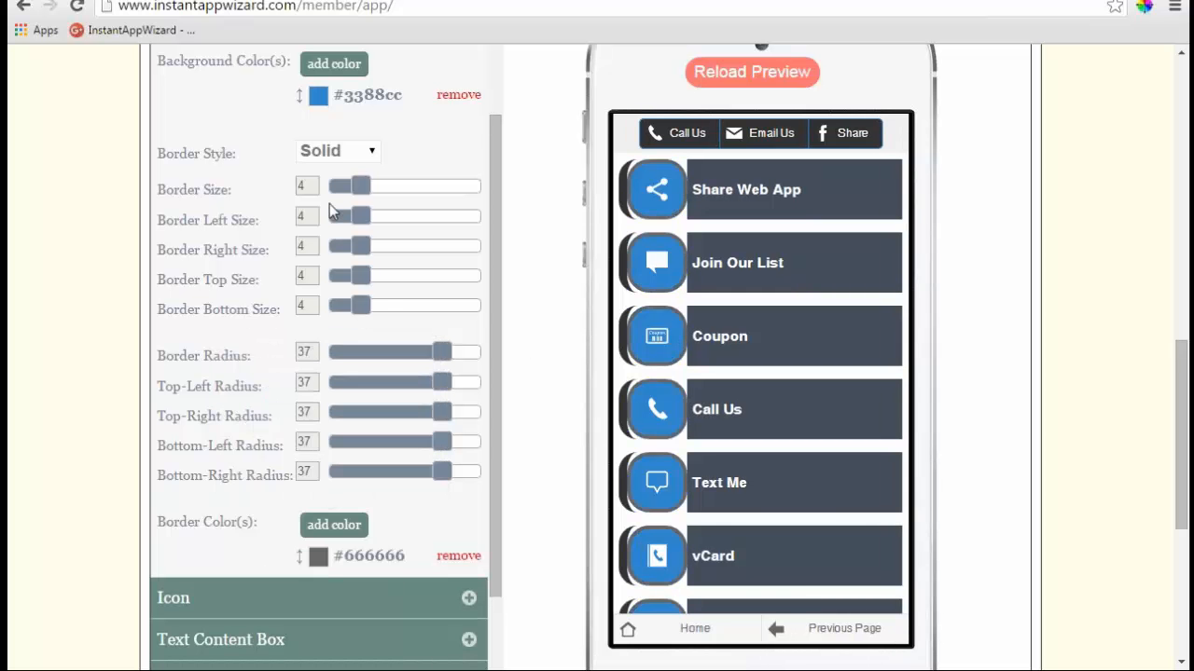
left_click(368, 152)
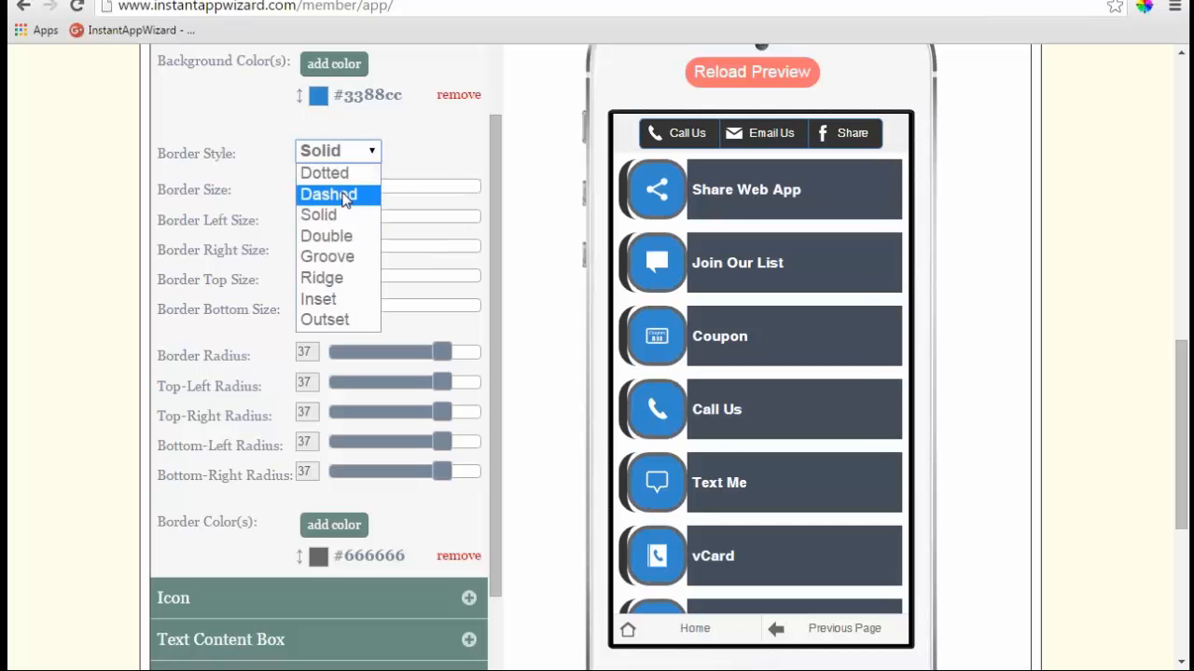
left_click(337, 173)
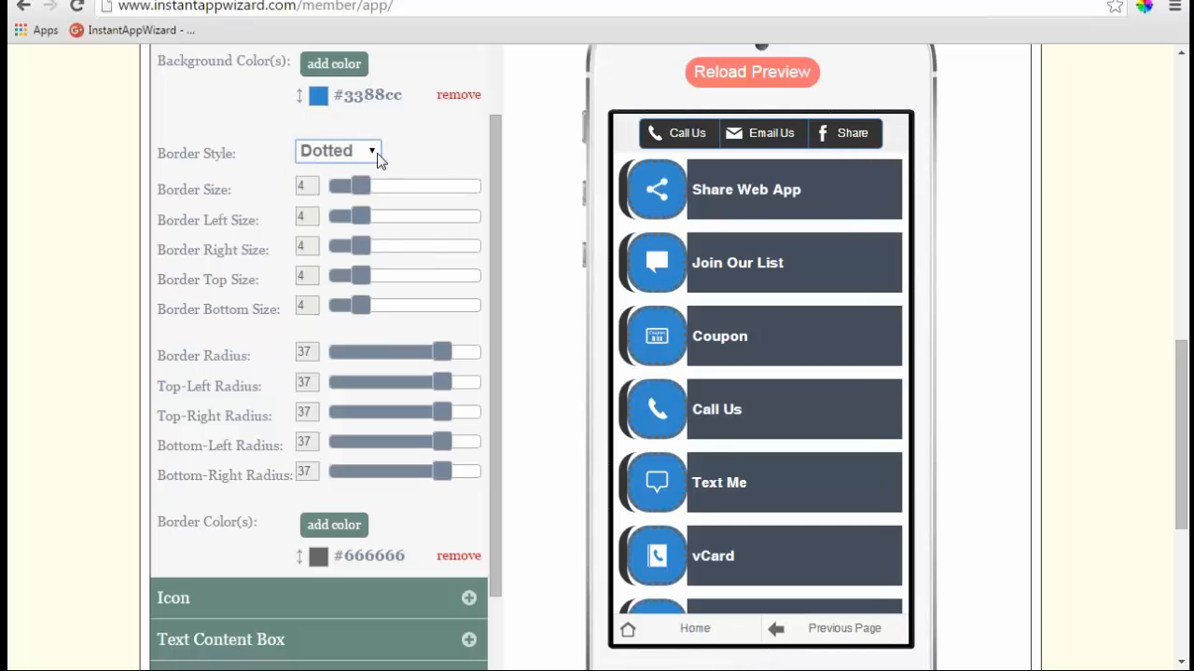
left_click(377, 153)
left_click(346, 296)
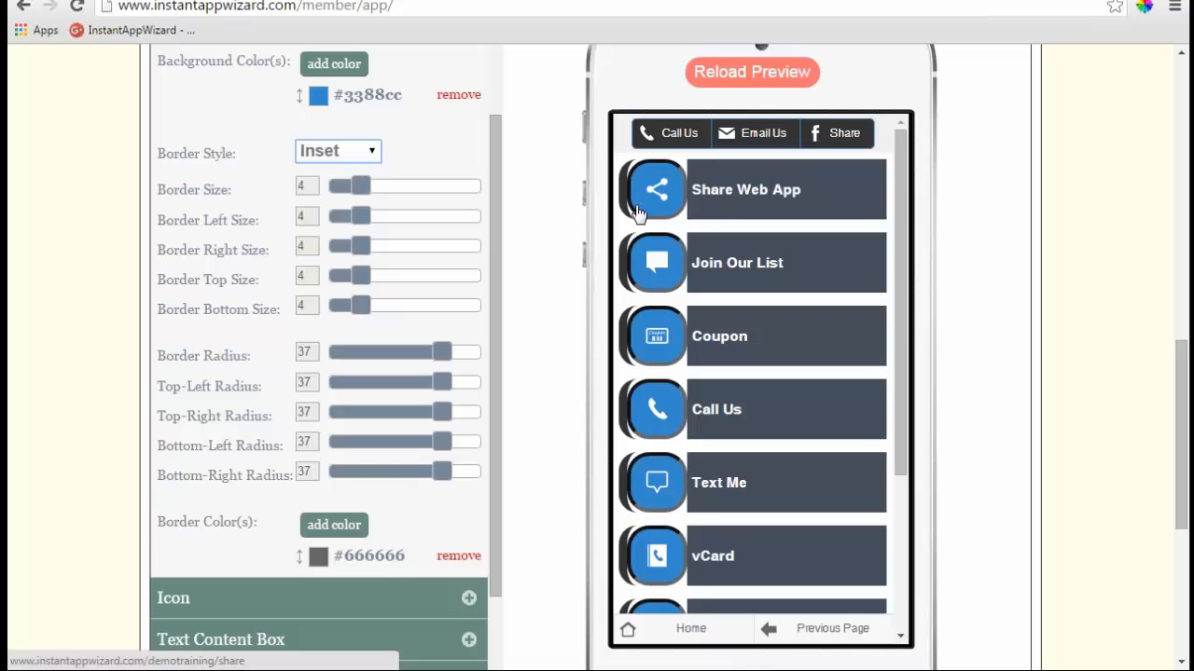
left_click_drag(498, 278, 507, 170)
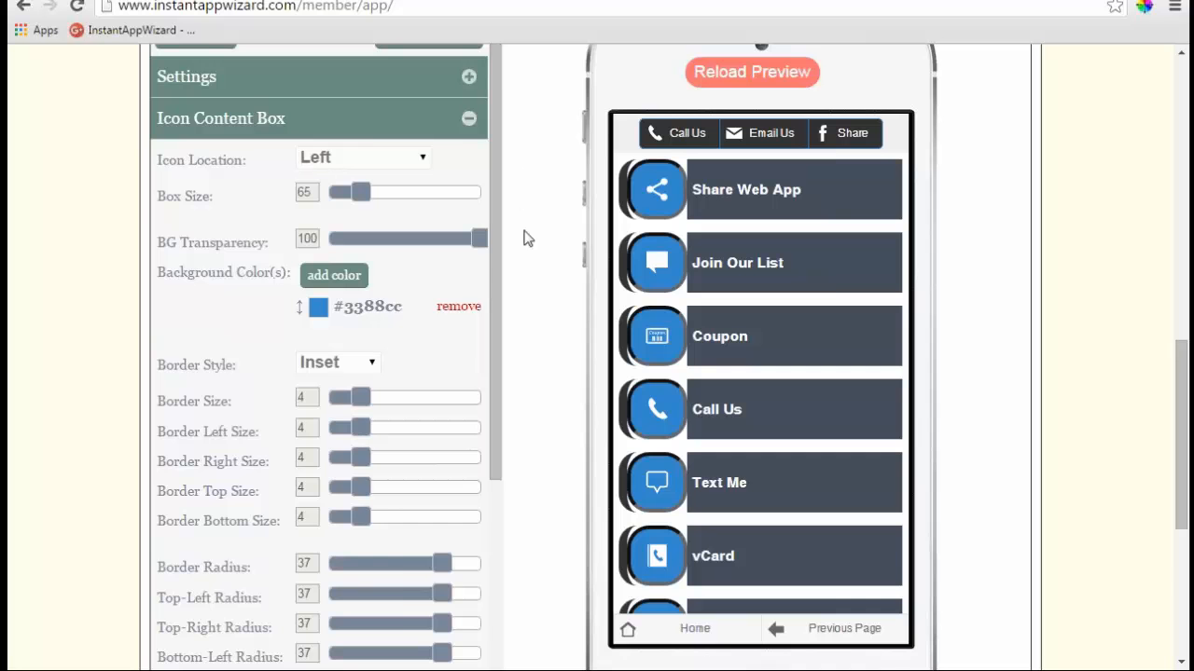
scroll(525, 239, "up", 3)
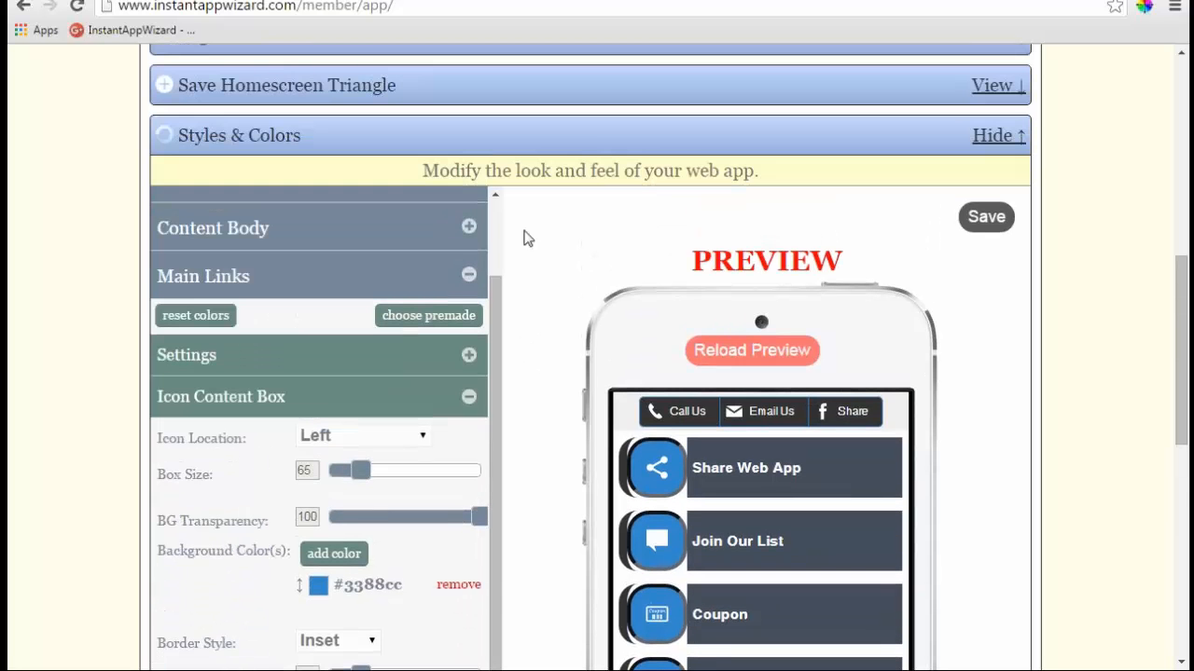
left_click(471, 230)
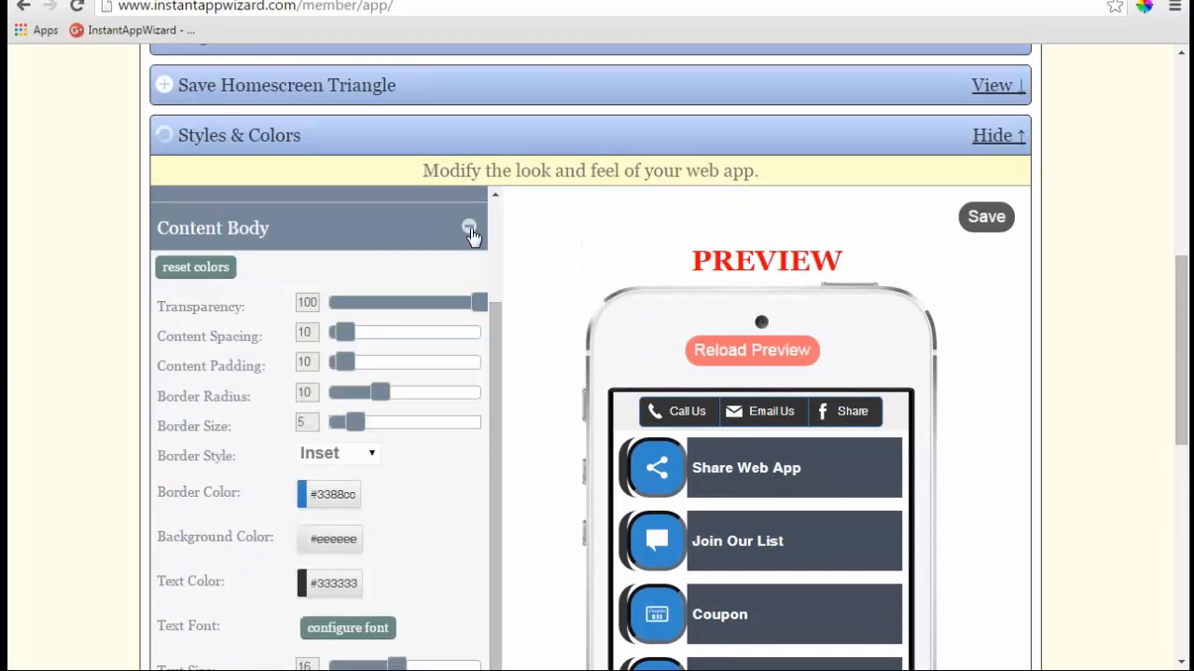
scroll(510, 312, "down", 2)
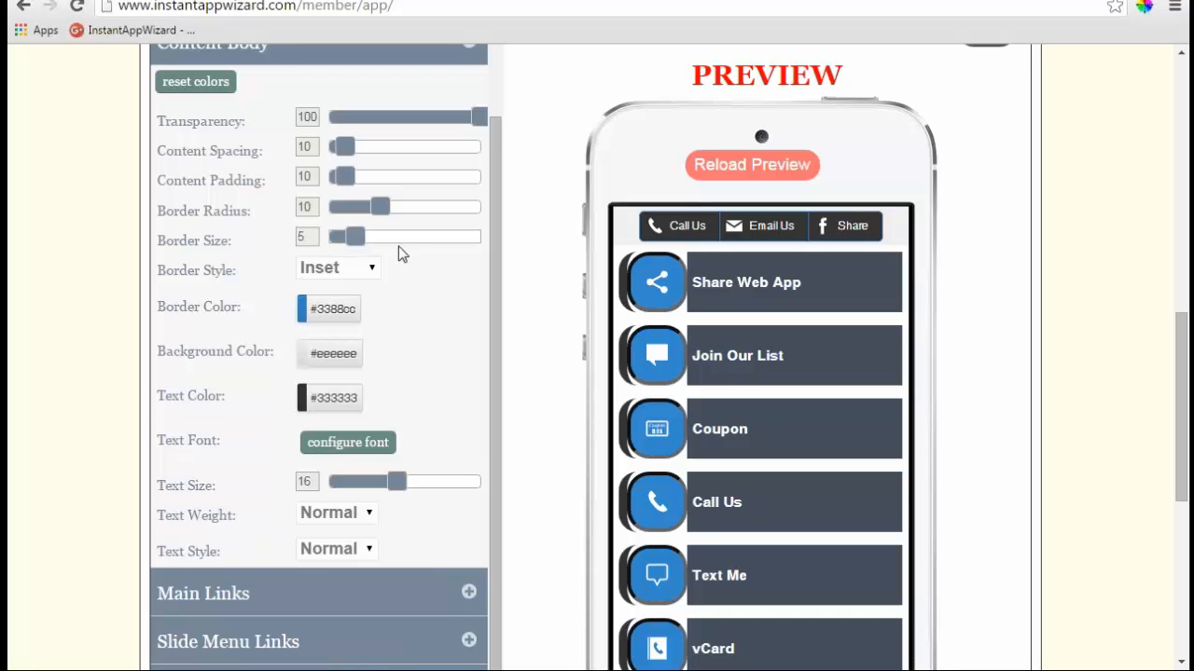
scroll(399, 246, "up", 1)
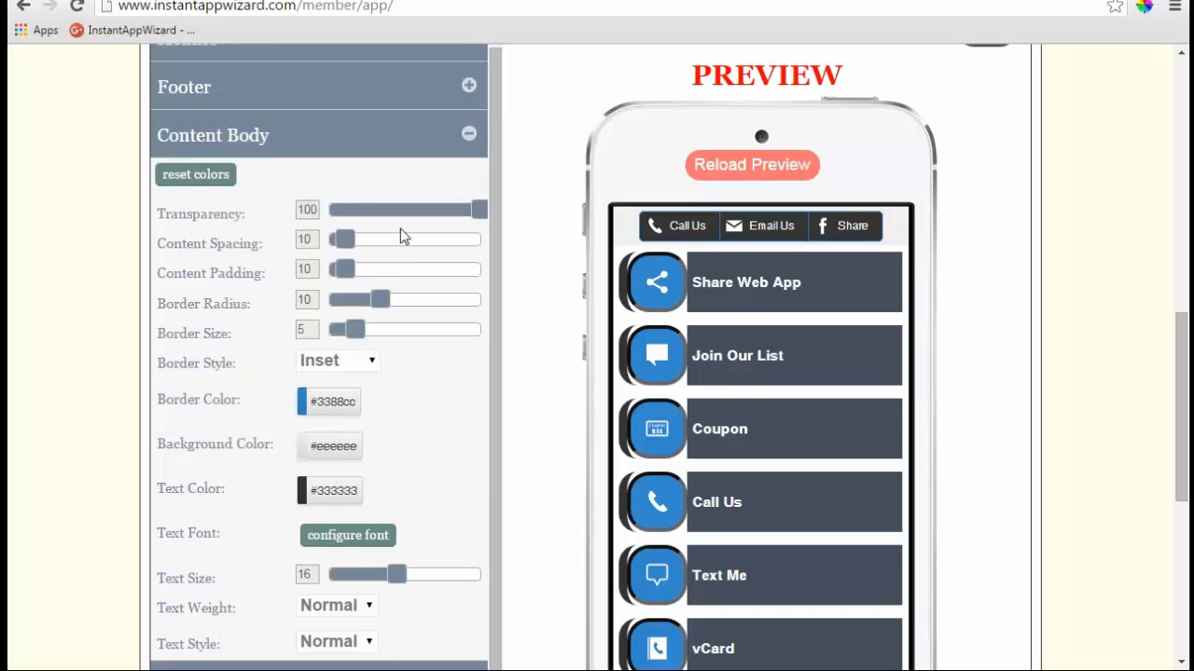
scroll(399, 244, "down", 1)
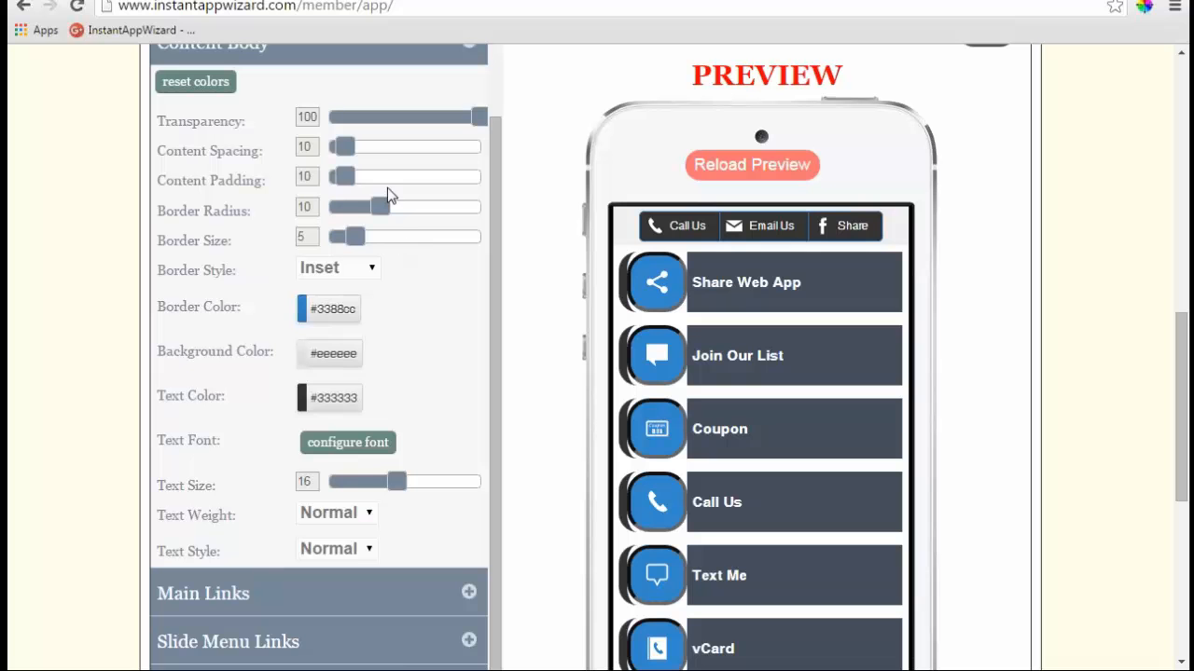
mouse_move(347, 146)
left_mouse_down()
mouse_move(420, 152)
mouse_move(342, 150)
left_mouse_up()
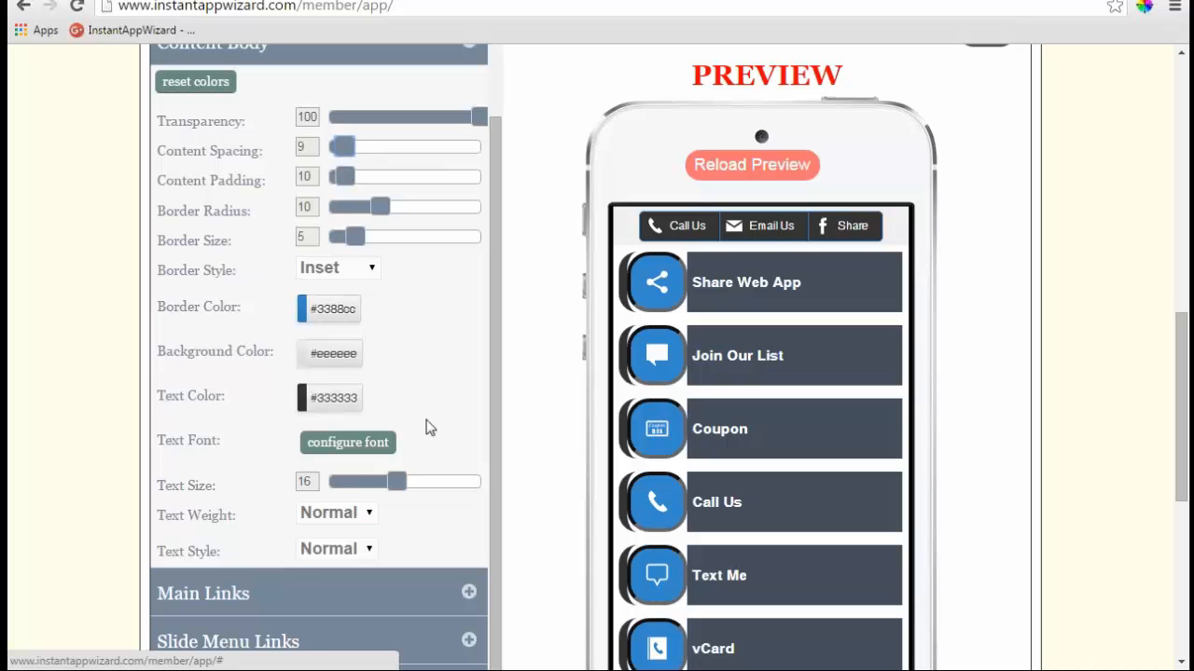
scroll(428, 427, "down", 1)
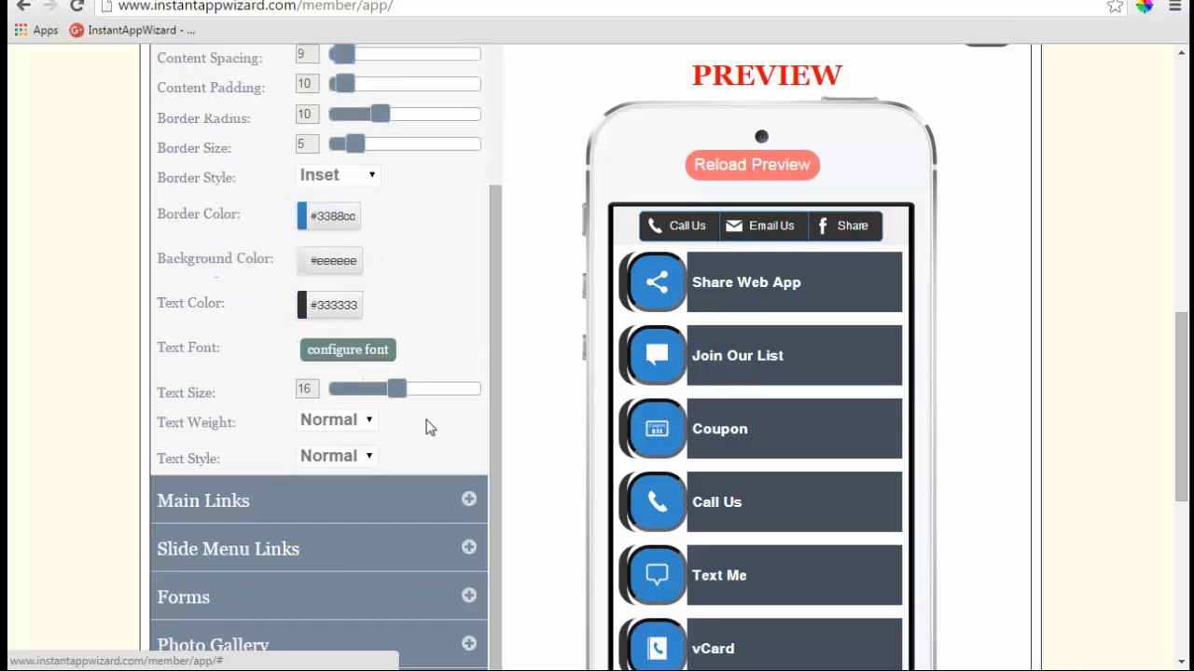
left_click(362, 426)
left_click(336, 466)
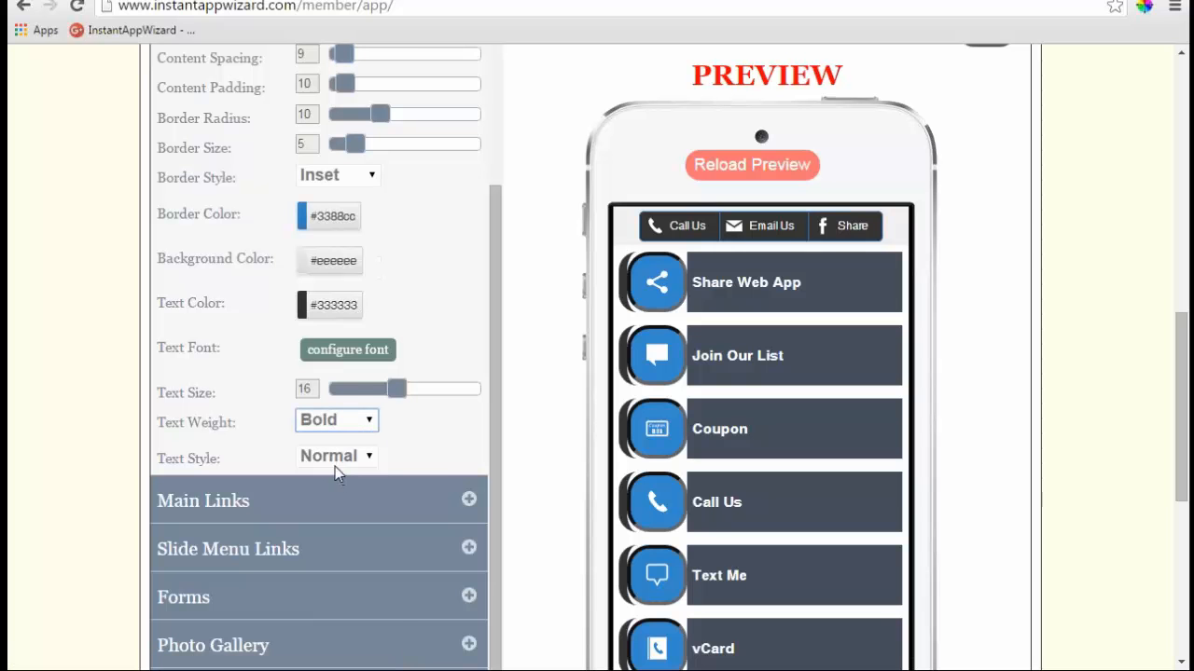
left_click(371, 424)
left_click(340, 448)
left_click(369, 420)
left_click(335, 461)
left_click(372, 426)
left_click(353, 452)
left_click(368, 460)
left_click(340, 500)
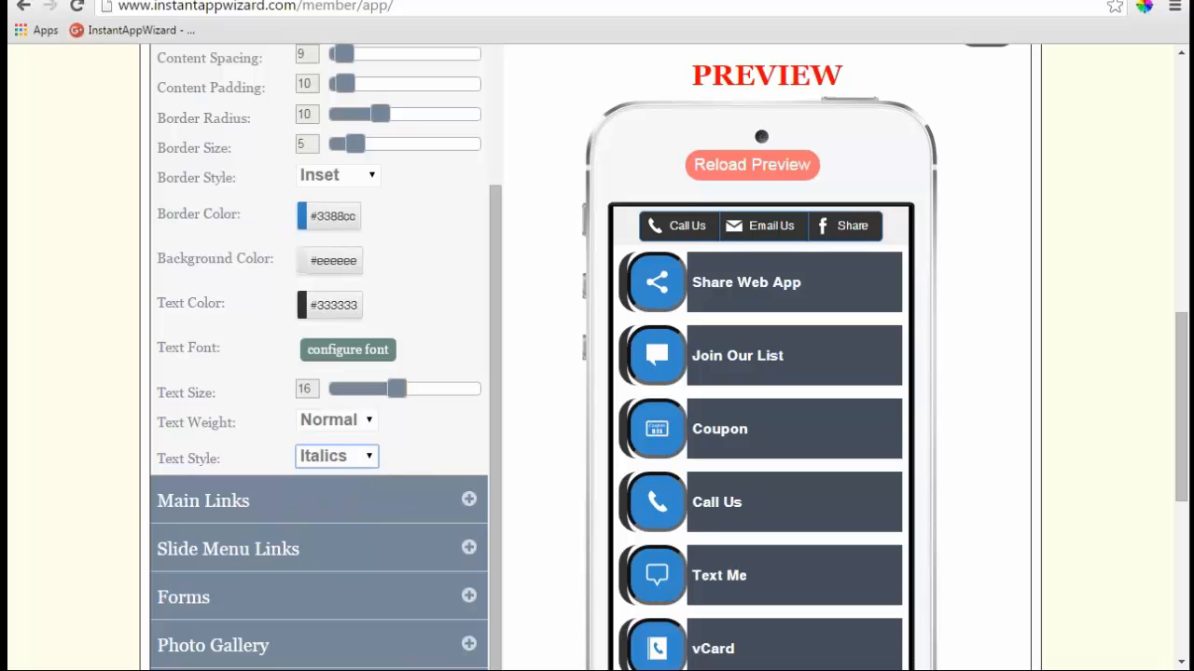
left_click(369, 456)
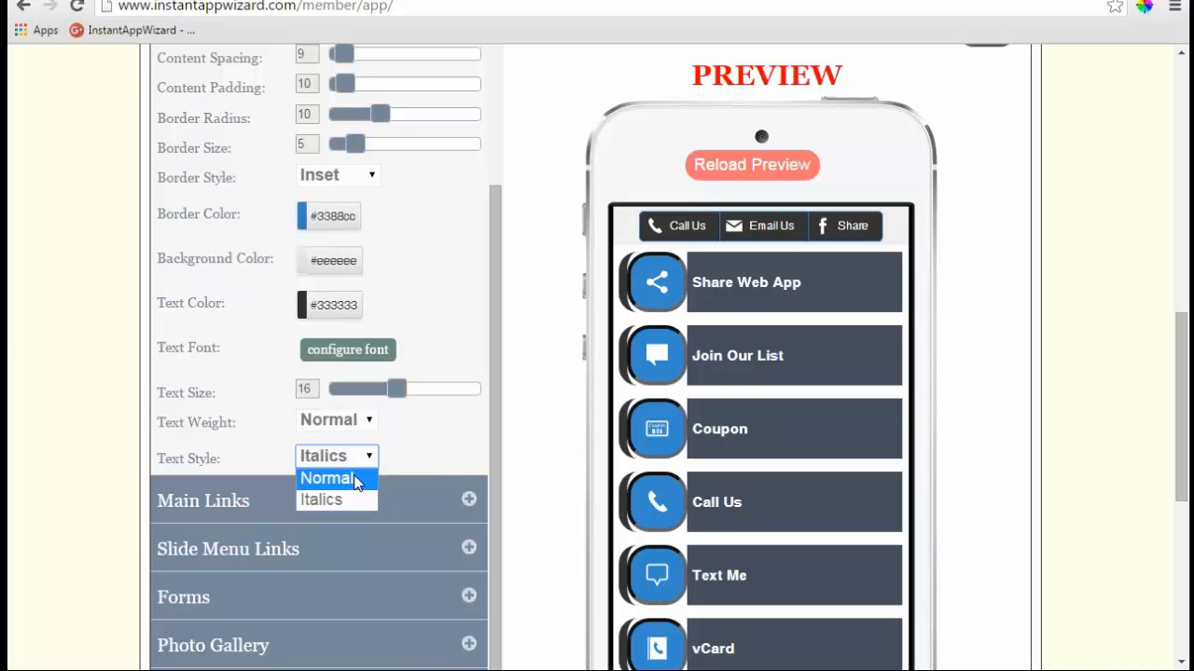
left_click(356, 480)
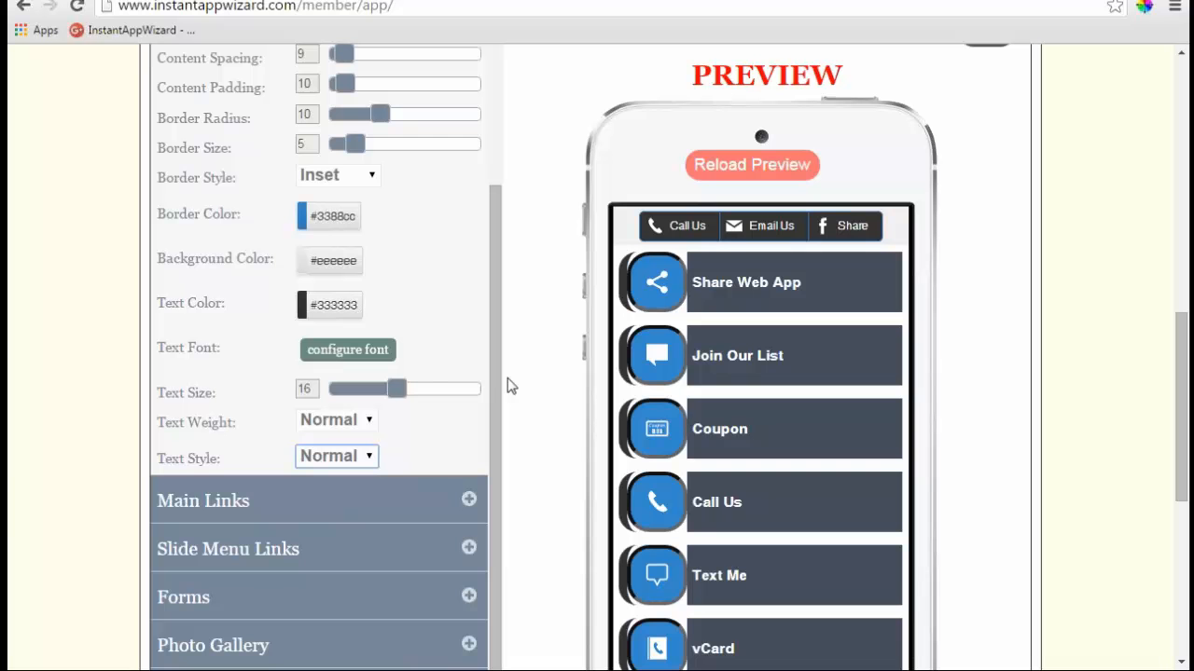
- Give the Main Links icons a solid border with width 5, radius 11 and padding 7
scroll(497, 420, "down", 1)
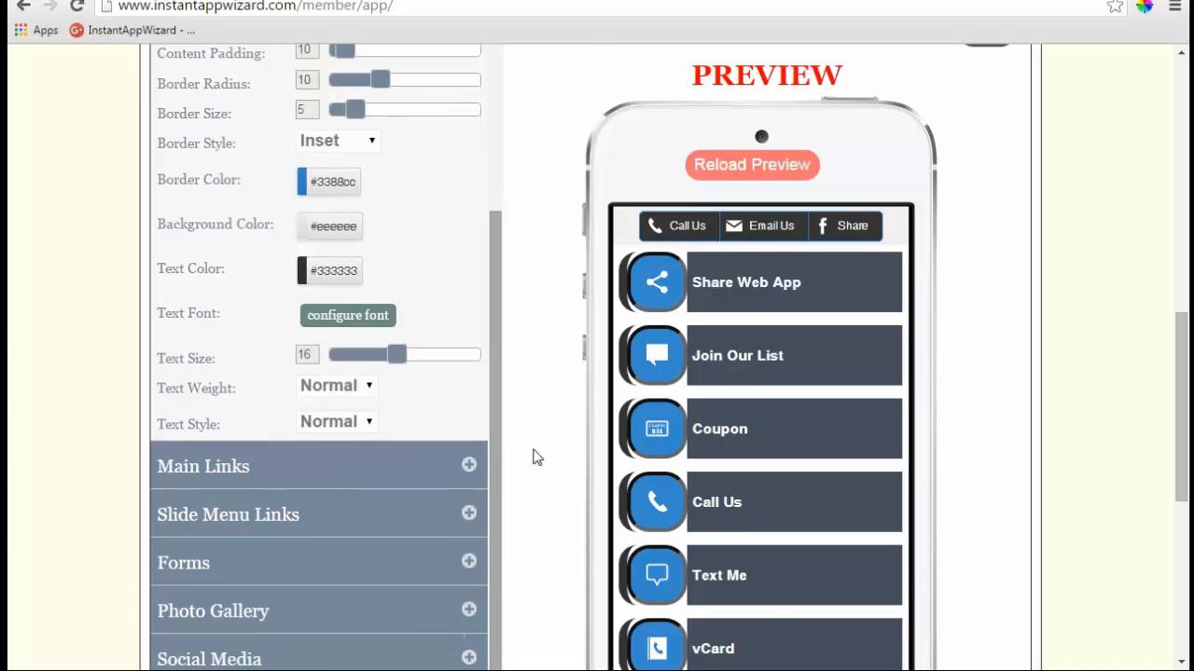
scroll(522, 443, "down", 1)
left_click(469, 372)
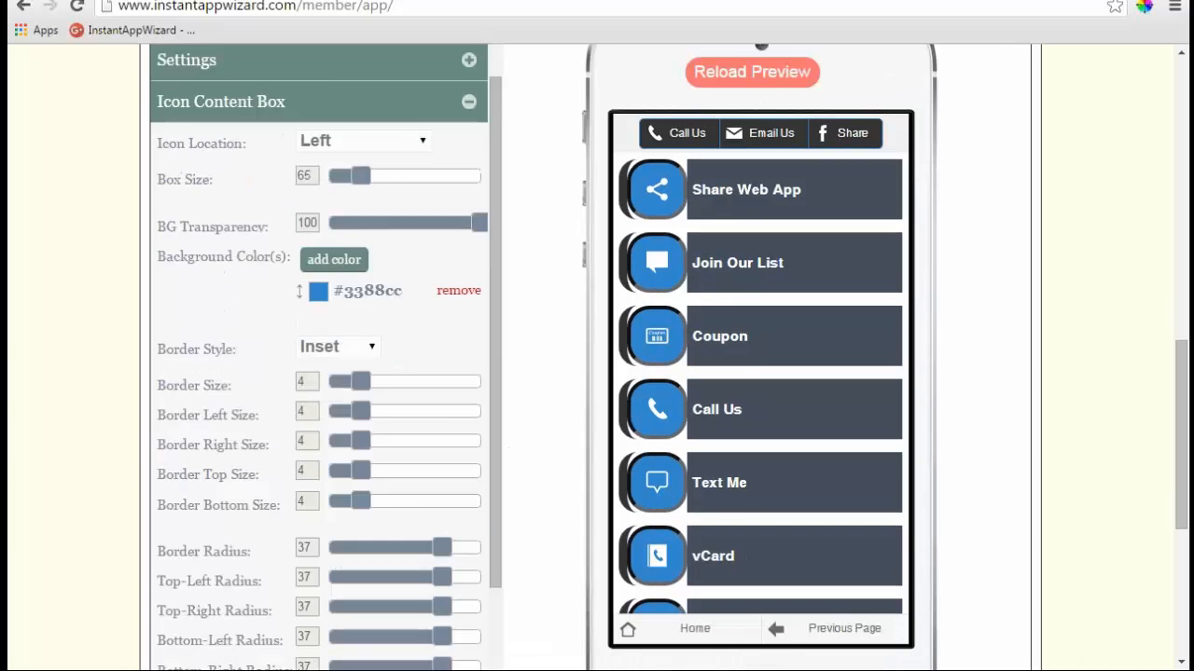
scroll(519, 407, "down", 2)
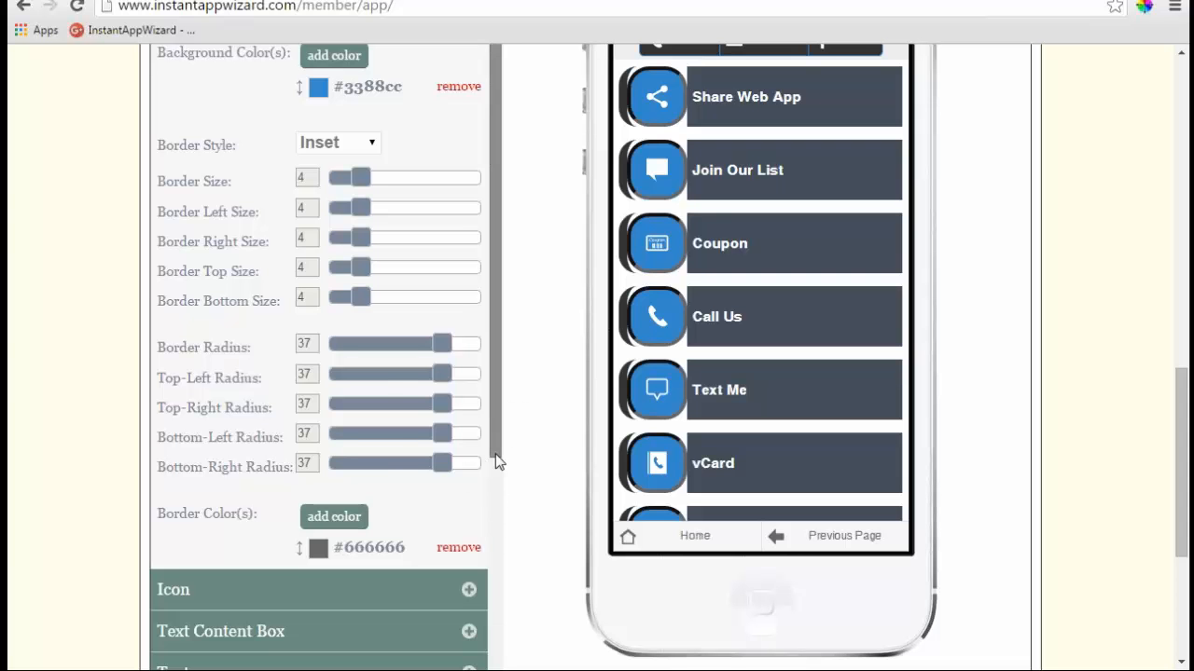
scroll(485, 447, "down", 2)
left_click(470, 422)
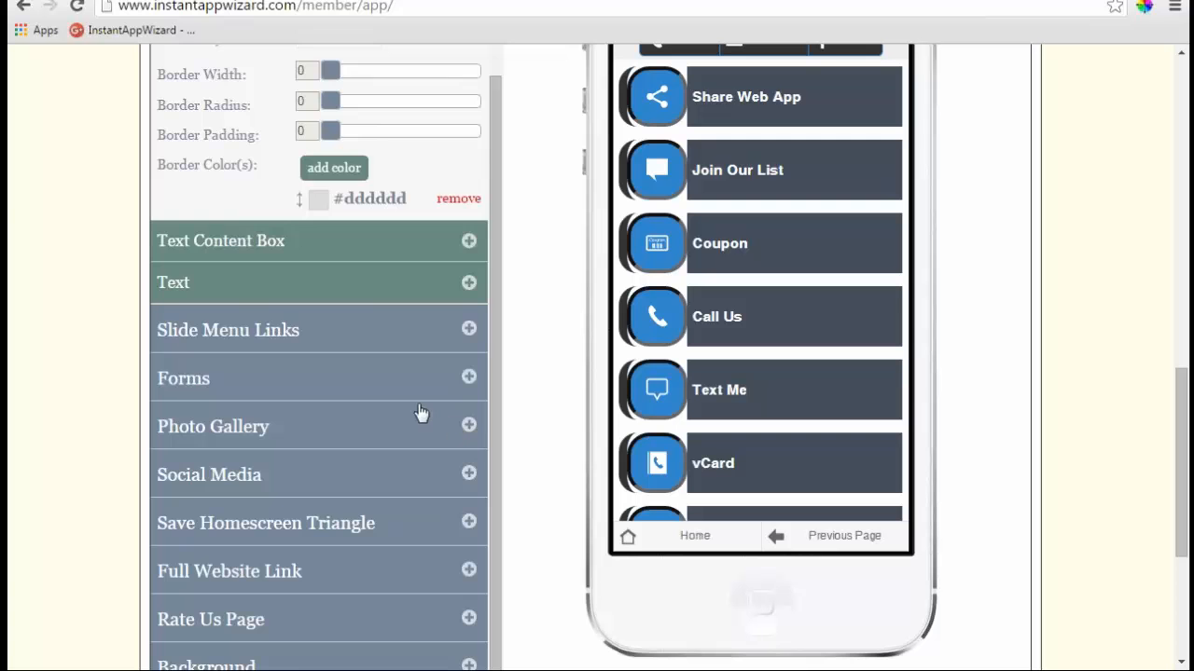
scroll(392, 401, "up", 3)
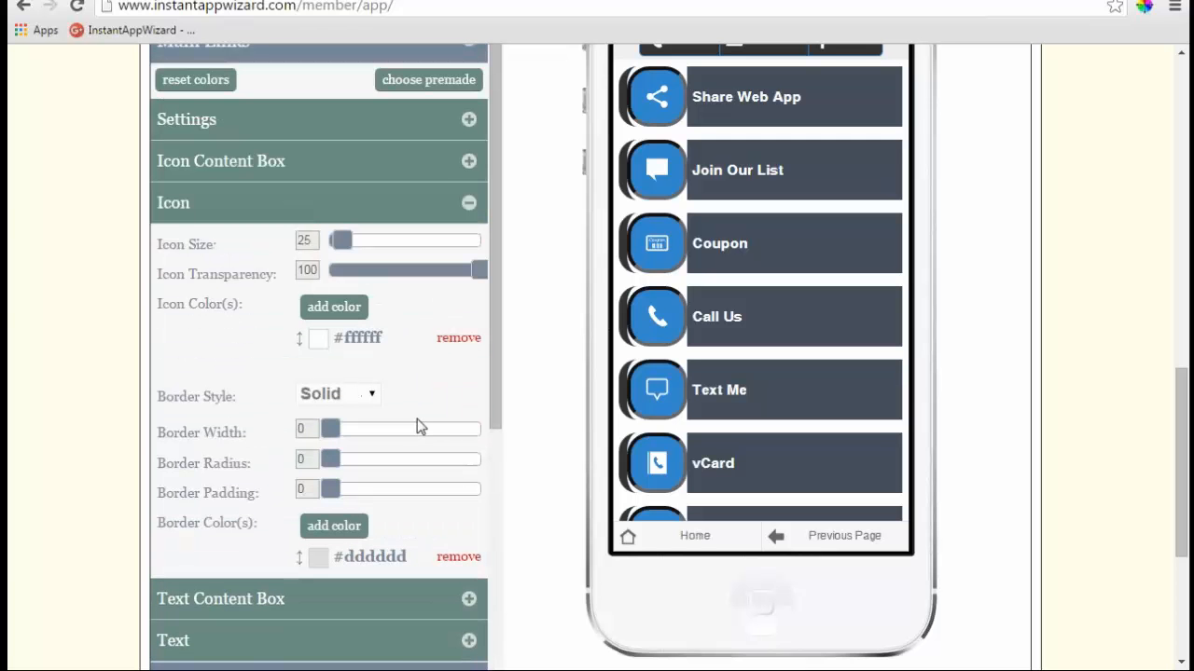
left_click_drag(335, 431, 350, 493)
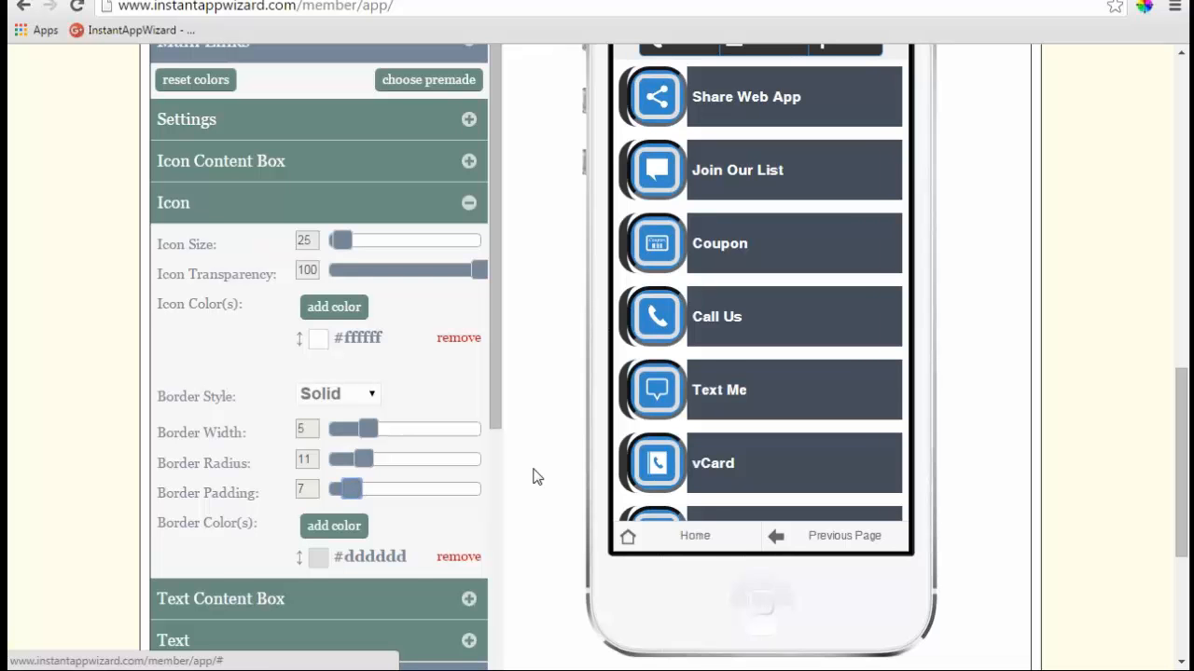
scroll(536, 477, "down", 1)
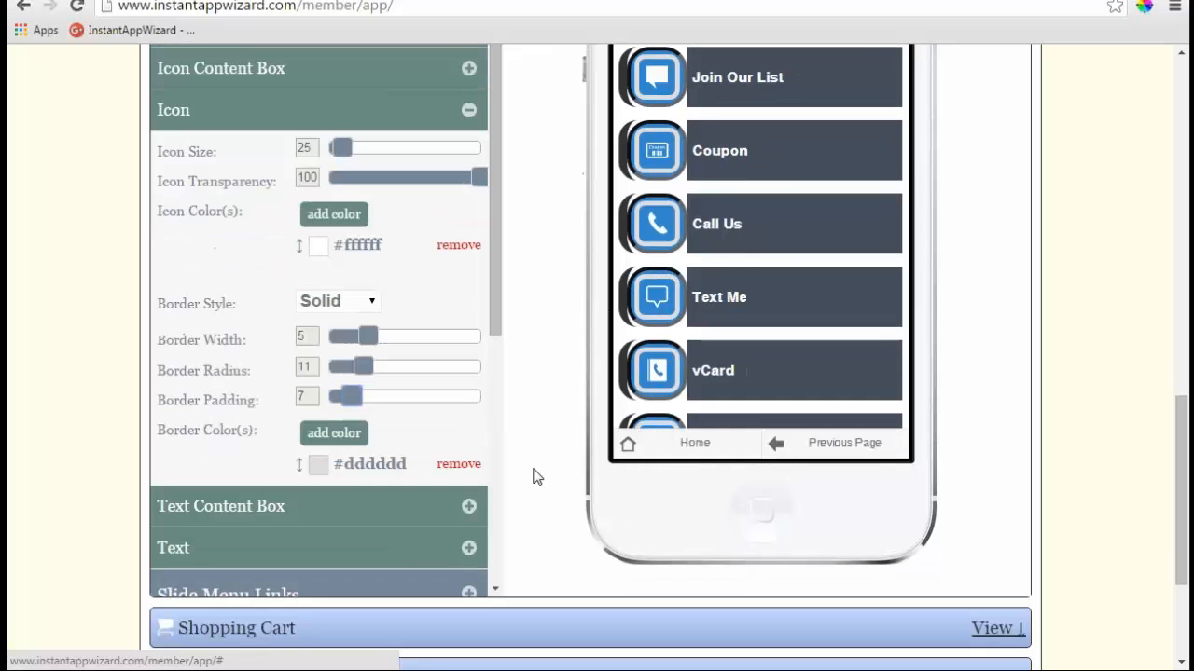
- Set the main link text boxes' border size to 5 and border radius to 20
left_click(471, 506)
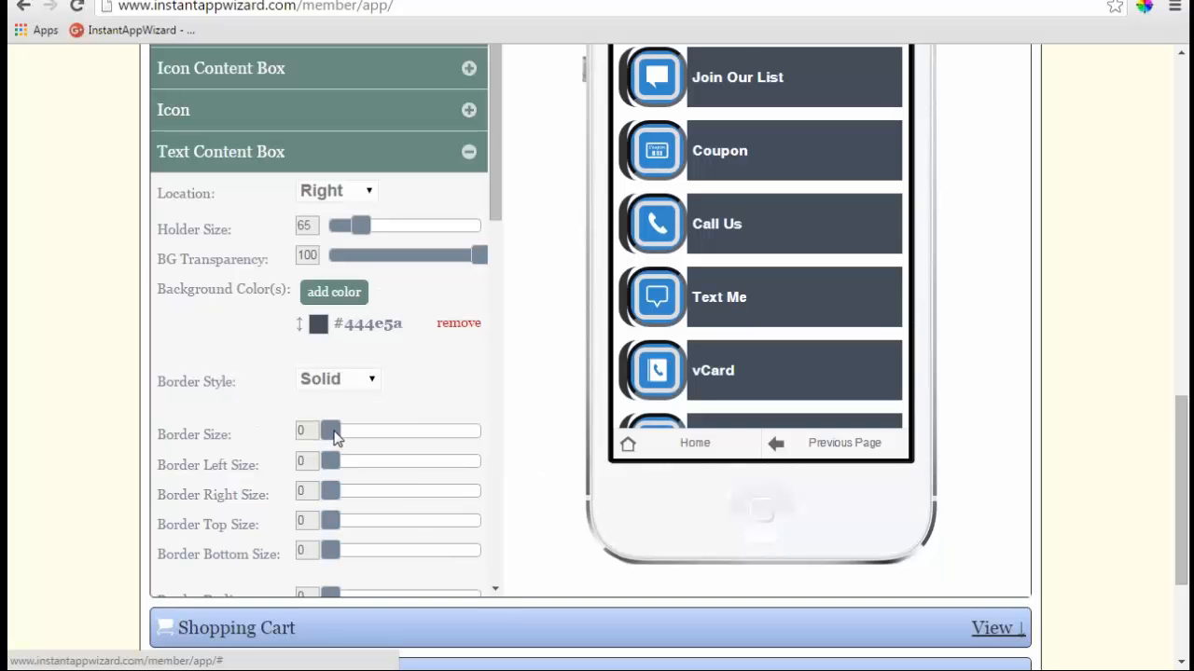
left_click_drag(334, 435, 378, 438)
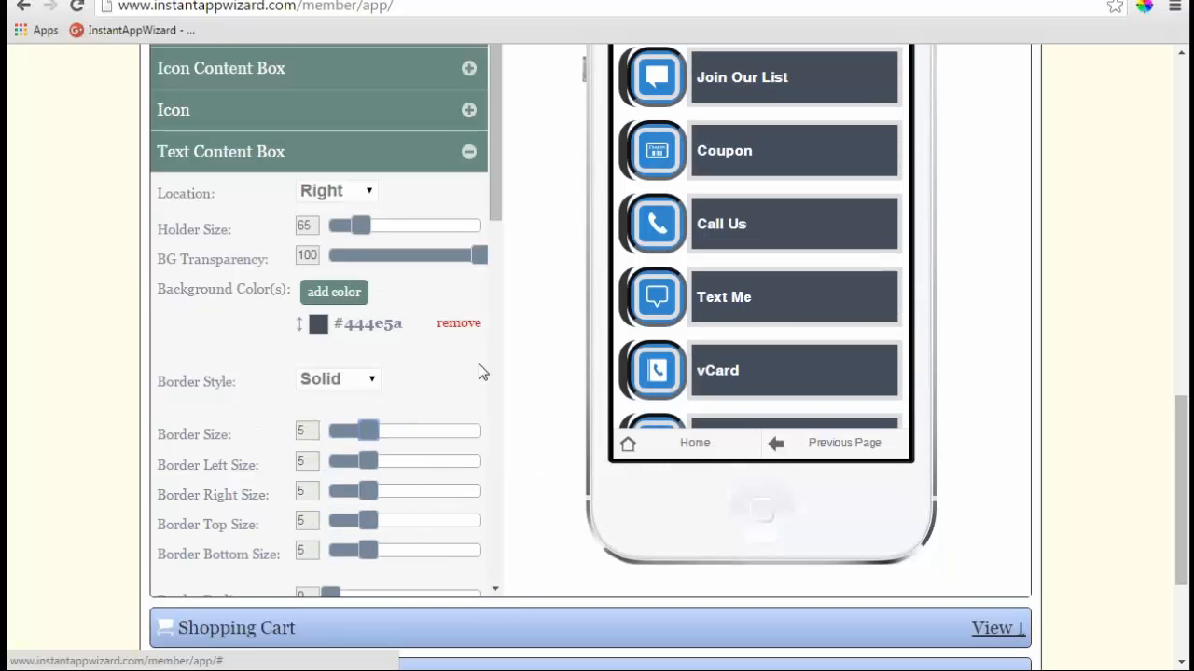
left_click_drag(491, 201, 493, 329)
left_click_drag(330, 363, 544, 370)
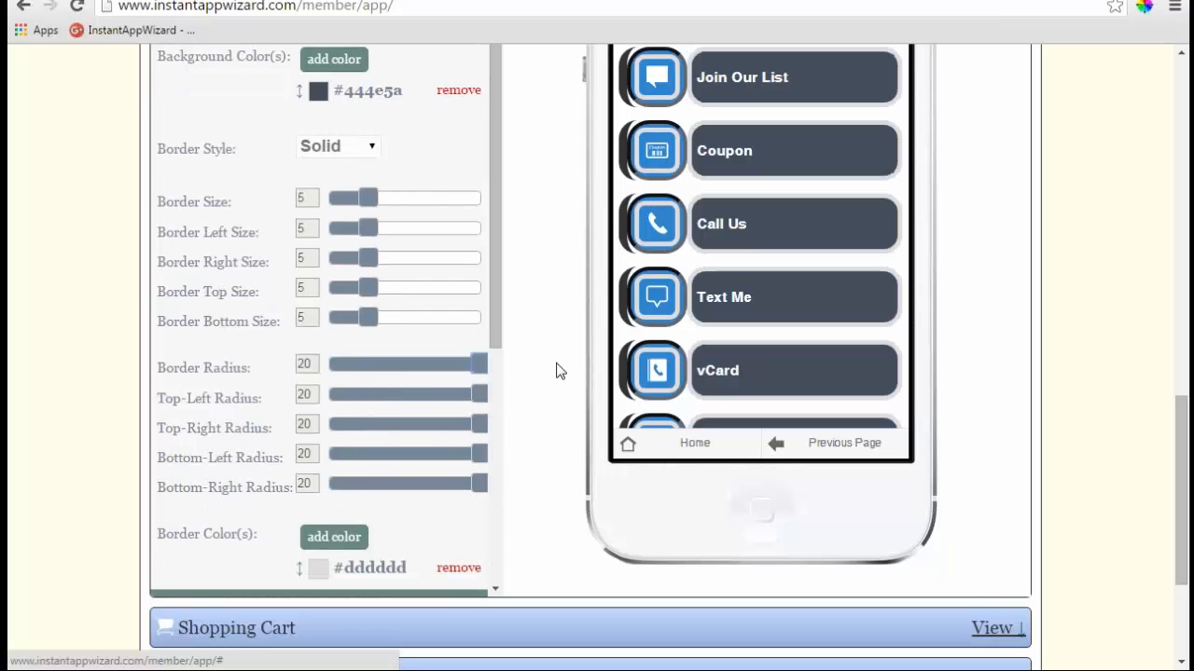
- Change the text box border style to Dashed and collapse Text Content Box
scroll(426, 395, "up", 1)
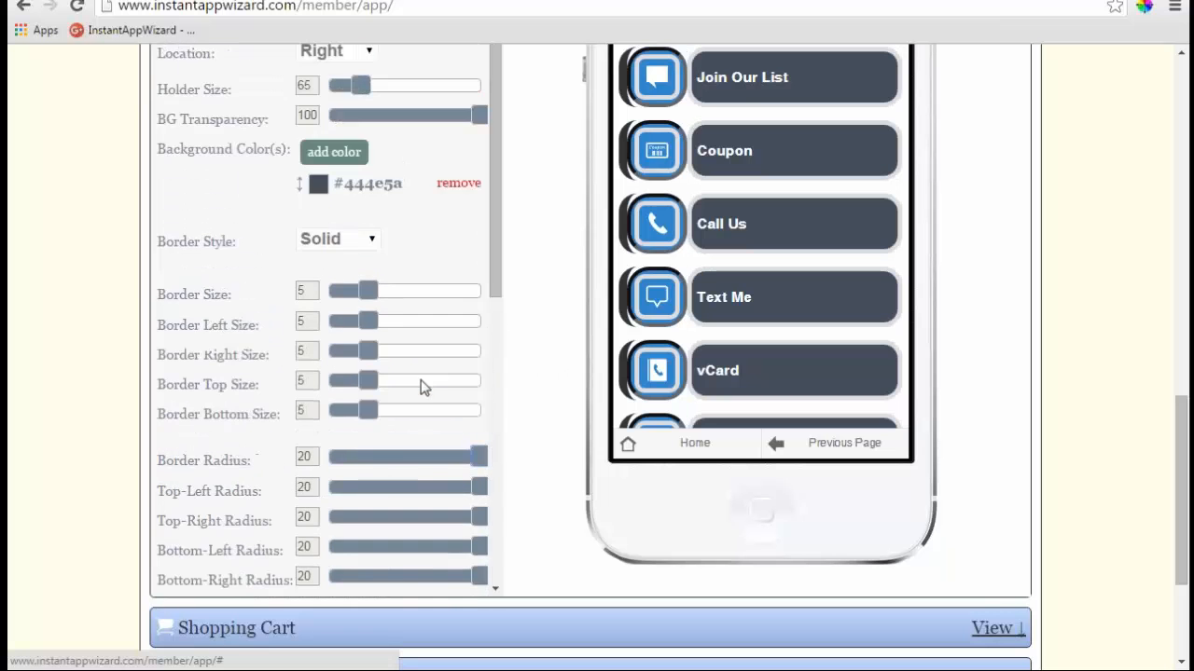
left_click(369, 241)
left_click(347, 281)
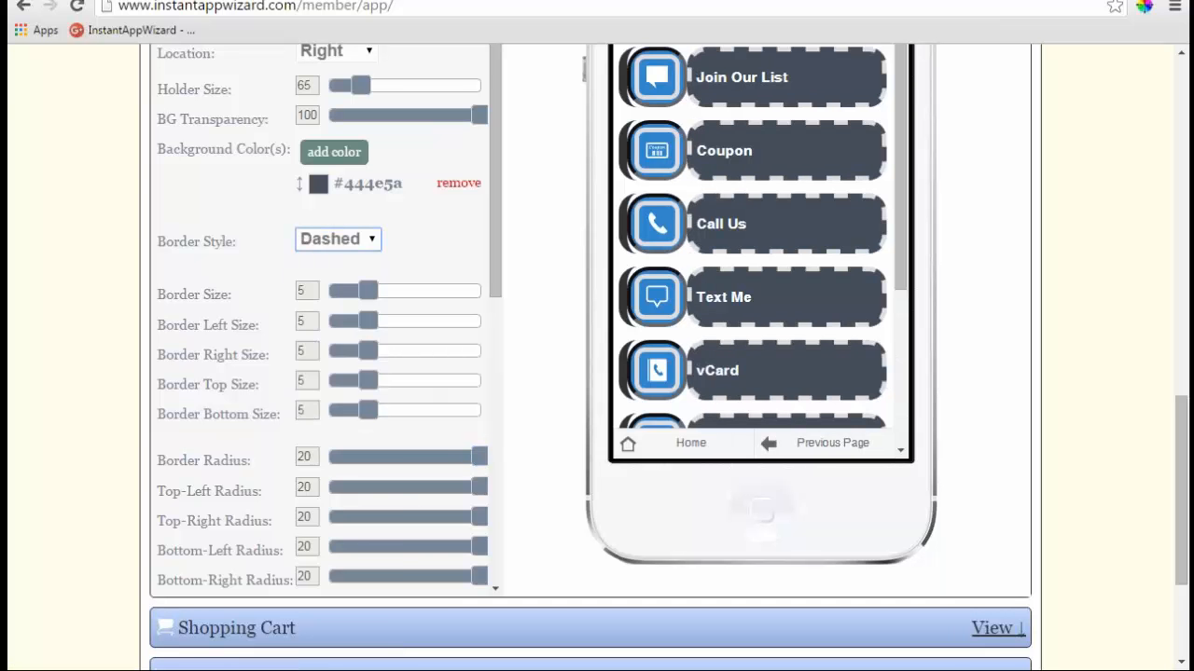
scroll(641, 312, "down", 1)
scroll(653, 280, "down", 1)
scroll(644, 271, "up", 2)
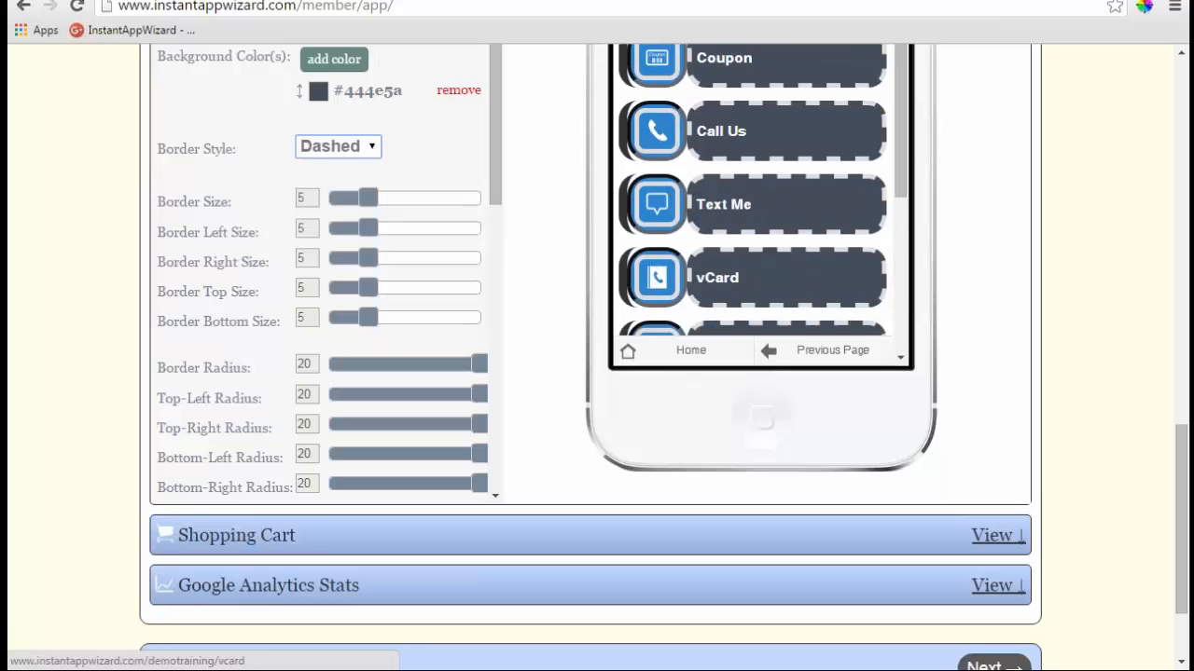
scroll(527, 258, "up", 1)
scroll(527, 259, "up", 1)
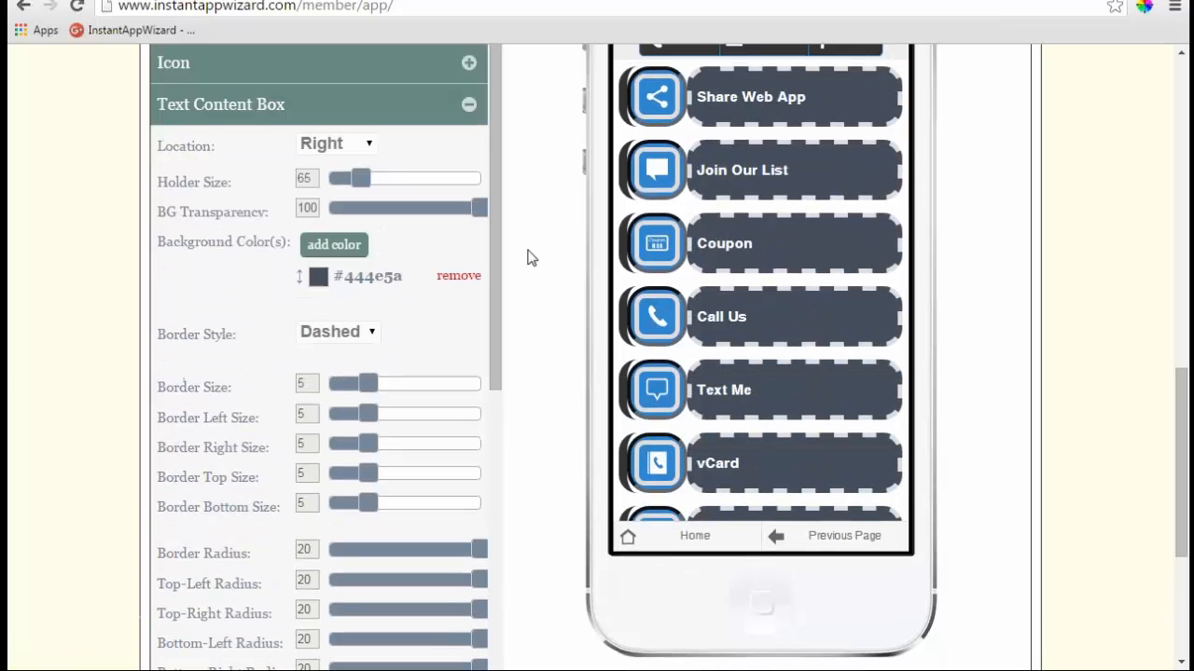
left_click(479, 111)
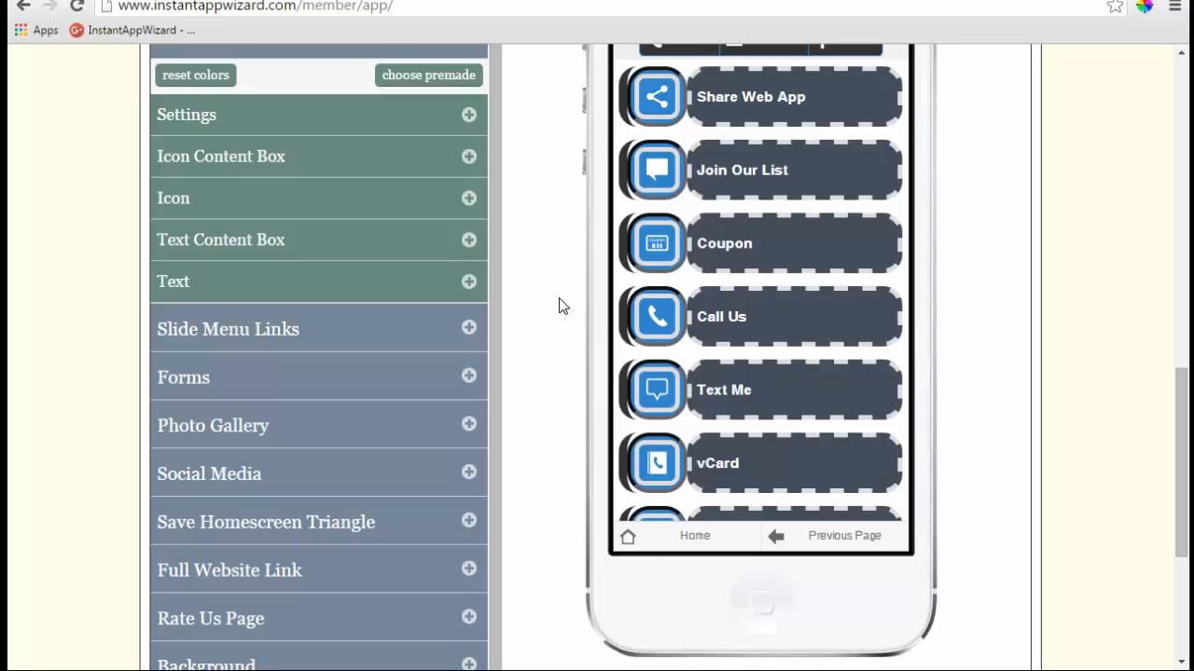
- Adjust link label size and padding, trying centre and right alignment before returning to left
left_click(470, 282)
scroll(472, 289, "down", 1)
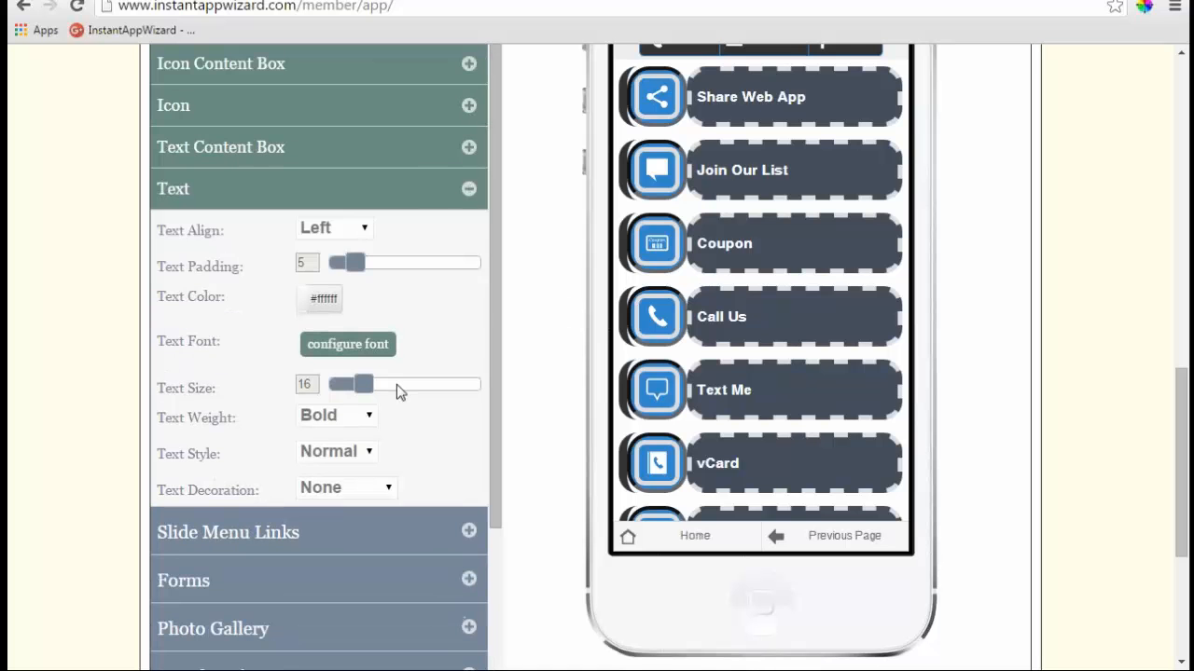
mouse_move(371, 390)
left_mouse_down()
mouse_move(432, 392)
mouse_move(364, 390)
left_mouse_up()
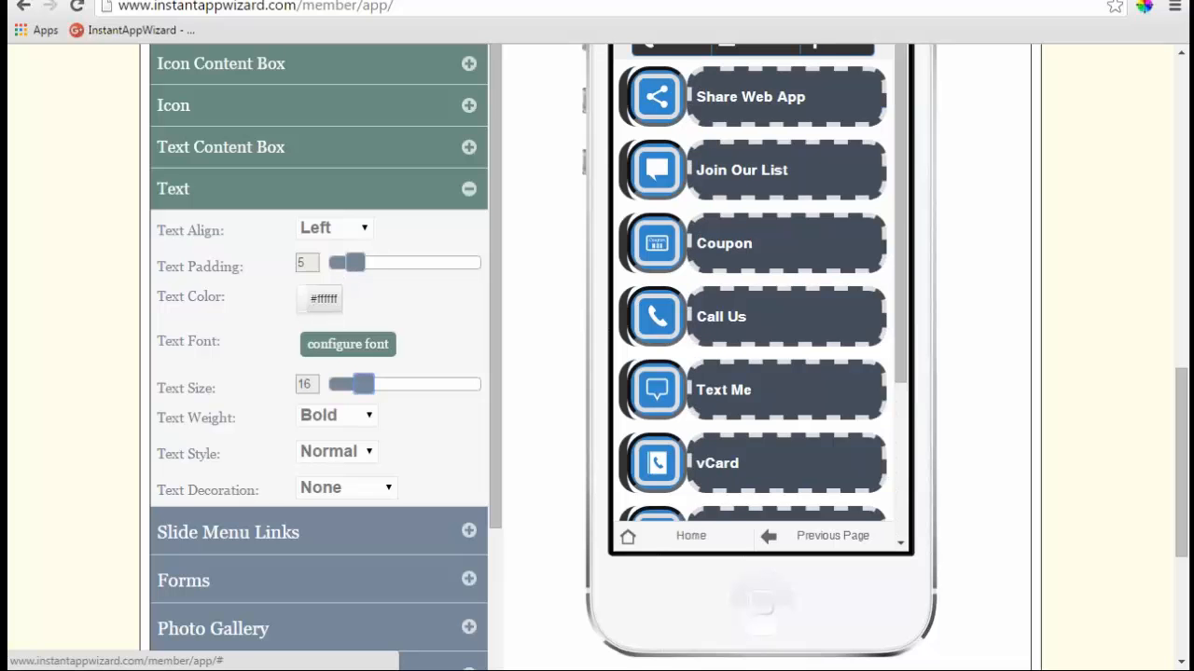
mouse_move(355, 265)
left_mouse_down()
mouse_move(488, 268)
mouse_move(352, 268)
left_mouse_up()
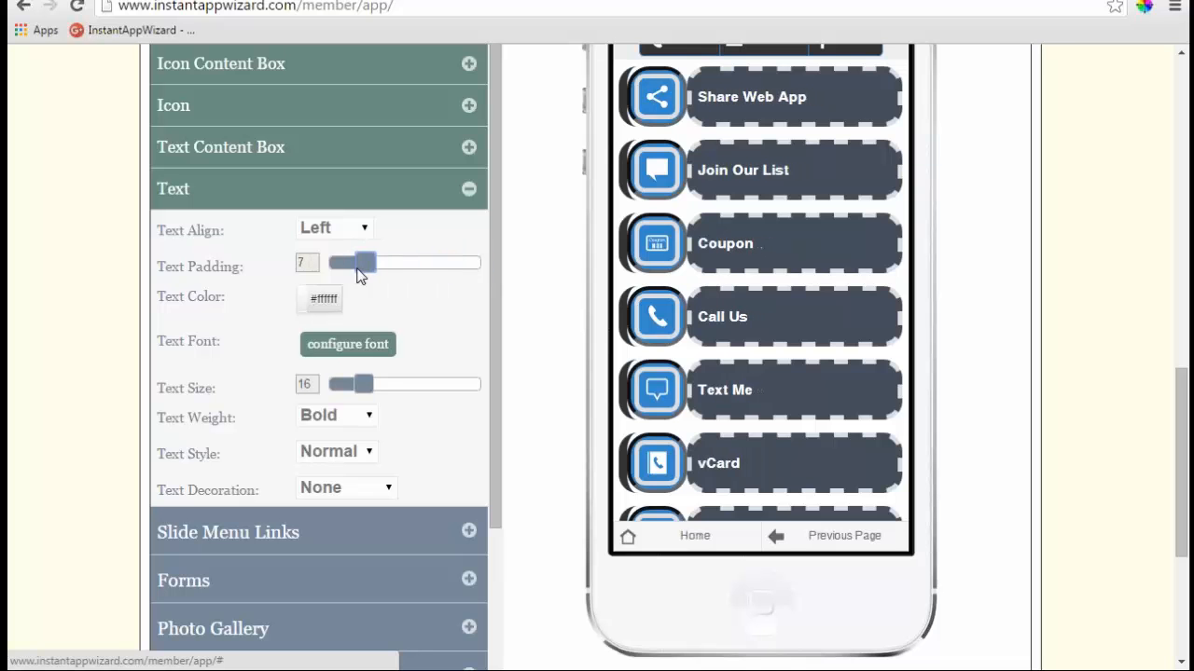
left_click(327, 228)
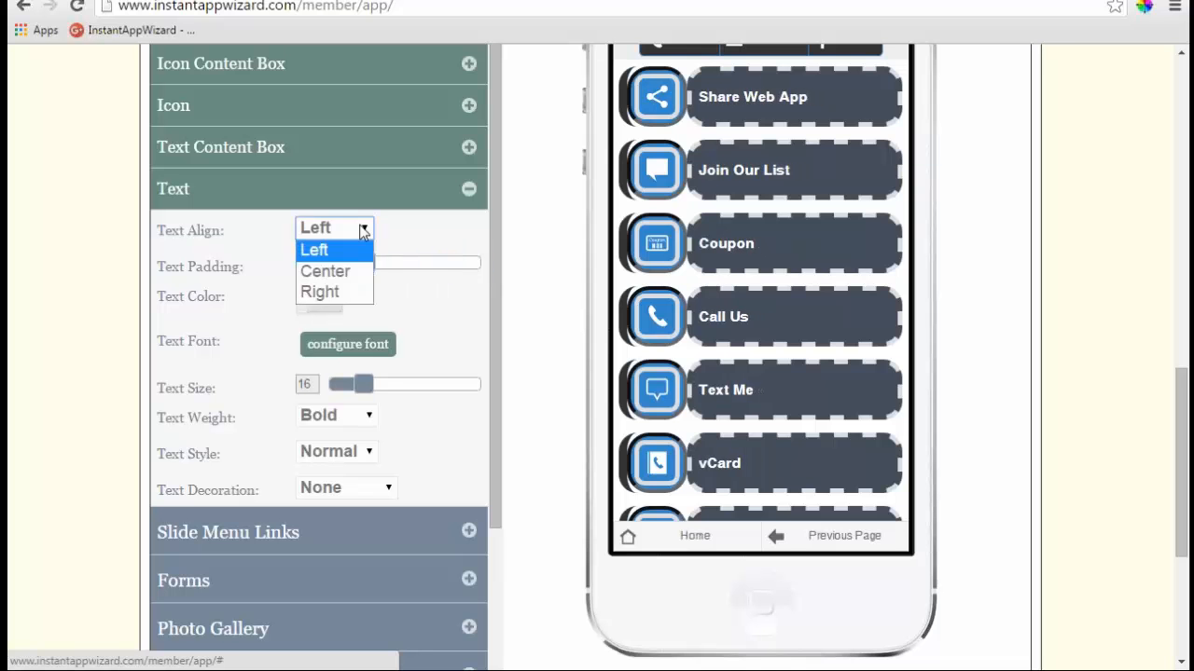
left_click(321, 271)
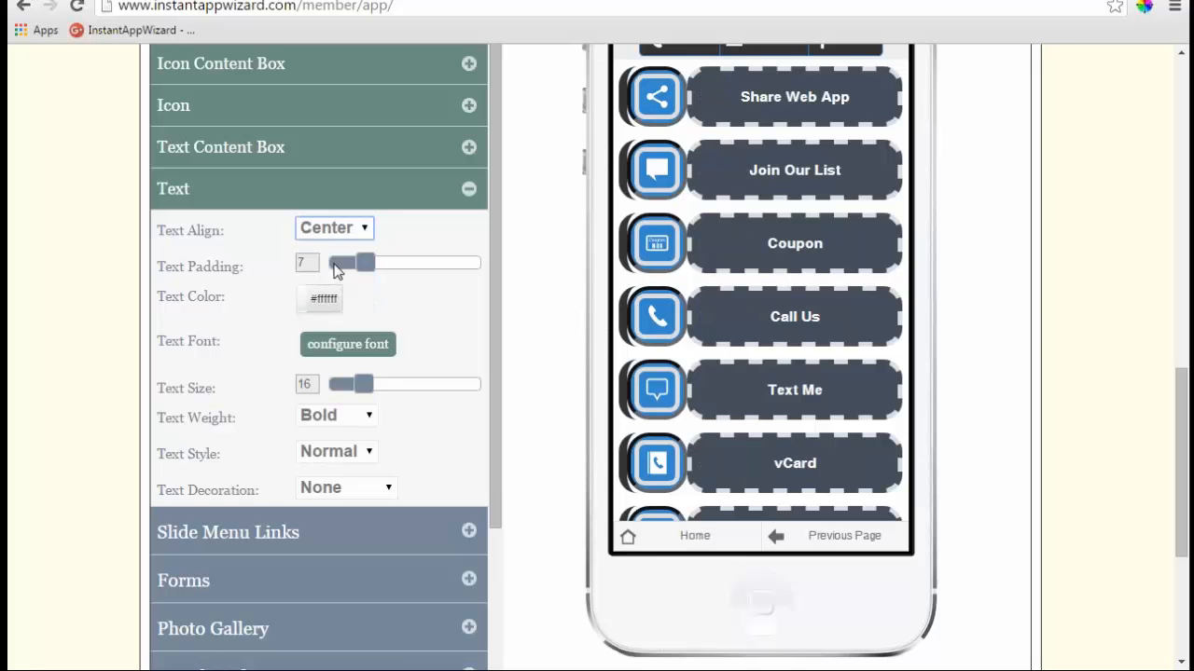
left_click(361, 232)
left_click(334, 280)
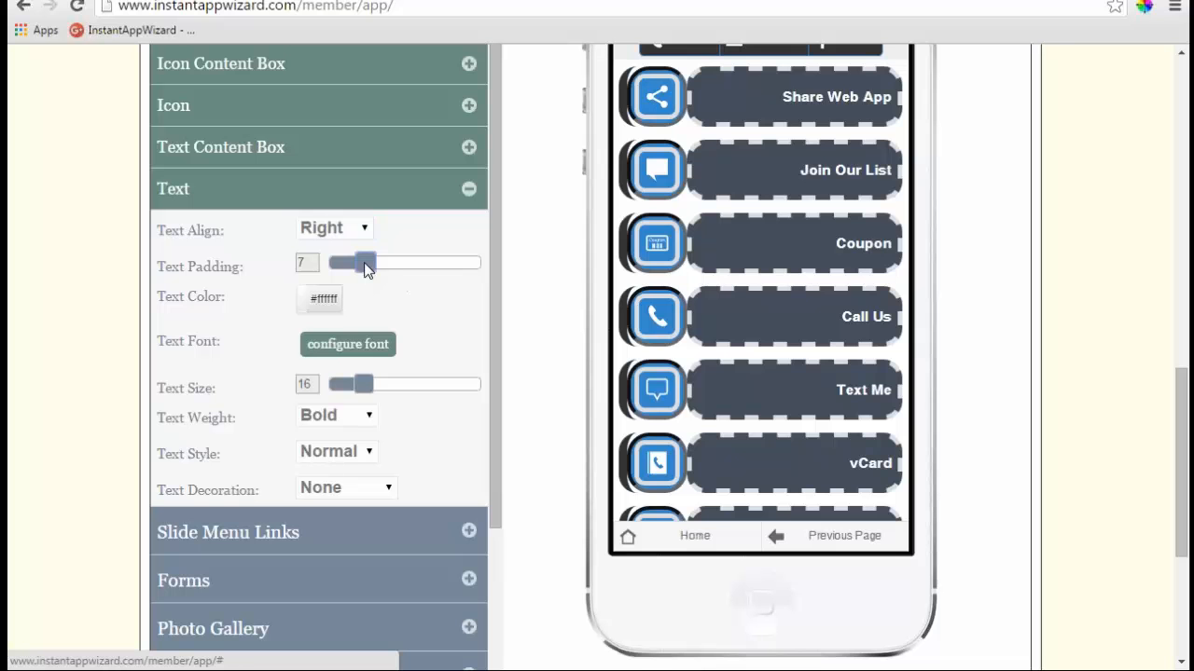
mouse_move(365, 267)
left_mouse_down()
mouse_move(472, 268)
mouse_move(373, 263)
left_mouse_up()
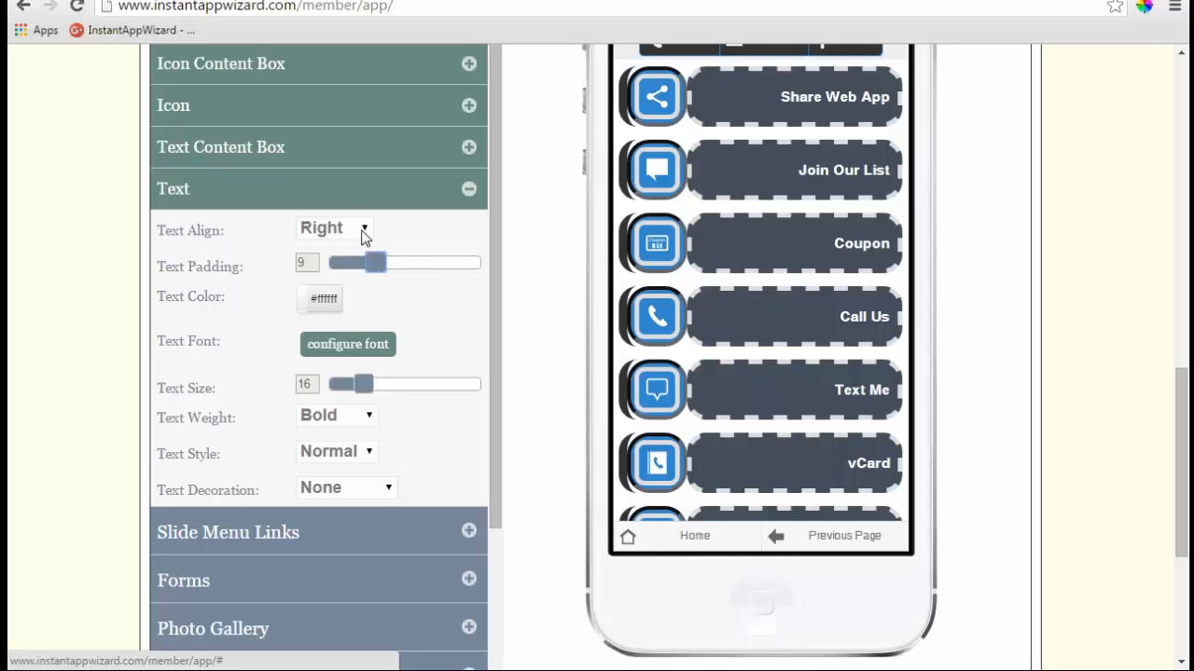
left_click(364, 231)
left_click(314, 248)
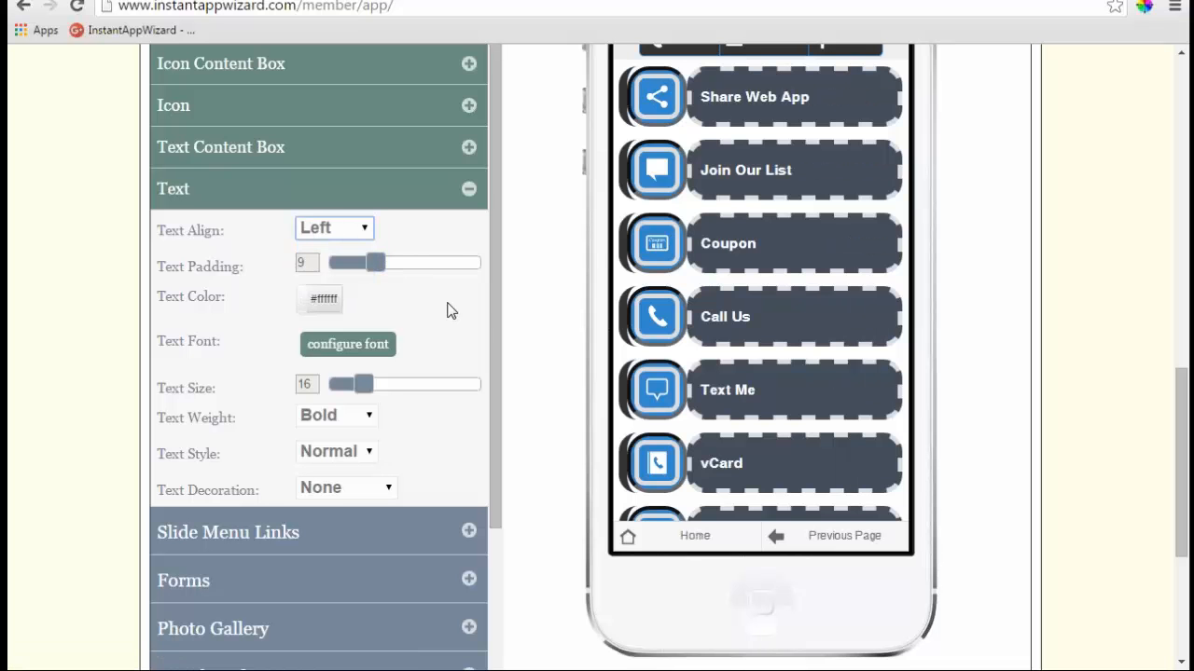
- Set the main link labels' text weight to Bold
scroll(490, 310, "down", 1)
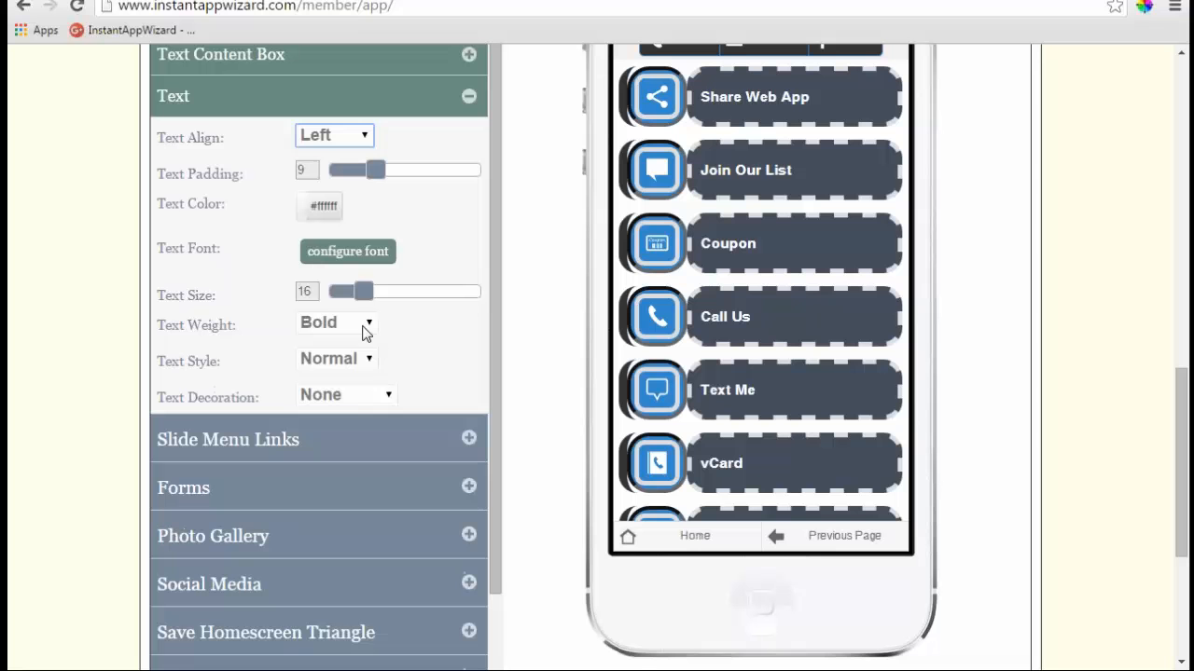
left_click(365, 329)
left_click(367, 342)
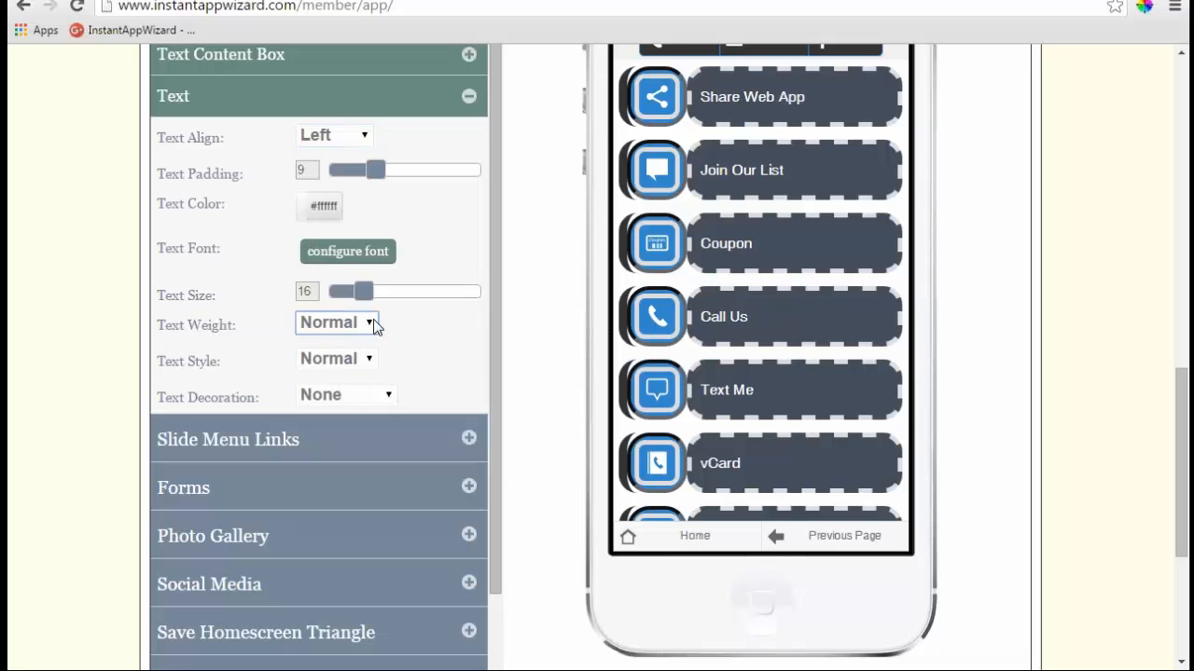
left_click(372, 323)
left_click(341, 368)
- Try italic and underline on the labels, then reset to Normal style and no underline
left_click(361, 360)
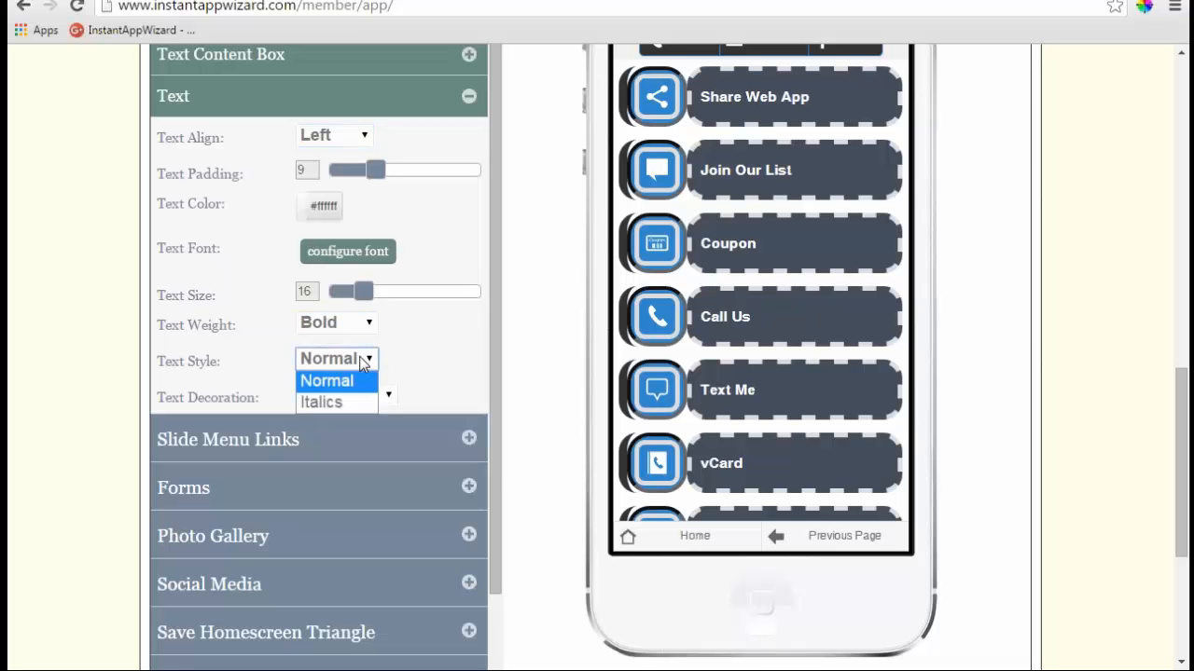
left_click(338, 401)
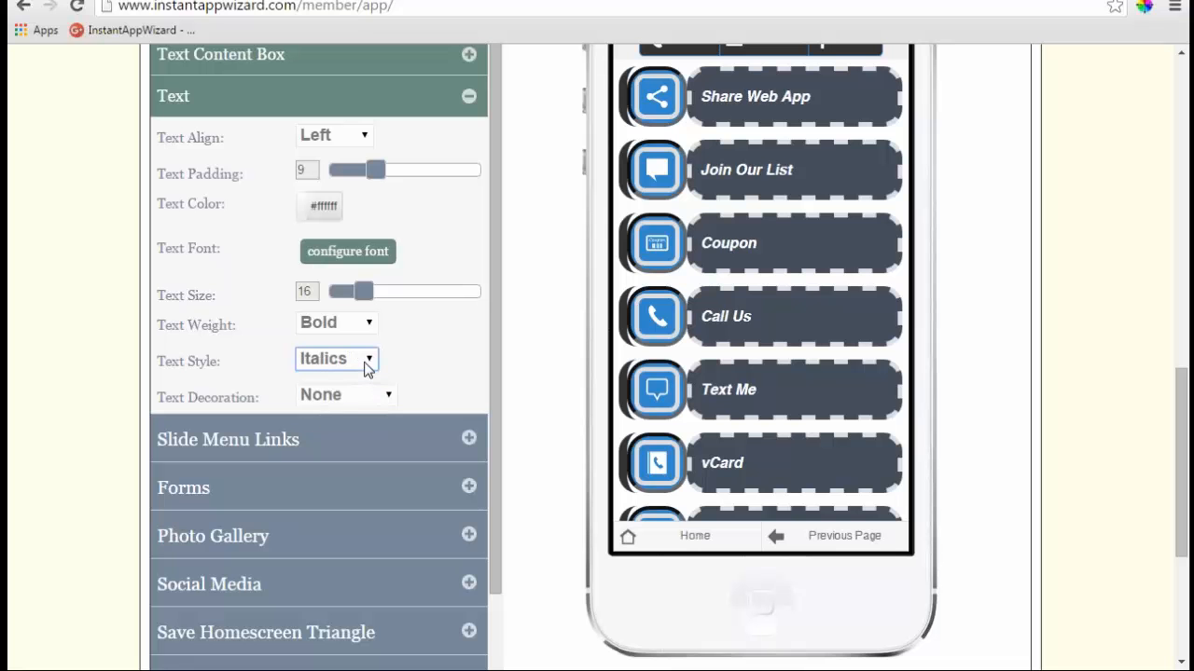
left_click(365, 368)
left_click(338, 381)
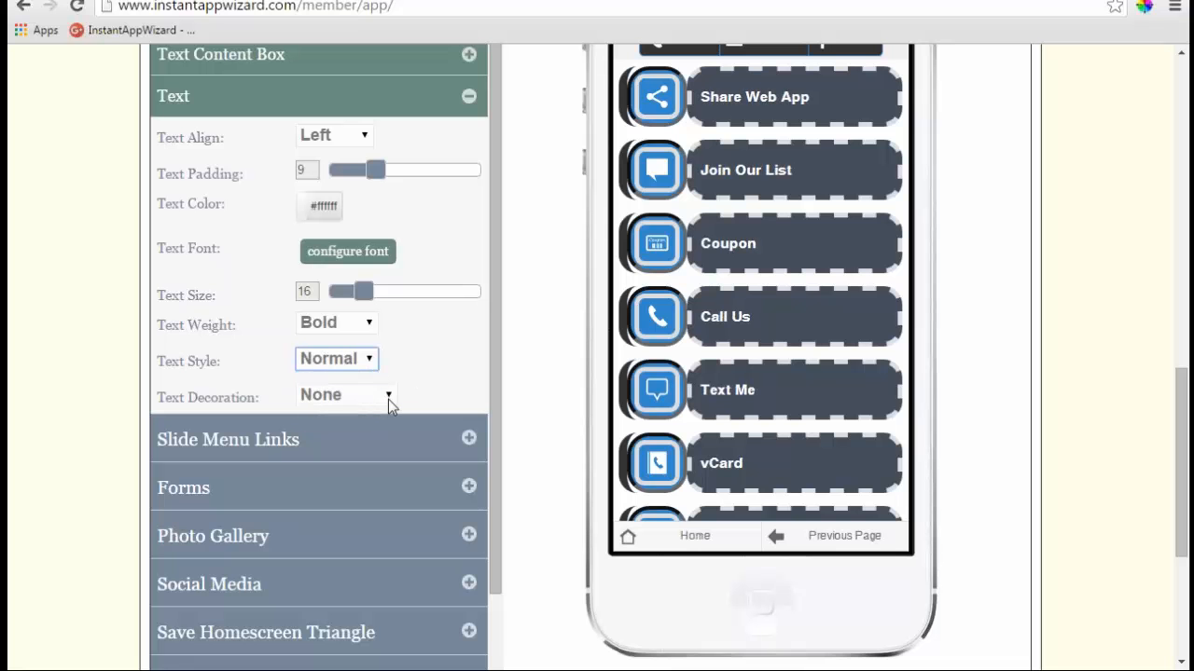
left_click(388, 399)
left_click(364, 436)
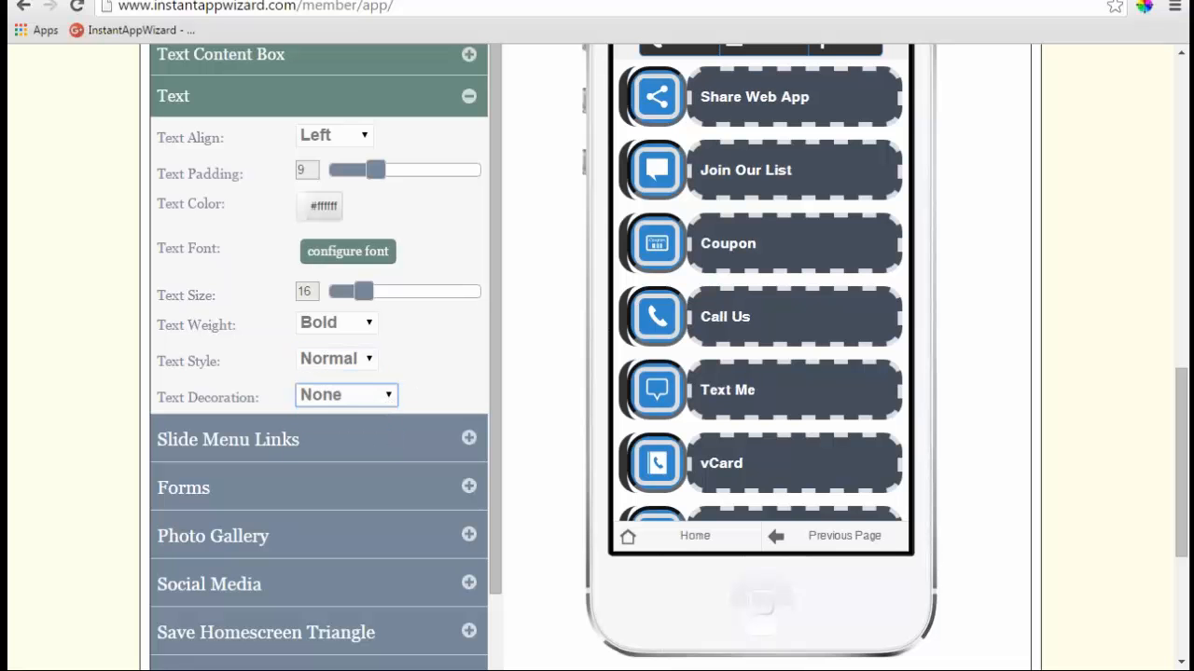
left_click(384, 399)
left_click(345, 416)
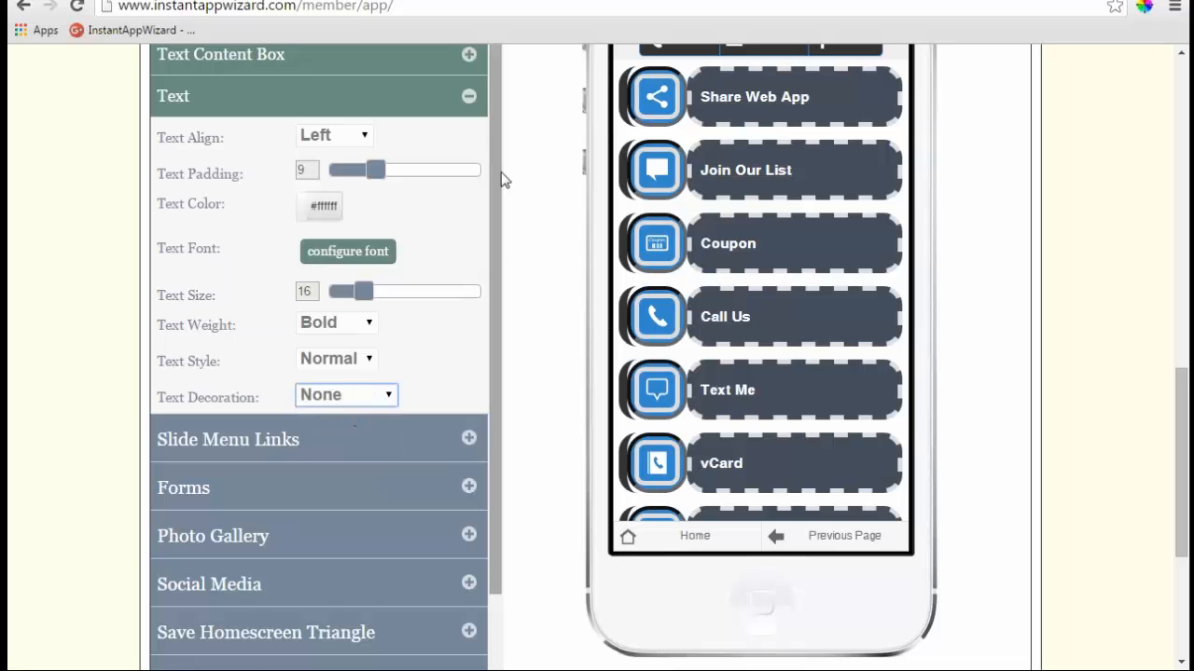
left_click(469, 97)
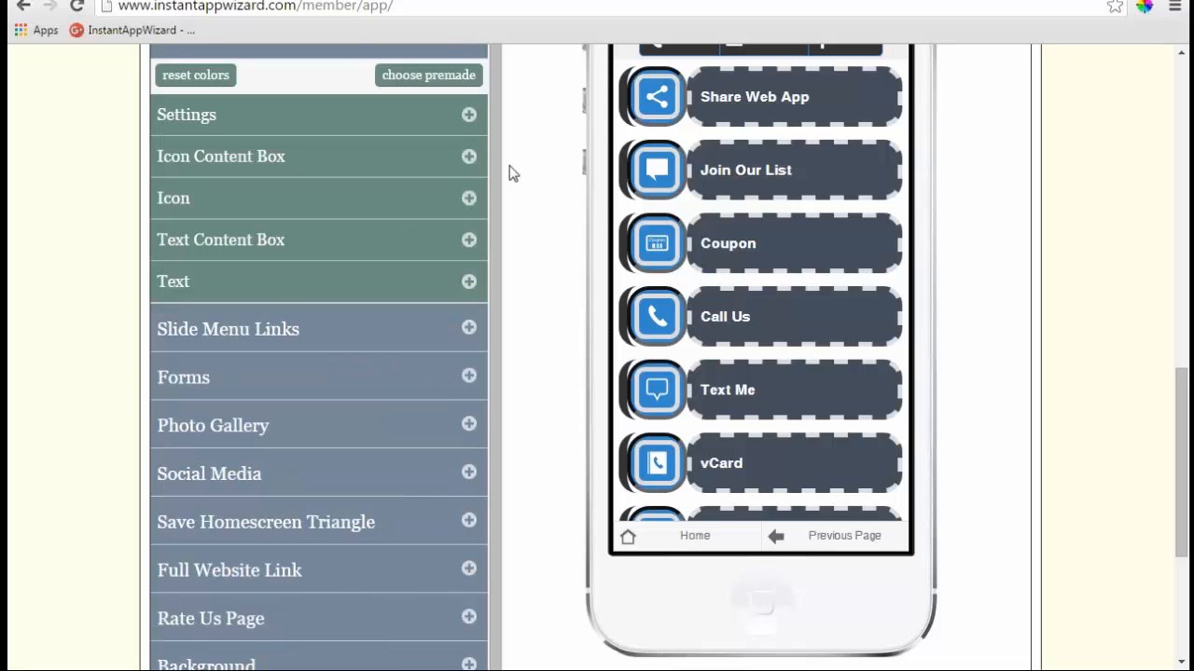
scroll(512, 173, "up", 1)
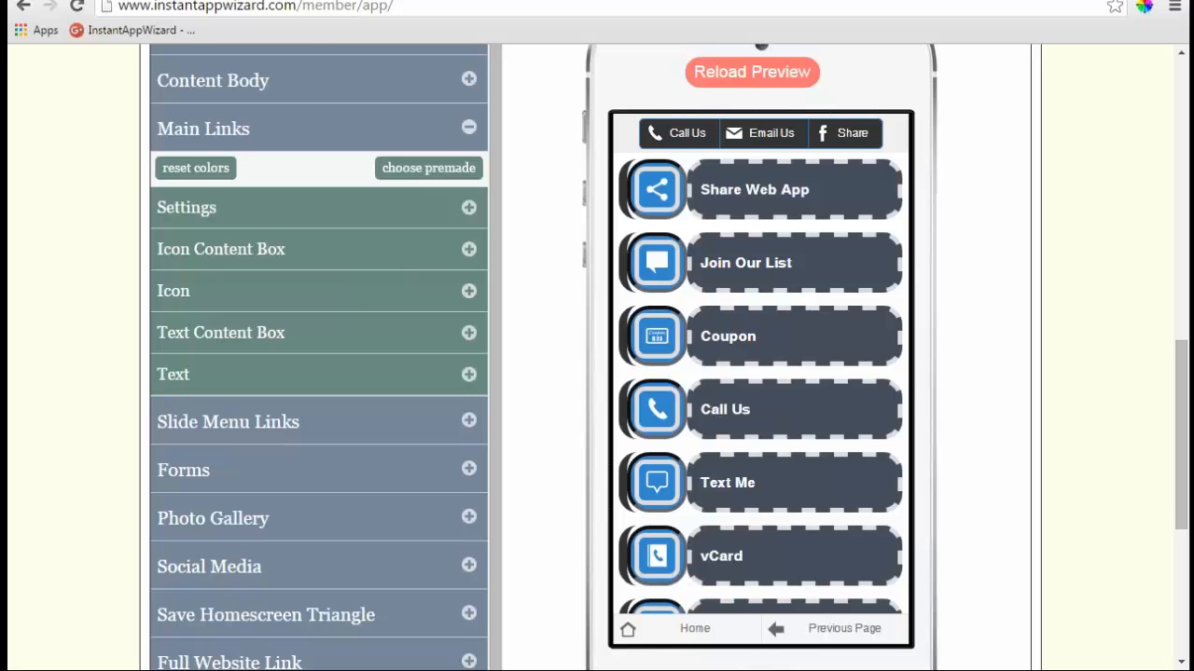
scroll(597, 373, "up", 1)
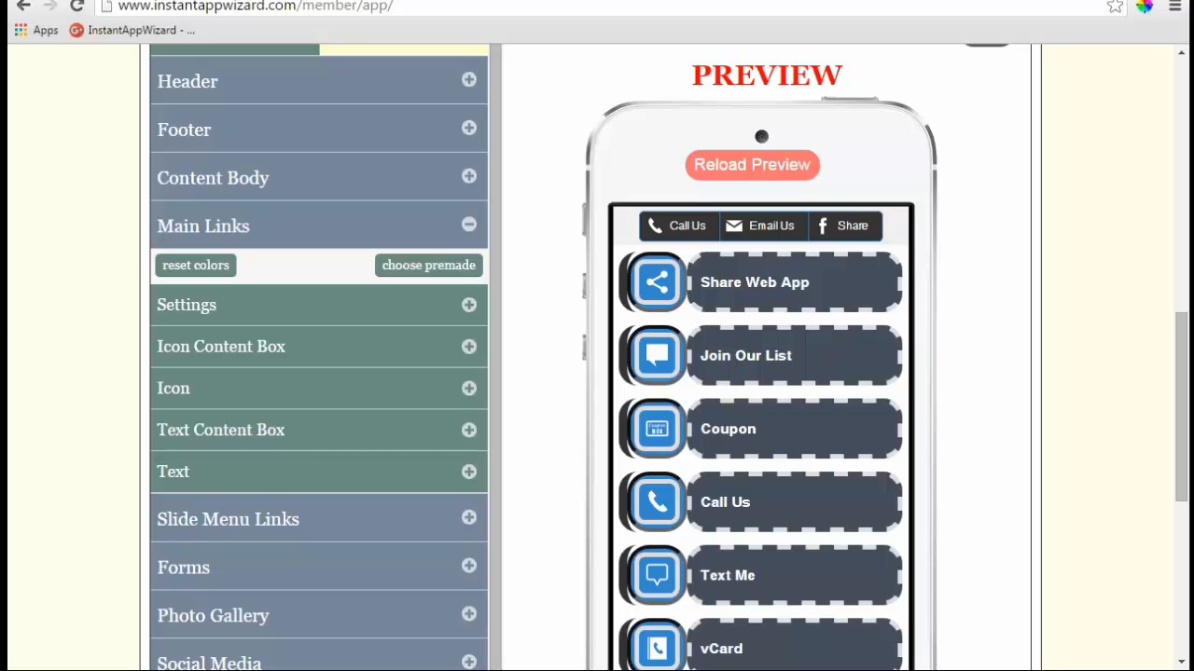
- Collapse Main Links and drag the Slide Menu Links Border Size slider to 0
left_click(469, 225)
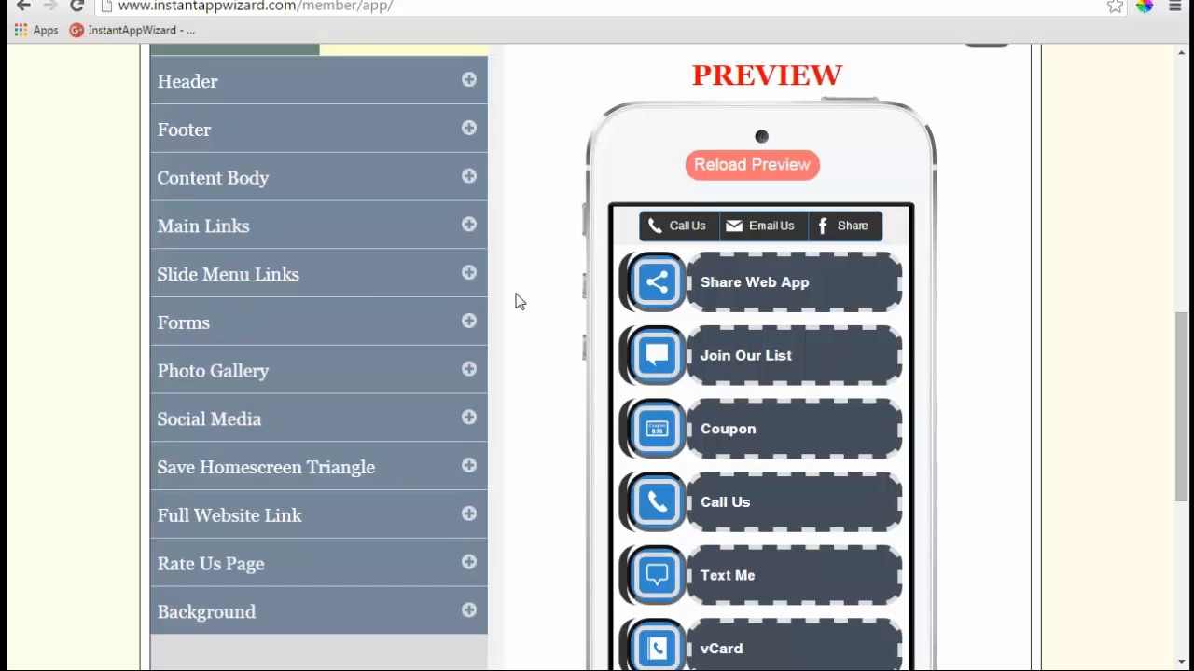
left_click(468, 272)
scroll(523, 296, "down", 1)
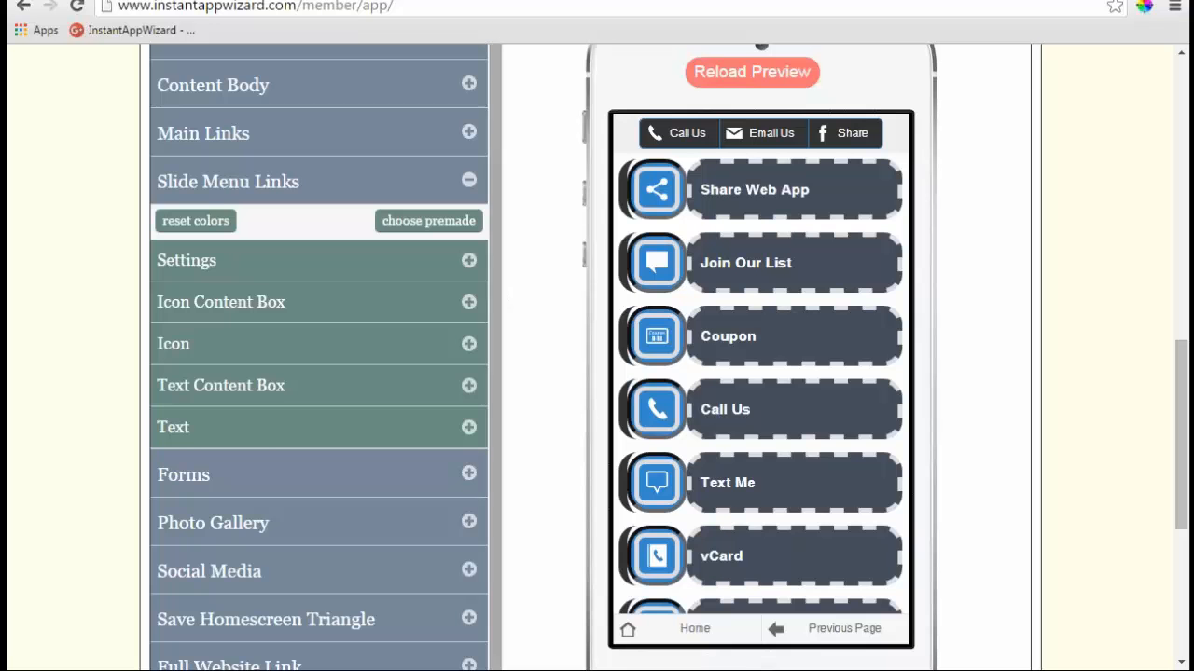
left_click(468, 262)
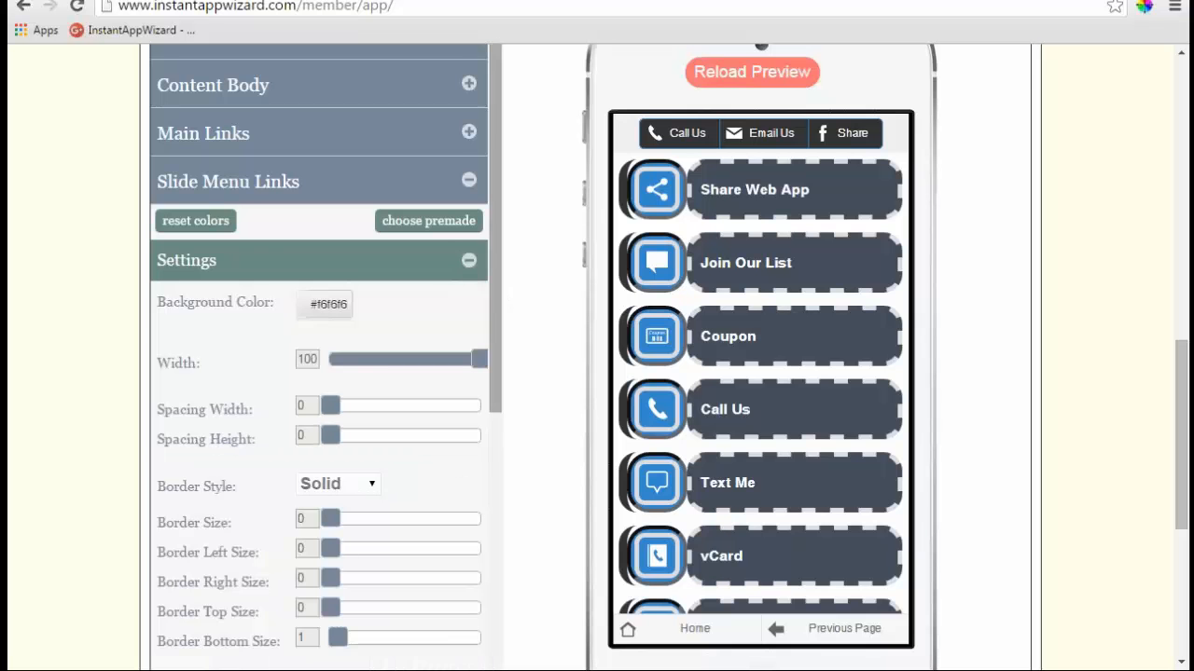
scroll(468, 269, "down", 1)
scroll(481, 268, "down", 1)
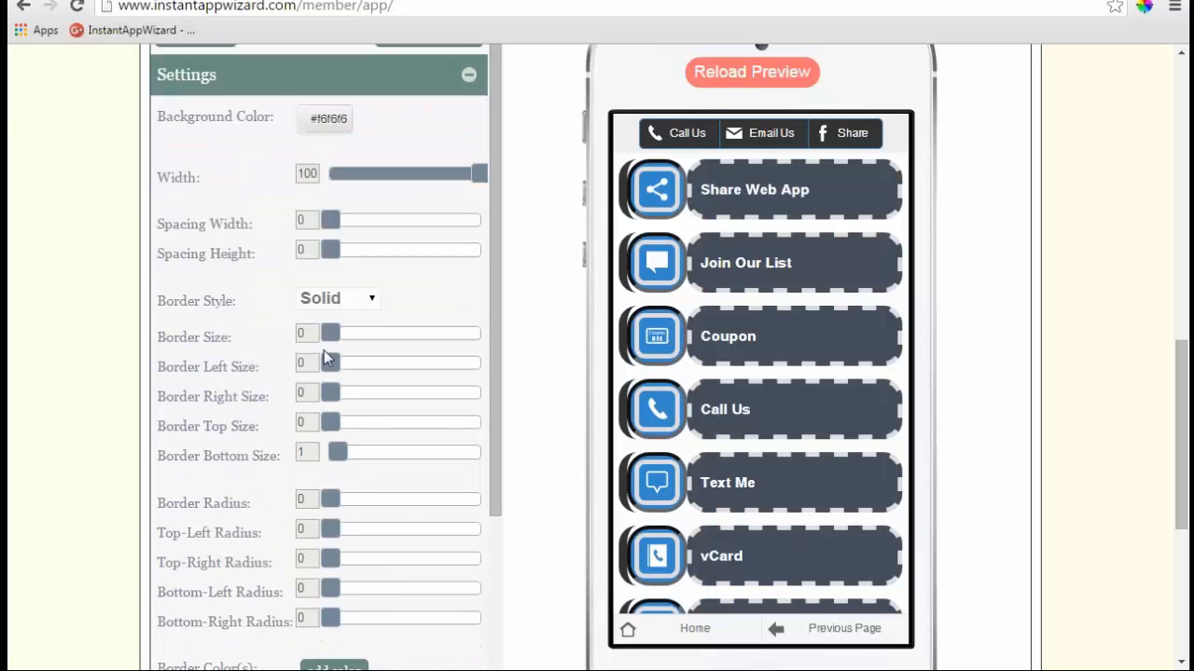
mouse_move(329, 337)
left_mouse_down()
mouse_move(380, 343)
mouse_move(317, 339)
mouse_move(327, 338)
left_mouse_up()
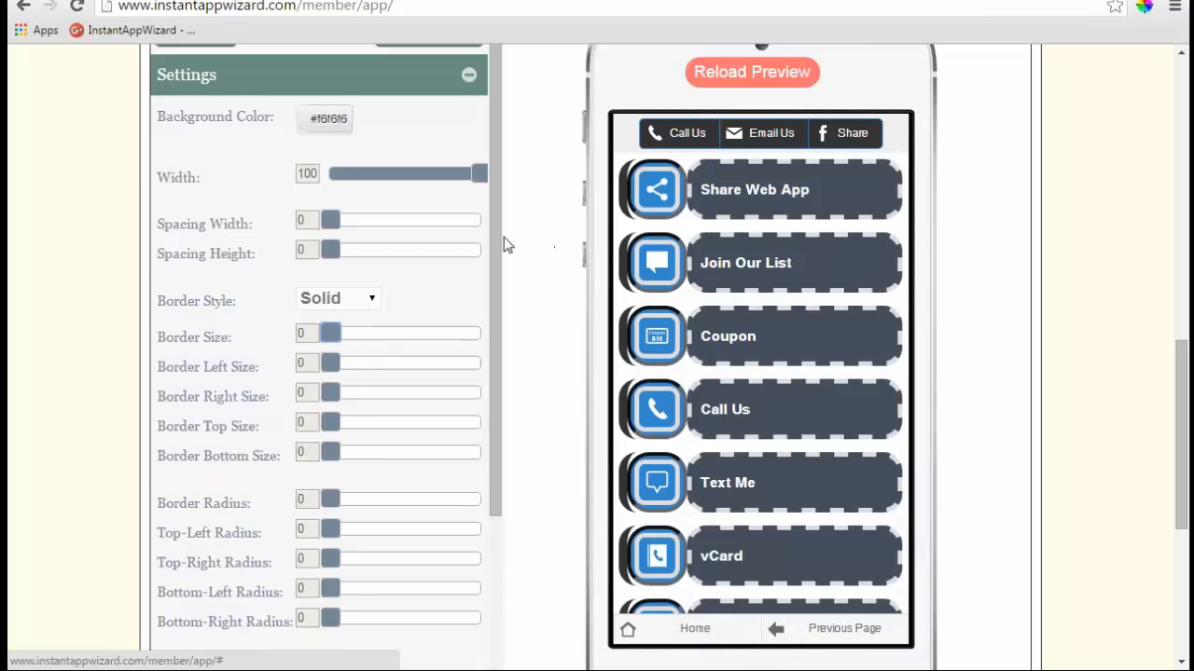
- Scroll through the Slide Menu Links settings to confirm every border size reads 0
scroll(492, 280, "down", 1)
scroll(490, 336, "down", 1)
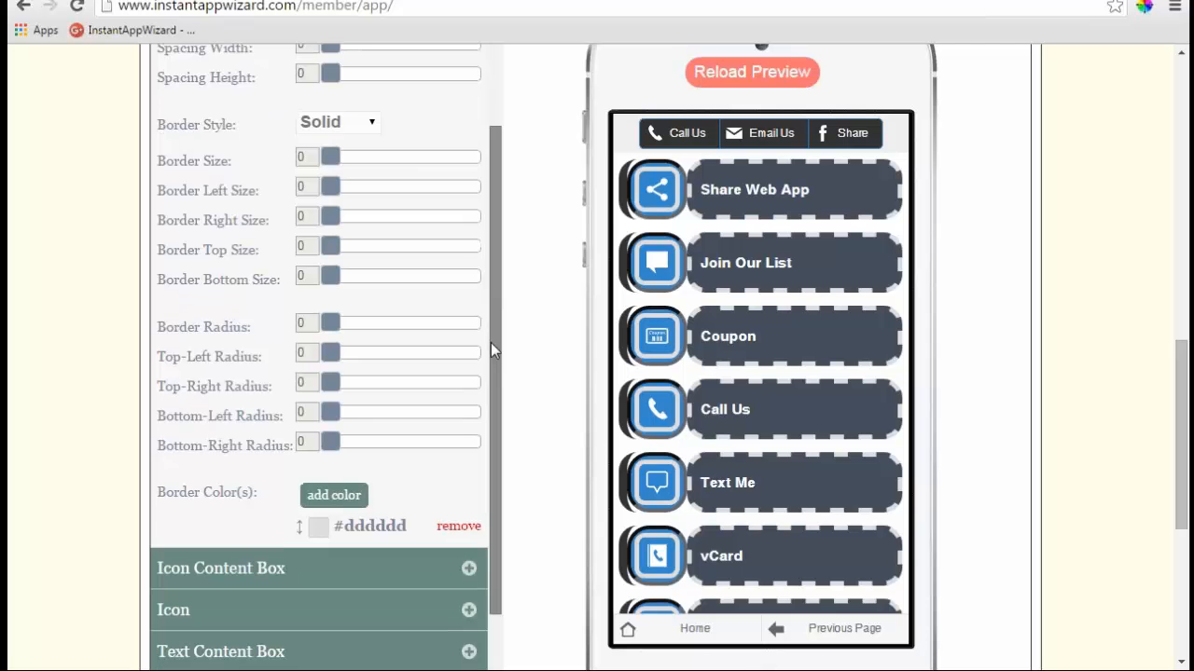
scroll(491, 342, "down", 2)
scroll(491, 343, "down", 1)
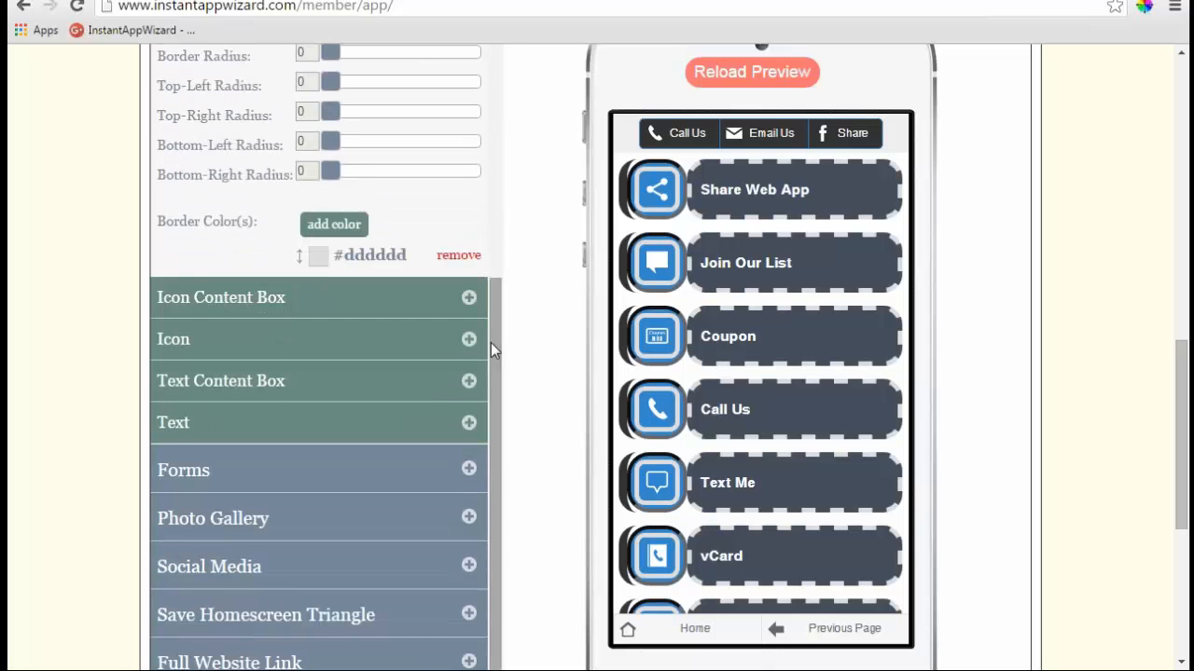
scroll(491, 342, "up", 4)
scroll(491, 343, "down", 2)
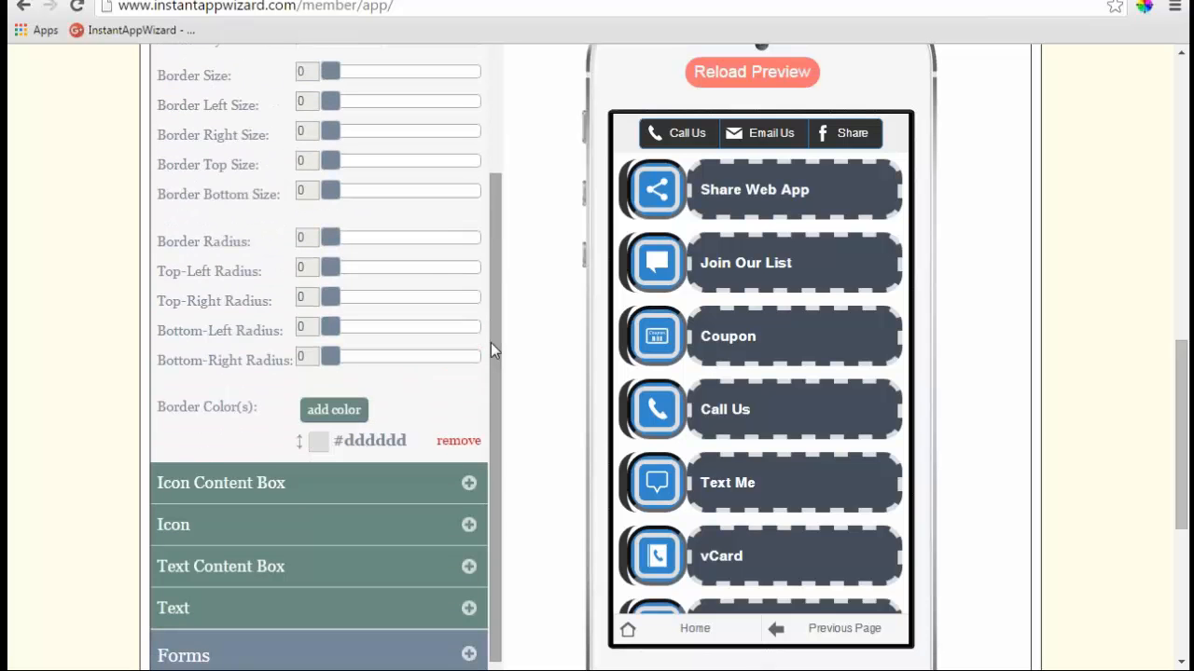
scroll(491, 343, "up", 2)
scroll(491, 342, "up", 2)
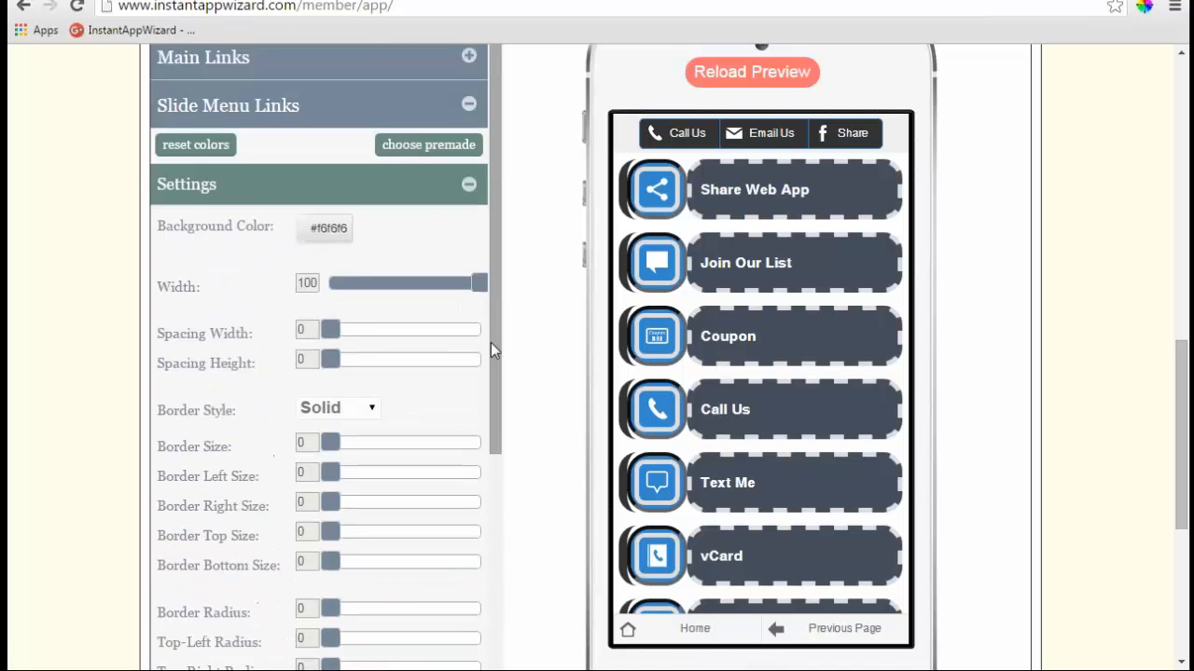
scroll(535, 293, "up", 6)
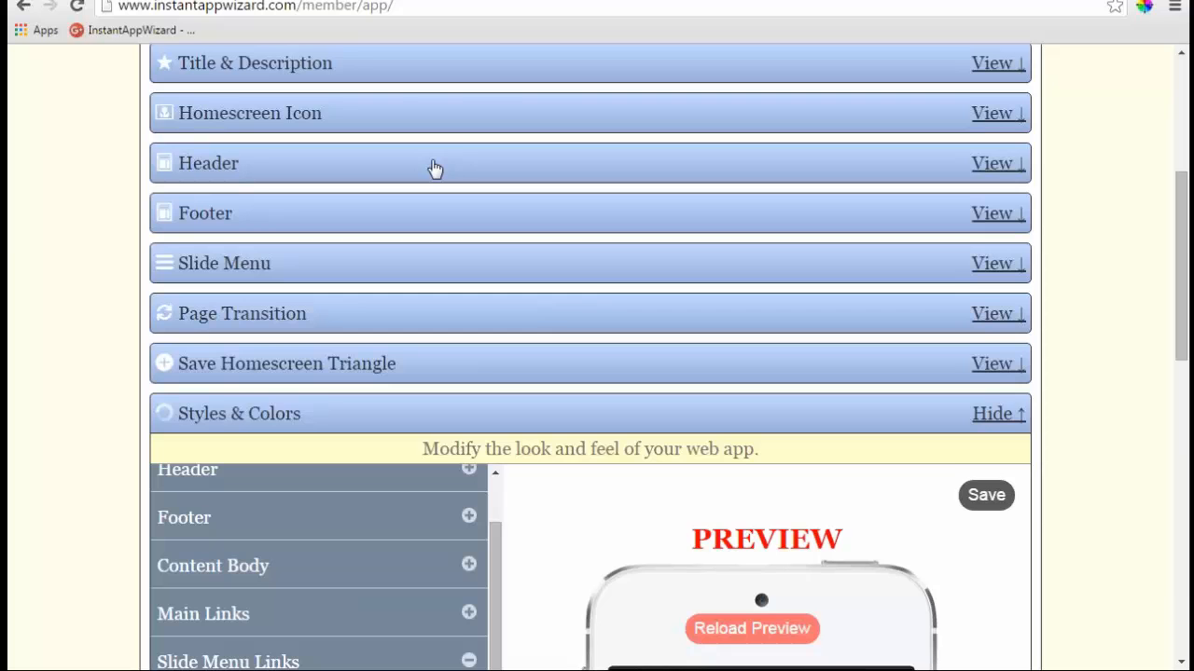
- In the Header's Title Bar Settings, set Show Title Bar On to All Pages
left_click(434, 166)
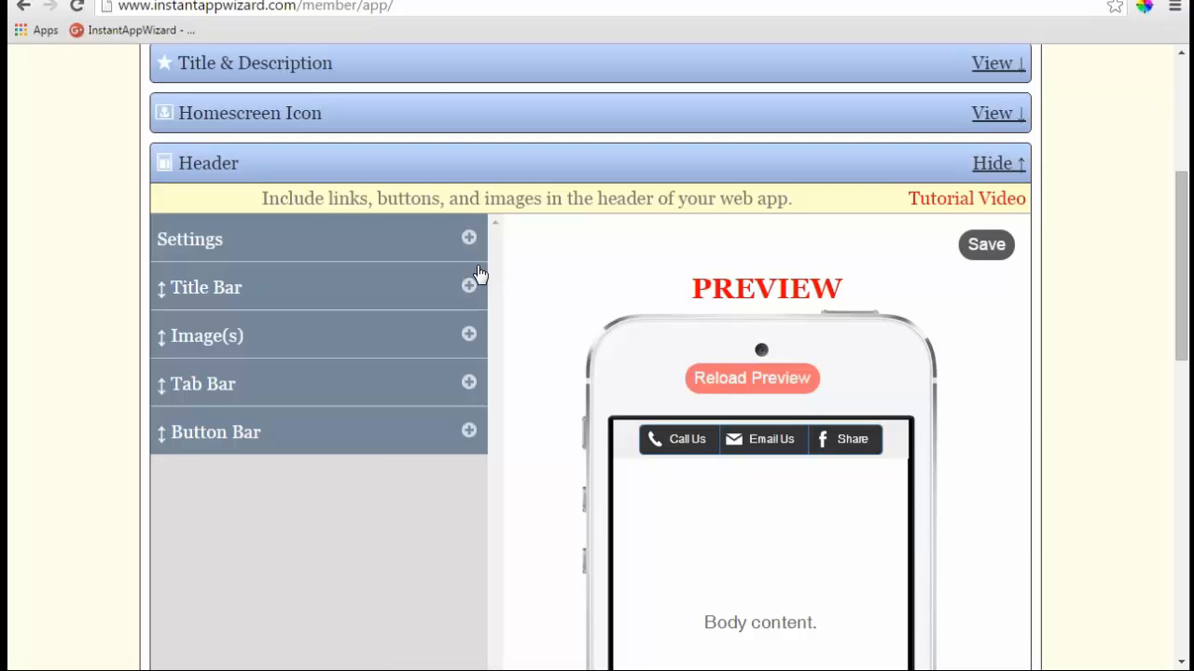
left_click(469, 238)
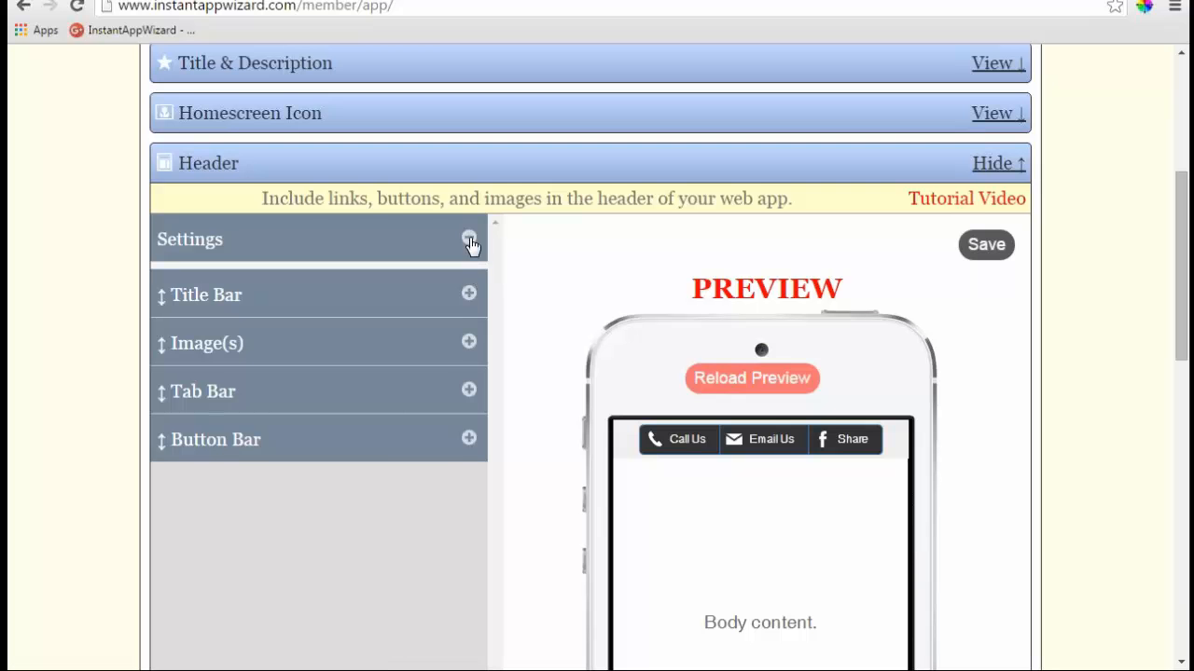
left_click(466, 369)
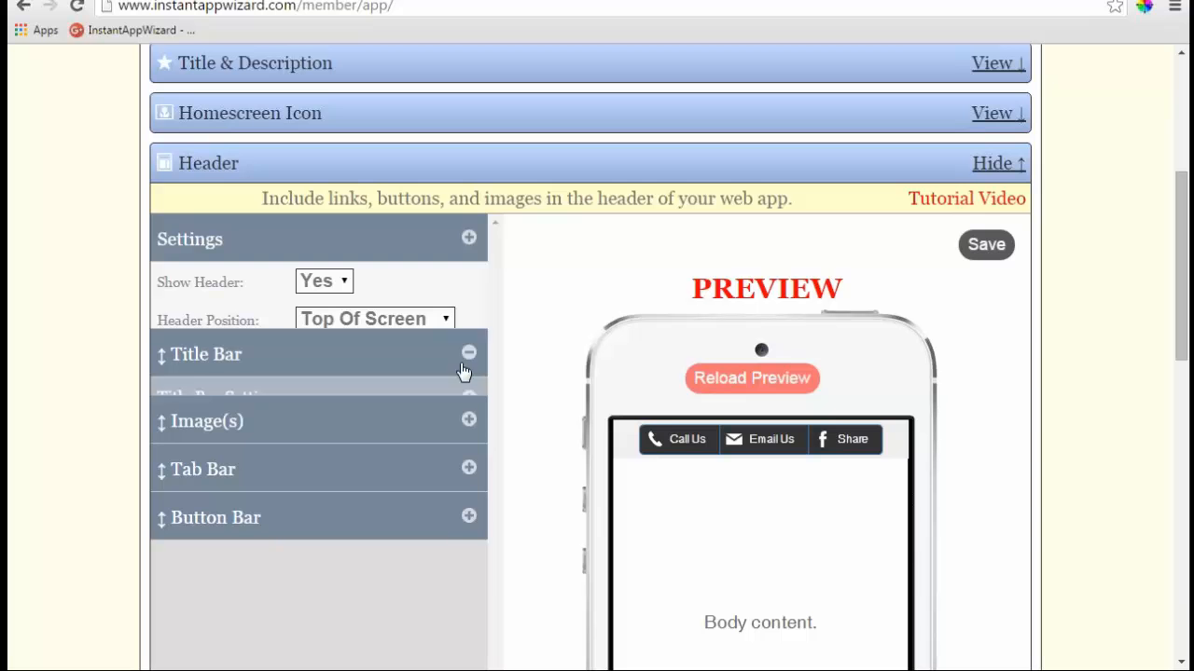
left_click(469, 333)
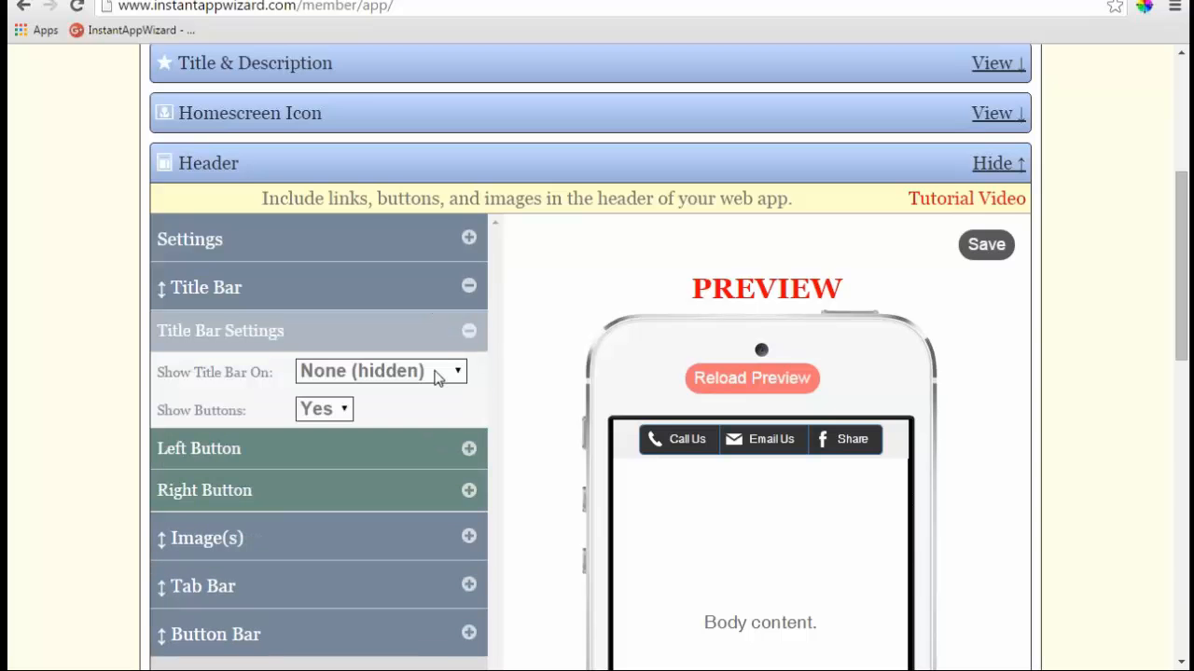
left_click(436, 374)
left_click(413, 395)
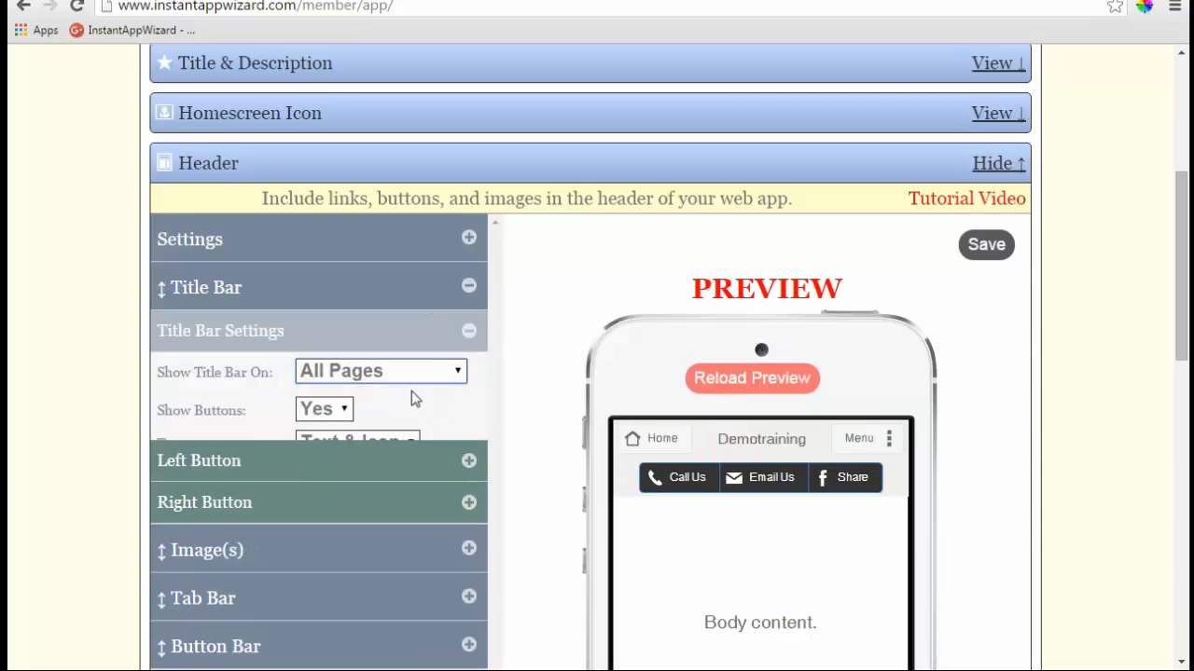
scroll(571, 280, "down", 1)
scroll(572, 281, "down", 9)
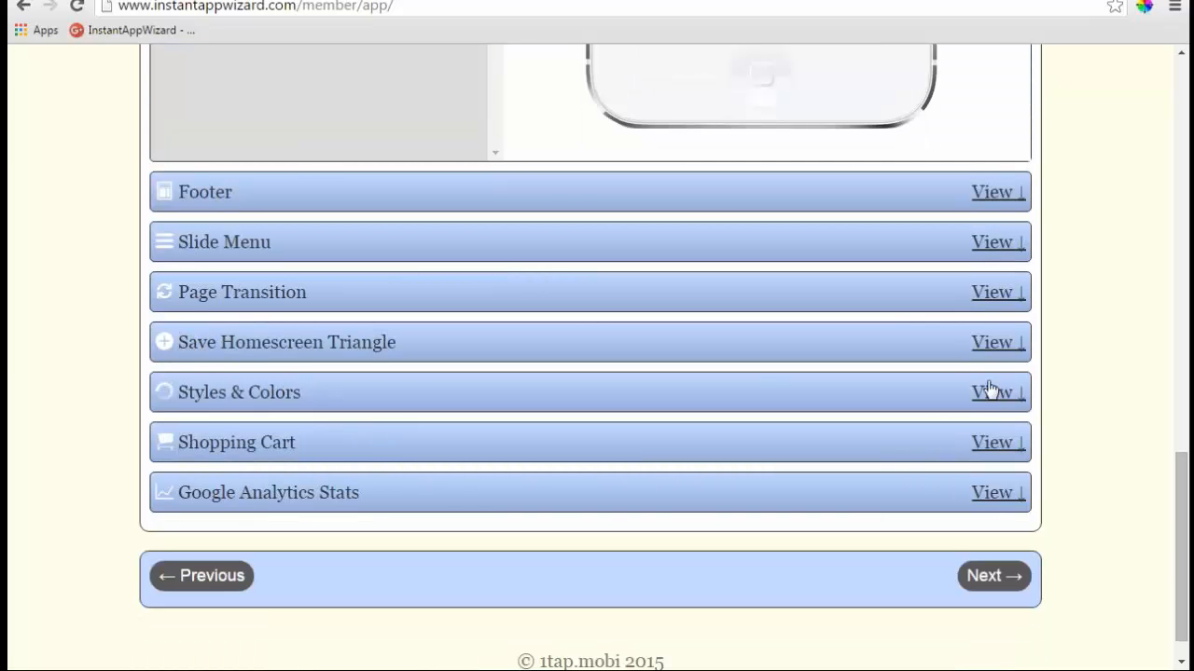
- Reopen the styles editor, reload the phone preview and open its slide menu
left_click(991, 396)
scroll(547, 275, "up", 3)
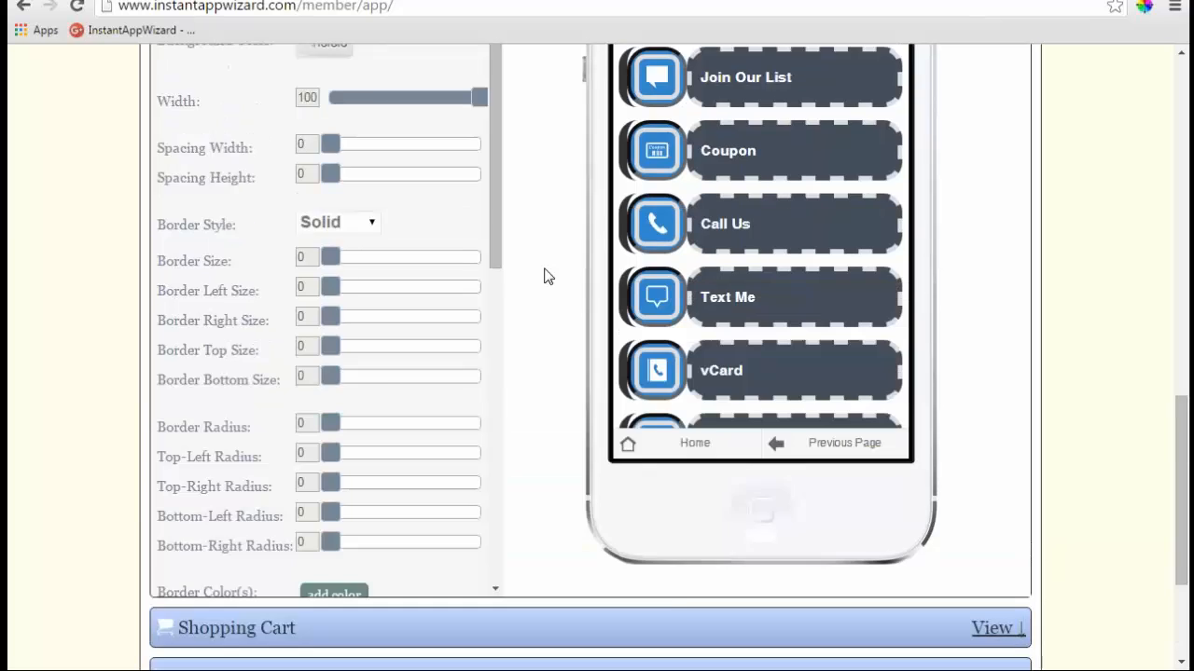
left_click(757, 74)
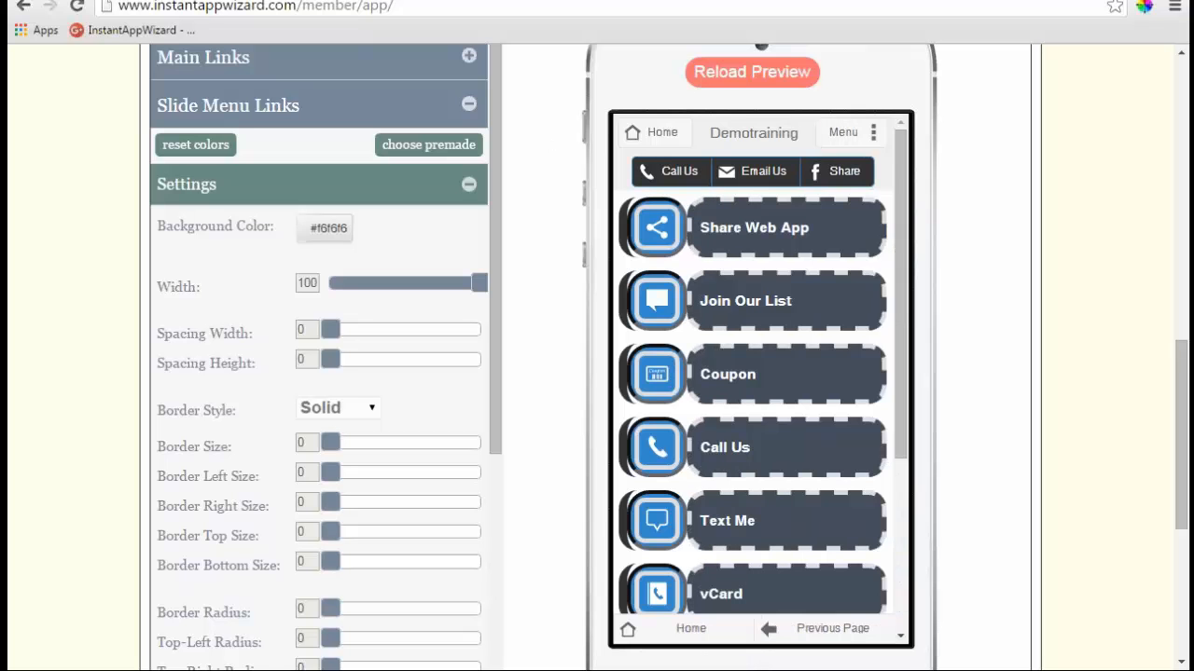
left_click(874, 140)
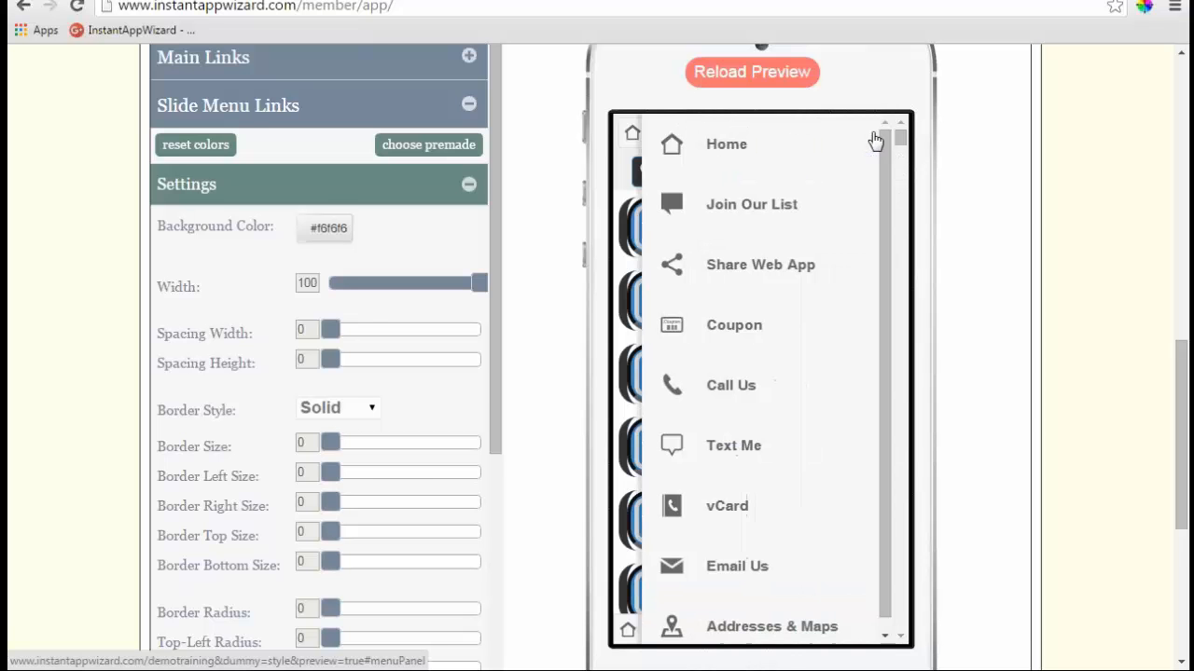
- Give the slide menu links 6-px borders with corner radius 20
scroll(544, 323, "down", 1)
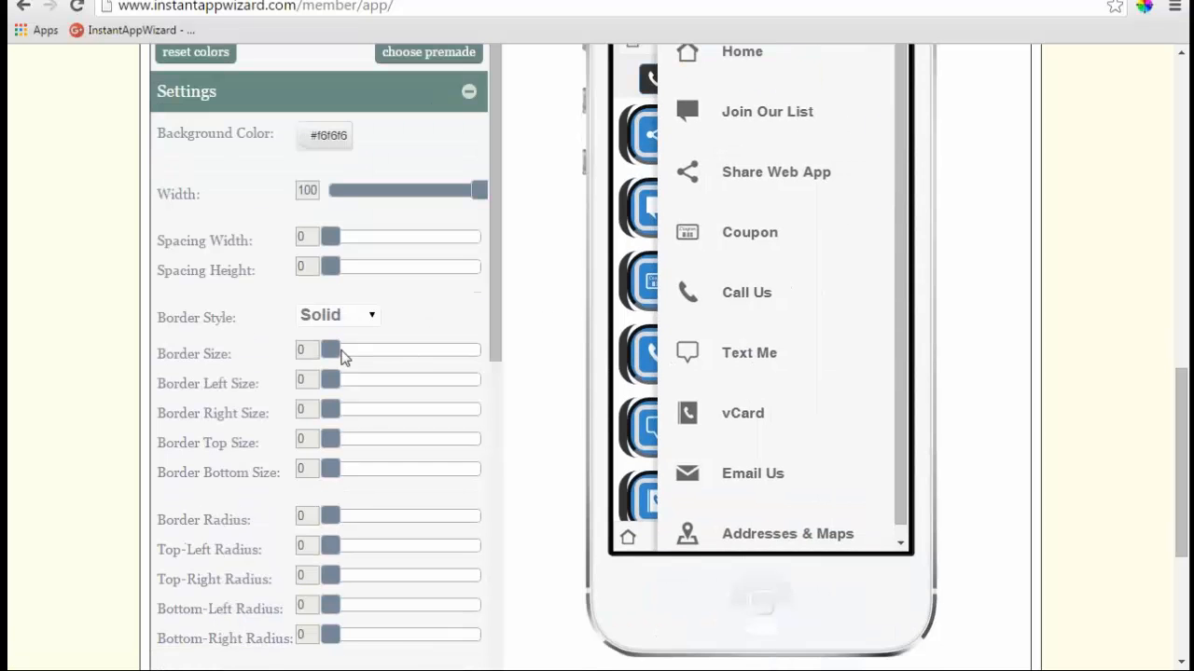
mouse_move(354, 354)
left_mouse_down()
mouse_move(457, 357)
mouse_move(373, 350)
left_mouse_up()
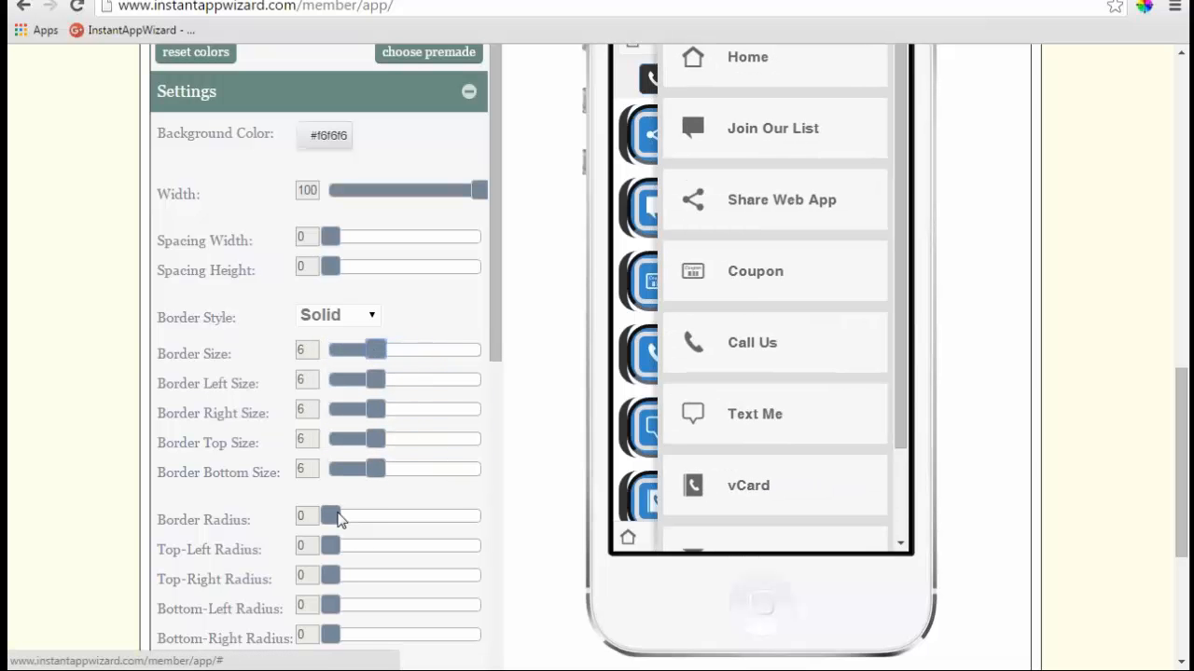
left_click_drag(338, 514, 530, 513)
scroll(504, 429, "down", 1)
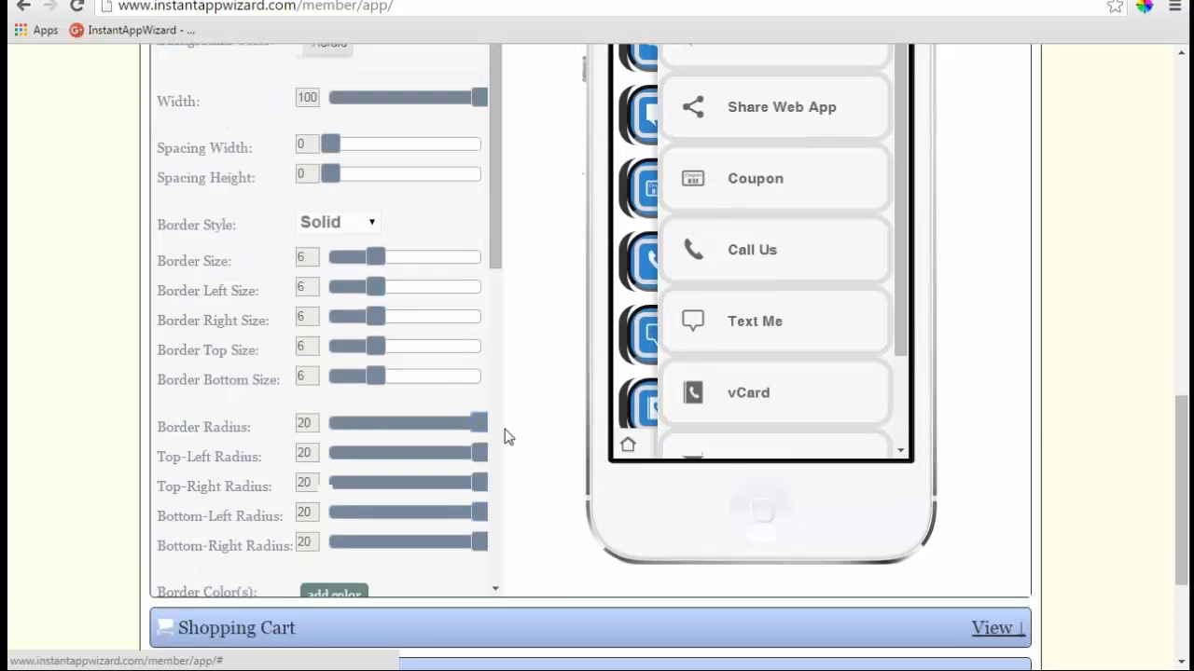
left_click_drag(493, 222, 505, 352)
scroll(501, 401, "down", 3)
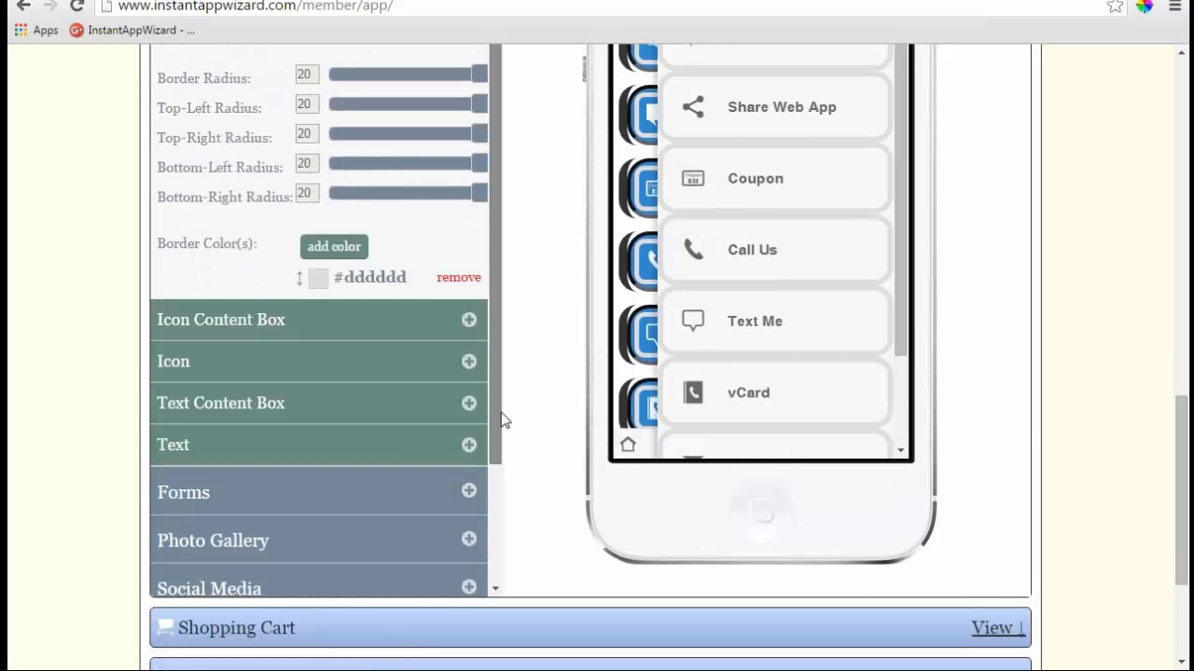
- Set the icon boxes' bottom-right radius to 49, bottom-left to 48, and bottom border to 9
left_click(468, 320)
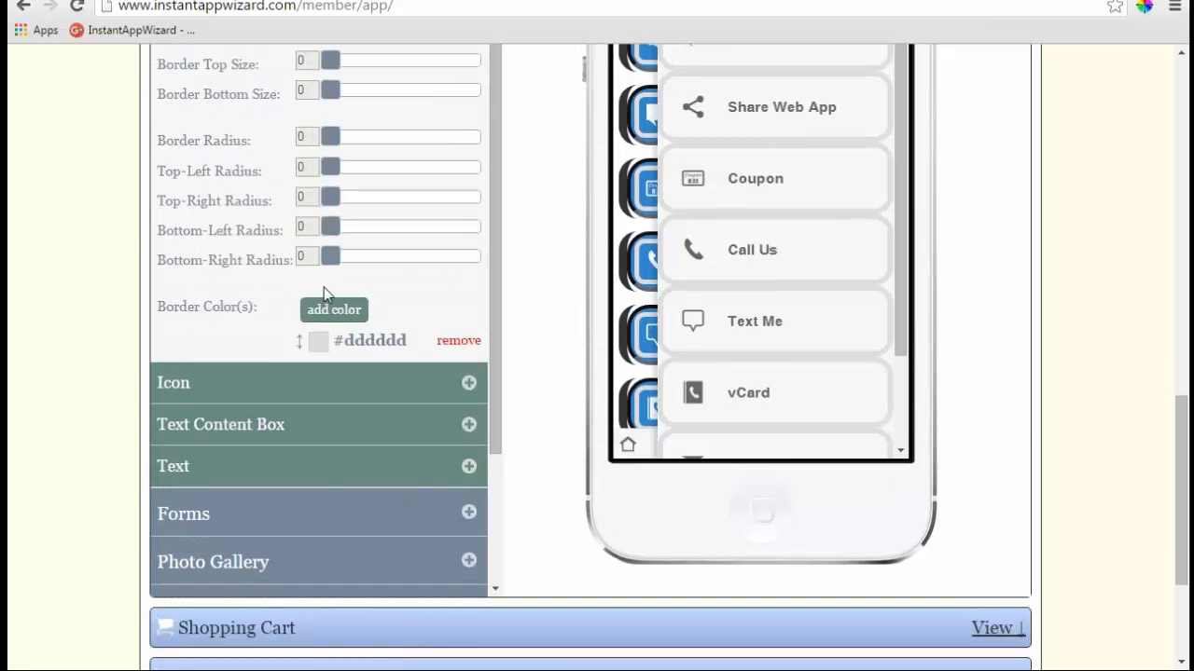
left_click_drag(330, 256, 478, 254)
left_click_drag(337, 227, 481, 225)
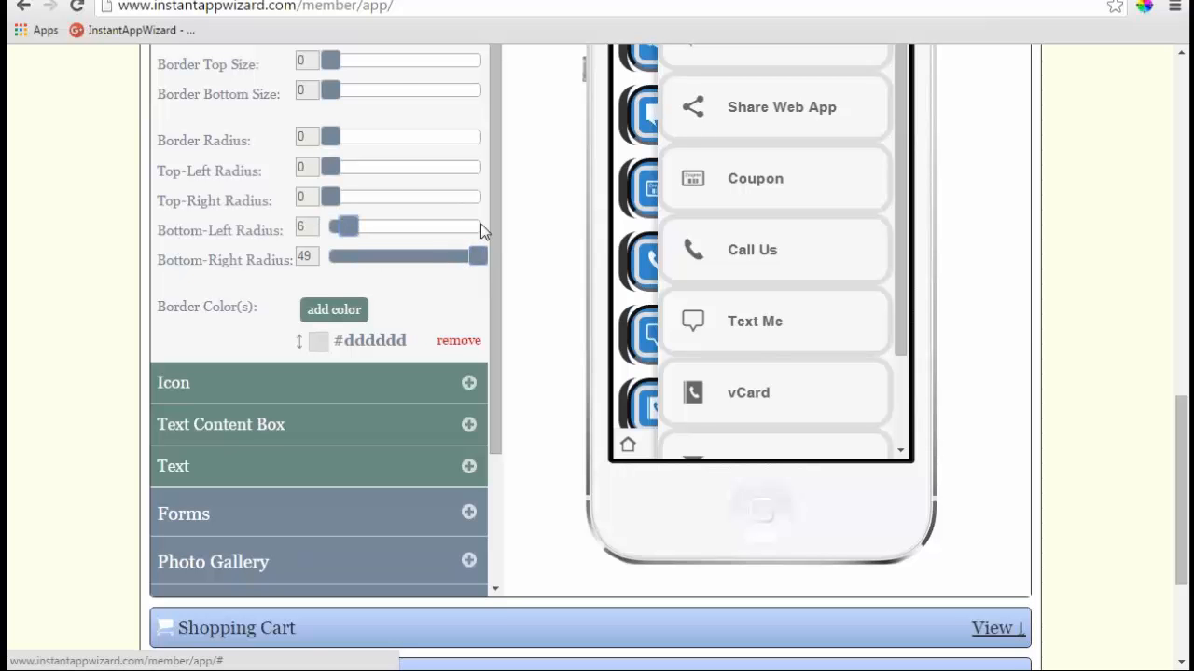
left_click_drag(332, 89, 404, 93)
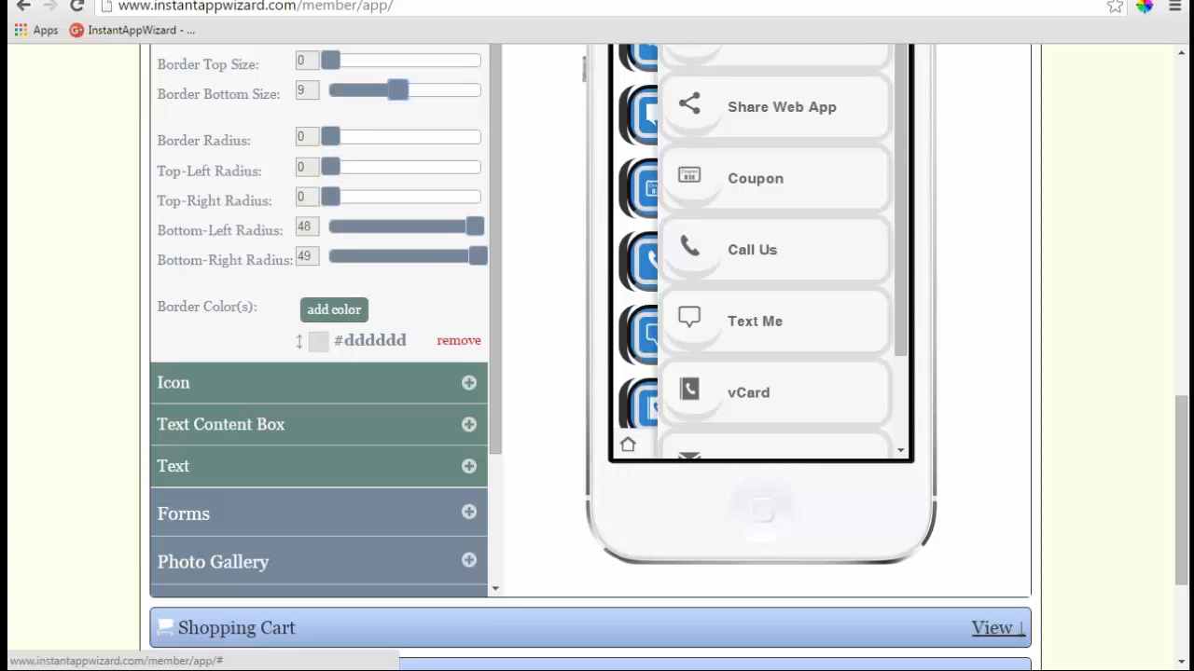
- Give the slide menu icons a solid border of width 6
left_click(469, 383)
scroll(493, 168, "up", 2)
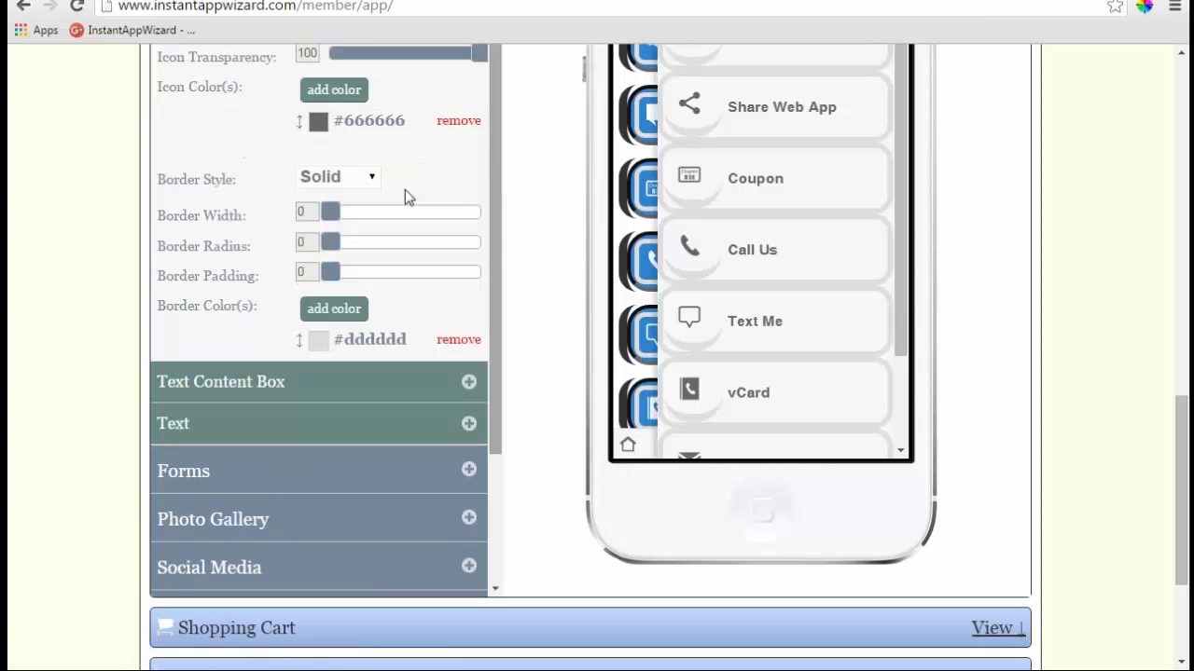
left_click_drag(338, 213, 374, 213)
scroll(528, 202, "down", 1)
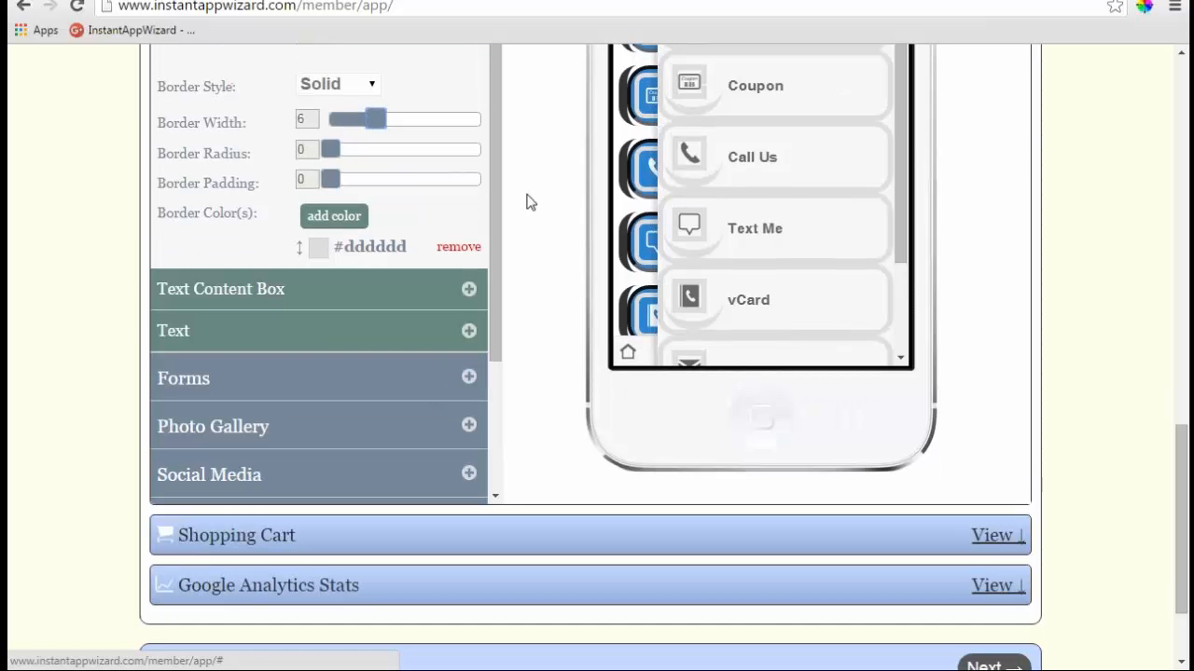
- Review the menu links' Text Content Box and Text settings, then collapse Text
left_click(467, 289)
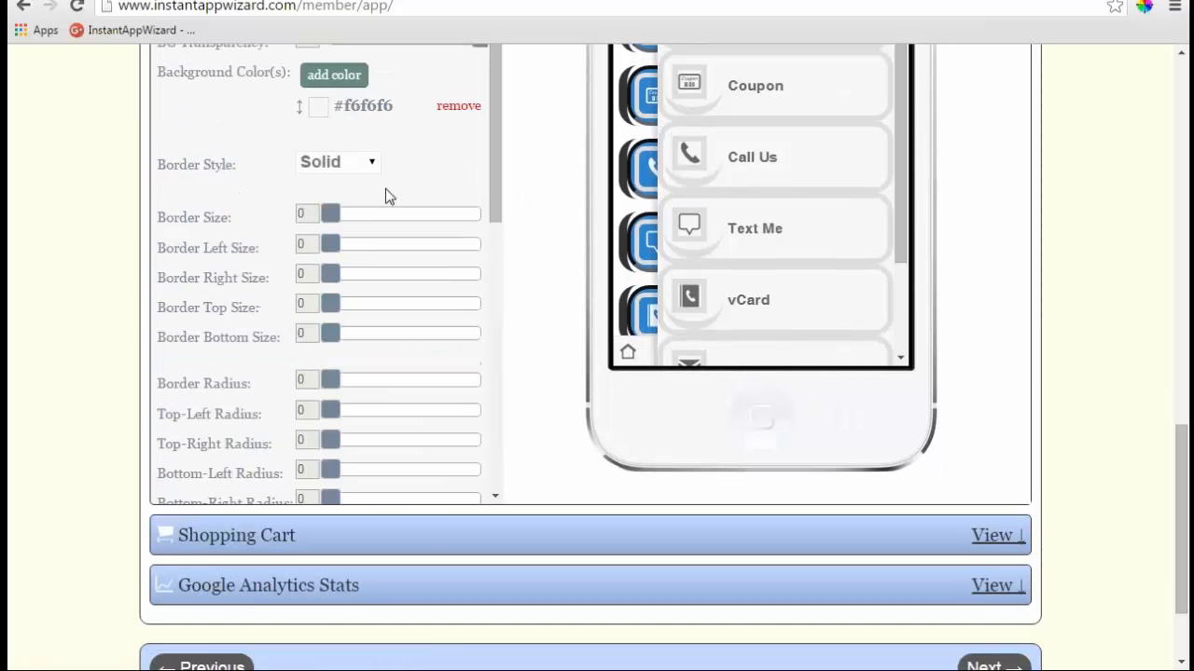
scroll(388, 195, "up", 1)
scroll(528, 169, "up", 1)
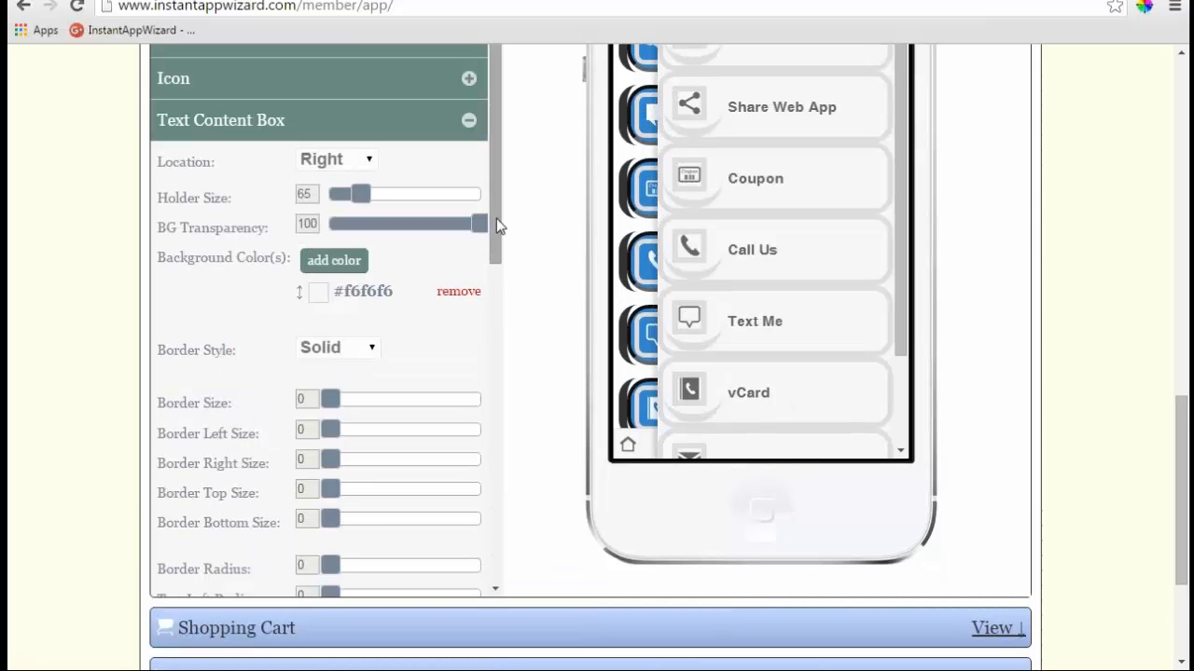
scroll(496, 219, "down", 1)
scroll(496, 397, "down", 3)
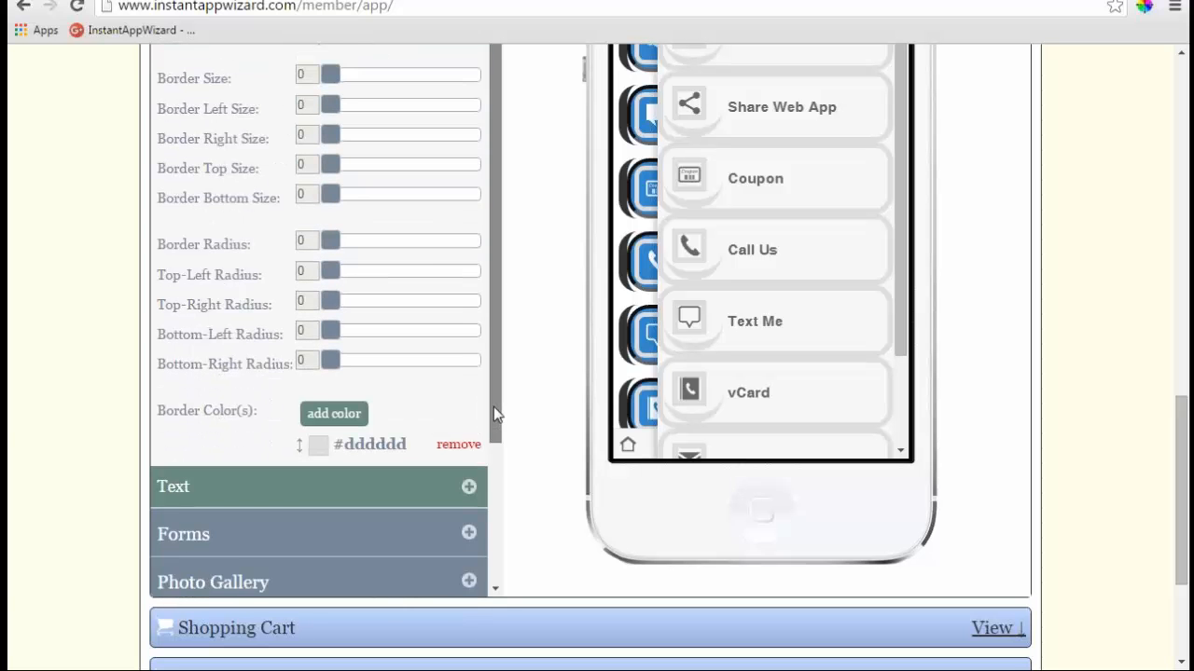
left_click(465, 471)
scroll(349, 307, "down", 2)
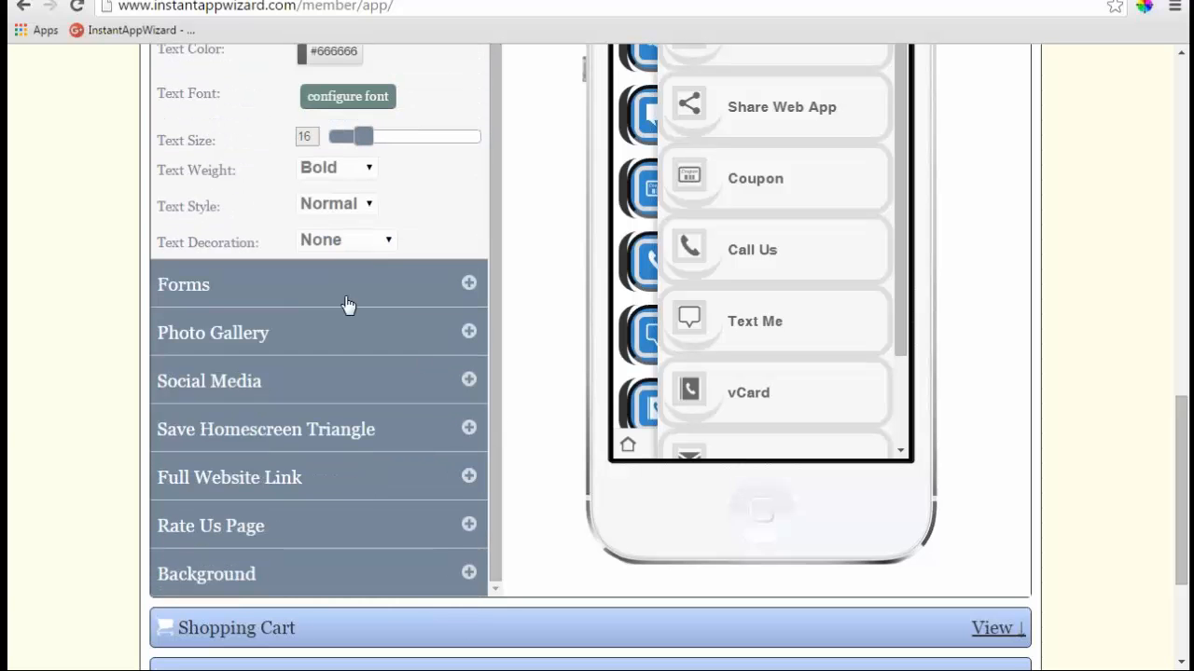
scroll(416, 295, "up", 3)
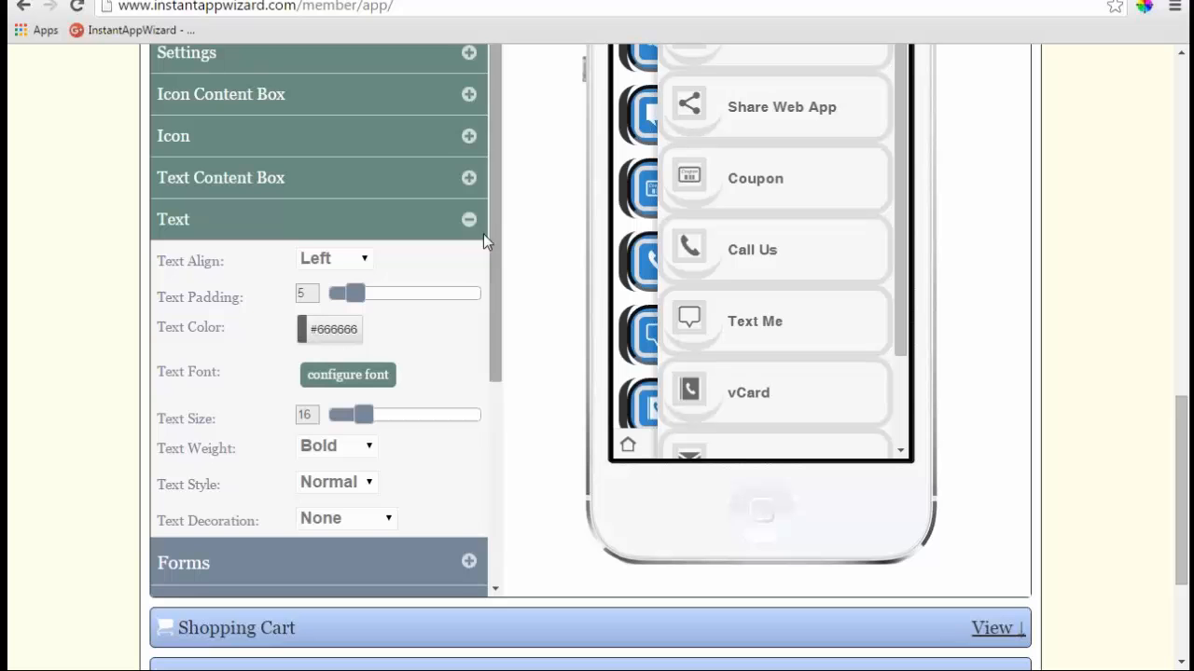
left_click(471, 224)
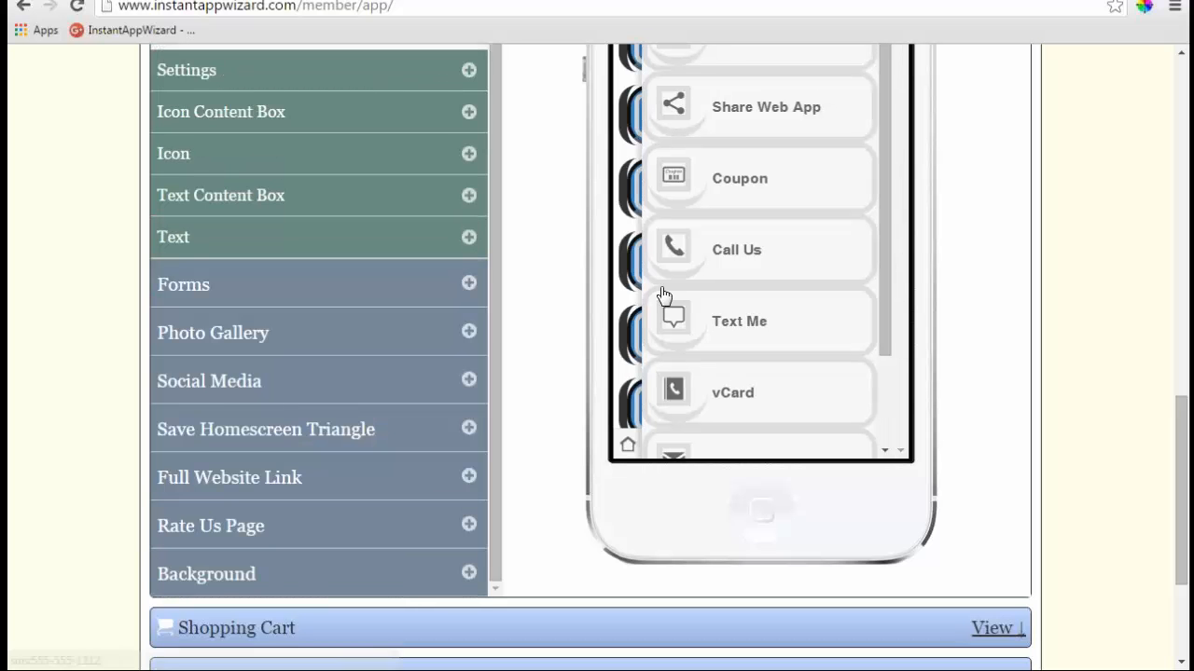
- Scroll the phone preview, view the Coupon page, then return to the Demotraining home link list
scroll(691, 303, "up", 1)
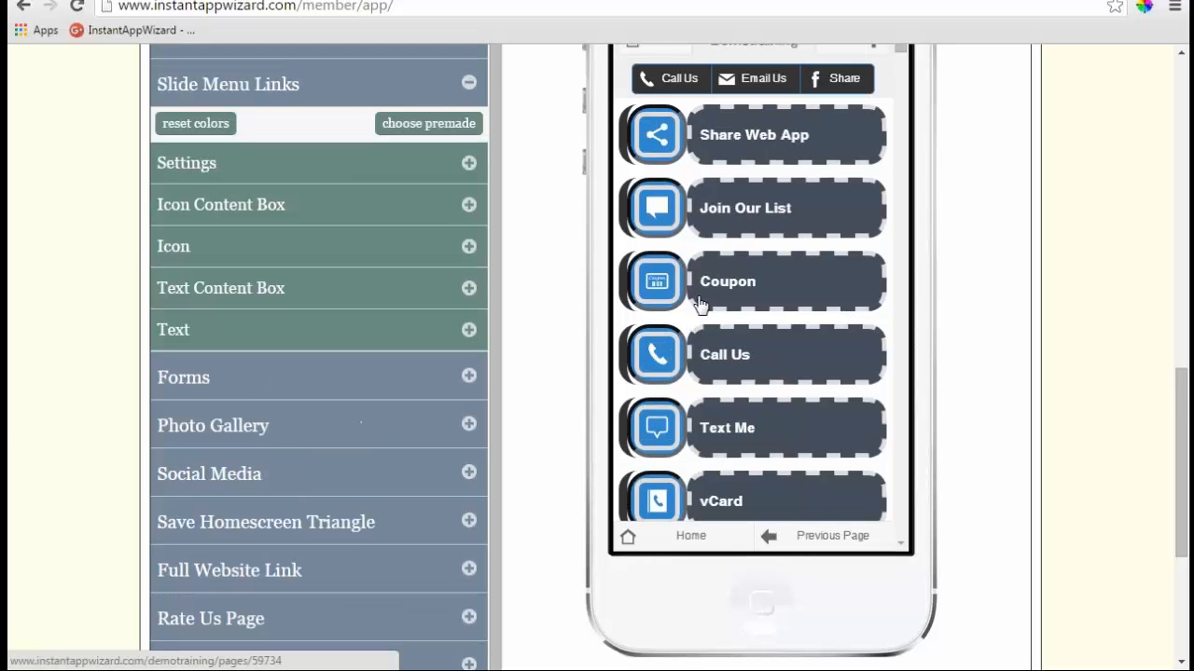
scroll(741, 308, "down", 1)
scroll(742, 308, "down", 1)
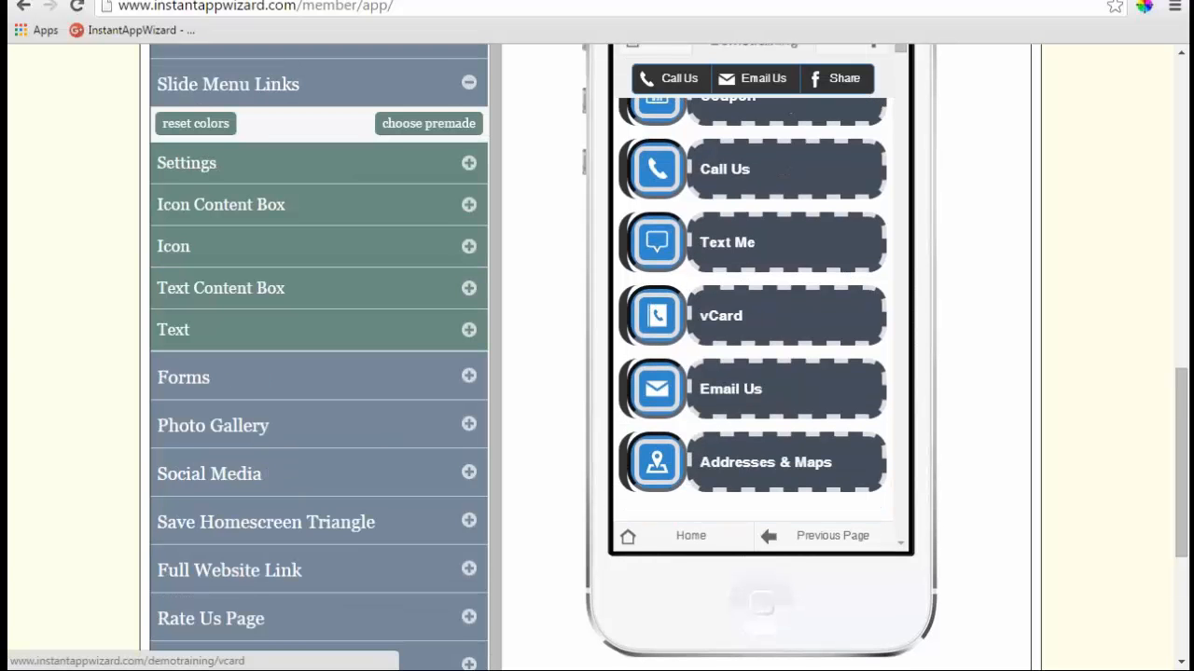
scroll(828, 310, "up", 1)
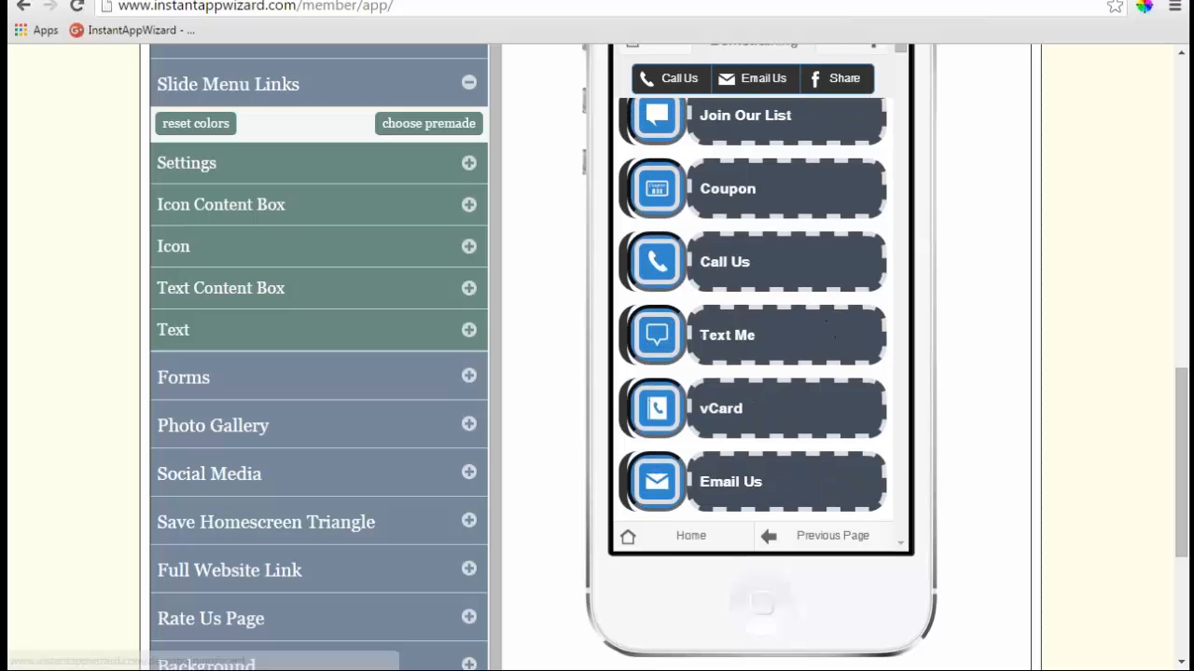
scroll(828, 310, "up", 1)
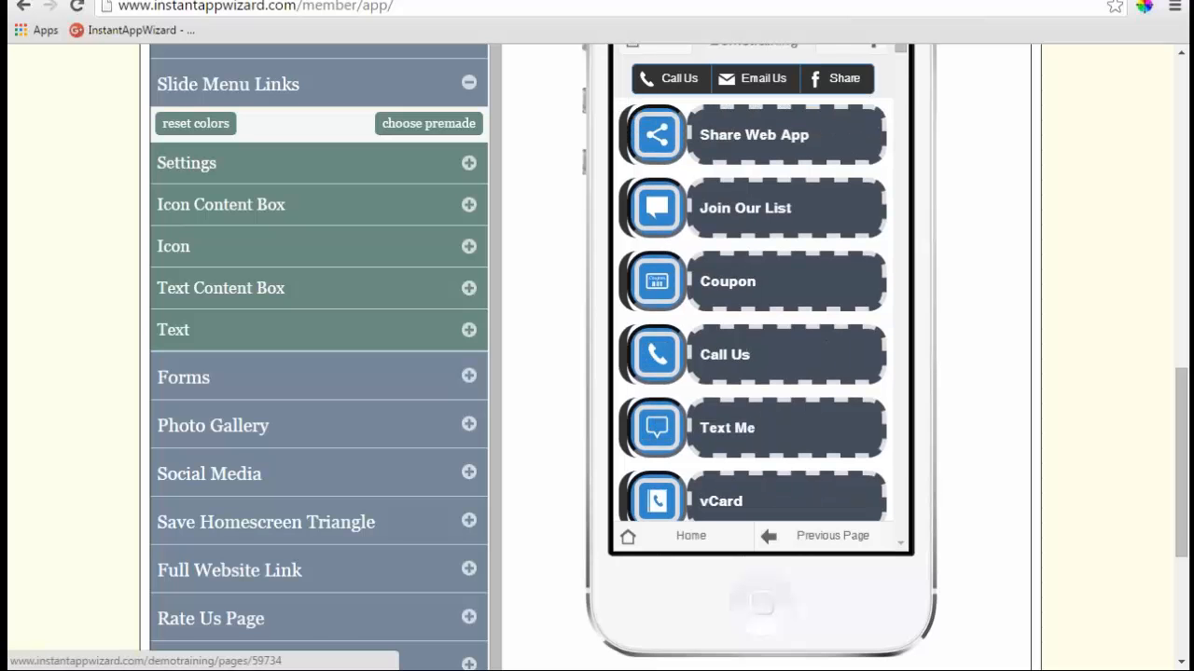
scroll(828, 310, "up", 1)
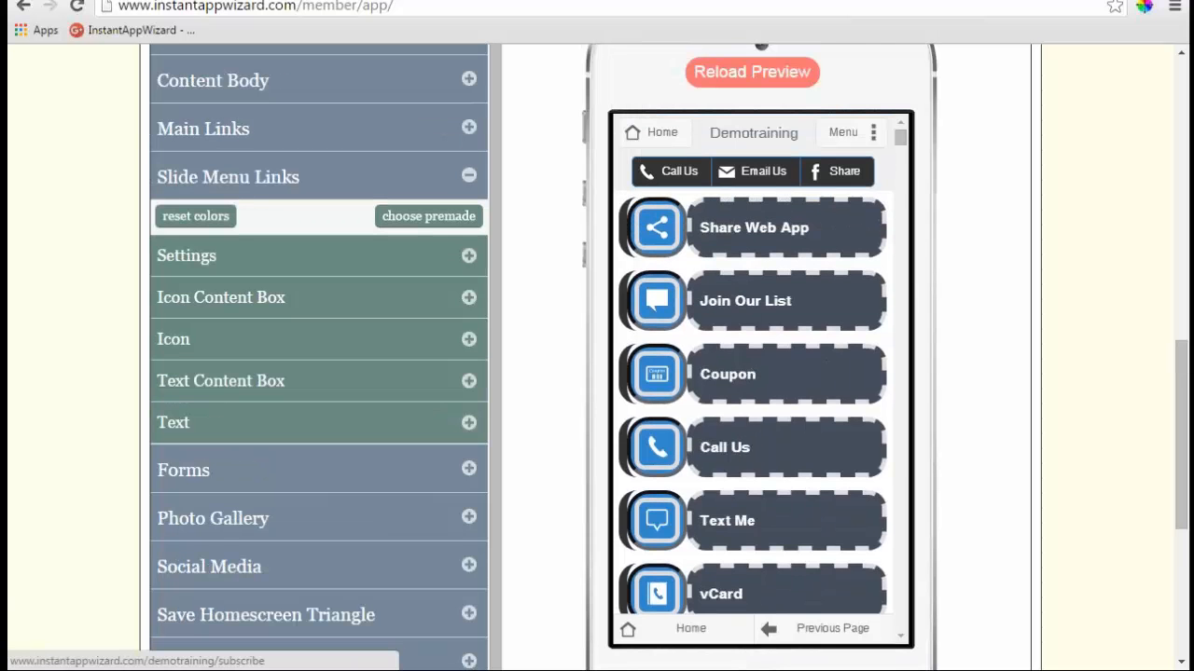
scroll(828, 310, "down", 1)
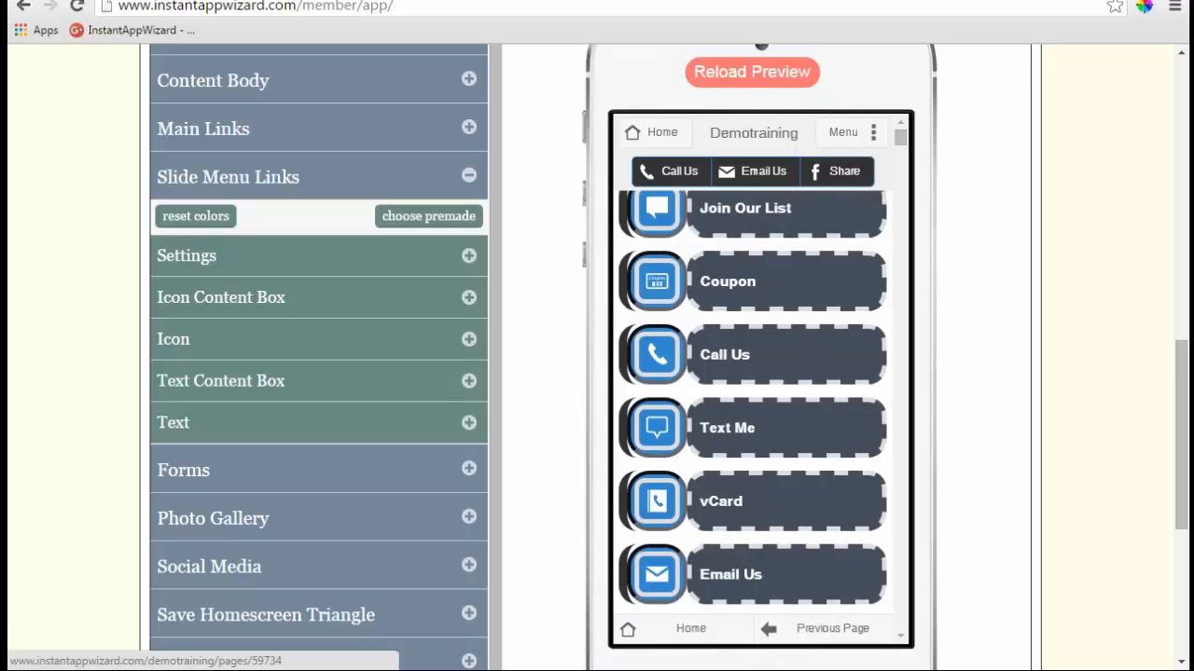
scroll(828, 317, "down", 2)
scroll(737, 306, "up", 2)
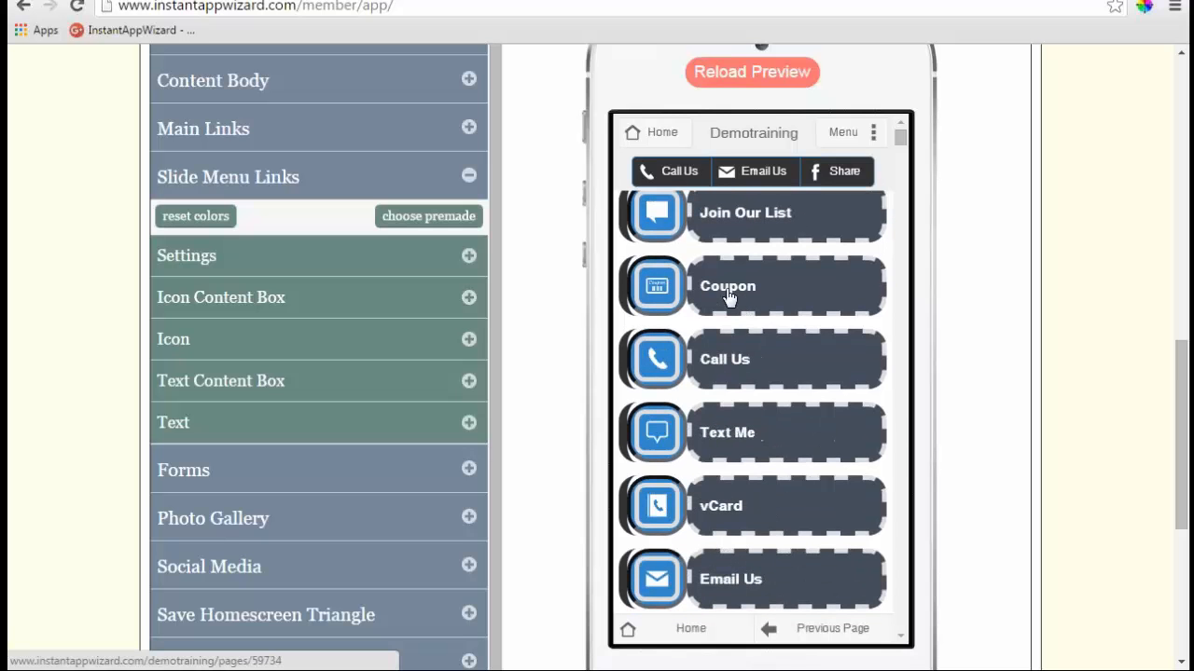
left_click(736, 286)
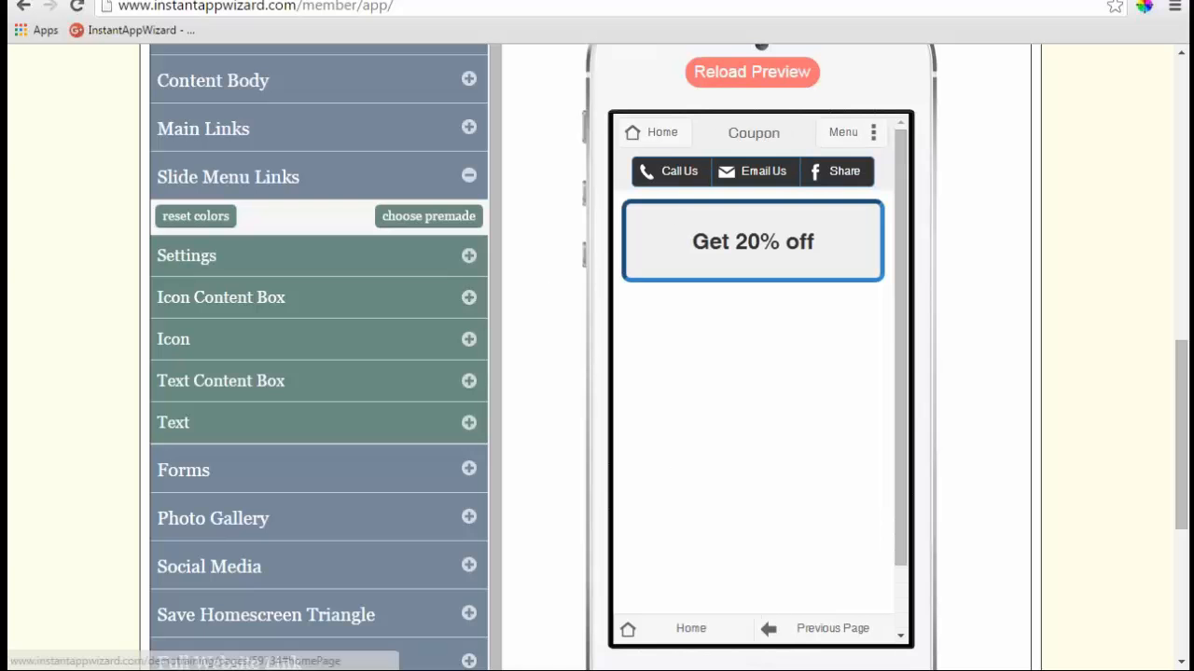
left_click(657, 140)
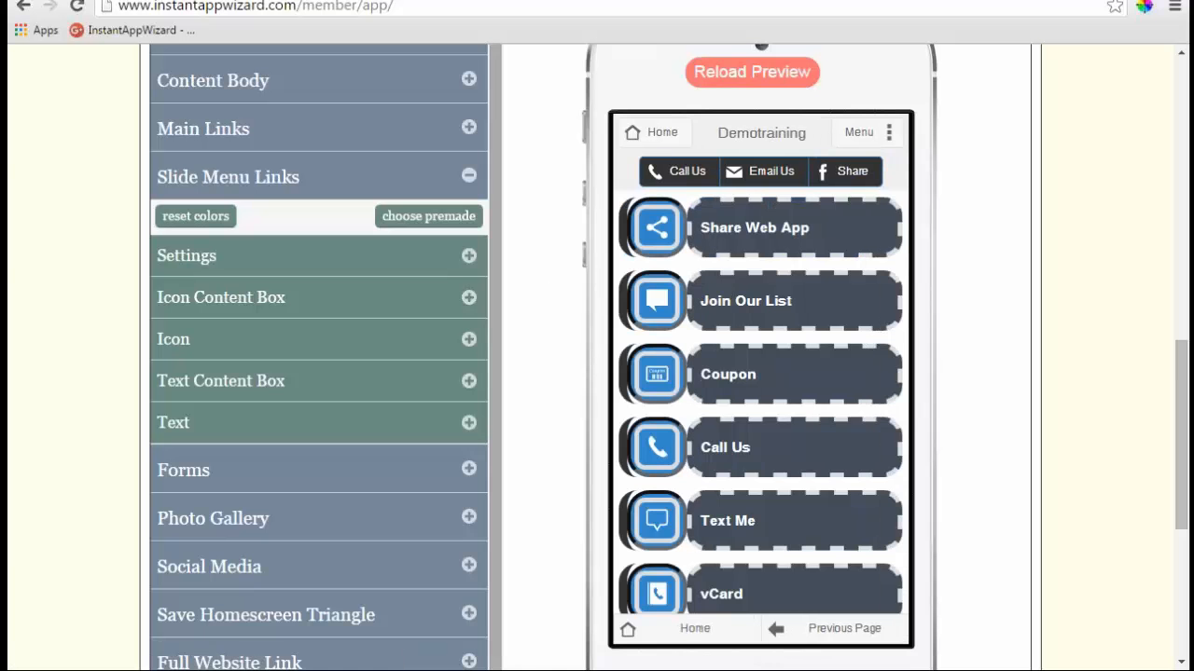
scroll(466, 384, "down", 1)
- Look through the Forms groups Labels, Text Inputs, Dropdowns and Buttons, then expand Photo Gallery
left_click(469, 378)
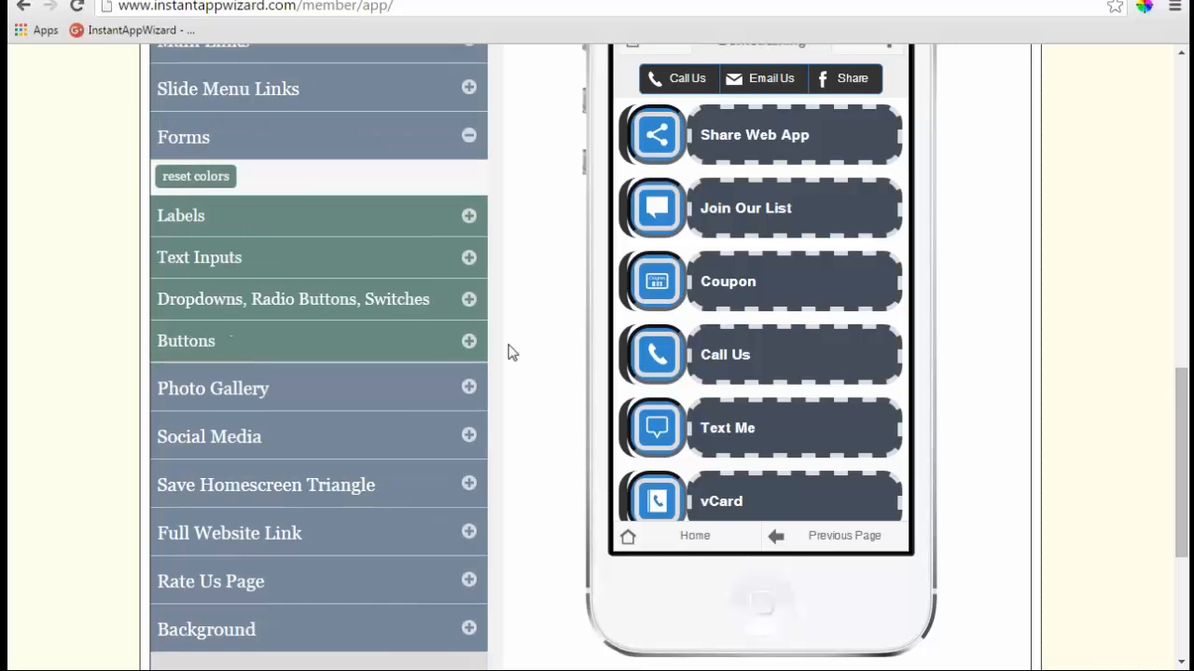
left_click(469, 217)
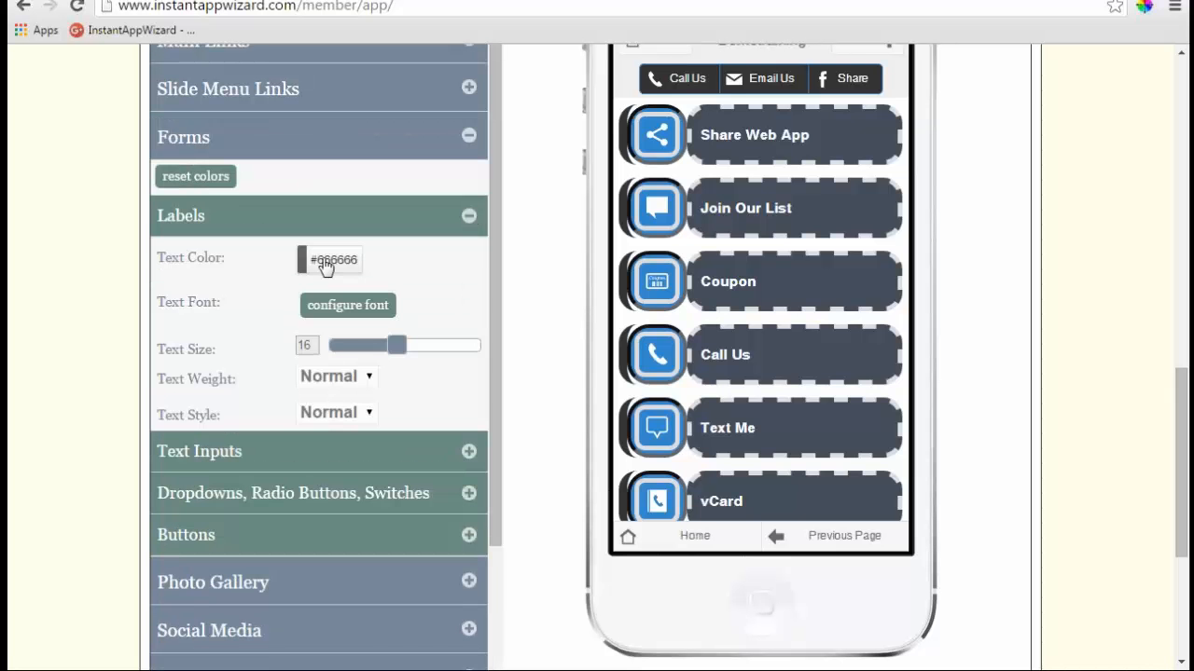
left_click(469, 451)
scroll(457, 326, "down", 1)
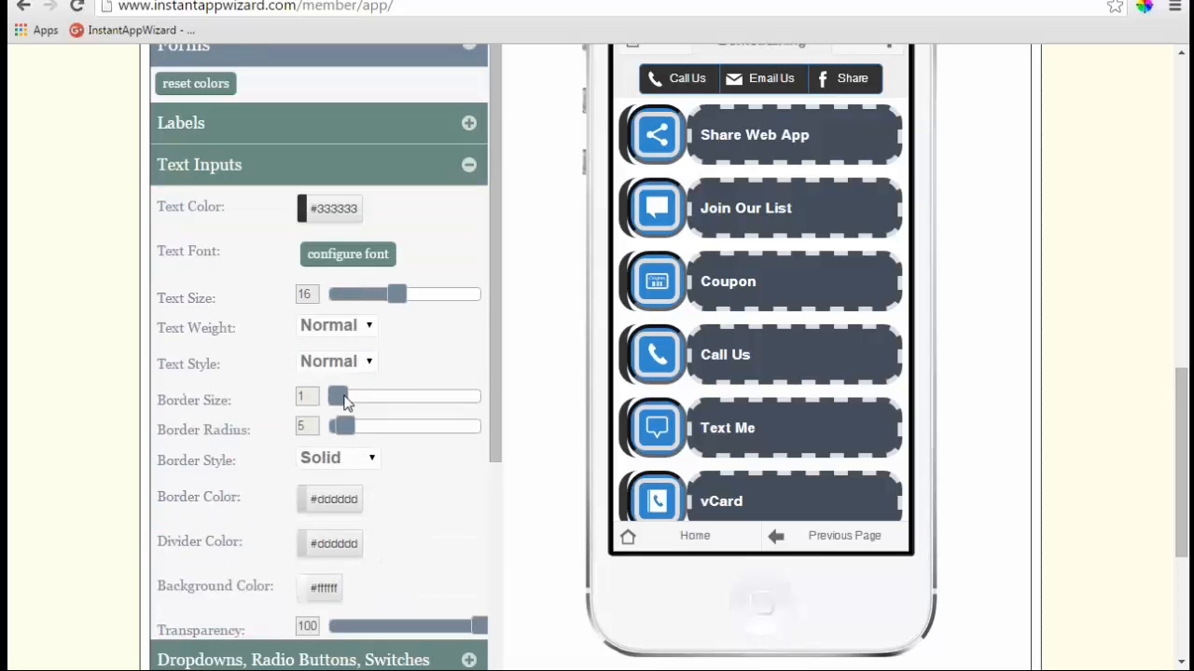
scroll(427, 319, "down", 2)
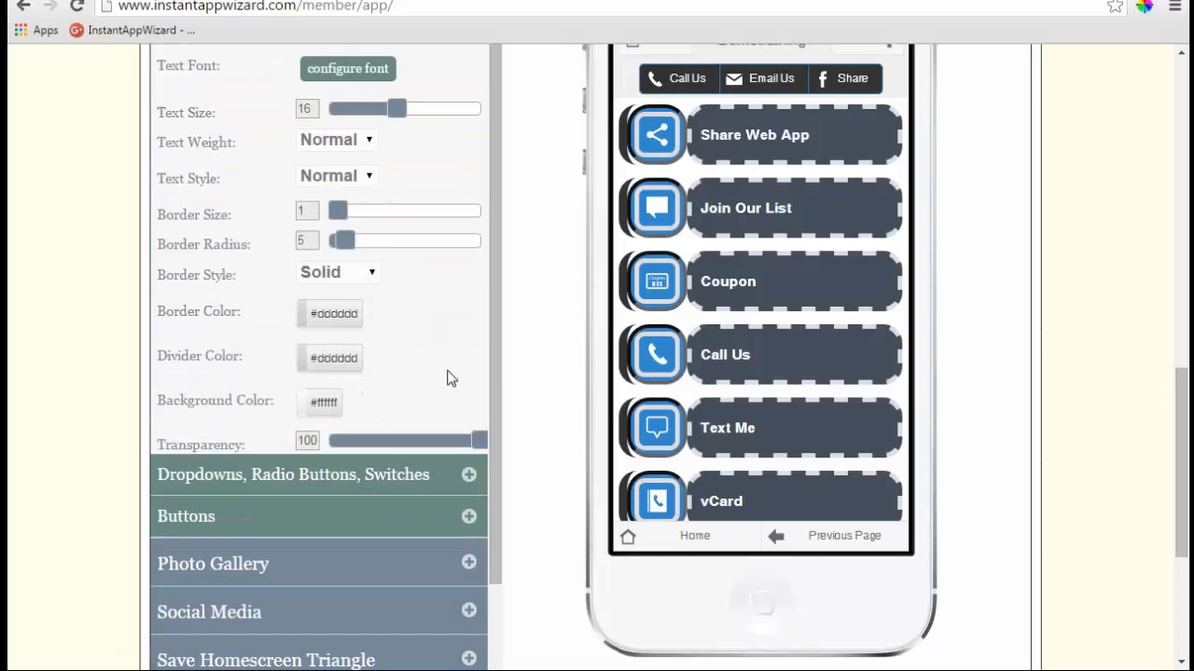
left_click(469, 475)
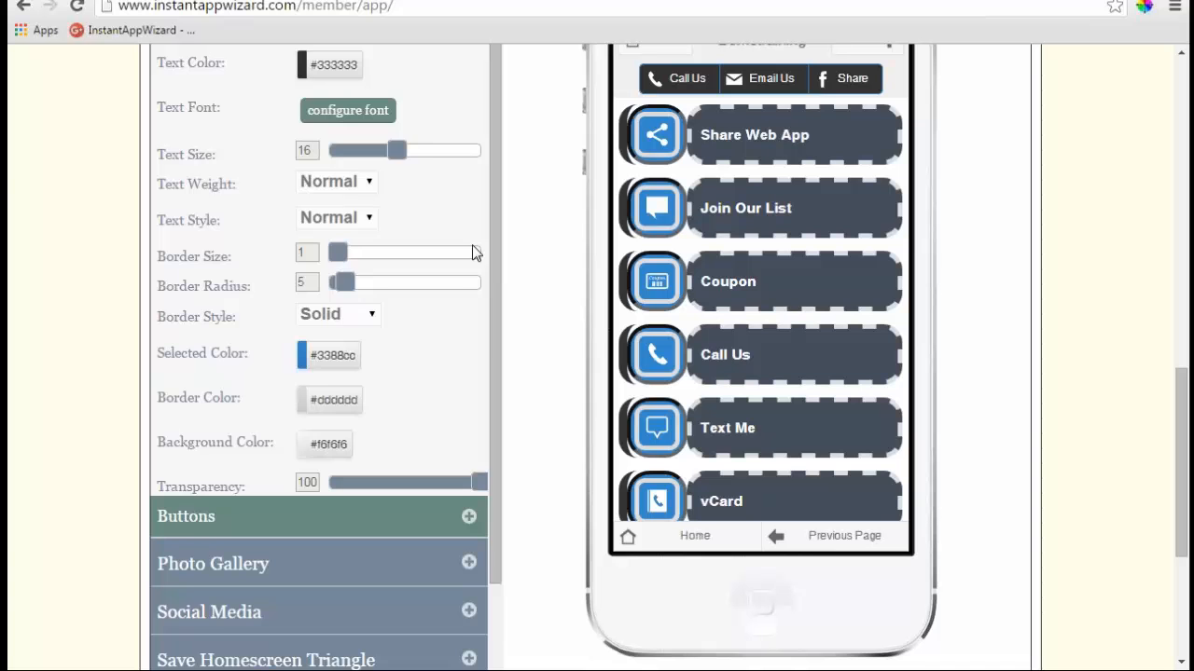
scroll(476, 280, "down", 1)
left_click(469, 422)
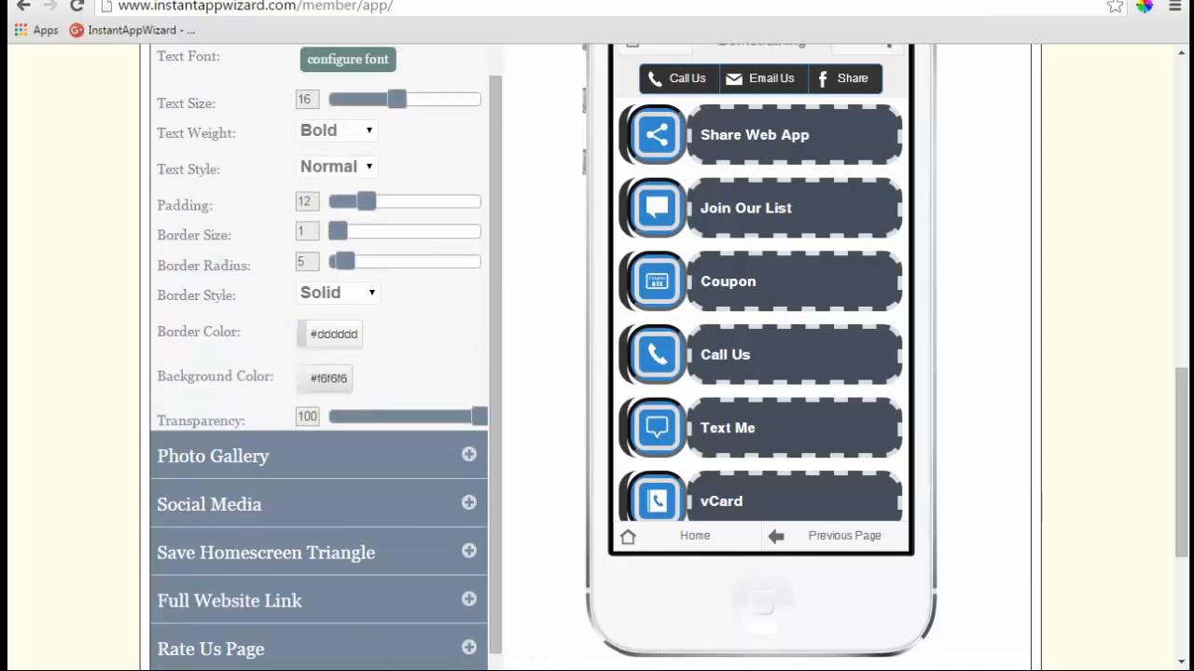
scroll(445, 247, "up", 1)
scroll(445, 247, "down", 1)
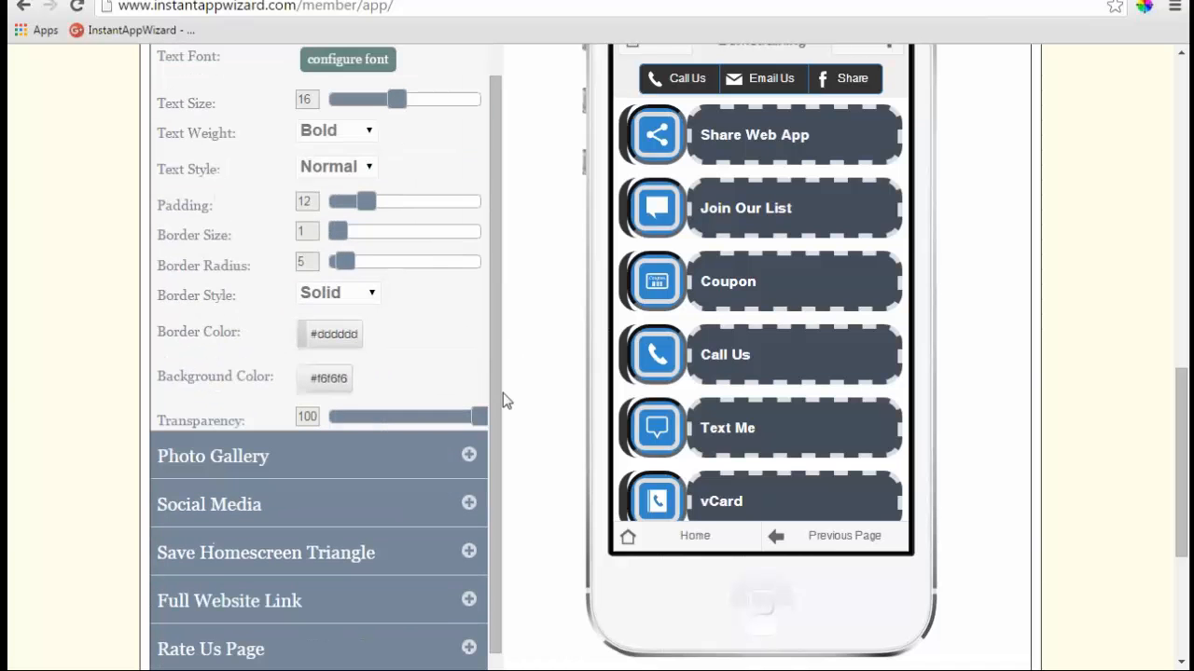
left_click(467, 456)
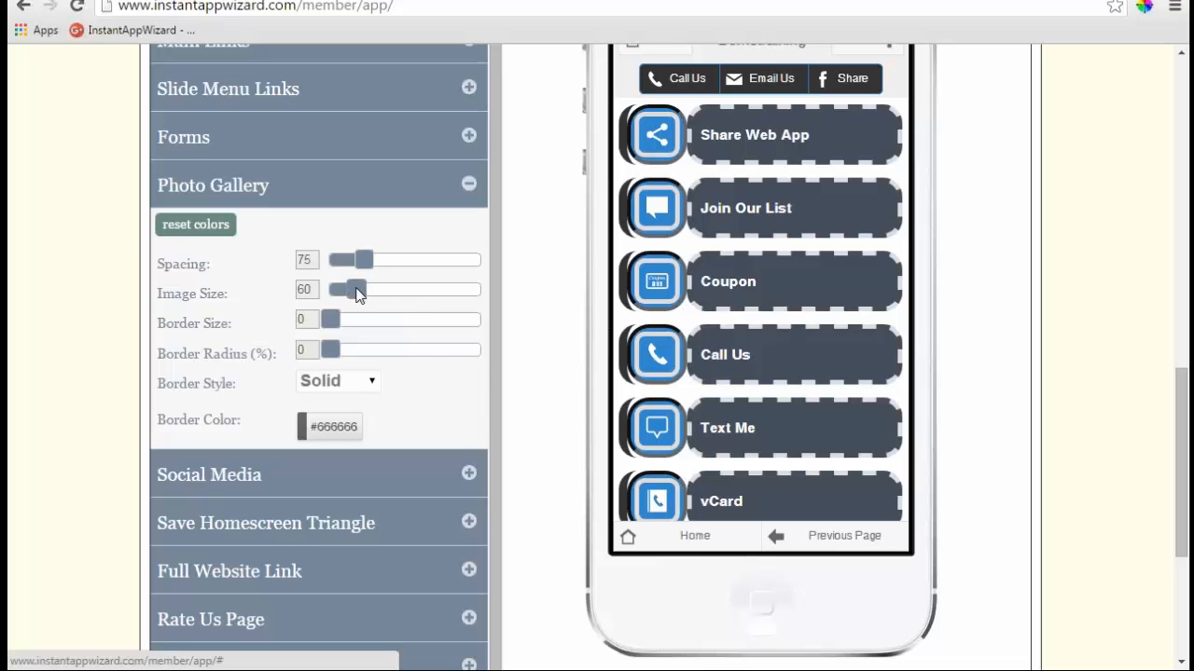
- Set Social Media Show Text to No so the icon labels are hidden
left_click(458, 454)
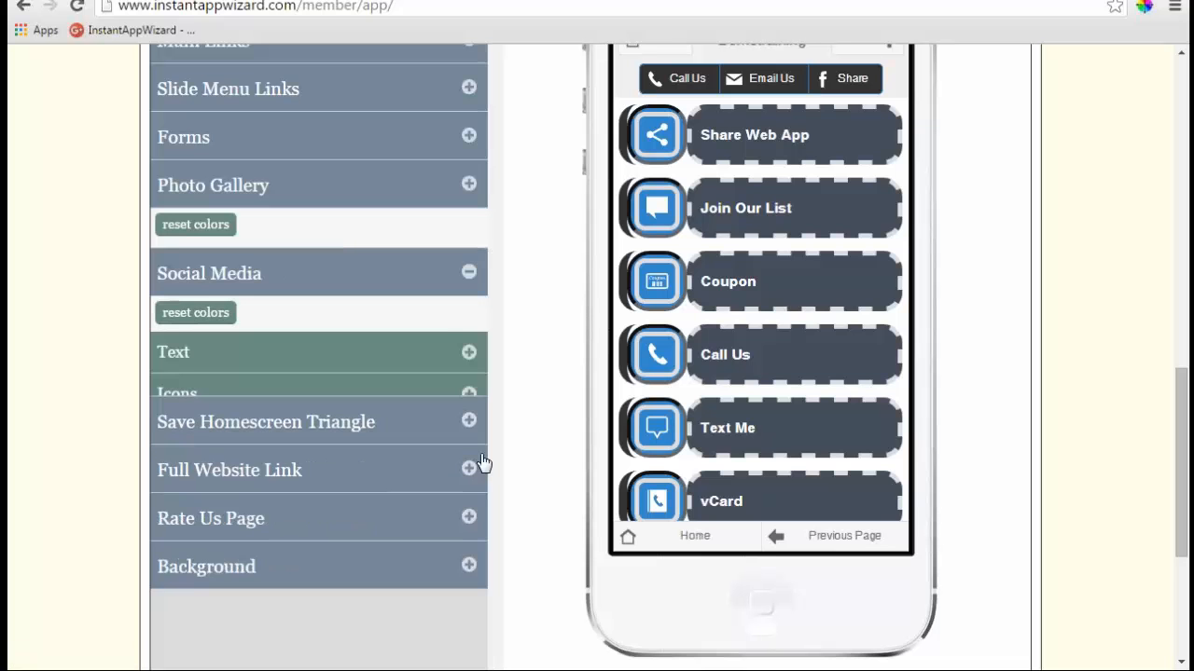
left_click_drag(902, 289, 890, 494)
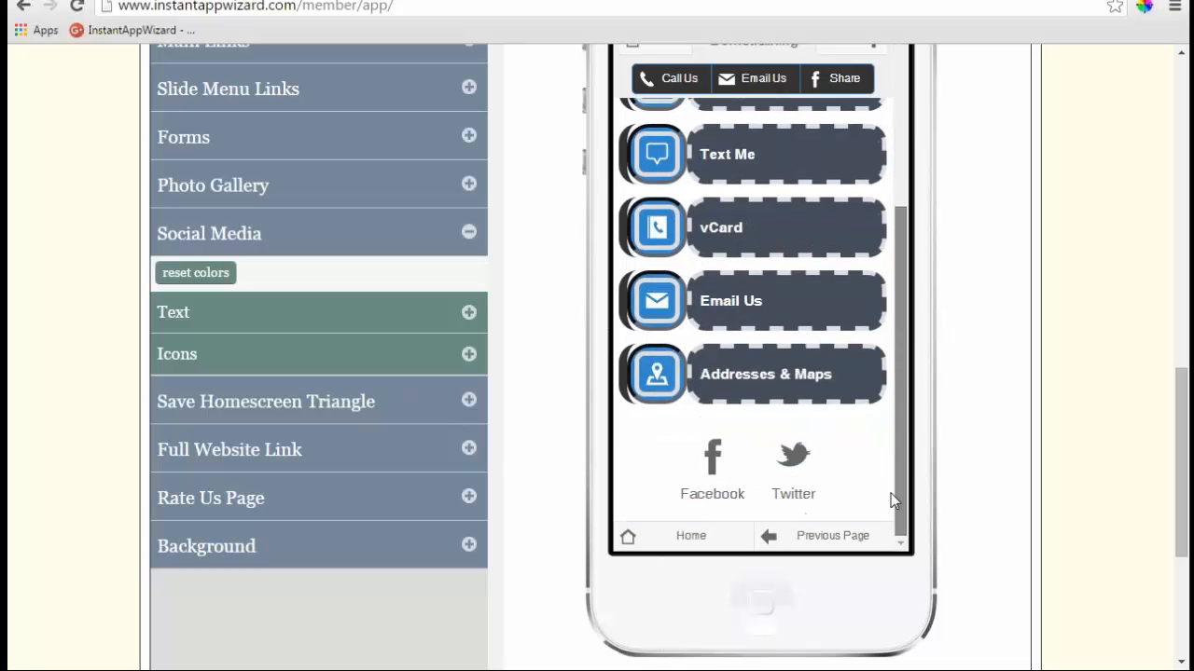
left_click(469, 316)
left_click(341, 354)
left_click(328, 393)
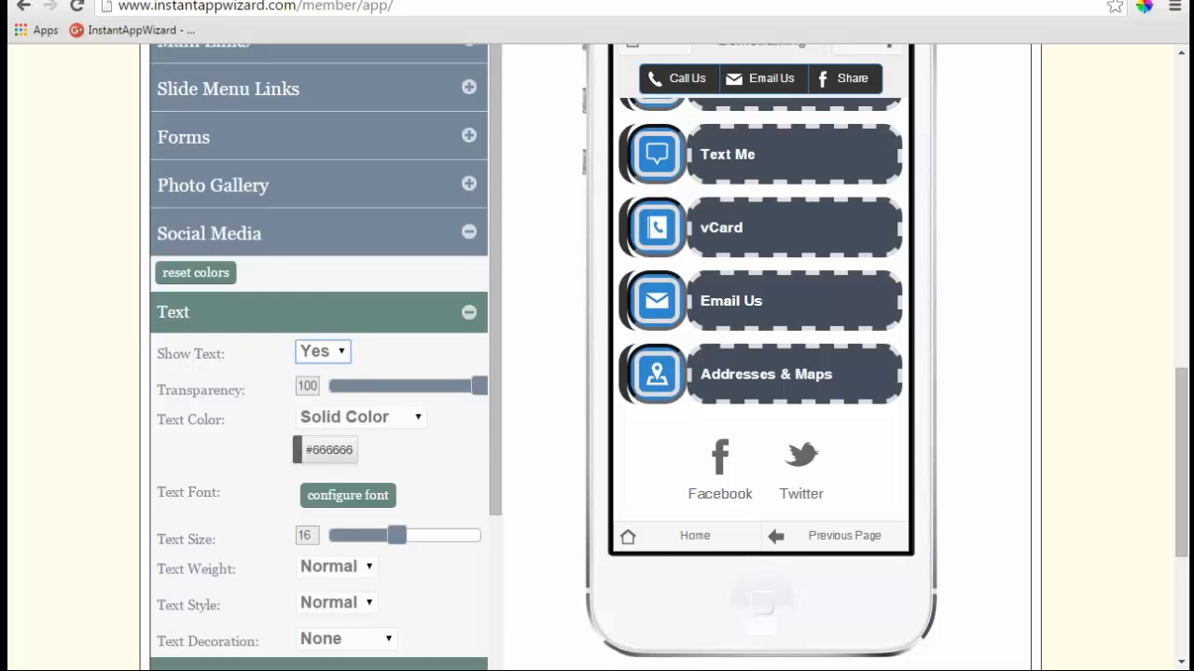
- Set the social icon Border Width to 5
left_click(457, 377)
scroll(527, 364, "down", 1)
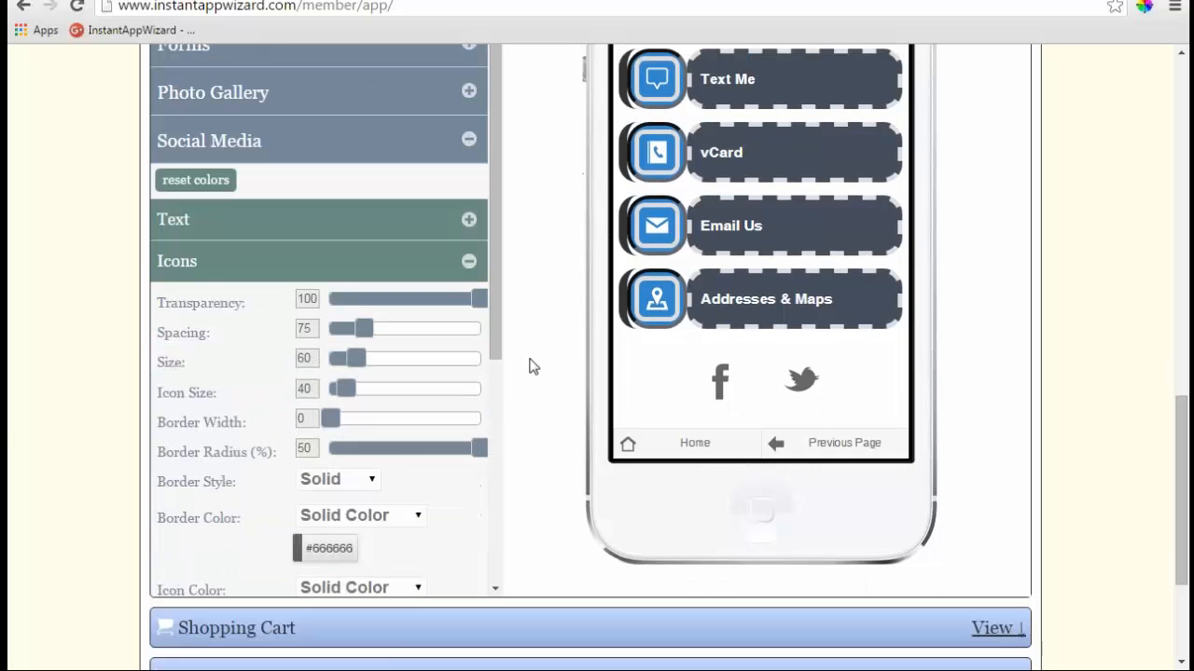
left_click_drag(332, 422, 362, 421)
scroll(520, 389, "down", 1)
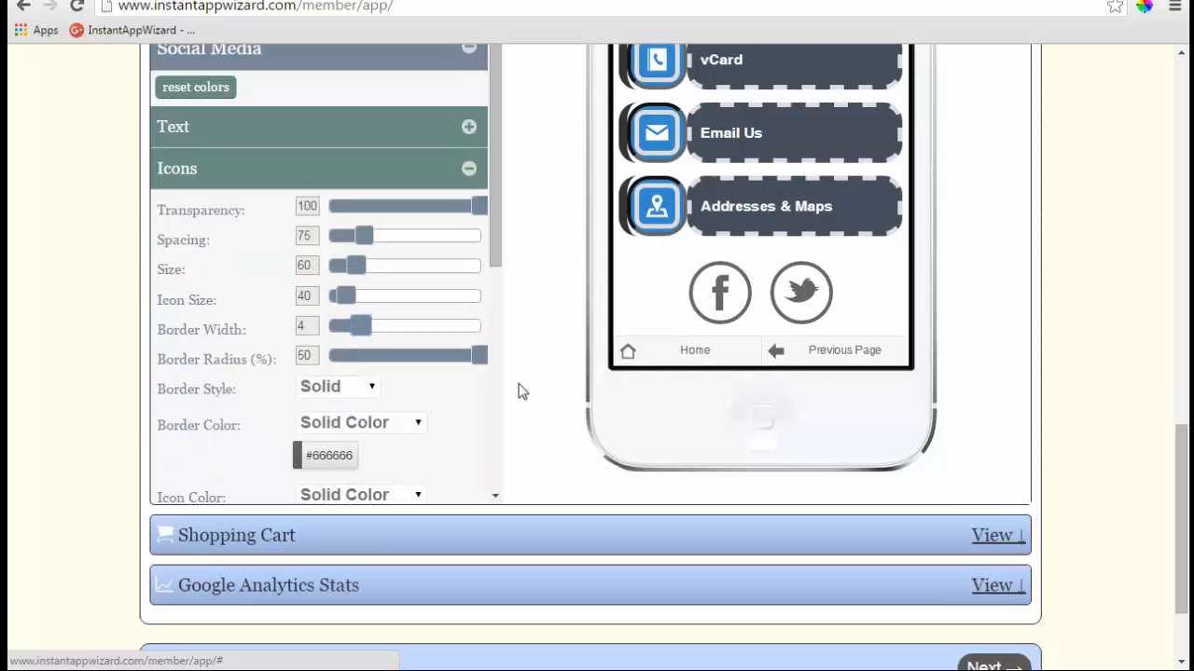
left_click_drag(363, 333, 369, 333)
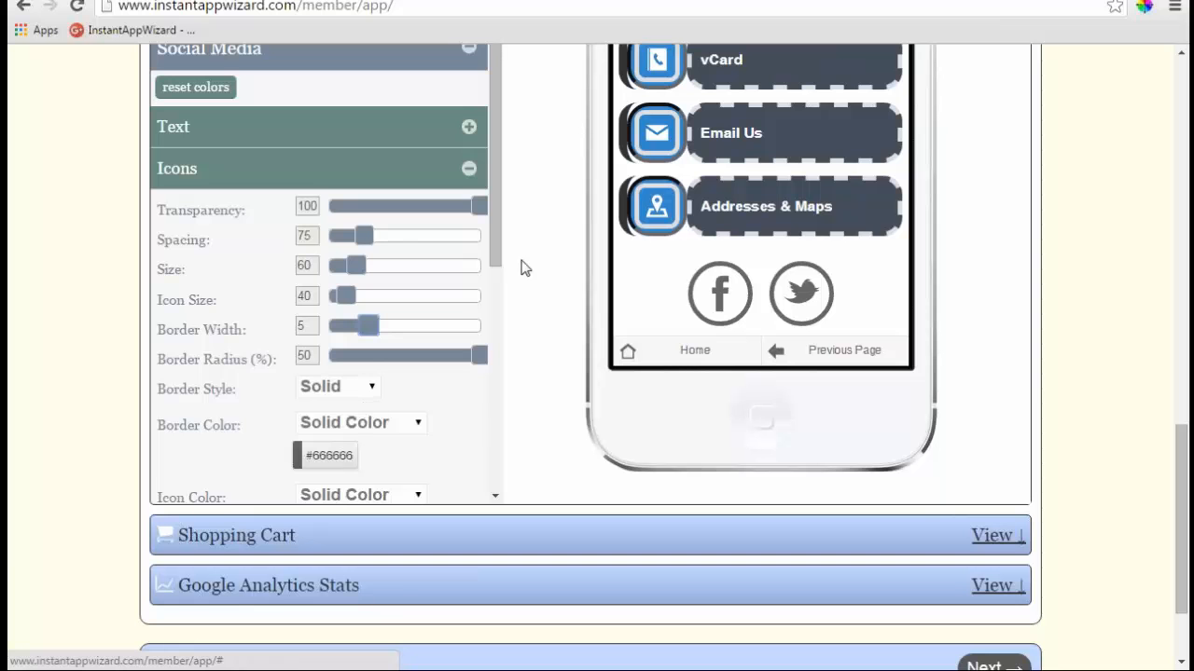
- Set both the social Border Color and Icon Color to Social Colors
left_click_drag(493, 247, 501, 415)
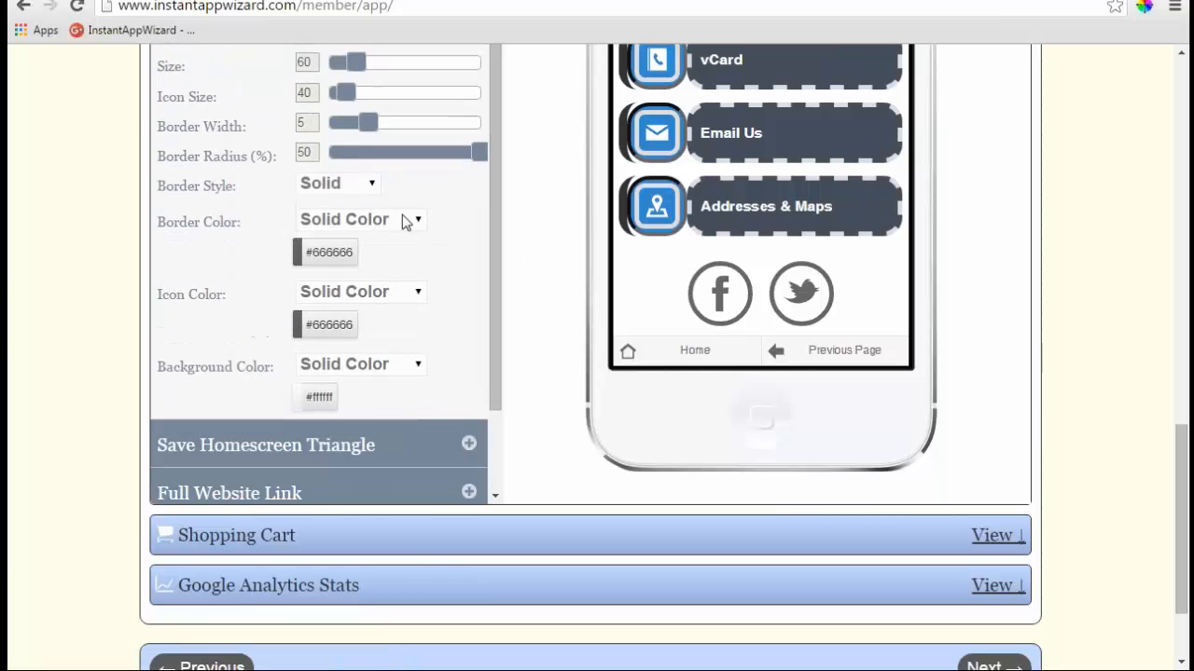
left_click(402, 220)
left_click(387, 263)
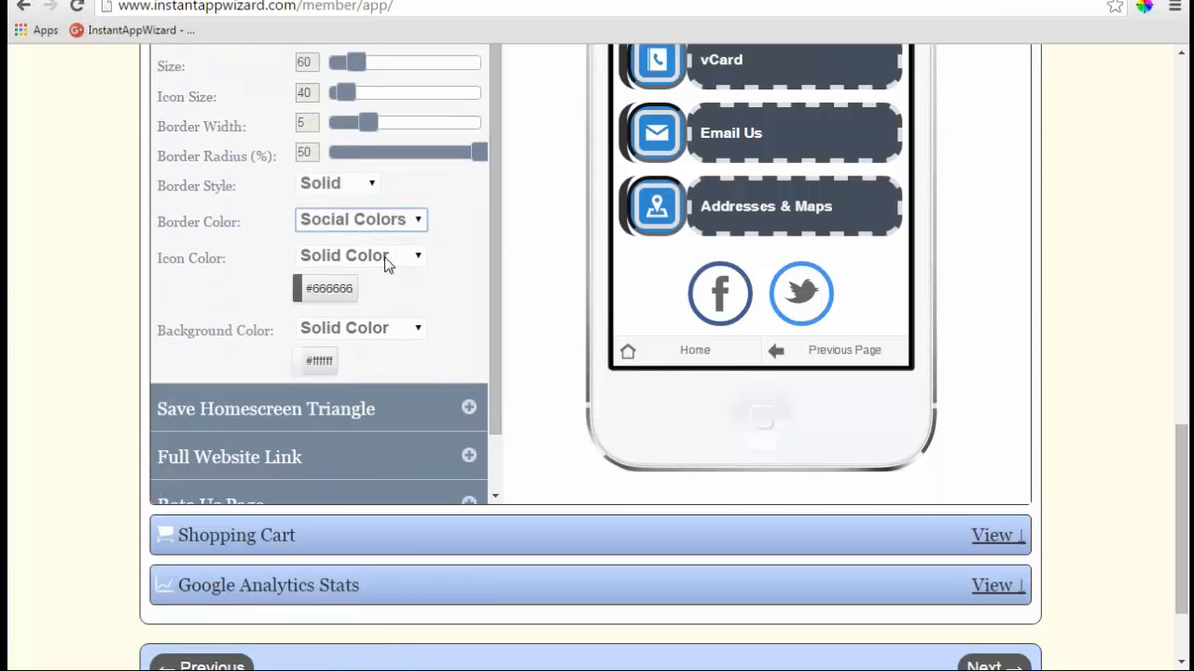
left_click(419, 258)
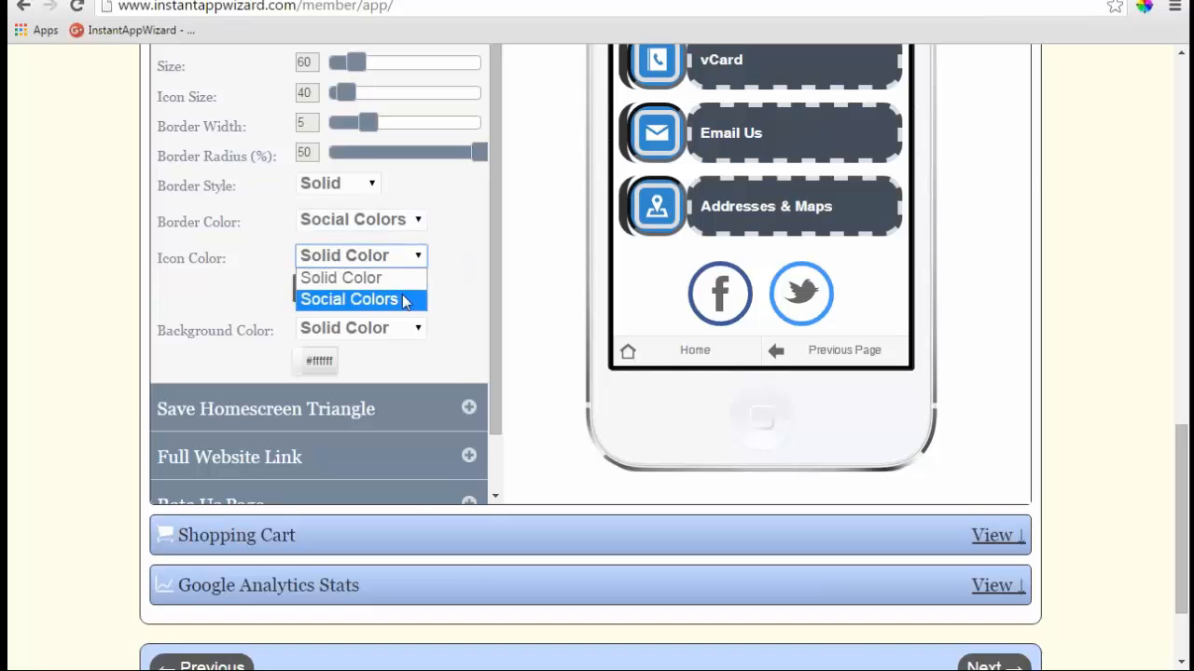
left_click(404, 299)
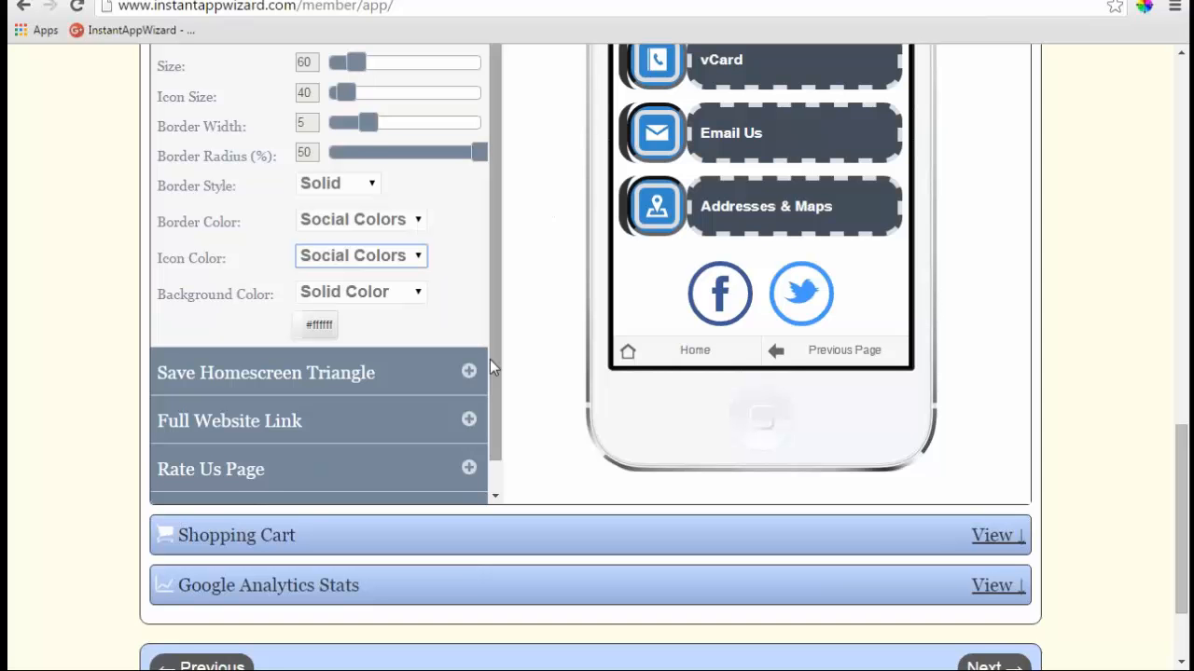
- Bring up the Save Homescreen Triangle settings and its Show Bookmark Triangle choices
left_click(468, 371)
scroll(527, 350, "up", 9)
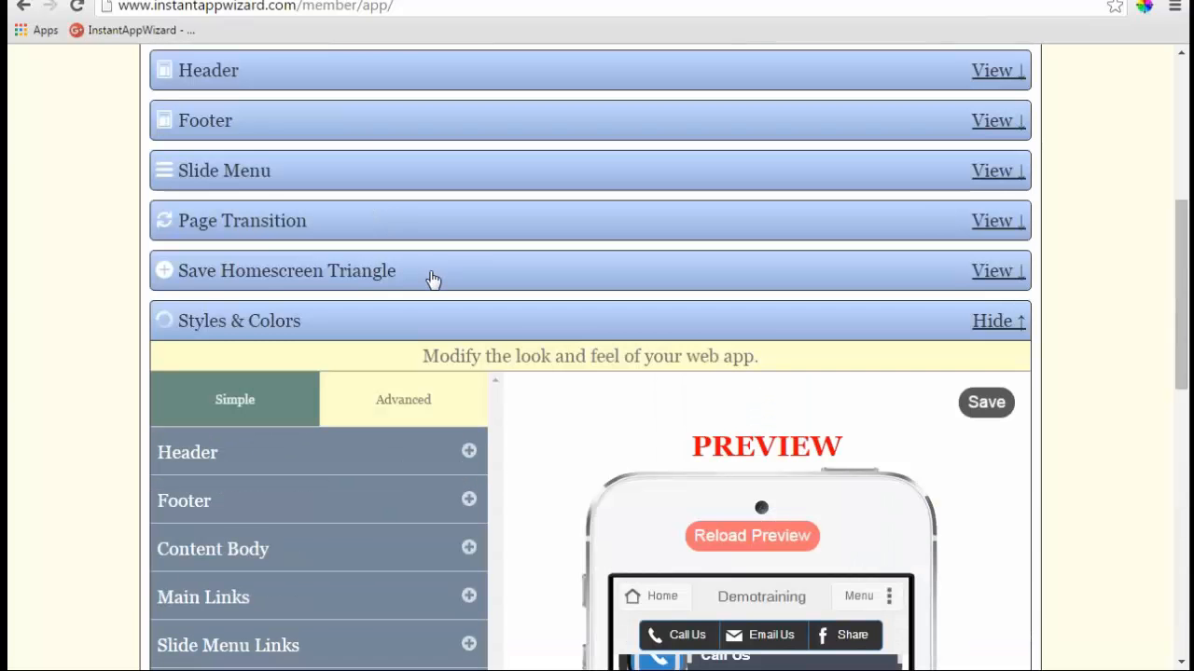
left_click(432, 276)
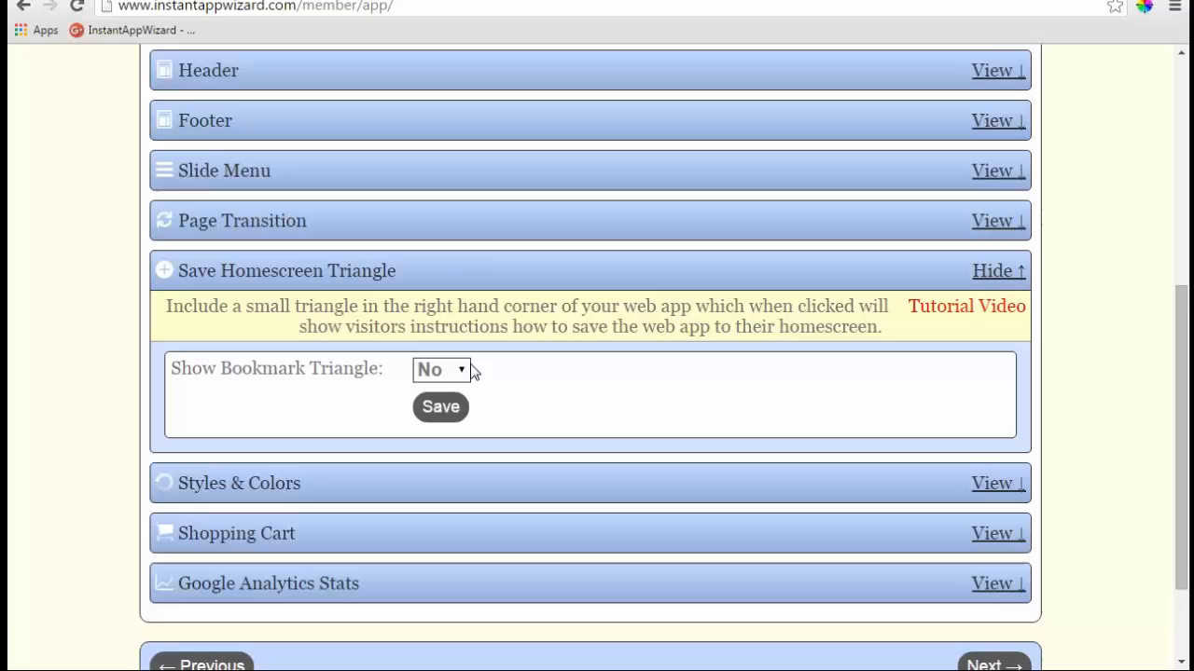
left_click(465, 370)
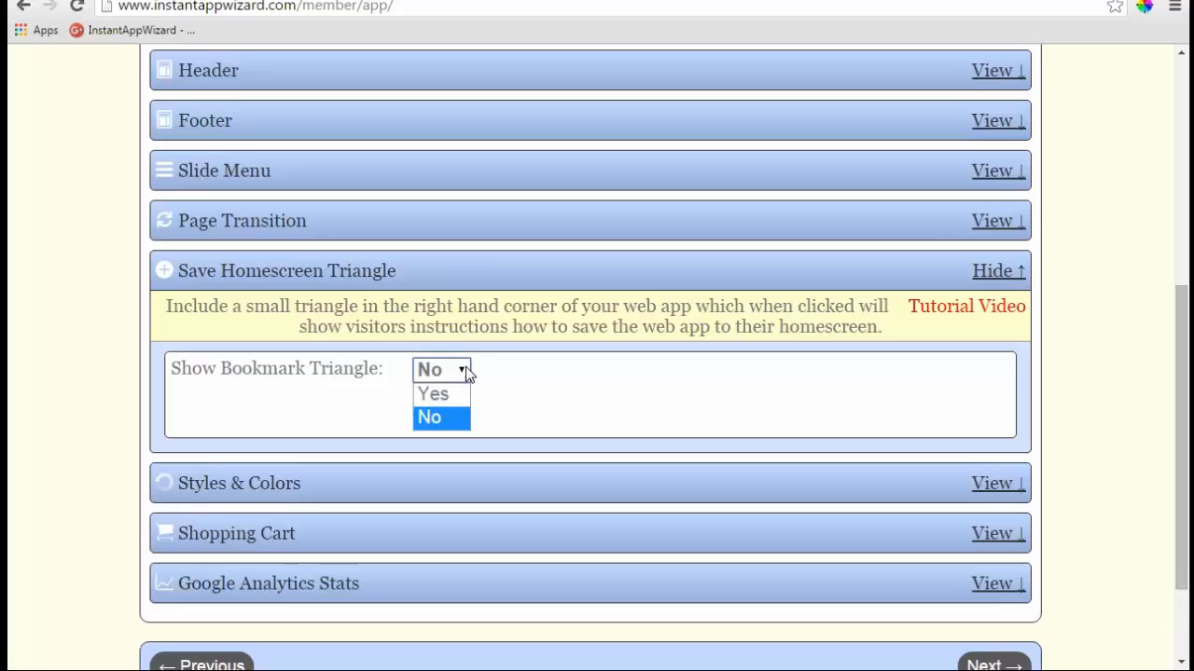
- Set Show Bookmark Triangle to Yes, save it, and refresh the phone preview
left_click(438, 393)
left_click(440, 407)
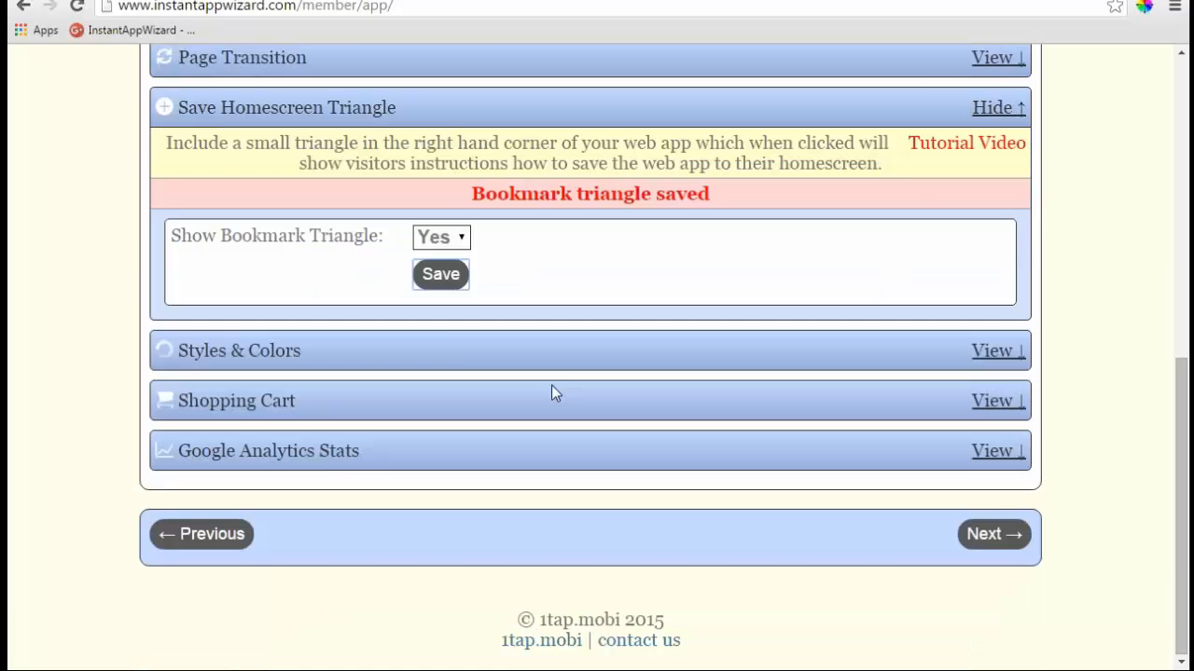
left_click(473, 348)
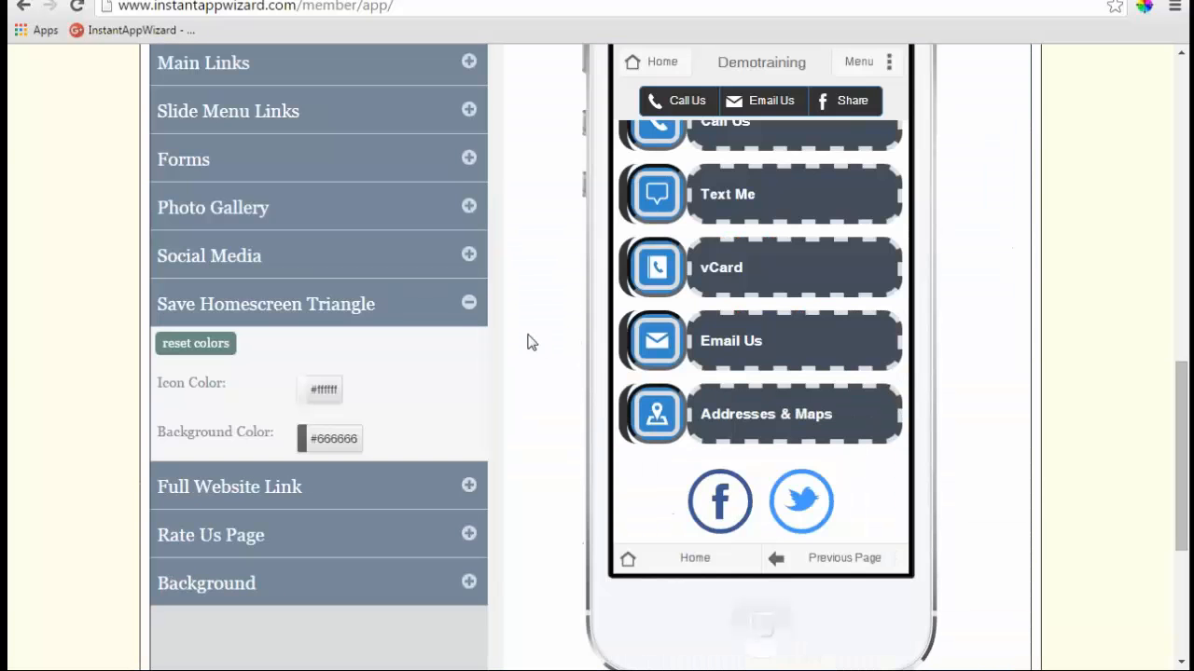
scroll(531, 342, "up", 3)
left_click(746, 189)
scroll(546, 266, "down", 3)
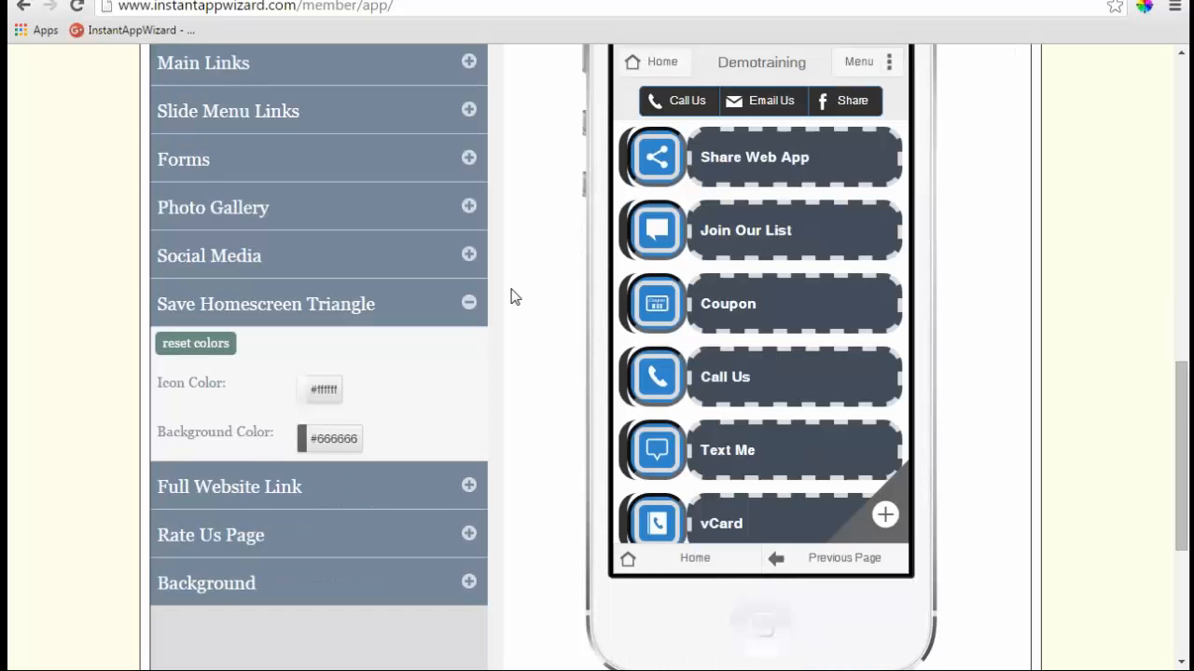
- Set the triangle Background Color to blue #3388cc and Icon Color to #333333
left_click(333, 453)
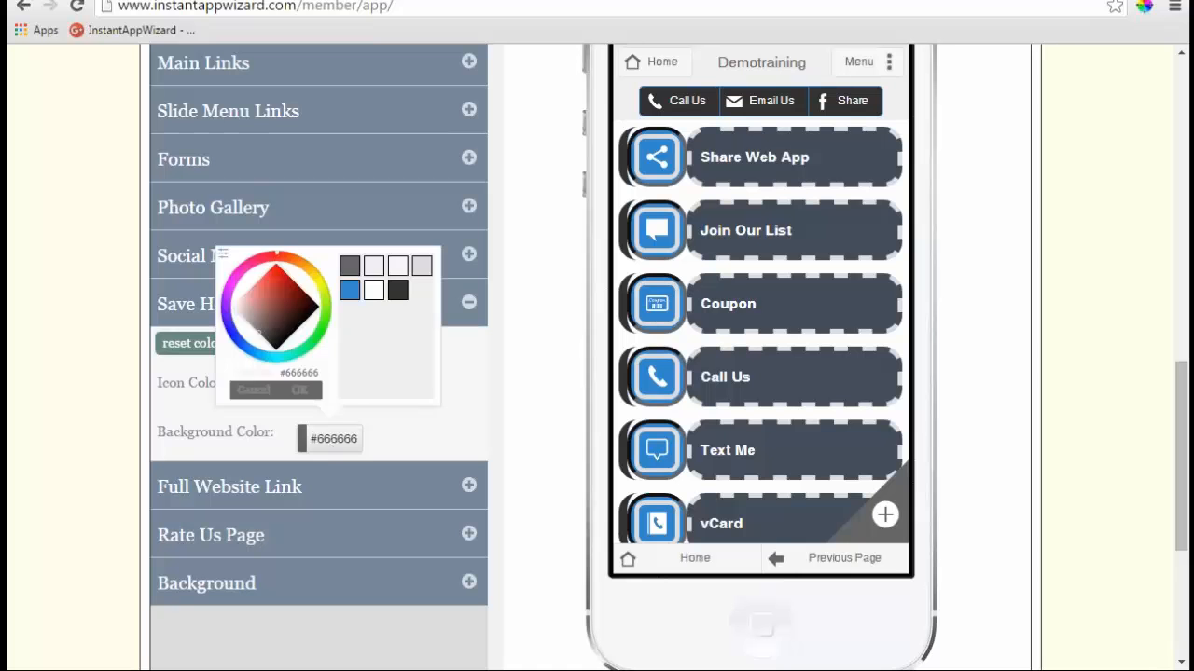
left_click(348, 290)
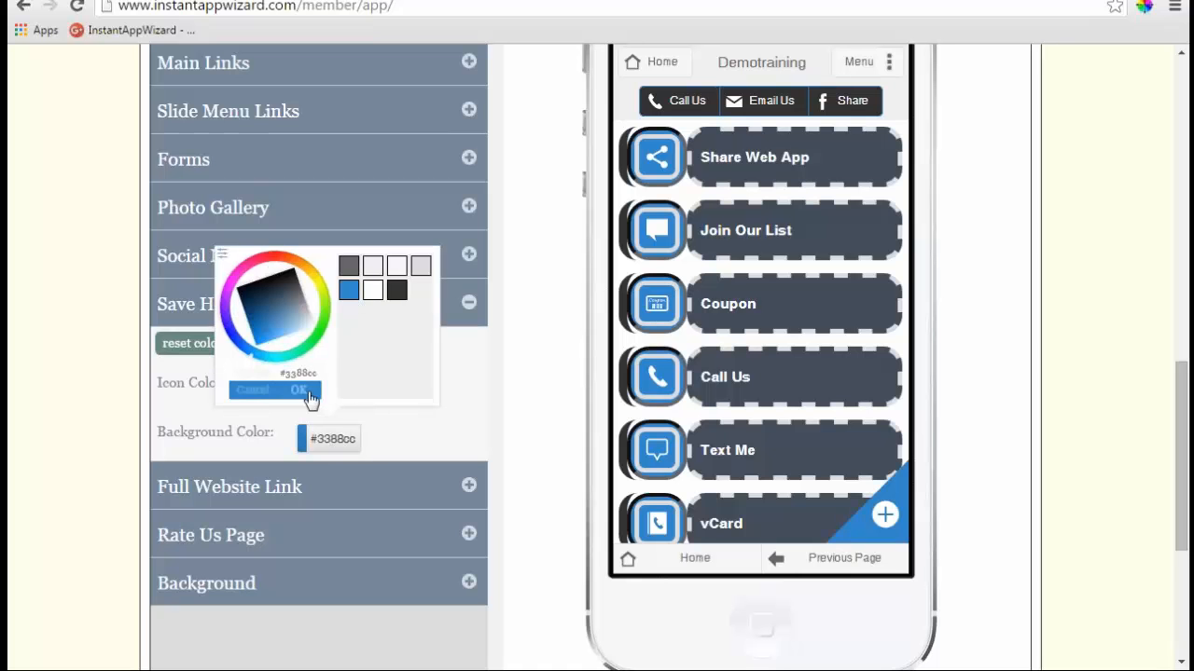
left_click(311, 392)
left_click(325, 391)
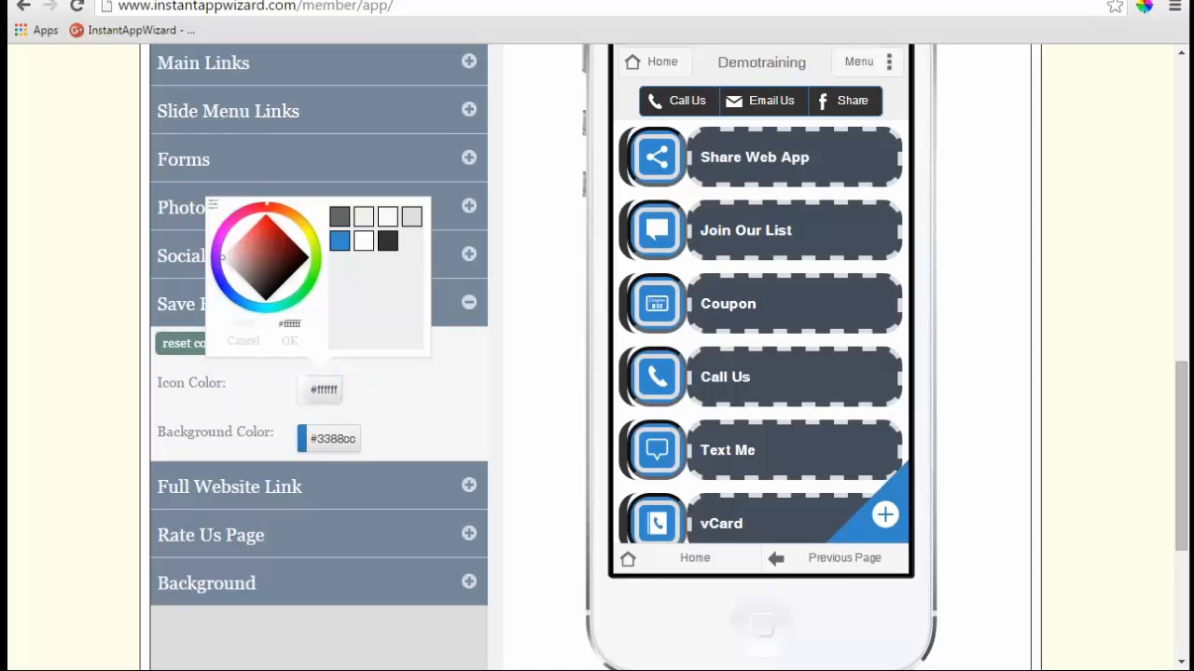
left_click(388, 243)
left_click(289, 341)
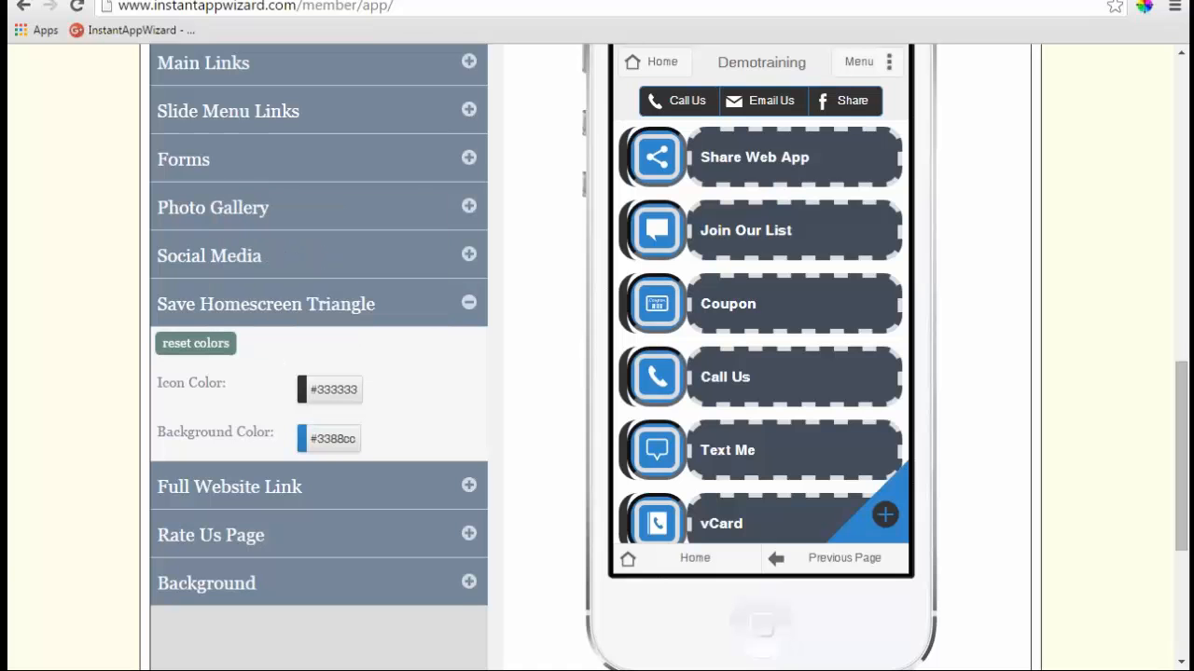
- Collapse the Save Homescreen Triangle colour settings
scroll(920, 494, "up", 1)
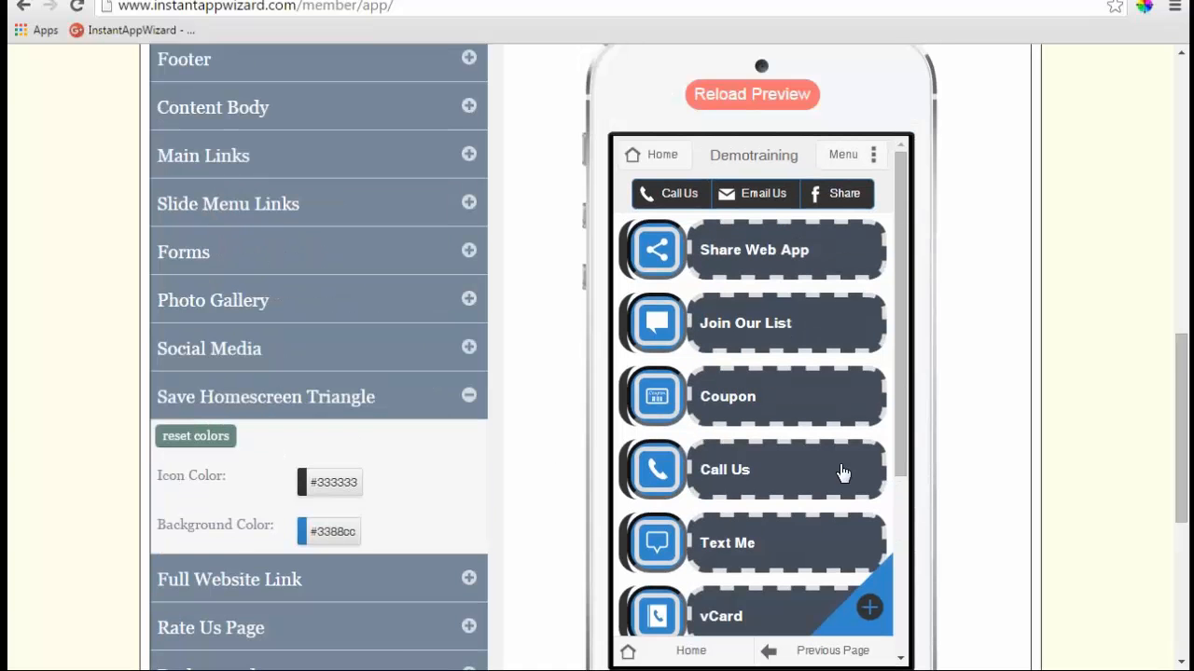
scroll(842, 474, "down", 1)
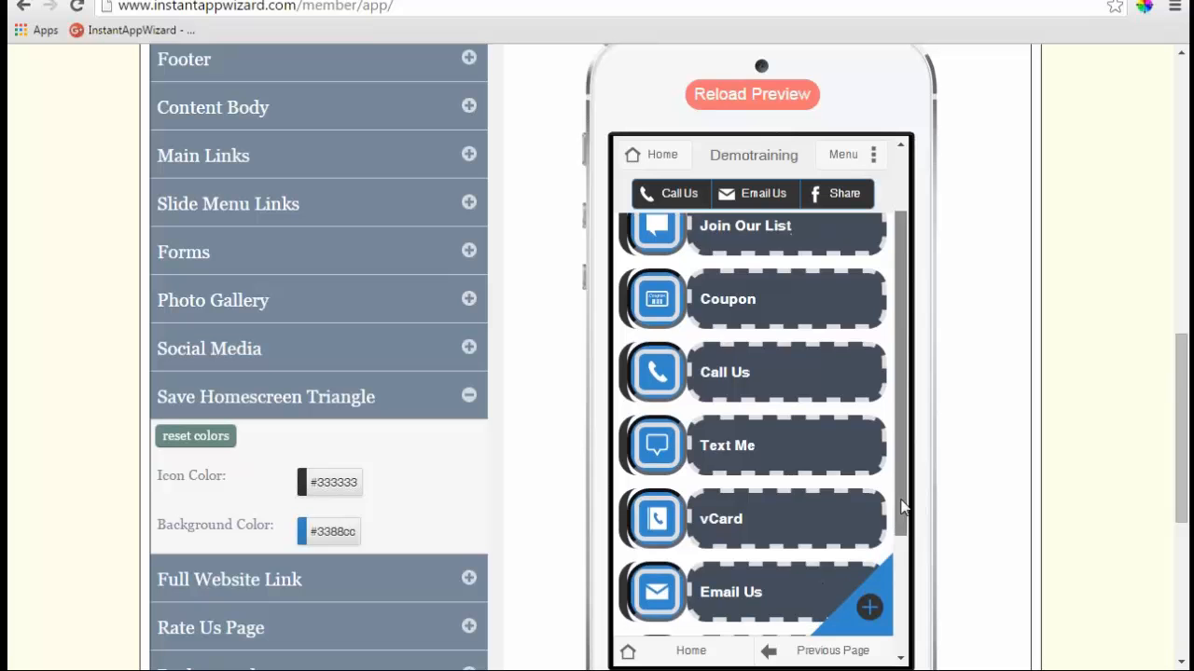
scroll(901, 504, "down", 2)
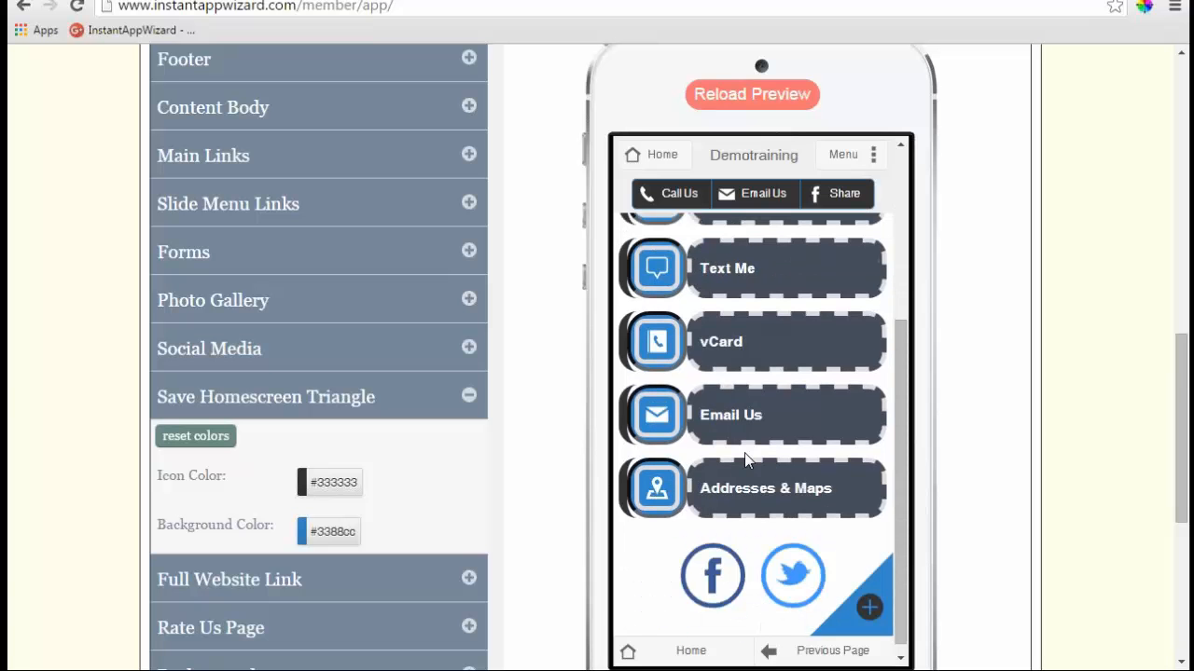
left_click(469, 400)
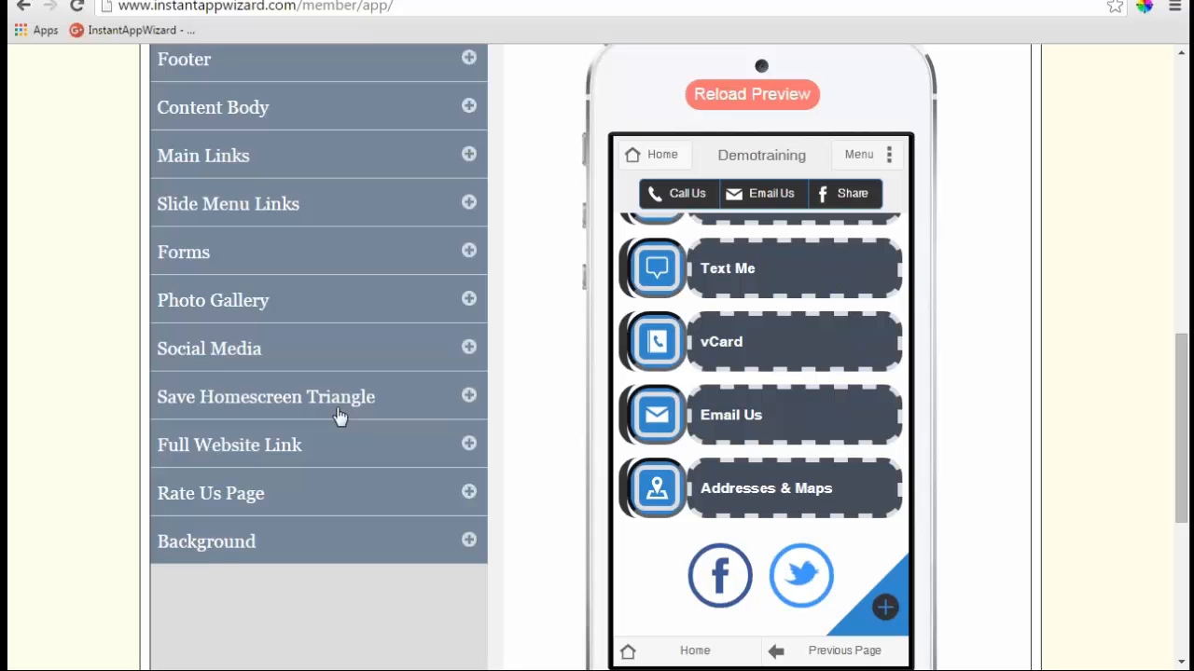
- Review the Full Website Link settings, then raise Rate Us Page text size from 14 to 16
scroll(903, 438, "down", 1)
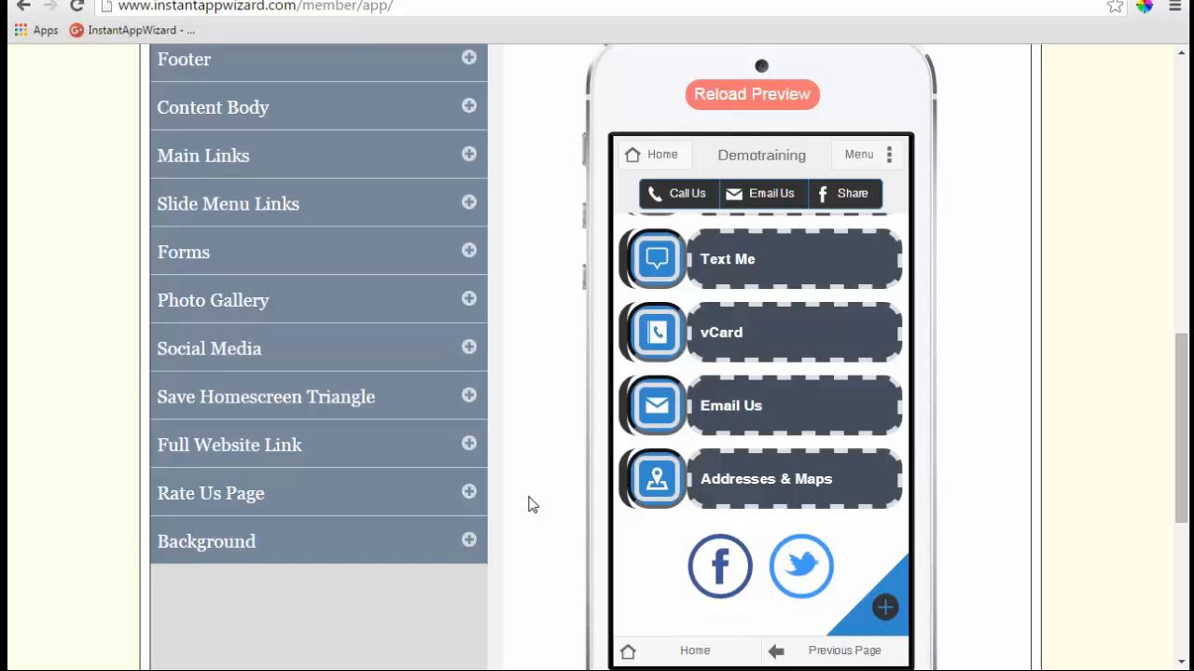
left_click(469, 444)
scroll(504, 453, "down", 2)
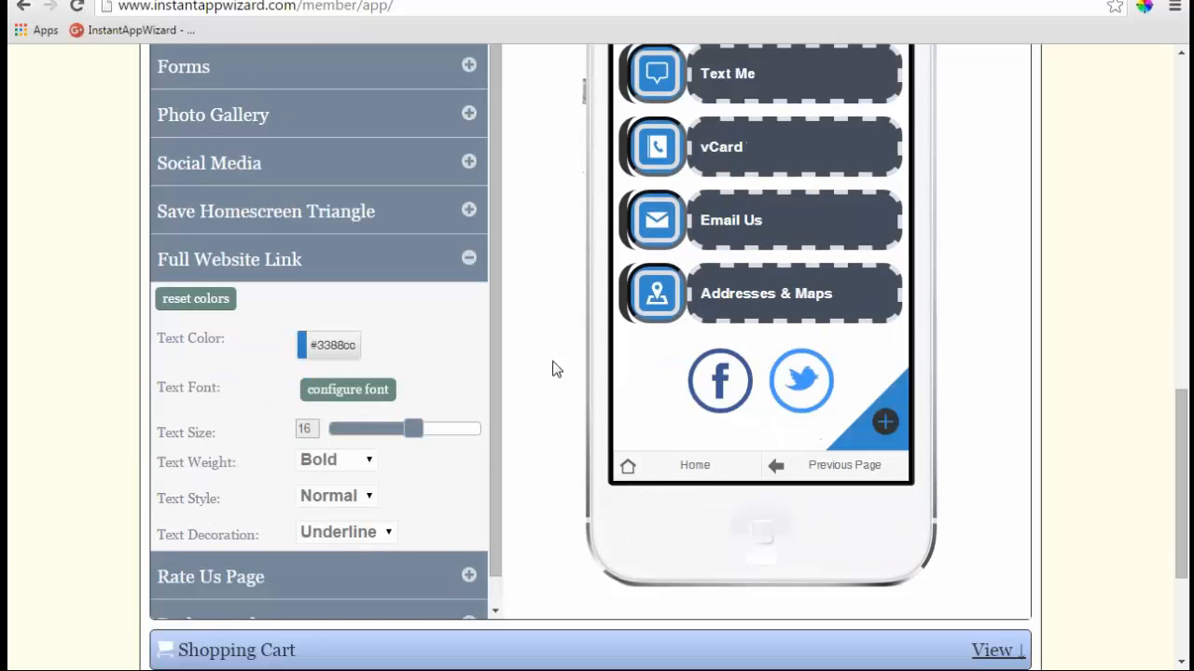
left_click_drag(498, 335, 496, 419)
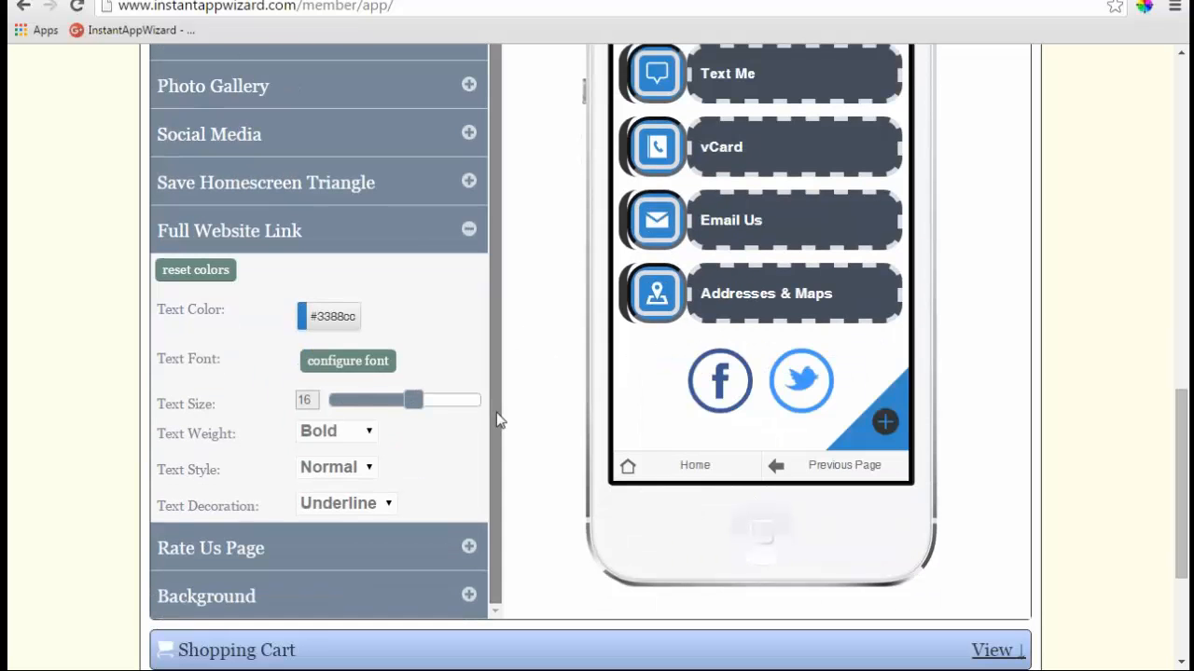
scroll(503, 407, "down", 1)
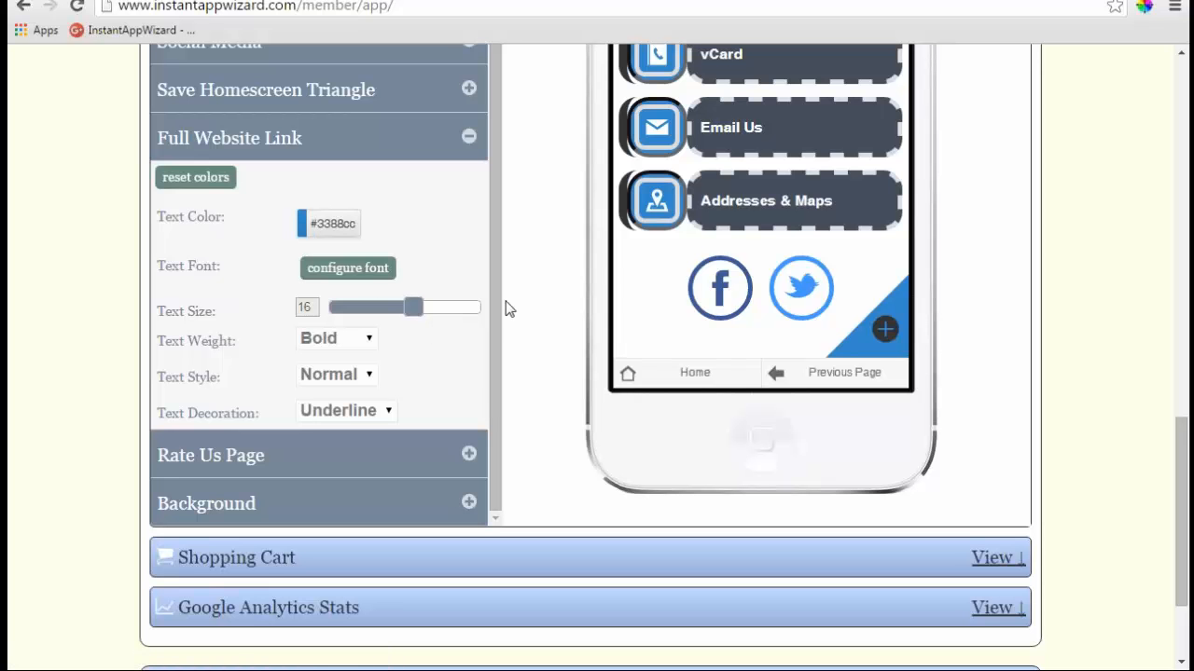
left_click(468, 454)
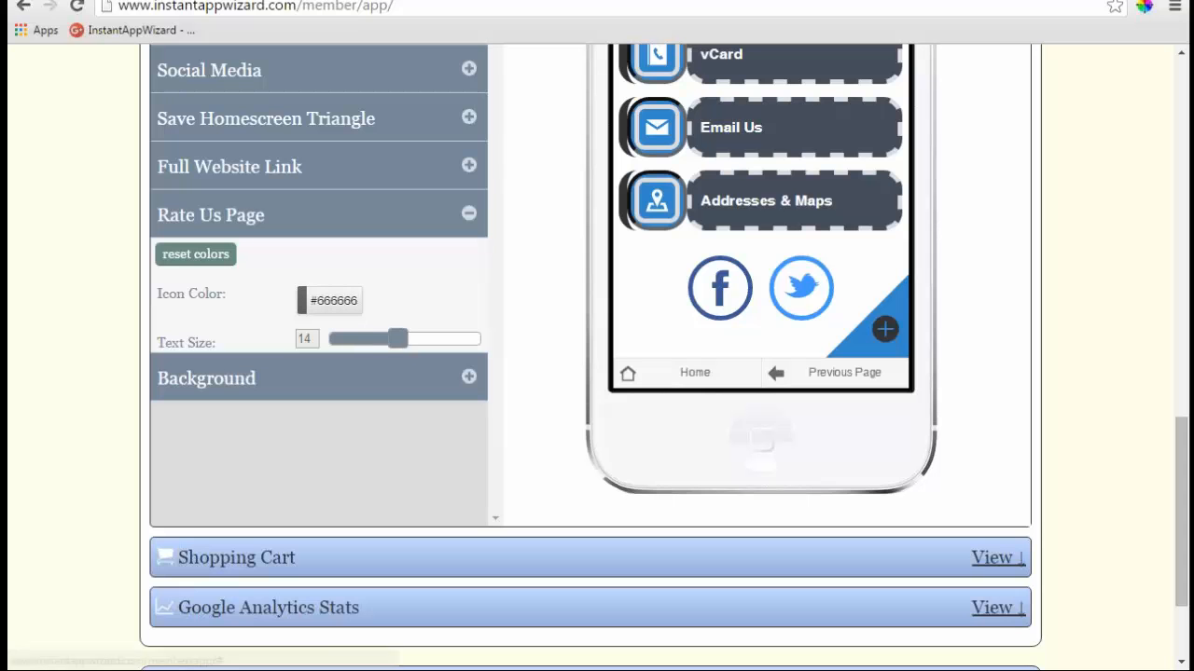
left_click_drag(401, 339, 416, 341)
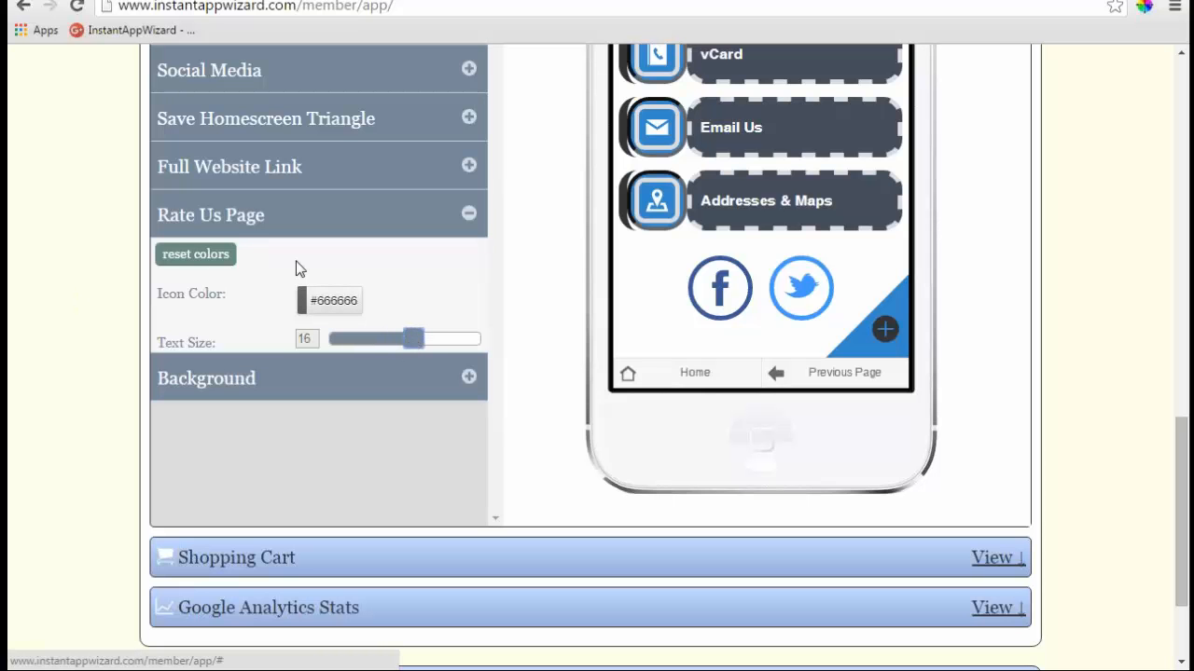
- Open the Background settings and close the image gallery, keeping the blue floral image
left_click(468, 216)
left_click(469, 267)
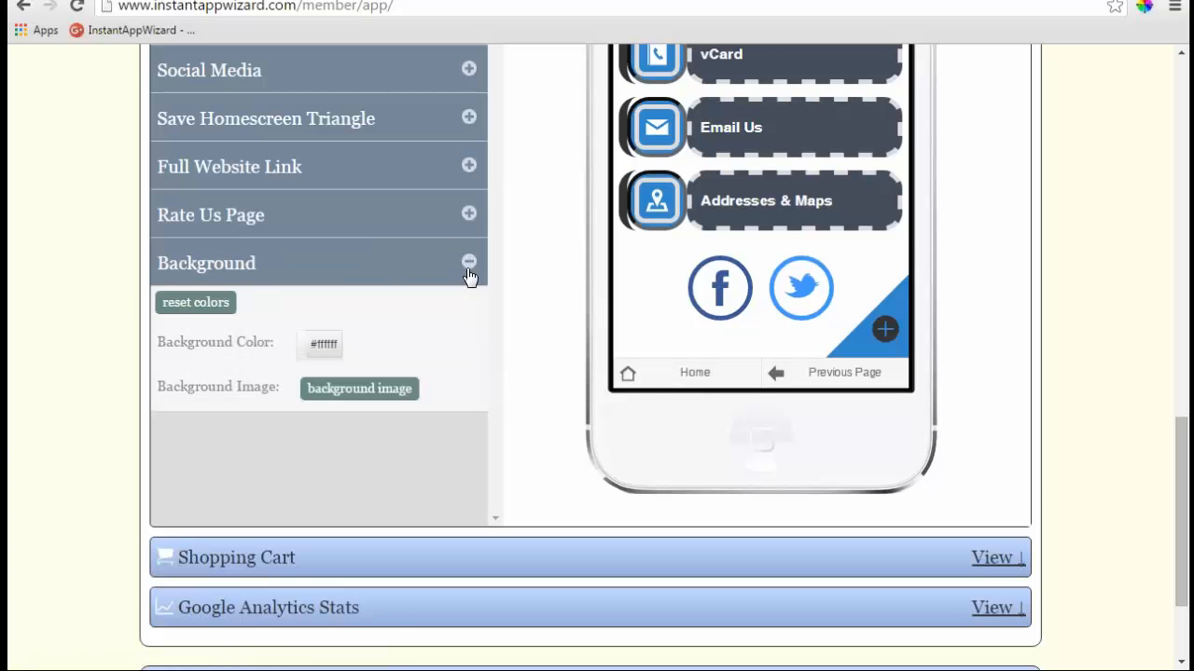
left_click(379, 394)
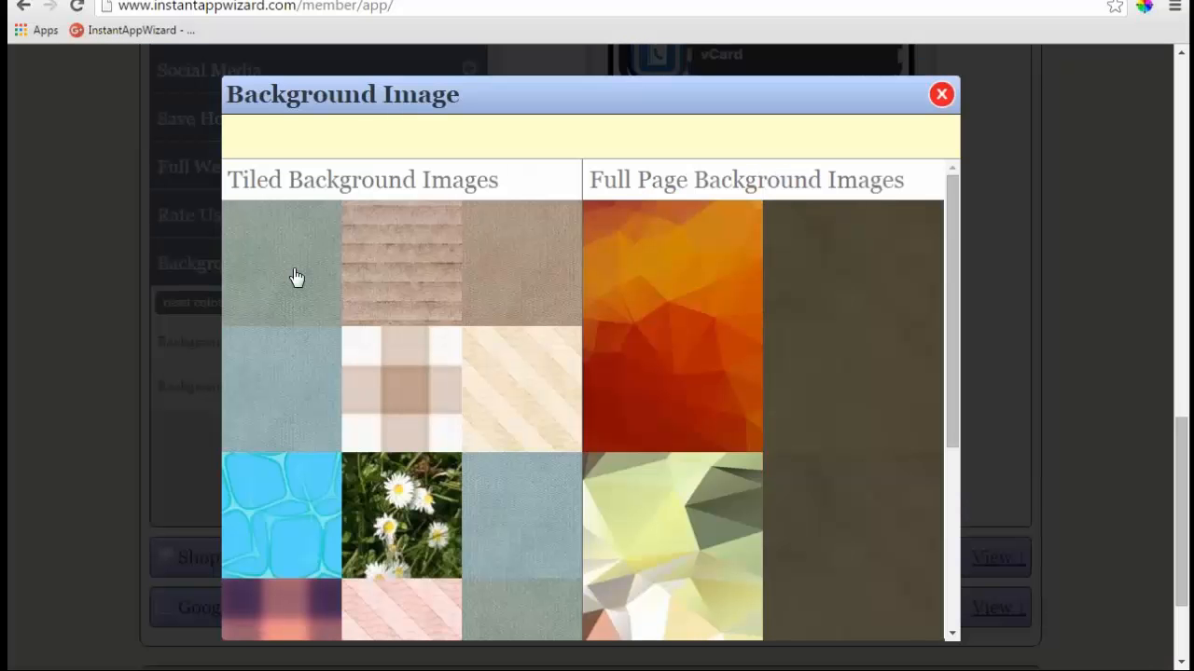
left_click(297, 278)
scroll(536, 360, "up", 3)
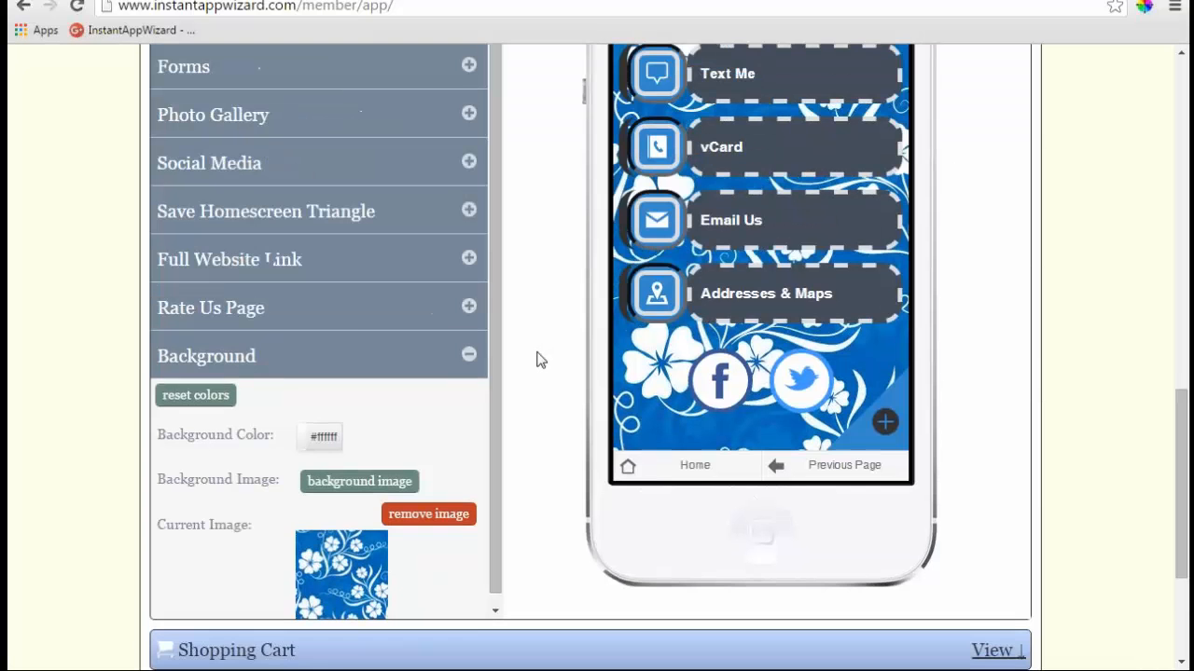
scroll(536, 360, "up", 1)
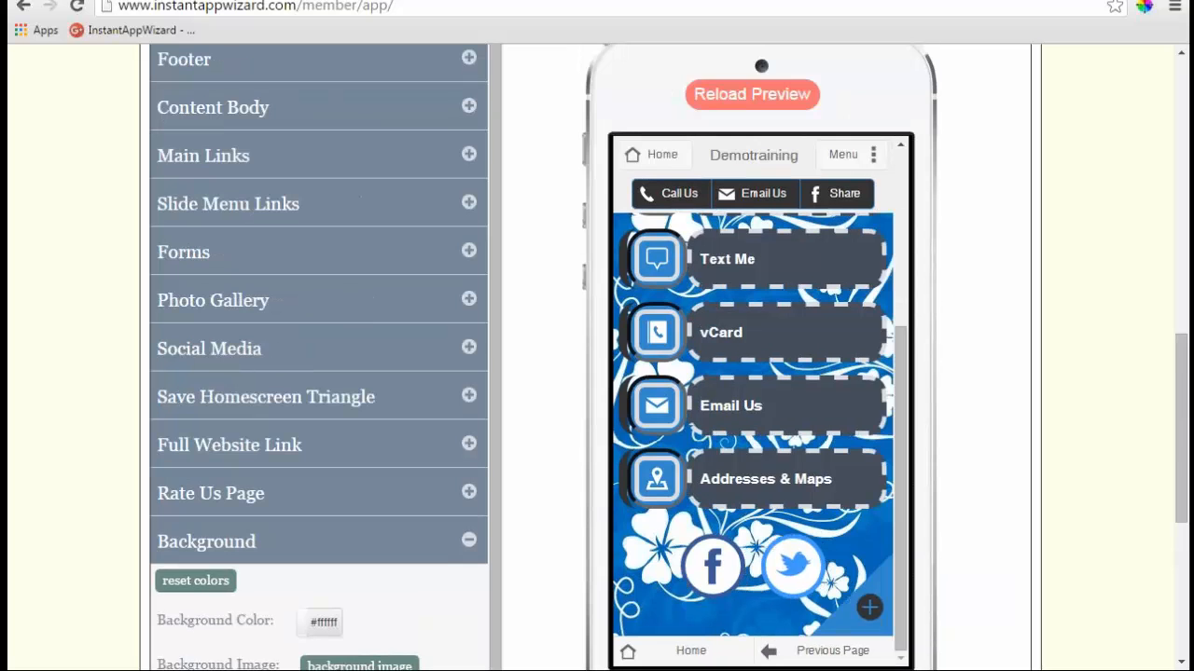
scroll(686, 368, "up", 4)
scroll(671, 404, "up", 2)
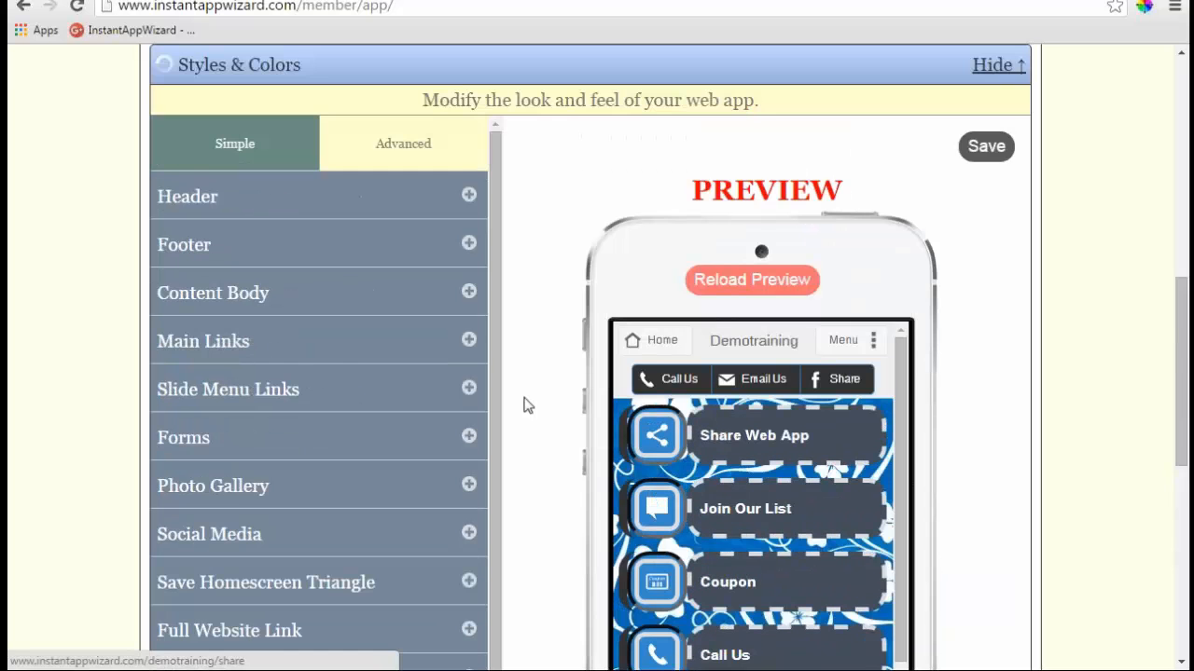
scroll(525, 397, "down", 2)
scroll(539, 384, "down", 1)
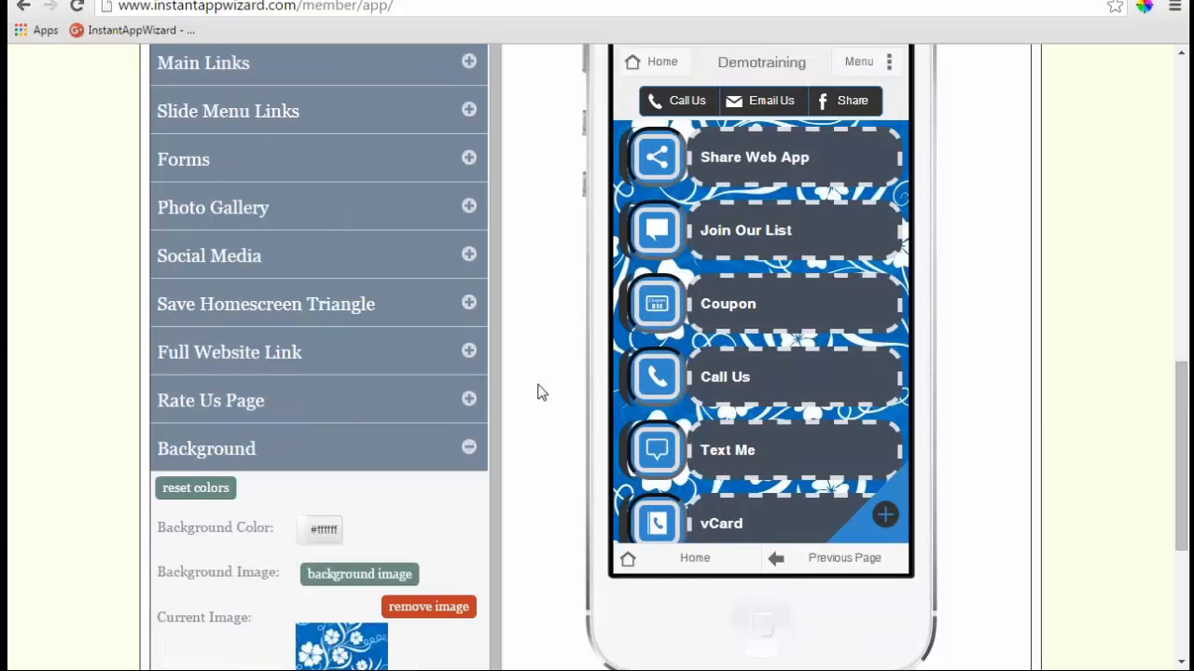
scroll(537, 391, "down", 1)
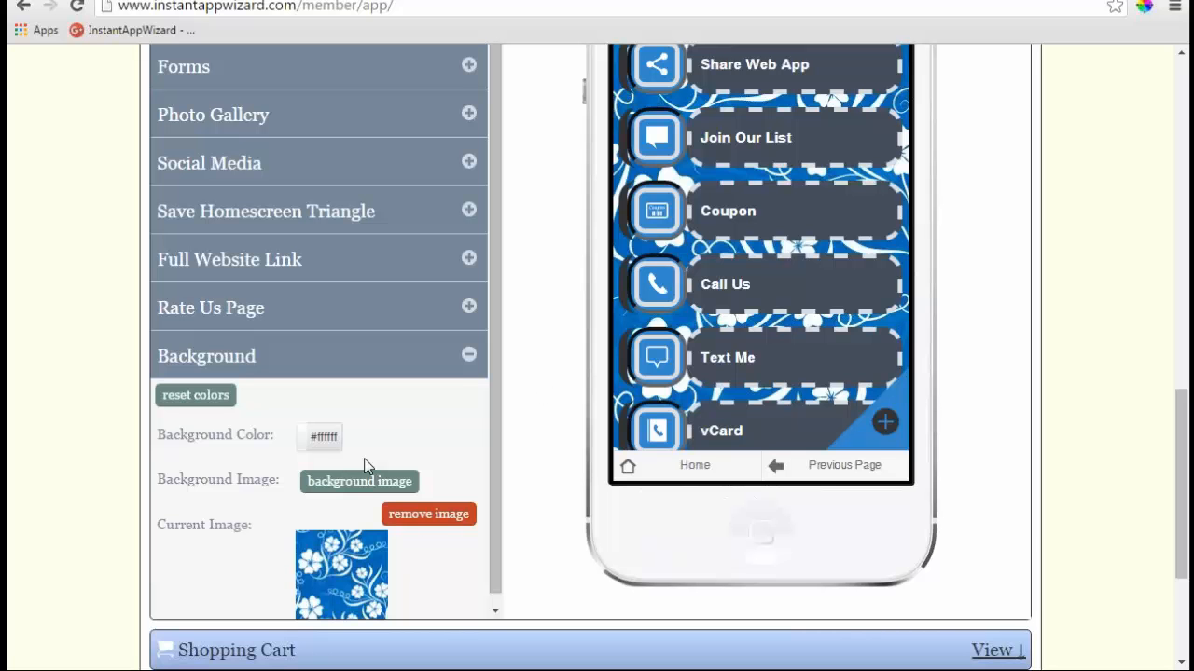
- Remove the floral background image and set the Background Color to blue #3388cc
left_click(428, 515)
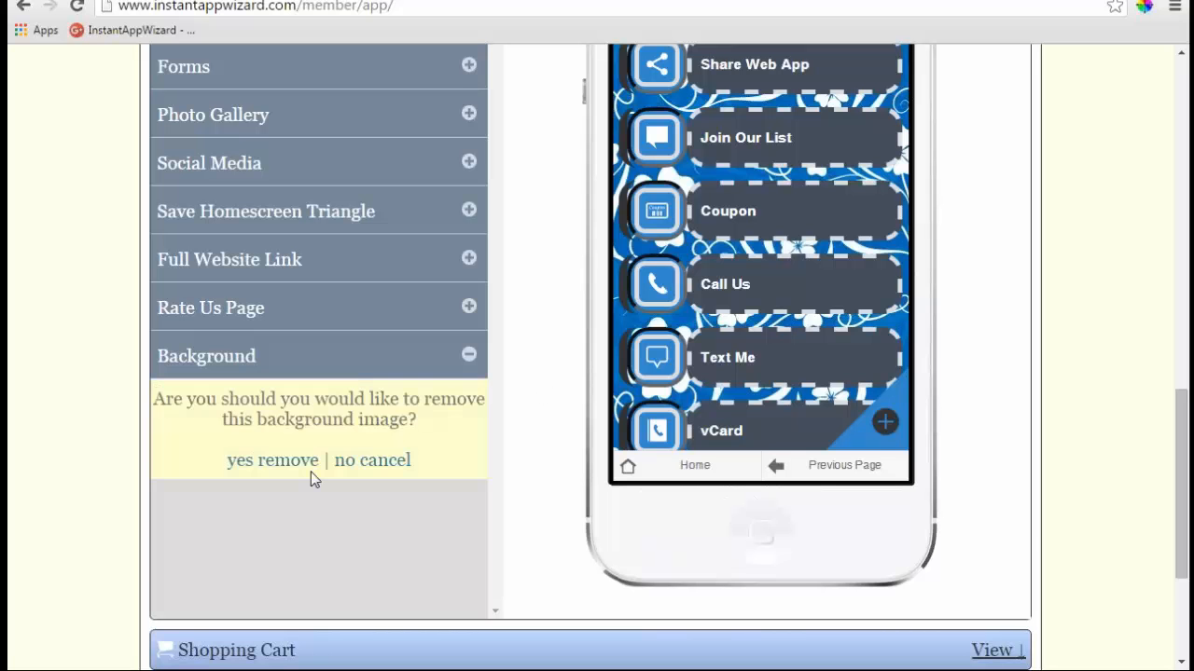
left_click(311, 467)
left_click(323, 443)
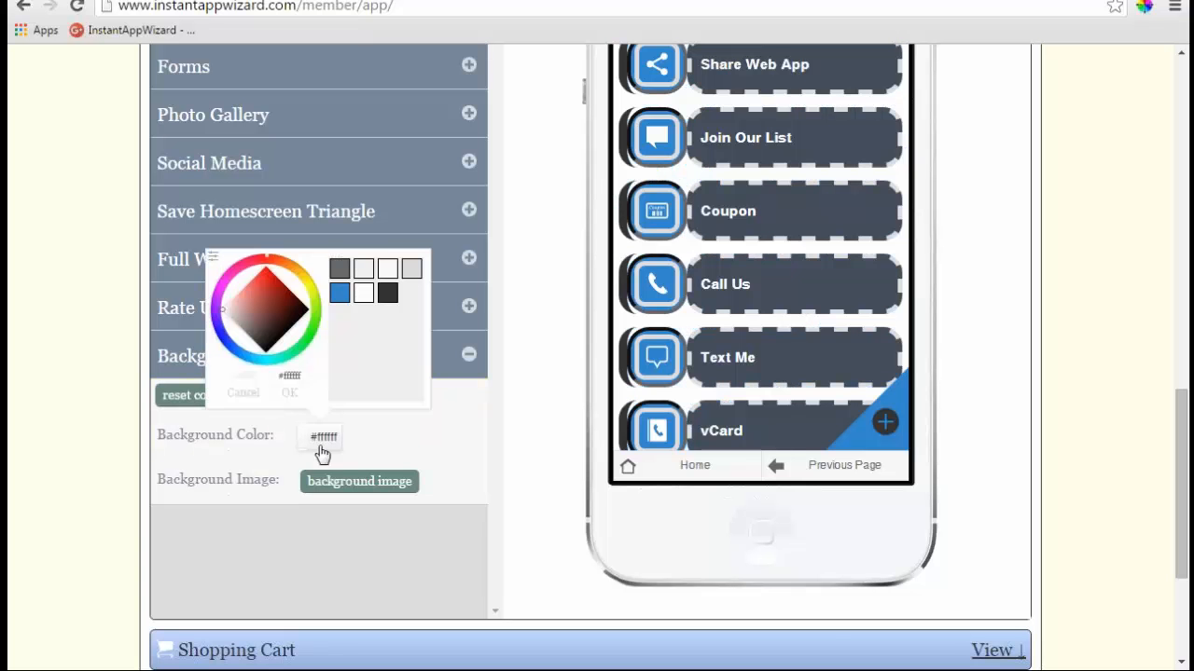
left_click(338, 294)
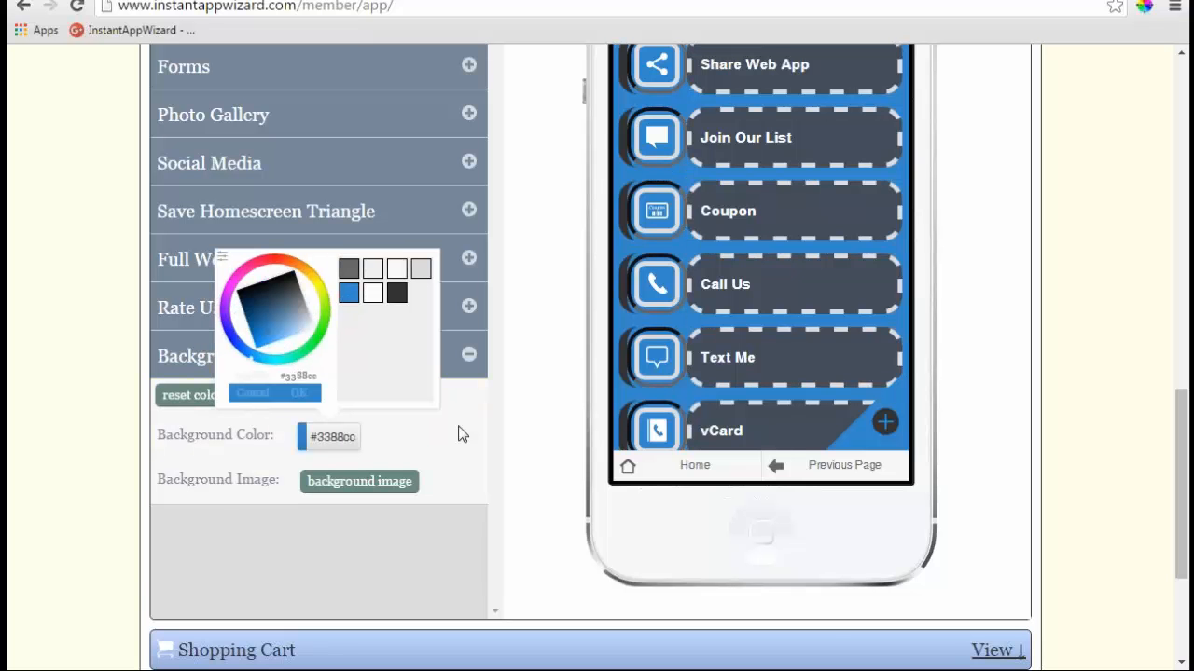
left_click(305, 394)
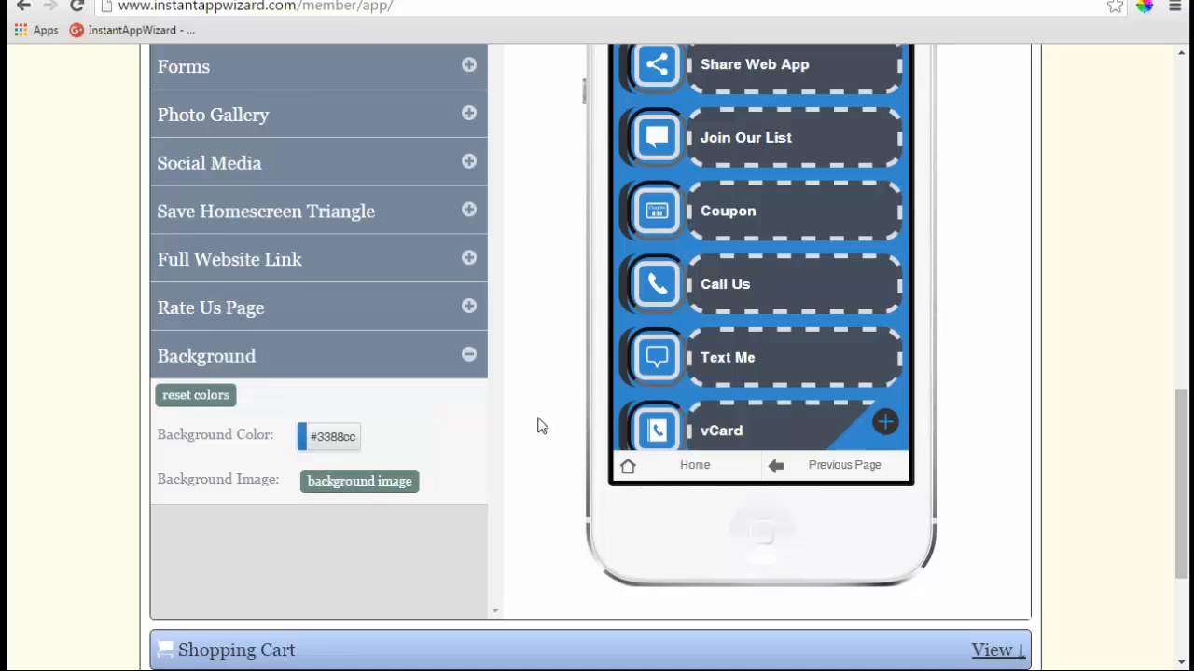
- Collapse the Background settings and hide the Styles & Colors section
scroll(559, 422, "up", 1)
scroll(722, 411, "up", 2)
scroll(722, 410, "down", 2)
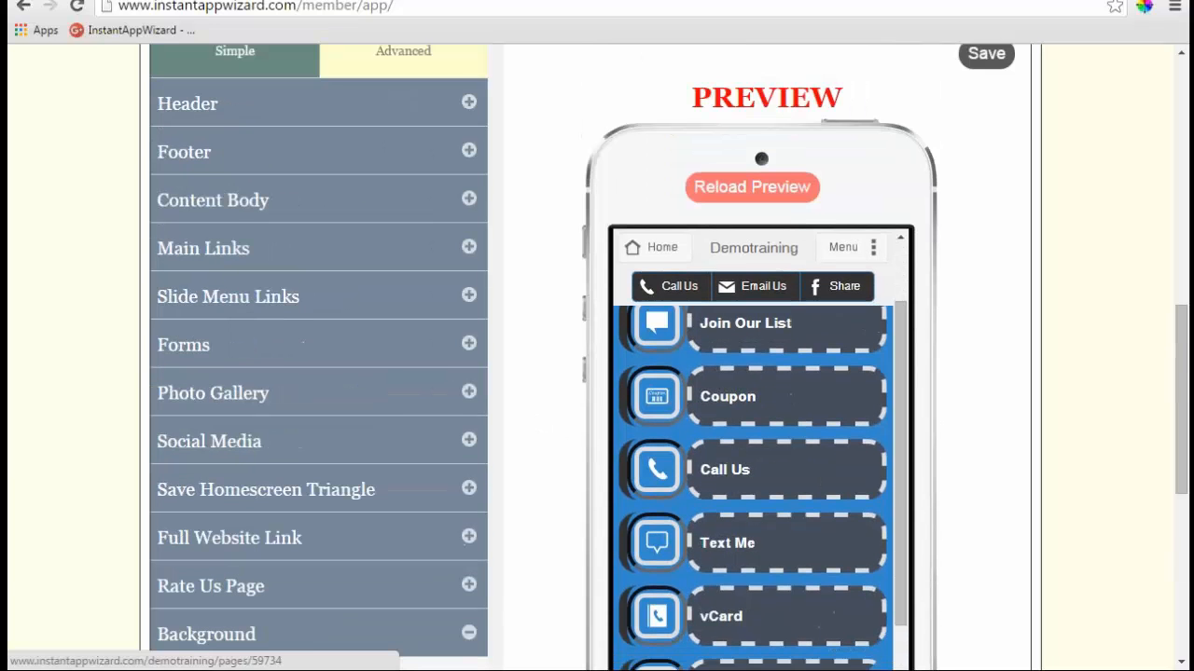
scroll(984, 436, "up", 2)
scroll(980, 438, "down", 2)
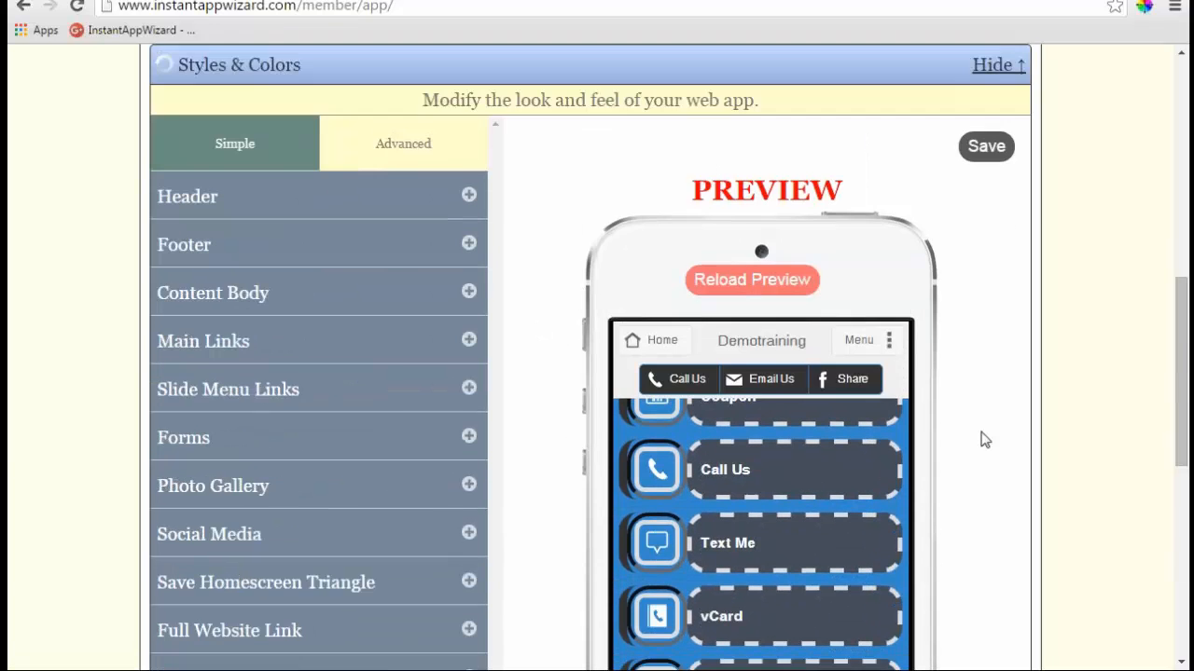
scroll(820, 457, "up", 2)
scroll(940, 450, "down", 3)
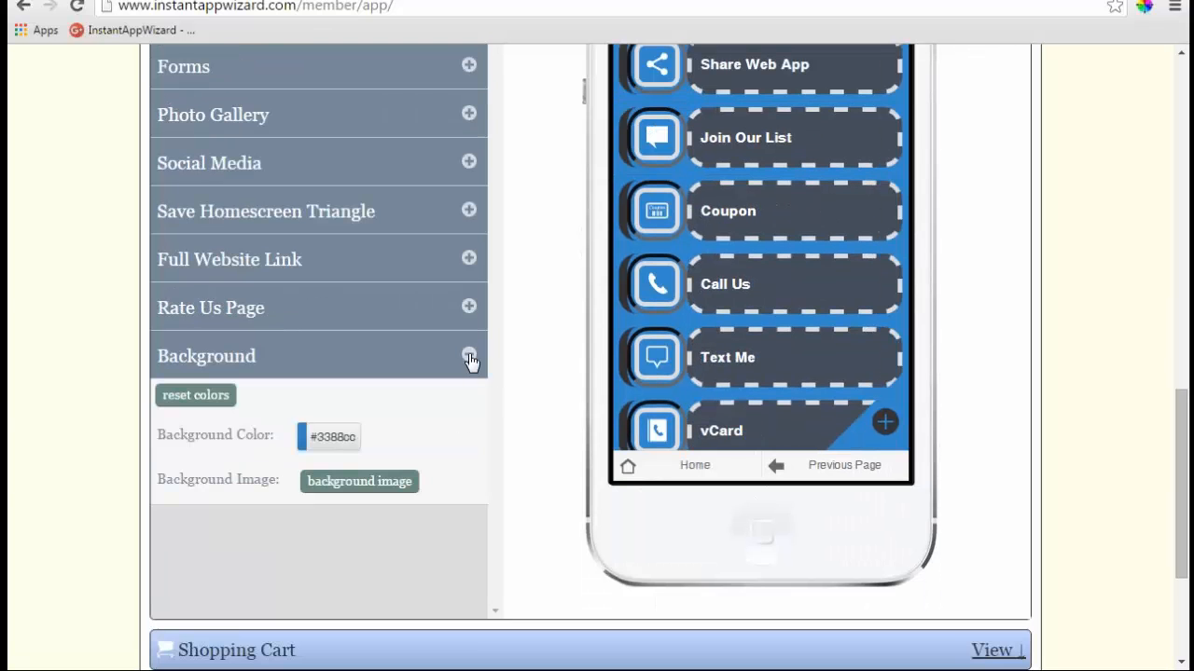
left_click(469, 356)
scroll(521, 386, "up", 4)
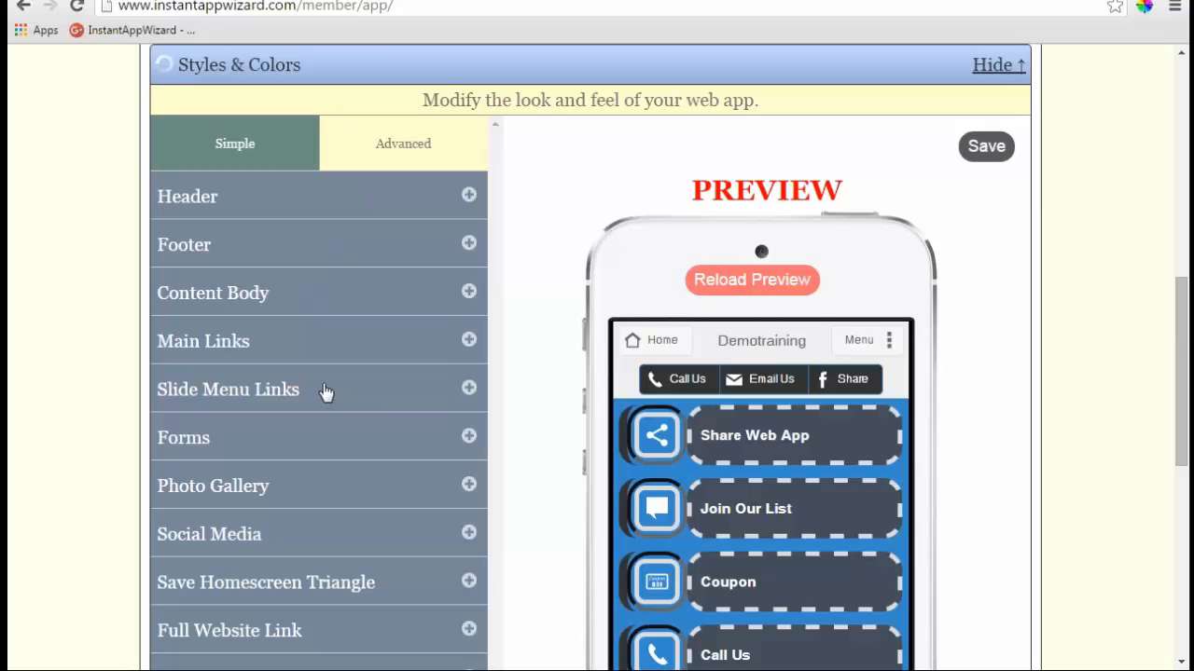
left_click(996, 65)
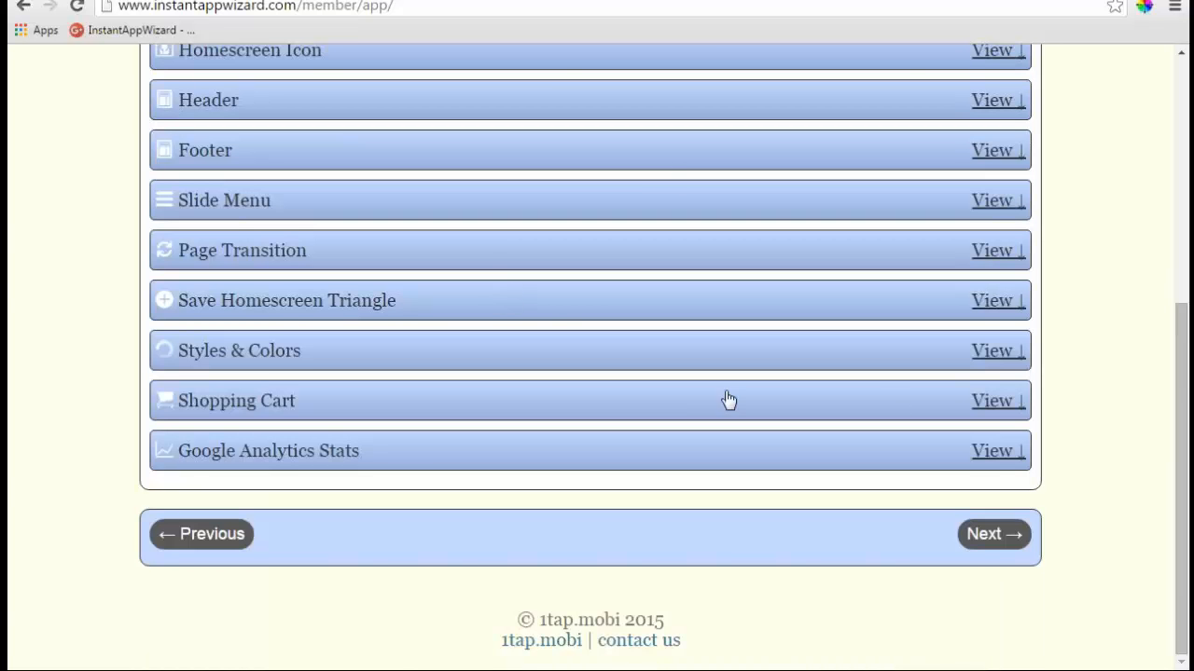
left_click(995, 401)
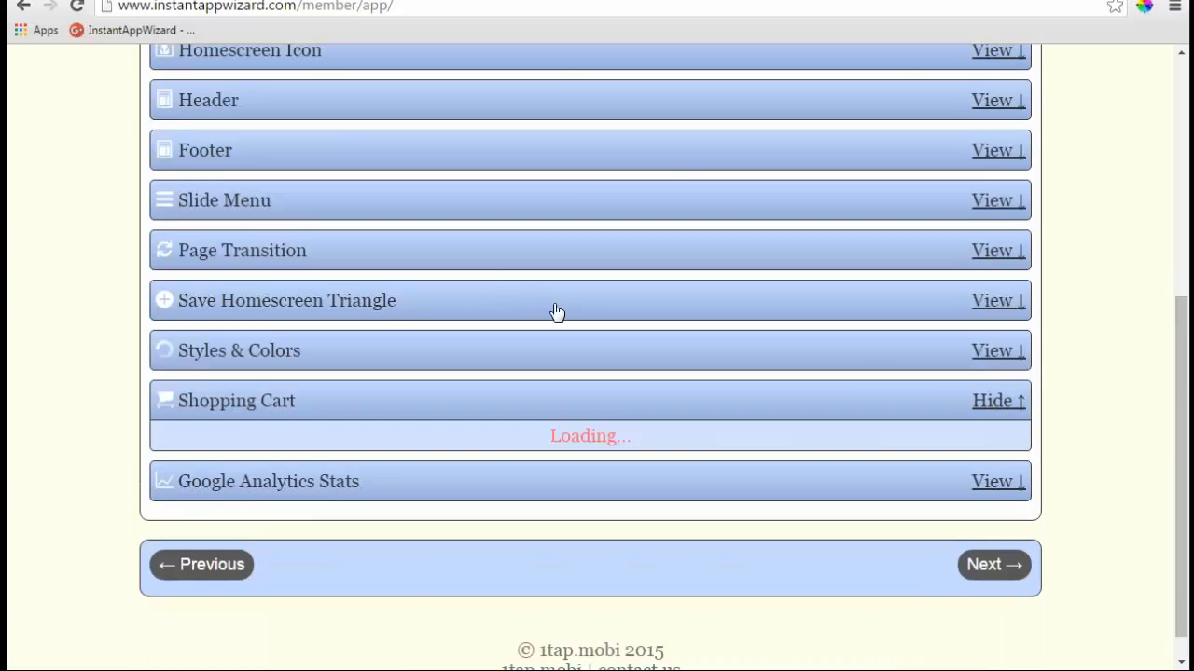
scroll(553, 311, "down", 3)
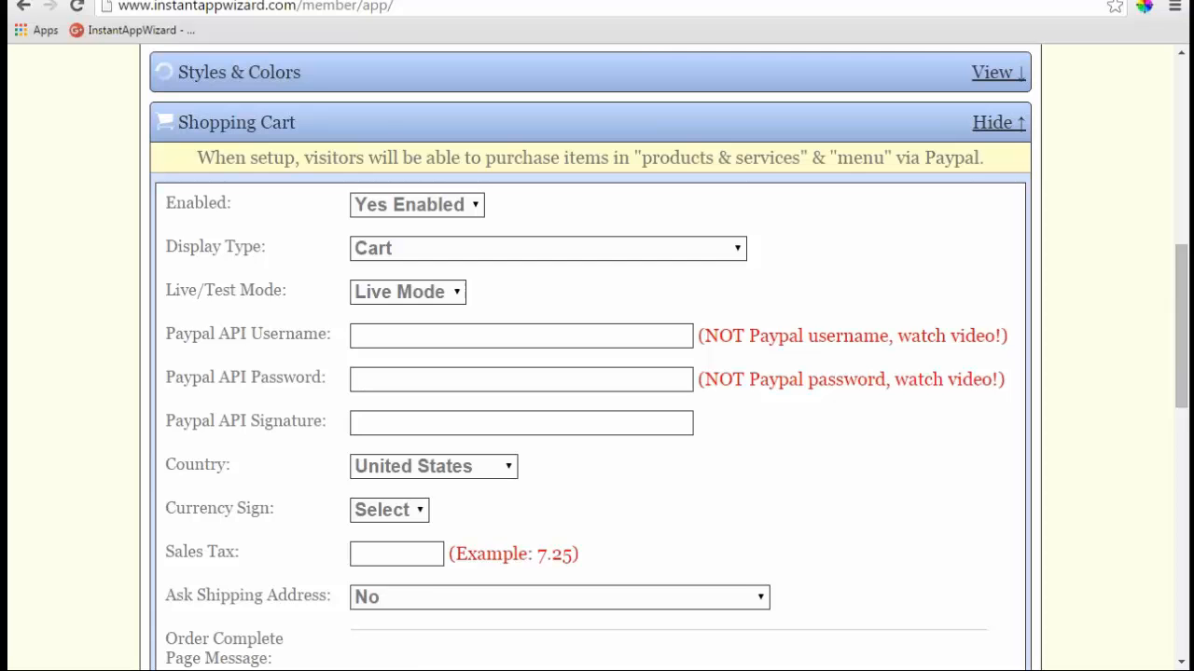
scroll(502, 308, "down", 1)
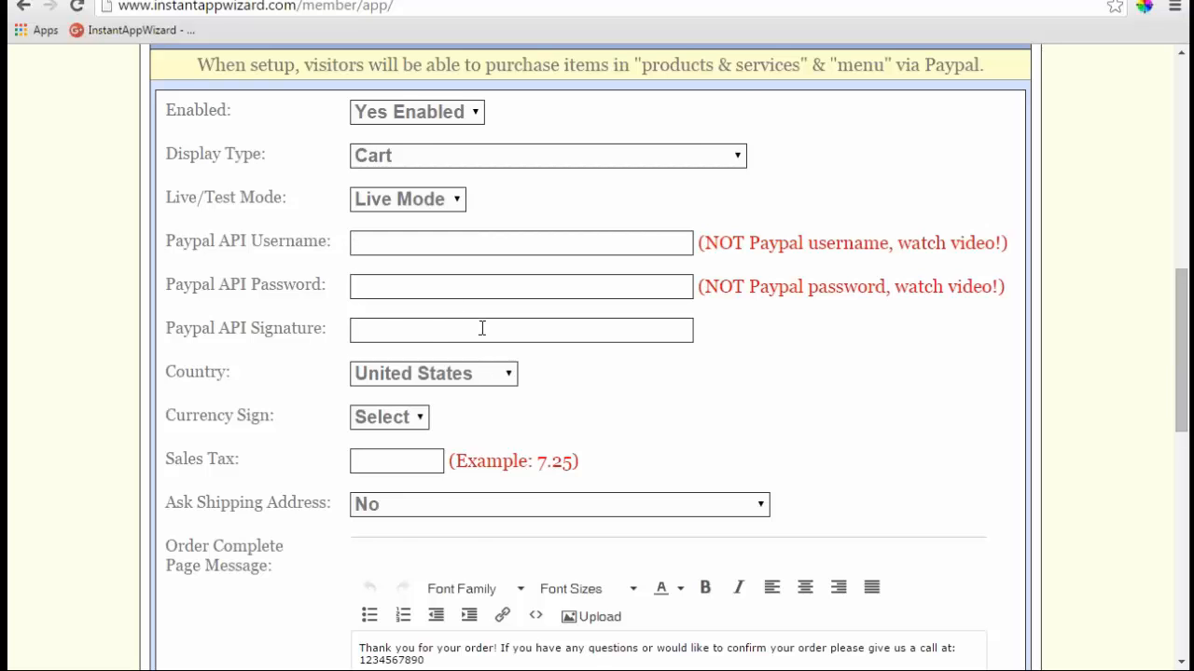
scroll(482, 328, "down", 1)
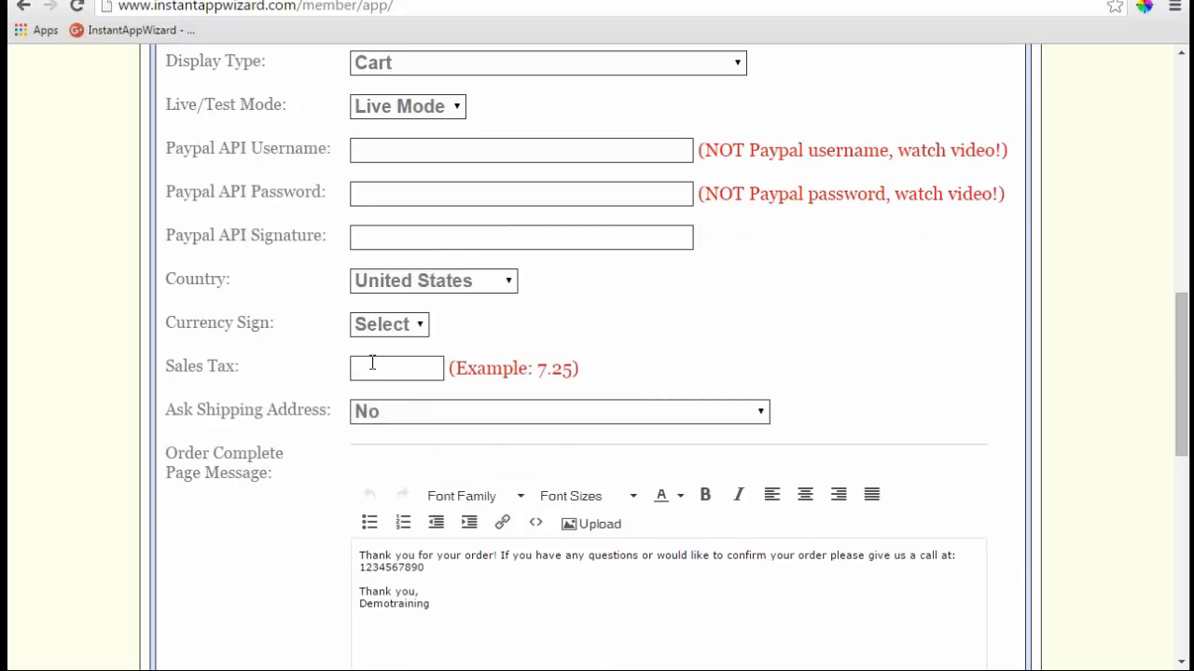
scroll(774, 388, "down", 1)
left_click(763, 320)
left_click(763, 319)
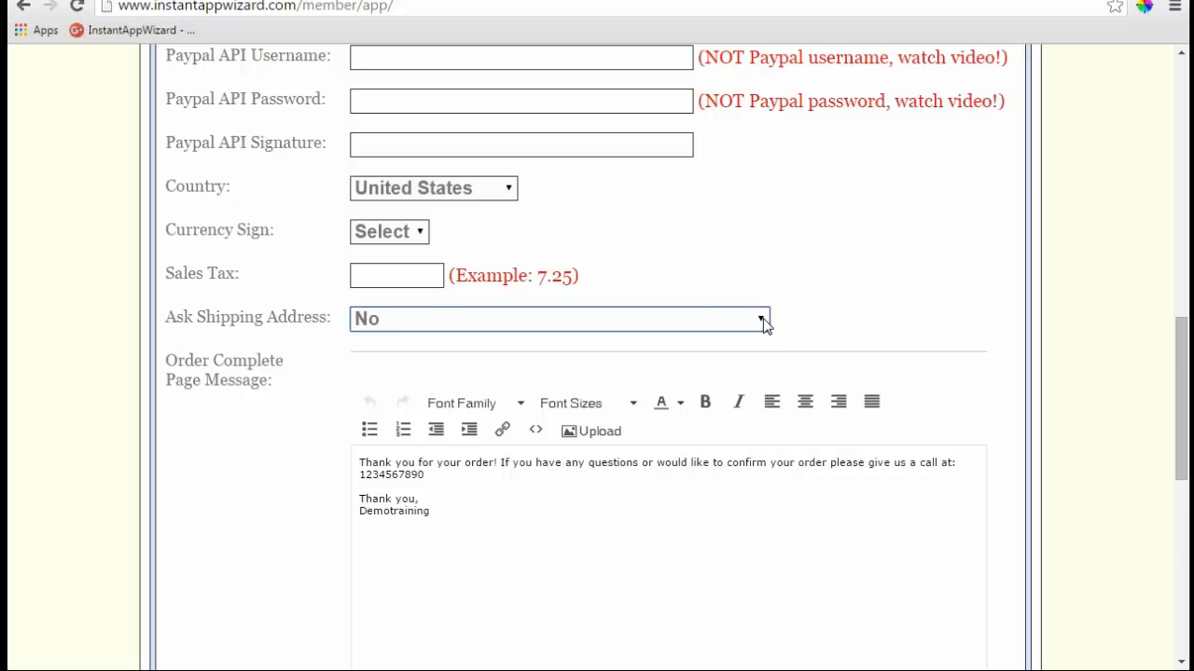
scroll(277, 364, "down", 3)
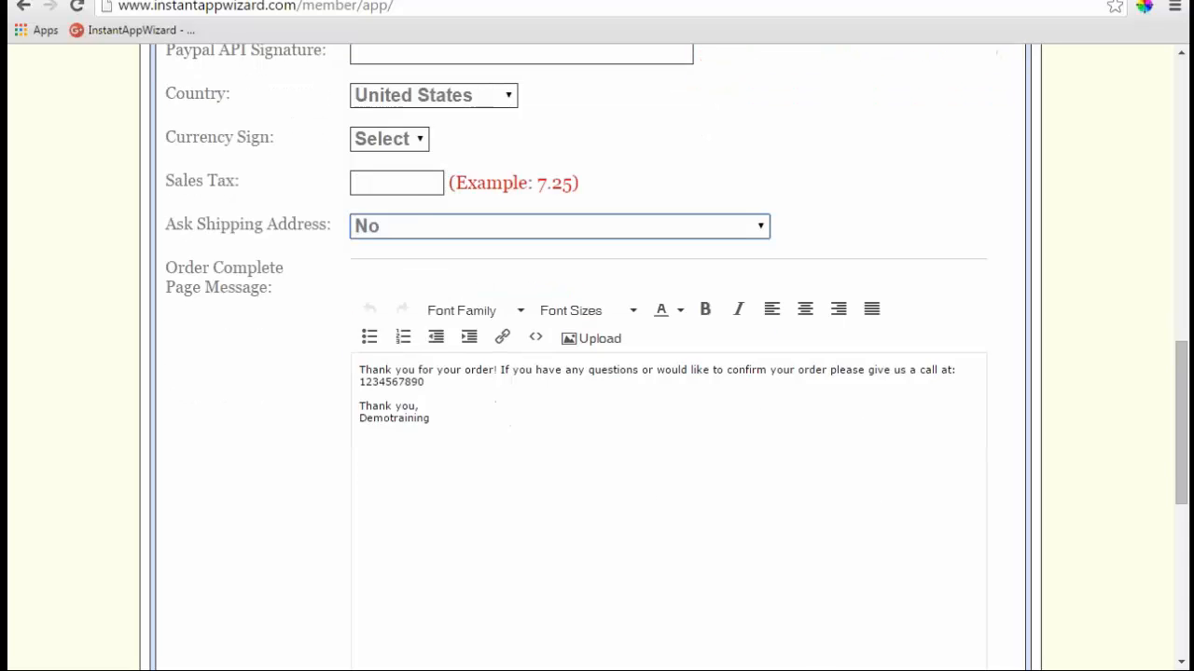
scroll(293, 378, "down", 2)
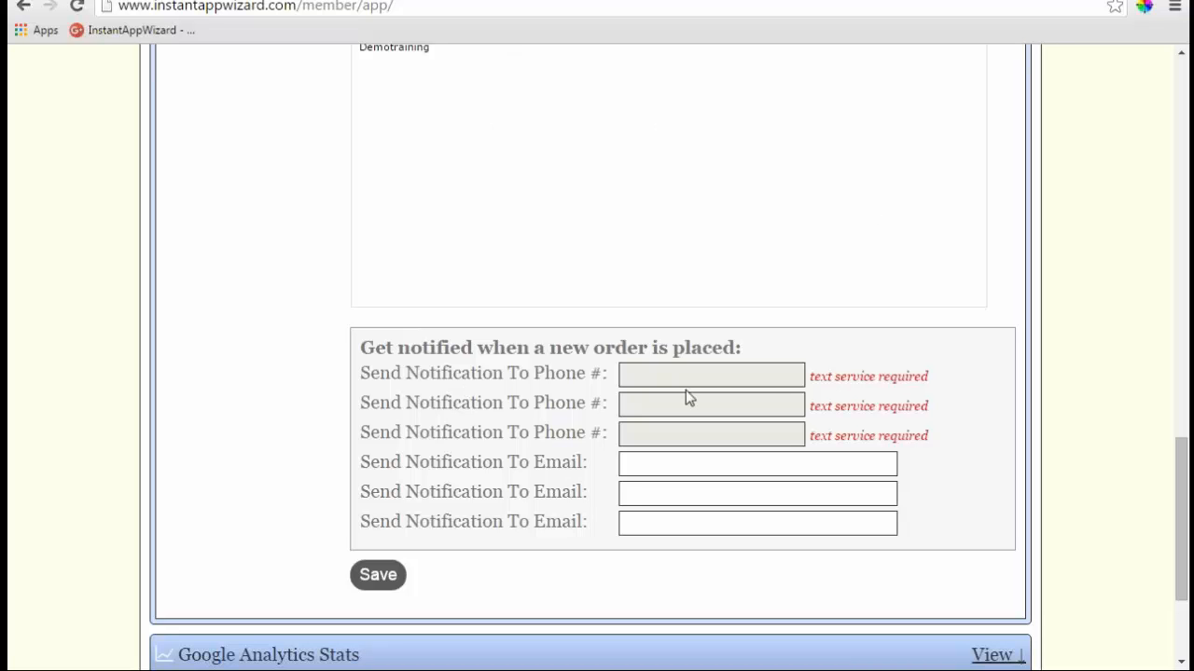
scroll(616, 390, "up", 3)
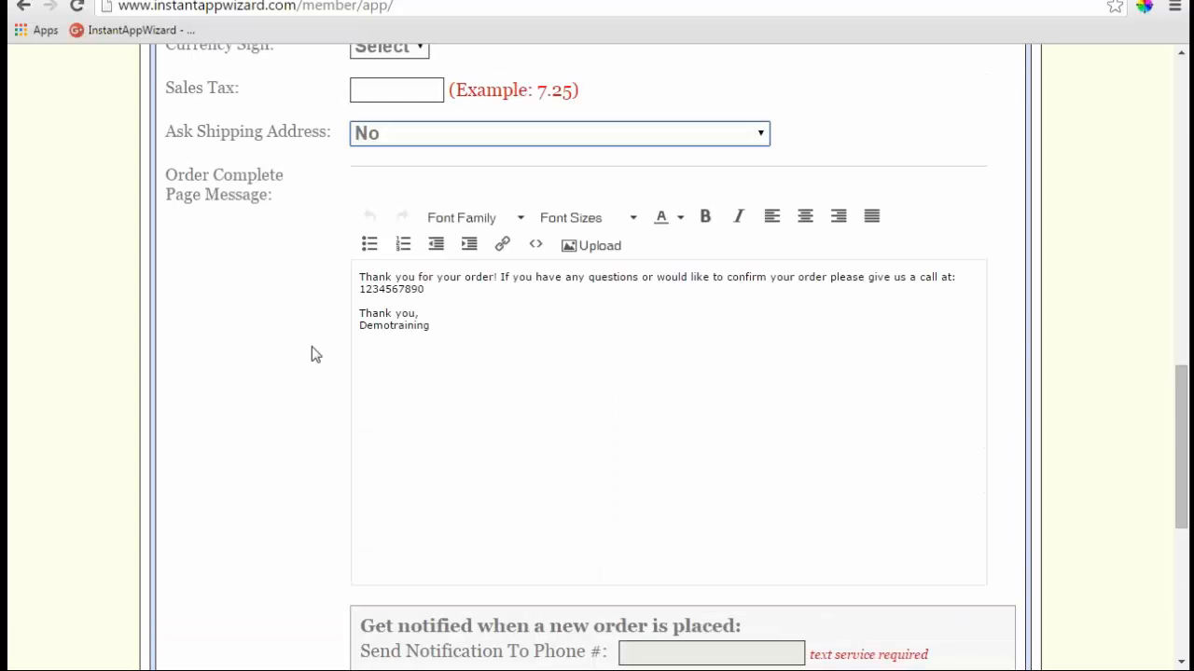
scroll(311, 347, "up", 4)
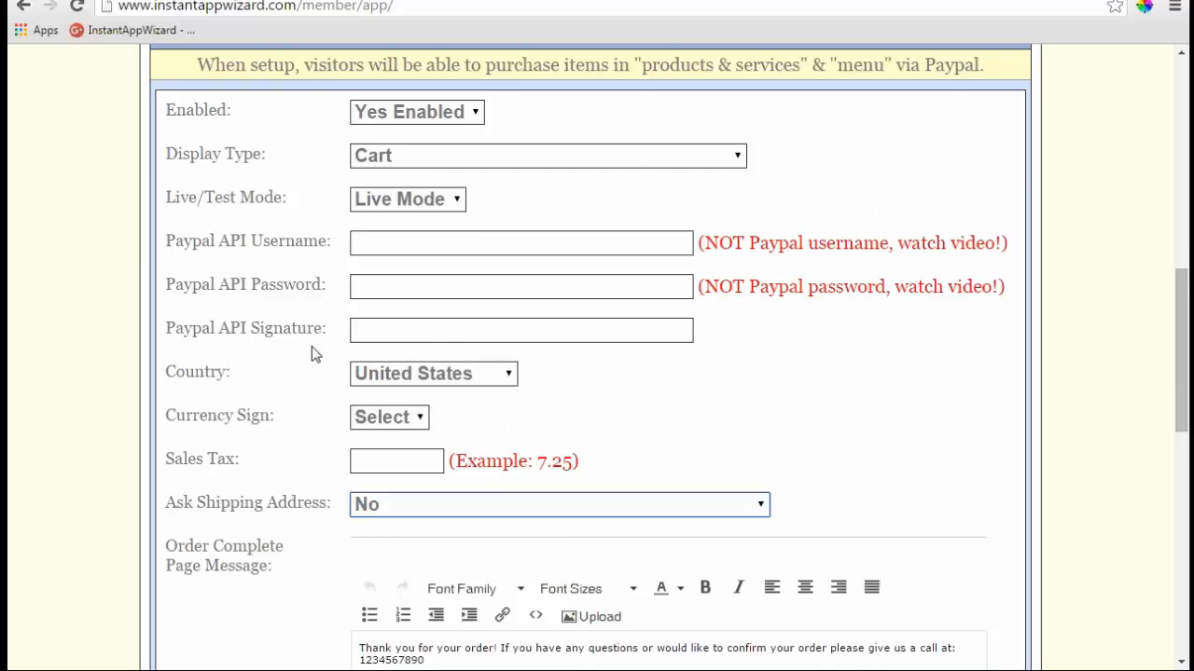
scroll(312, 355, "up", 1)
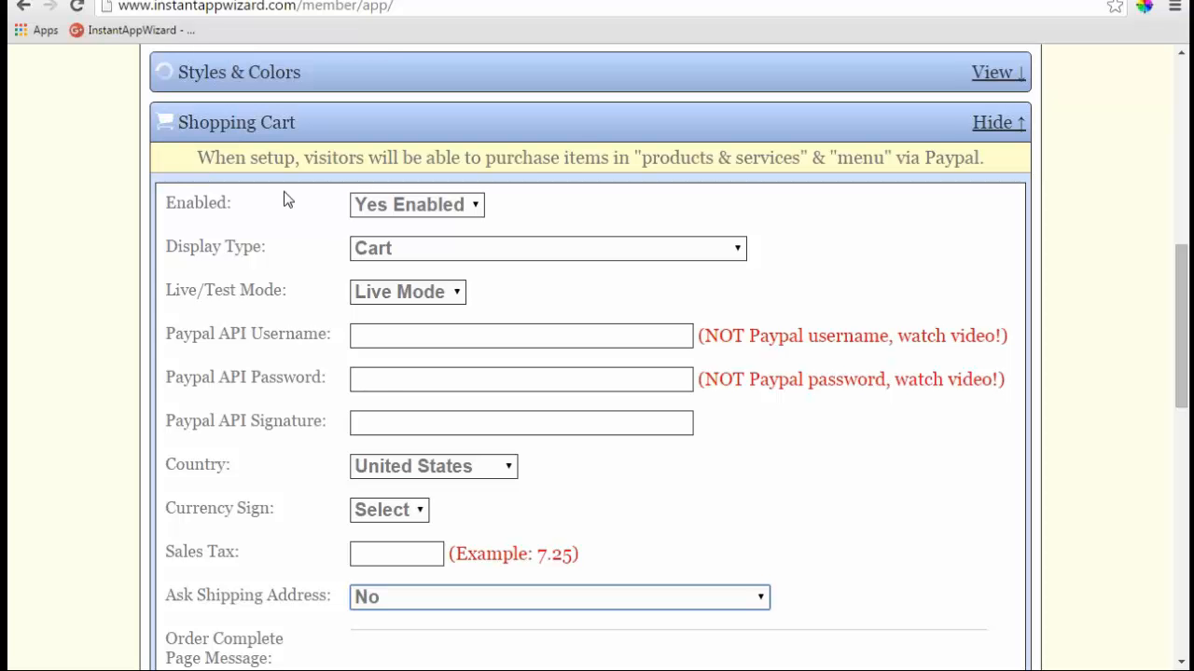
left_click(247, 123)
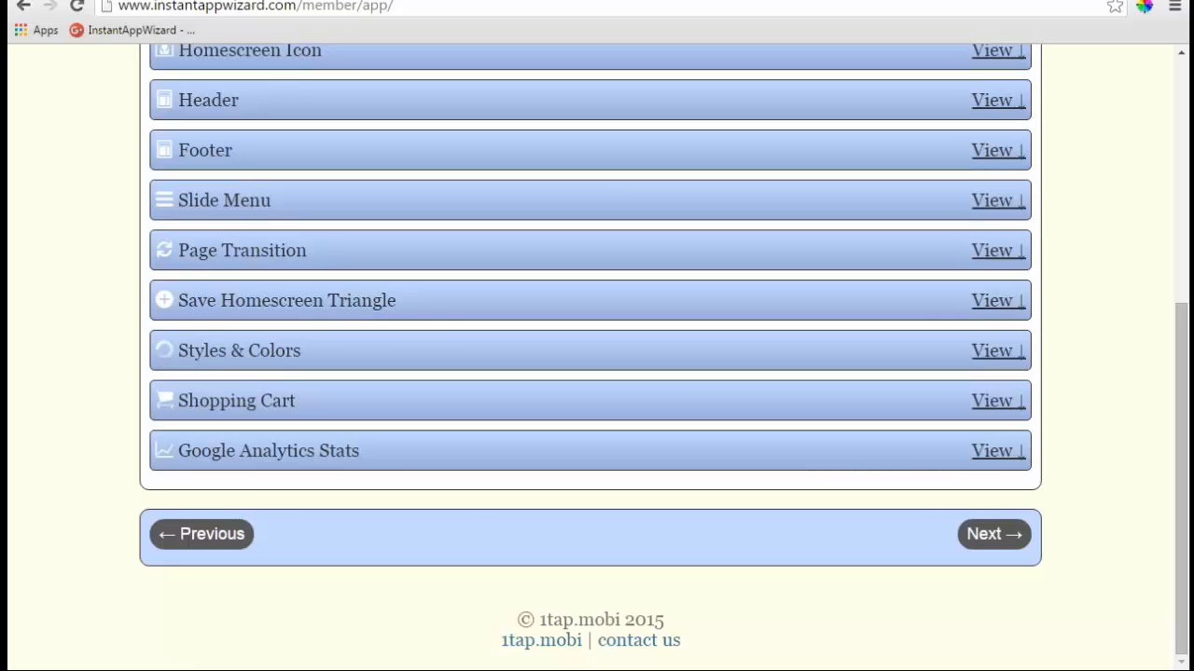
- Expand Google Analytics Stats and clear the pasted sample text from the Analytics Code box
left_click(993, 452)
scroll(540, 339, "down", 2)
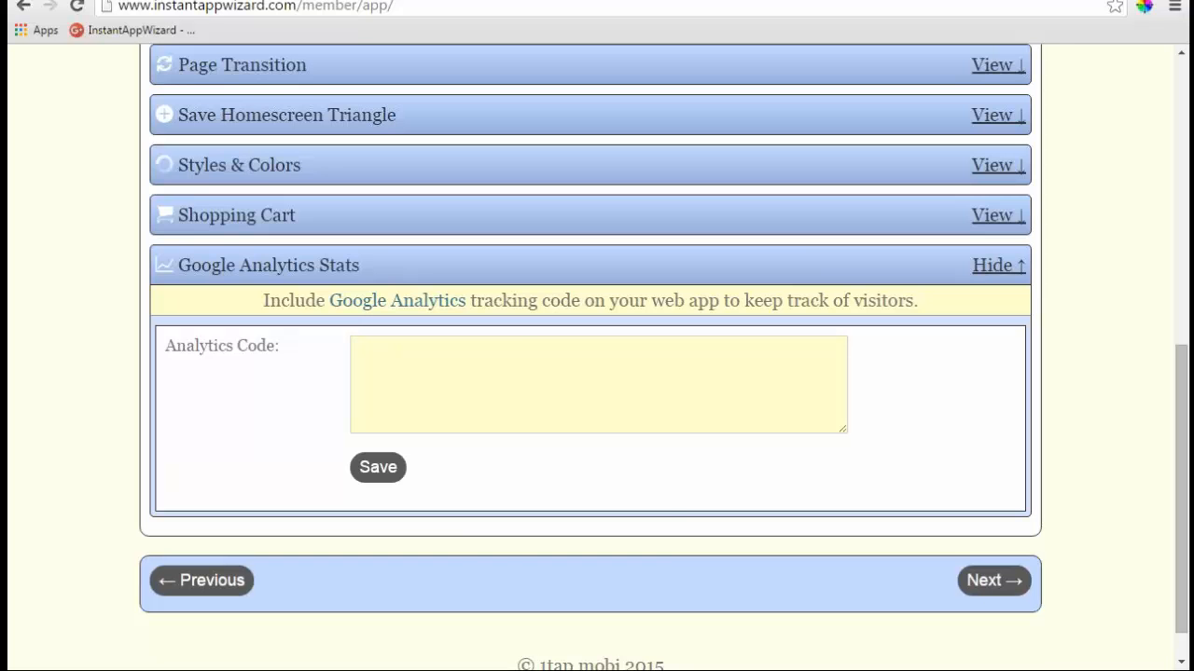
left_click(432, 354)
right_click(433, 354)
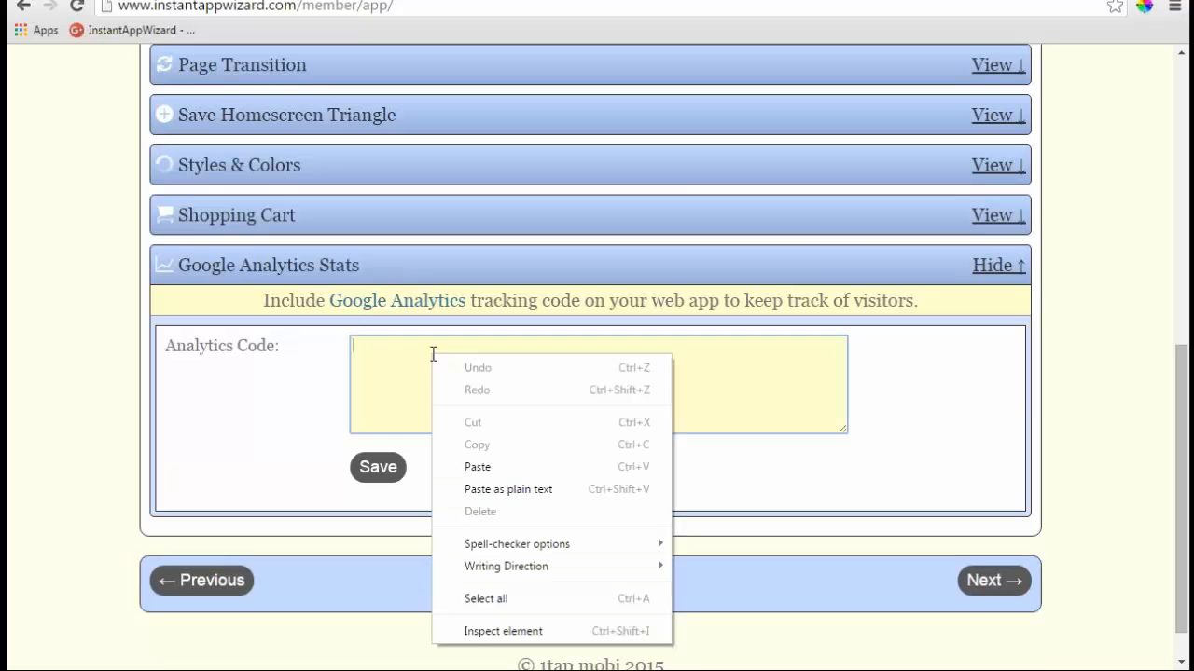
left_click(470, 467)
left_click_drag(429, 345, 301, 346)
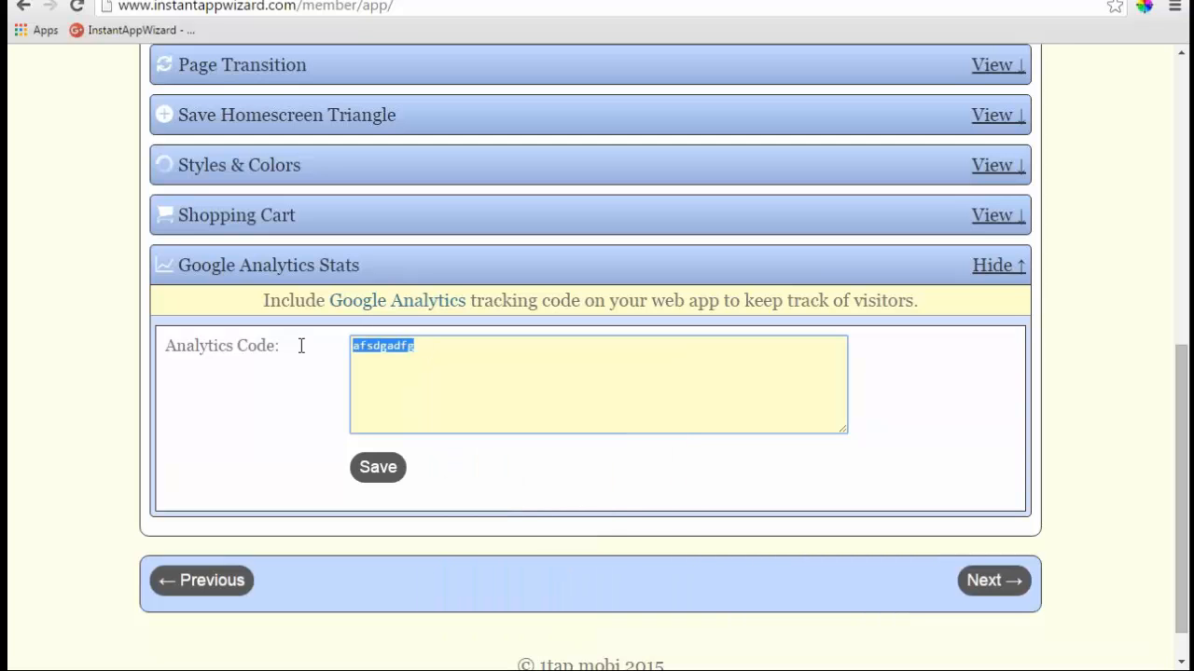
key("BackSpace")
left_click(546, 412)
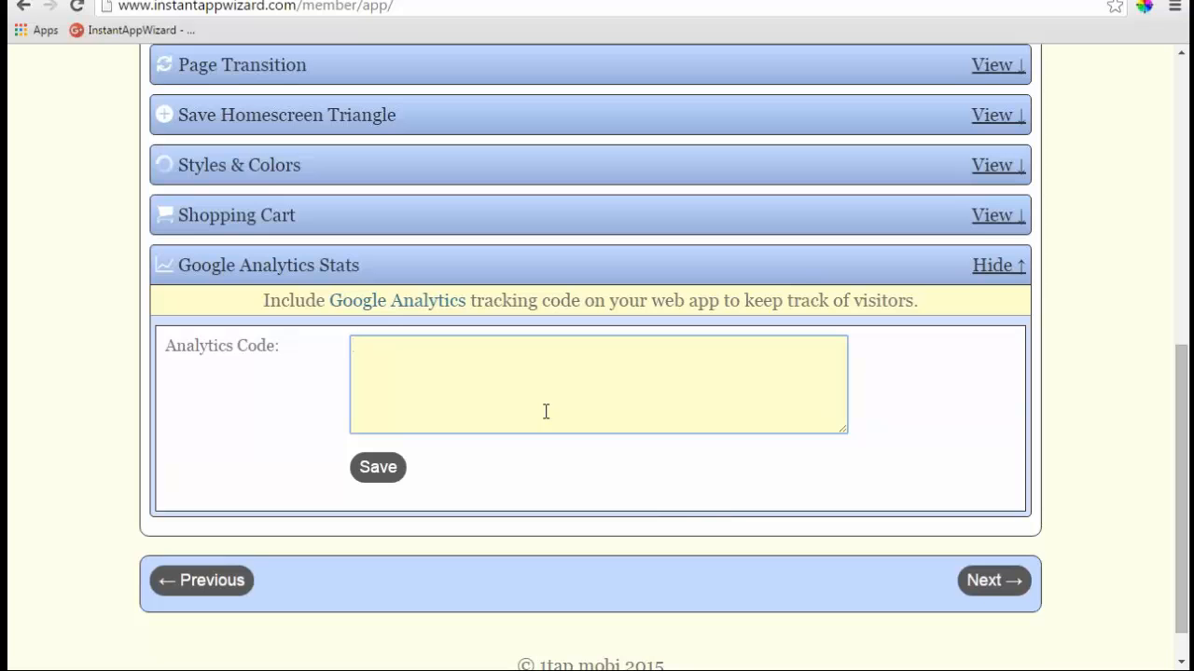
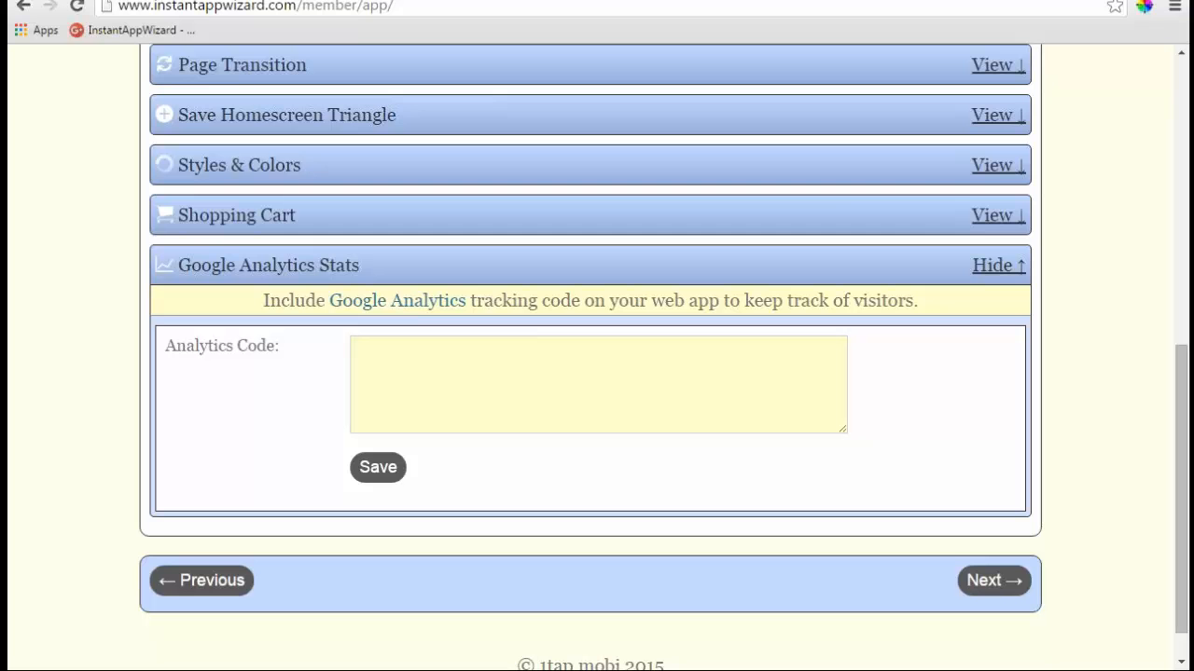
- Collapse the Google Analytics Stats section, leaving it with no tracking code, and return to the top of Settings
left_click(1001, 265)
scroll(109, 190, "up", 1)
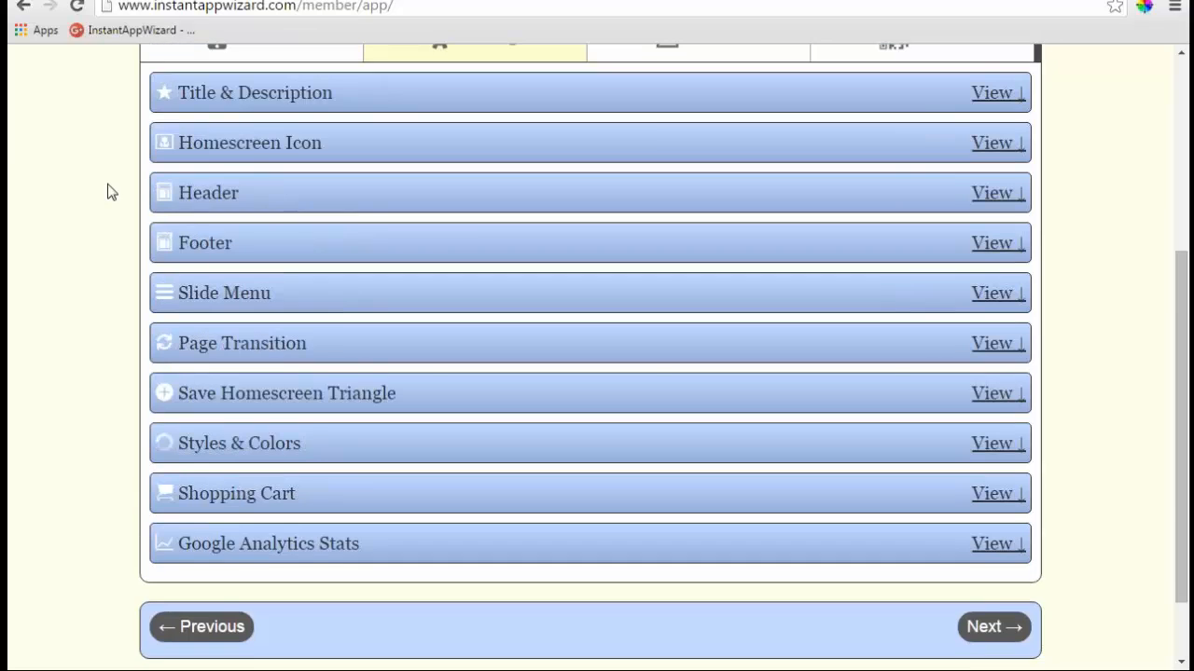
scroll(109, 191, "up", 4)
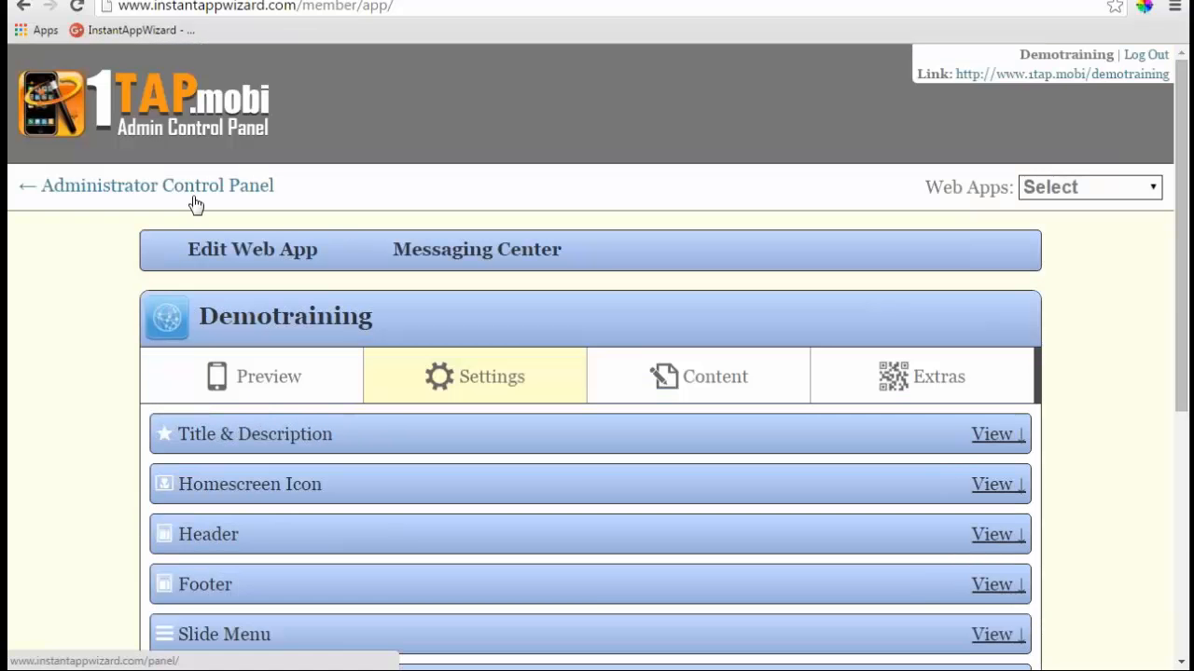
- Reload the Demotraining phone preview, then return to the collapsed Settings sections
left_click(272, 387)
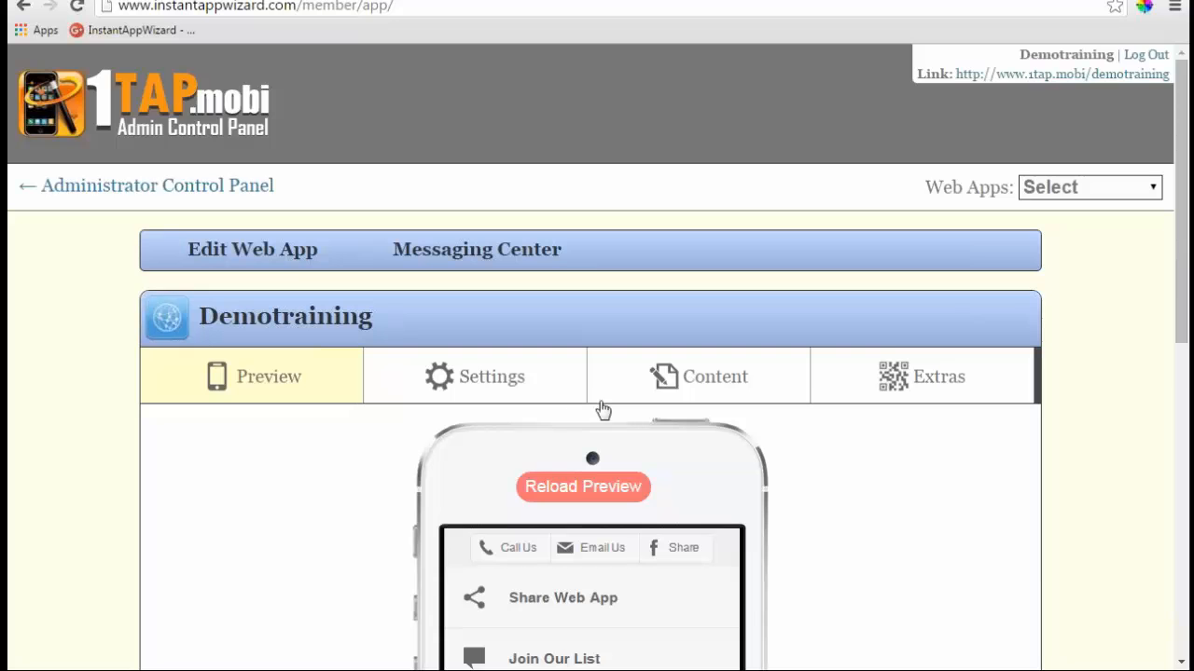
scroll(602, 408, "down", 1)
scroll(945, 414, "down", 2)
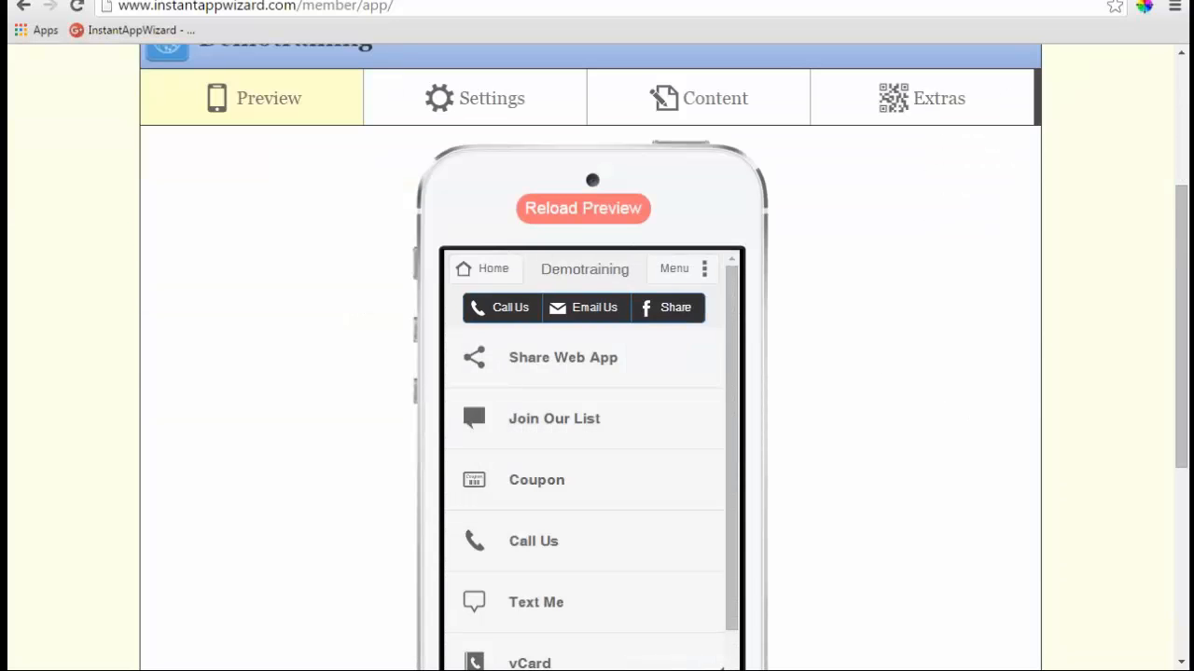
left_click(597, 210)
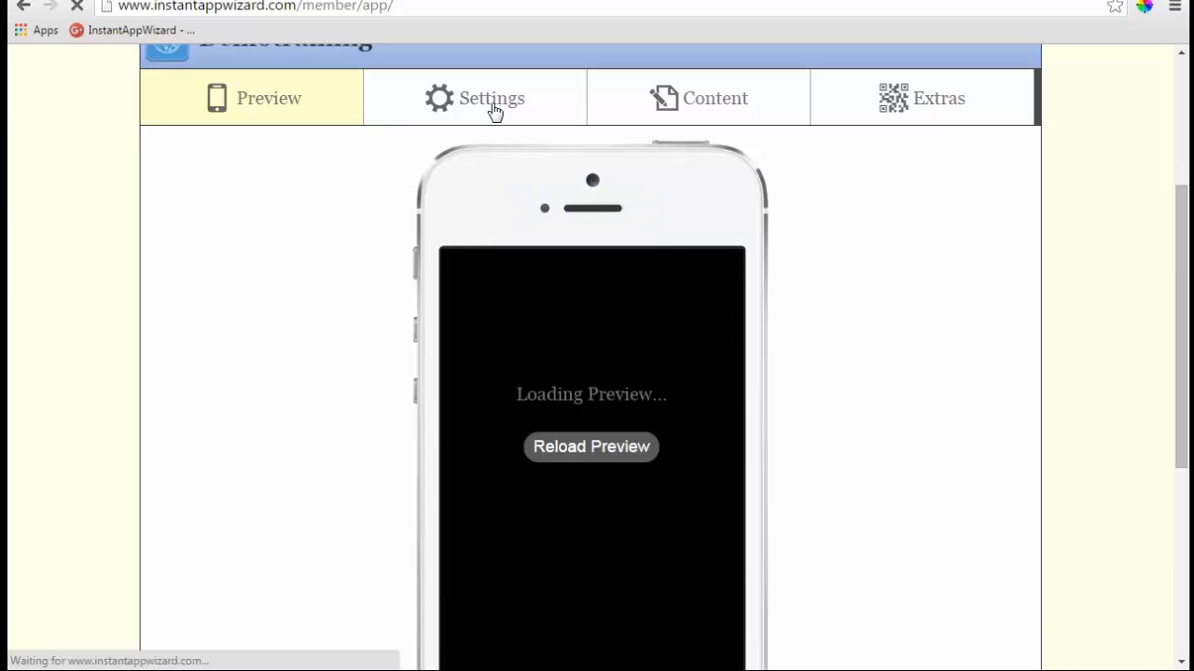
left_click(491, 110)
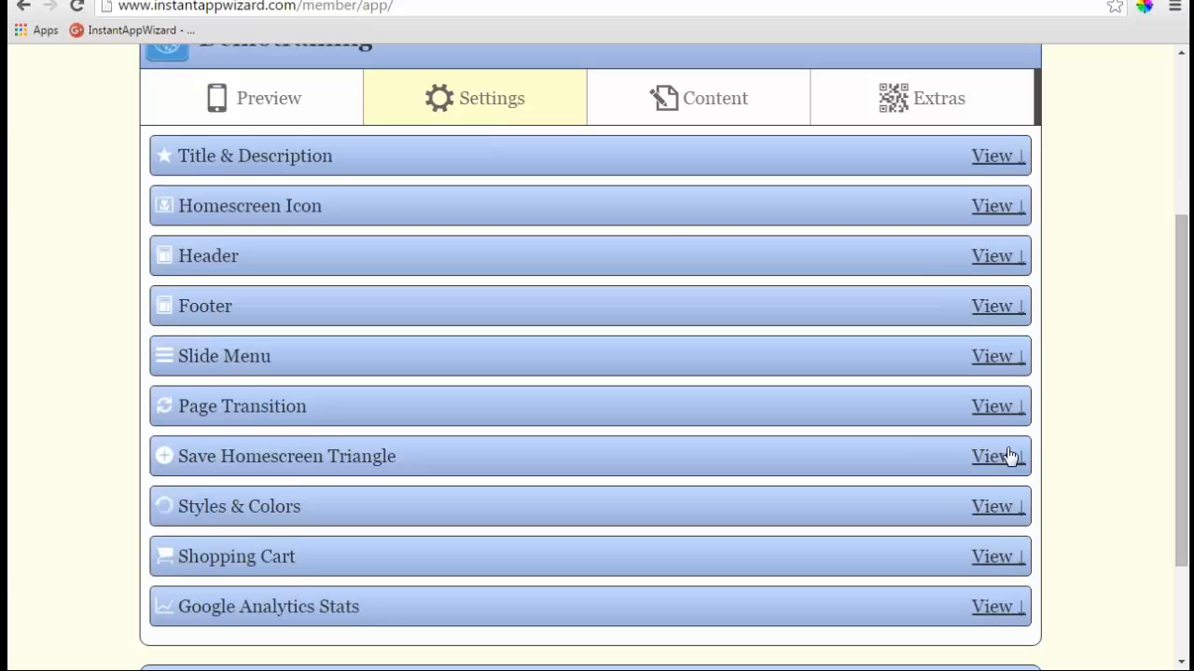
left_click(991, 509)
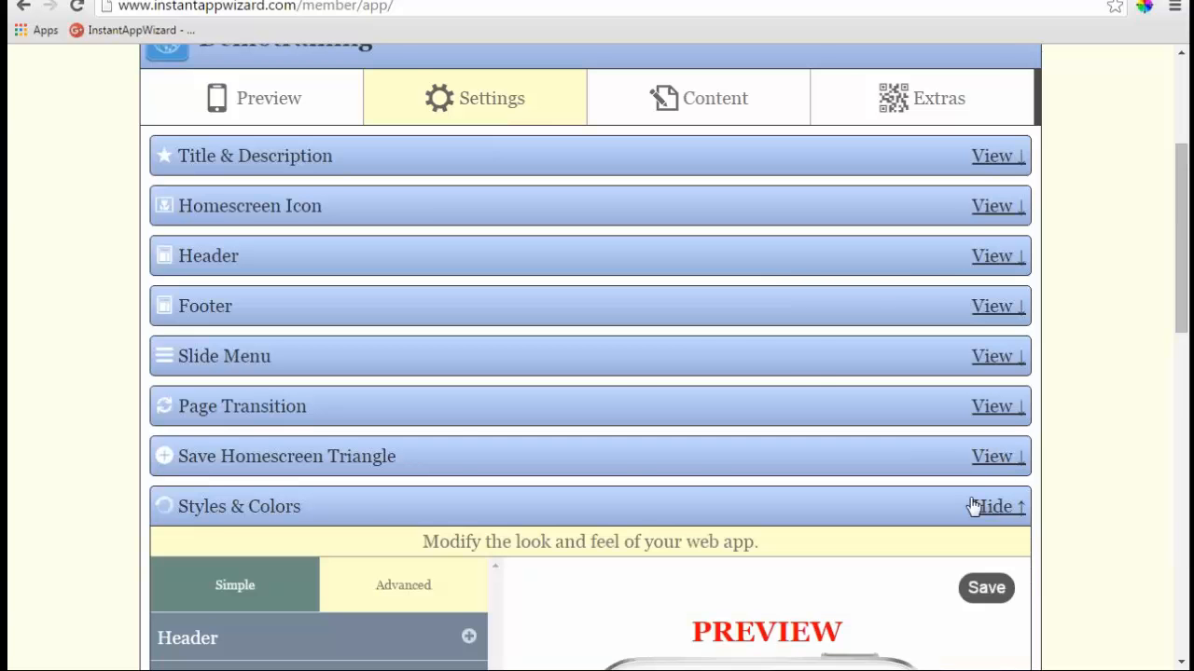
scroll(969, 508, "down", 3)
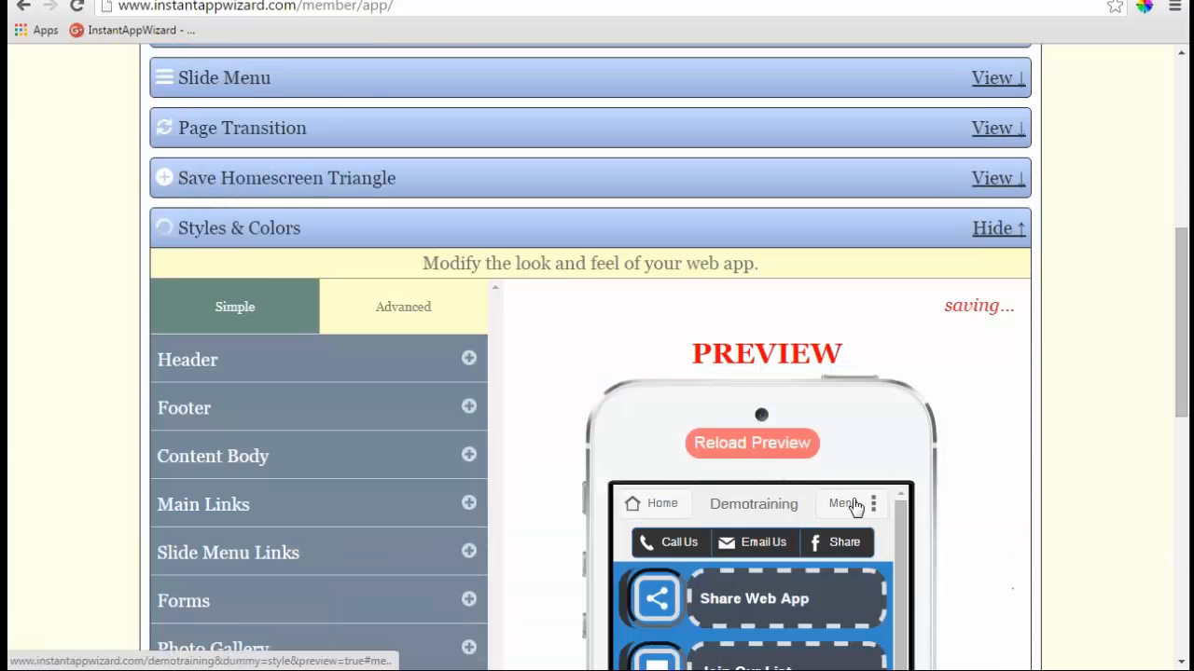
scroll(420, 335, "up", 4)
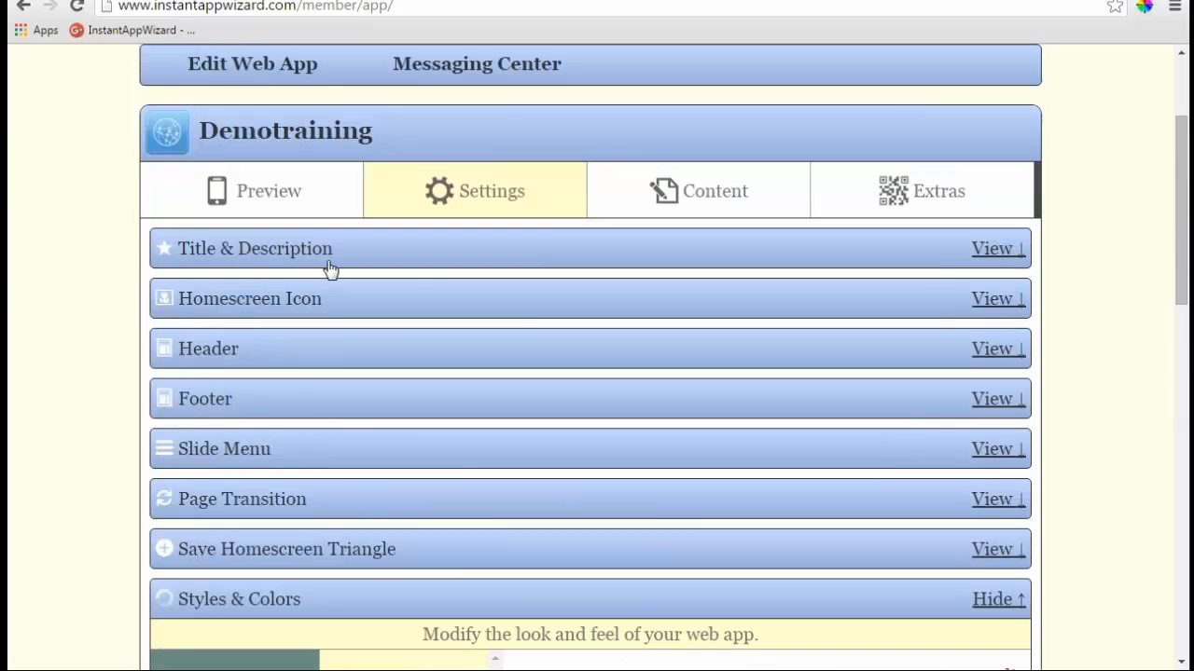
left_click(267, 191)
left_click(606, 302)
scroll(914, 431, "down", 2)
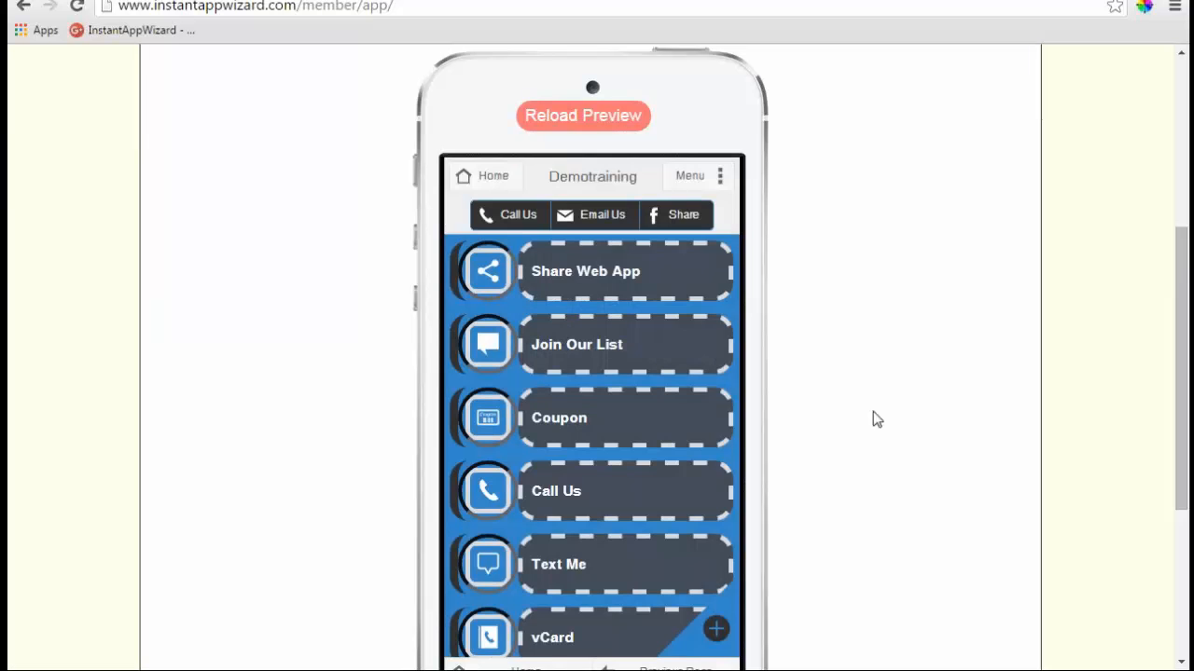
left_click_drag(730, 358, 743, 550)
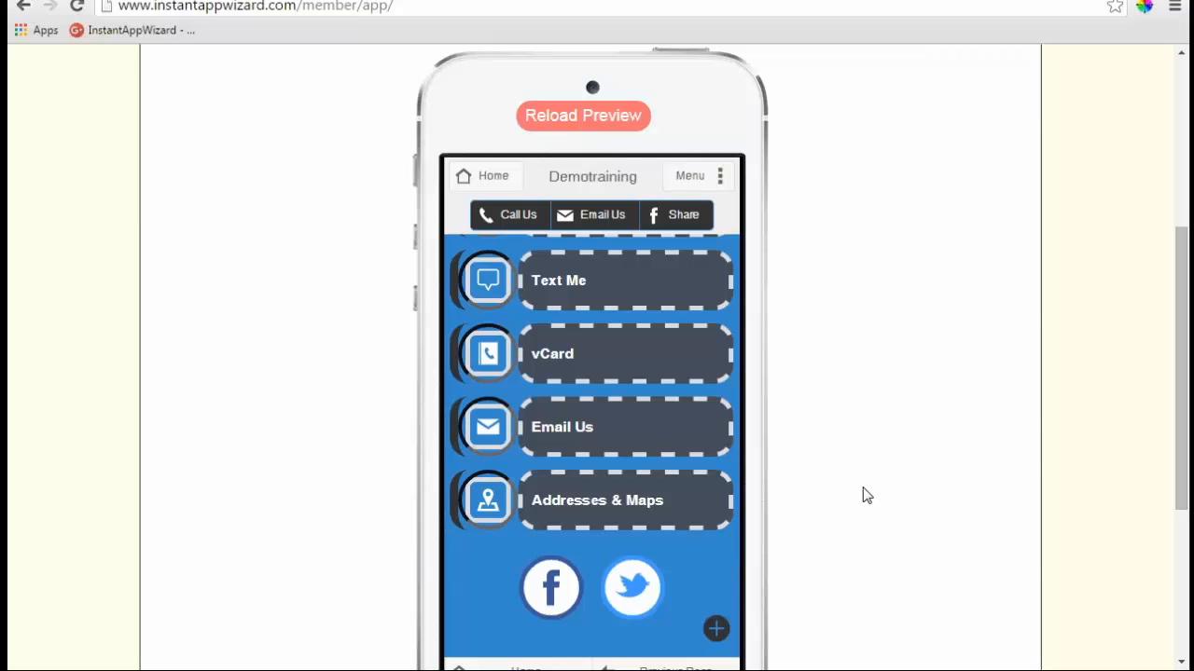
scroll(863, 489, "up", 2)
- Set the Background image to the pink low-poly picture from Full Page Background Images
left_click(485, 215)
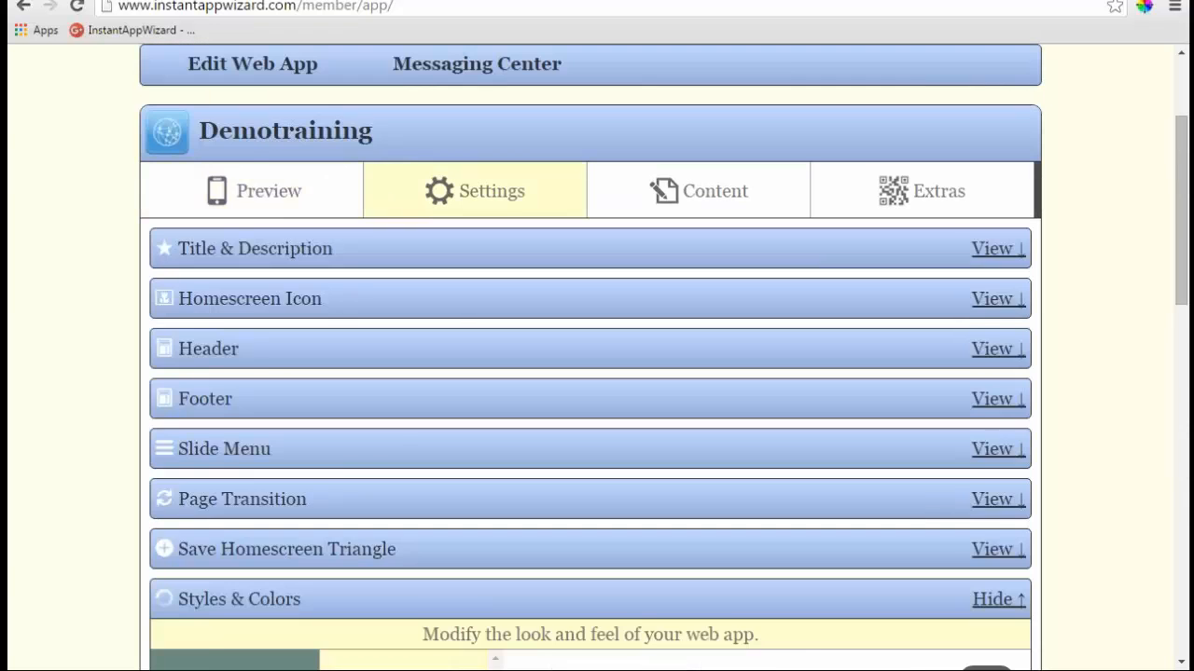
scroll(484, 215, "down", 7)
scroll(467, 438, "down", 2)
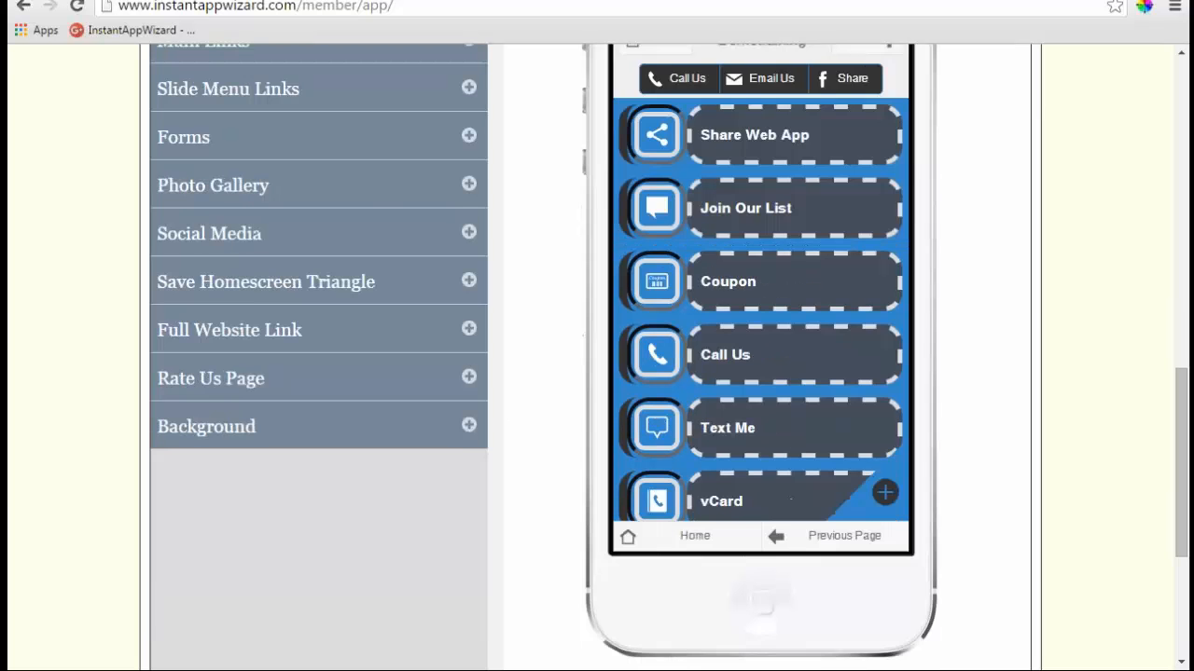
left_click(469, 427)
scroll(589, 357, "down", 2)
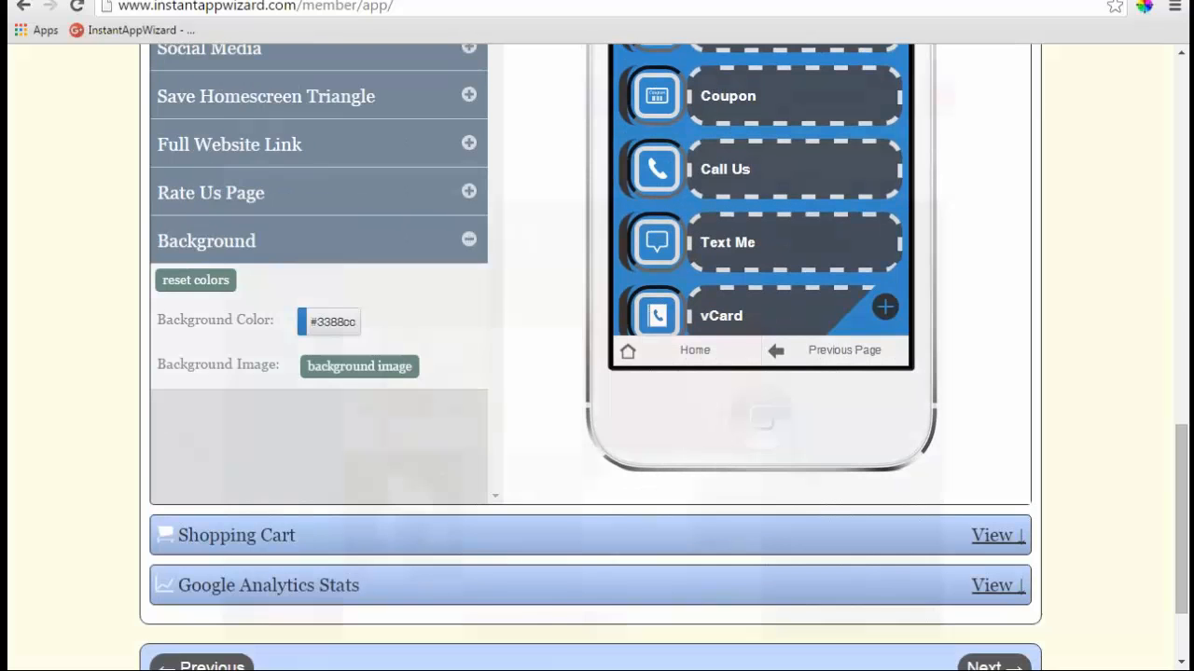
left_click(359, 365)
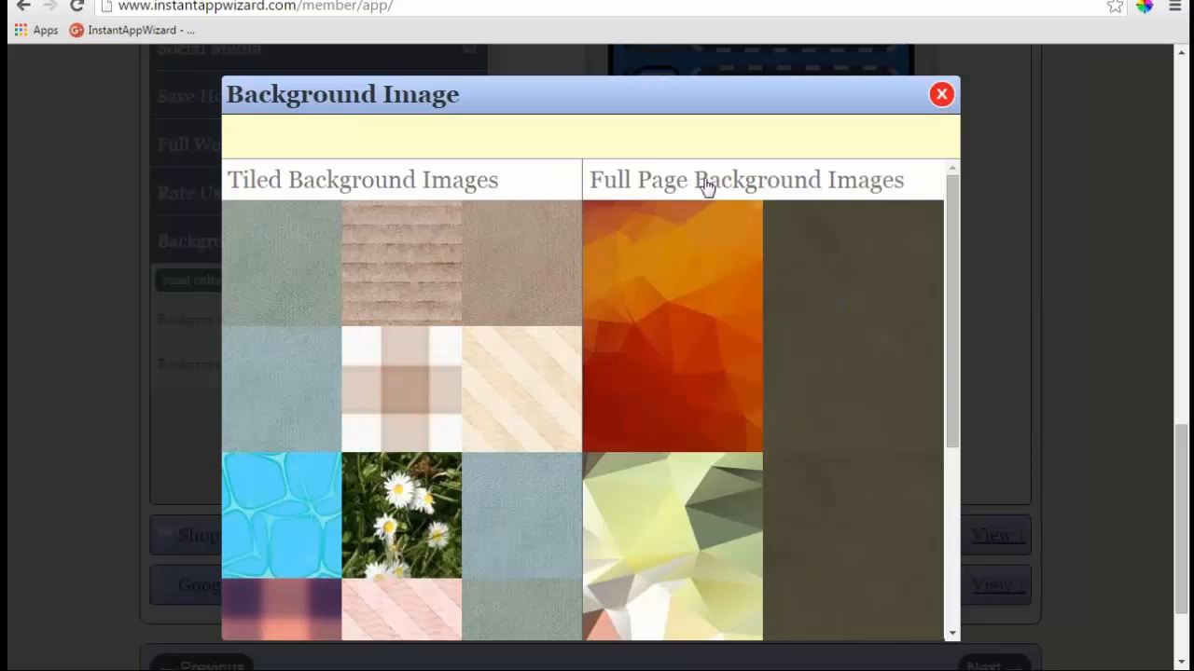
left_click(706, 187)
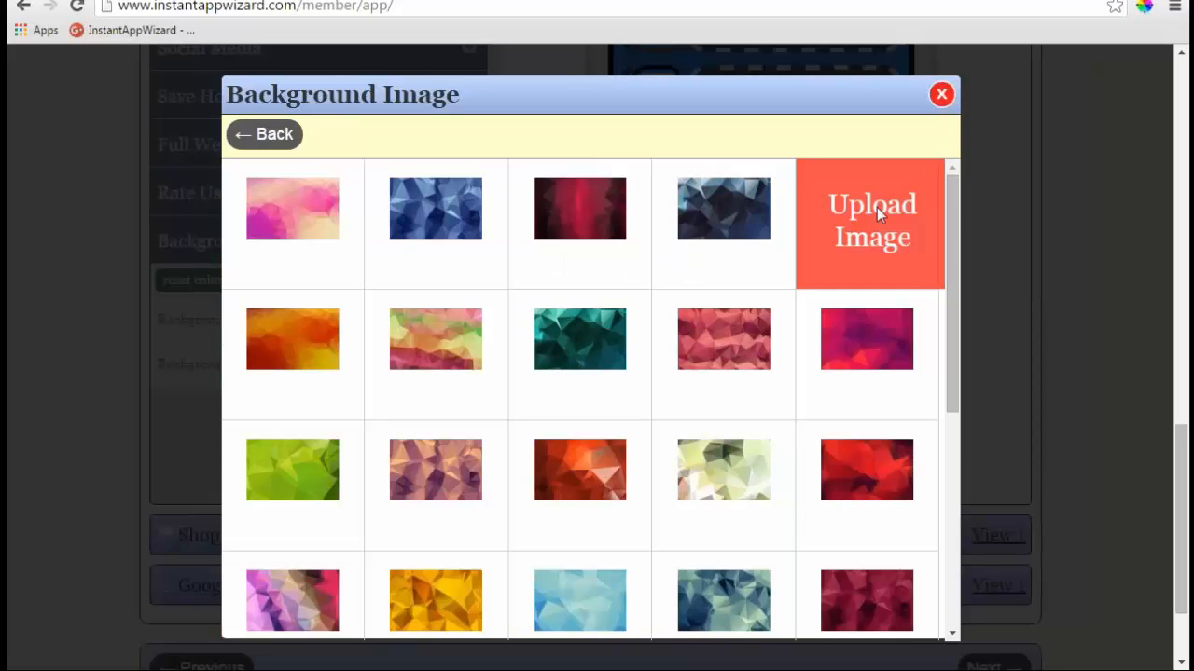
left_click(719, 345)
- Collapse the Background options and view the Demotraining app on the Preview tab
scroll(527, 359, "up", 1)
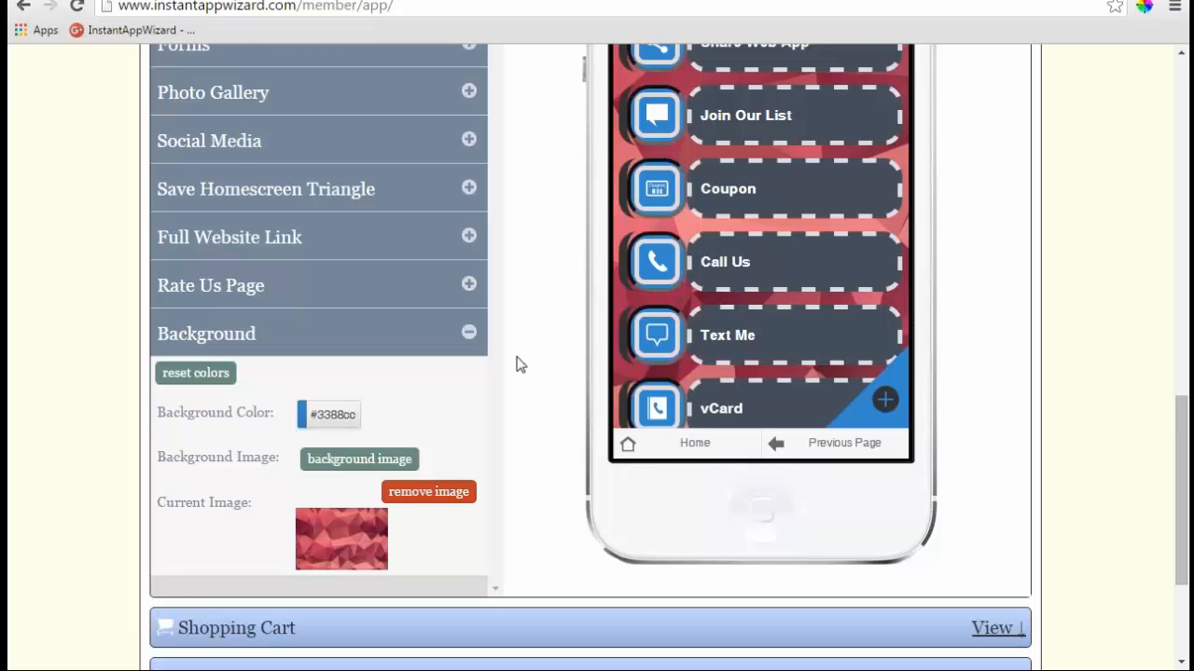
left_click(468, 333)
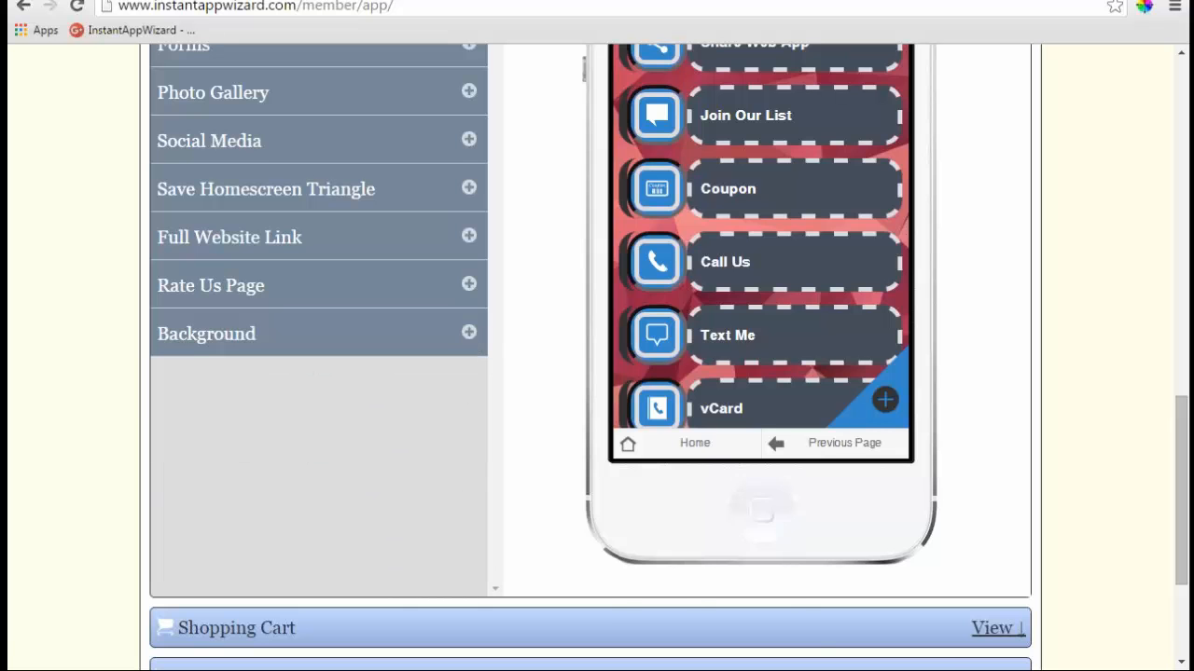
scroll(597, 373, "down", 2)
scroll(597, 373, "up", 15)
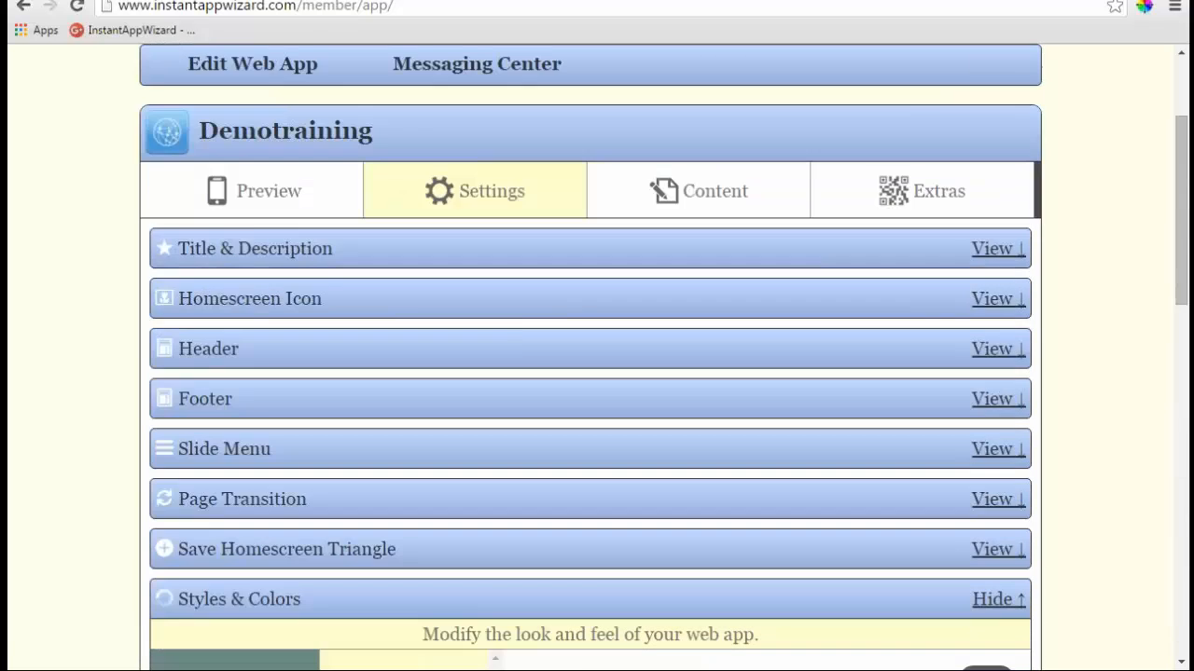
left_click(266, 193)
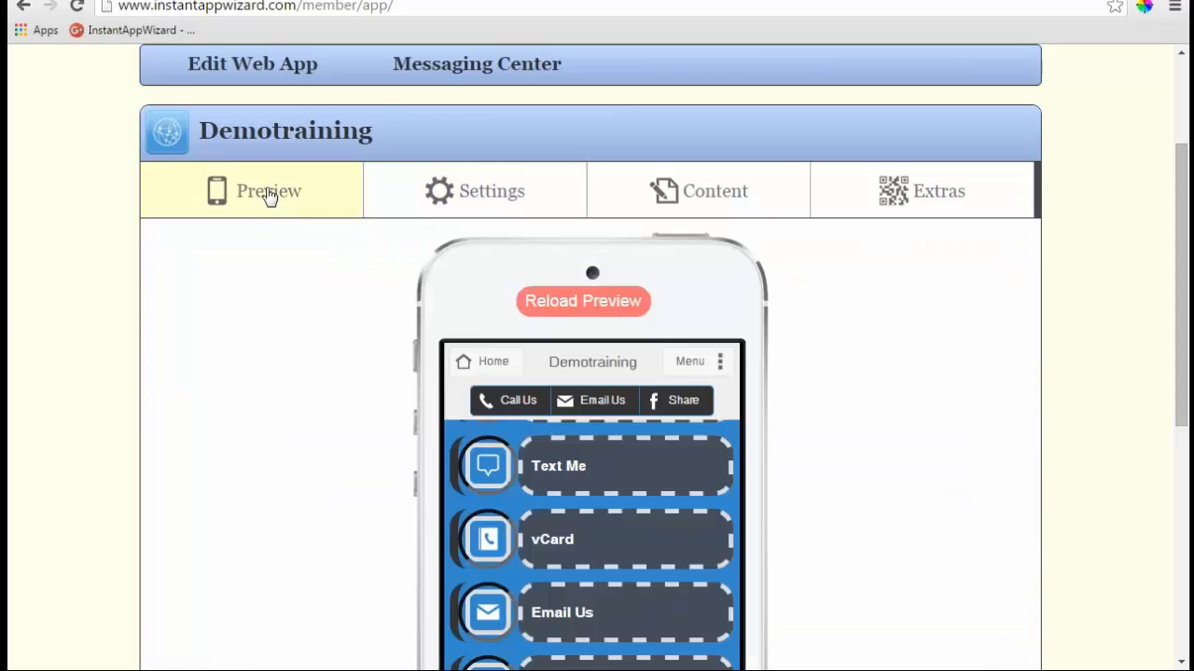
scroll(938, 330, "up", 2)
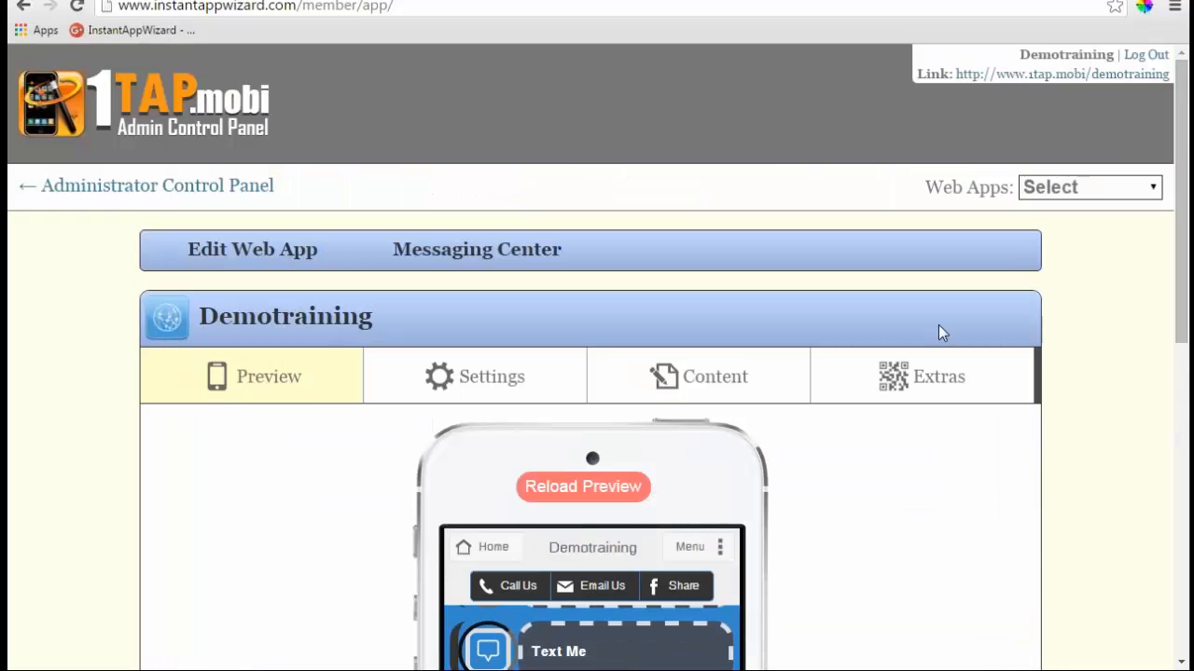
- Expand Reputation Management System under Extras and begin entering the business location for Foursquare
left_click(927, 381)
scroll(744, 364, "down", 2)
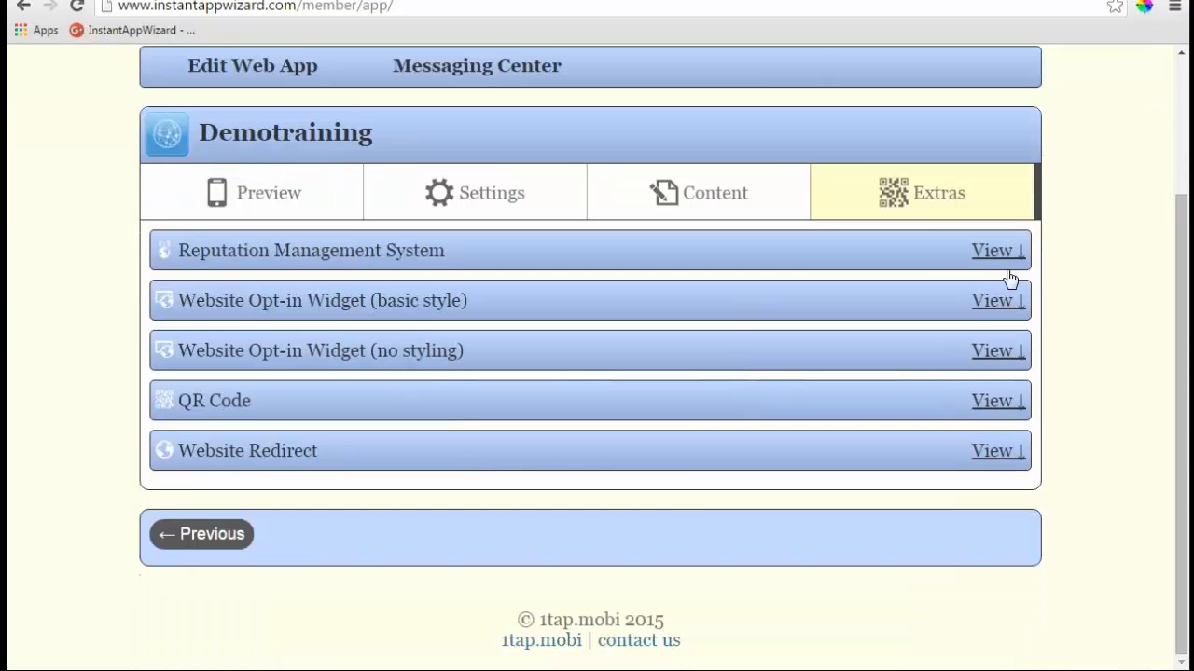
left_click(996, 253)
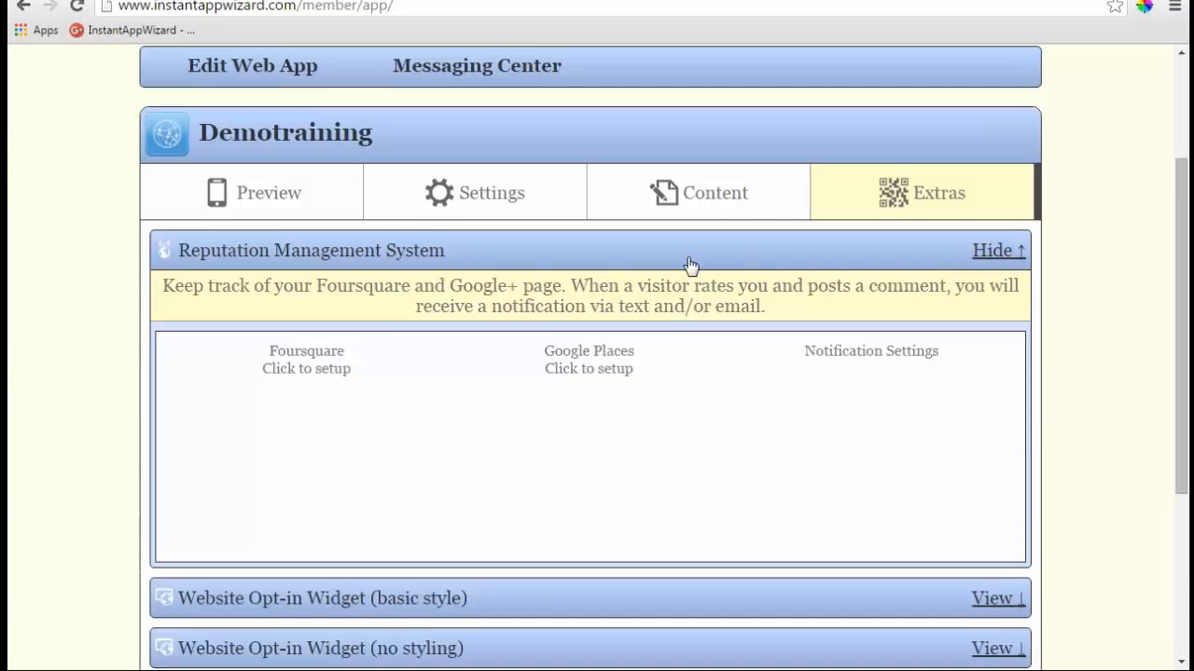
scroll(683, 269, "down", 2)
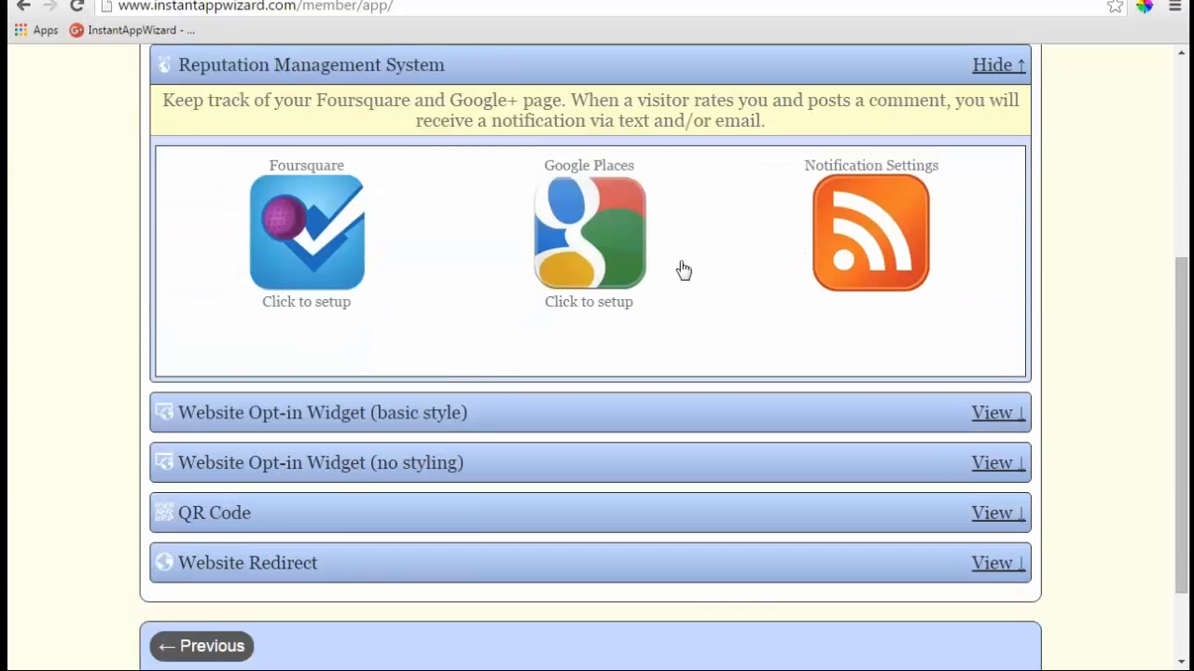
left_click(623, 235)
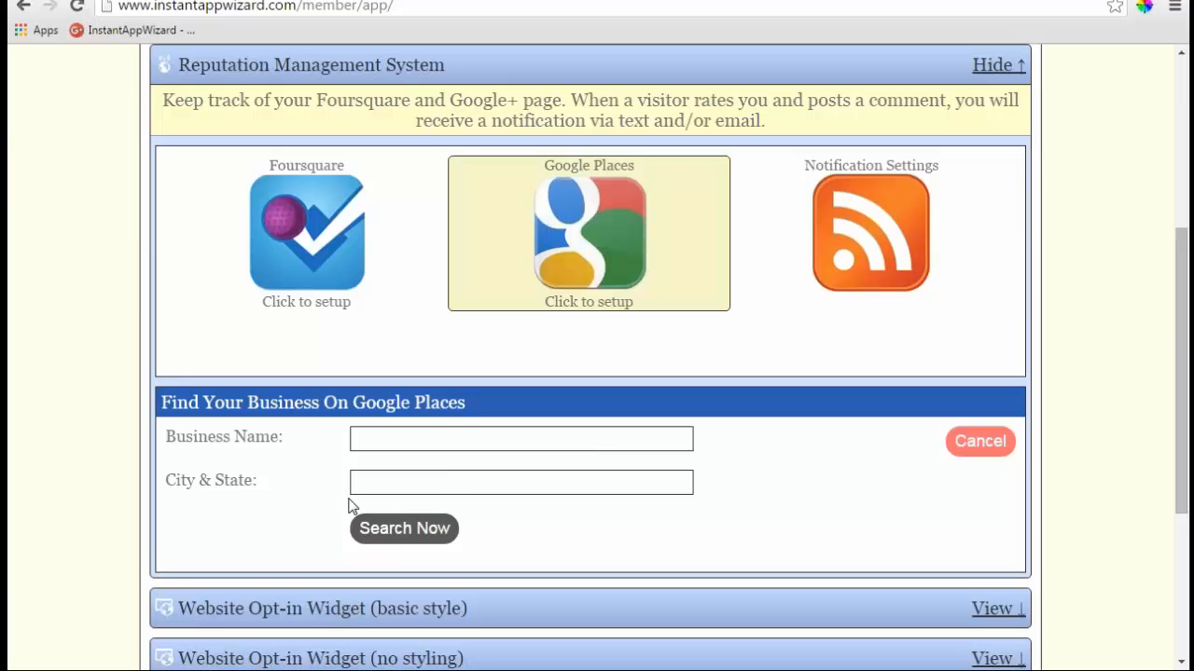
left_click(326, 252)
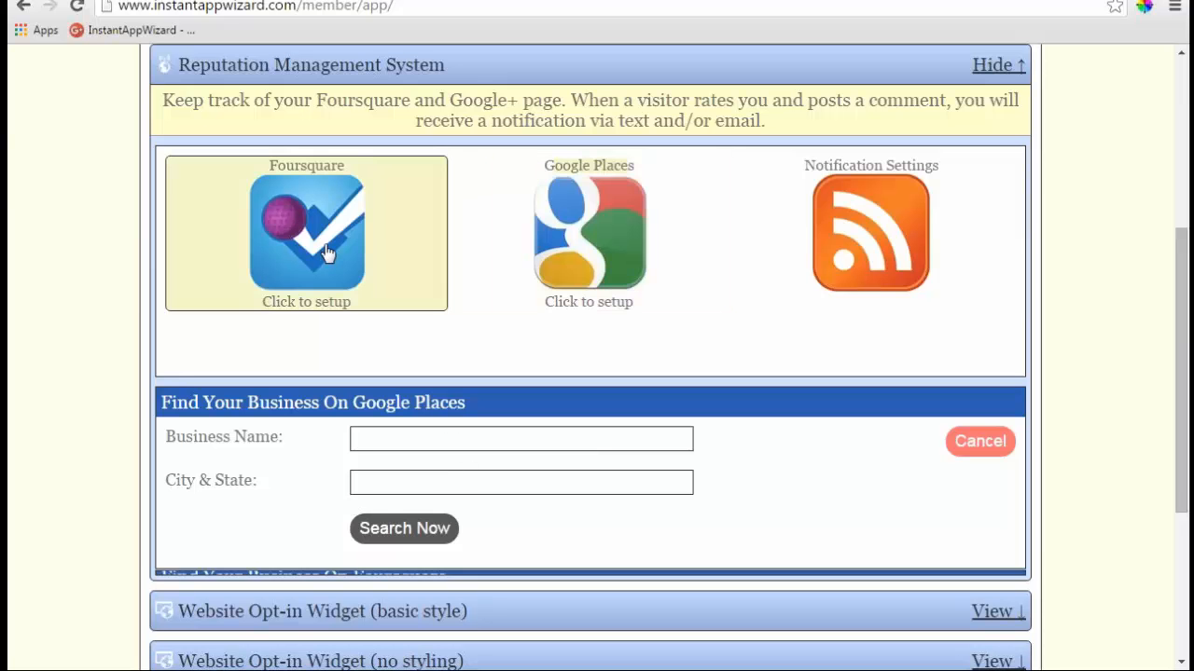
left_click(532, 481)
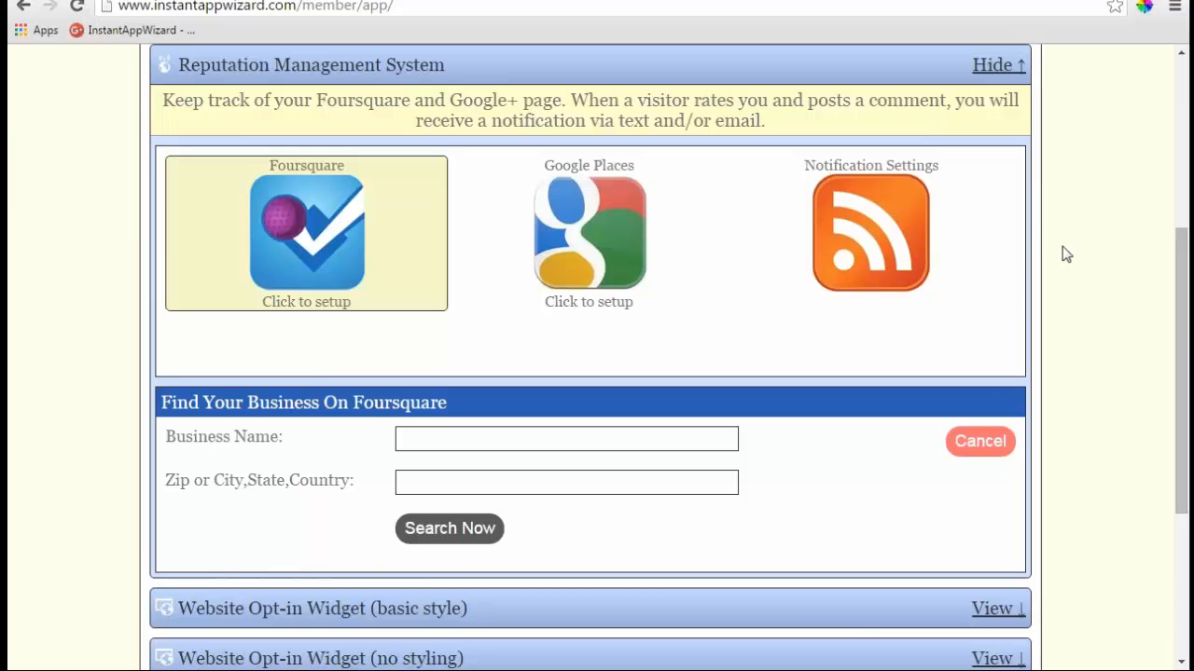
- Review the basic-style Website Opt-in Widget code, then expand the no-styling widget's HTML and example
left_click(984, 611)
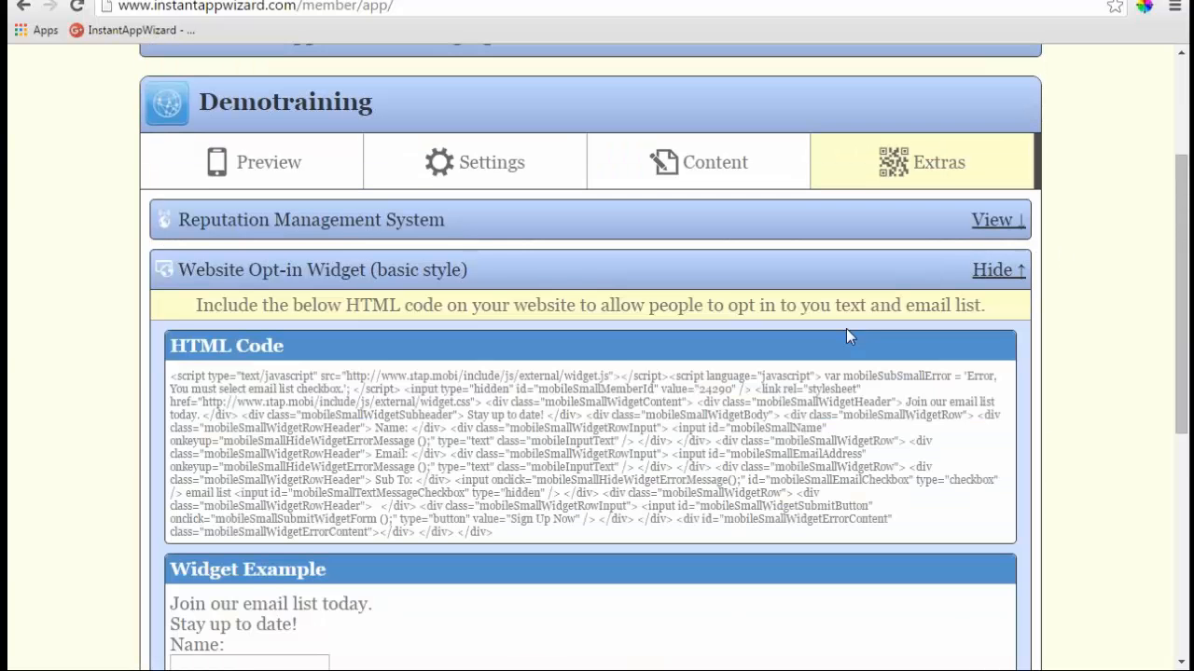
scroll(453, 270, "down", 1)
scroll(453, 270, "down", 1)
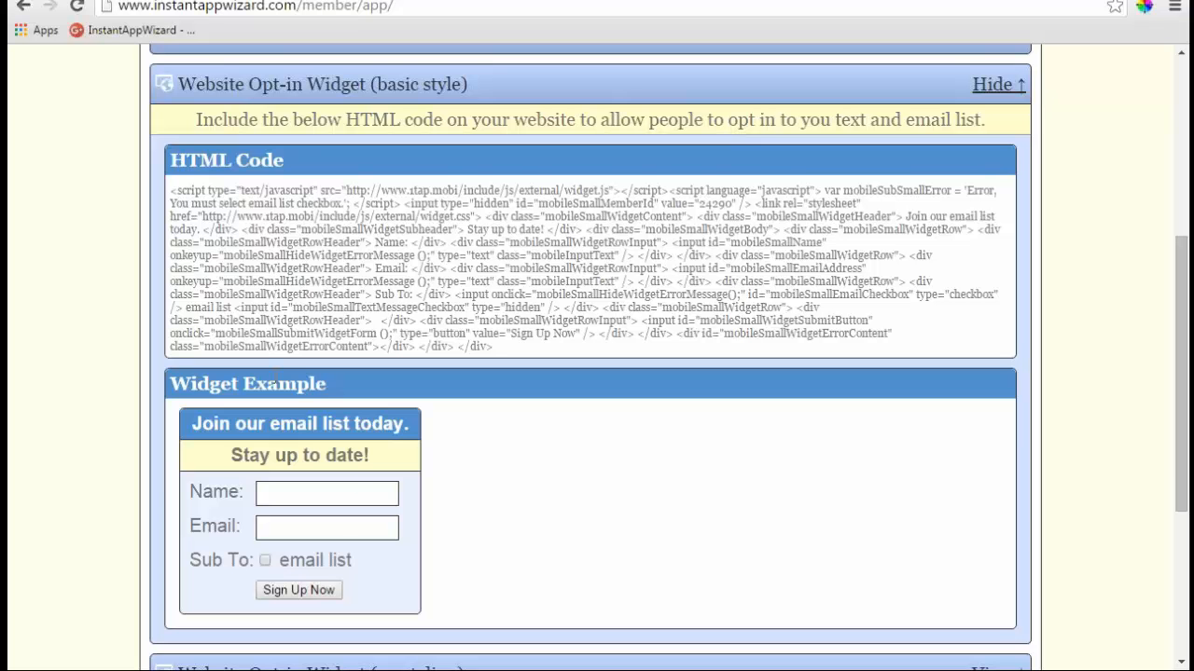
scroll(278, 383, "down", 1)
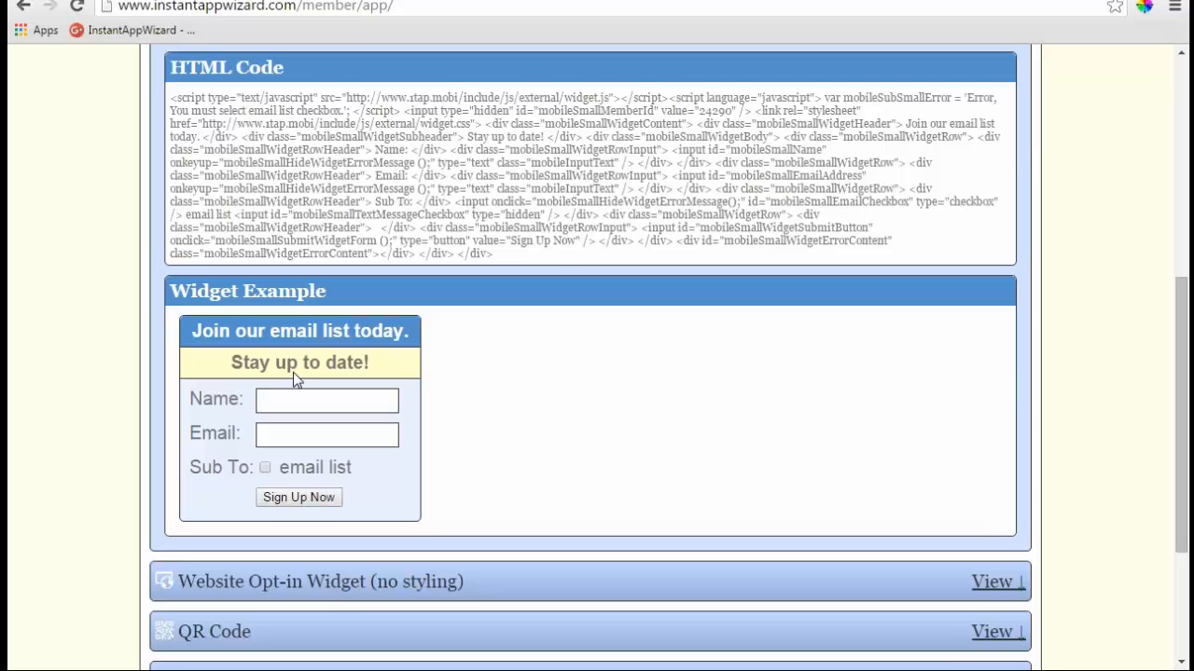
left_click(996, 582)
scroll(421, 418, "down", 2)
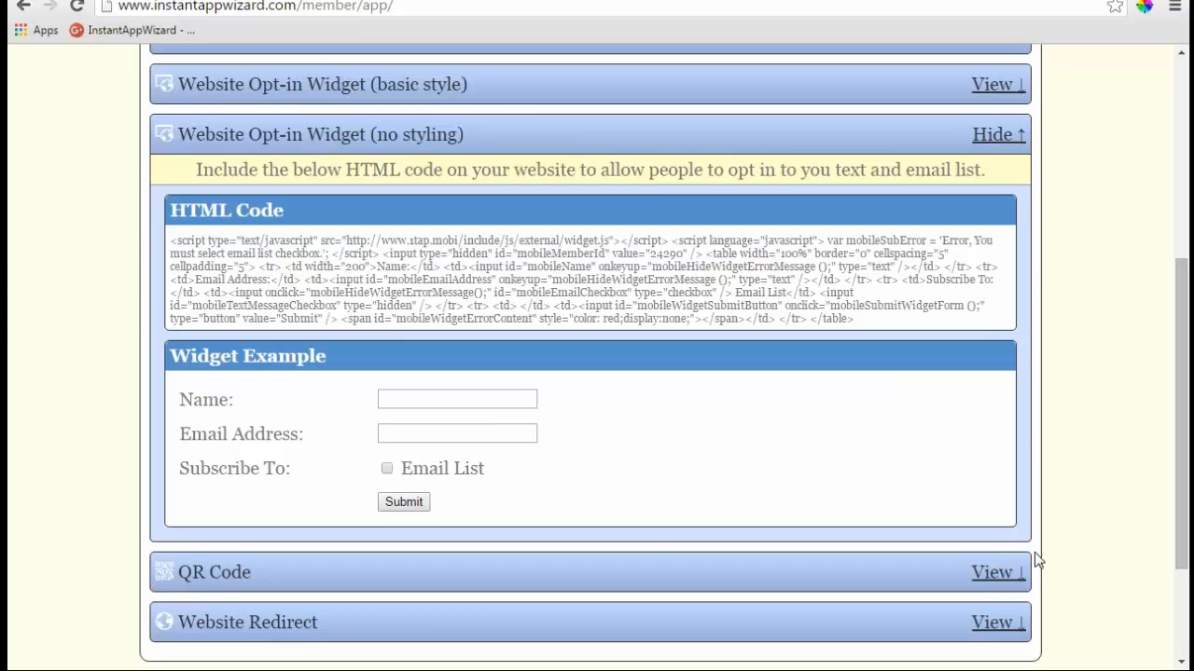
- Expand the QR Code section and download the 200 x 200 QR code as small-qrcode (1).zip
left_click(989, 574)
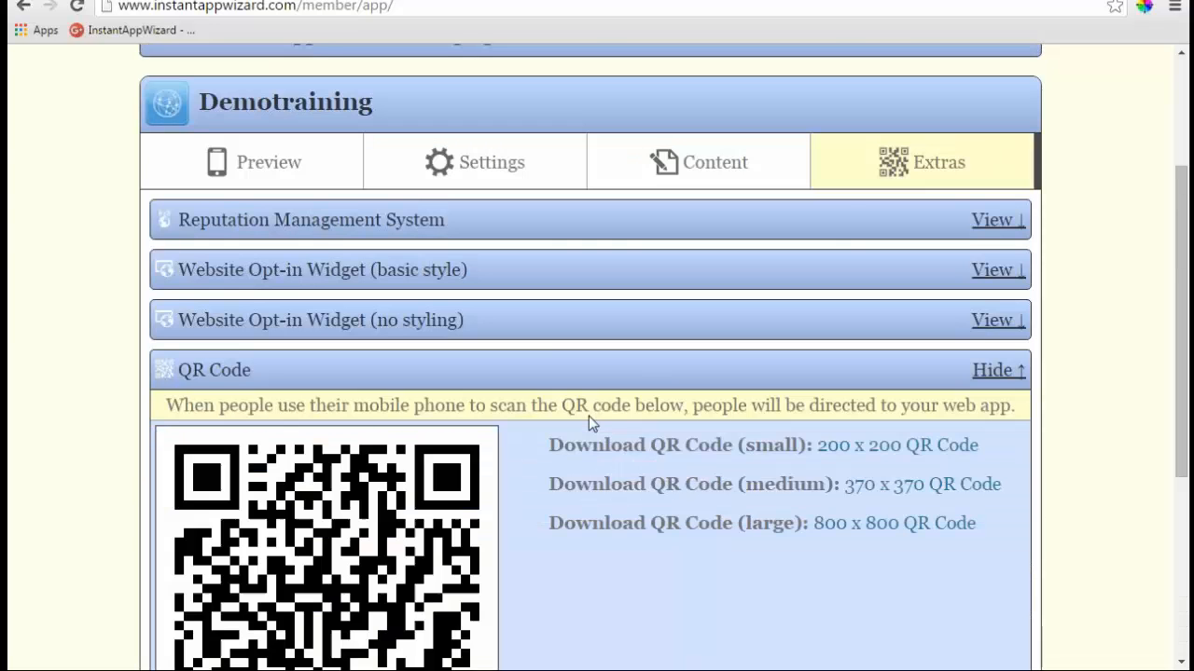
scroll(589, 416, "down", 3)
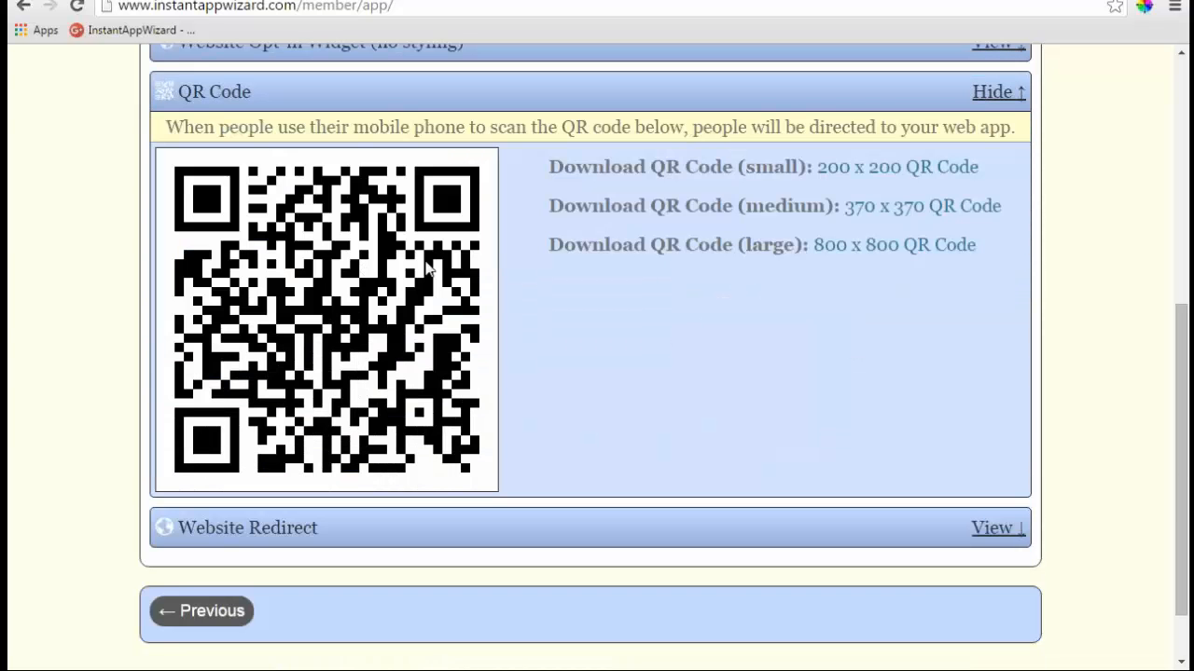
left_click(877, 168)
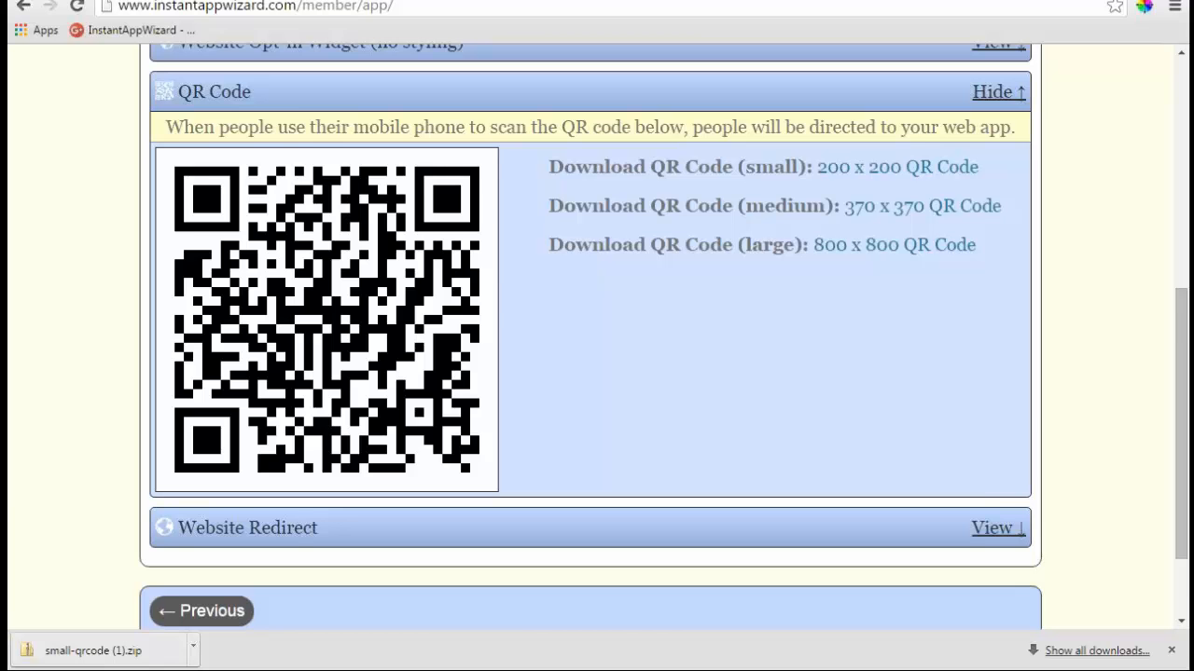
- Check the Demotraining app in the phone preview
scroll(323, 493, "down", 3)
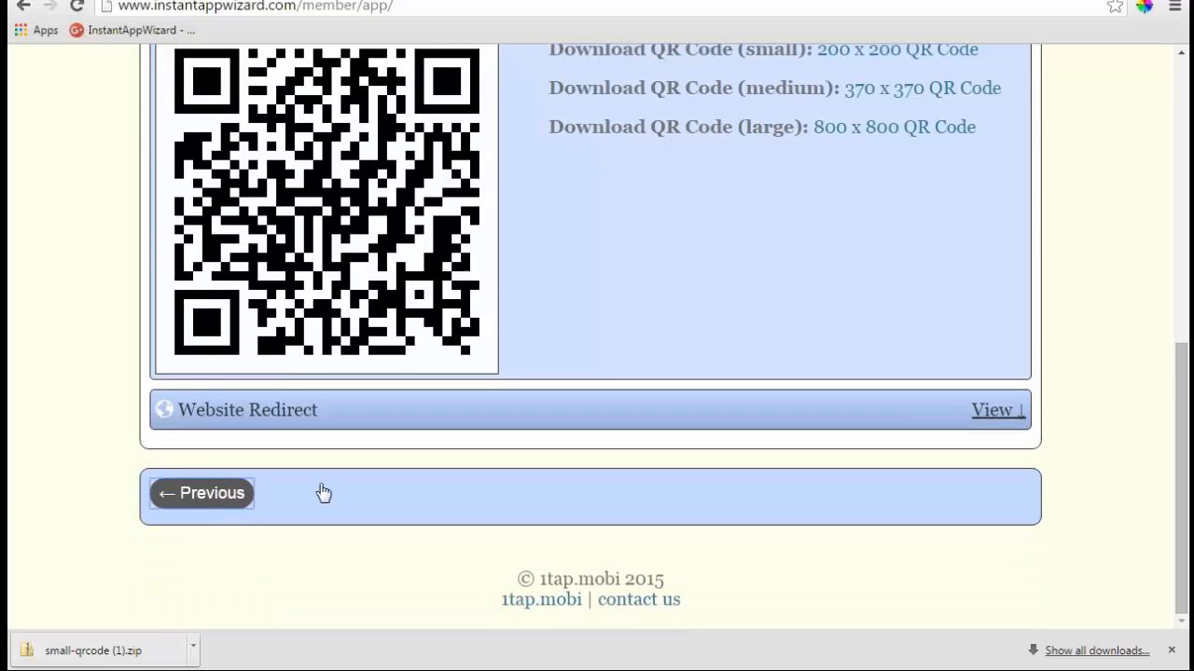
scroll(323, 490, "up", 5)
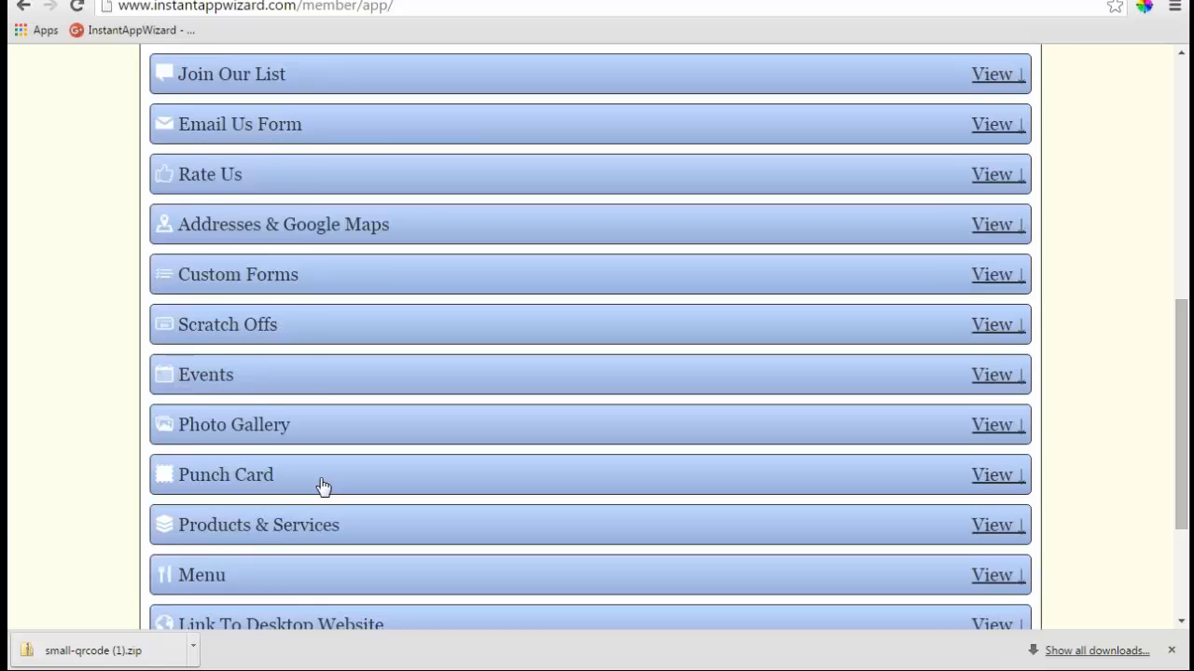
scroll(323, 487, "up", 5)
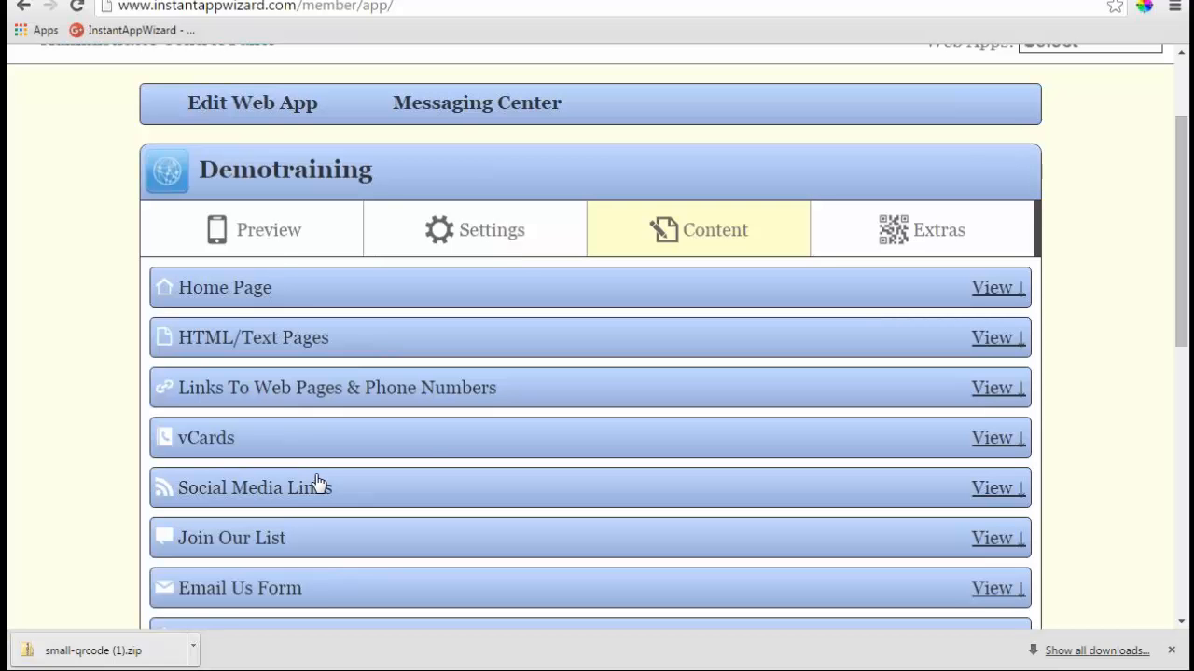
left_click(269, 234)
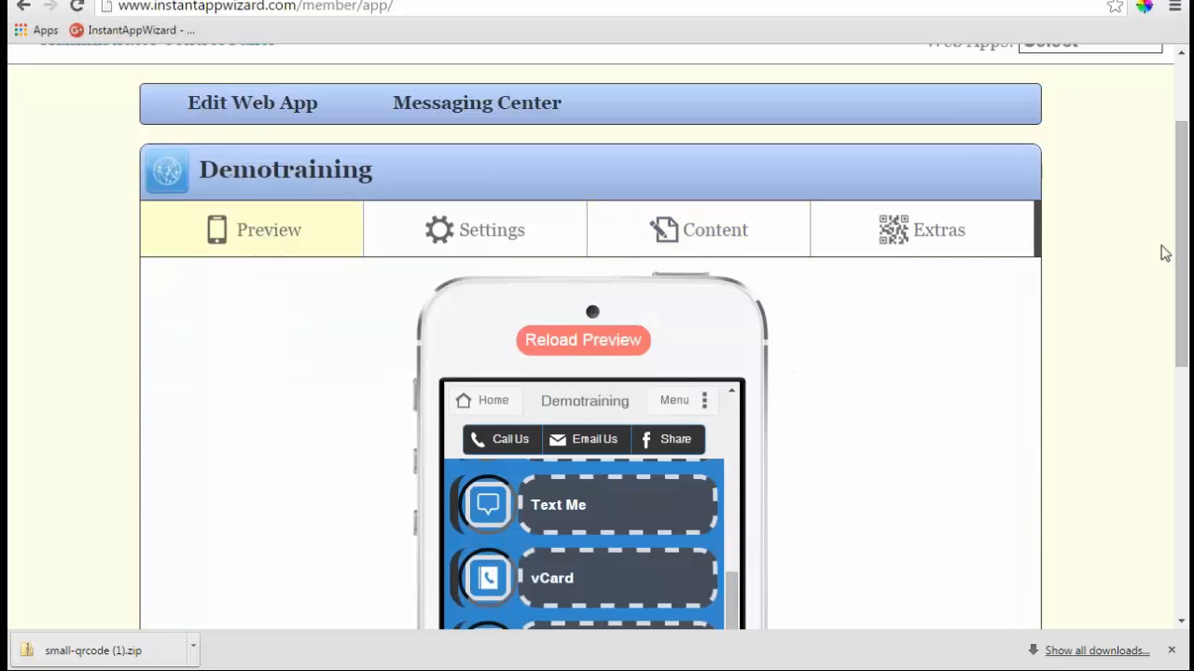
- Expand the Website Redirect section on the Extras tab
left_click(901, 238)
scroll(900, 238, "down", 5)
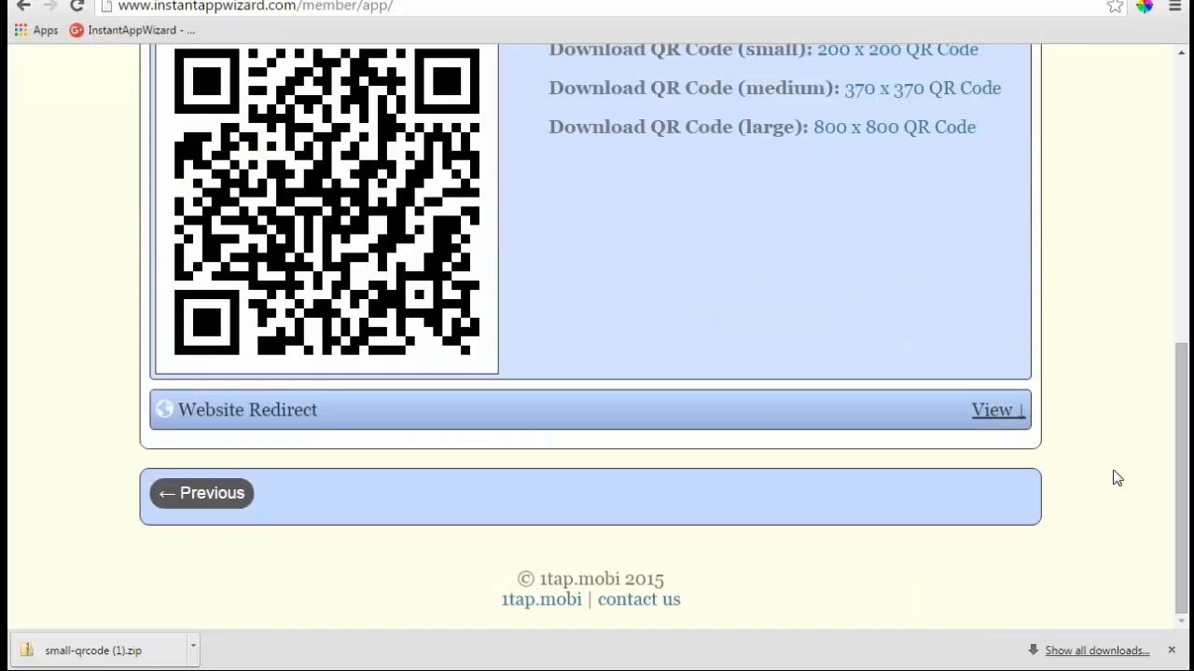
left_click(991, 412)
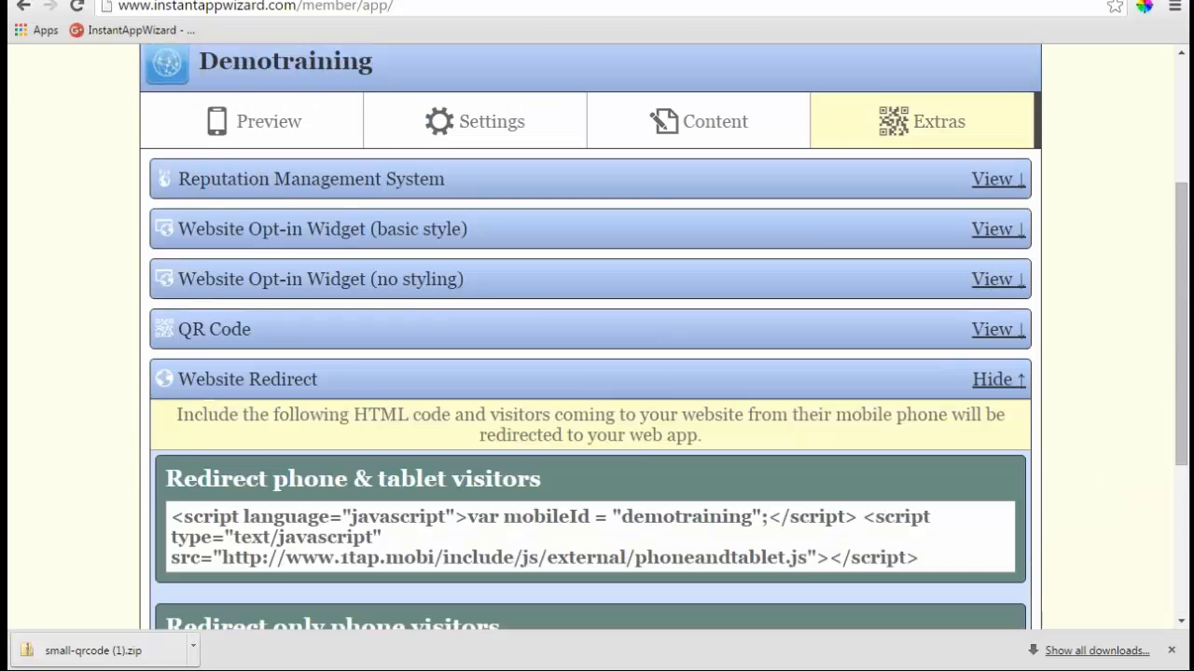
scroll(674, 389, "down", 2)
scroll(755, 427, "down", 2)
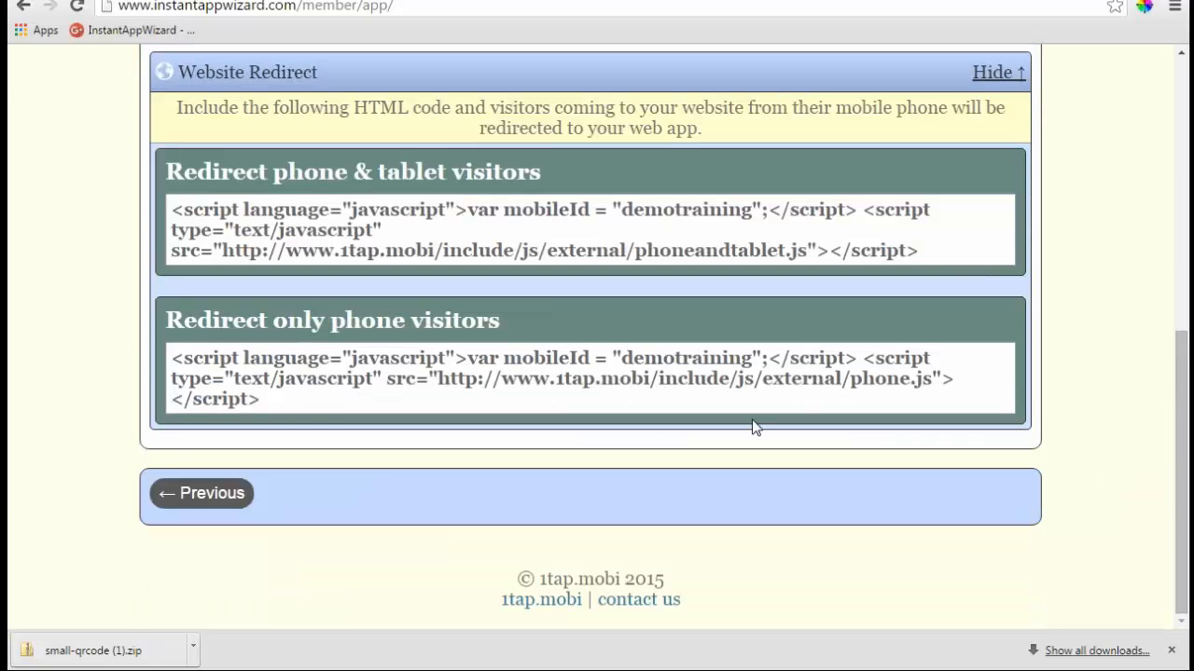
scroll(755, 426, "up", 1)
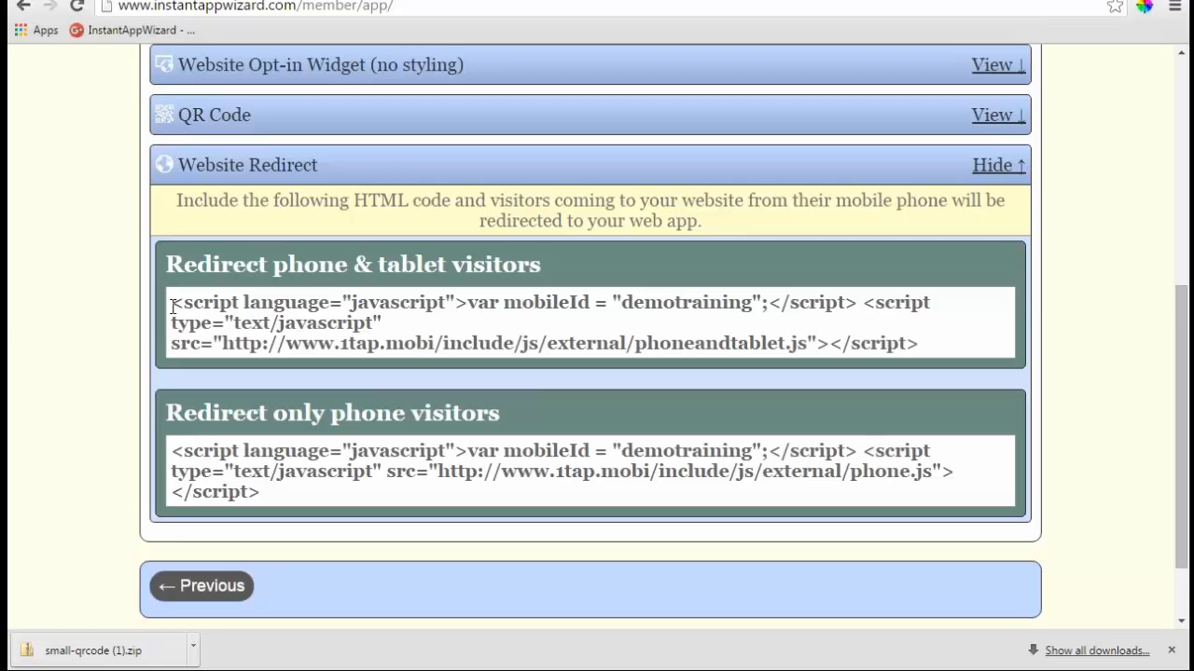
- Select the phone-and-tablet and phone-only redirect code blocks, then close the downloads bar
left_click_drag(173, 306, 964, 345)
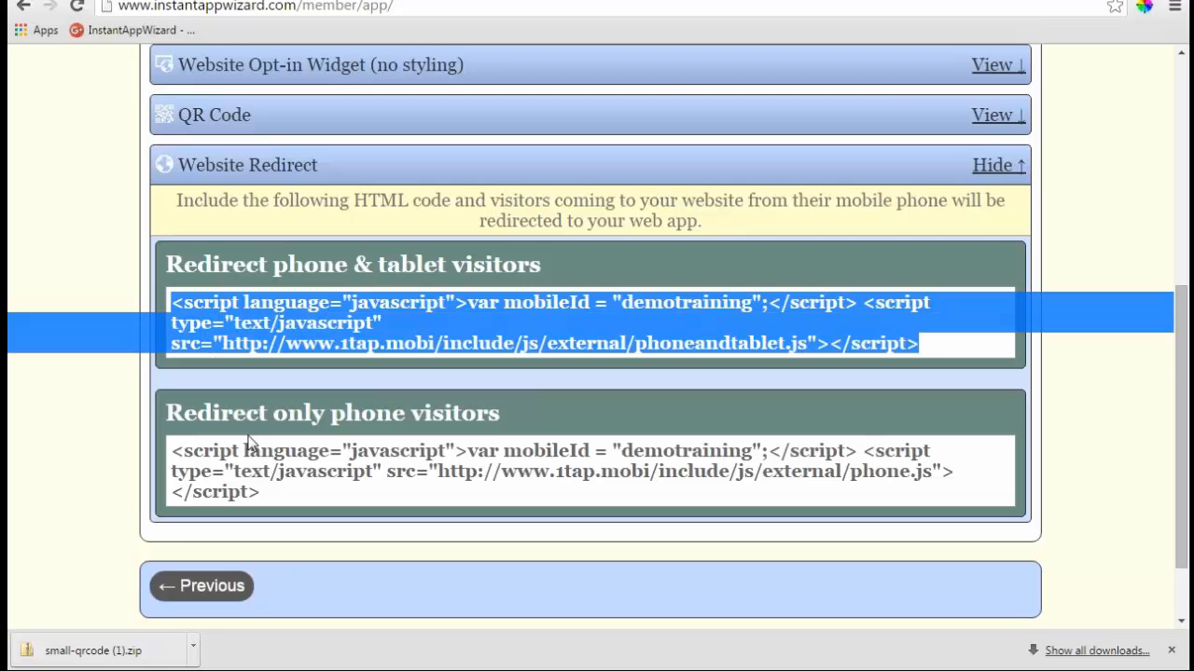
left_click_drag(175, 450, 477, 496)
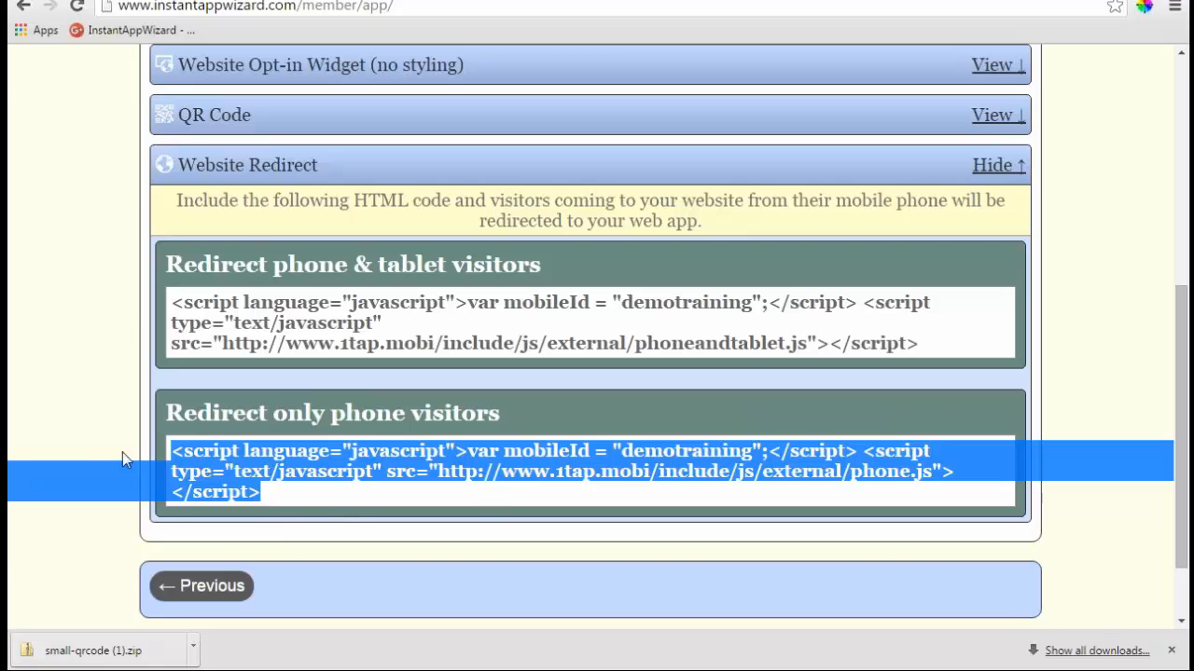
left_click(1174, 656)
left_click(956, 623)
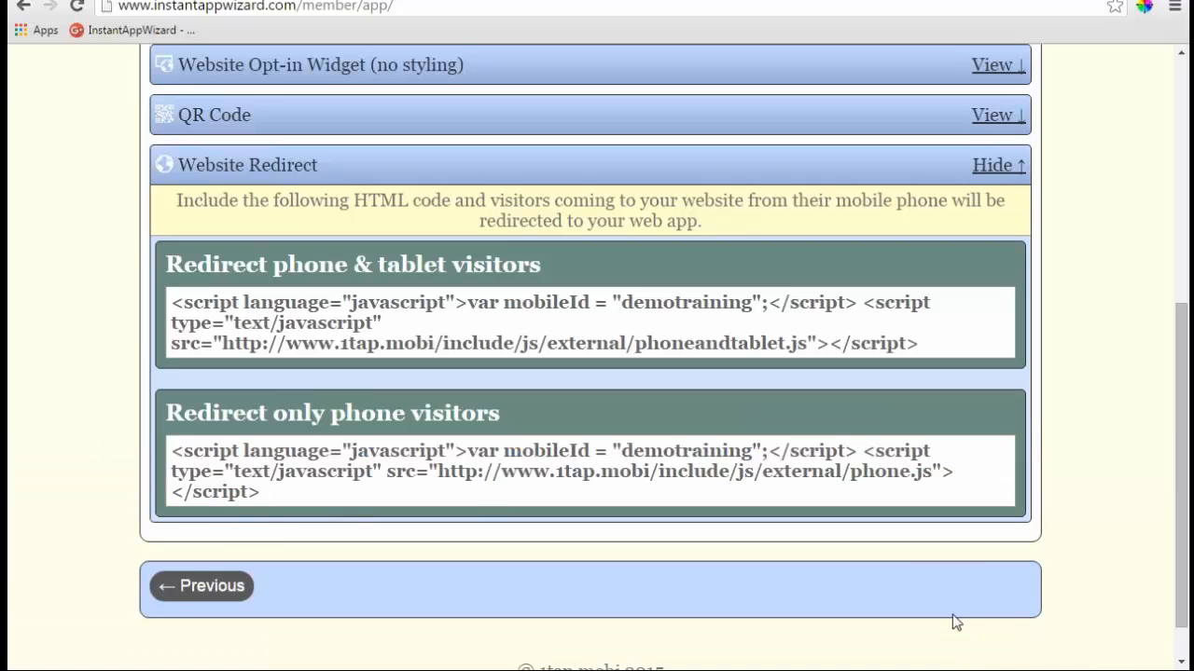
scroll(956, 623, "up", 5)
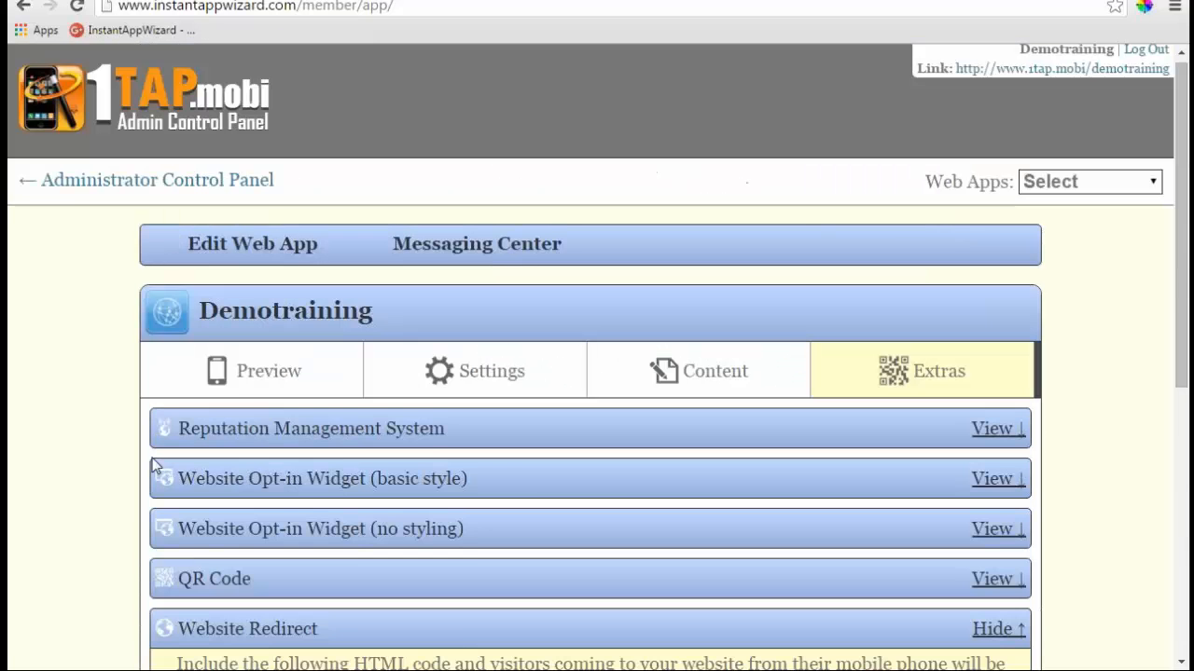
- Check the preview, then go back to the Administrator Control Panel's Web Apps list via Edit Web App
left_click(254, 381)
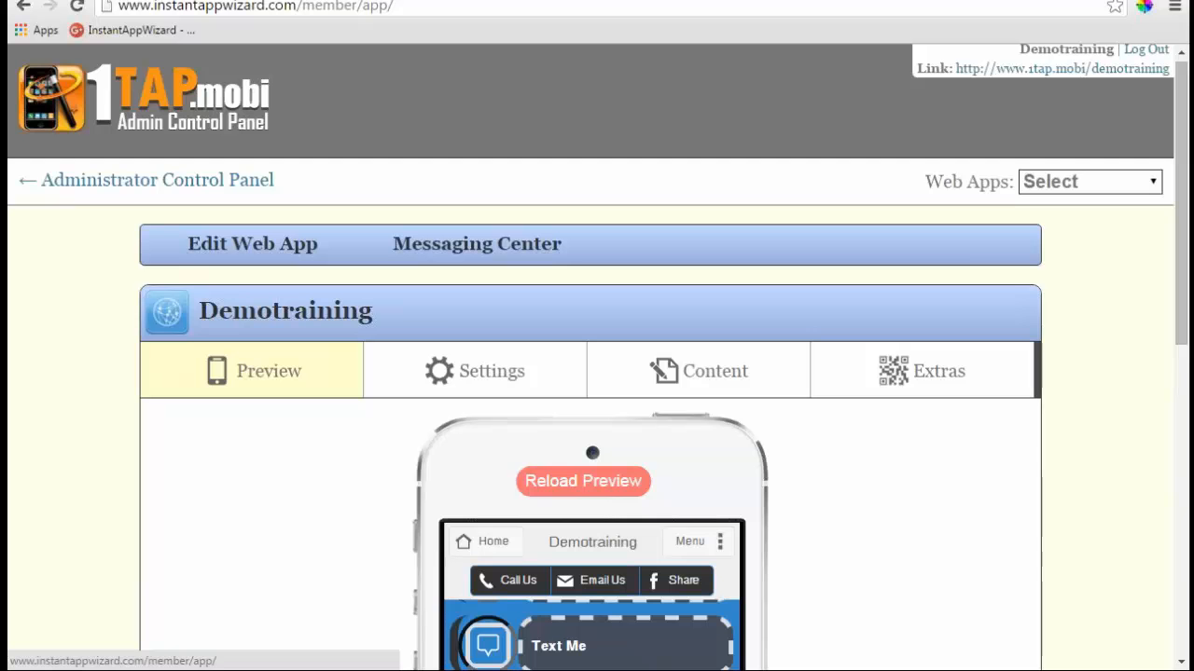
left_click(254, 371)
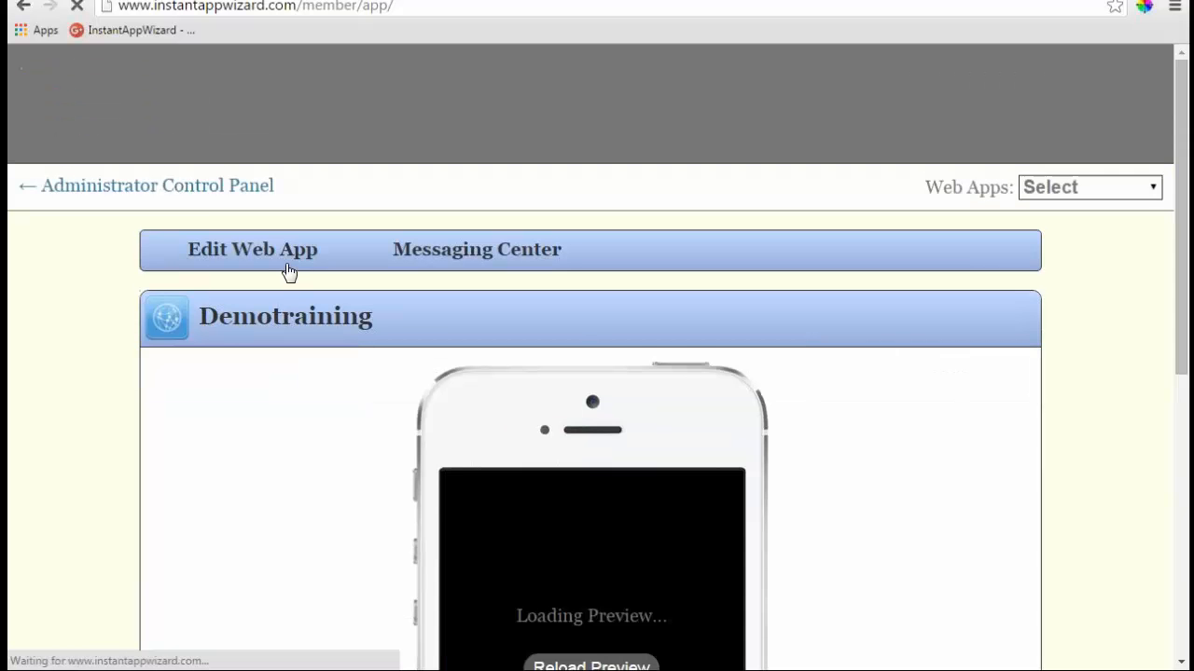
left_click(195, 191)
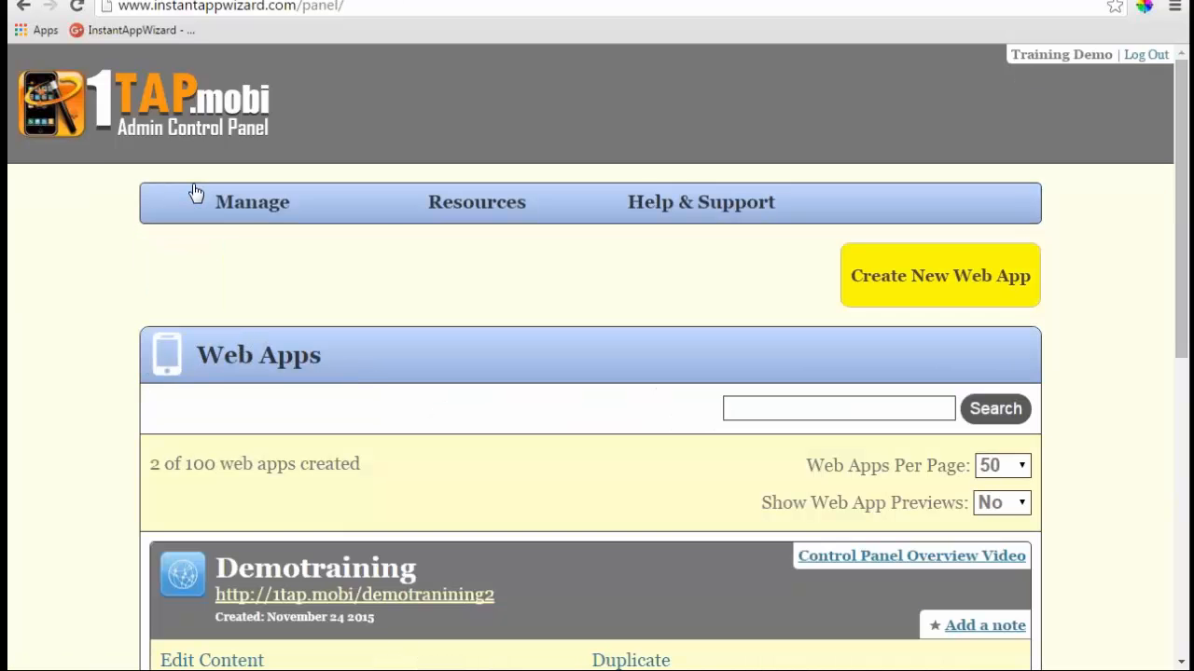
- Open Manage > Website and confirm 'yes convert' to move to the newest website builder
left_click(244, 215)
mouse_move(248, 210)
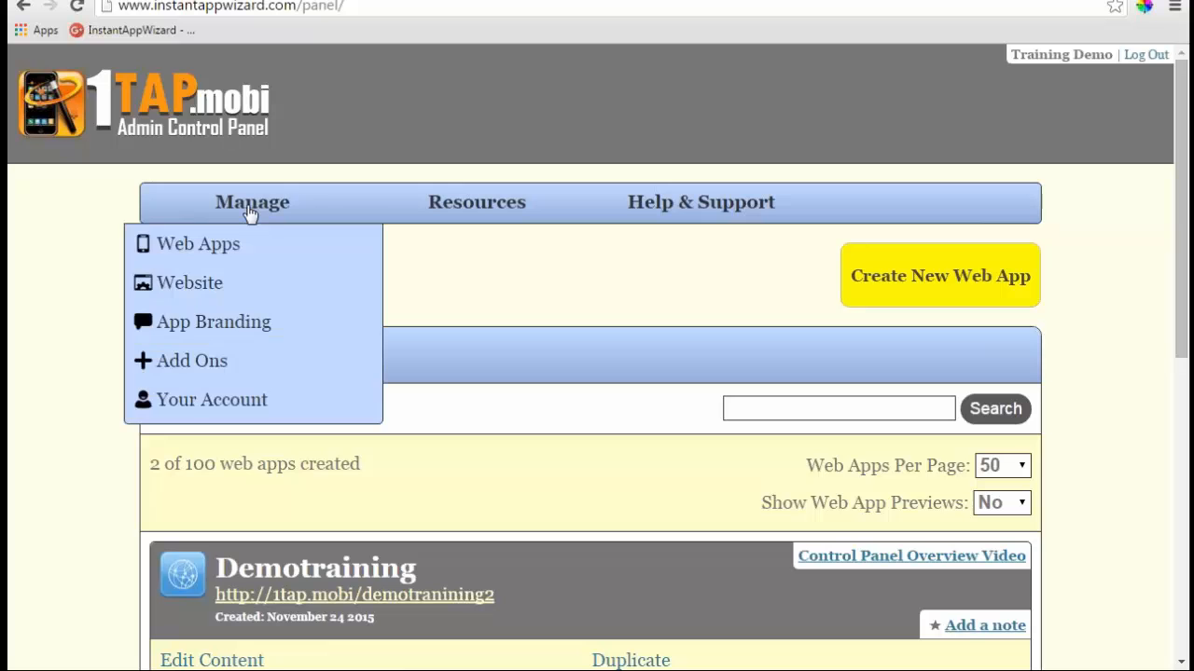
left_click(203, 288)
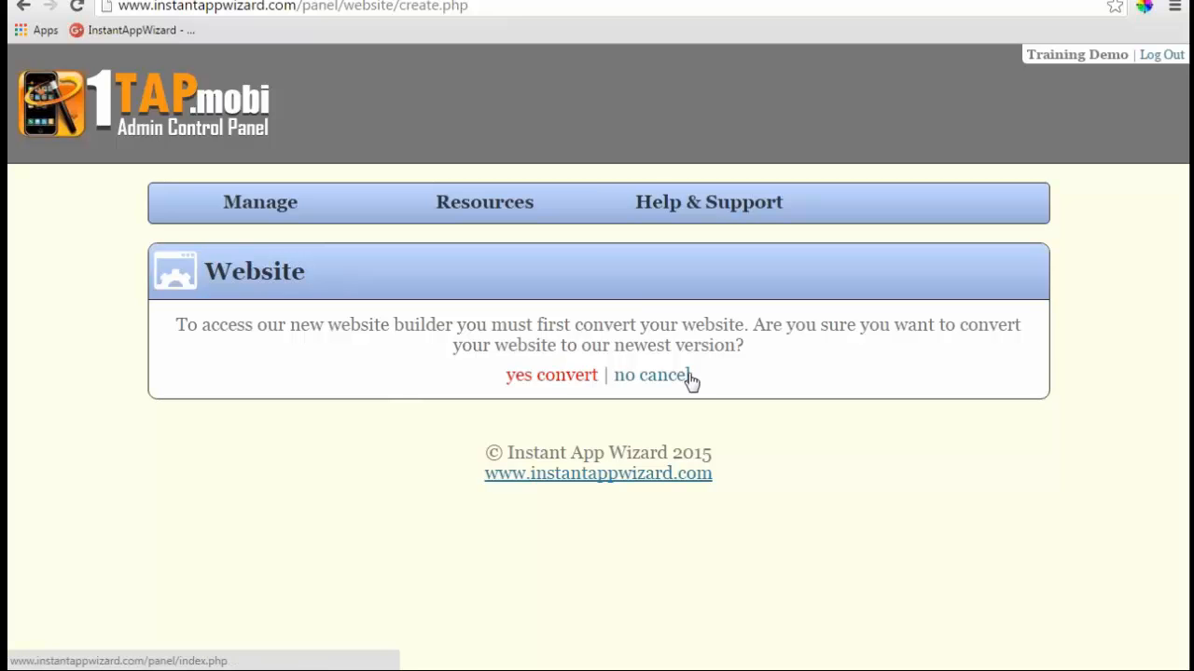
left_click(555, 377)
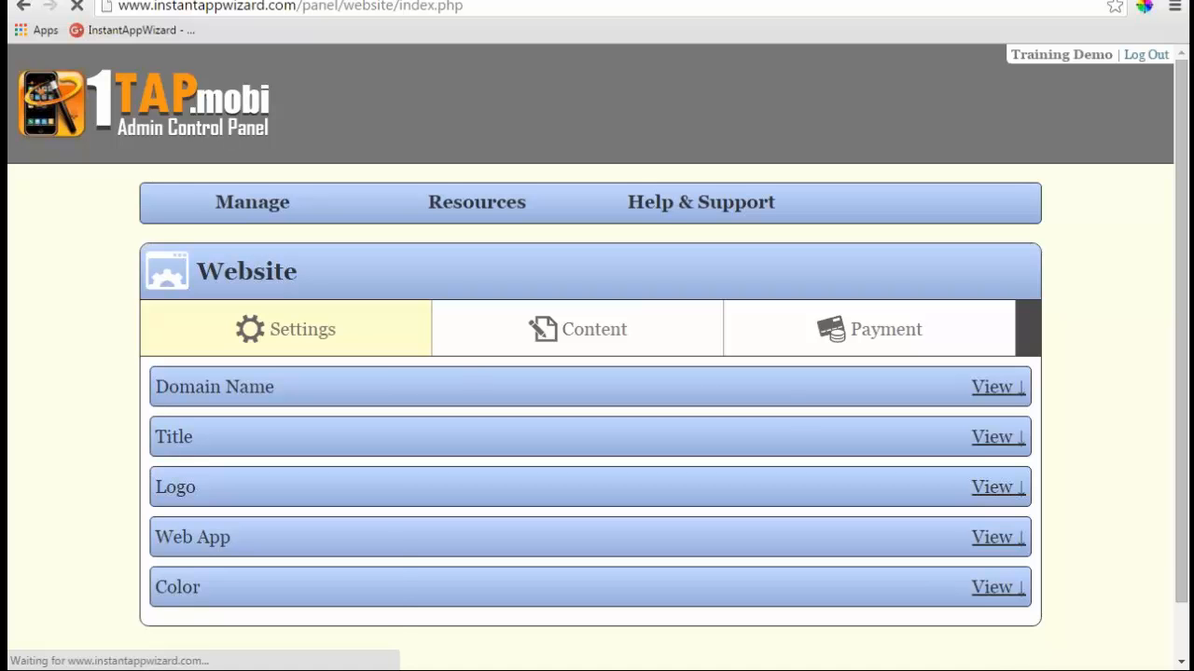
- Expand Domain Name and read through the GoDaddy domain forwarding and masking steps
left_click(994, 386)
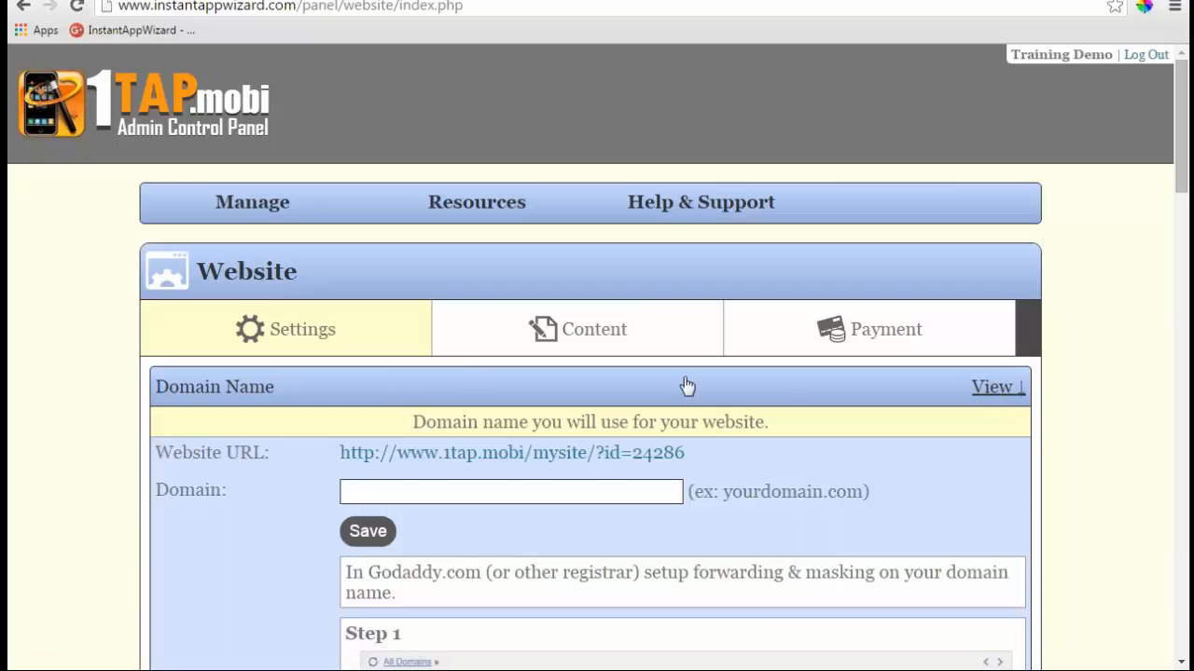
scroll(686, 385, "down", 2)
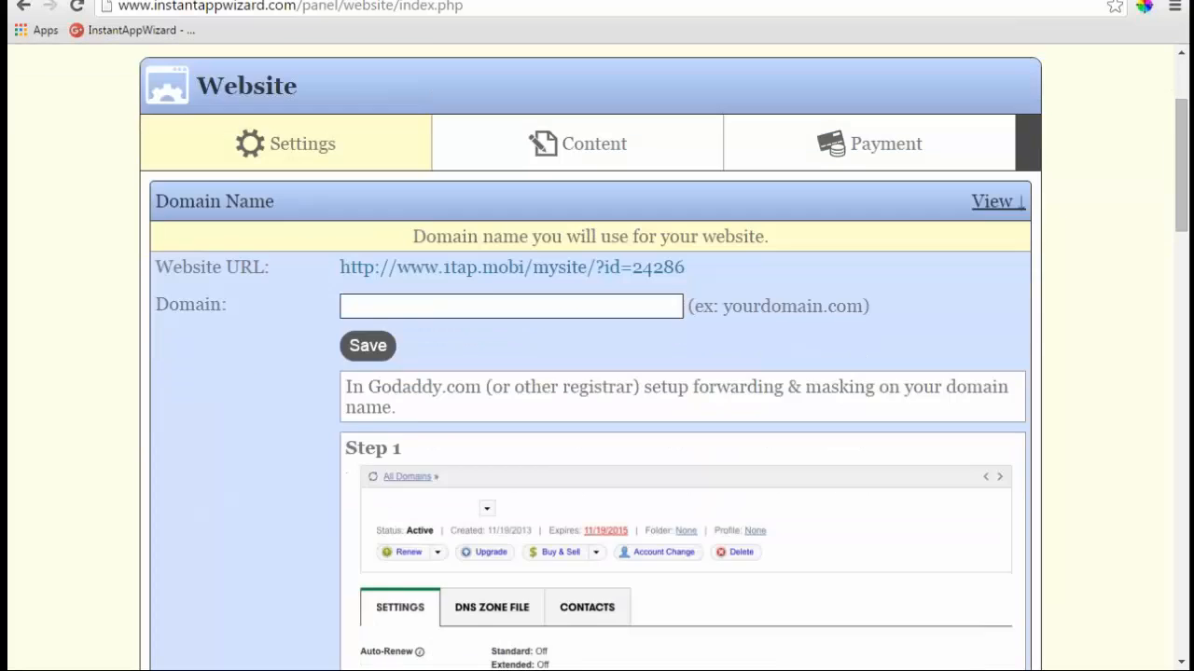
scroll(230, 264, "down", 1)
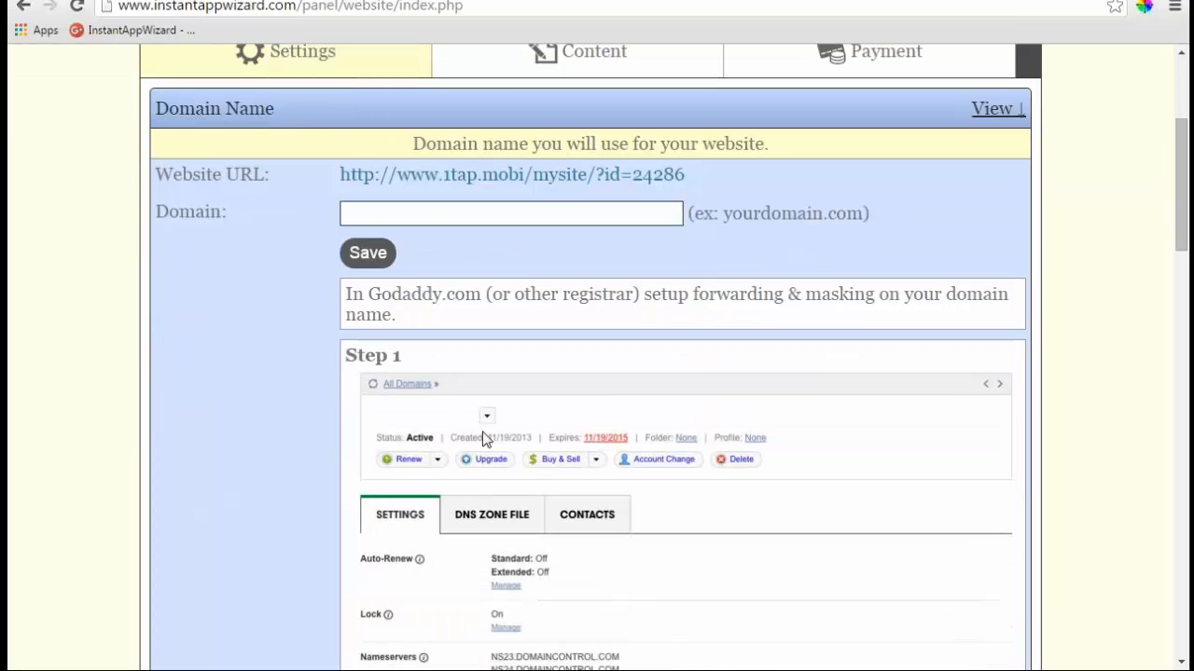
scroll(484, 438, "down", 2)
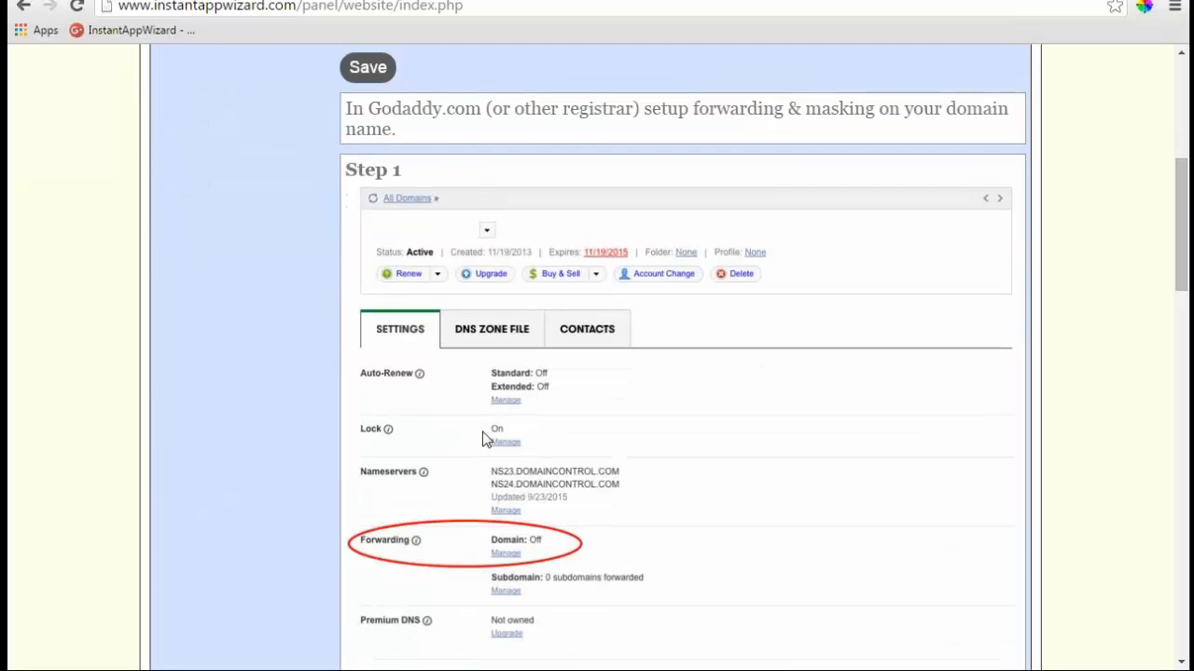
scroll(484, 438, "down", 5)
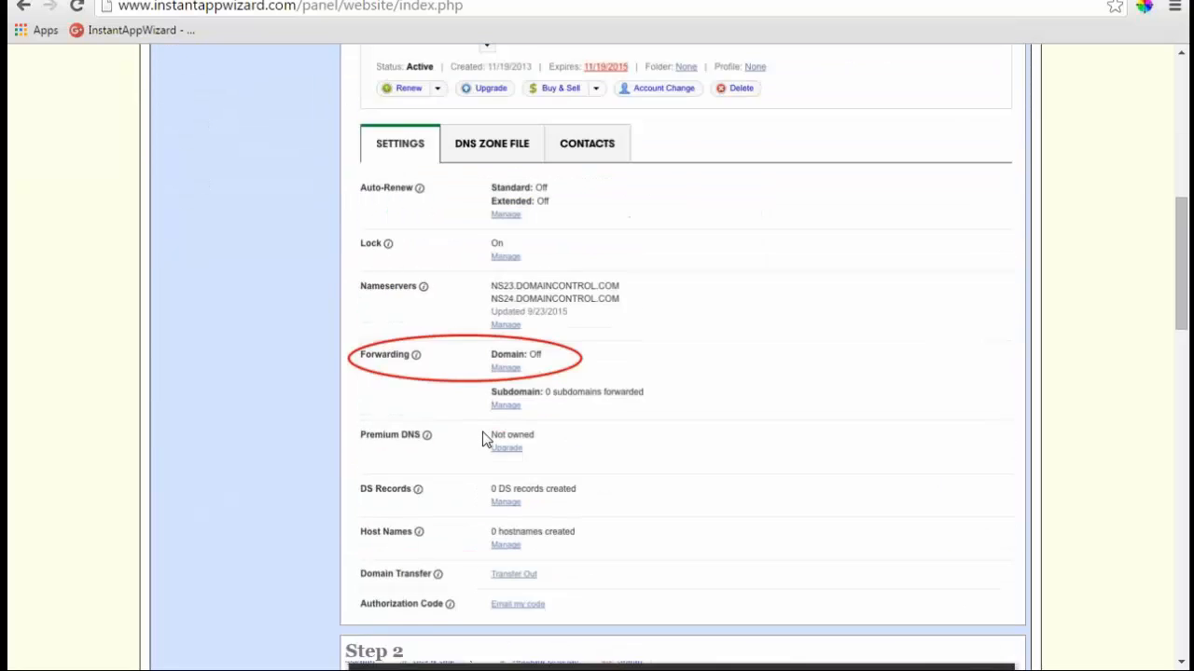
scroll(482, 439, "down", 3)
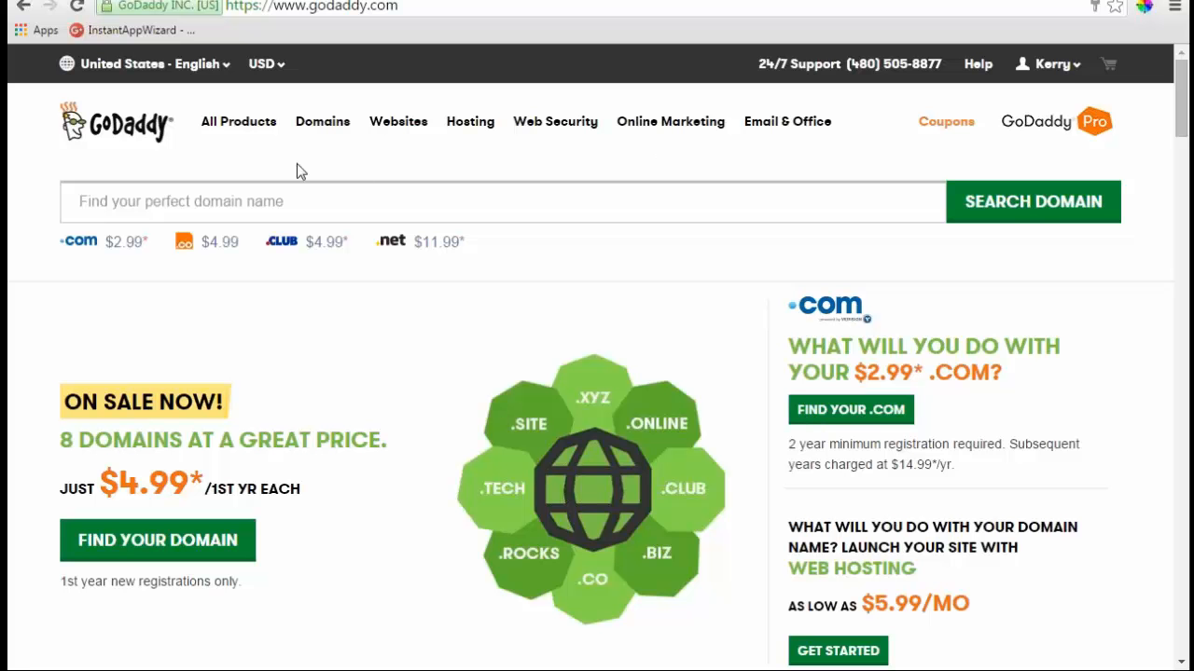
- Open the GITDIGI.MOBI domain details from the GoDaddy list of owned domains
left_click(1063, 66)
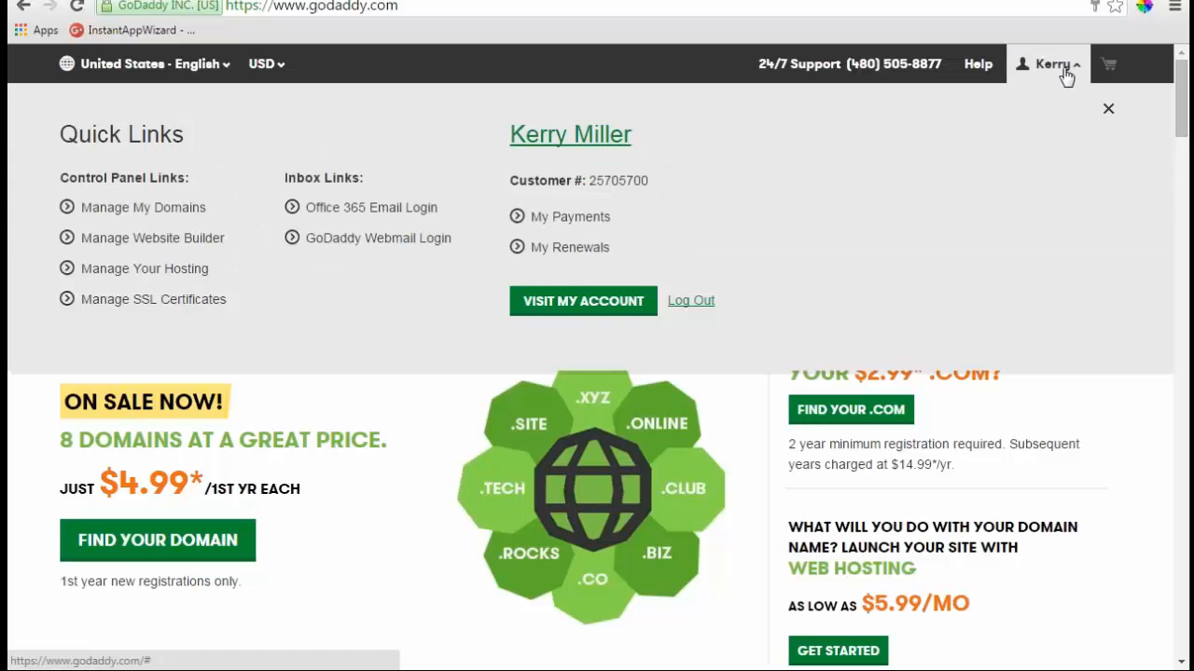
left_click(179, 211)
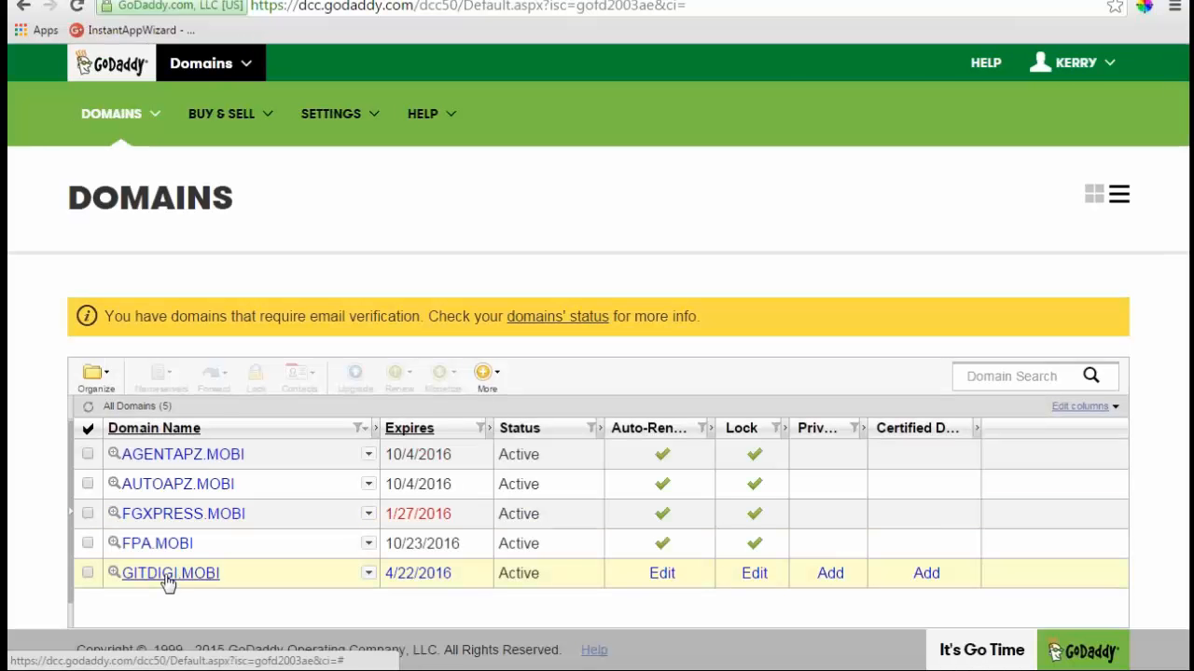
left_click(170, 572)
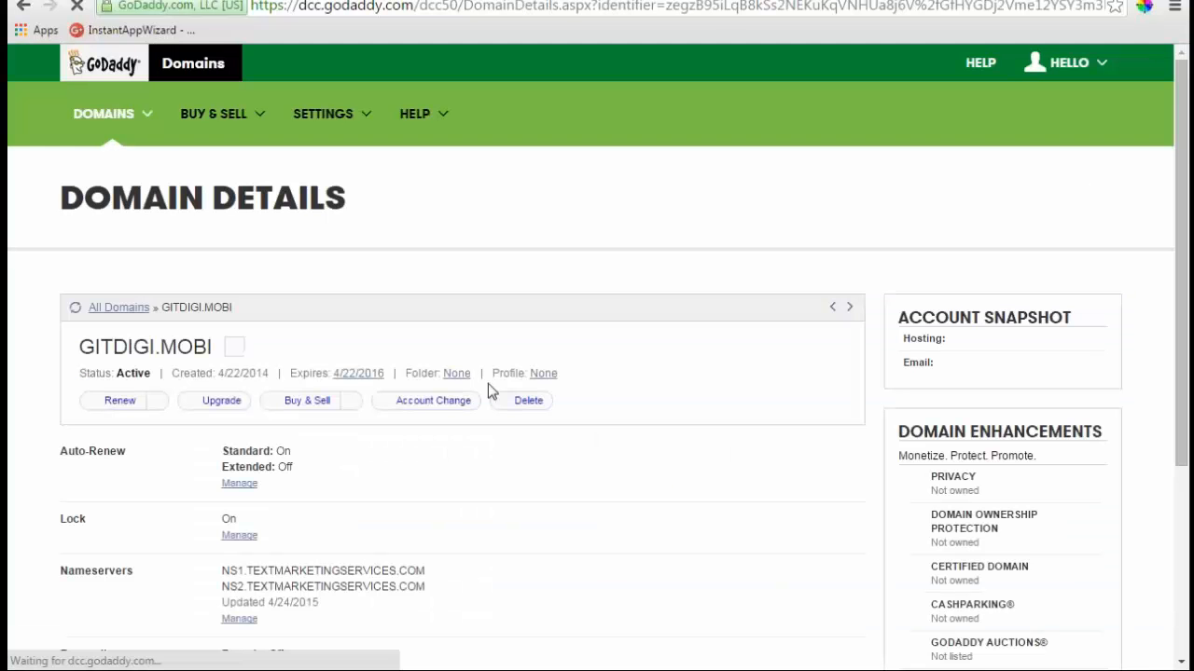
- Open GITDIGI.MOBI's Forwarding and Masking settings, then return to the 1TAP.mobi instructions
scroll(488, 383, "down", 4)
scroll(487, 384, "up", 4)
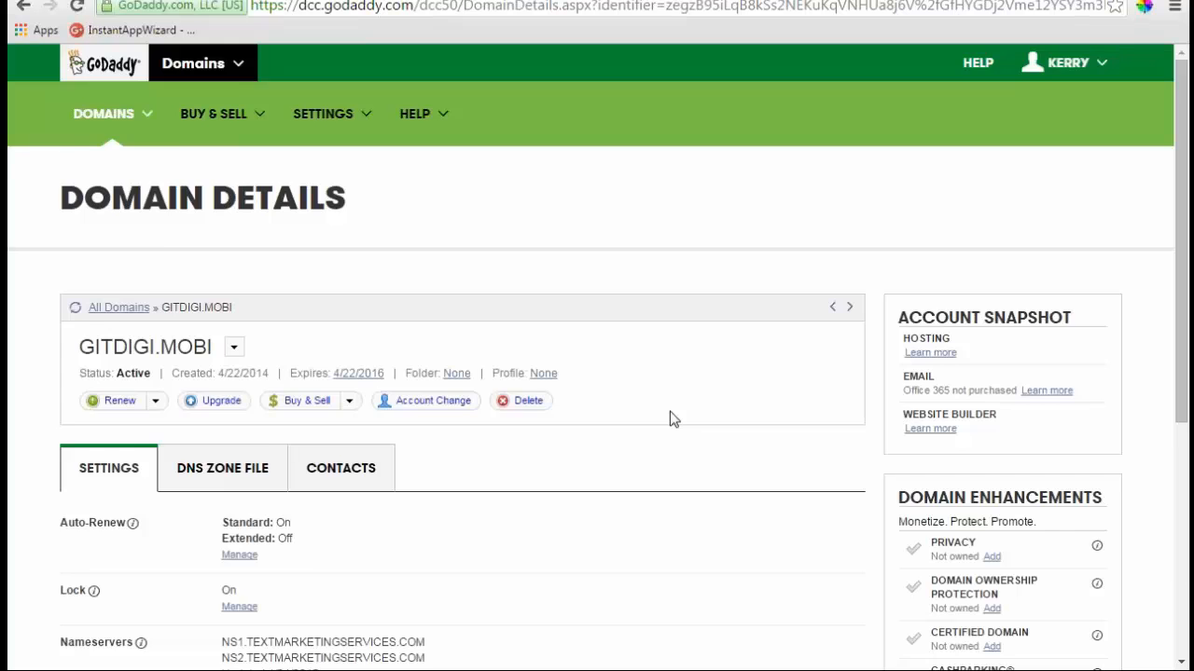
scroll(669, 418, "down", 3)
scroll(669, 417, "down", 1)
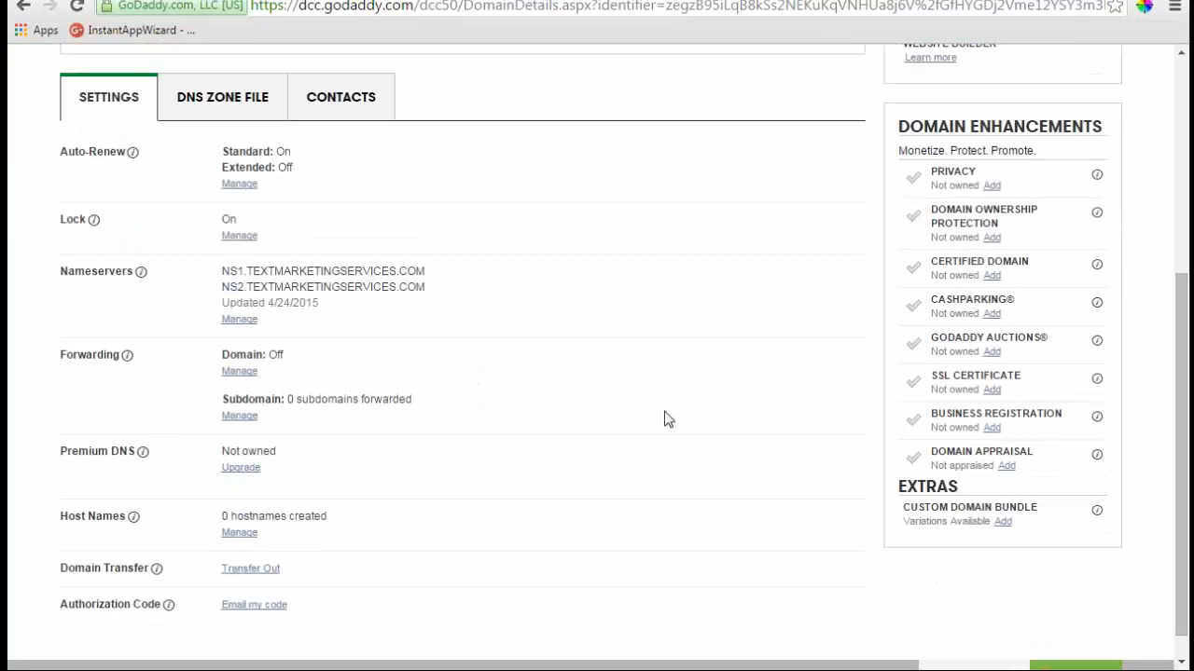
left_click(234, 373)
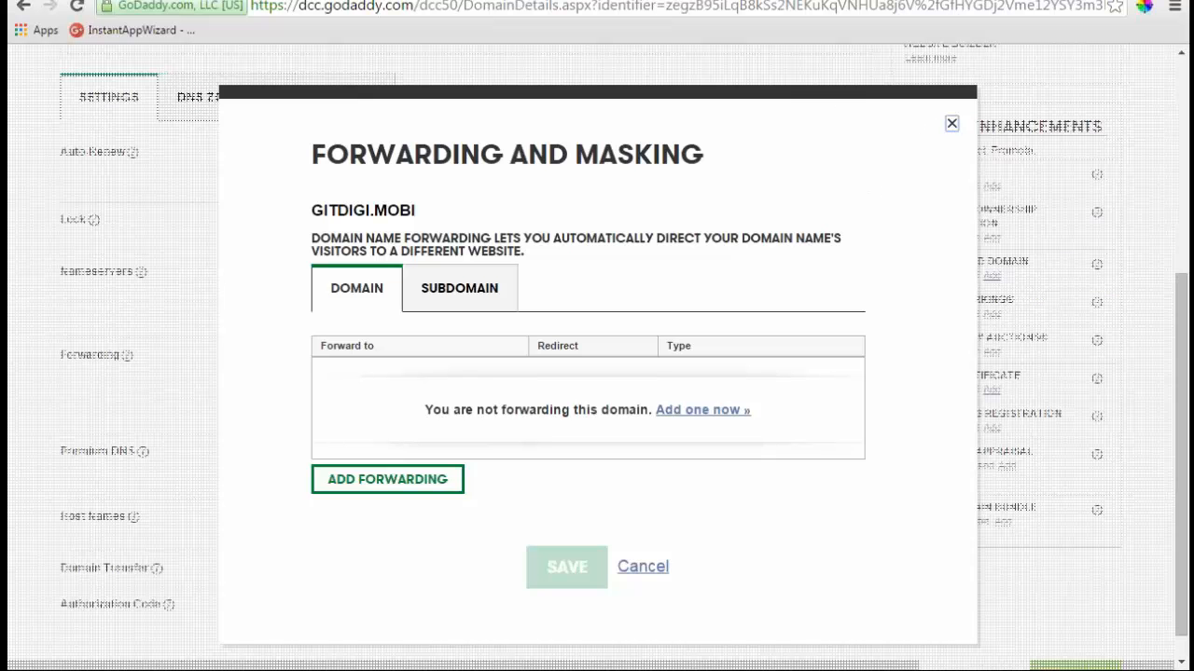
key("Escape")
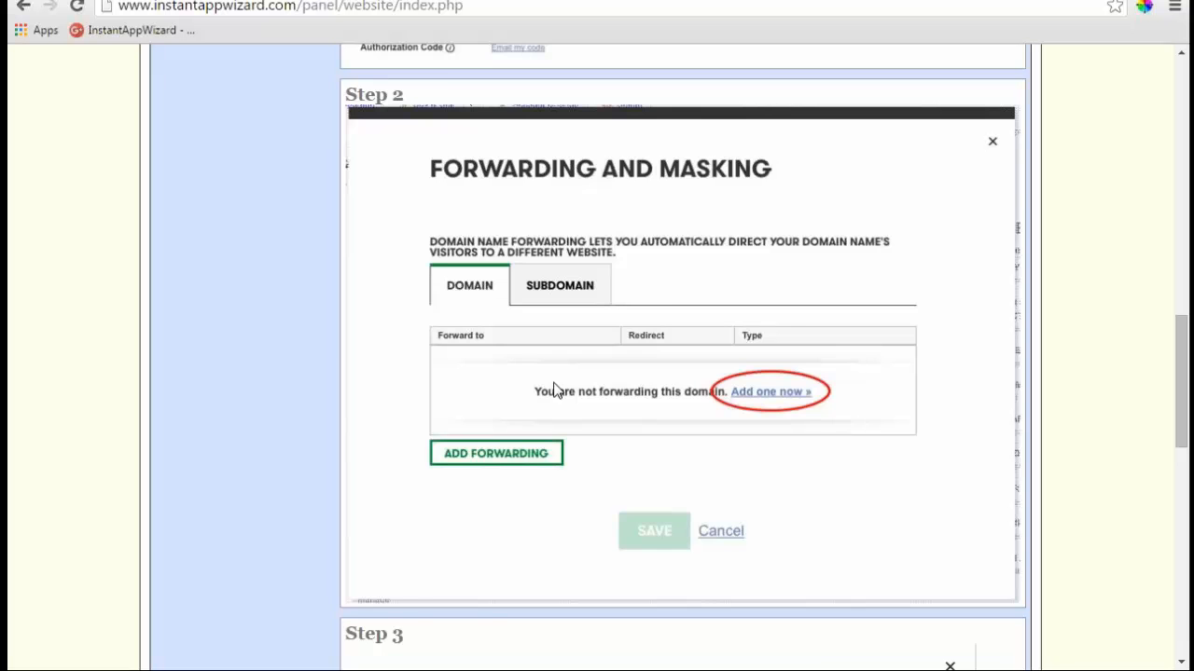
- Review forwarding Steps 1–3 and select the site's 1tap.mobi Website URL text
scroll(553, 390, "down", 4)
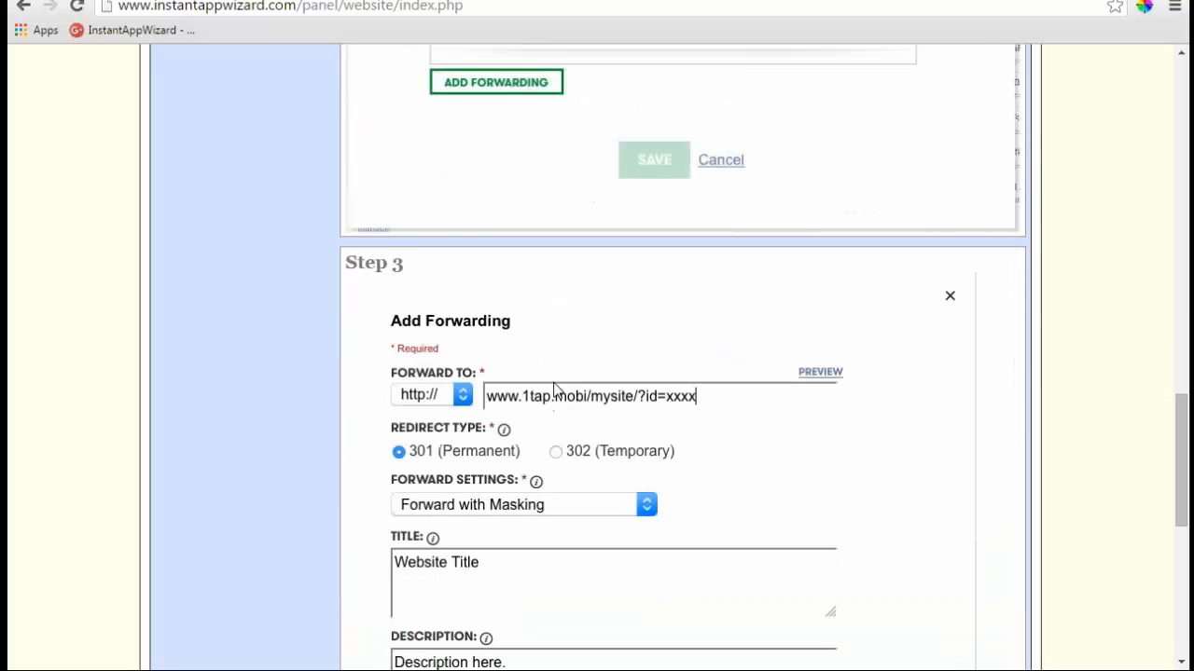
scroll(554, 390, "down", 1)
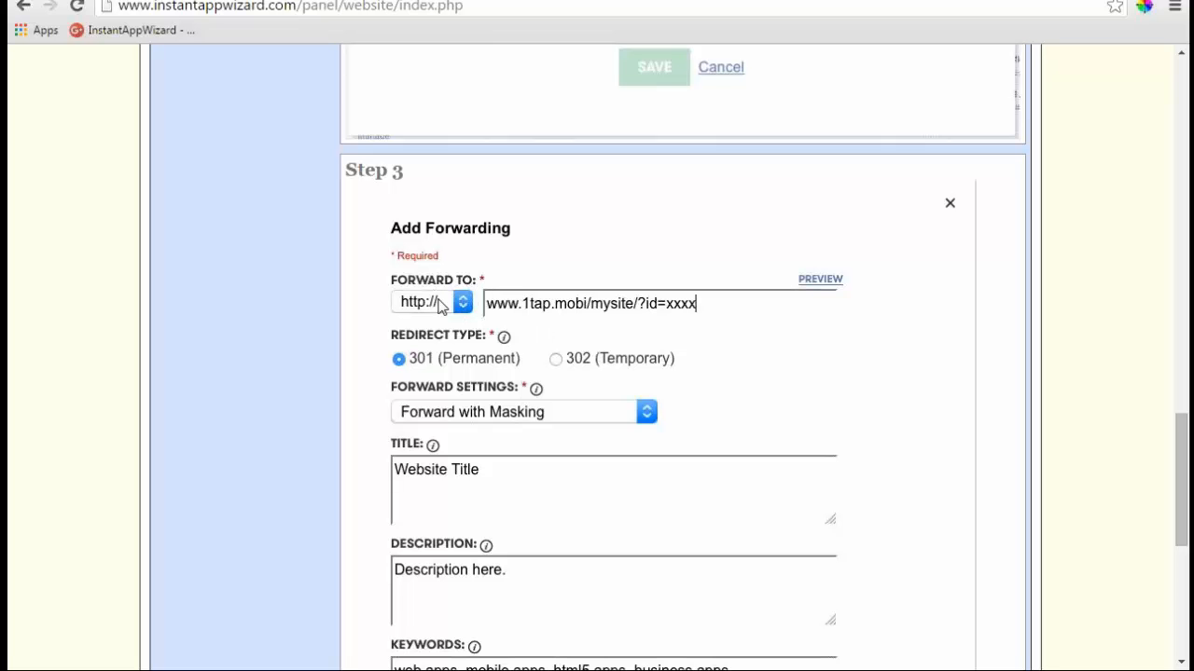
scroll(611, 380, "up", 10)
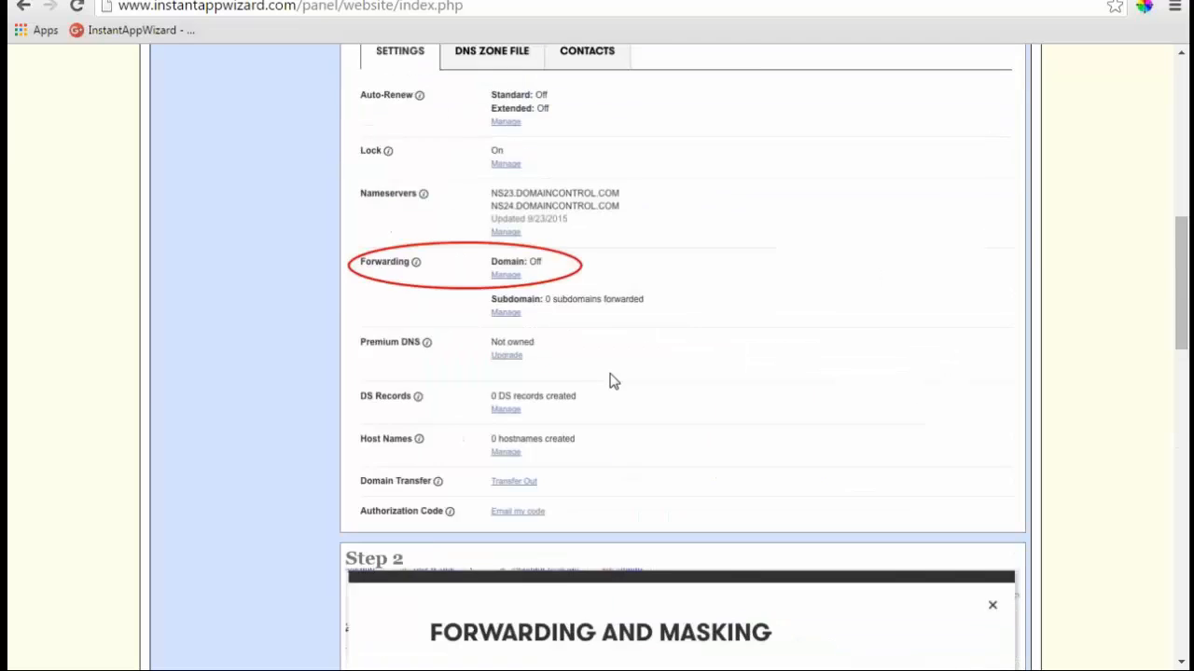
scroll(611, 380, "up", 10)
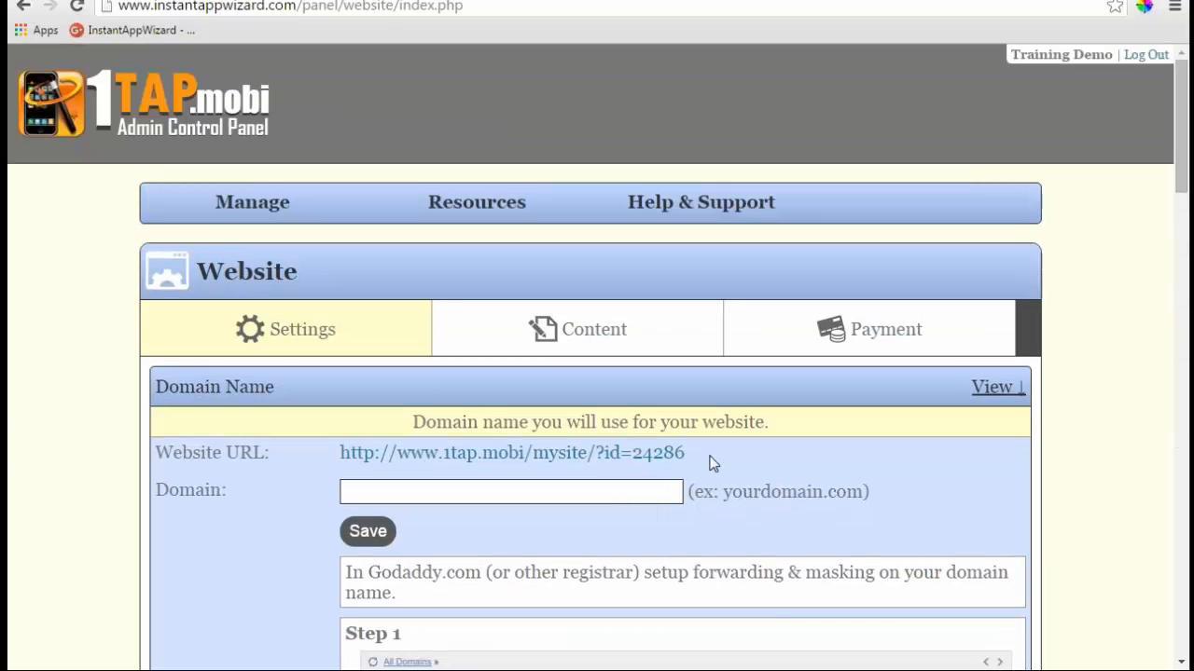
left_click_drag(710, 463, 343, 466)
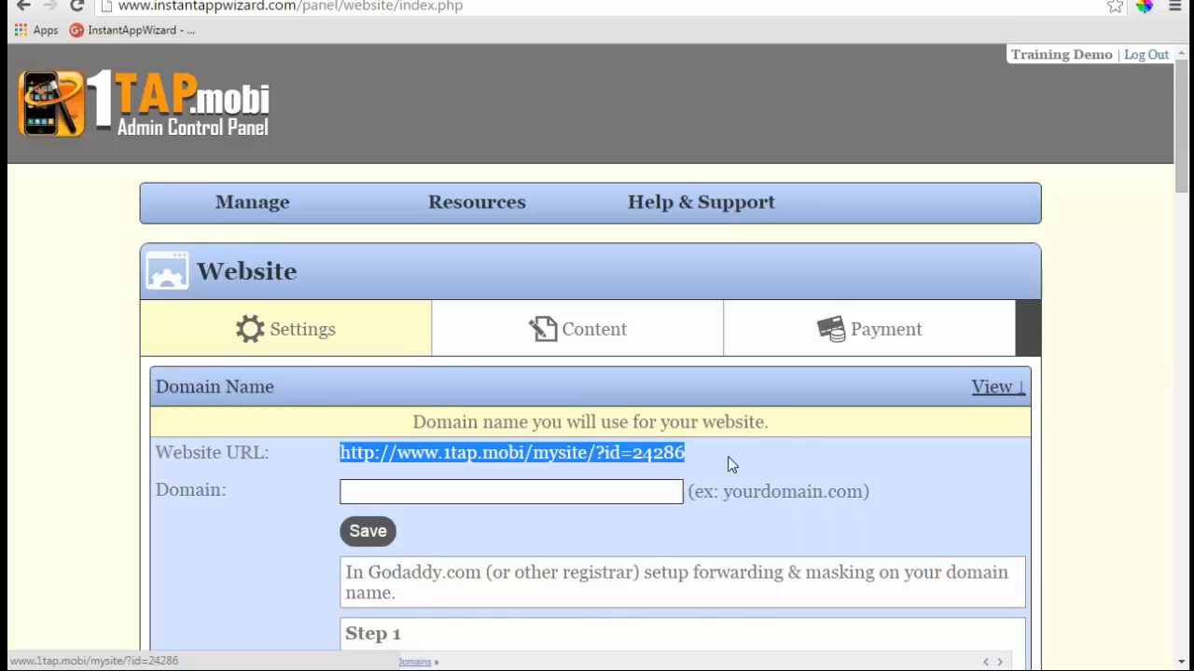
scroll(732, 464, "down", 1)
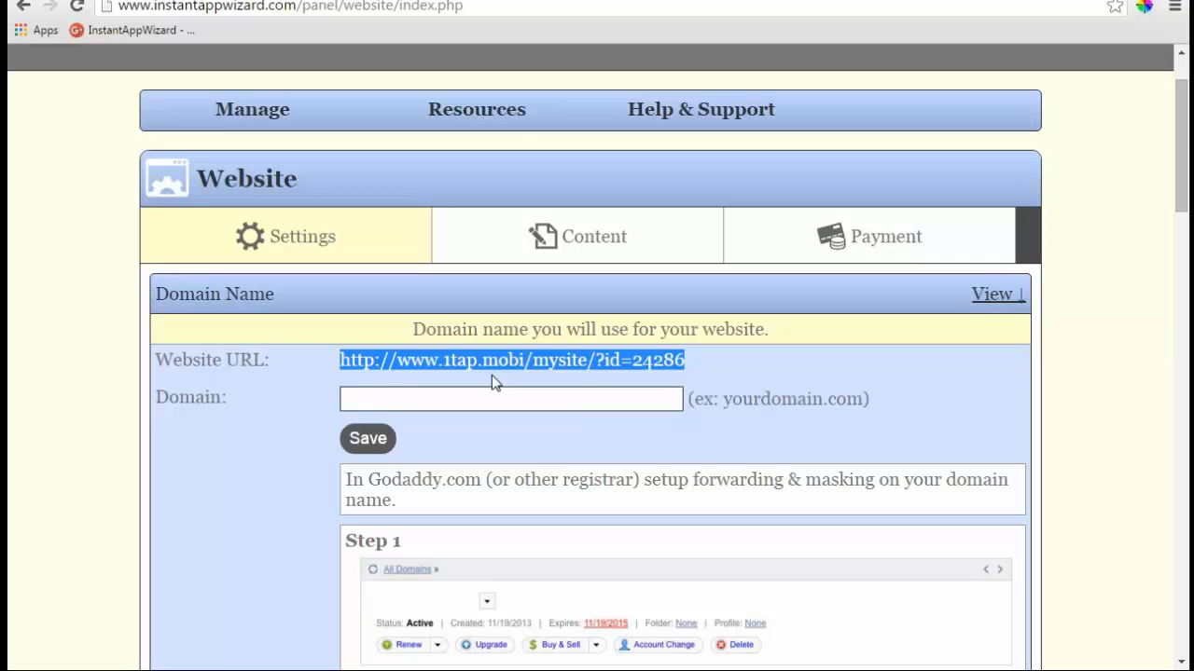
- Enter kerrymobileapps.com as the custom domain in the Domain field
left_click(396, 405)
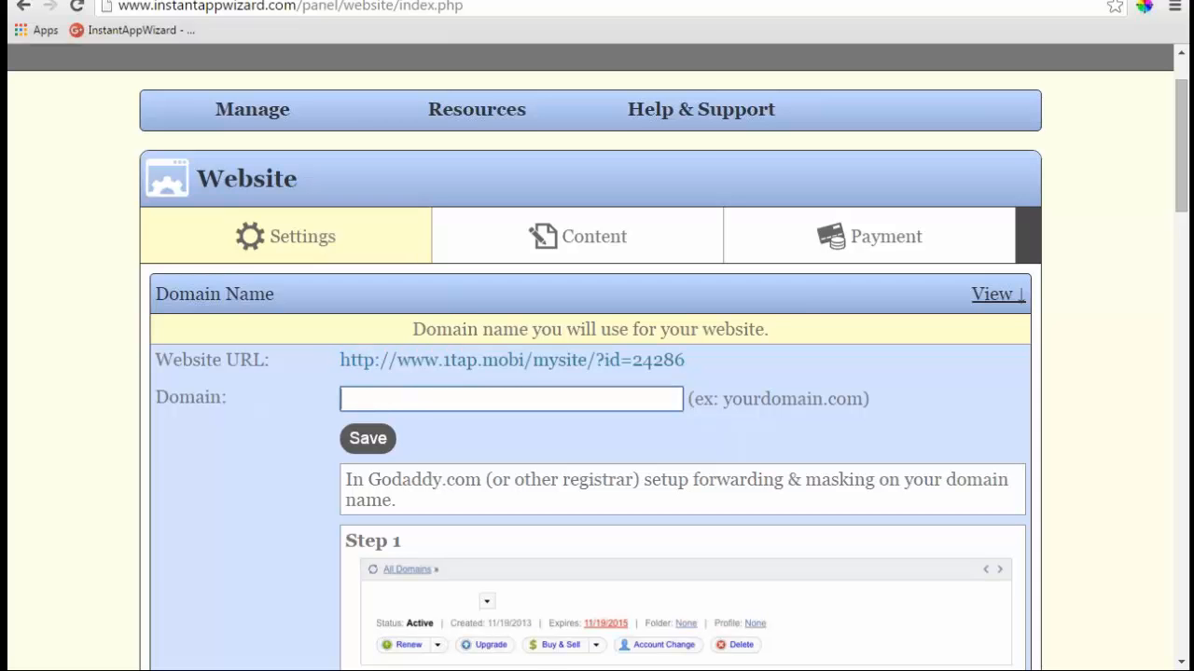
type("kerrymo")
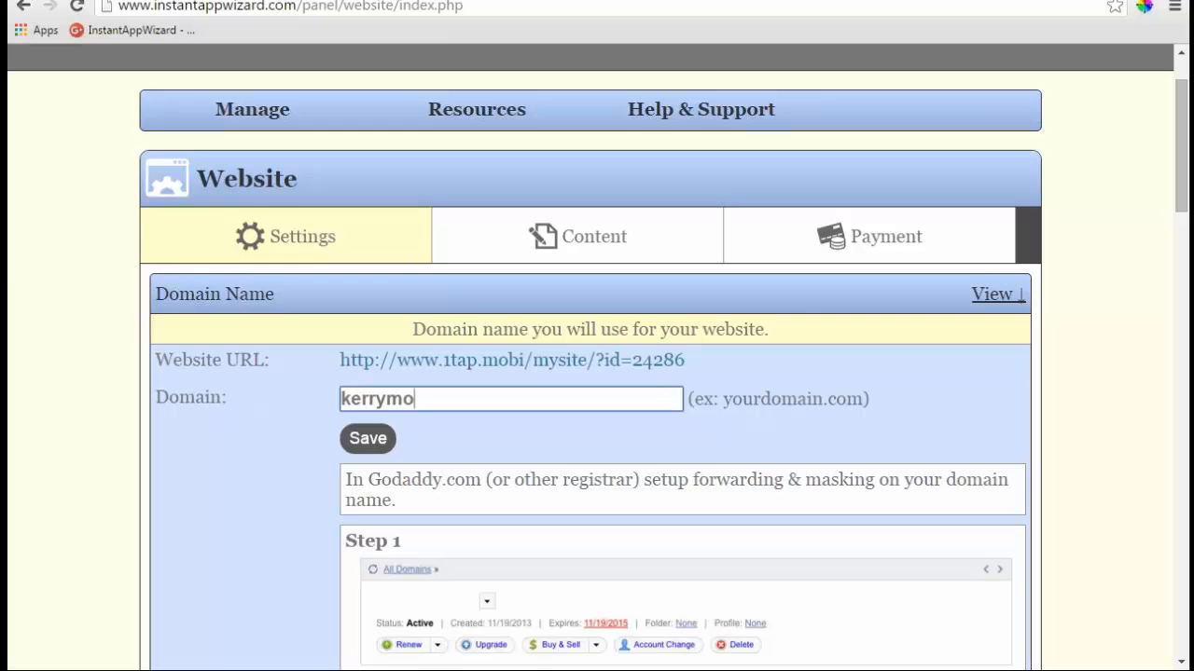
type("bileapps")
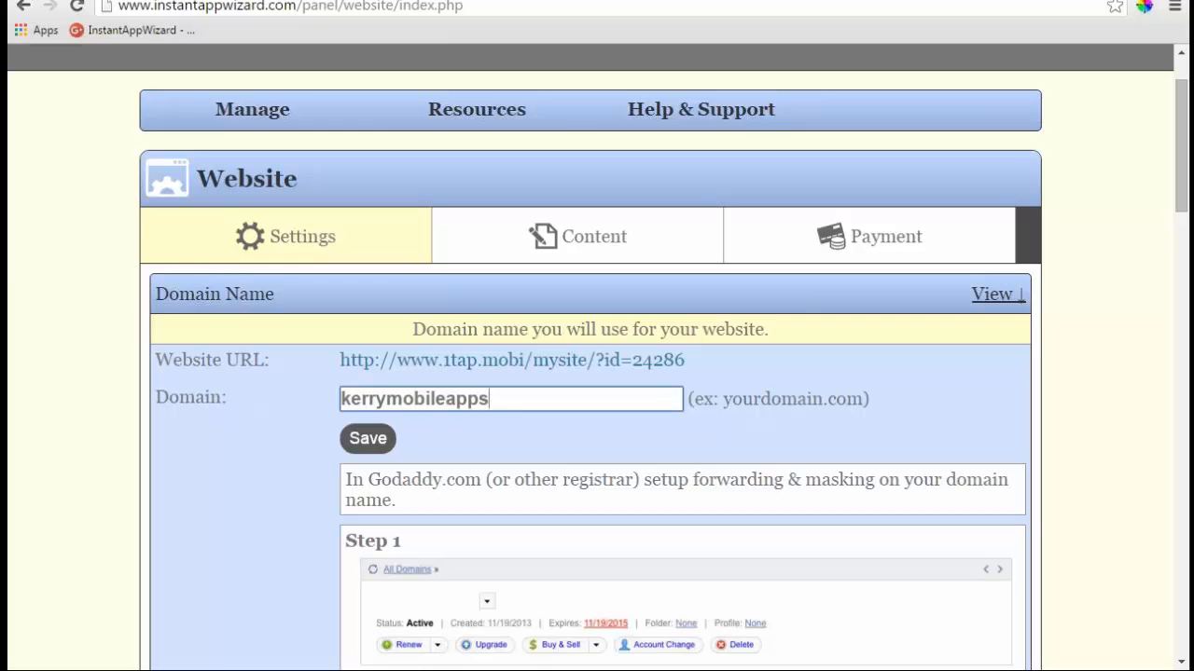
type(".co")
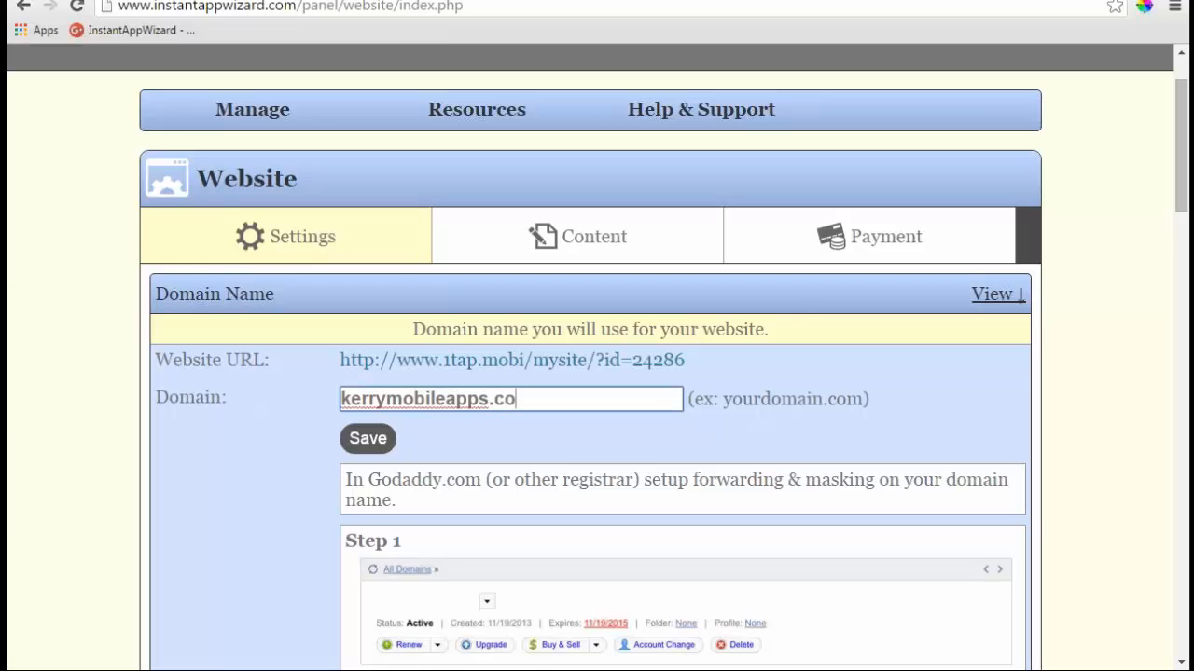
type("m")
scroll(591, 395, "down", 4)
scroll(504, 364, "down", 2)
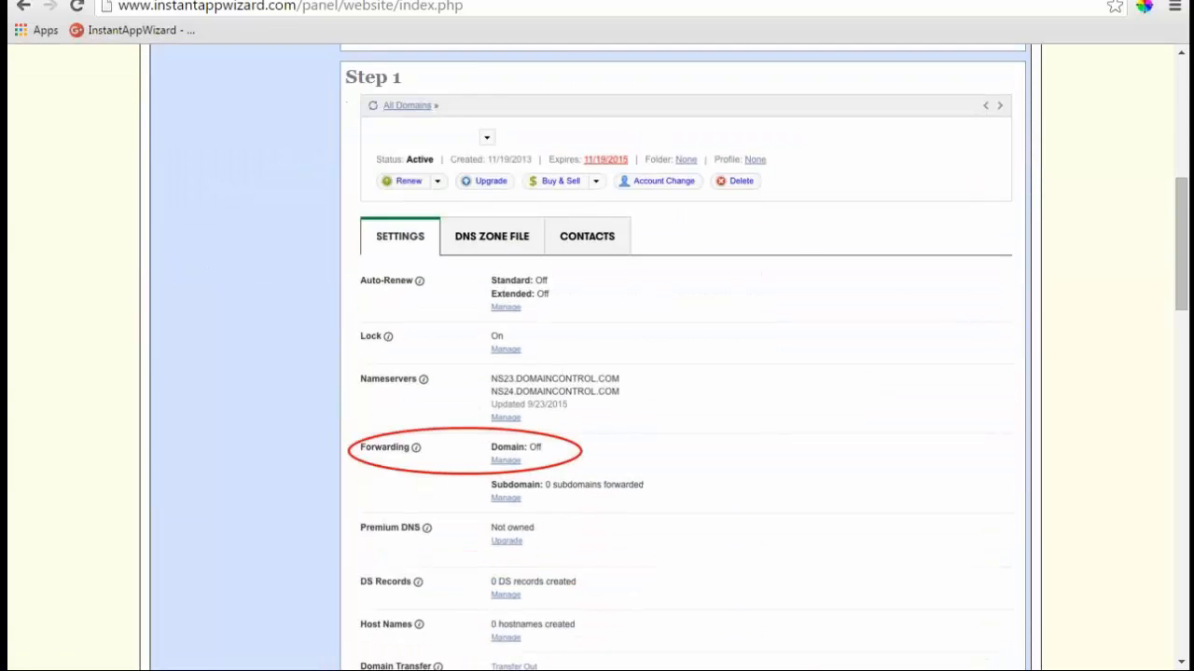
scroll(501, 364, "down", 6)
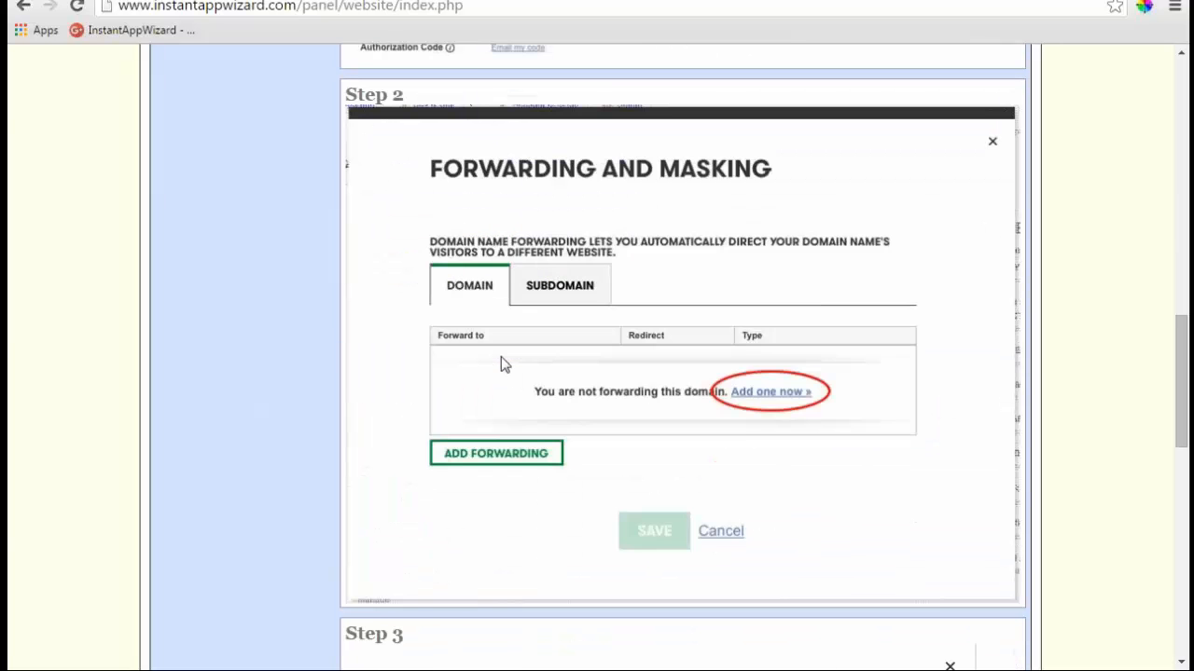
scroll(781, 396, "down", 5)
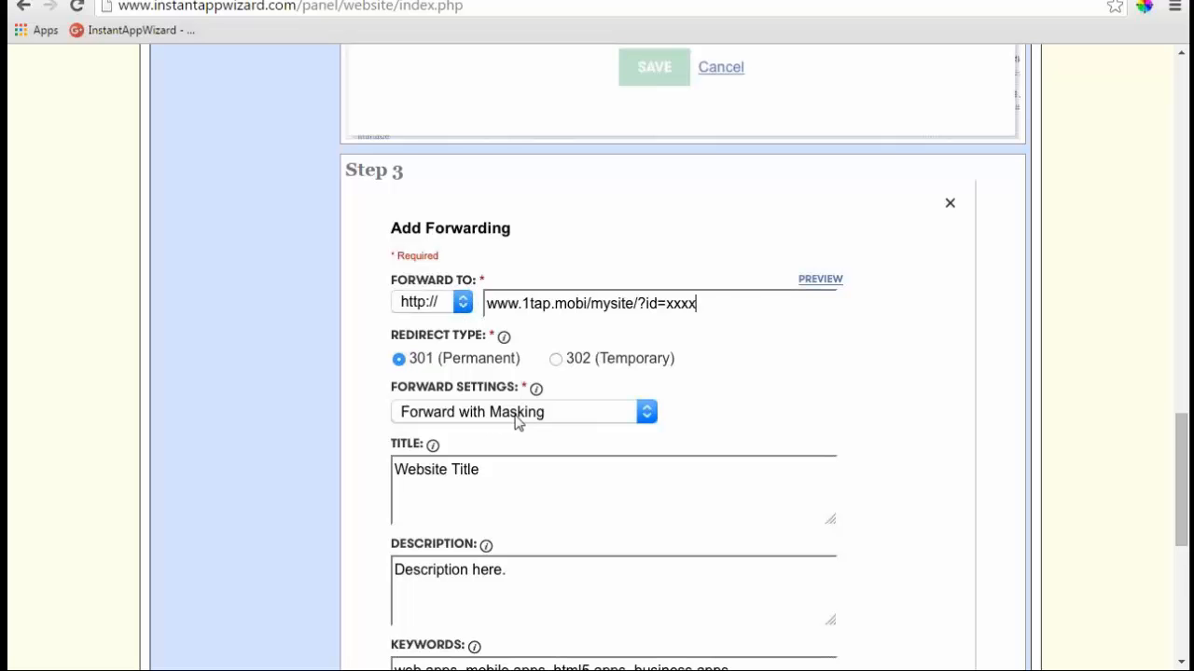
scroll(518, 421, "down", 2)
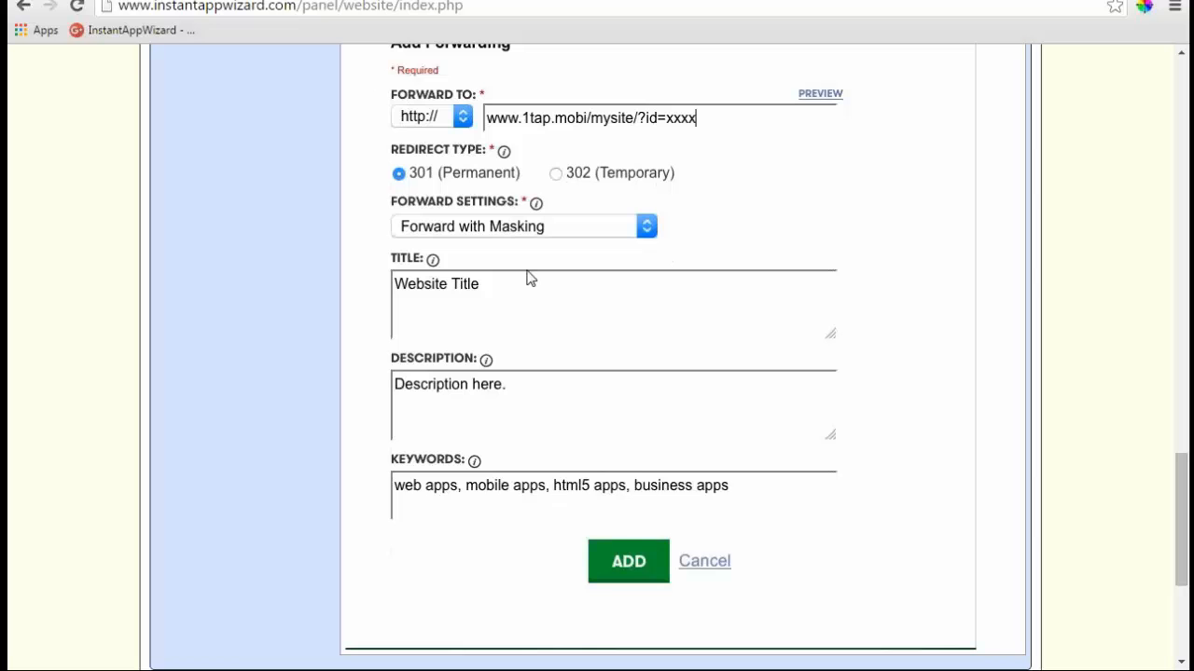
scroll(647, 397, "up", 2)
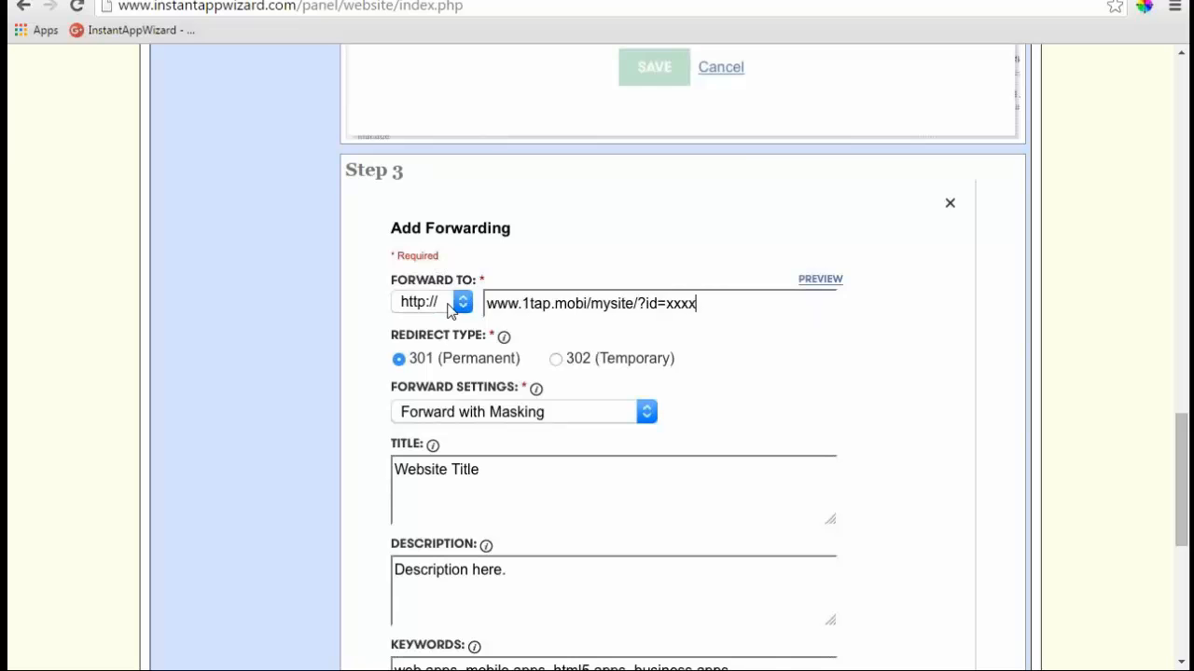
scroll(640, 373, "up", 15)
scroll(640, 373, "up", 4)
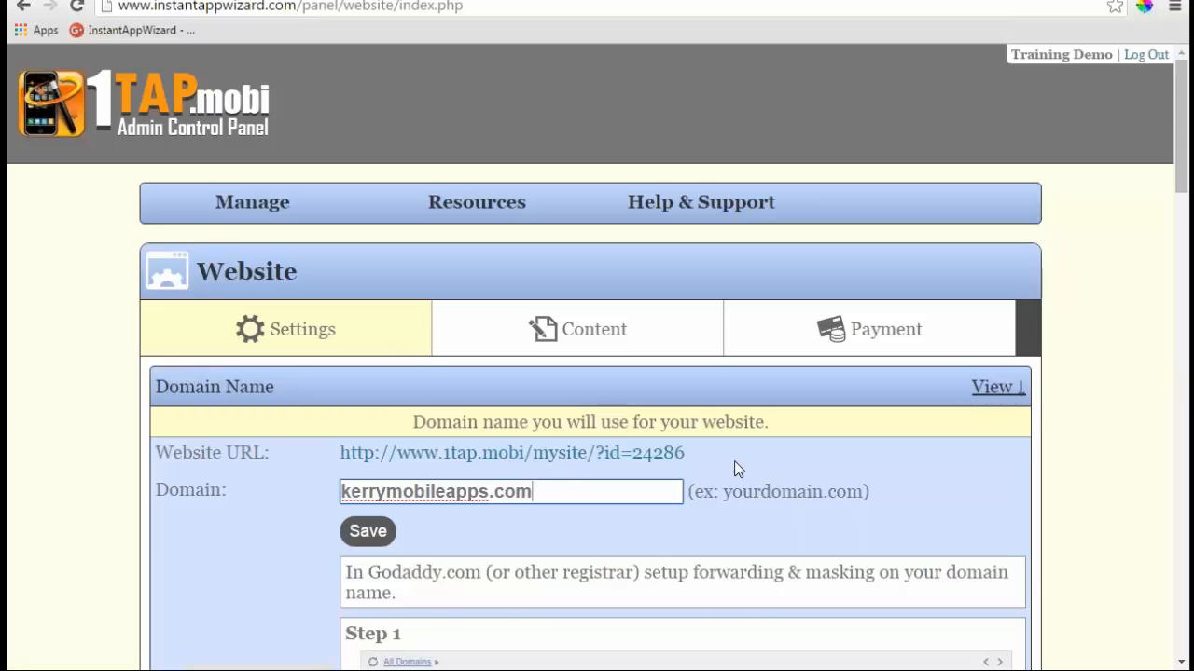
scroll(737, 468, "down", 2)
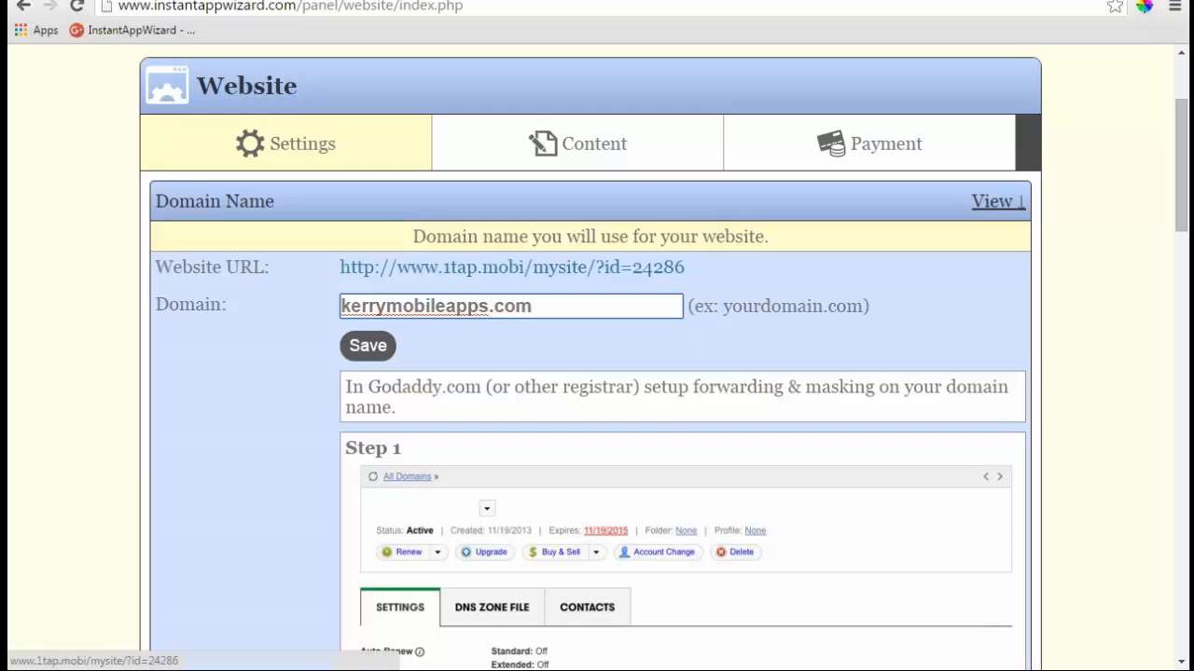
- Open the 1tap.mobi Website URL in a new tab and switch to the live site
left_click_drag(686, 267, 403, 278)
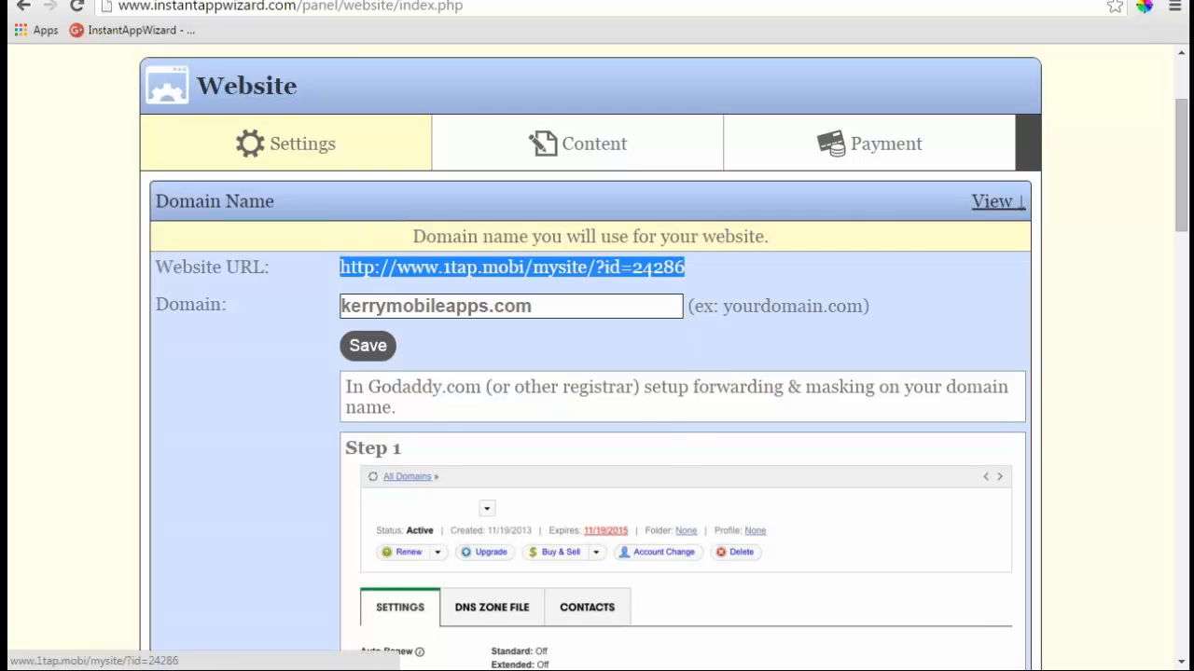
right_click(403, 278)
left_click(437, 287)
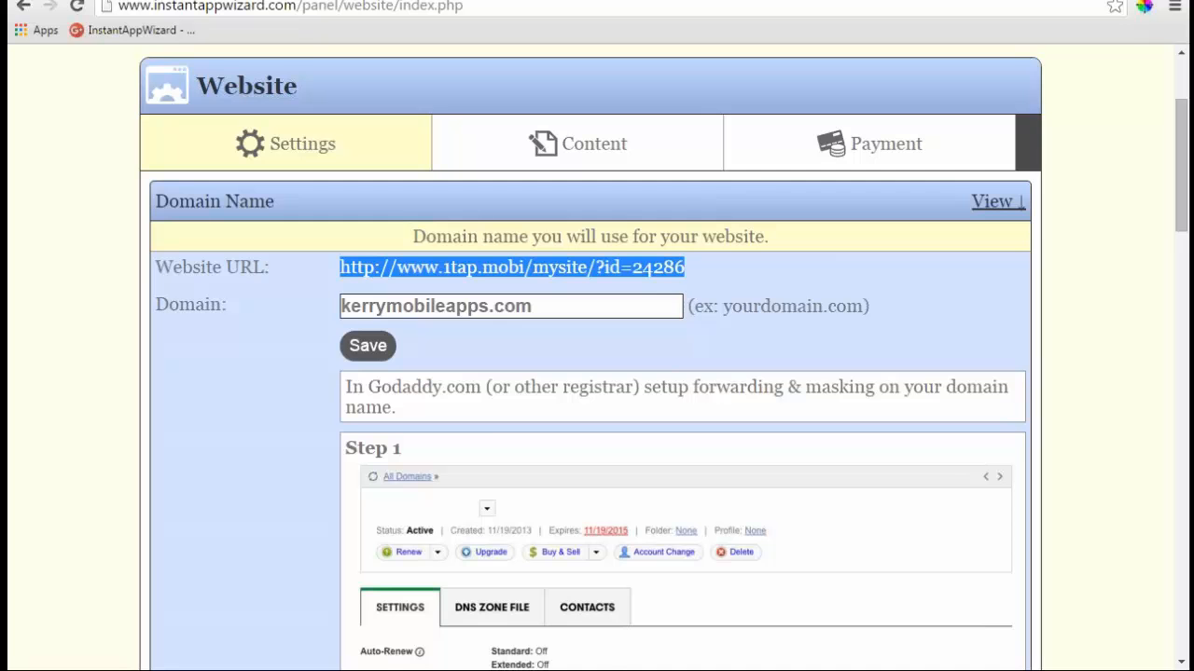
key("ctrl+Tab")
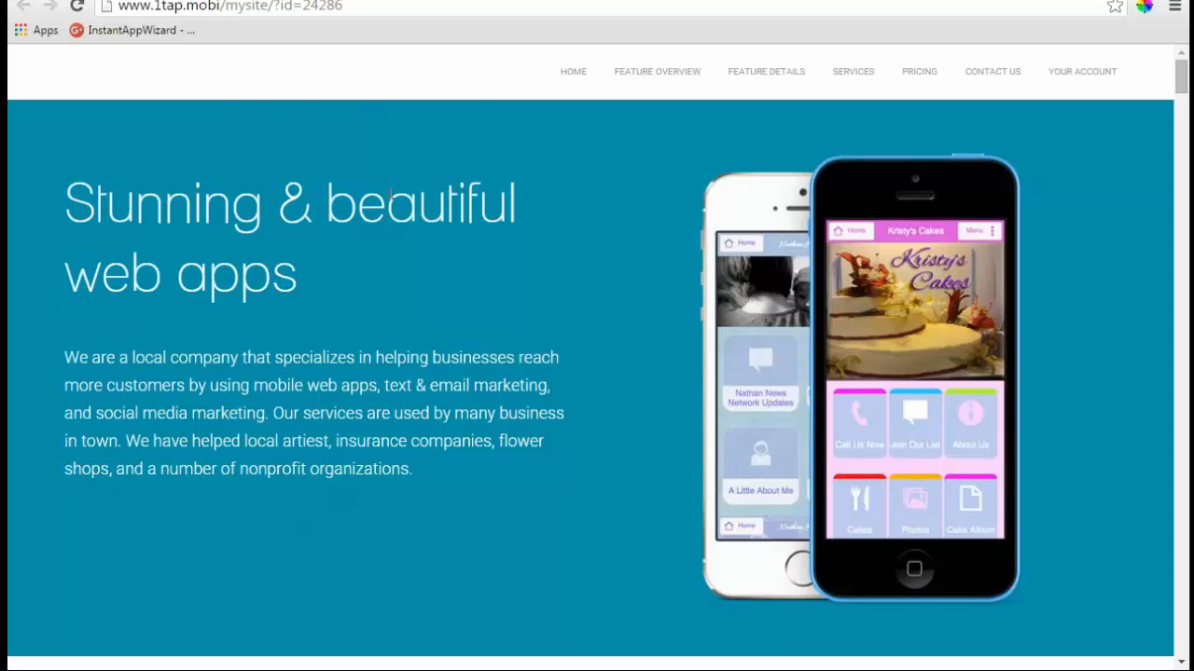
scroll(597, 373, "down", 8)
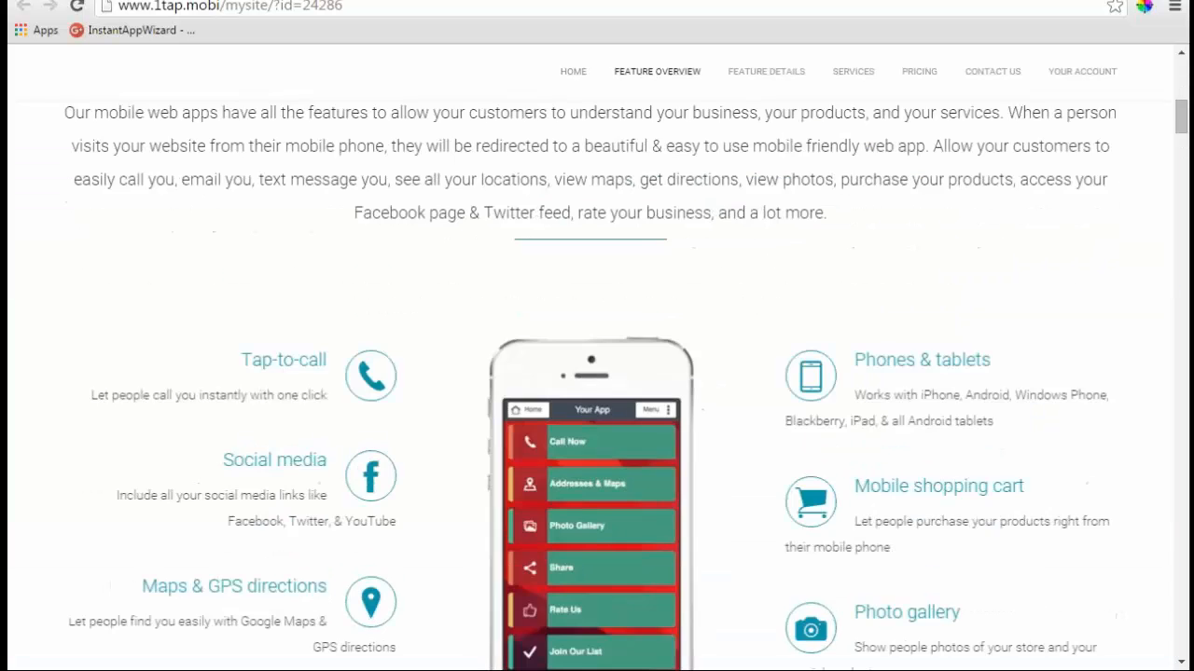
scroll(597, 373, "down", 3)
scroll(596, 373, "down", 4)
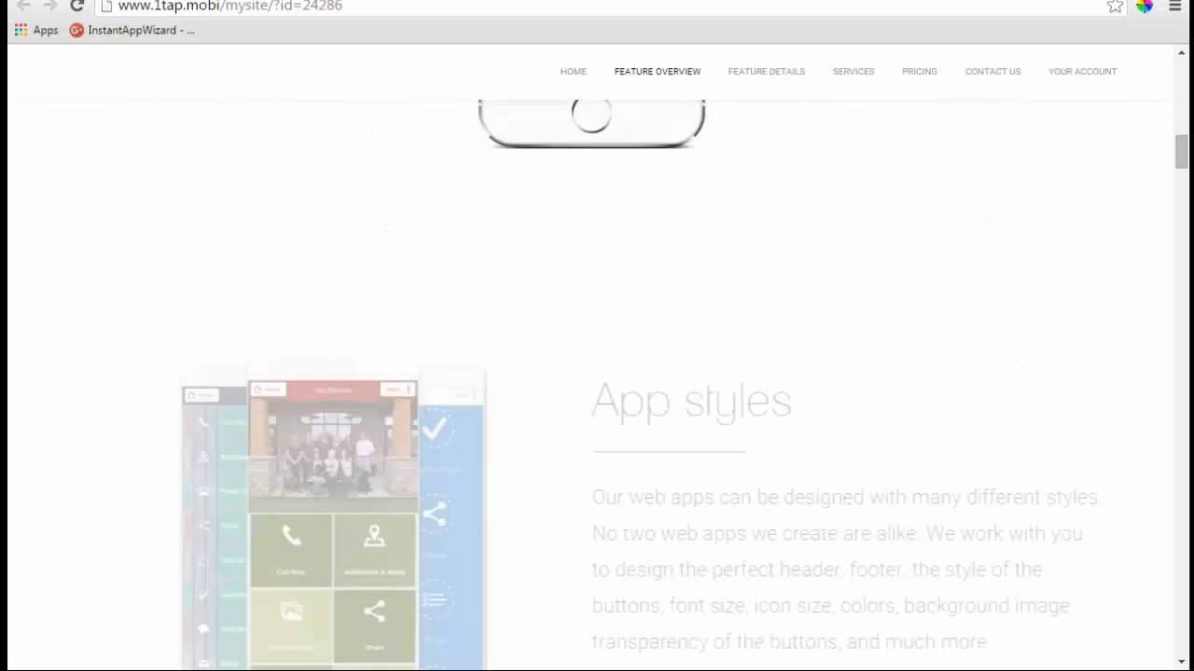
scroll(597, 373, "up", 4)
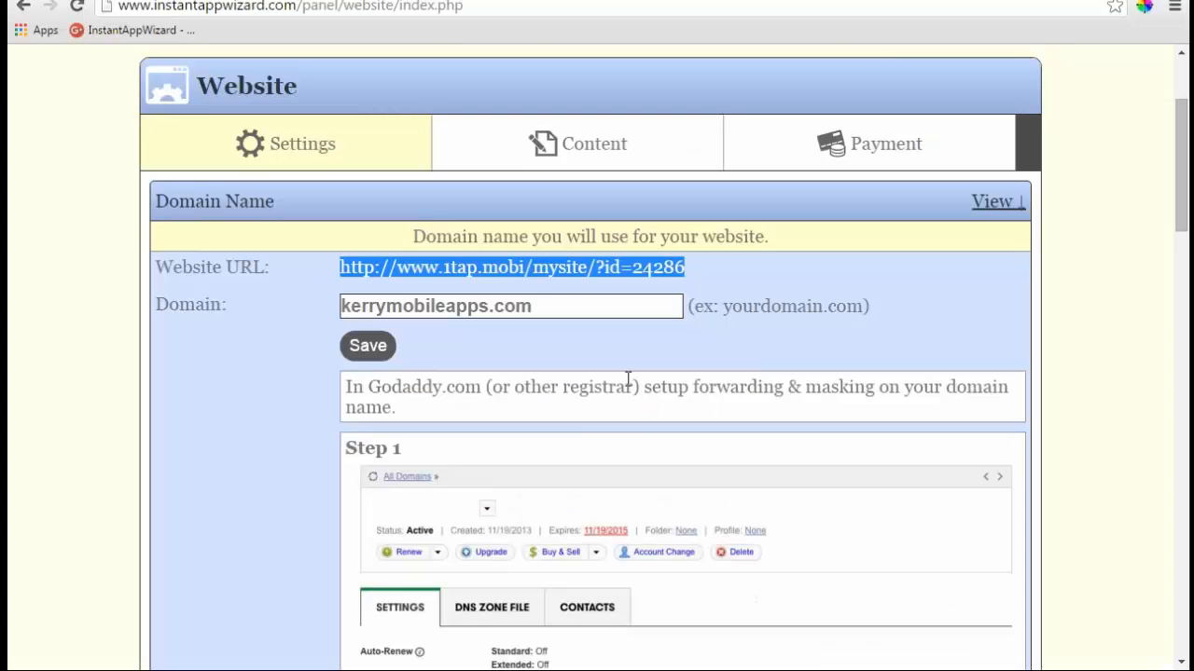
scroll(627, 377, "down", 10)
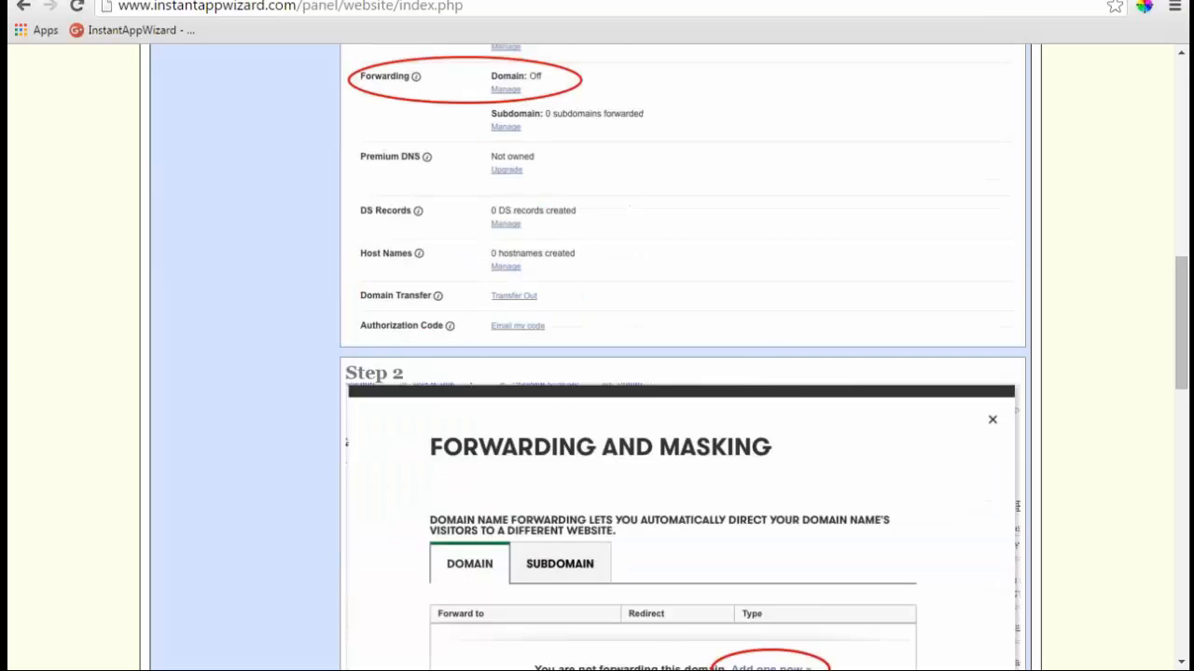
scroll(640, 335, "down", 9)
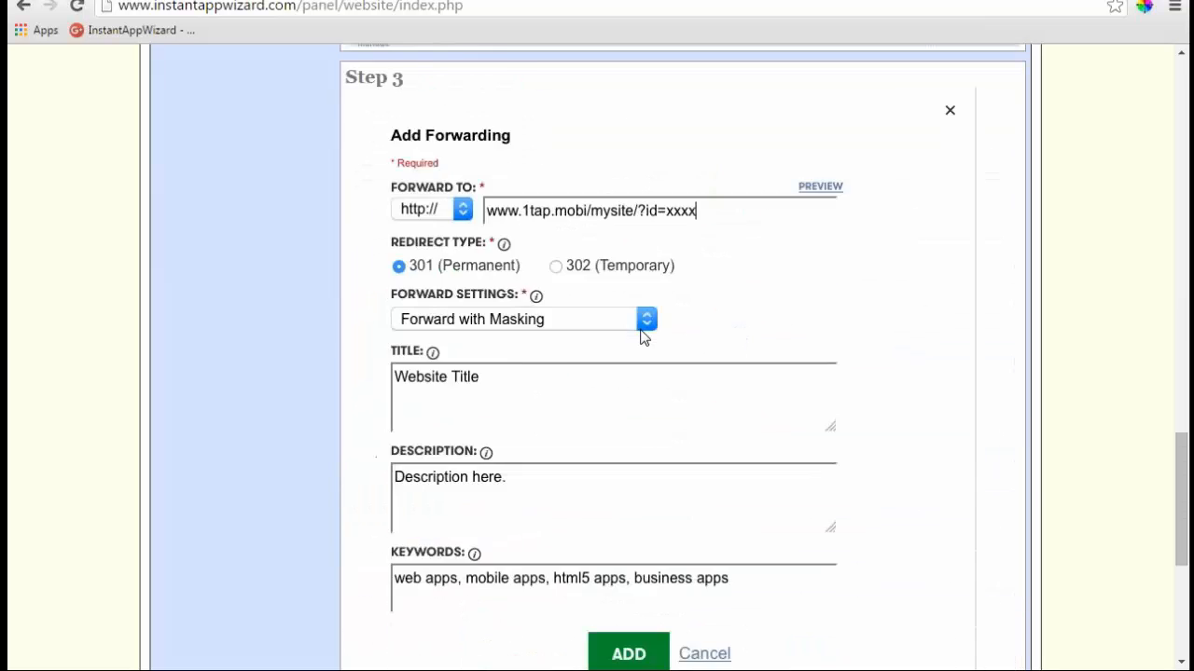
scroll(640, 336, "down", 1)
scroll(639, 335, "up", 10)
scroll(640, 336, "up", 8)
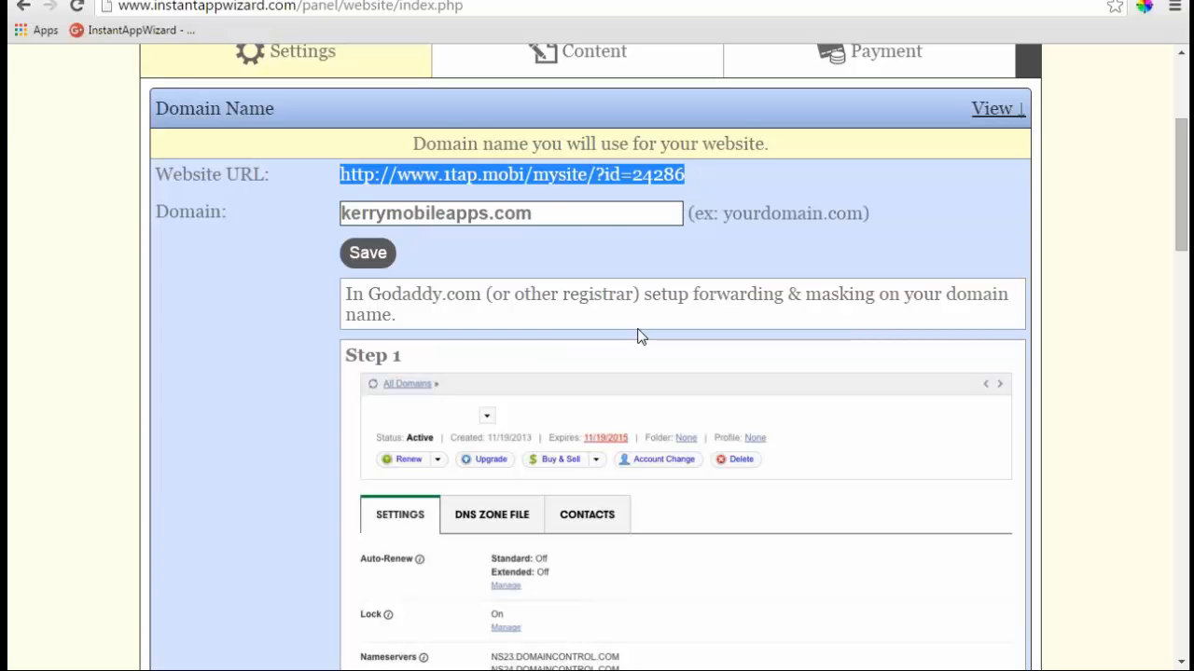
scroll(640, 335, "up", 2)
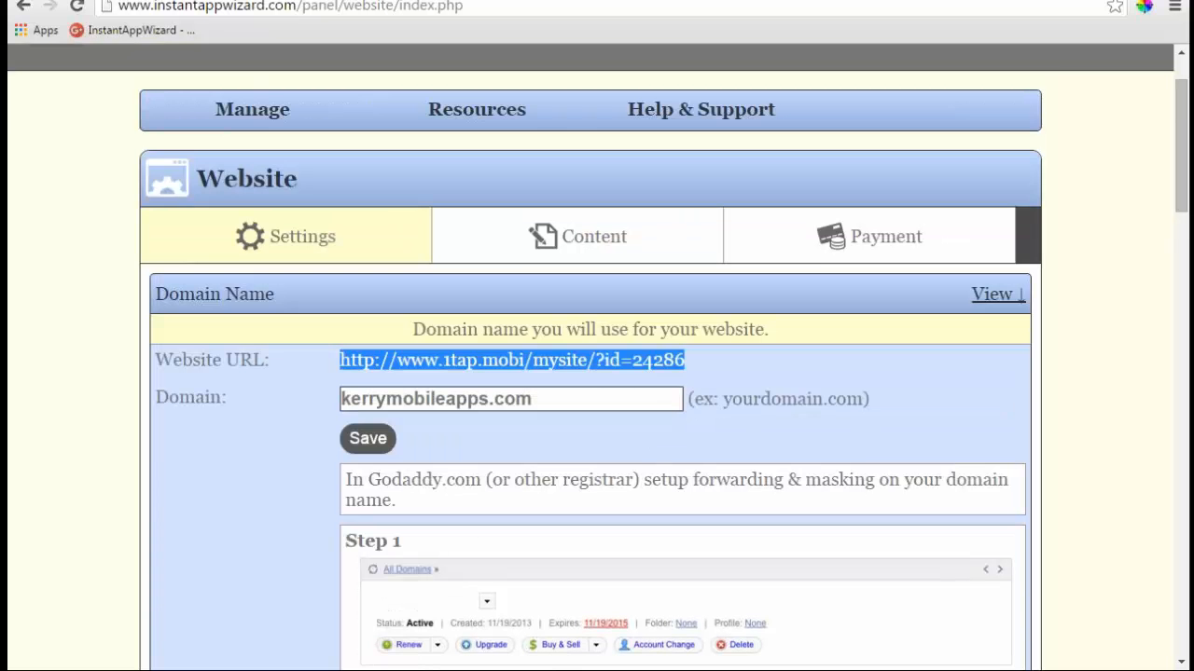
scroll(640, 336, "down", 2)
scroll(596, 373, "down", 10)
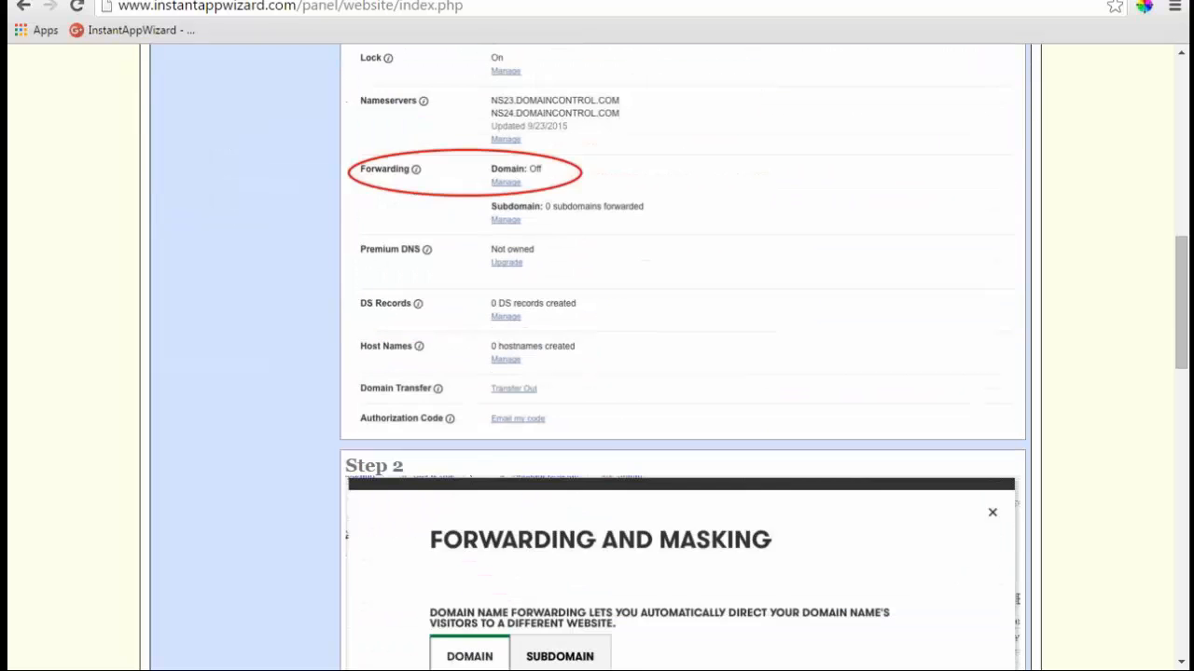
scroll(596, 363, "down", 8)
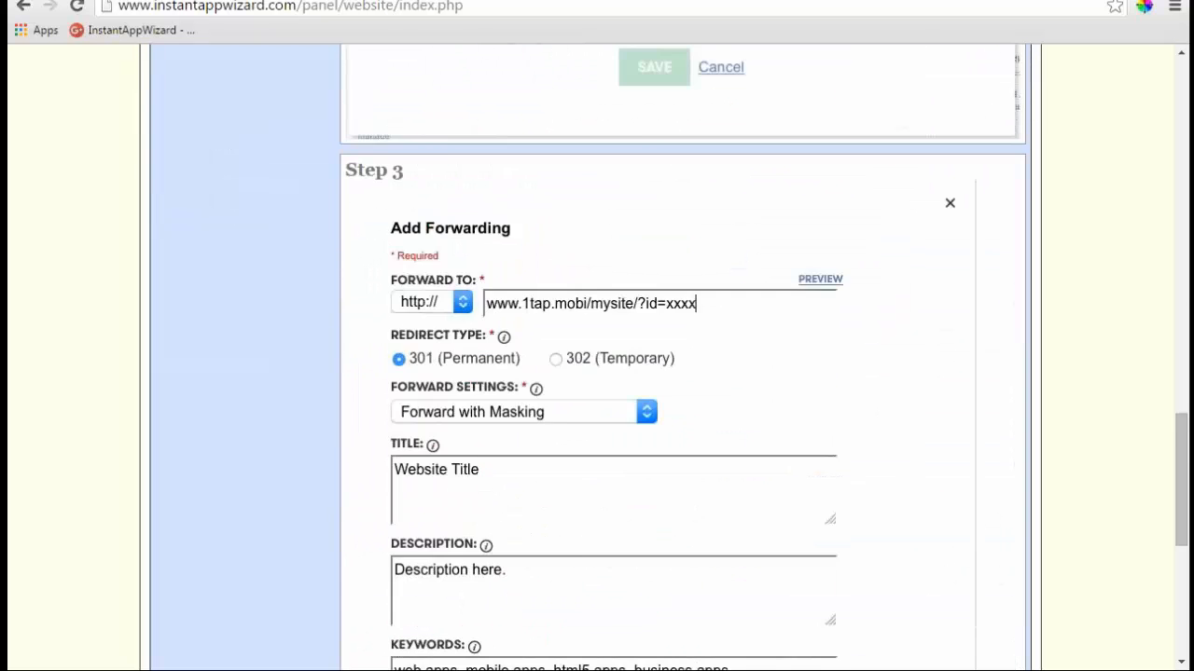
scroll(597, 364, "up", 8)
scroll(597, 364, "up", 11)
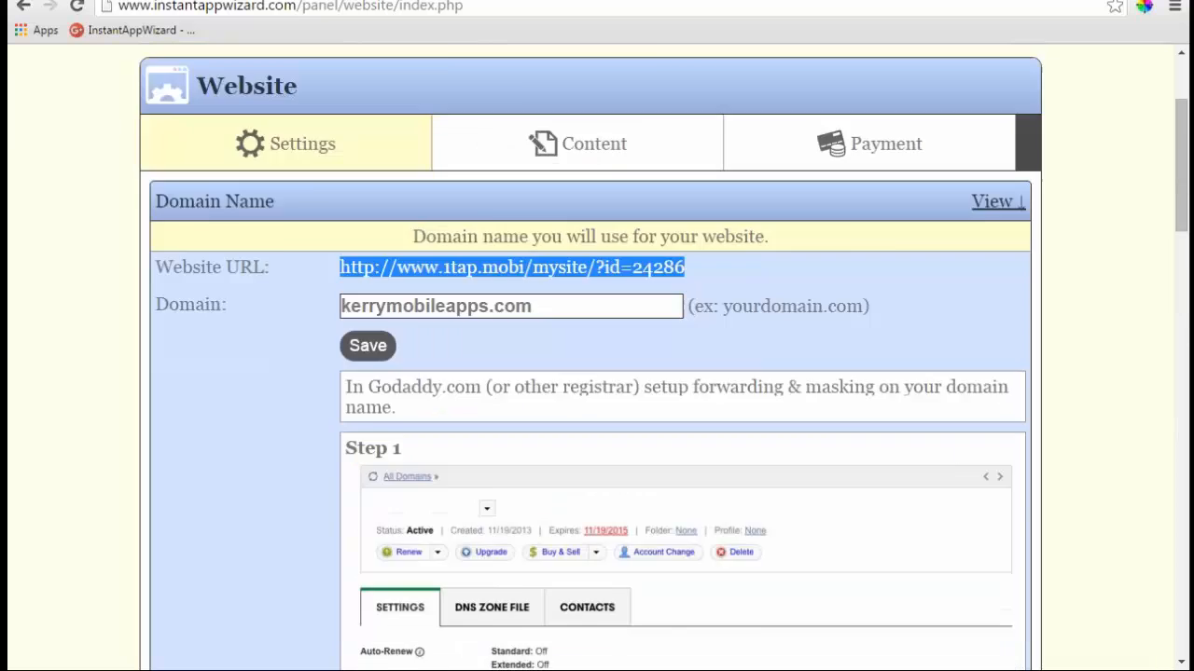
scroll(597, 364, "down", 4)
scroll(640, 336, "down", 4)
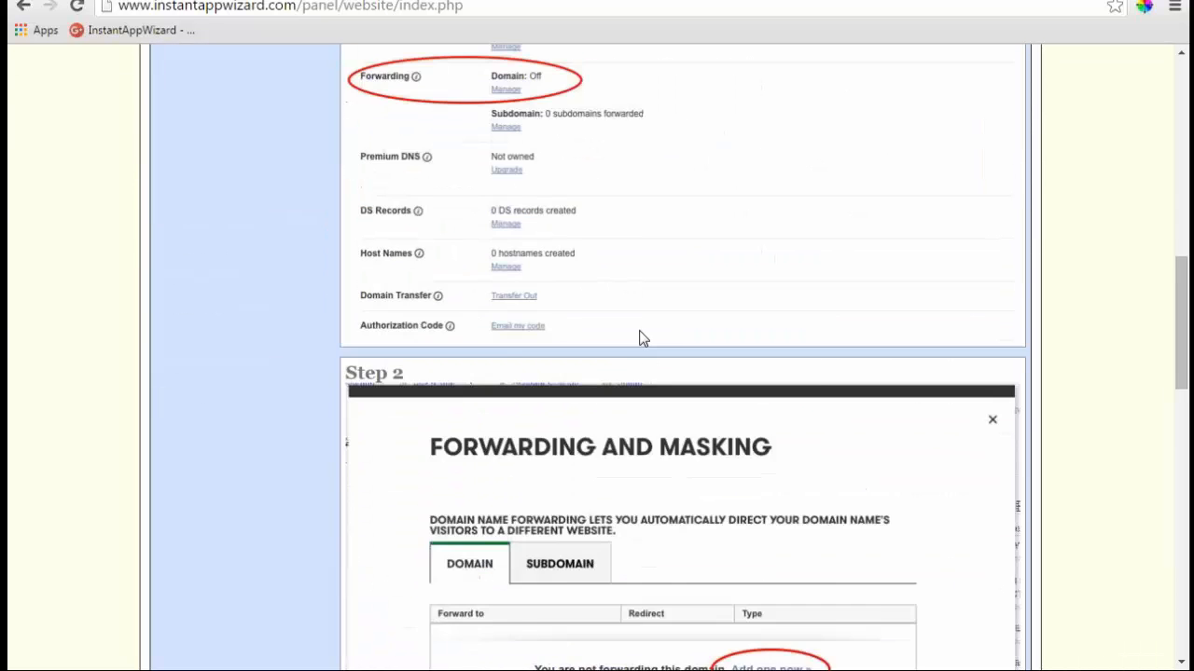
scroll(639, 336, "up", 4)
scroll(640, 336, "down", 1)
scroll(640, 338, "down", 11)
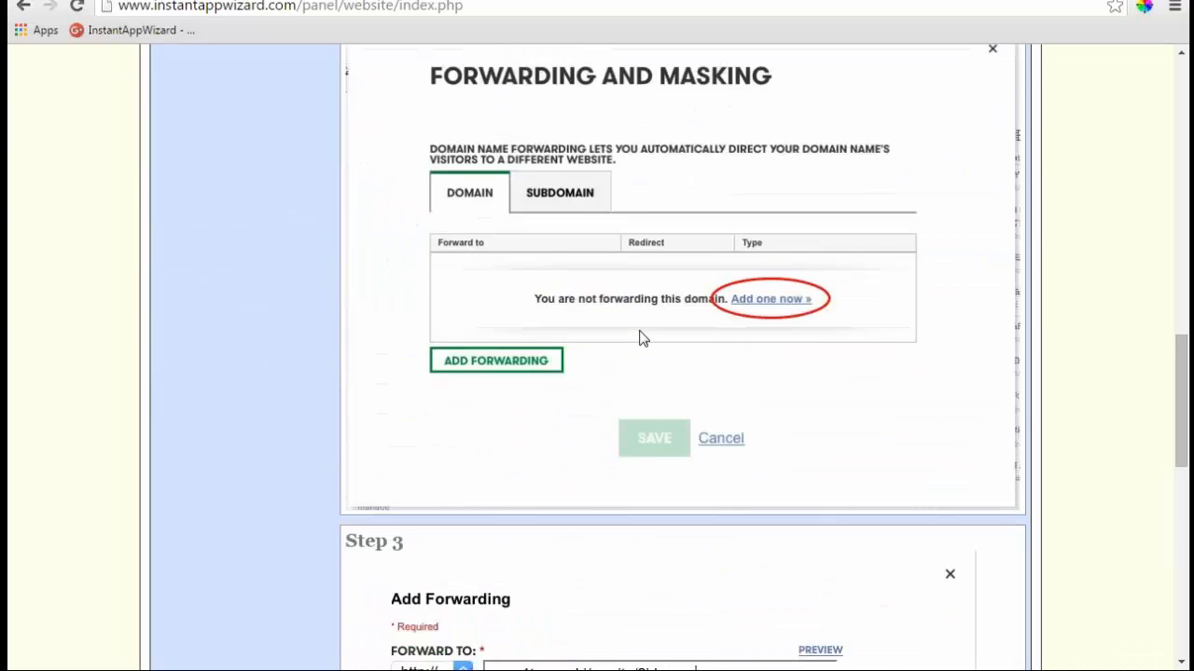
scroll(640, 338, "up", 7)
scroll(640, 337, "up", 9)
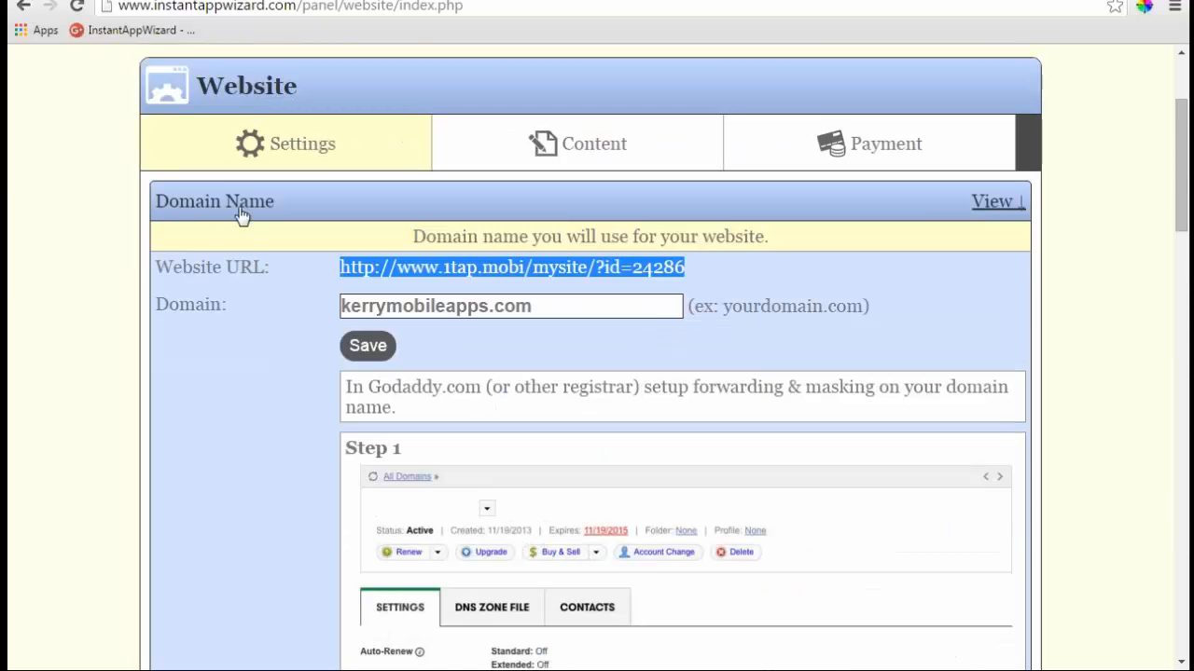
- Save the website title as 'Kerrys Demo Site' and expand the Logo settings
left_click(1005, 205)
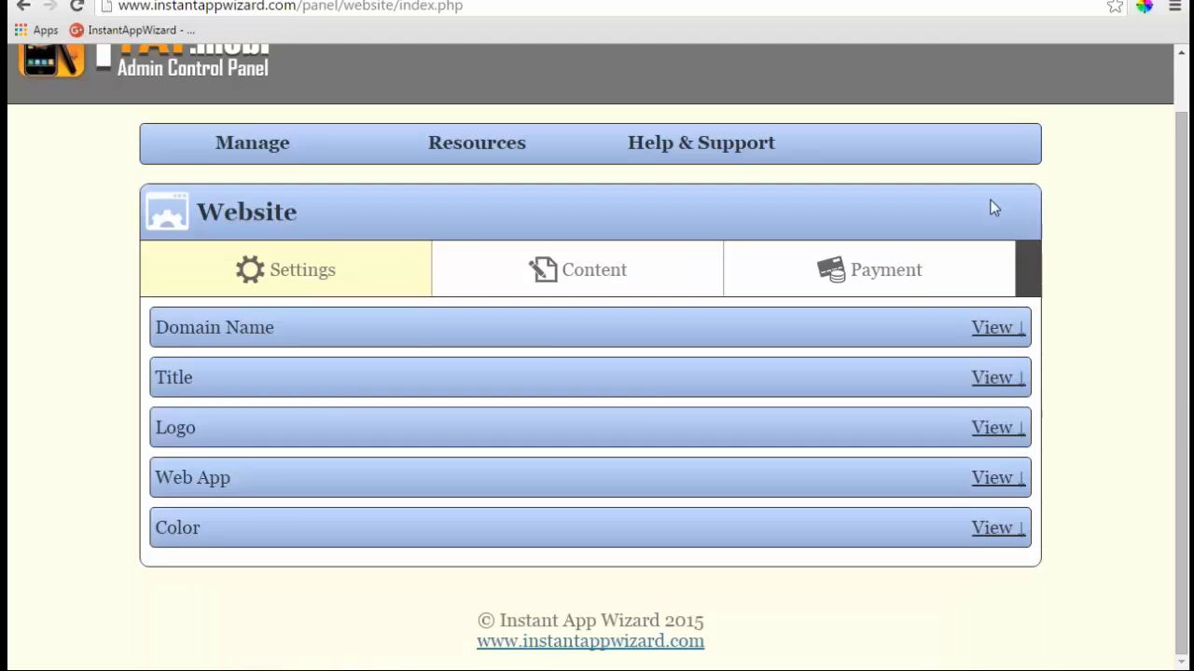
left_click(1003, 388)
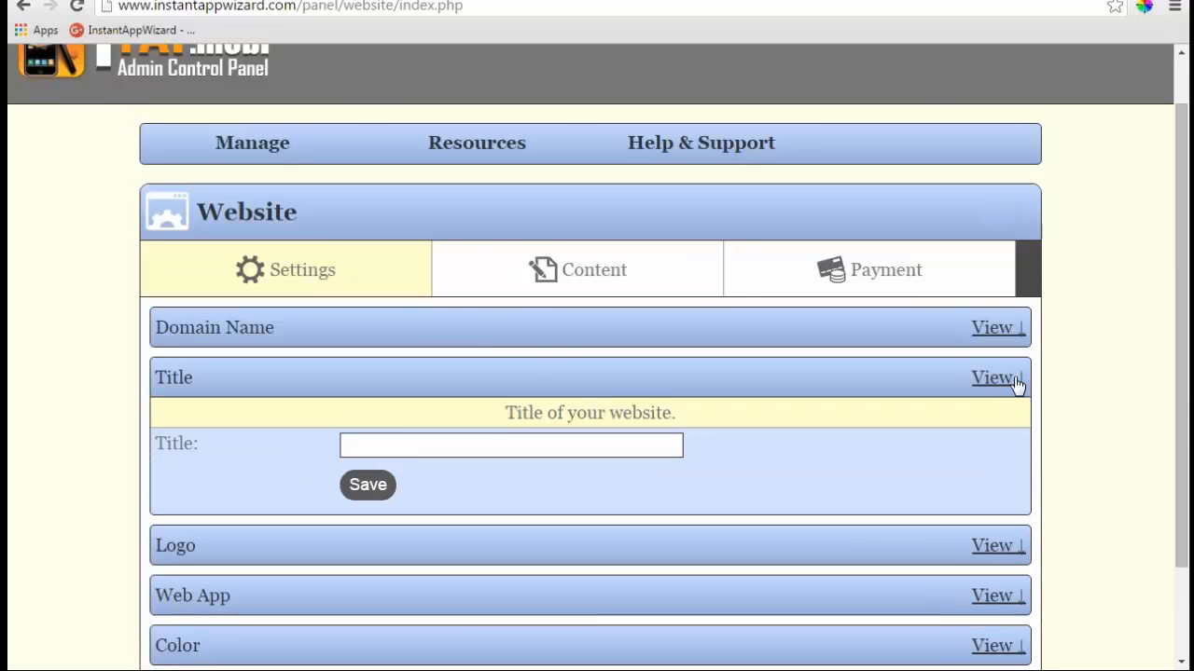
left_click(436, 446)
type("Kerryas")
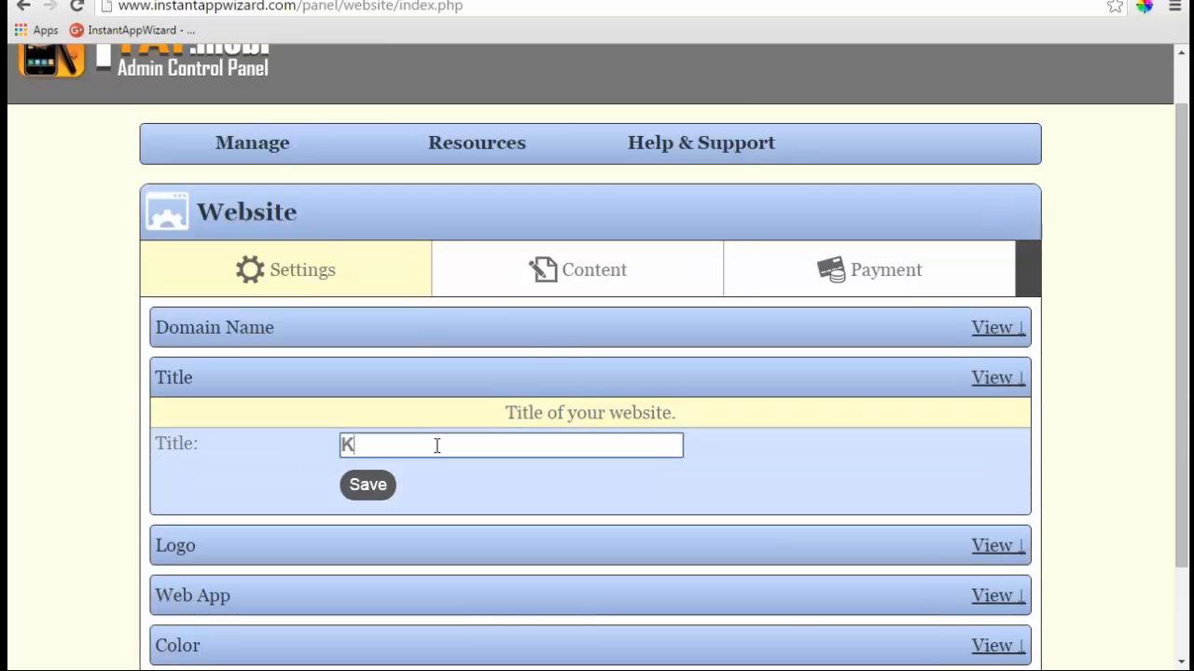
key("BackSpace")
key("BackSpace")
key("BackSpace")
type("s Demo Site")
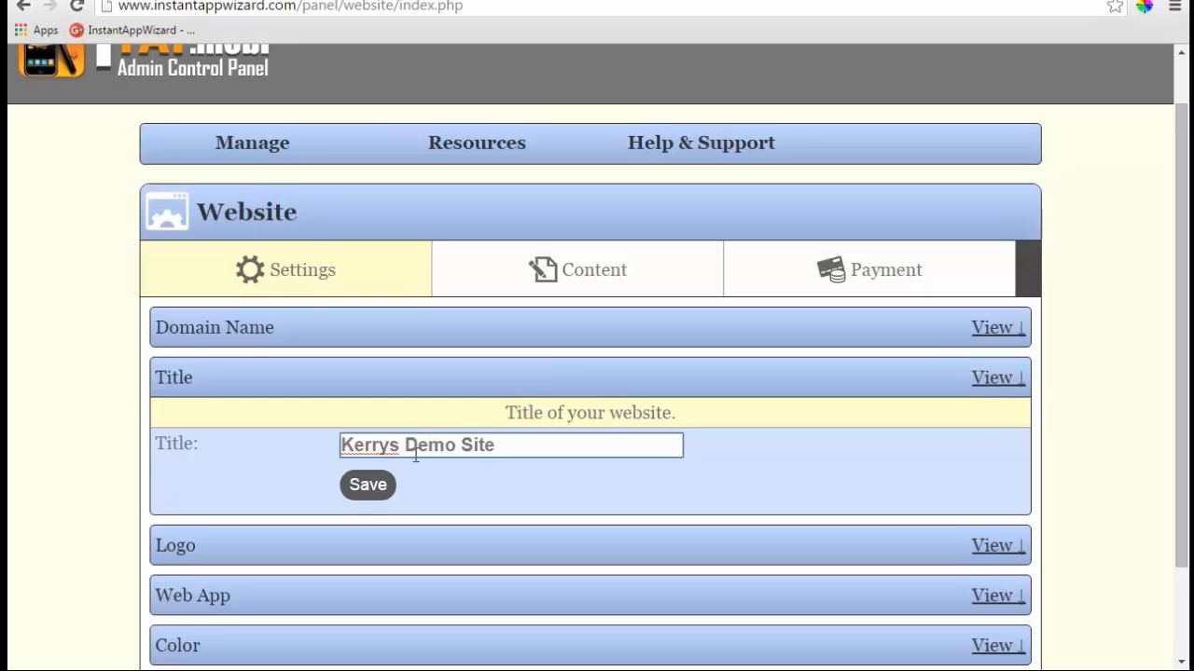
left_click(371, 489)
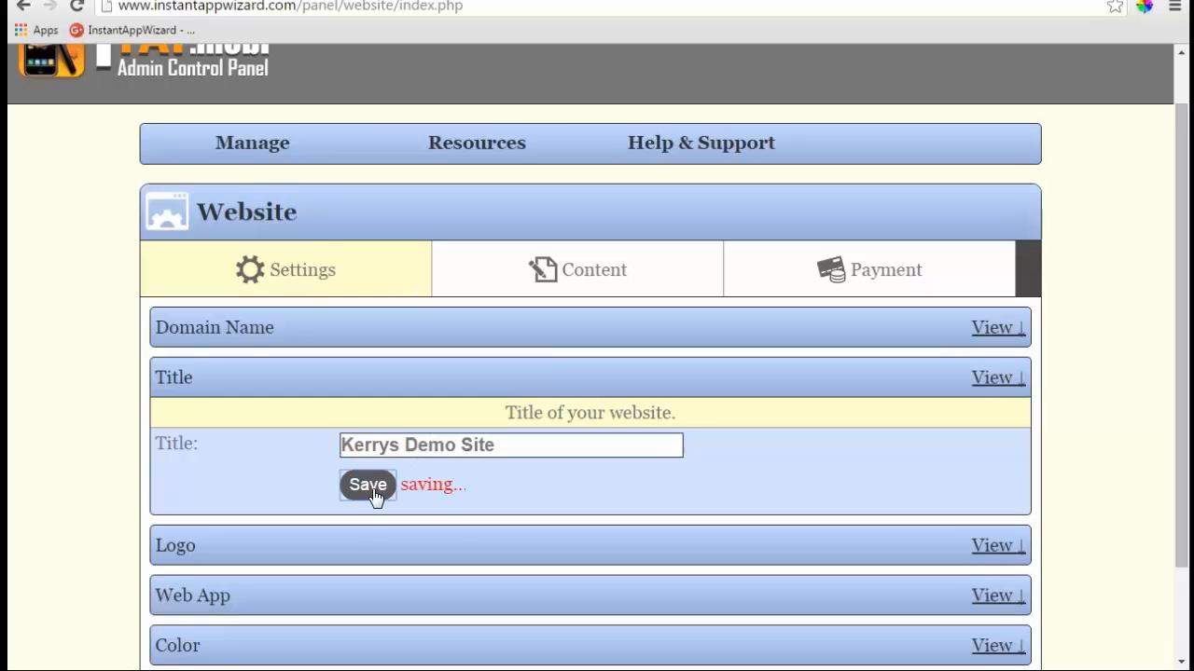
left_click(994, 547)
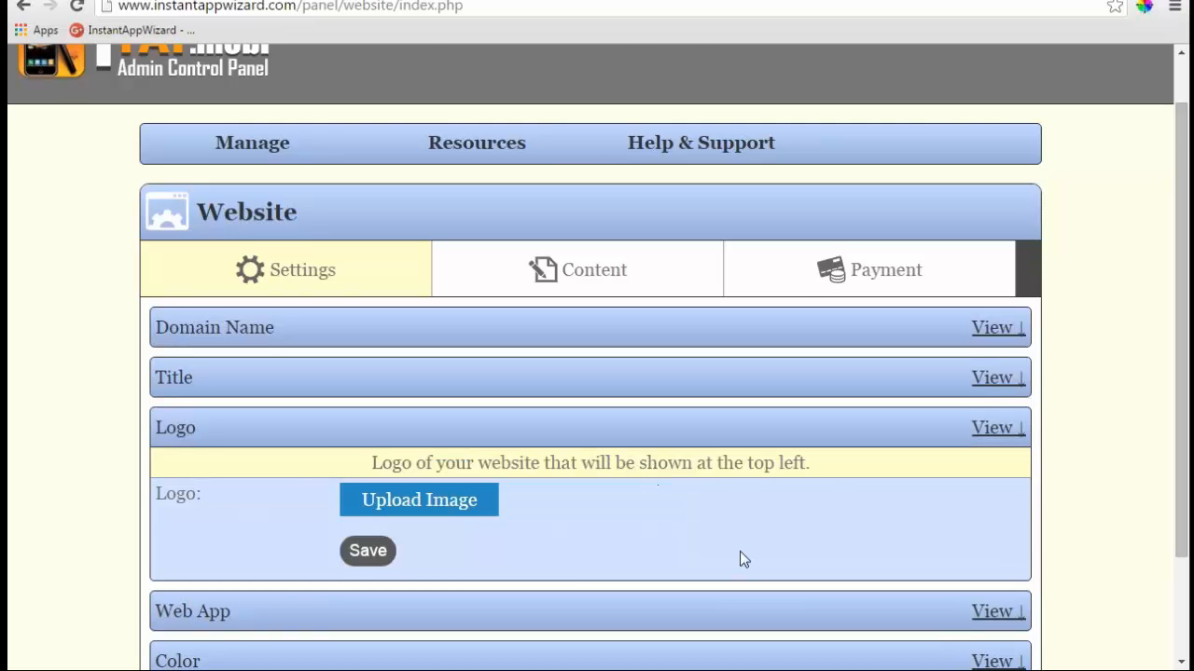
- Select Demotraining from the Web App dropdown and collapse the Web App section
scroll(608, 500, "down", 1)
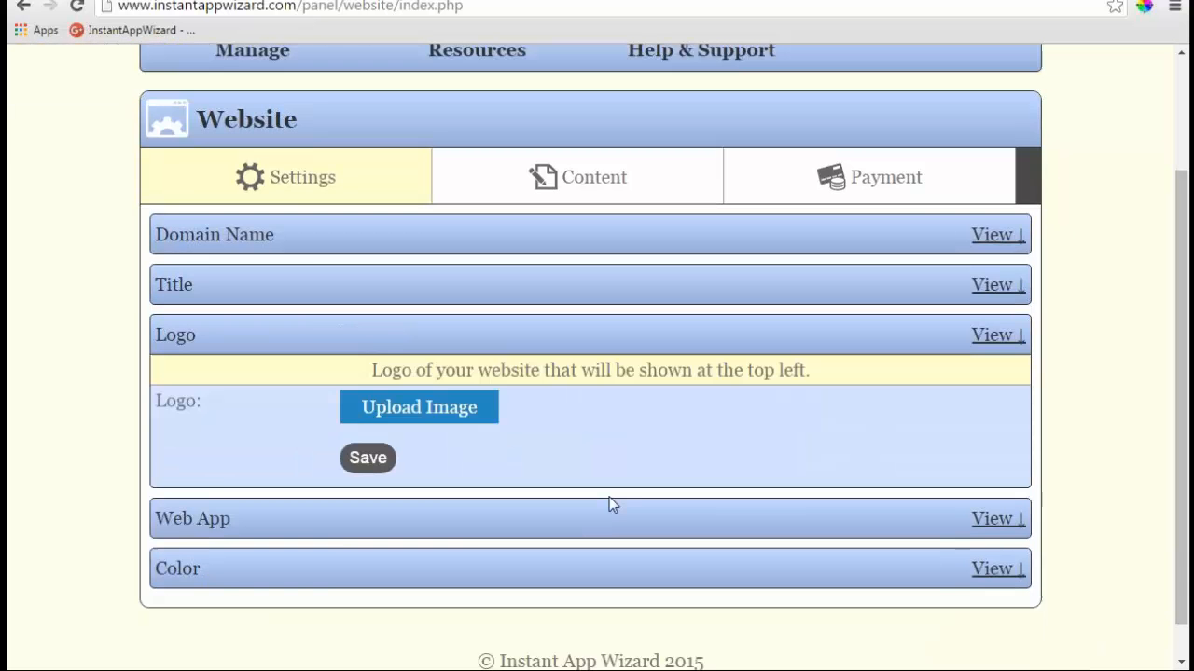
left_click(994, 519)
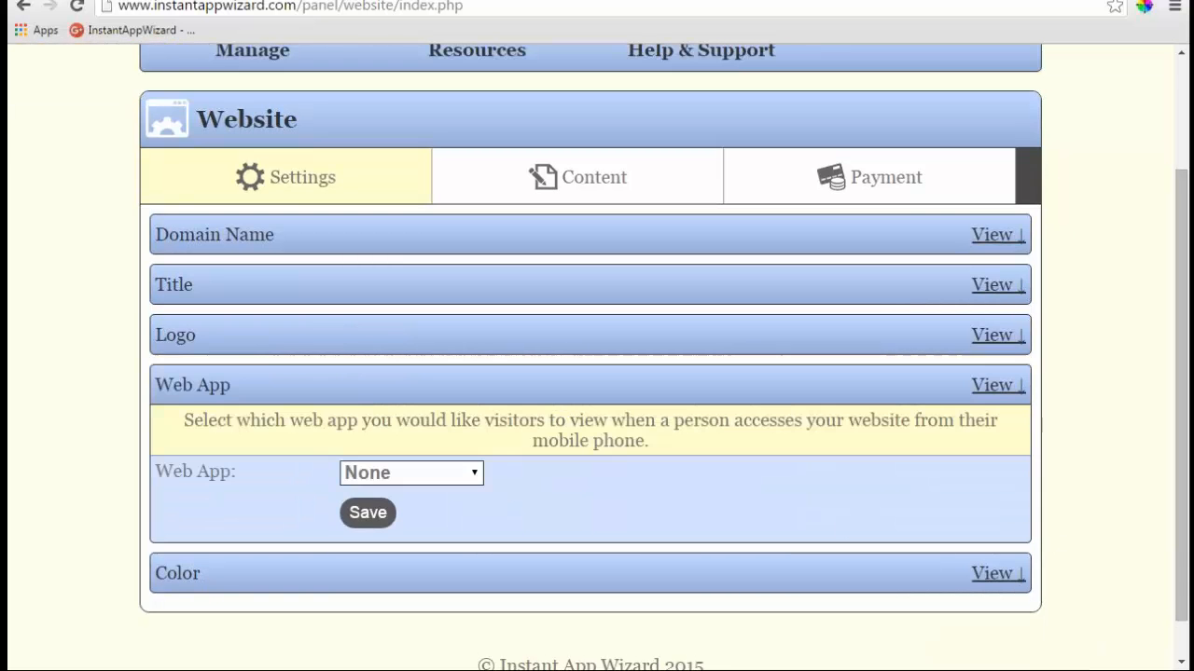
left_click(474, 475)
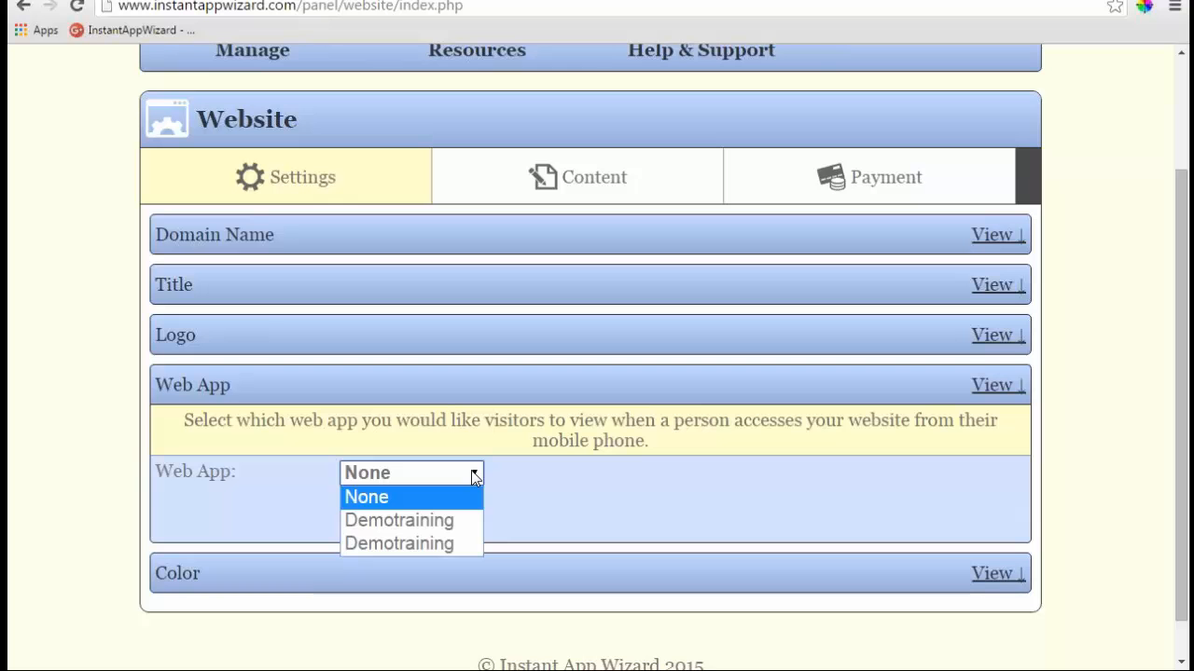
left_click(422, 541)
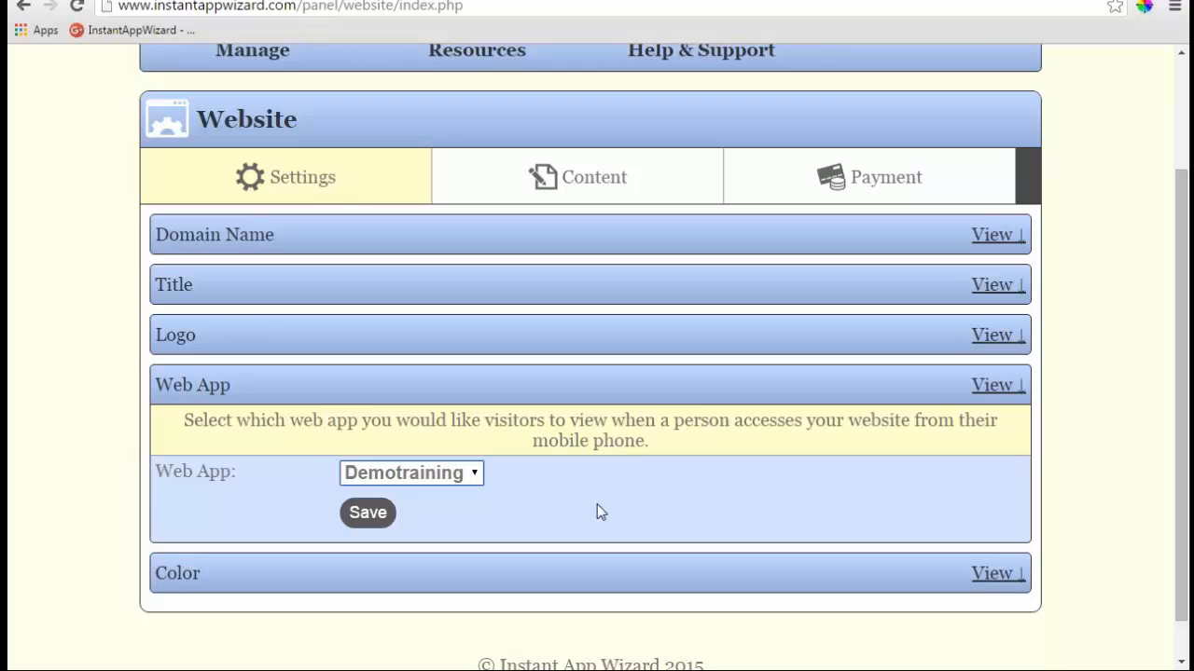
left_click(1001, 386)
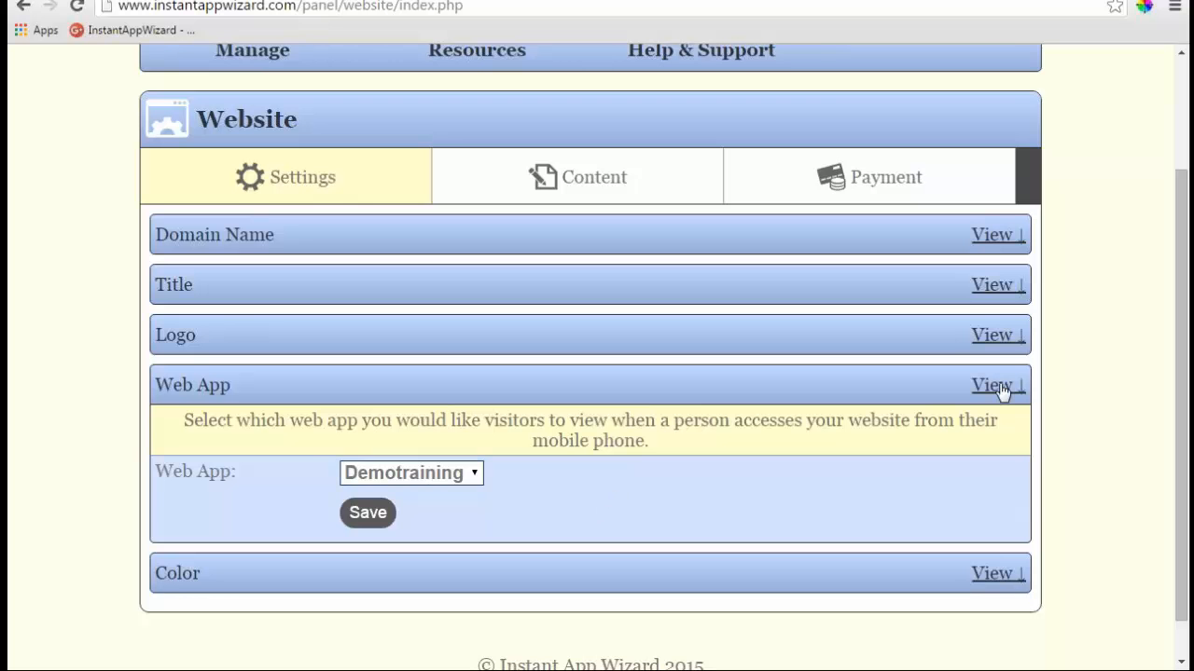
- Preview the preset website colour swatches, ending back on purple
left_click(996, 530)
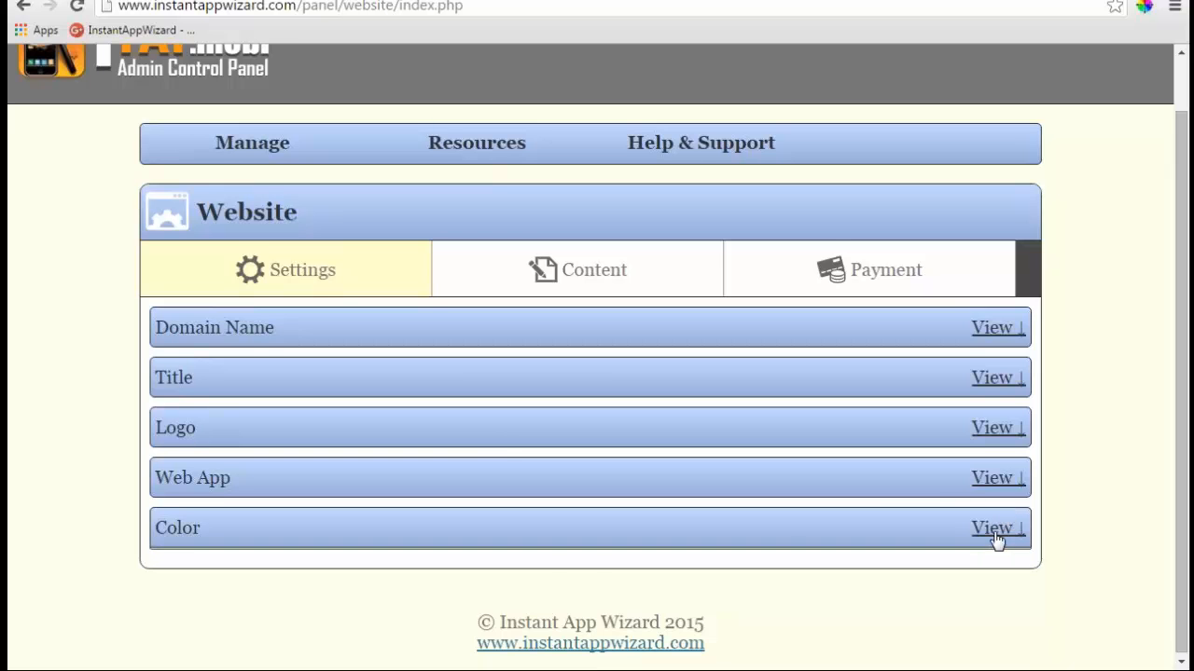
scroll(498, 447, "down", 2)
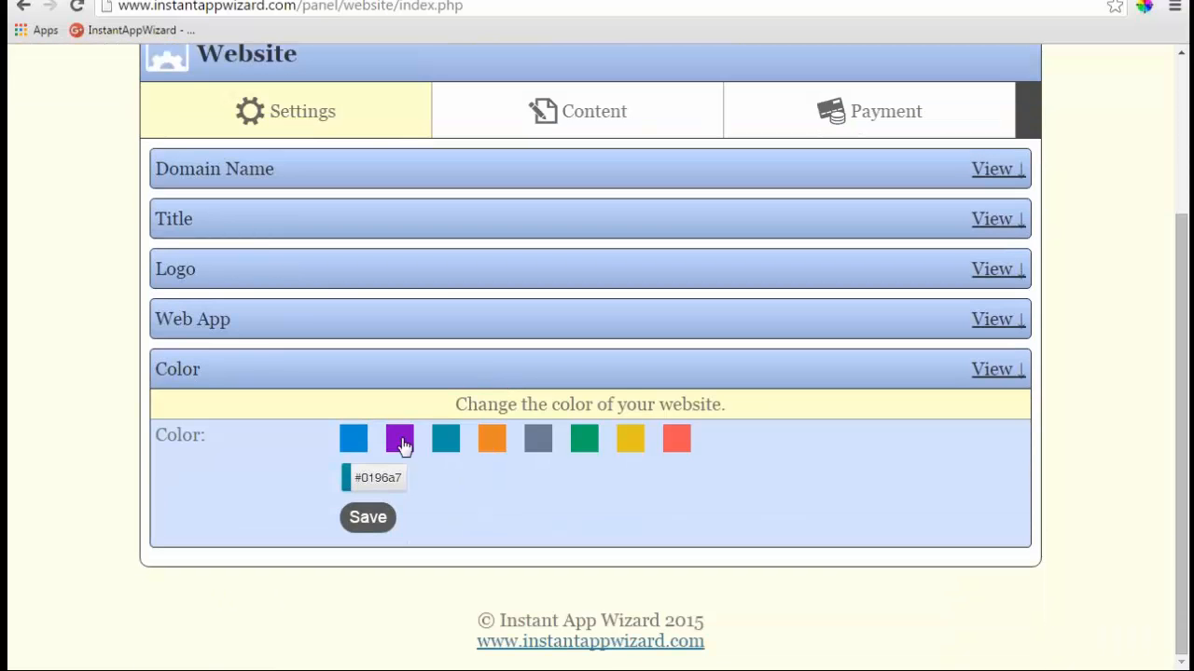
left_click(401, 443)
left_click(493, 446)
left_click(537, 445)
left_click(586, 449)
left_click(630, 446)
left_click(677, 444)
left_click(360, 442)
left_click(400, 440)
- Pick a custom colour of #000000 on the colour wheel and save it
left_click(389, 475)
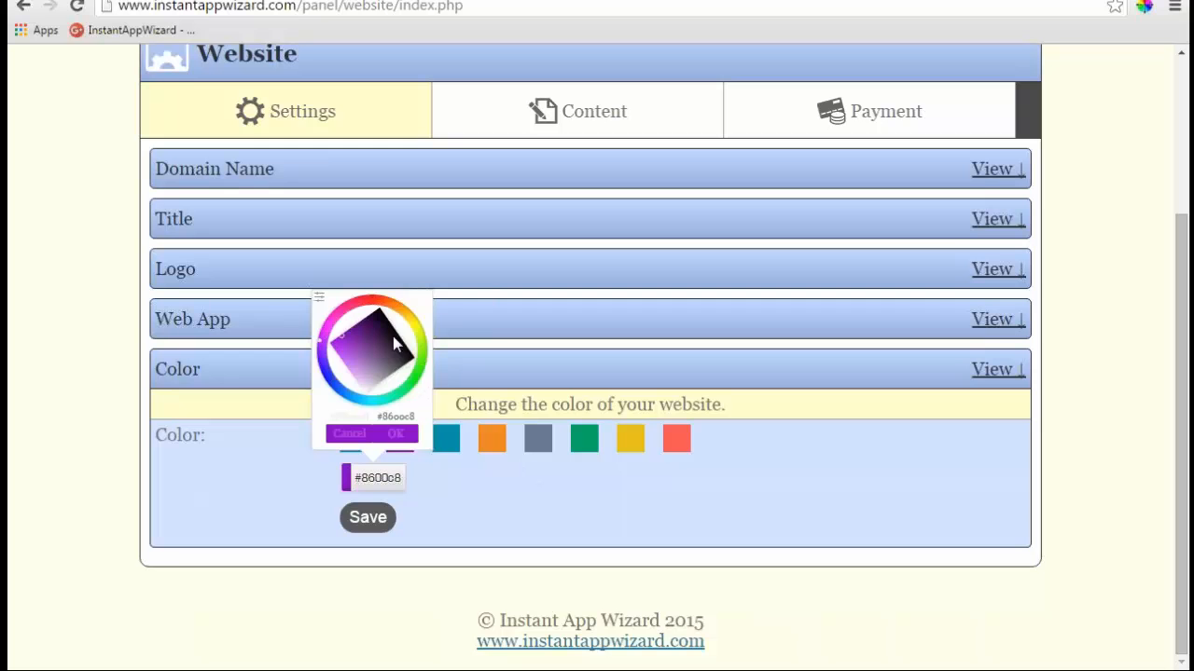
left_click(427, 365)
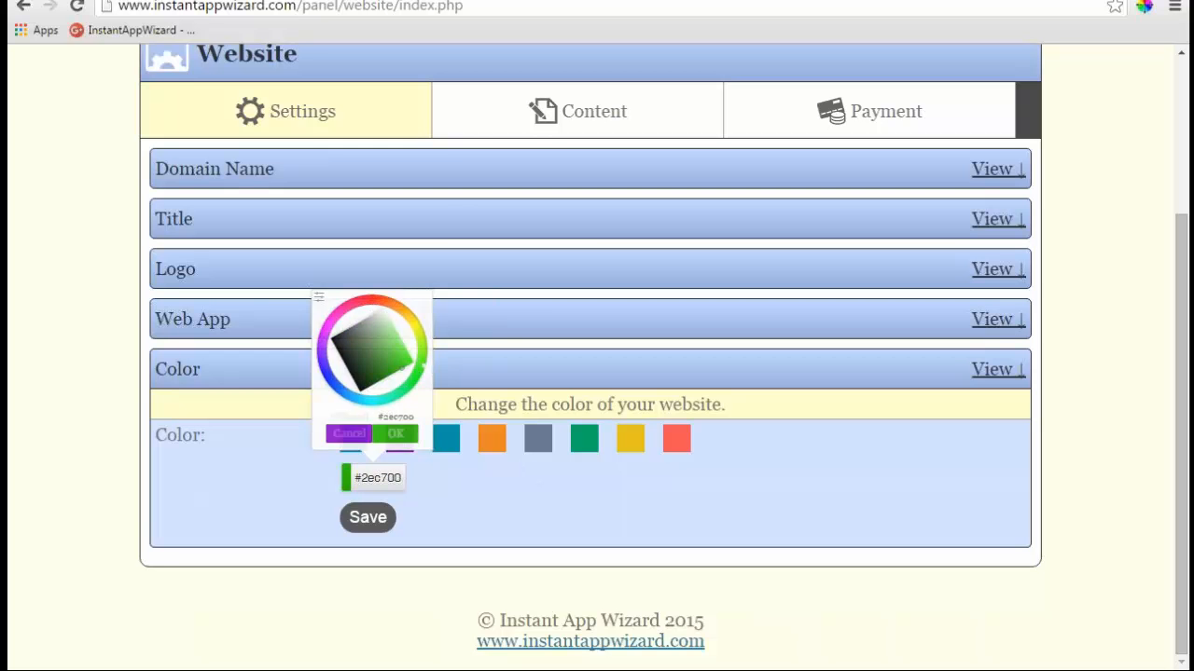
left_click(396, 435)
left_click(370, 486)
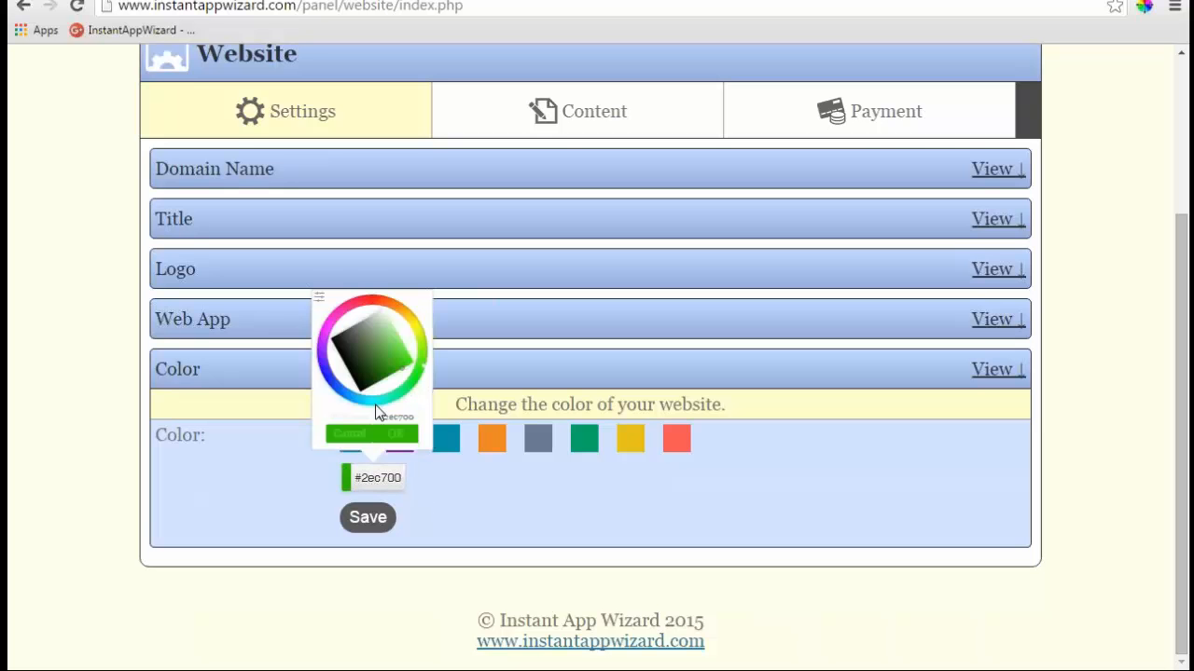
left_click(401, 364)
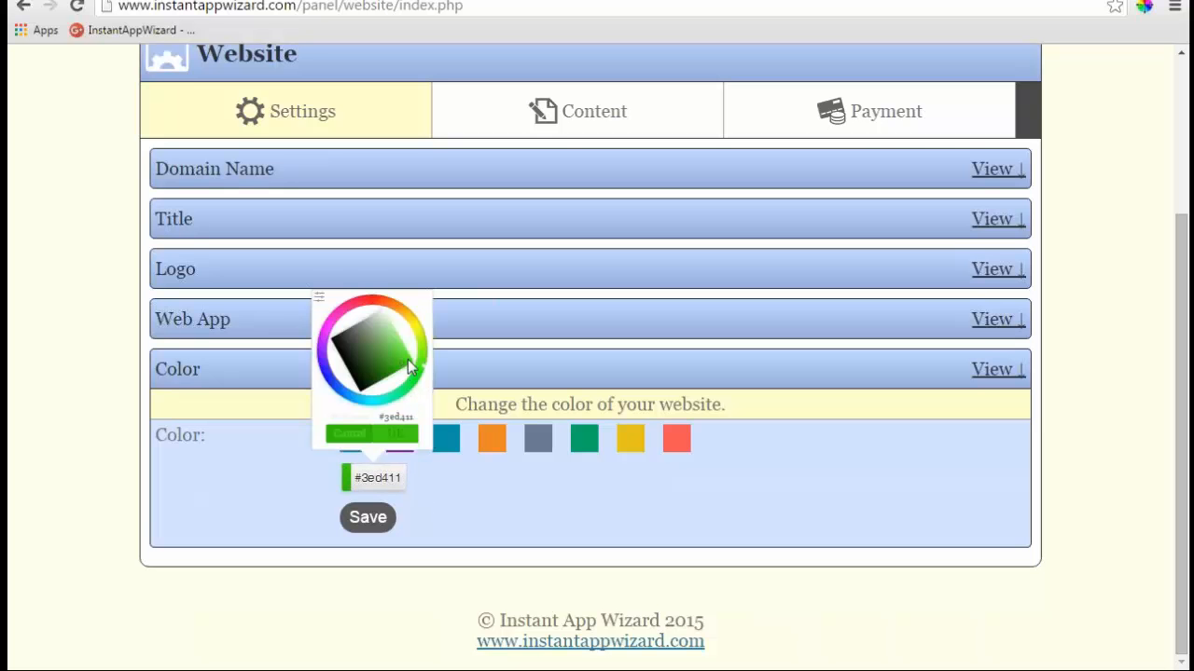
left_click(401, 436)
left_click(401, 436)
left_click(375, 478)
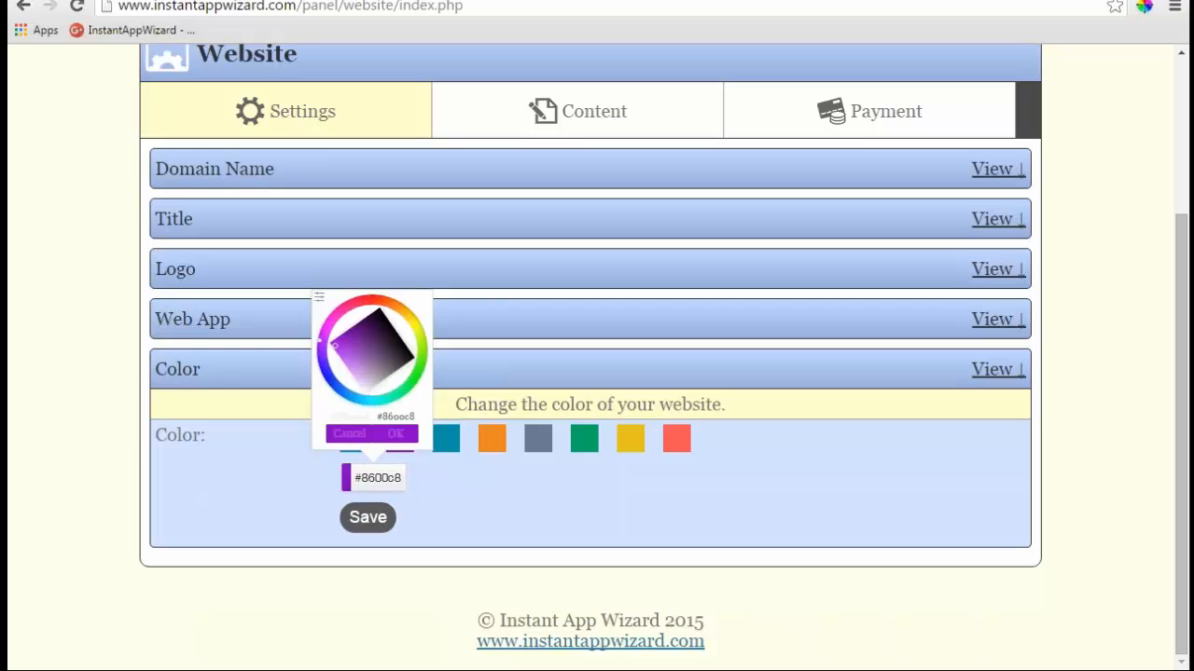
left_click_drag(326, 340, 373, 418)
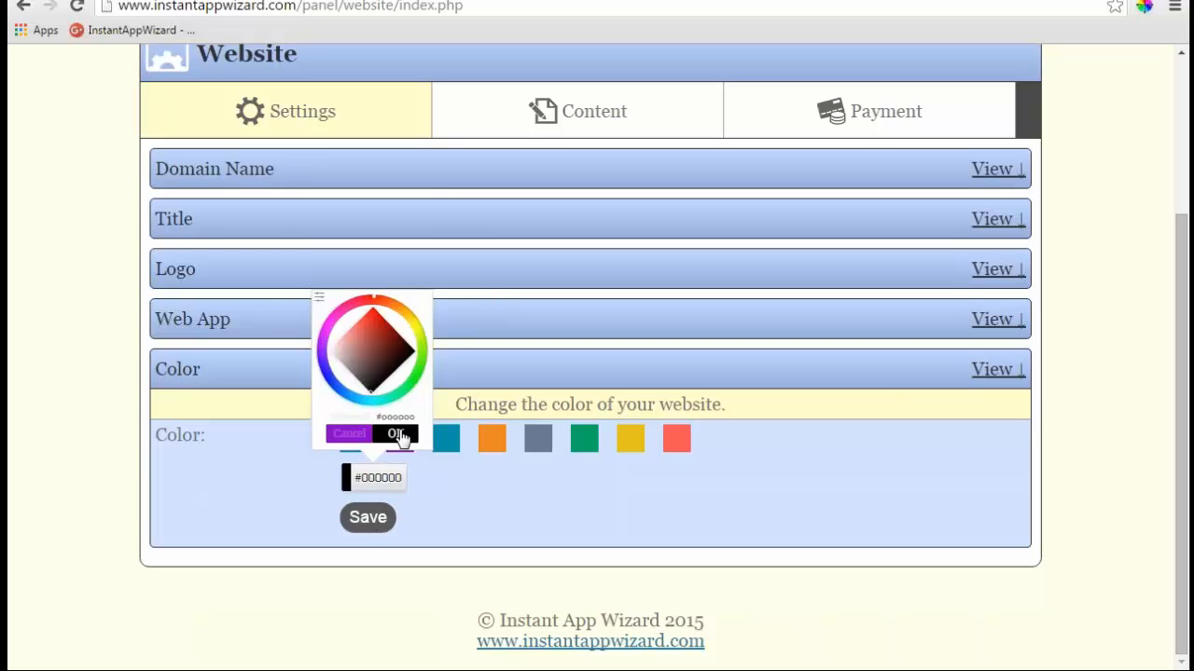
left_click(398, 435)
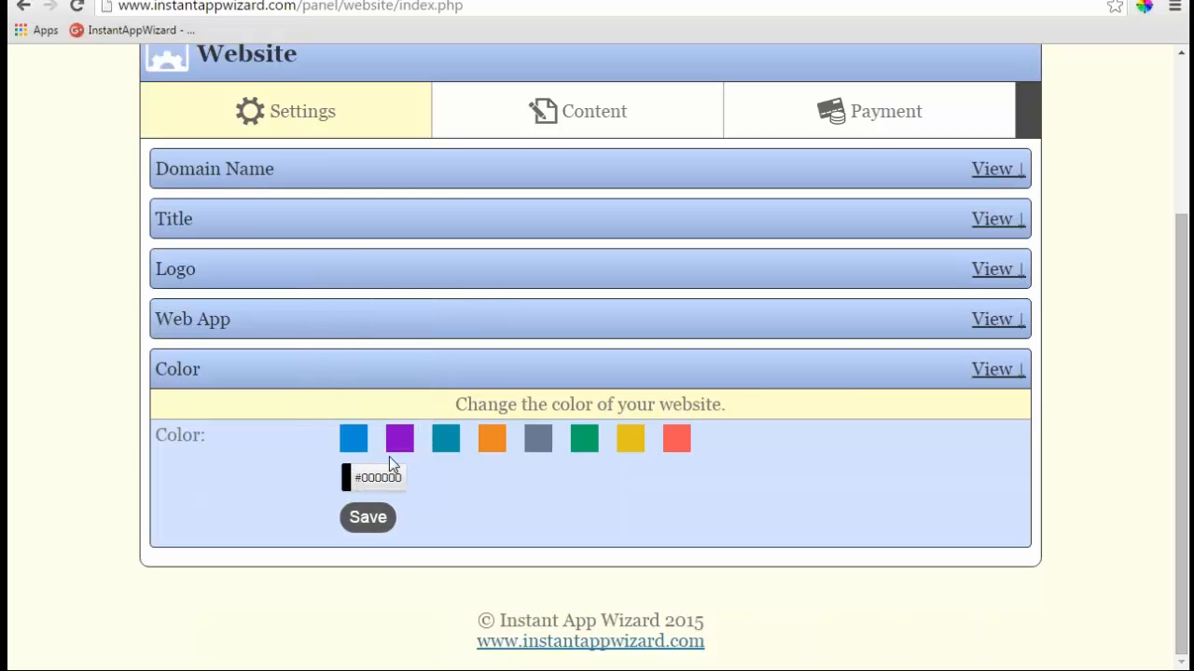
left_click(367, 518)
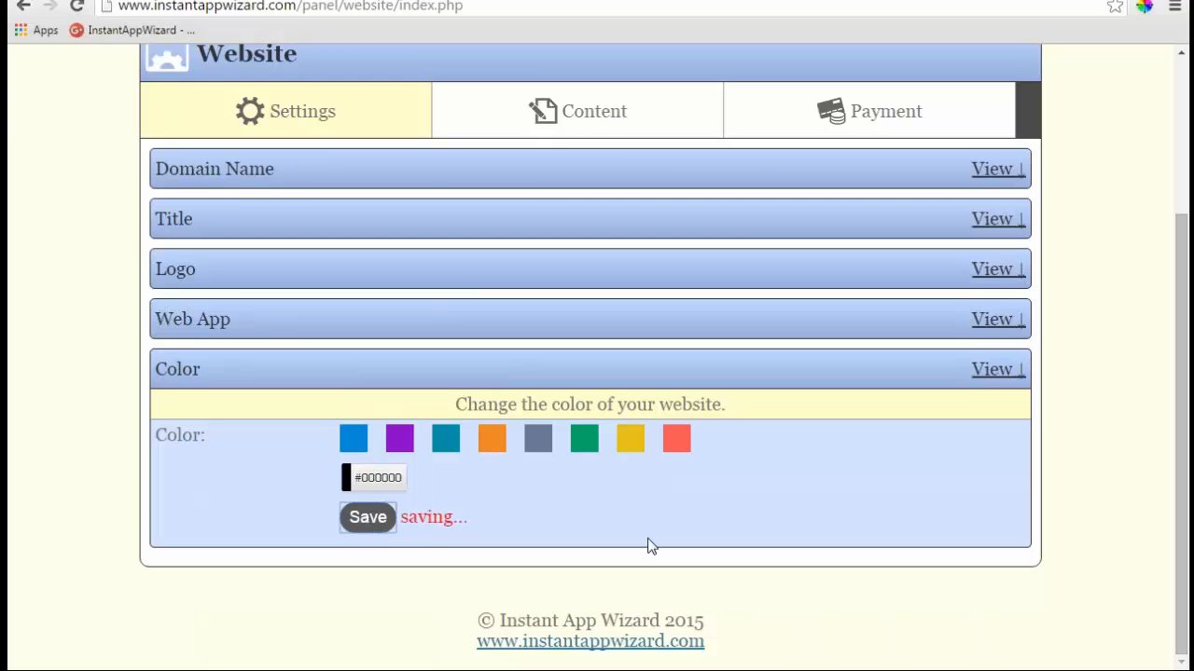
- Reload the live 1tap.mobi site to show the saved changes
scroll(500, 481, "up", 1)
scroll(500, 481, "up", 1)
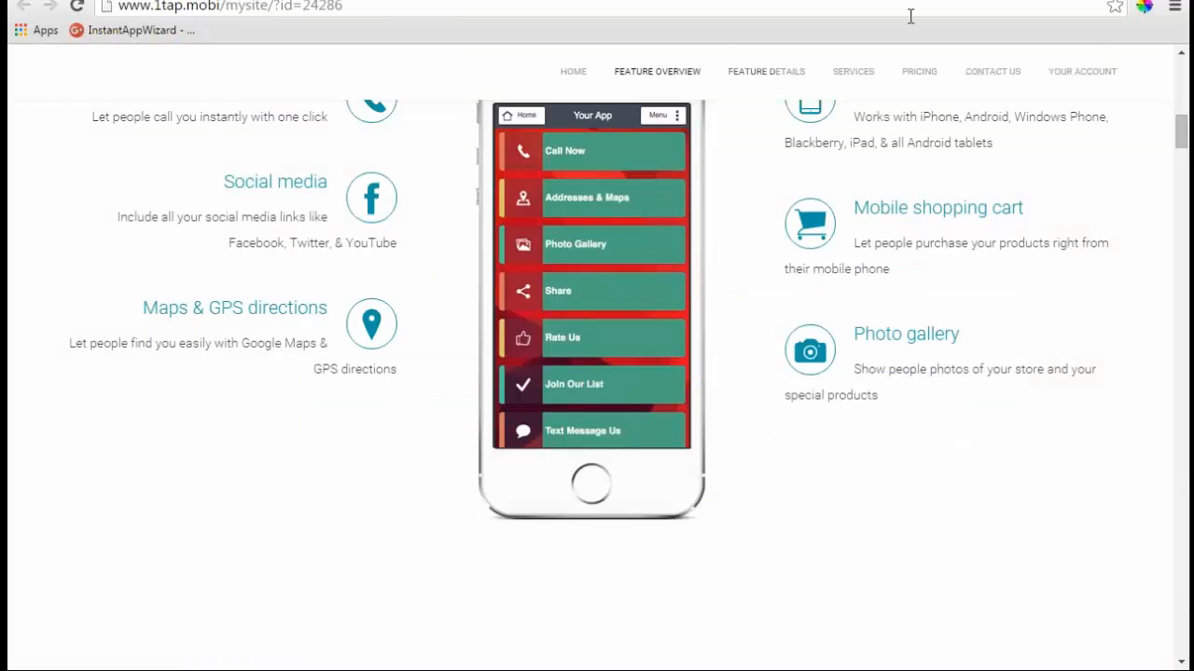
left_click(500, 5)
key("Return")
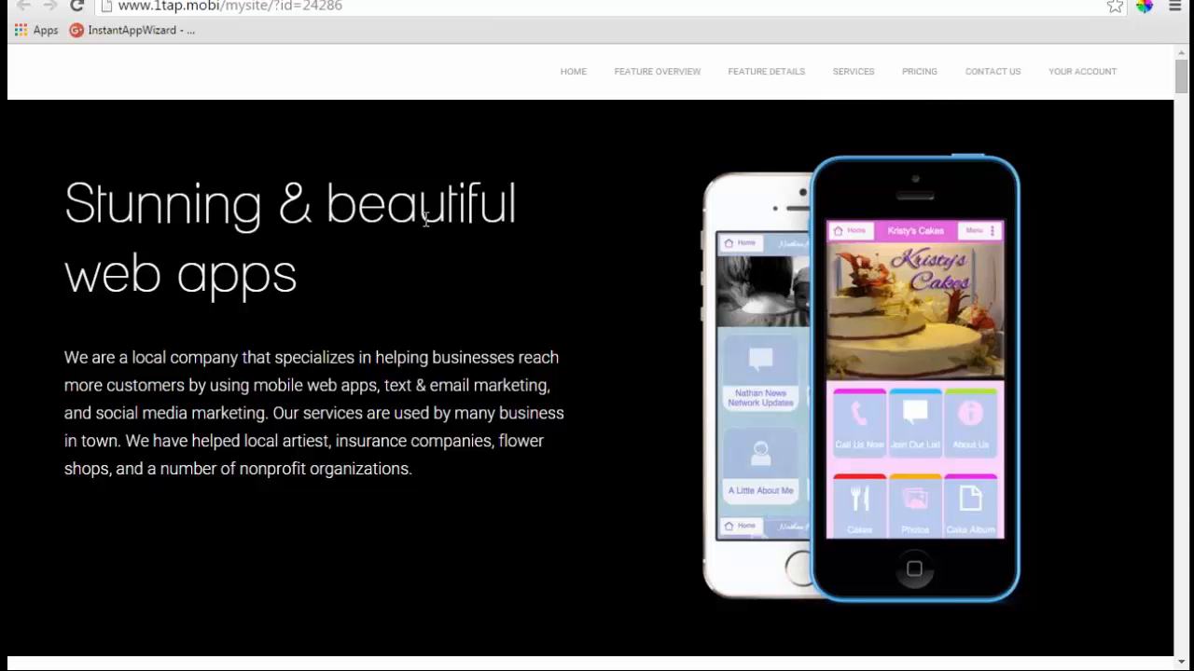
- Scroll through the Customer feedback and Email us sections, then back to the top
scroll(560, 391, "down", 7)
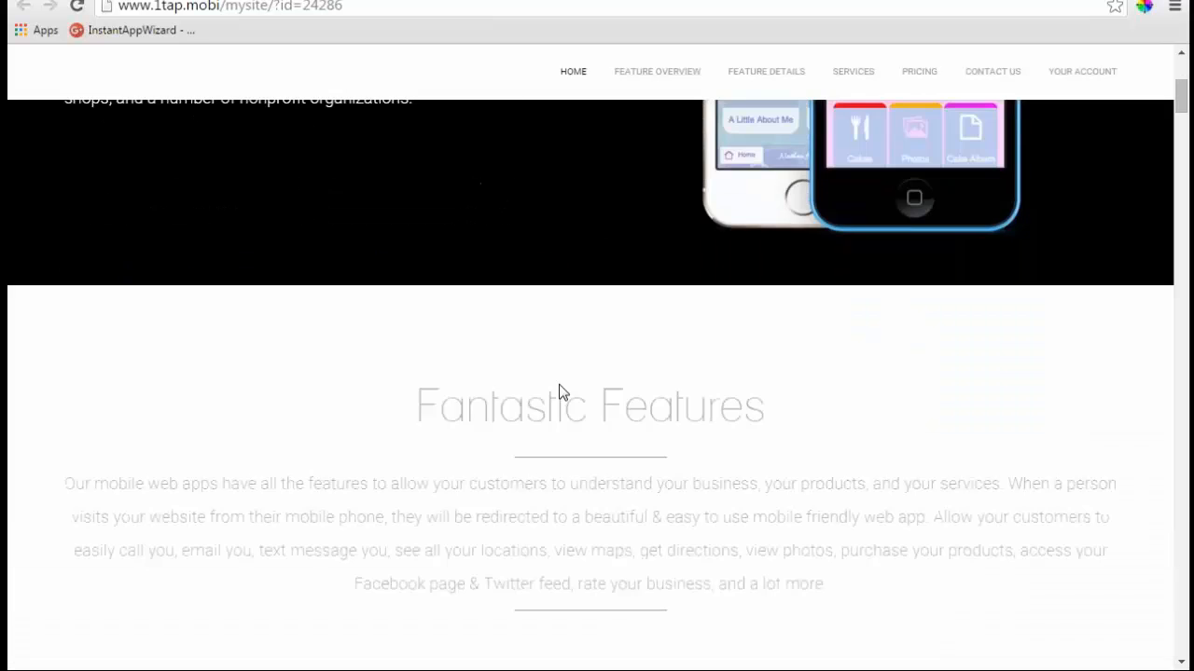
scroll(442, 382, "down", 4)
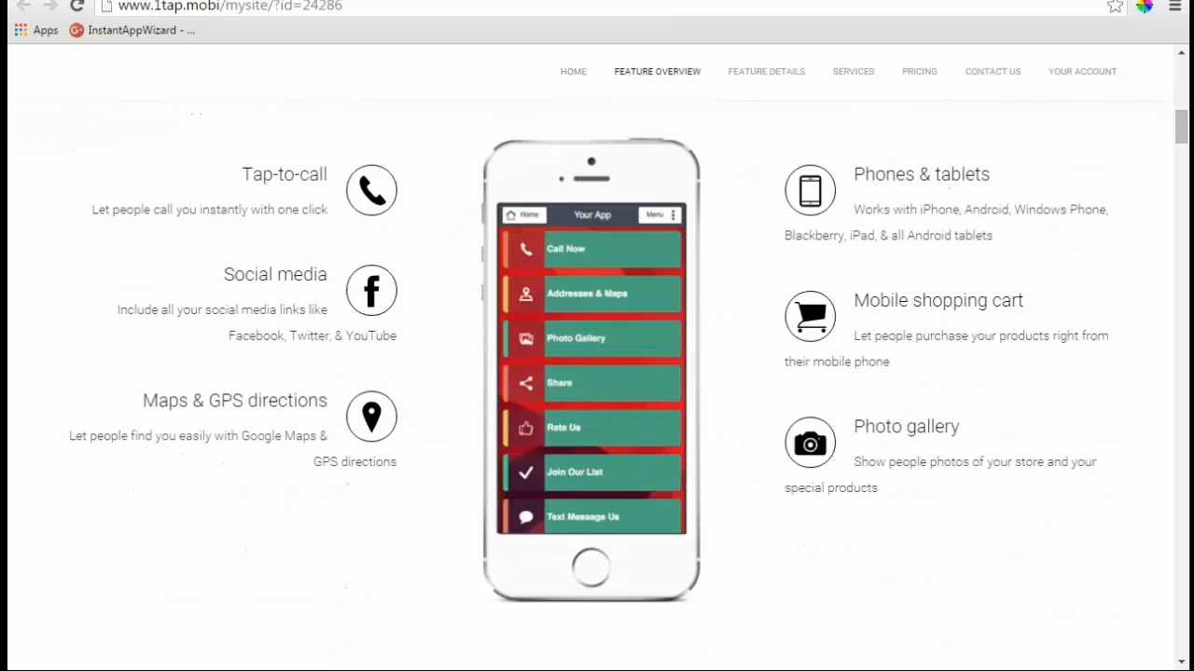
scroll(356, 364, "down", 2)
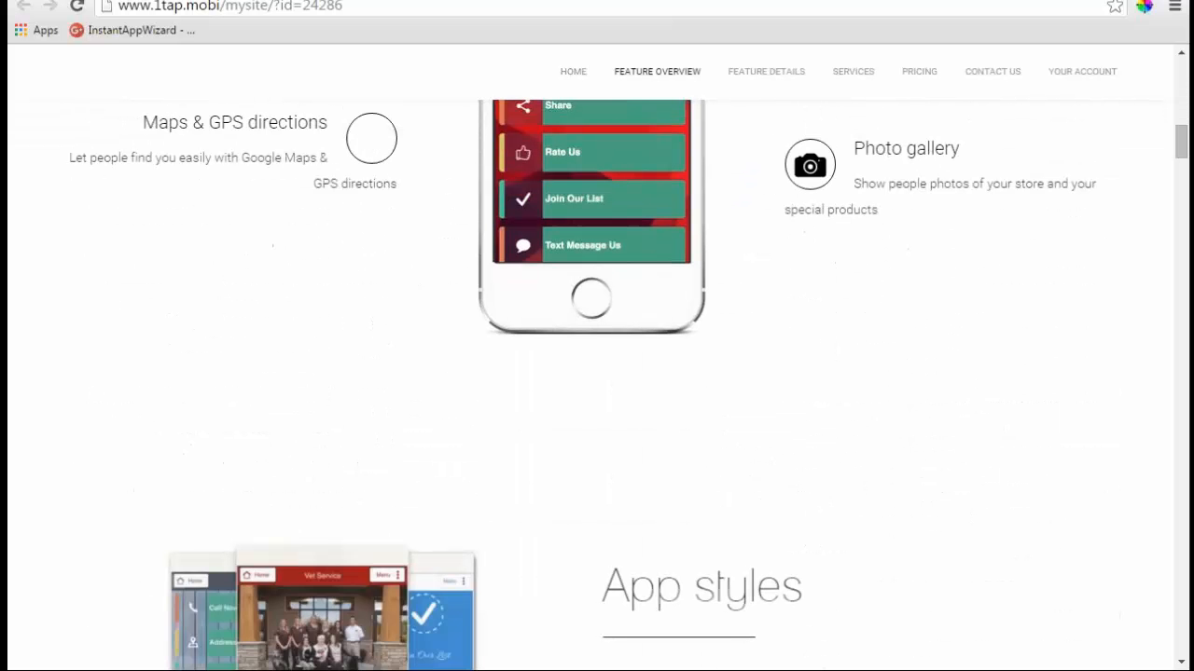
scroll(811, 434, "down", 2)
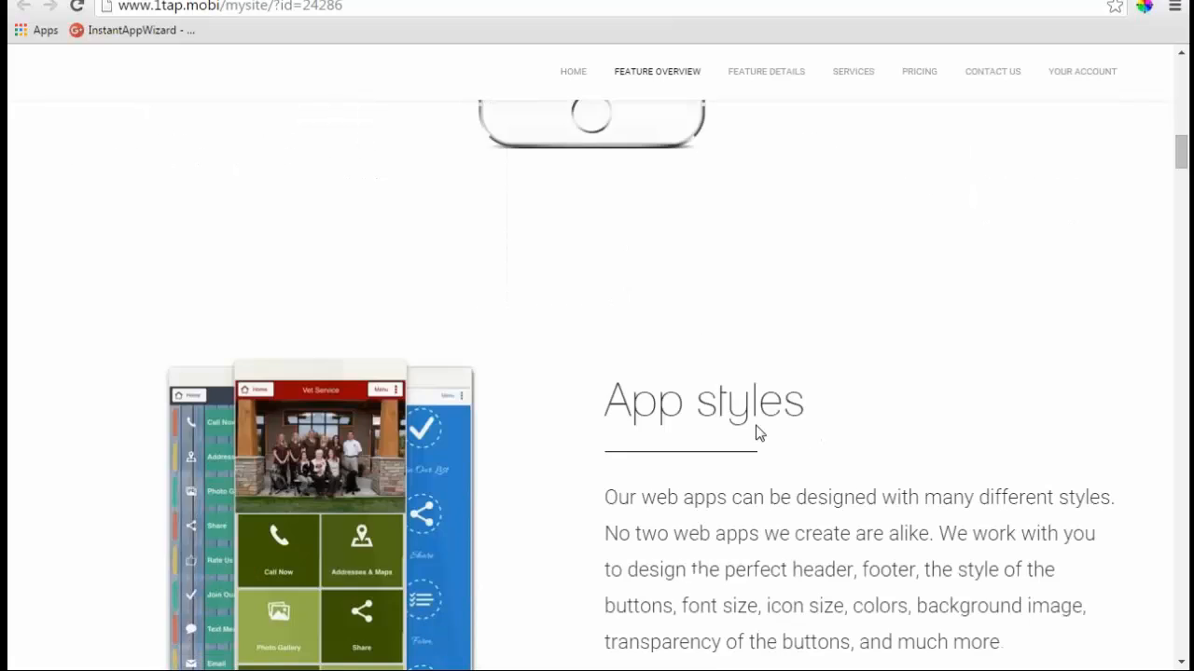
scroll(757, 432, "down", 8)
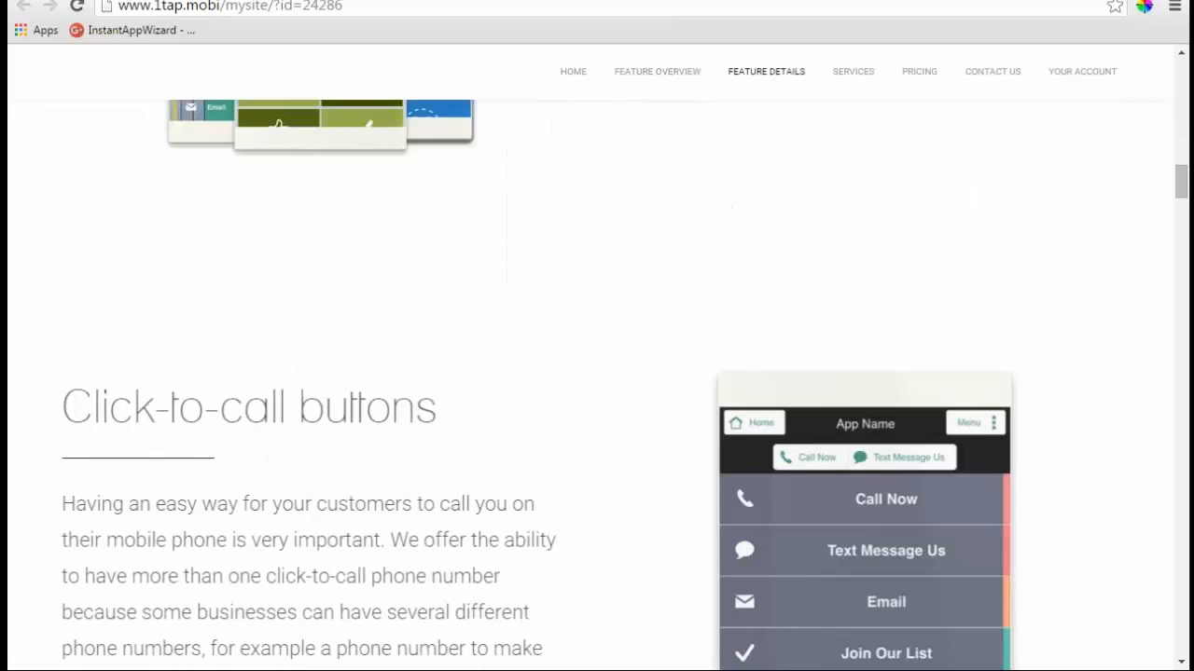
scroll(519, 421, "down", 12)
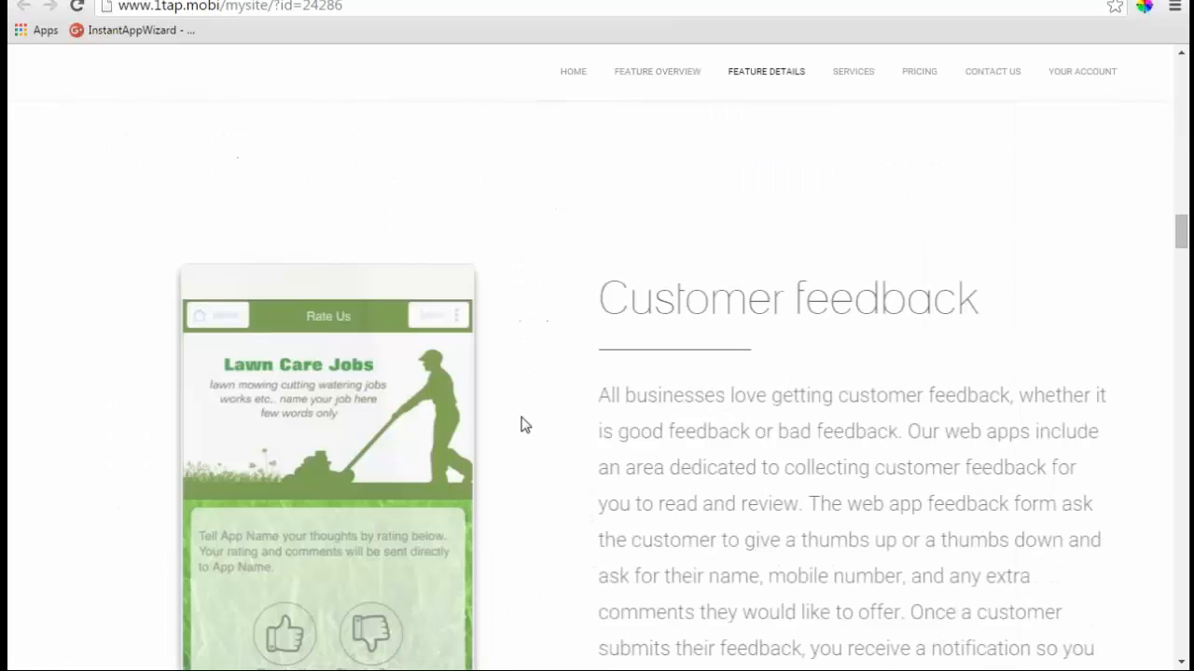
scroll(706, 420, "down", 2)
scroll(706, 420, "down", 3)
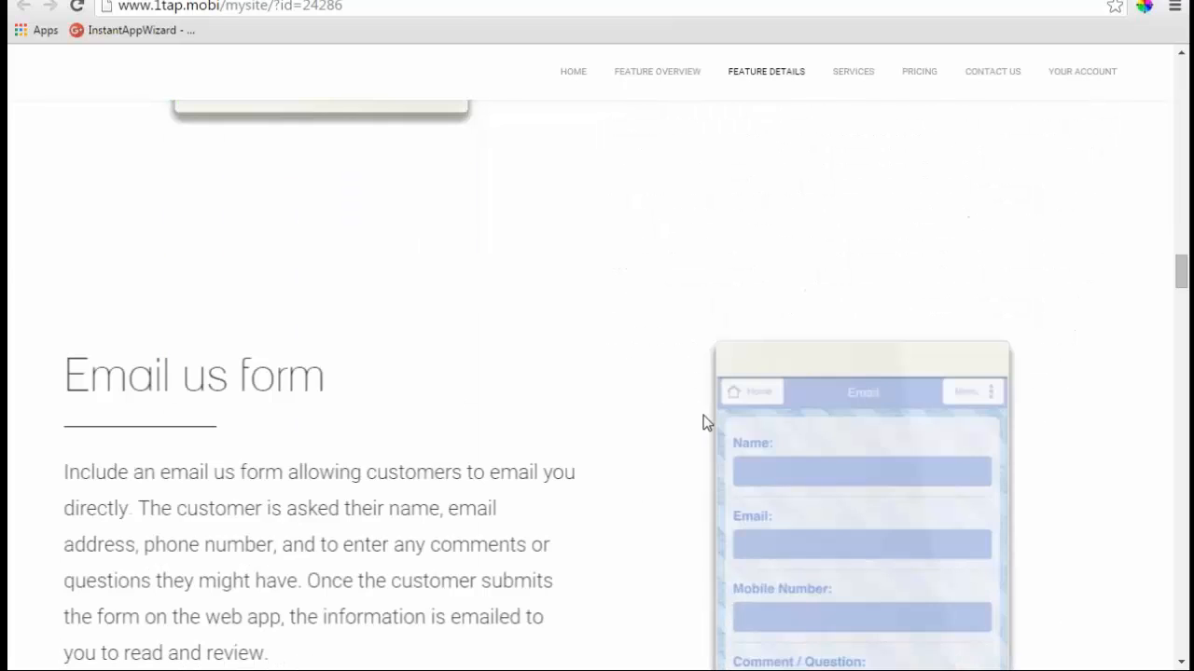
scroll(550, 422, "down", 5)
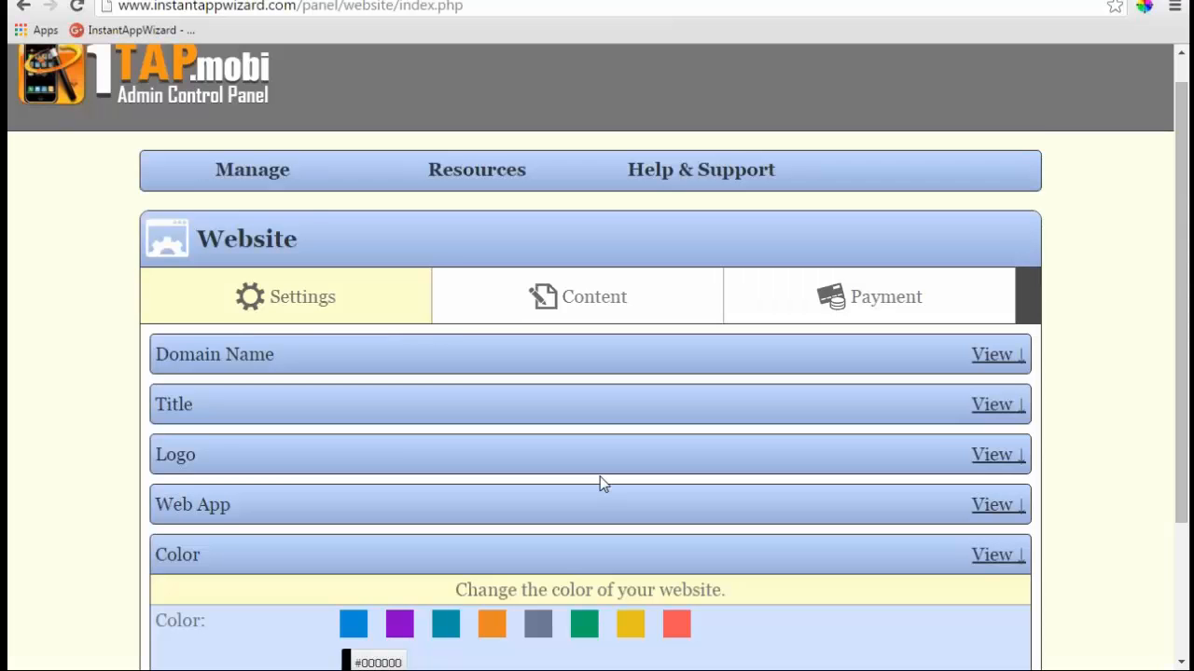
scroll(600, 476, "down", 1)
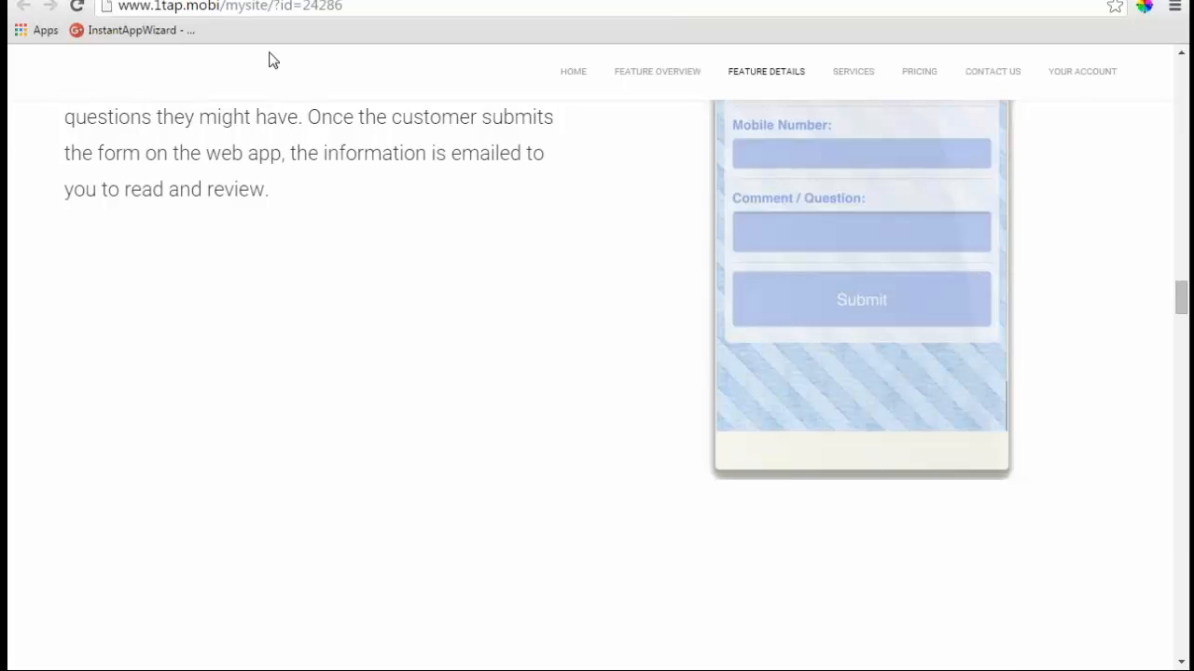
scroll(596, 373, "up", 4)
left_click_drag(1182, 287, 1179, 56)
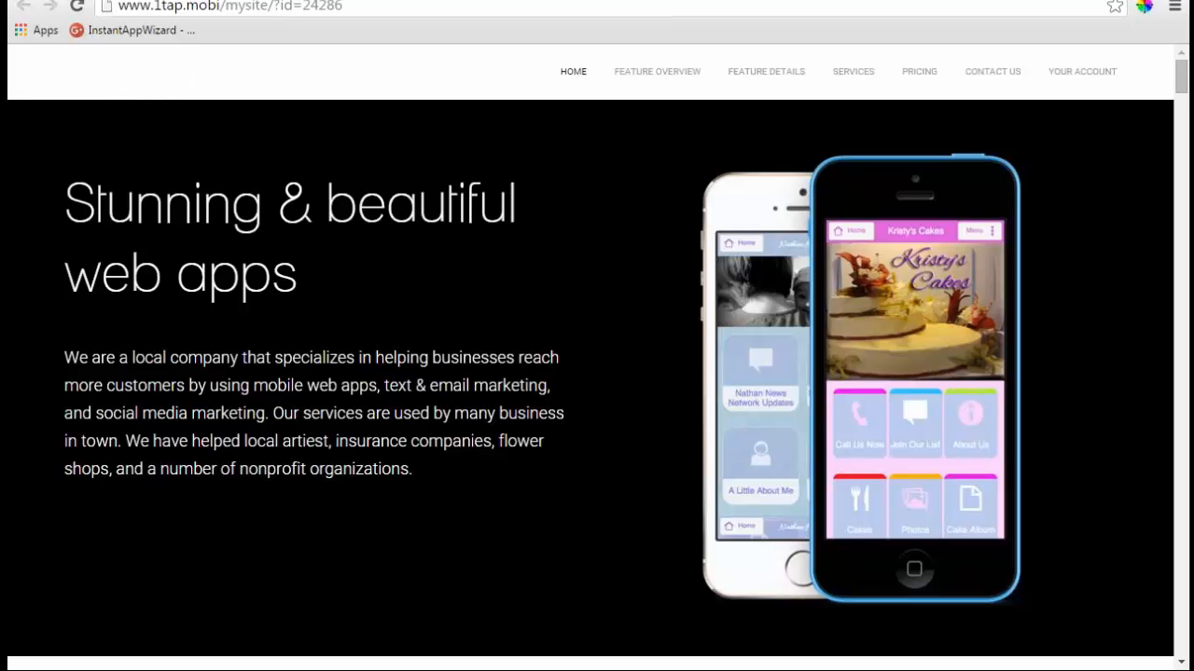
- Load agentapz.mobi in a new browser tab
key("ctrl+t")
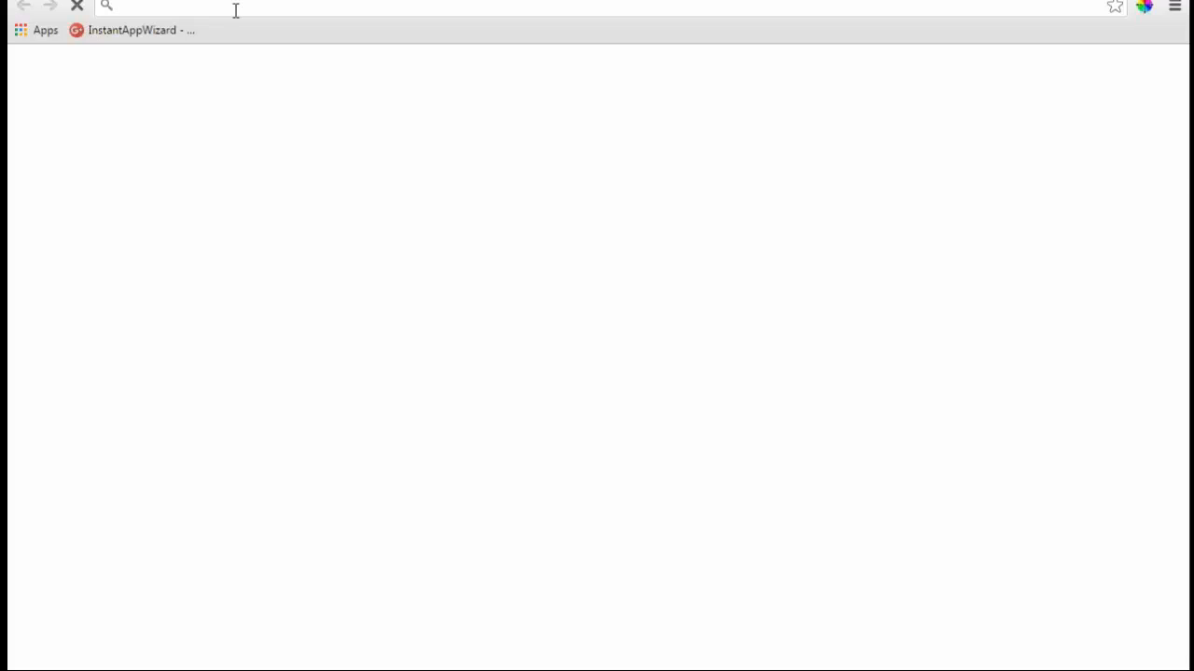
type("agentap")
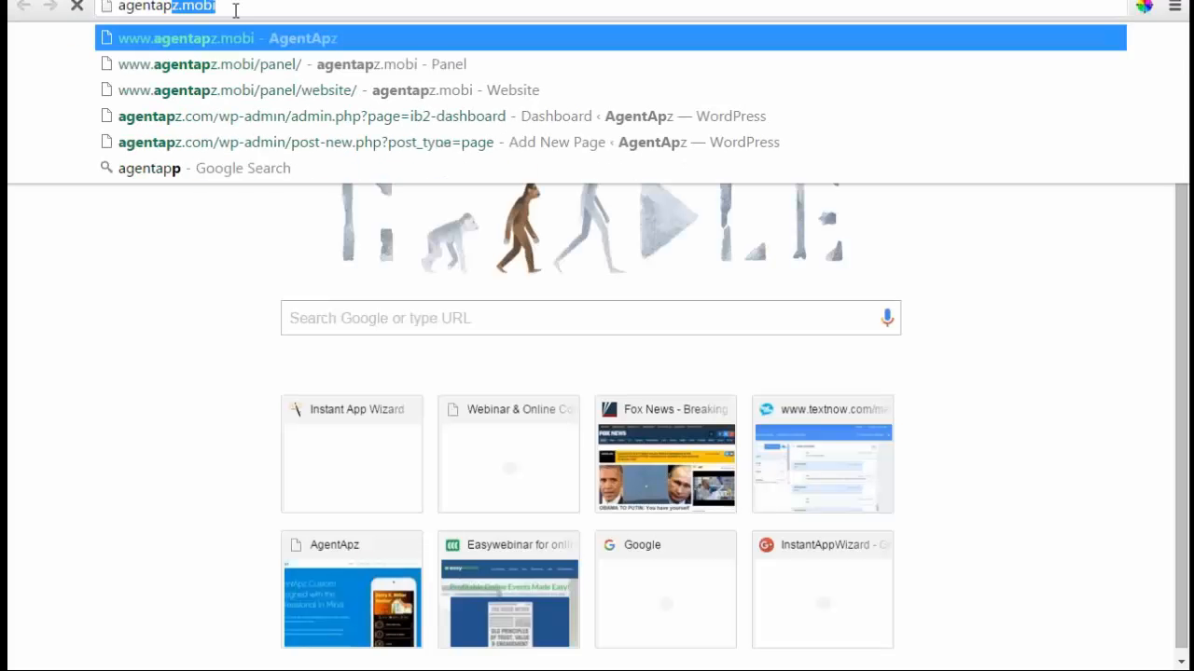
type("z.mobi")
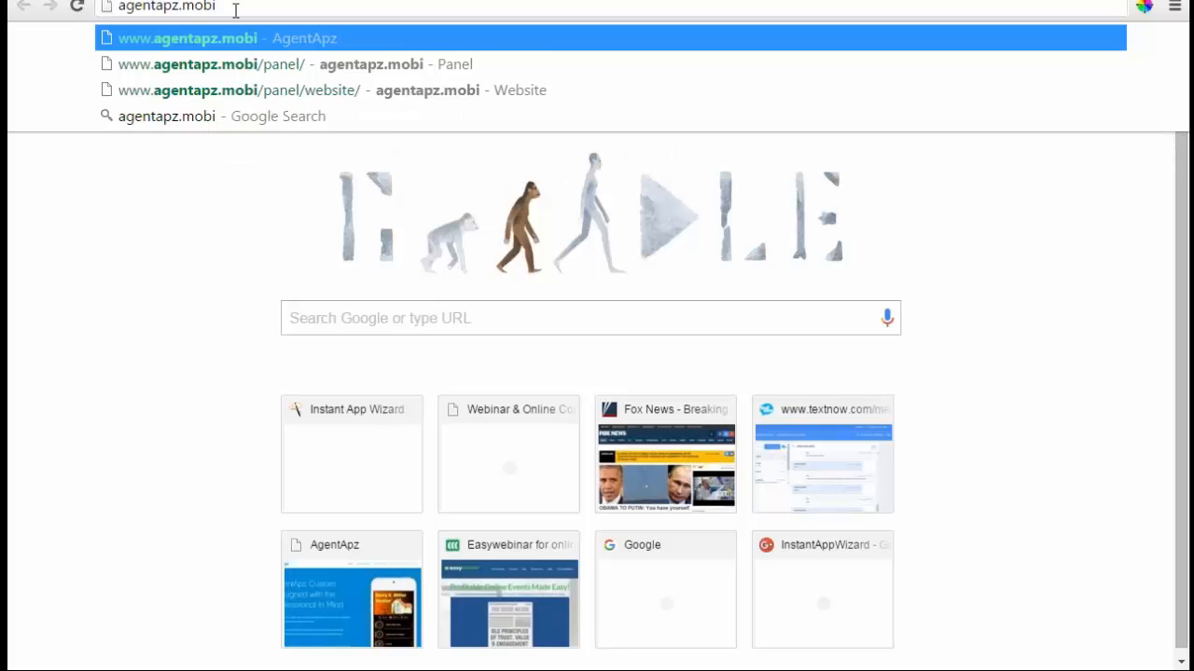
key("Return")
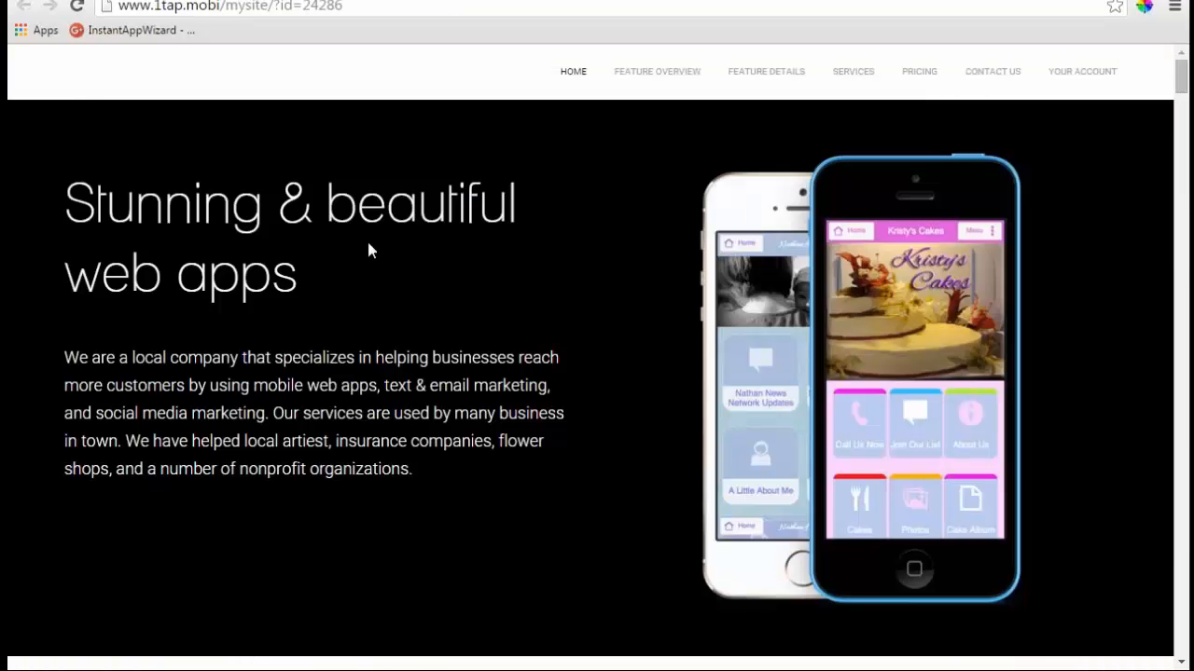
scroll(367, 238, "down", 2)
scroll(367, 243, "up", 2)
scroll(432, 217, "down", 8)
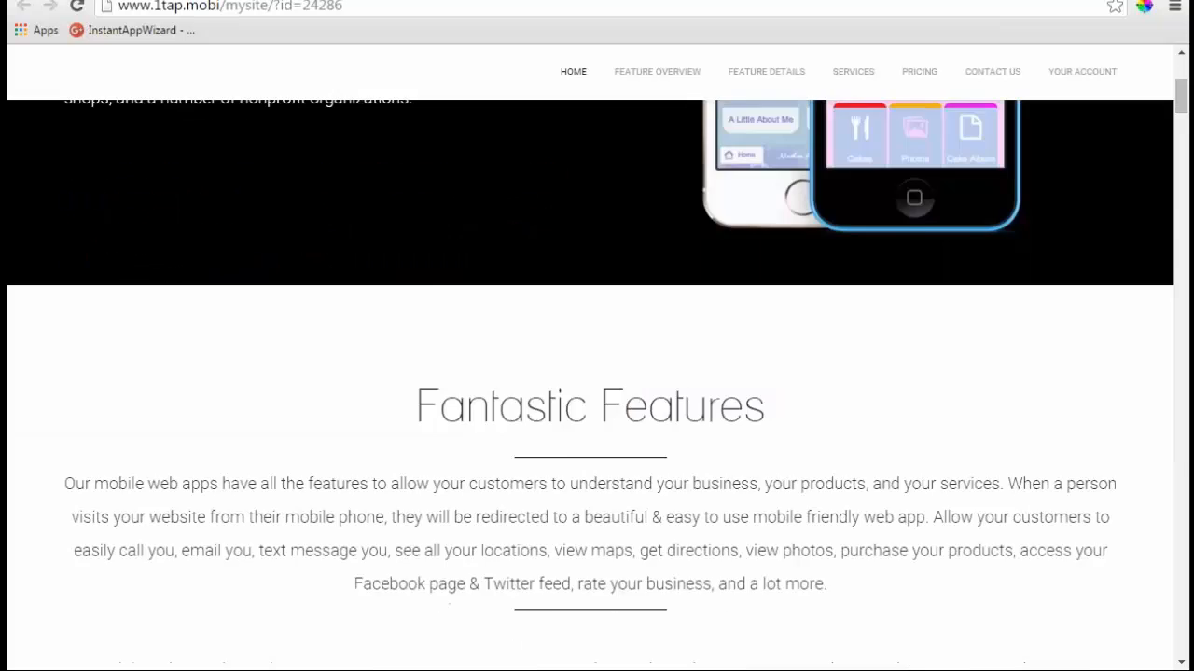
scroll(597, 373, "down", 8)
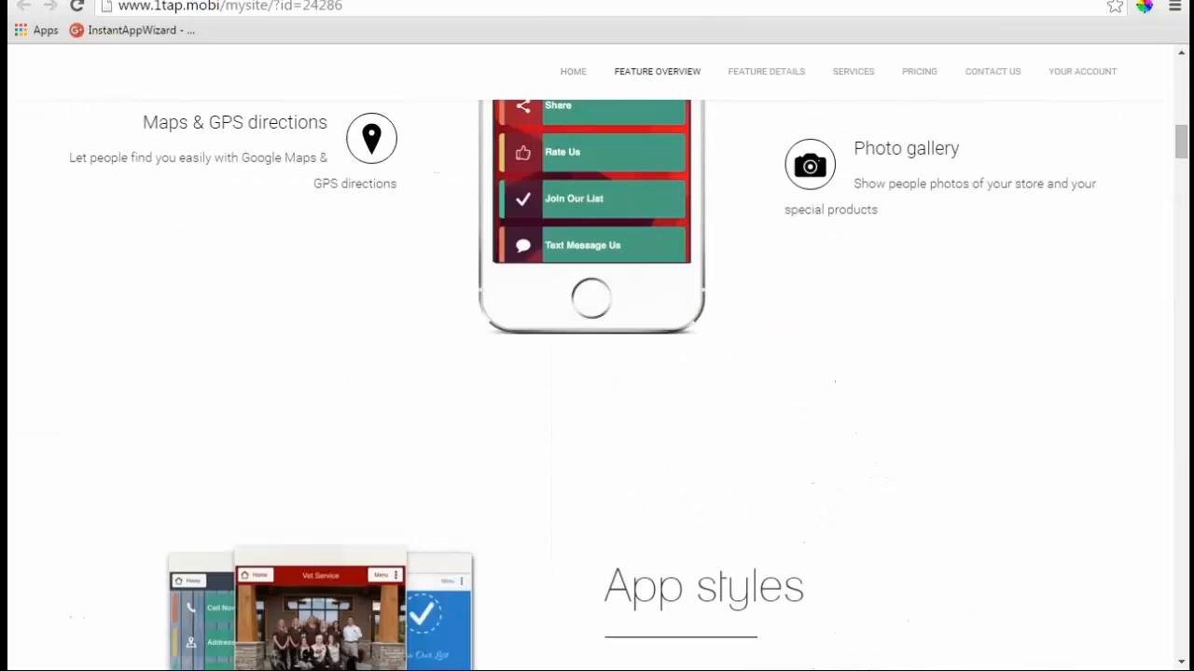
scroll(597, 373, "down", 9)
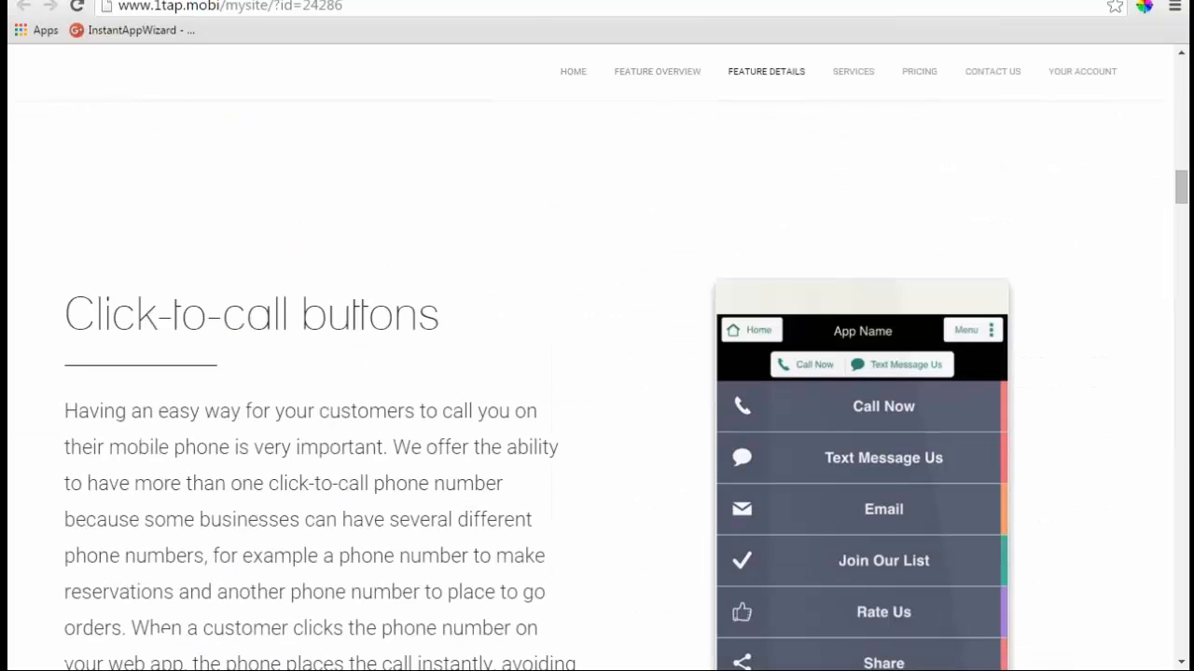
scroll(597, 373, "down", 9)
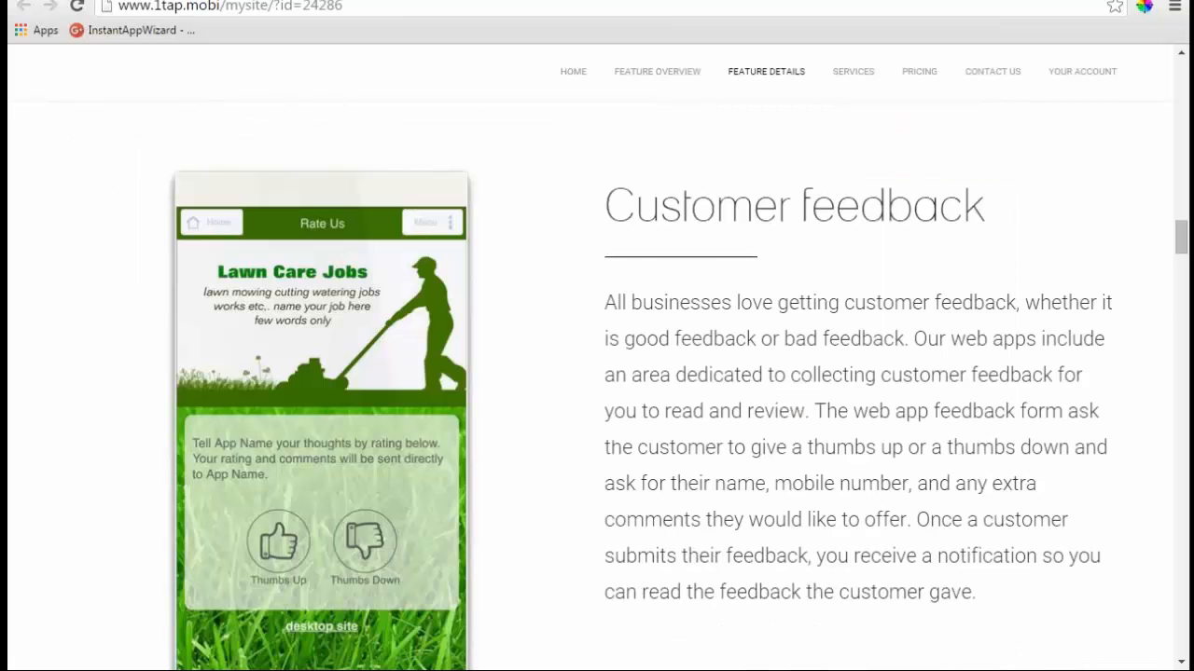
scroll(597, 373, "down", 9)
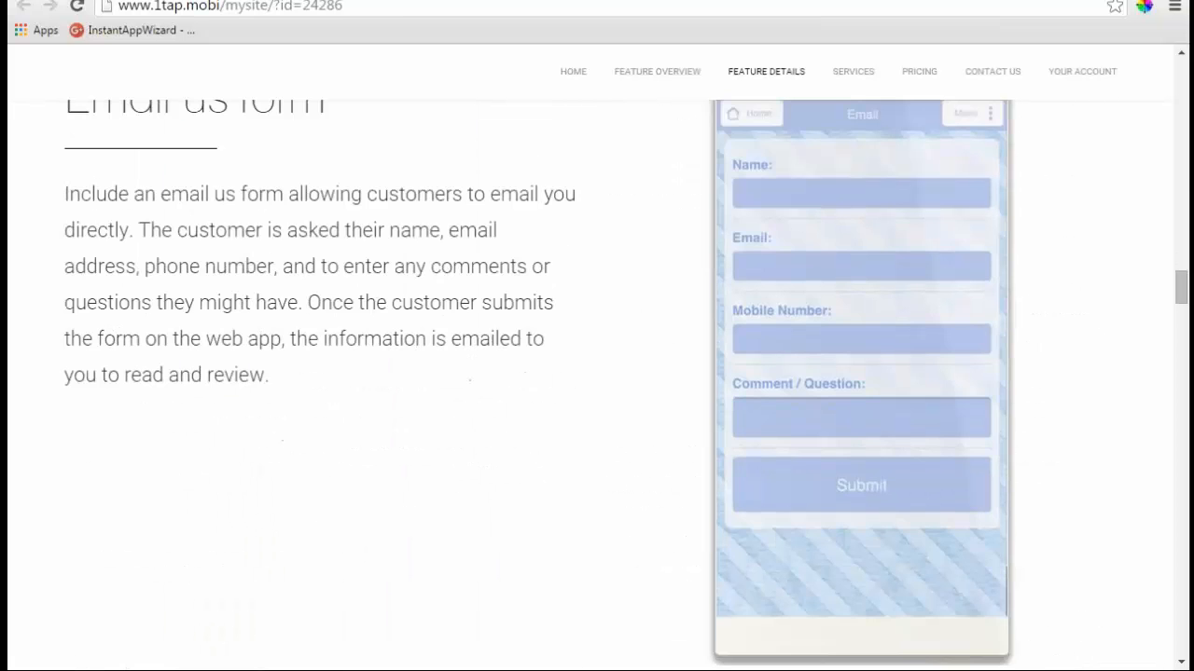
scroll(597, 373, "down", 10)
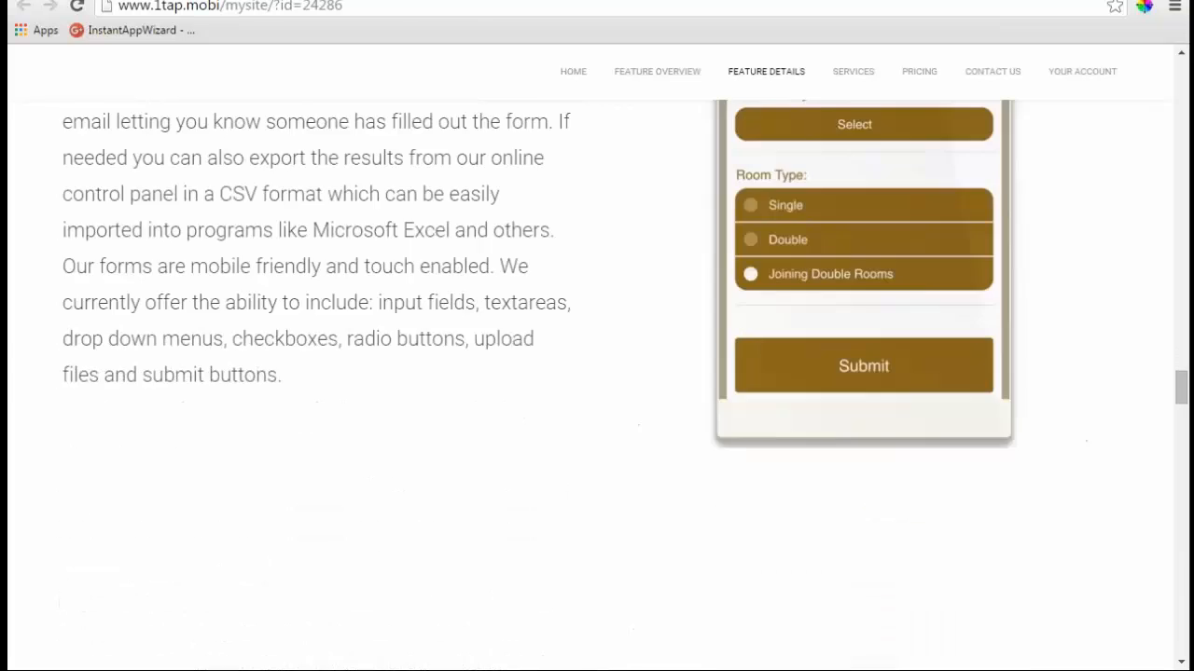
scroll(597, 373, "down", 10)
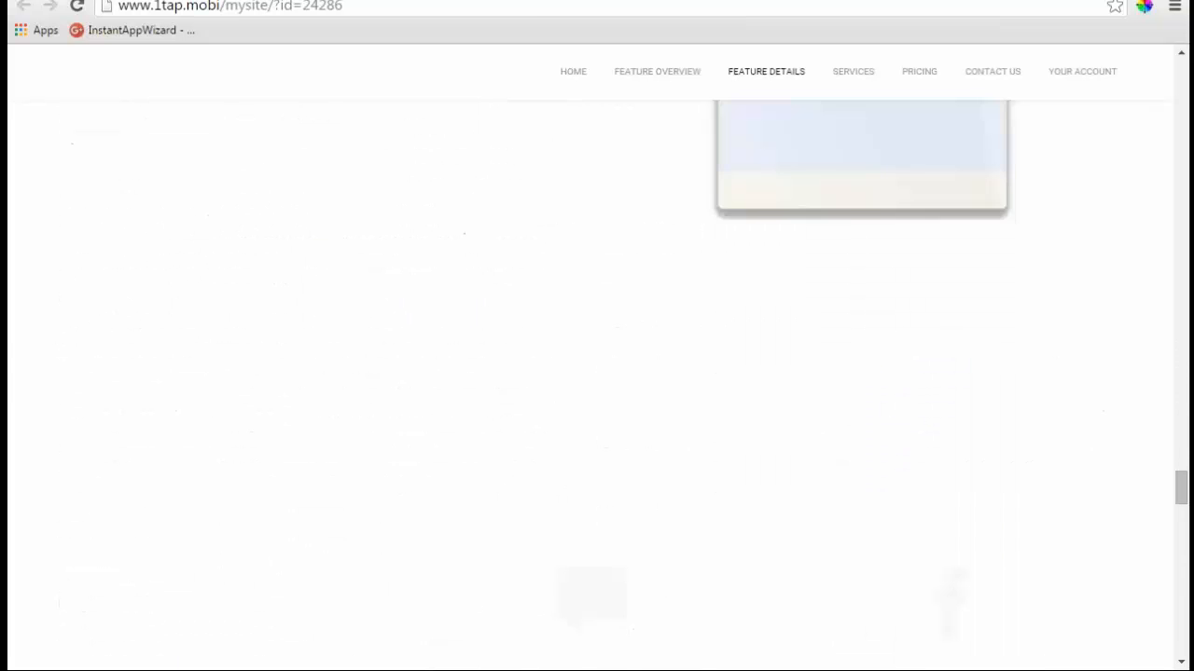
scroll(597, 373, "down", 8)
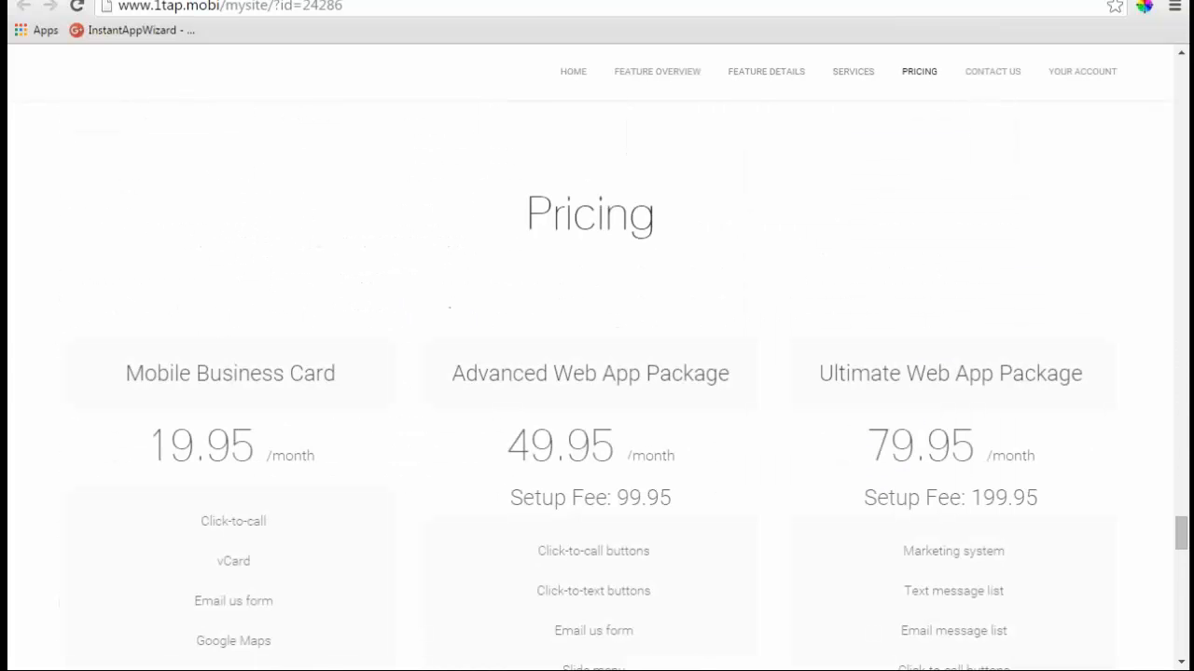
scroll(596, 373, "down", 5)
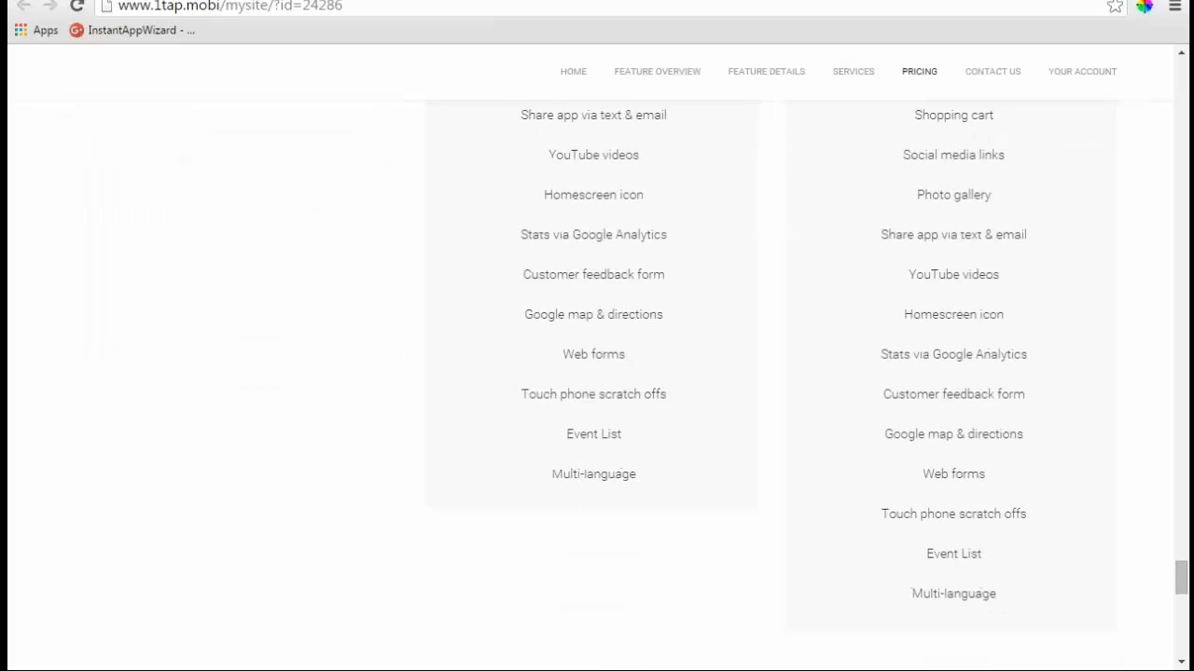
scroll(597, 373, "up", 10)
scroll(597, 373, "up", 5)
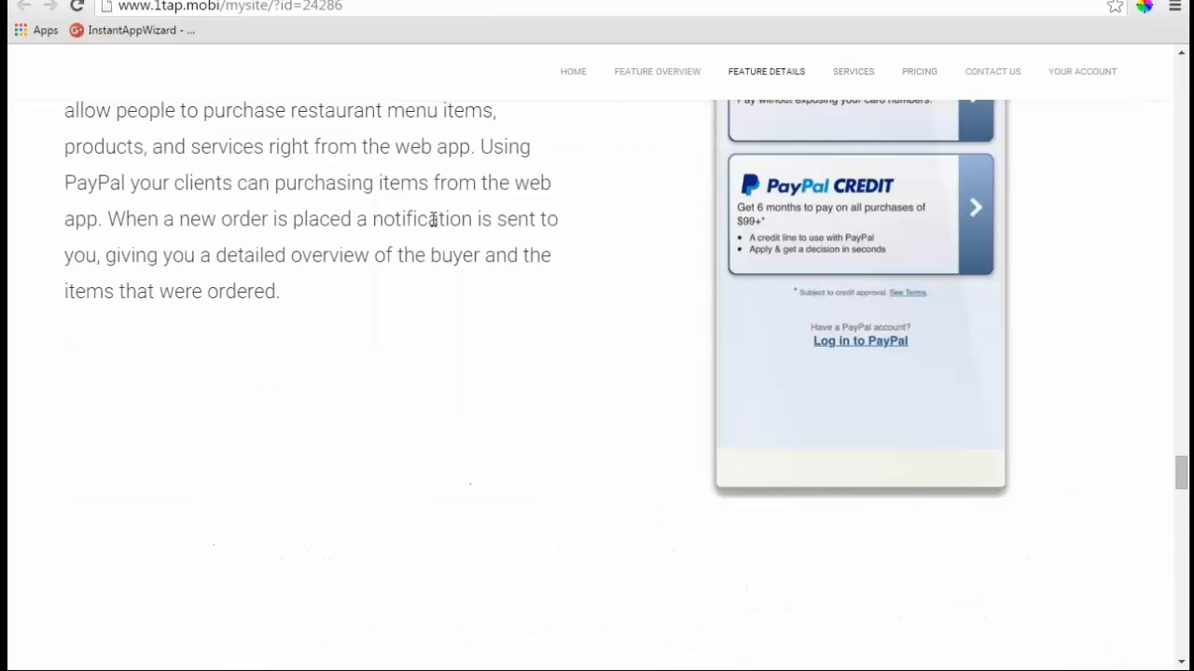
scroll(434, 219, "up", 10)
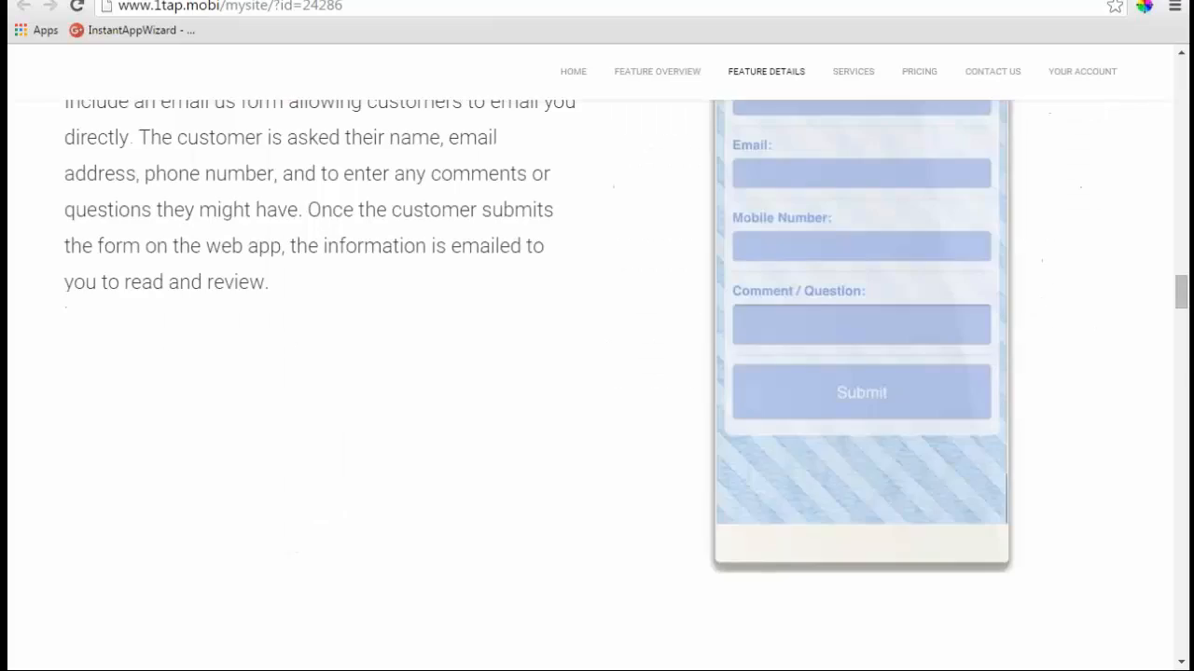
scroll(596, 373, "up", 15)
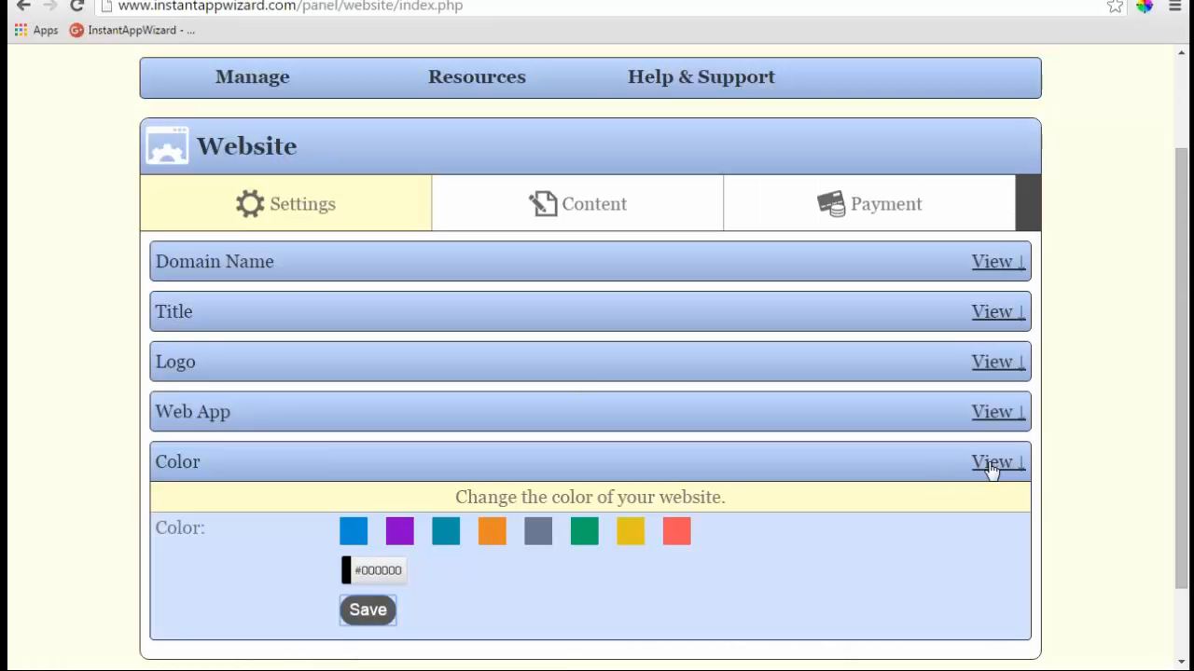
- Collapse Color, go to the Content tab and expand the Header section showing link name Home
left_click(992, 467)
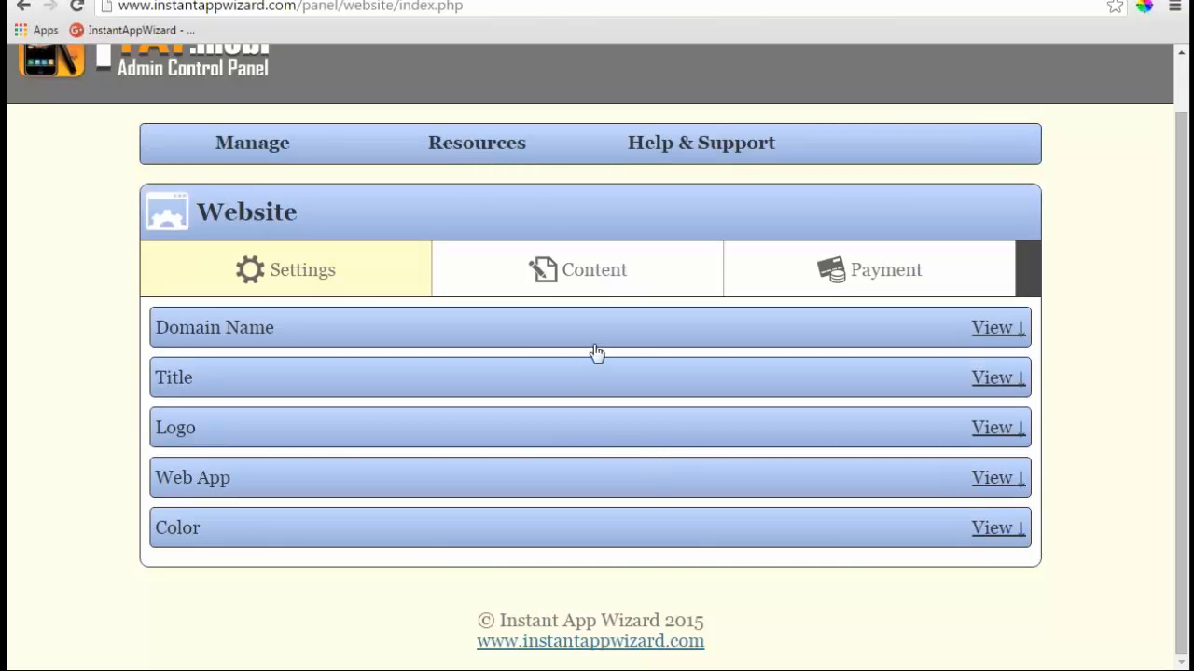
left_click(590, 278)
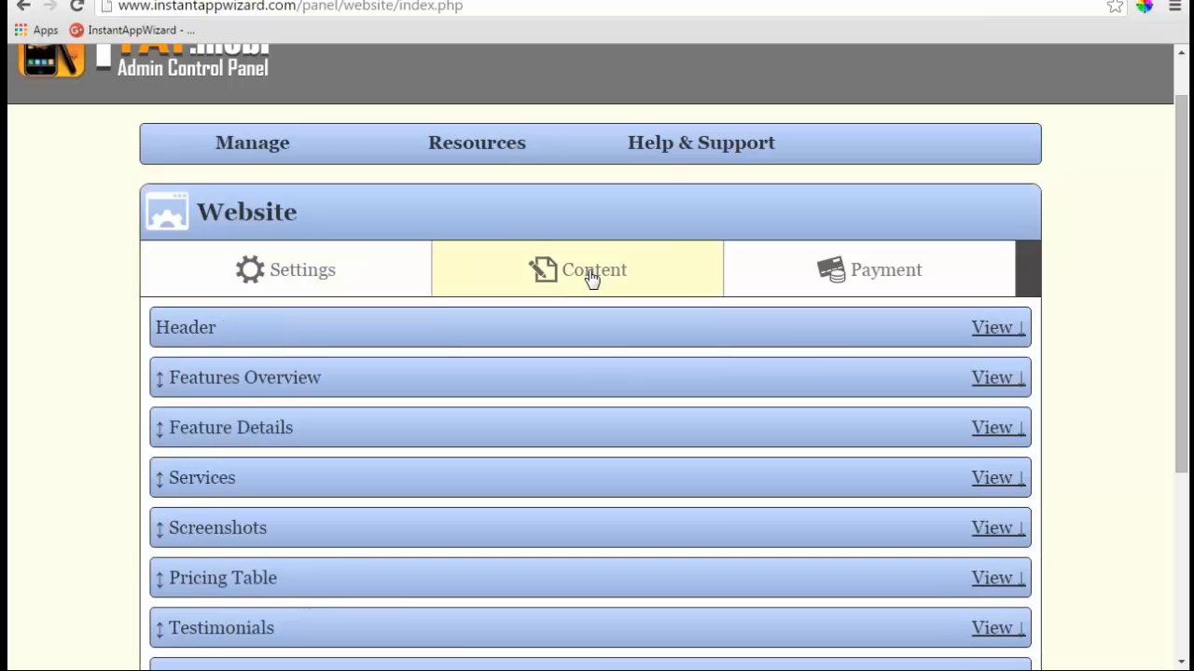
left_click(992, 329)
scroll(779, 345, "down", 5)
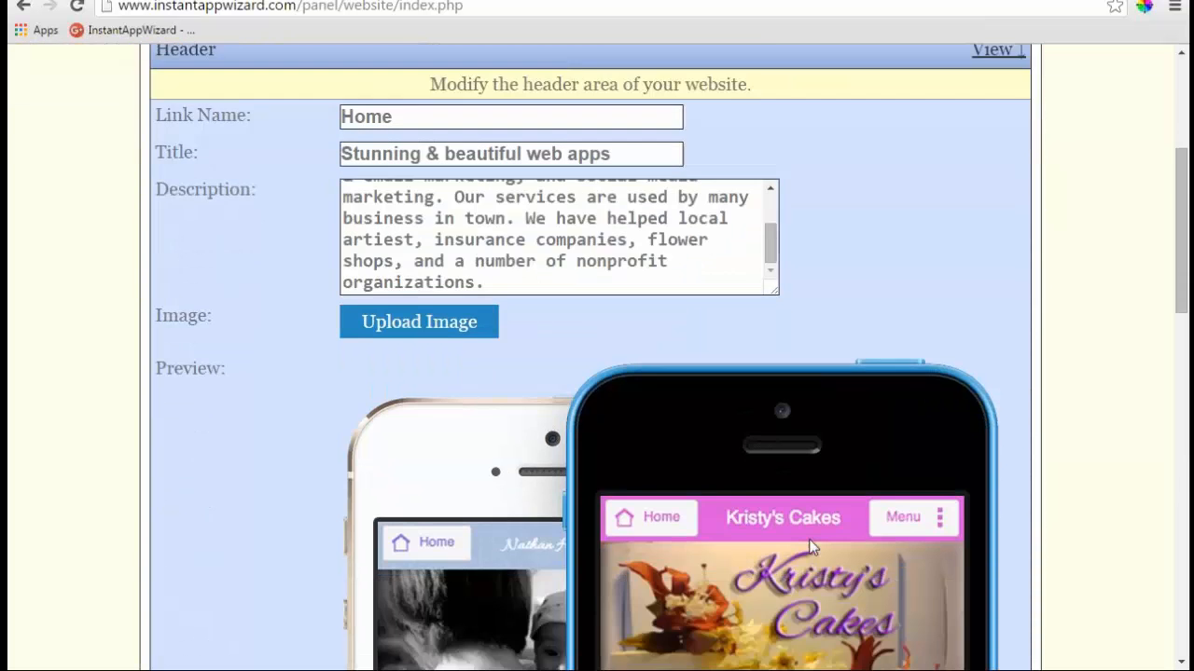
scroll(809, 547, "down", 2)
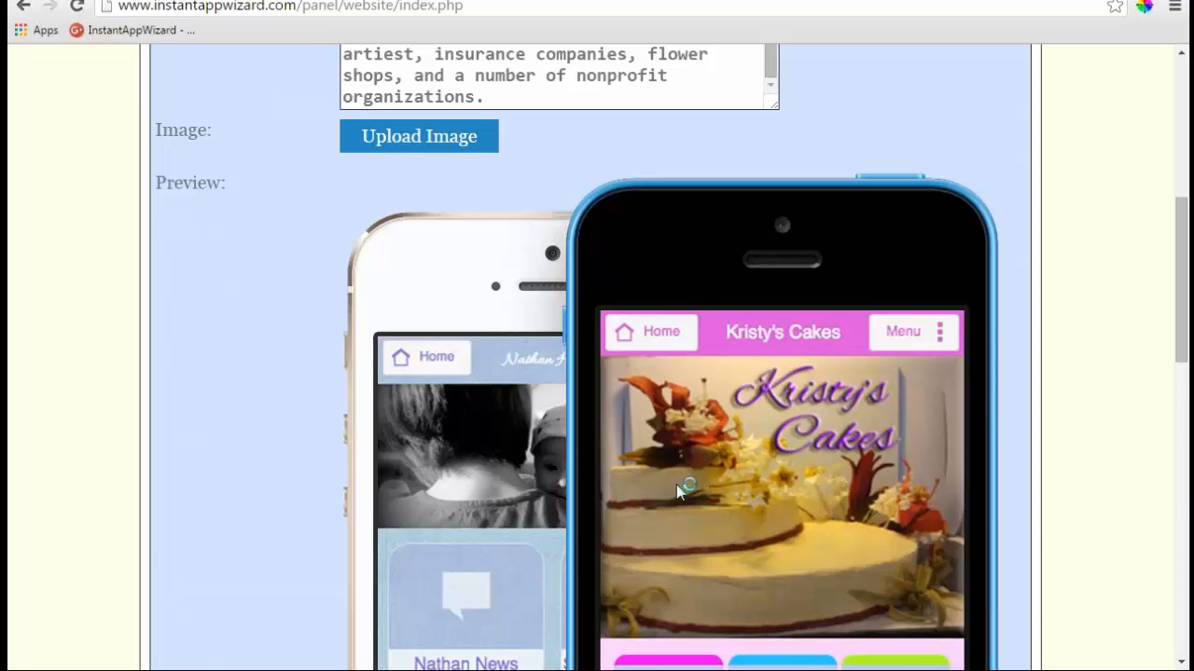
scroll(679, 492, "down", 7)
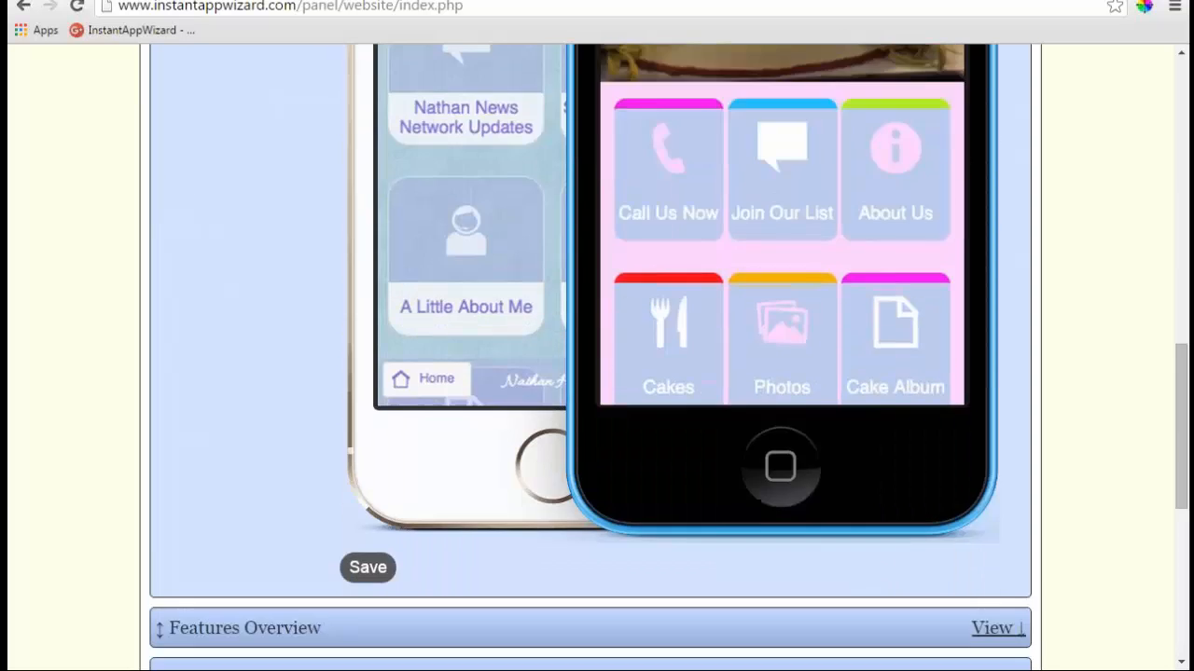
scroll(700, 382, "up", 3)
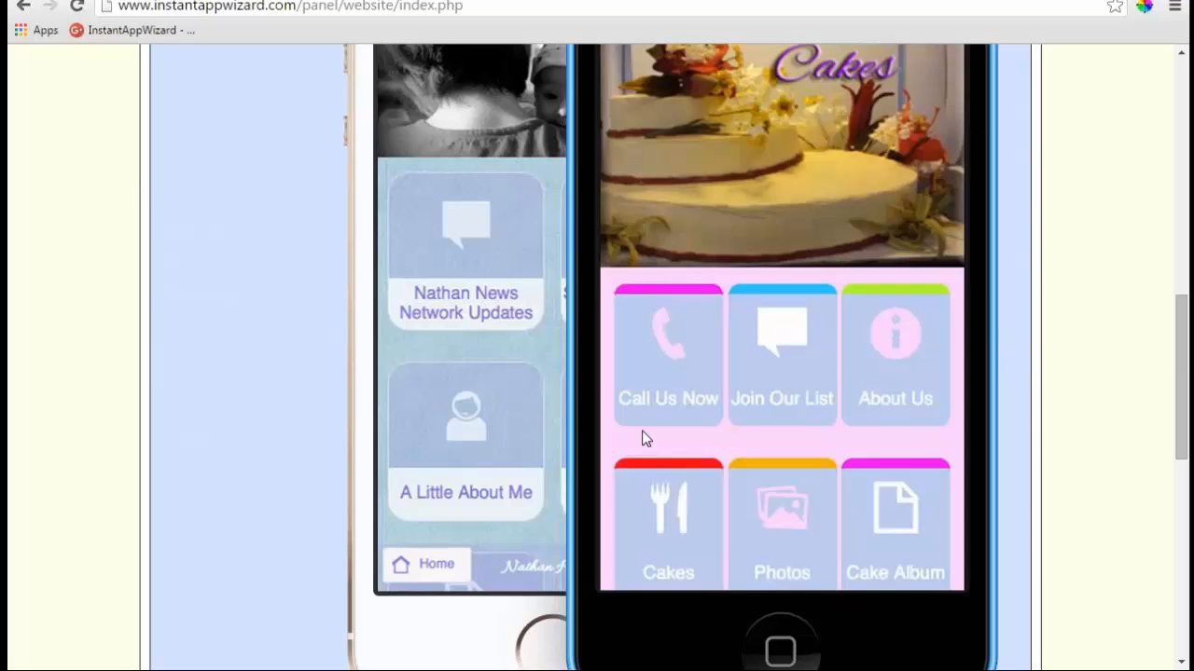
scroll(640, 438, "up", 6)
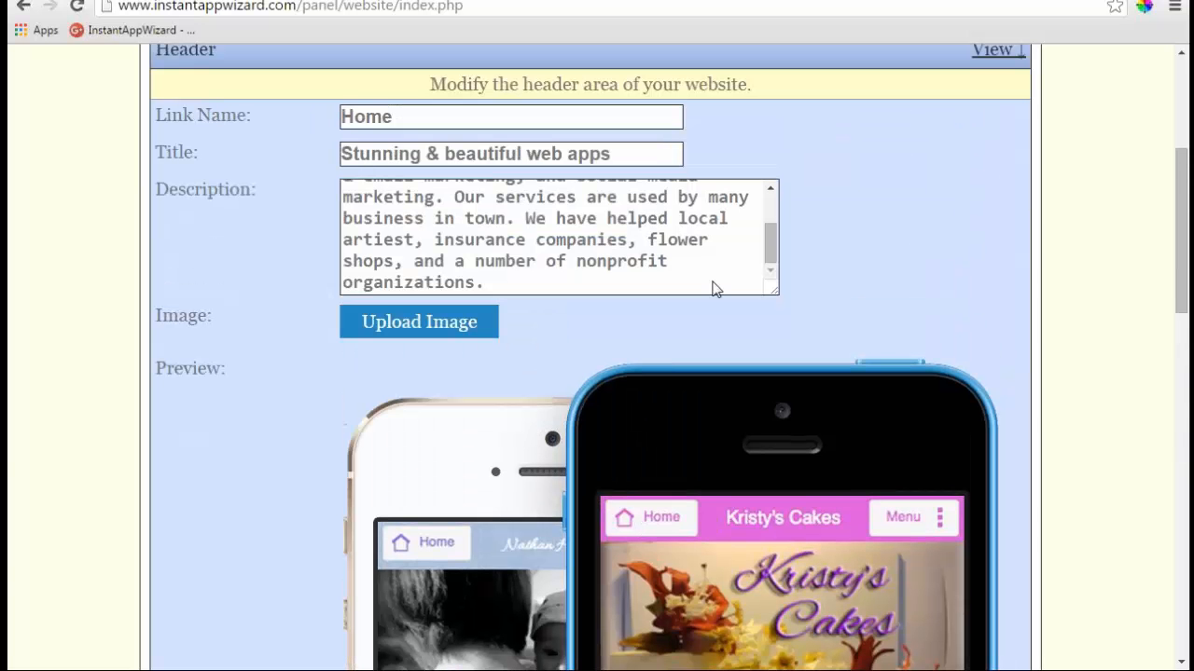
scroll(772, 238, "up", 3)
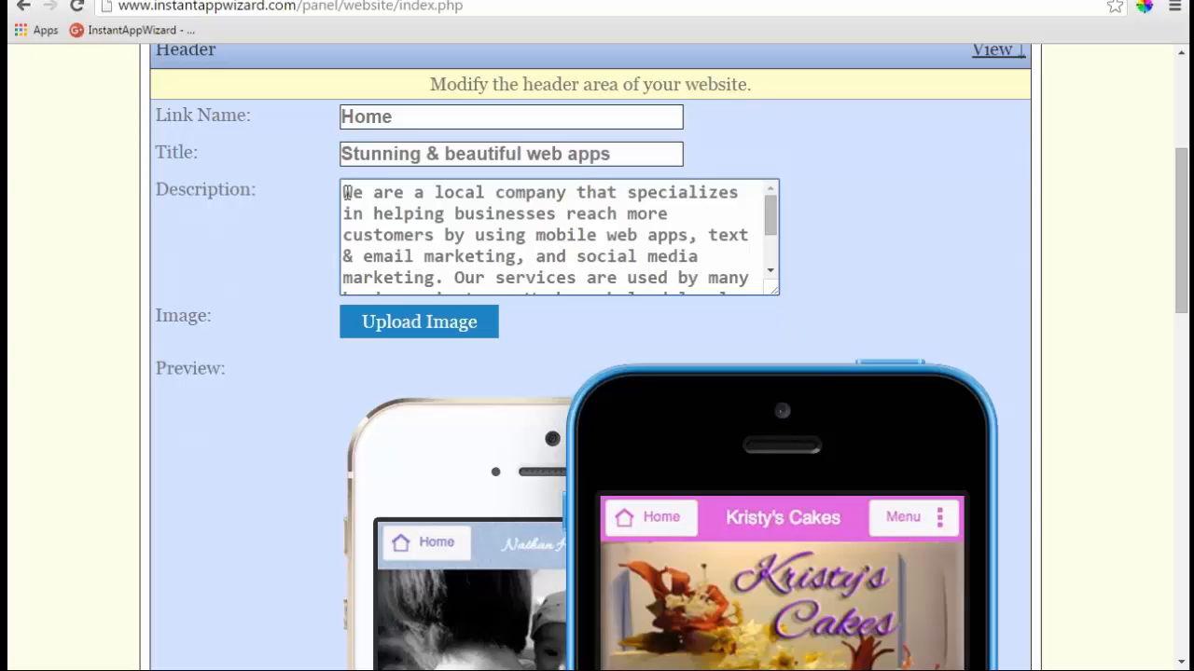
- Set header description 'This is my site', title 'I am to cool', link name 'I am da man', and save
left_click_drag(346, 191, 925, 403)
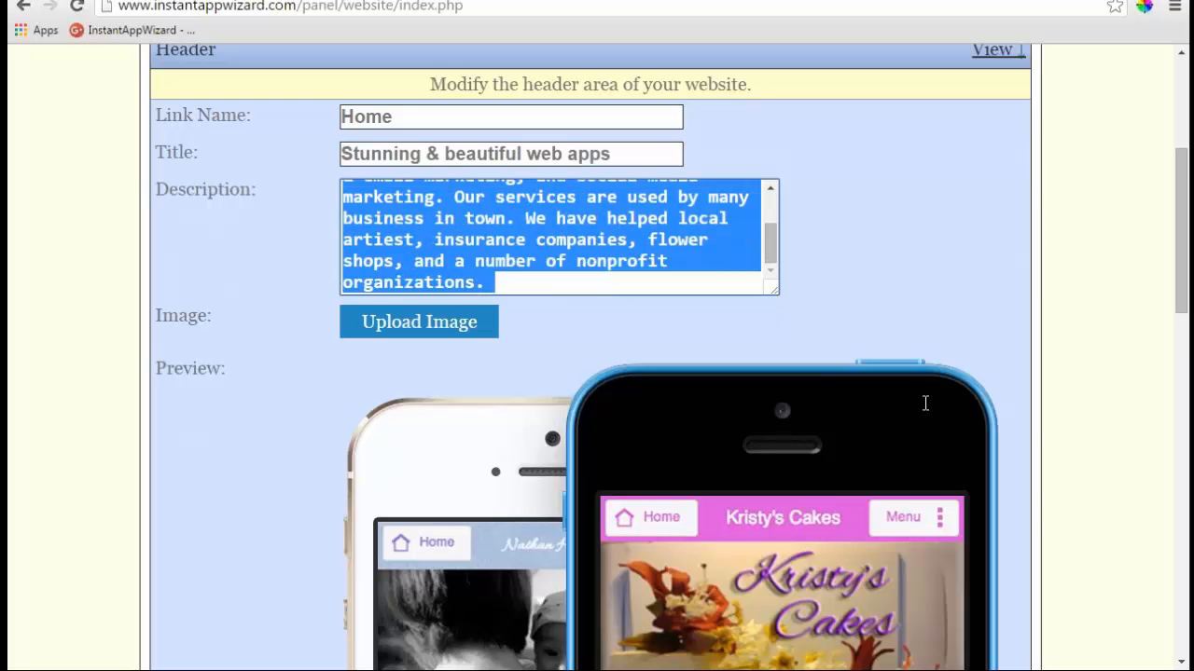
type("This is")
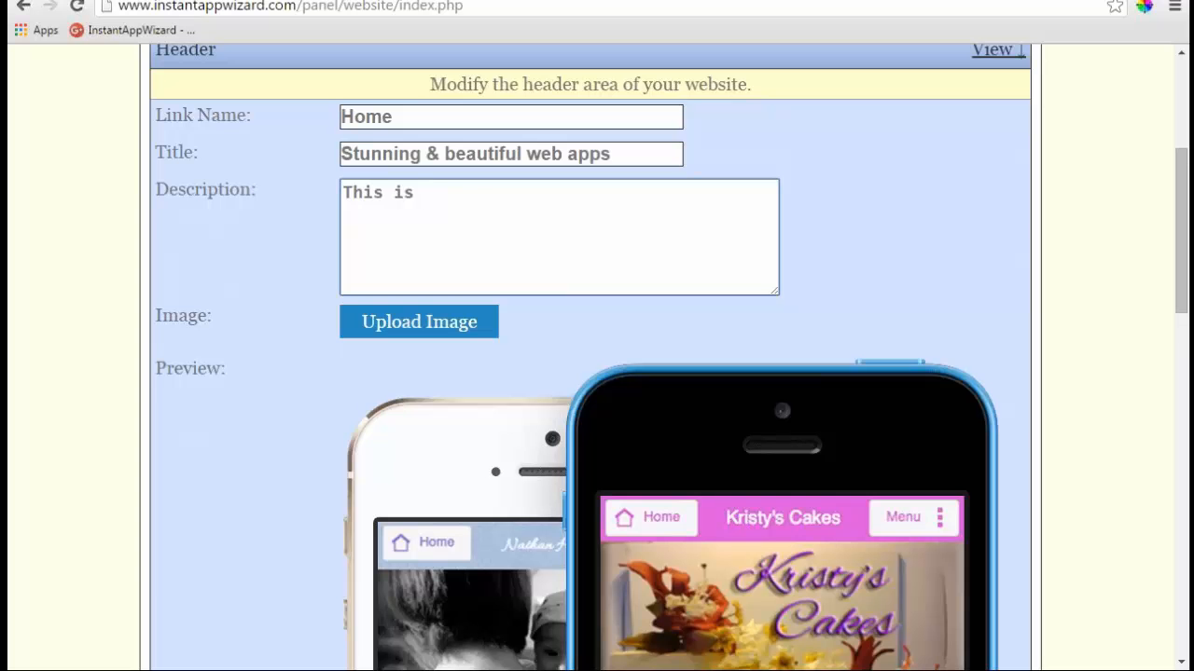
type(" my site")
left_click_drag(634, 154, 301, 171)
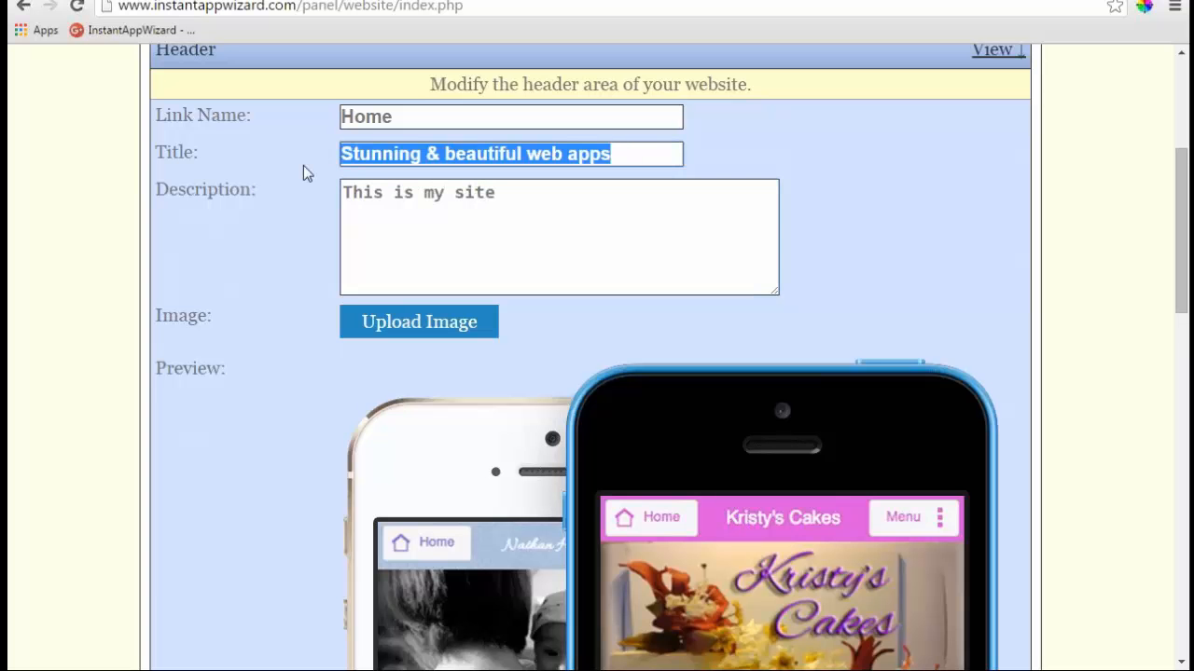
type("I am to c")
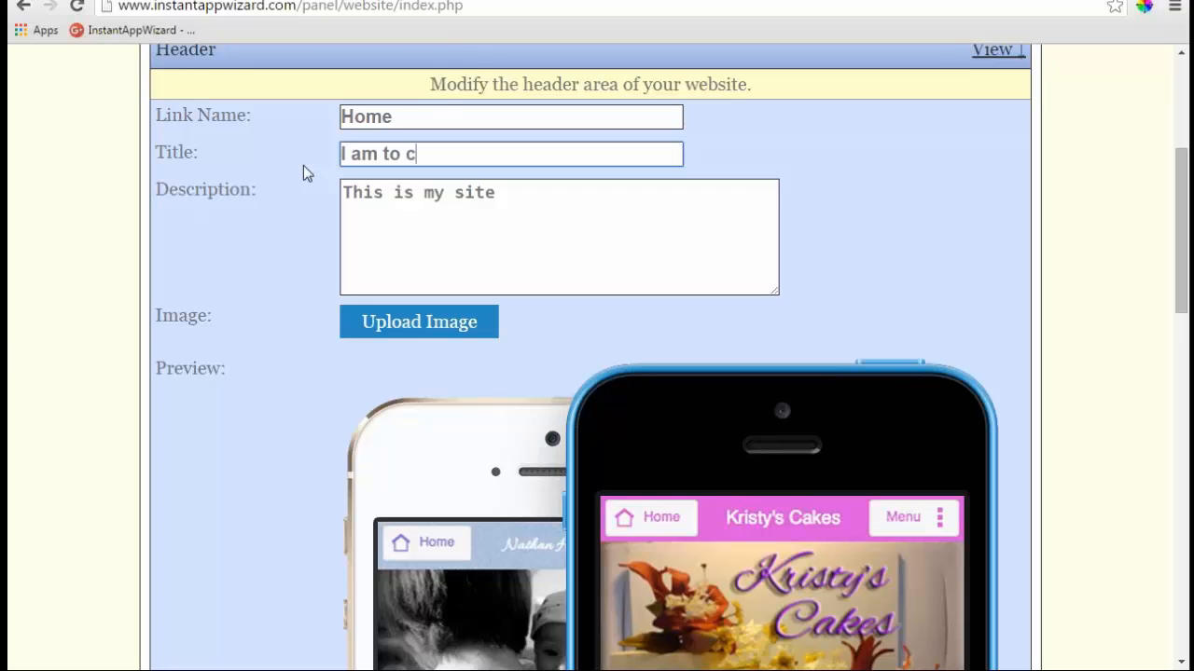
type("ool")
left_click(435, 113)
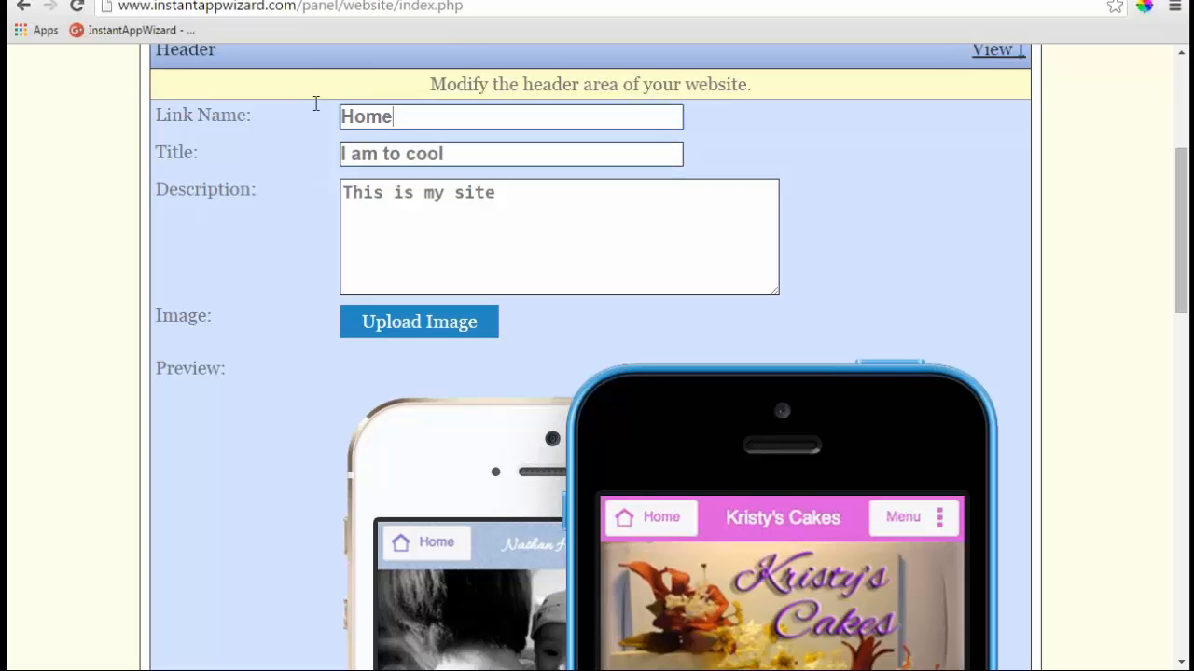
key("ctrl+a")
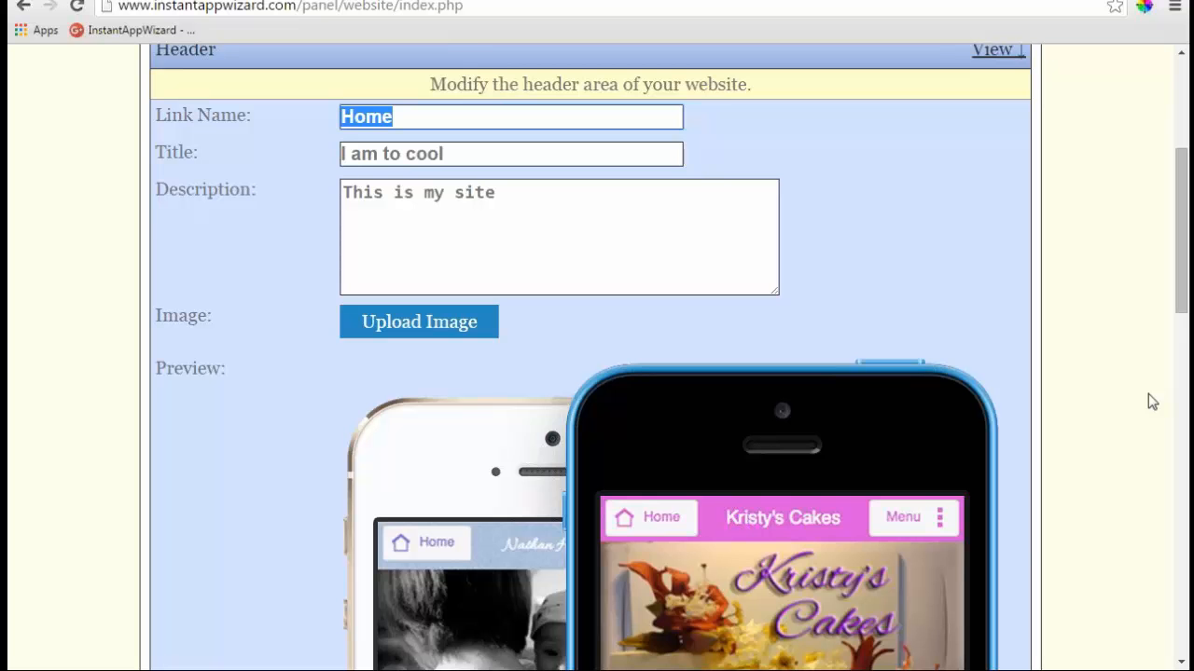
type("I")
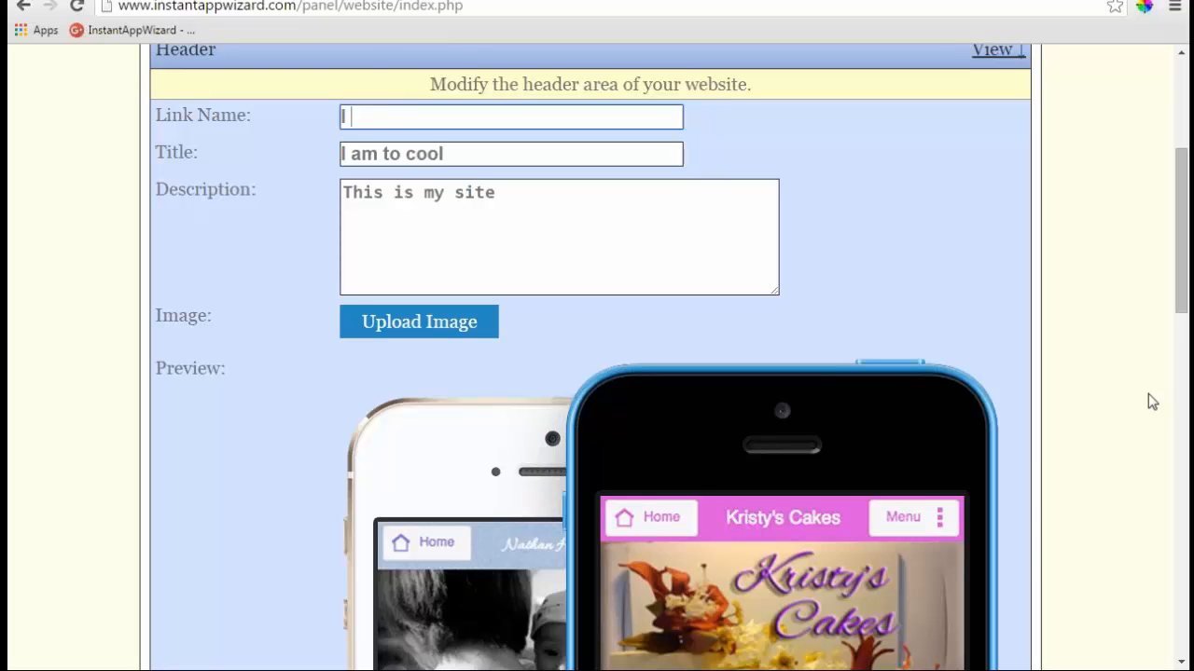
type(" am da man")
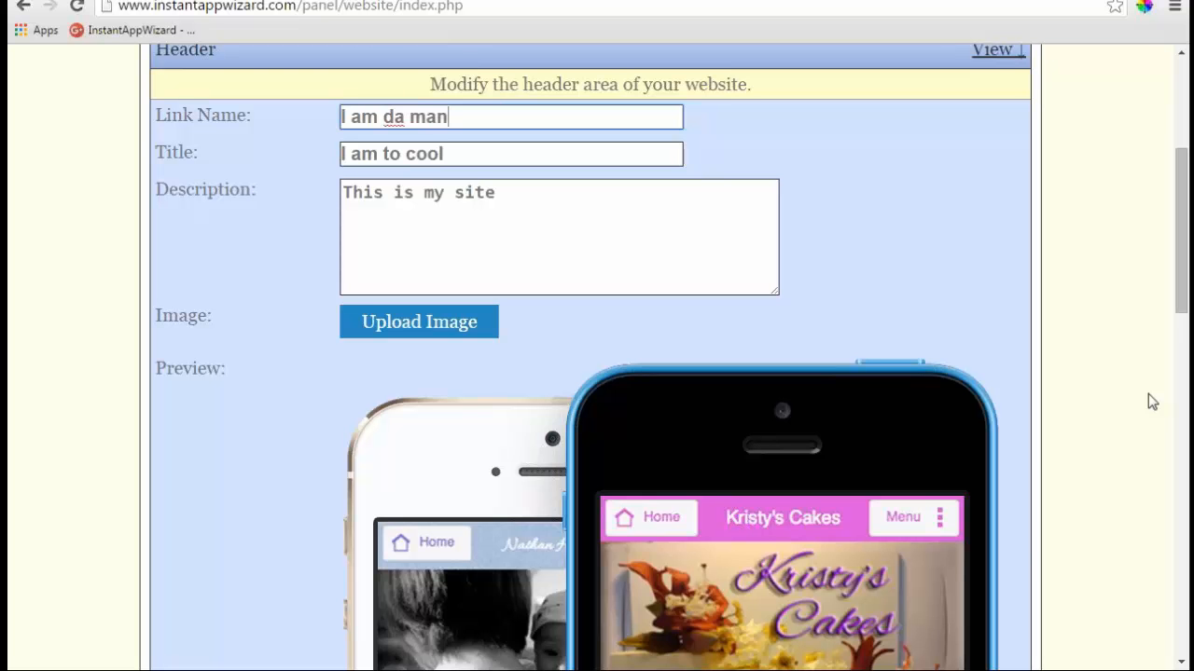
scroll(654, 400, "down", 9)
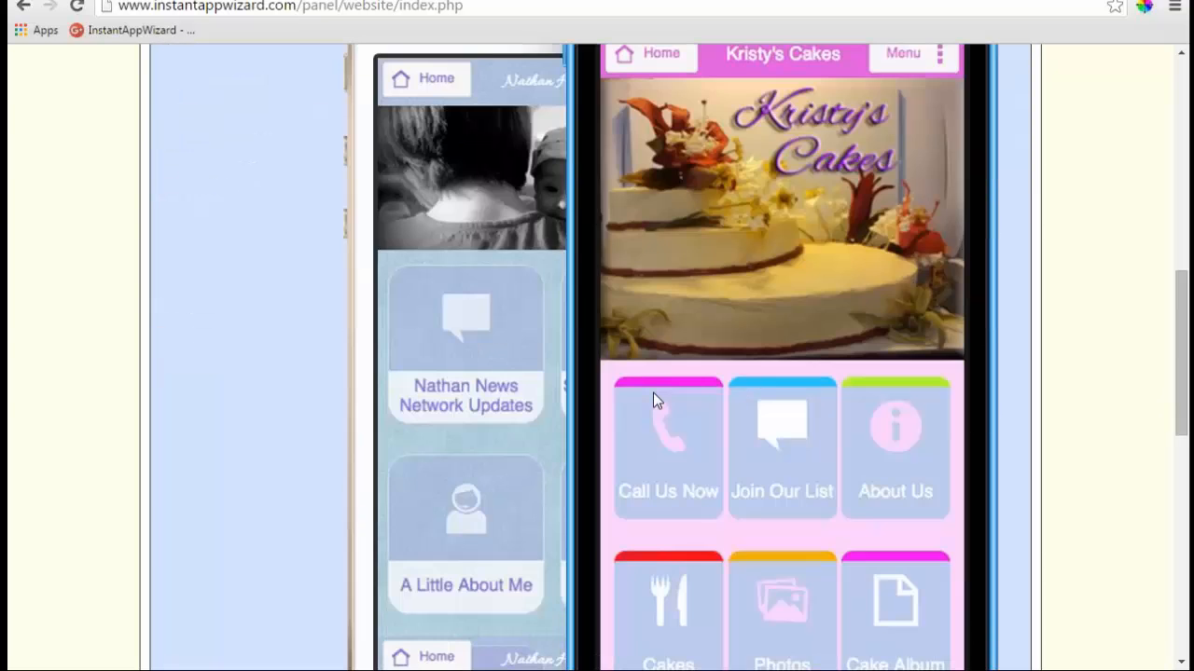
left_click(368, 475)
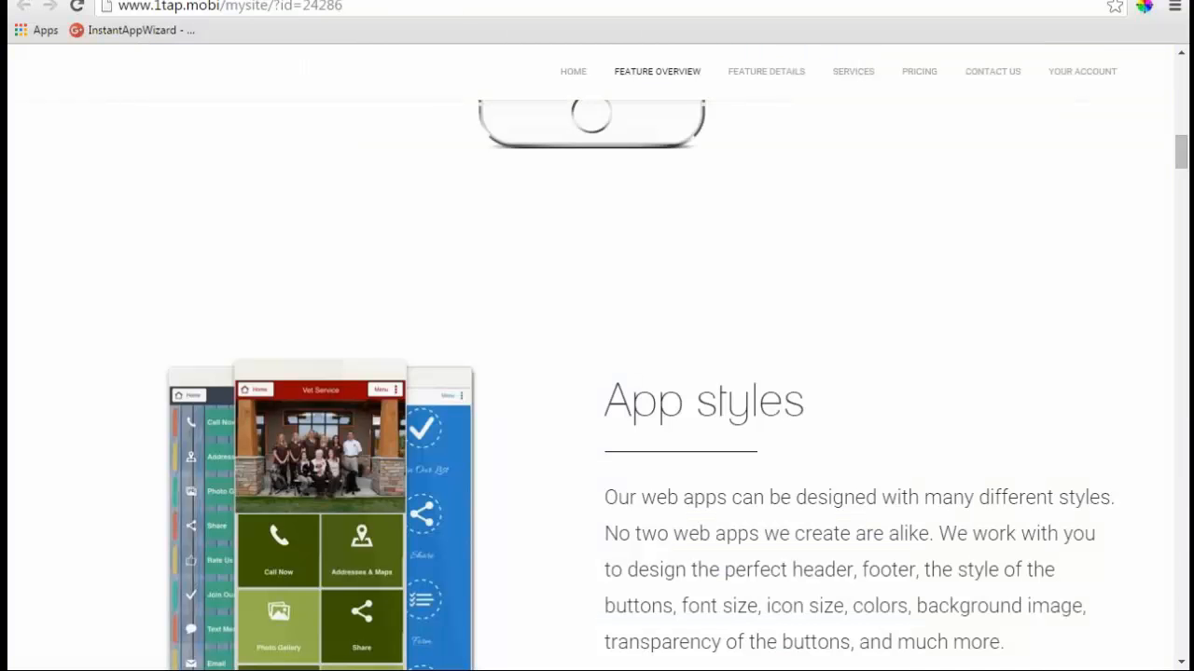
- Remove the stray '+' character from the browser address bar
left_click(696, 6)
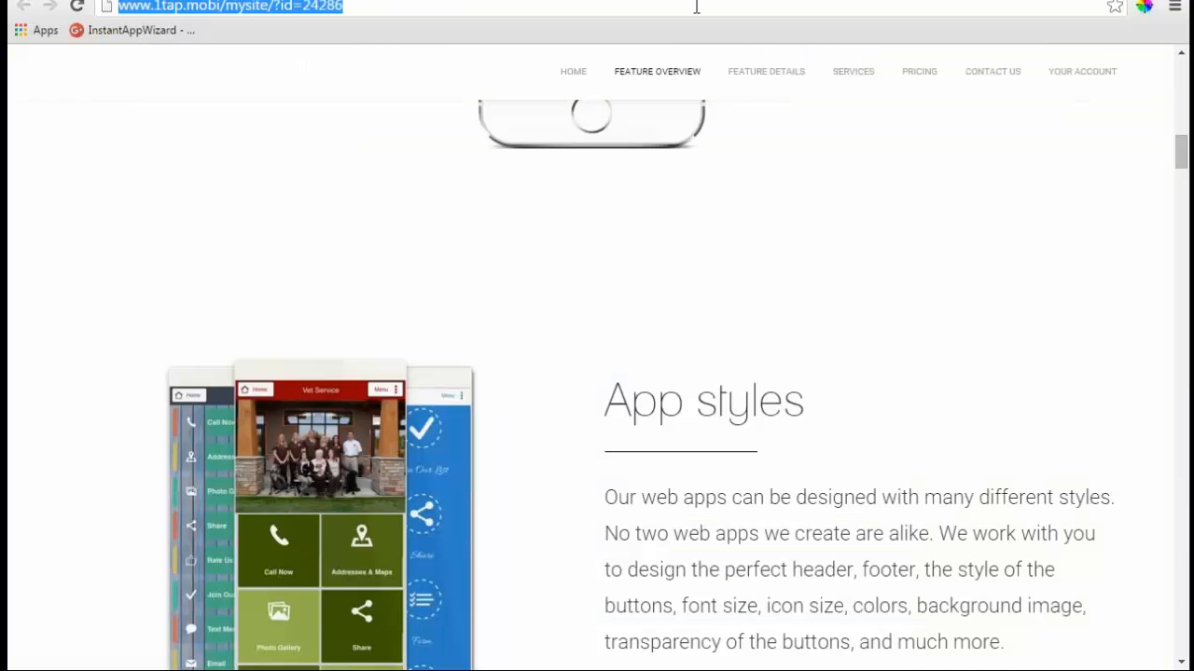
type("+")
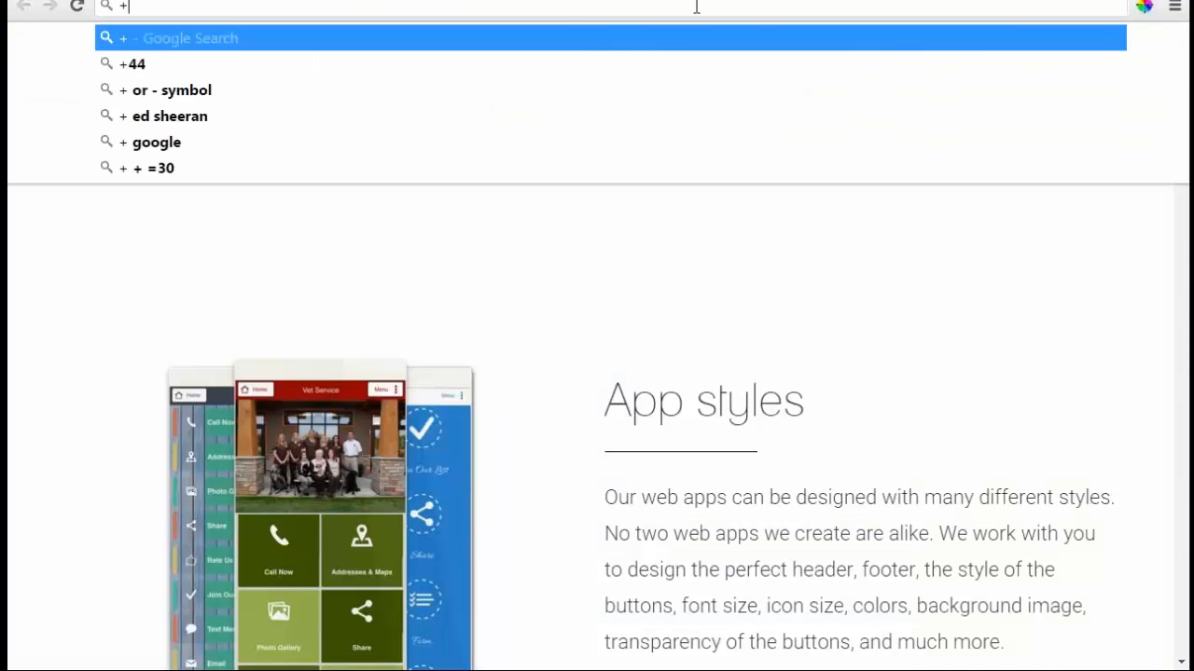
key("BackSpace")
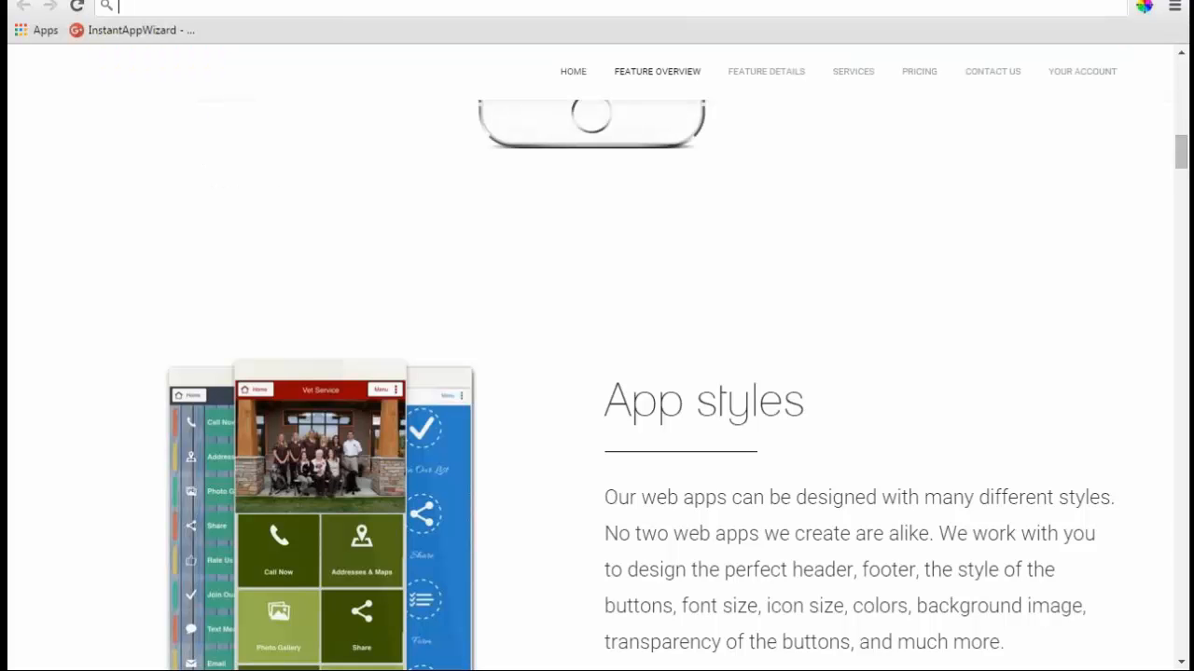
right_click(147, 6)
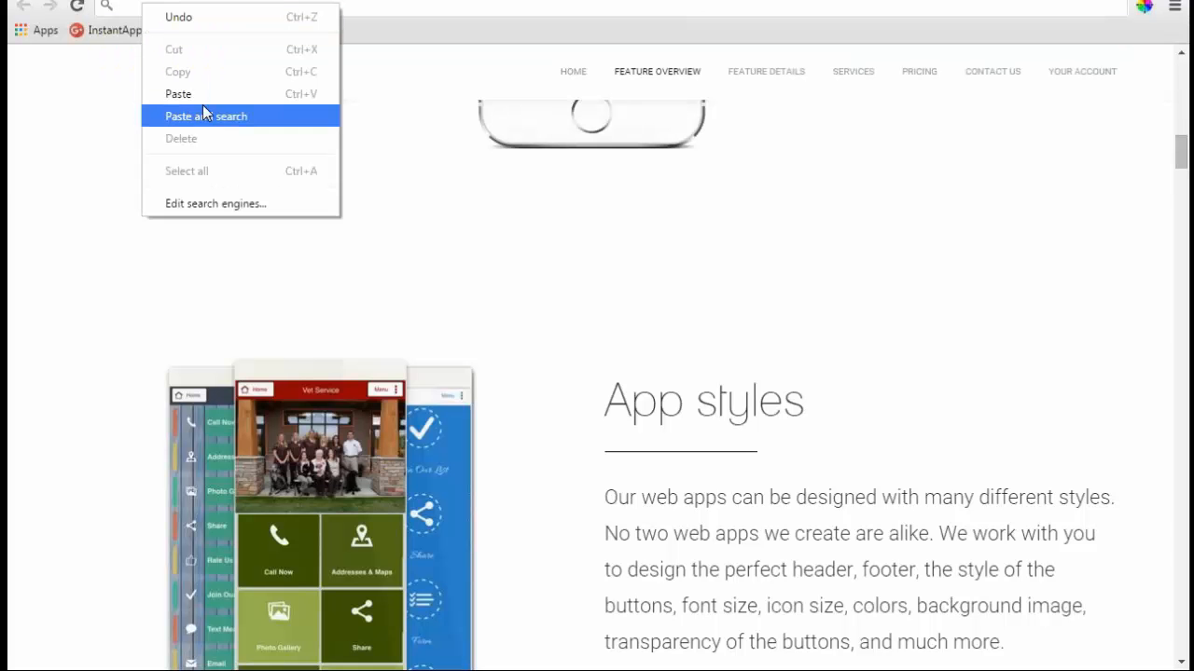
left_click(189, 99)
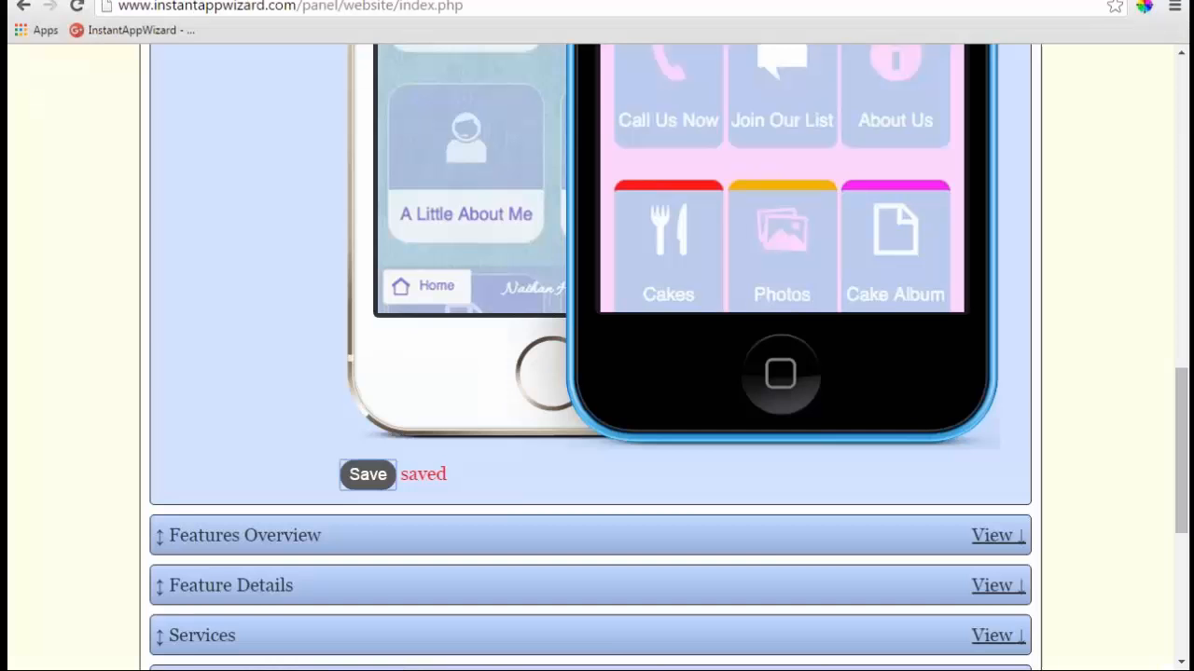
scroll(395, 210, "up", 7)
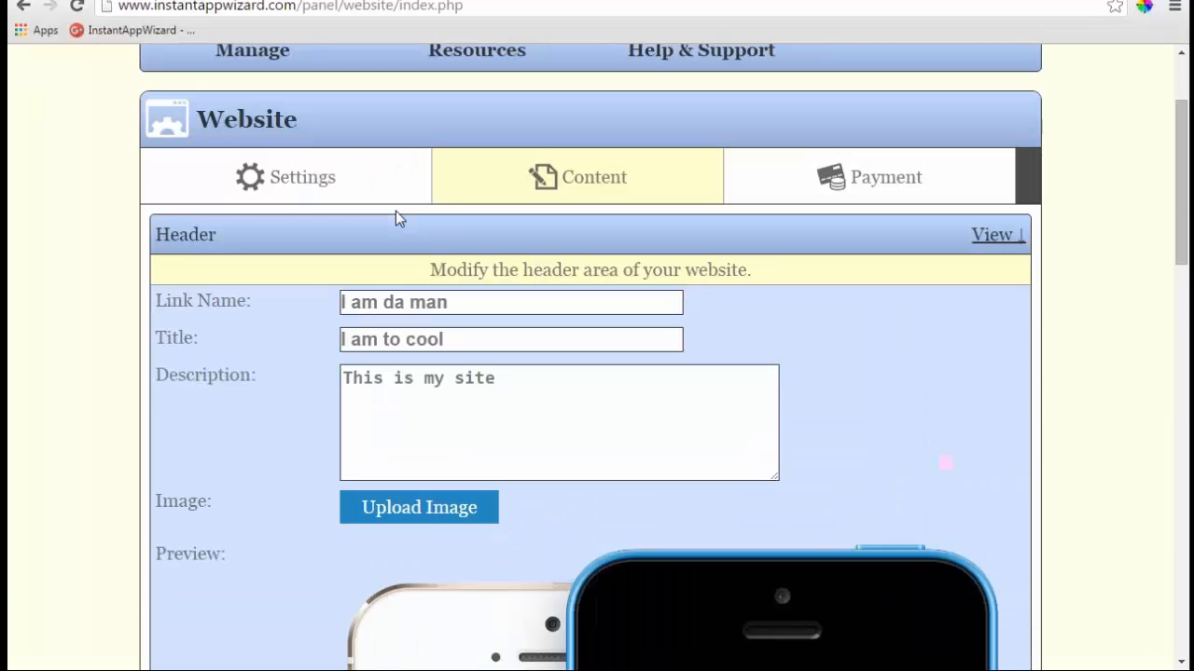
- Open the Domain Name website URL in a new tab, check the 'I am to cool' header, and return
left_click(313, 177)
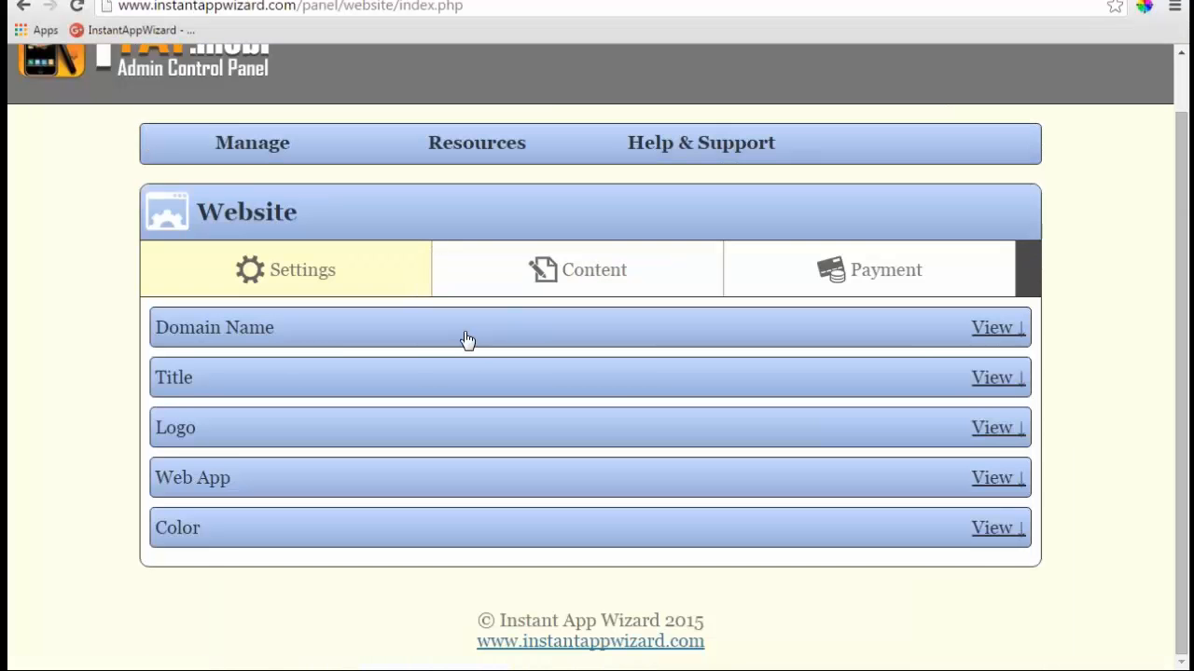
left_click(467, 339)
right_click(665, 394)
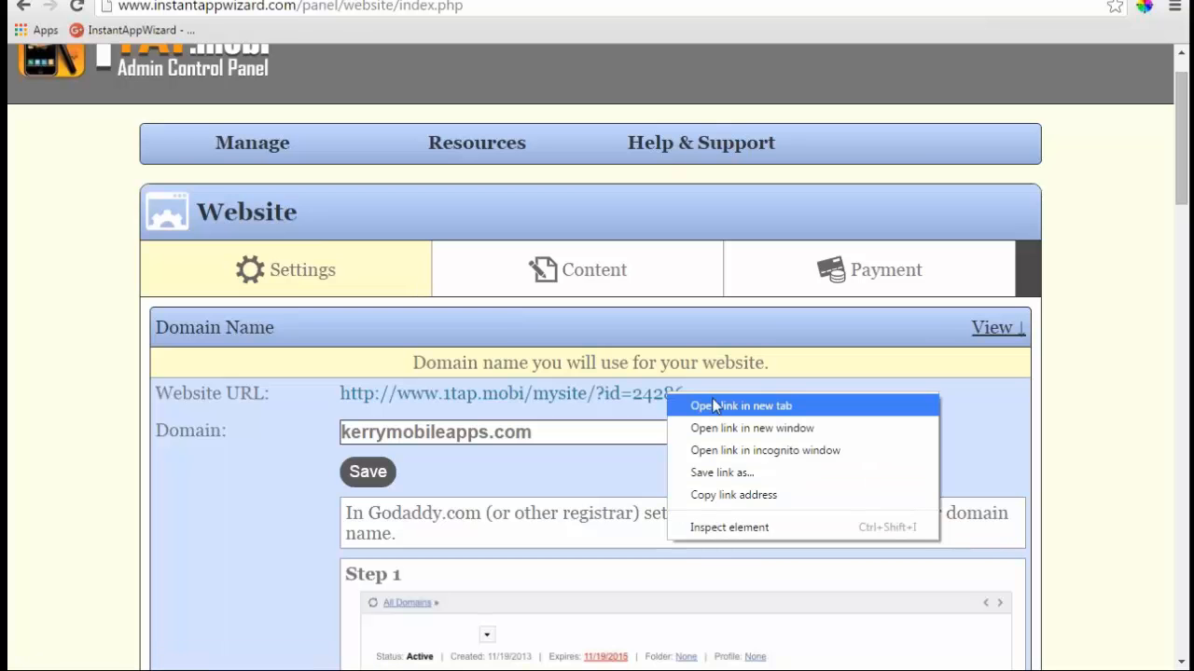
left_click(715, 405)
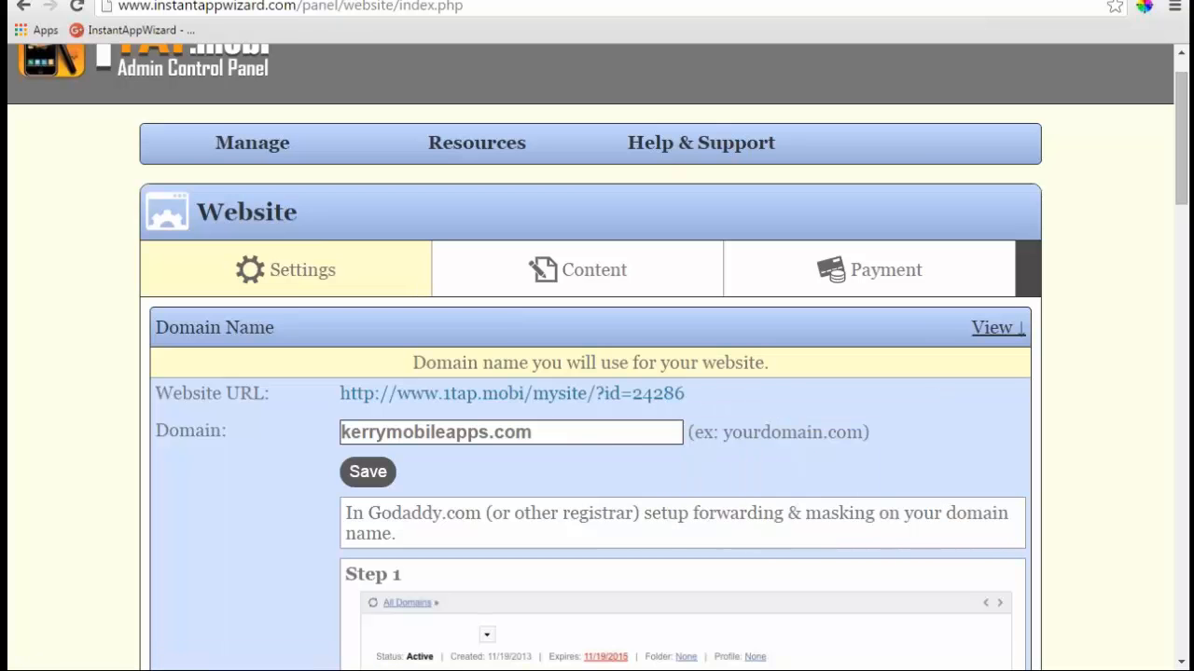
left_click(429, 1)
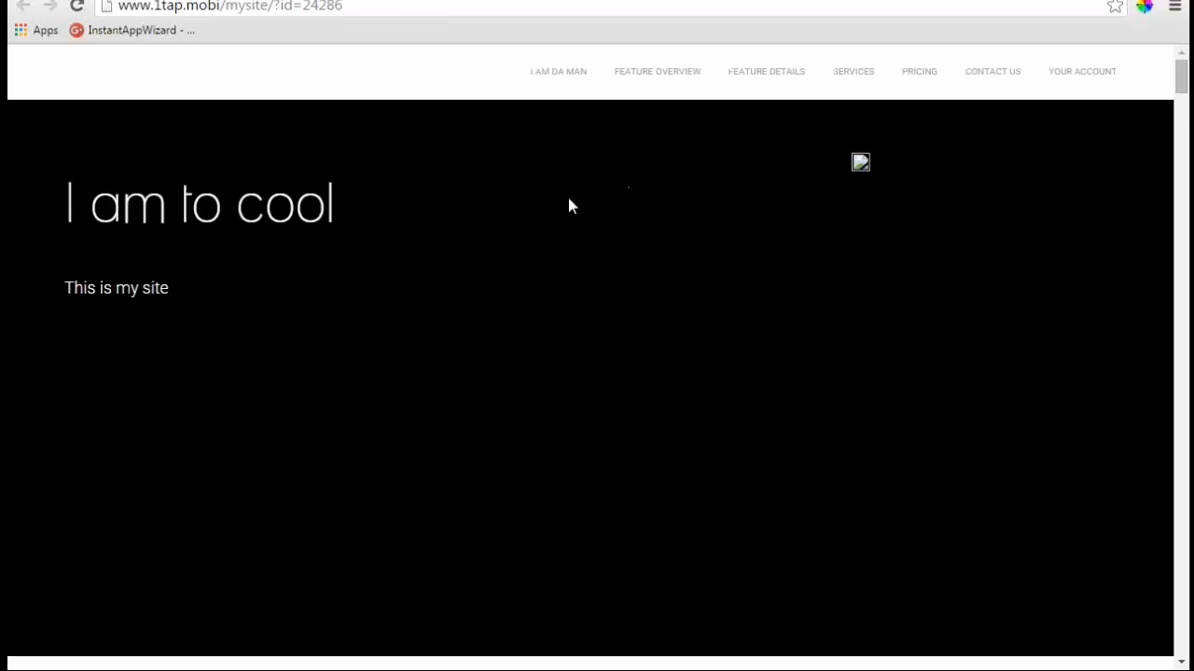
scroll(213, 256, "down", 1)
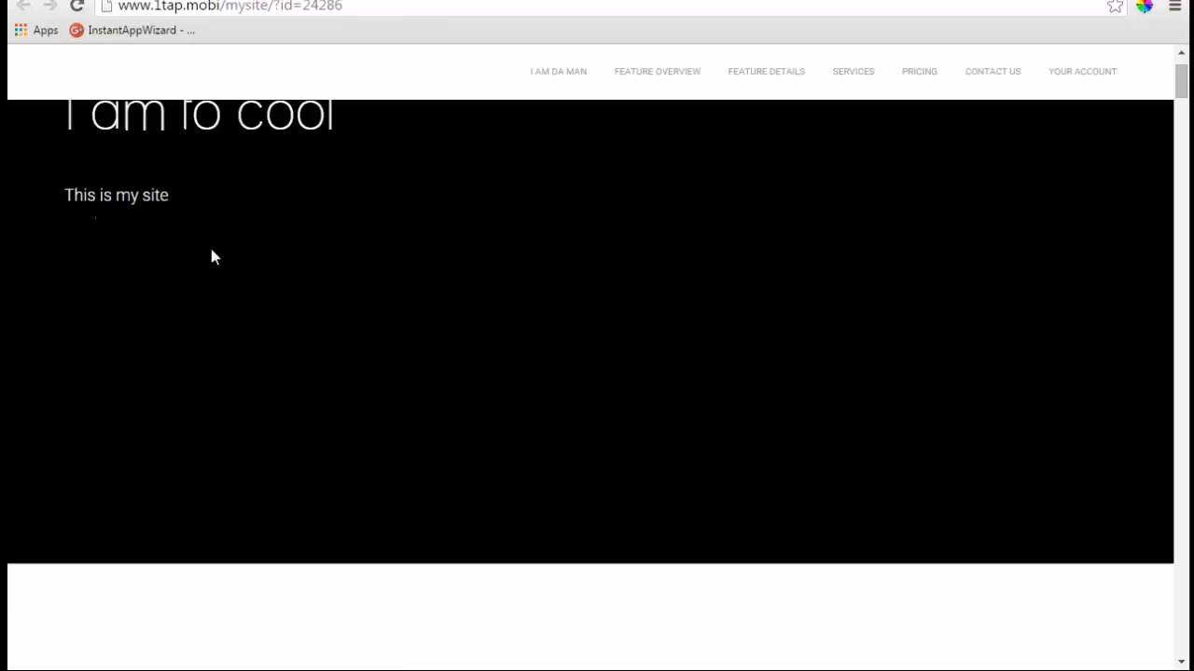
scroll(213, 257, "up", 1)
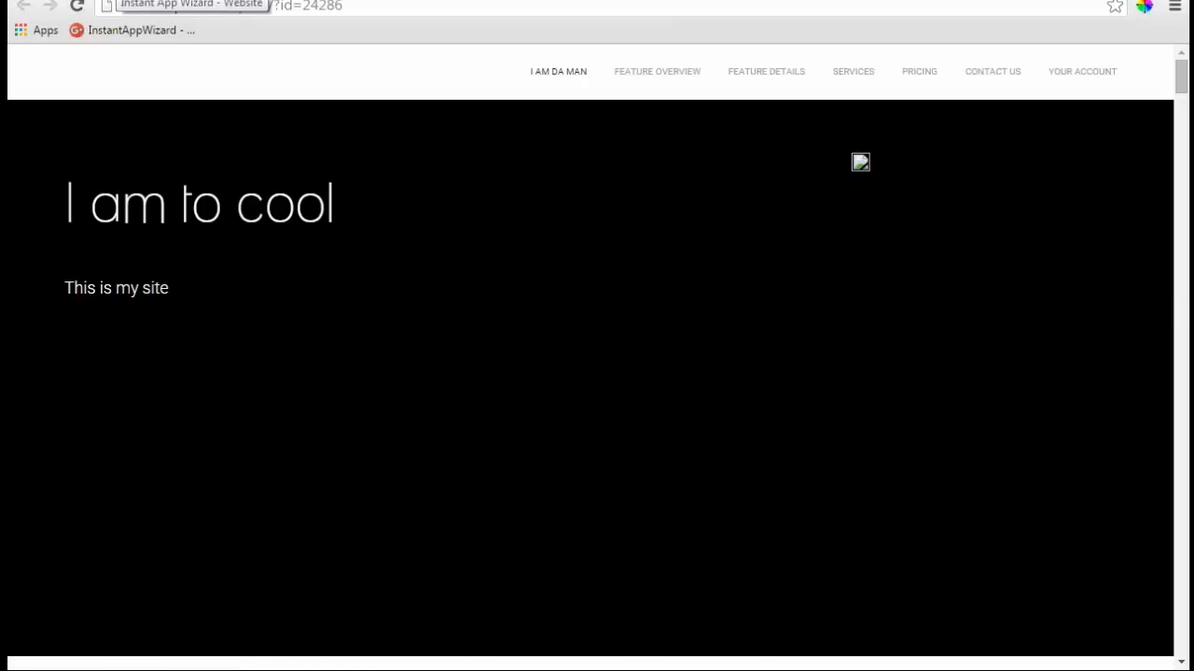
left_click(119, 1)
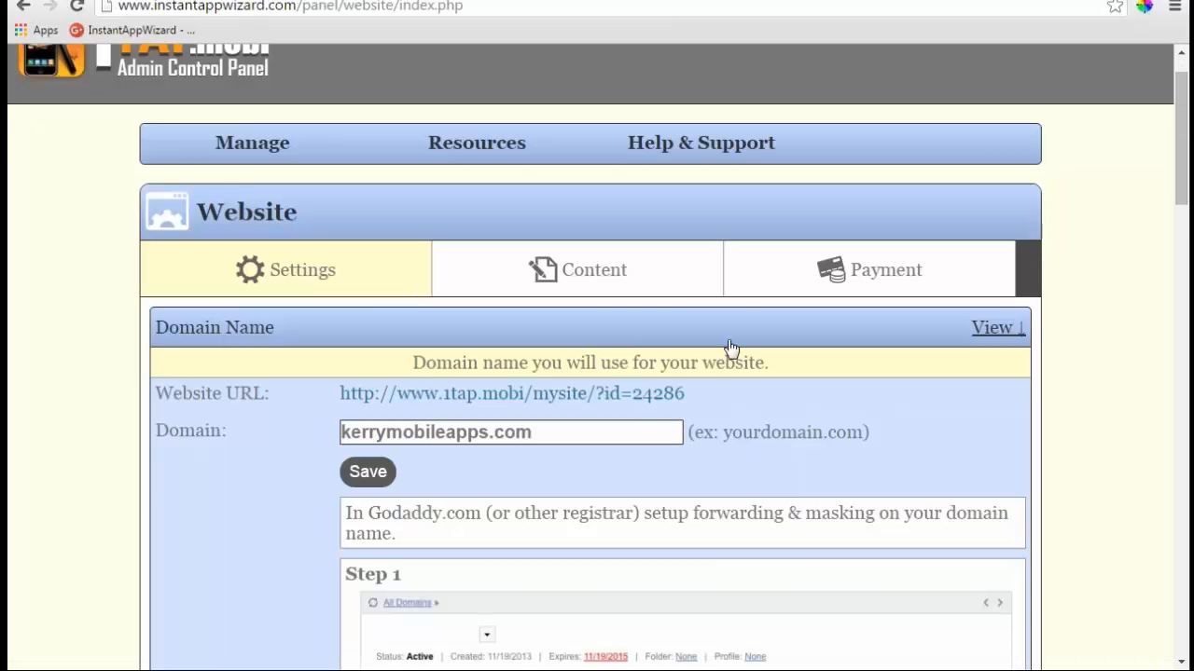
- Reload the Website management page and expand the Features Overview content section
scroll(730, 349, "down", 3)
scroll(730, 349, "up", 4)
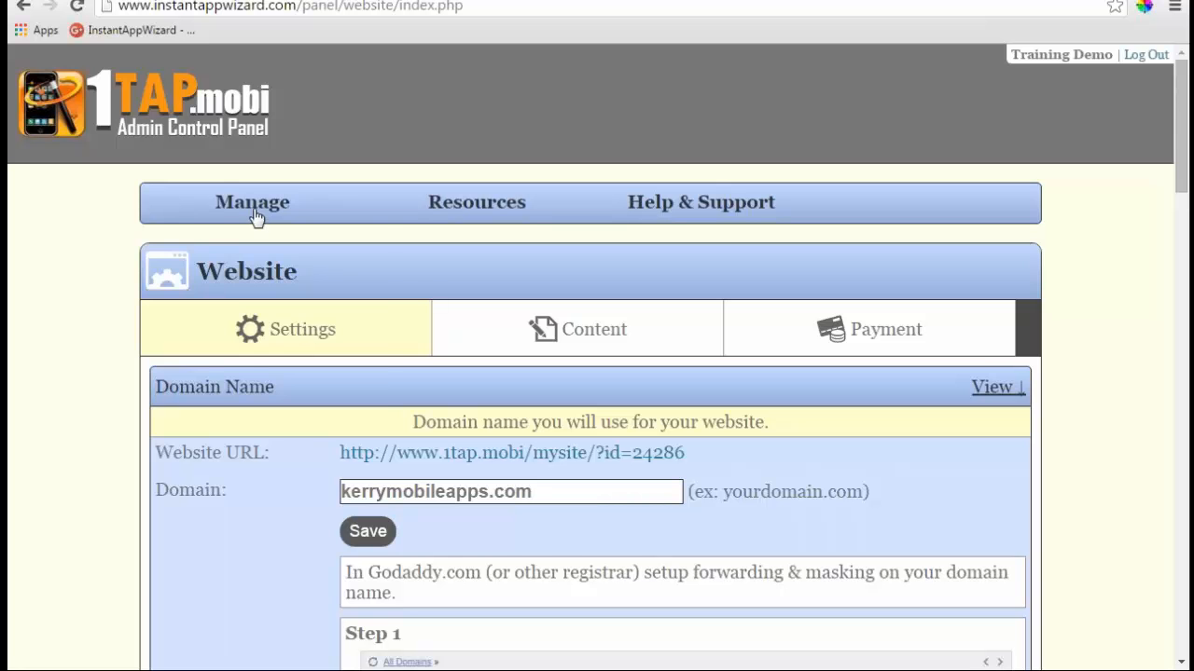
mouse_move(255, 218)
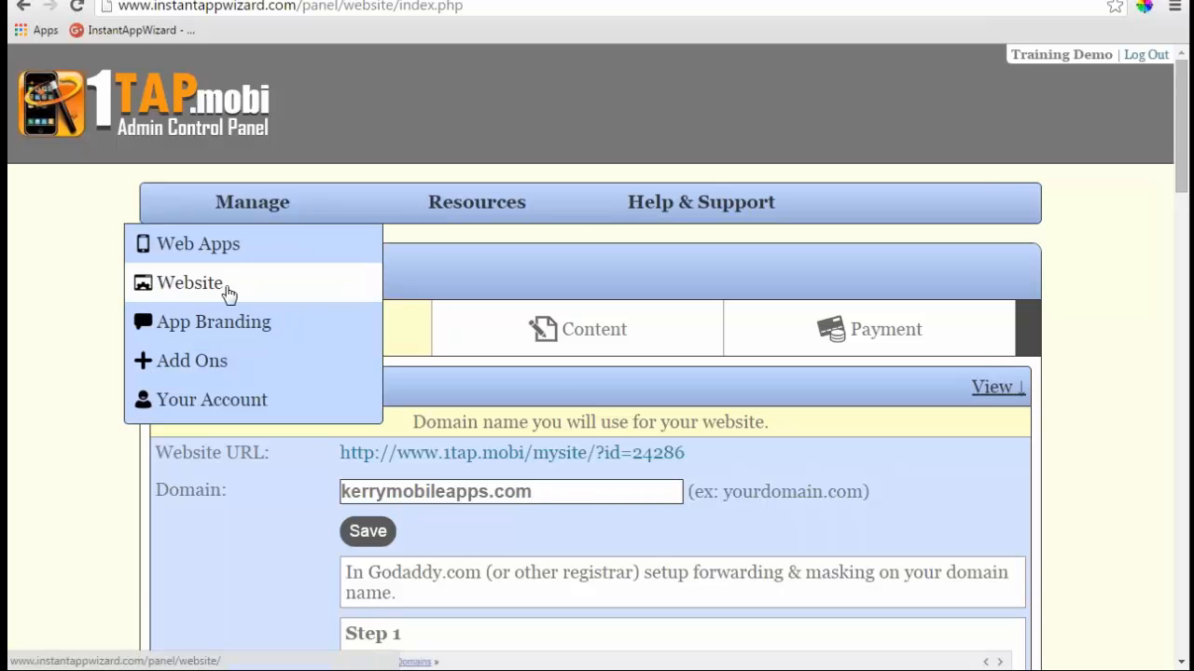
left_click(229, 294)
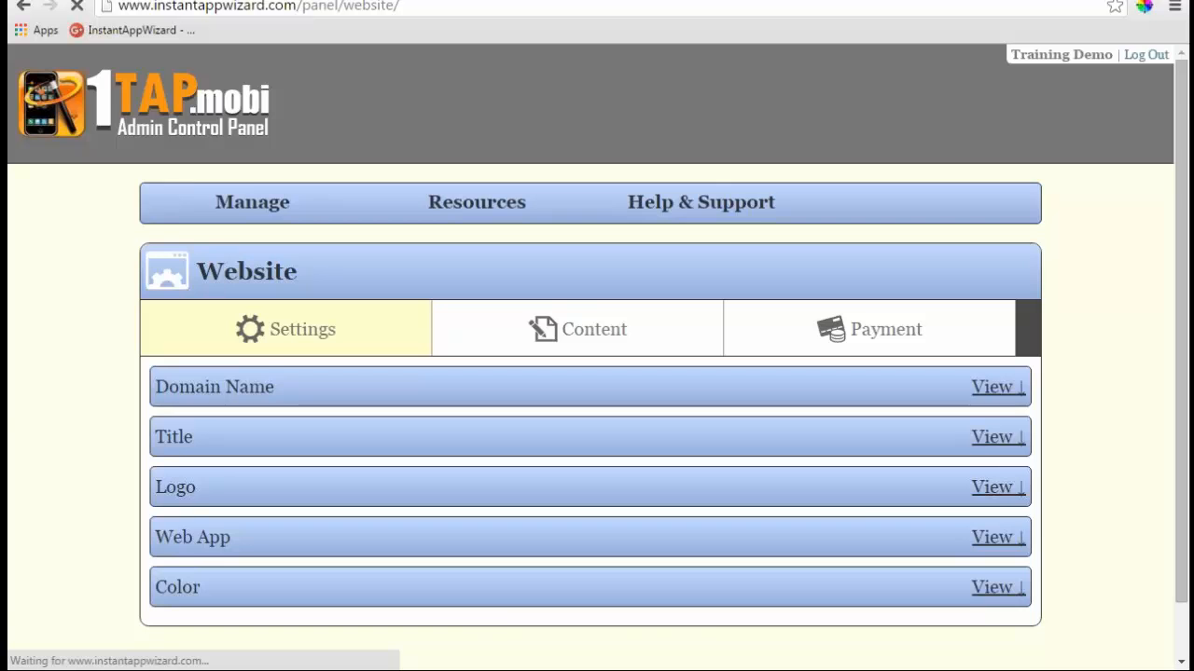
scroll(596, 373, "down", 1)
left_click(621, 292)
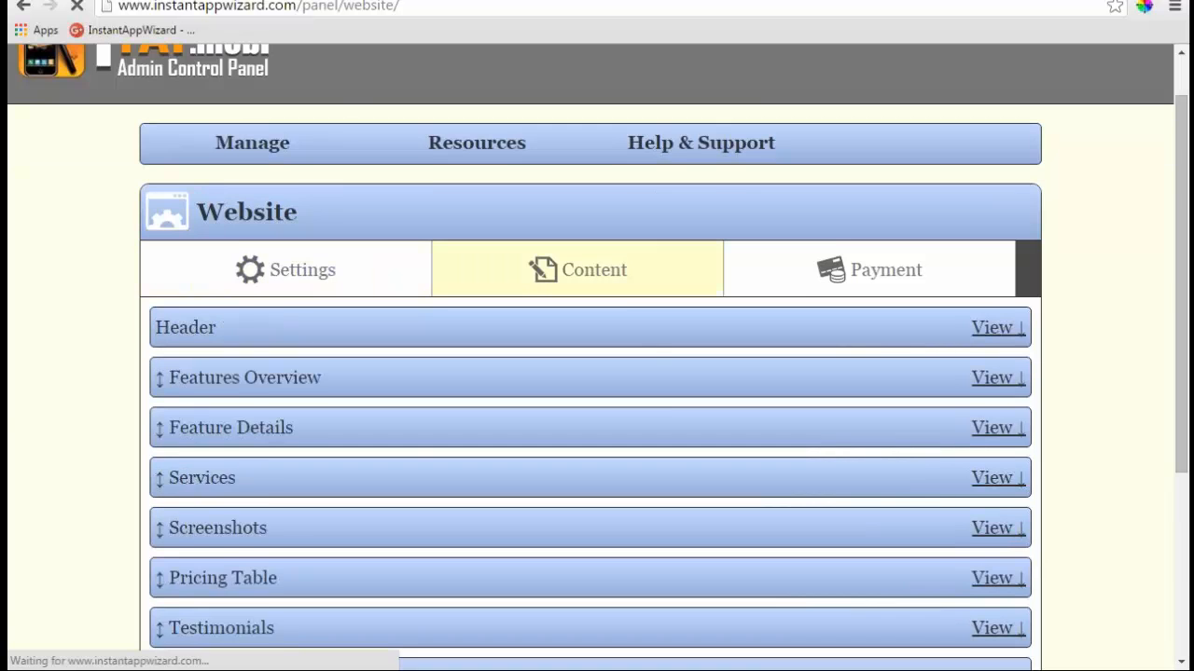
scroll(653, 347, "down", 2)
left_click(996, 192)
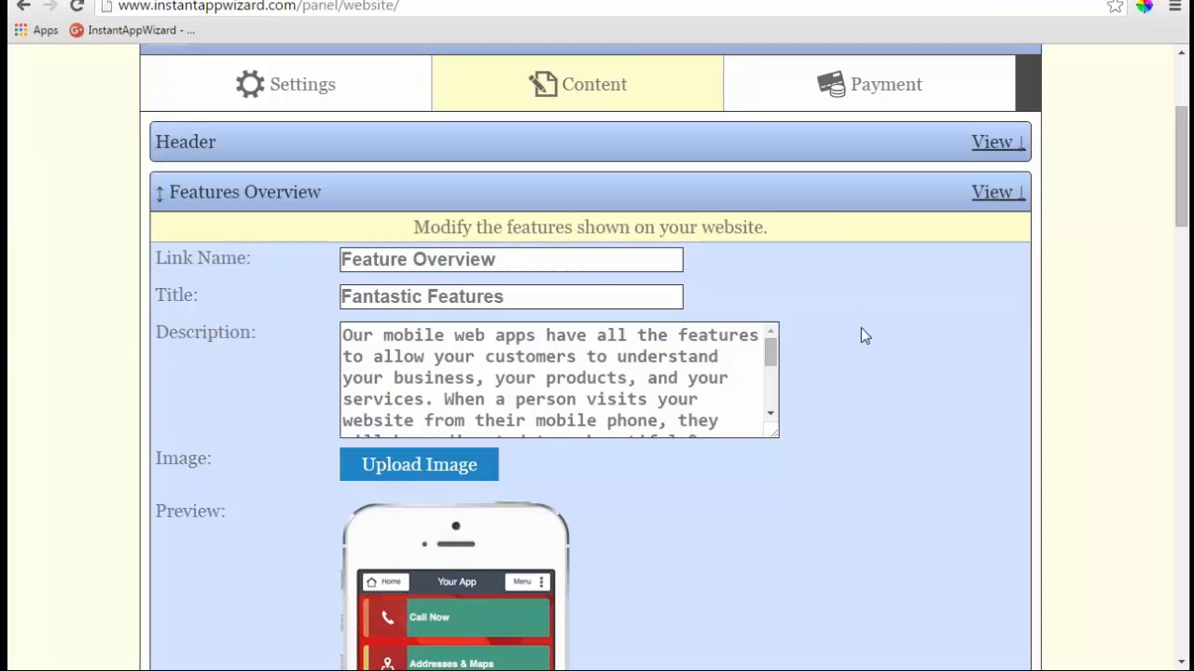
- Give the Tap-to-call item the phone icon and scroll down to the section bars
scroll(860, 329, "down", 5)
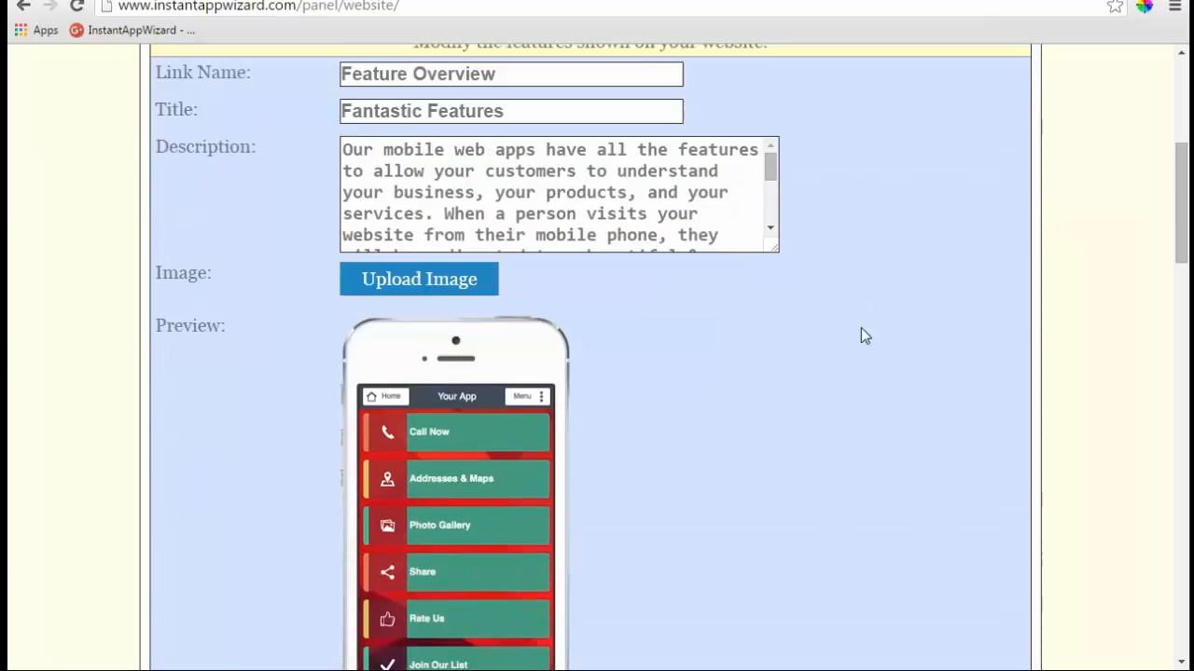
scroll(861, 332, "down", 2)
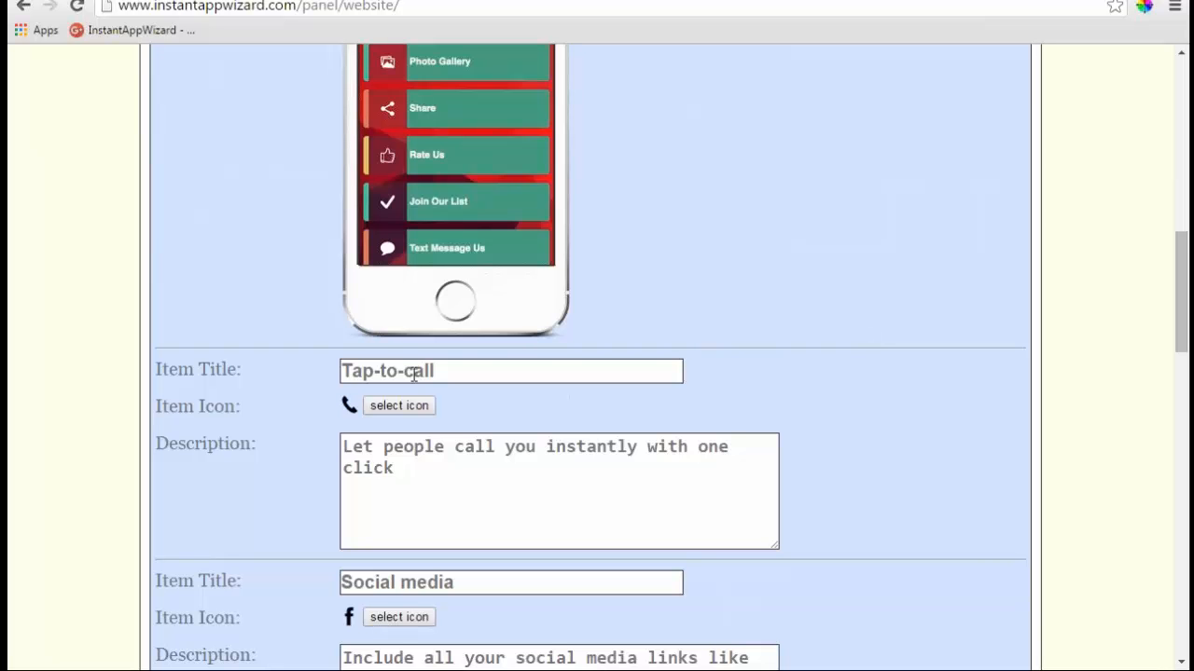
scroll(613, 349, "up", 2)
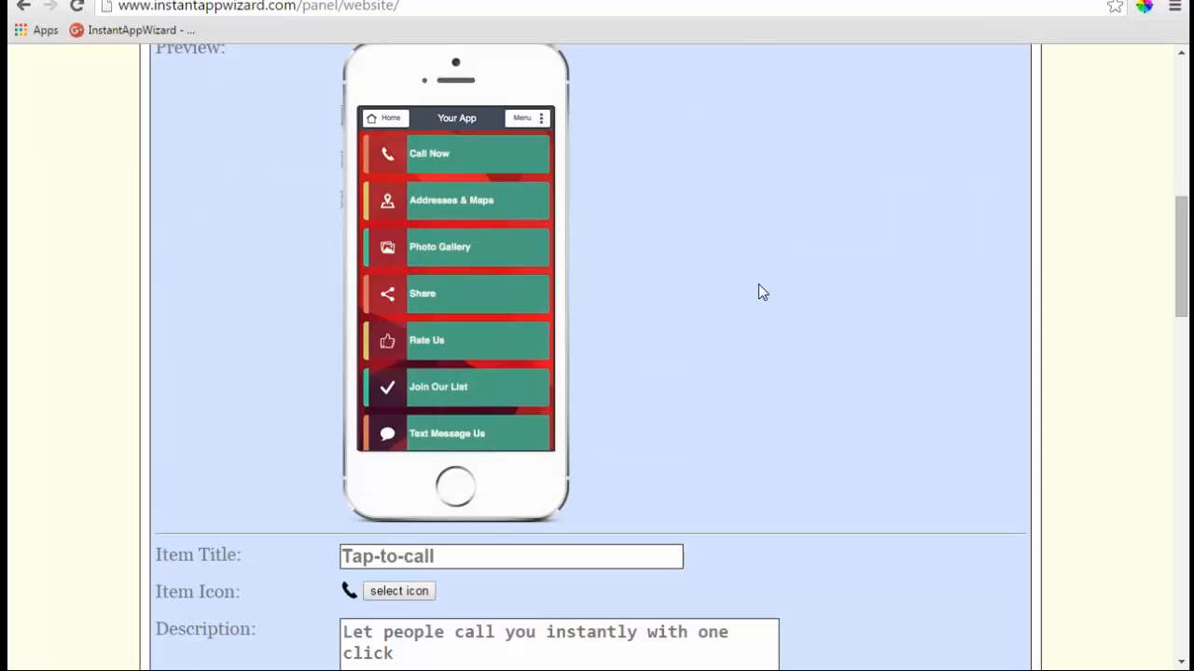
scroll(759, 291, "down", 1)
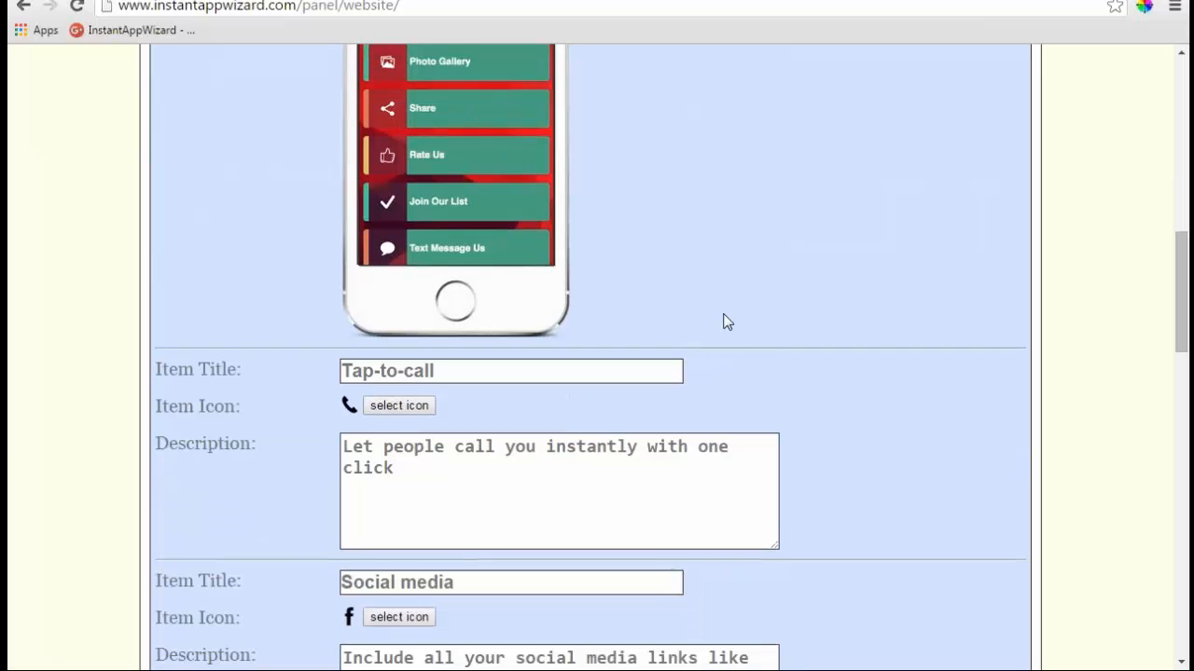
left_click(383, 405)
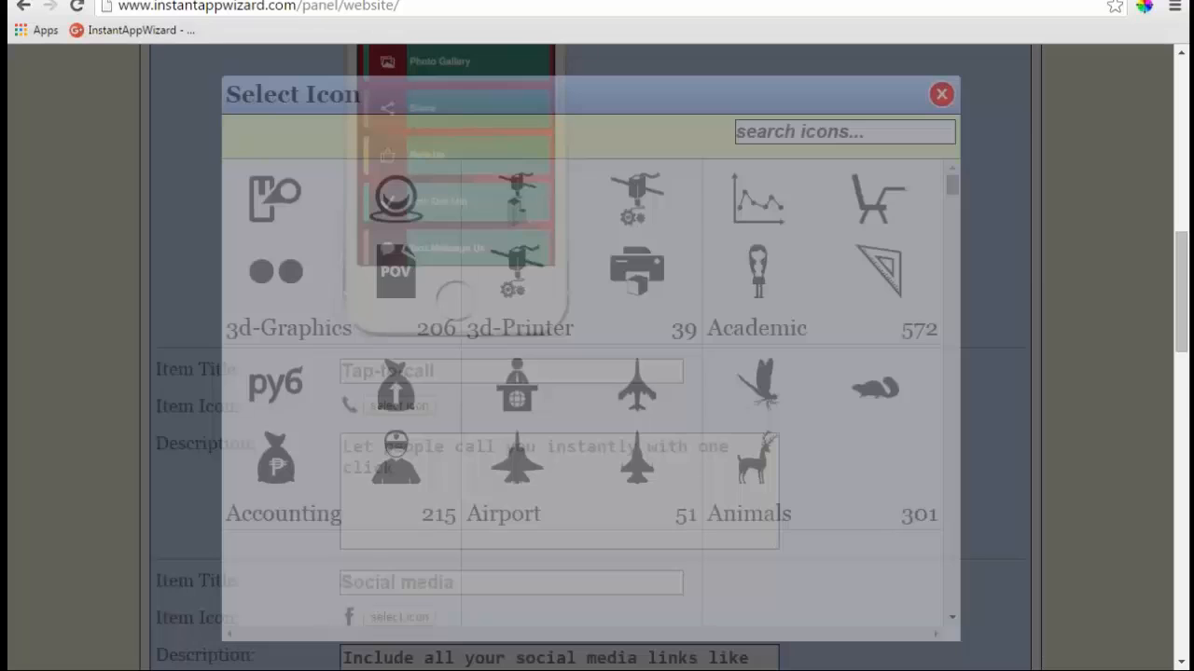
scroll(740, 331, "down", 3)
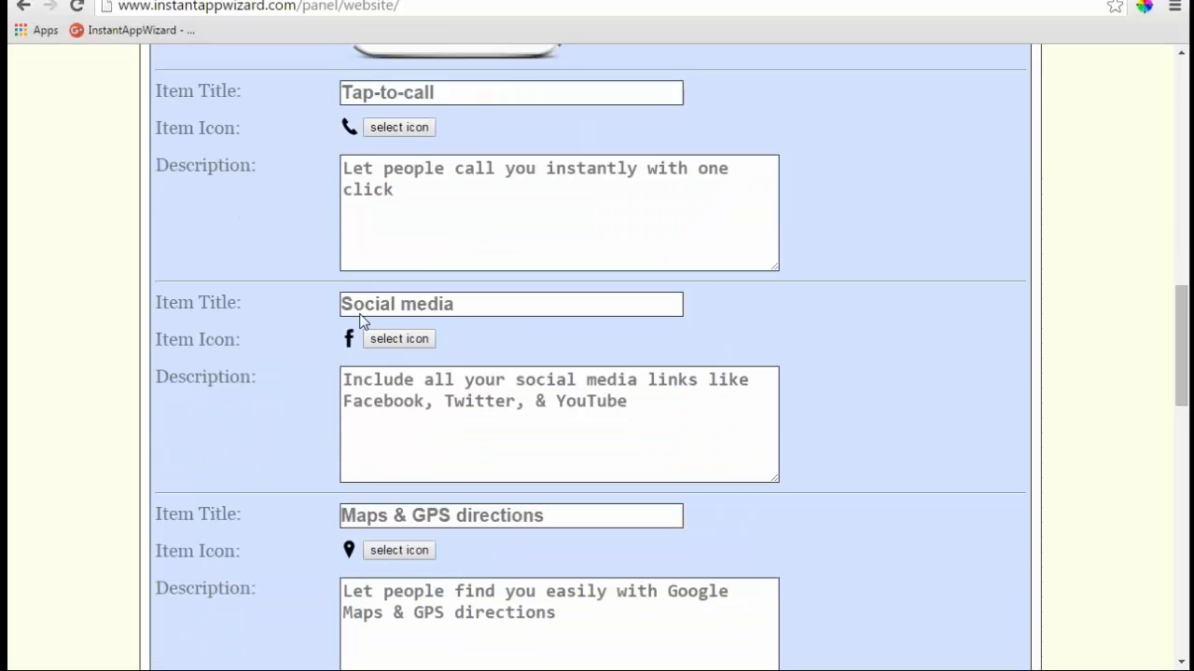
scroll(621, 368, "up", 2)
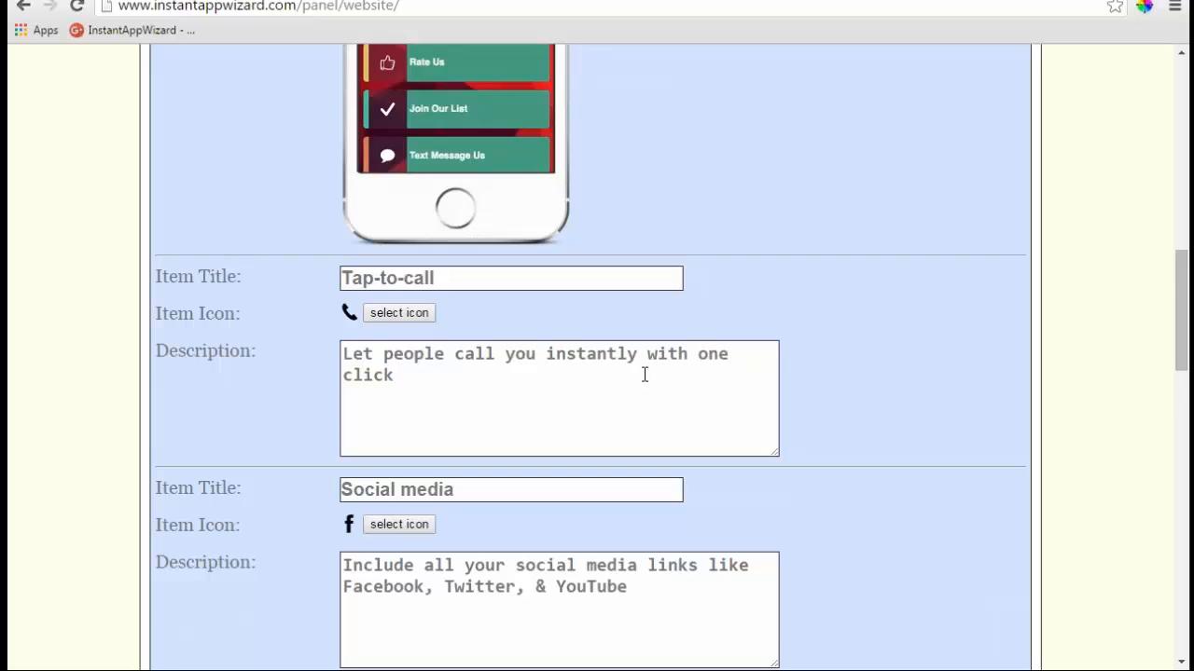
scroll(644, 374, "down", 5)
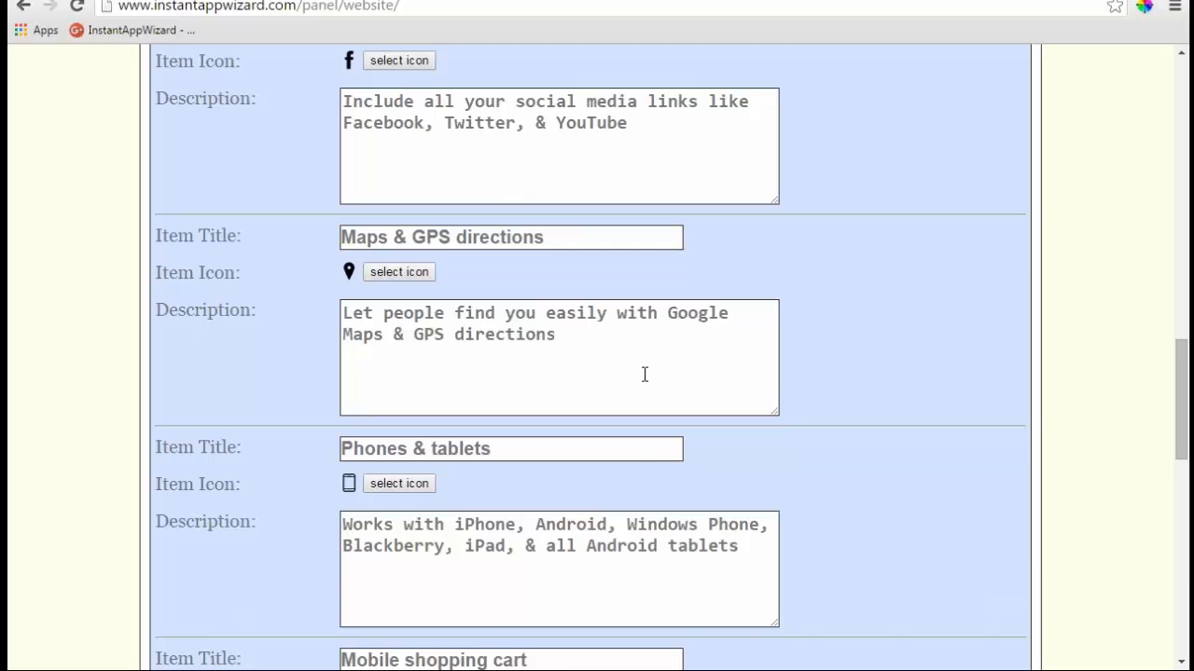
scroll(644, 373, "down", 7)
scroll(644, 374, "down", 2)
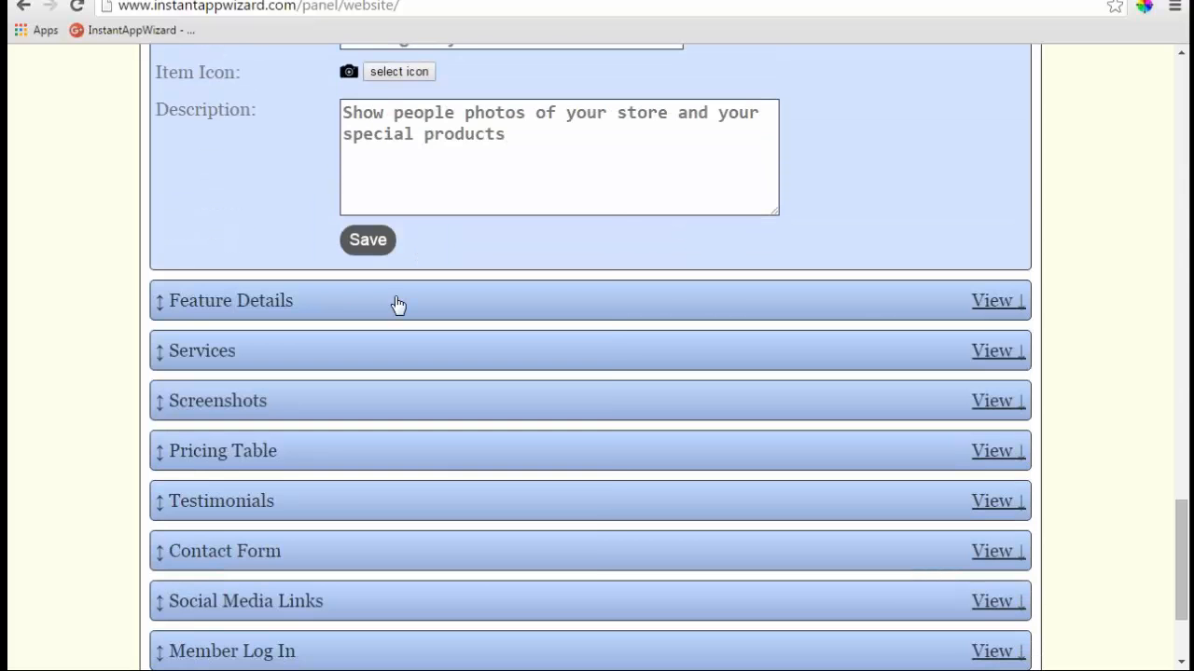
- Expand Feature Details to list its eight features, App styles through Shopping cart
left_click(398, 301)
scroll(397, 307, "up", 4)
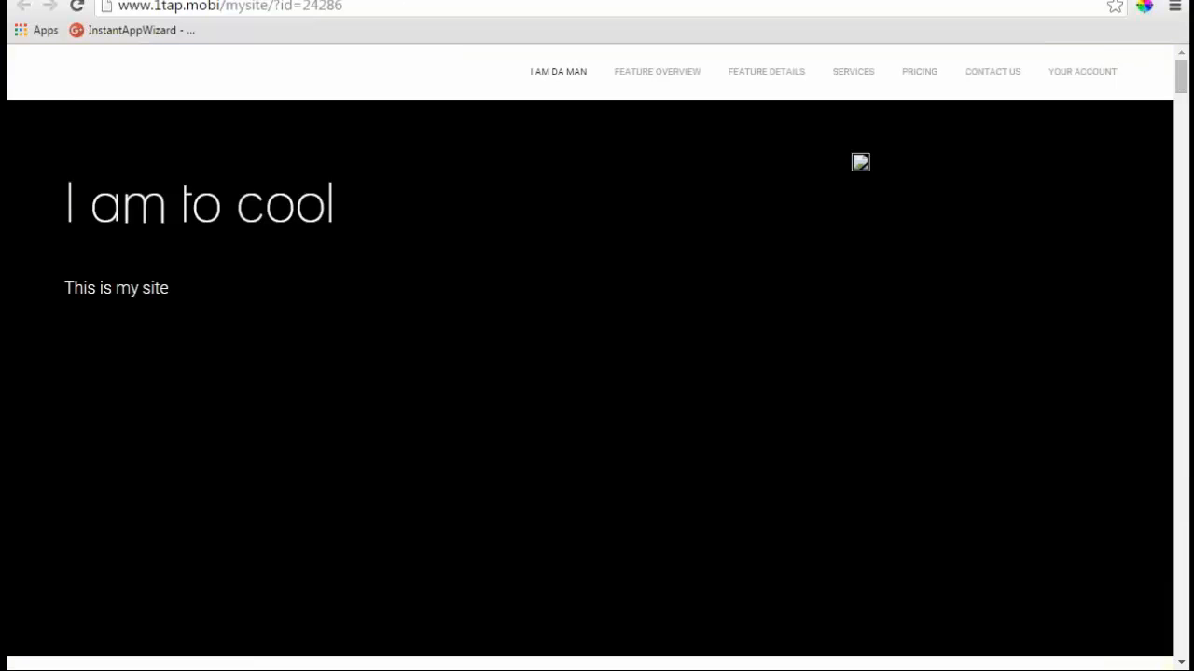
scroll(597, 280, "down", 2)
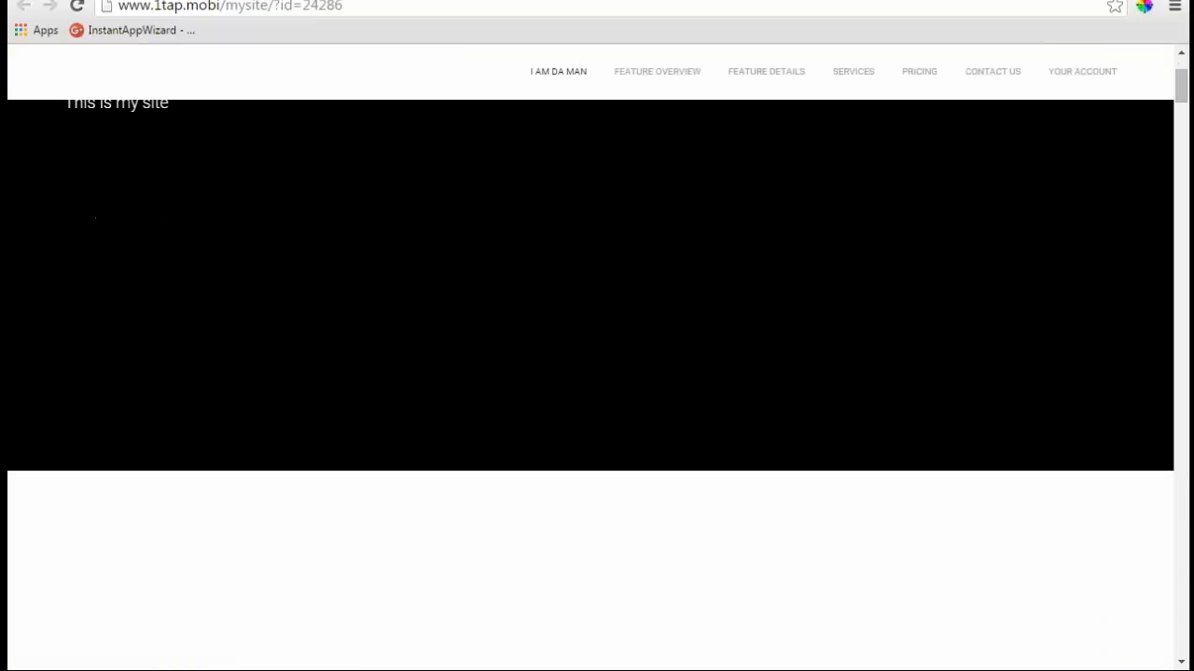
scroll(597, 373, "down", 4)
scroll(597, 373, "down", 2)
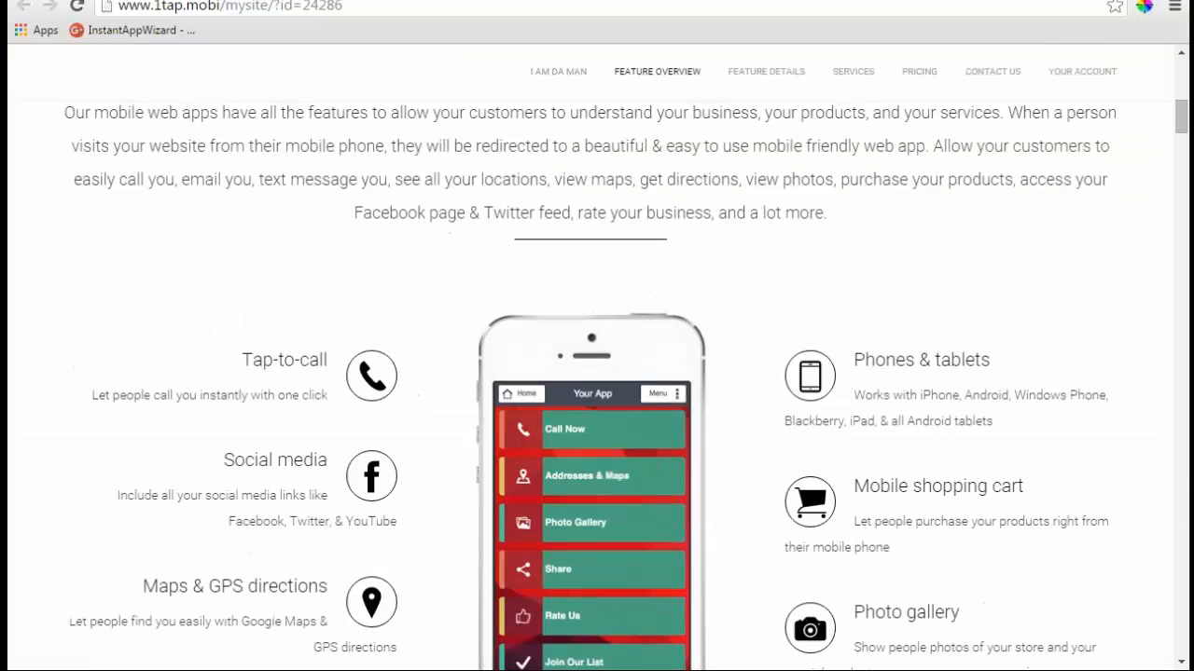
scroll(346, 280, "down", 1)
scroll(346, 280, "up", 1)
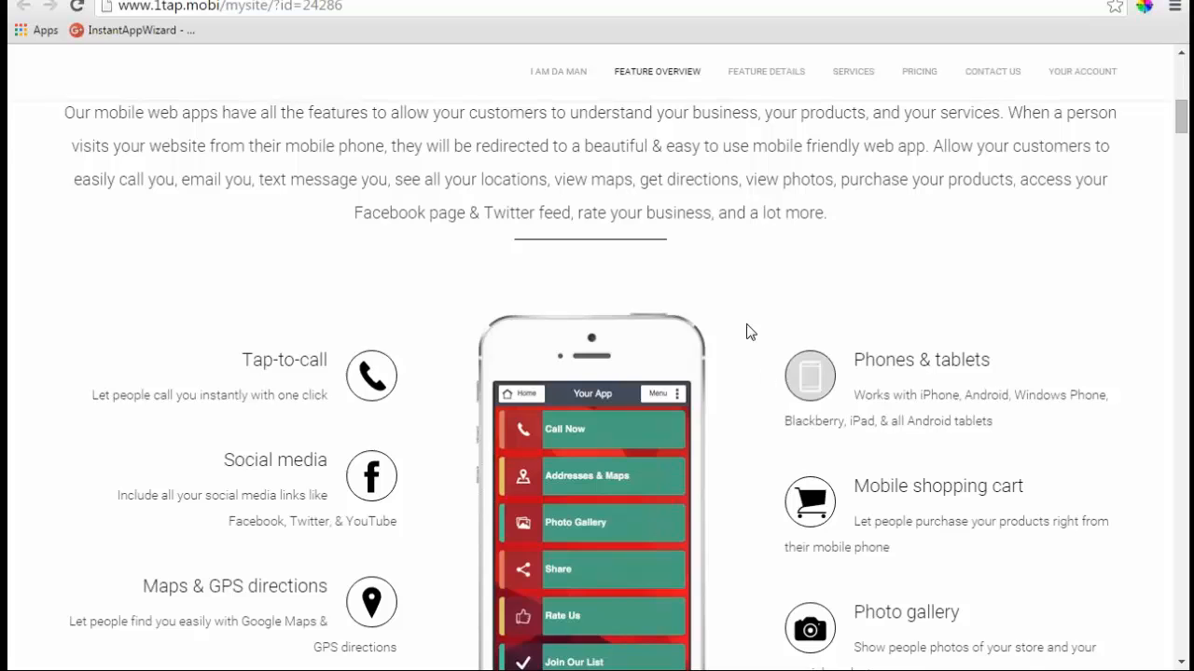
scroll(328, 336, "down", 5)
scroll(331, 335, "down", 1)
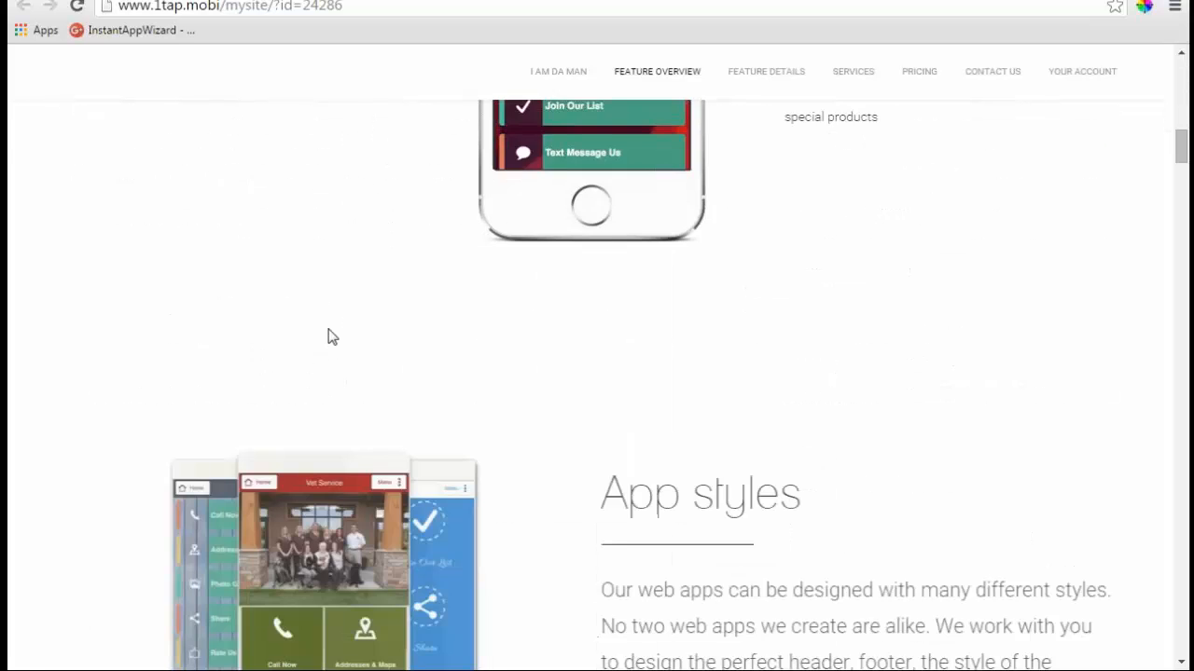
scroll(329, 337, "down", 1)
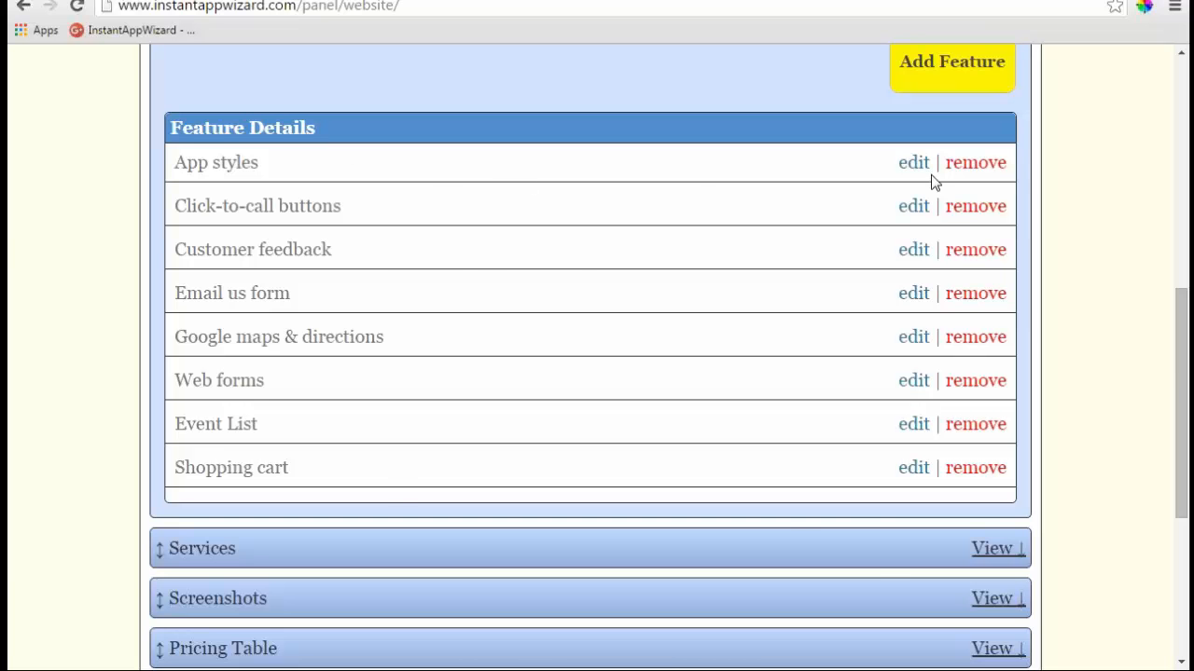
- Review the App styles edit form, then expand Services to show its three services
left_click(909, 165)
scroll(578, 294, "down", 2)
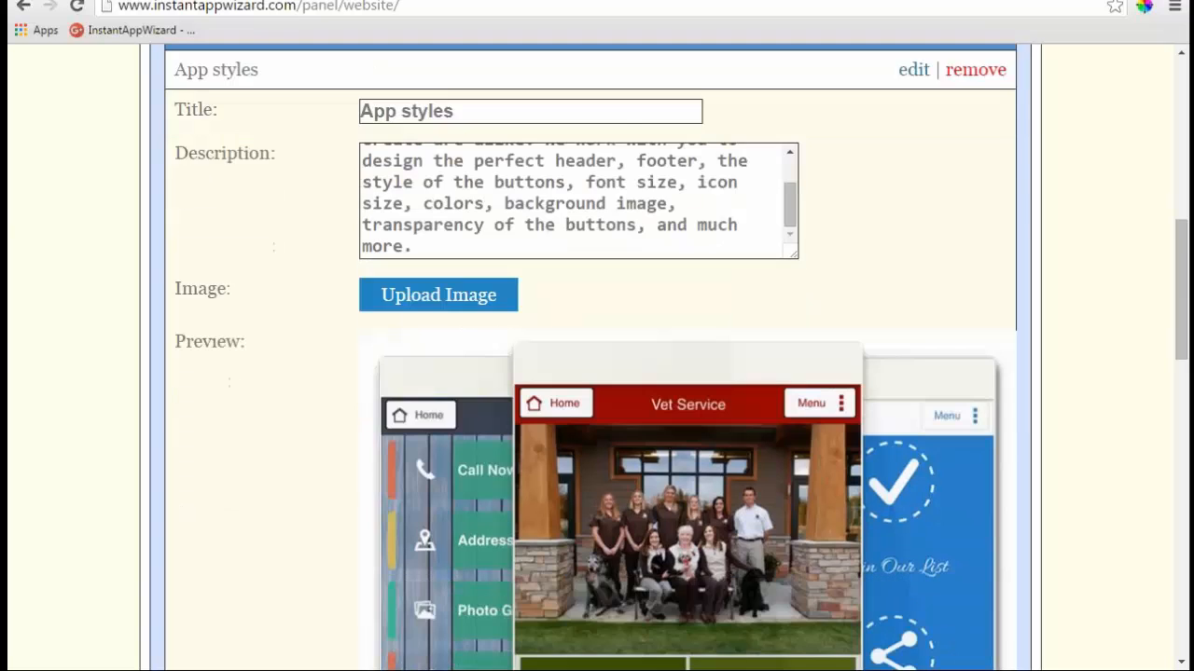
scroll(378, 359, "down", 4)
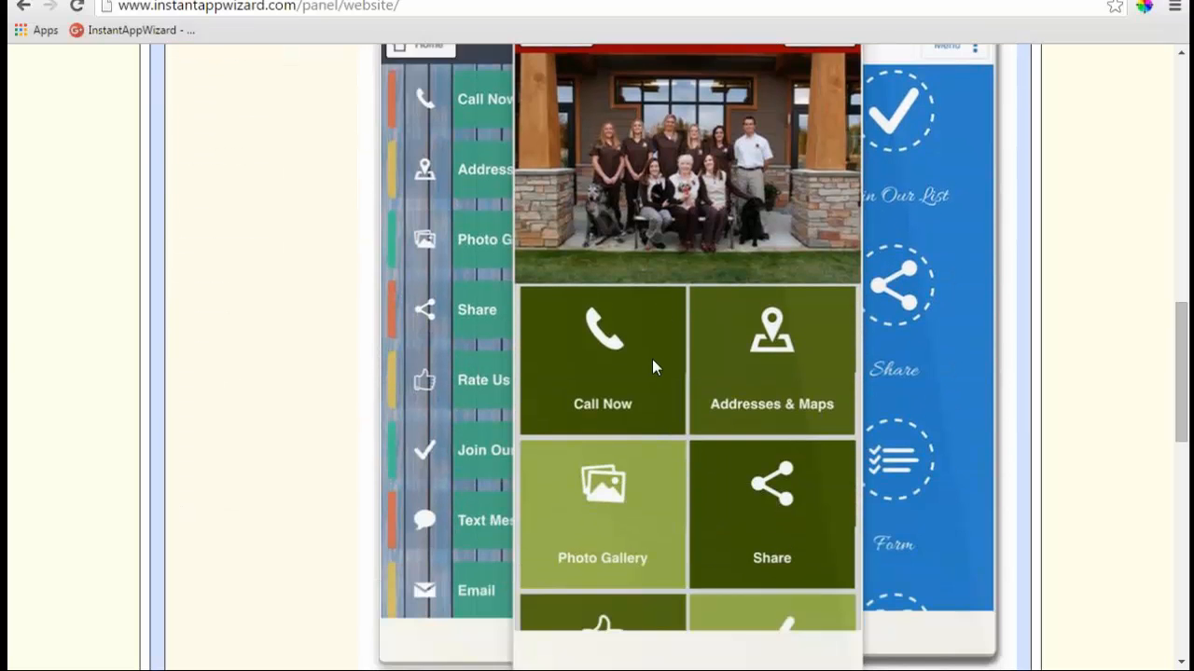
scroll(652, 359, "down", 5)
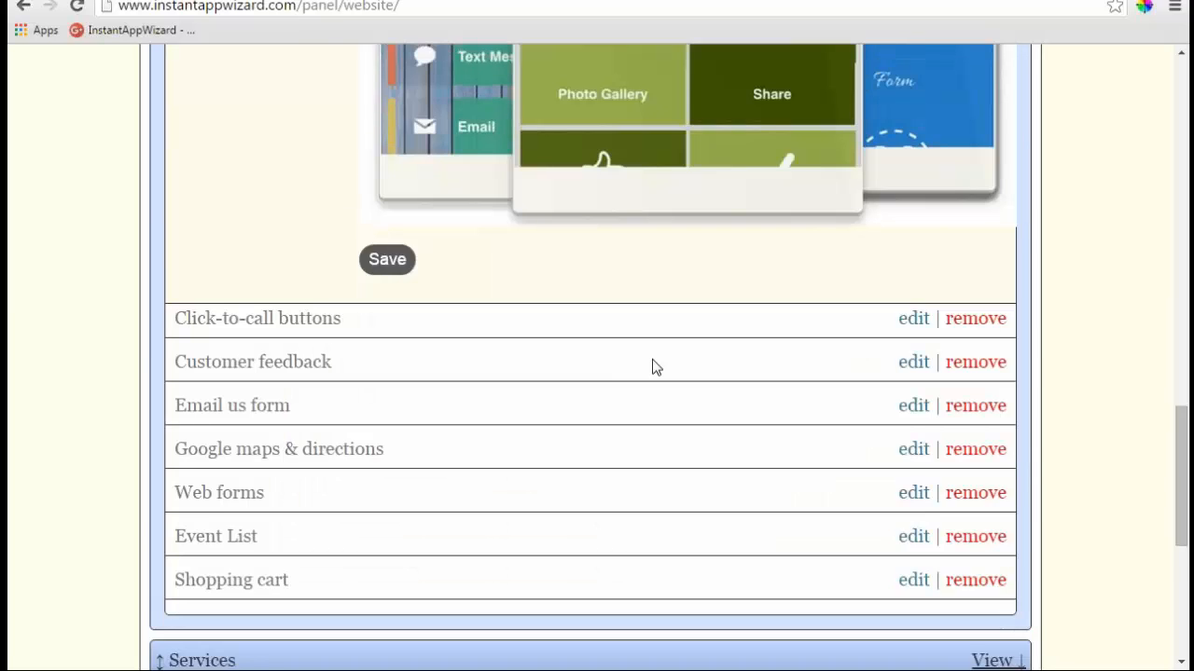
scroll(652, 366, "down", 3)
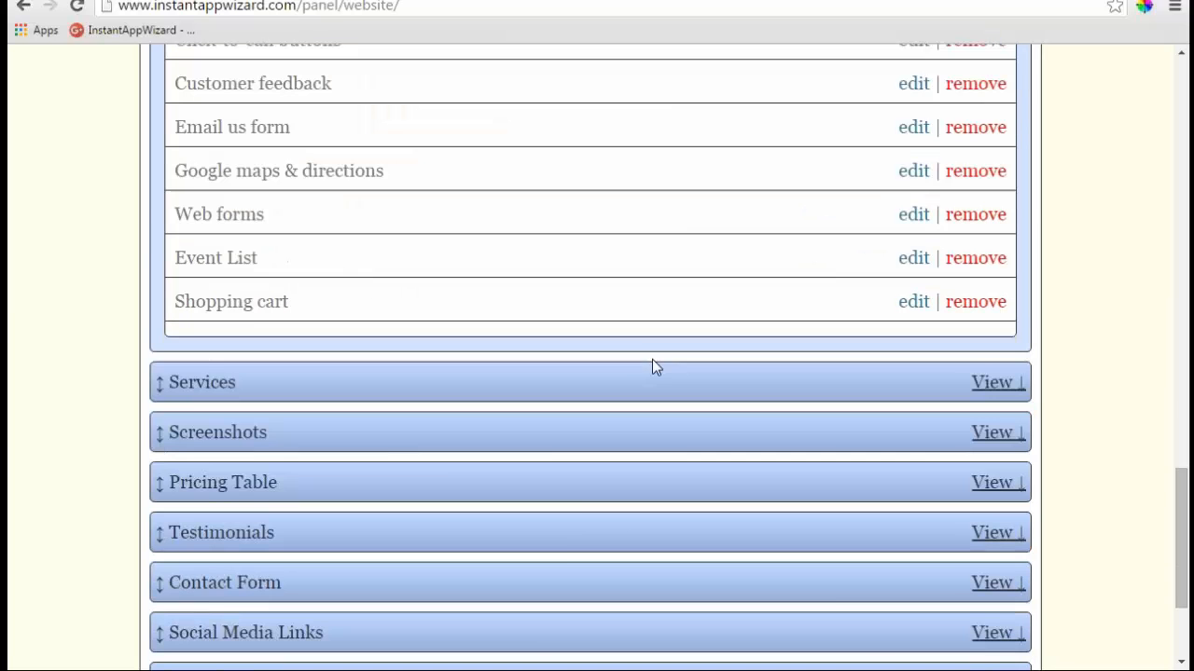
left_click(996, 384)
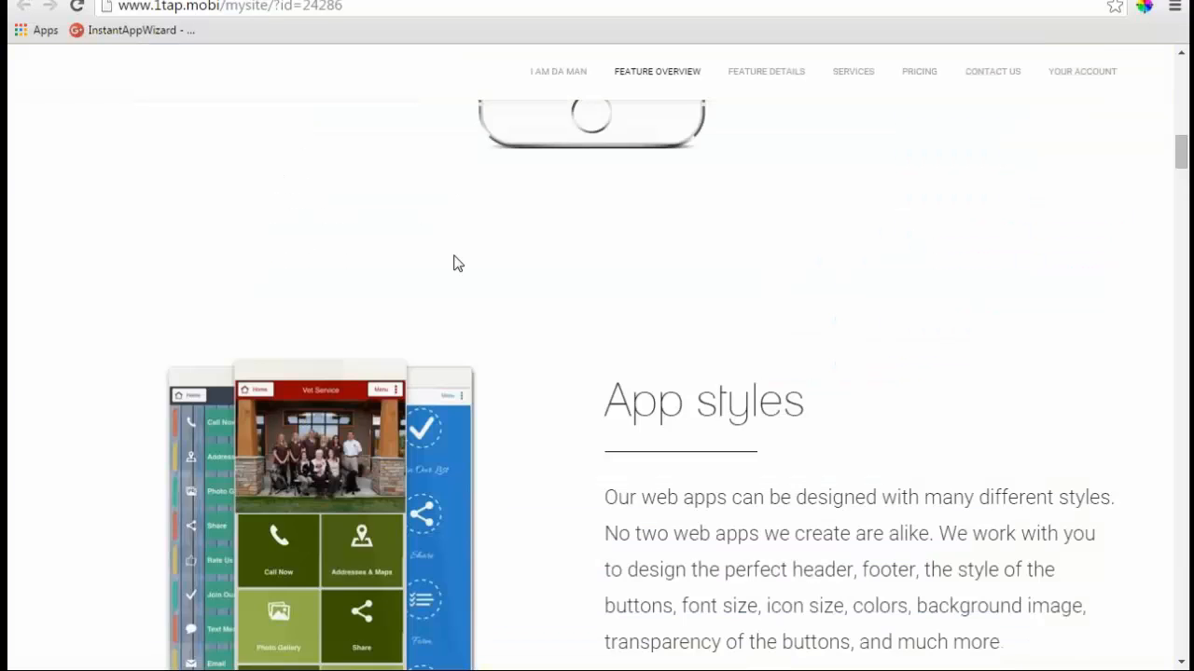
scroll(453, 261, "down", 10)
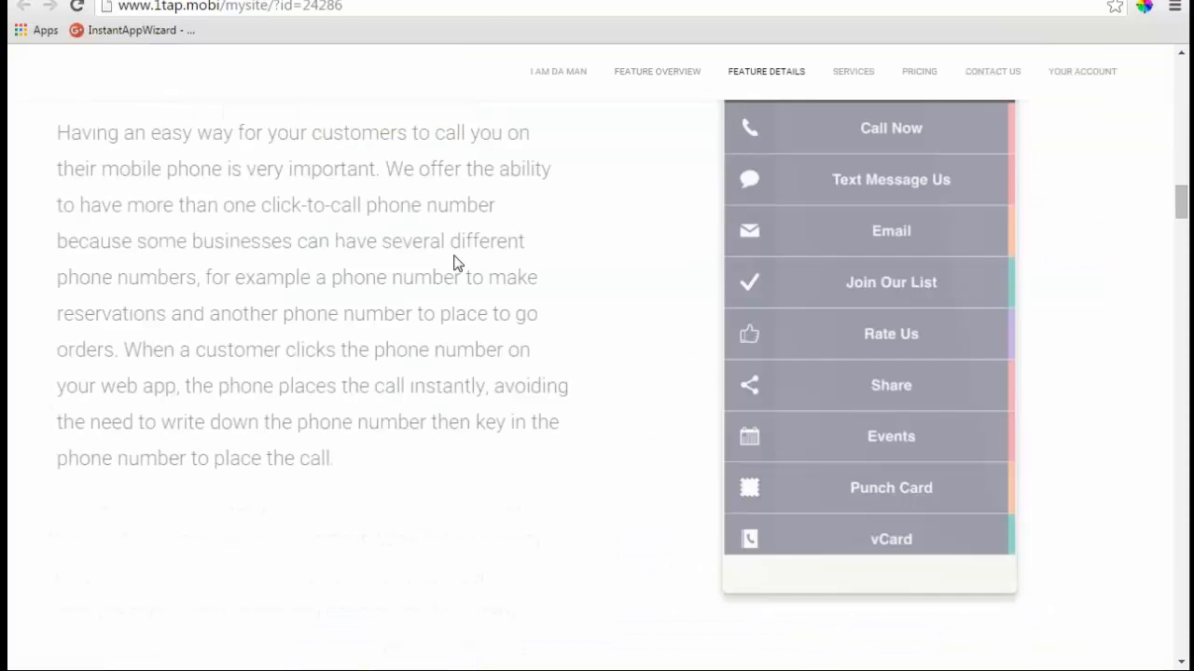
scroll(457, 264, "down", 10)
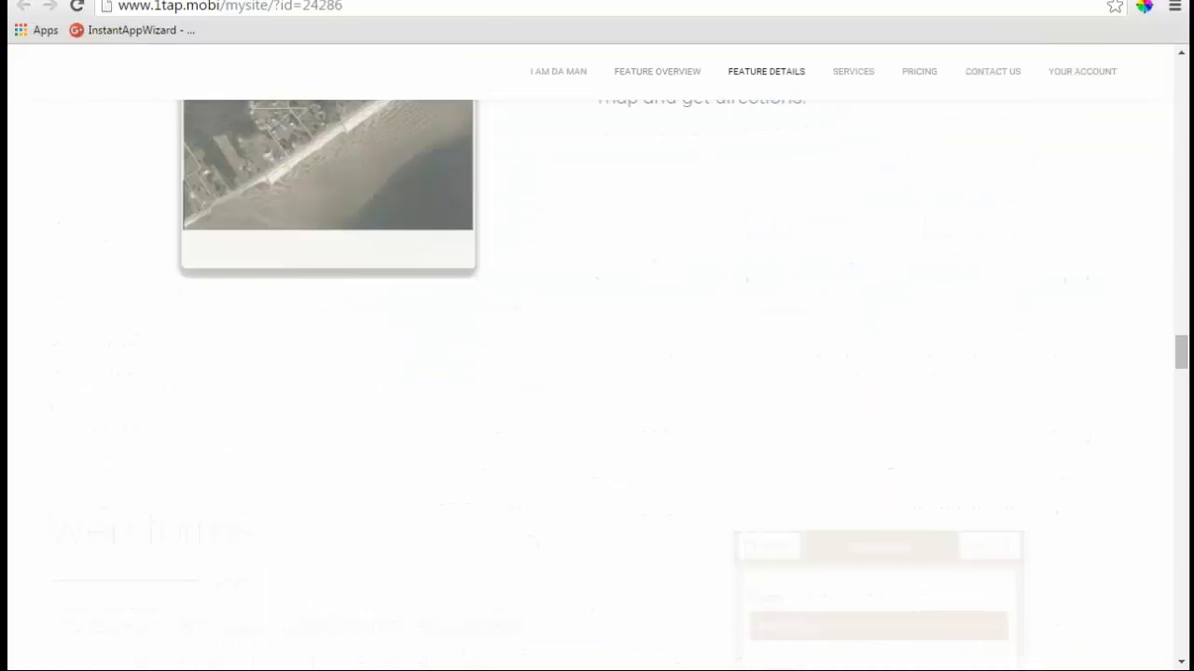
scroll(457, 264, "down", 10)
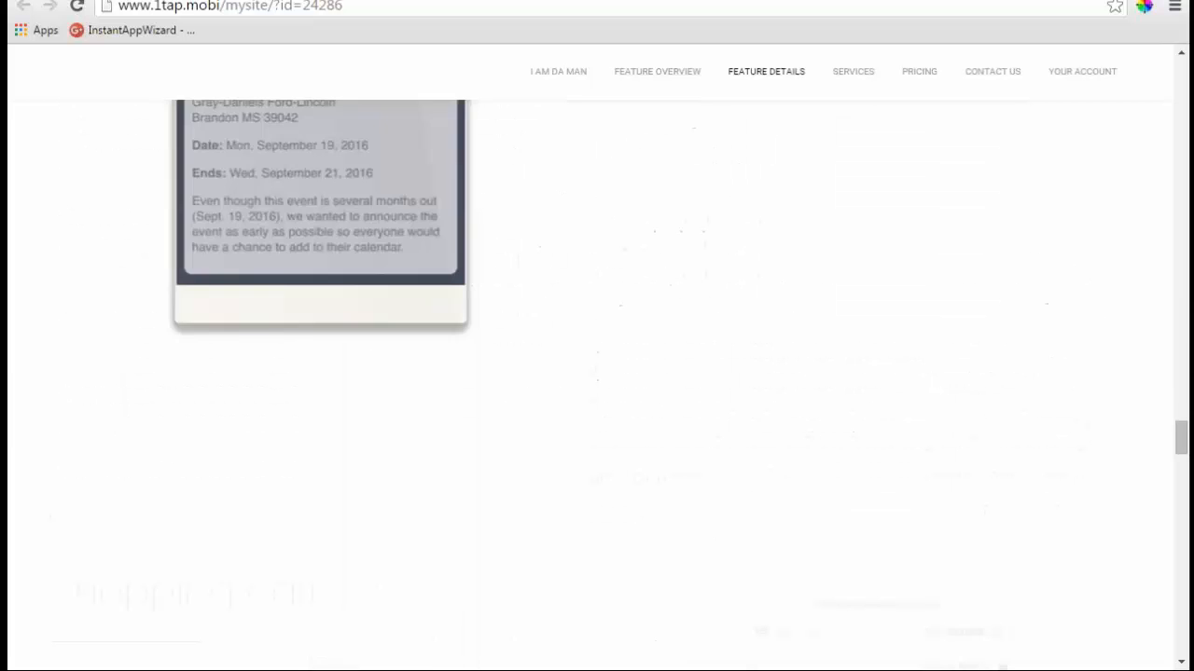
scroll(444, 253, "down", 5)
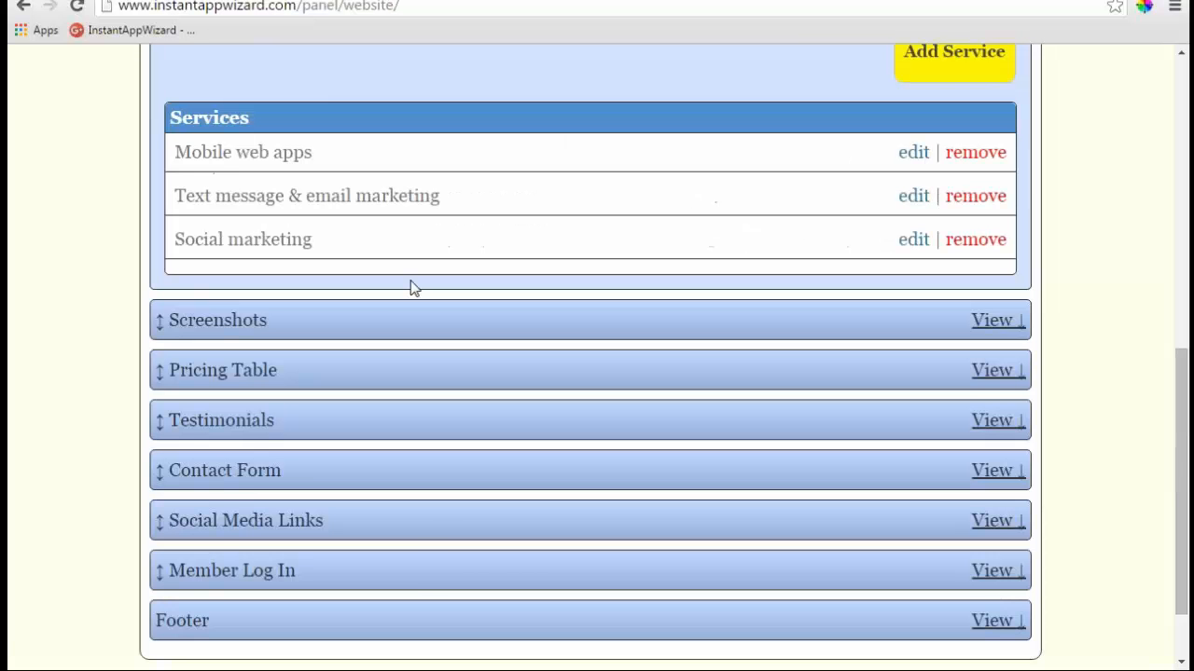
- Expand Screenshots and Pricing Table, then open Mobile Business Card ($19.95 monthly) for editing
left_click(373, 320)
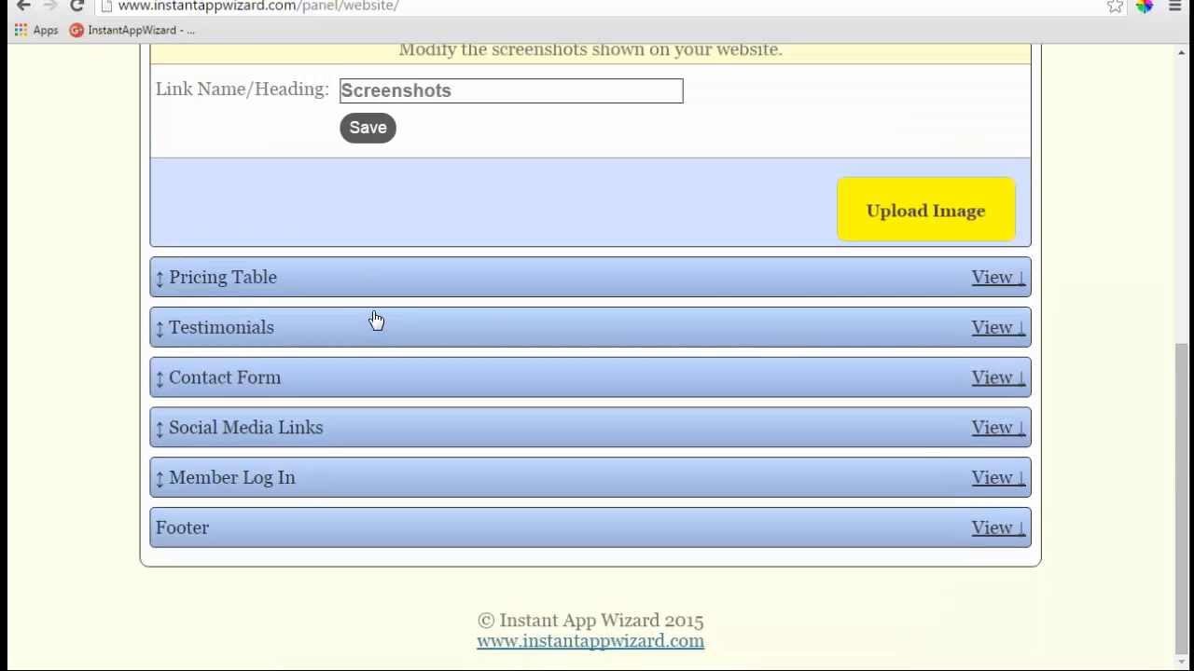
scroll(482, 319, "up", 1)
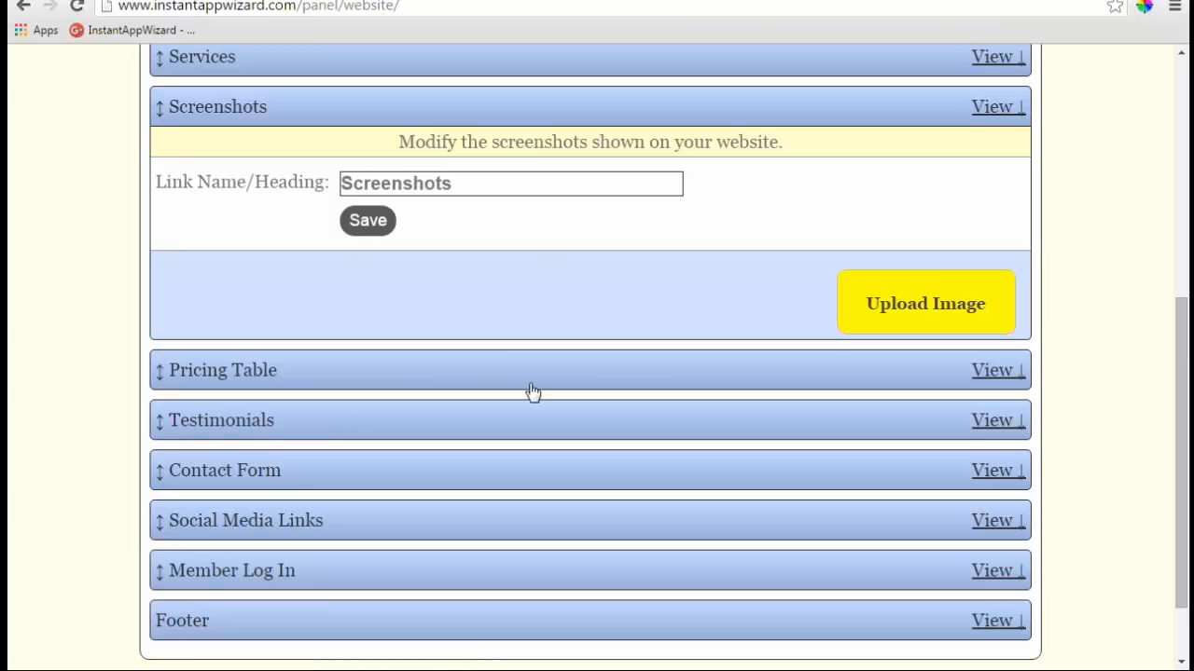
left_click(410, 370)
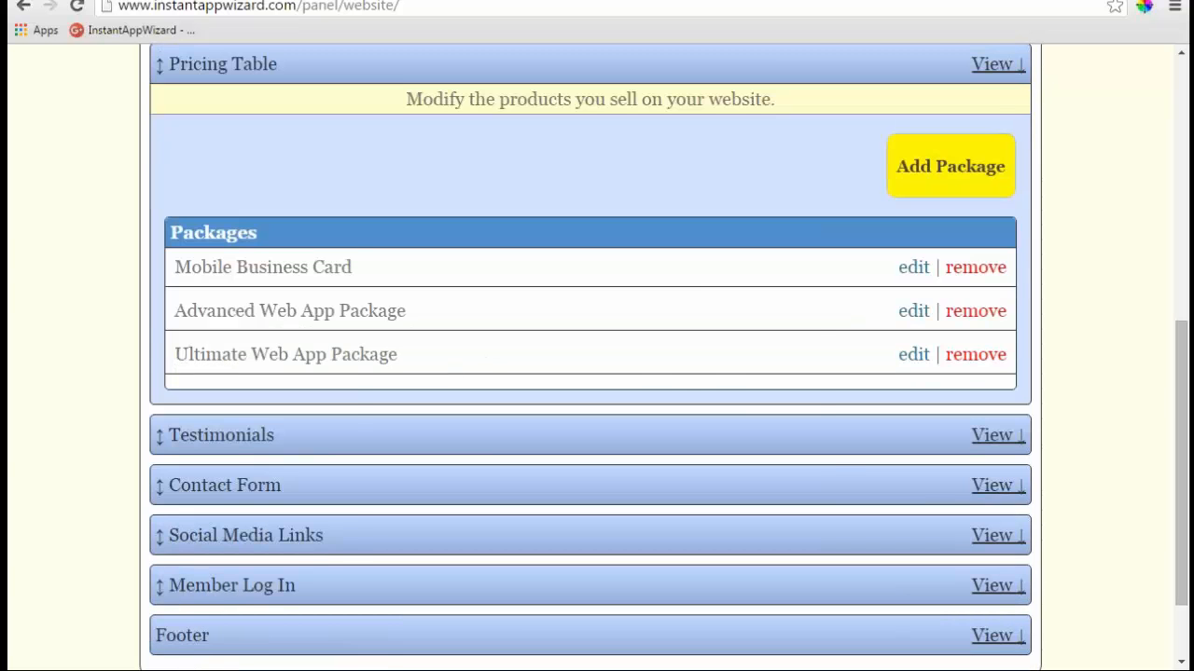
left_click(913, 268)
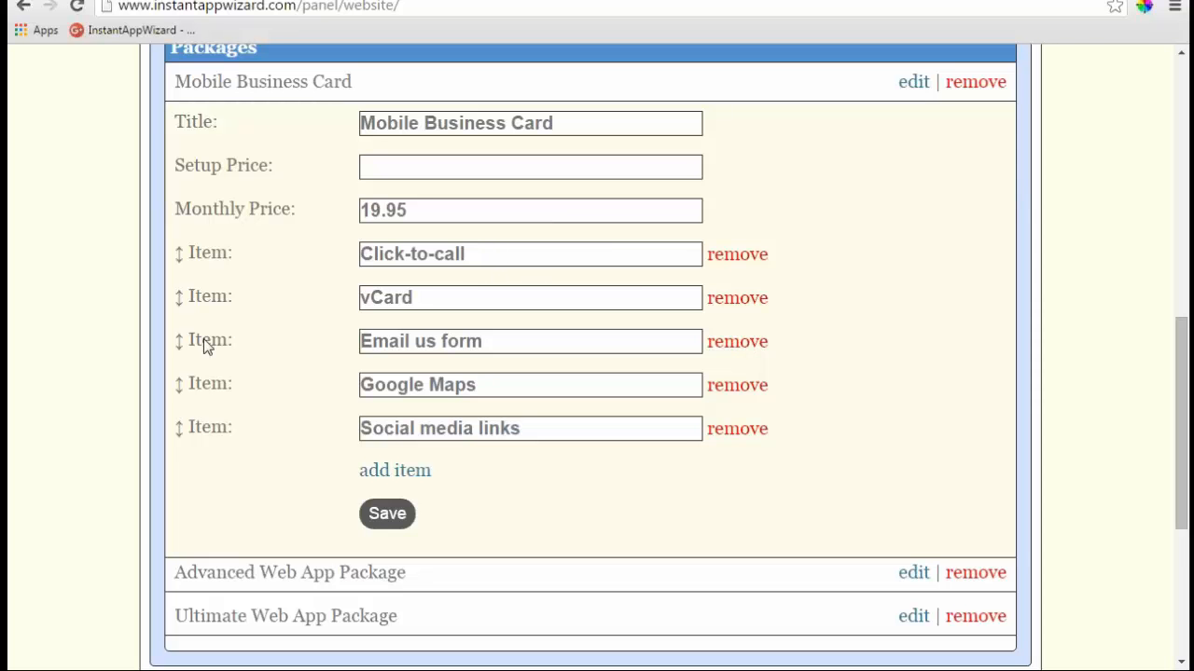
- Move Email us form to the top and set monthly price 50.00, setup price 49.95
left_click_drag(181, 341, 182, 252)
left_click_drag(184, 296, 245, 275)
left_click_drag(429, 211, 345, 230)
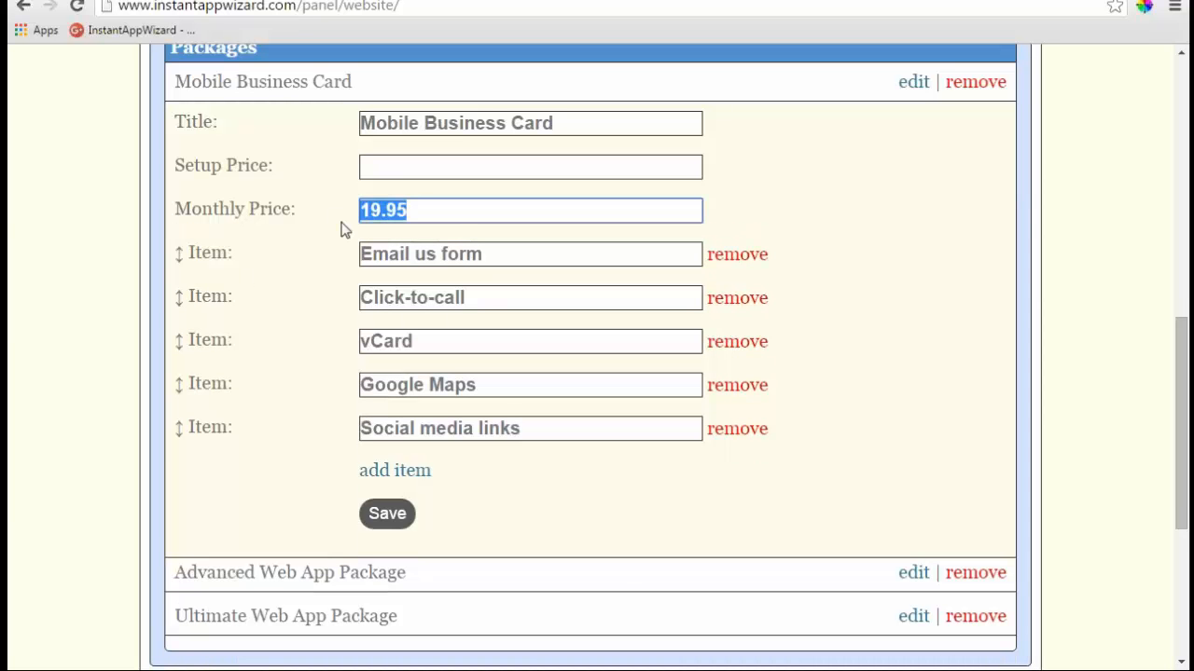
type("50.00")
left_click(428, 167)
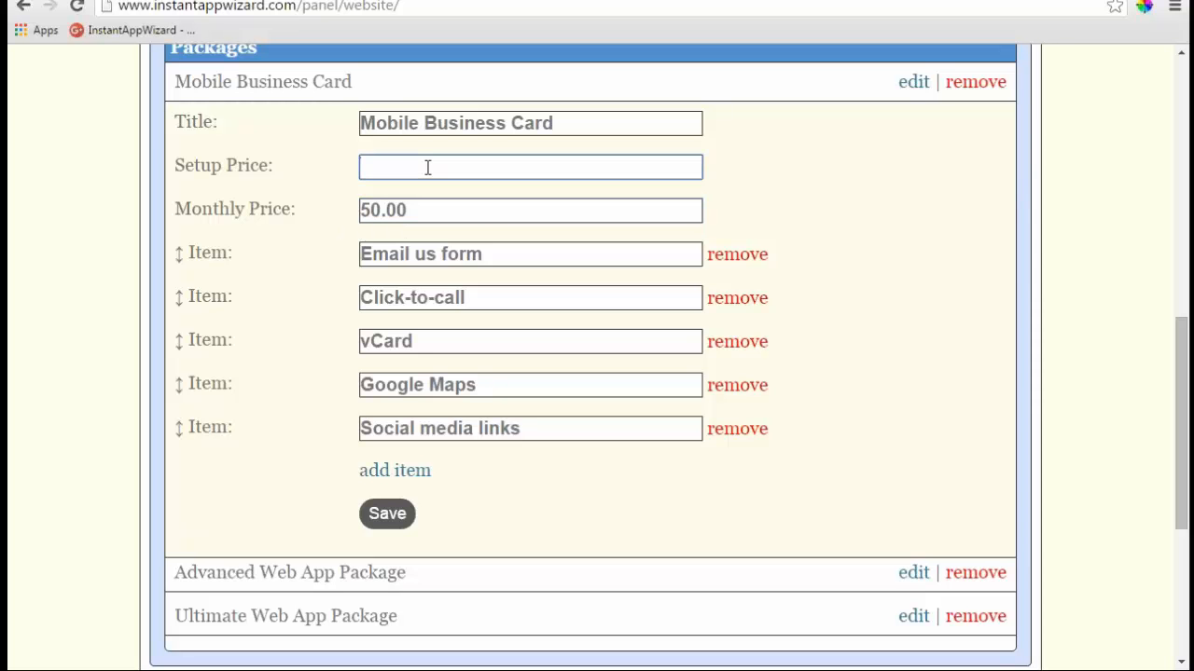
type("49.95")
- Remove the empty item row, save the Mobile Business Card package, and switch to the live site
left_click(394, 474)
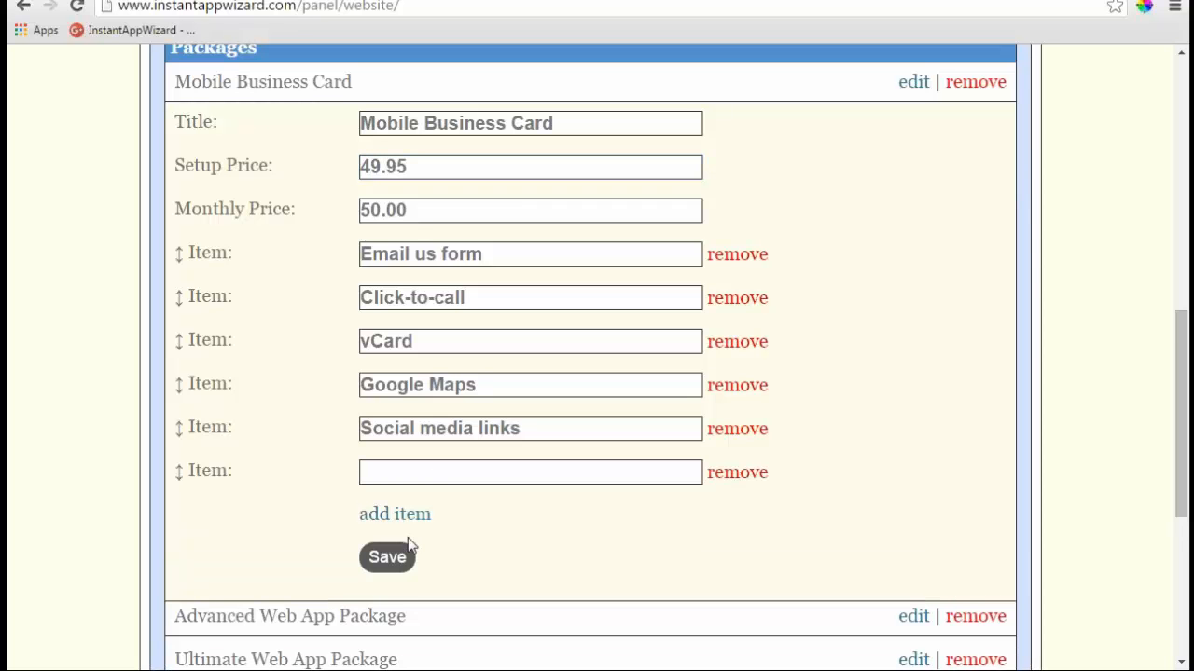
left_click(732, 472)
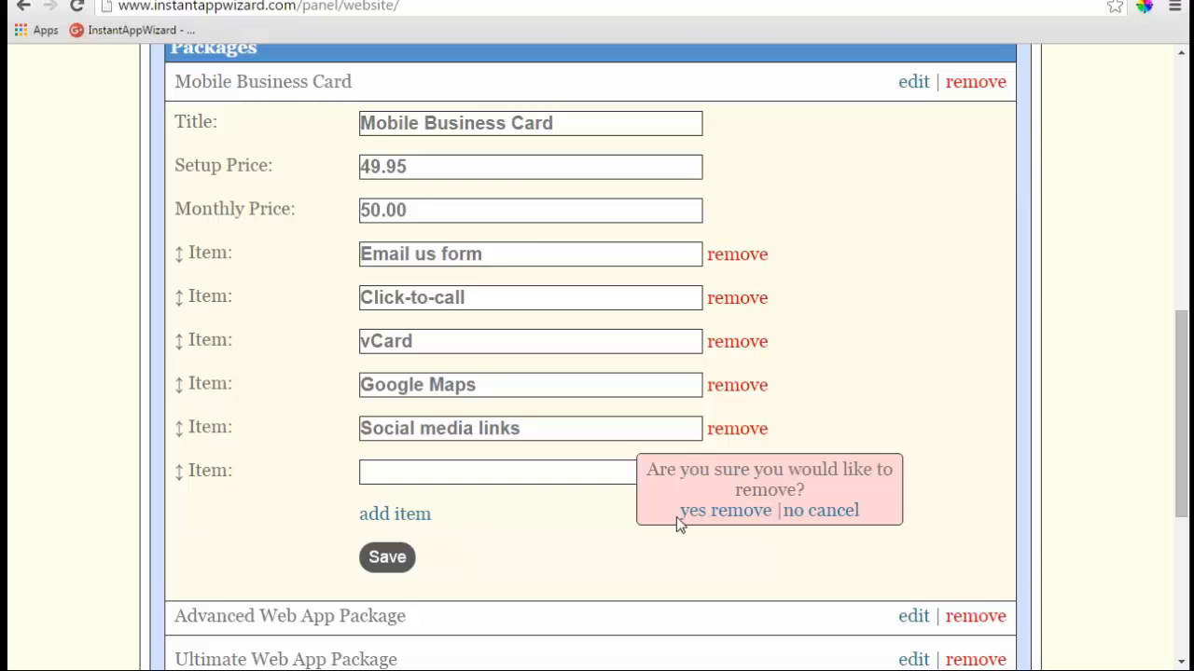
left_click(680, 513)
left_click(397, 528)
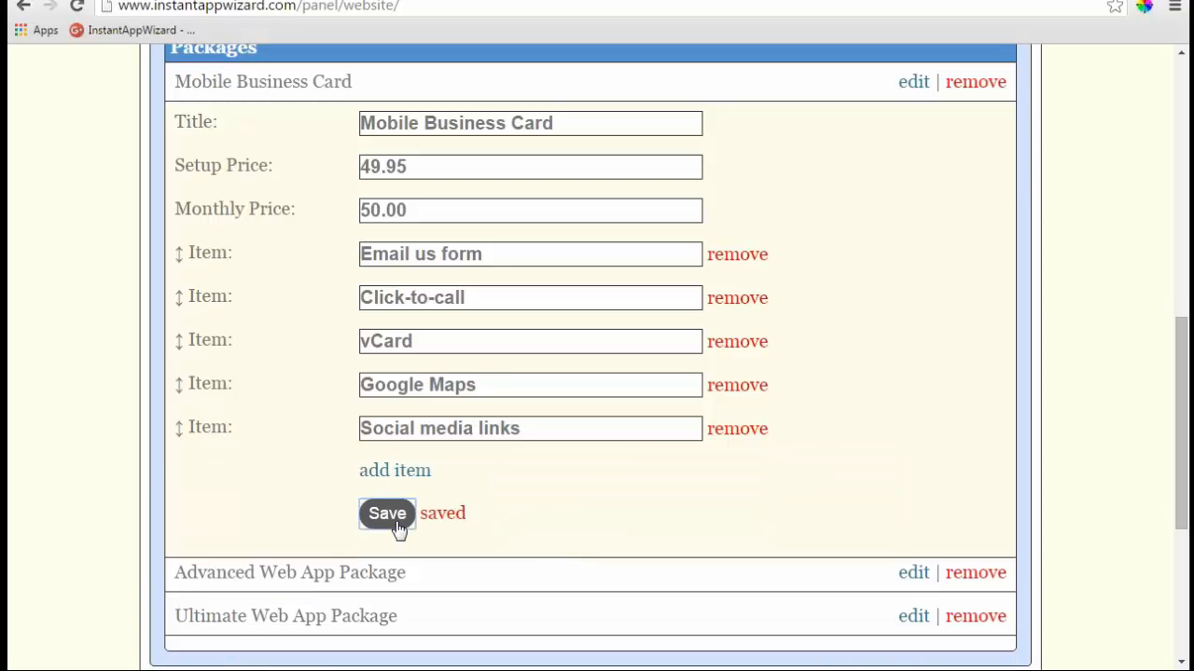
key("ctrl+Tab")
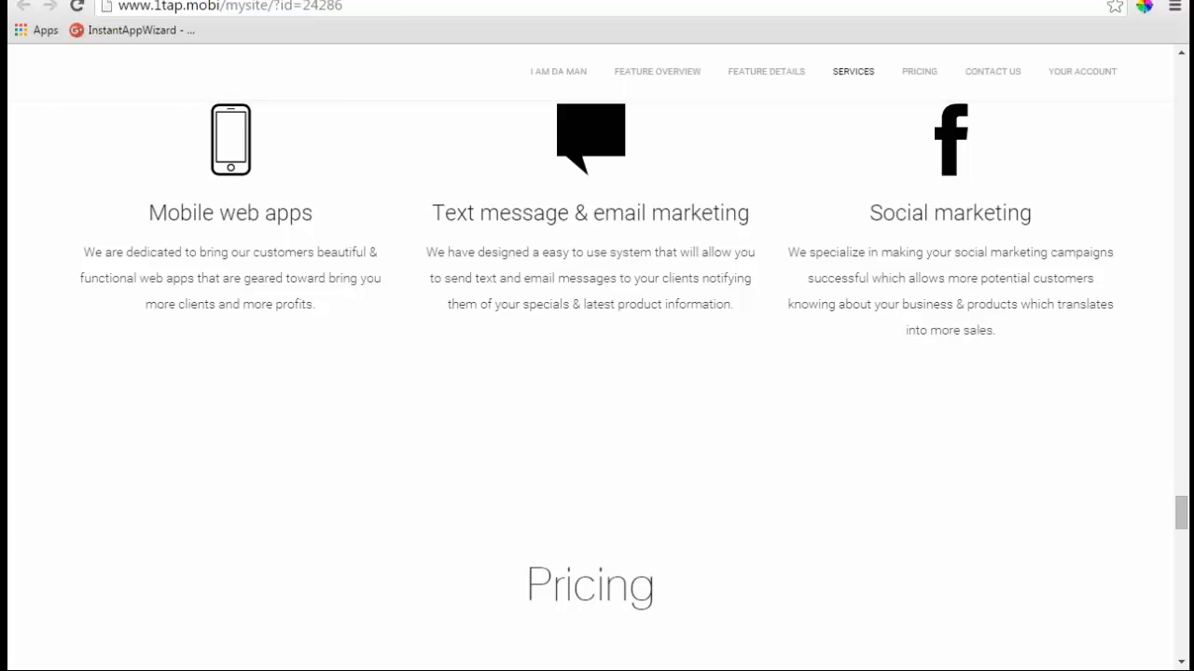
- Reload the live site, dismissing the logout warning to stay signed in
left_click(432, 9)
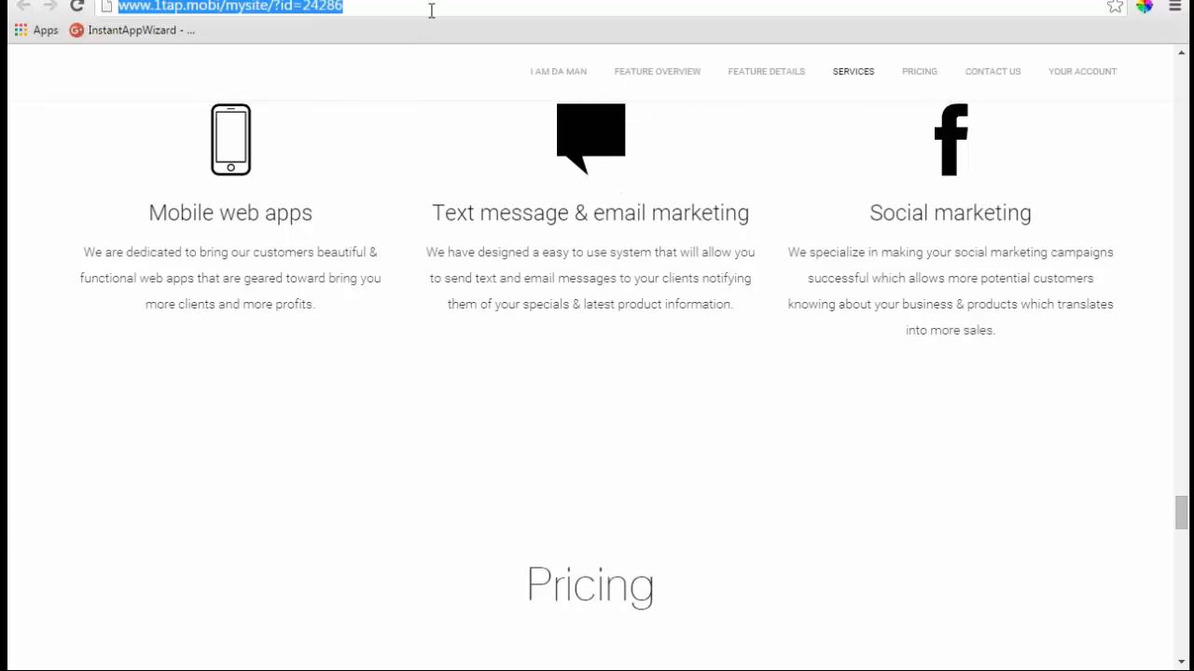
key("Return")
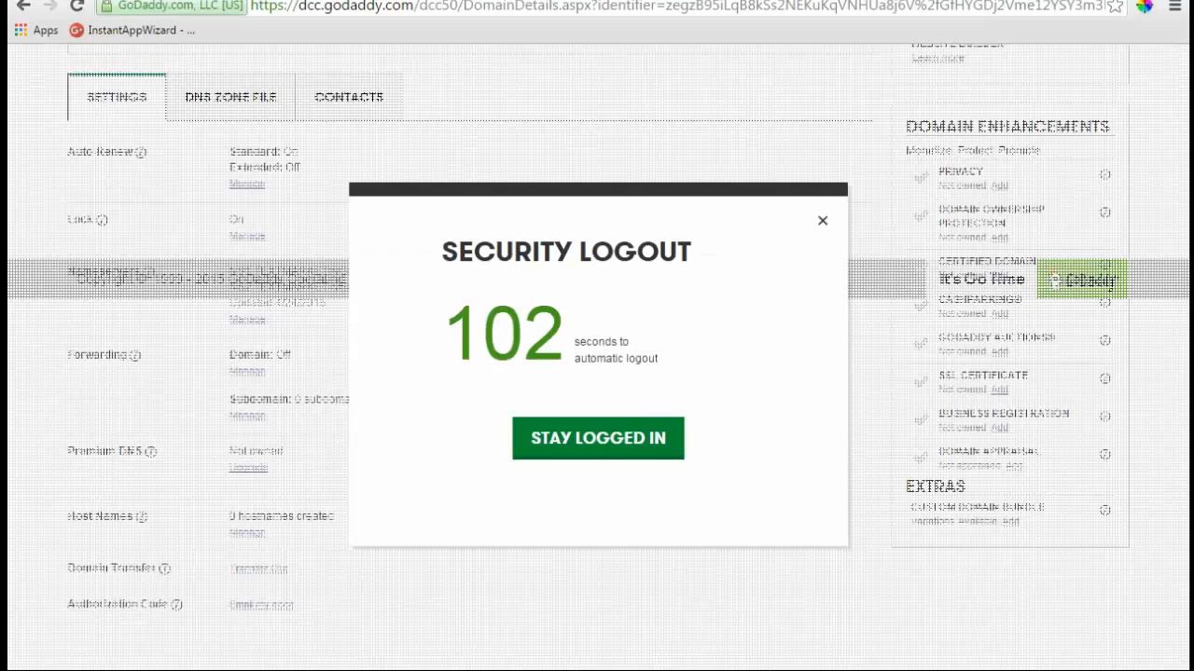
left_click(634, 420)
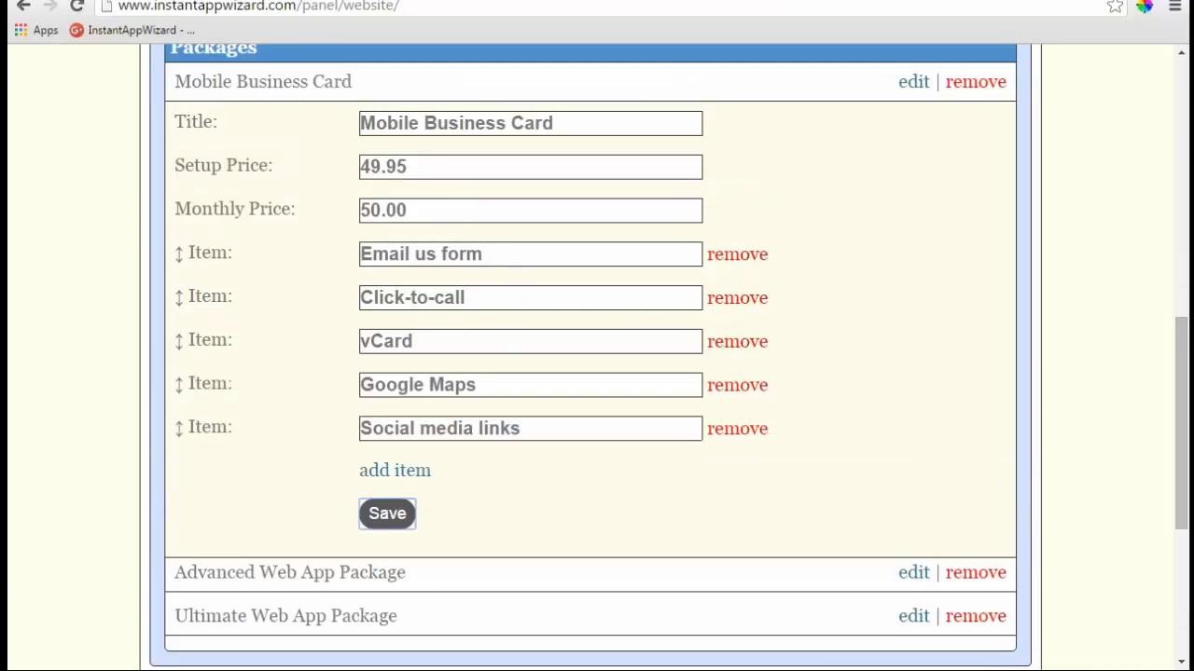
- Reload again, confirm Mobile Business Card shows 50.00/month and 49.95 setup, then return to the panel
left_click(308, 1)
left_click(280, 6)
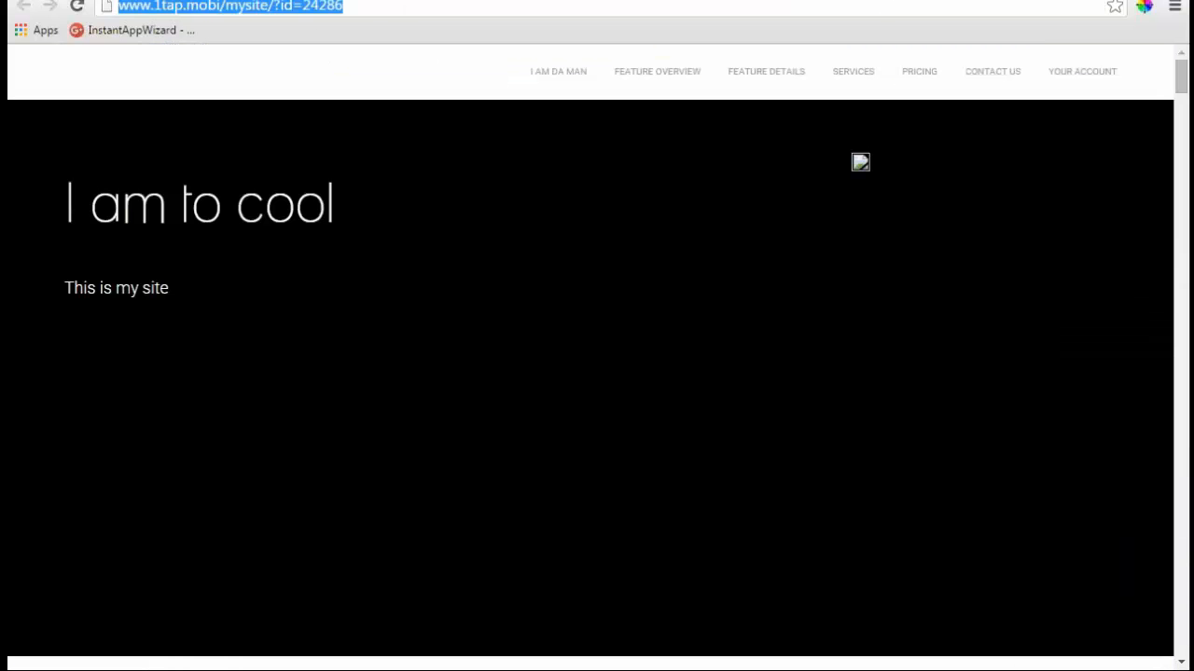
key("Return")
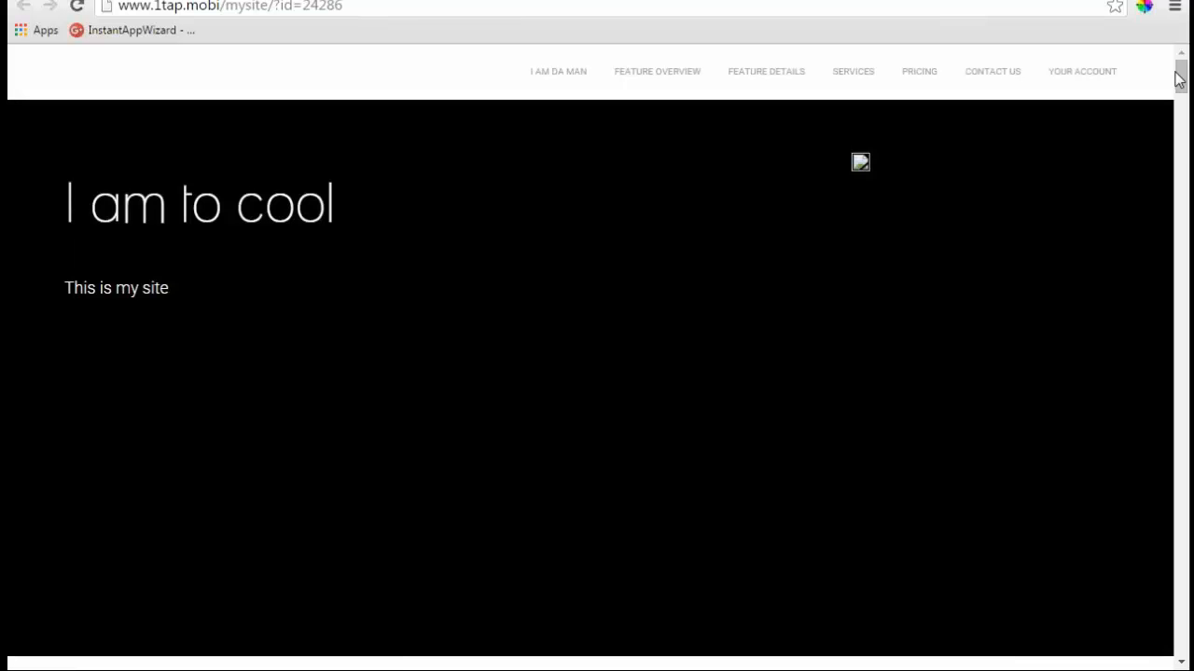
left_click_drag(1178, 79, 1181, 536)
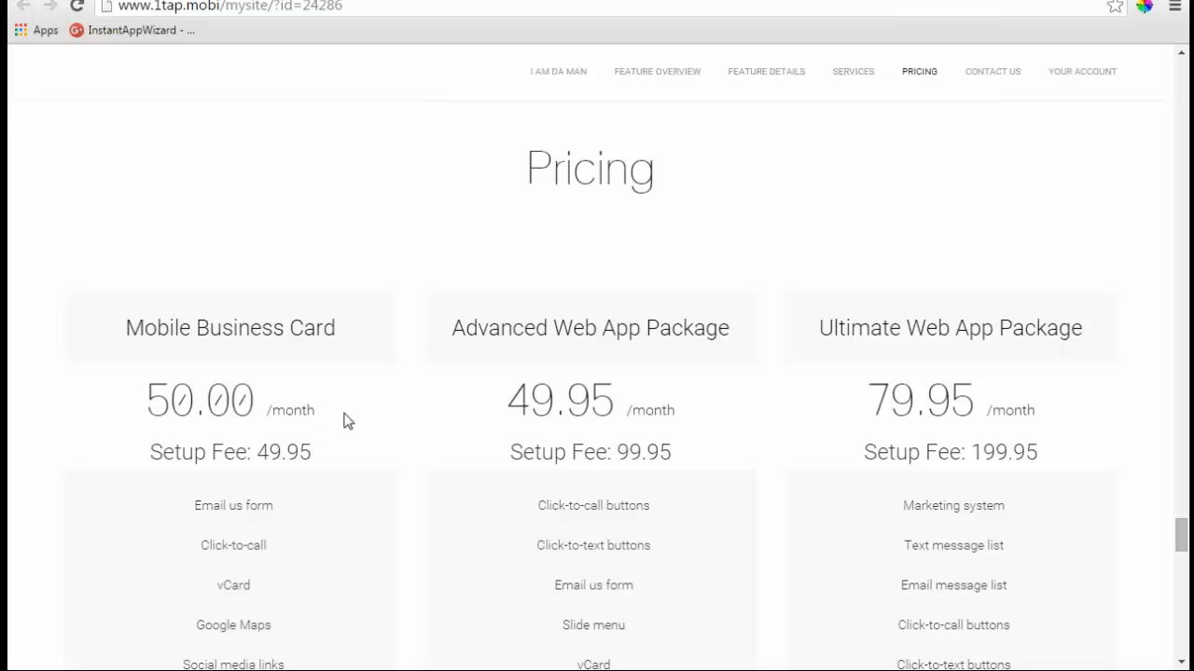
scroll(344, 421, "down", 2)
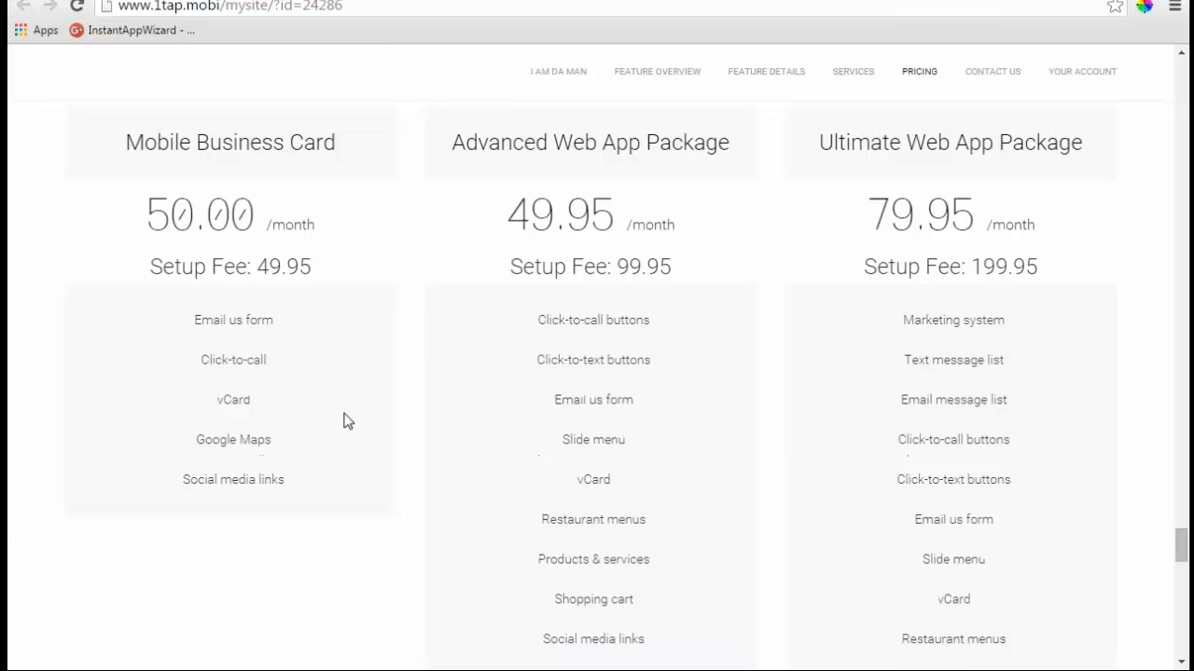
scroll(344, 420, "up", 2)
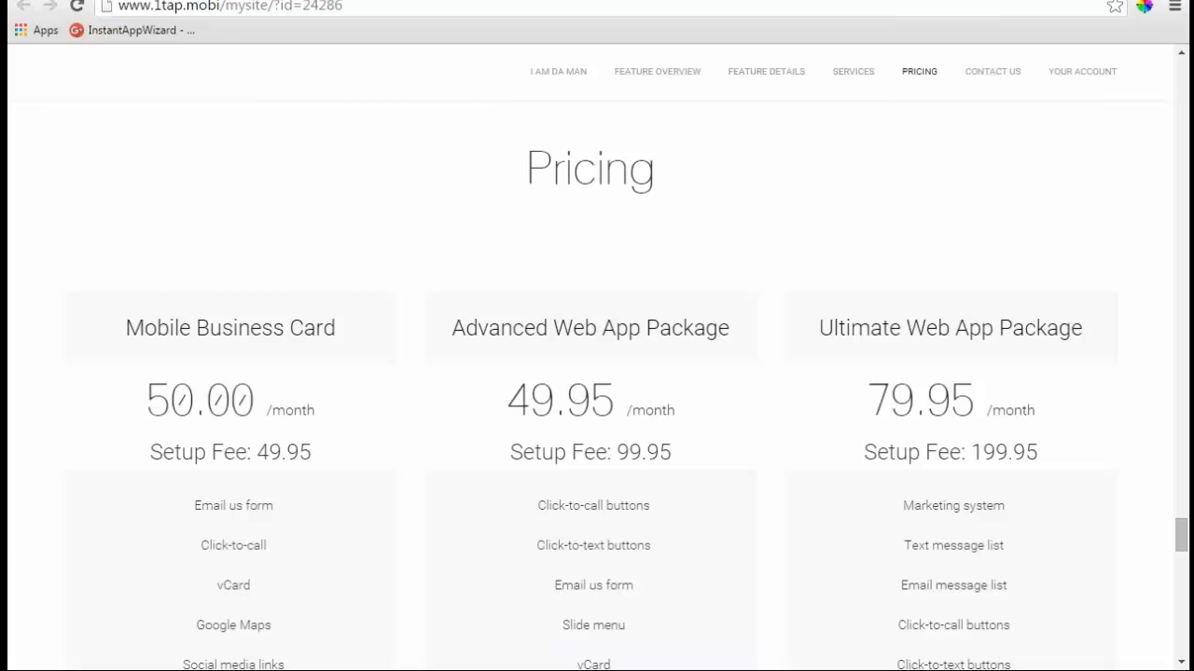
left_click(140, 1)
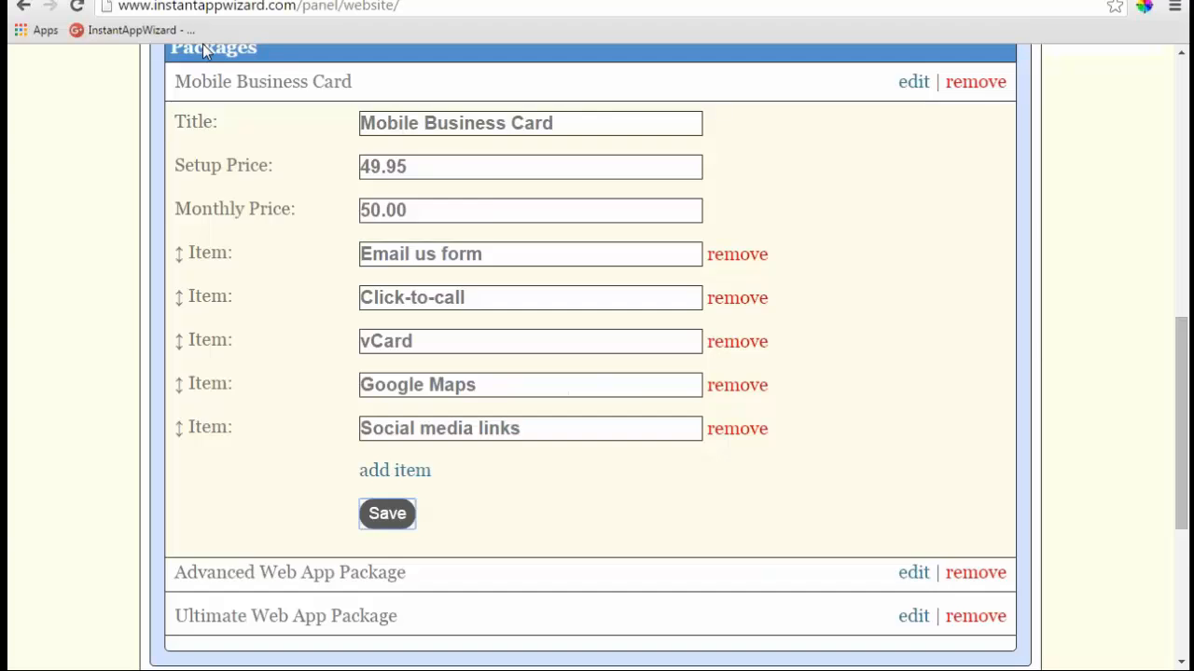
- Expand Testimonials and Contact Form, leaving Show Contact Form set to Yes
scroll(202, 44, "down", 4)
left_click(389, 329)
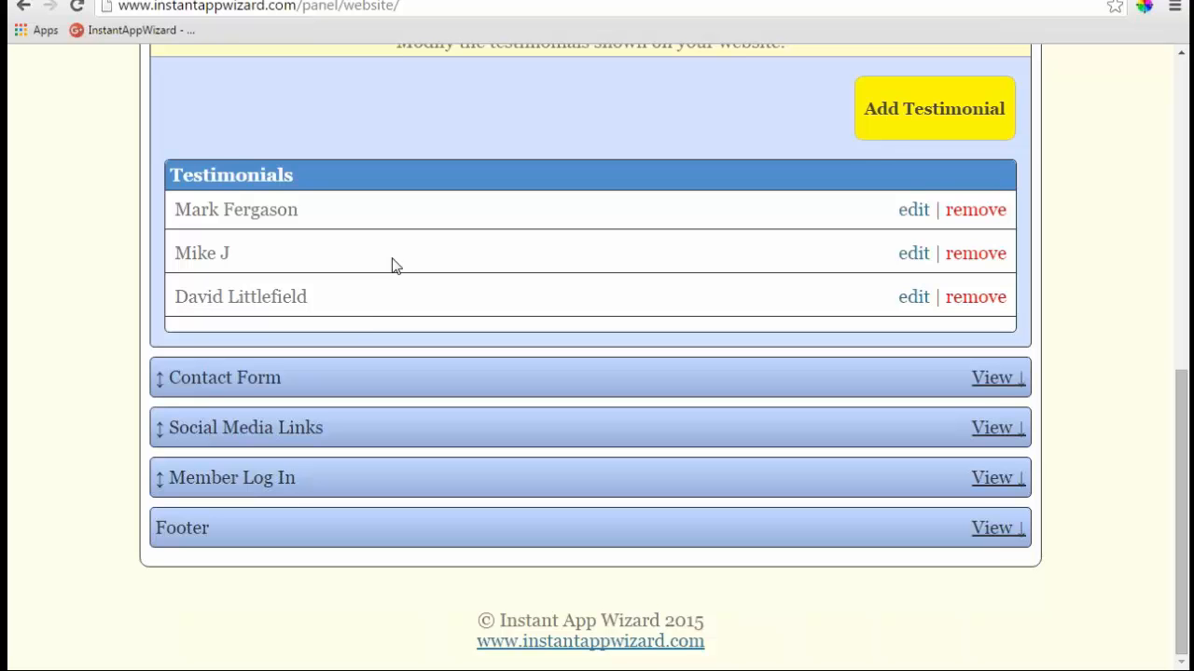
left_click(1007, 386)
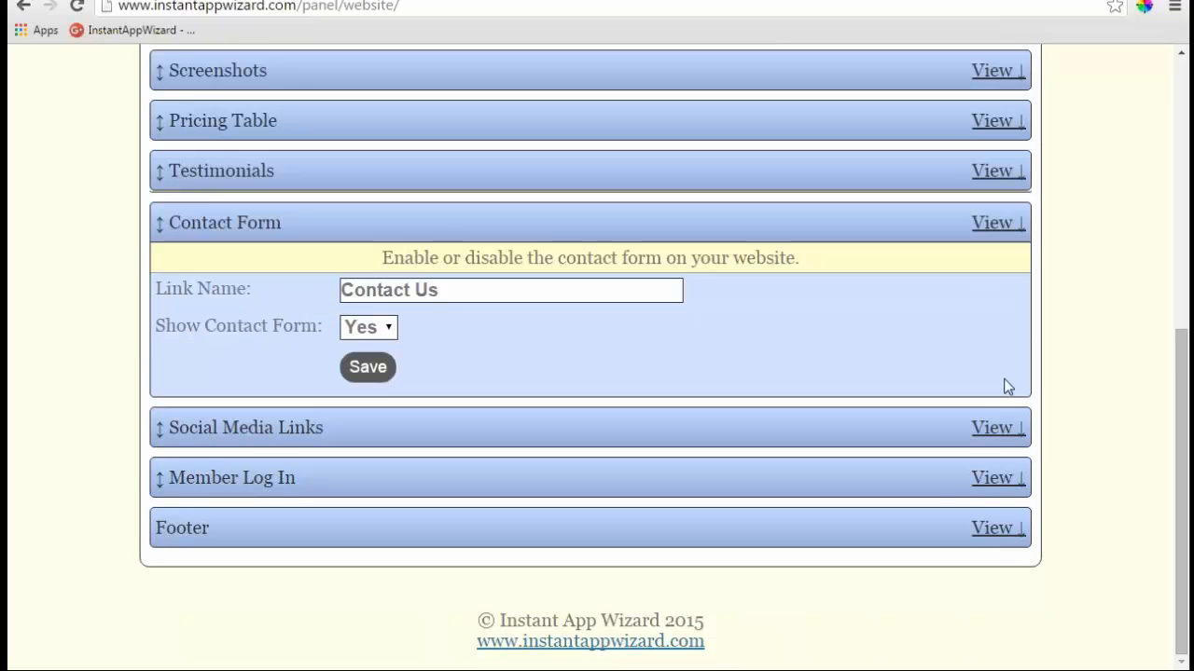
left_click(392, 328)
left_click(356, 349)
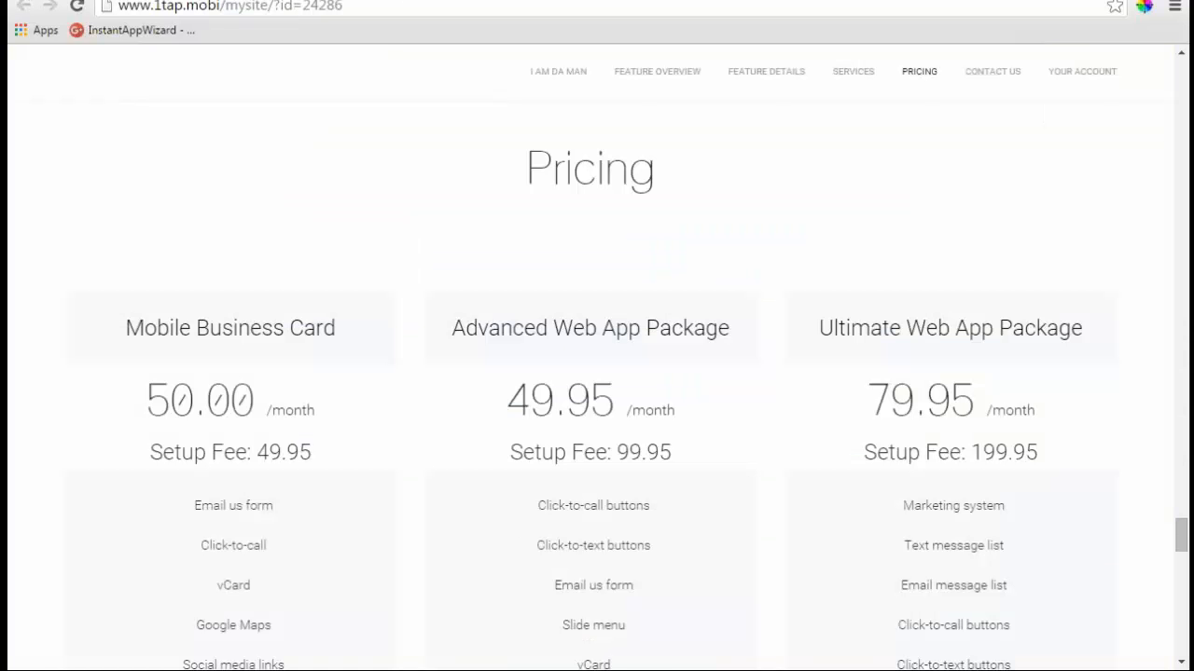
- Check the contact message form on the live site, then go back to the admin panel
scroll(1033, 259, "down", 13)
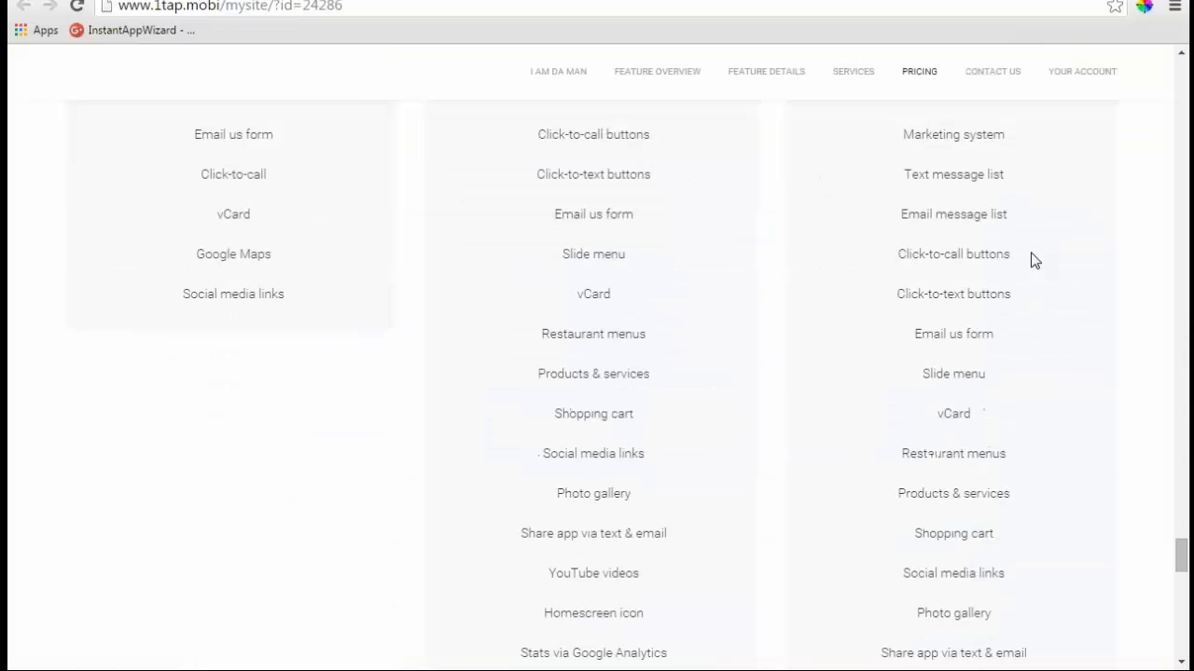
scroll(1031, 259, "down", 5)
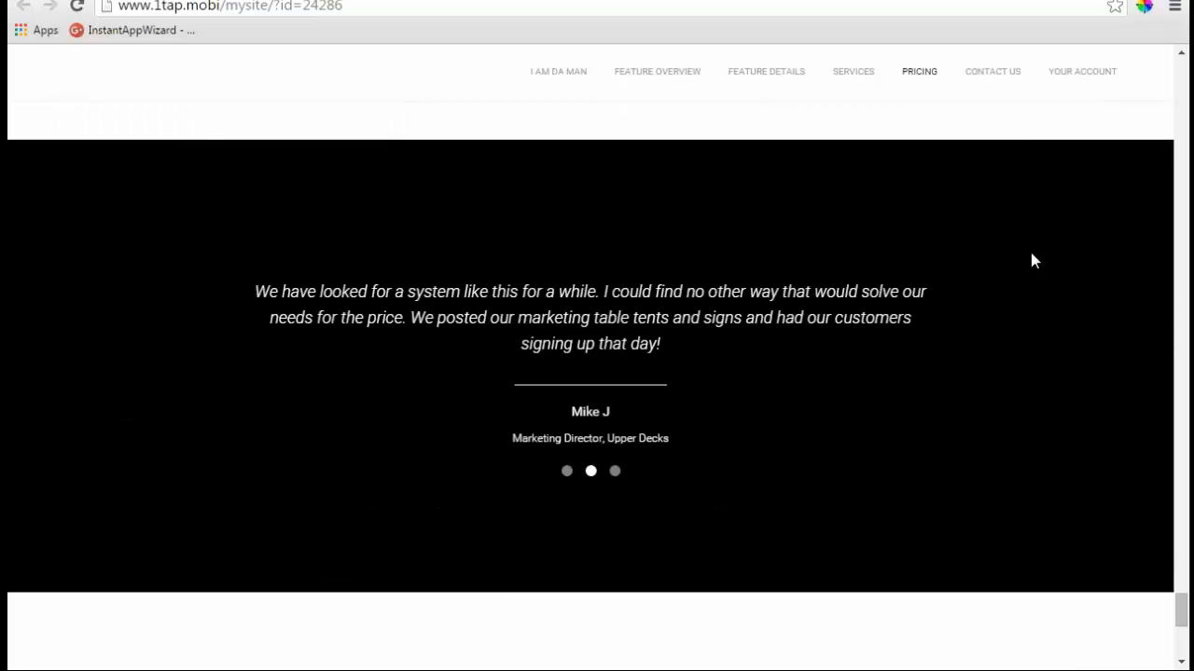
scroll(350, 553, "down", 1)
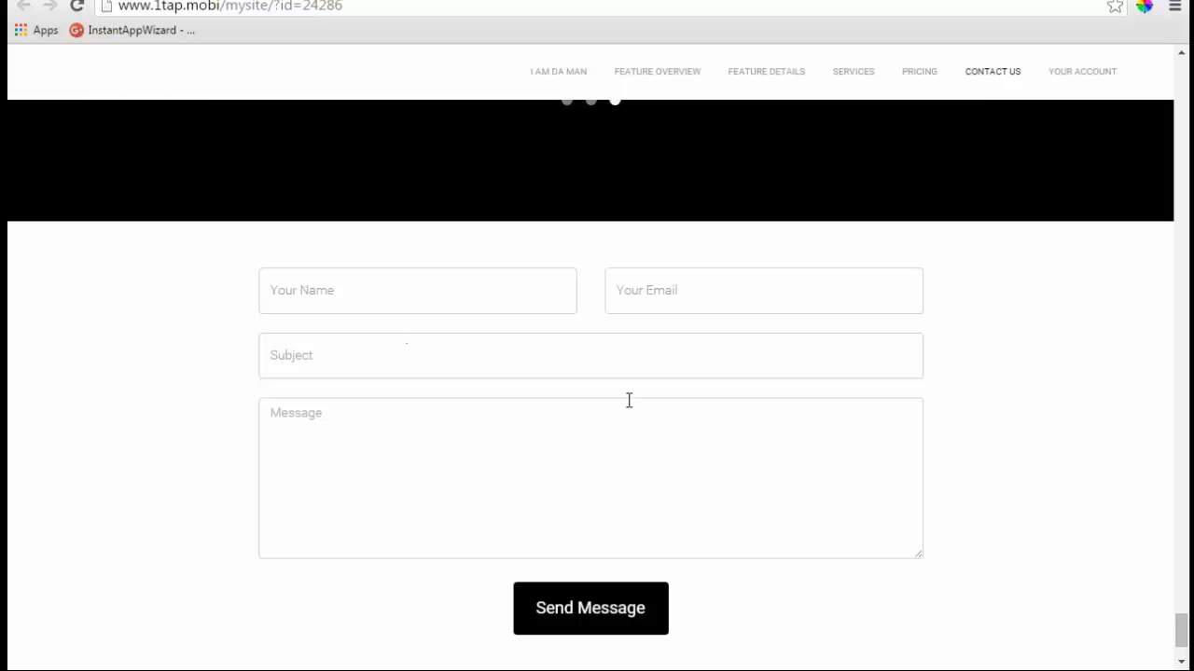
key("ctrl+shift+Tab")
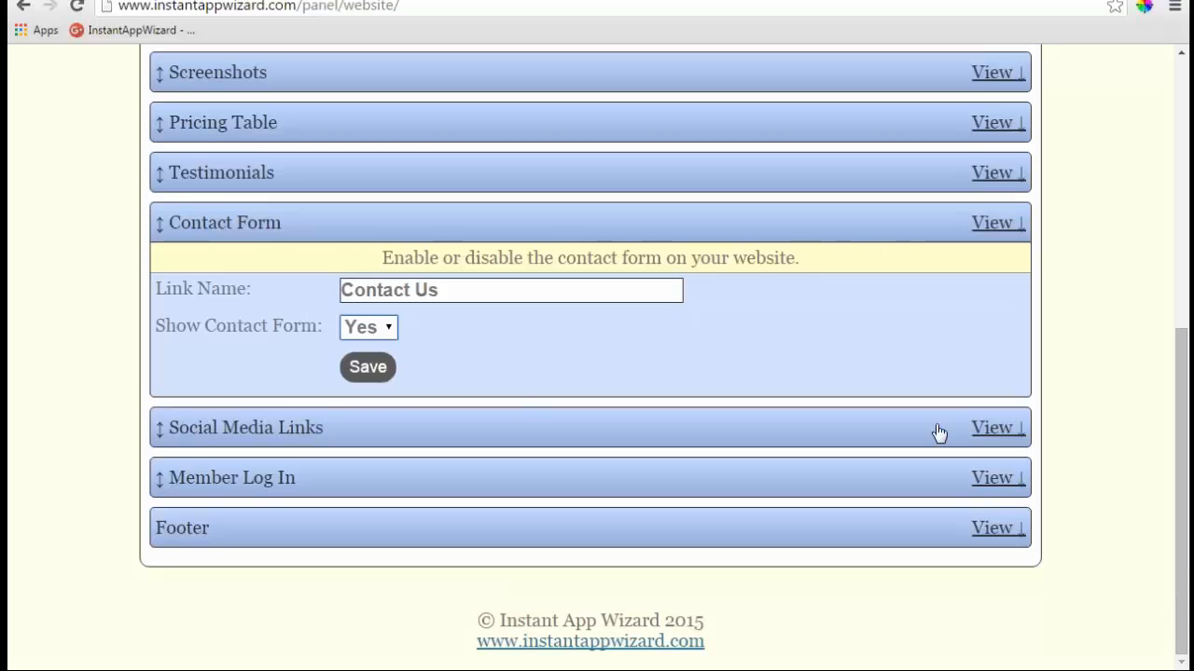
left_click(991, 429)
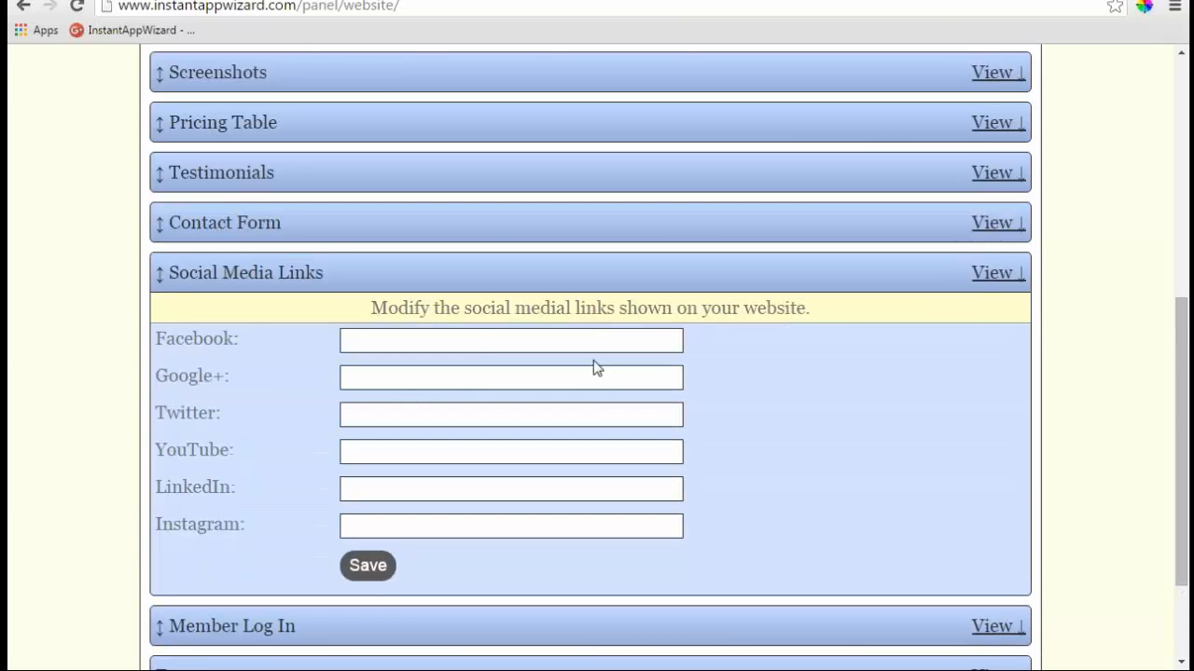
scroll(470, 341, "down", 2)
left_click(380, 239)
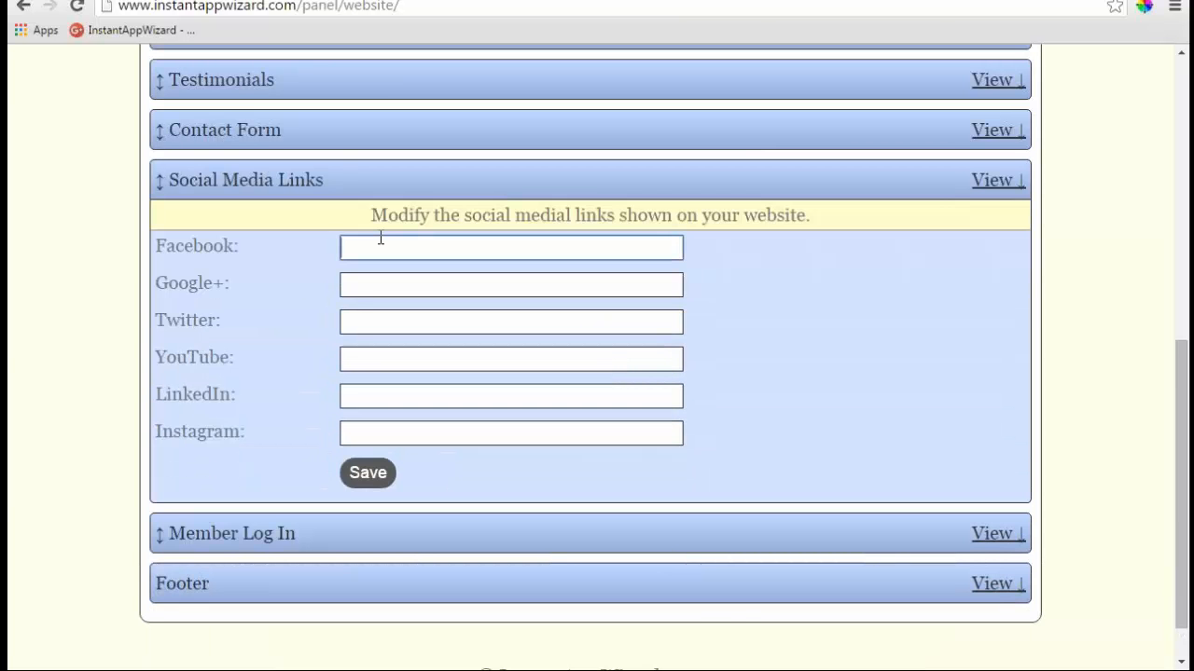
type("http:")
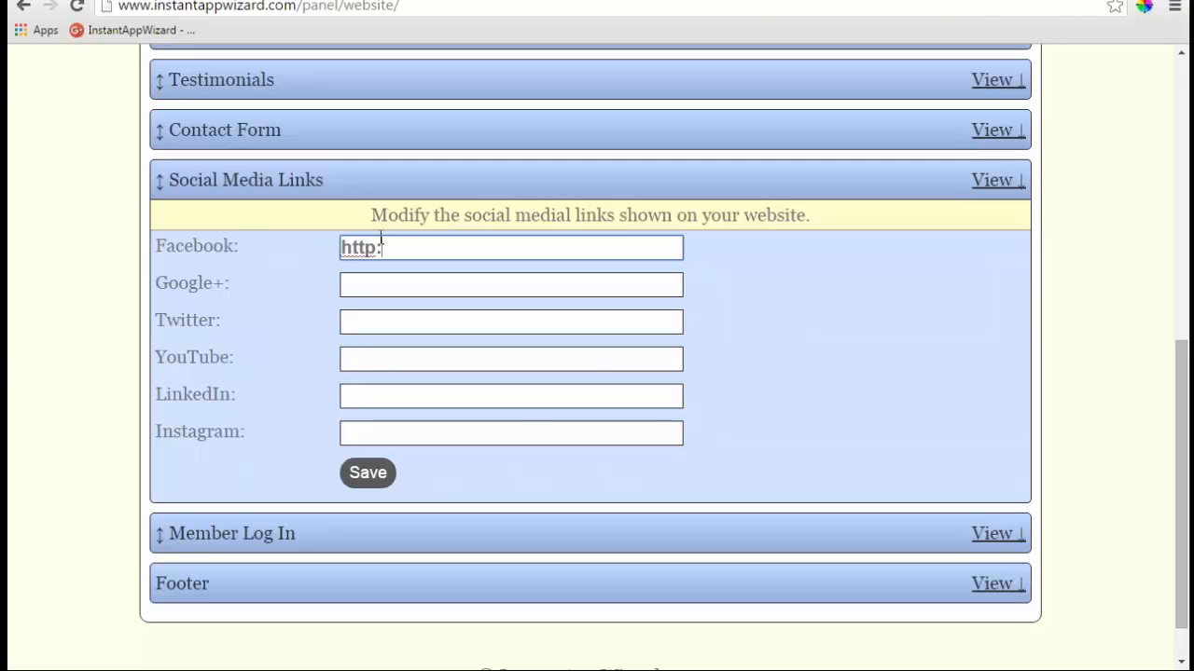
type("//faceb")
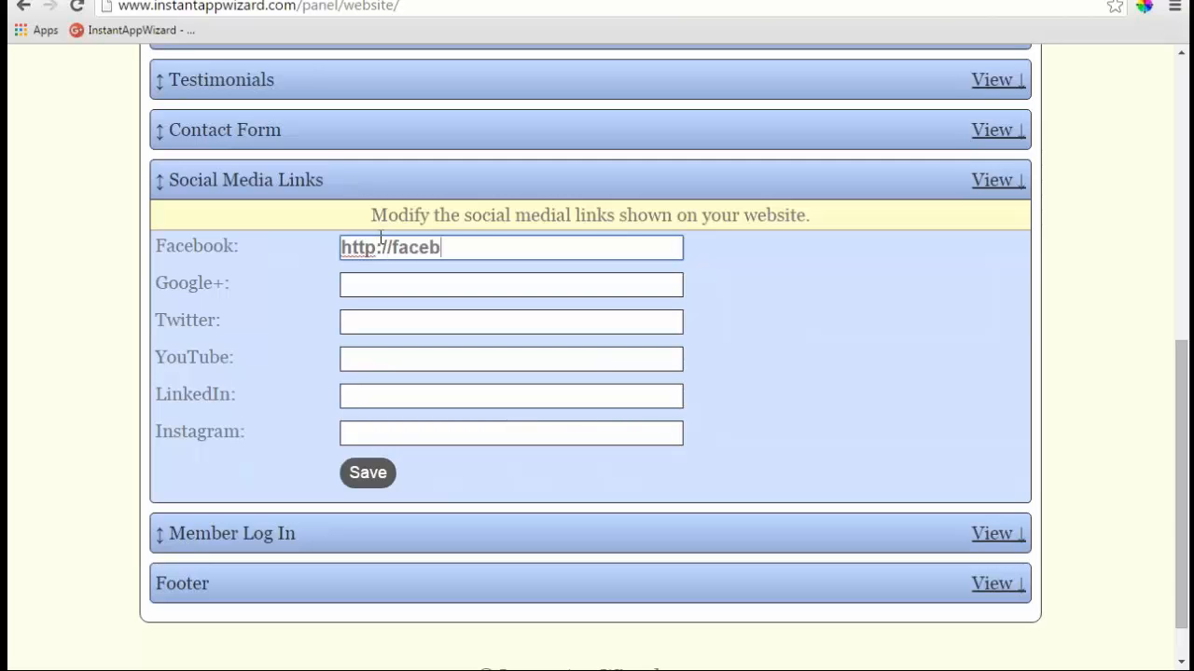
type("ook.com")
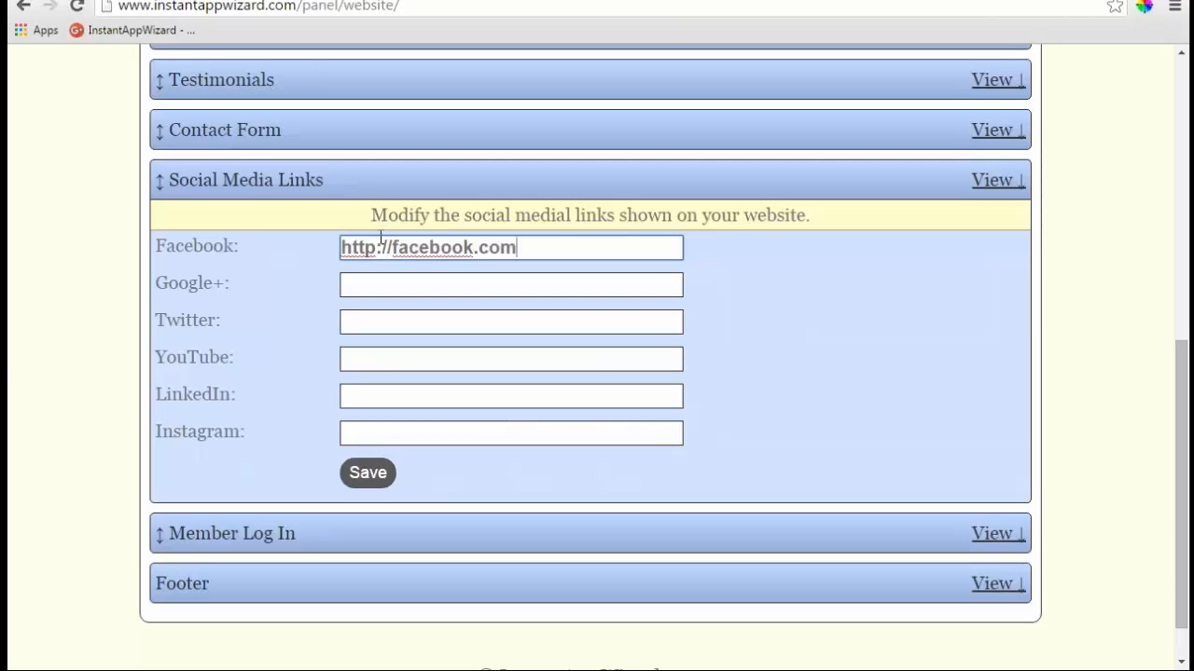
key("Tab")
type("Goo")
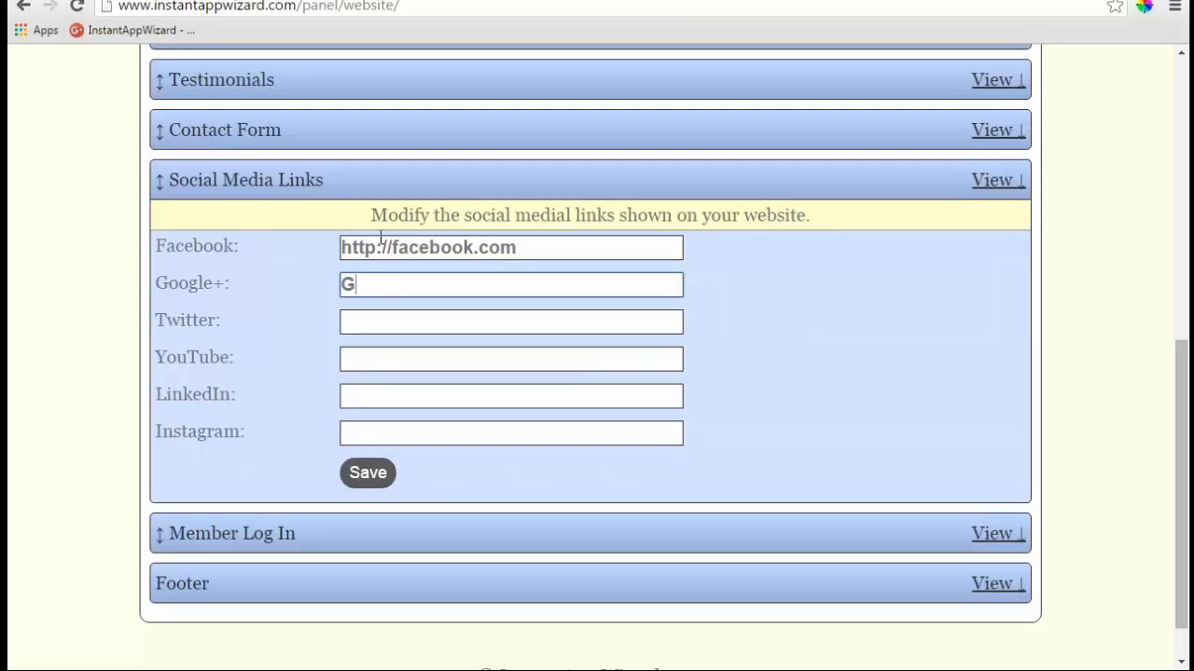
key("BackSpace")
key("BackSpace")
key("BackSpace")
type("htto")
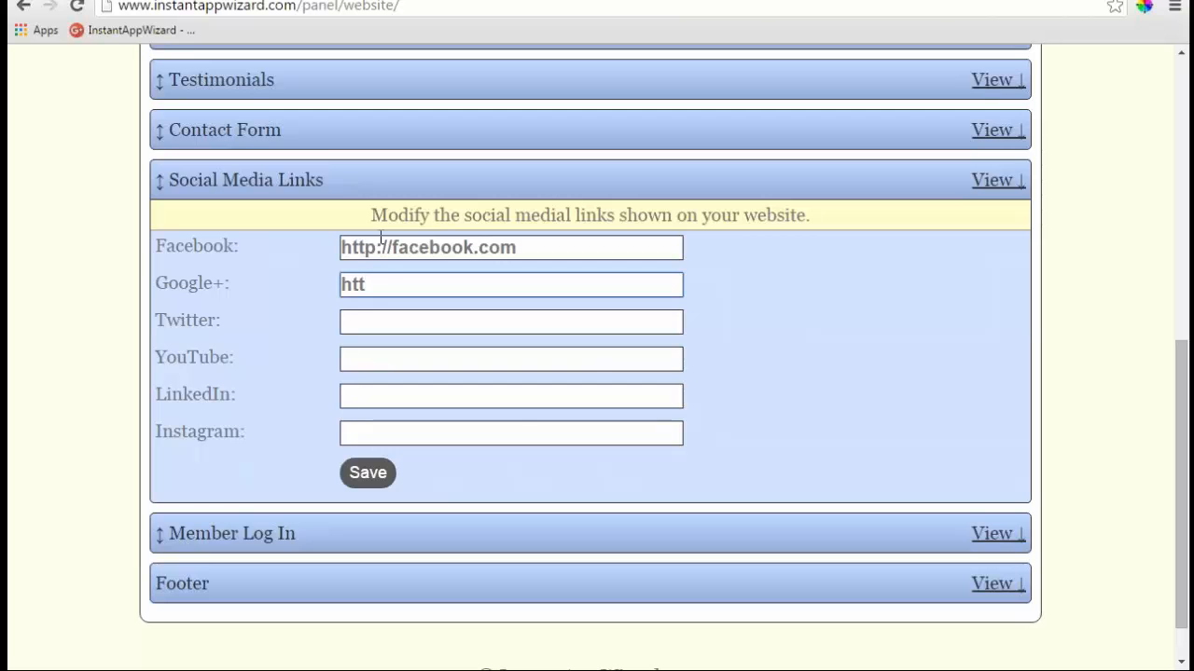
type("p://")
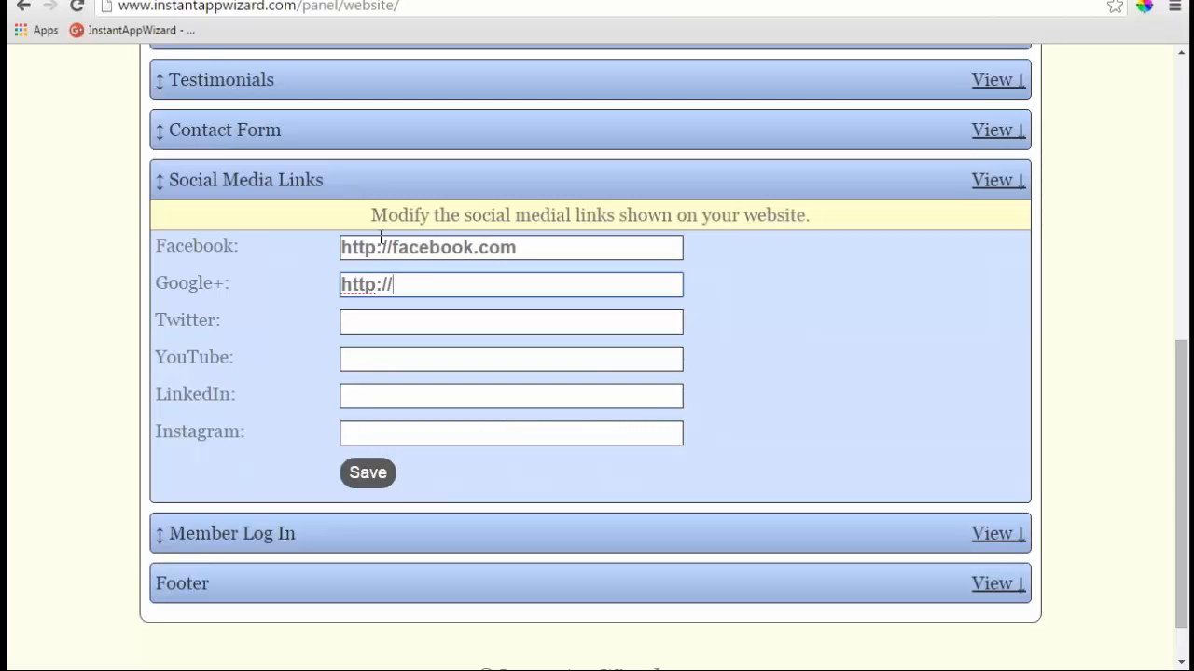
type("google.com")
left_click(357, 320)
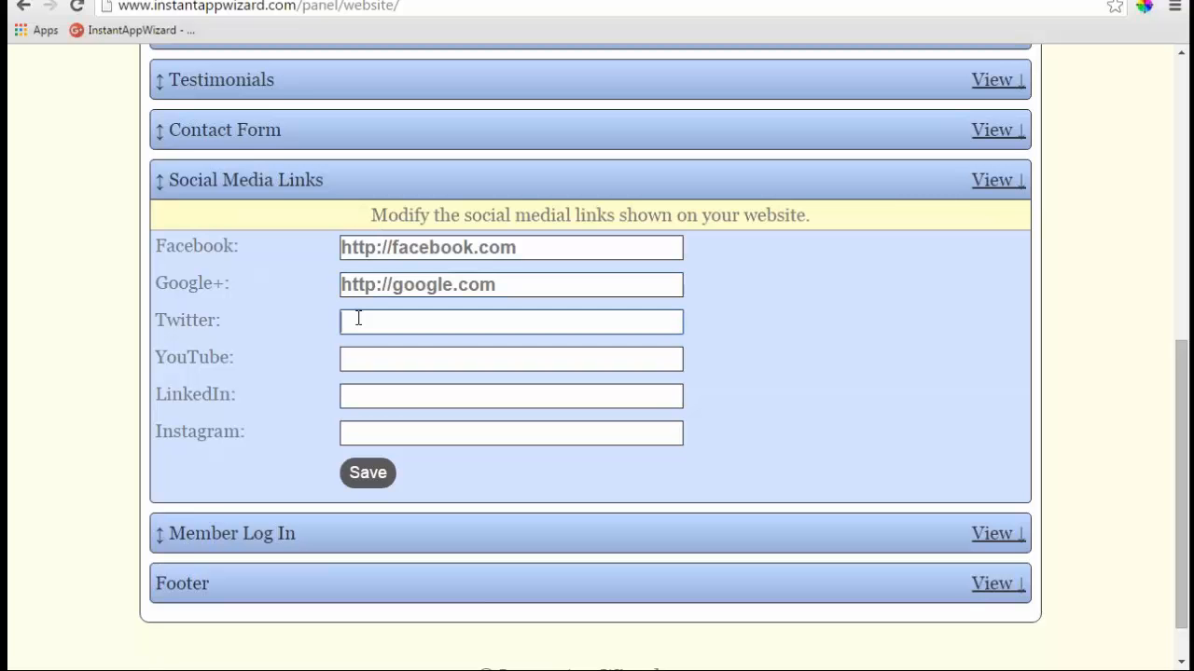
type("http://twitter.com")
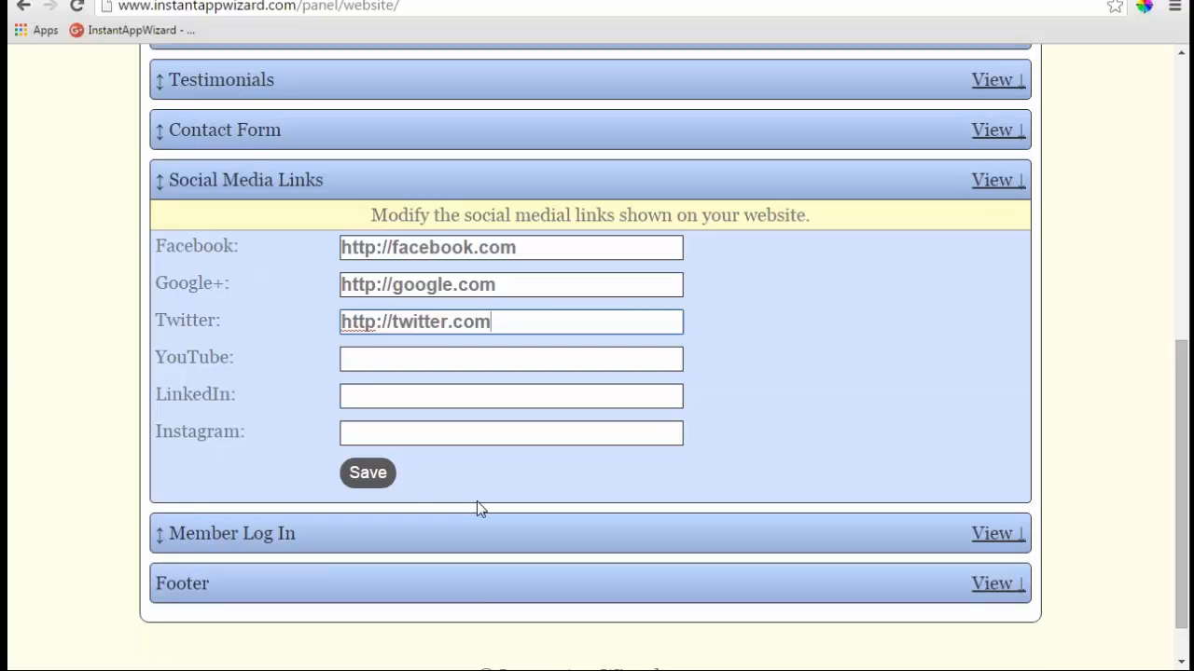
left_click(375, 476)
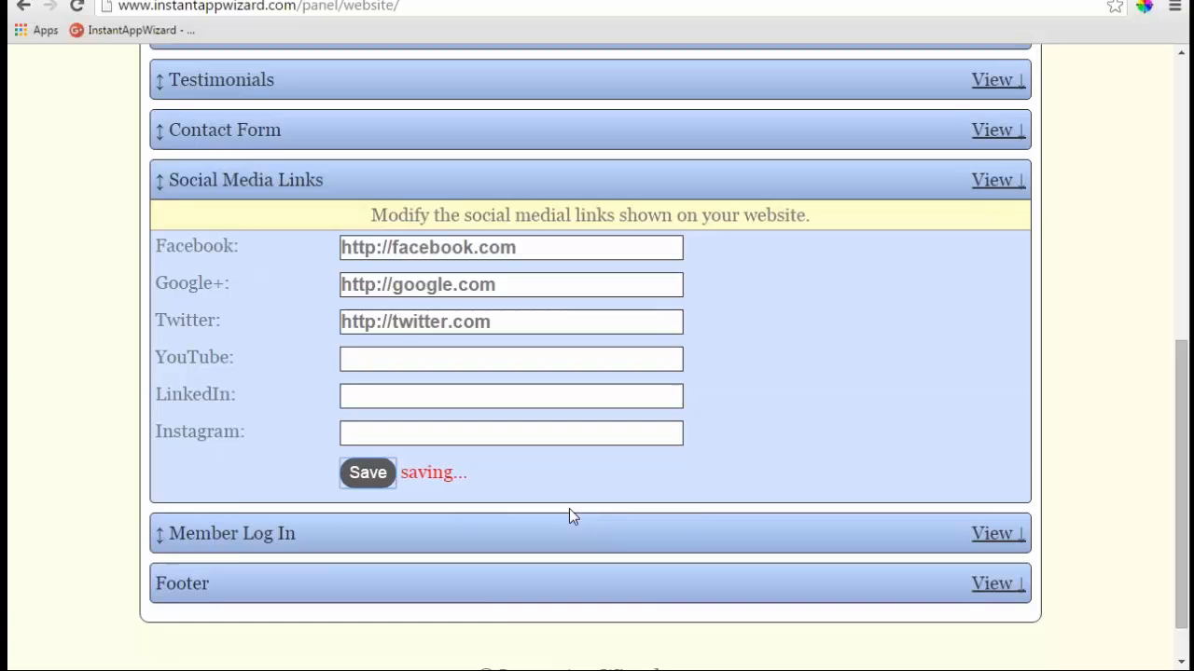
scroll(569, 513, "down", 1)
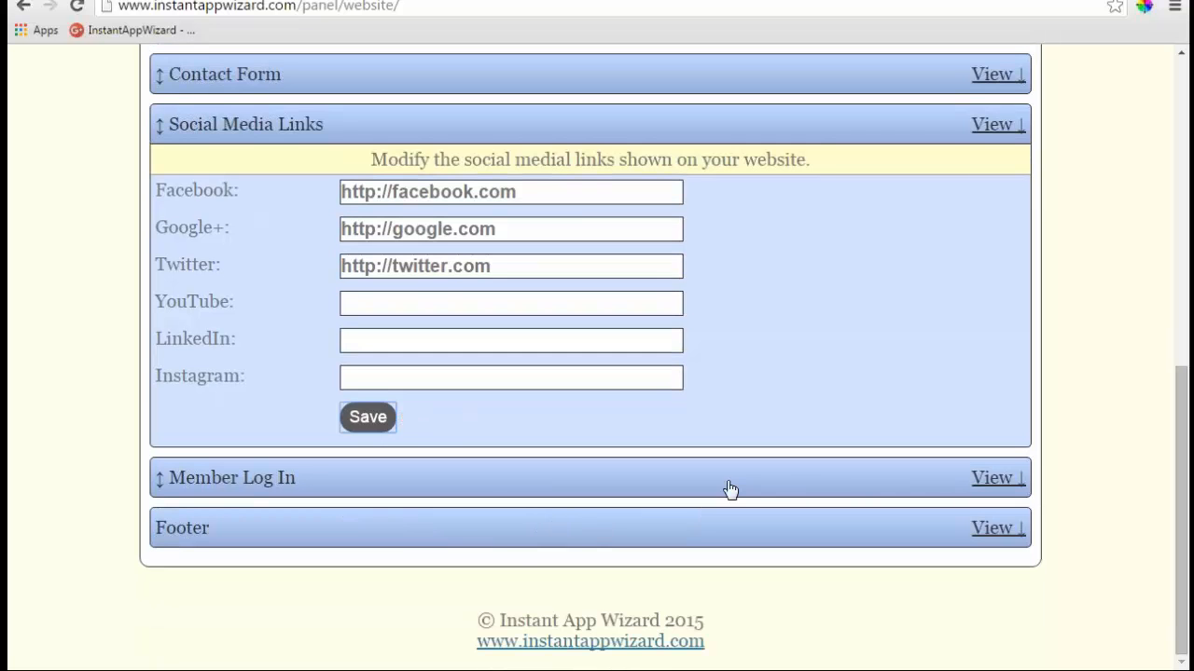
- Keep the Member Log In form shown ('Yes') and save the member log-in settings
left_click(990, 479)
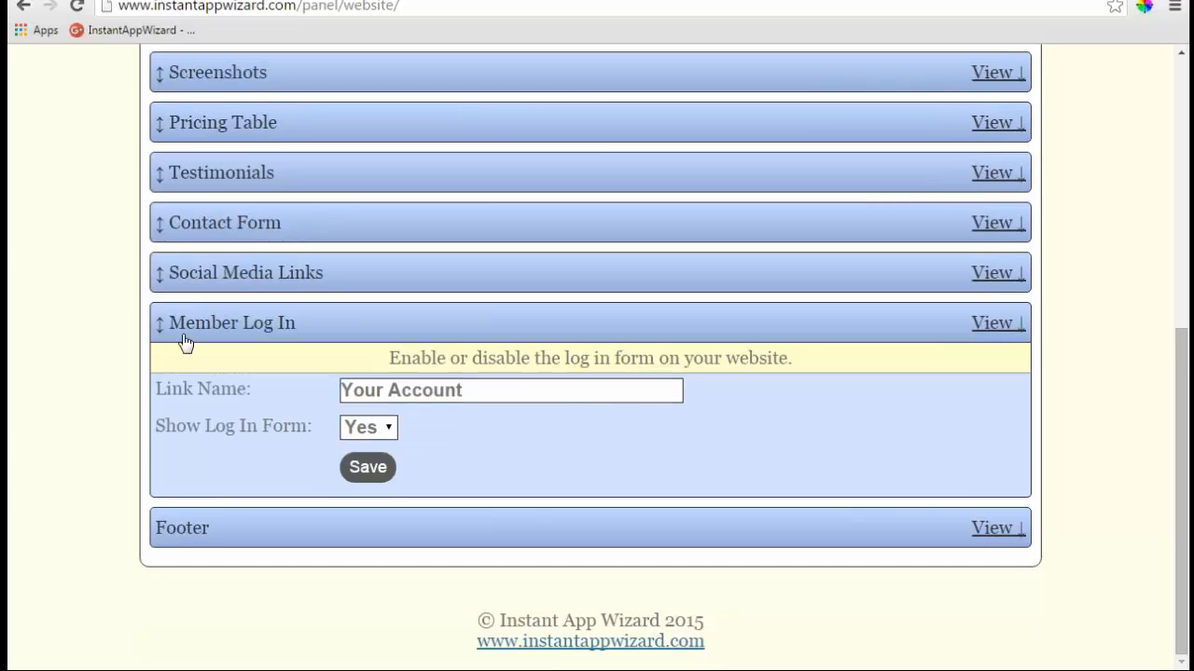
left_click(391, 427)
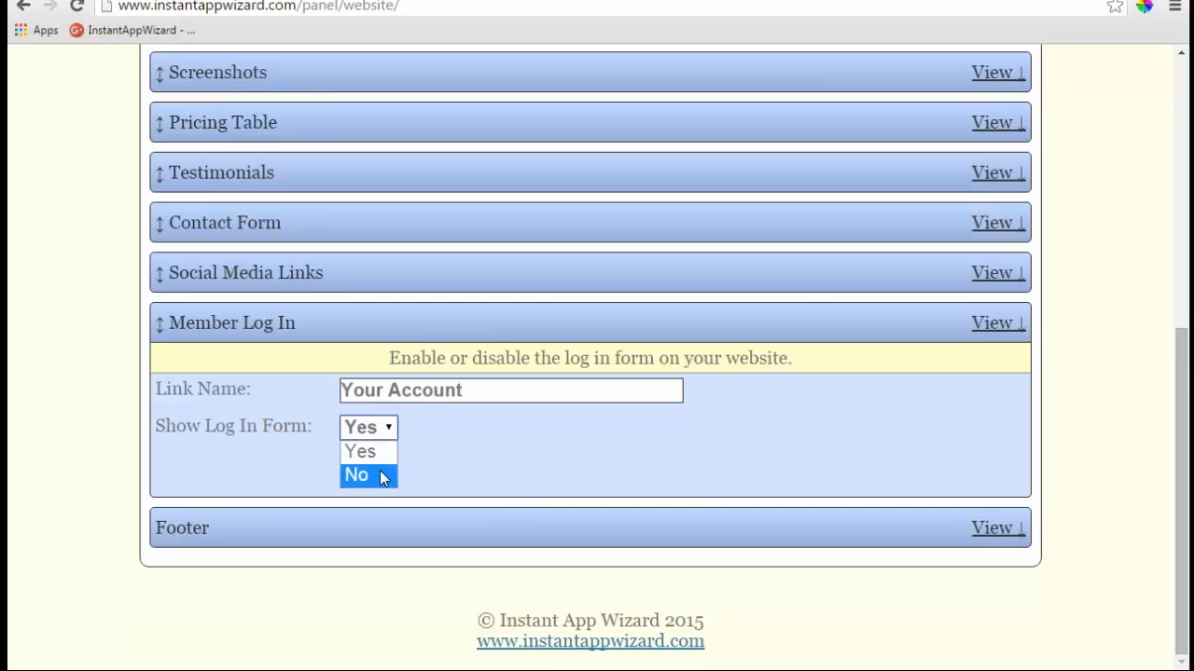
left_click(391, 428)
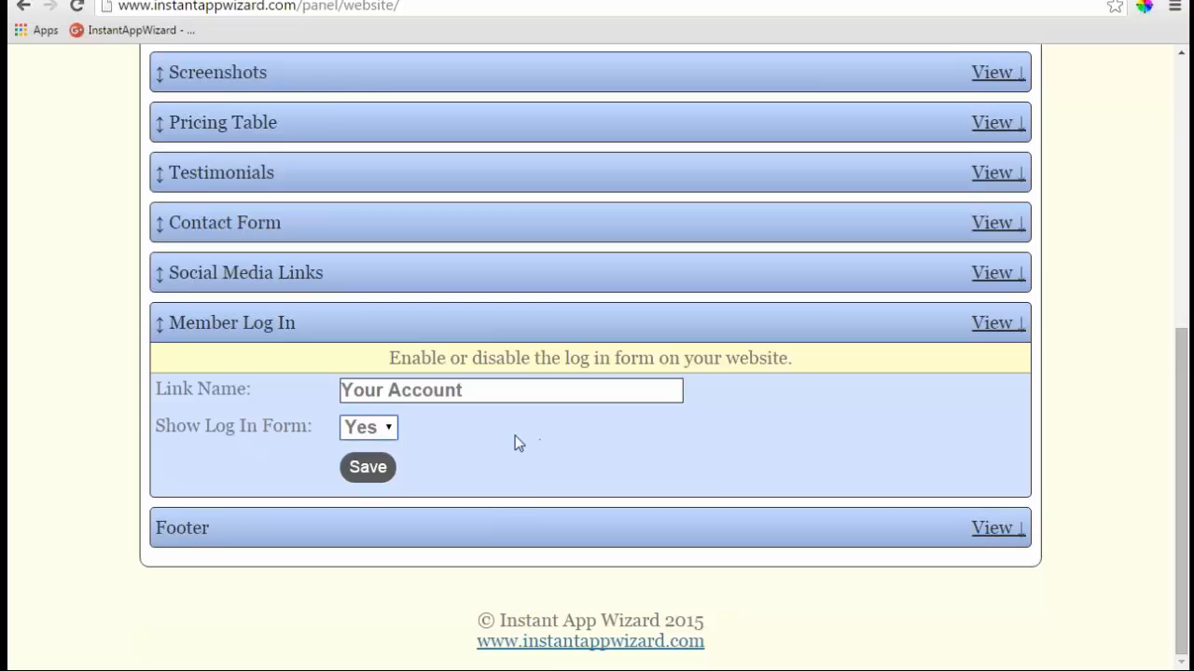
left_click(395, 459)
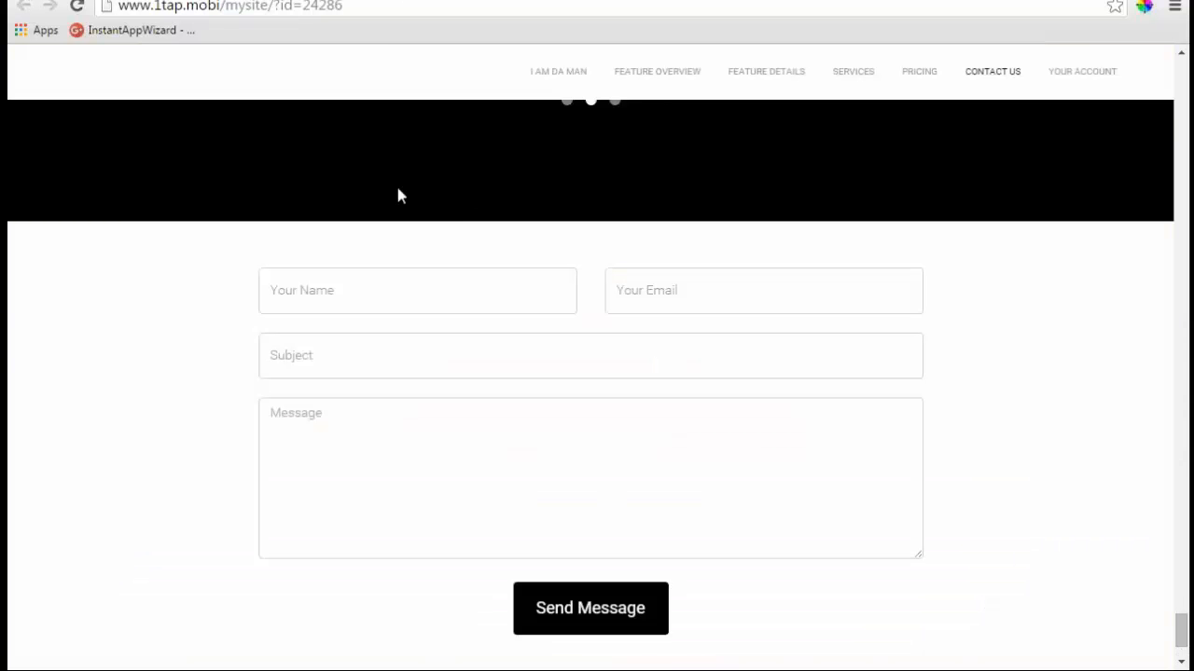
- Check the Your Account page on the live site, then return to Instant App Wizard
scroll(399, 194, "up", 6)
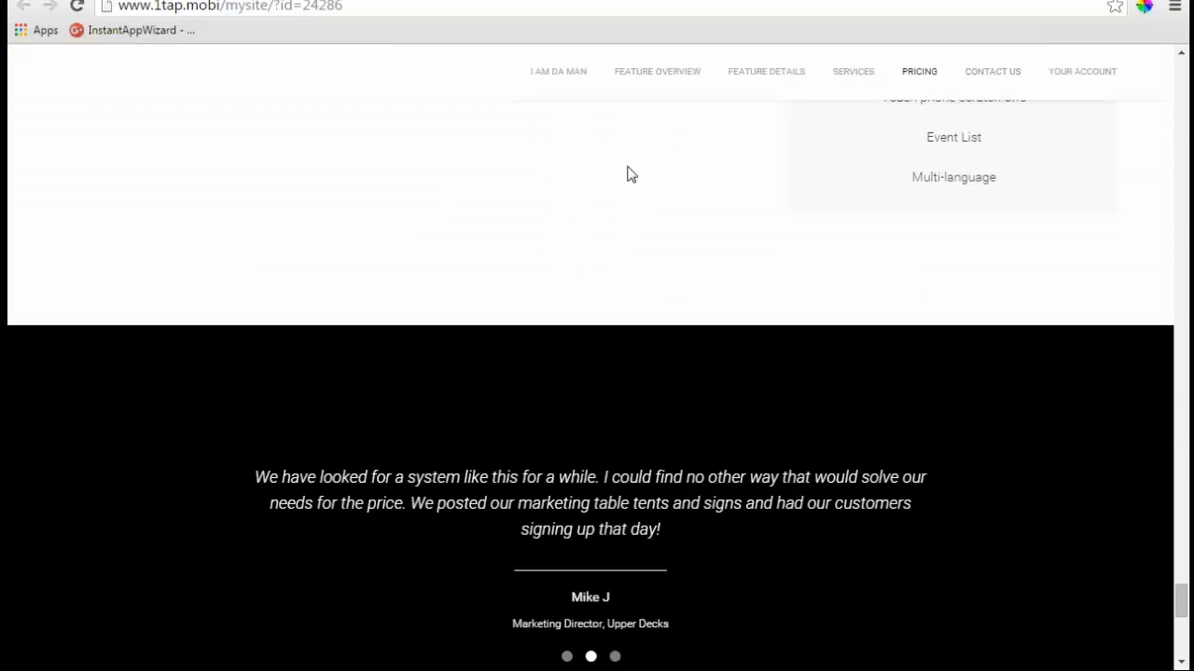
left_click(1081, 71)
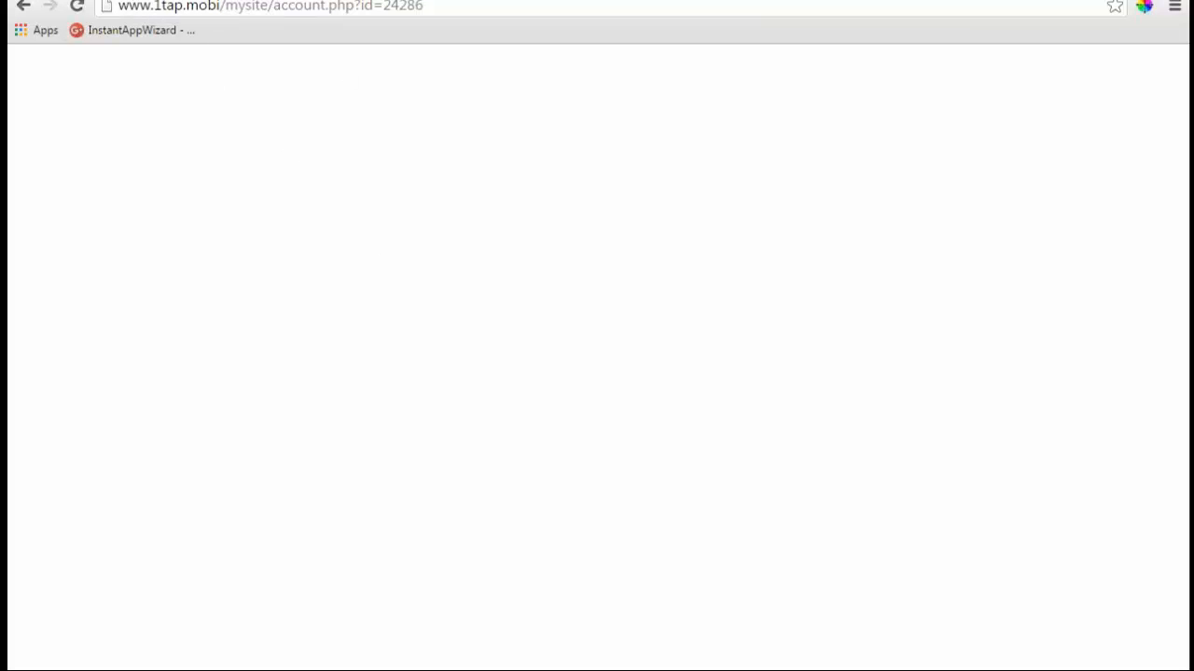
left_click(24, 6)
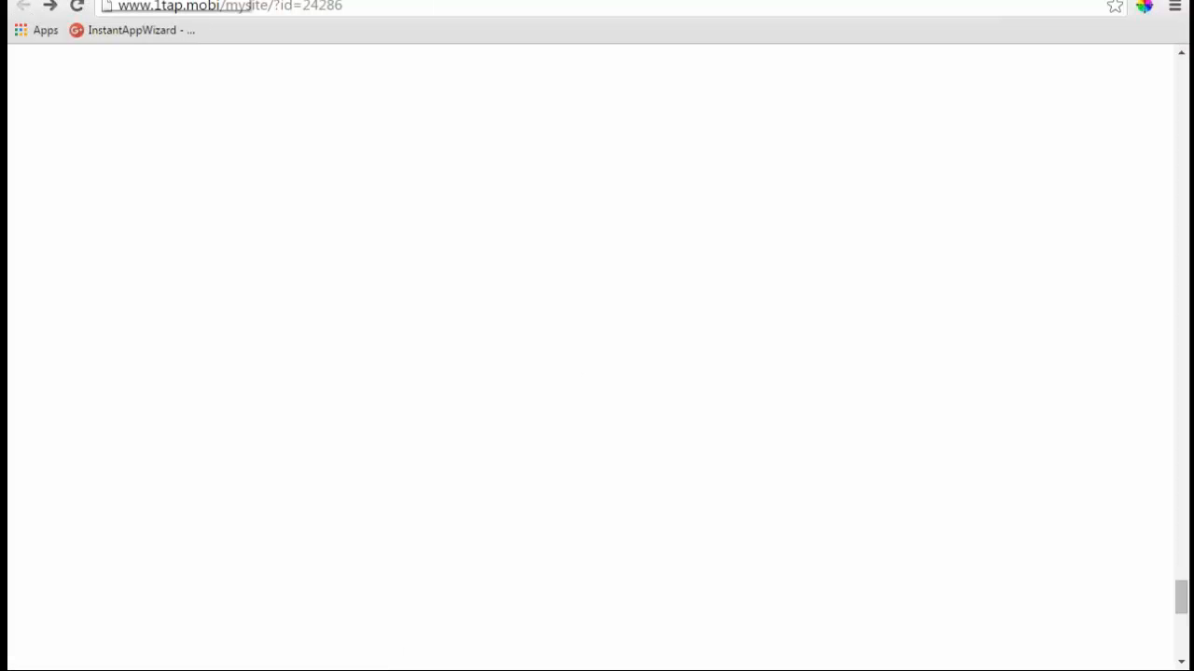
left_click(101, 0)
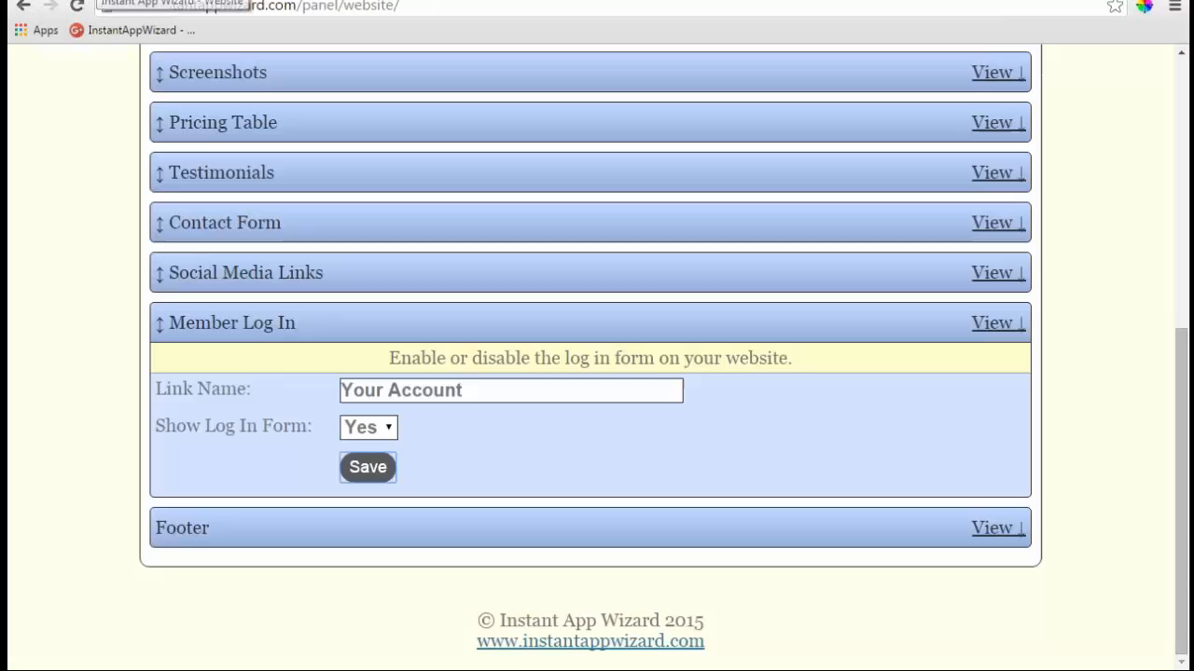
- Replace the footer's Business Name placeholder with the owner's name and save
left_click(998, 528)
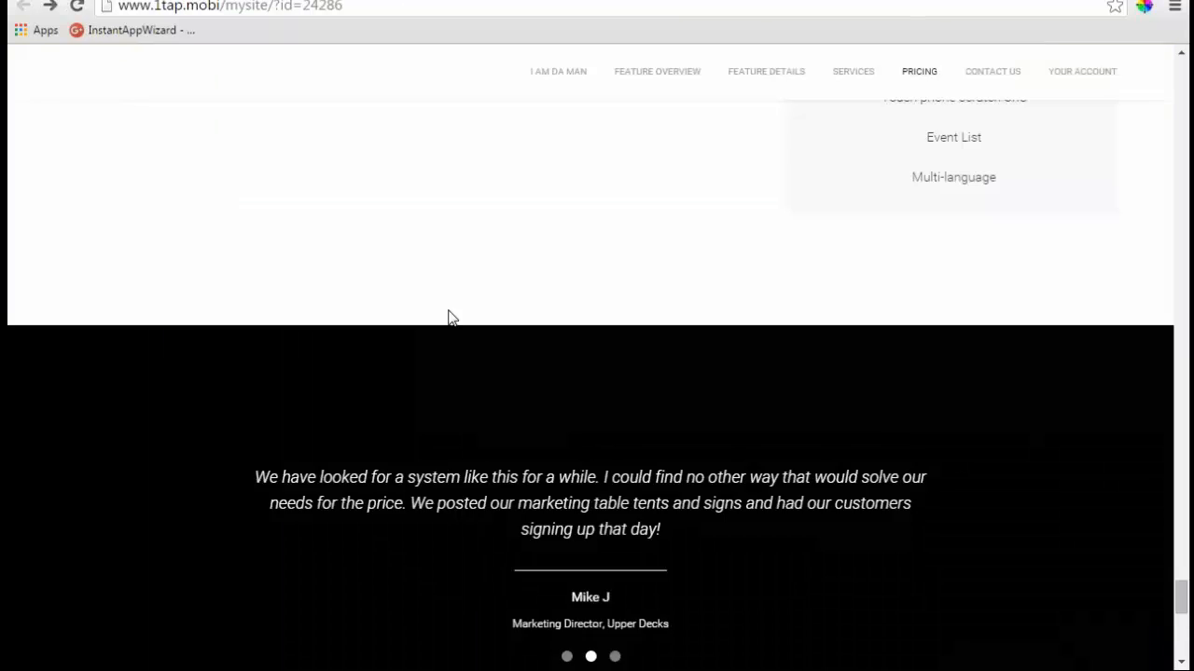
scroll(447, 317, "down", 3)
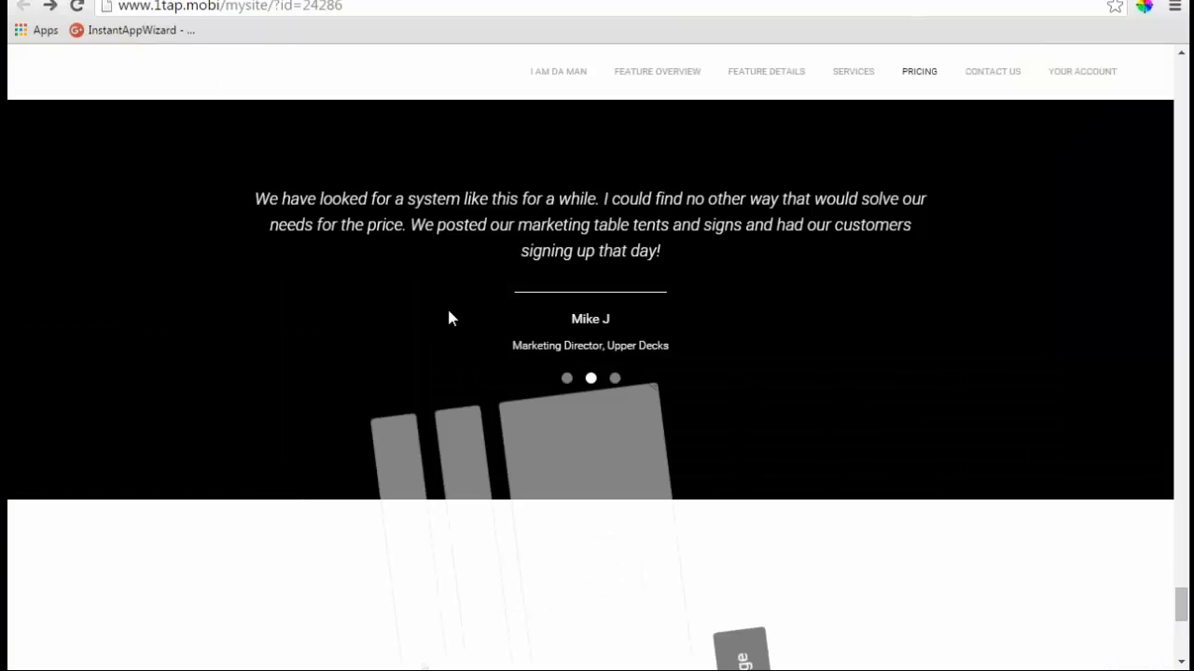
scroll(448, 318, "down", 5)
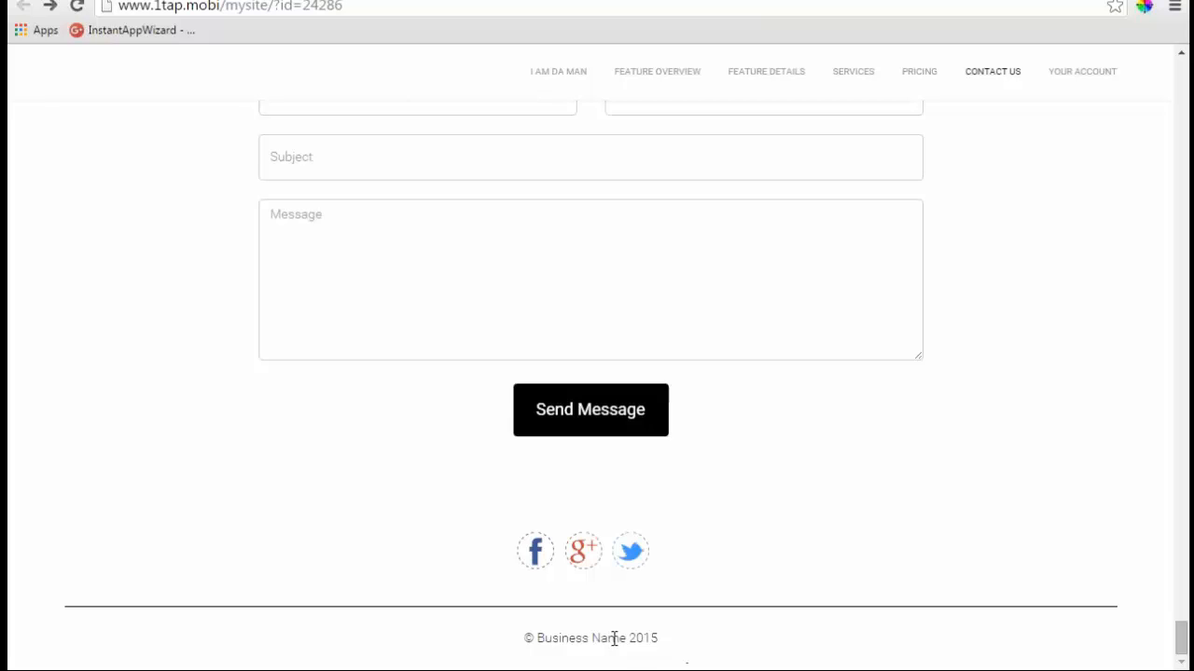
left_click(175, 1)
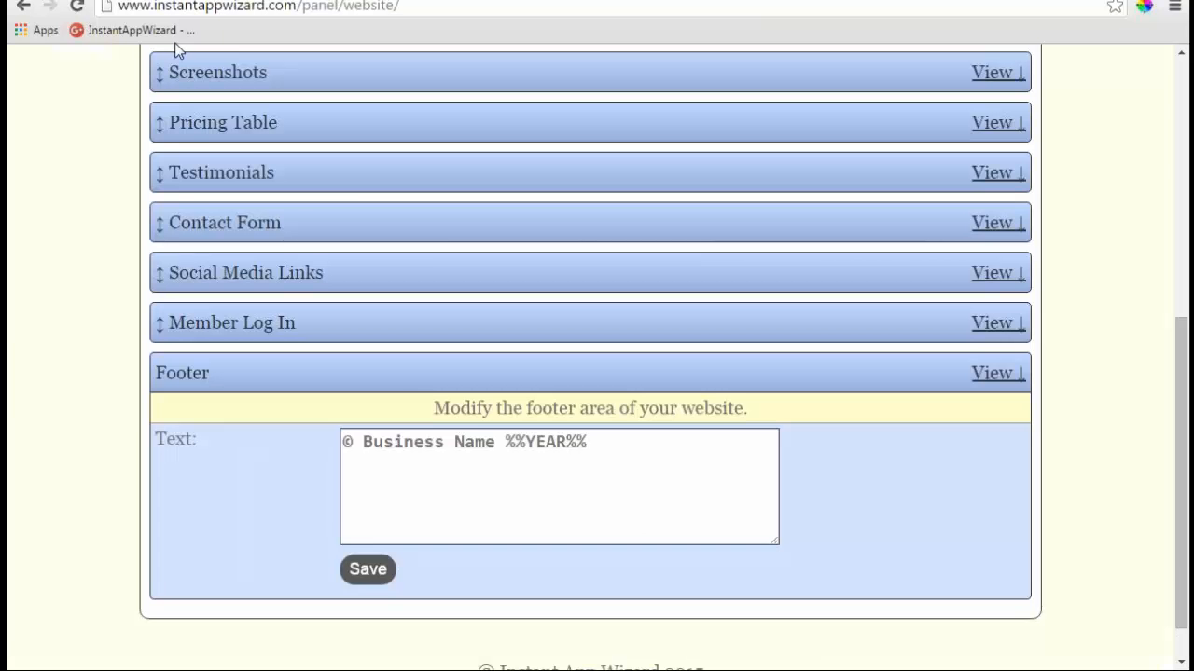
left_click_drag(495, 442, 362, 442)
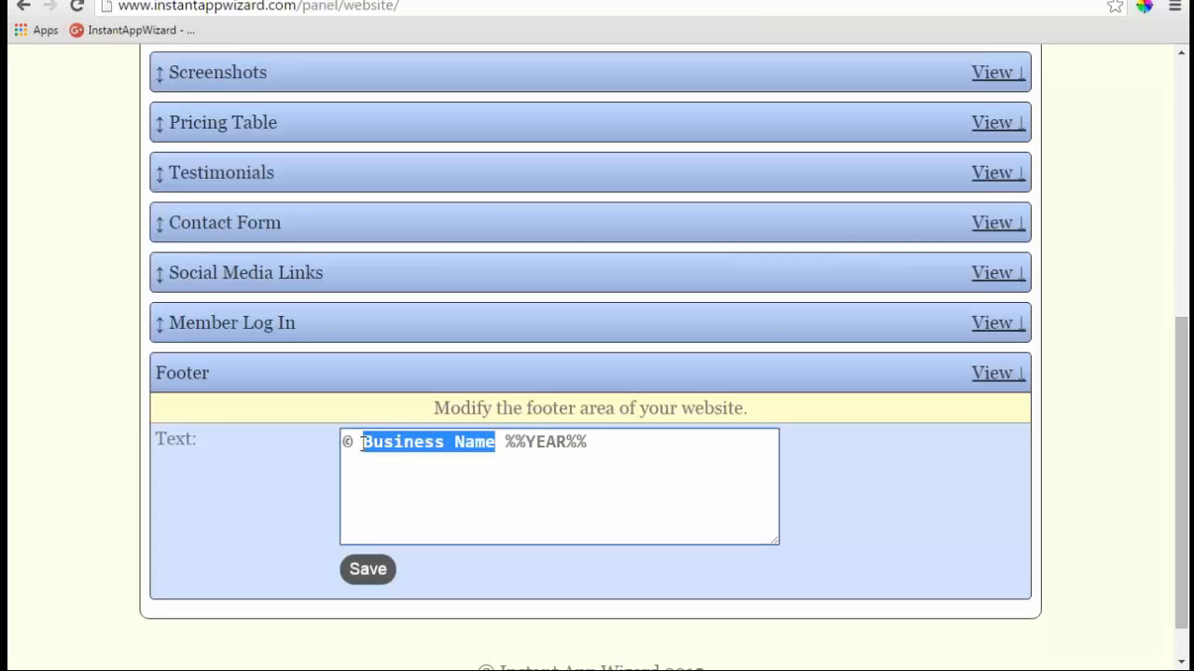
type("Kerry Da ")
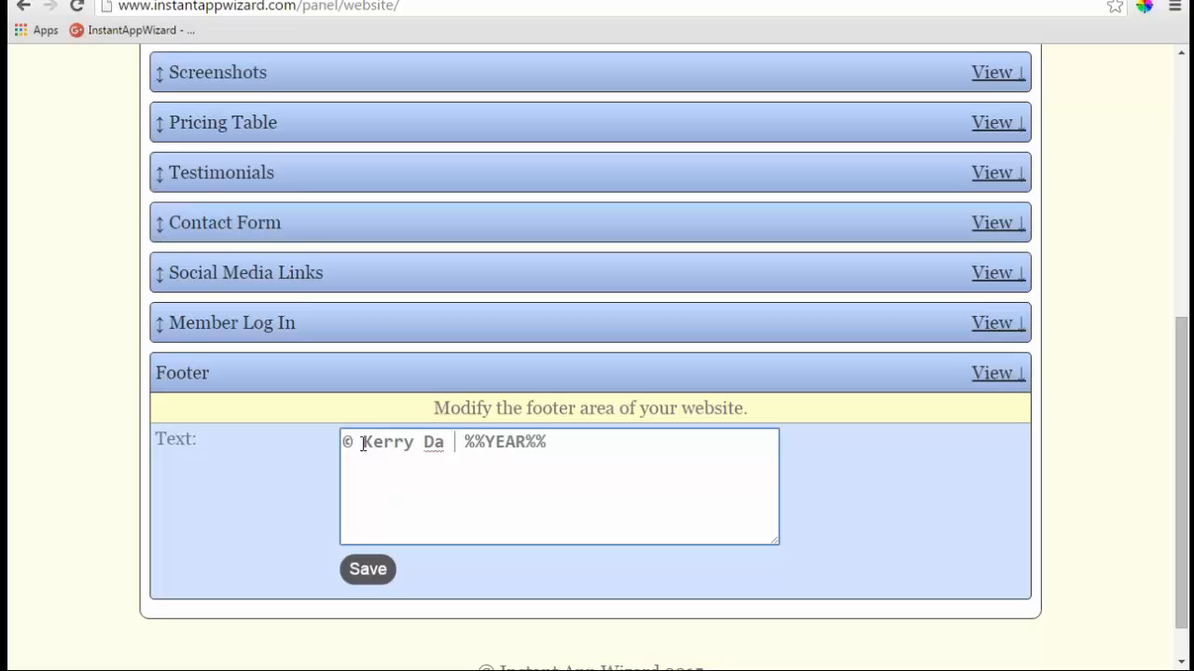
type("Man")
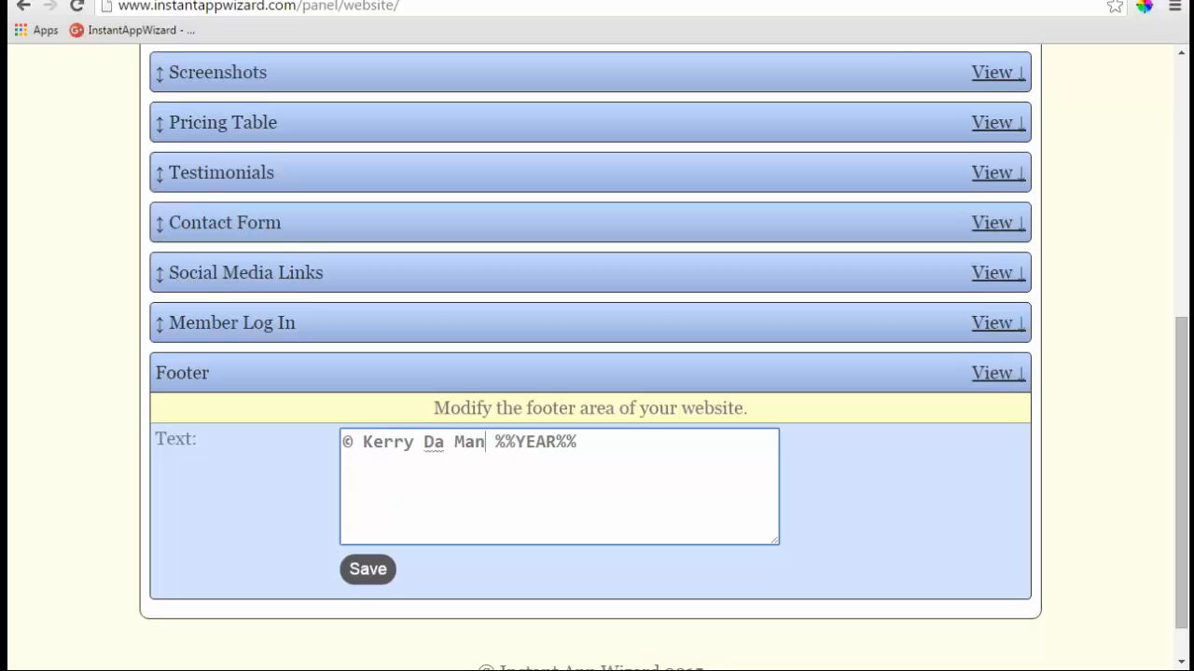
left_click(368, 569)
- Reload the live 1tap.mobi site to verify the new footer, then collapse Footer
left_click(314, 4)
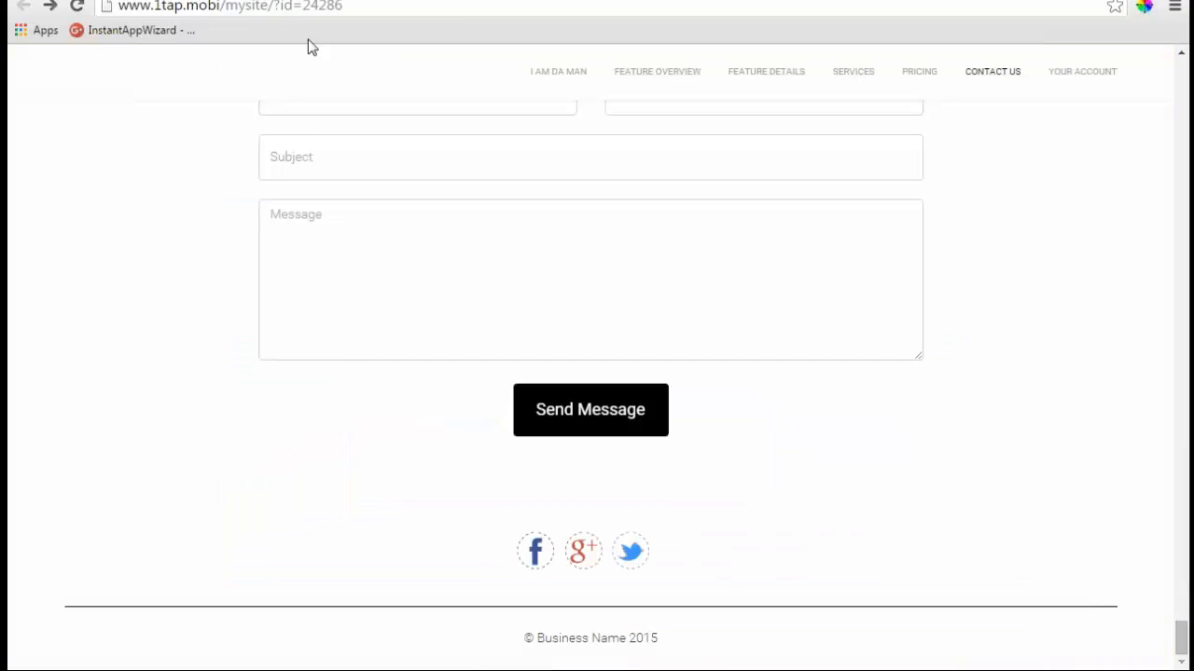
left_click(415, 7)
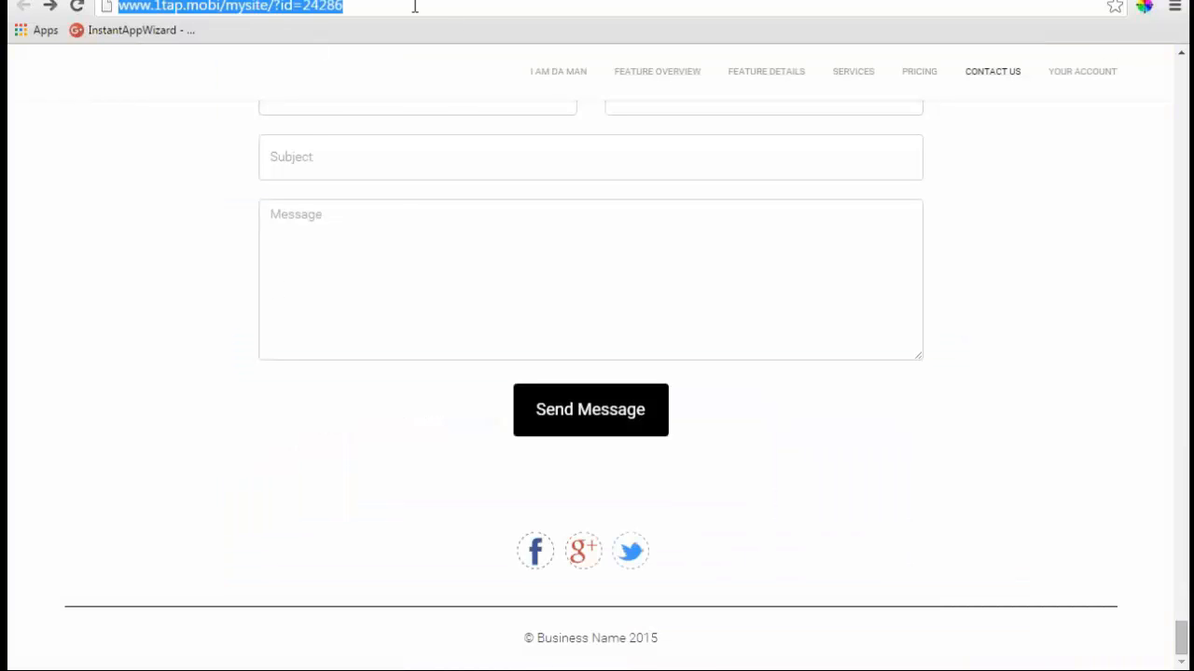
key("Return")
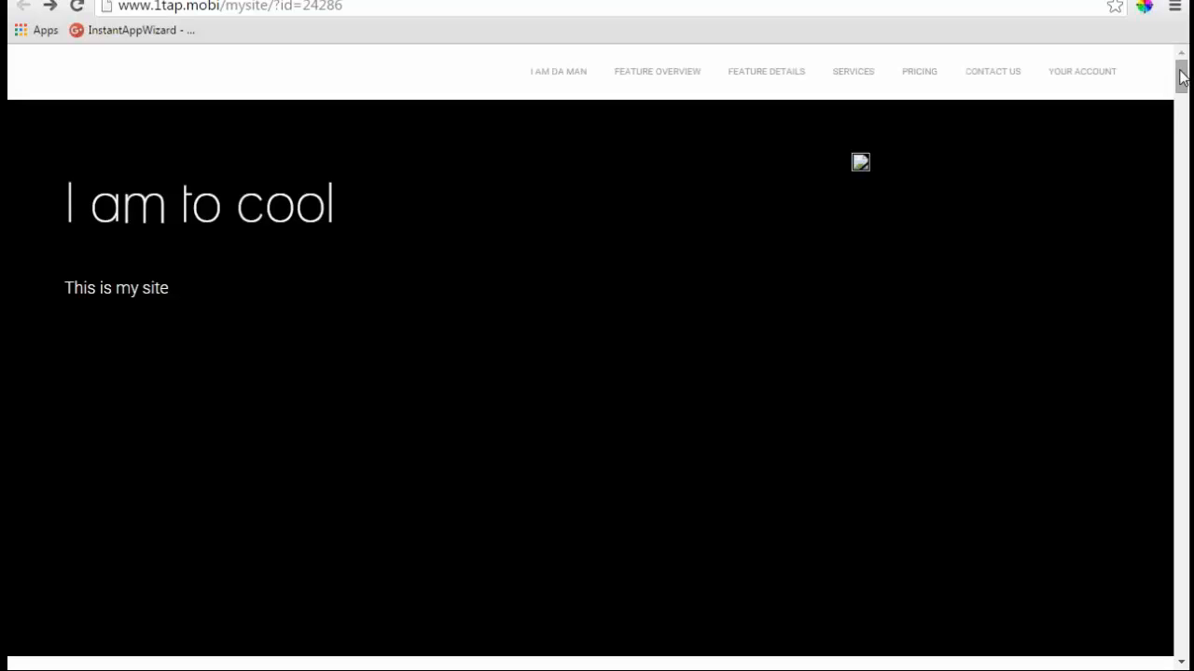
left_click_drag(1181, 78, 1181, 633)
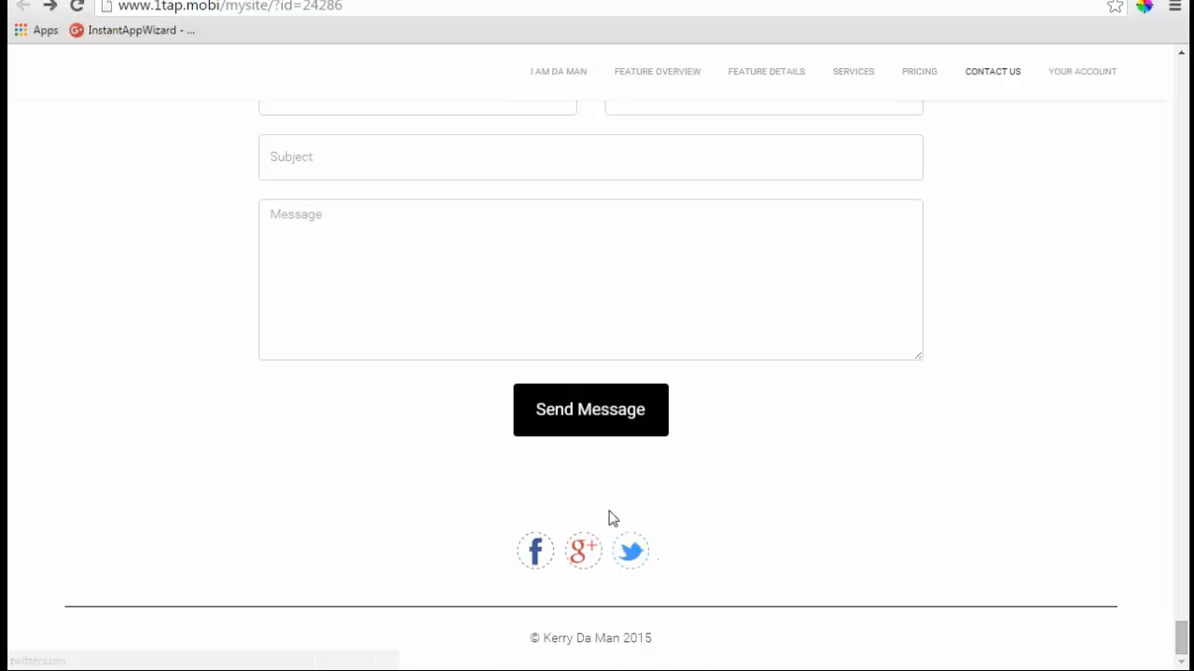
key("ctrl+Tab")
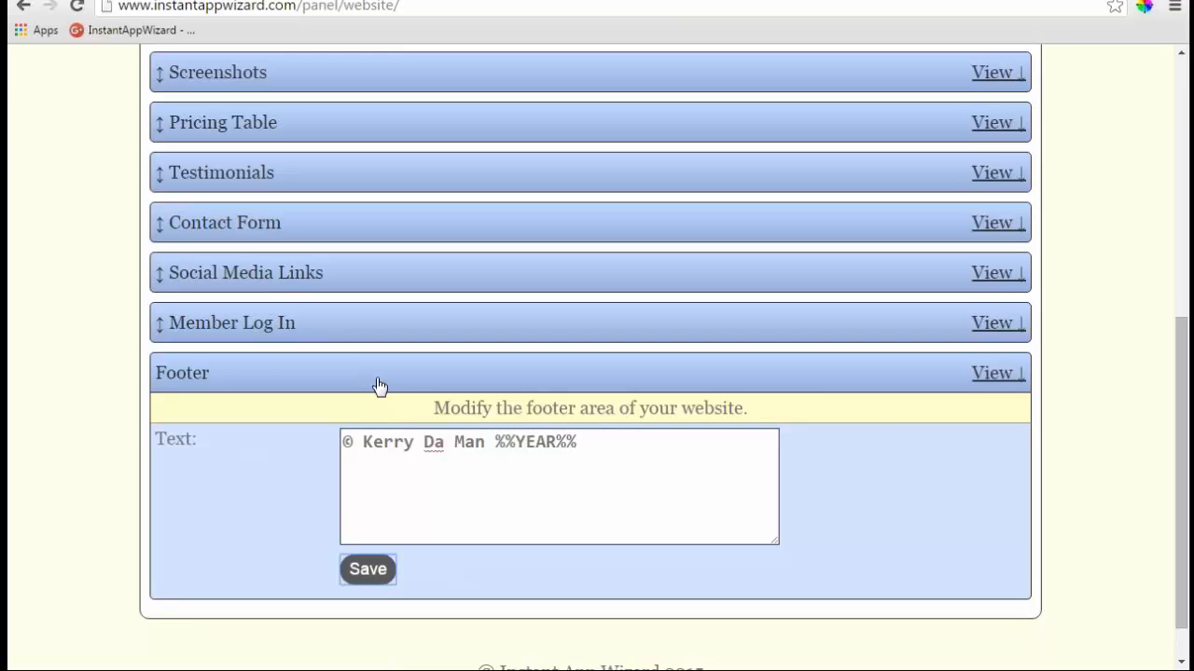
left_click(992, 375)
- Go through Settings, Content and Payment, checking the Billing Method list and leaving it at None
scroll(307, 349, "up", 3)
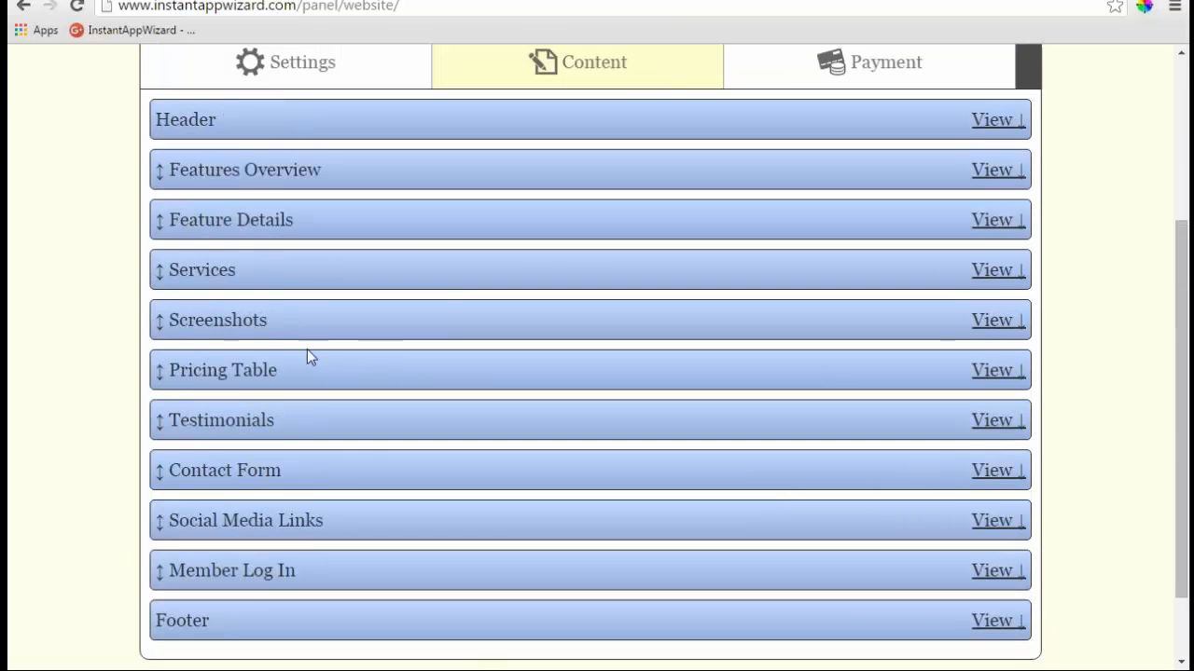
left_click(302, 256)
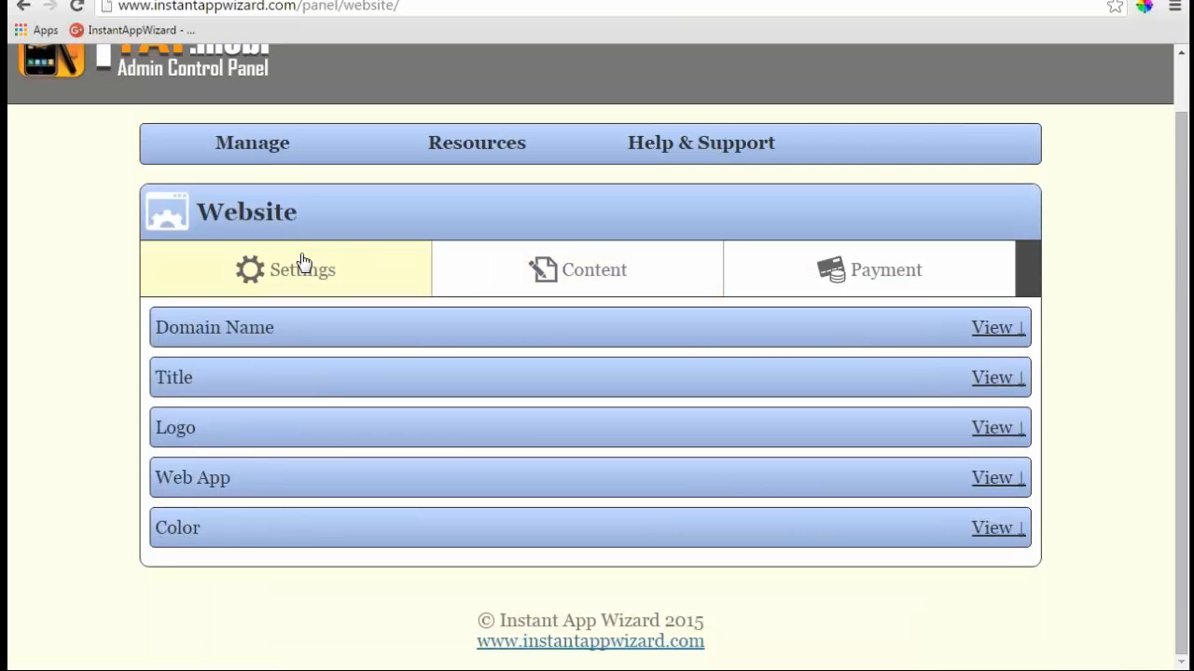
left_click(588, 276)
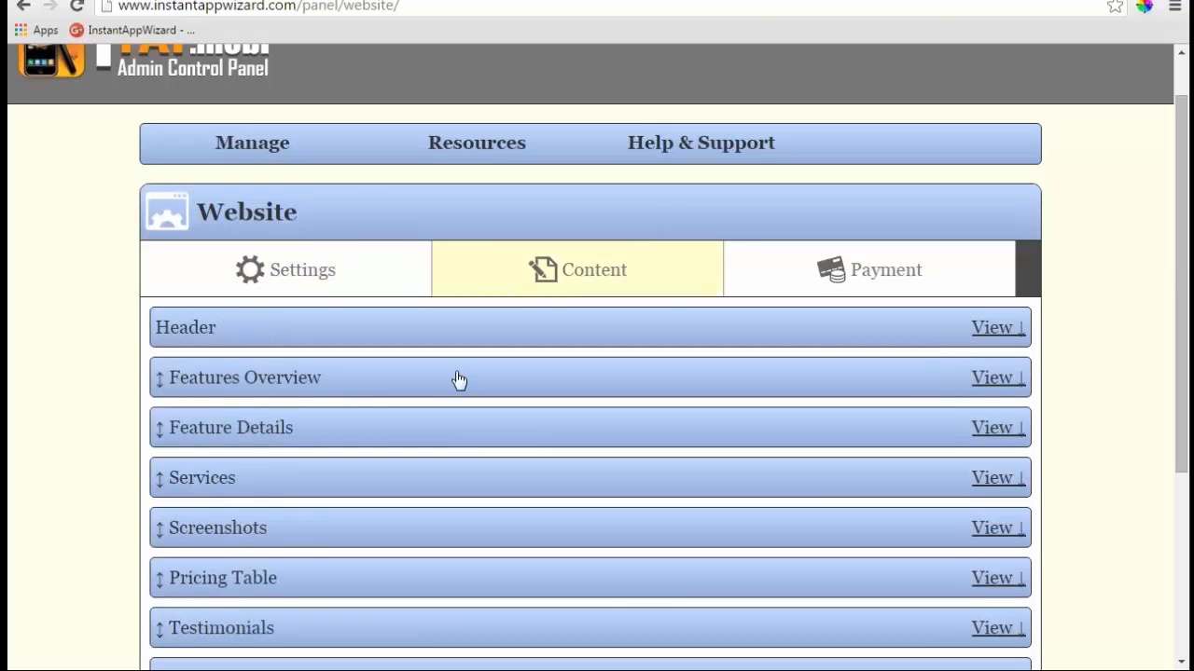
left_click(842, 271)
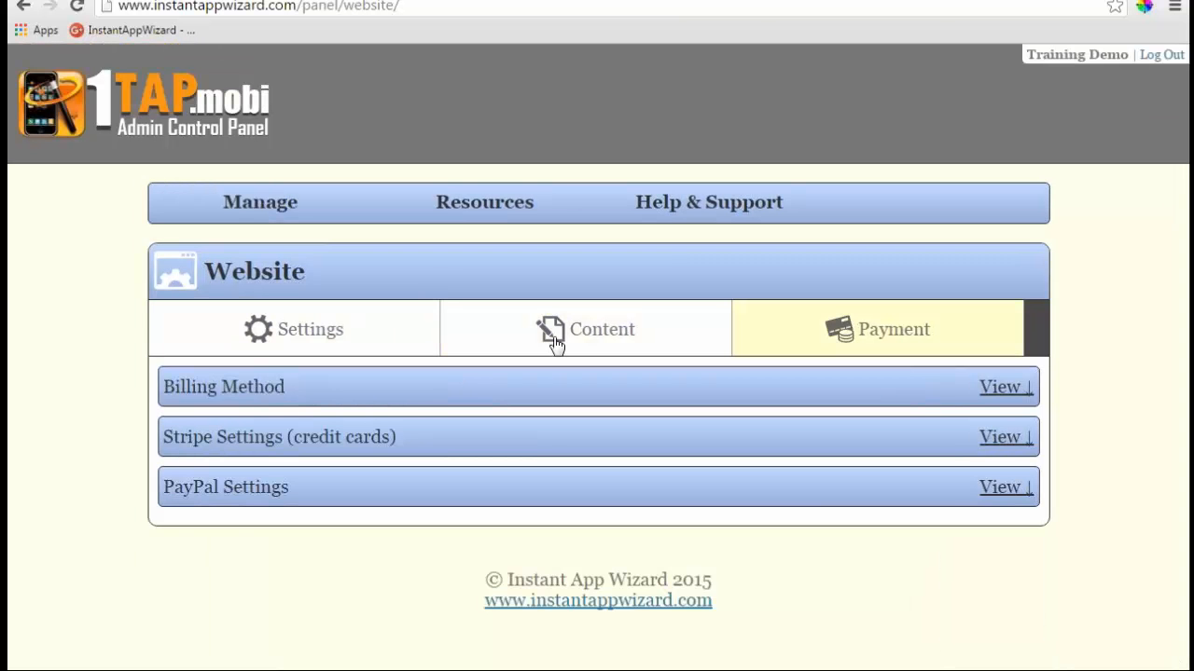
left_click(998, 386)
scroll(530, 314, "down", 1)
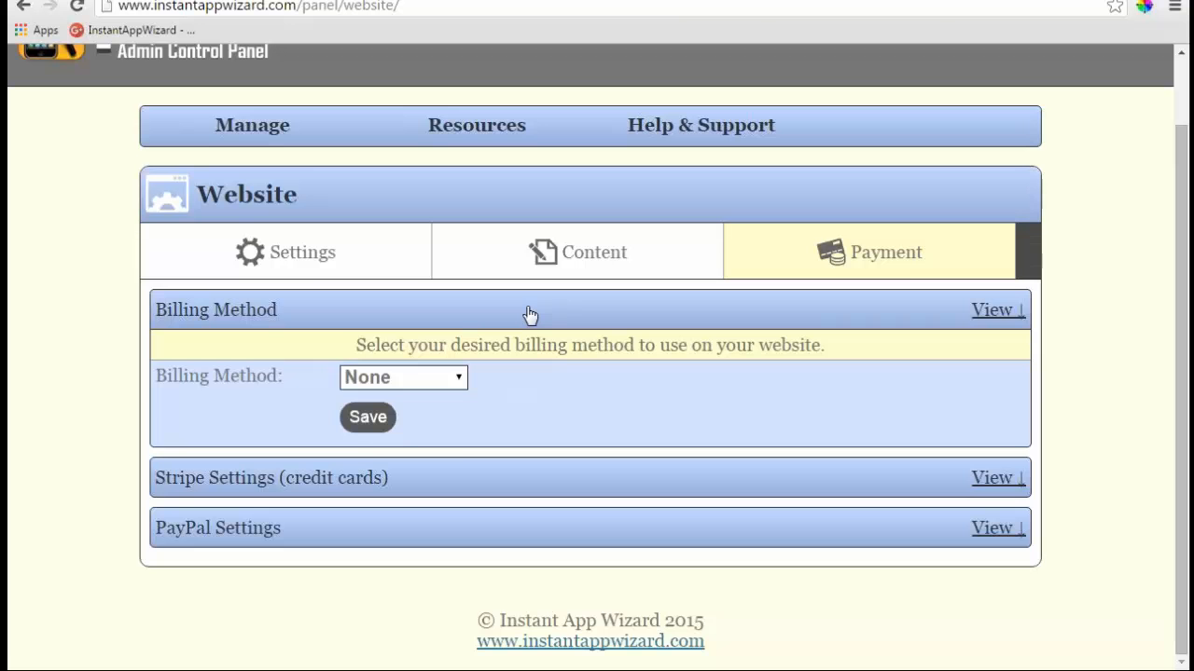
left_click(461, 377)
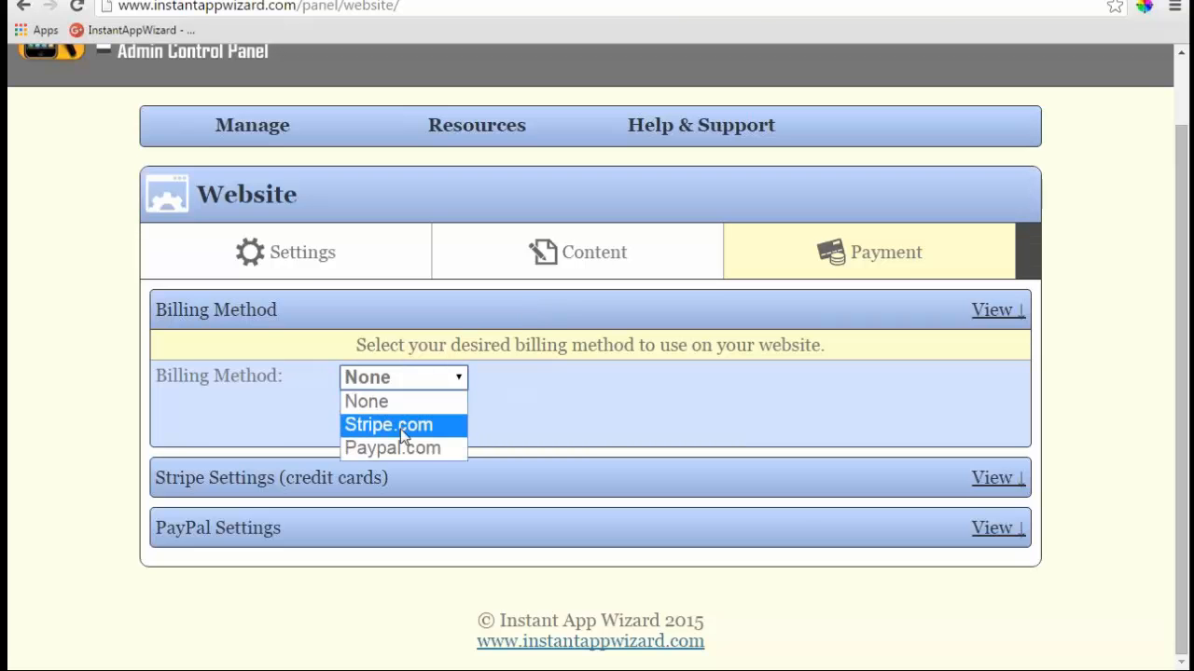
left_click(471, 420)
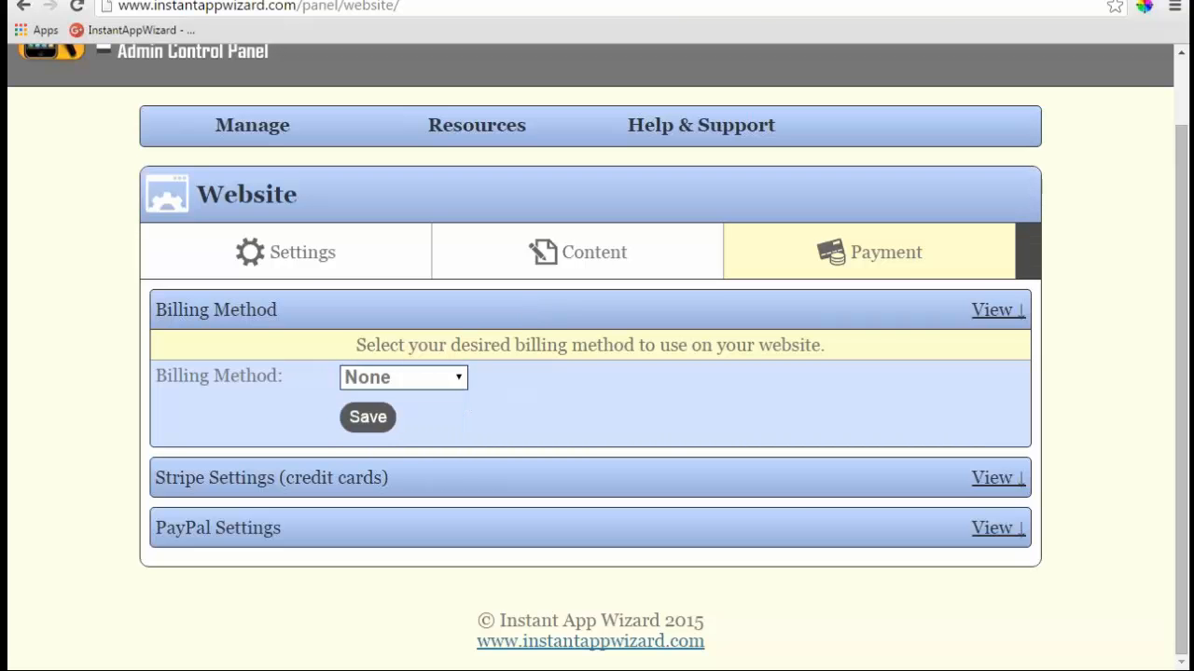
- Review the Stripe credit card and PayPal settings sections
left_click(997, 477)
scroll(1002, 483, "down", 3)
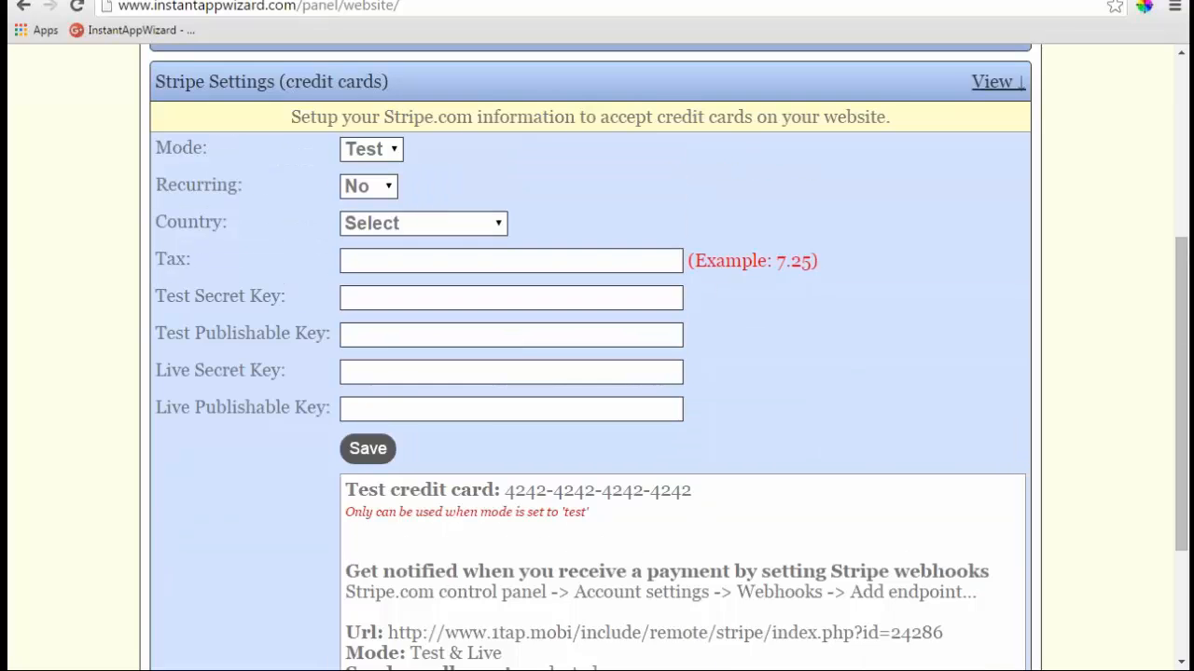
scroll(586, 326, "down", 3)
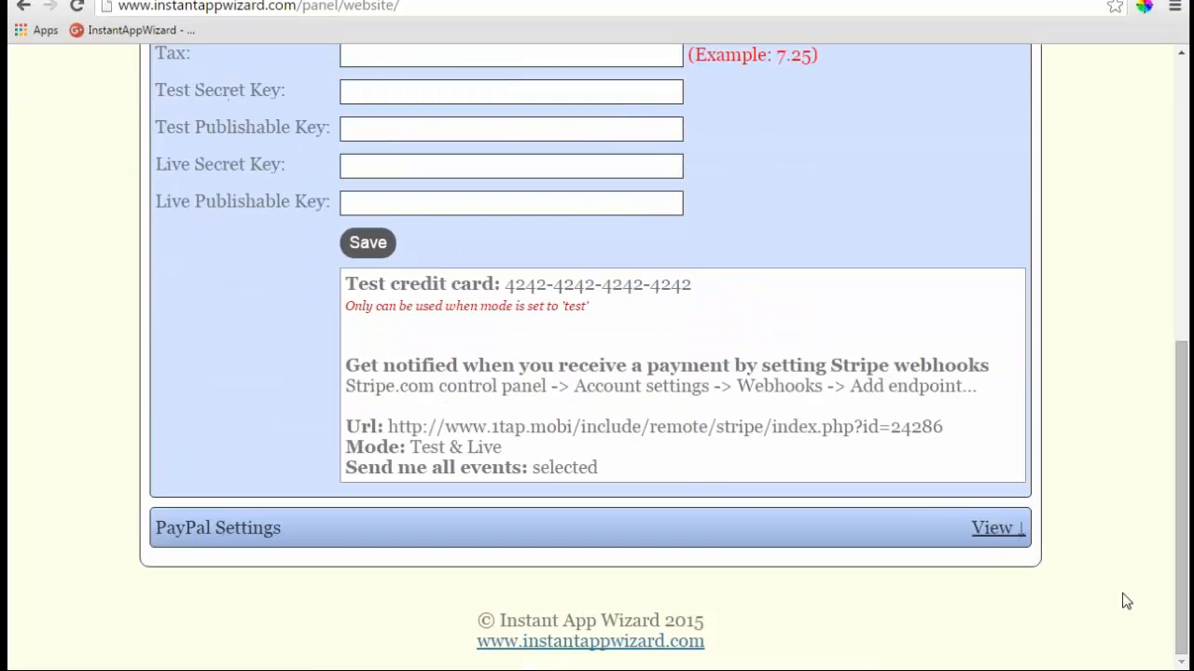
left_click(996, 529)
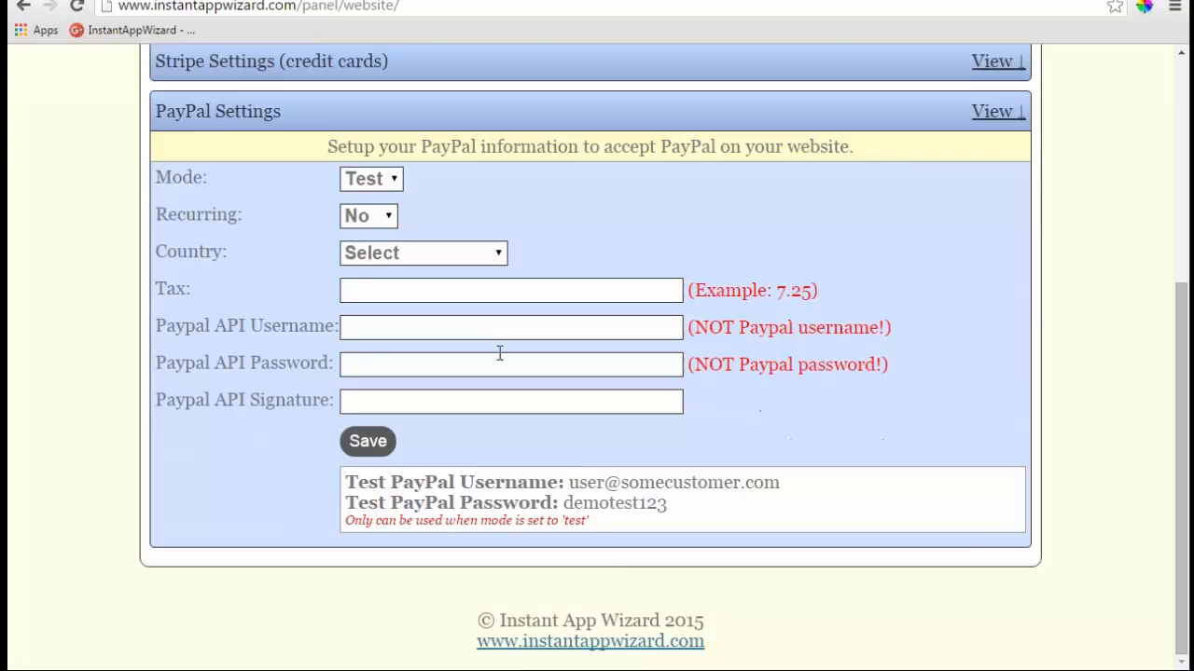
scroll(498, 351, "up", 1)
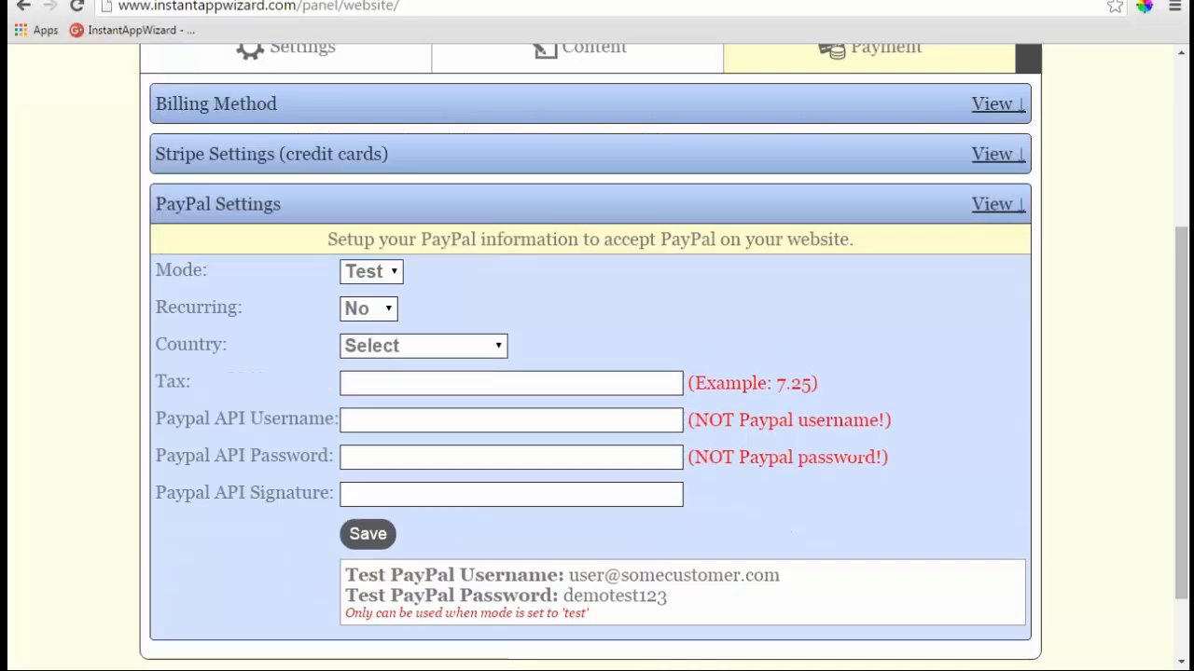
left_click(988, 206)
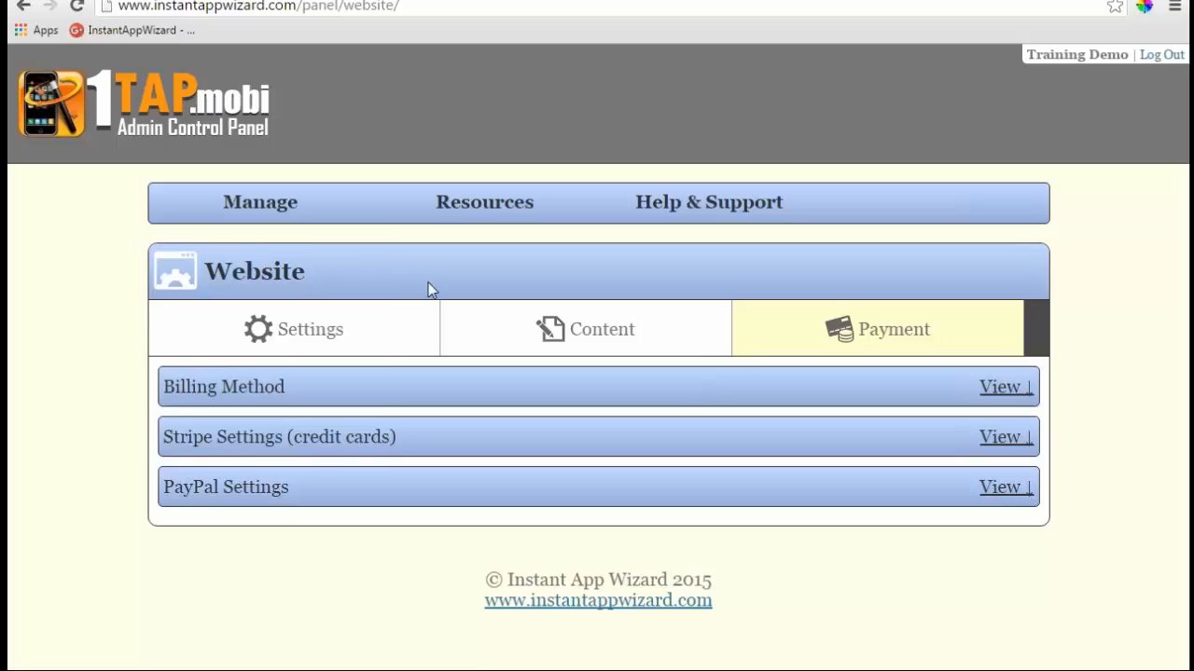
- Show the Web Apps list from the Manage menu, listing the two Demotraining apps
left_click(268, 211)
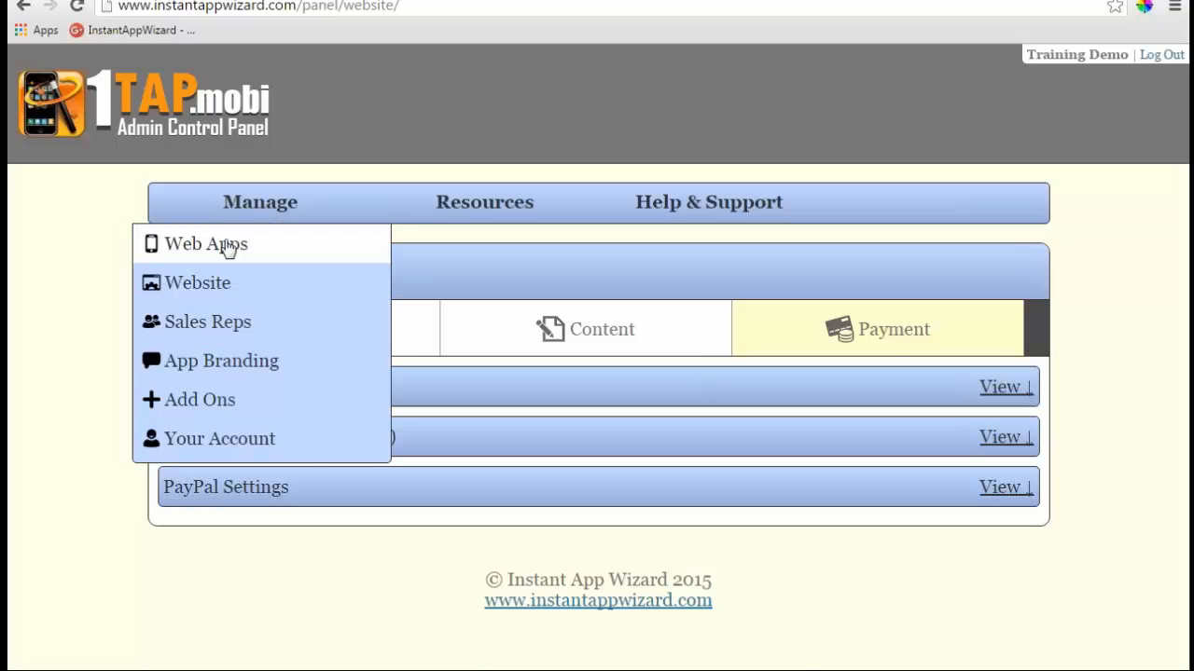
left_click(227, 245)
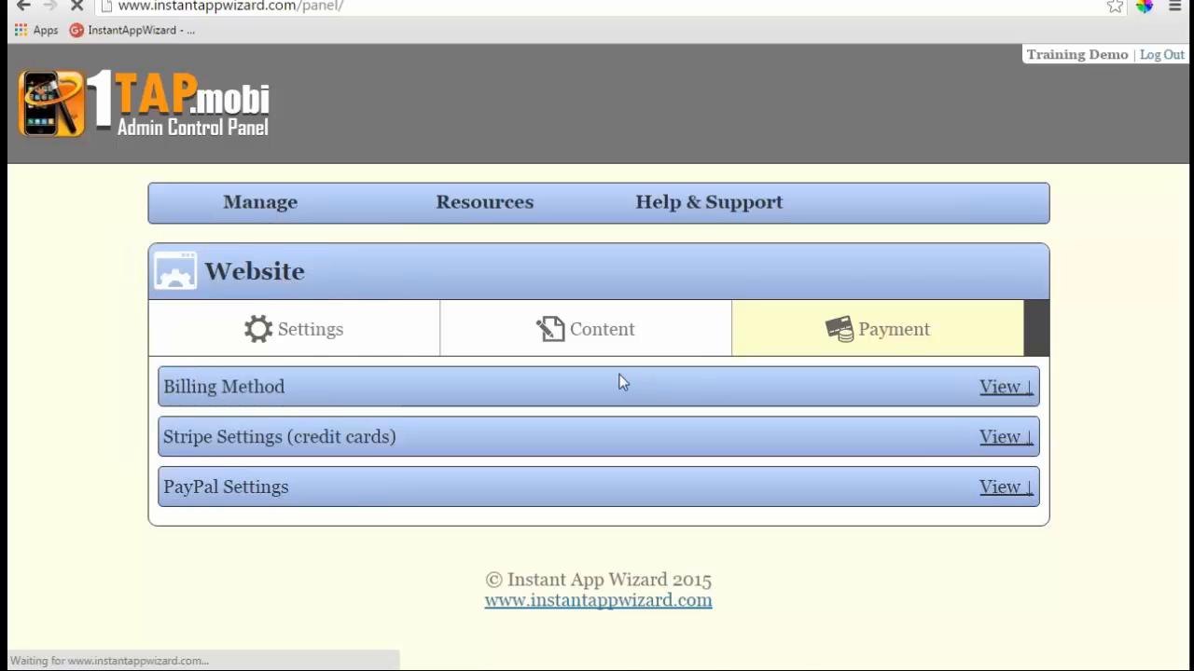
scroll(550, 344, "down", 3)
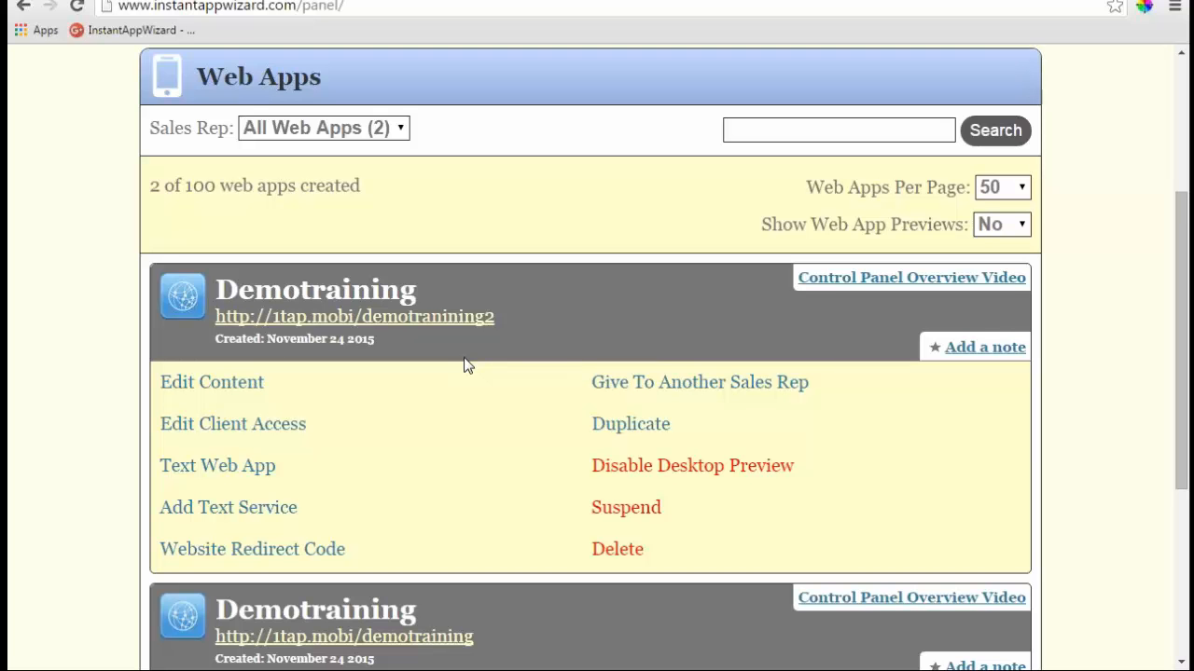
- Open Give To Another Sales Rep for the first Demotraining web app
left_click(685, 390)
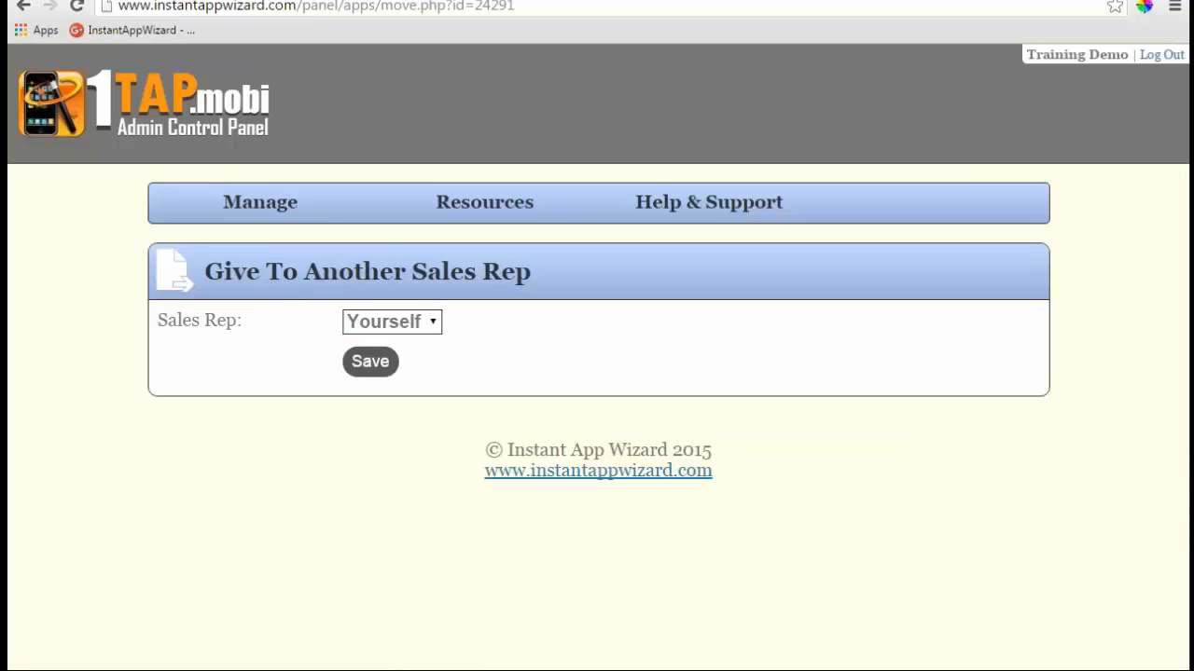
- Check the Sales Rep dropdown, which only offers Yourself, then bring up the Manage menu
left_click(435, 323)
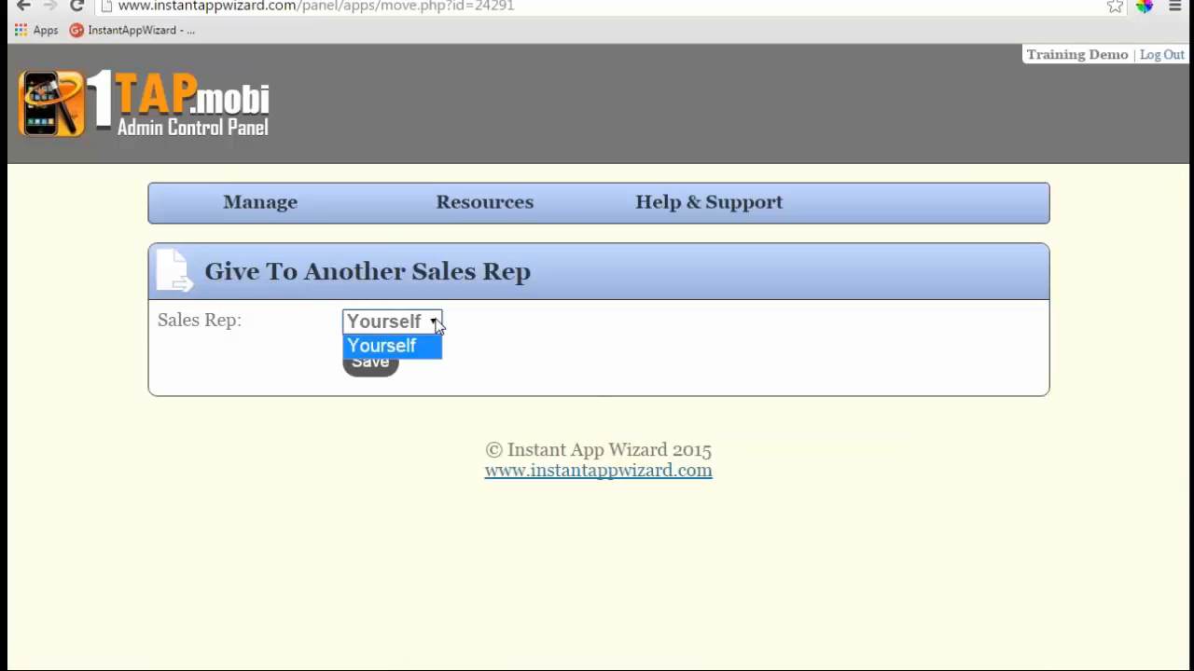
left_click(438, 326)
mouse_move(260, 204)
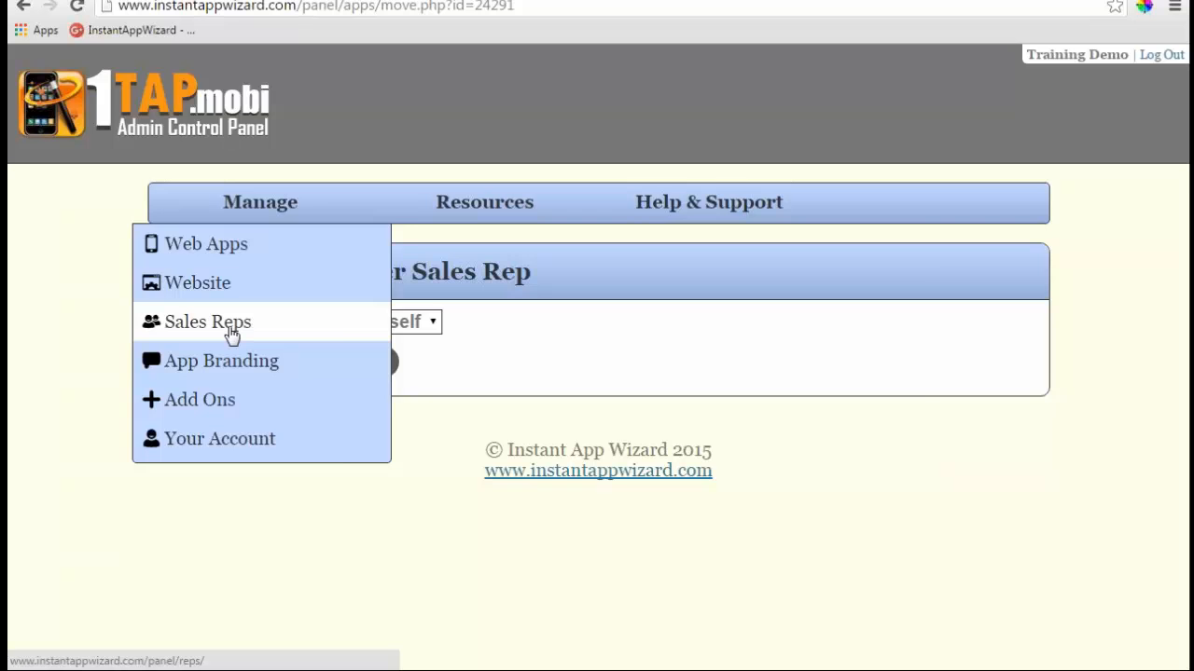
- Start a new sales rep under Manage > Sales Reps and enter the rep's name and e-mail address
left_click(231, 334)
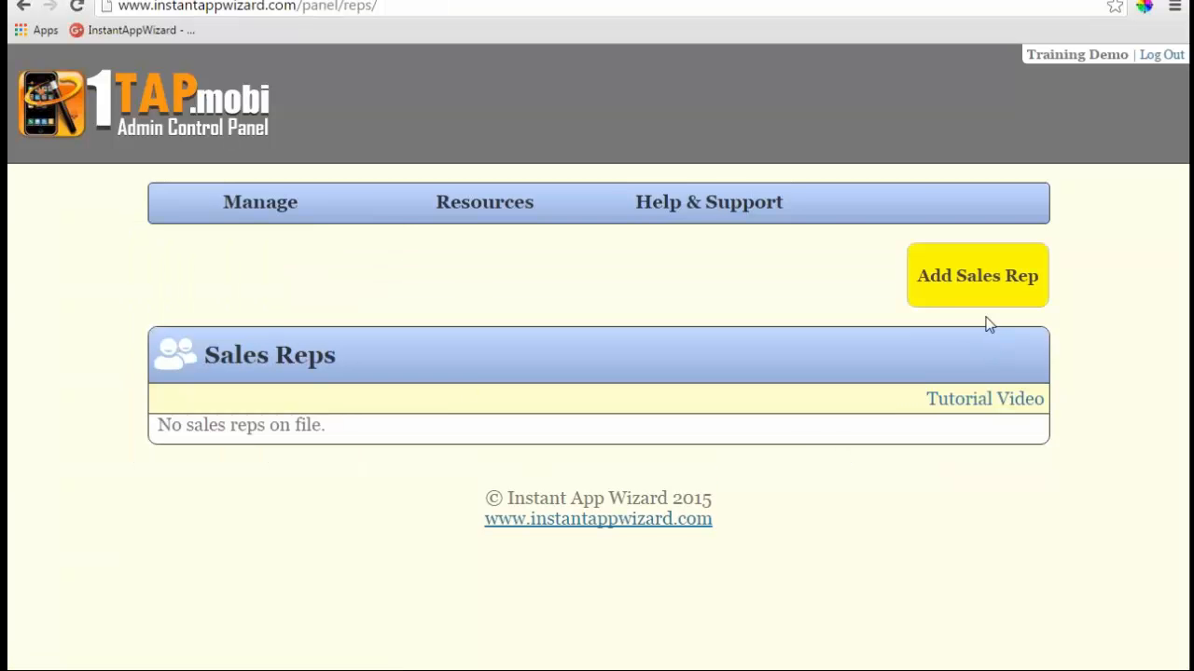
left_click(979, 289)
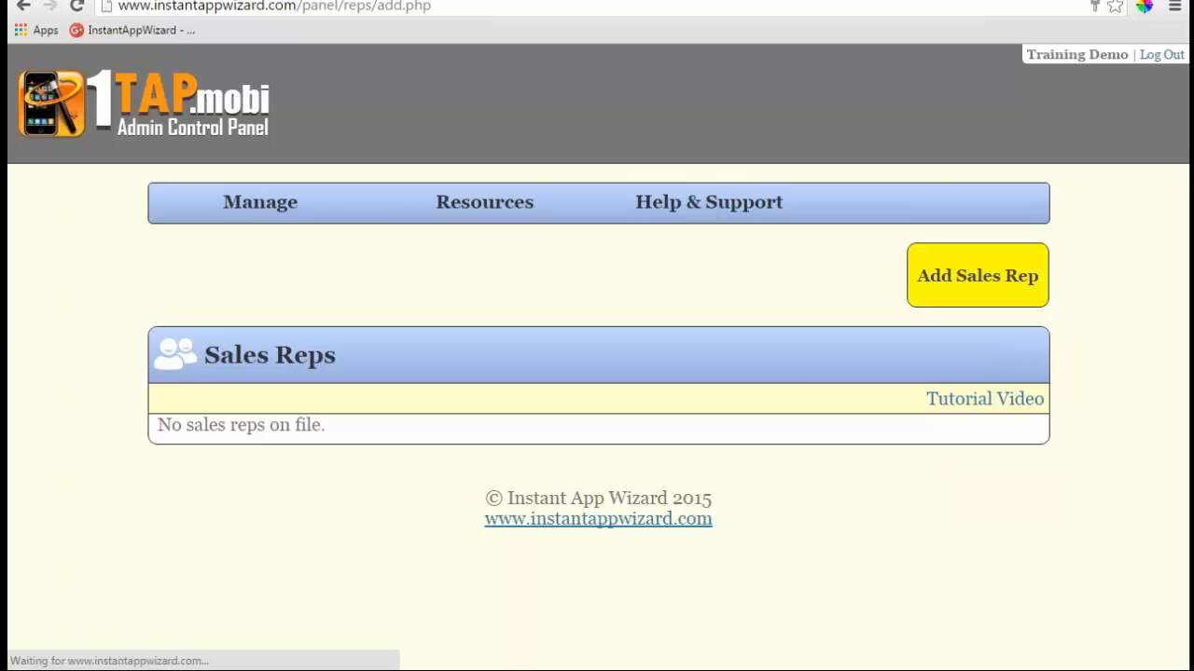
scroll(415, 361, "down", 1)
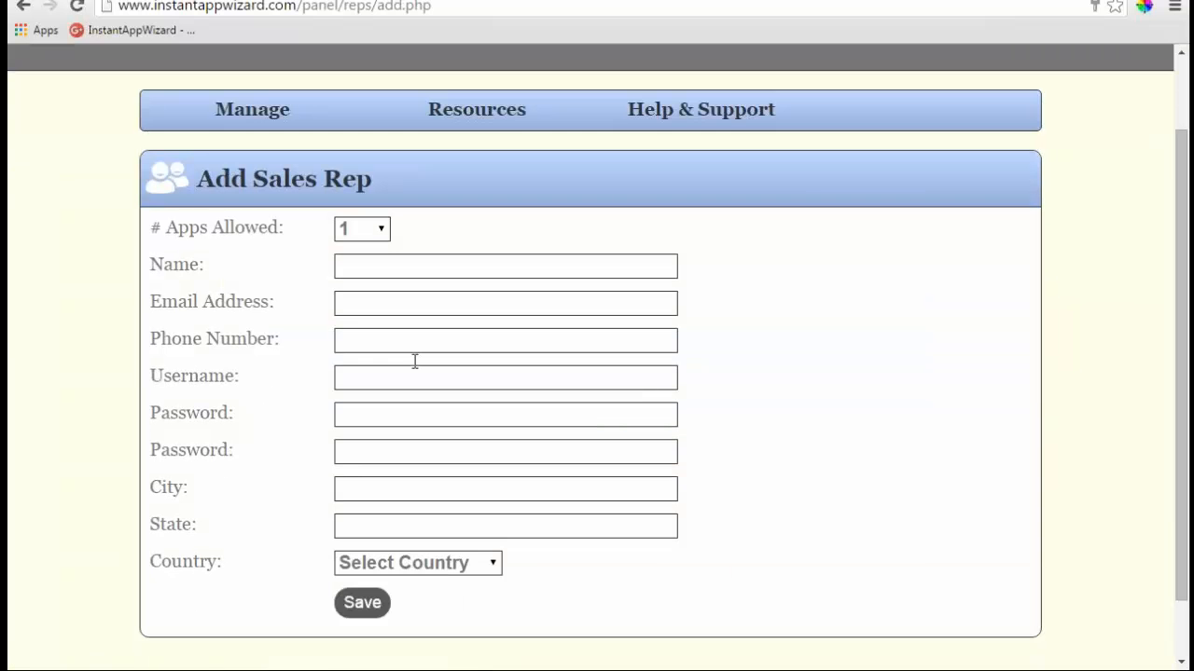
left_click(381, 269)
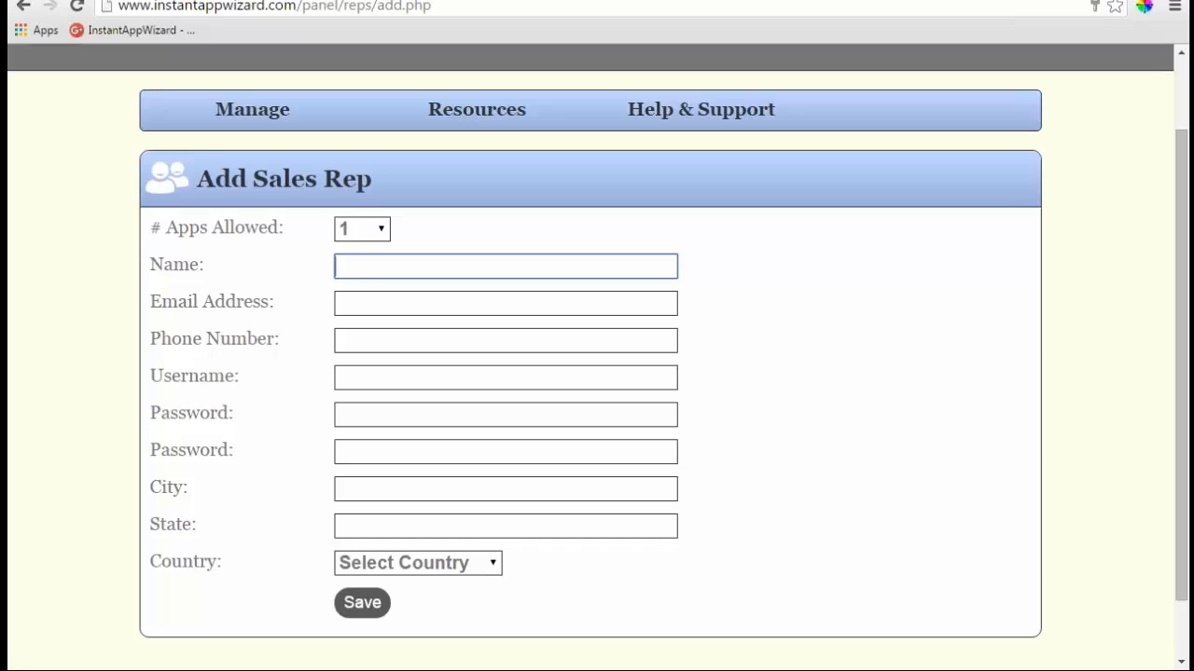
type("Kerry")
key("Tab")
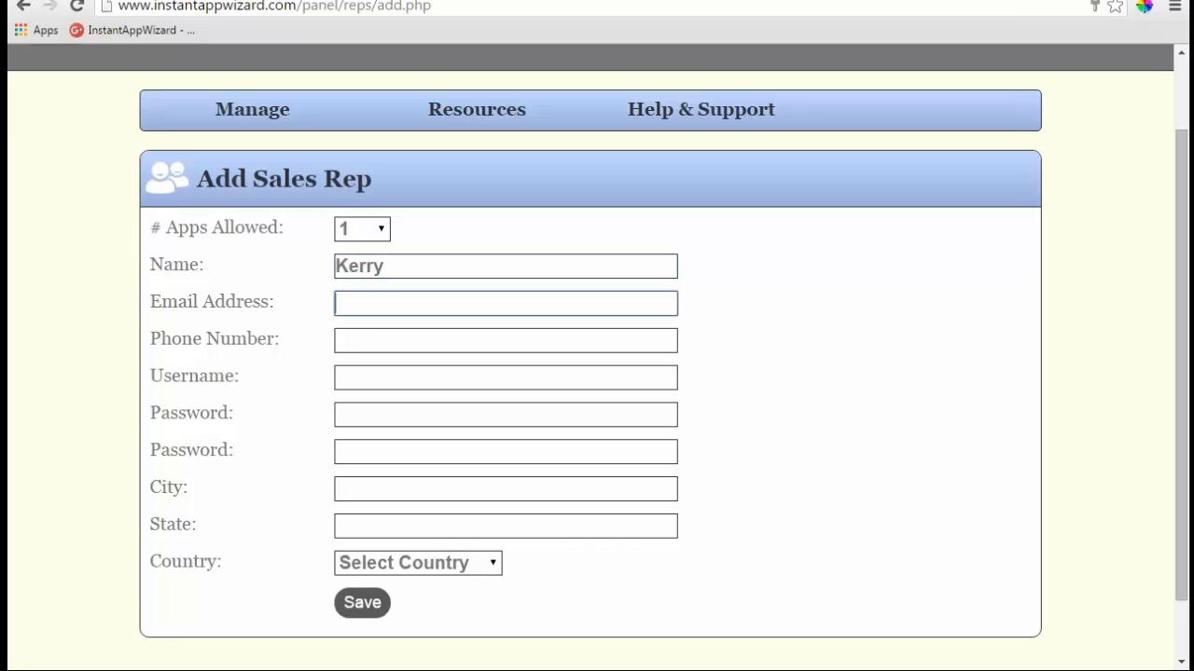
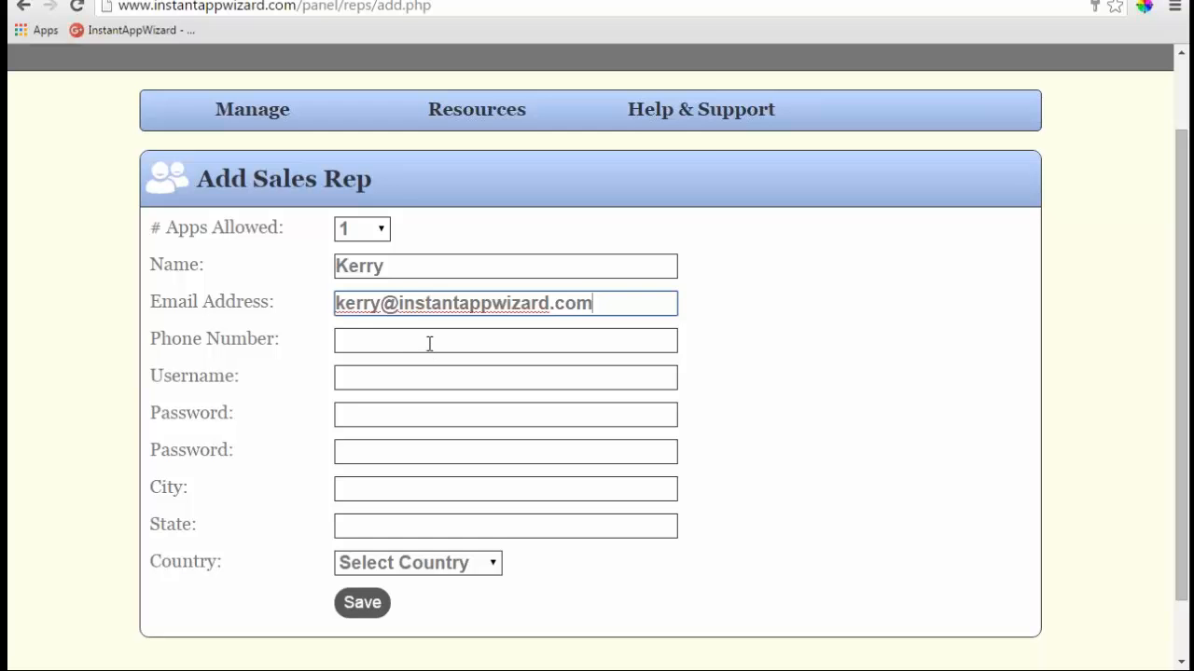
- Fill in the rep's phone number and username, then enter and confirm the password
left_click(430, 343)
type("903")
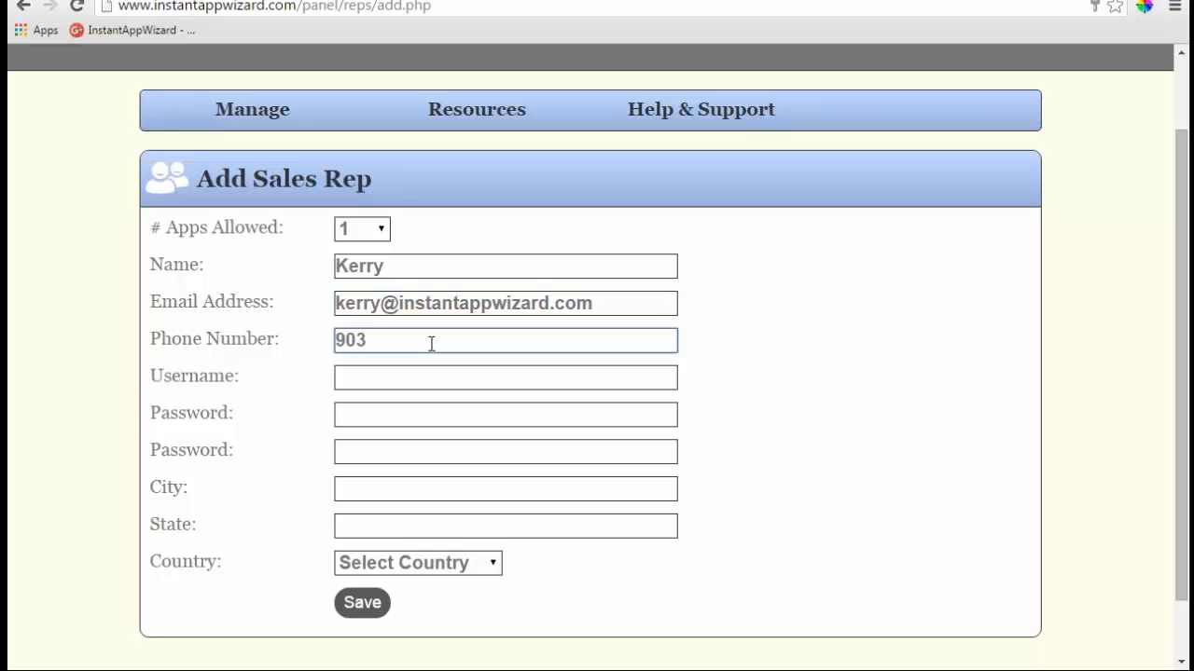
type("-555-1212")
key("Tab")
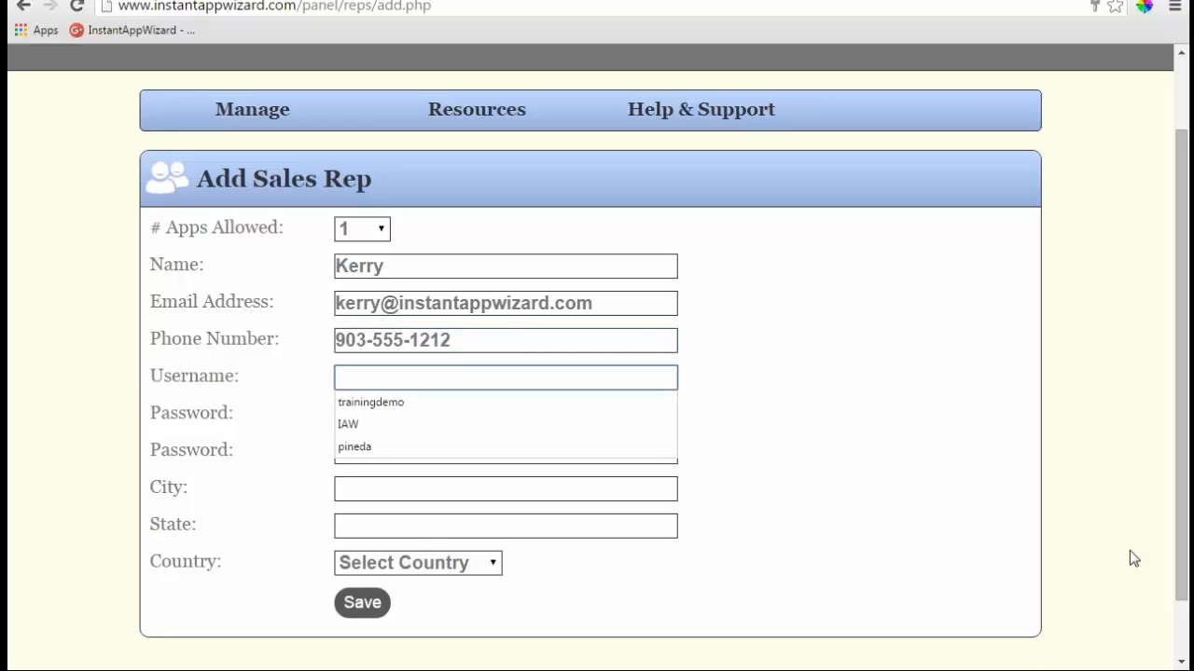
key("Escape")
type("kerry")
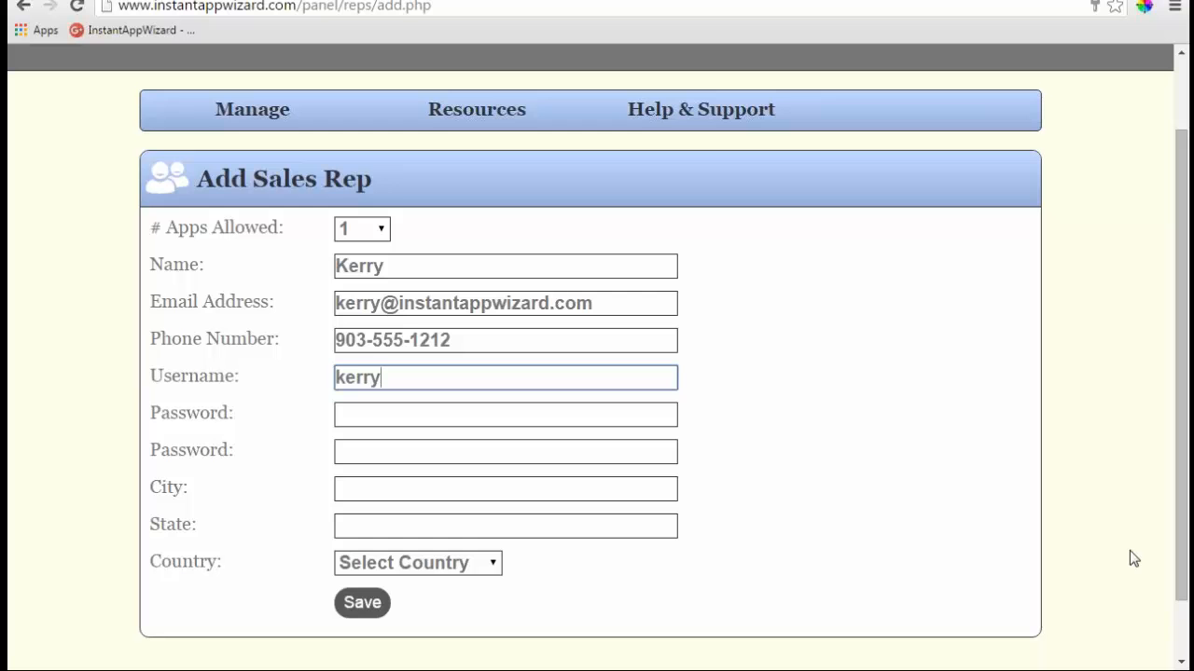
left_click(421, 412)
type("****")
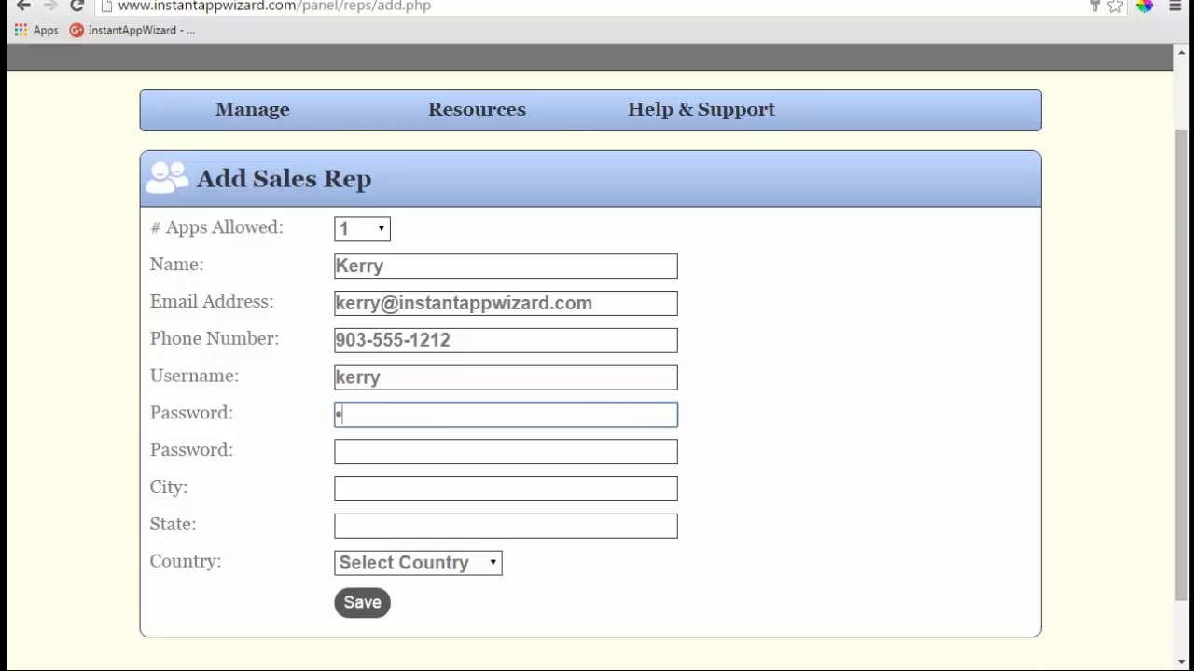
type("**")
left_click(439, 458)
type("*****")
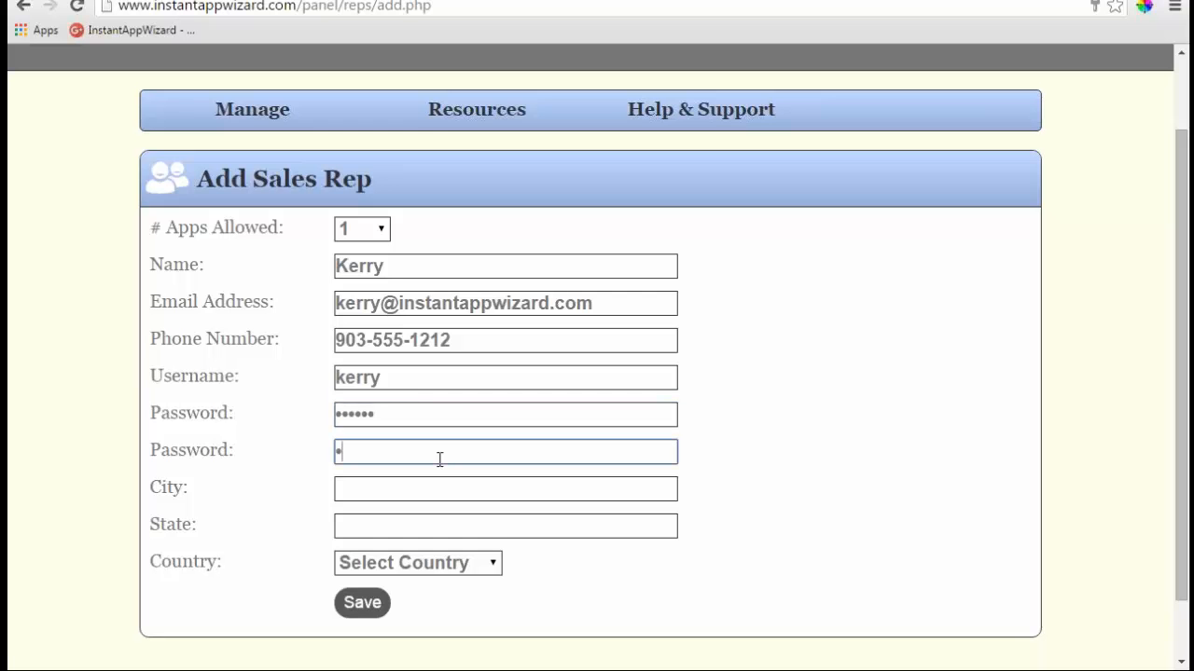
type("*")
- Browse the 1tap.mobi pricing section, then open the AgentApz YOUR ACCOUNT login page
left_click(316, 1)
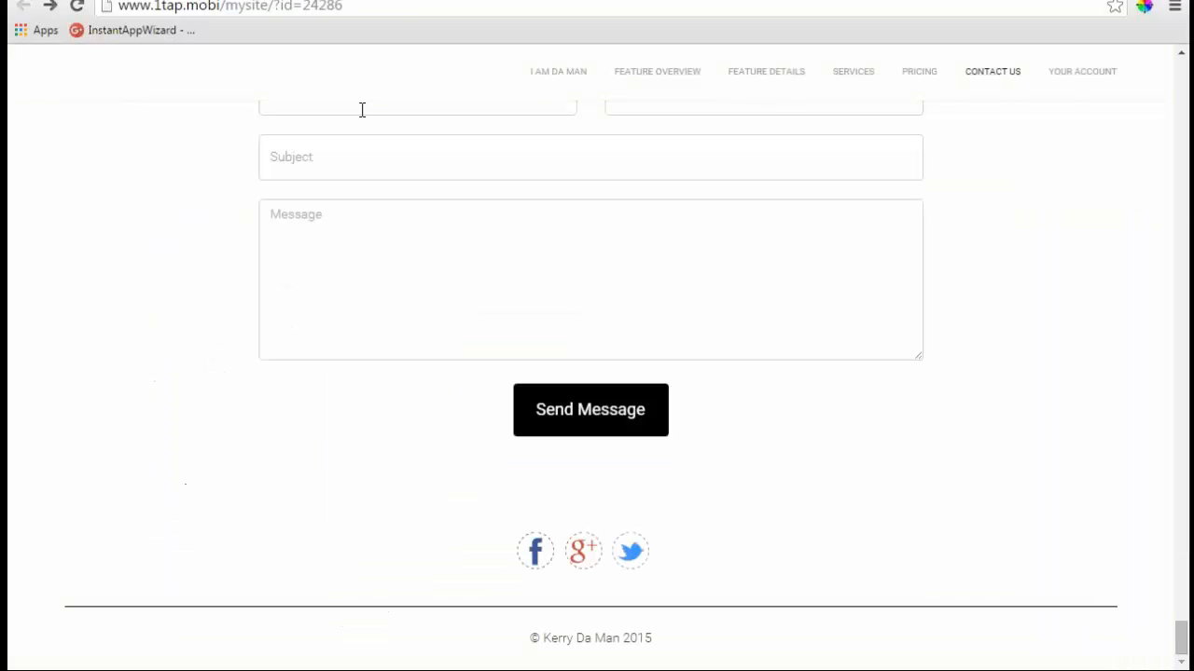
scroll(286, 130, "up", 15)
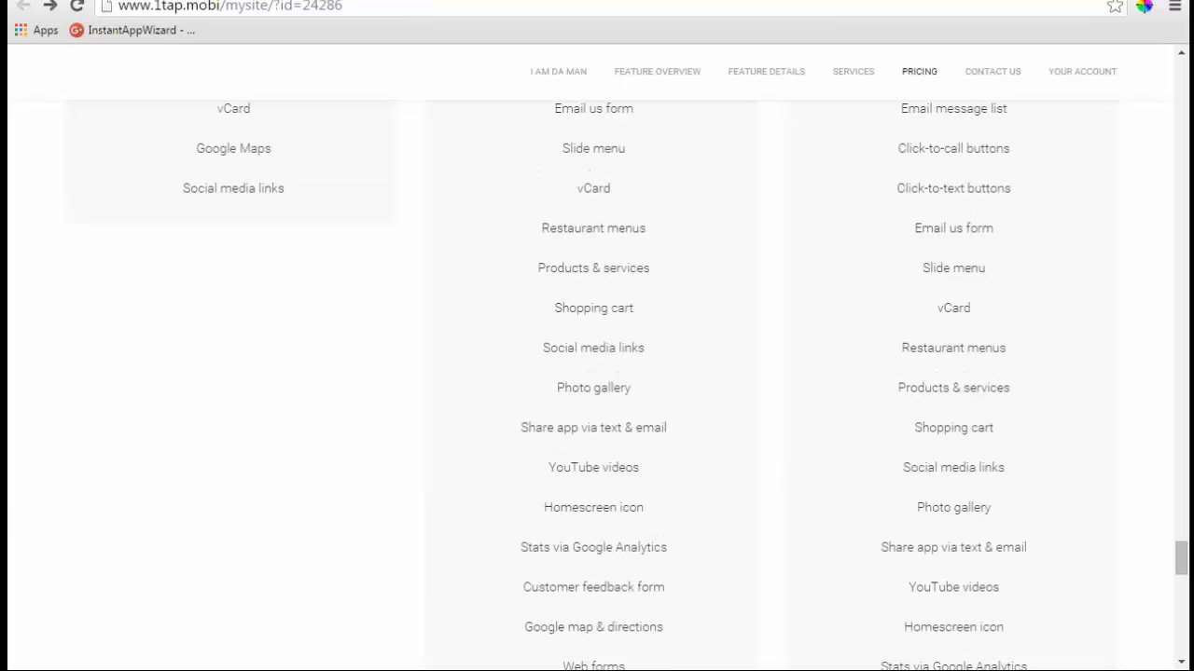
left_click(457, 1)
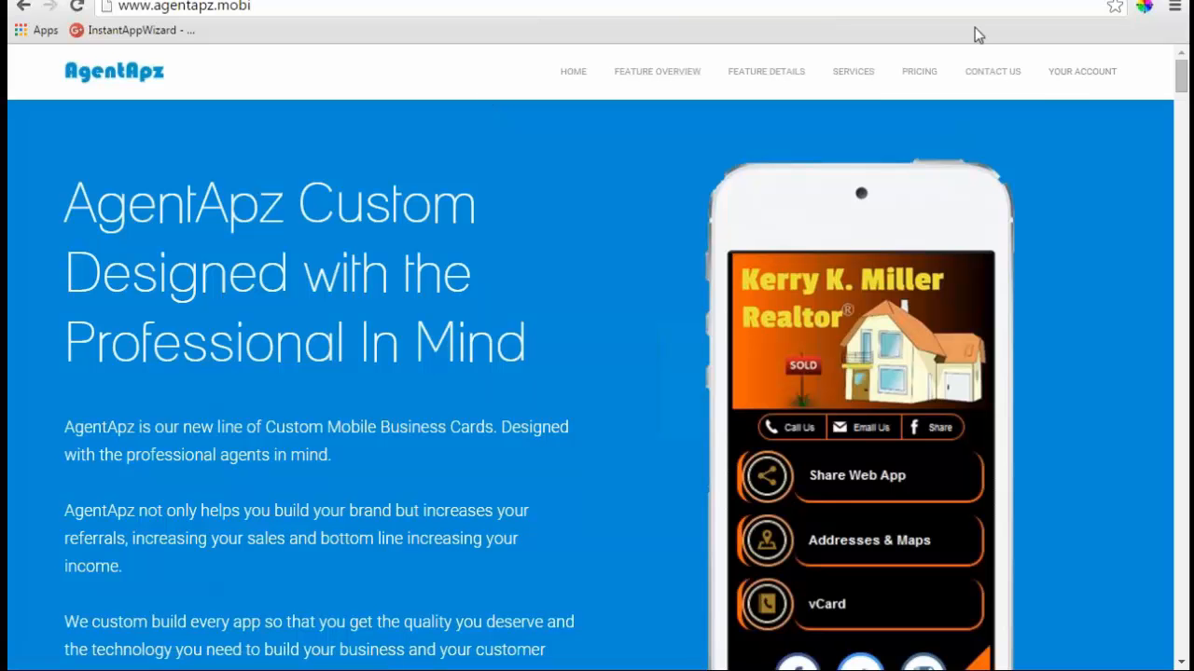
left_click(1069, 84)
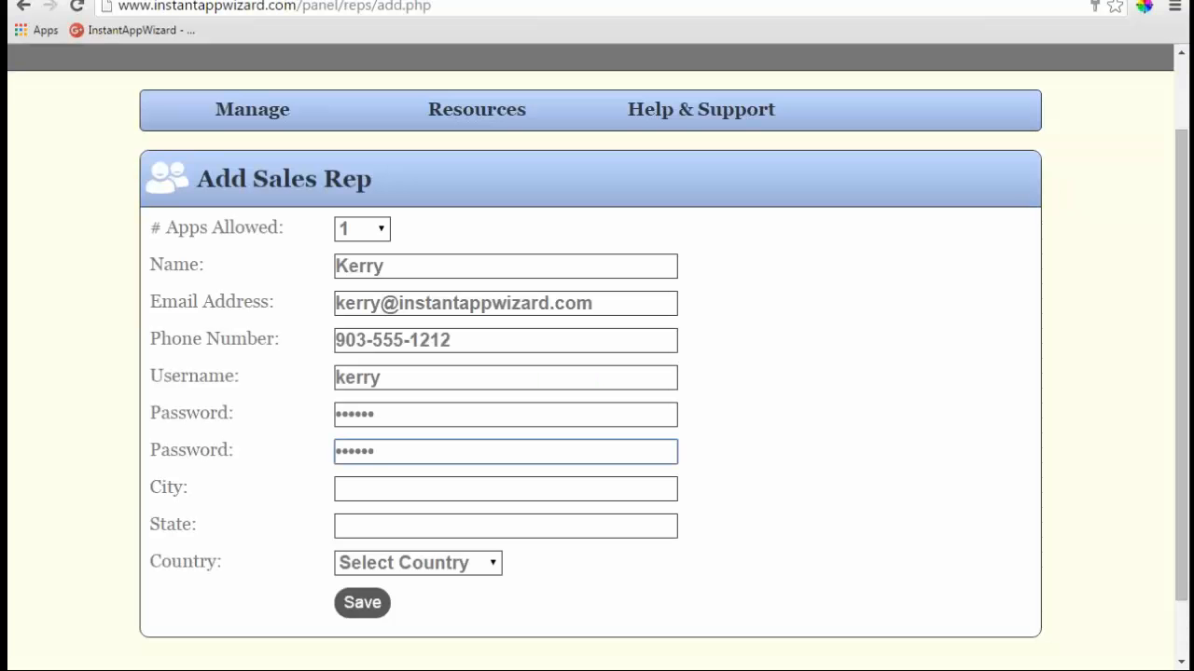
- Set the new rep's location to Dallas, Texas, United States
left_click(458, 488)
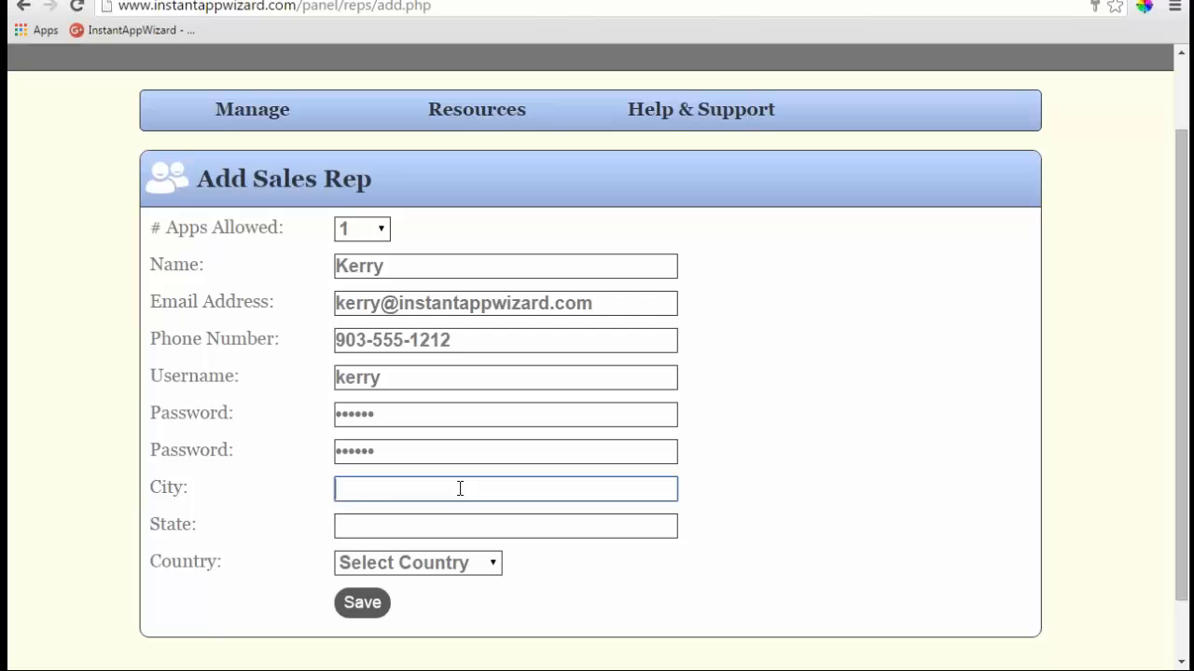
type("Dallas")
key("Tab")
type("Texas")
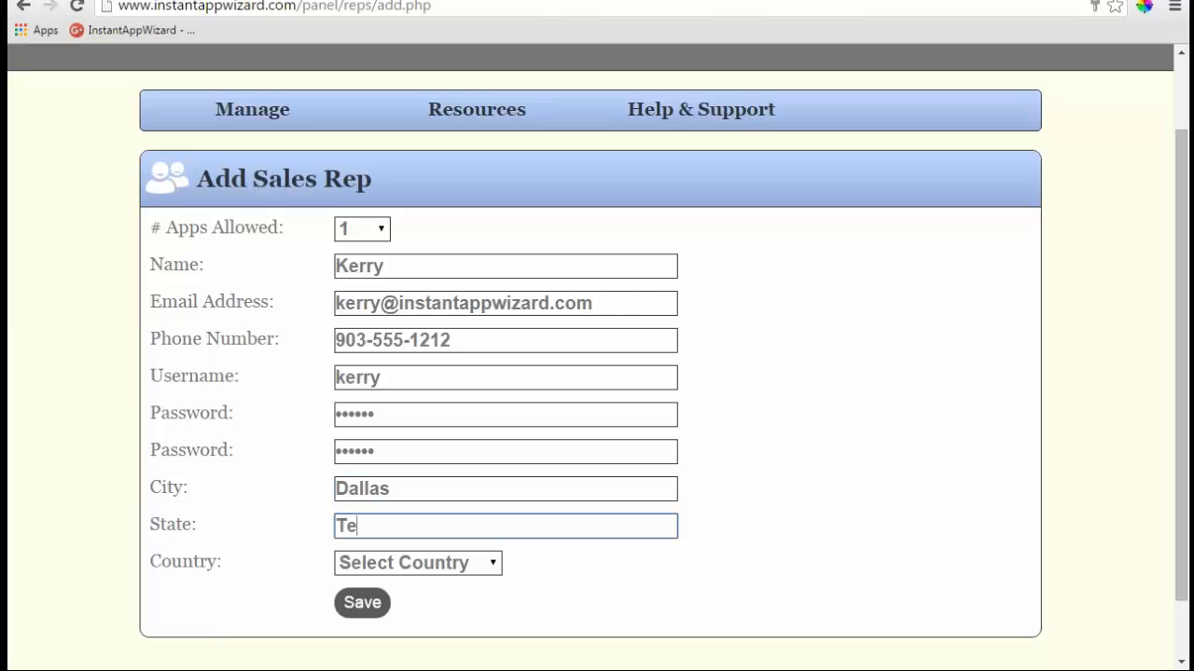
left_click(492, 563)
left_click(429, 537)
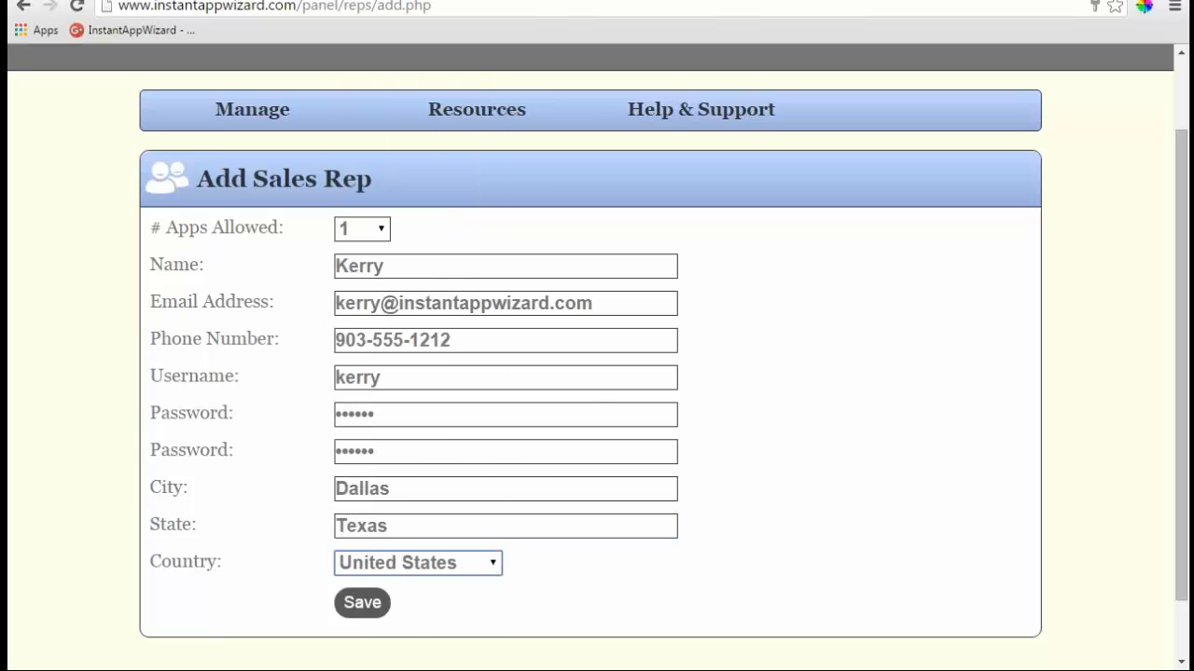
- Save the new rep, declining Chrome's password prompt, and return to the Sales Reps list
left_click(362, 606)
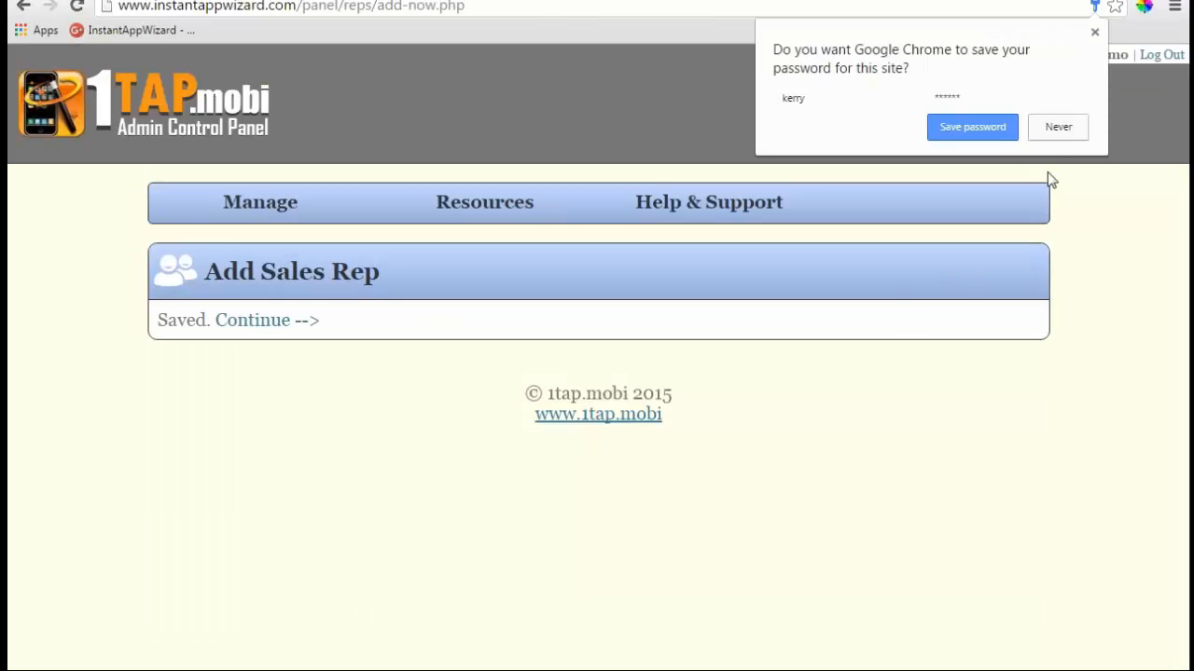
left_click(1059, 128)
left_click(275, 323)
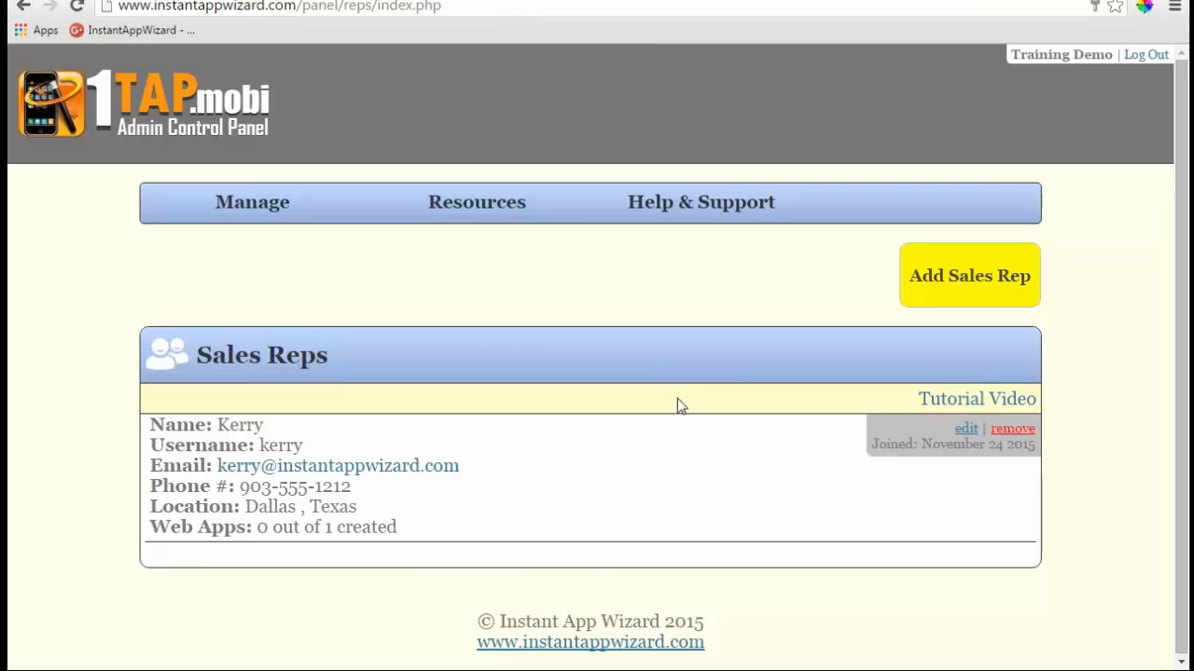
- Edit the new rep, trying 10 apps allowed before setting it back to 1
left_click(965, 431)
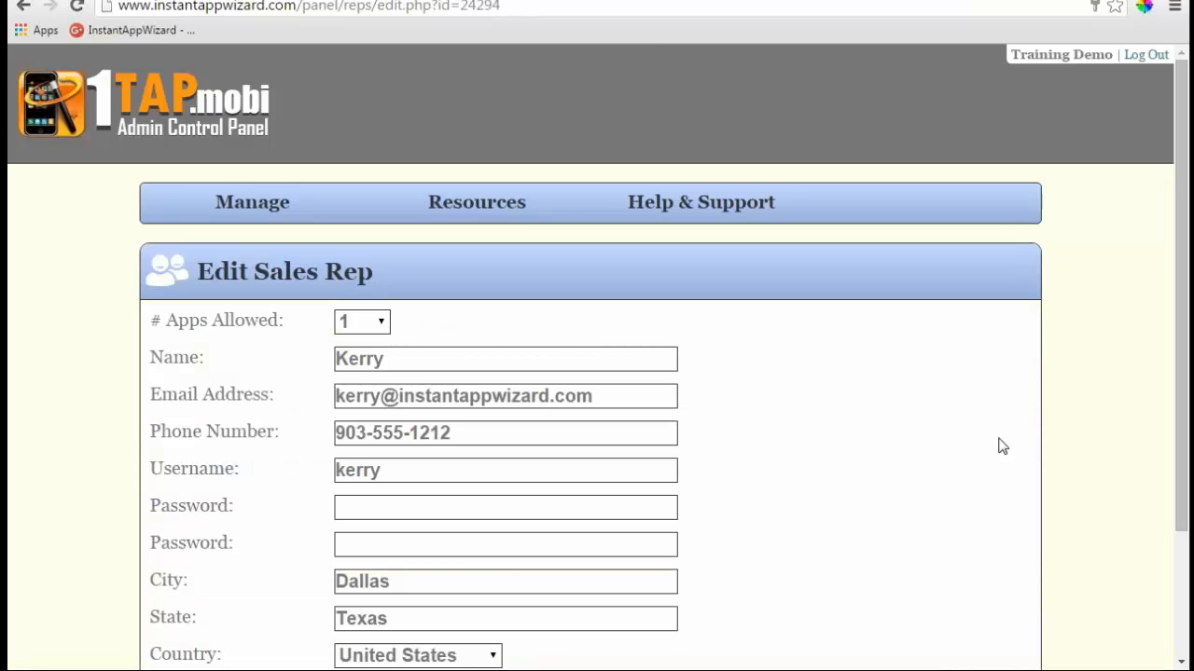
left_click(373, 321)
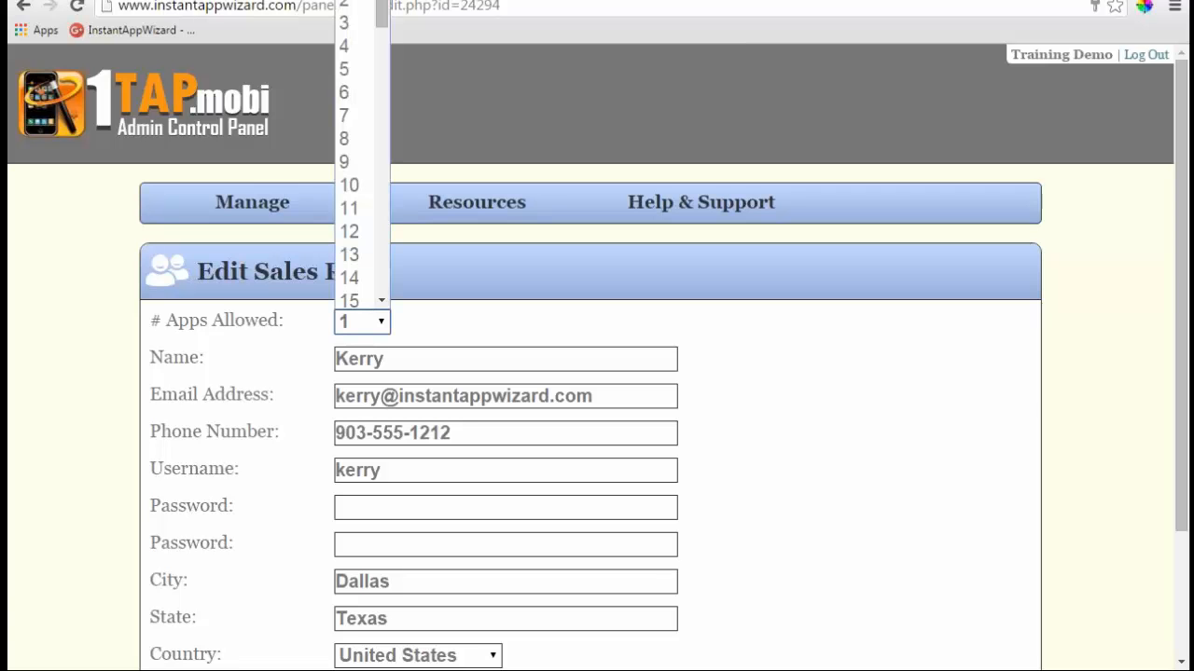
left_click(358, 185)
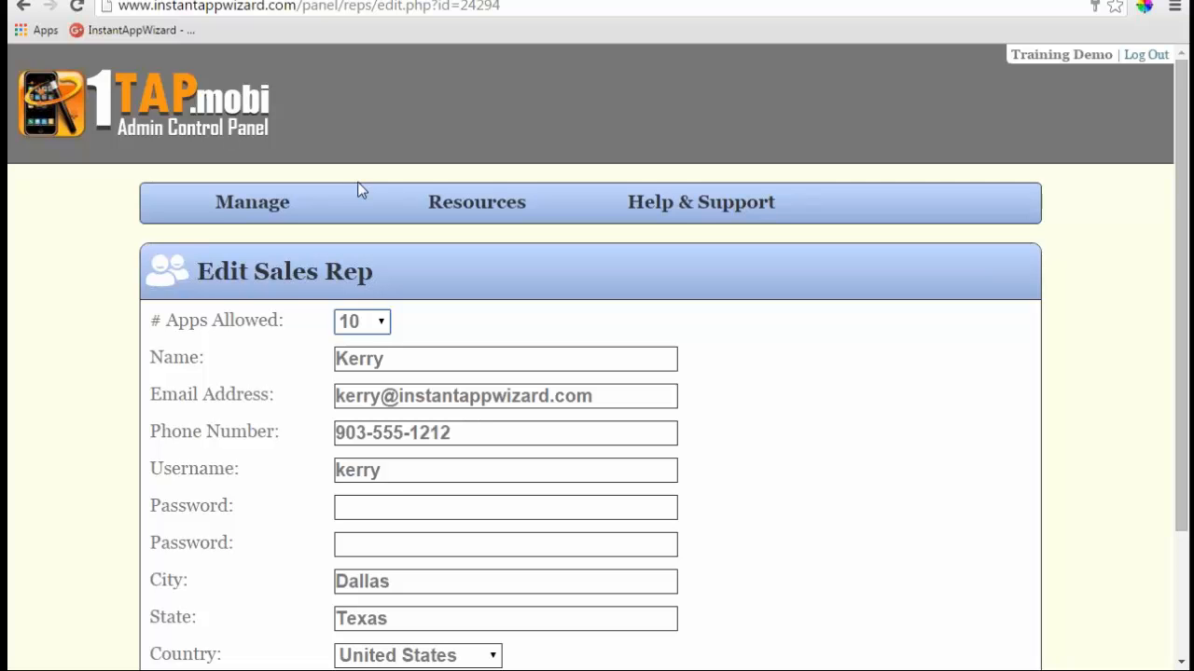
left_click(381, 325)
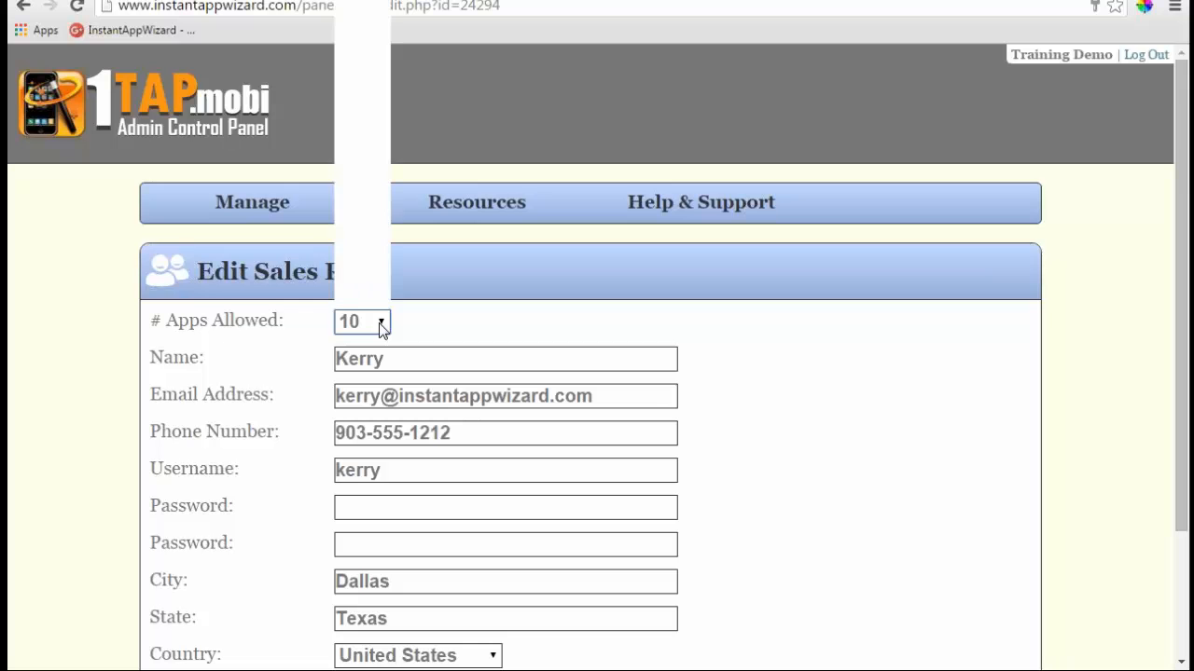
left_click(369, 3)
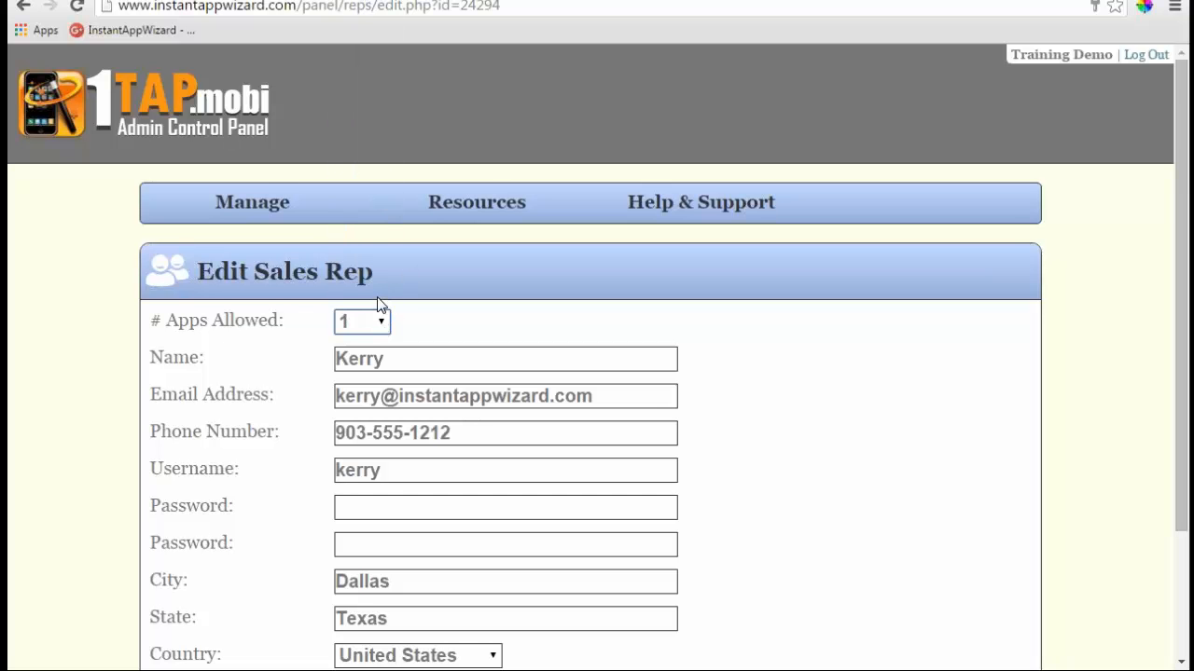
- Transfer the Demotraining app at 1tap.mobi/demotraining to the new sales rep and save
mouse_move(254, 207)
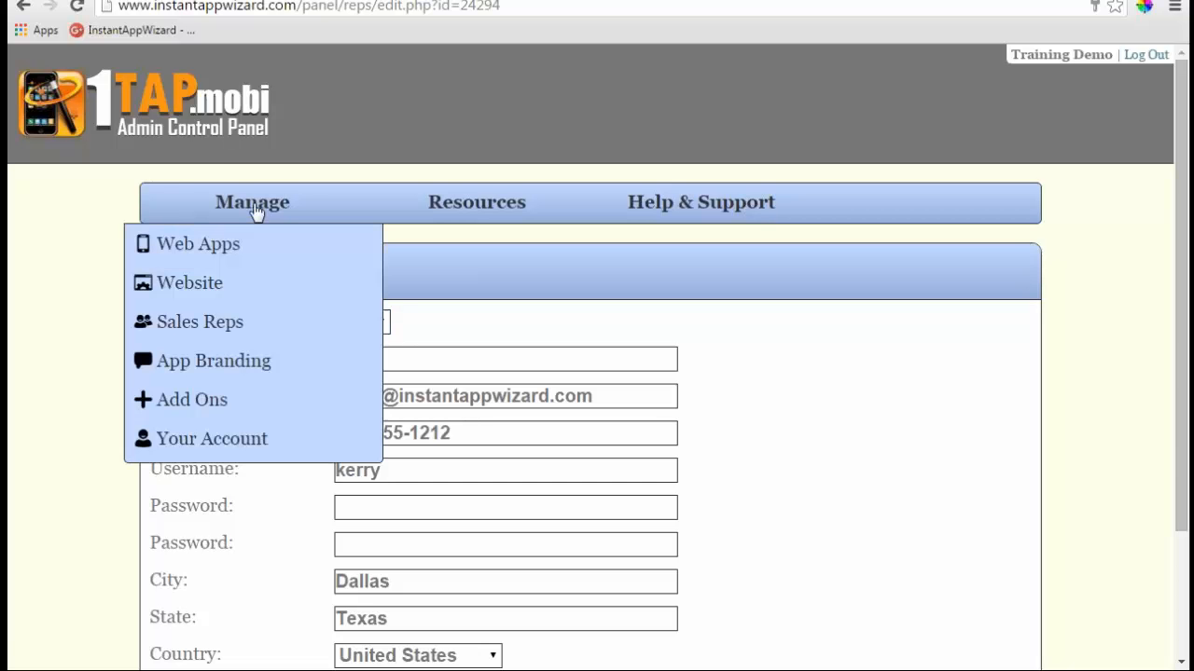
left_click(225, 259)
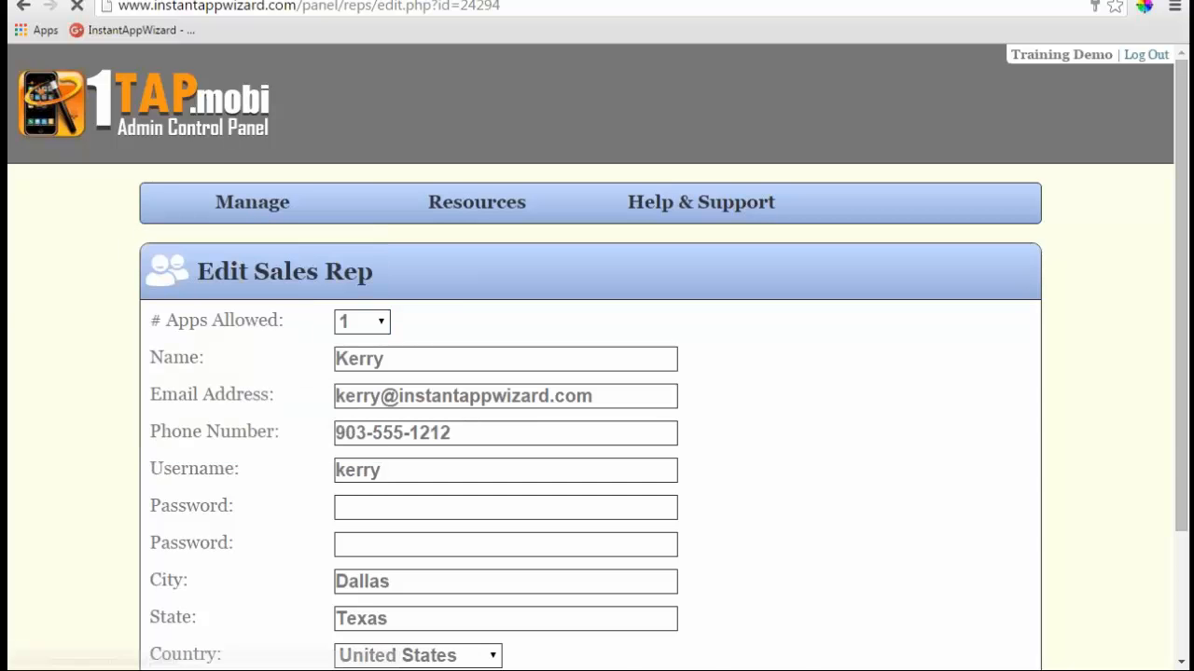
scroll(458, 371, "down", 7)
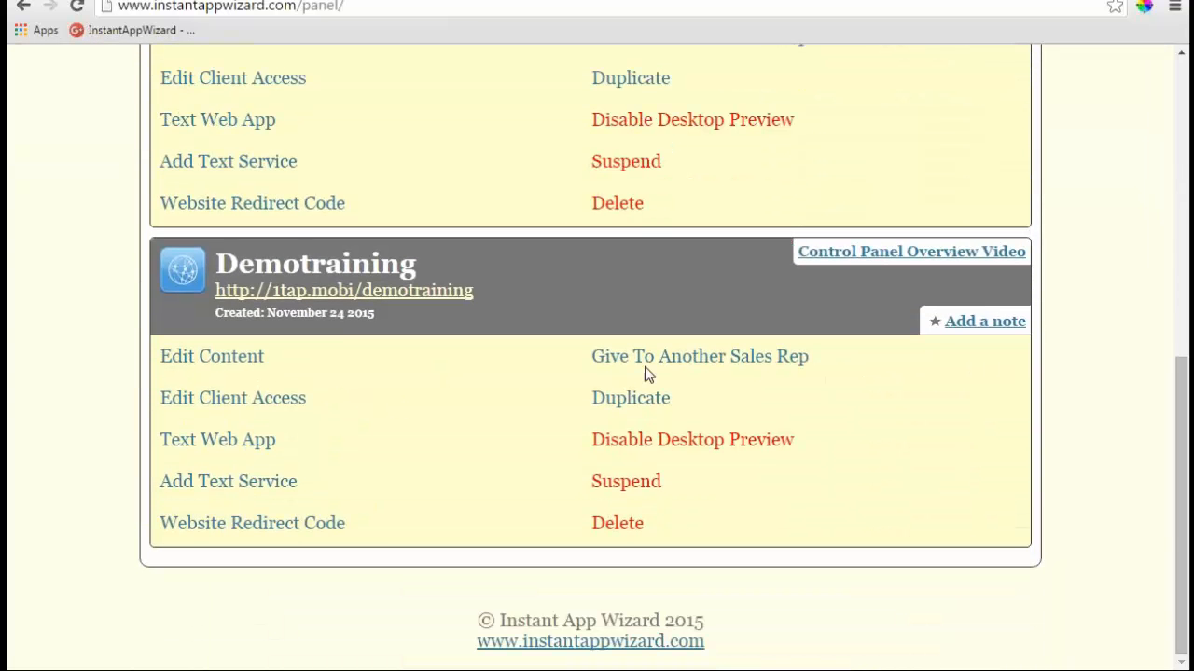
left_click(641, 363)
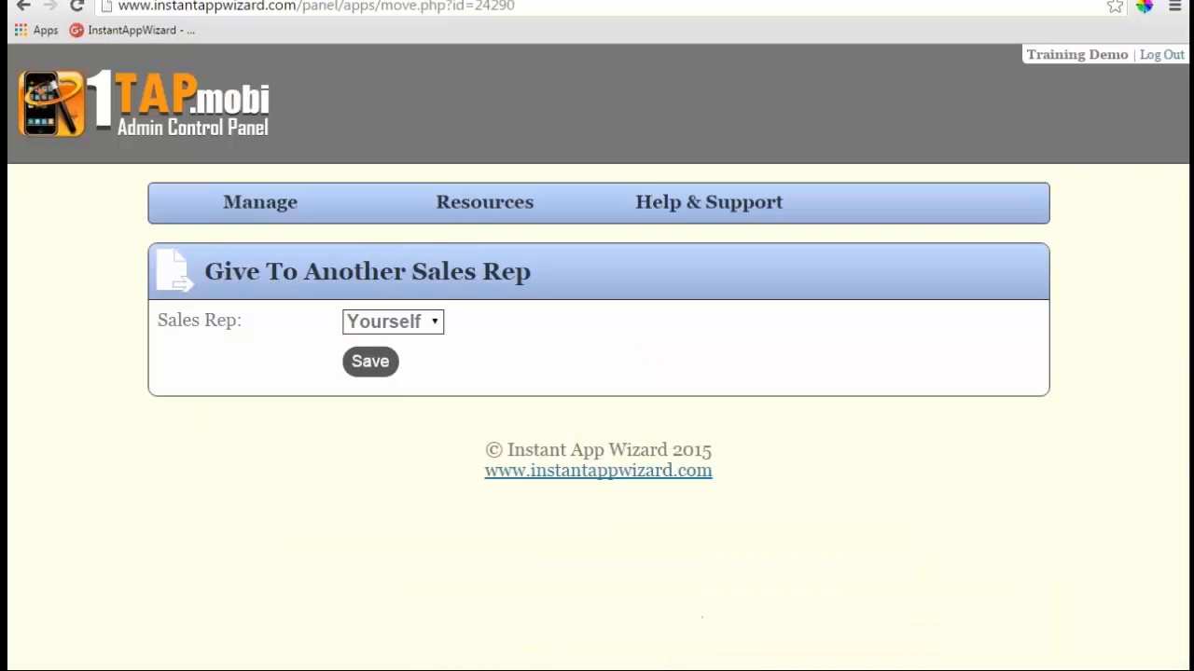
left_click(442, 326)
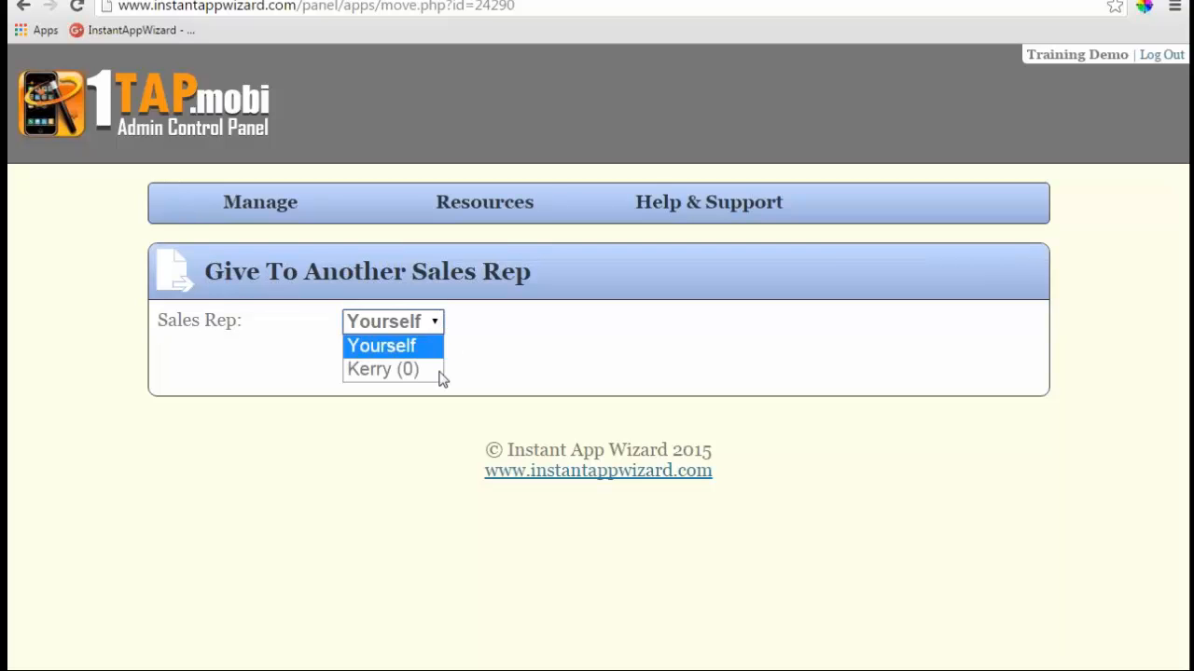
left_click(386, 375)
left_click(369, 371)
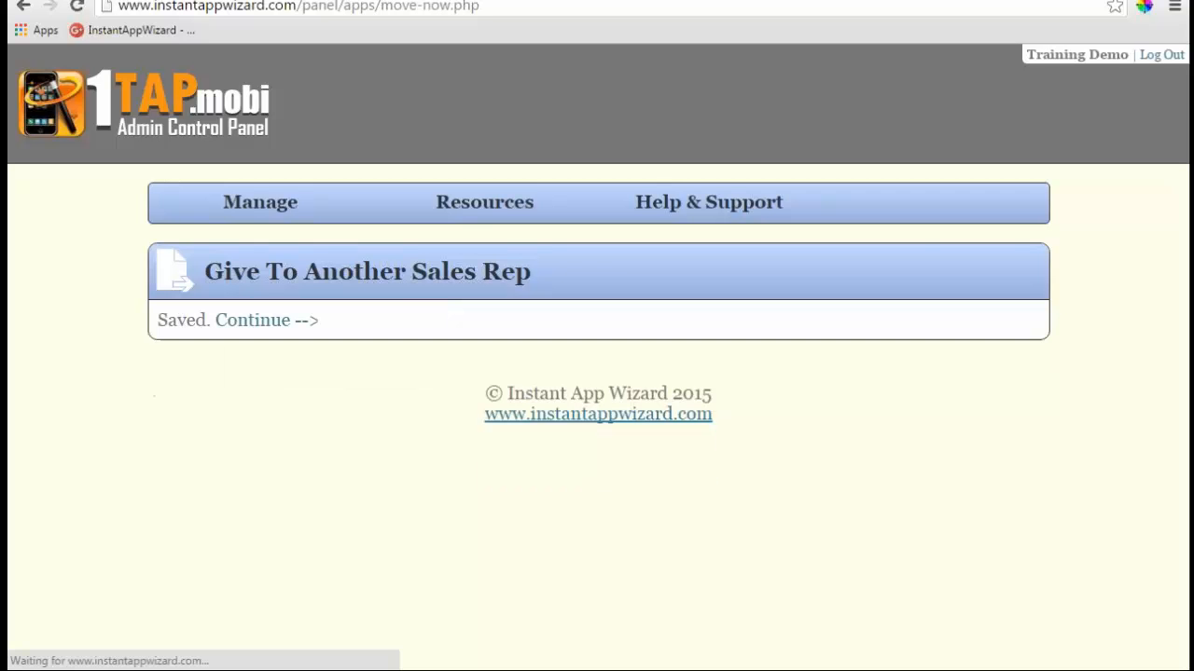
left_click(259, 326)
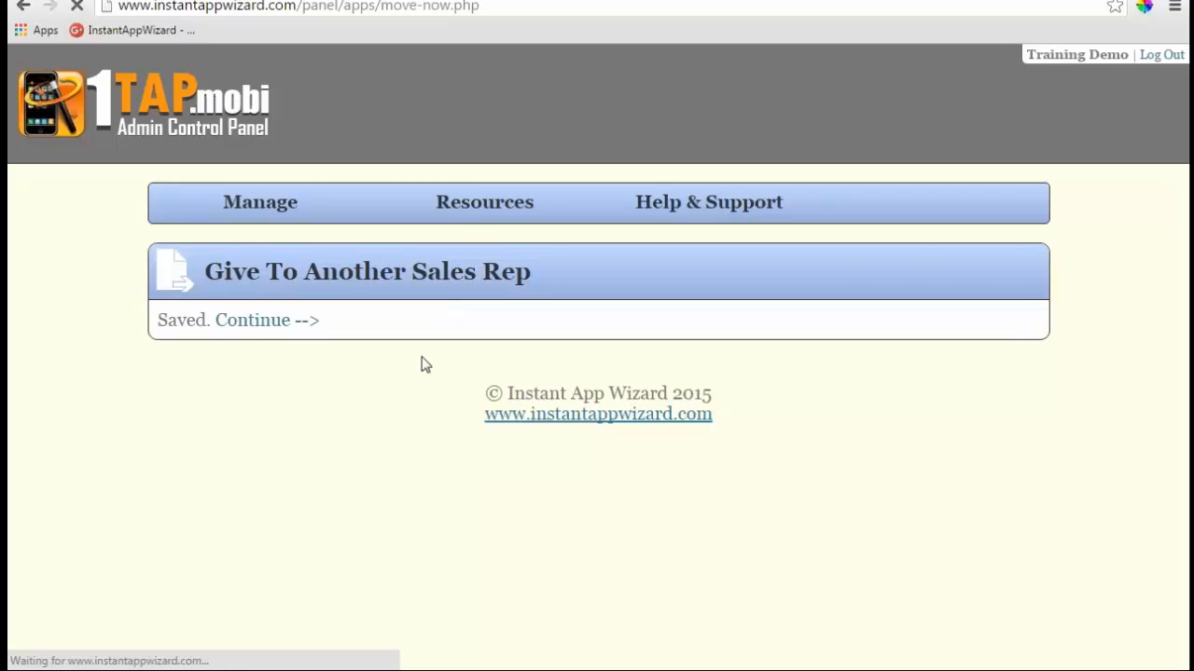
scroll(546, 381, "down", 4)
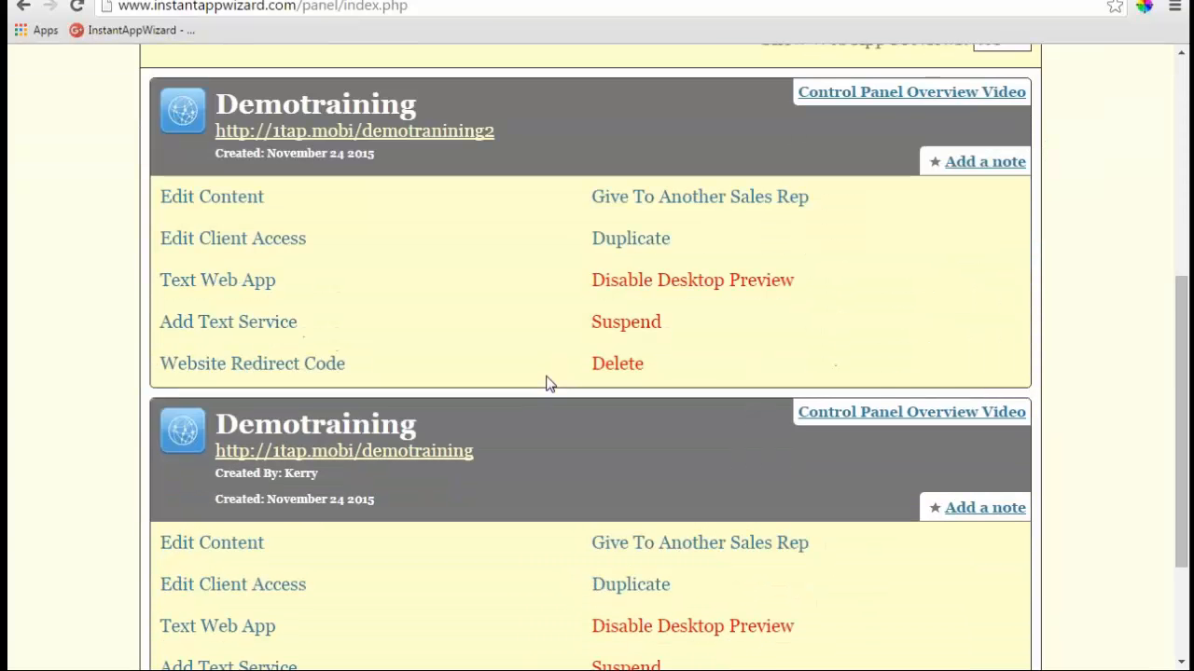
scroll(548, 384, "down", 1)
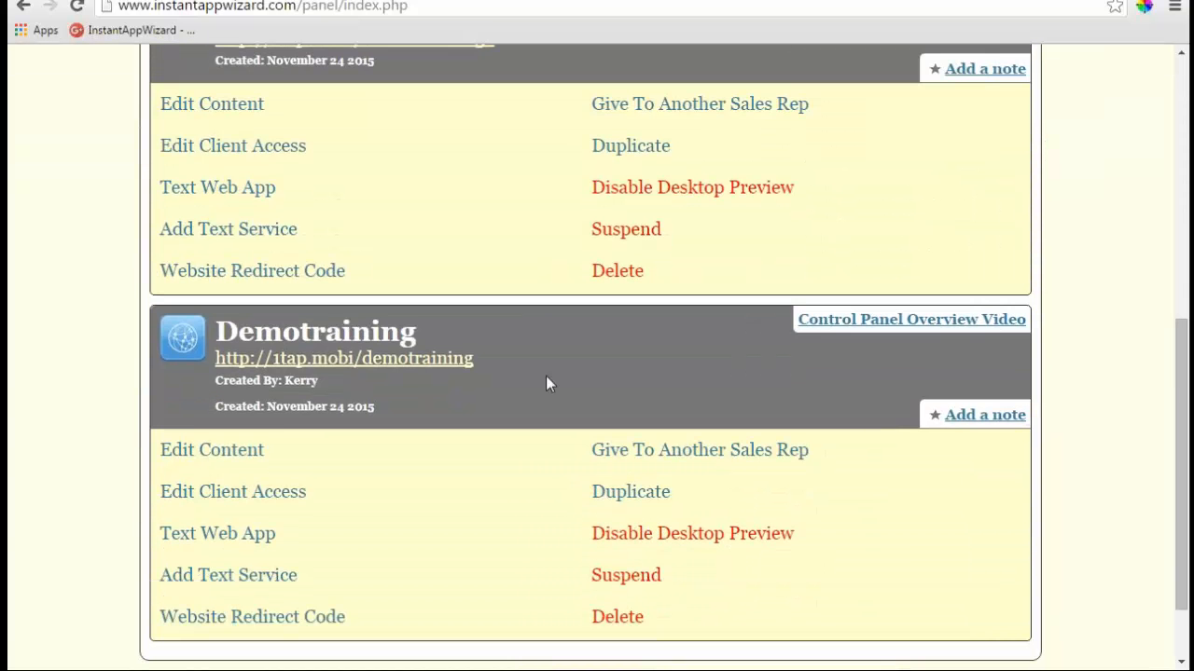
scroll(547, 382, "up", 1)
- Open the hand-over page for the upper Demotraining app, trying the new rep, then setting it back to Yourself
scroll(547, 381, "down", 1)
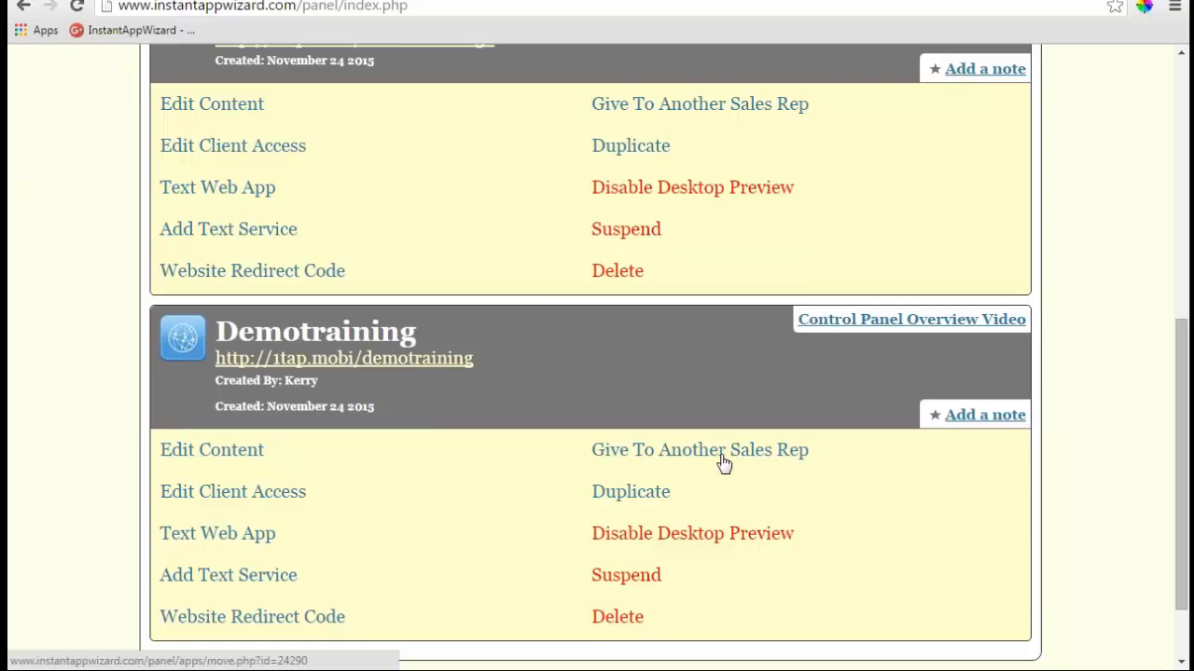
scroll(588, 268, "up", 1)
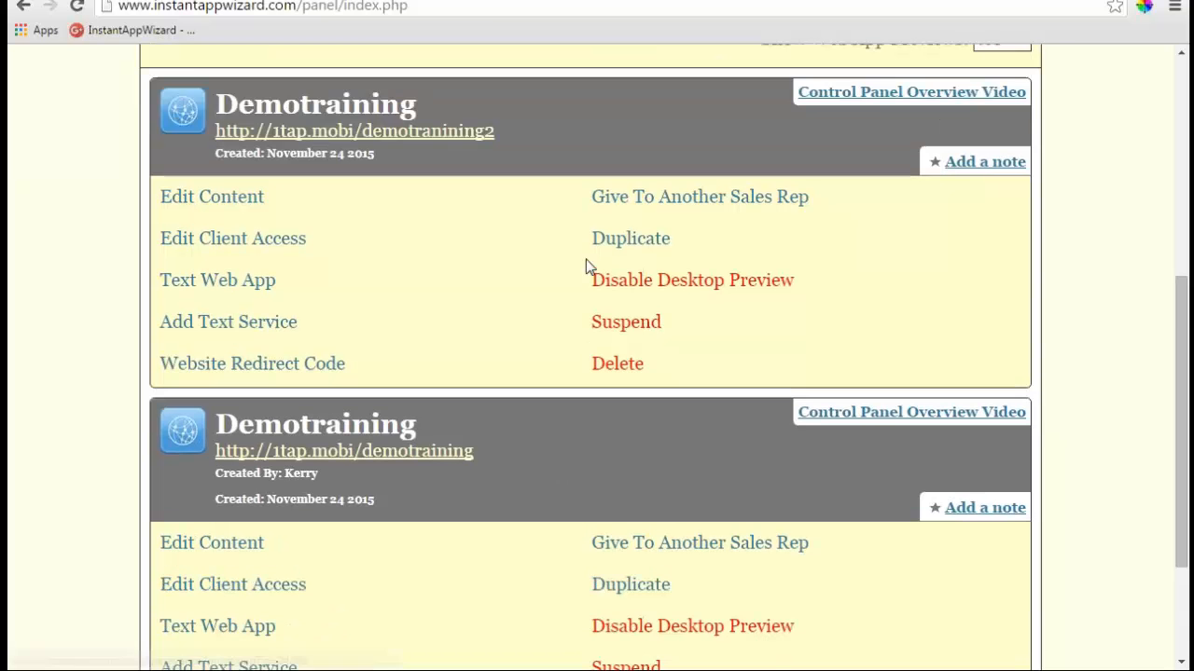
left_click(672, 199)
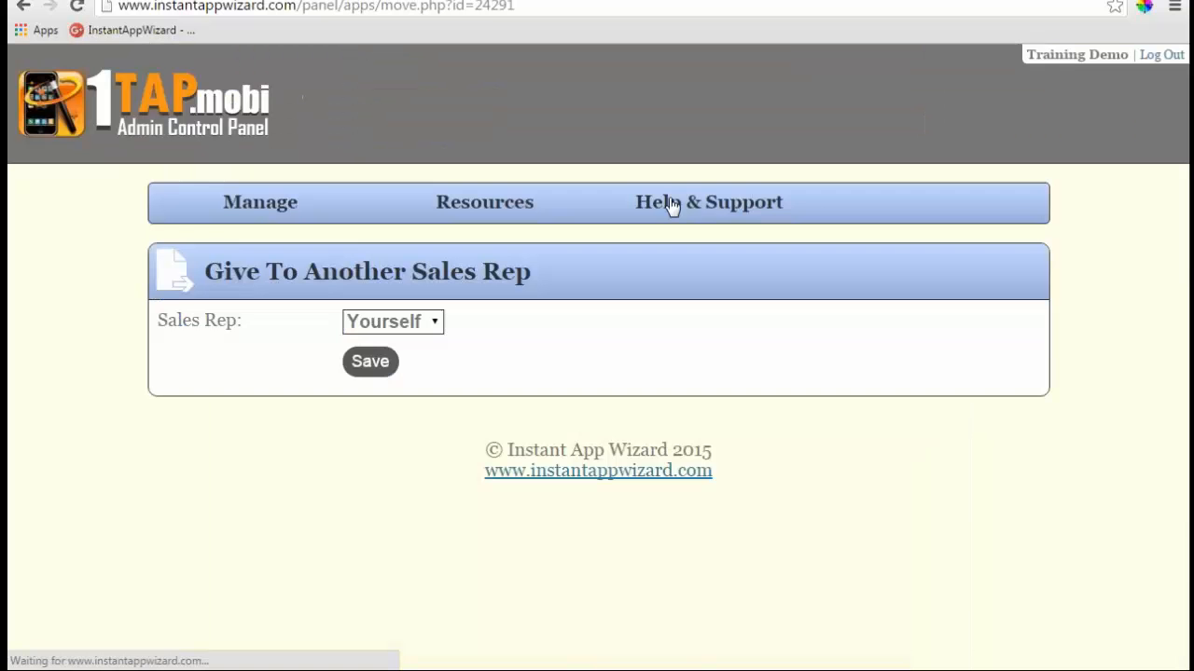
left_click(435, 321)
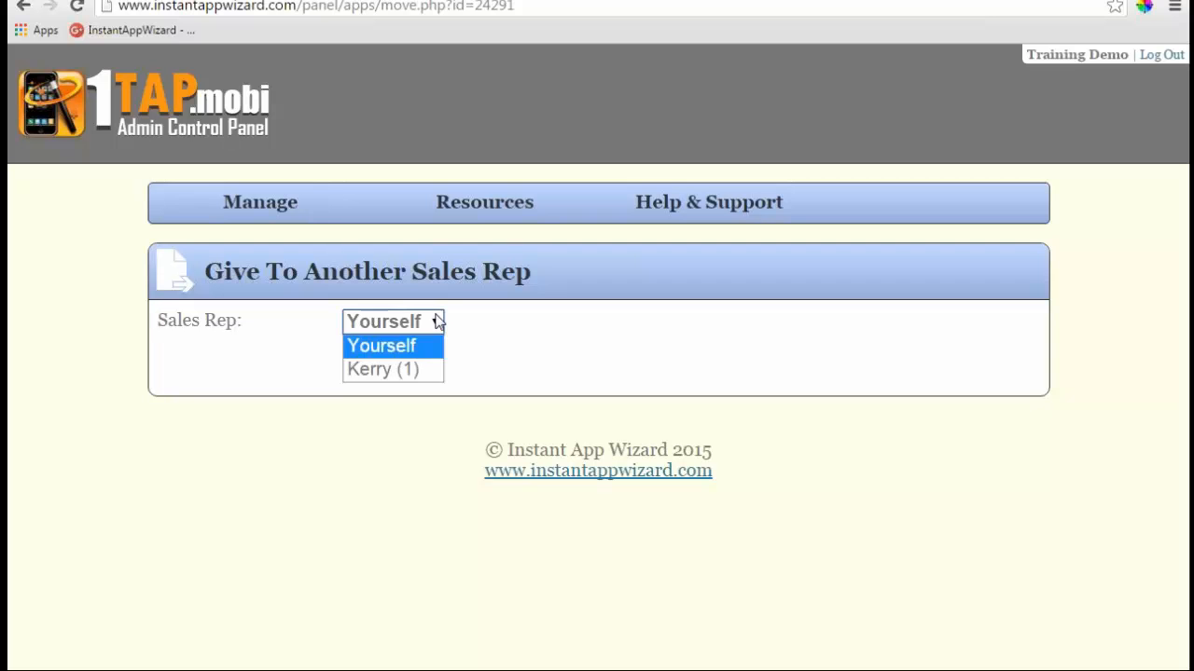
left_click(393, 371)
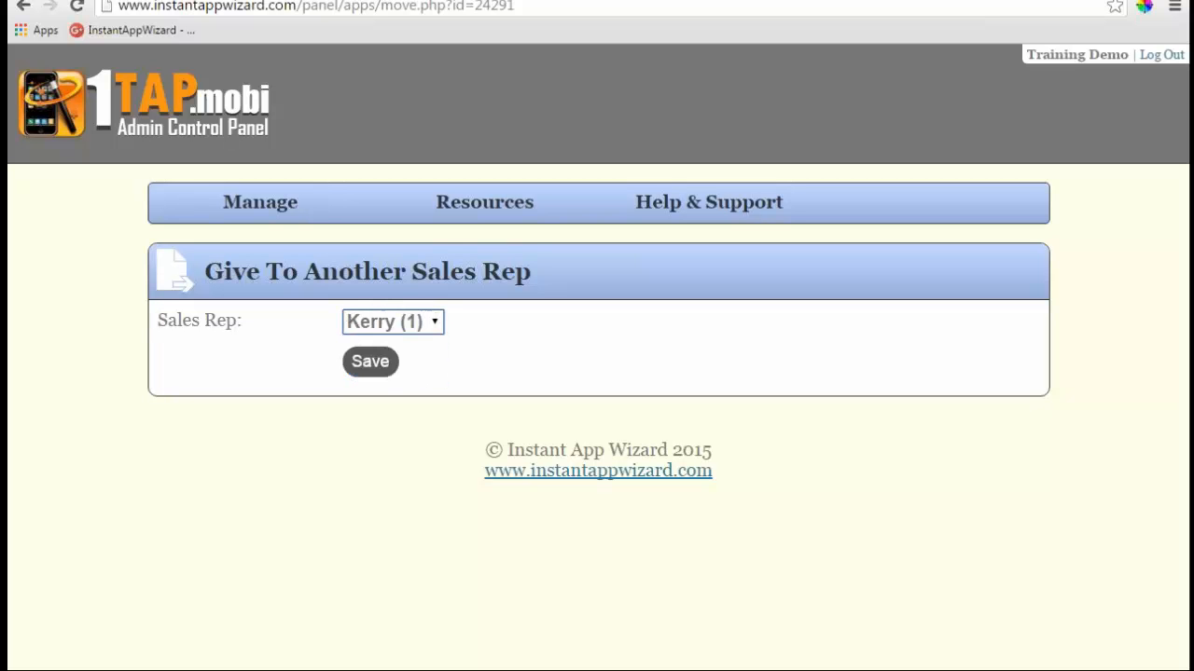
left_click(435, 320)
left_click(400, 370)
left_click(435, 326)
left_click(417, 343)
mouse_move(252, 221)
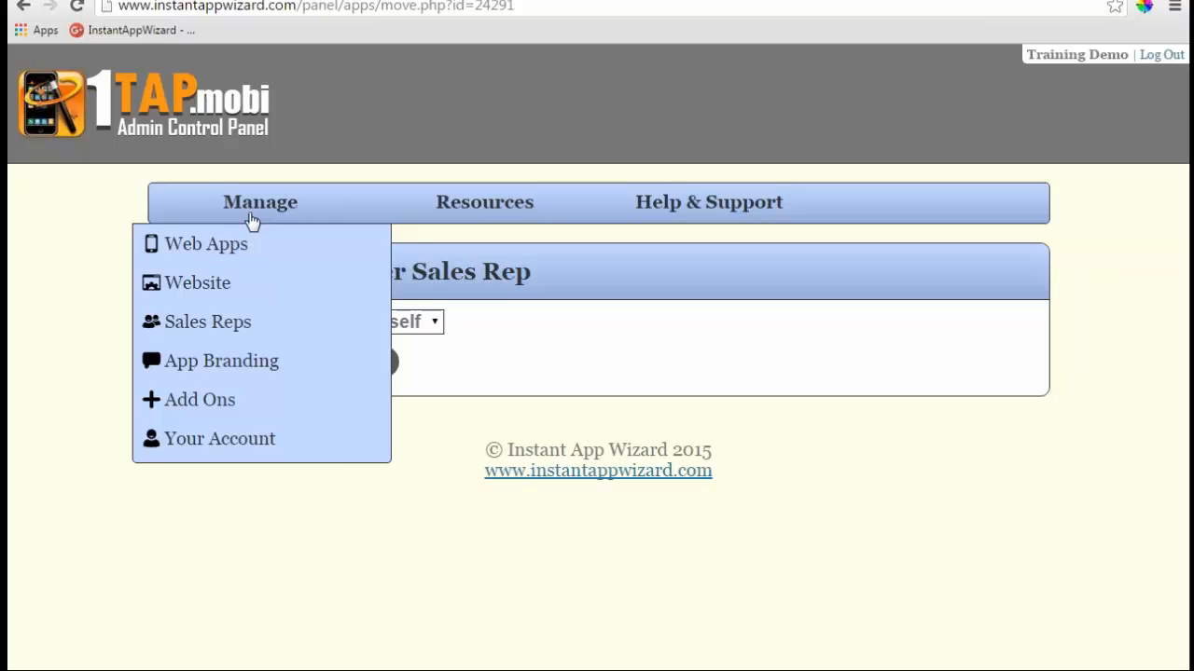
- In App Branding, set the company name to the rep's name followed by 'Demo'
left_click(212, 362)
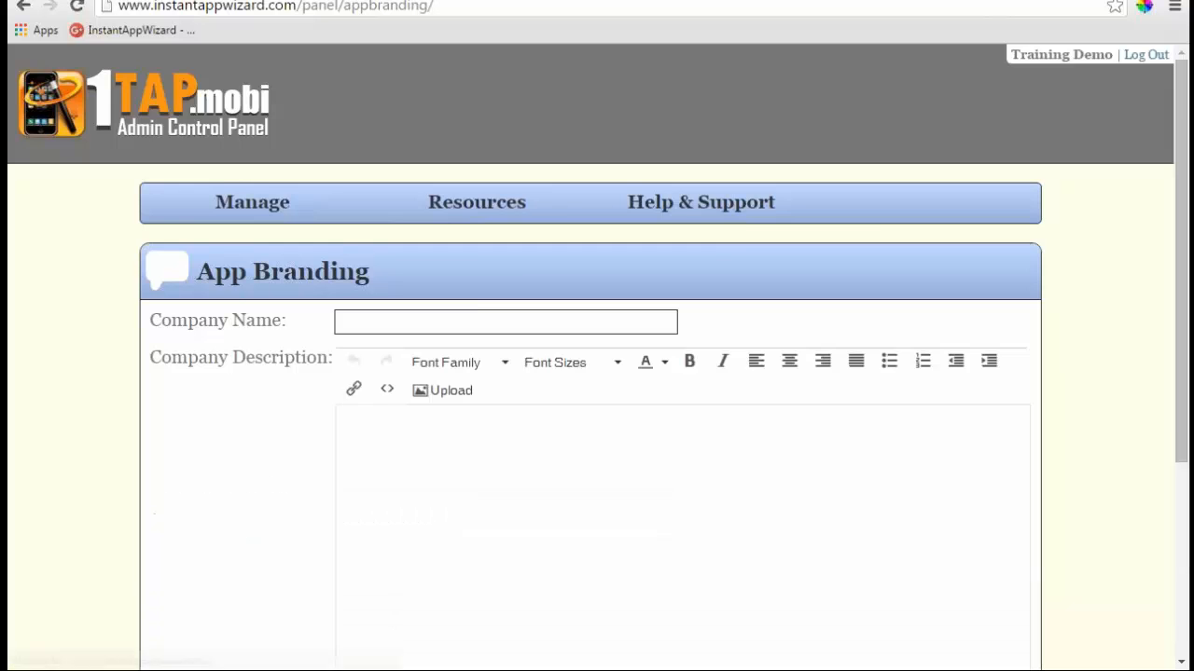
scroll(597, 373, "down", 1)
scroll(597, 373, "down", 1)
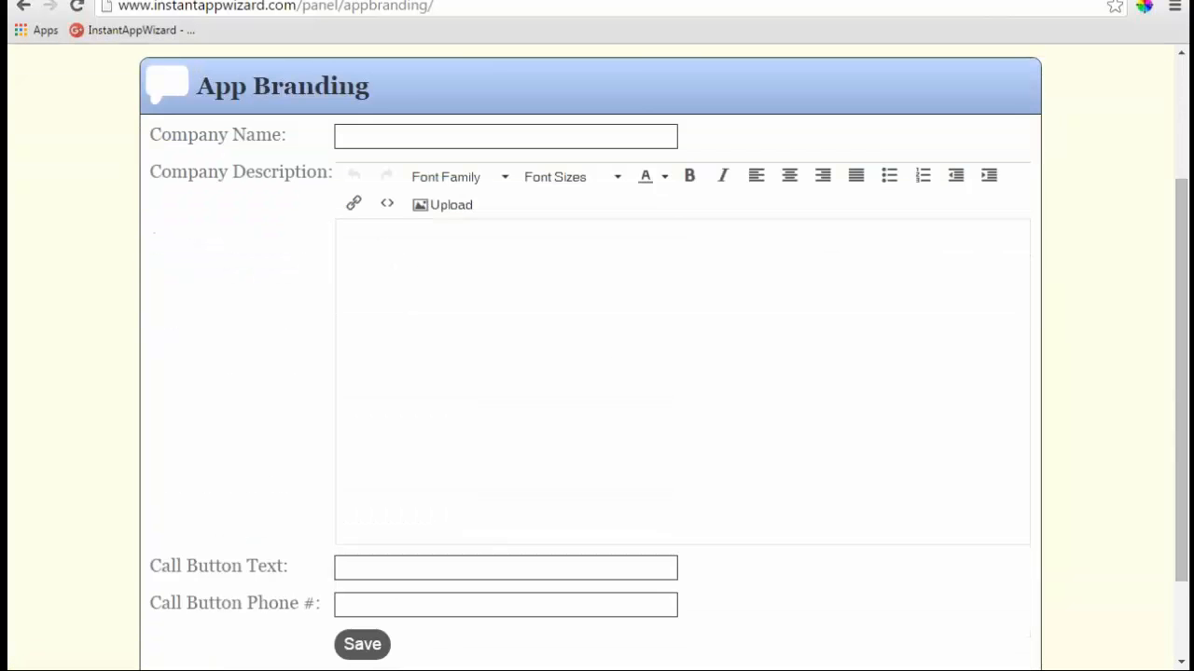
scroll(733, 375, "up", 2)
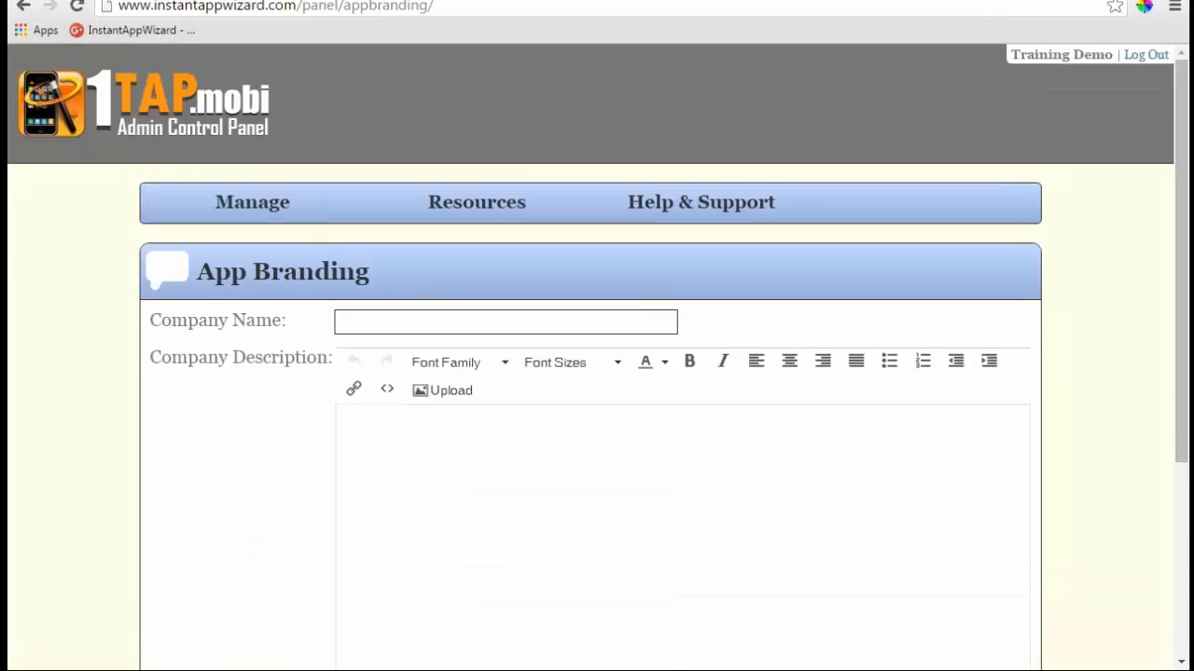
left_click(496, 324)
type("K")
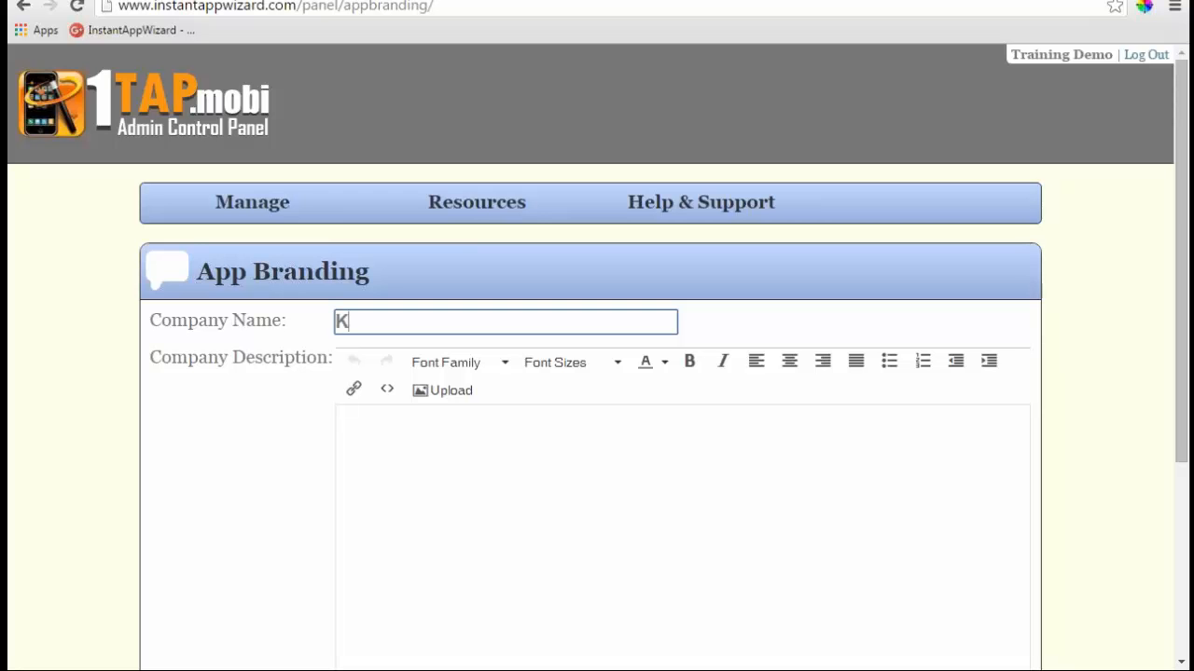
type("erry")
type("Demo")
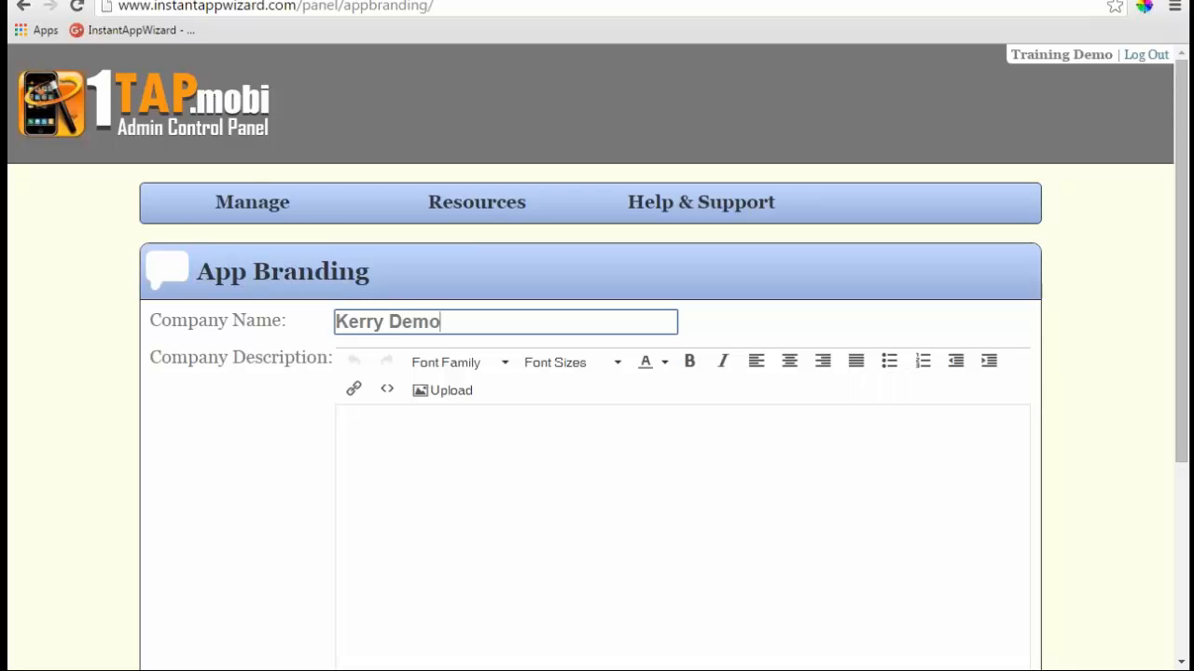
- Fill the company description with three lines of placeholder text
left_click(470, 420)
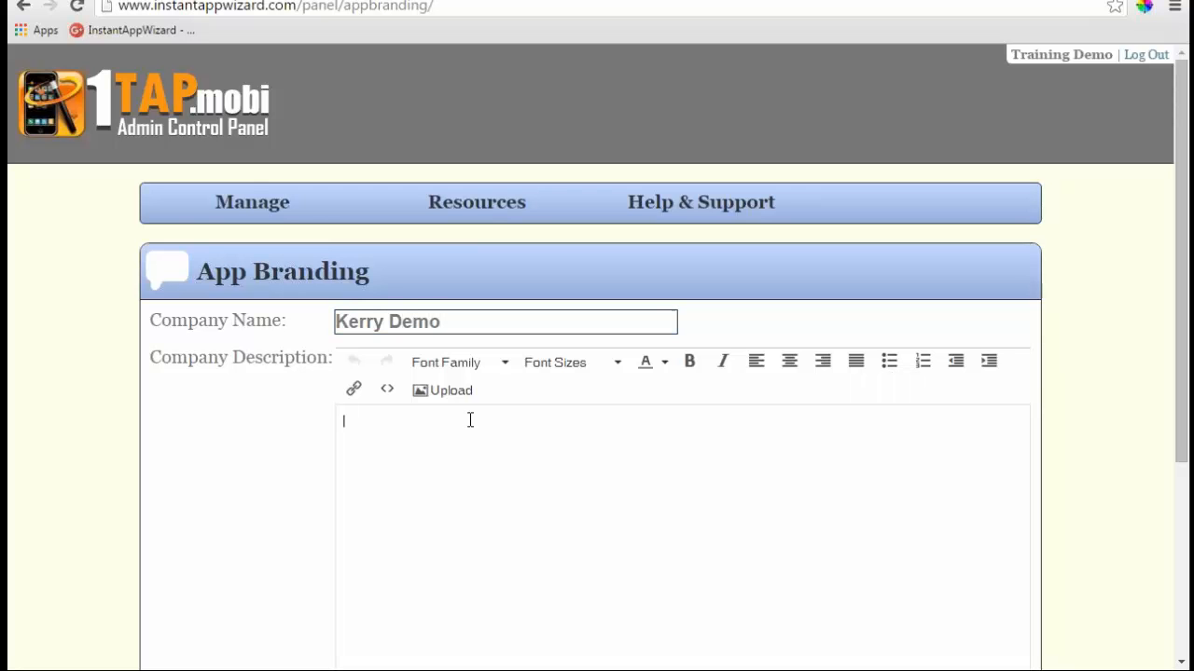
type("uiydbfuyawe;orvyqweo;uwerybvqwer")
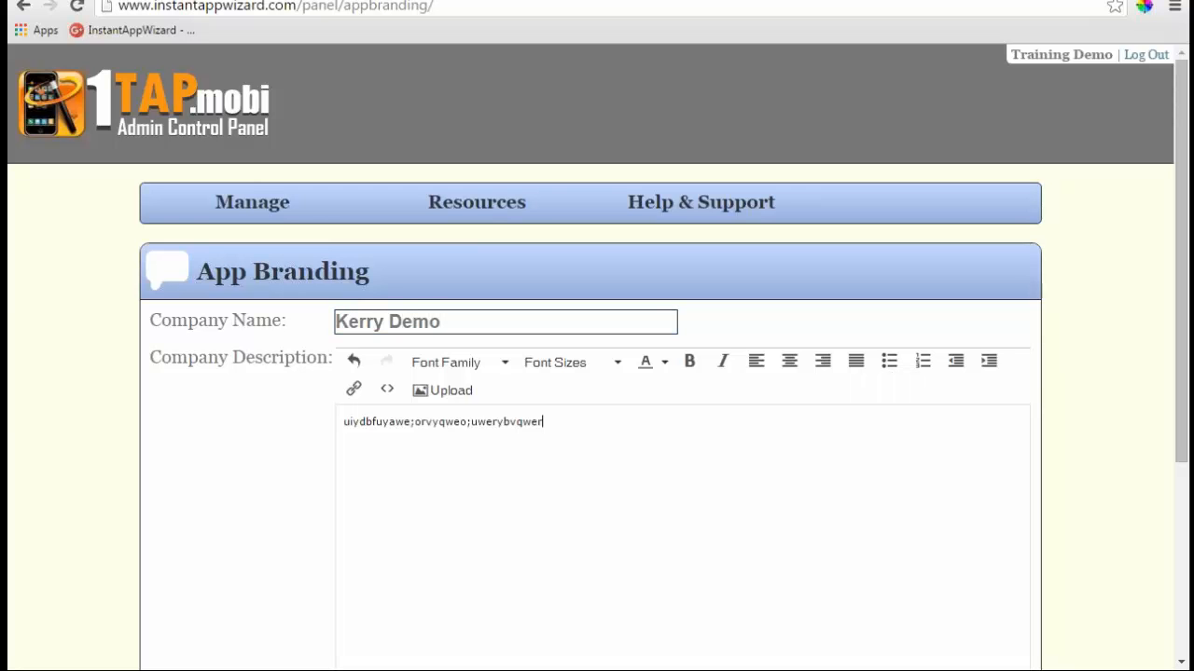
key("Return")
type("qweo;riubvwqoierub vqweiurqweiourv")
key("Return")
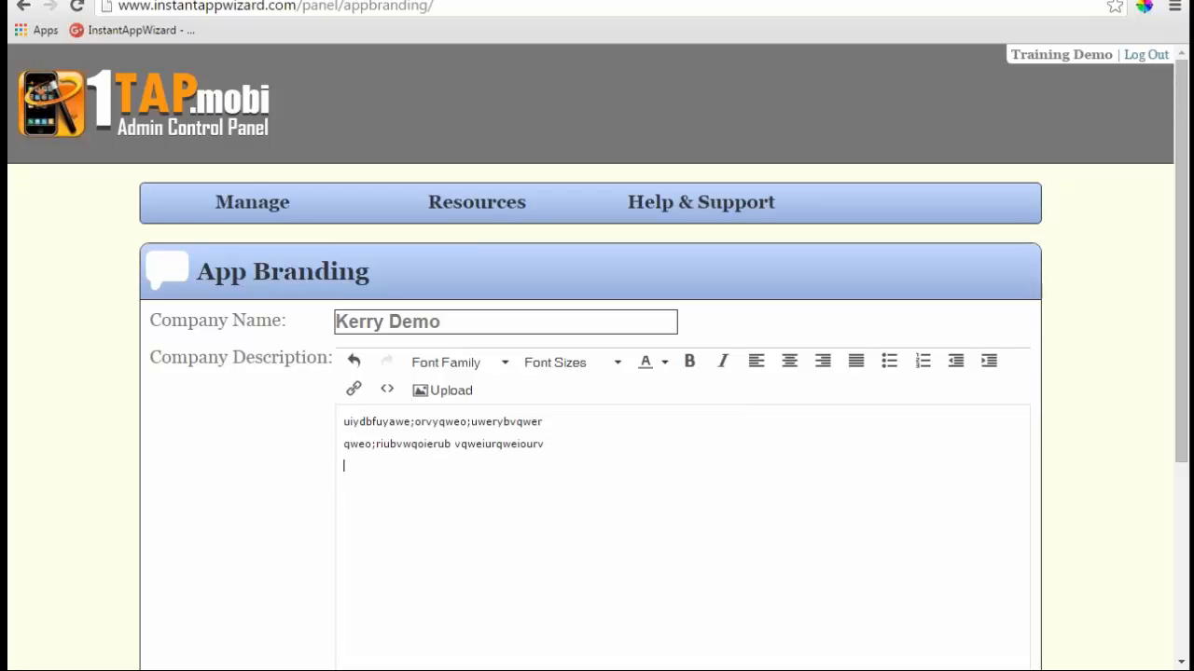
type(";oihwb evrio;weyrio:vweio'rqw4ver")
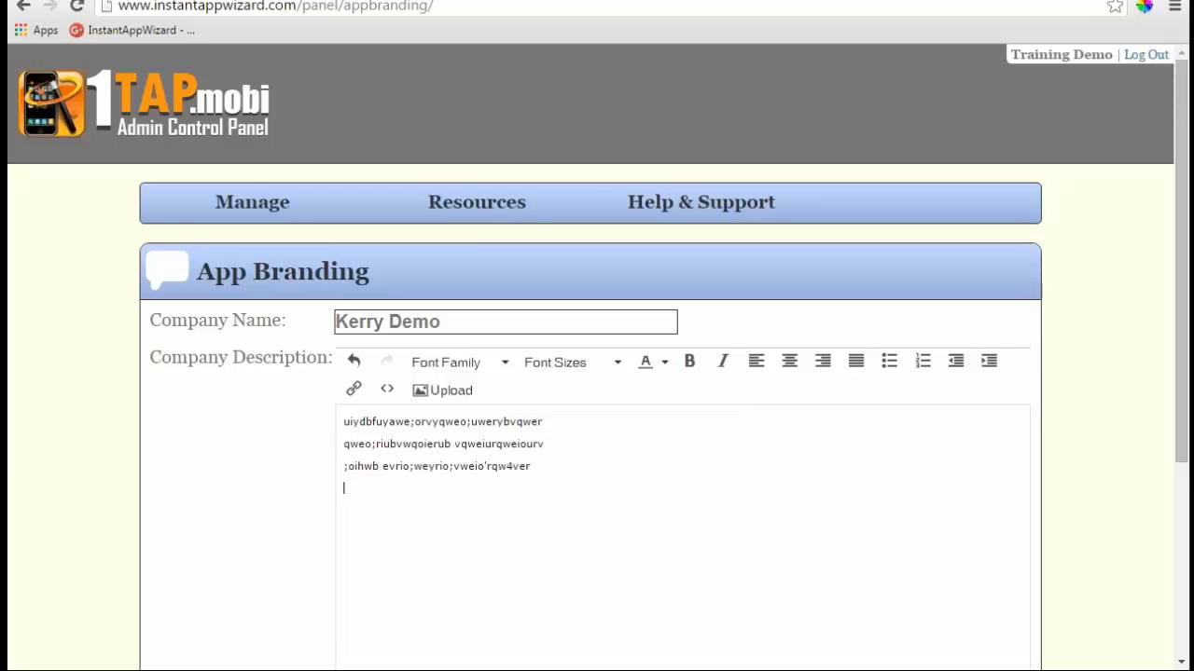
type(";iouwbrviuweb iovuqwioptr")
- Set the call button text to 'Call Me' with a call phone number, and save
scroll(674, 475, "down", 3)
left_click(407, 472)
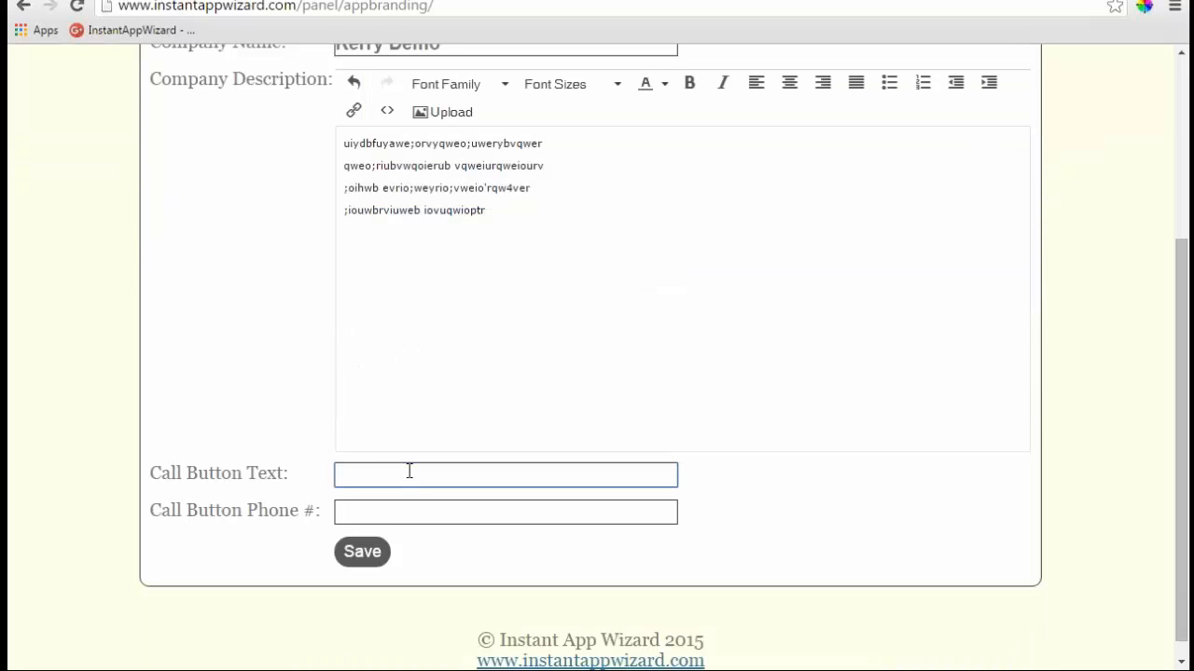
type("9035551212")
key("ctrl+a")
type("Call Me")
key("Tab")
type("903")
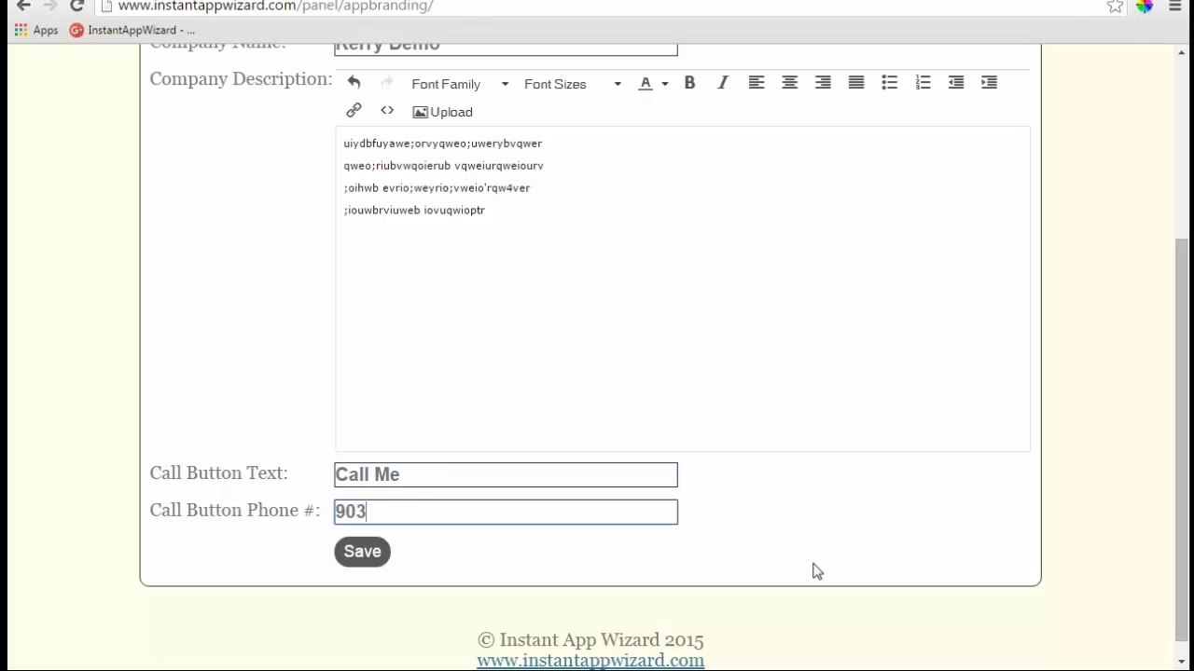
type("5555555")
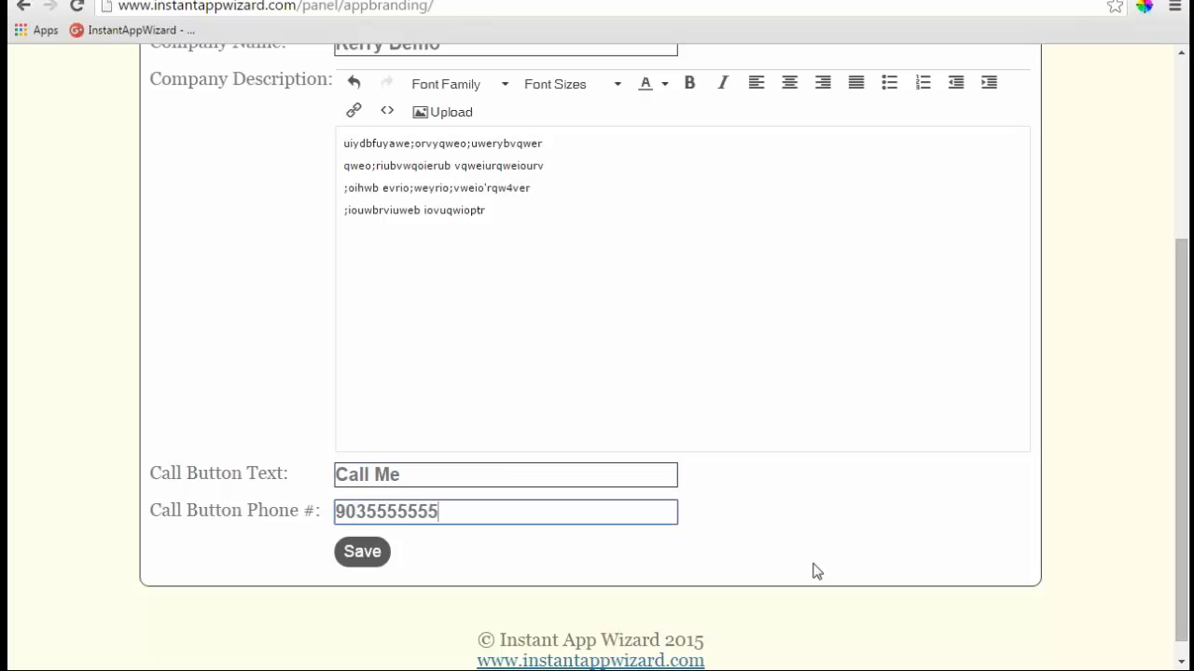
left_click(387, 550)
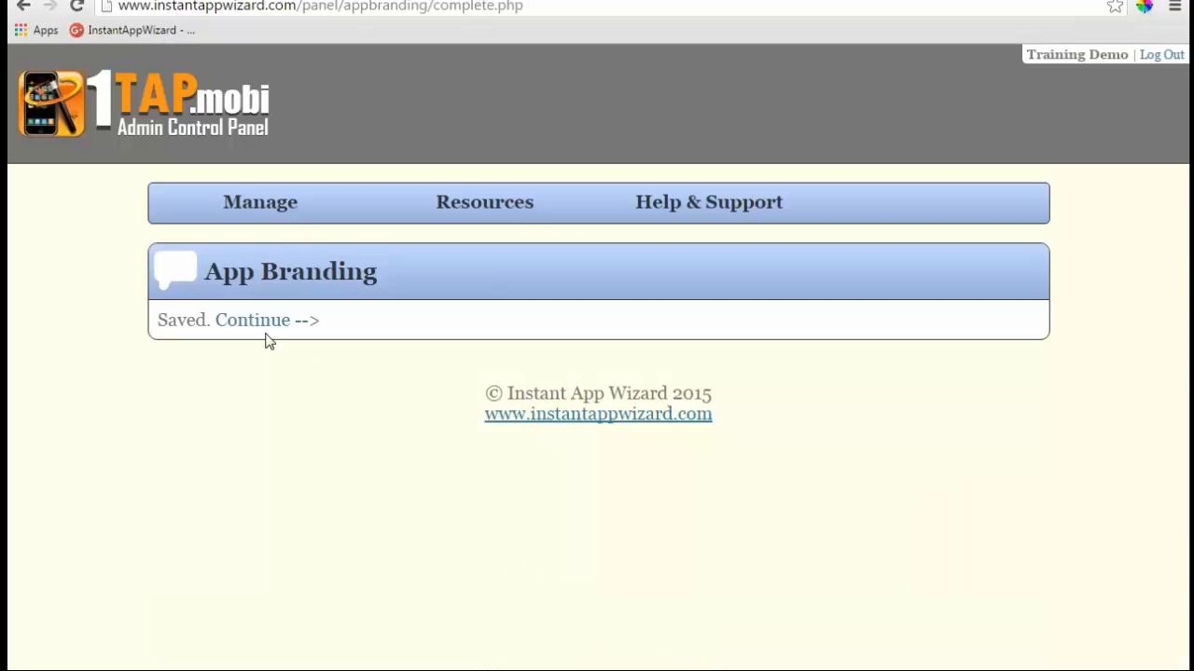
- Open Demotraining's Edit Content and view the company branding page via the preview's Powered by link
left_click(275, 328)
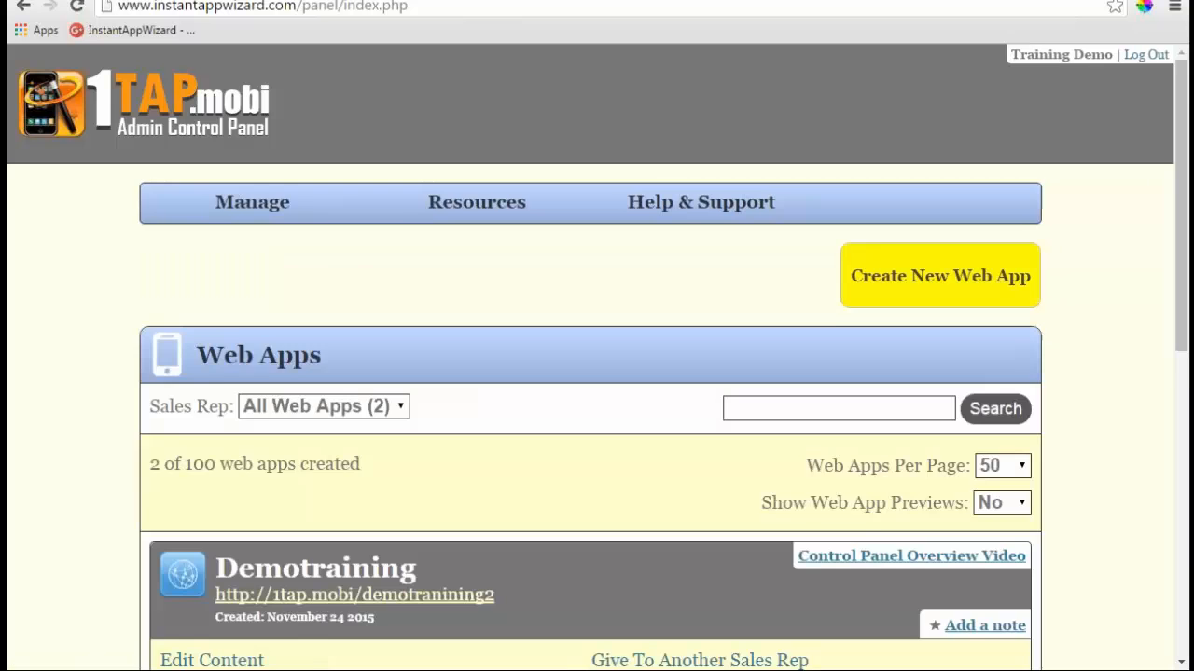
scroll(597, 373, "down", 1)
scroll(464, 410, "down", 6)
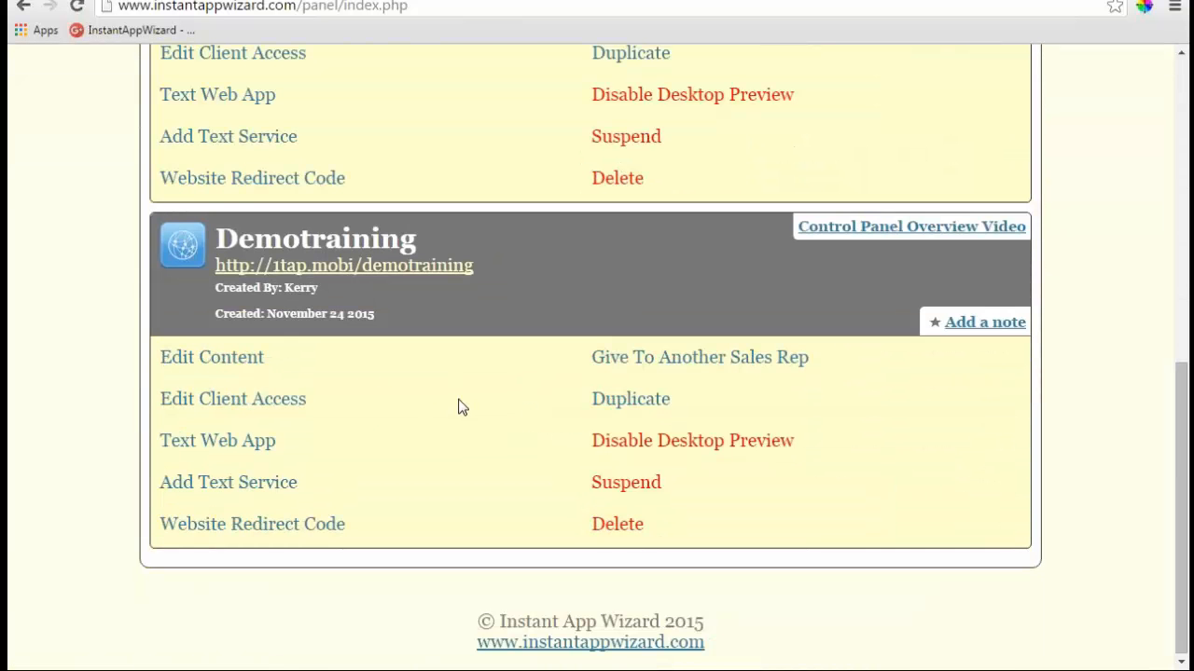
left_click(237, 360)
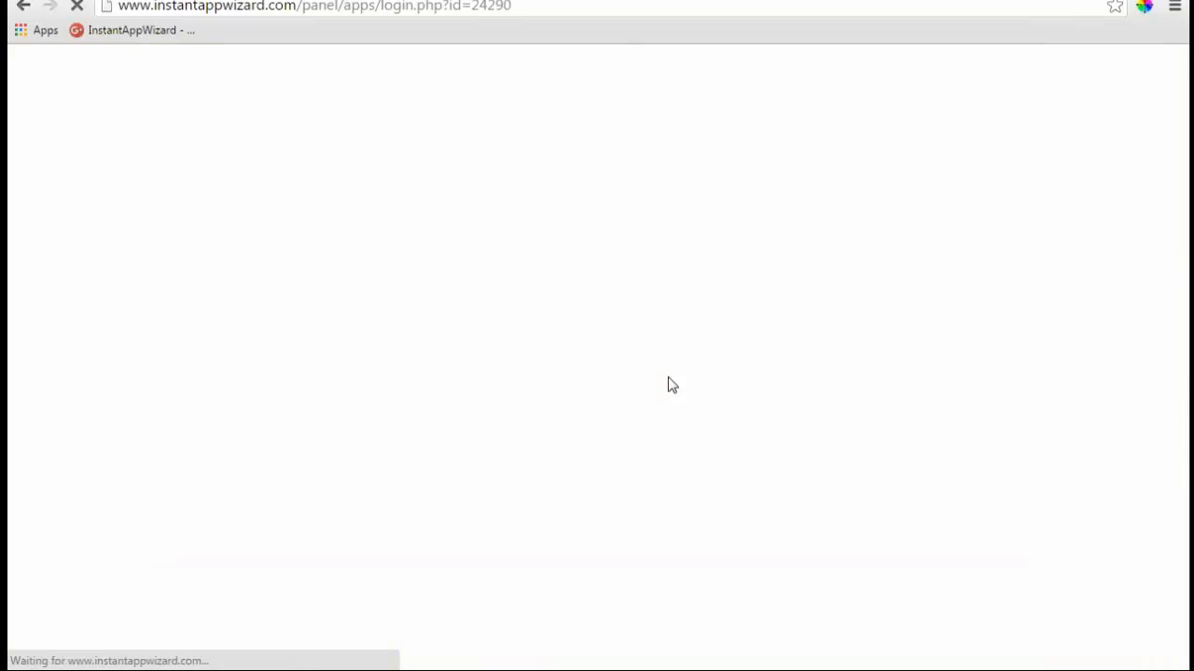
scroll(781, 388, "down", 3)
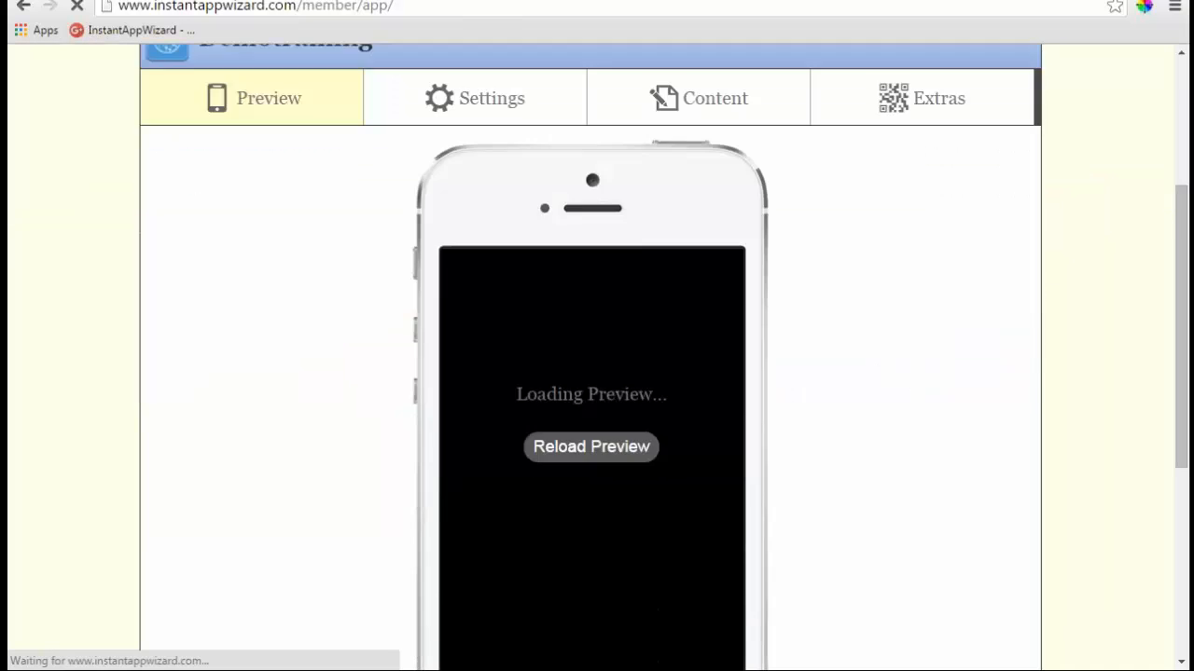
scroll(648, 584, "down", 2)
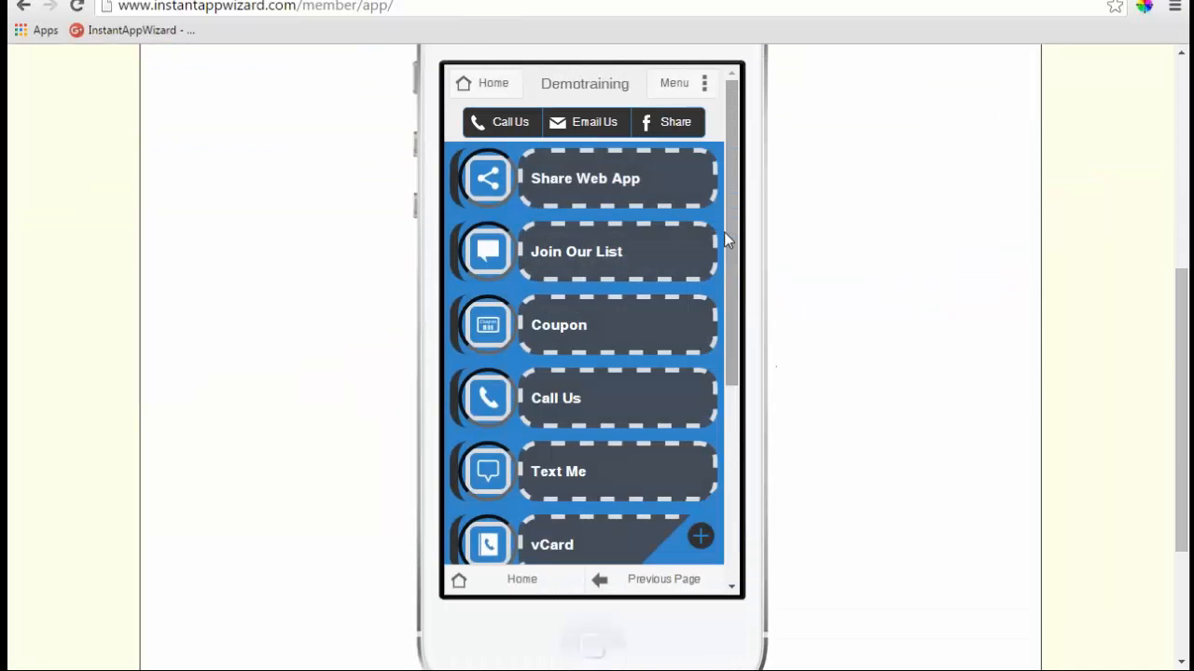
left_click_drag(725, 233, 706, 521)
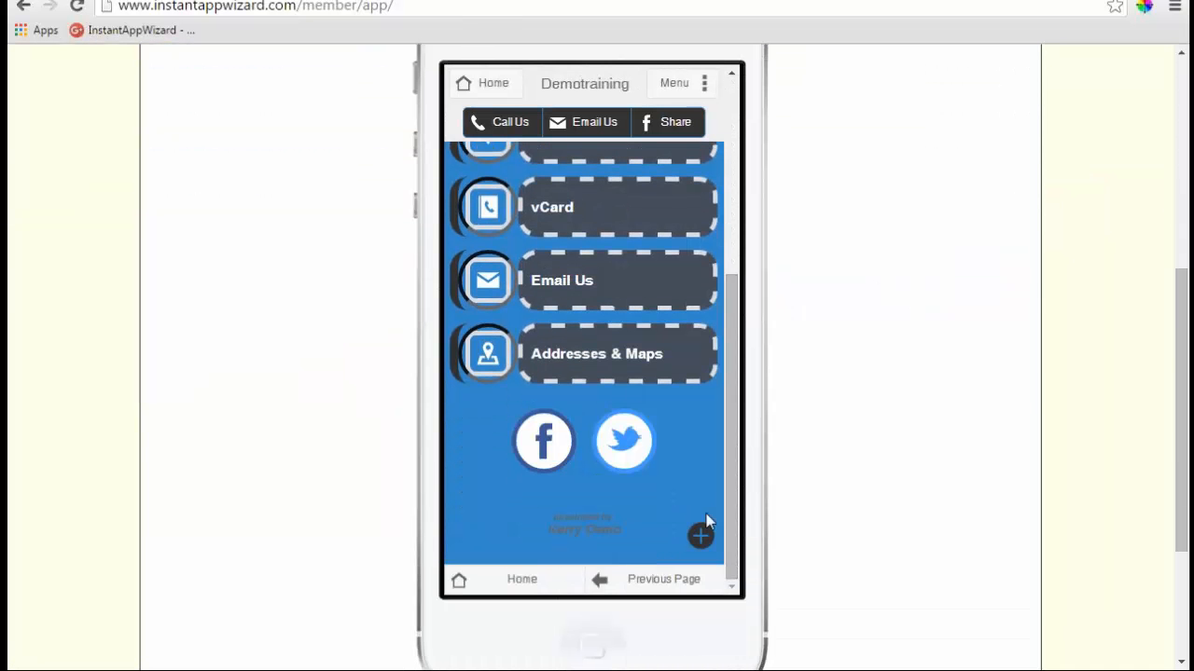
left_click(579, 532)
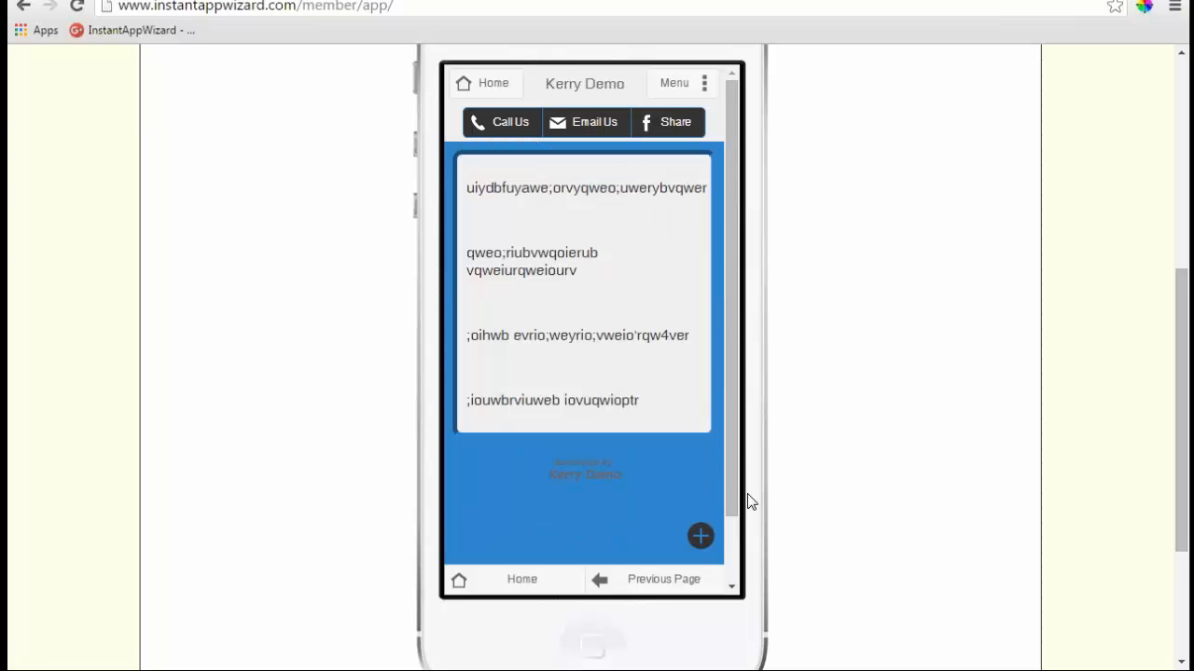
- Return the preview to Home, then go back to the Administrator Control Panel's Web Apps list
scroll(618, 272, "down", 5)
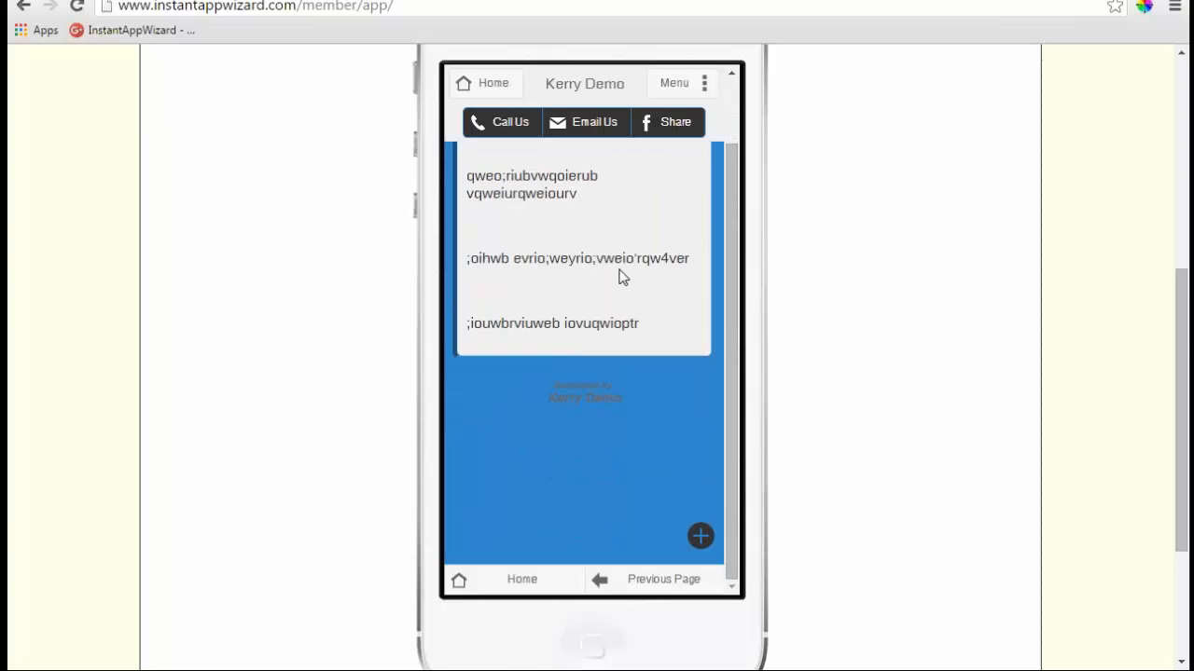
scroll(618, 273, "up", 4)
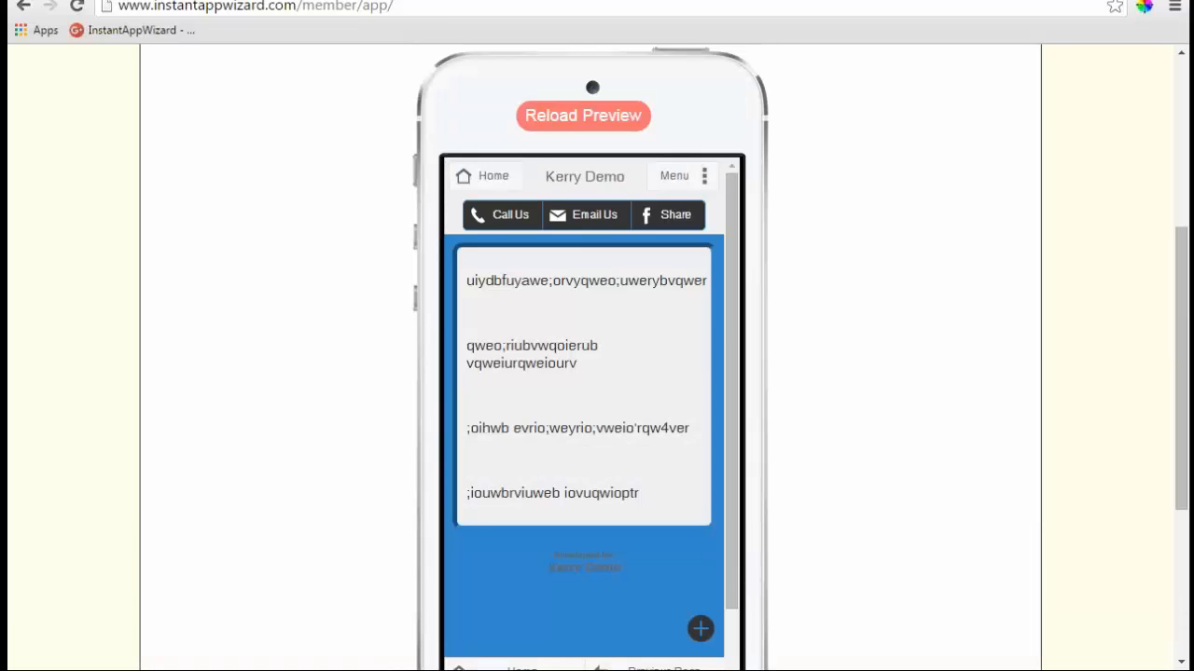
scroll(621, 312, "up", 1)
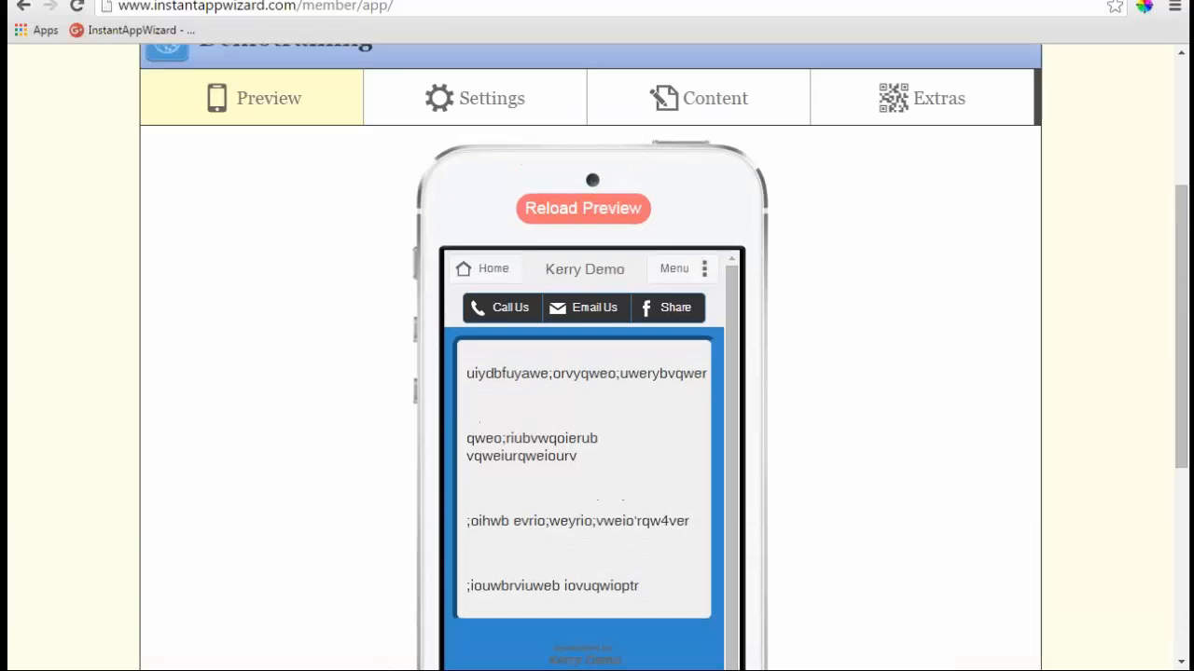
scroll(737, 403, "down", 2)
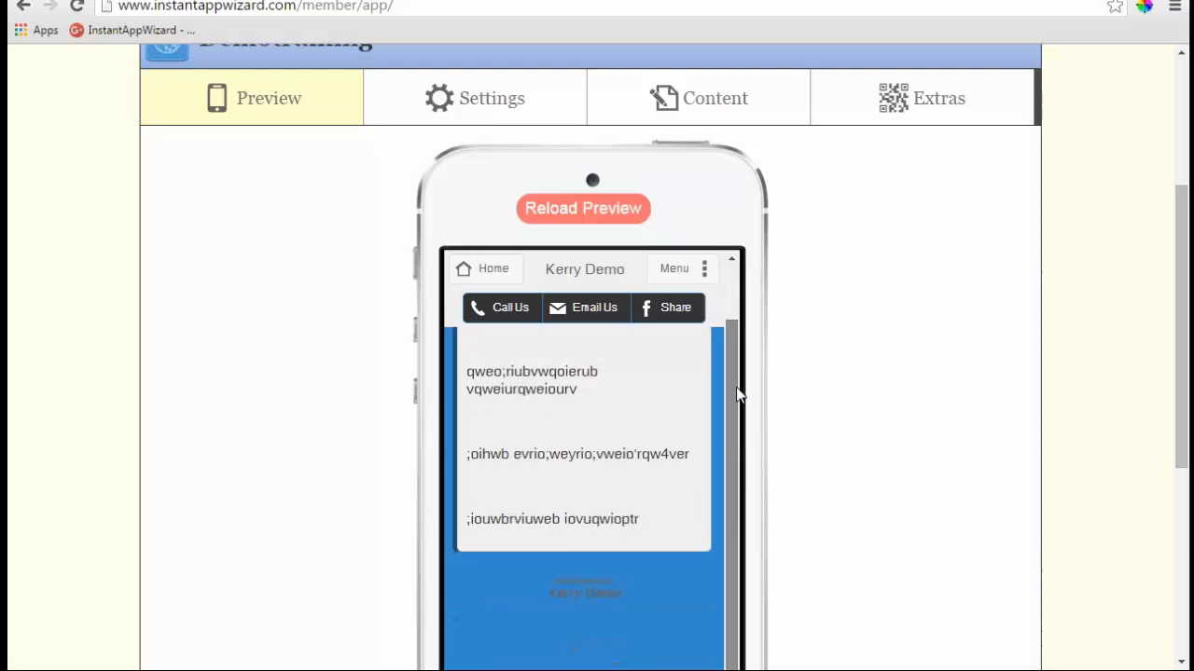
scroll(807, 458, "down", 2)
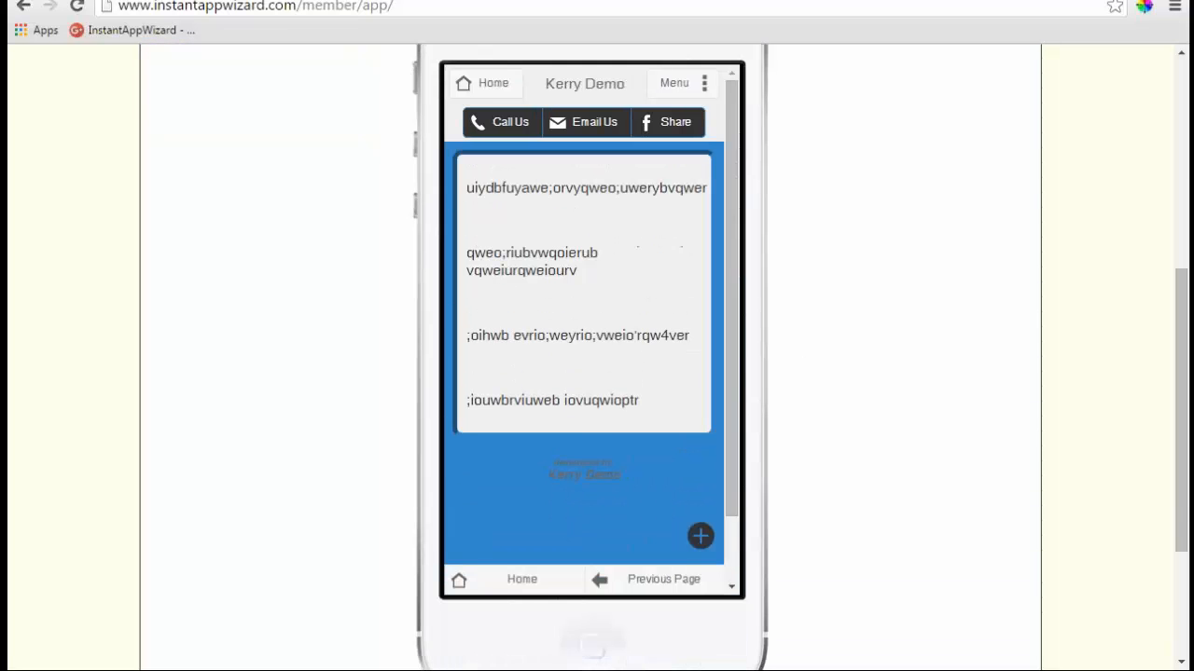
left_click(491, 85)
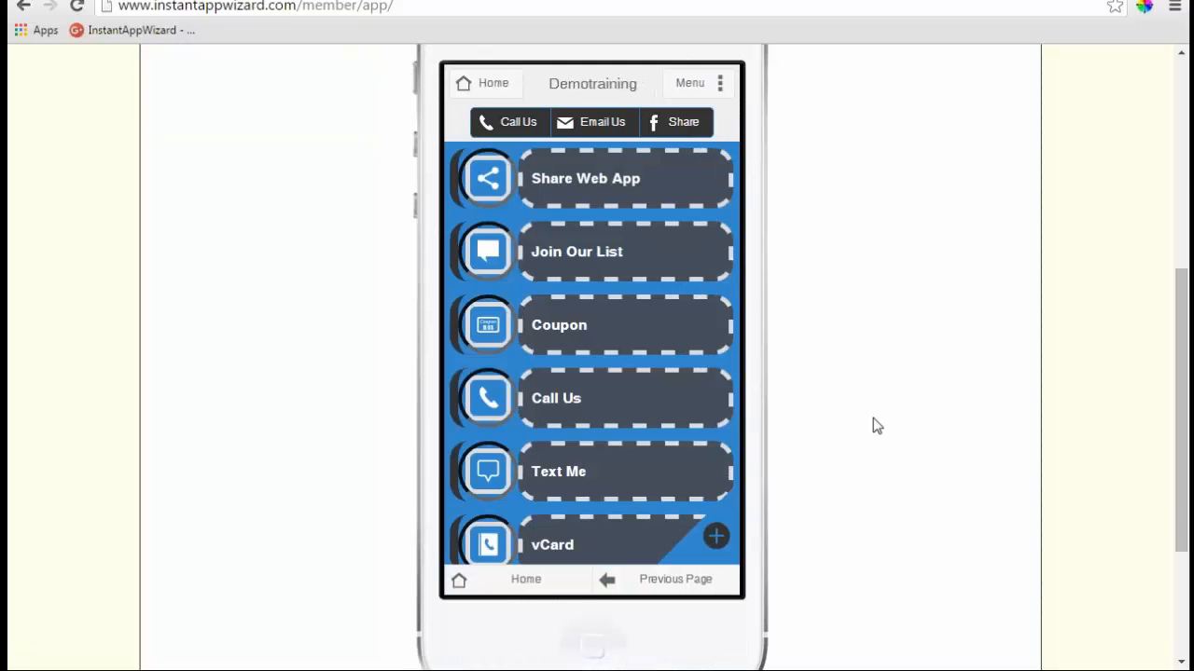
scroll(675, 357, "down", 3)
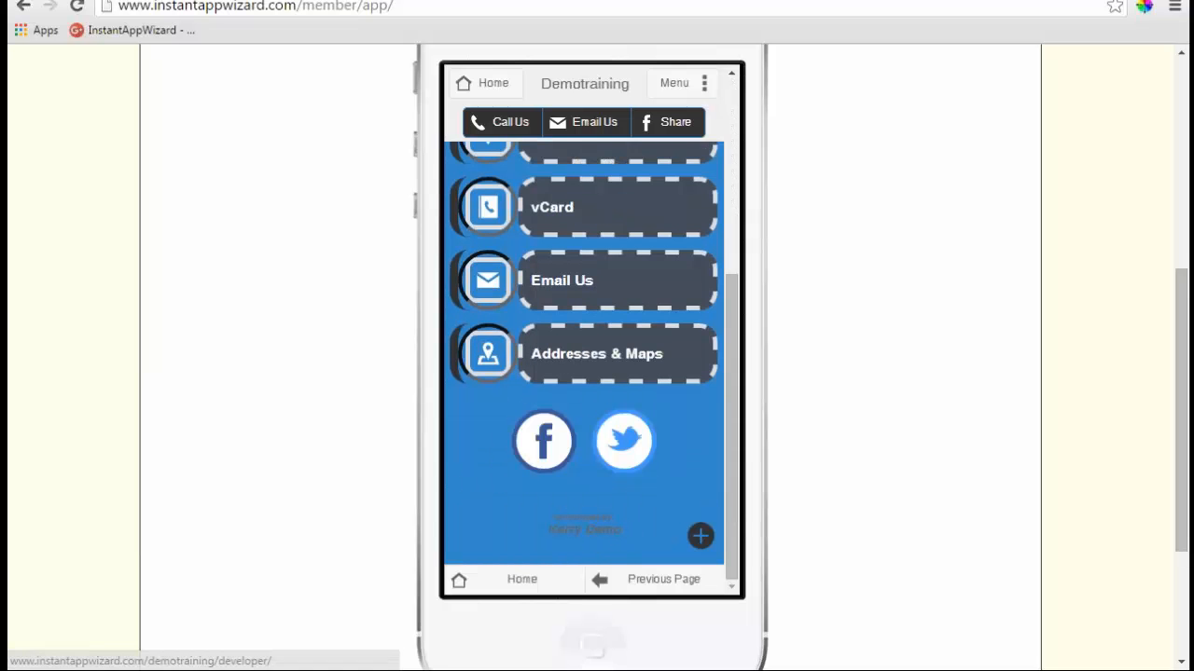
scroll(276, 407, "up", 3)
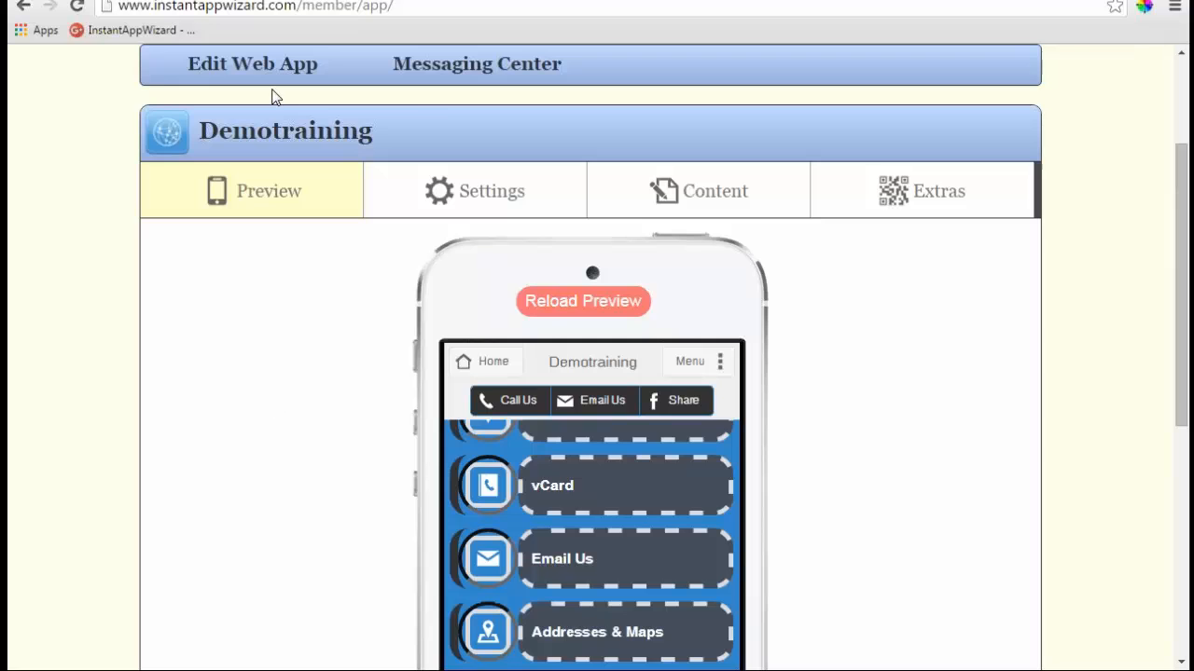
scroll(274, 96, "up", 1)
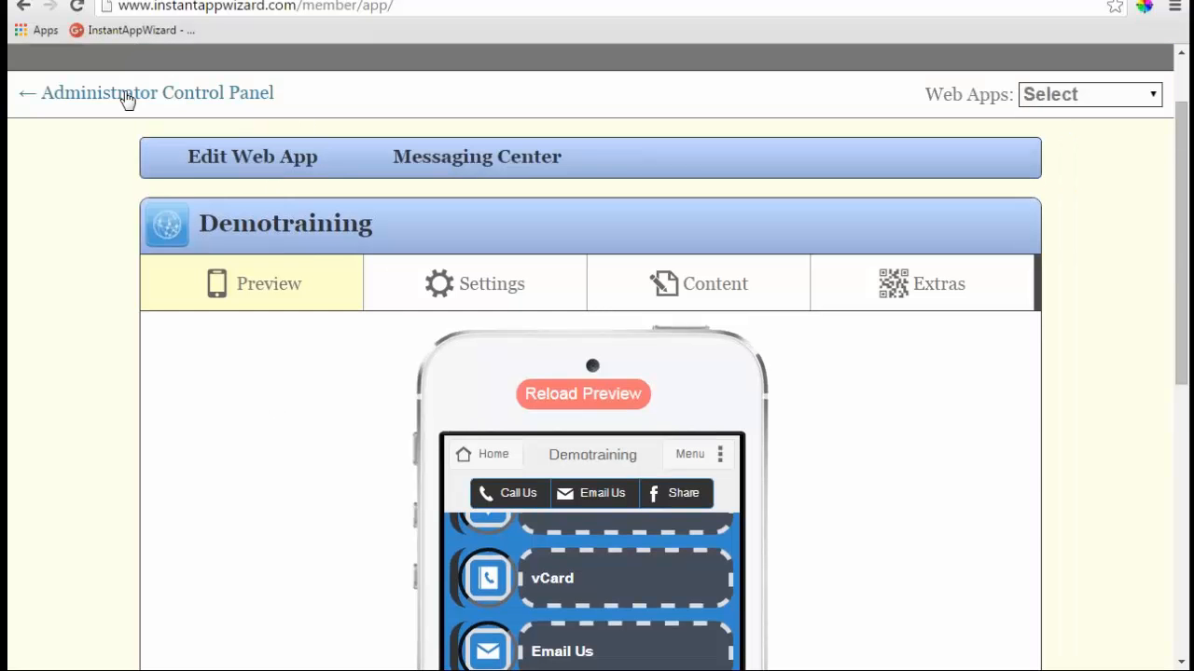
left_click(304, 175)
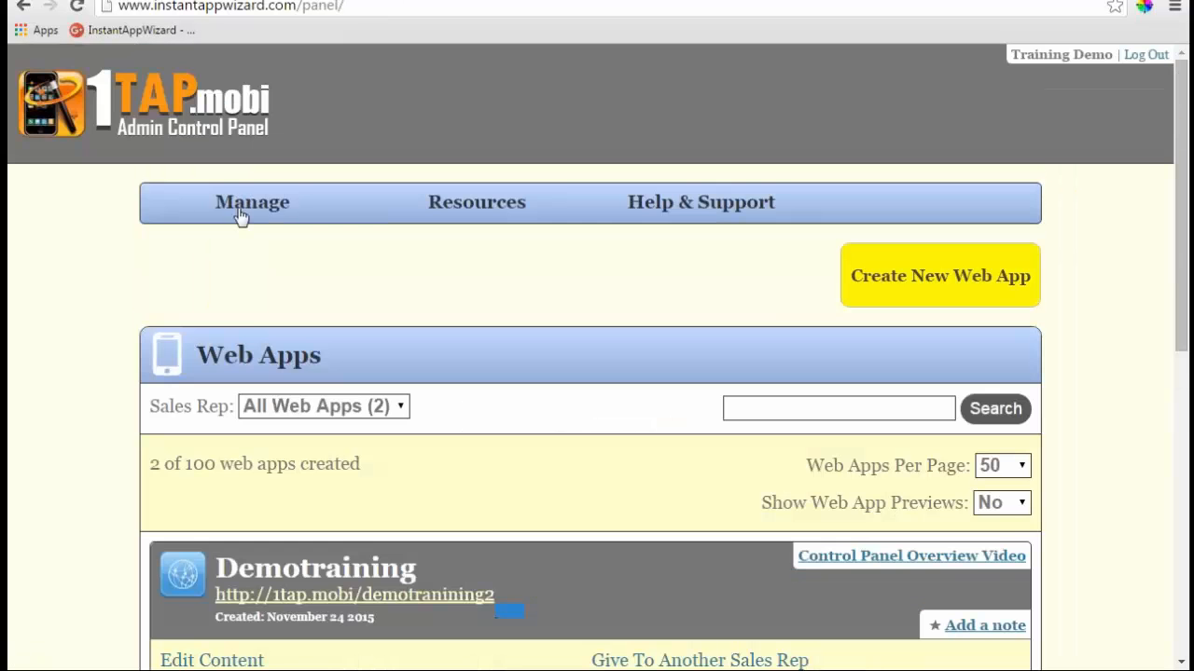
- Review the Manage > Your Account page, then present PowerPoint's slide 8, Quick Start Video Guide, full screen
left_click(241, 216)
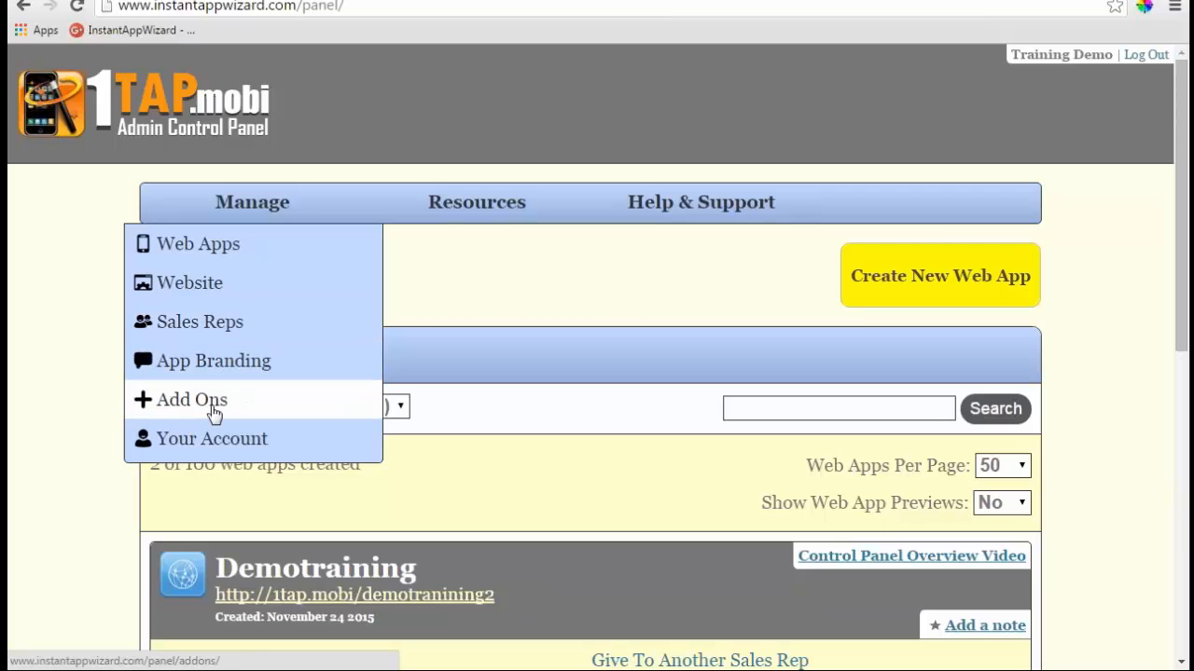
left_click(213, 442)
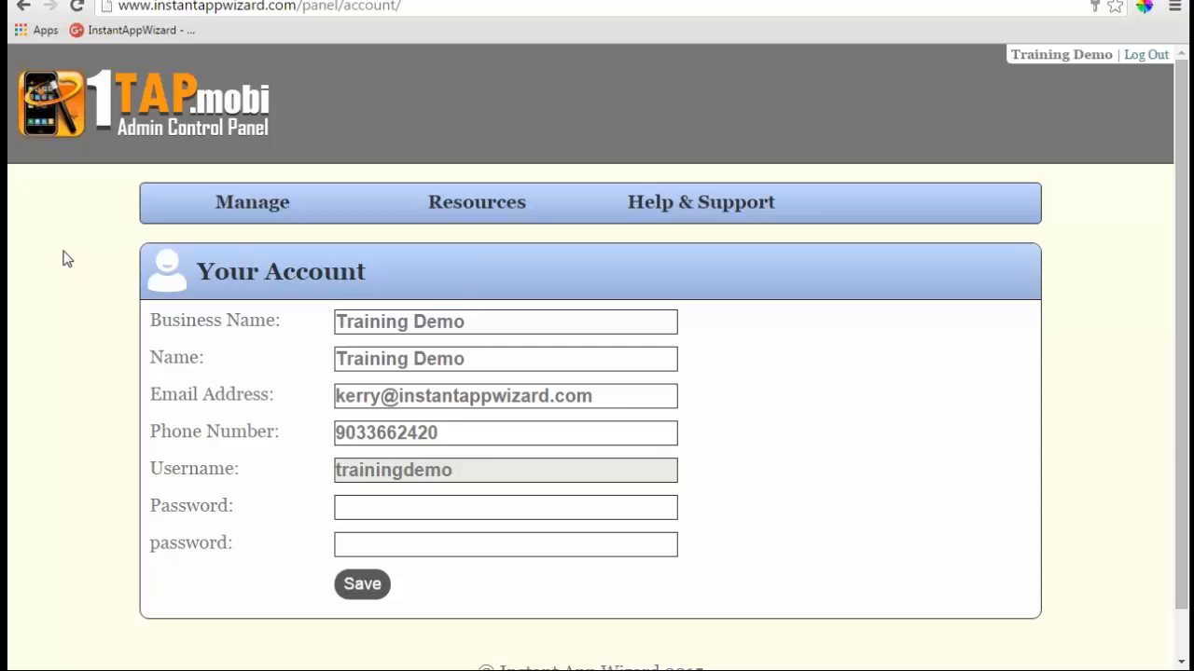
mouse_move(375, 670)
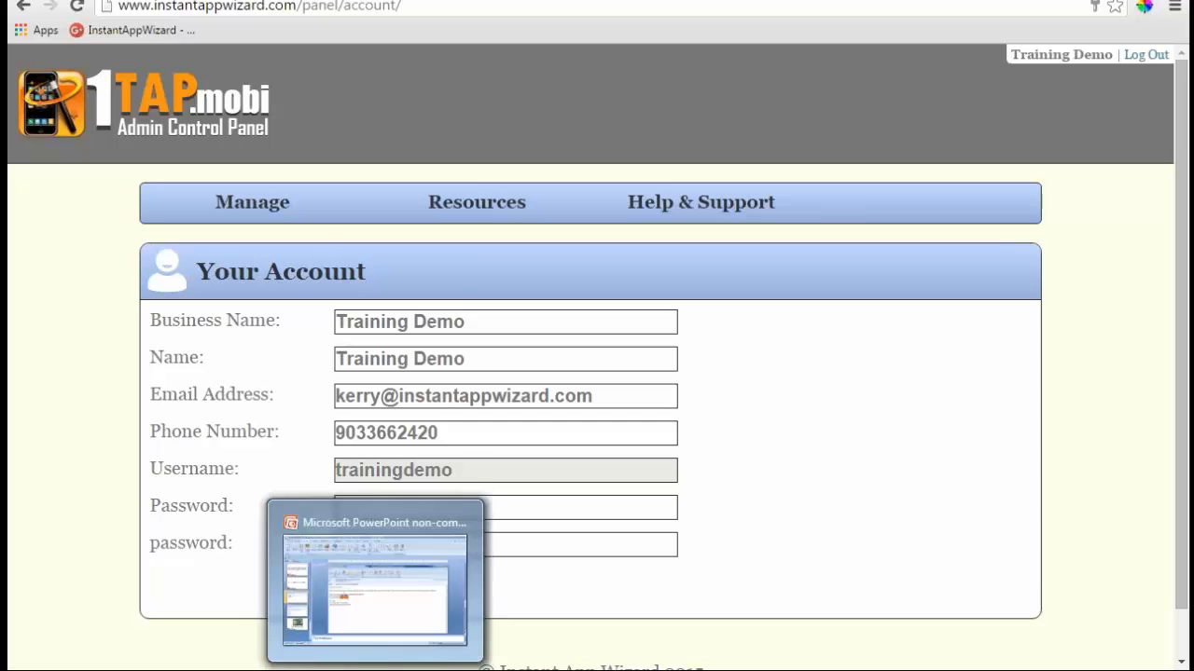
left_click(359, 523)
left_click(140, 541)
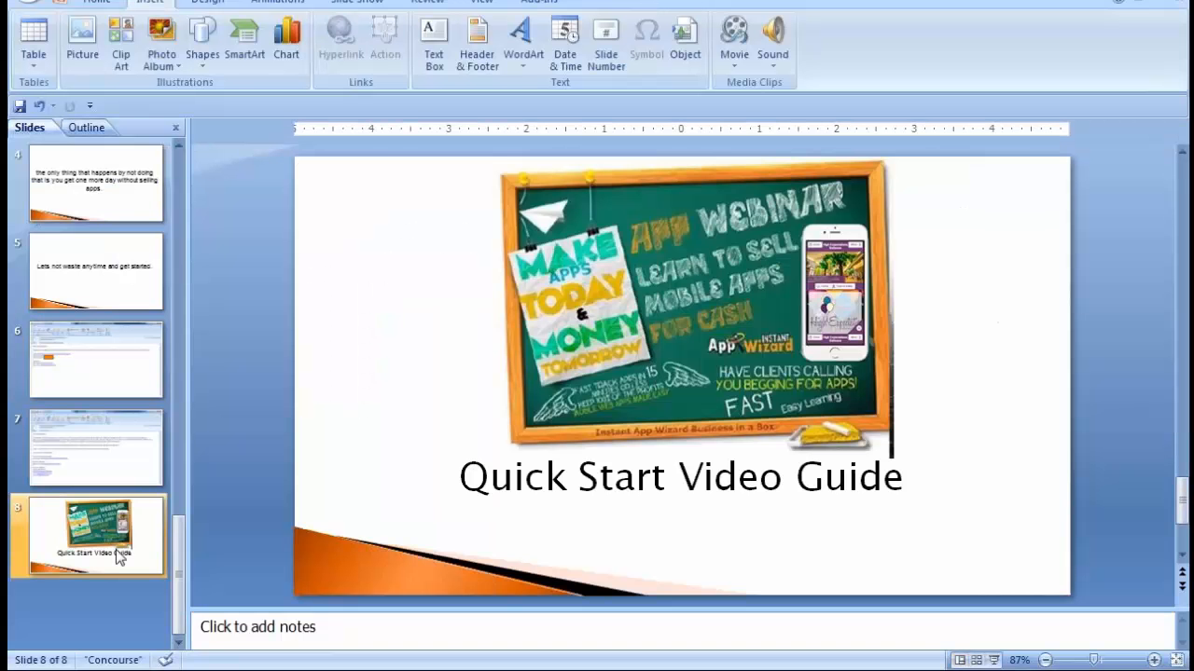
left_click(994, 660)
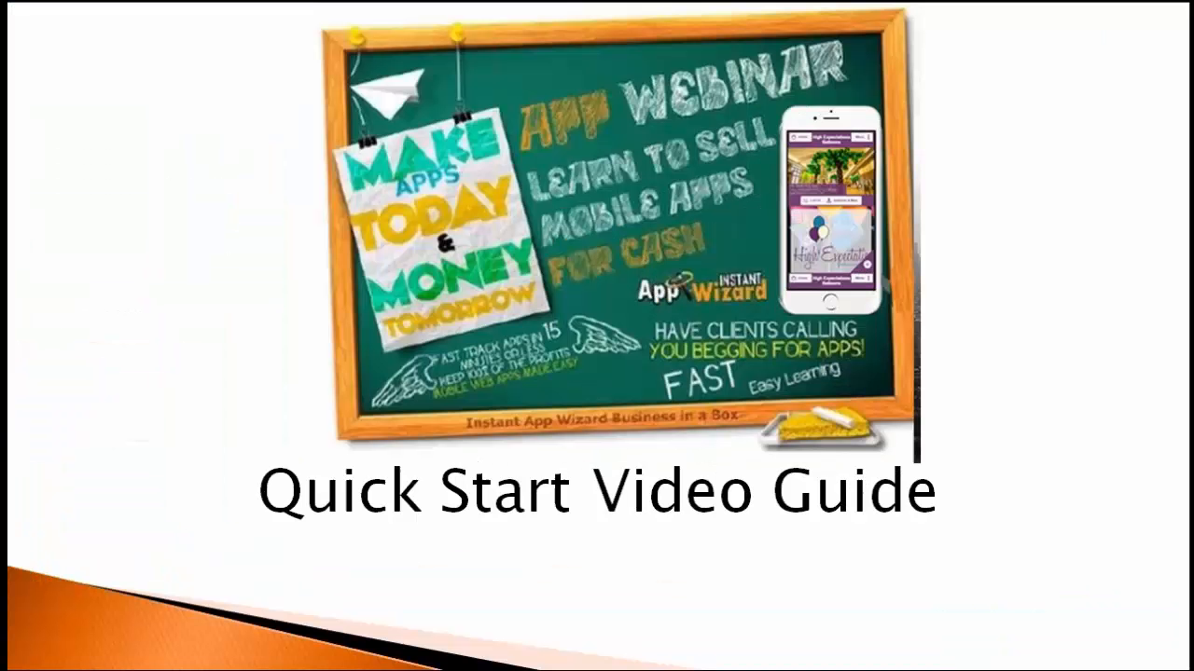